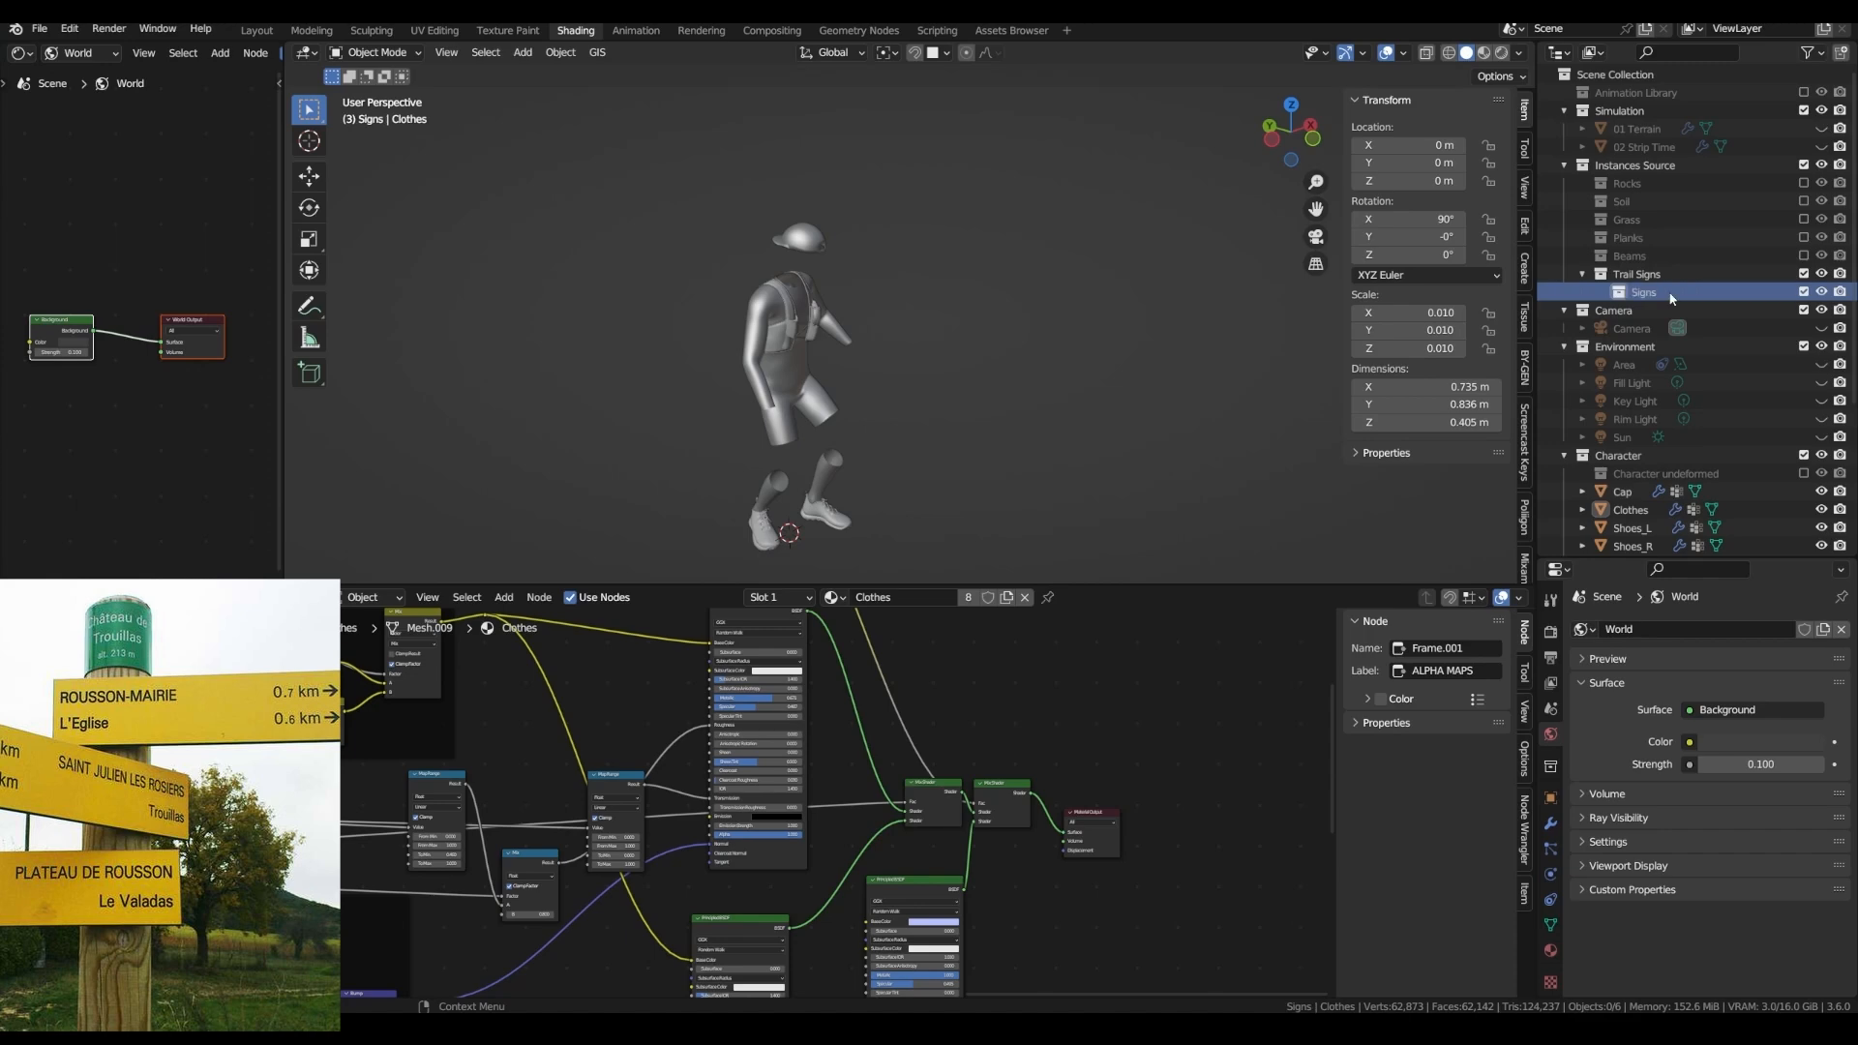
- Add a 16-vertex cylinder to the Trail Signs collection and narrow its mesh in X and Y into a thin post
left_click(958, 419)
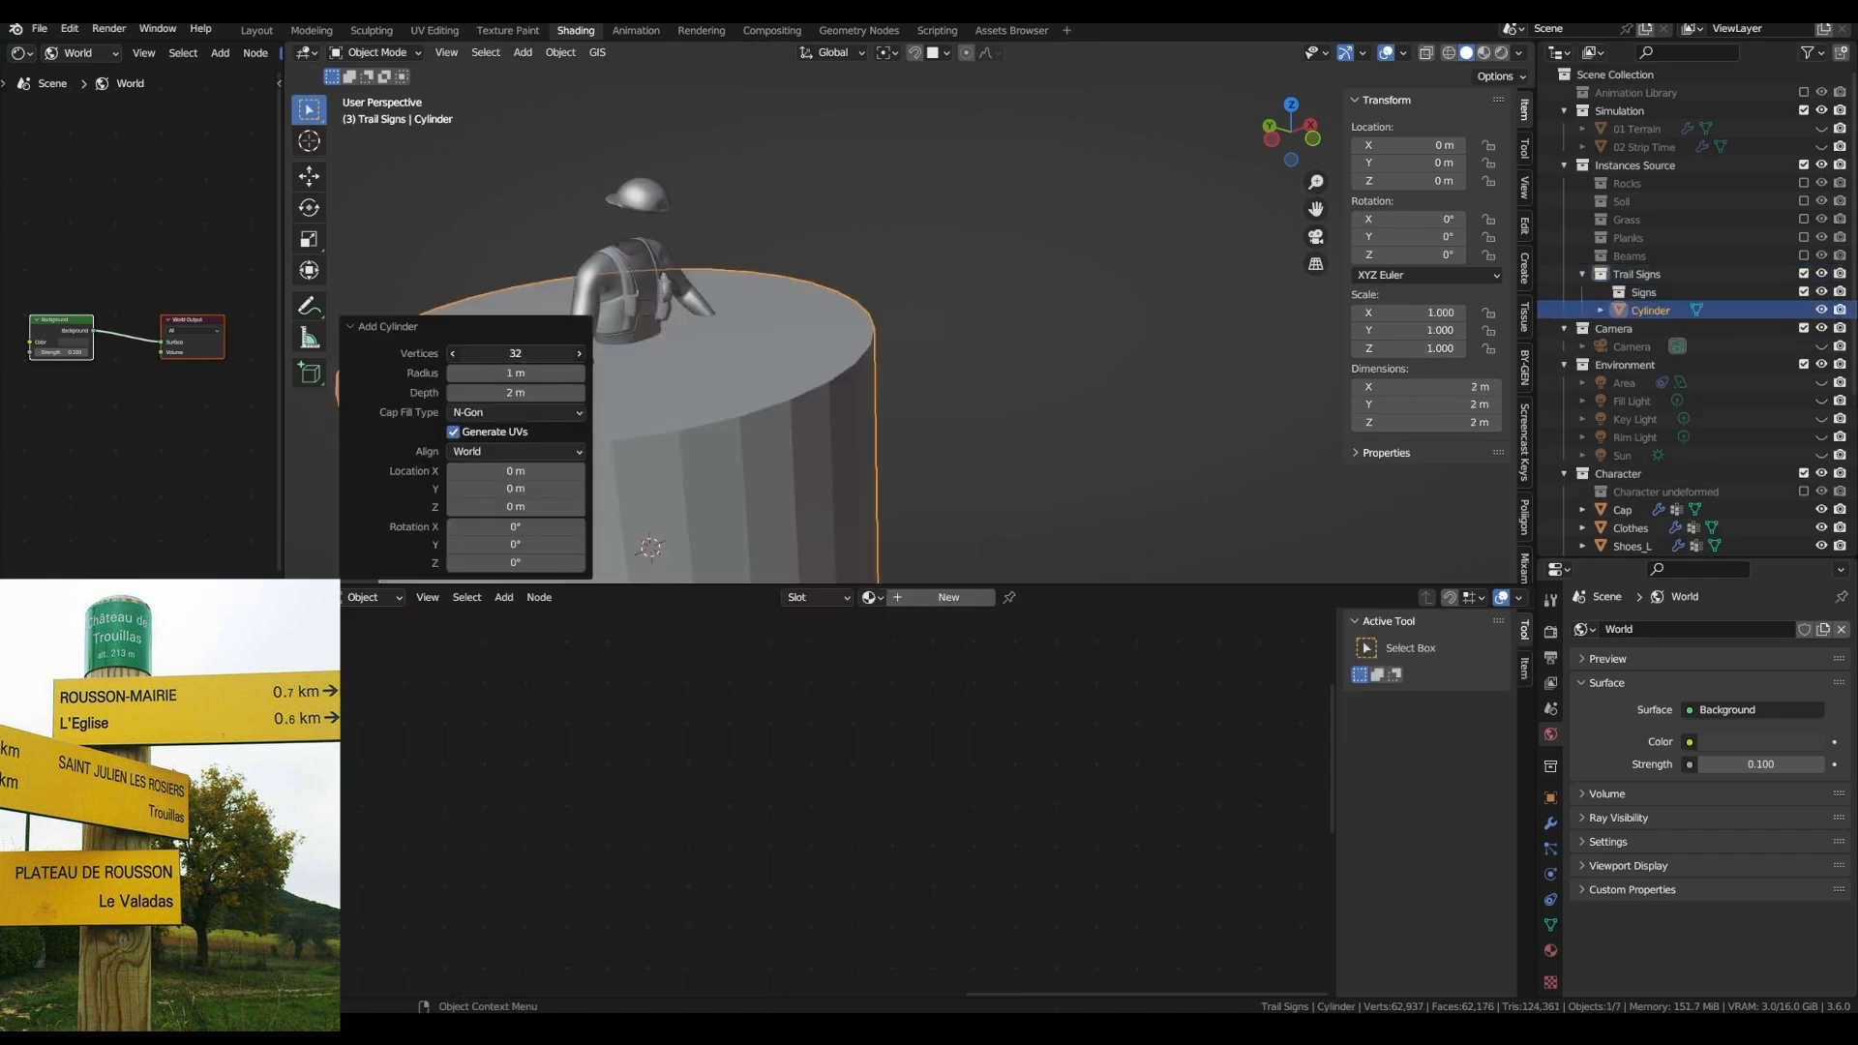
type("16")
key("Return")
key("Tab")
key("s")
key("shift+z")
left_click(765, 483)
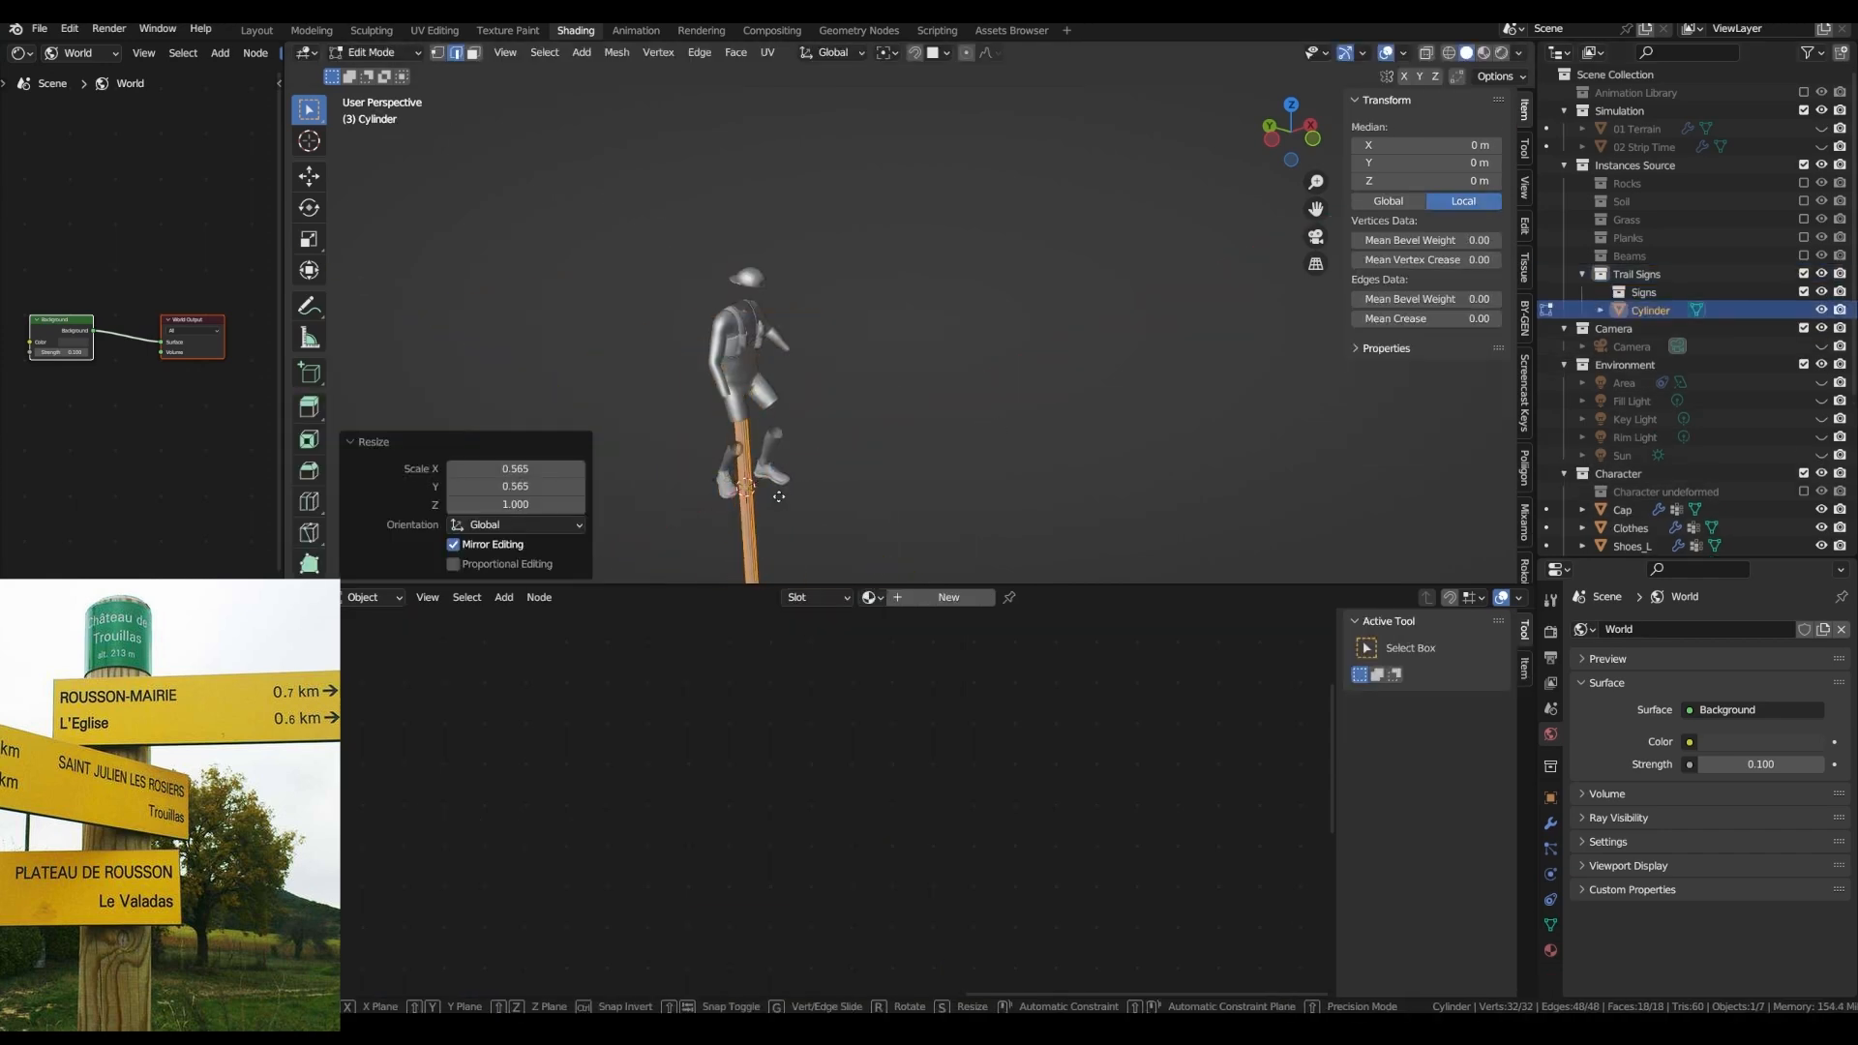
- Raise the post mesh along Z to a median height of about 0.93 m and thin it slightly in X and Y
key("g")
key("z")
left_click(946, 299)
key("s")
key("shift+z")
left_click(930, 299)
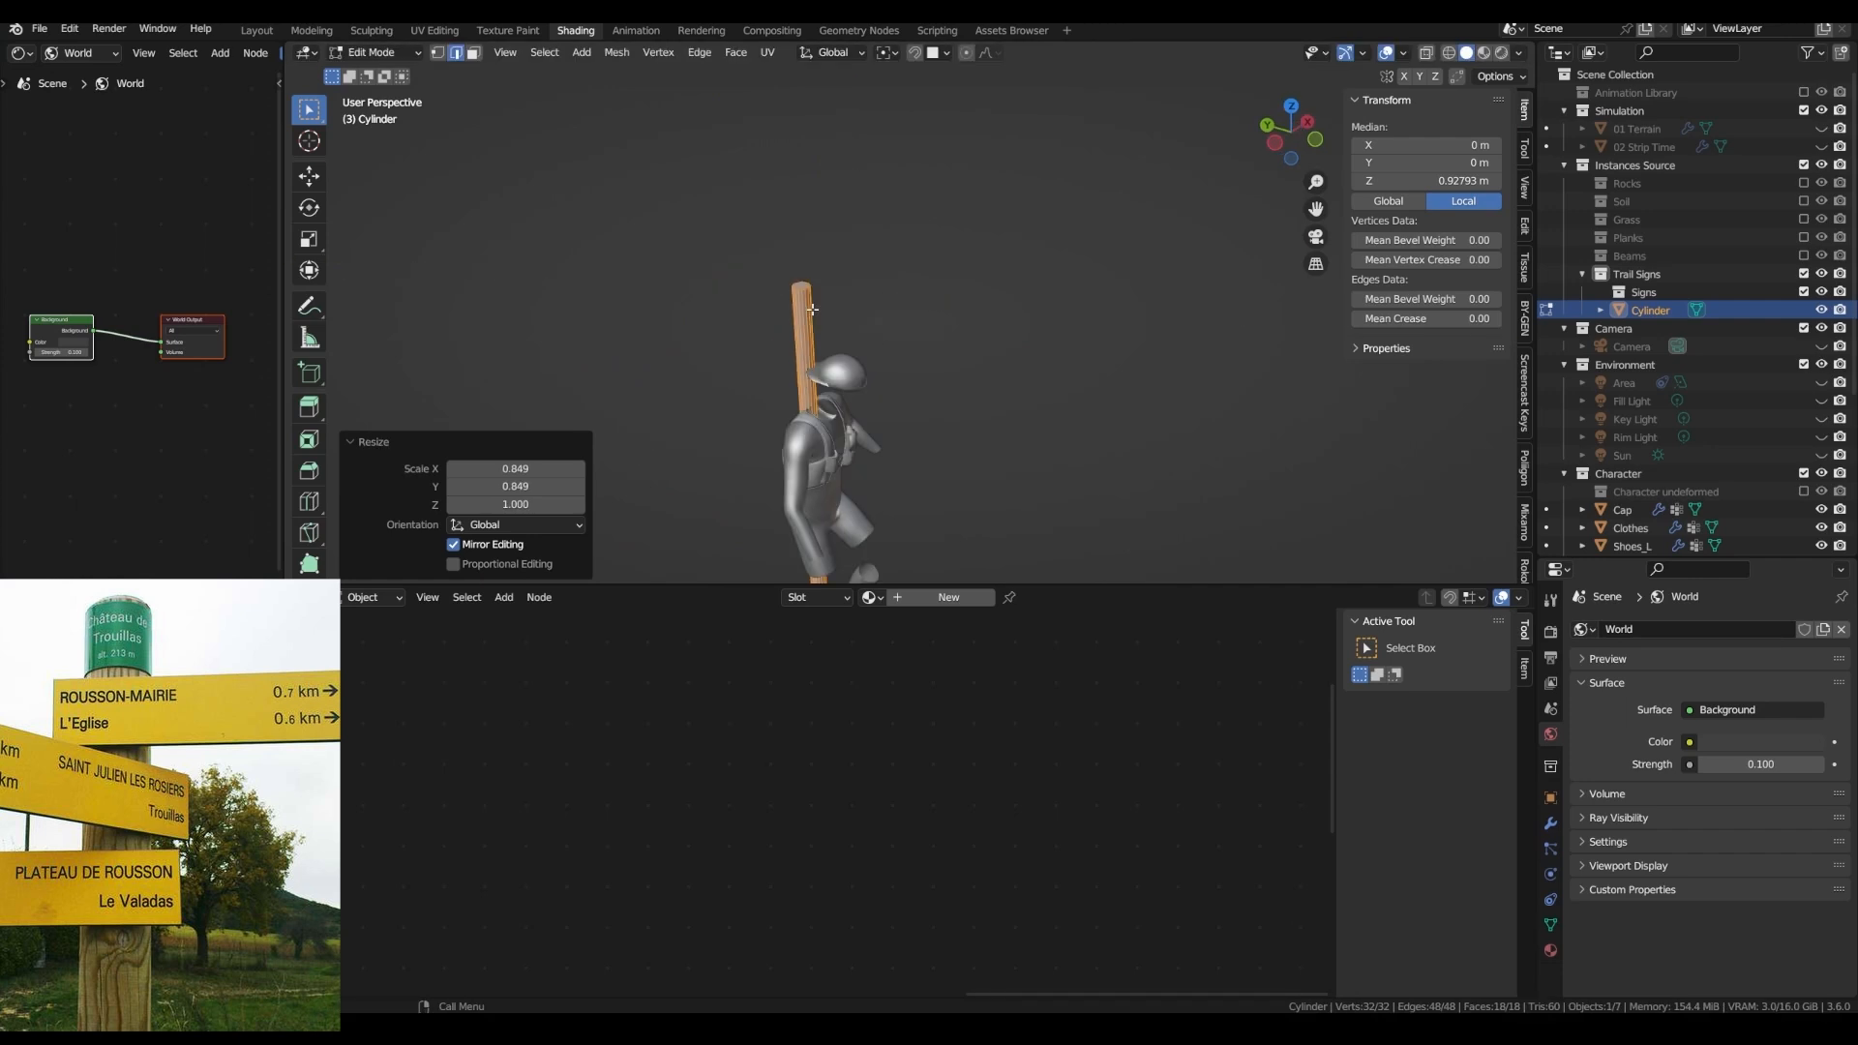
- Duplicate the post mesh in place, shorten the copy along Z into a short sleeve and raise it to the post's top
key("shift+d")
right_click(834, 363)
key("s")
key("z")
left_click(868, 522)
key("g")
key("z")
left_click(859, 317)
key("s")
key("z")
left_click(821, 304)
- Widen the sleeve in X and Y just beyond the post and position it slightly below the post's top, at about 1.87 m
scroll(851, 338, "up", 6)
key("s")
key("shift+z")
left_click(946, 406)
scroll(890, 378, "up", 3)
key("g")
key("z")
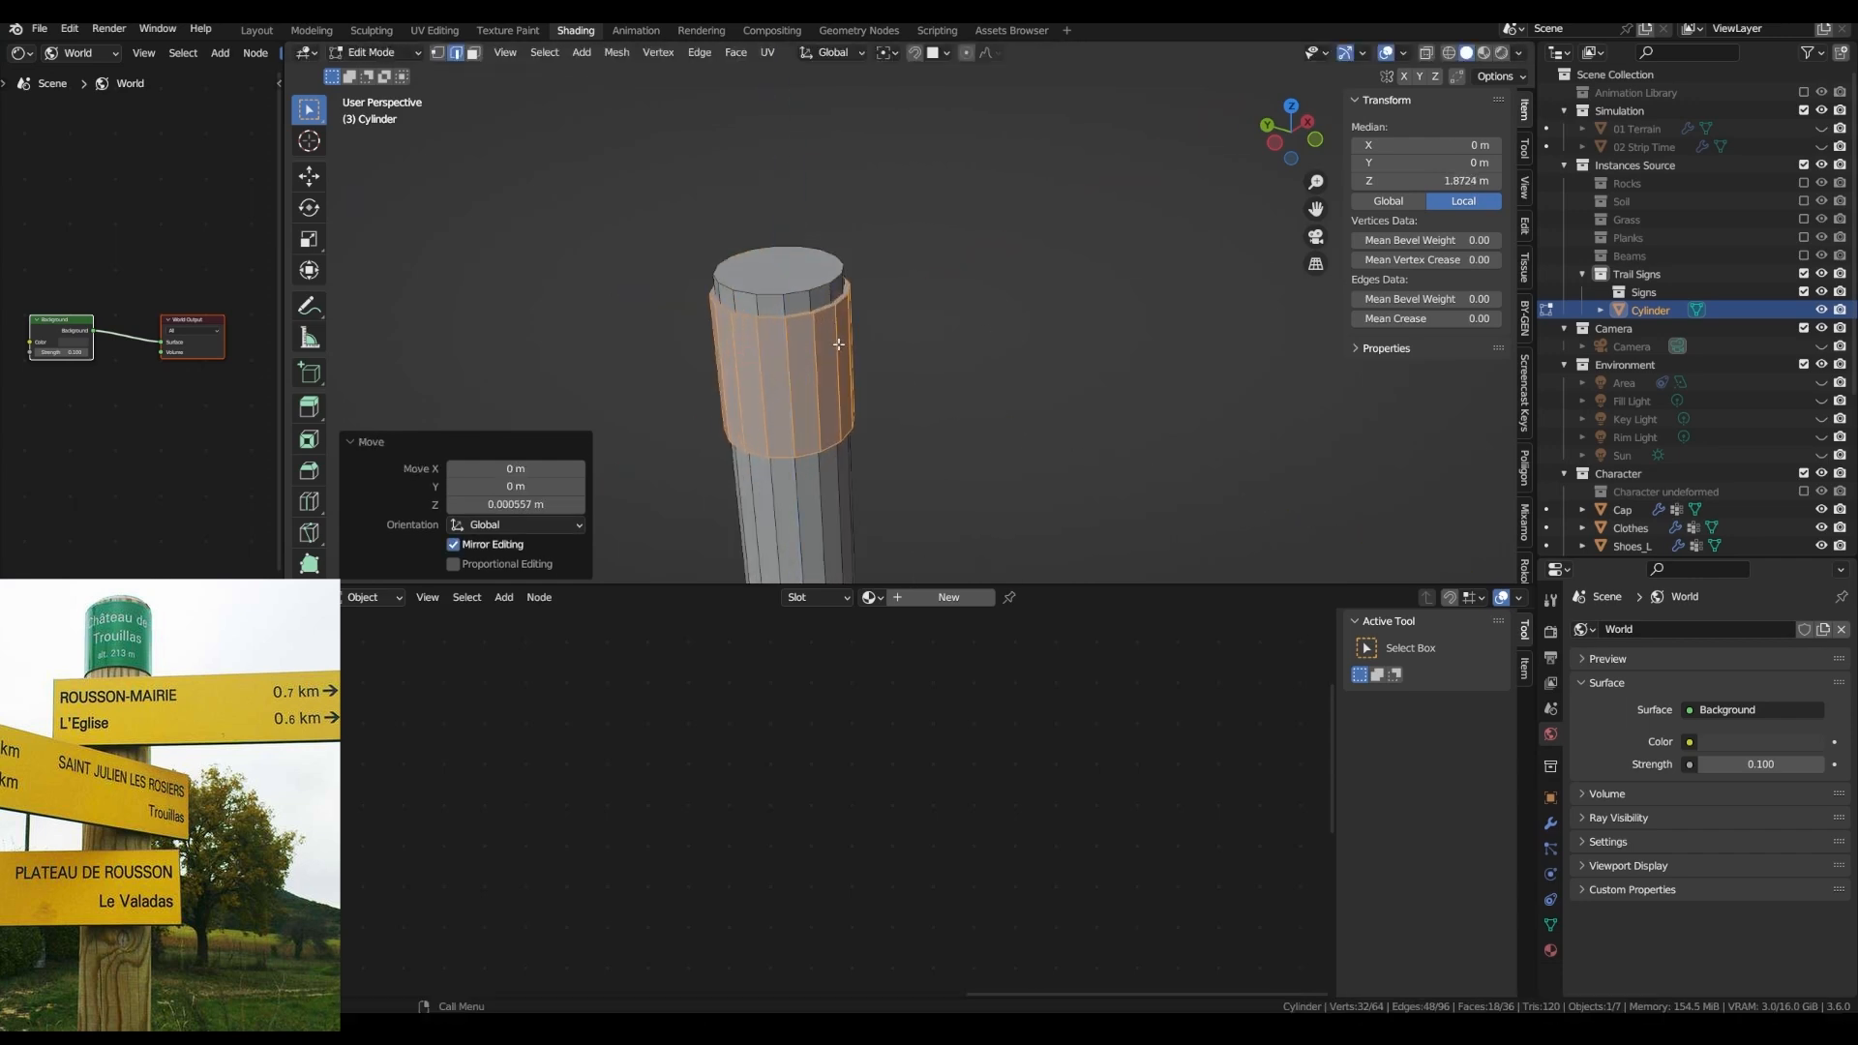
left_click(838, 345)
- Return to object mode and shade the post smooth with a 30° auto smooth angle
key("Tab")
right_click(816, 333)
left_click(768, 361)
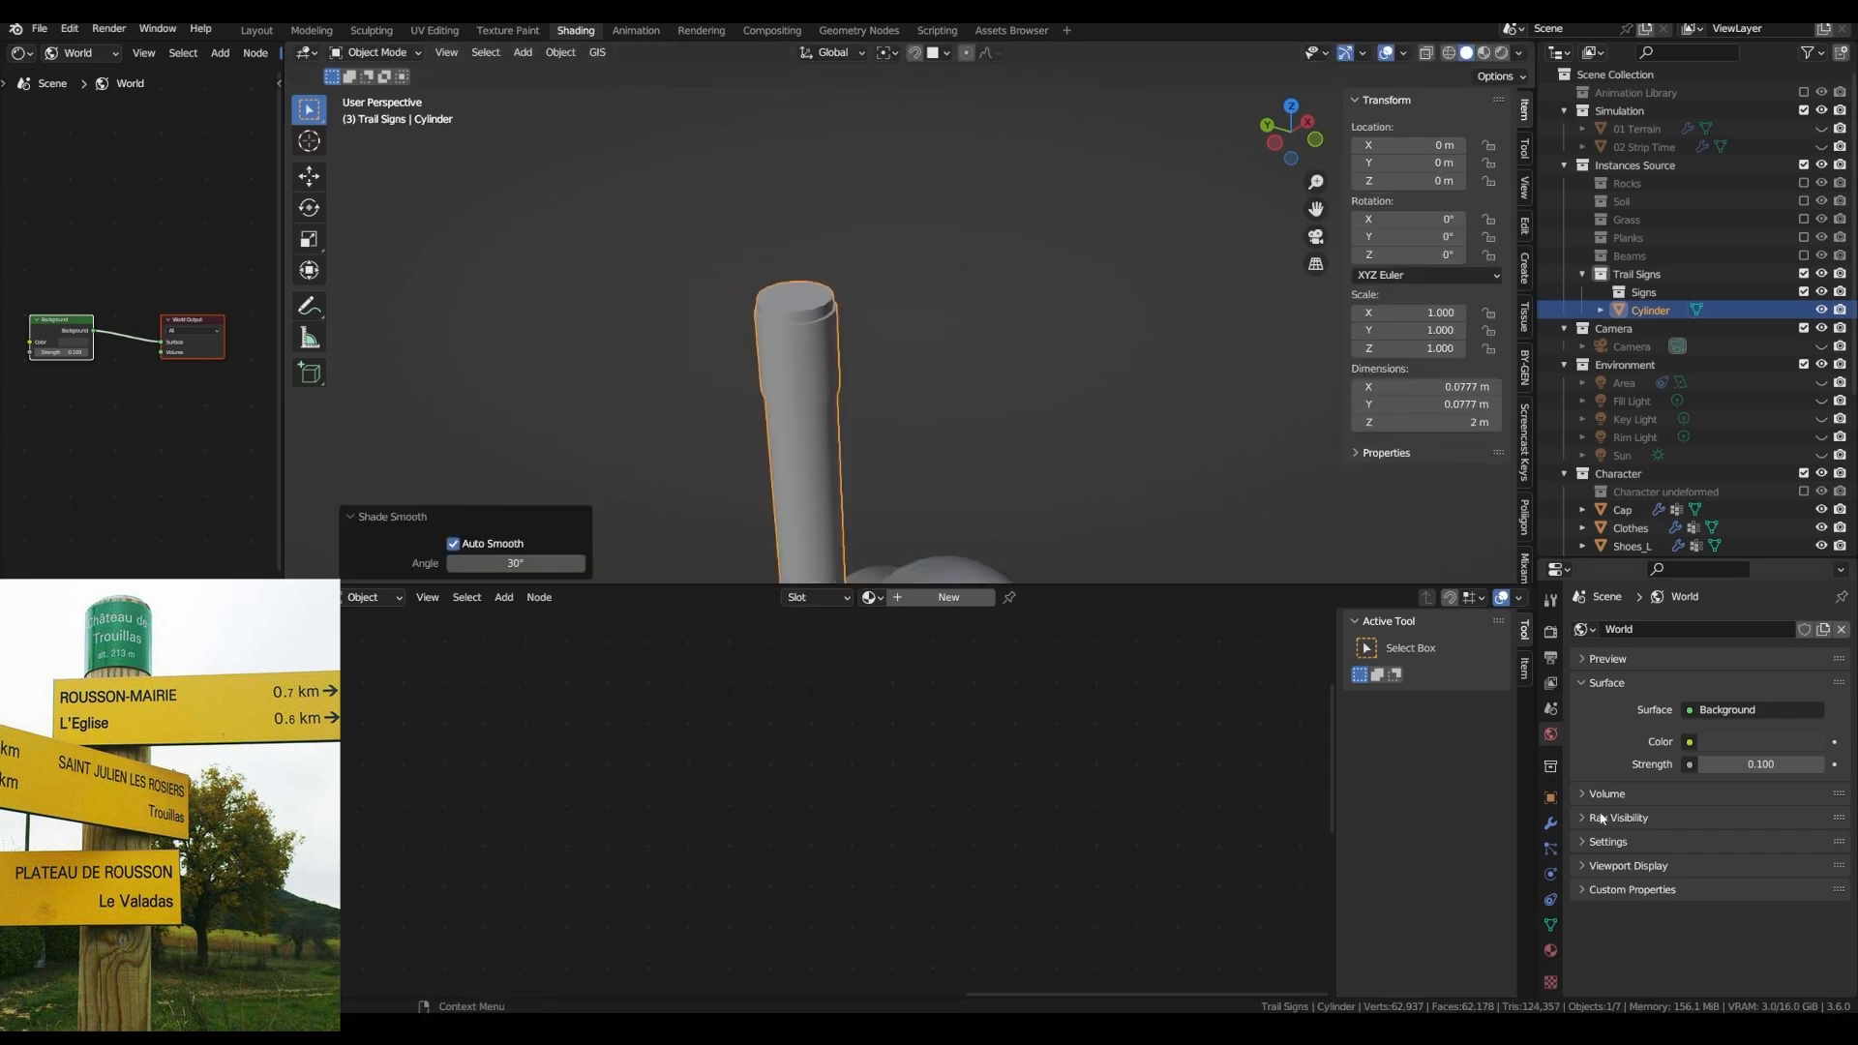
- Add a Bevel modifier to the post with an amount of 0.001 m and 3 segments
left_click(1550, 823)
left_click(1608, 630)
left_click(1452, 691)
mouse_move(1772, 727)
left_mouse_down()
mouse_move(1732, 727)
mouse_move(1754, 728)
left_mouse_up()
left_click(1772, 727)
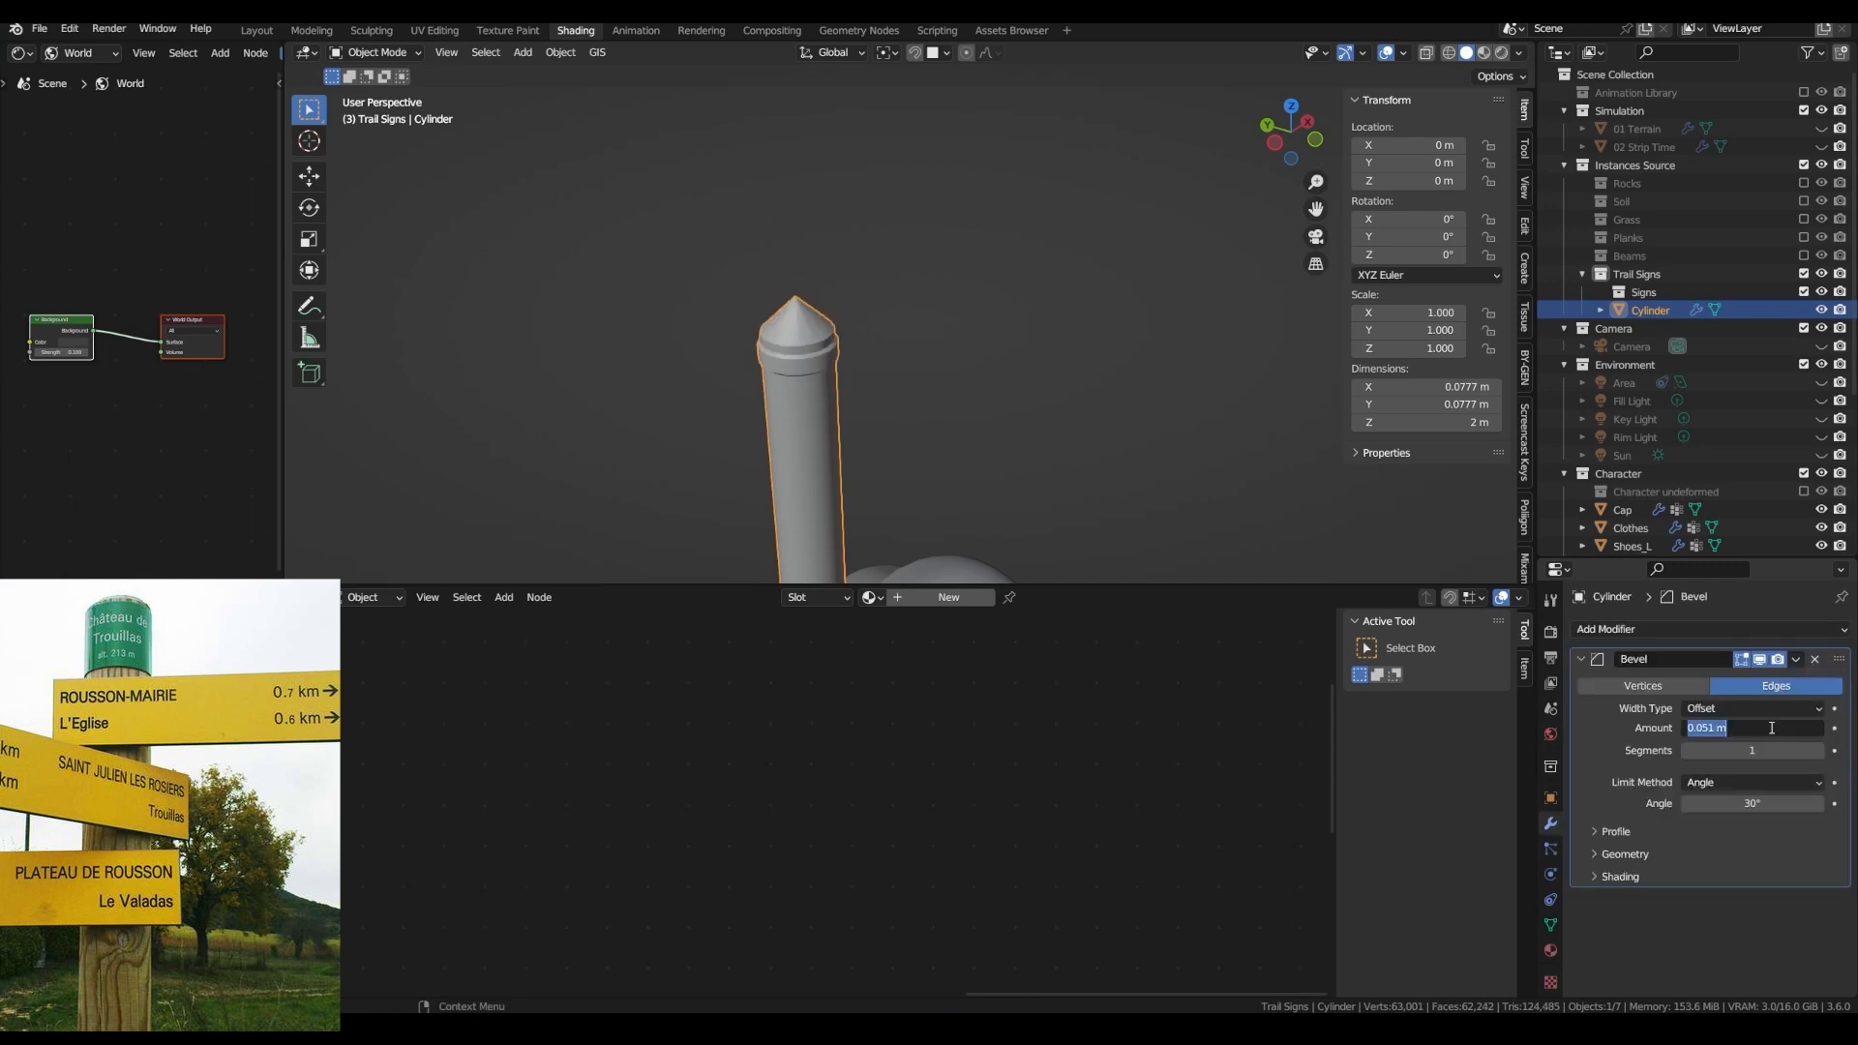
left_click(1629, 852)
scroll(1754, 704, "down", 1)
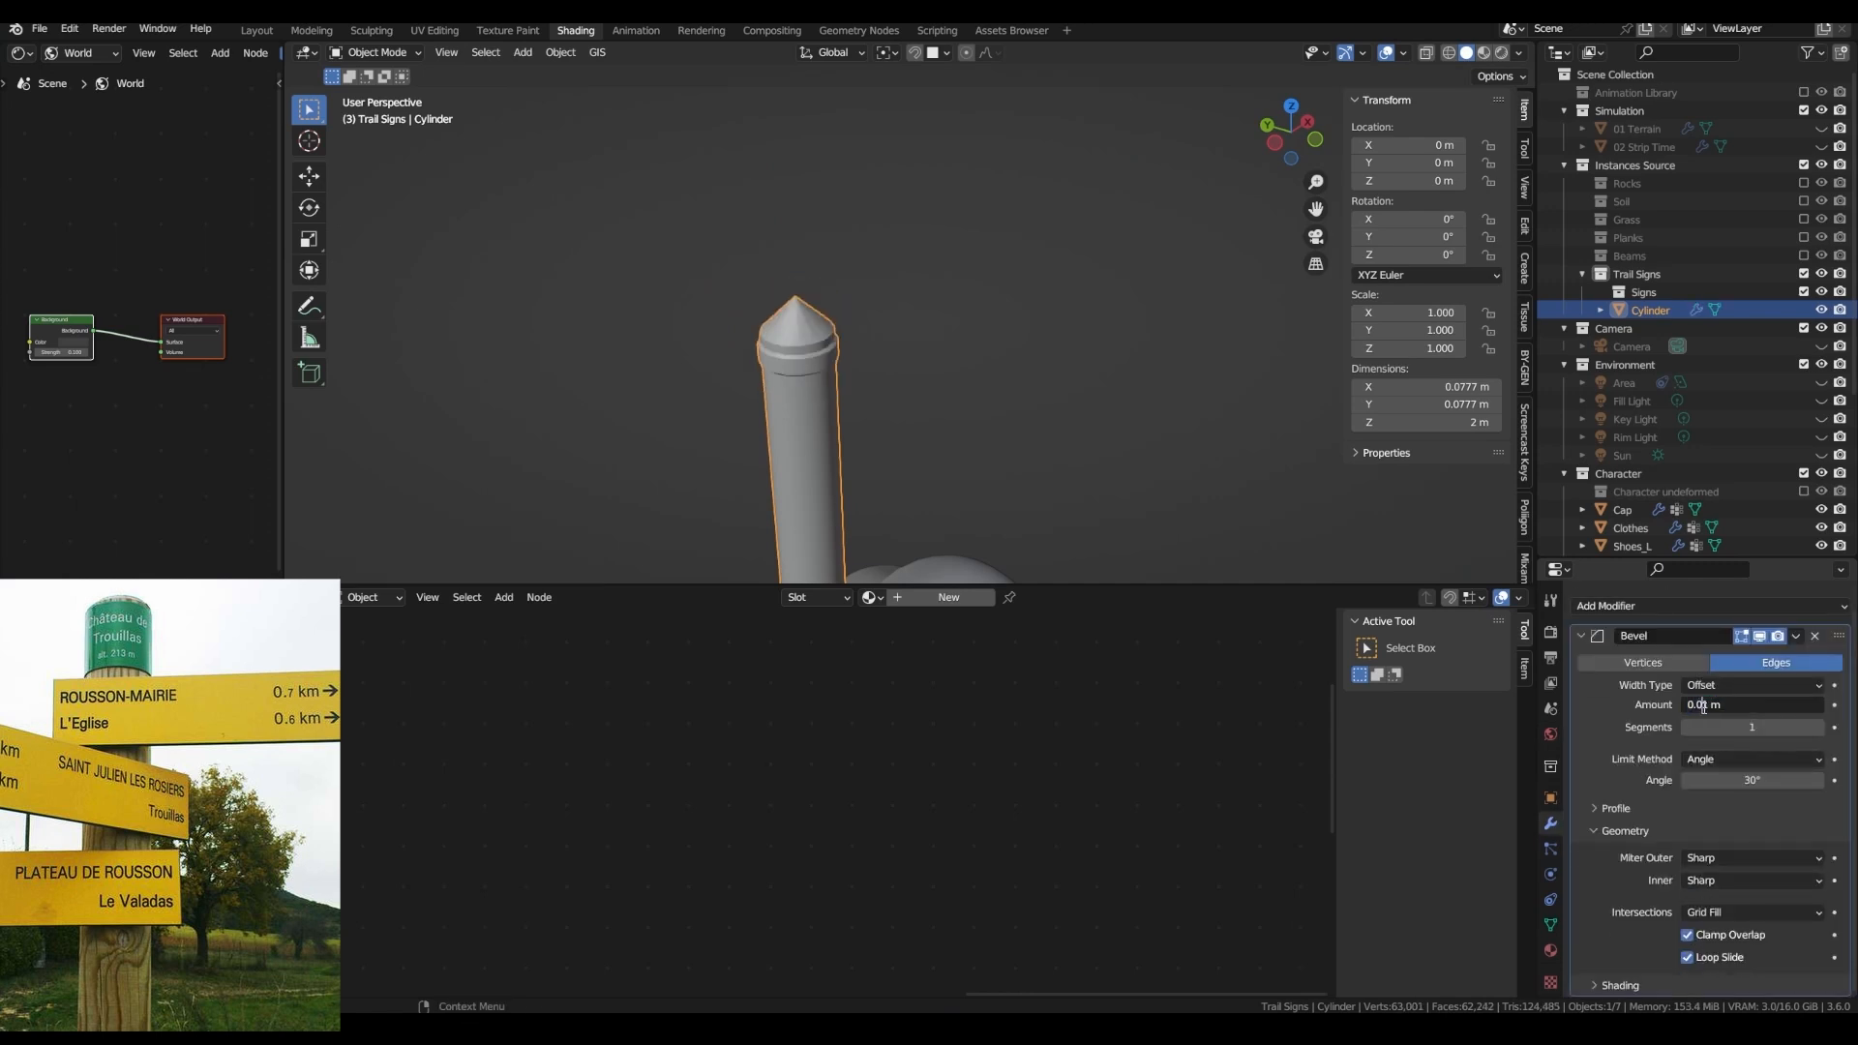
key("Return")
left_click(1818, 729)
left_click(1819, 729)
left_click(1724, 710)
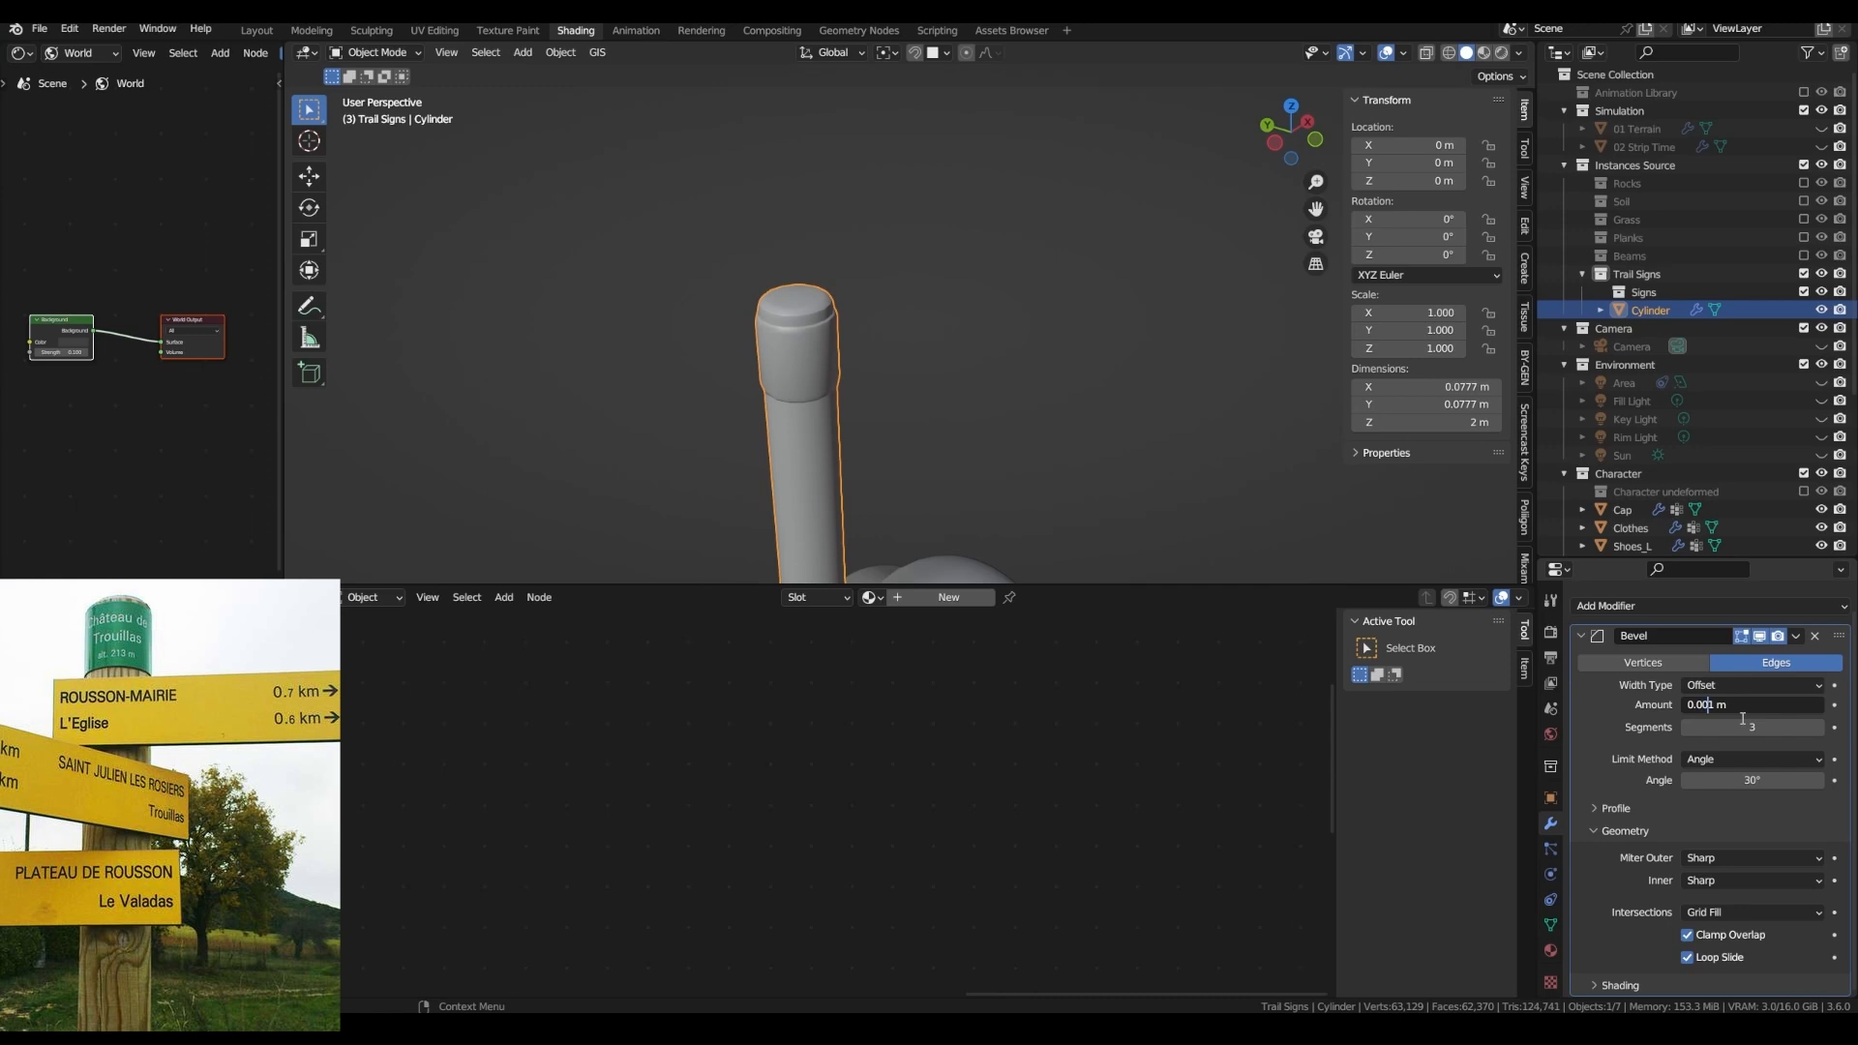
- Assign the Plank material to the post, make it a single-user copy and rename the copy Post
left_click(1584, 779)
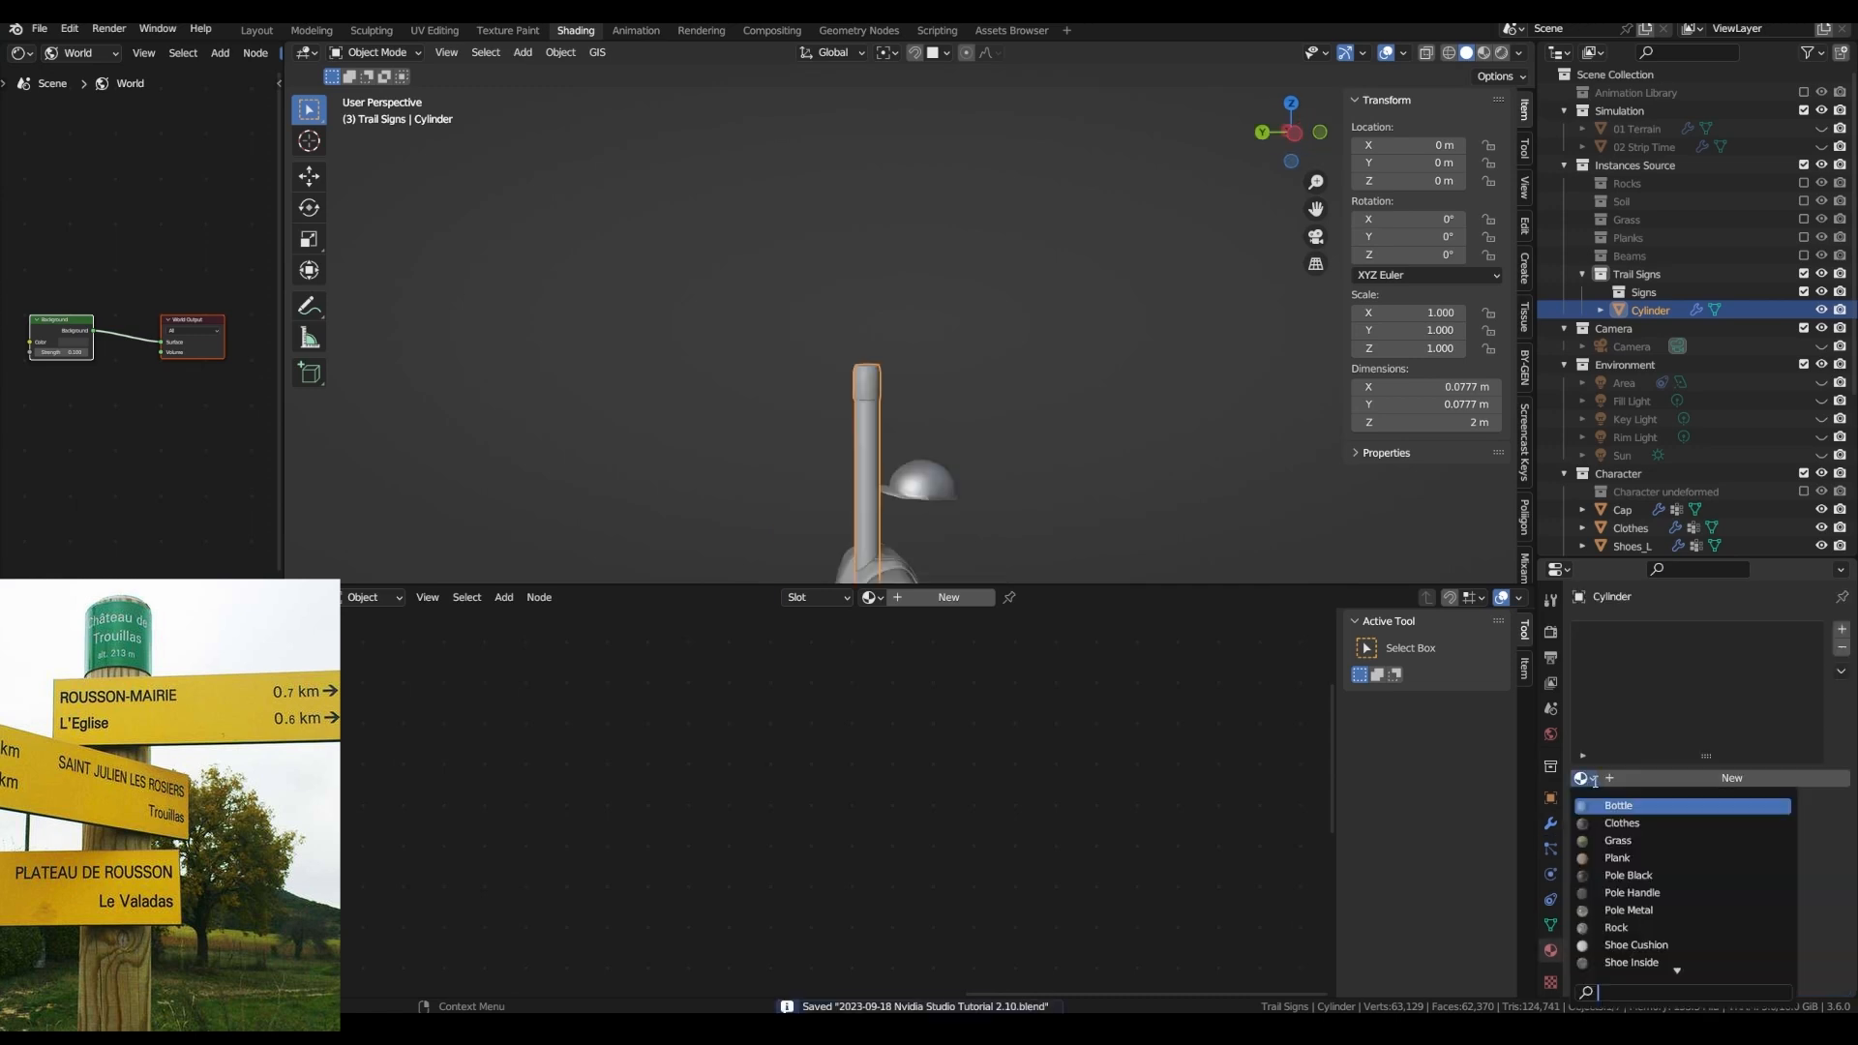
left_click(1624, 857)
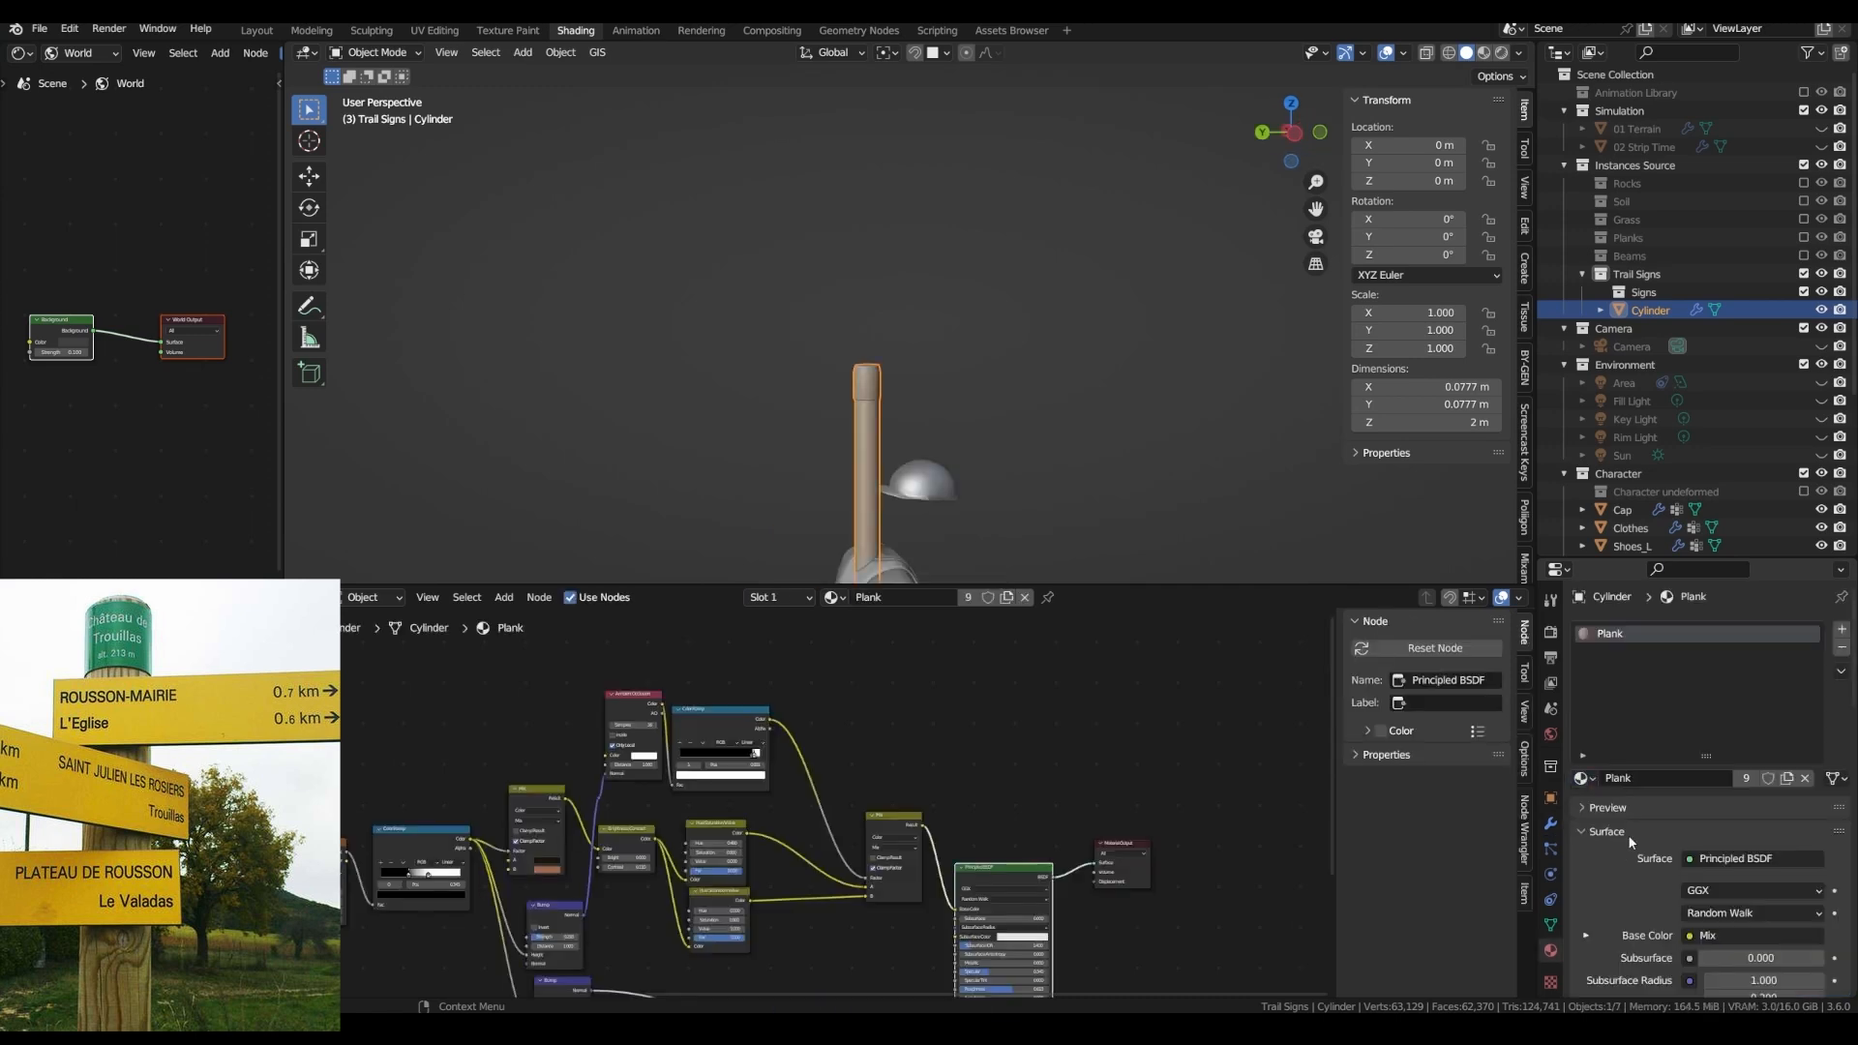
left_click(1786, 779)
left_click(1636, 777)
type("Post")
key("Return")
- Create a second material named Green Sign on the post and assign it to the sleeve near the top
left_click(1841, 629)
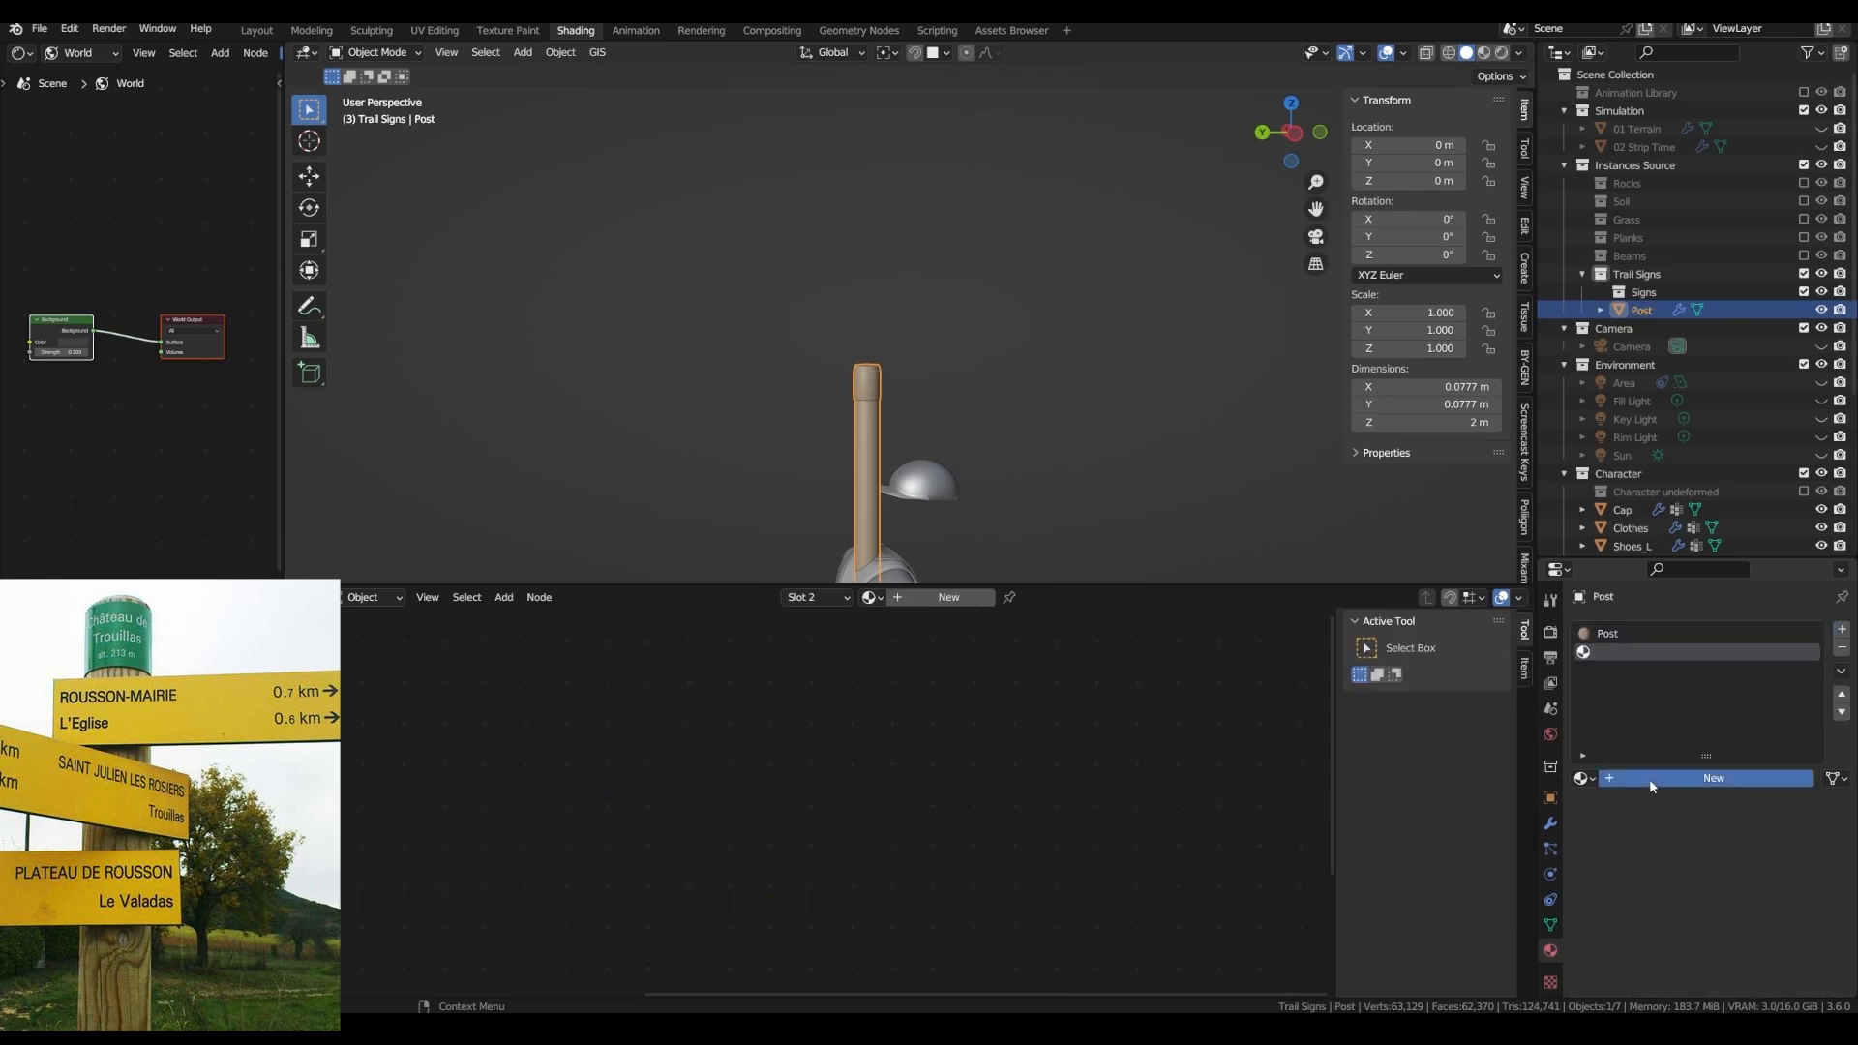
left_click(1651, 784)
left_click(1652, 779)
type("Green")
key("Tab")
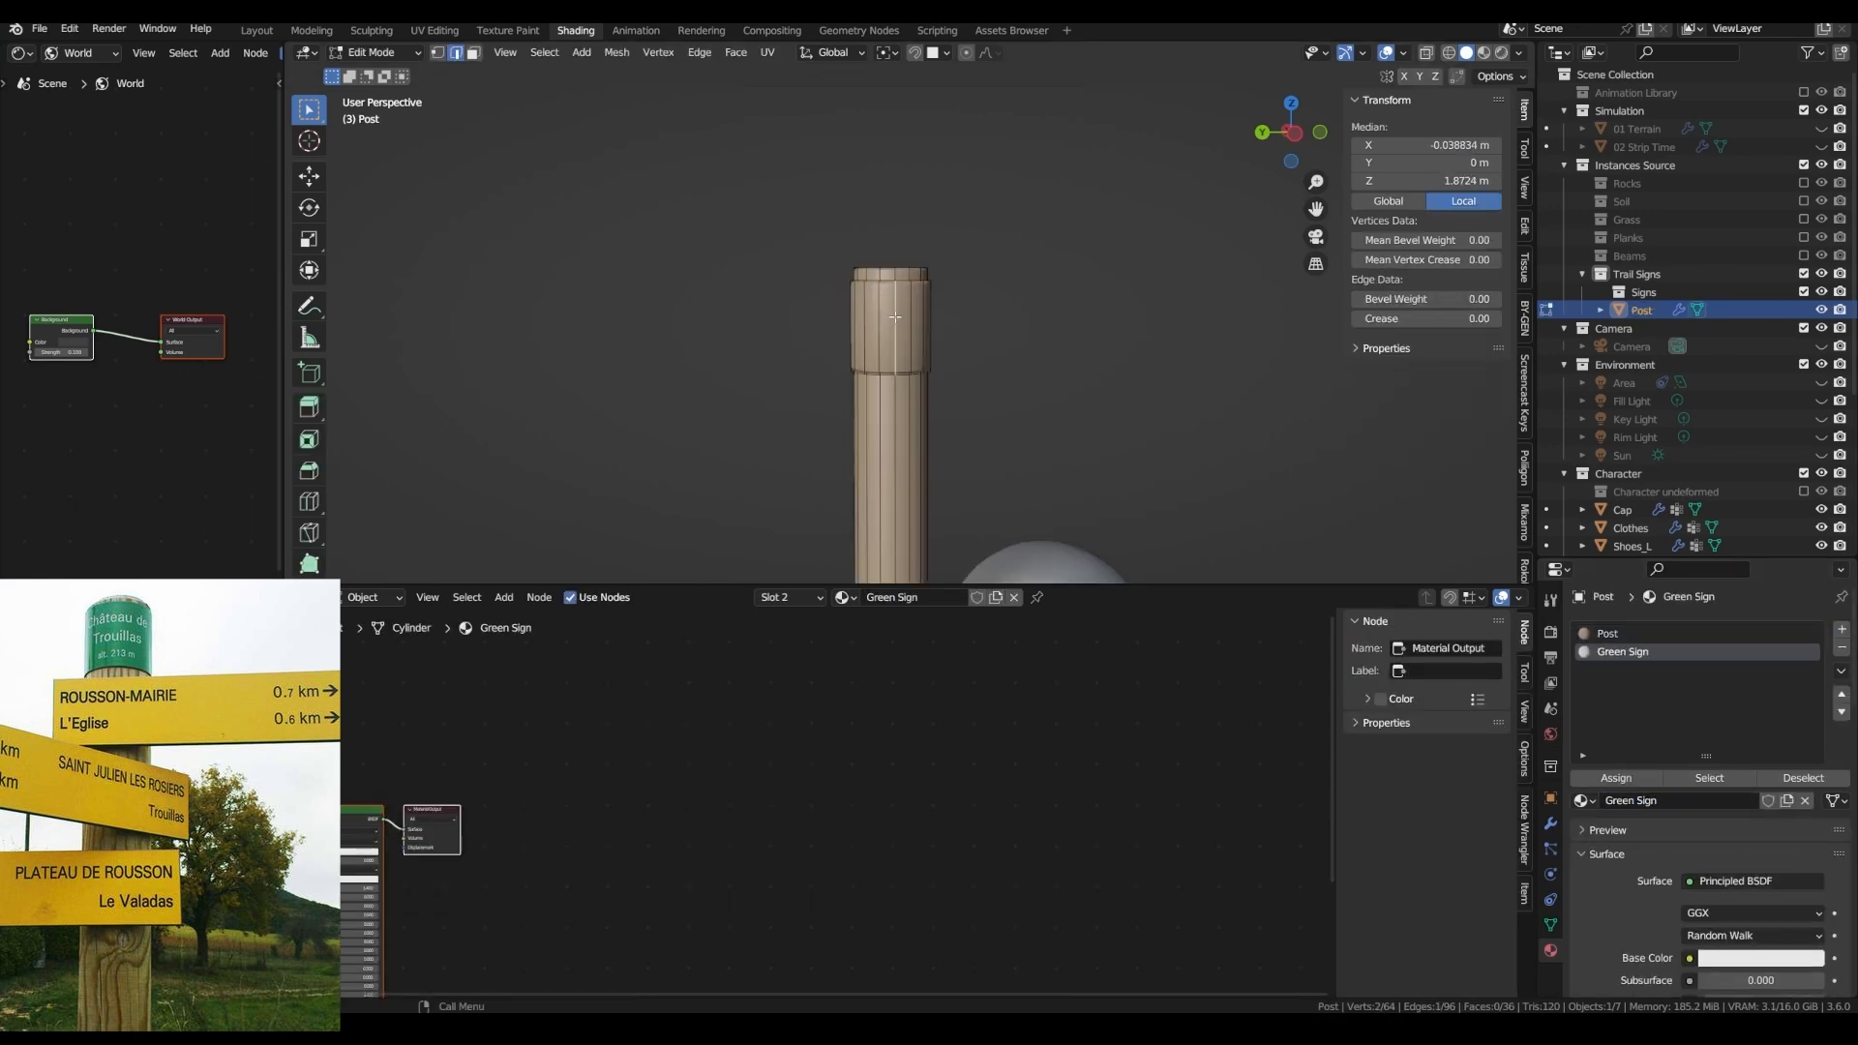
key("l")
left_click(1615, 773)
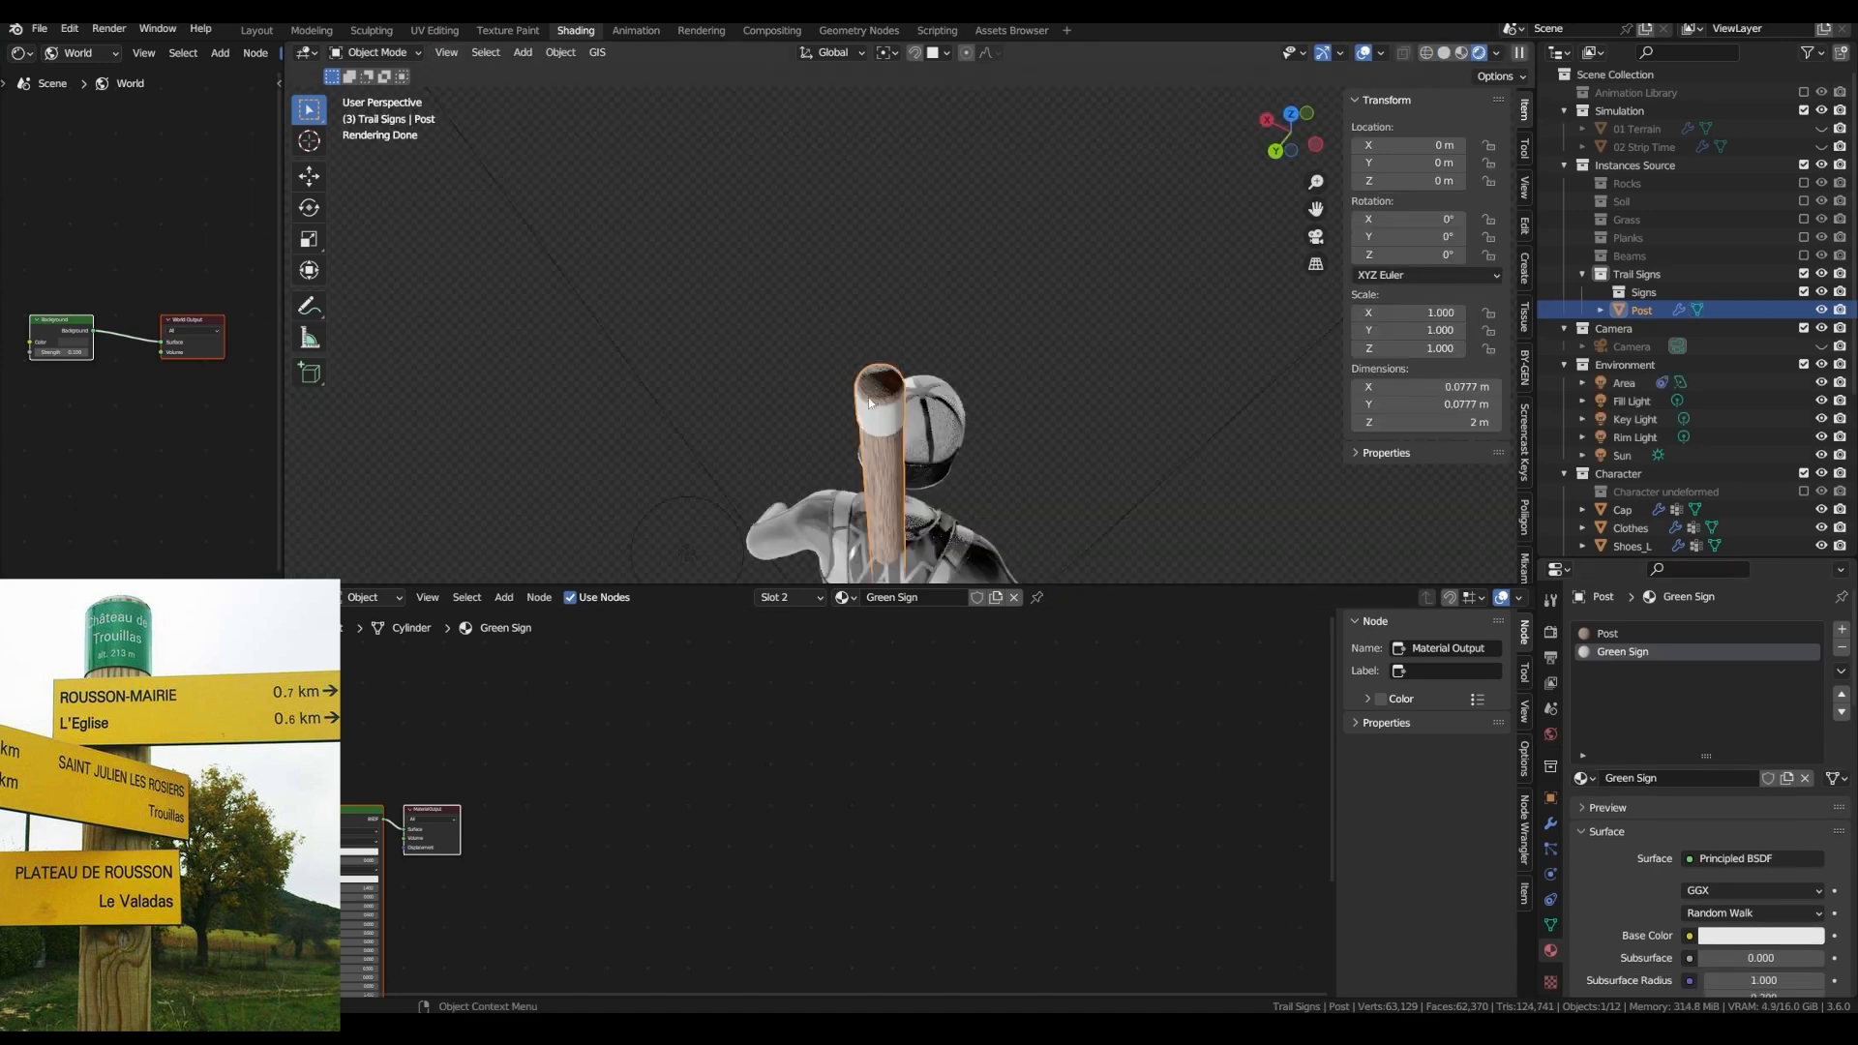
- Adjust the Hue/Saturation/Value nodes of the Post material to give the wood a lighter, yellowish tone
middle_click_drag(834, 383, 904, 402)
scroll(840, 318, "down", 2)
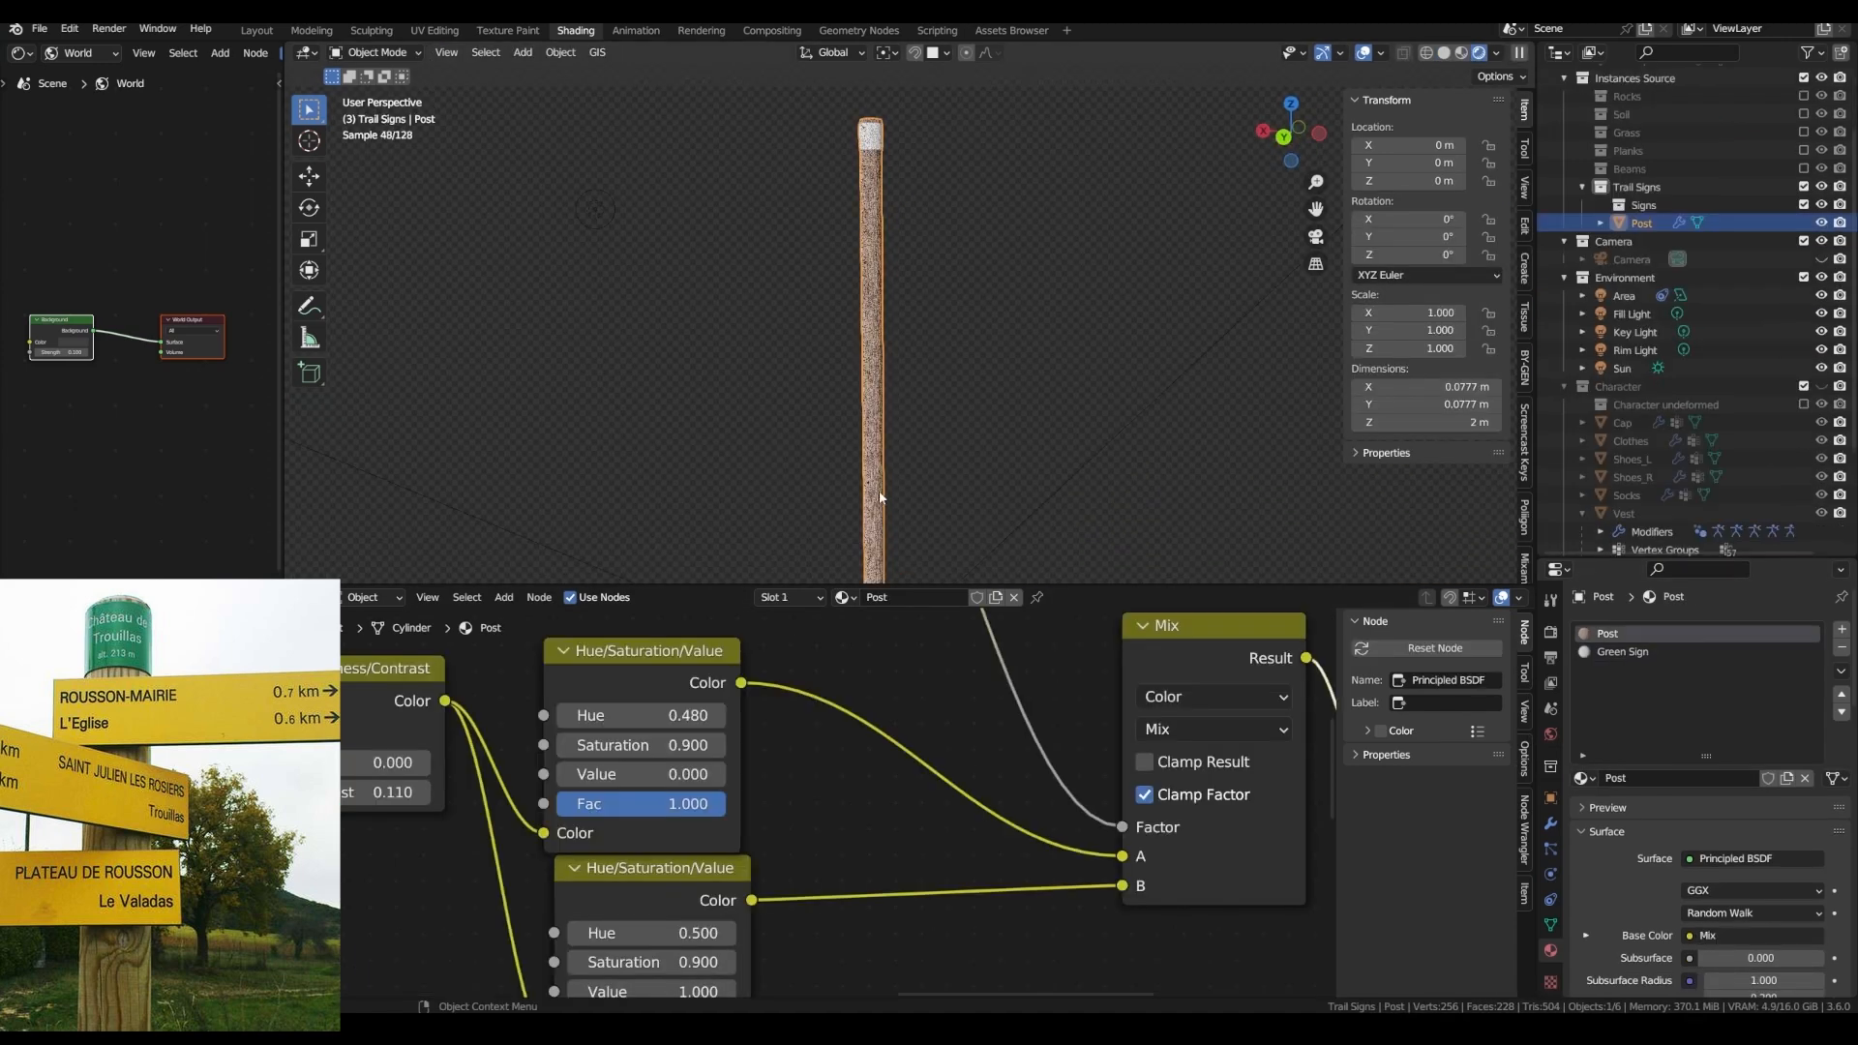
middle_click_drag(789, 771, 870, 726)
scroll(765, 874, "up", 3)
left_click_drag(764, 876, 774, 876)
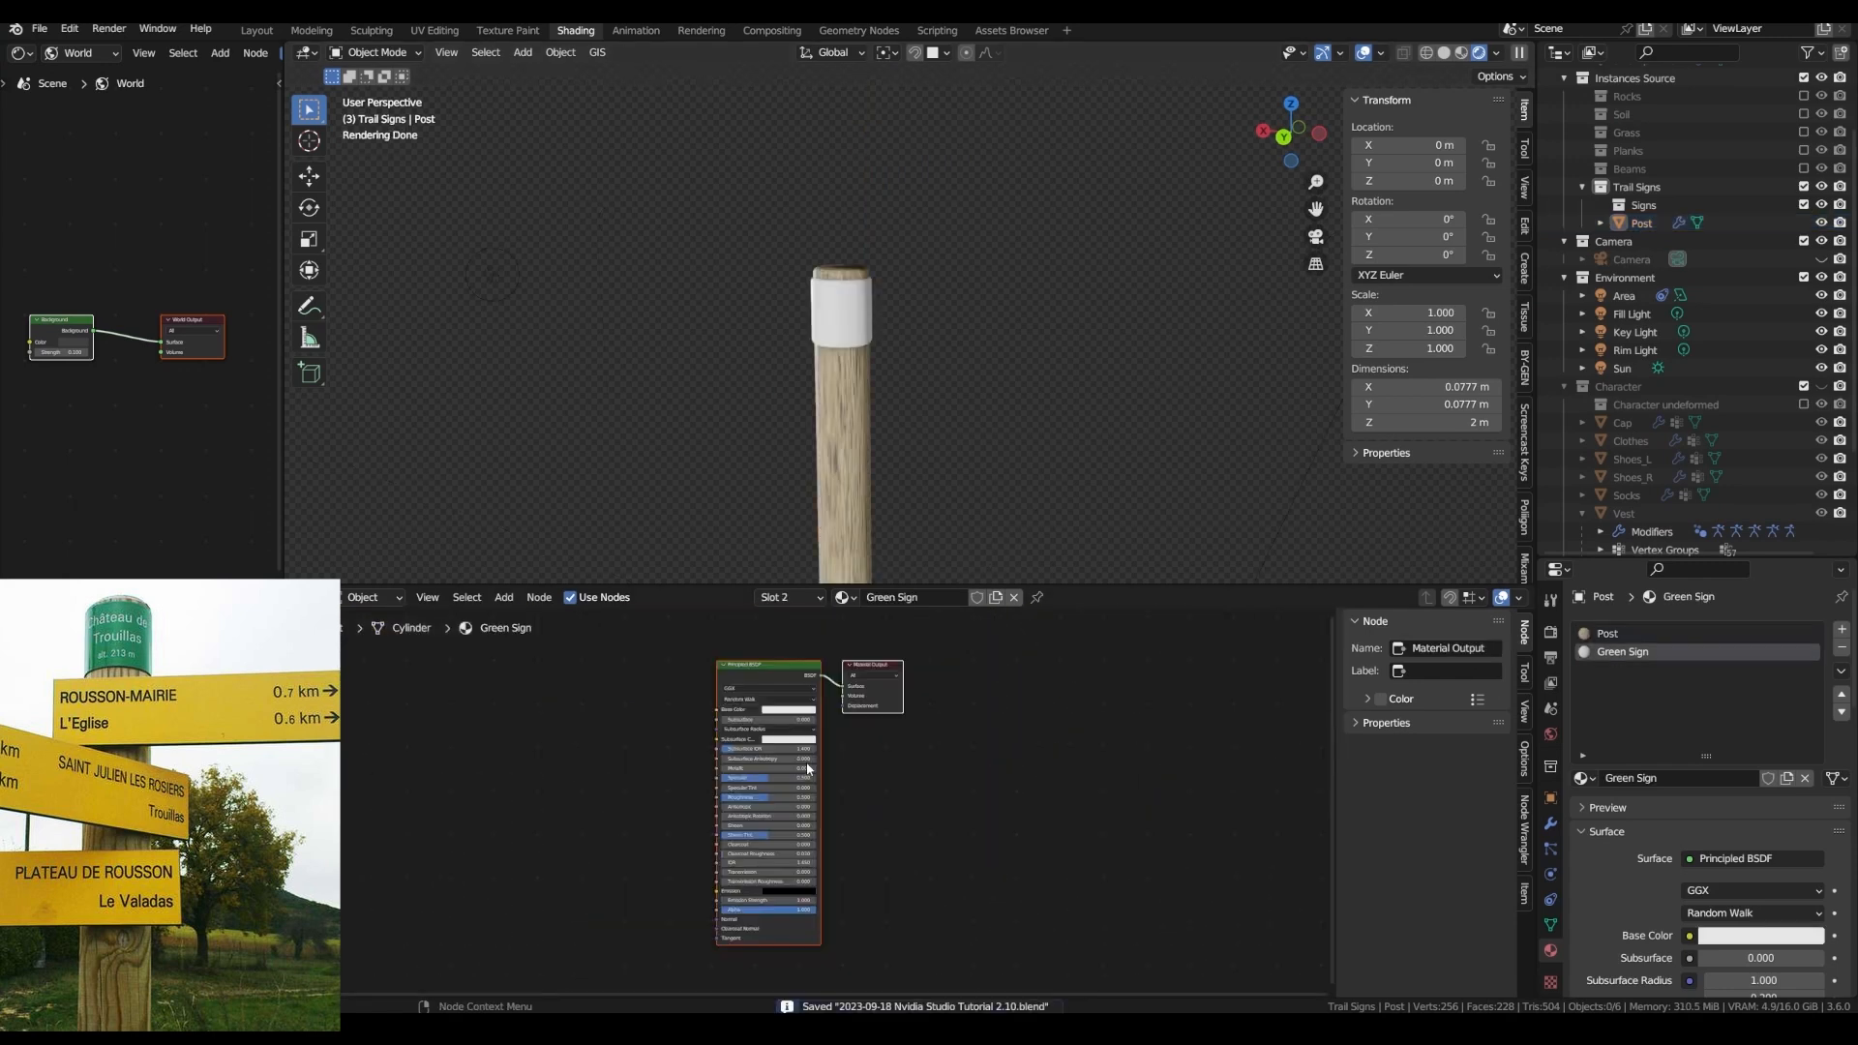
- Give the Green Sign material a dark green base color, a roughness of 0.053 and a metallic value of 0.560
scroll(729, 913, "up", 4)
middle_click_drag(729, 913, 800, 789)
left_click_drag(852, 723, 774, 723)
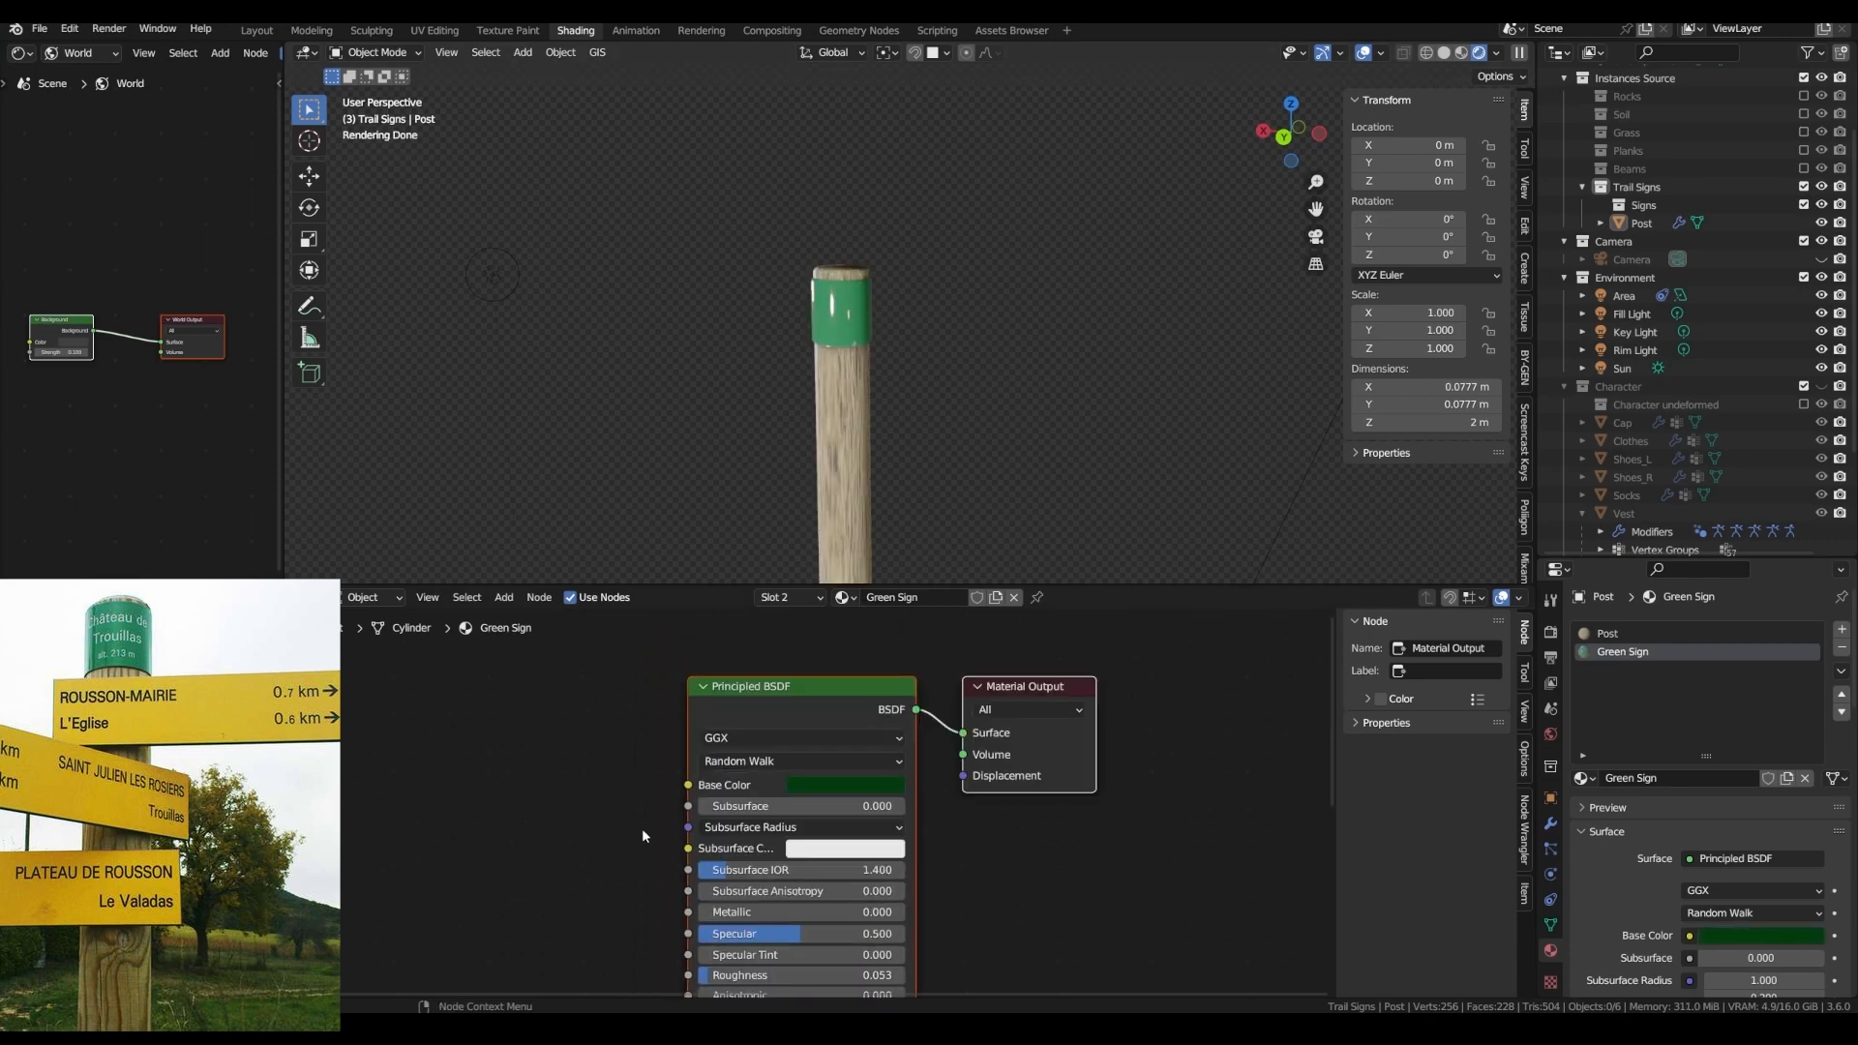
scroll(731, 844, "up", 3)
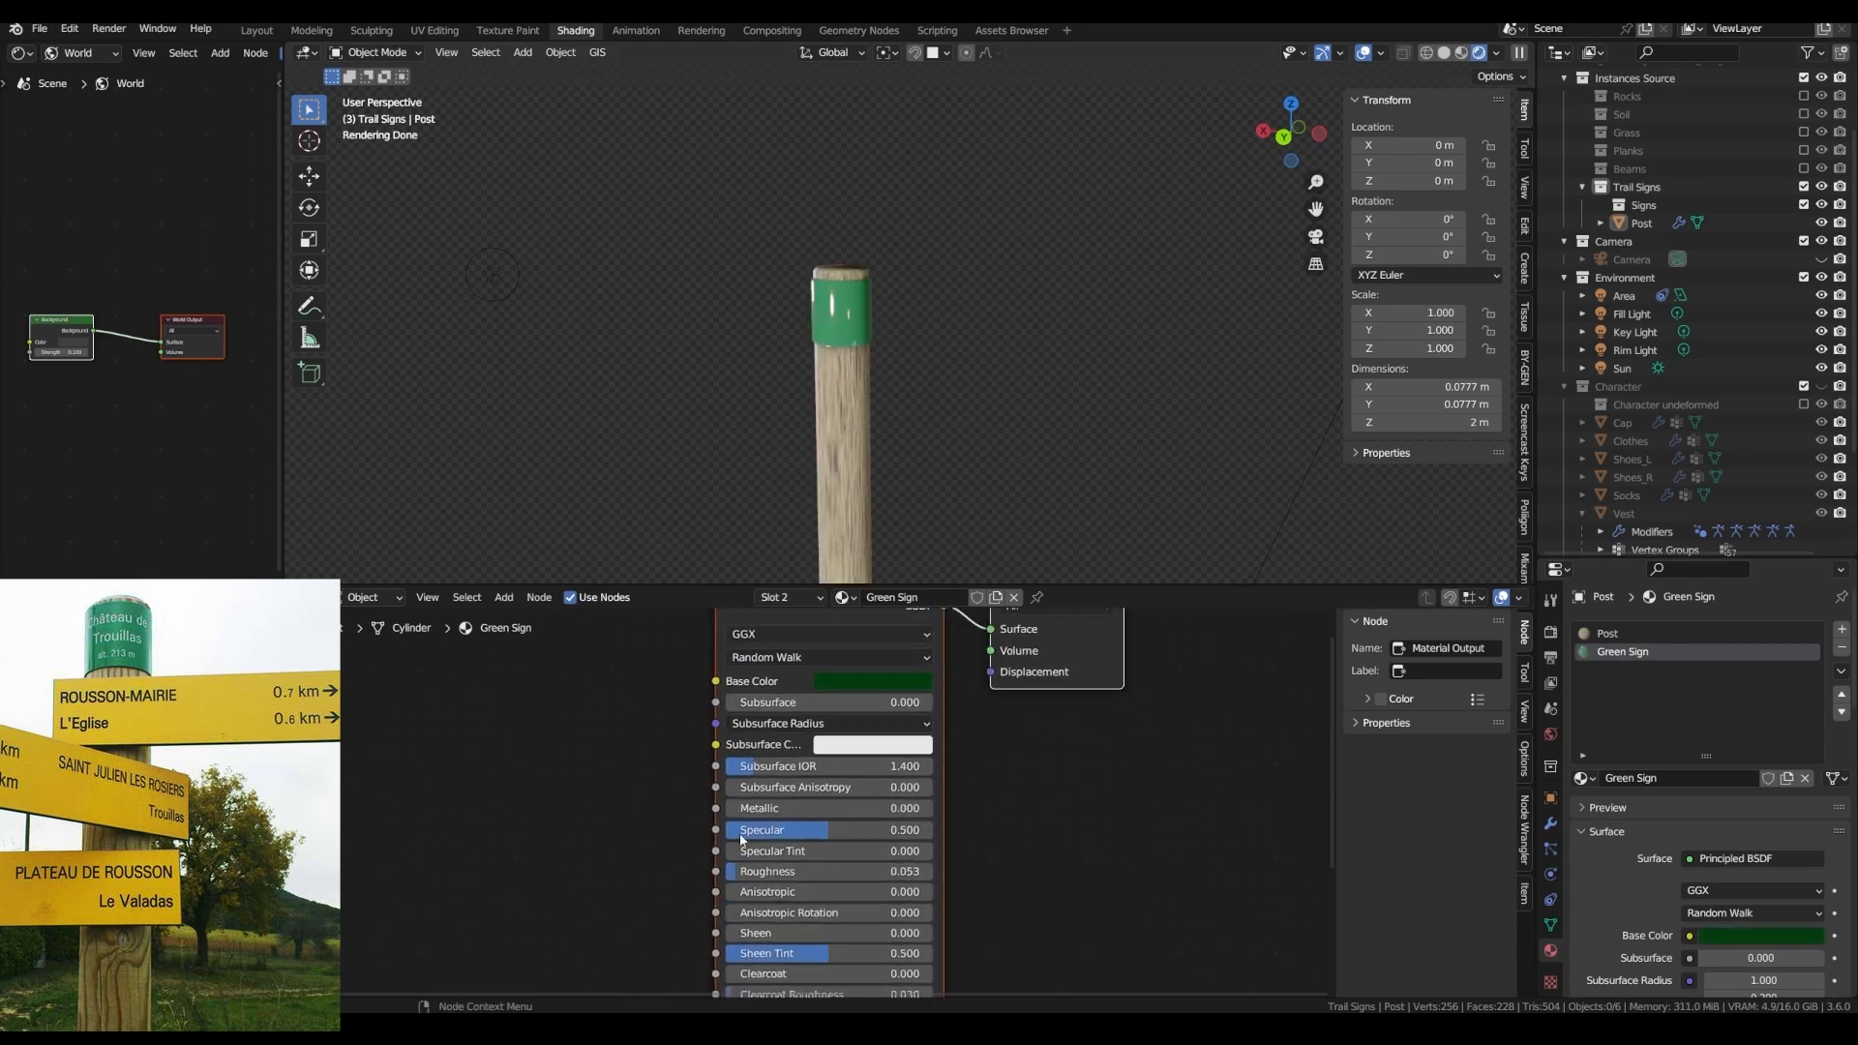
left_click_drag(782, 807, 843, 807)
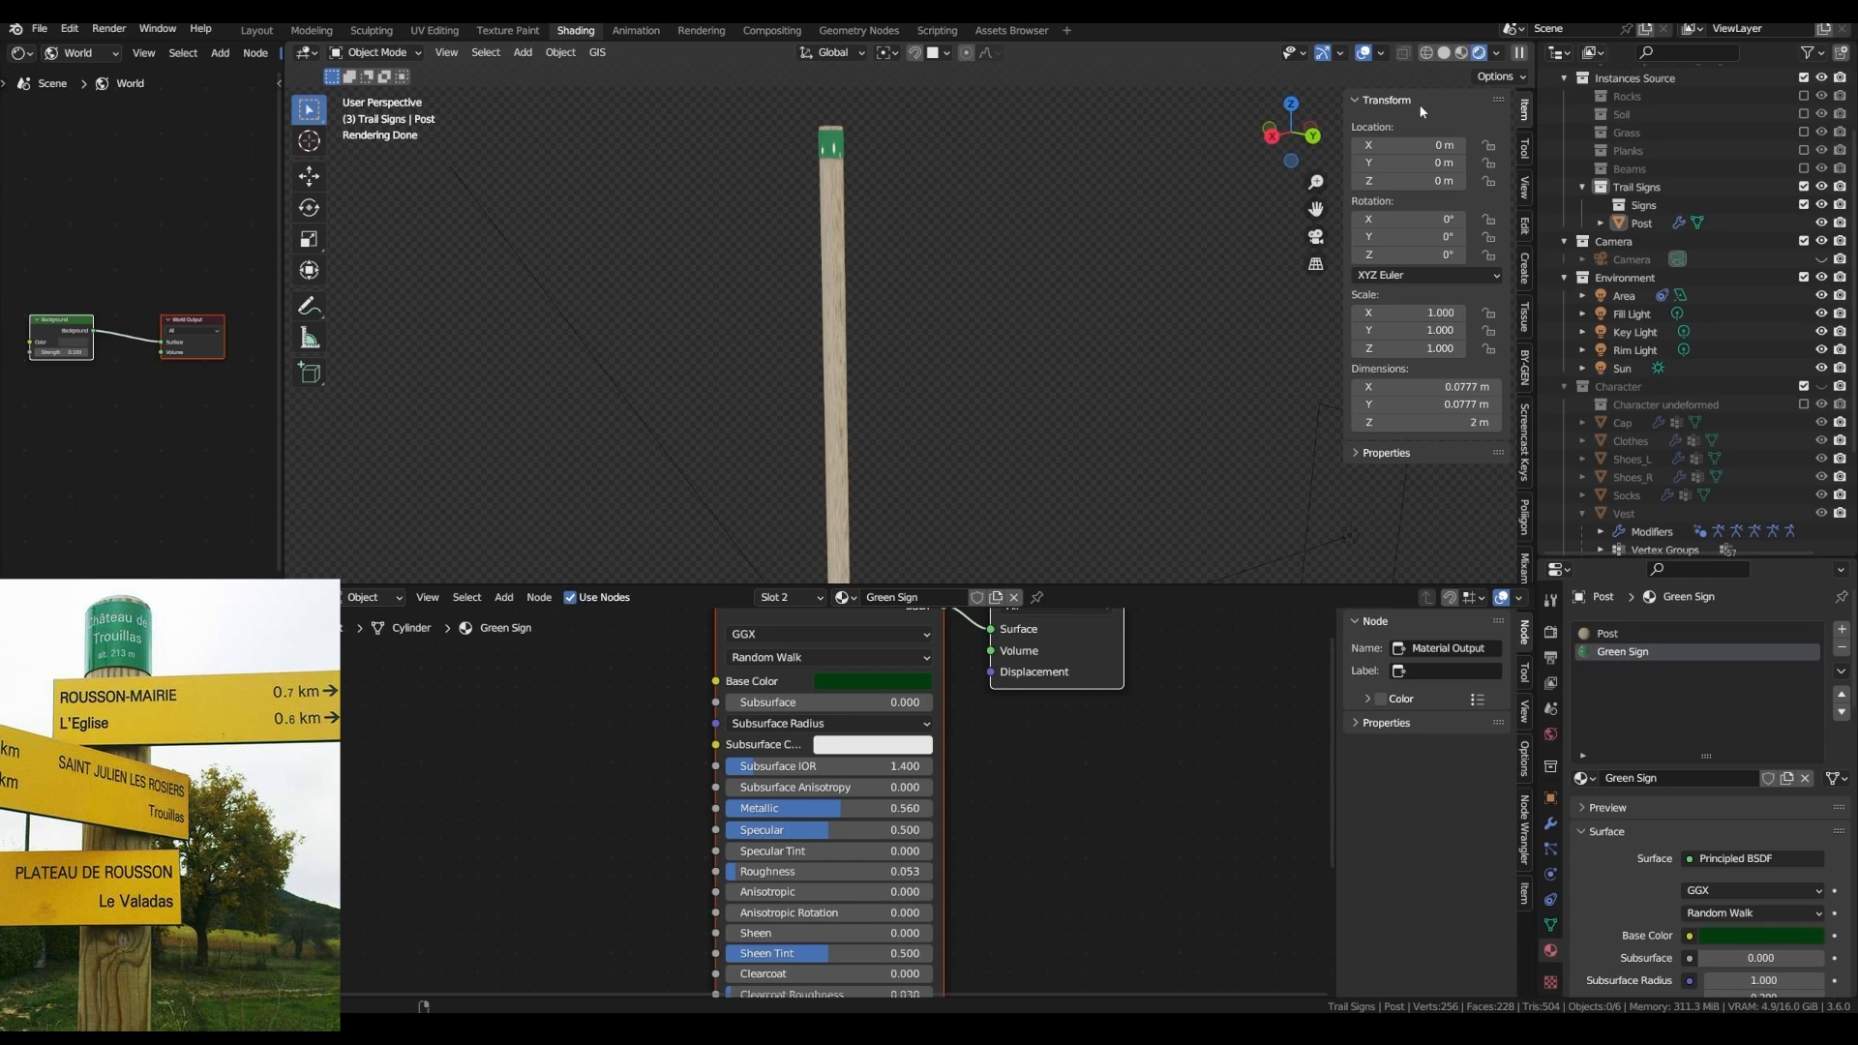
- Add a cube to the Signs collection and scale its mesh into a thin board, 4.486 along X and 0.091 along Y
left_click(1443, 53)
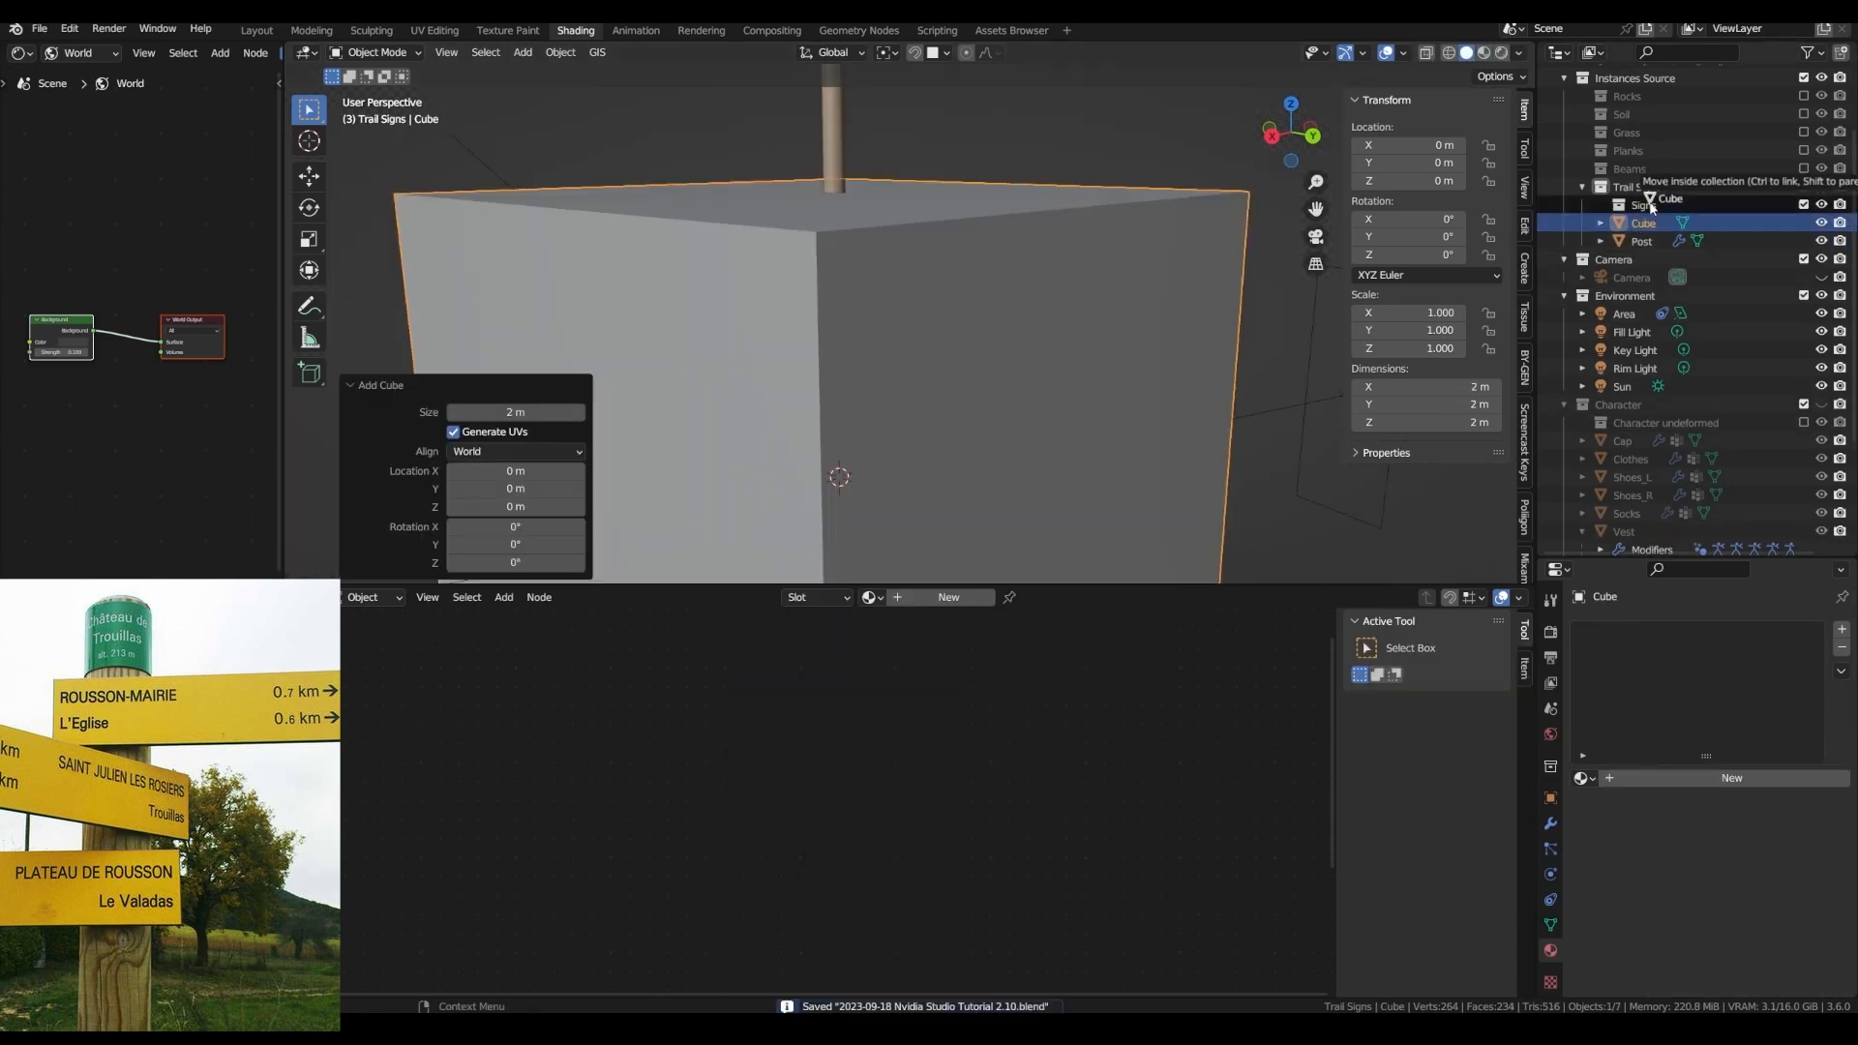
key("Tab")
key("s")
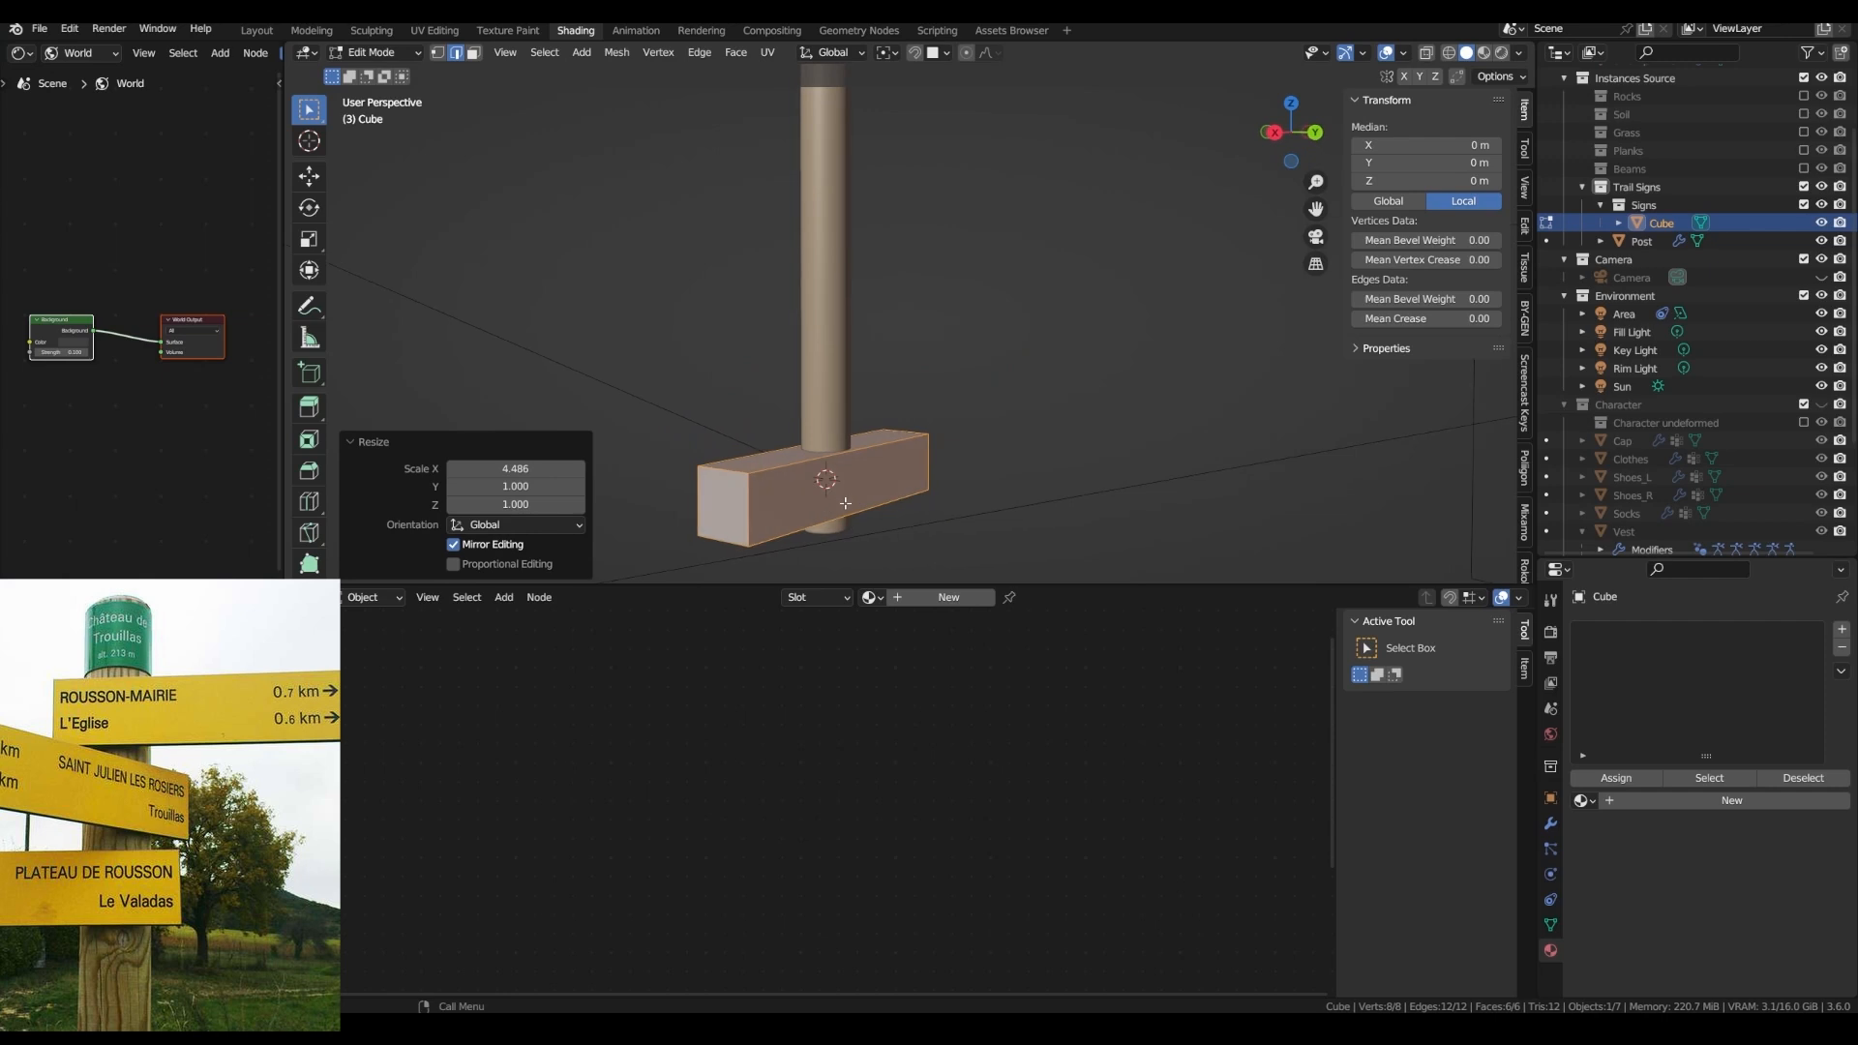
middle_click_drag(931, 474, 932, 474)
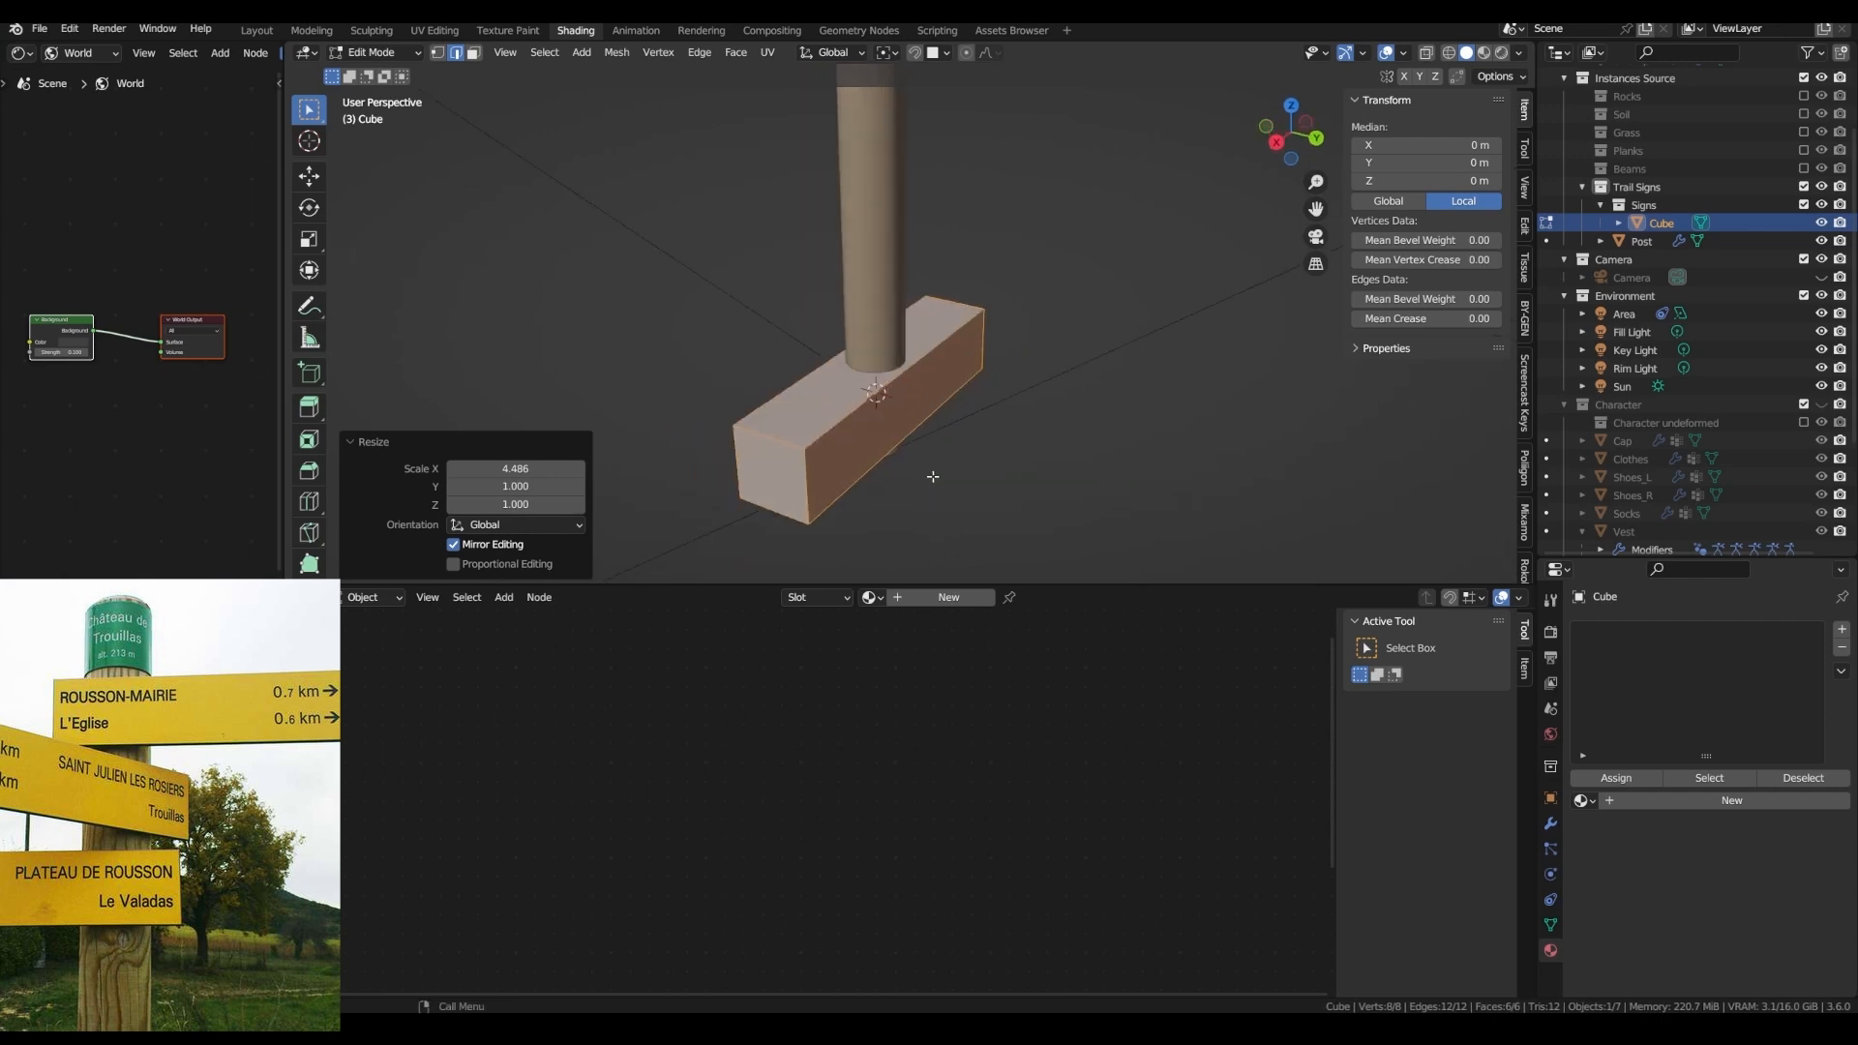
scroll(932, 474, "up", 2)
key("s")
key("y")
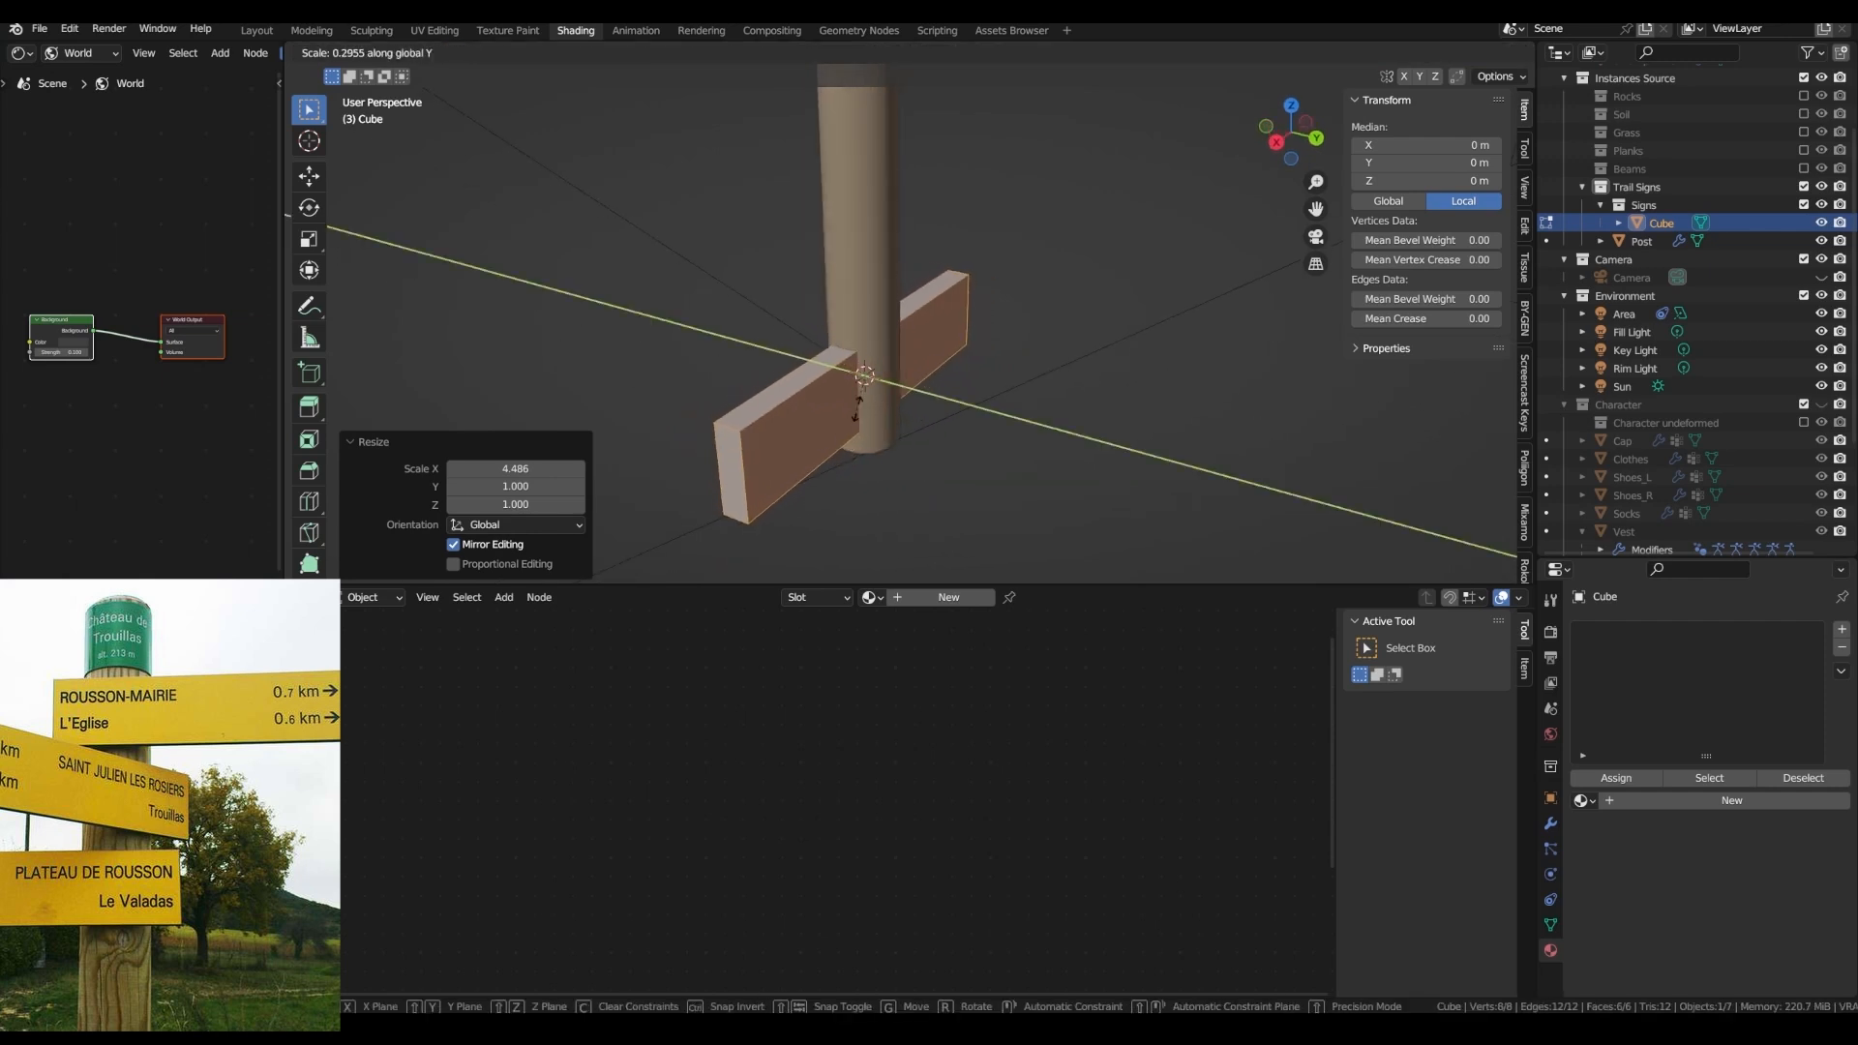
left_click(857, 385)
- Move the board mesh in top view against the post's side, about 0.157 m along X and 0.039 m along Y
key("KP_7")
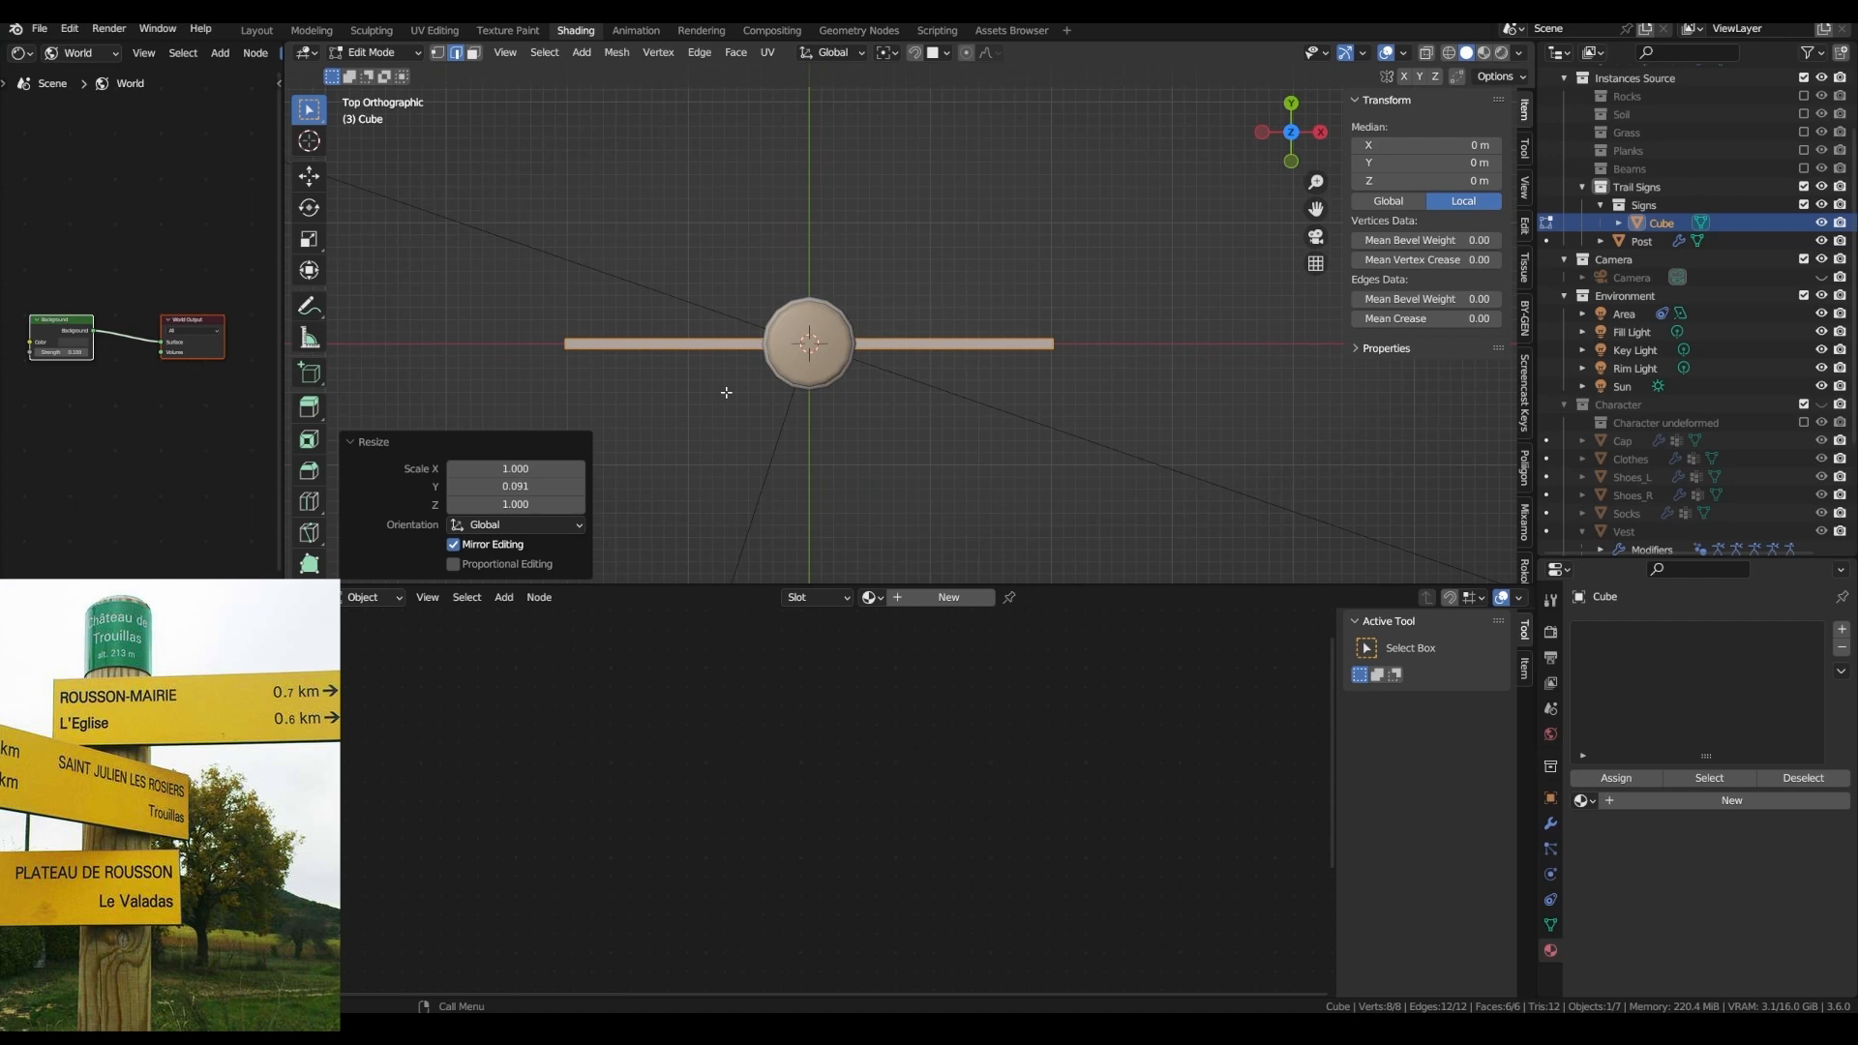
key("g")
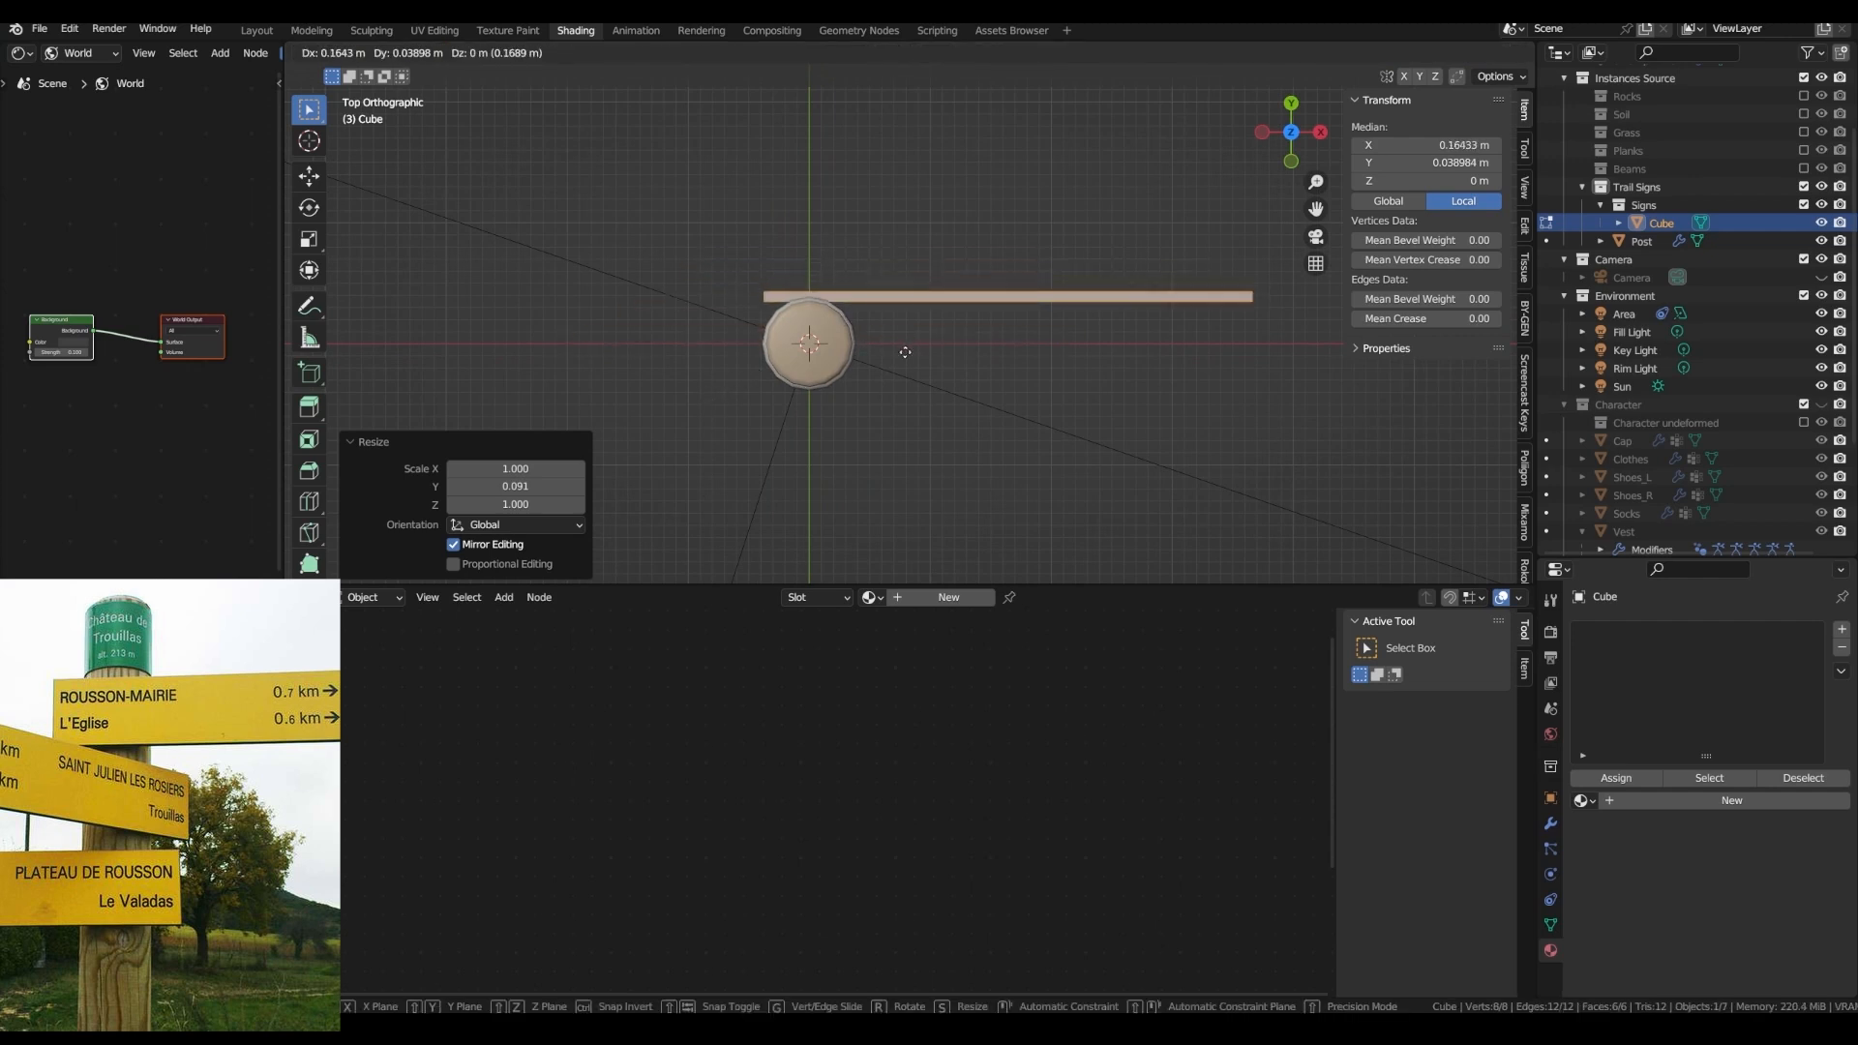
left_click(895, 352)
middle_click_drag(891, 348, 809, 316)
key("Tab")
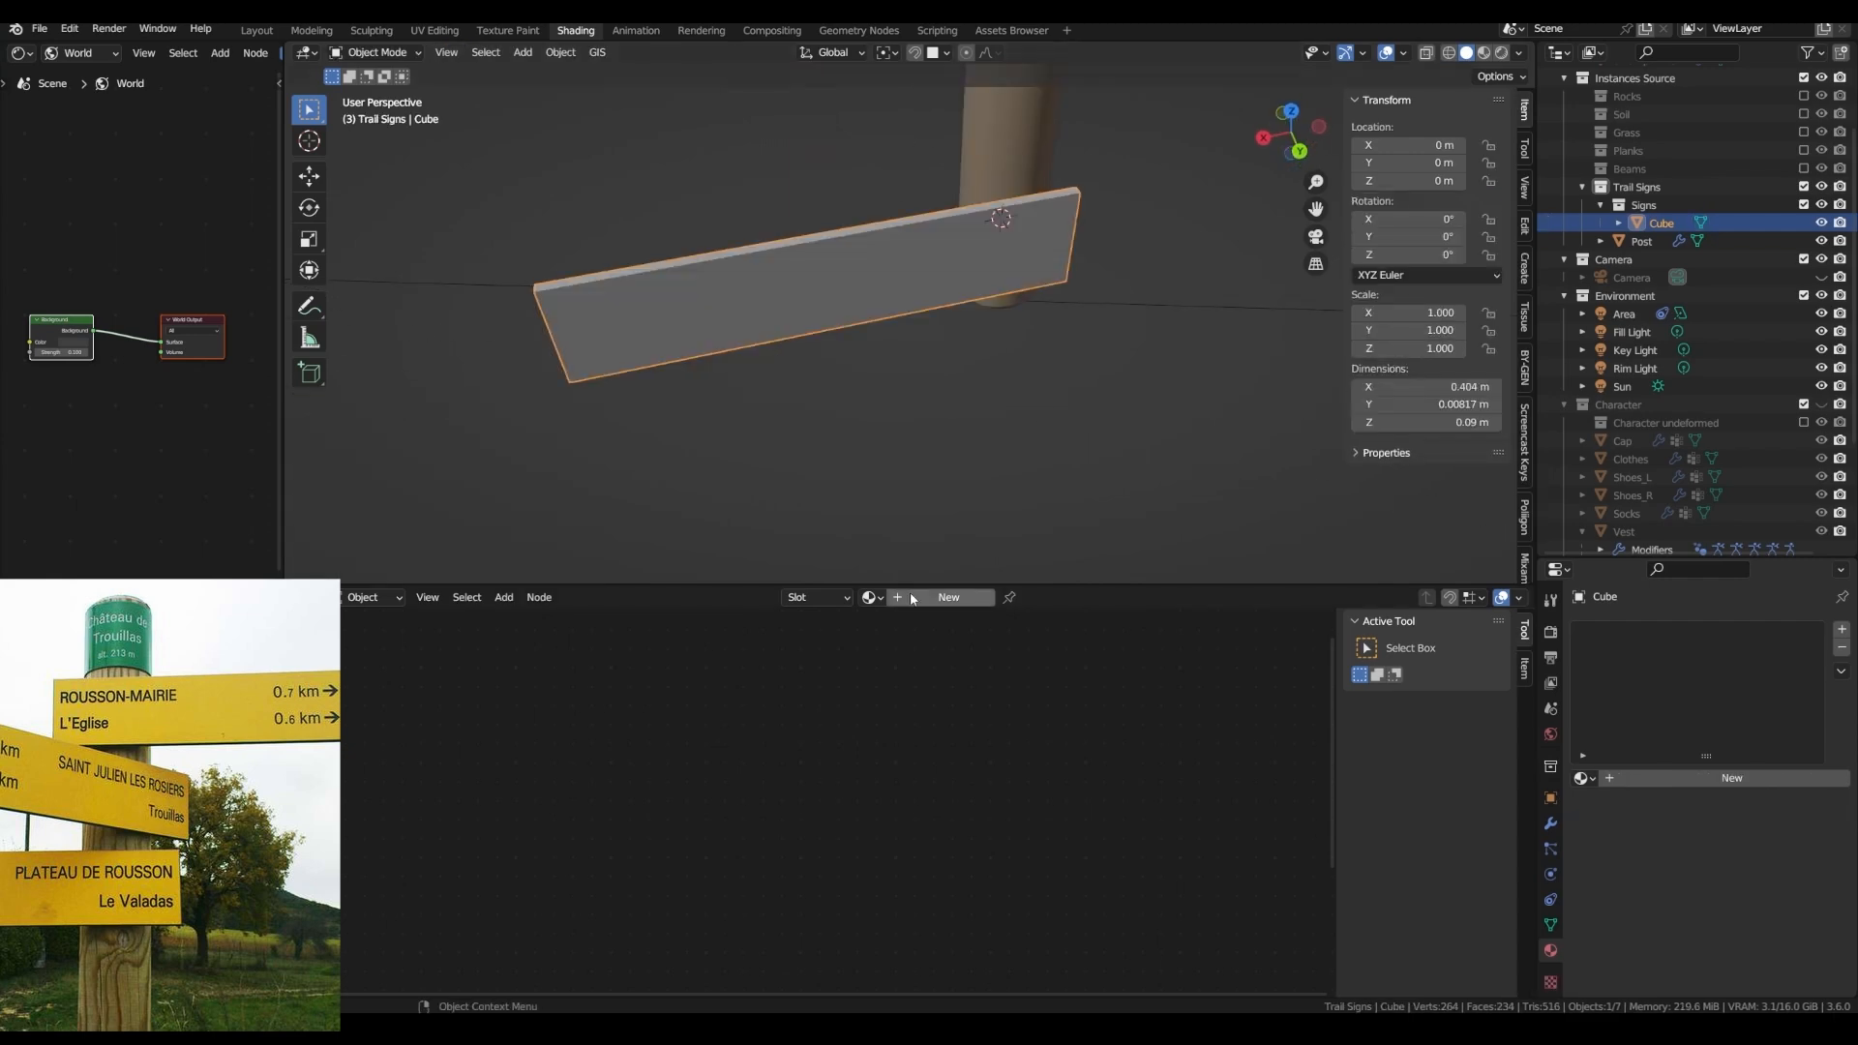
- Create a material named Yellow Sign for the board with an orange-yellow base color and a roughness of 0.256
left_click(915, 596)
double_click(916, 596)
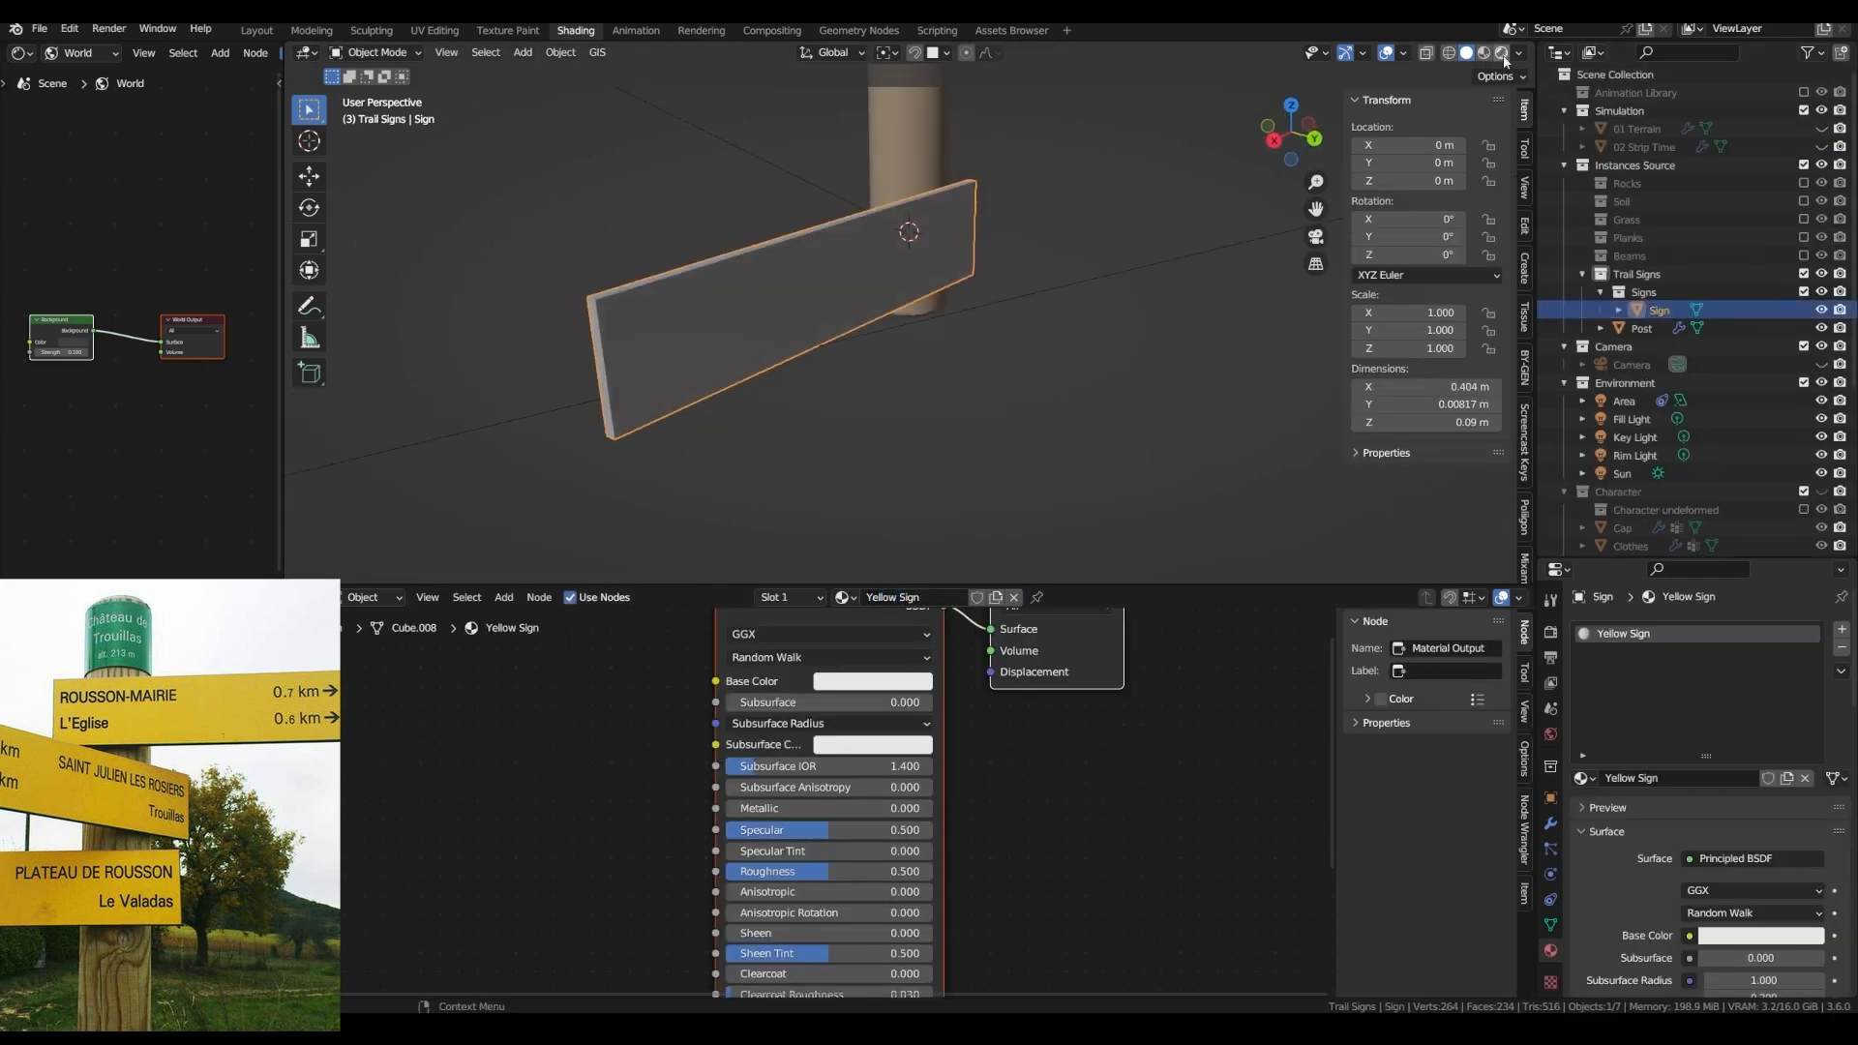
left_click(871, 681)
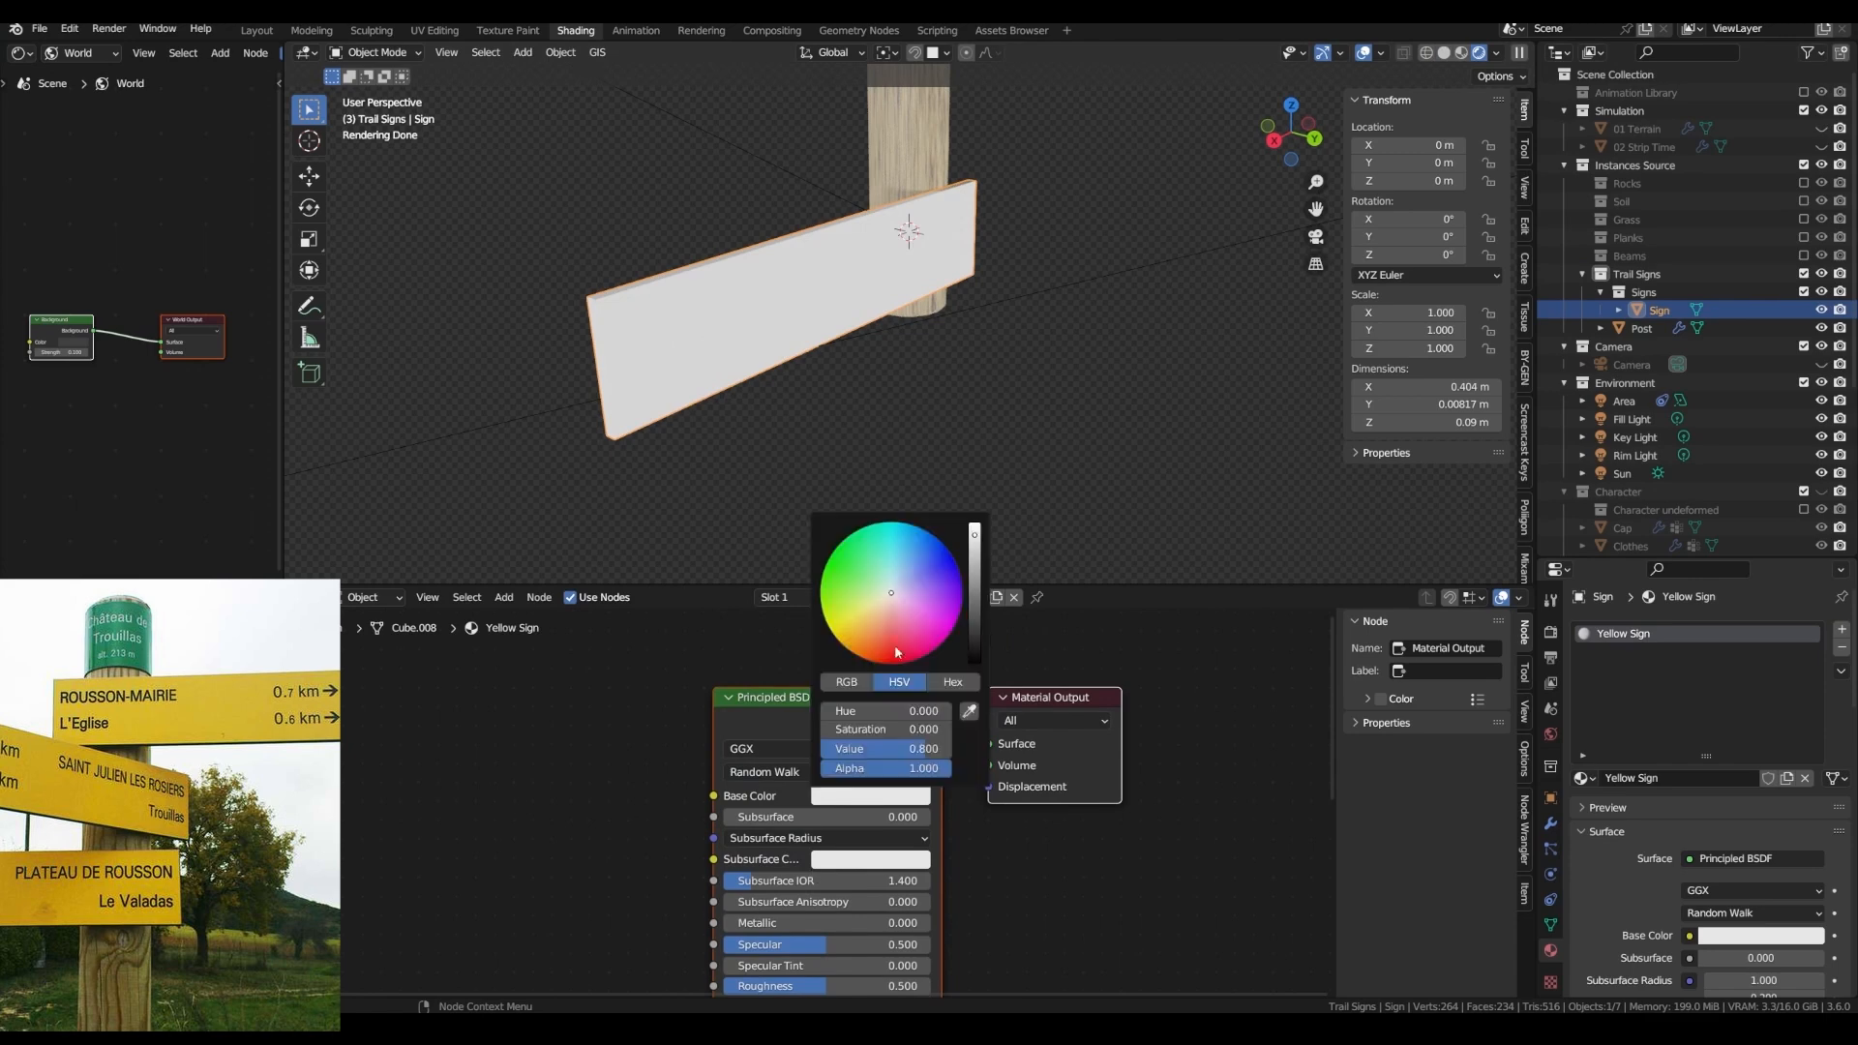
left_click_drag(898, 654, 841, 634)
left_click_drag(793, 844, 774, 844)
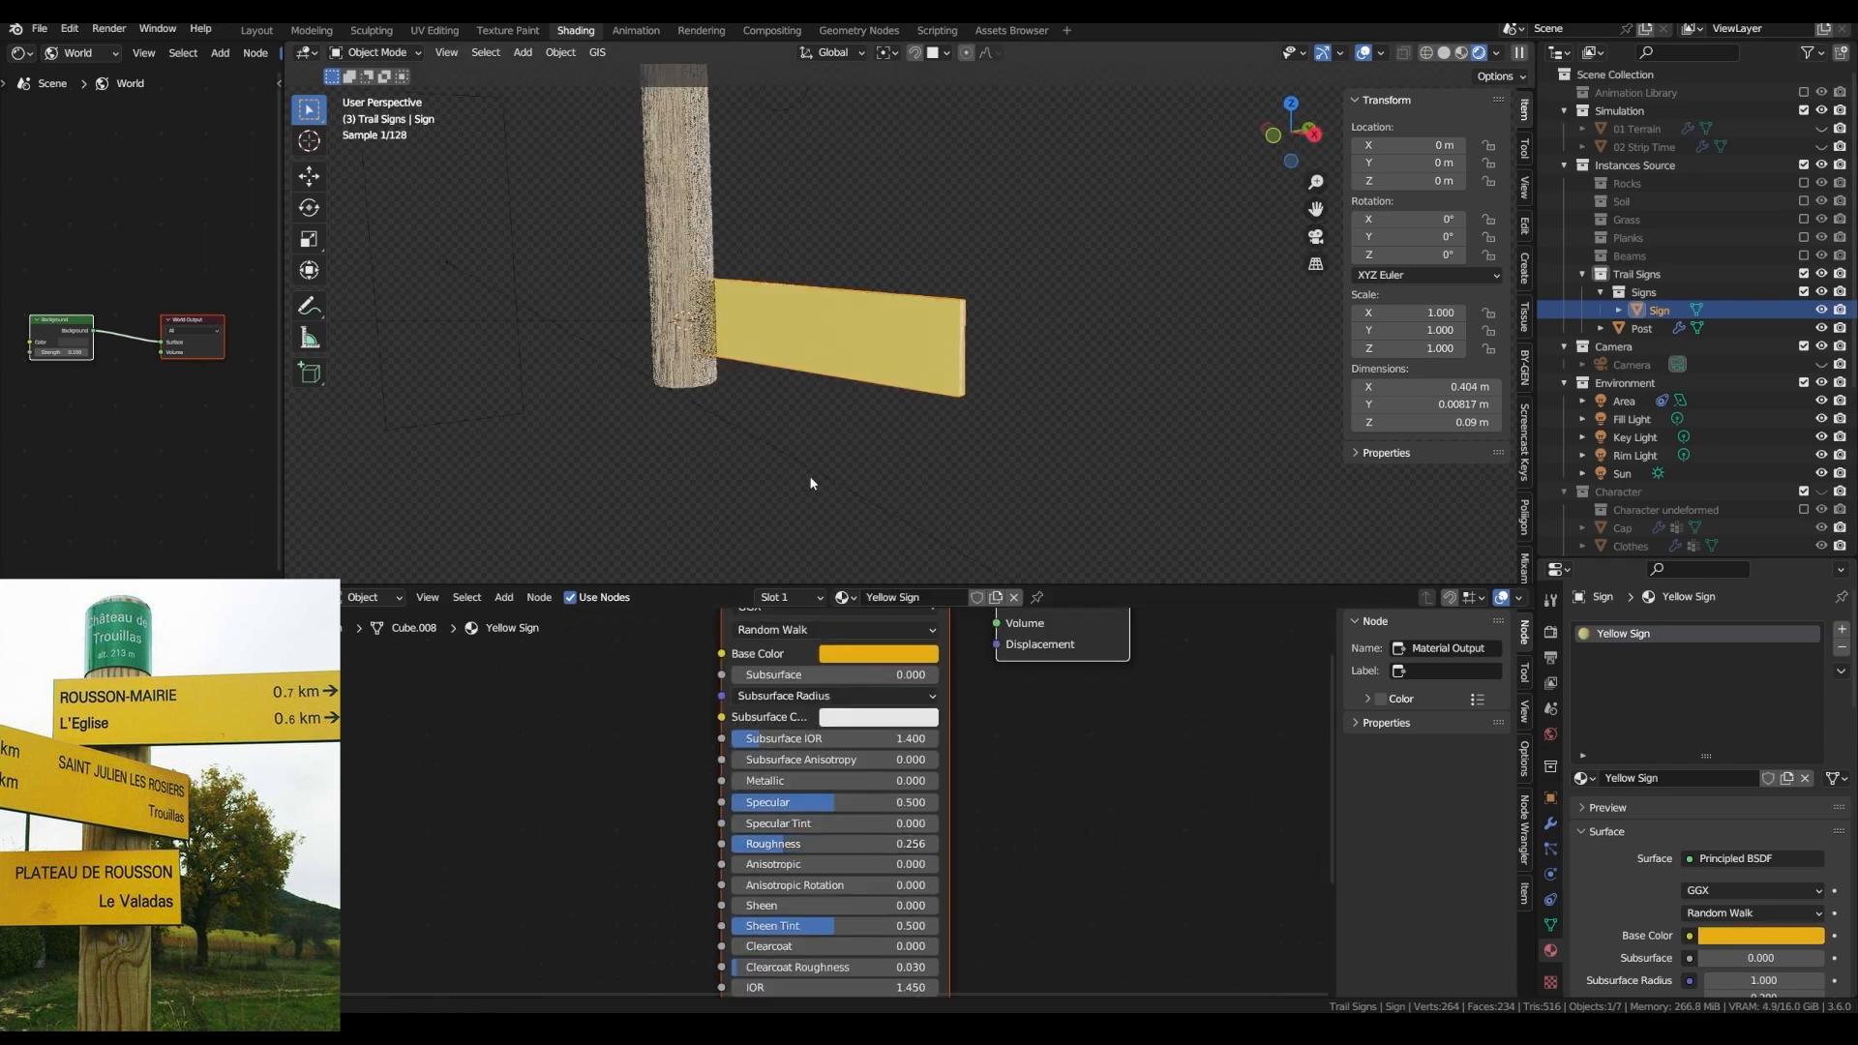
key("shift+a")
type("mix")
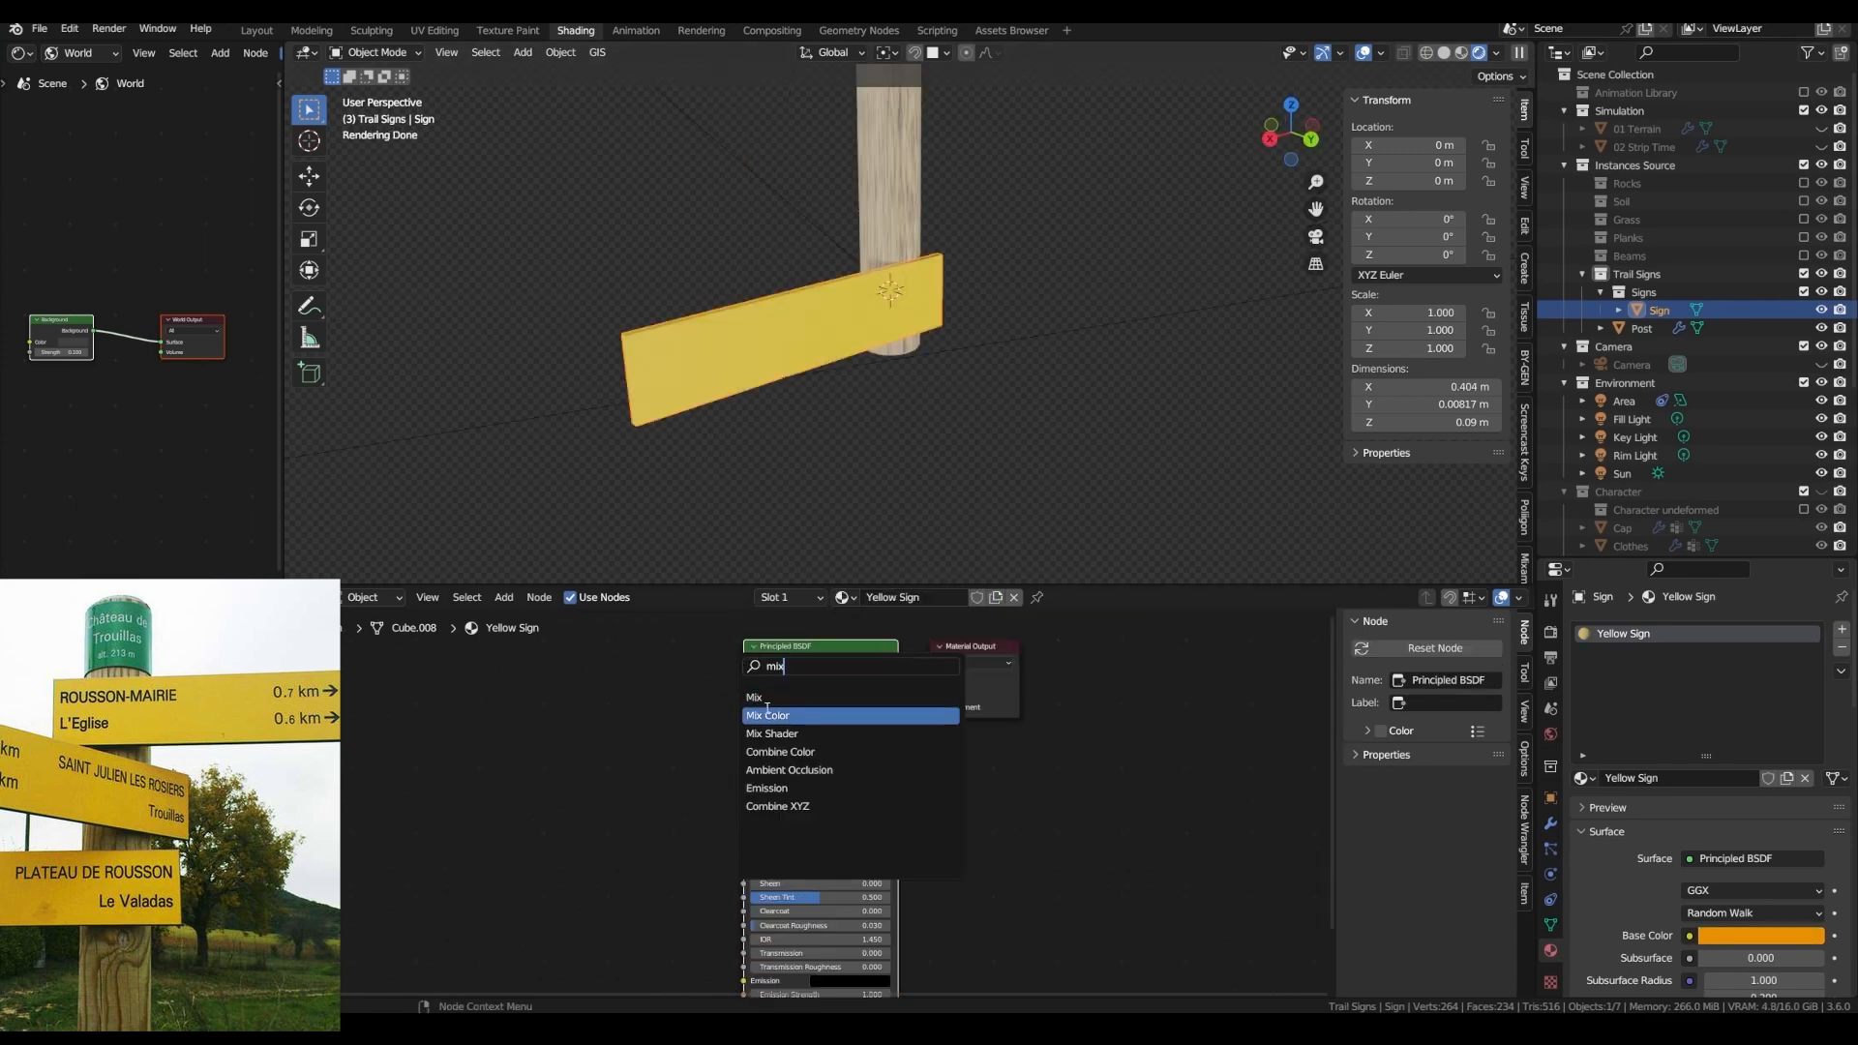
- Assign the Dark Sign material to the four narrow edge faces of the sign board
scroll(707, 522, "up", 2)
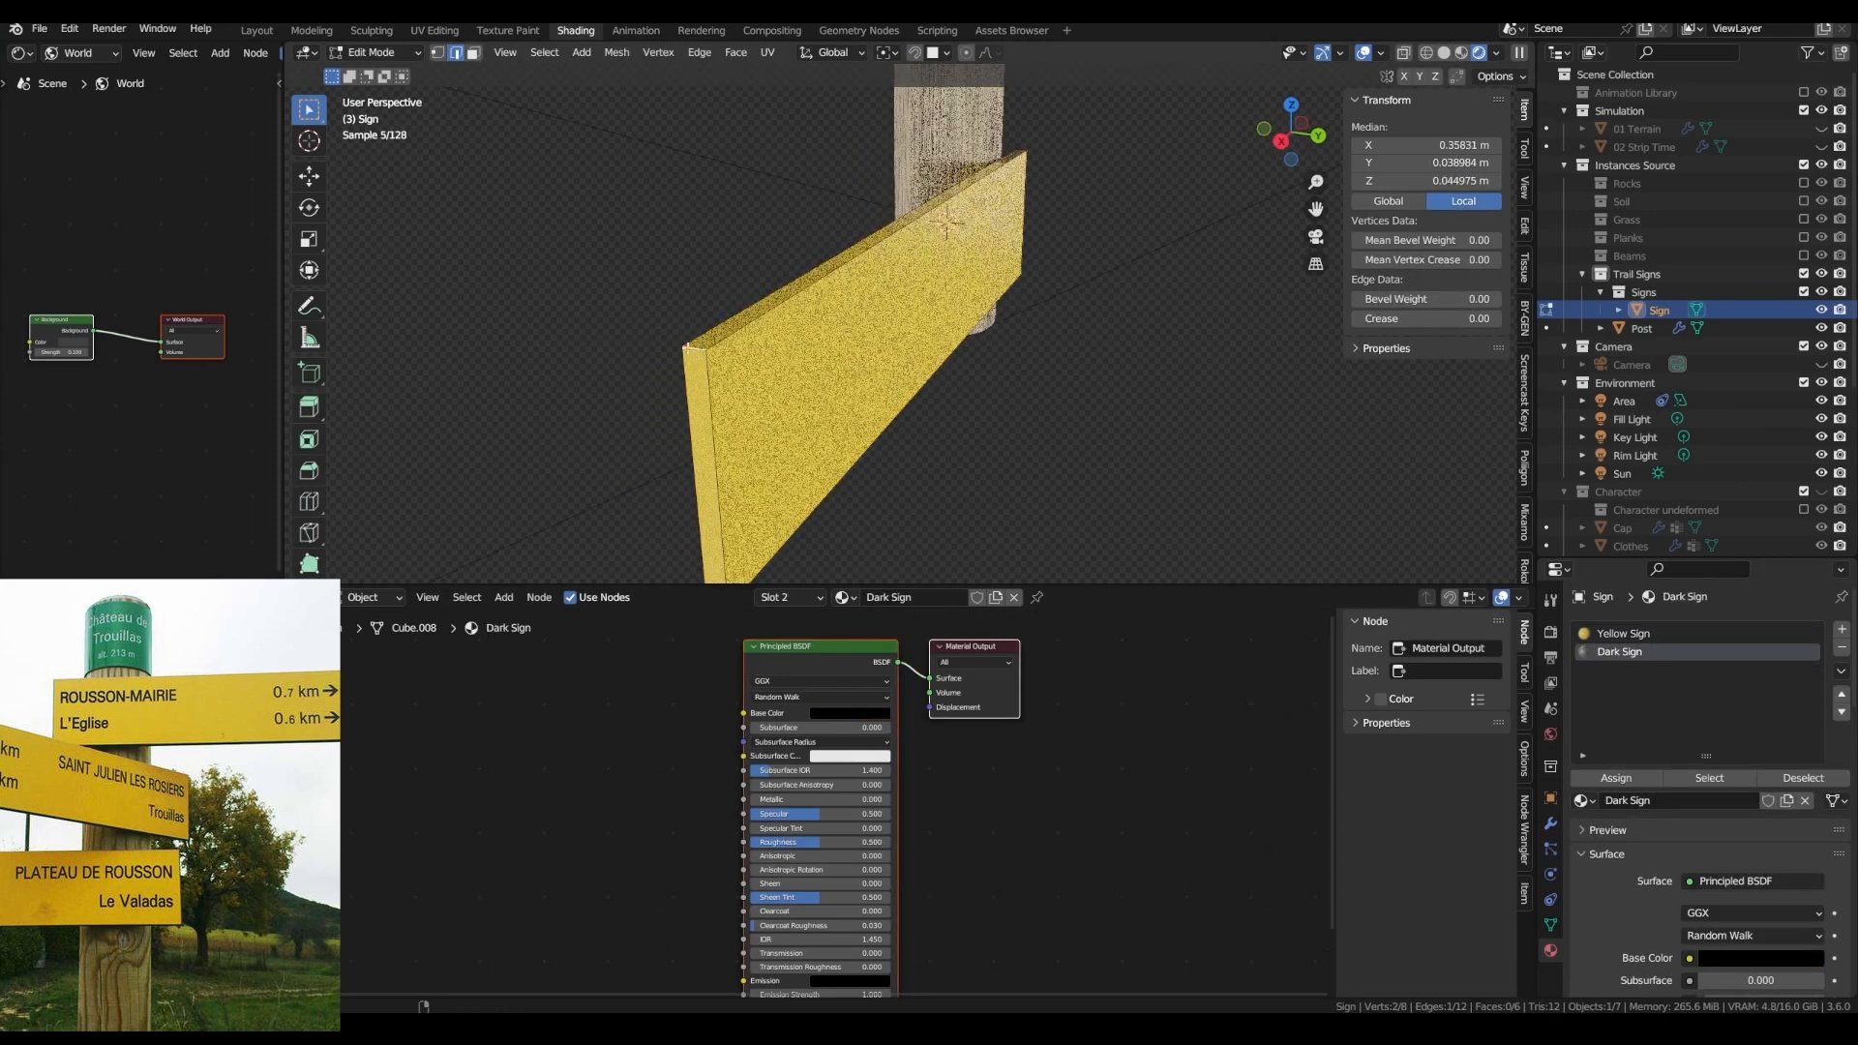
key("alt+a")
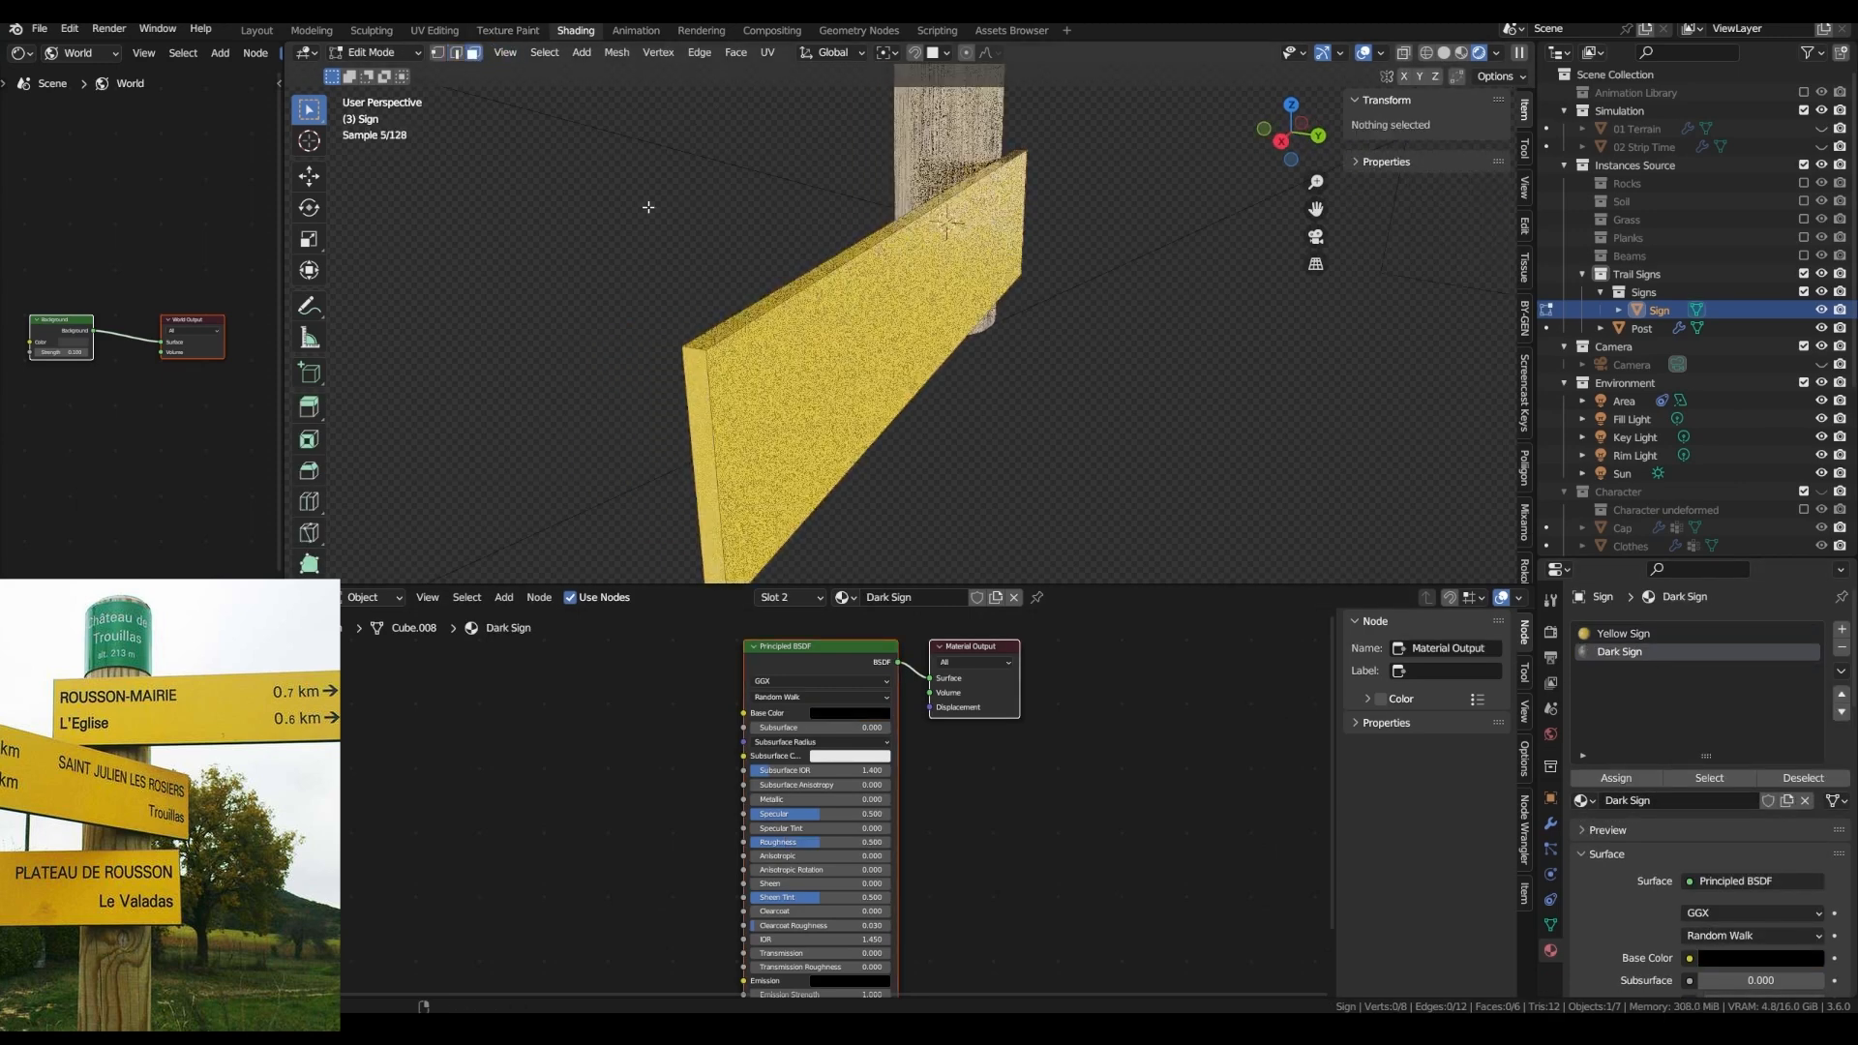
key("a")
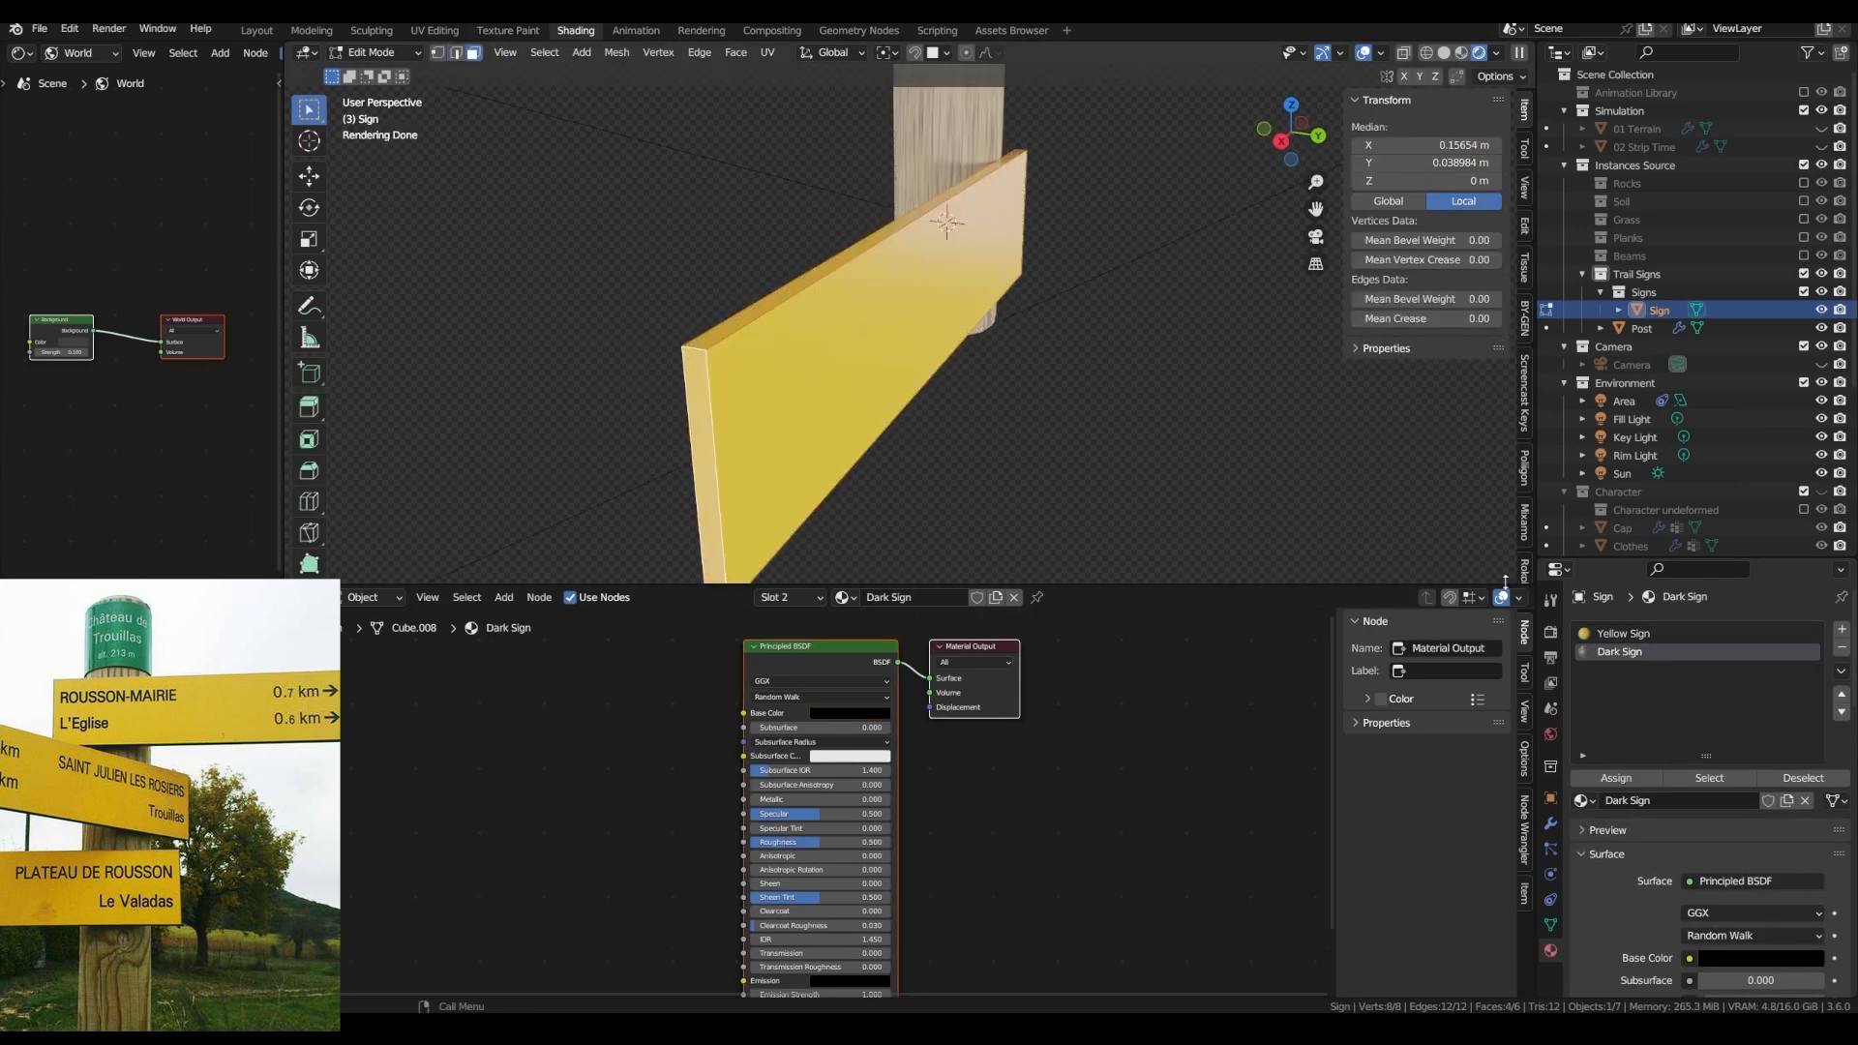
left_click(1630, 771)
key("Tab")
- Add a Bevel modifier to the sign with an amount of 0.001 m and 3 segments, and save the file
left_click(1551, 823)
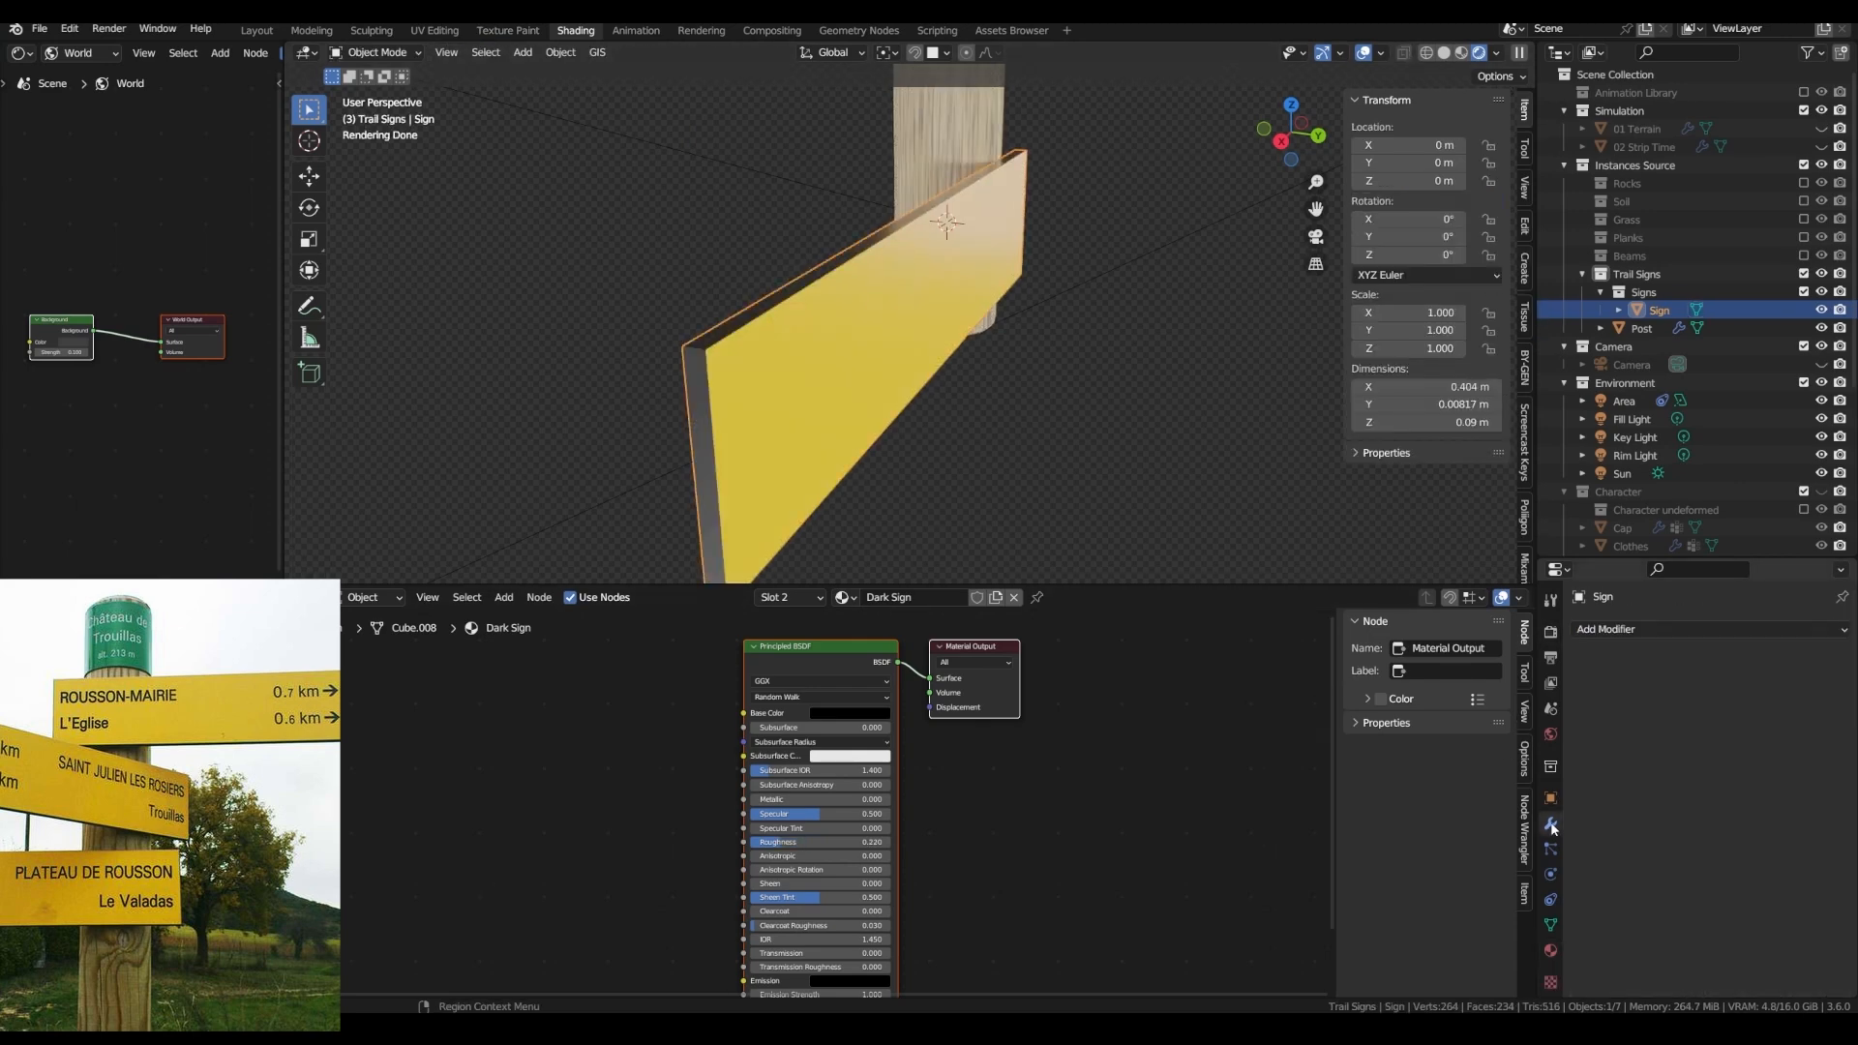
left_click(1656, 629)
left_click(1506, 298)
left_click(1620, 877)
left_click_drag(1752, 719, 1659, 719)
left_click_drag(1752, 741, 1773, 741)
scroll(951, 356, "down", 3)
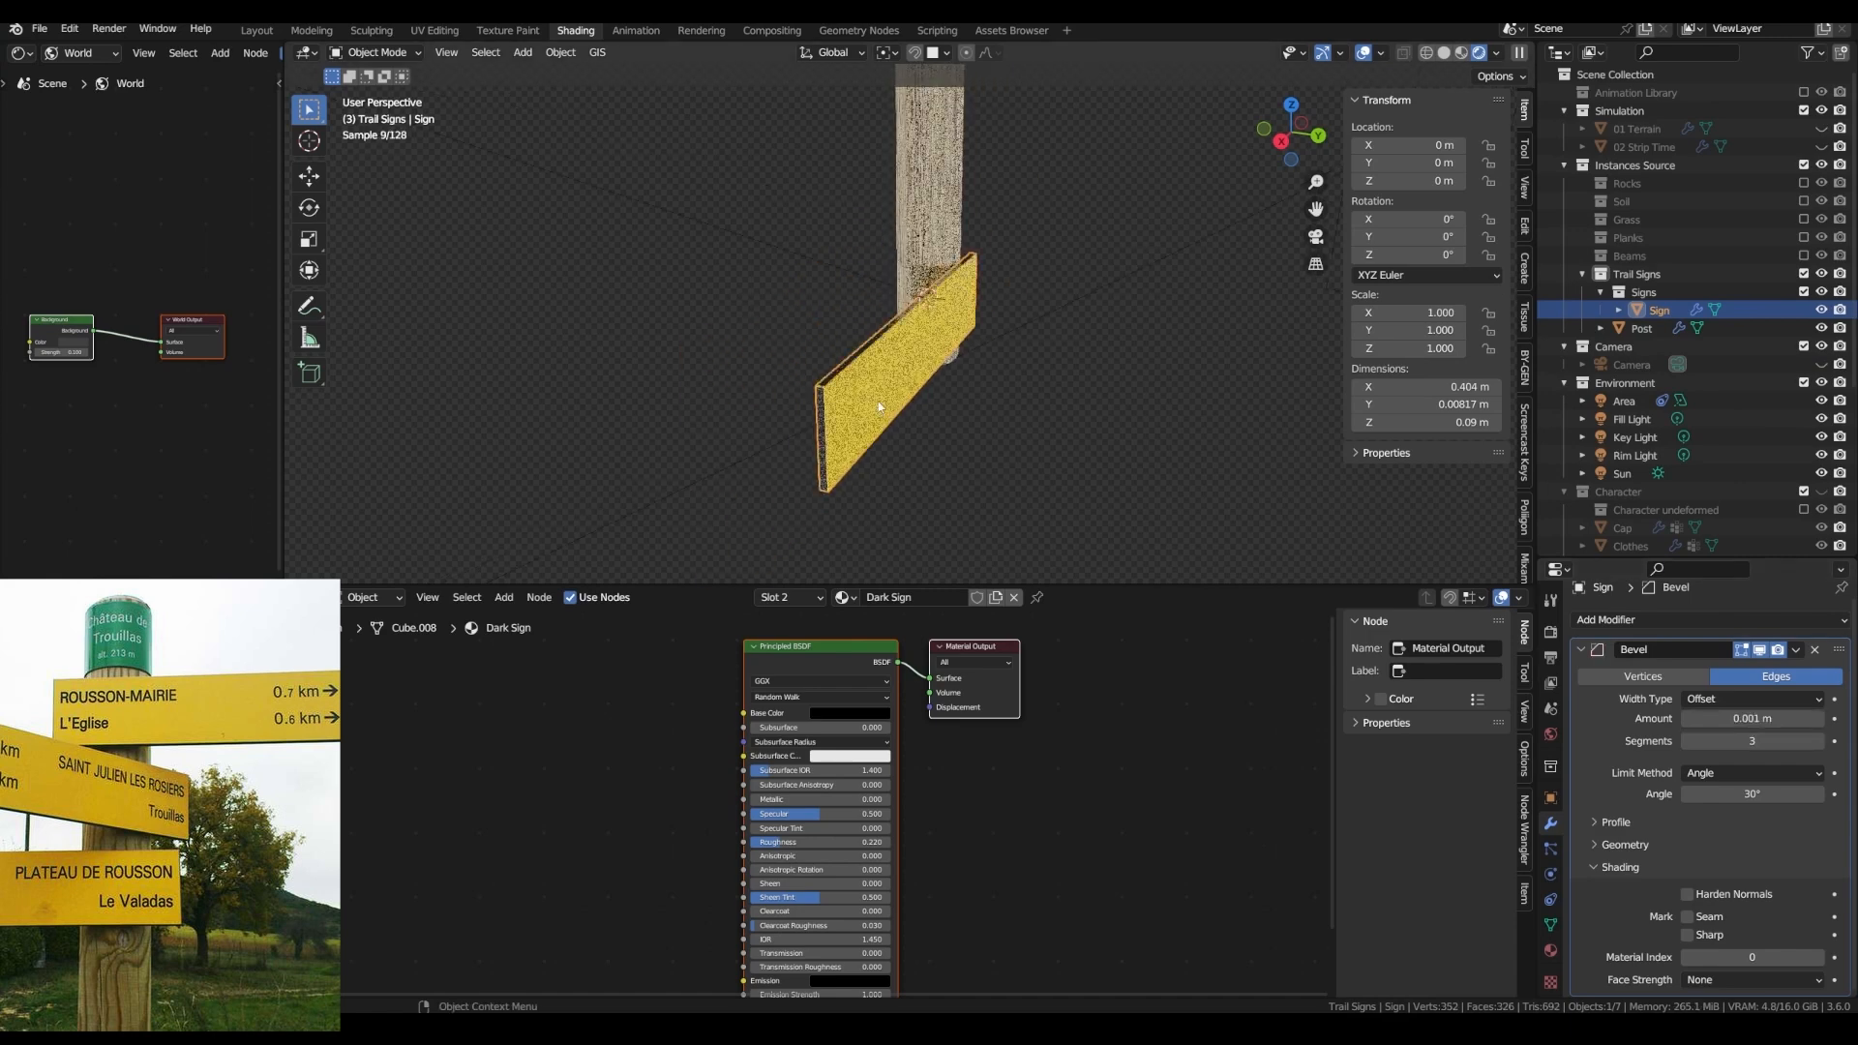
key("ctrl+s")
middle_click_drag(890, 406, 822, 366)
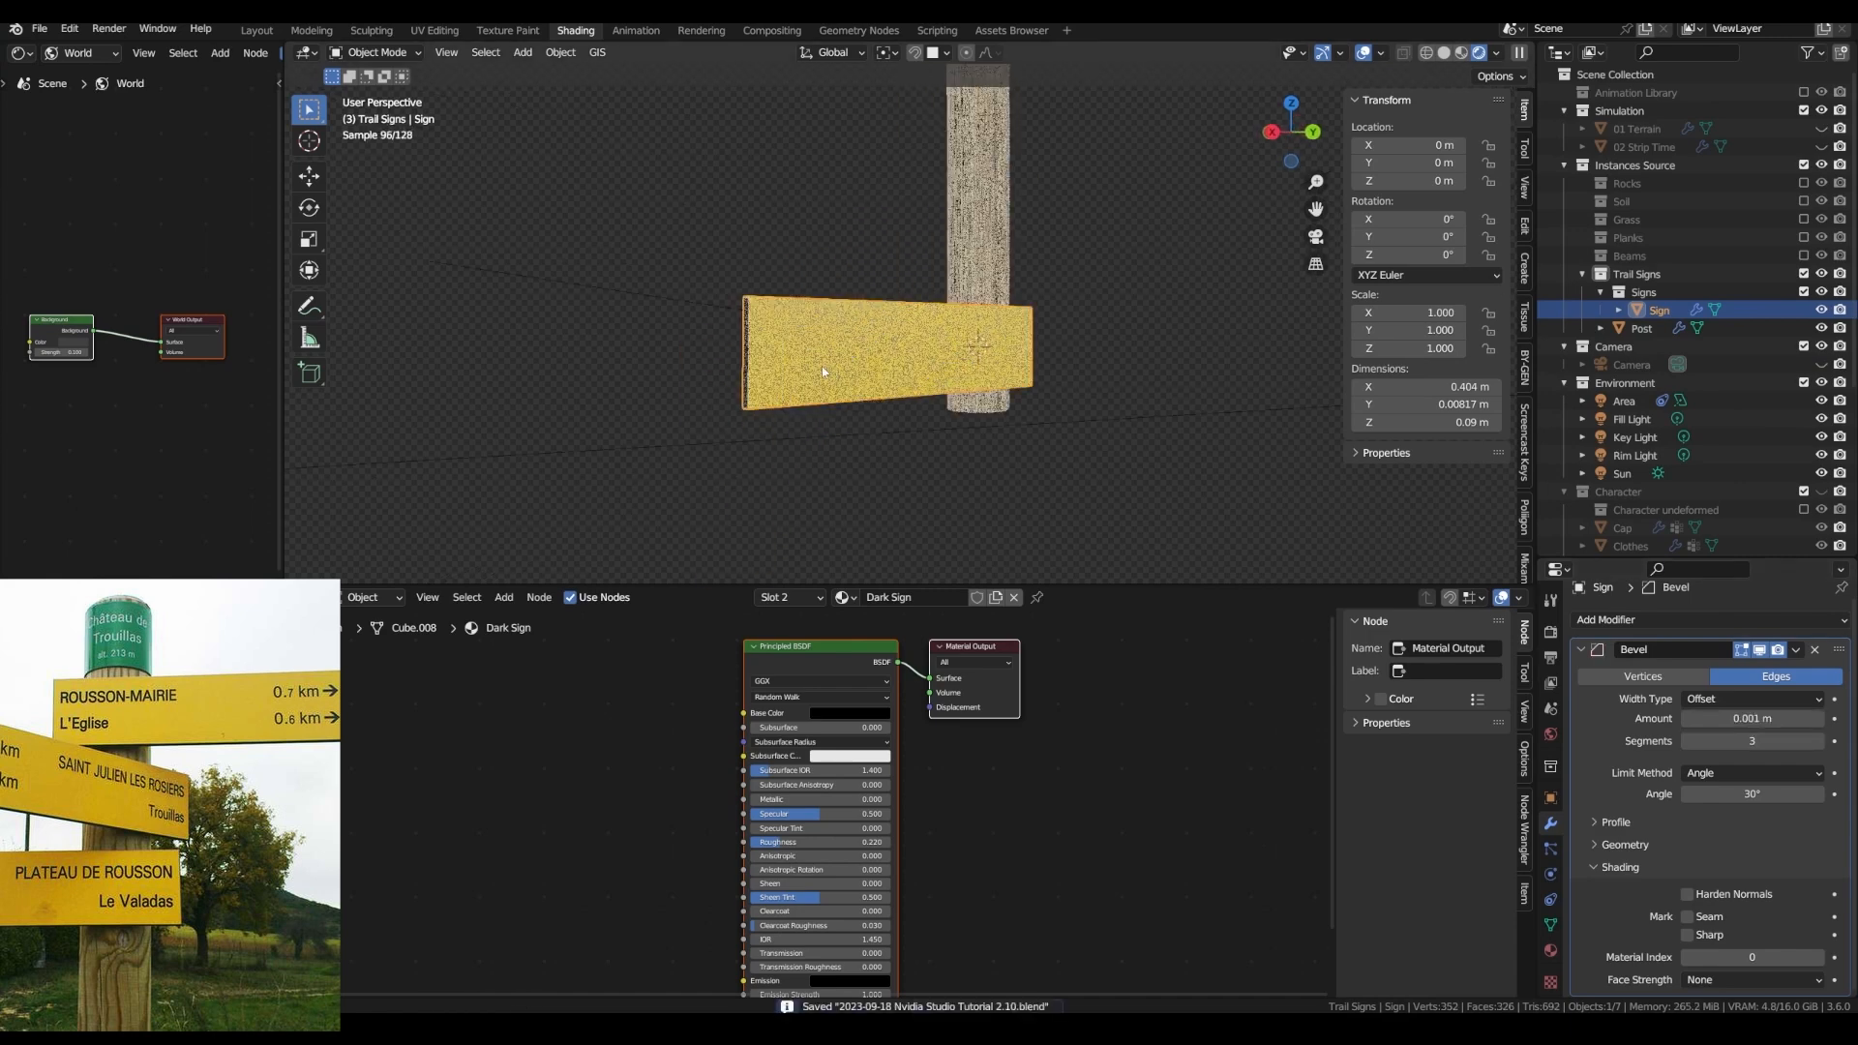
- Duplicate the yellow sign board and move the copy's mesh along X so it extends from the opposite side of the post
key("ctrl+KP_1")
key("shift+d")
right_click(777, 359)
key("Tab")
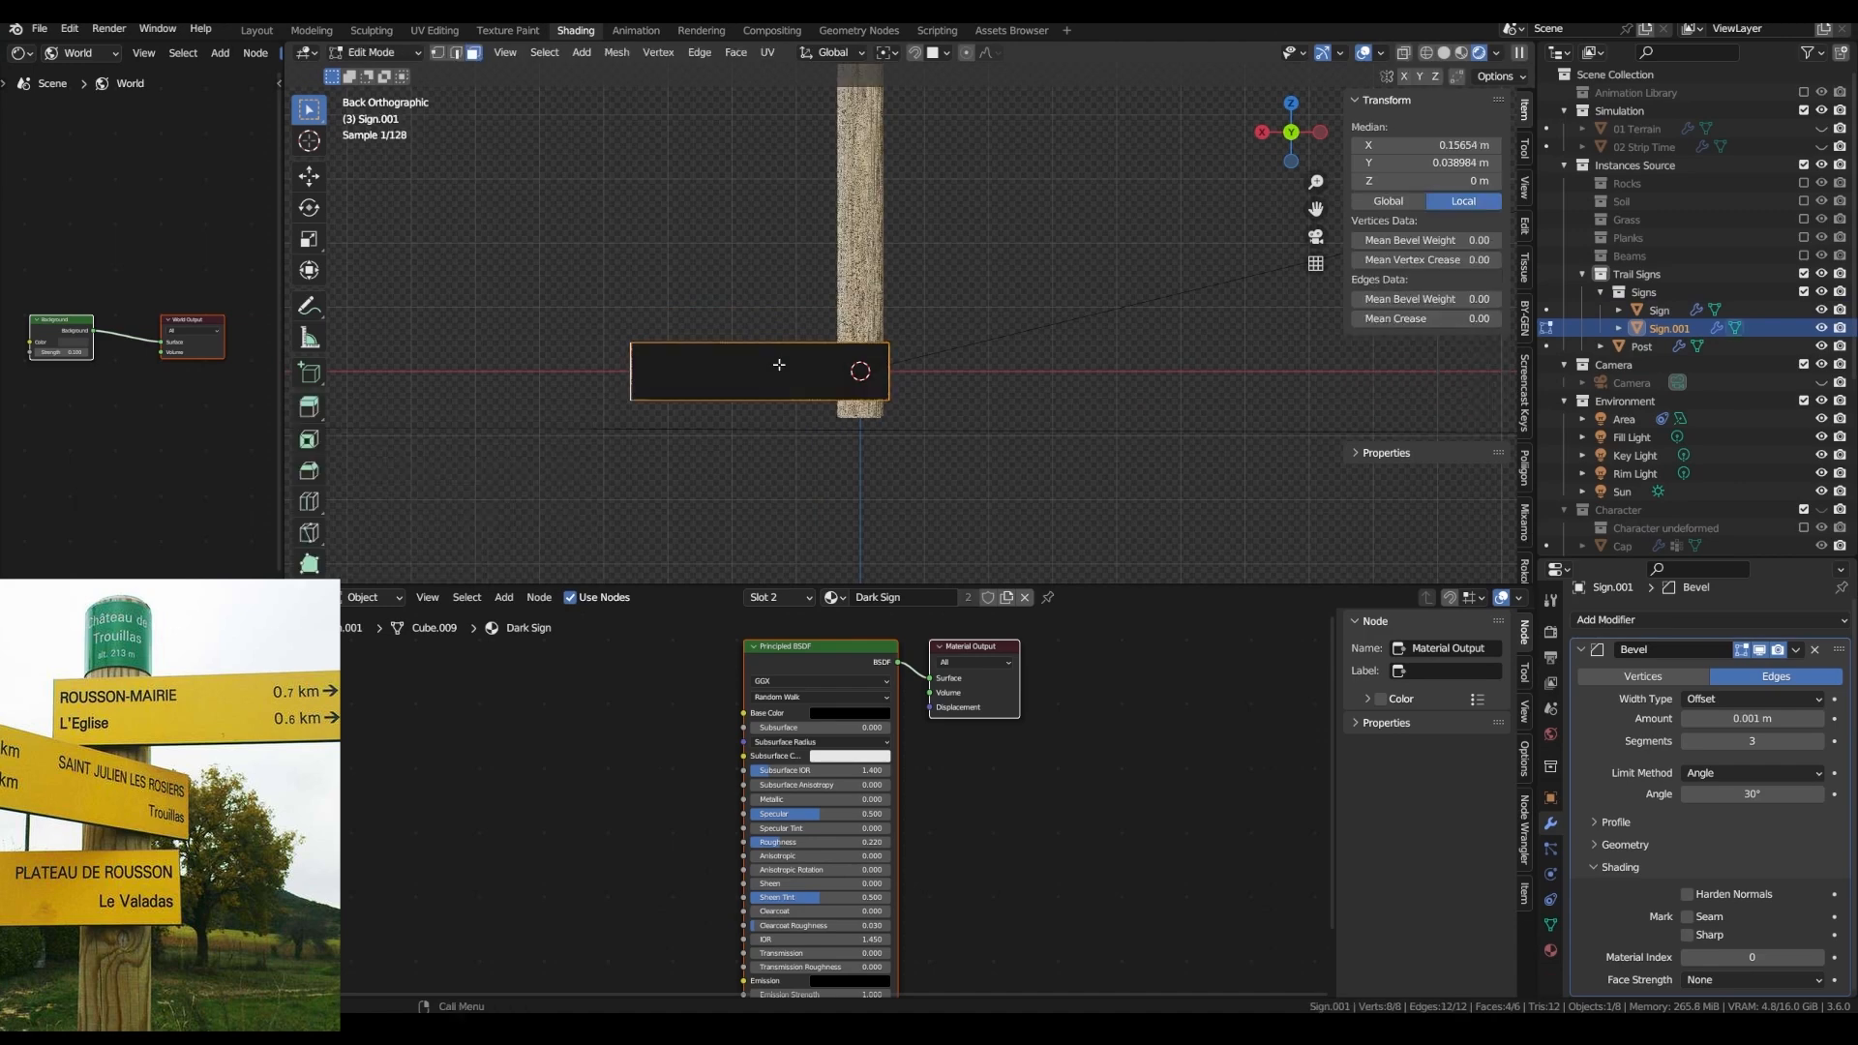
key("g")
key("x")
left_click(979, 346)
key("Tab")
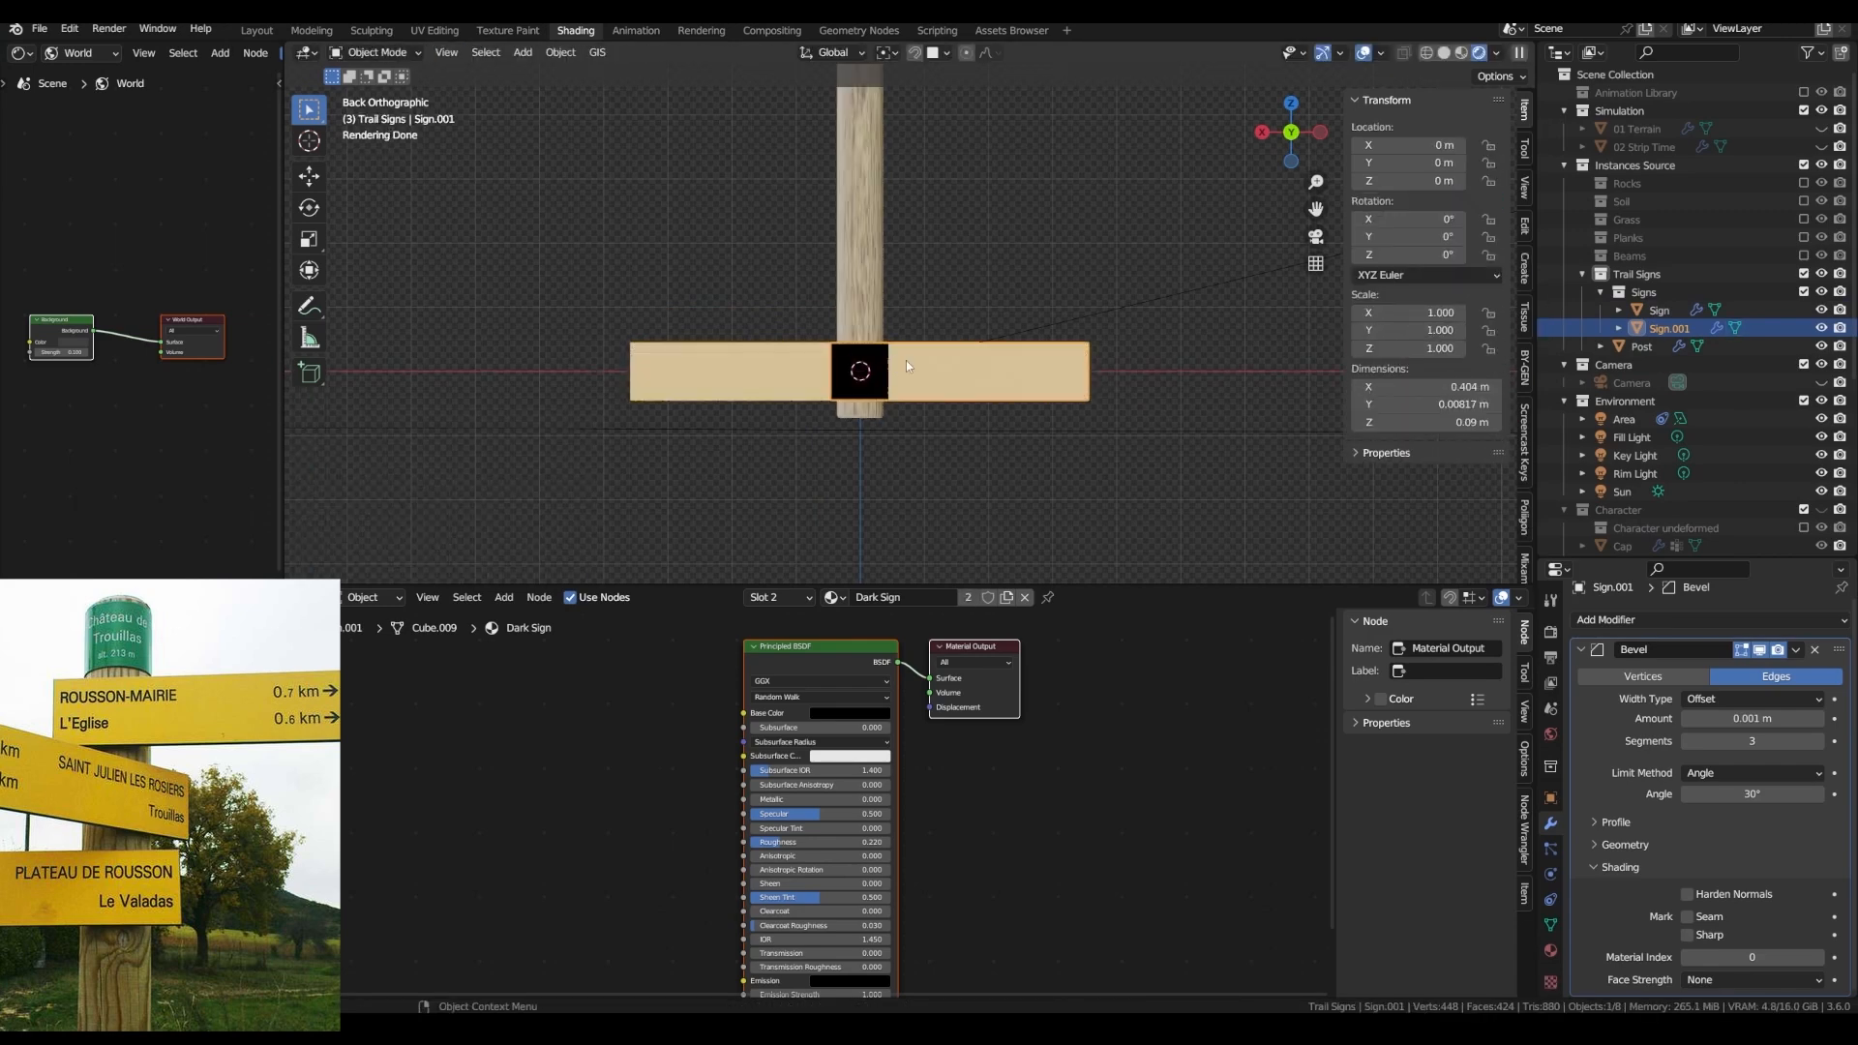
middle_click_drag(905, 360, 794, 410)
scroll(811, 424, "up", 8)
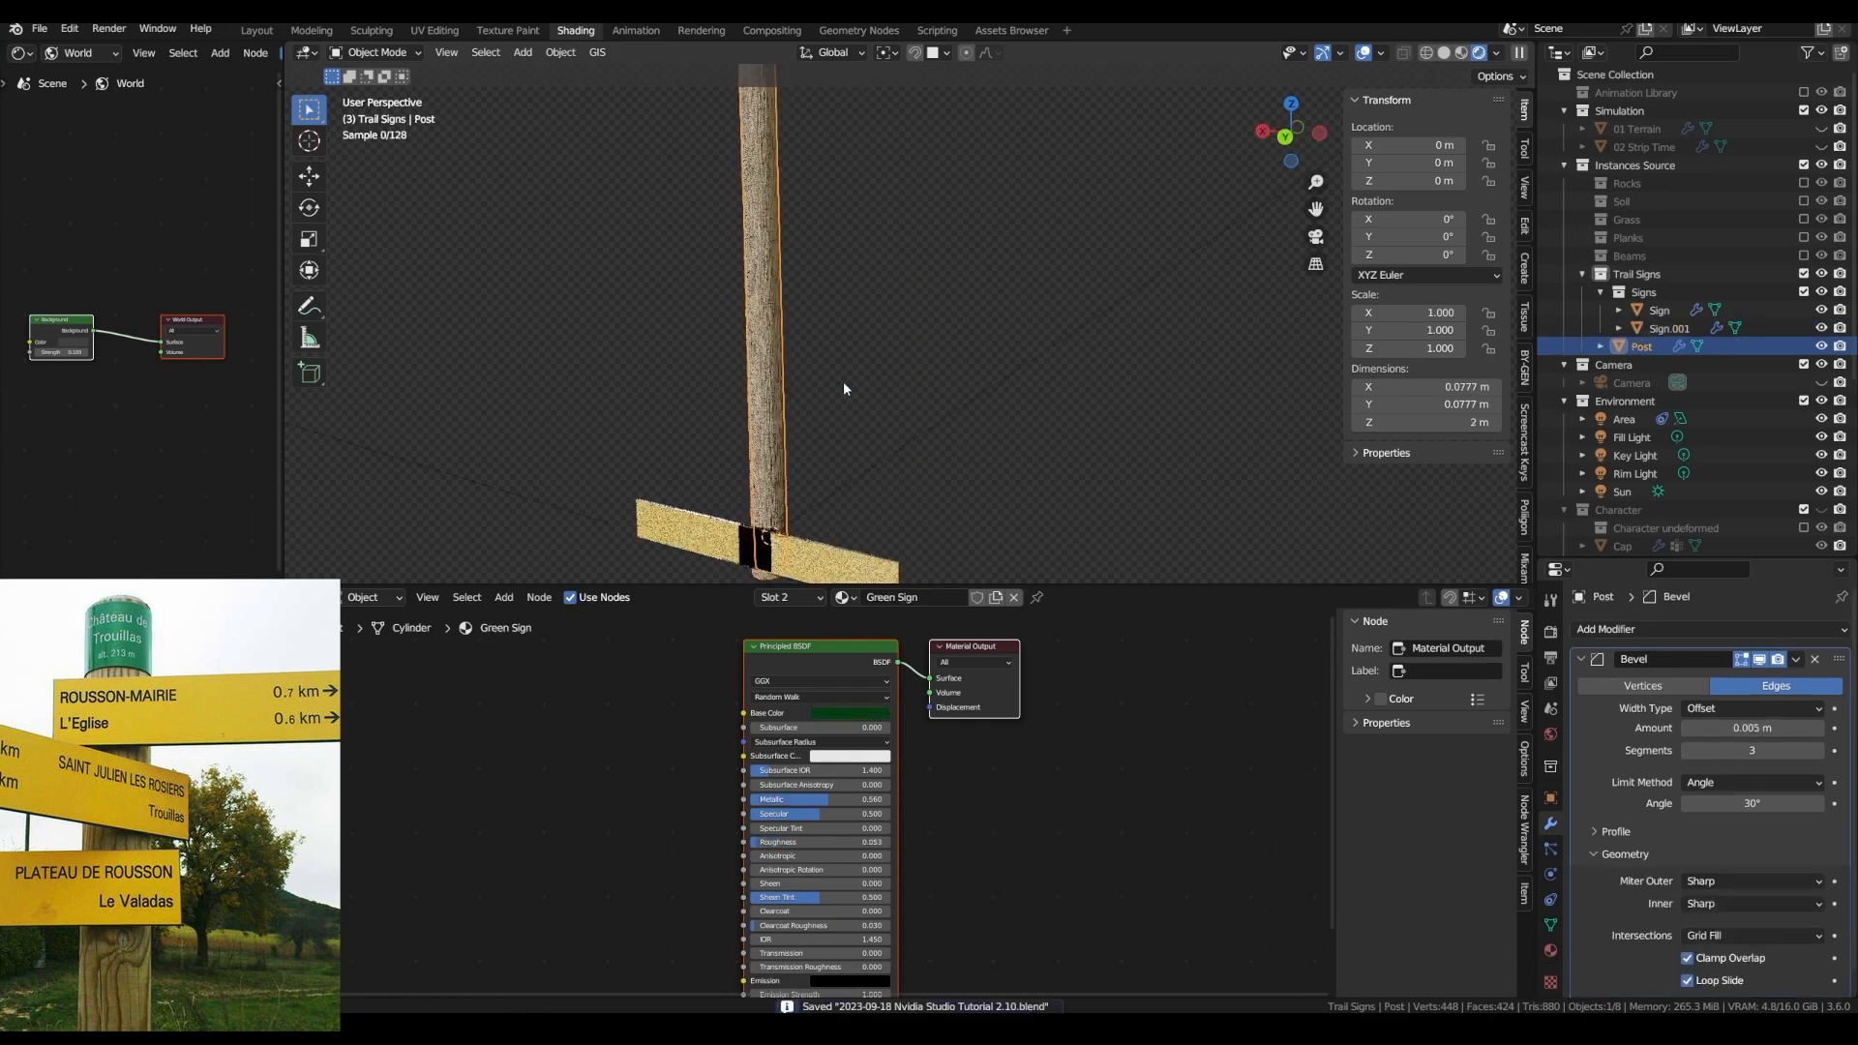
- Duplicate the post's top end vertices about 0.024 m up along Z and merge the copy at its center into a single vertex
scroll(915, 387, "down", 3)
middle_click_drag(843, 382, 873, 485)
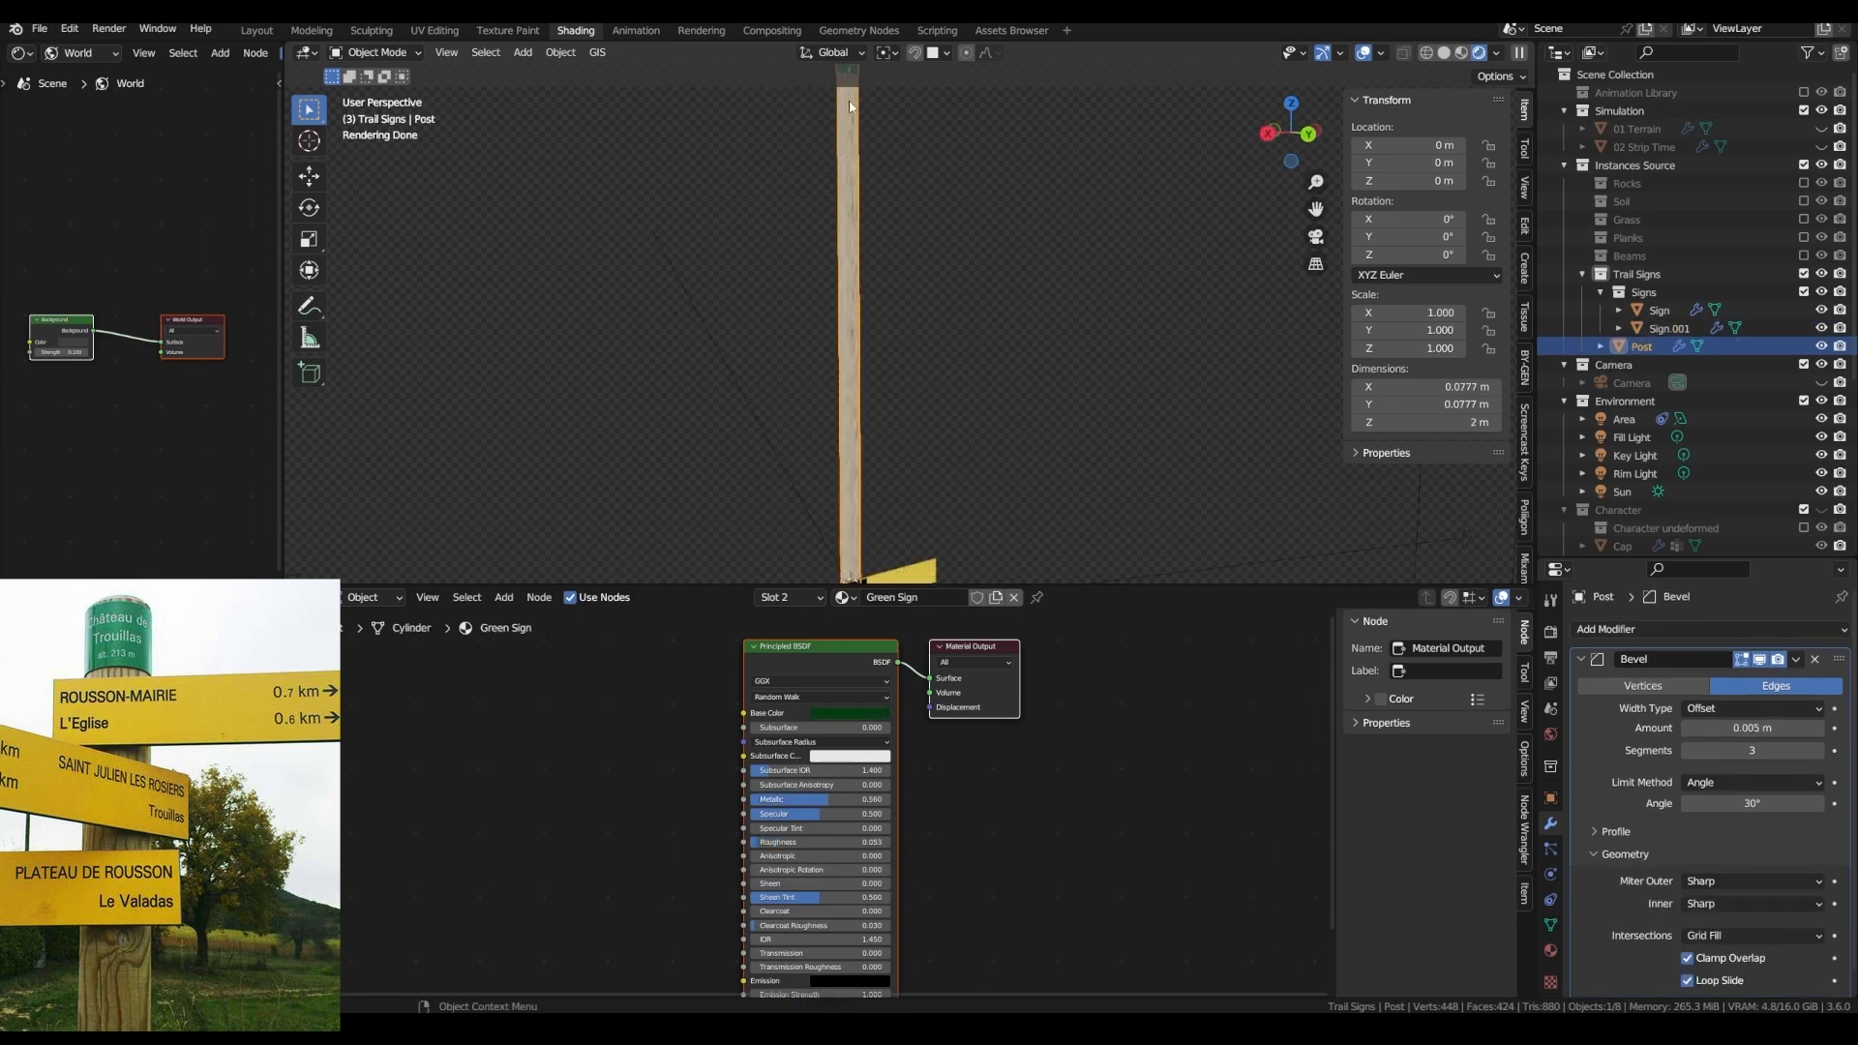
middle_click_drag(850, 107, 827, 274, "shift")
scroll(823, 294, "up", 8)
scroll(822, 295, "down", 2)
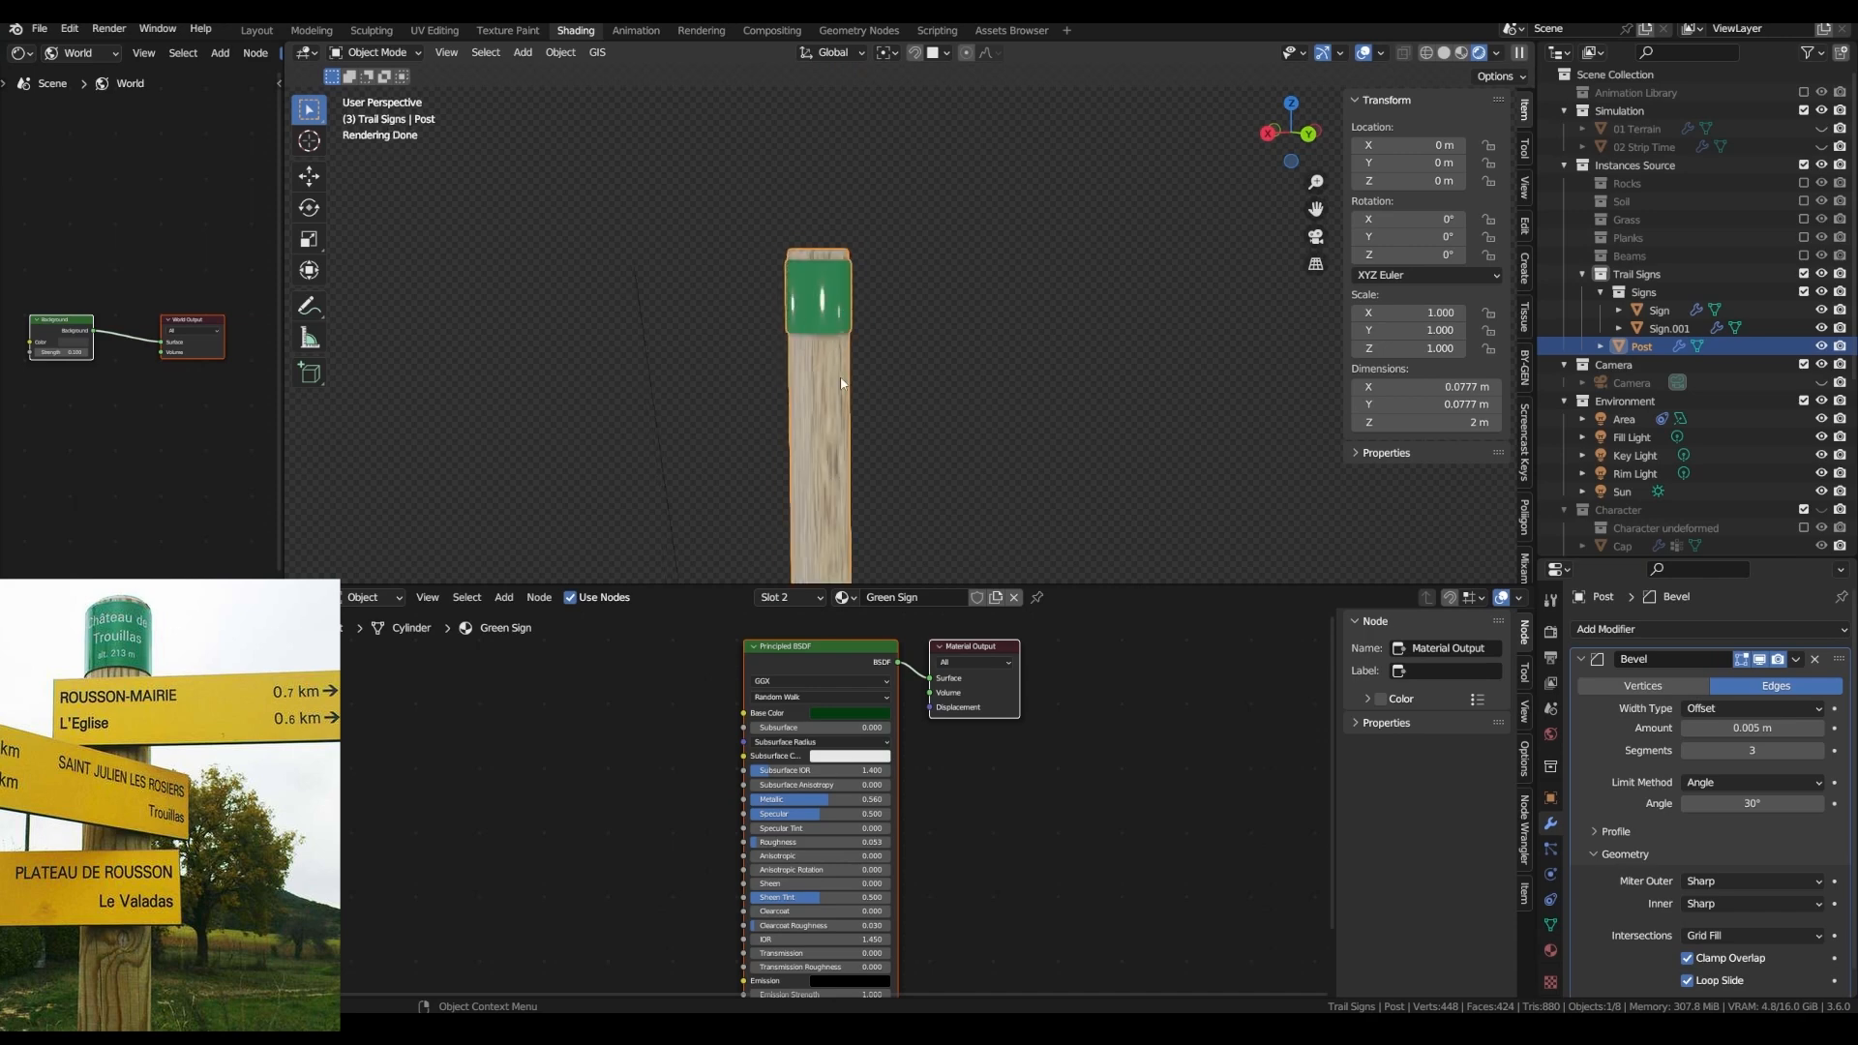
key("Tab")
middle_click_drag(841, 384, 907, 327)
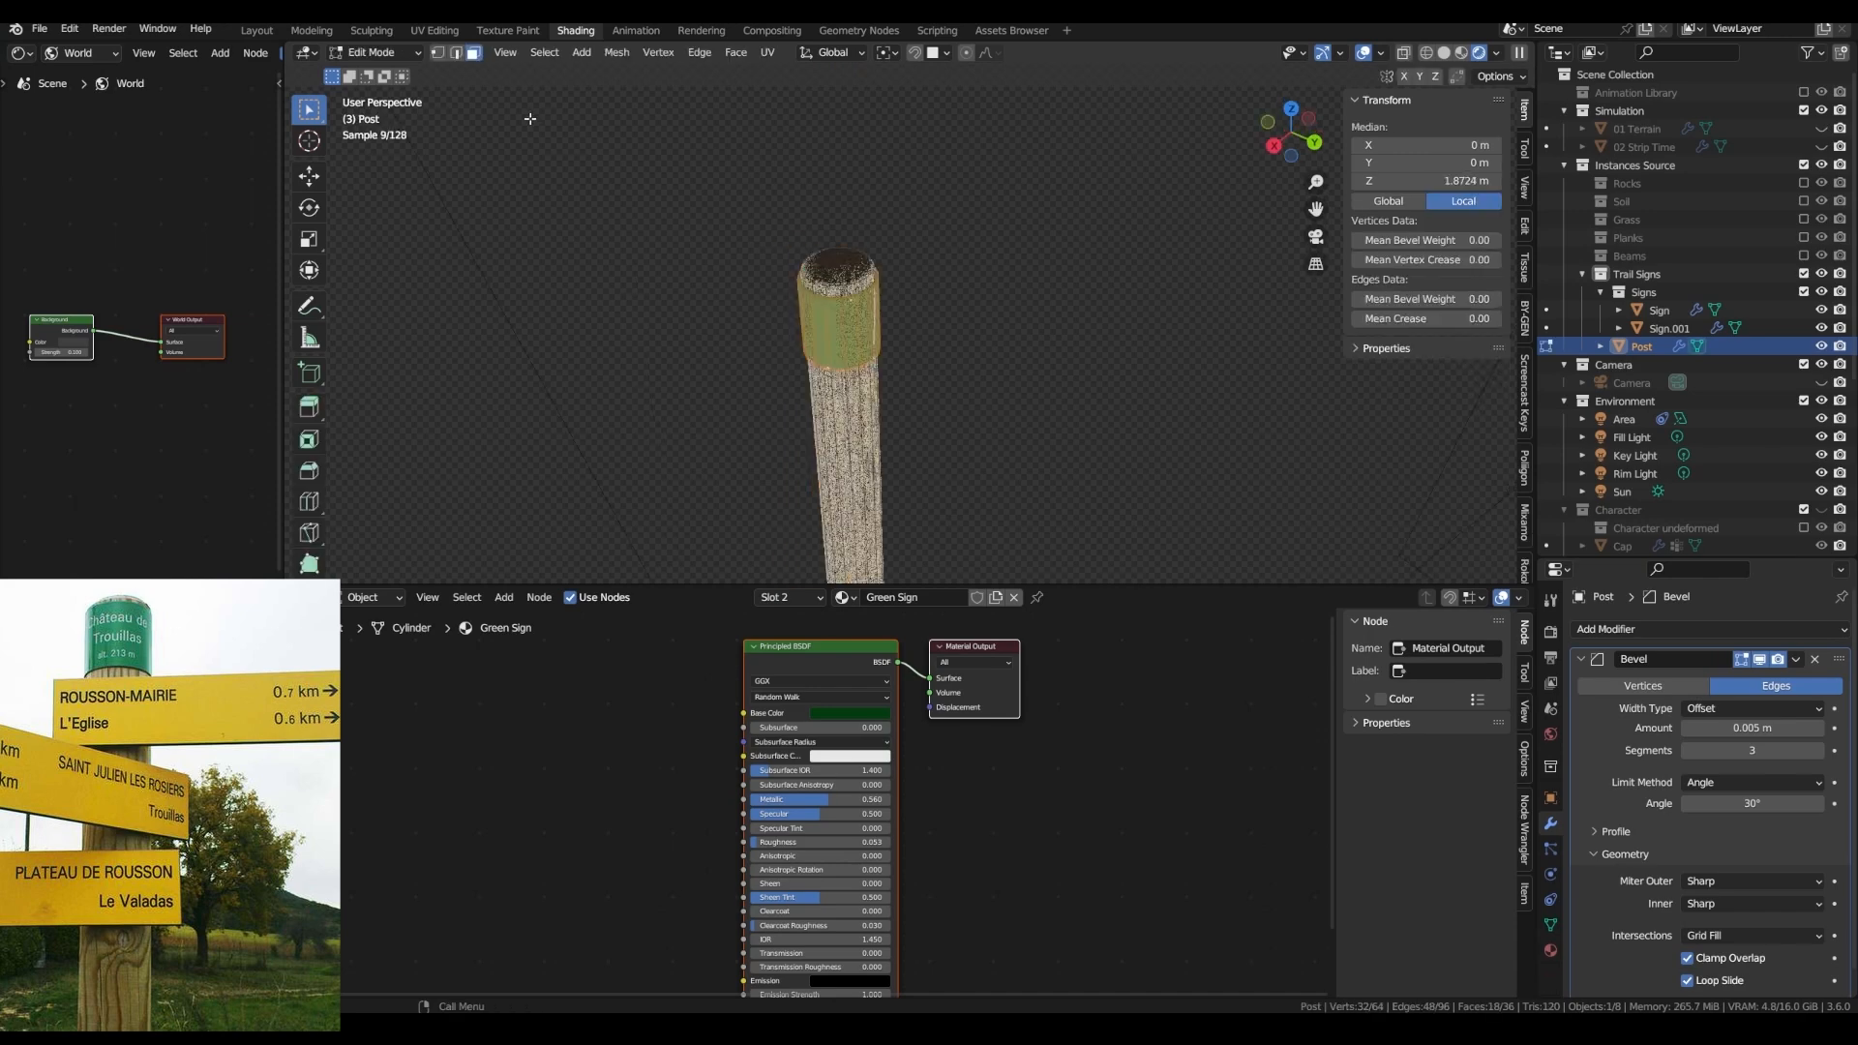
left_click(821, 280)
left_click(1290, 109)
scroll(803, 322, "up", 4)
left_click(811, 331, "alt")
middle_click_drag(812, 332, 801, 270)
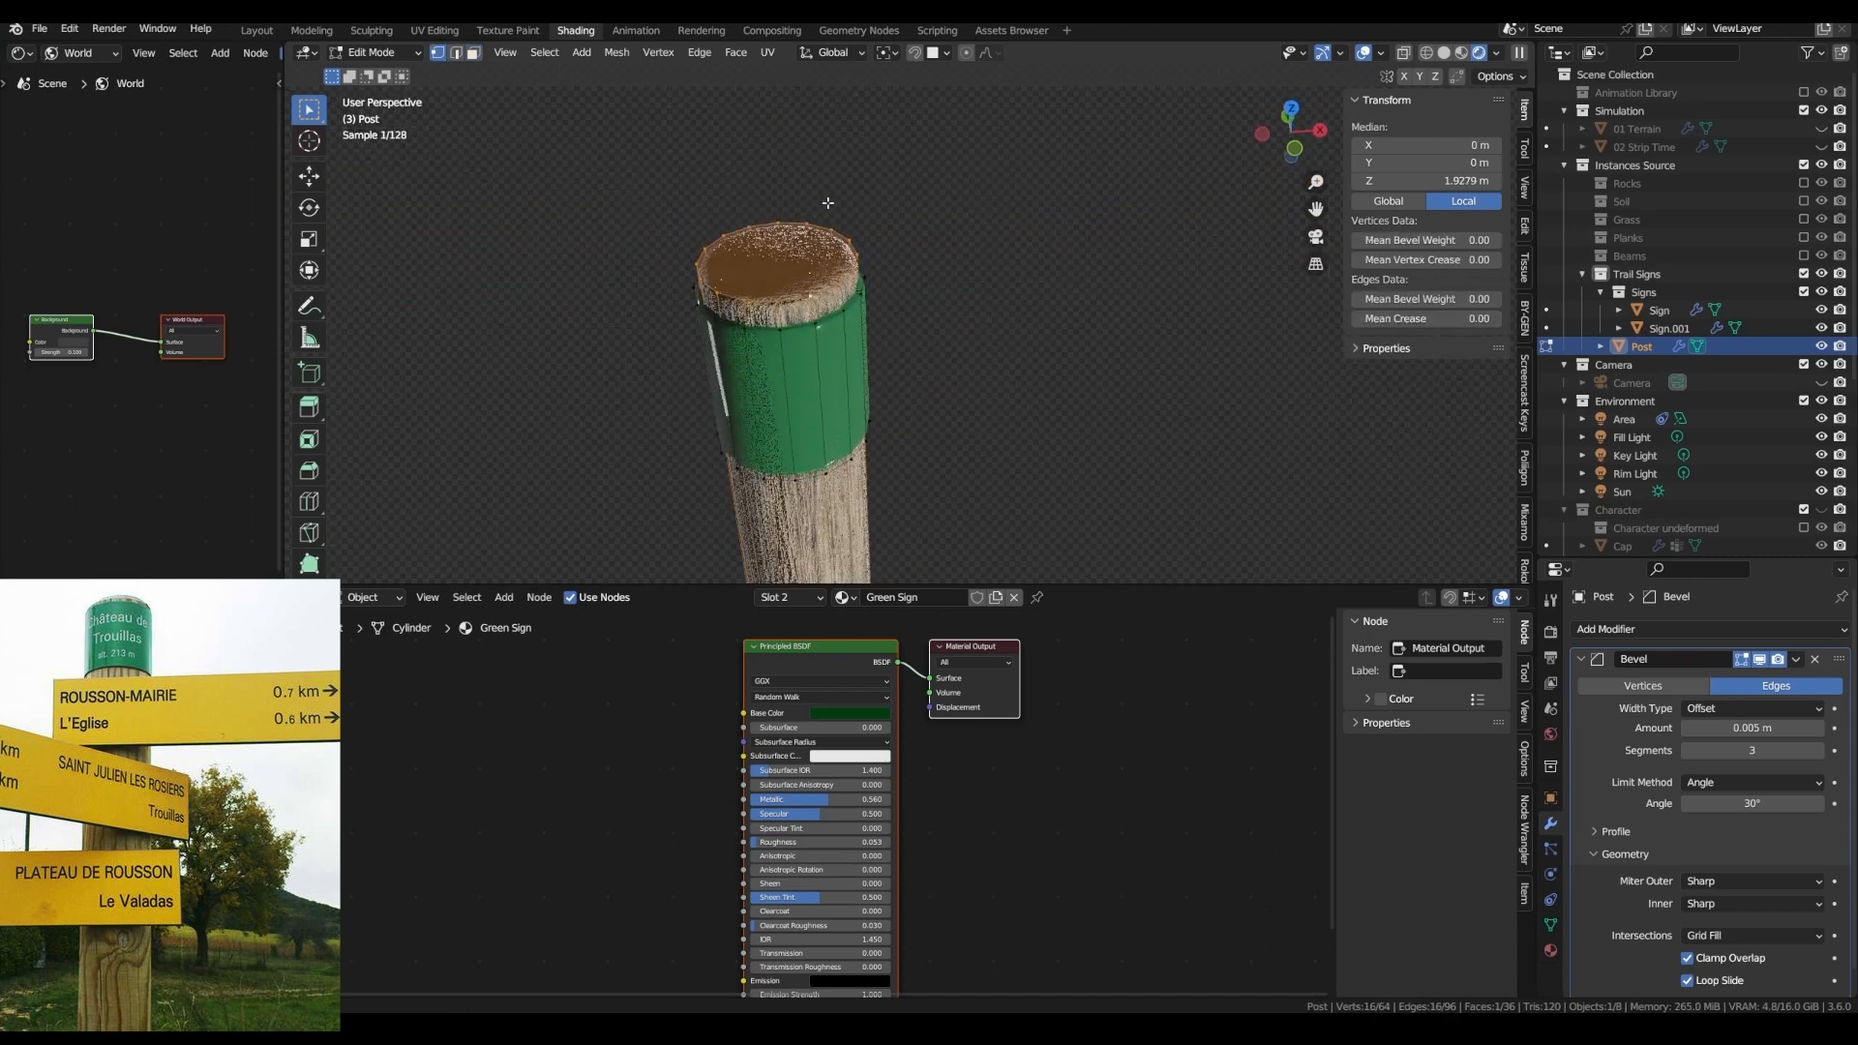
key("shift+d")
key("z")
left_click(803, 232)
key("m")
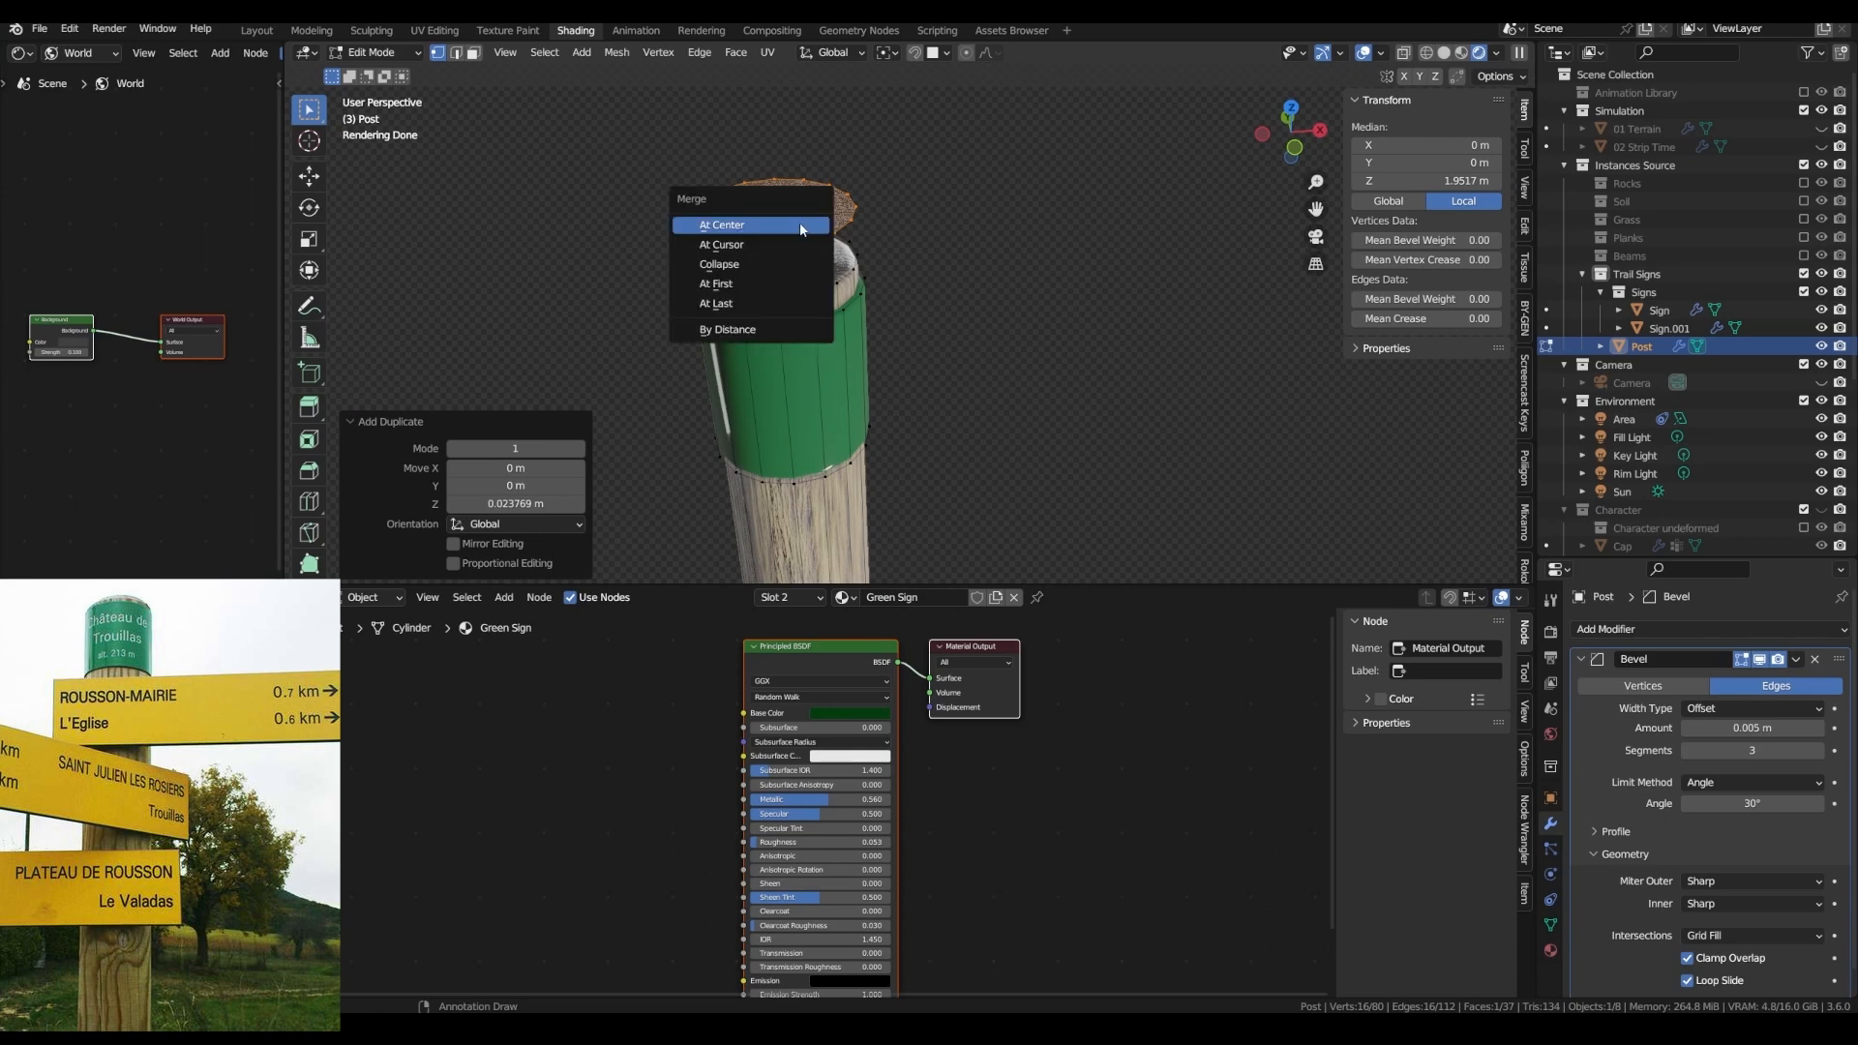
left_click(799, 225)
- Move the merged vertex about 0.213 m down along Z in front view, to a point inside the post below the green sleeve
left_click_drag(1295, 124, 1311, 138)
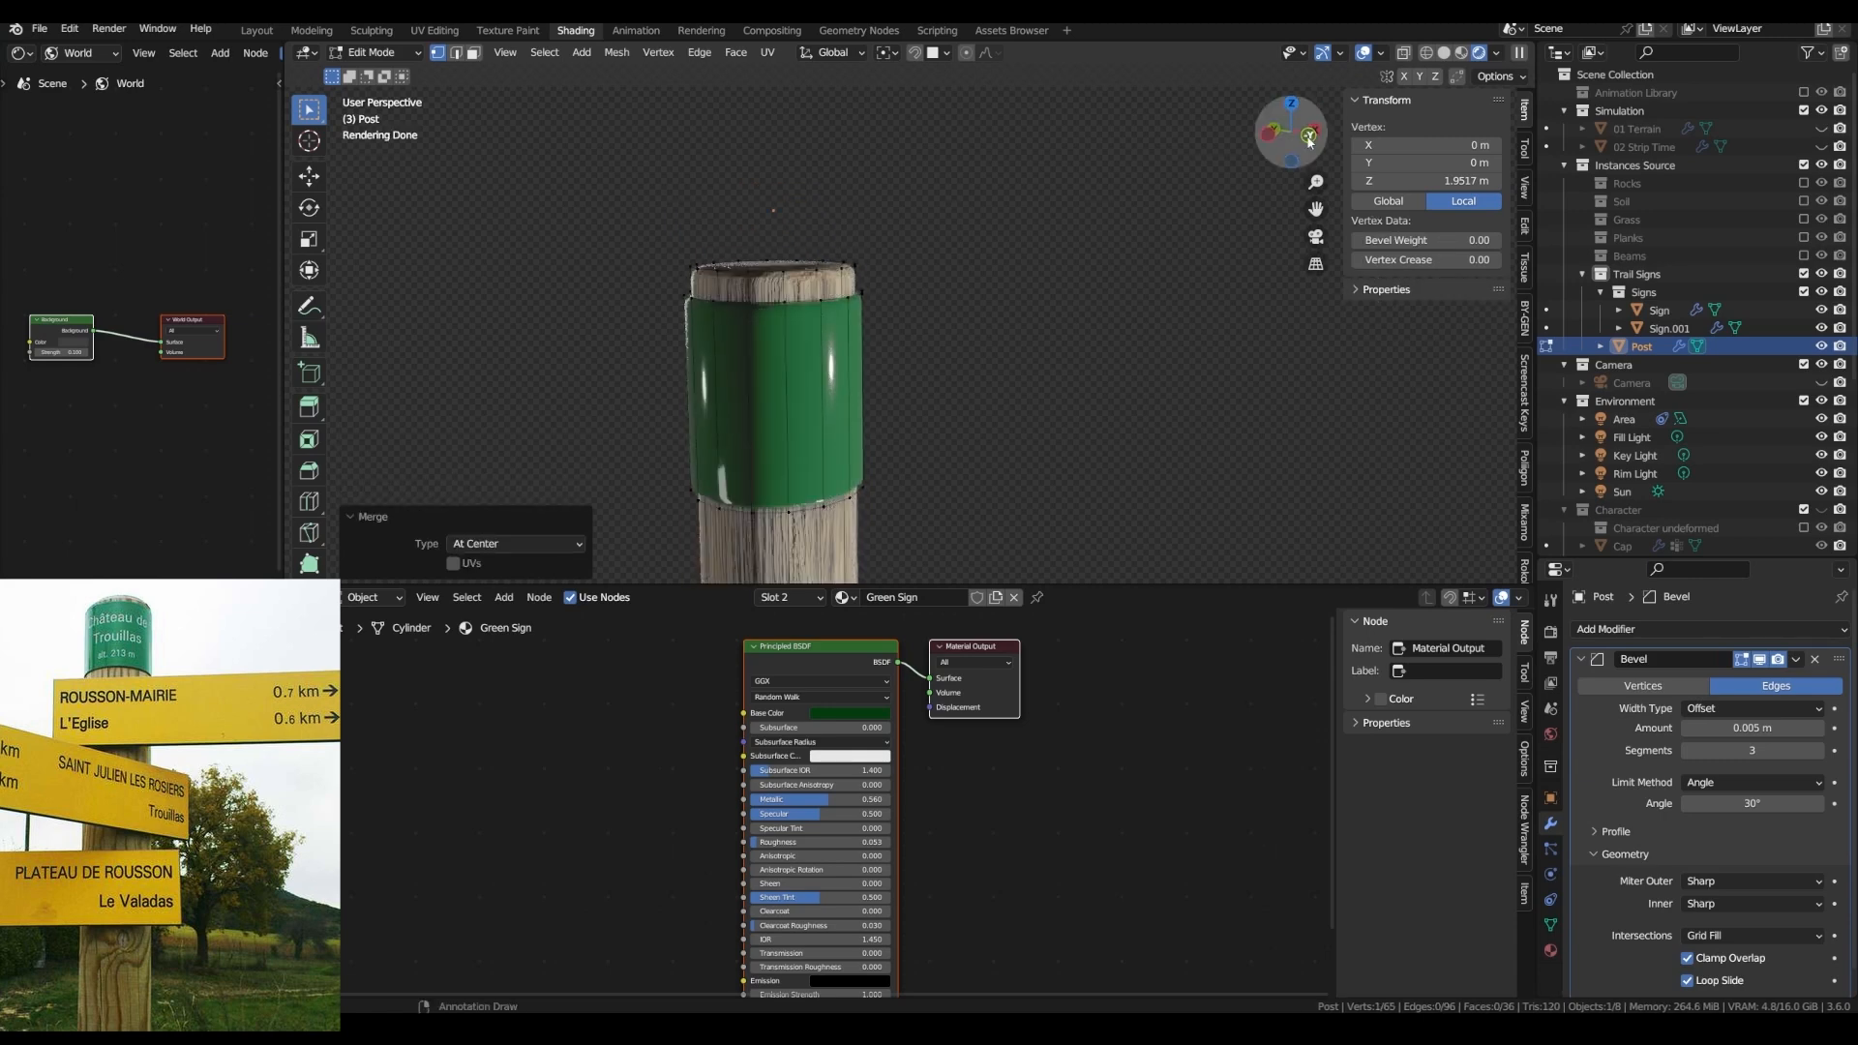
left_click(1311, 139)
left_click(1443, 52)
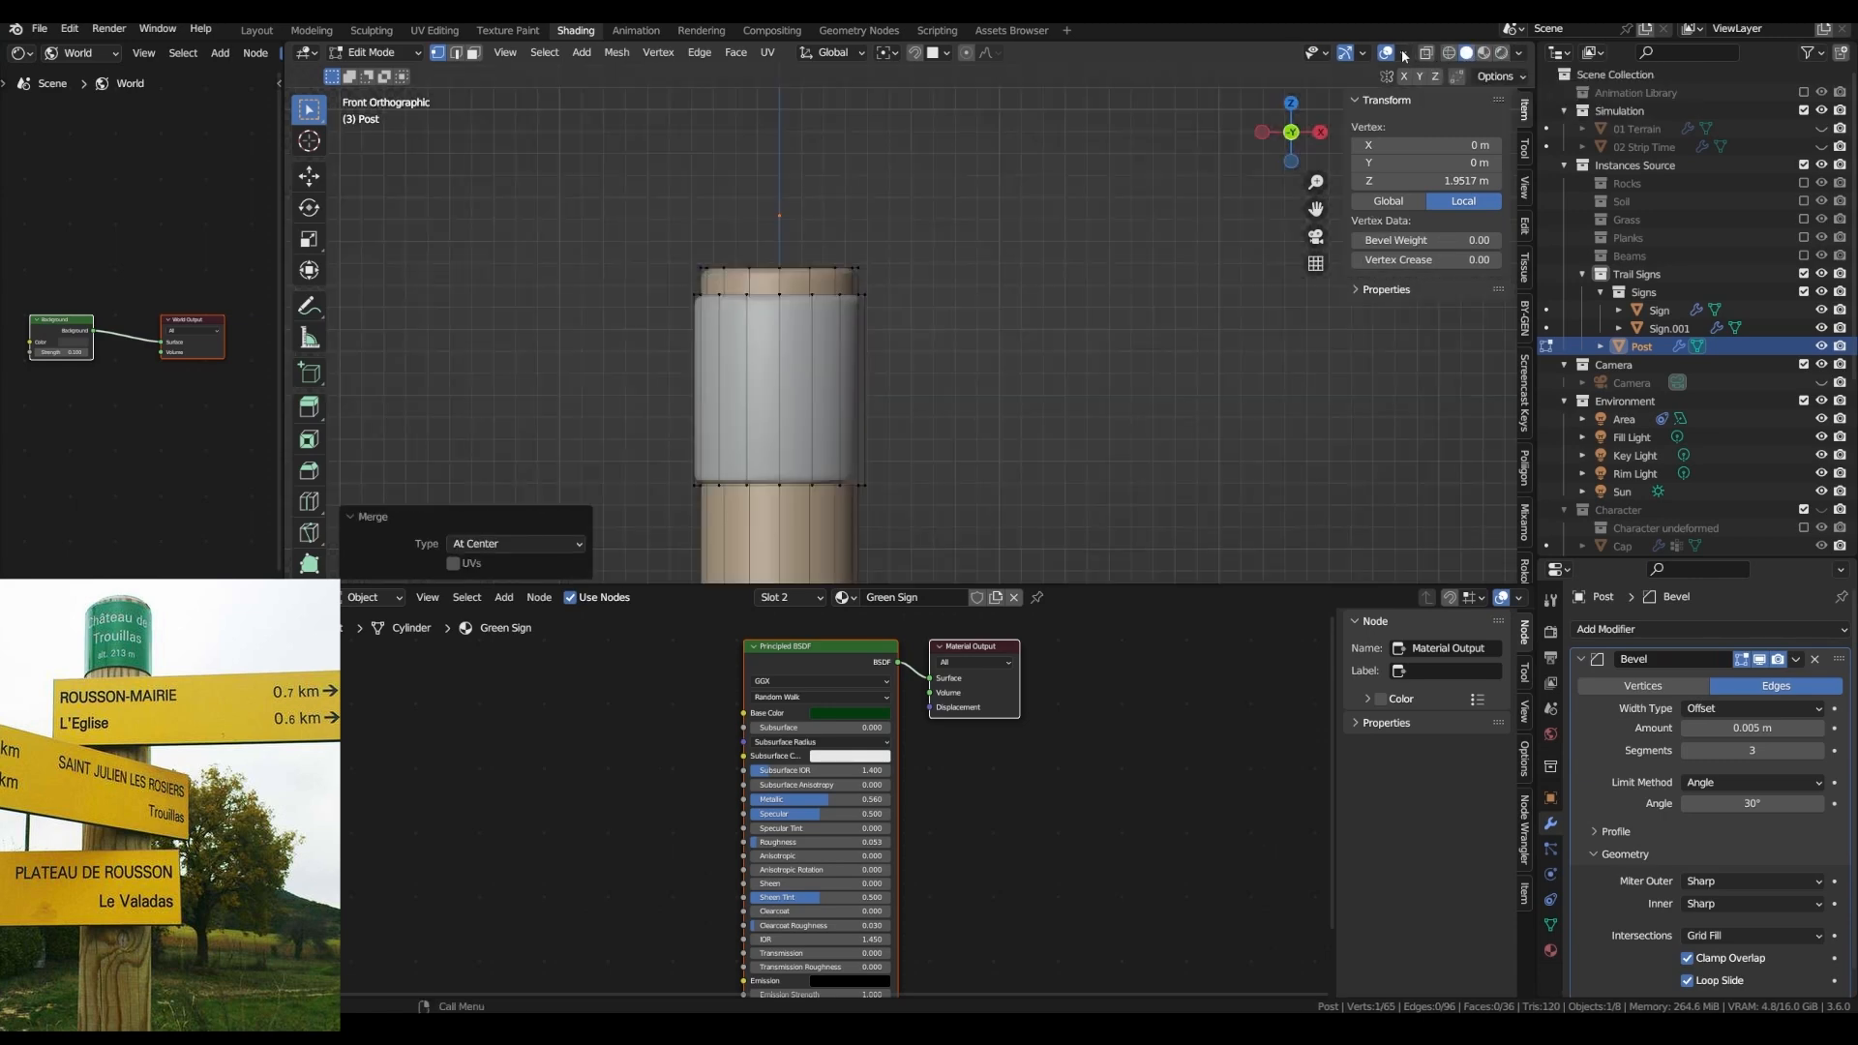
scroll(831, 188, "down", 6)
key("g")
key("z")
left_click(826, 381)
scroll(856, 232, "down", 9)
scroll(850, 299, "up", 9)
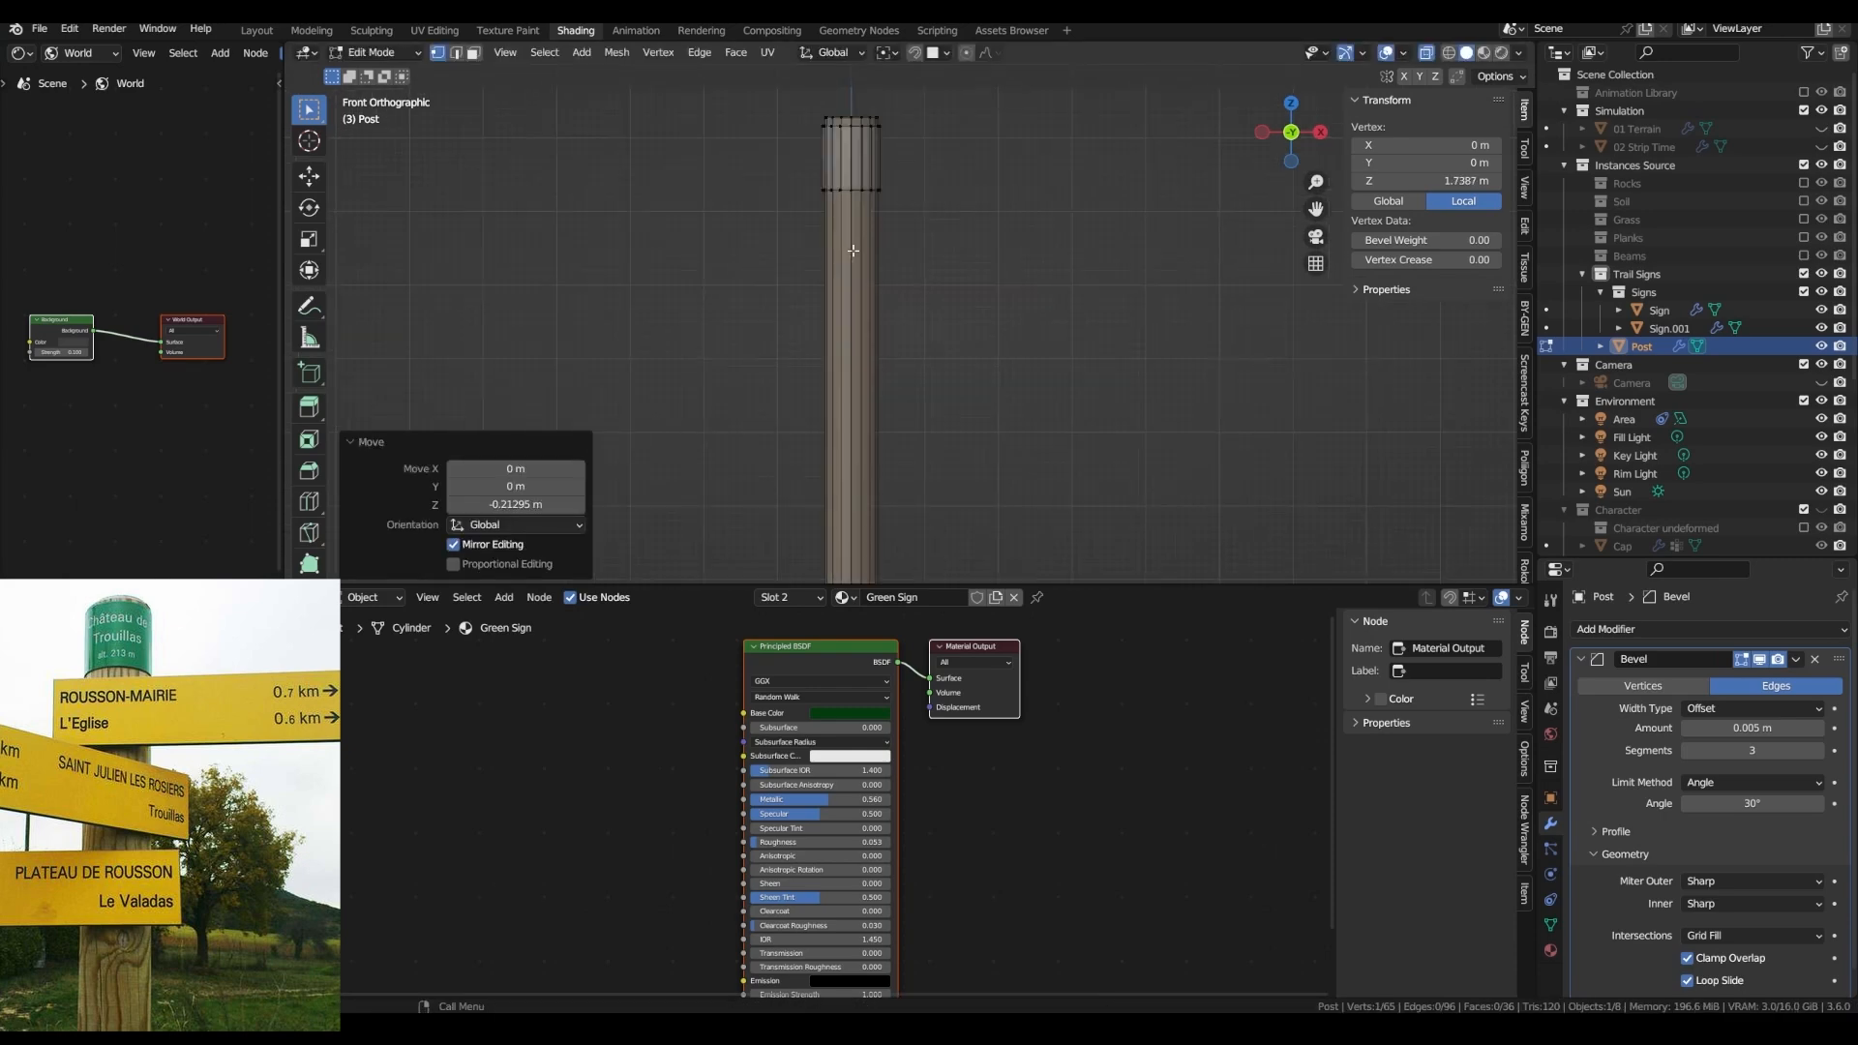
- Duplicate the vertex straight down the post at intervals of about 0.156 m to make four evenly spaced points
scroll(882, 253, "down", 1)
key("shift+d")
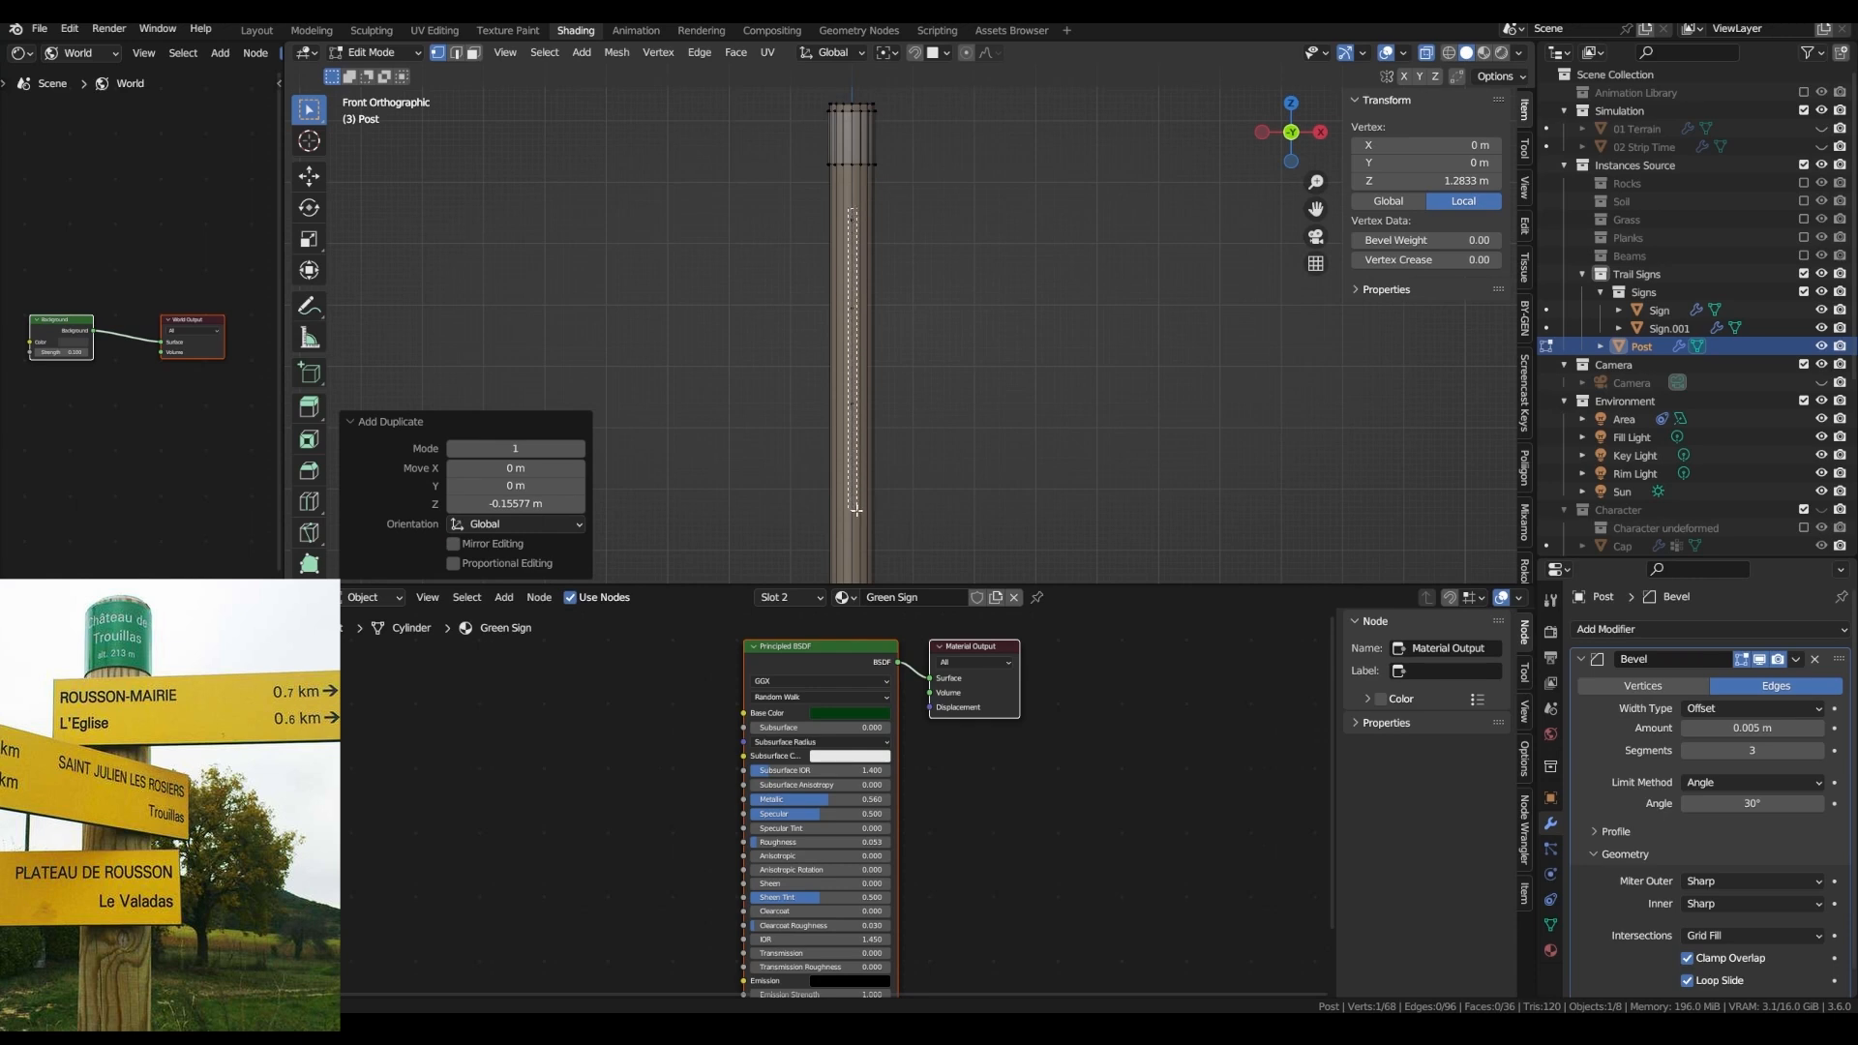
left_click_drag(857, 510, 858, 514)
- Create a vertex group named instance_locations for the four points inside the post
left_click(1551, 923)
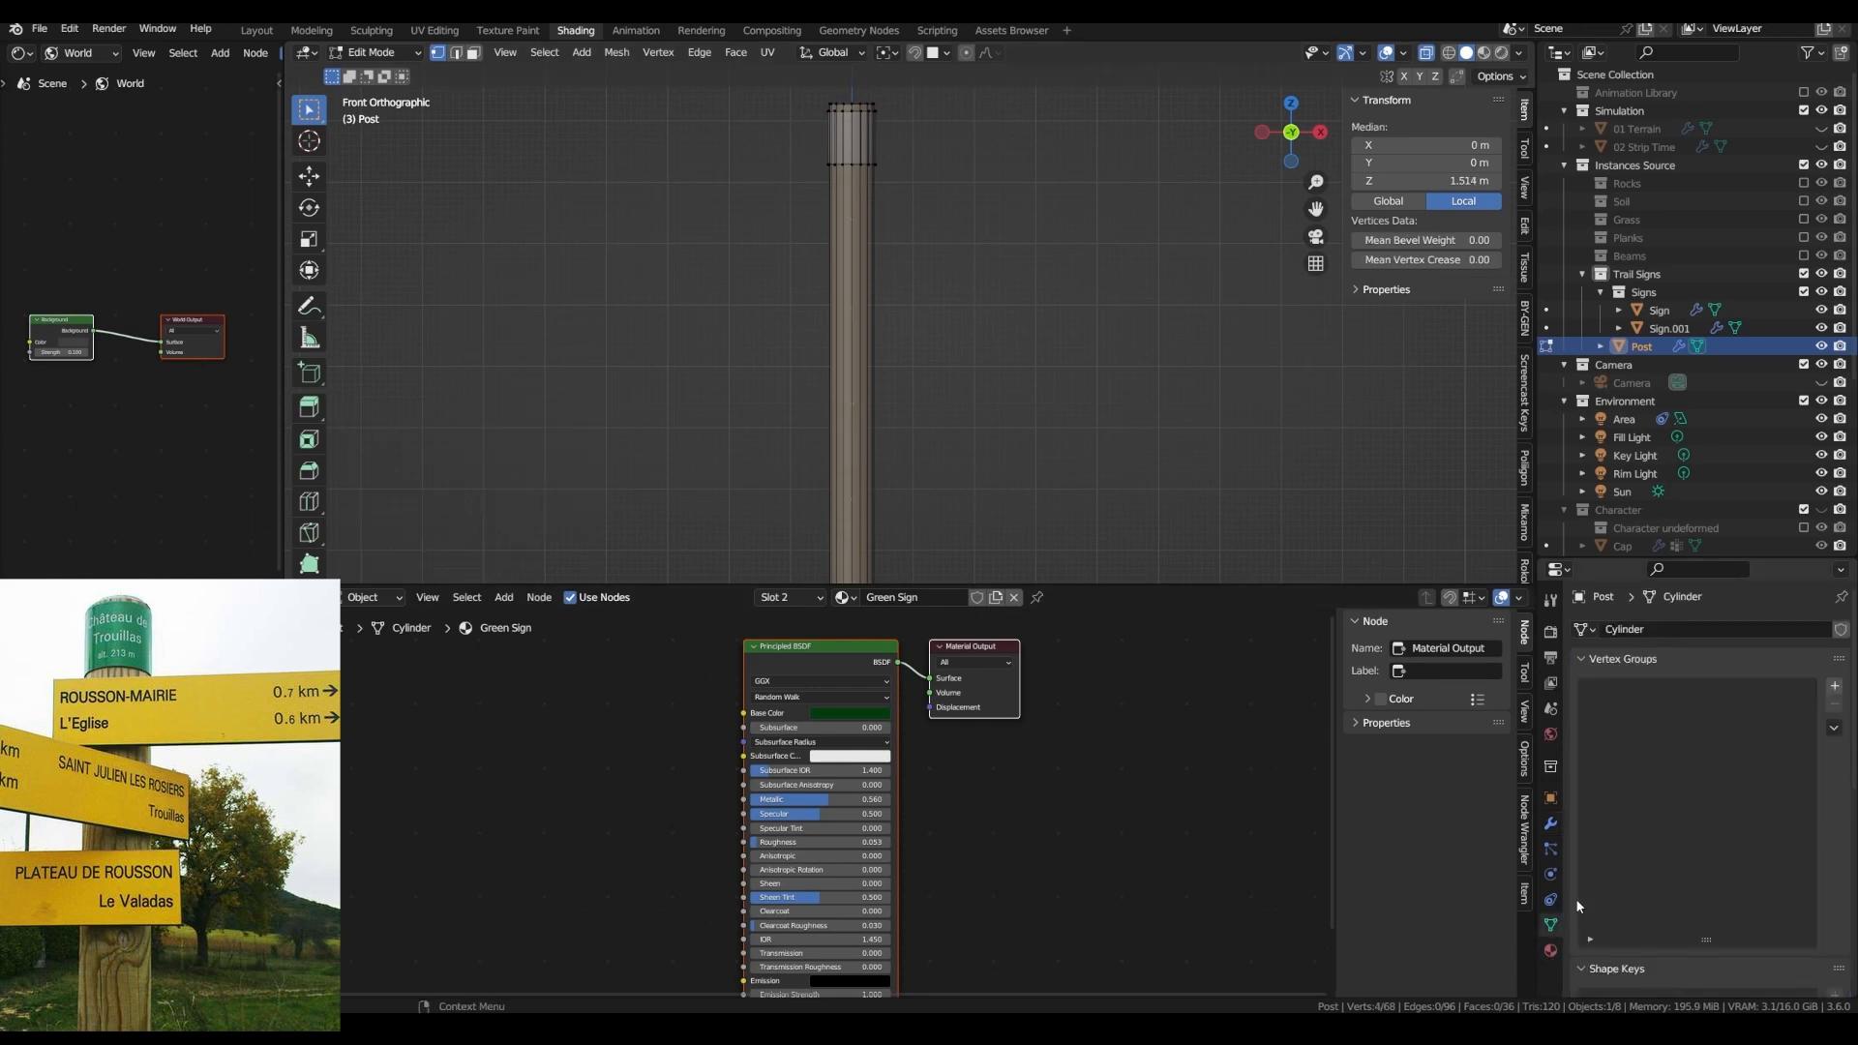
scroll(1667, 954, "down", 3)
left_click(1834, 599)
double_click(1628, 607)
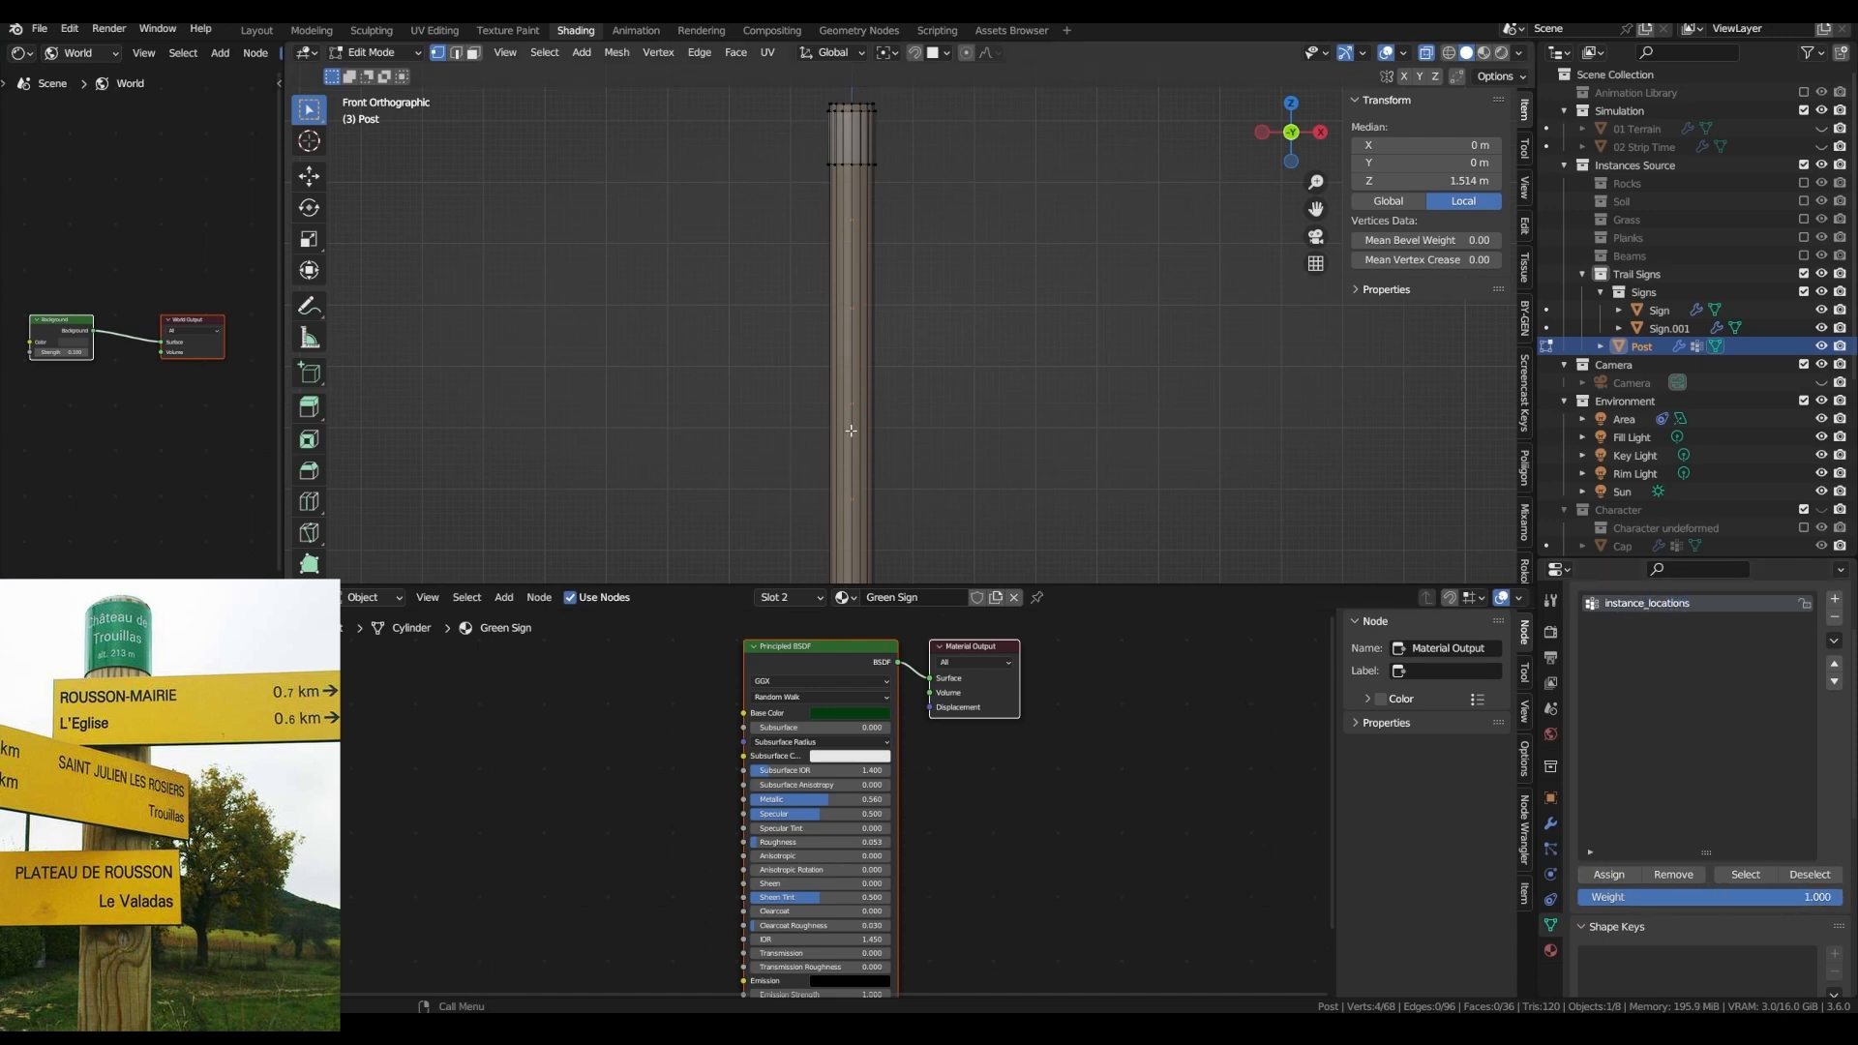
key("Tab")
- Set the Yellow Sign material's viewport display color to an orange-yellow
middle_click_drag(851, 435, 833, 407)
left_click(866, 477)
middle_click_drag(735, 254, 563, 209)
scroll(1684, 807, "down", 10)
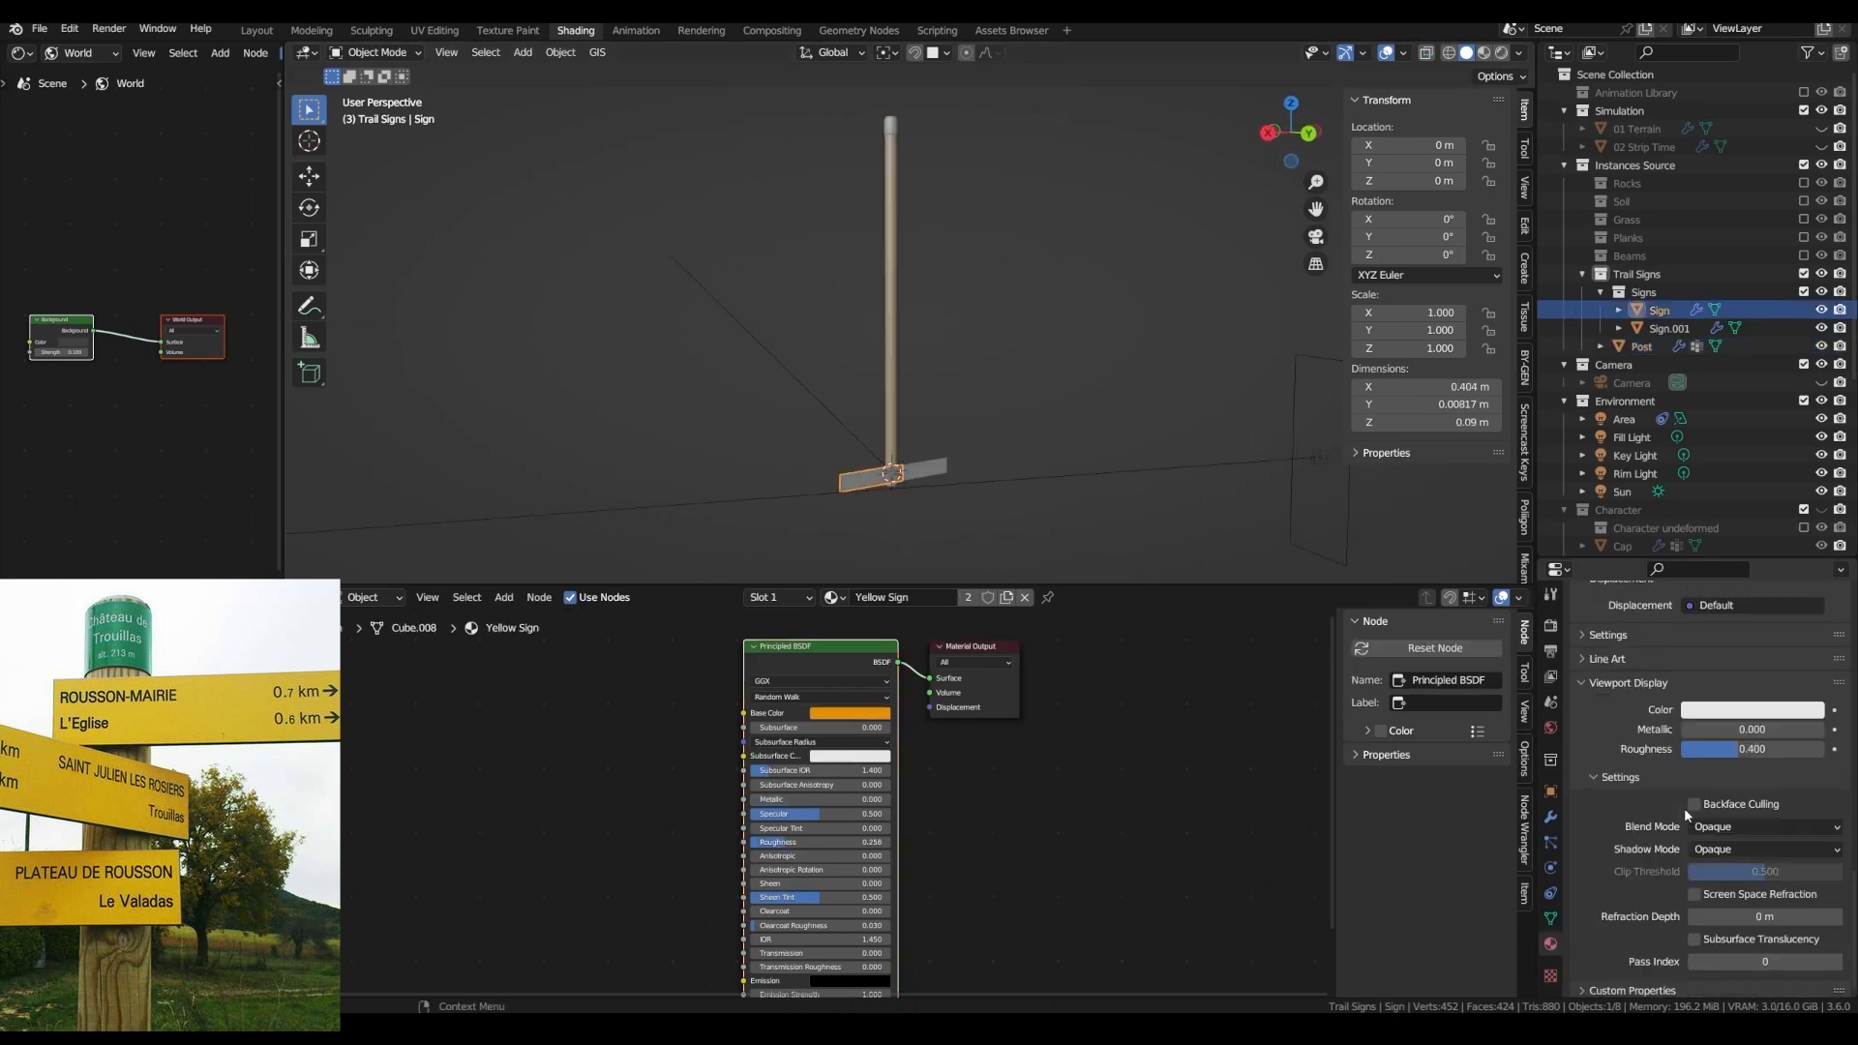
left_click(1741, 710)
left_click_drag(1734, 523, 1770, 561)
- Set the viewport display color of the post's Green Sign material to a dark green
left_click(890, 310)
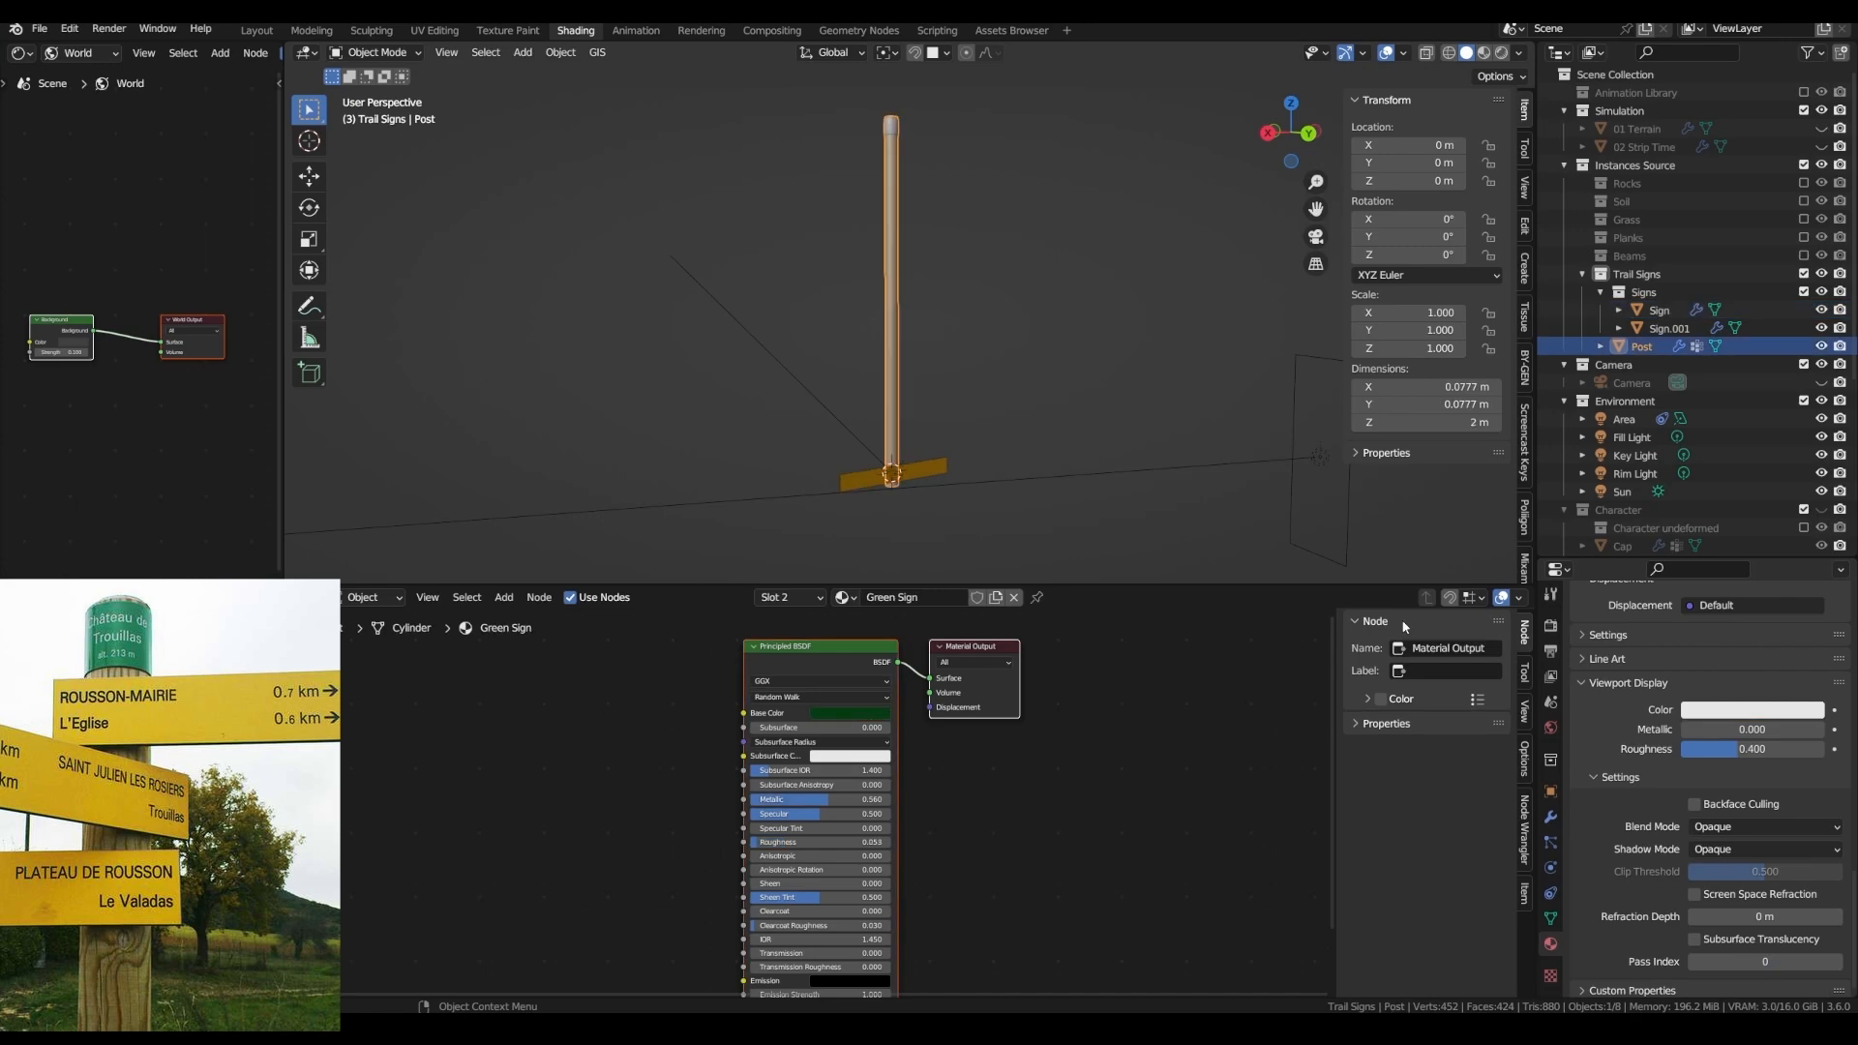
left_click(1751, 710)
left_click(1670, 486)
left_click_drag(1814, 518, 1793, 527)
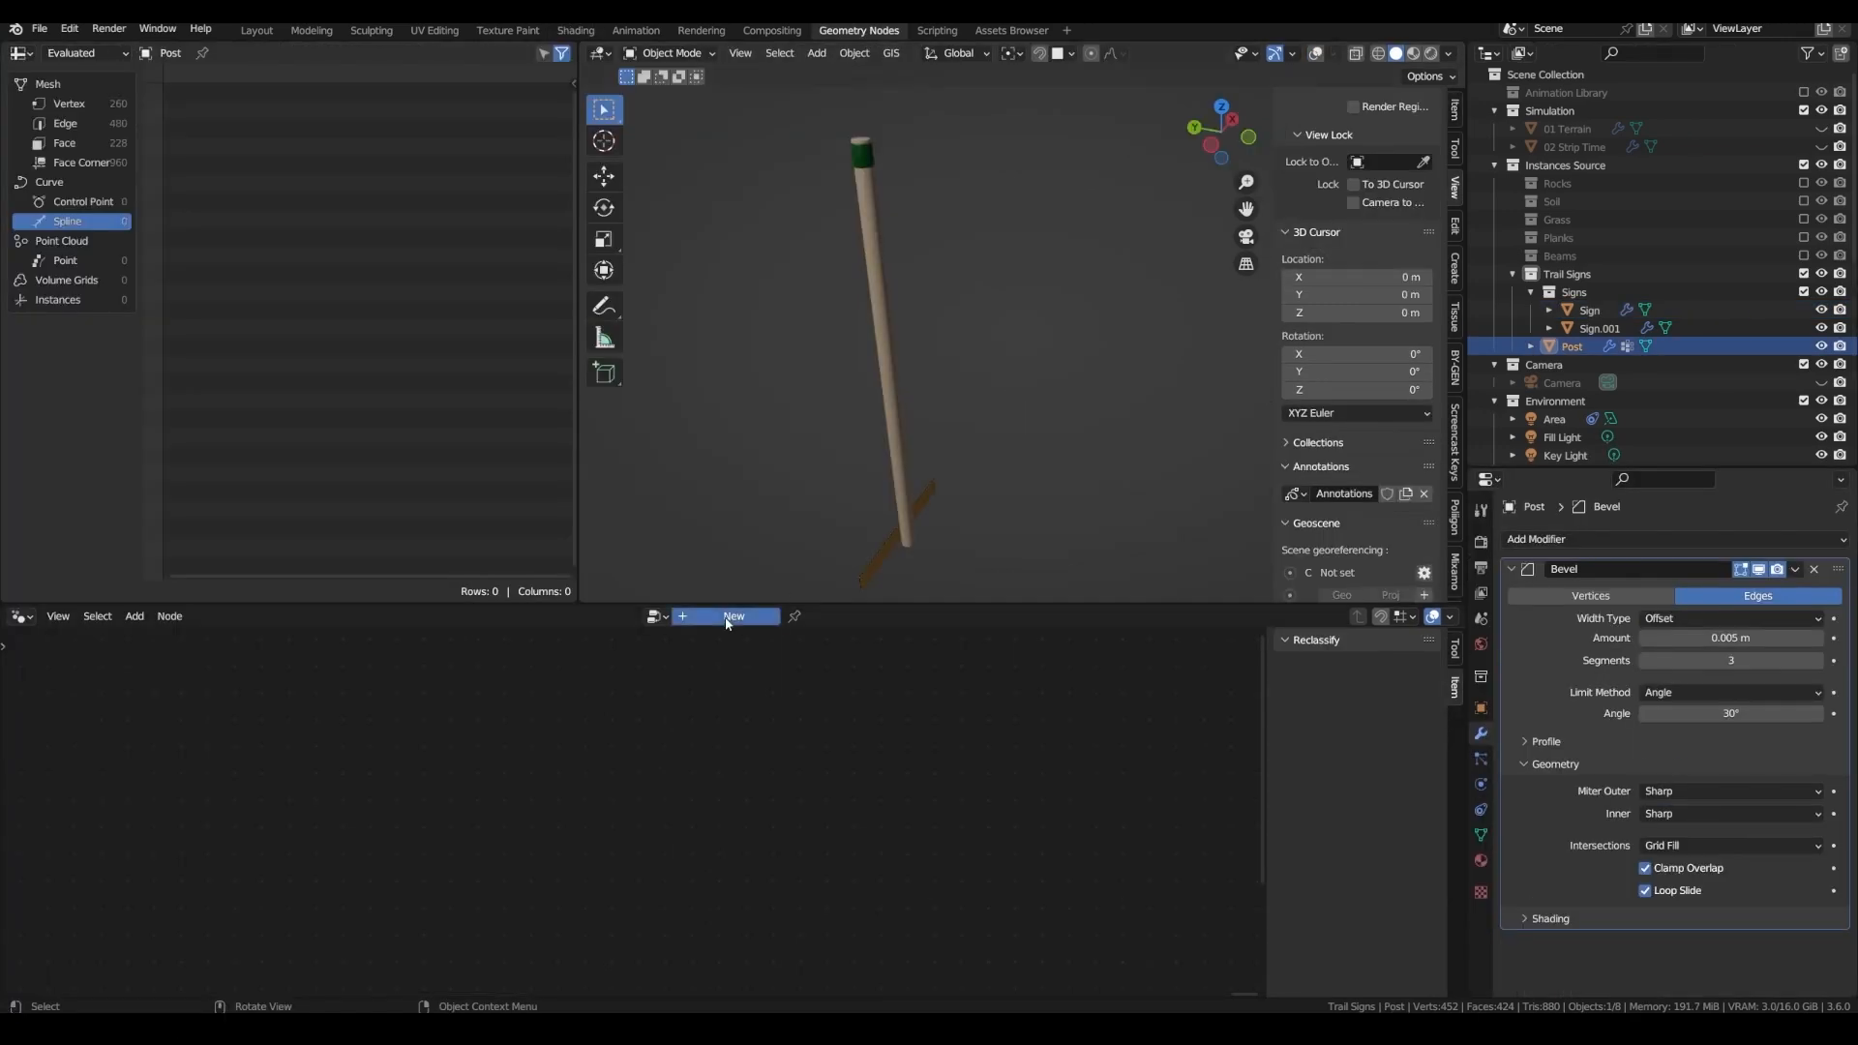
- Create a new geometry node tree on the post and save the file
left_click(729, 618)
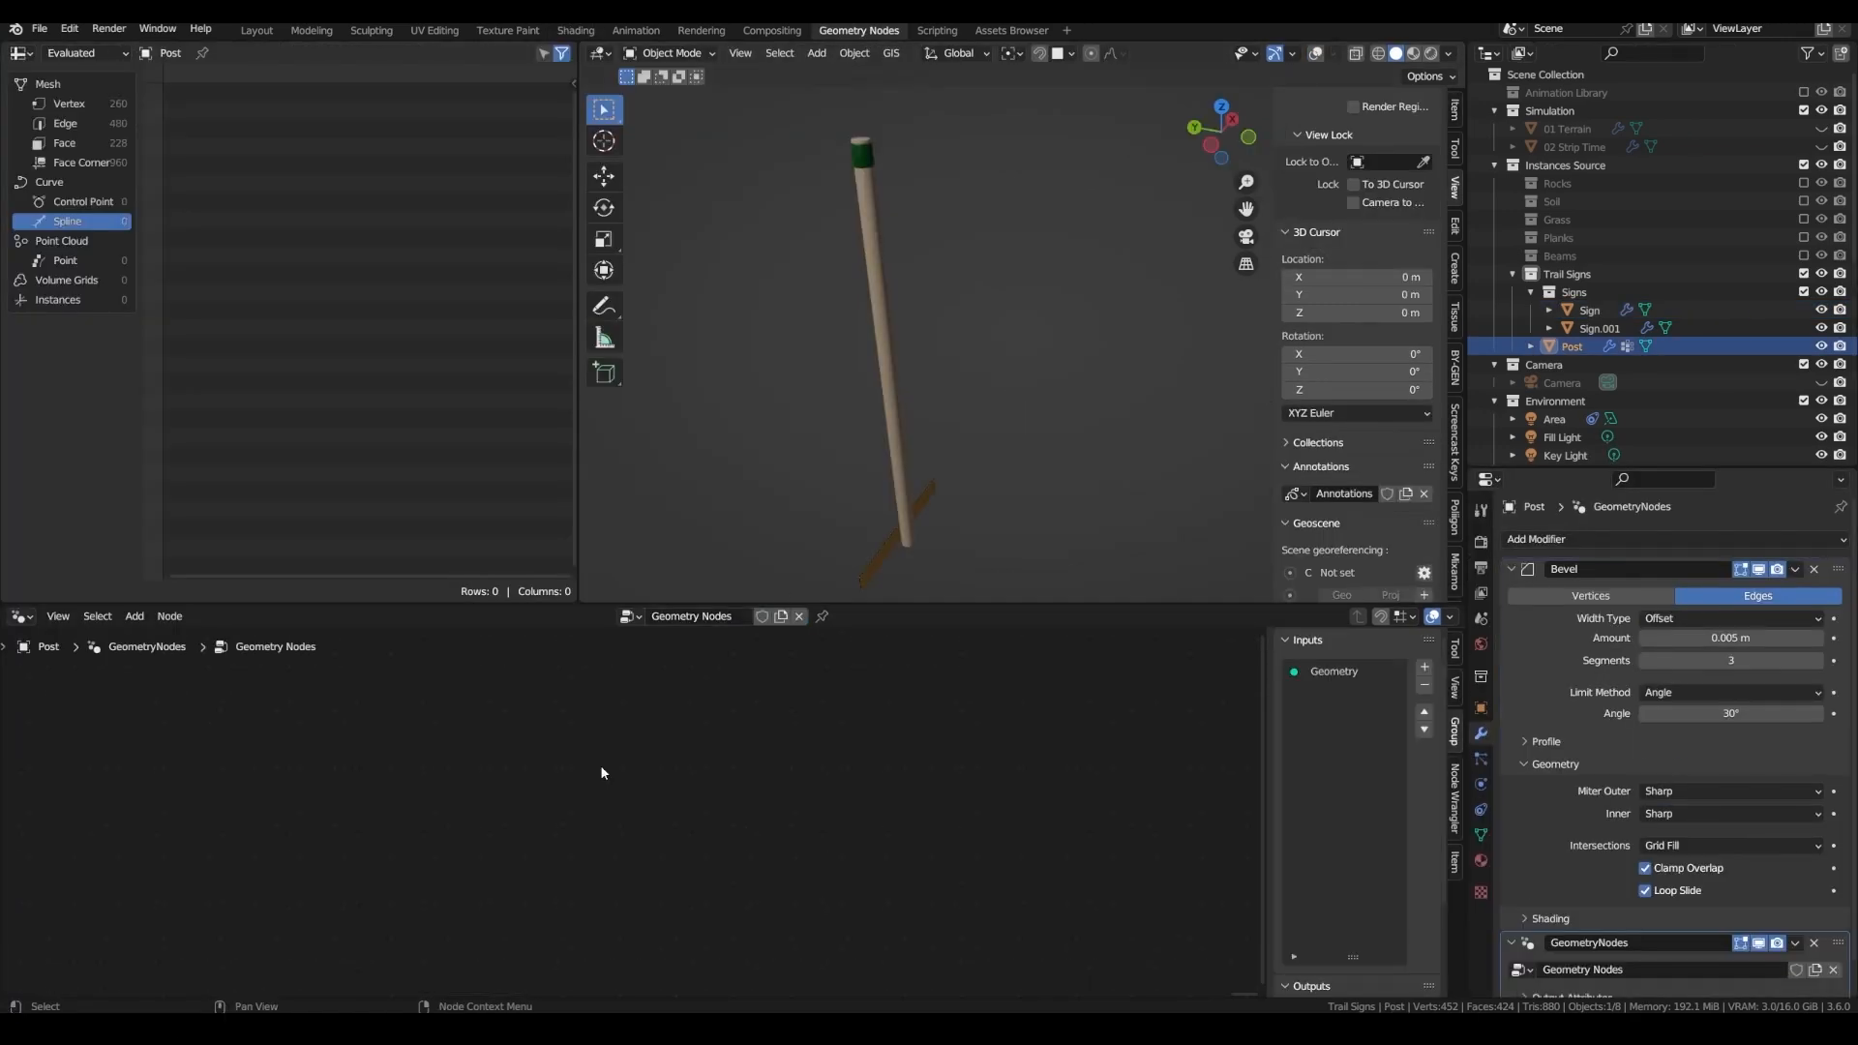
scroll(562, 774, "up", 3)
middle_click_drag(636, 761, 767, 738)
key("ctrl+s")
- Add the Signs collection to the node tree as a Collection Info node with Separate Children enabled
scroll(789, 726, "up", 3)
left_click_drag(1573, 292, 936, 683)
left_click_drag(614, 822, 618, 826)
scroll(621, 828, "up", 7)
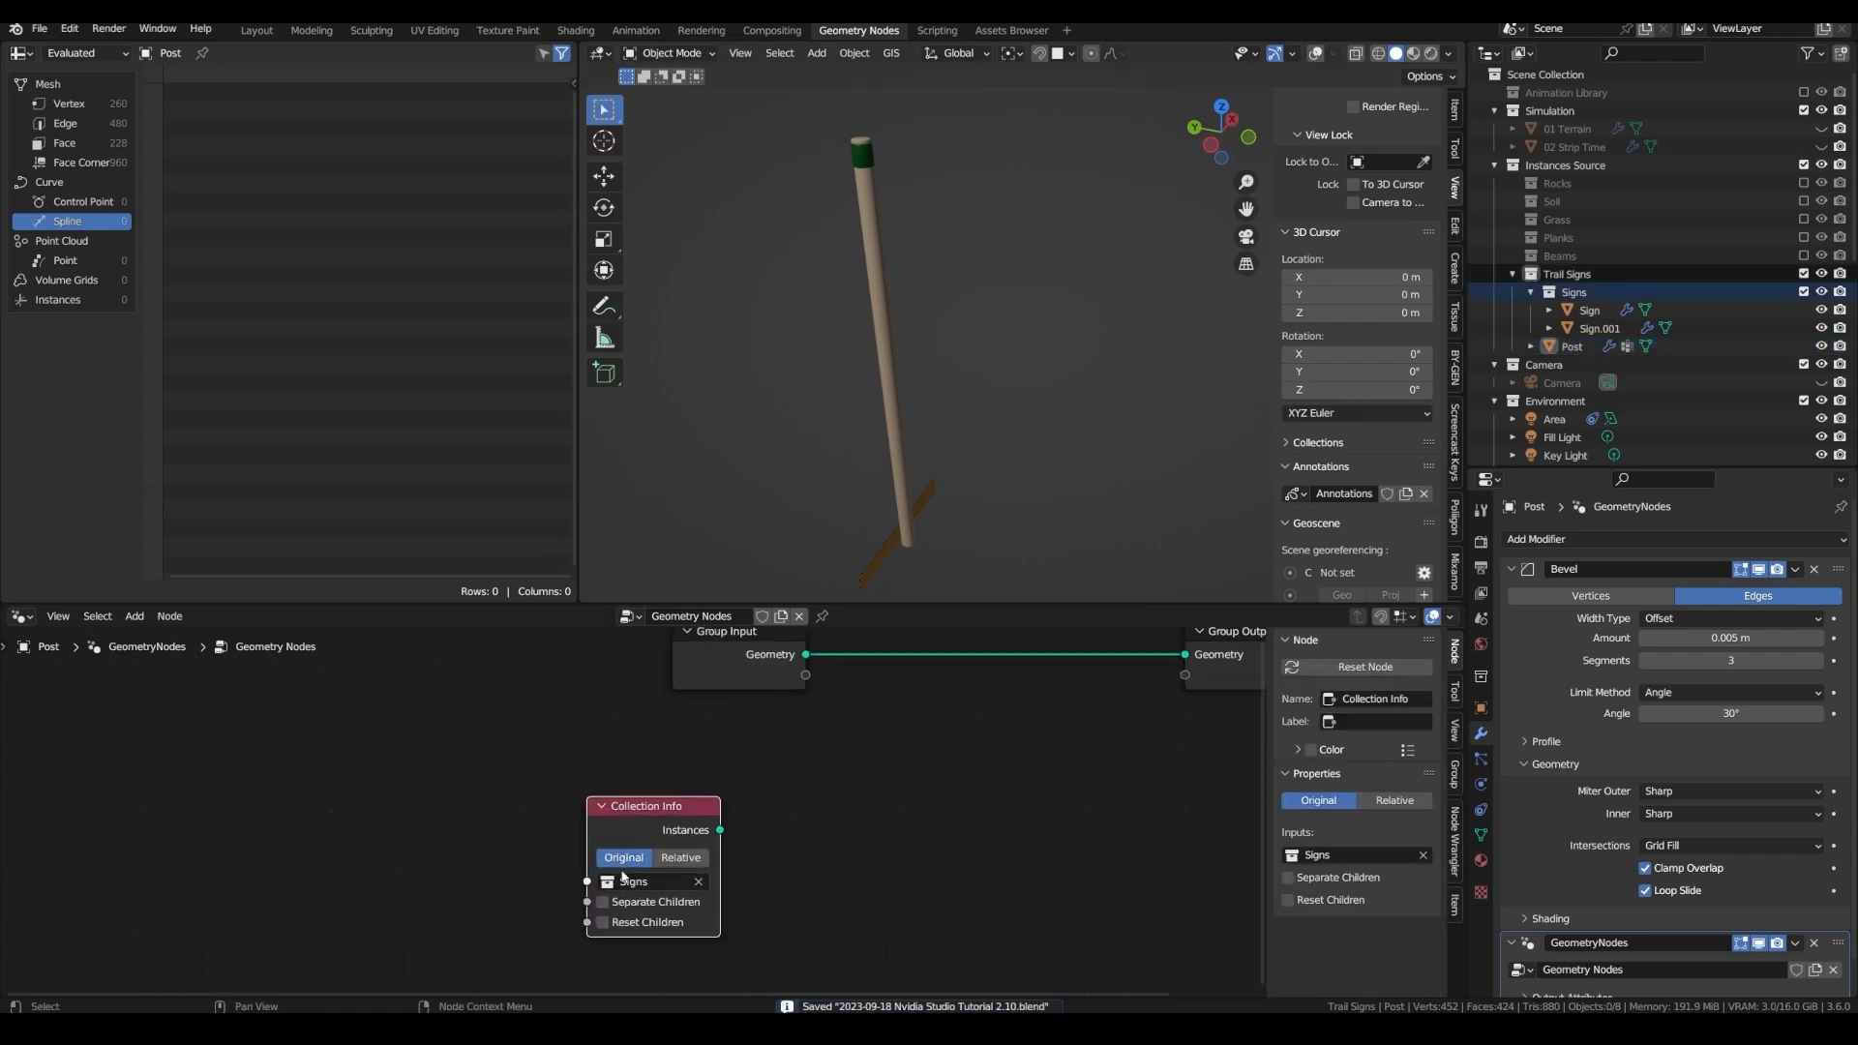
middle_click_drag(830, 817, 472, 836)
- Insert an Instance on Points node before the Group Output and feed its Selection from a Named Attribute node set to instance_locations
key("shift+a")
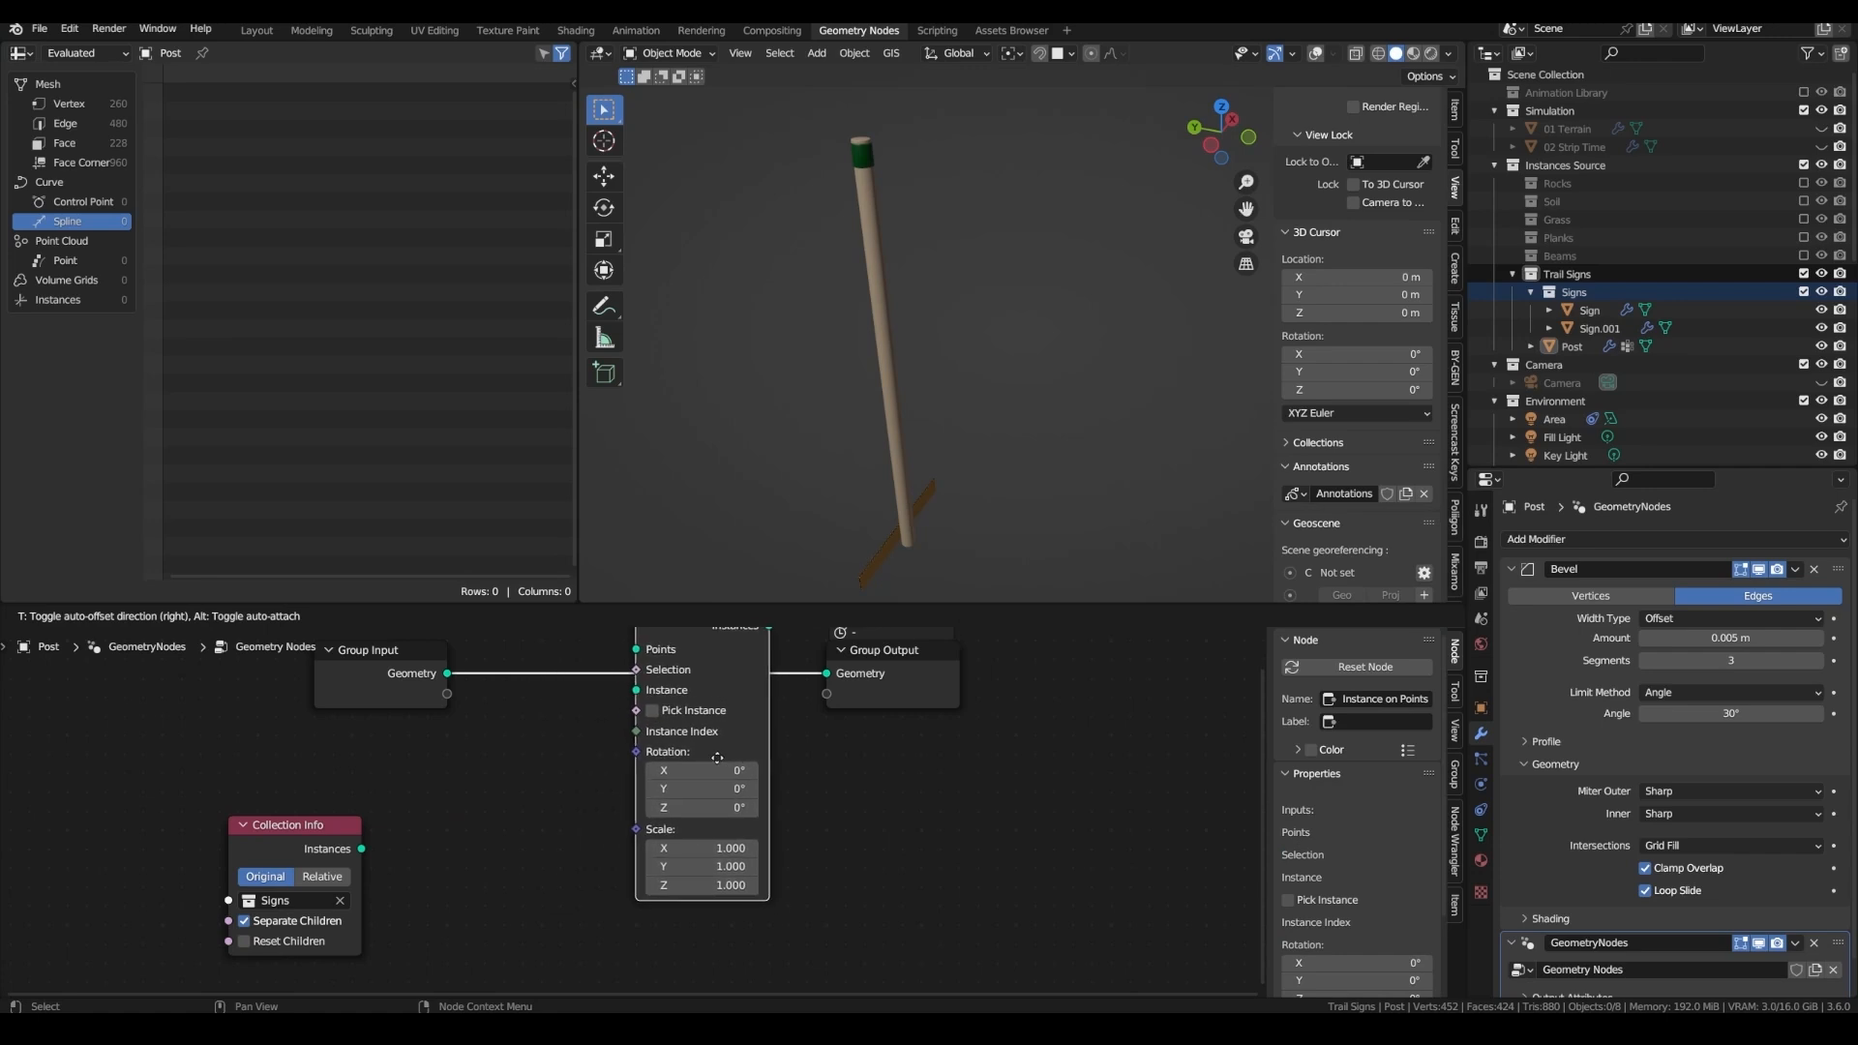
left_click(612, 675)
left_click_drag(544, 751, 514, 768)
type("name")
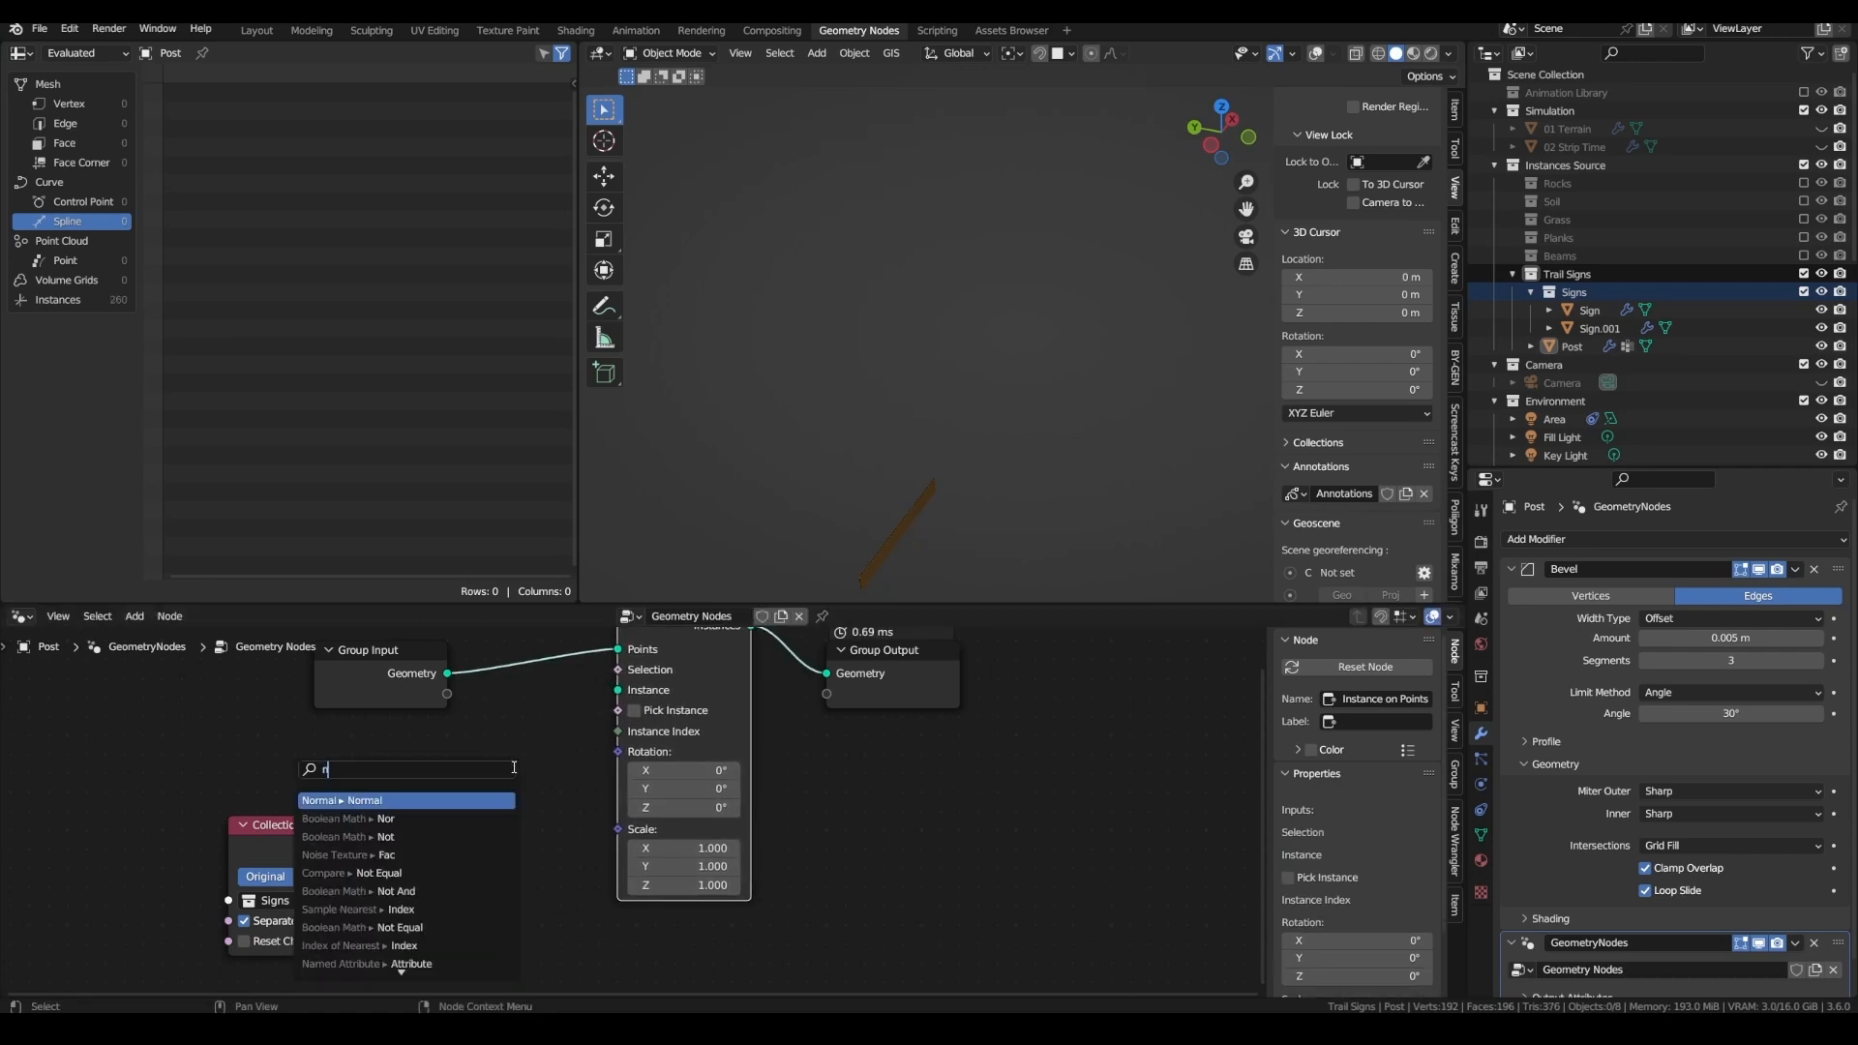
key("Return")
left_click(480, 754)
left_click(495, 823)
left_click(653, 681)
middle_click_drag(653, 681, 604, 739)
- Connect the Signs collection to the Instance input and combine the instances with the original post through a Join Geometry node
left_click_drag(312, 907, 583, 748)
scroll(726, 684, "down", 2)
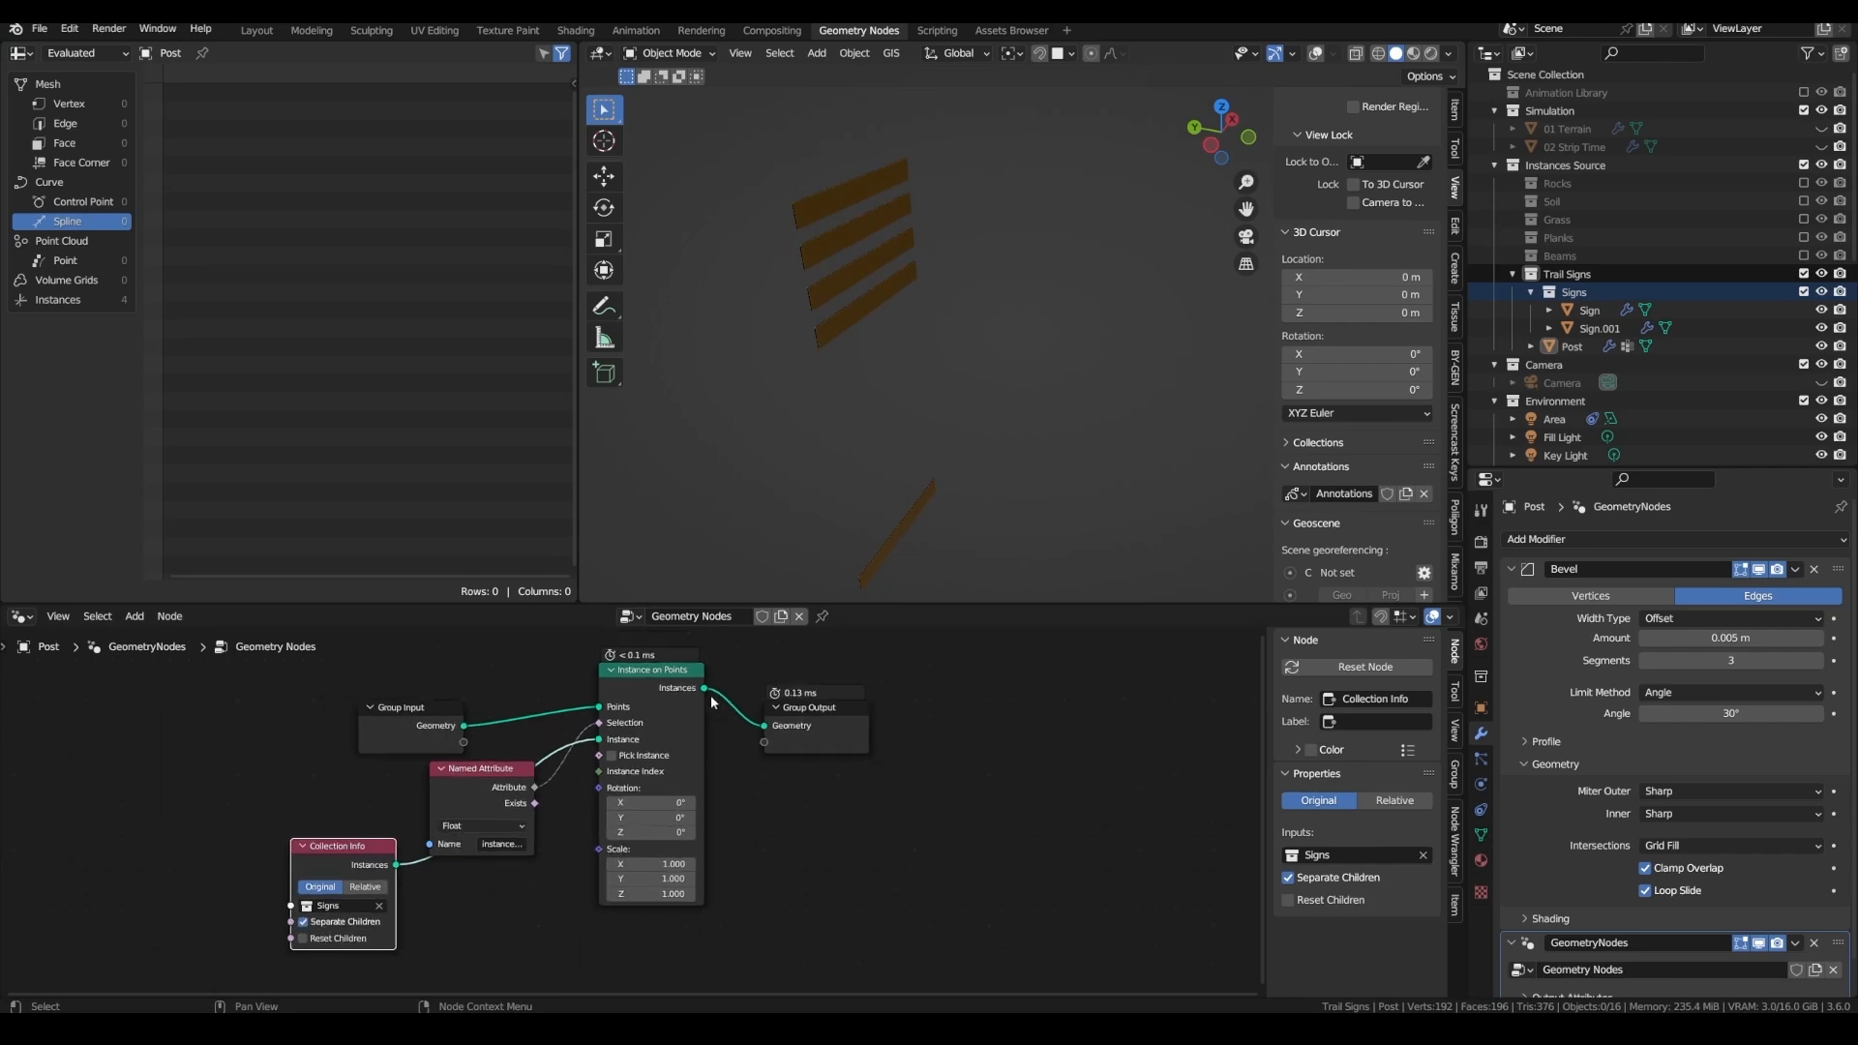
key("shift+a")
type("join")
key("Return")
left_click(811, 751)
- Drive the instances' Rotation with a Random Value node set to Vector, with a maximum Z of -1.800
key("shift+a")
type("rand")
key("Return")
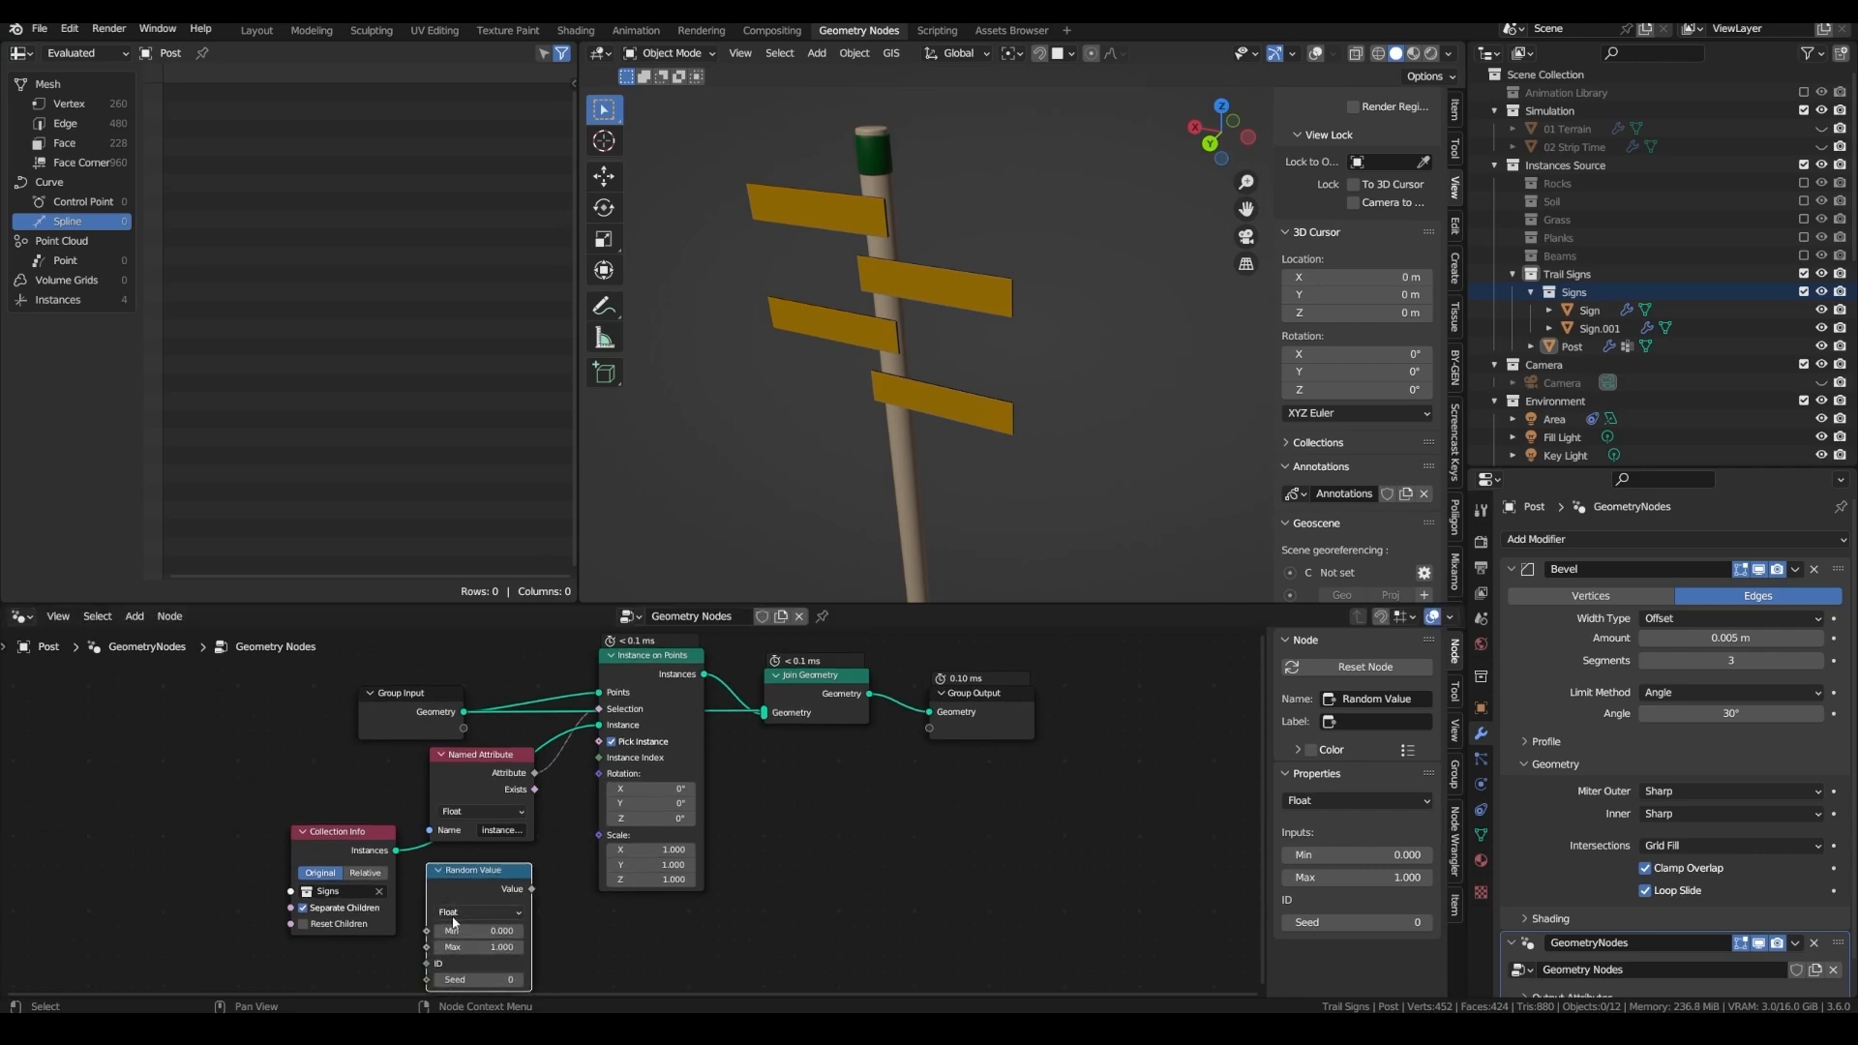
left_click(468, 879)
left_click(468, 874)
left_click_drag(522, 969, 658, 968)
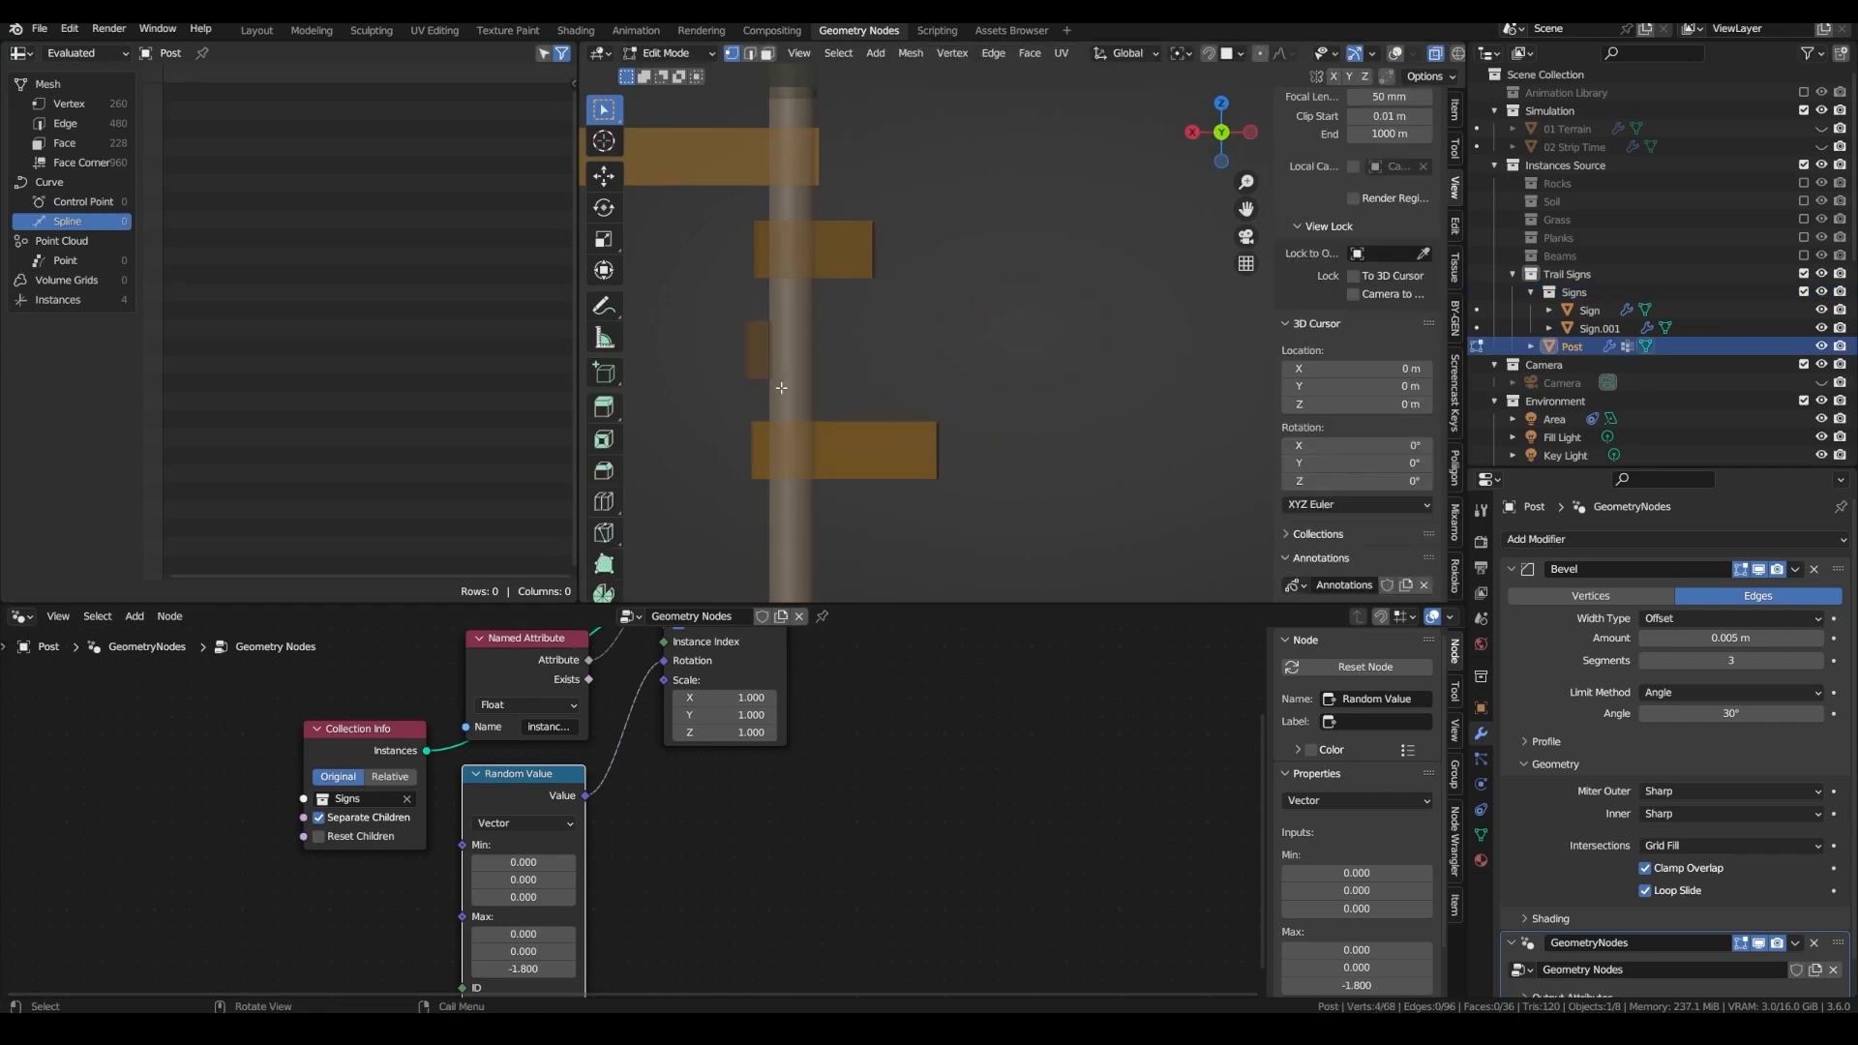
- Select the four instance points in the post's mesh, scale them along Z and move them along Z
middle_click_drag(780, 388, 855, 428, "shift")
left_click(1394, 54)
left_click_drag(829, 519, 934, 176)
key("s")
key("z")
left_click(957, 251)
key("g")
key("z")
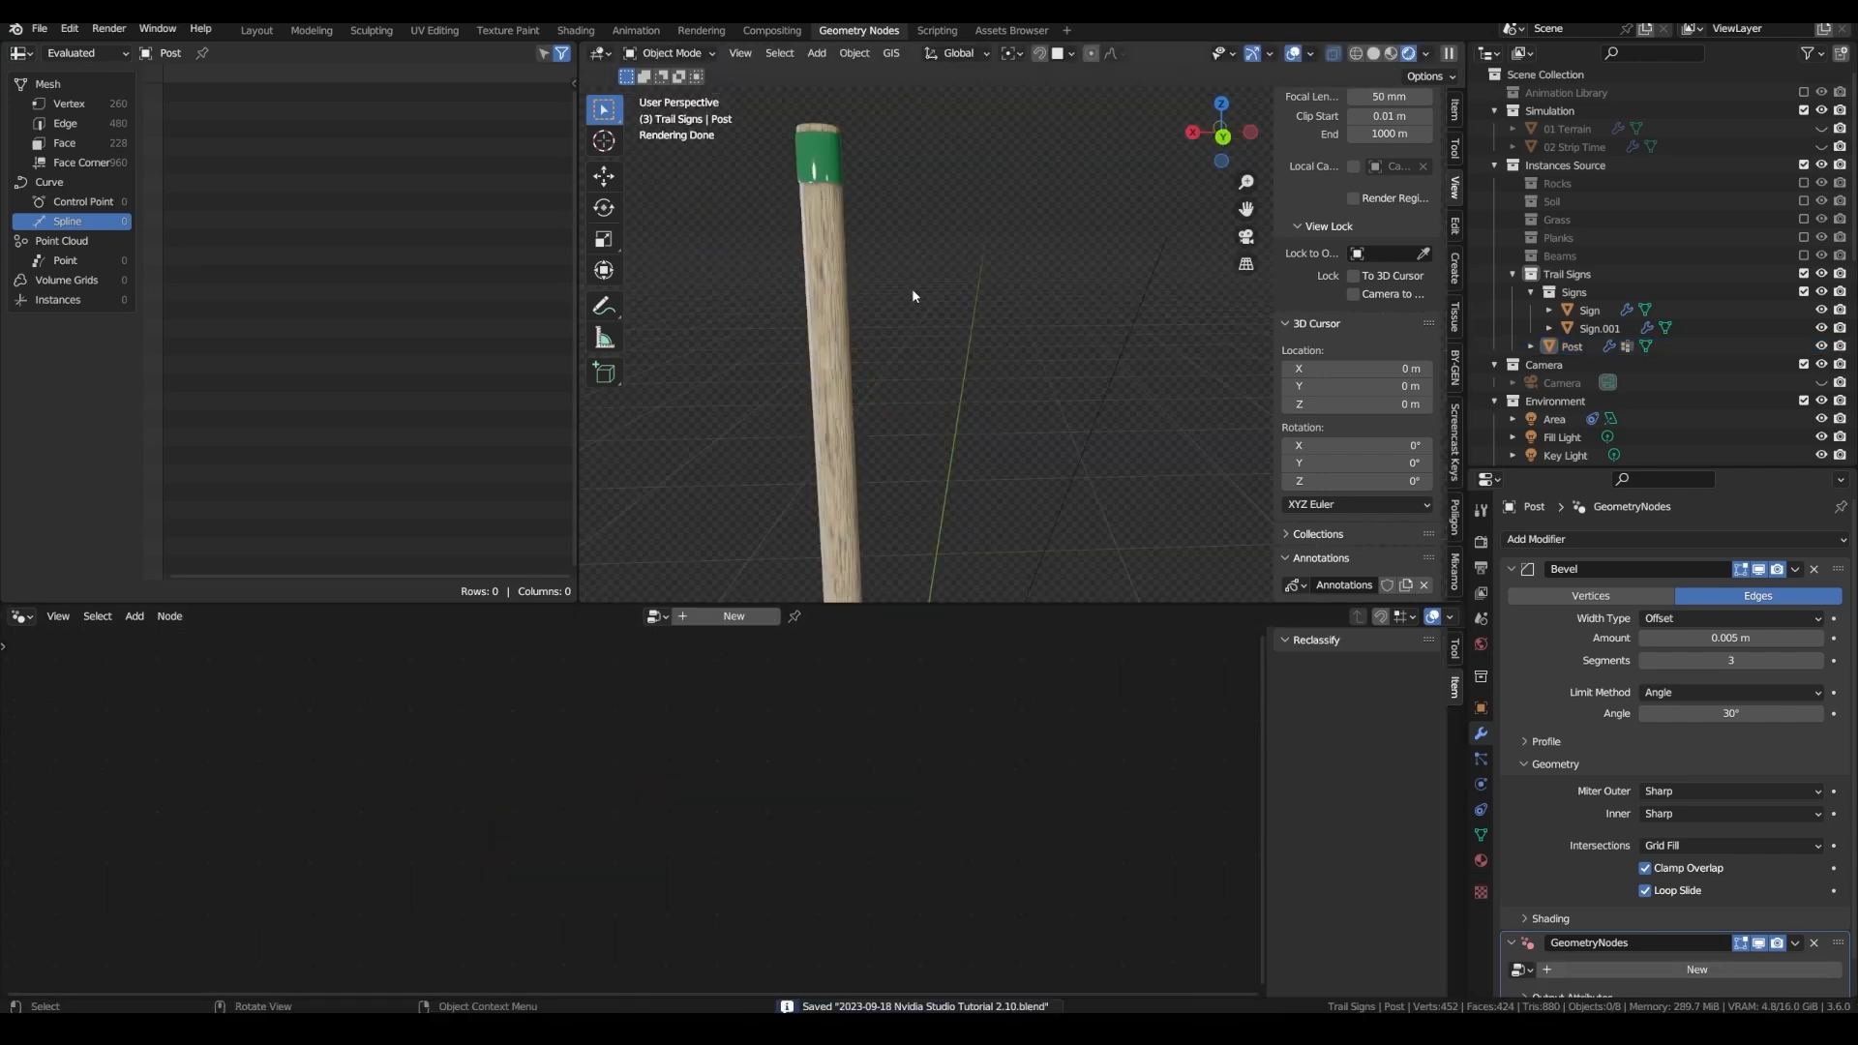
- Add an Invert Color node to the Yellow Sign material between the sign image's color and the Bump node's Height
scroll(911, 288, "down", 5)
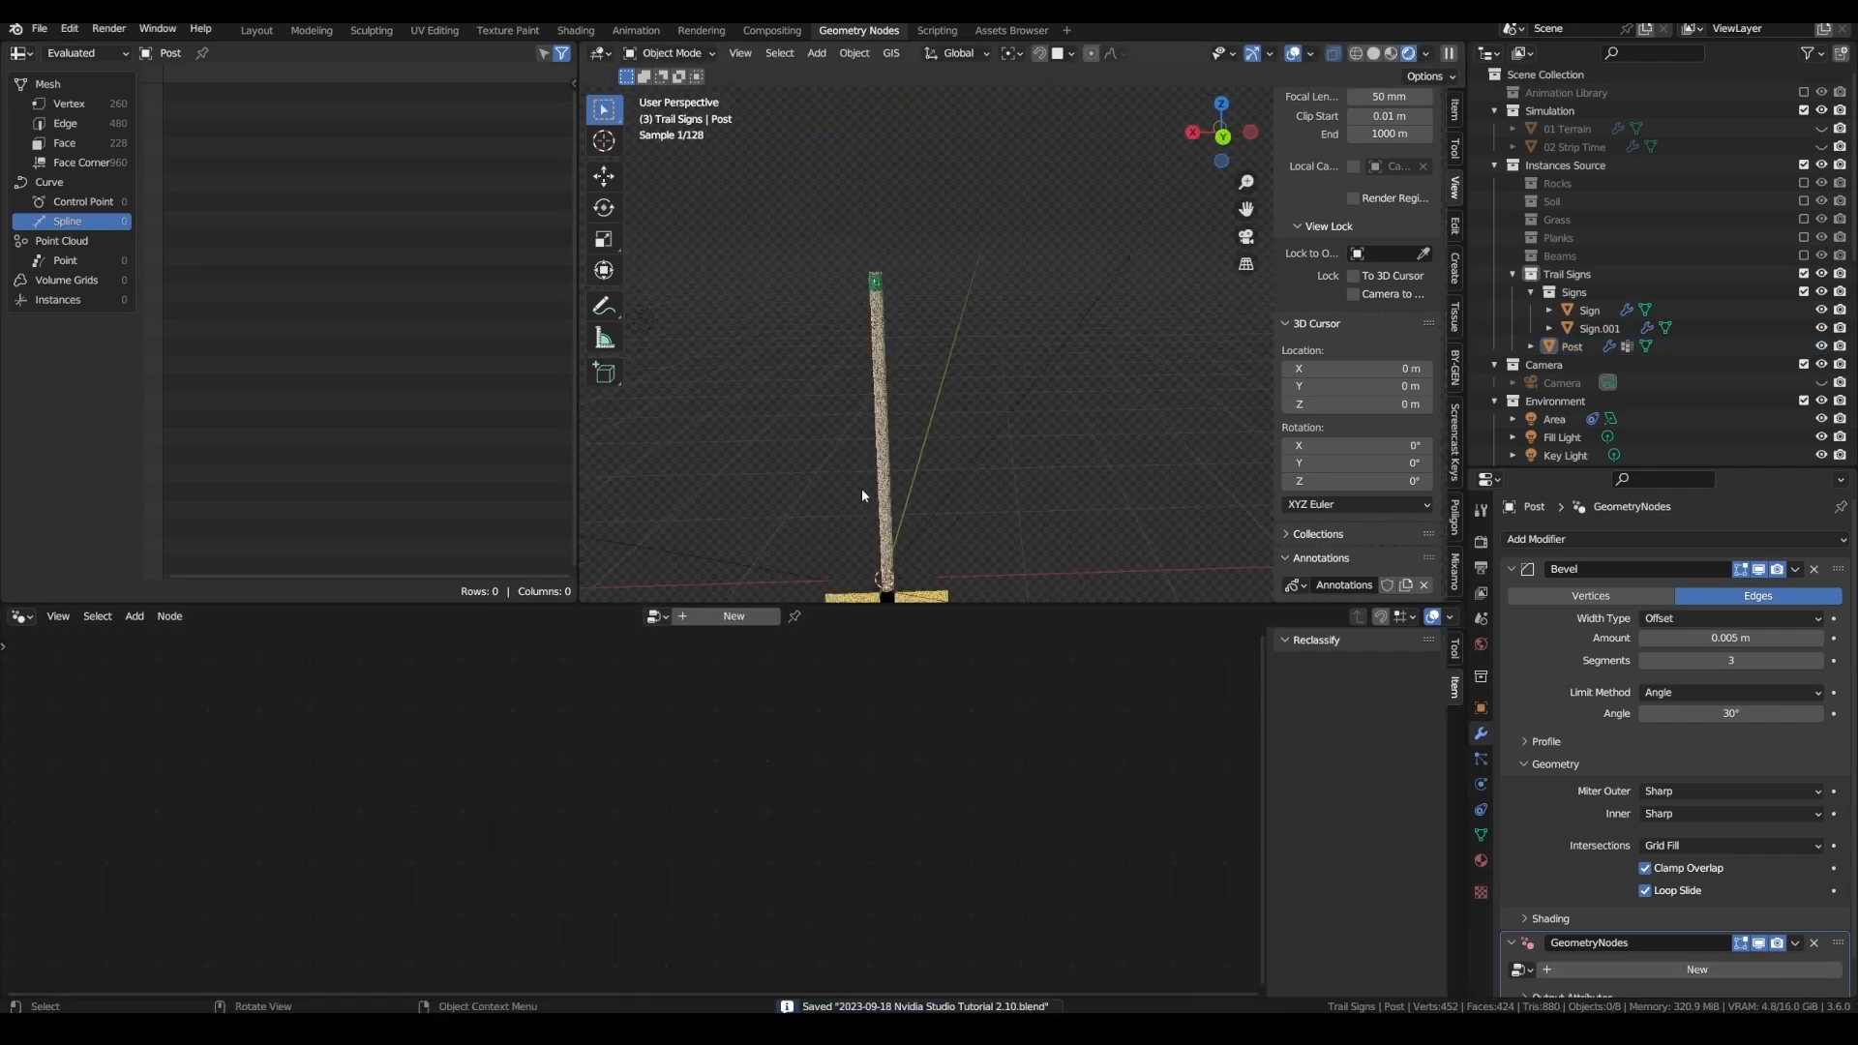
scroll(991, 421, "up", 4)
left_click(991, 421)
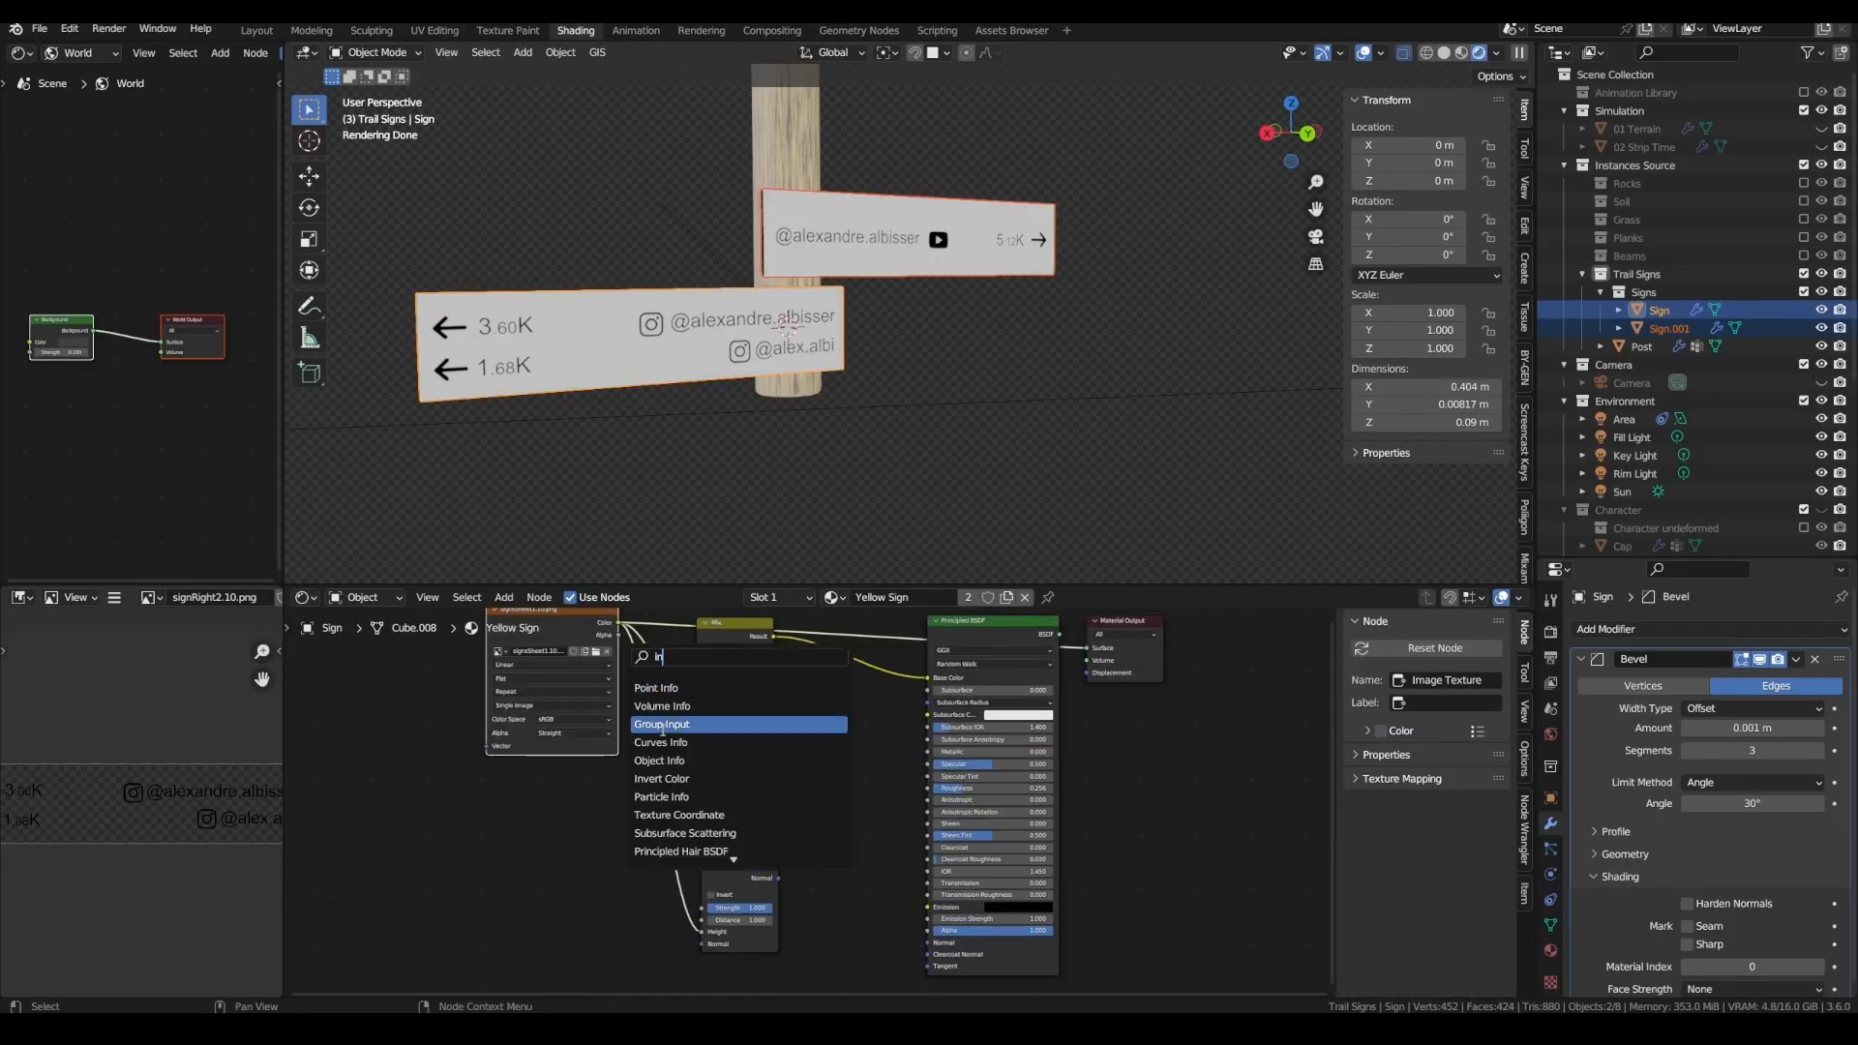
left_click_drag(752, 844, 843, 931)
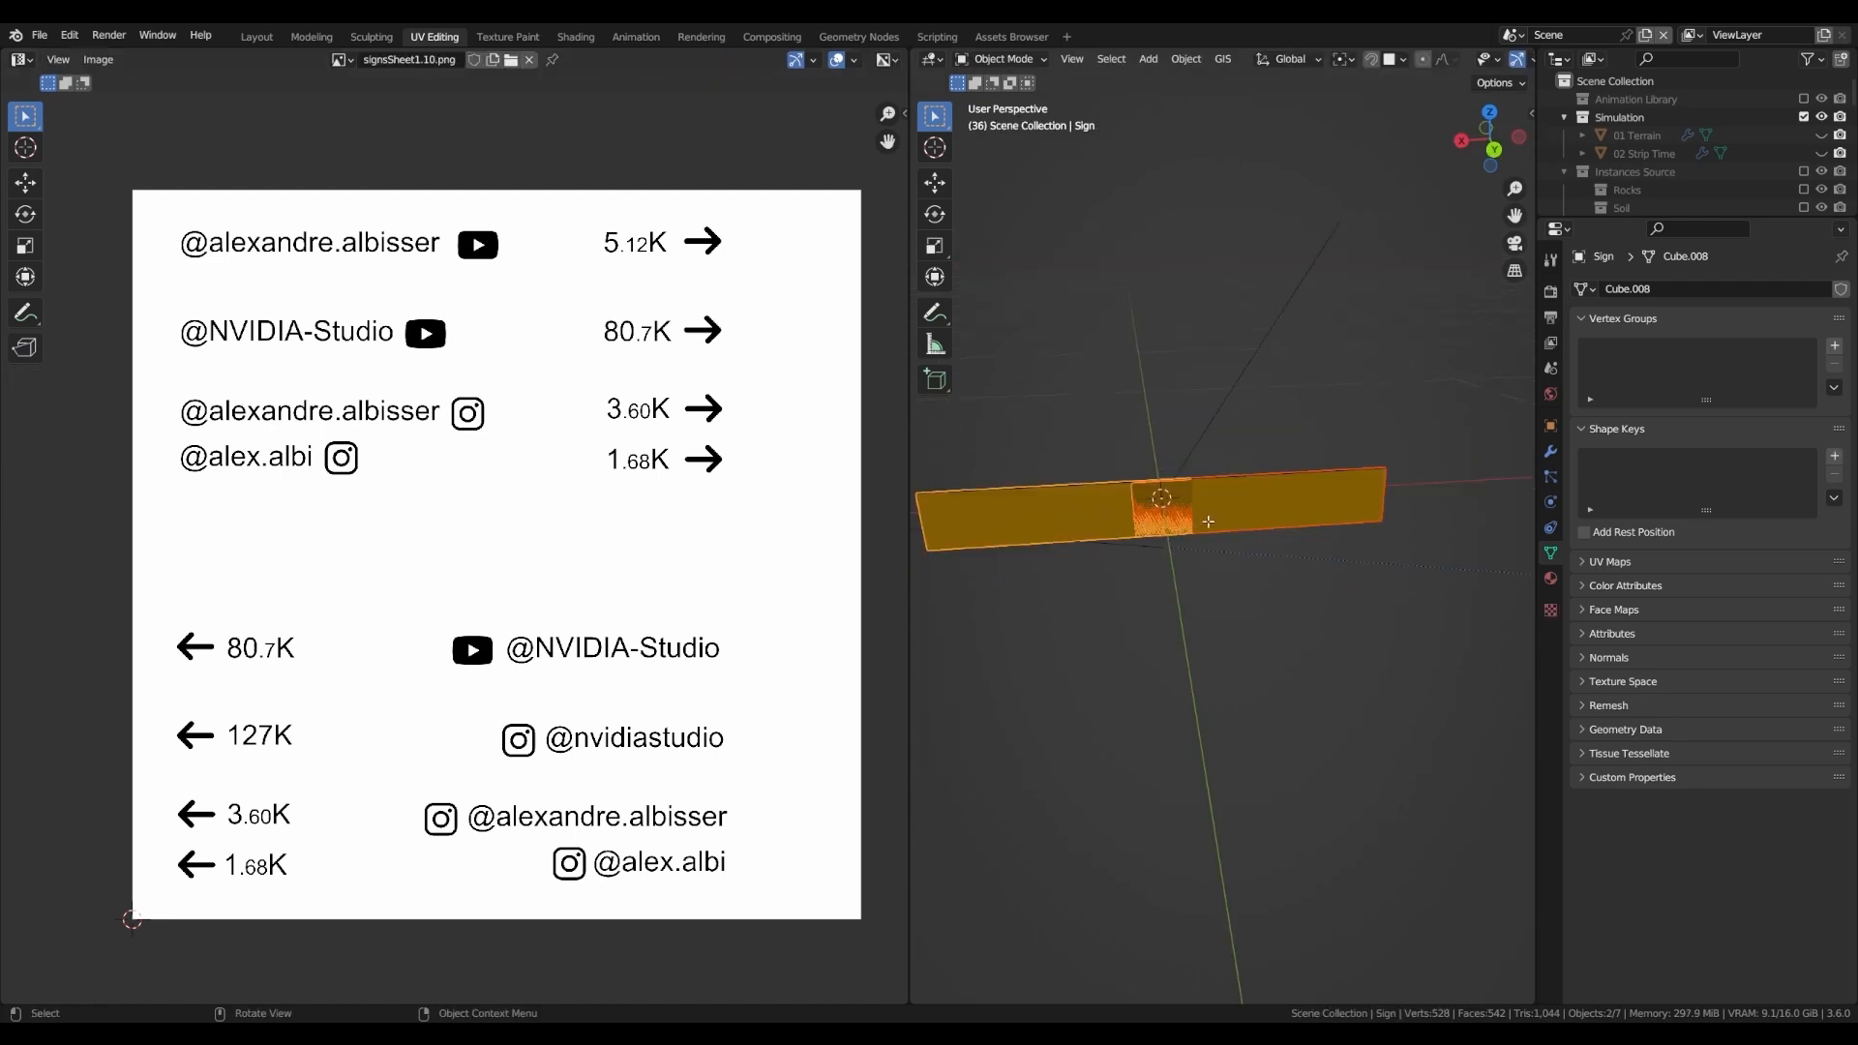
left_click(1210, 520)
left_click(1080, 522)
left_click(1172, 520)
left_click(1044, 516)
left_click(1262, 506)
left_click(1059, 524)
left_click(1273, 505)
left_click(1073, 501)
left_click(1260, 499)
left_click(1081, 507)
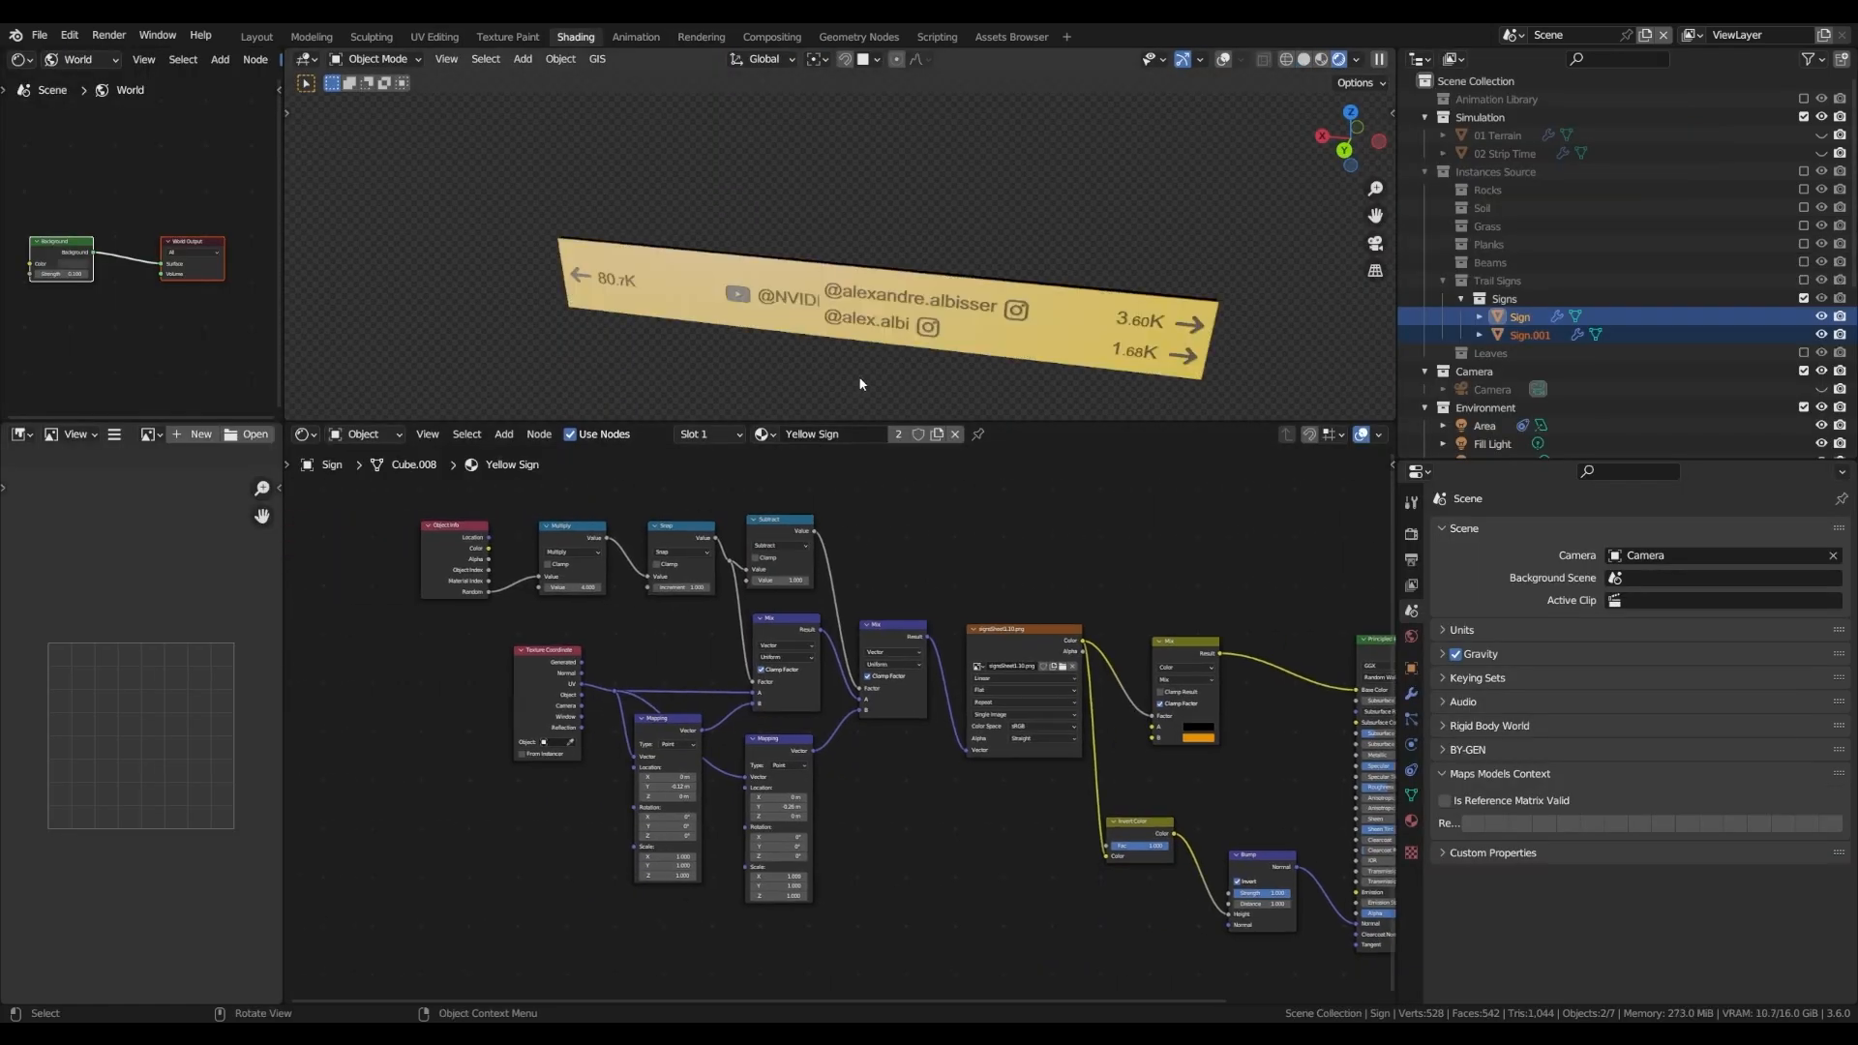
- Preview the sign sheet image's color output directly on the Sign.001 board
left_click(963, 342)
scroll(962, 342, "down", 2)
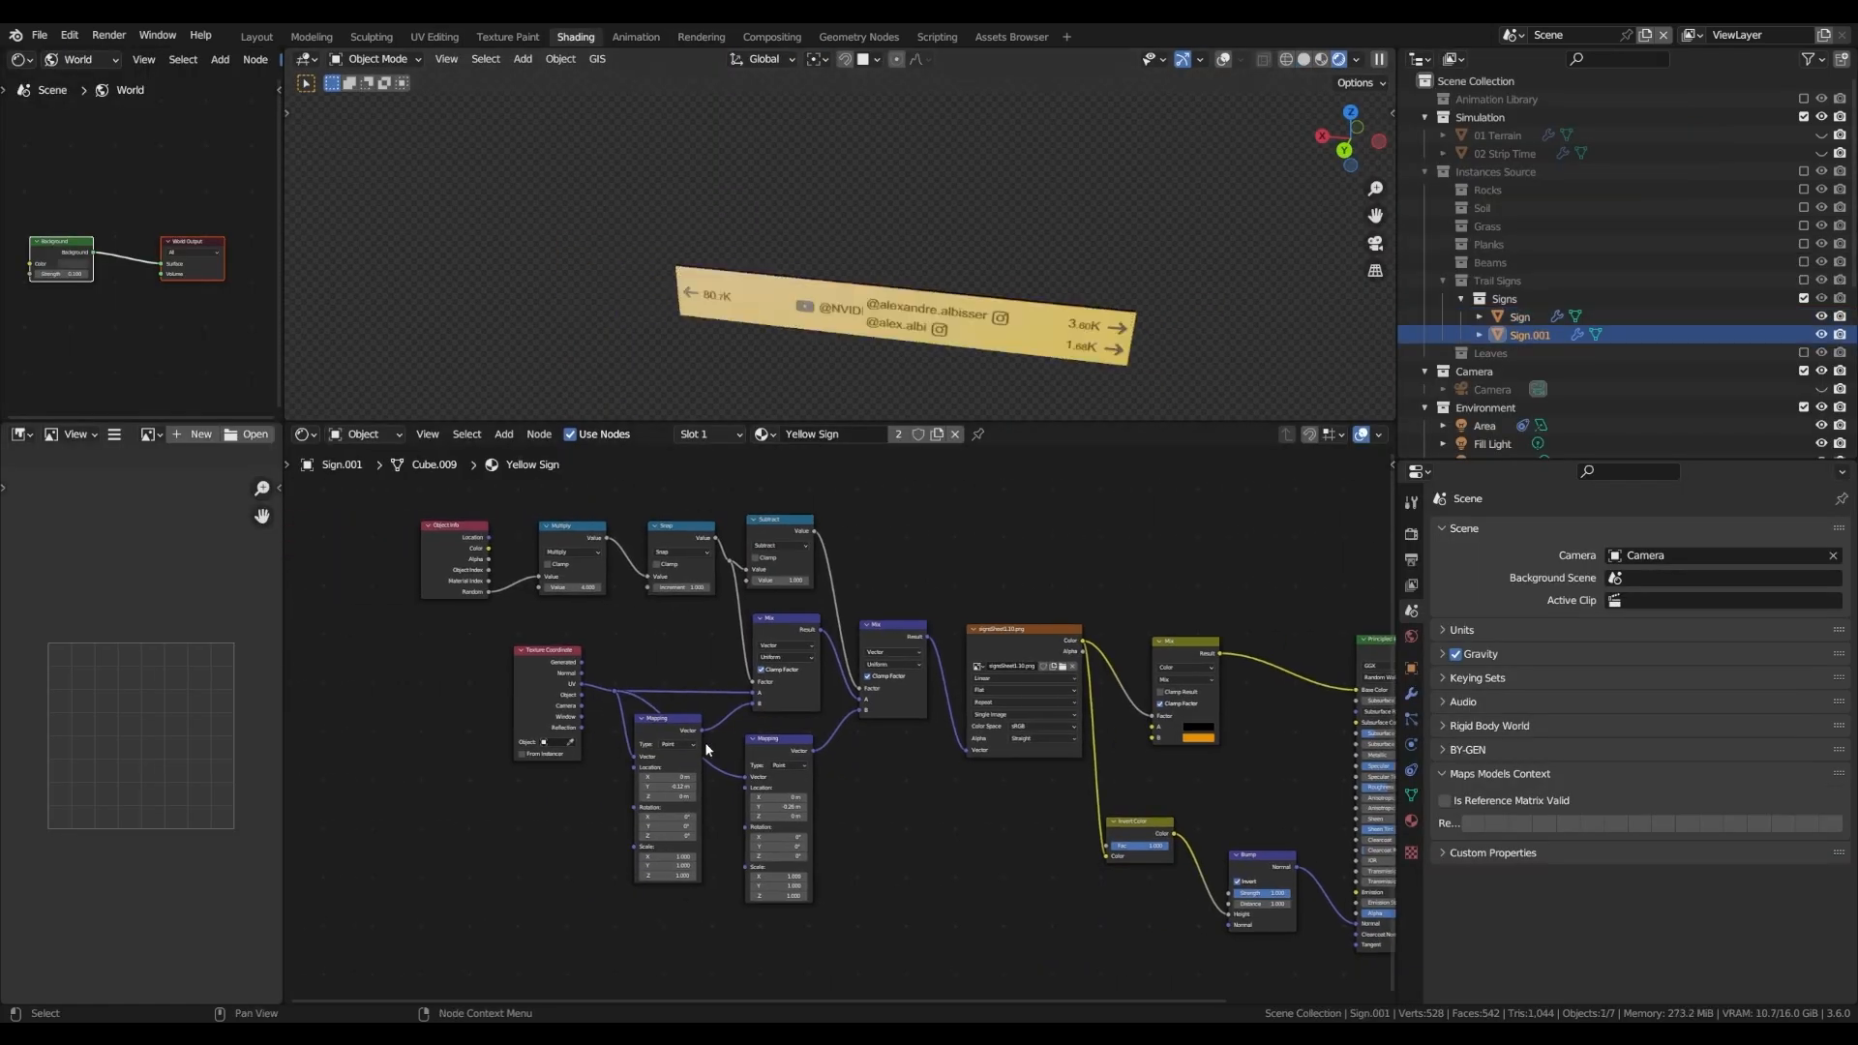
scroll(704, 741, "up", 3)
left_click(669, 731, "ctrl+shift")
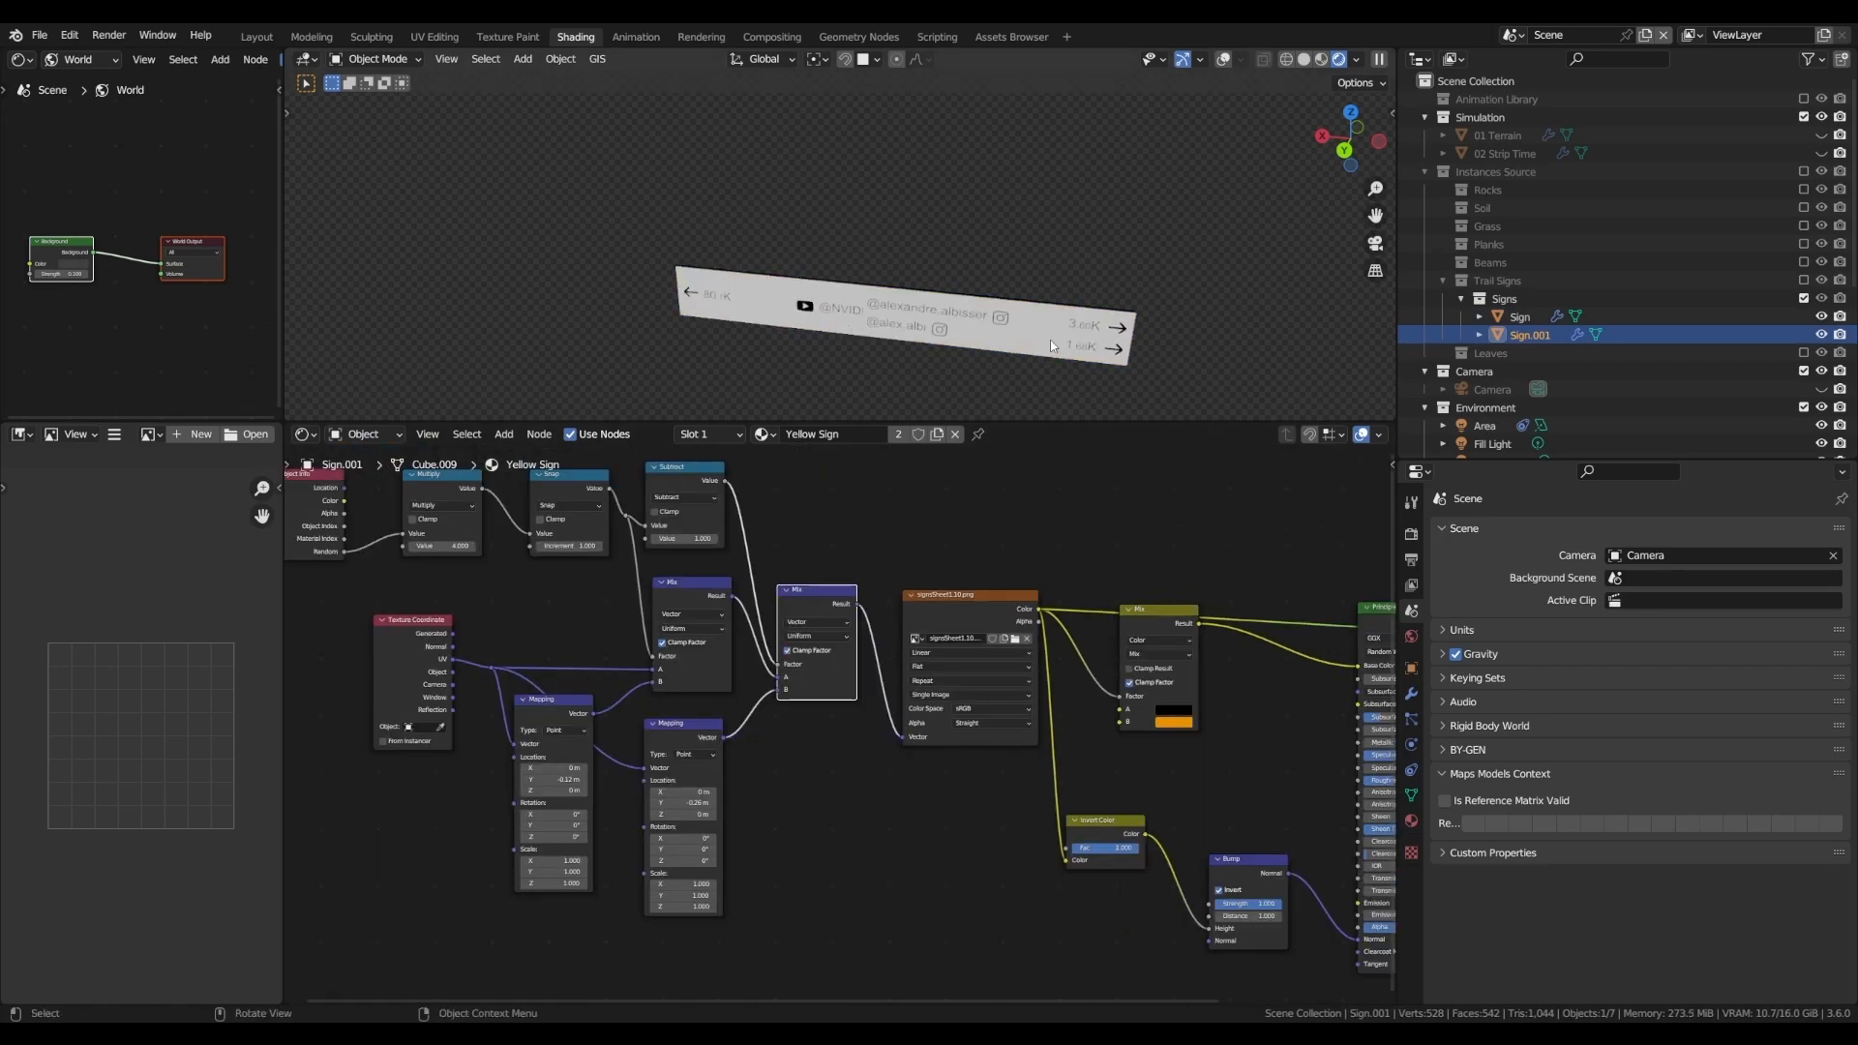
- Duplicate the sign board repeatedly and spread the copies around it to test the random sign text per object
scroll(1003, 351, "down", 1)
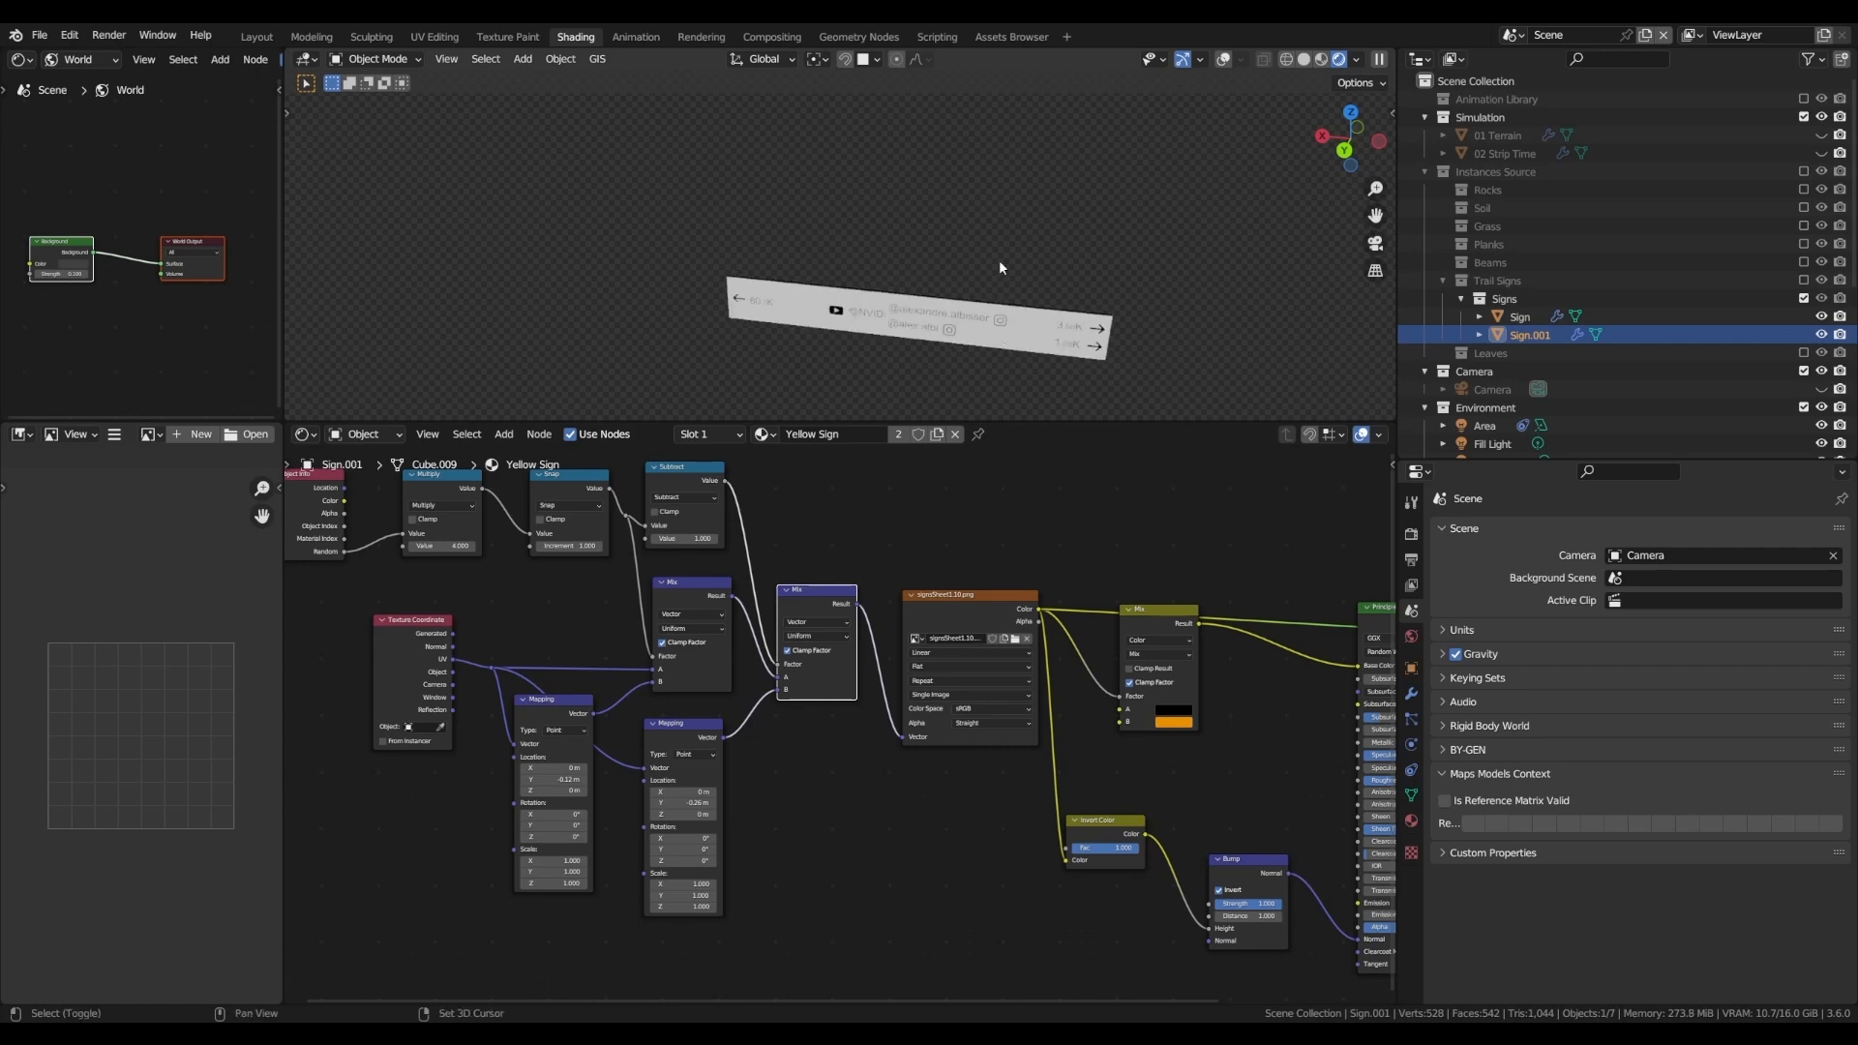
key("shift+d")
key("Escape")
key("shift+d")
left_click(1191, 327)
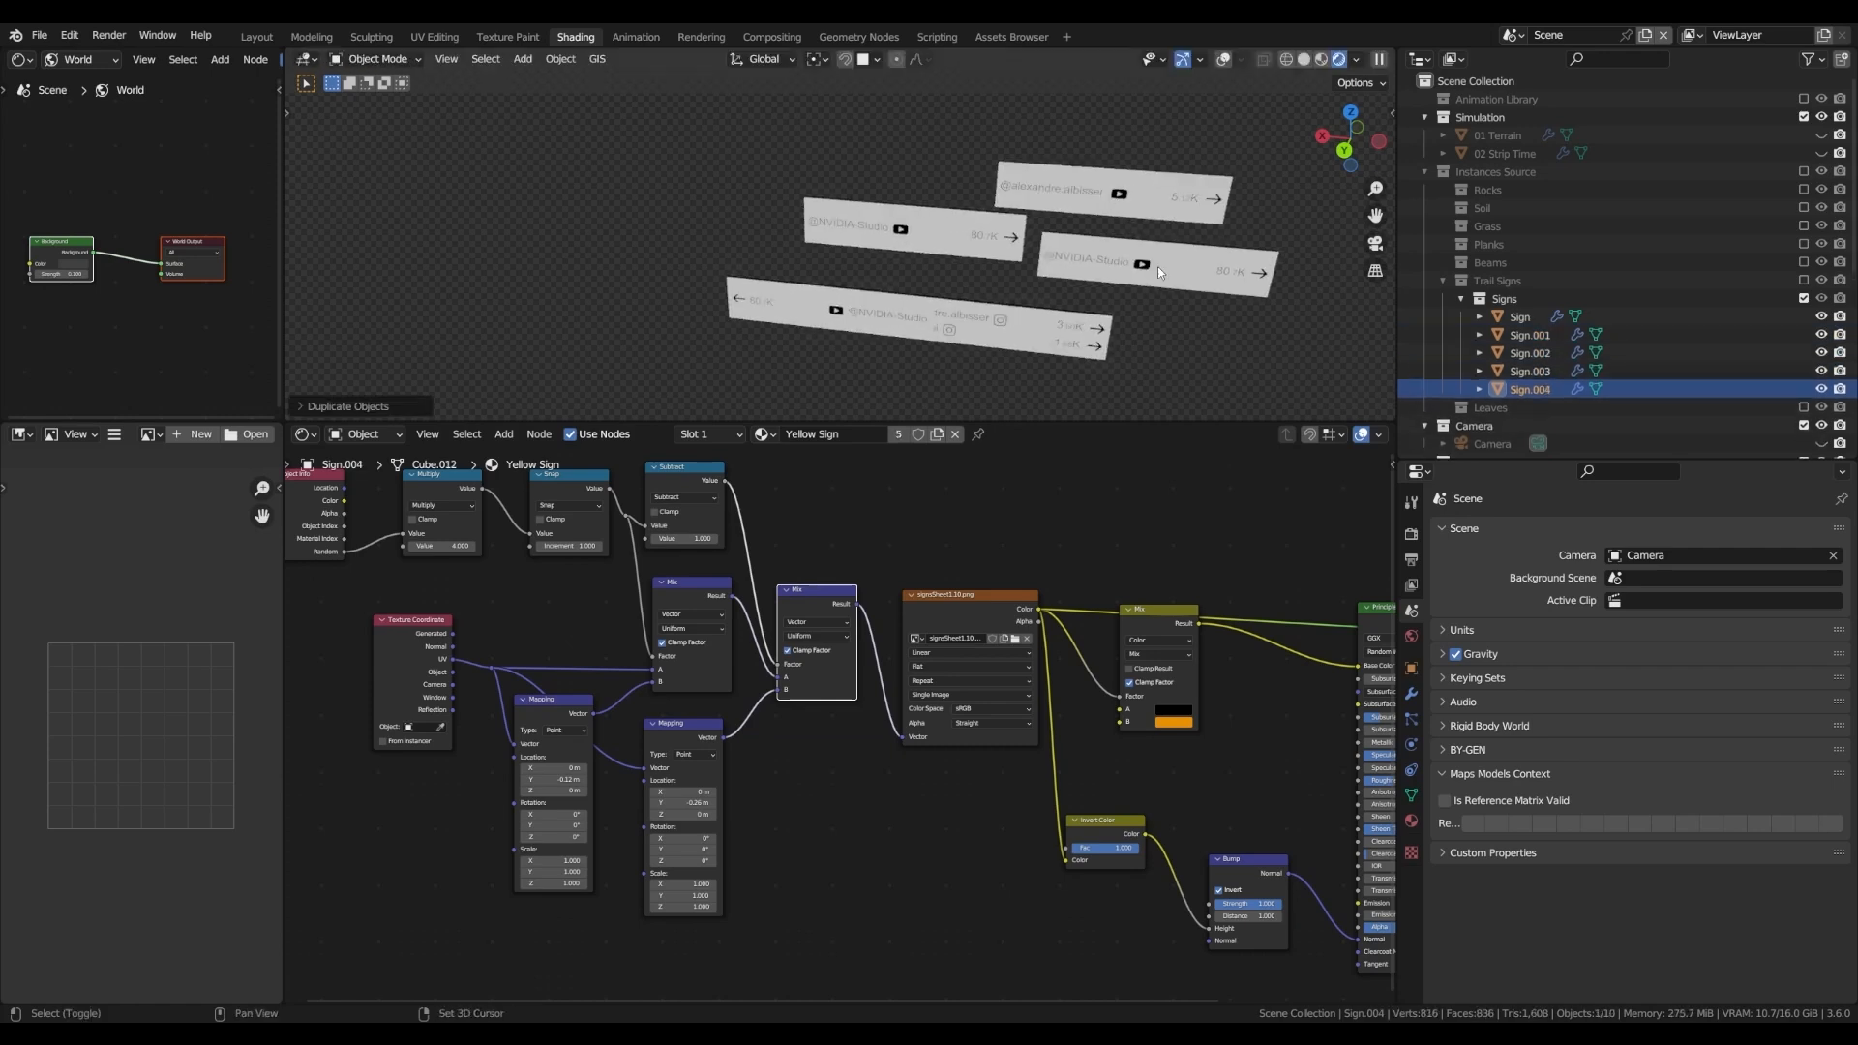
key("shift+d")
left_click(1017, 187)
key("shift+d")
left_click(739, 243)
key("shift+d")
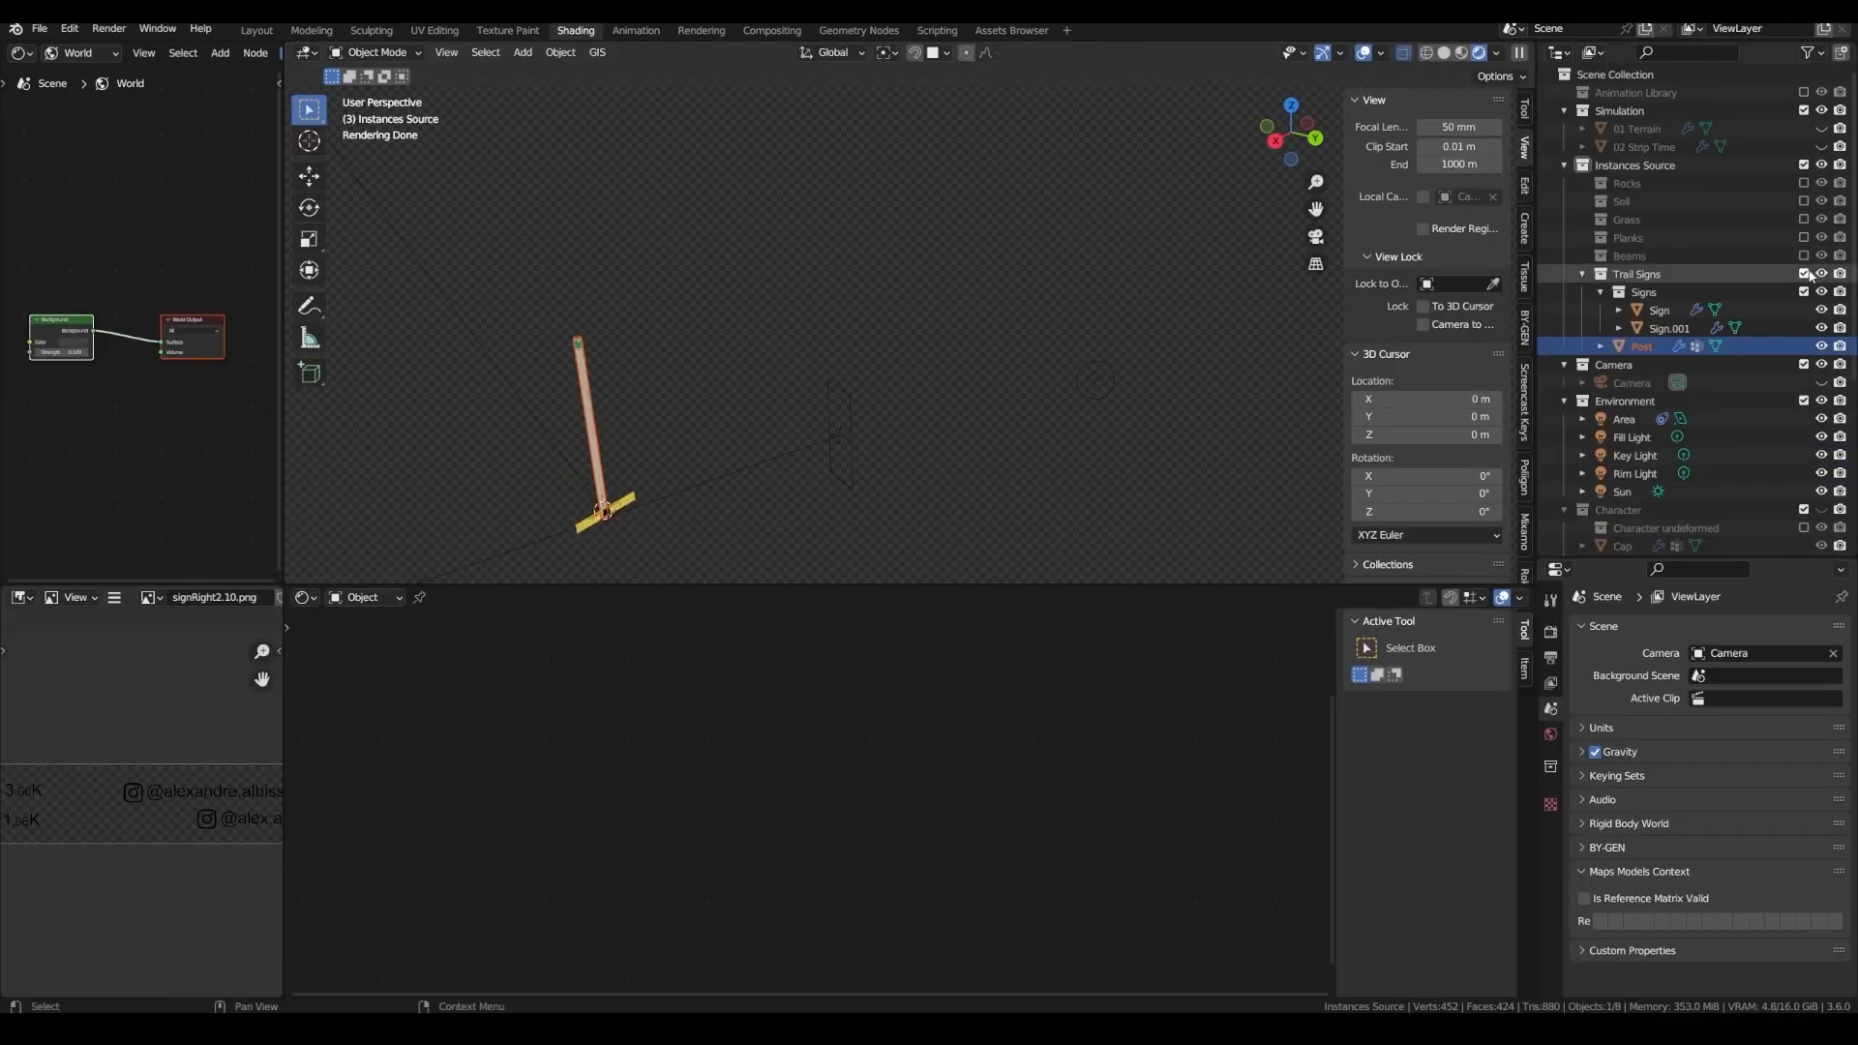
- Exclude the Trail Signs collection from the view layer
left_click(1804, 274)
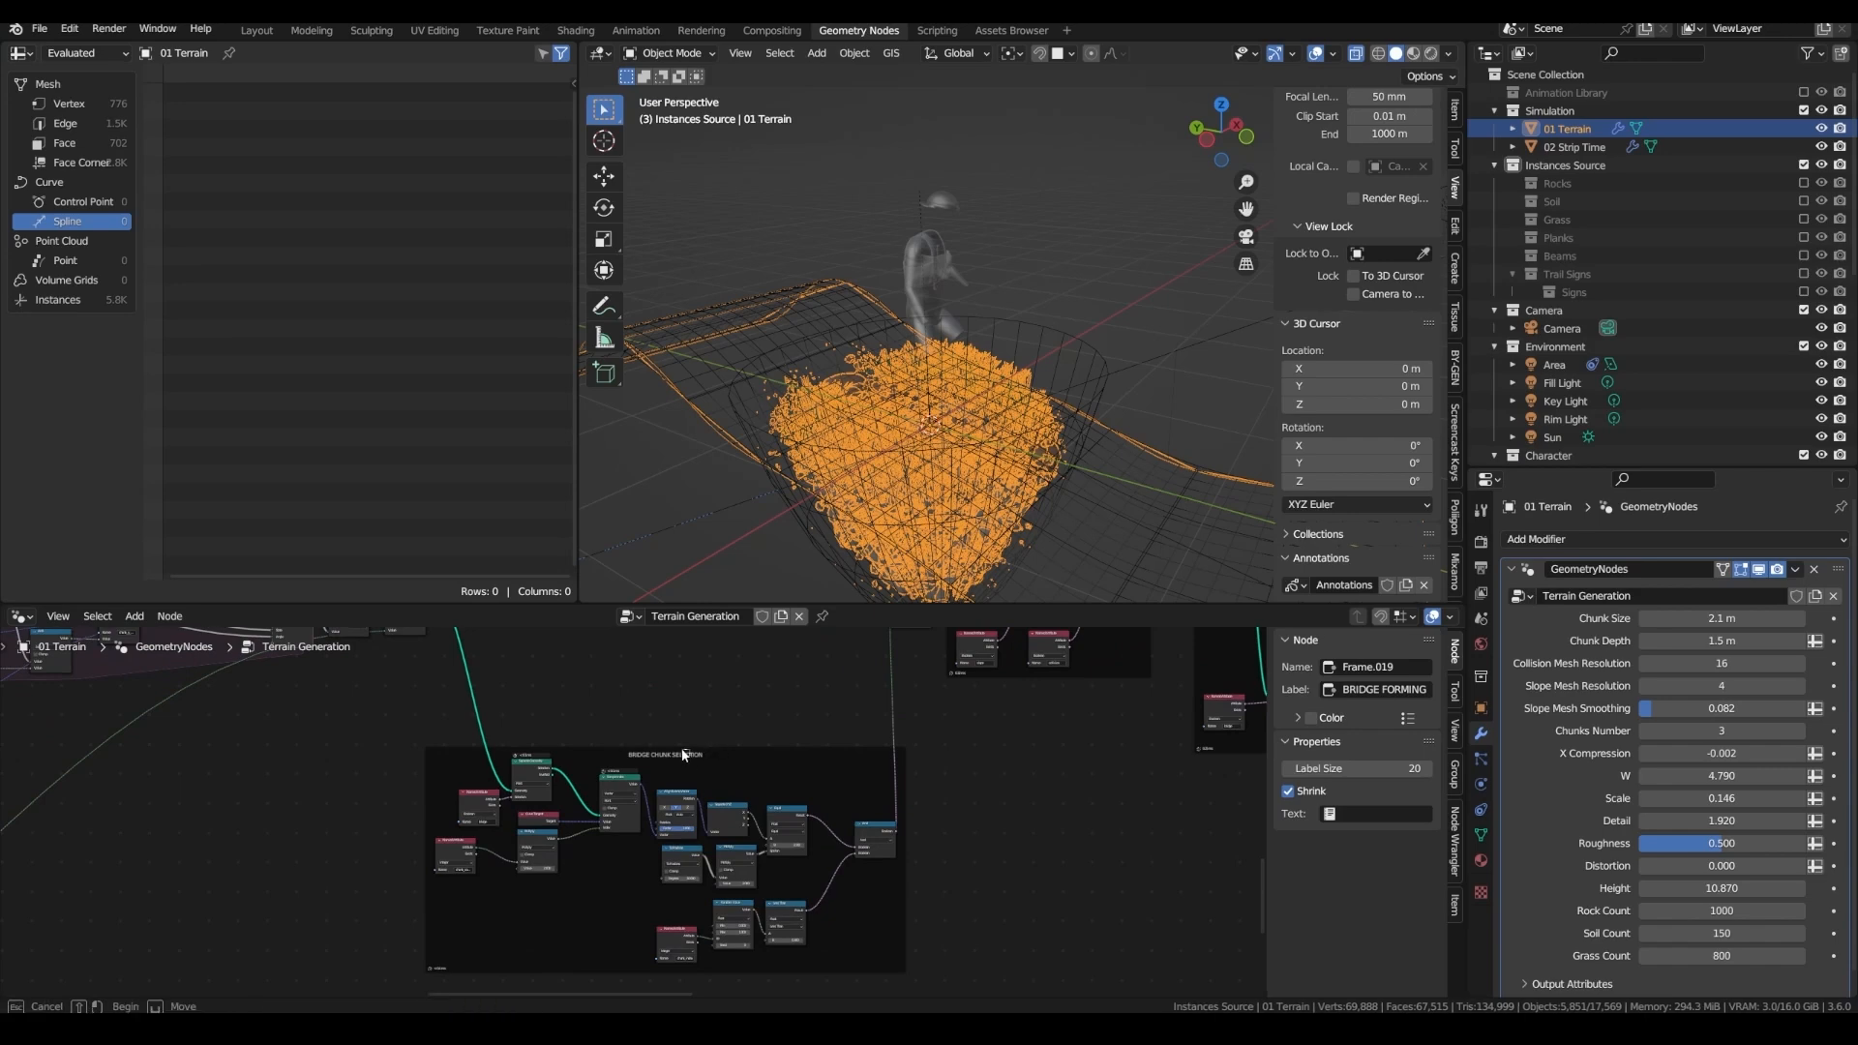
- Duplicate the chunk index Named Attribute, Random Value and Less Than nodes from the bridge chunk selection frame below the scattering frame
left_click(684, 754)
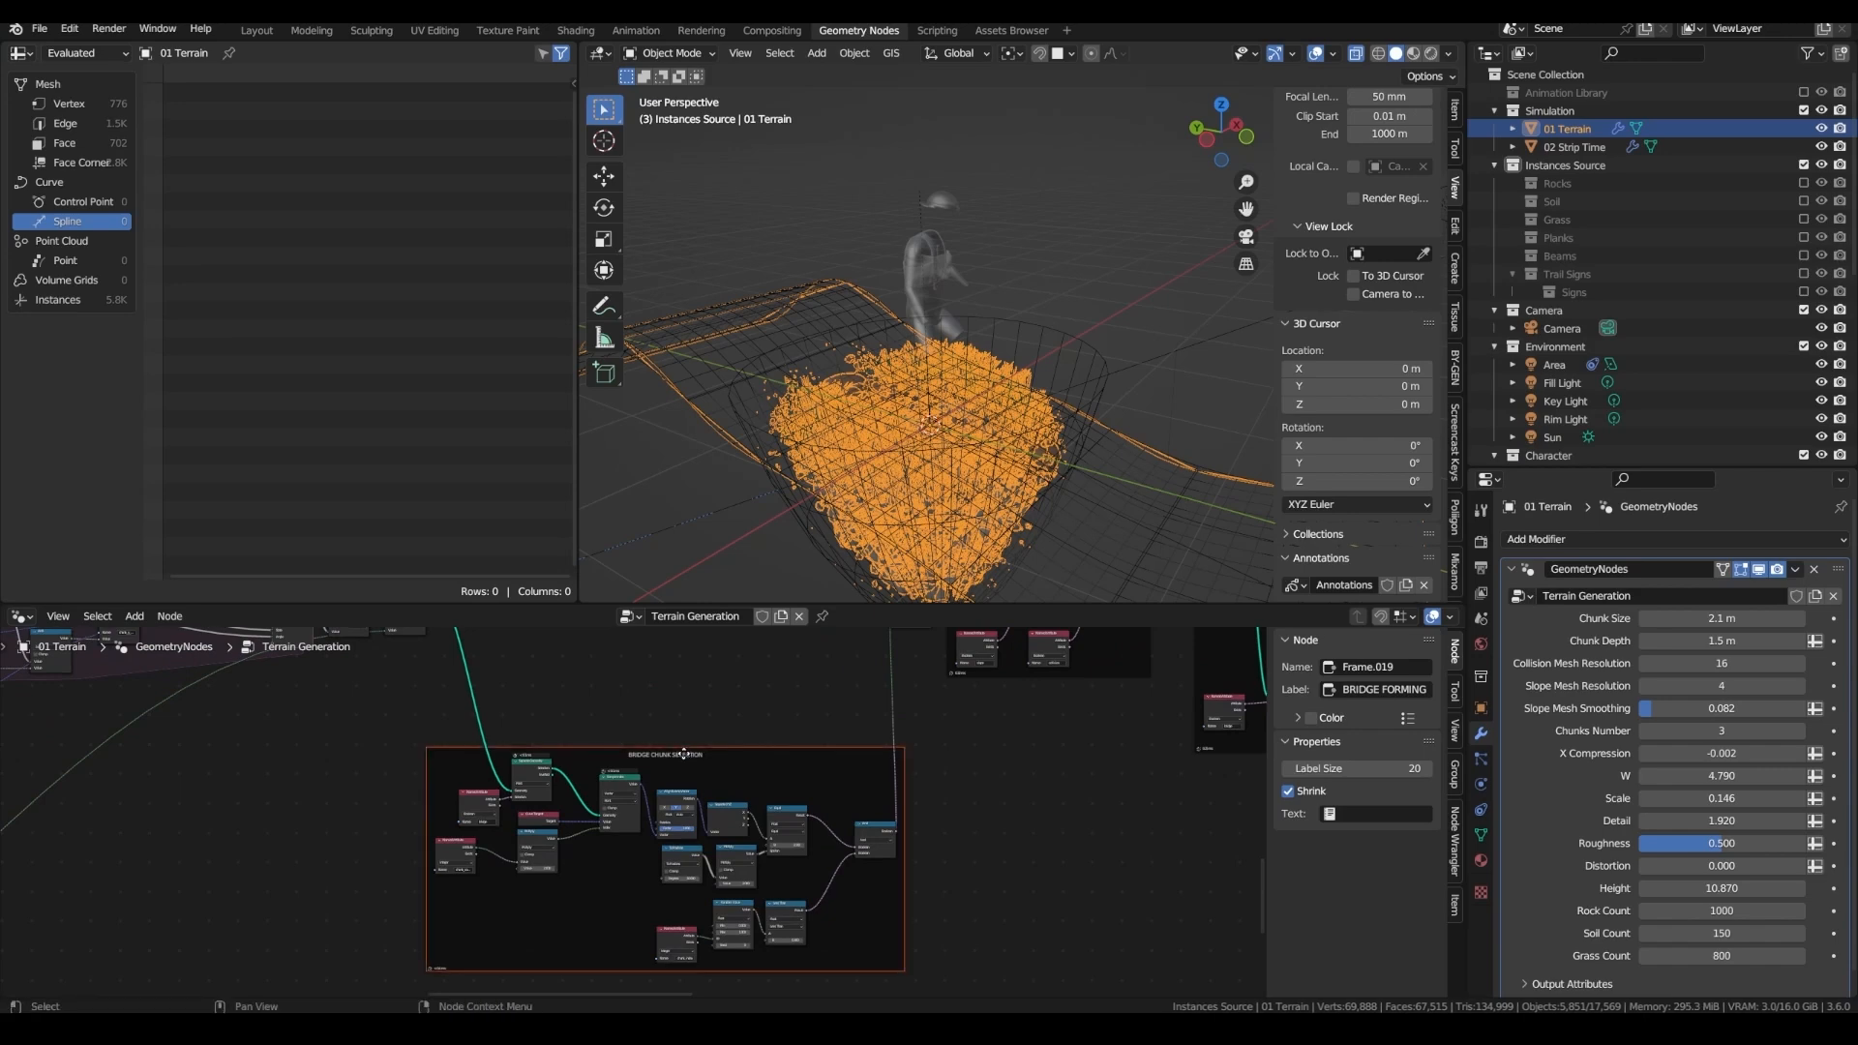
scroll(684, 754, "up", 5)
left_click(608, 832)
left_click(702, 771, "shift")
left_click(848, 777, "shift")
key("shift+d")
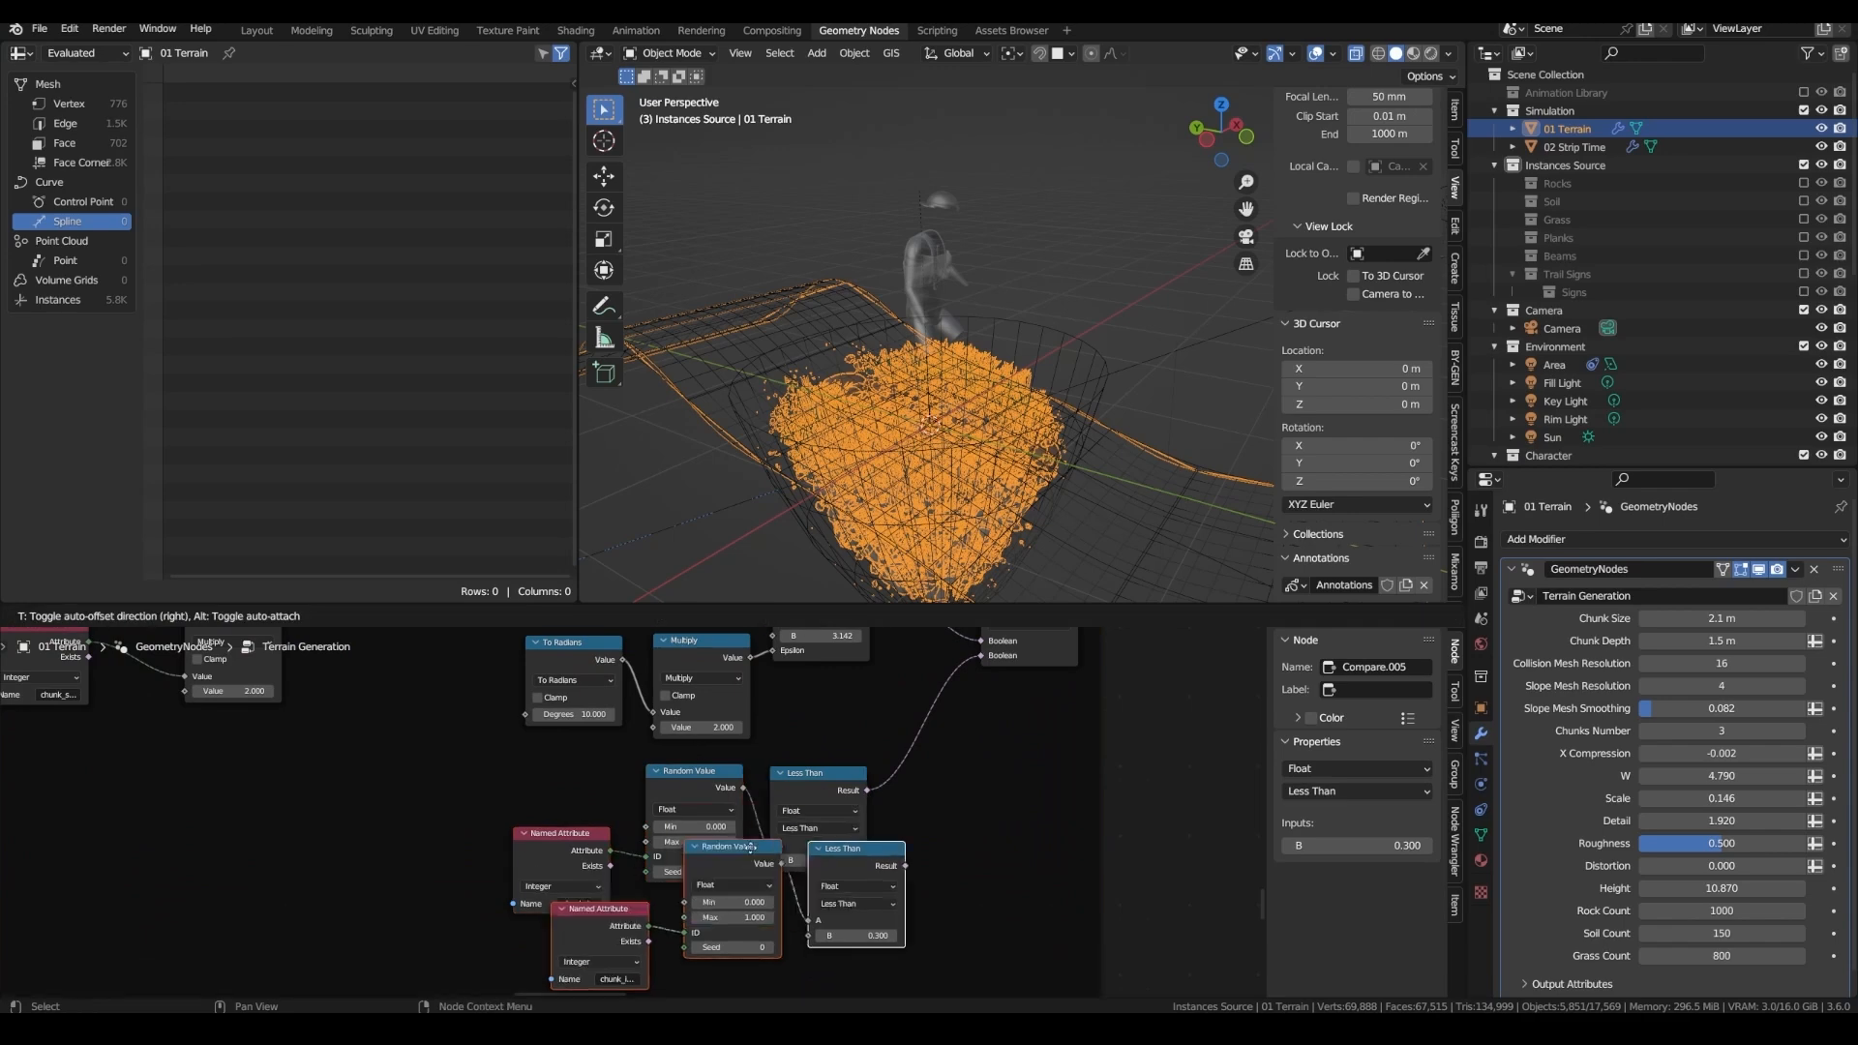
scroll(697, 764, "down", 5)
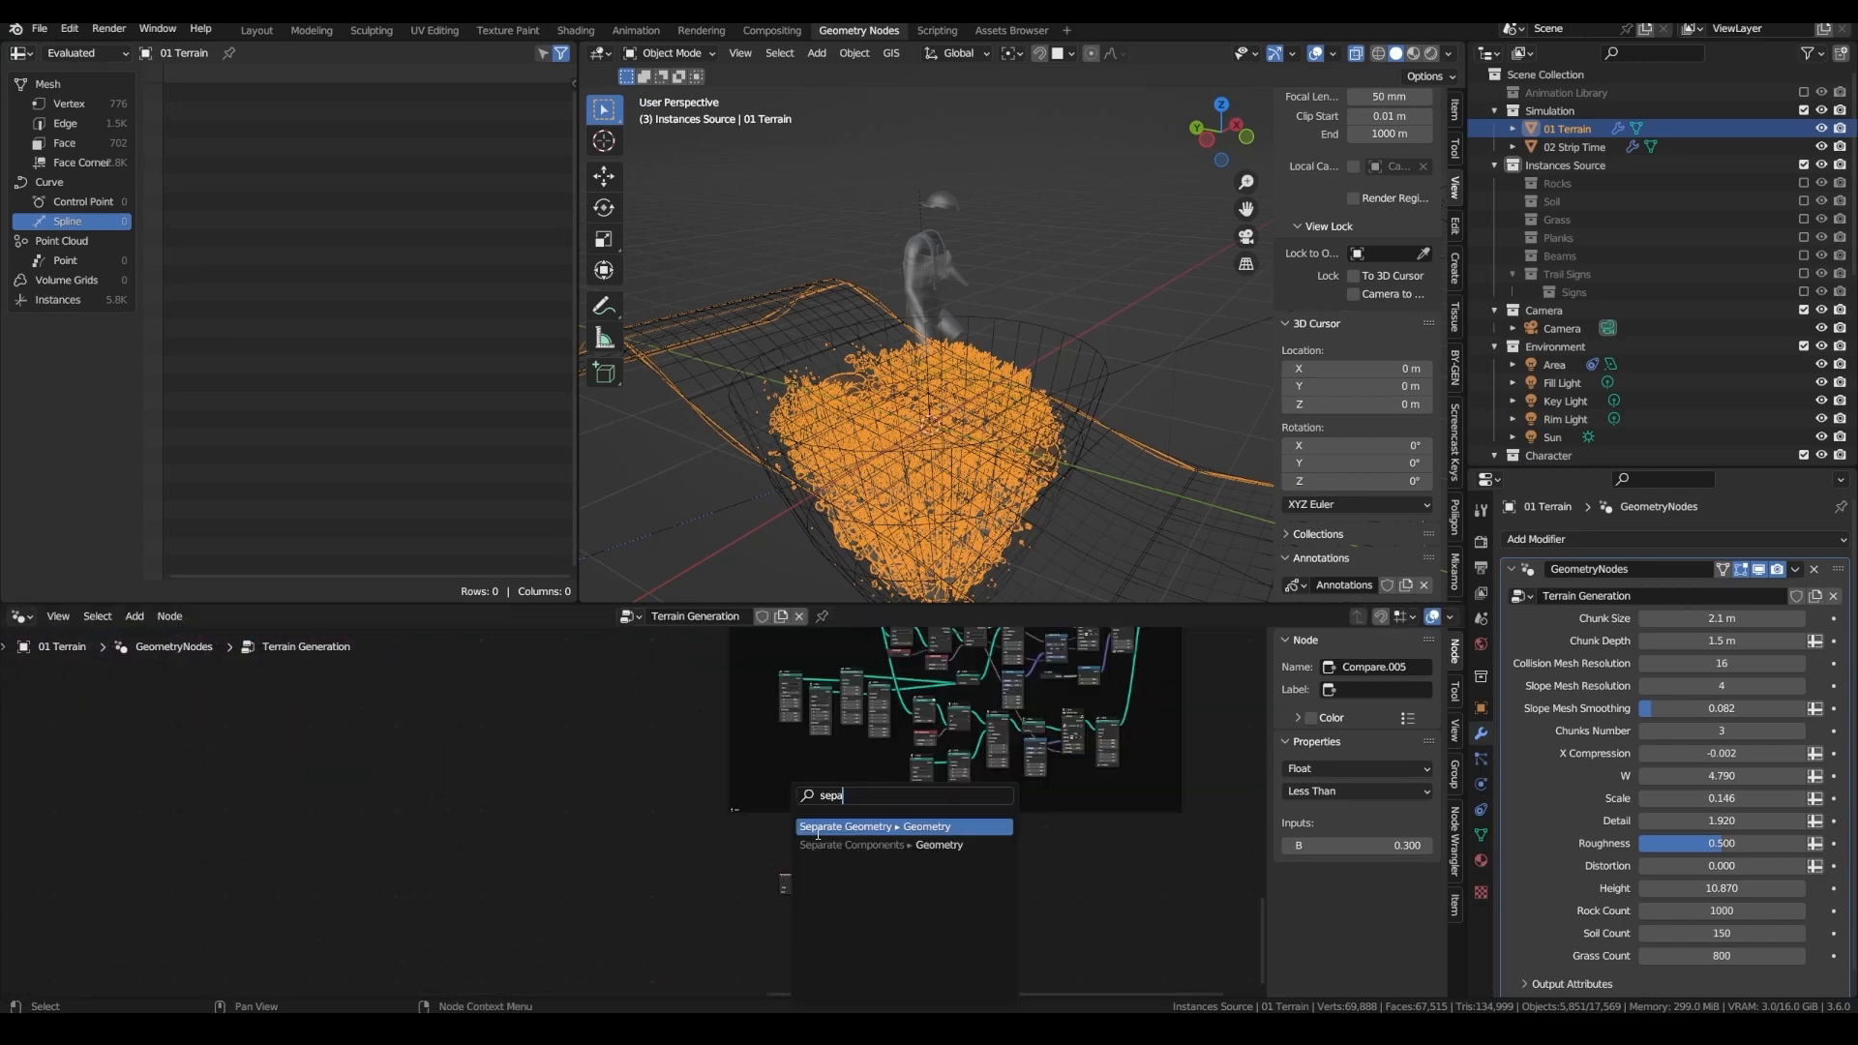
- Add a Separate Geometry node, feed it the terrain points and drive its Selection with a Boolean Named Attribute named soil
key("Return")
scroll(804, 858, "up", 5)
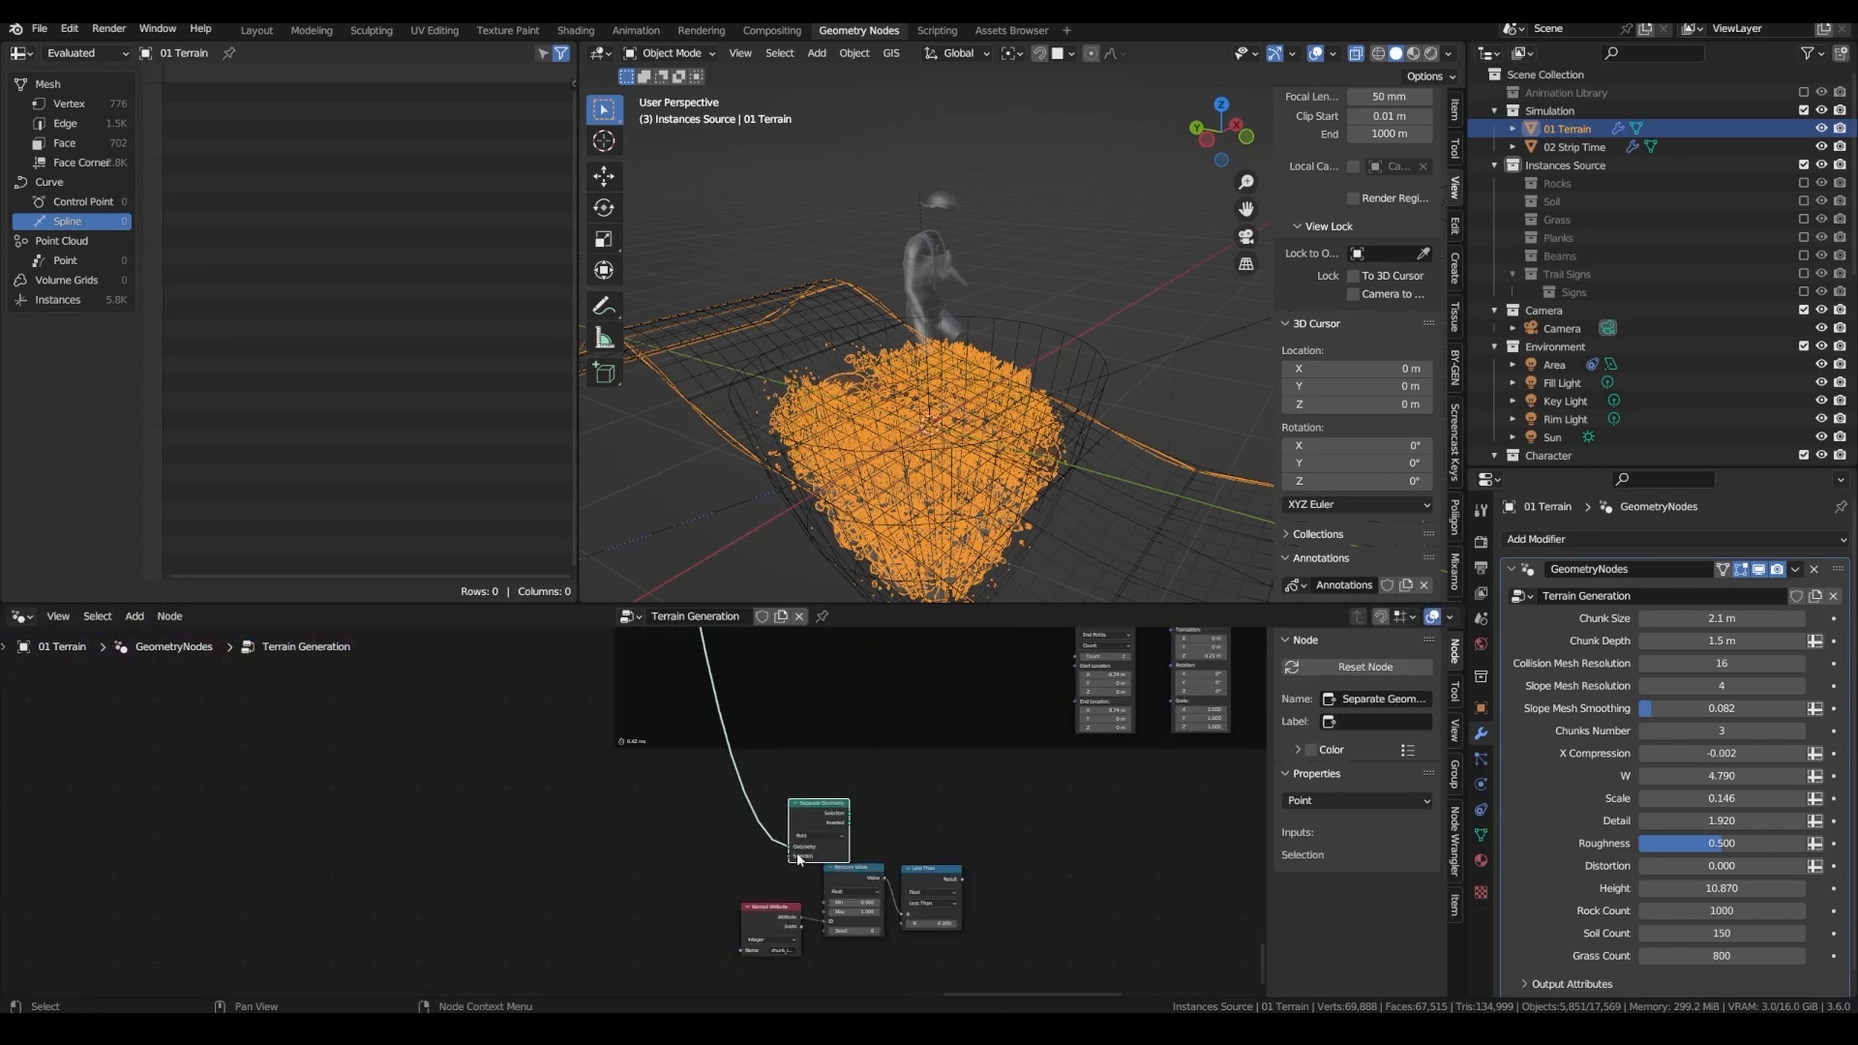
left_click_drag(787, 857, 726, 851)
type("s")
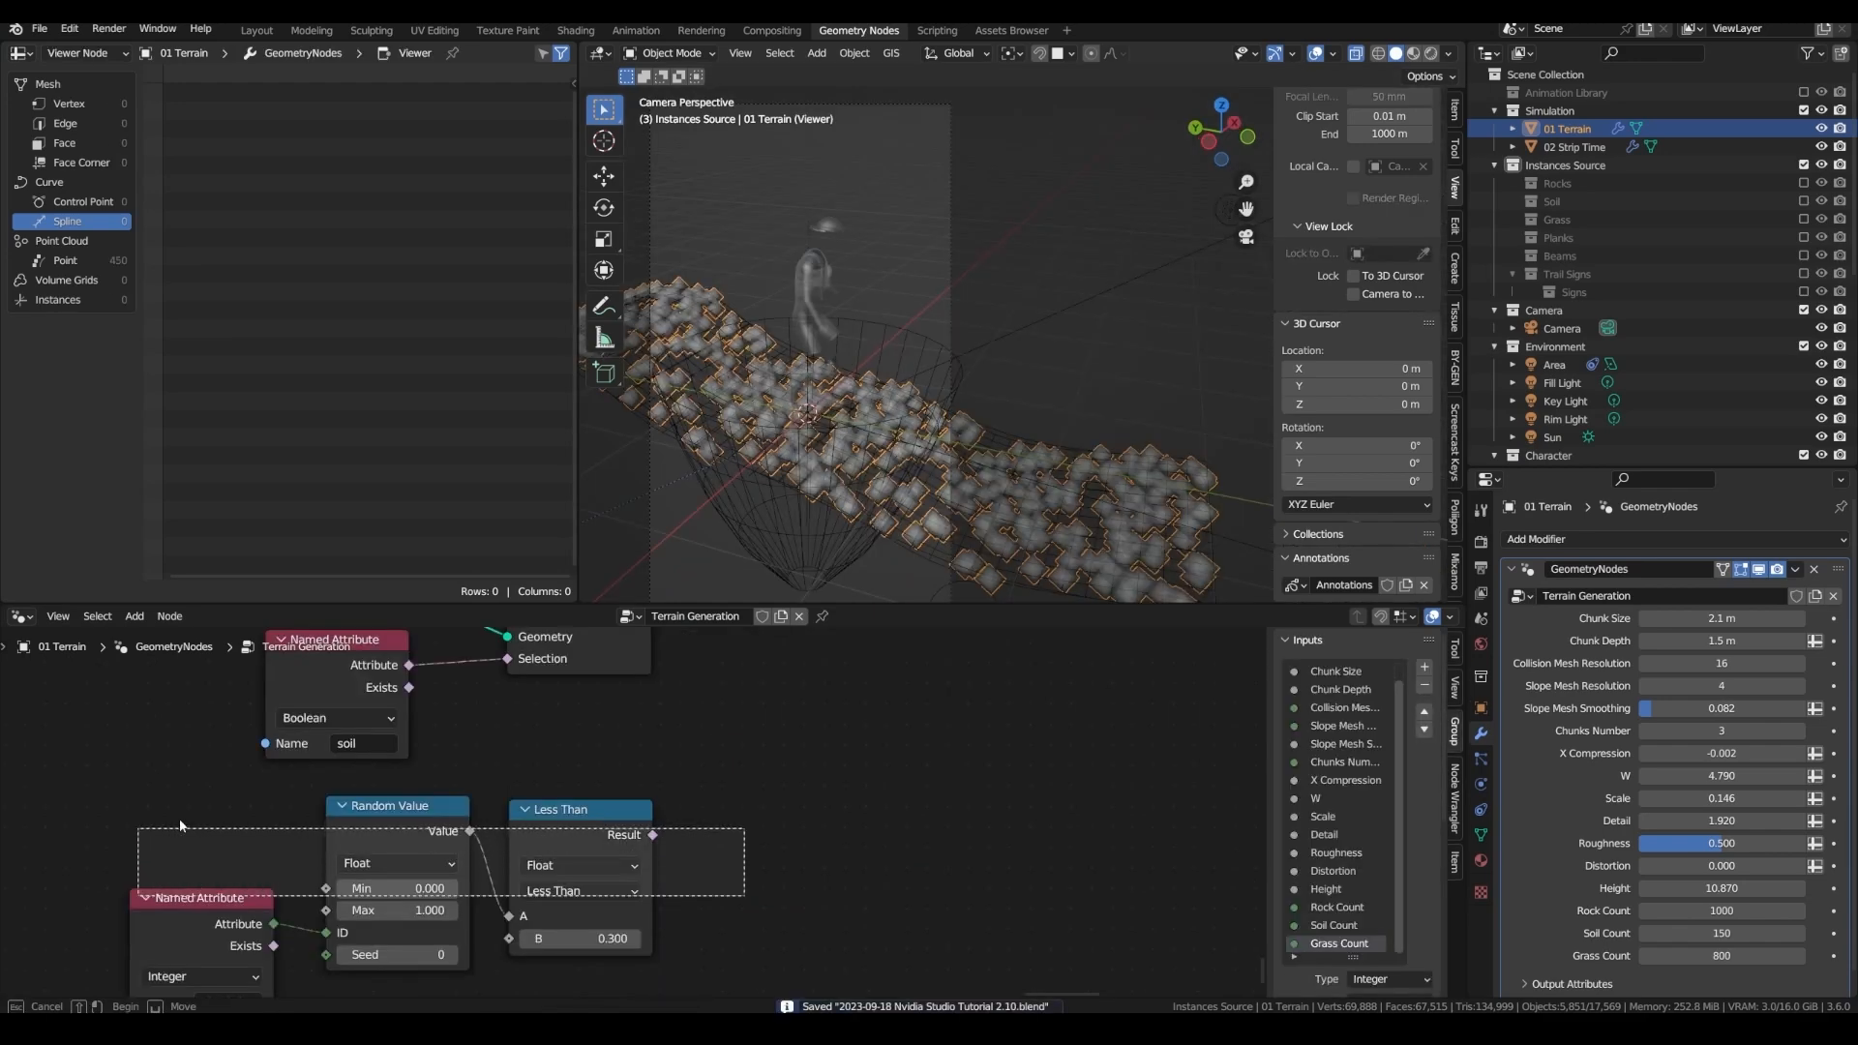
- Check the soil points around the character and through the camera, and add a Position node near the soil attribute
middle_click_drag(463, 742, 557, 809)
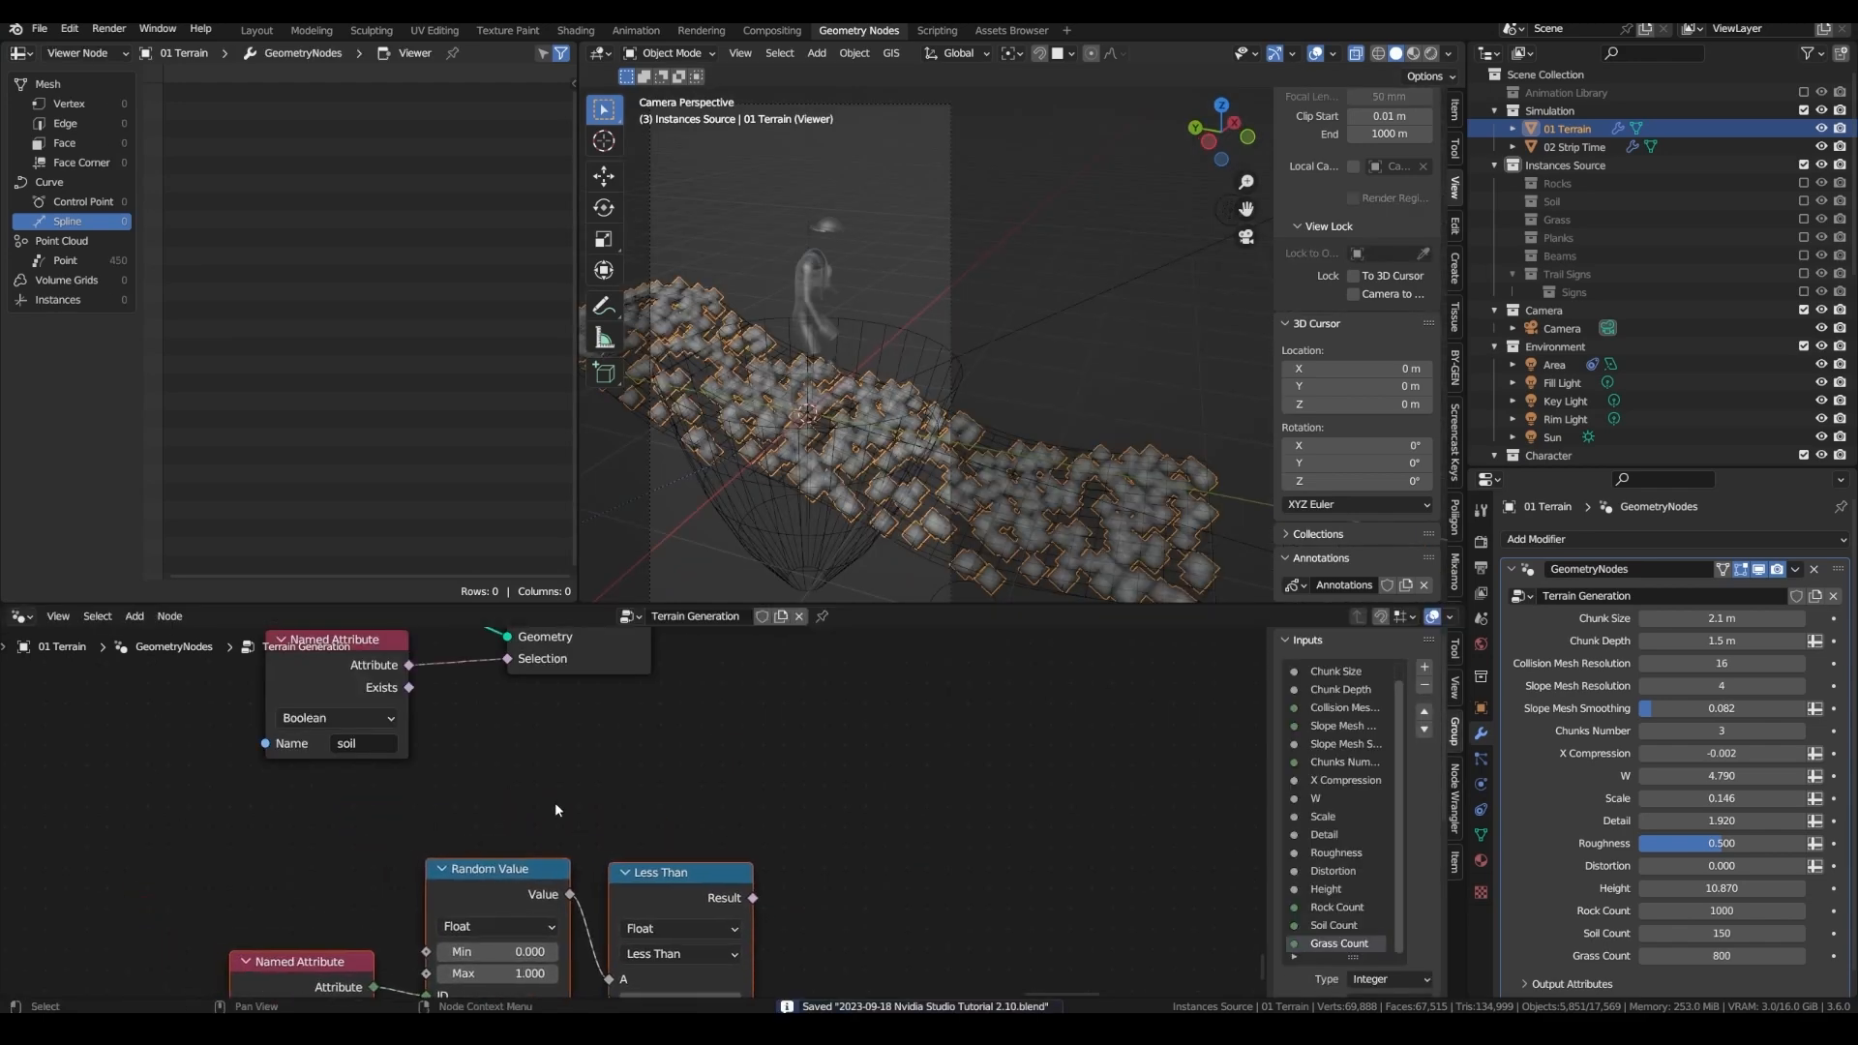
middle_click_drag(677, 716, 590, 724)
middle_click_drag(735, 455, 806, 394)
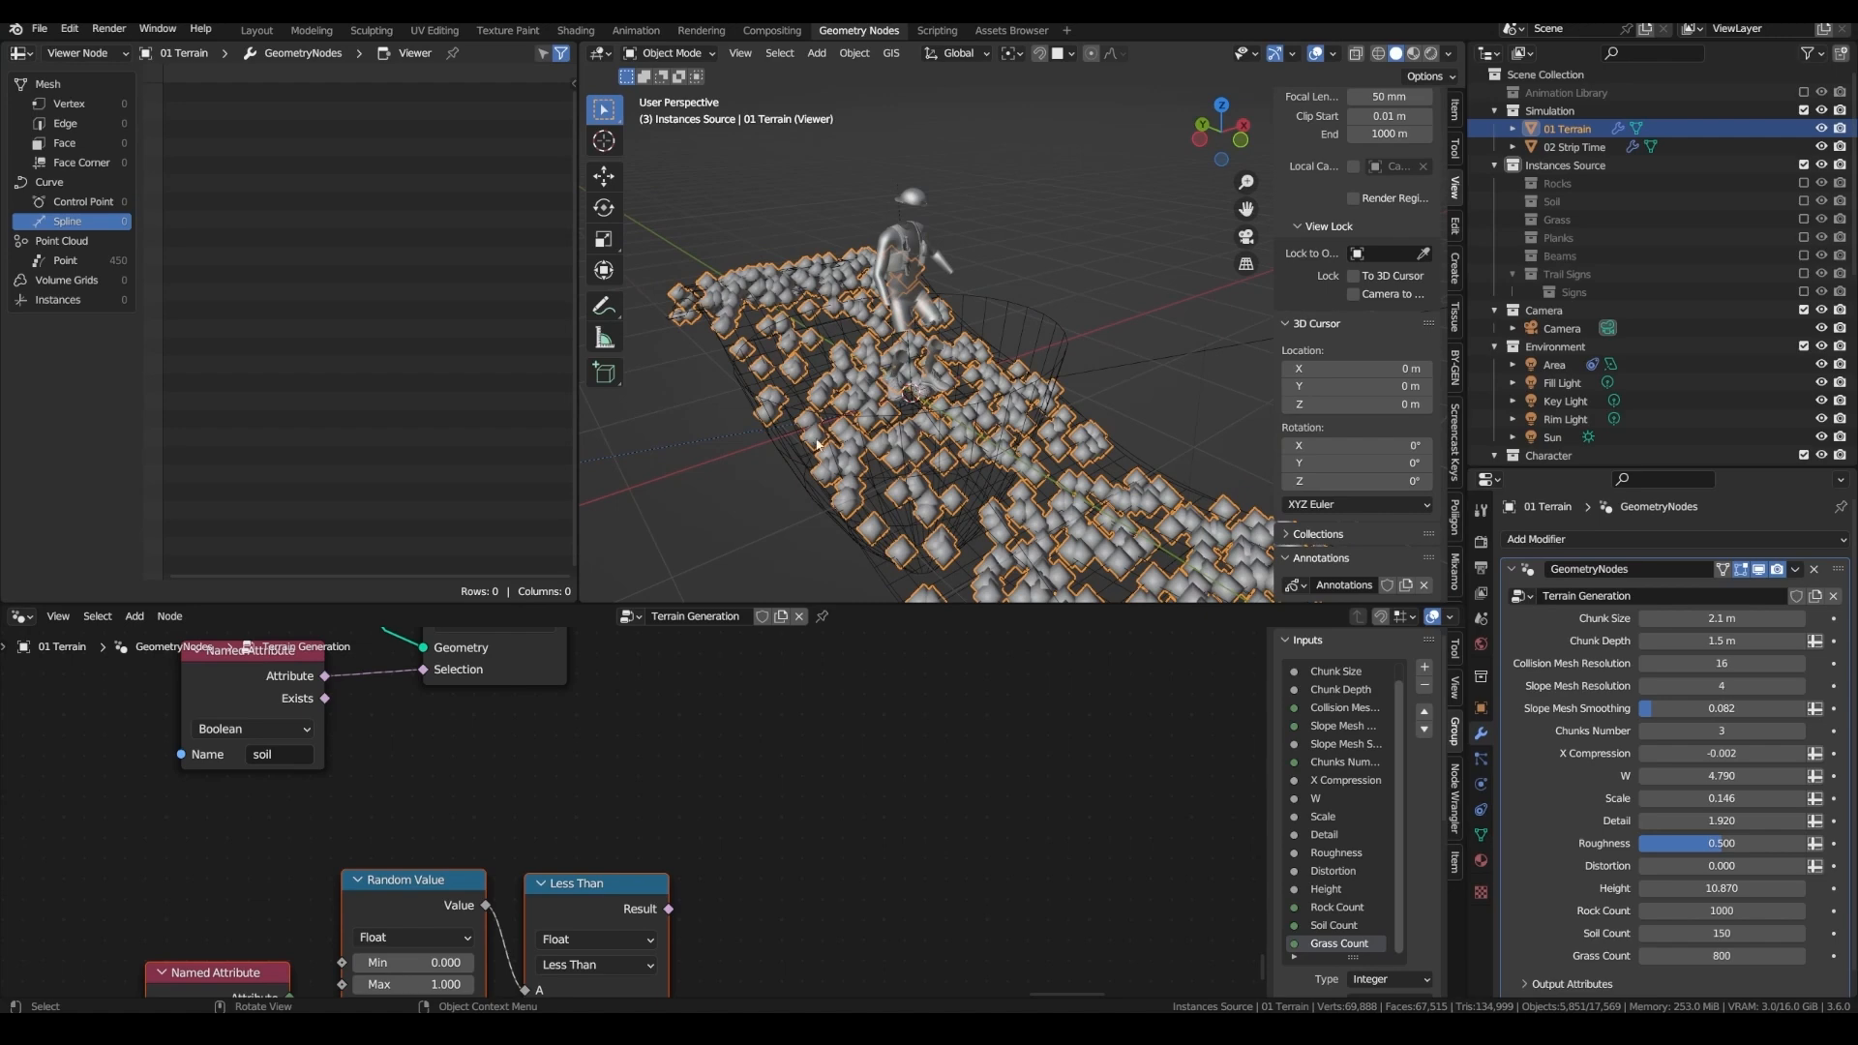
key("KP_0")
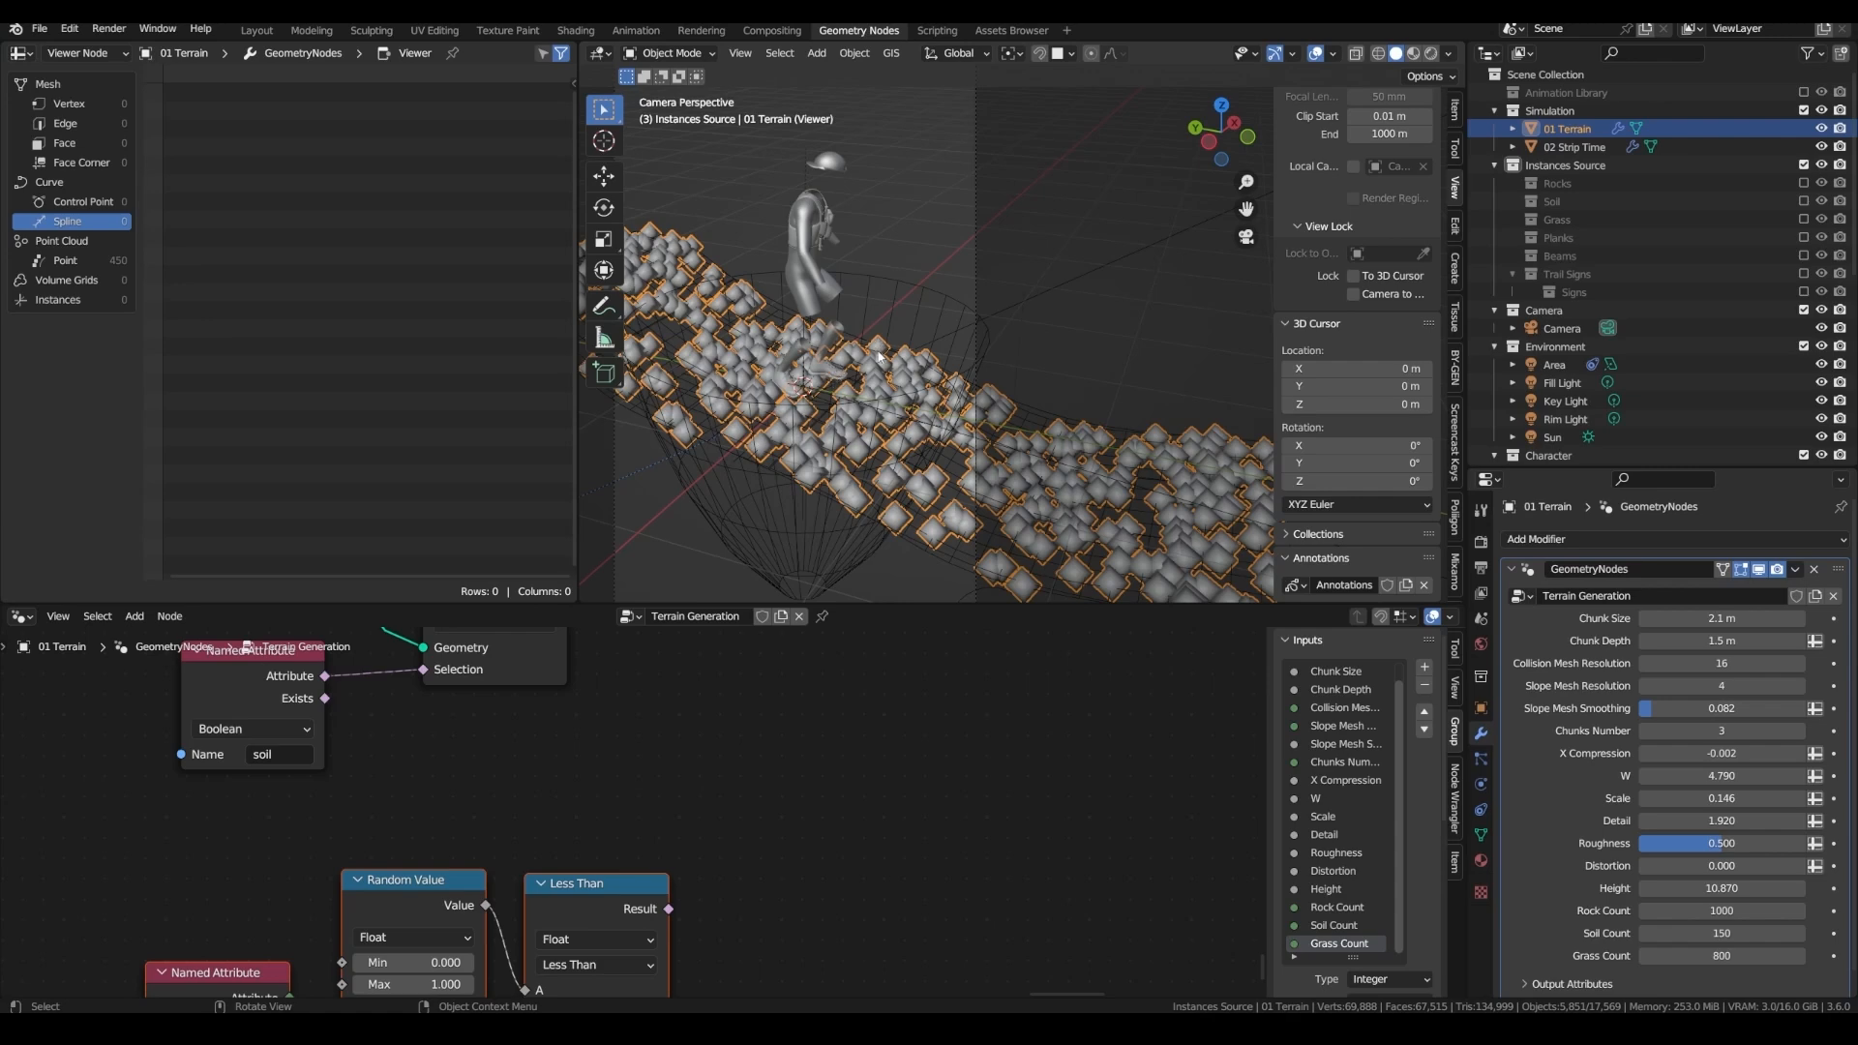
scroll(768, 470, "down", 3)
scroll(760, 450, "up", 2)
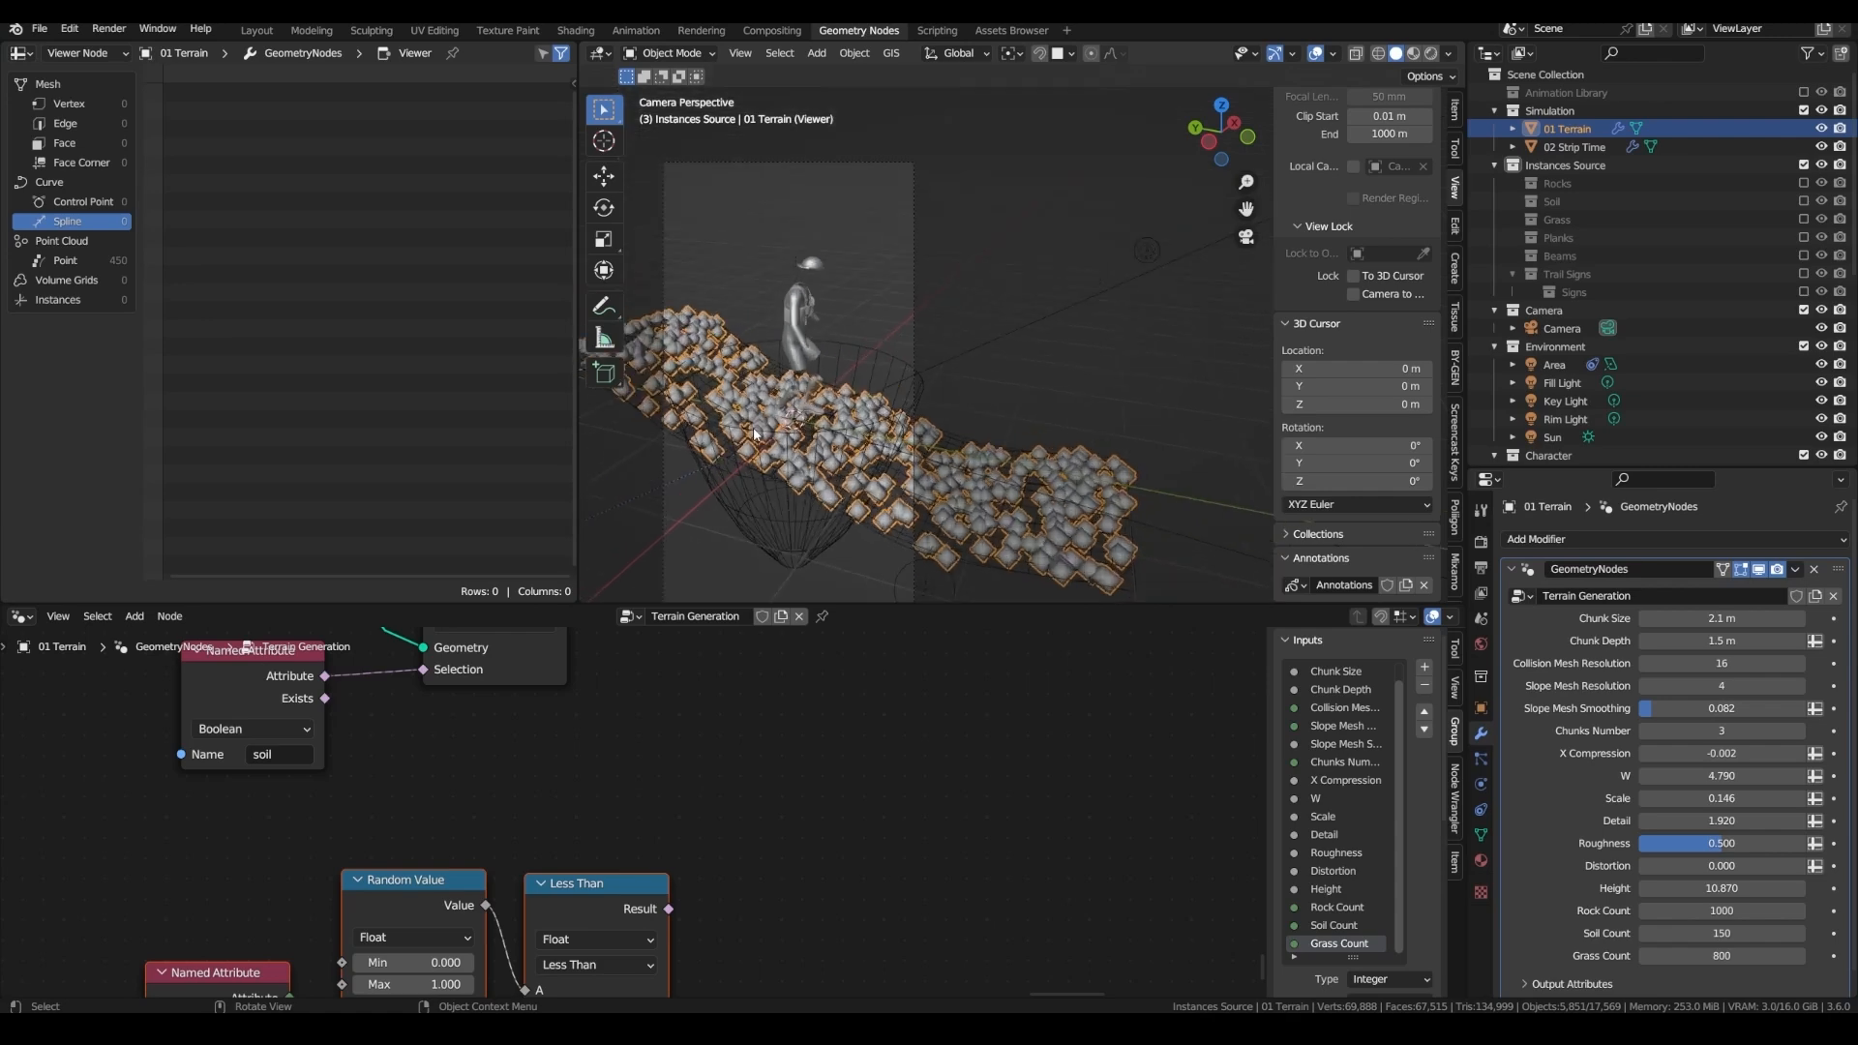
middle_click_drag(514, 650, 661, 632)
key("shift+a")
type("s")
type("po")
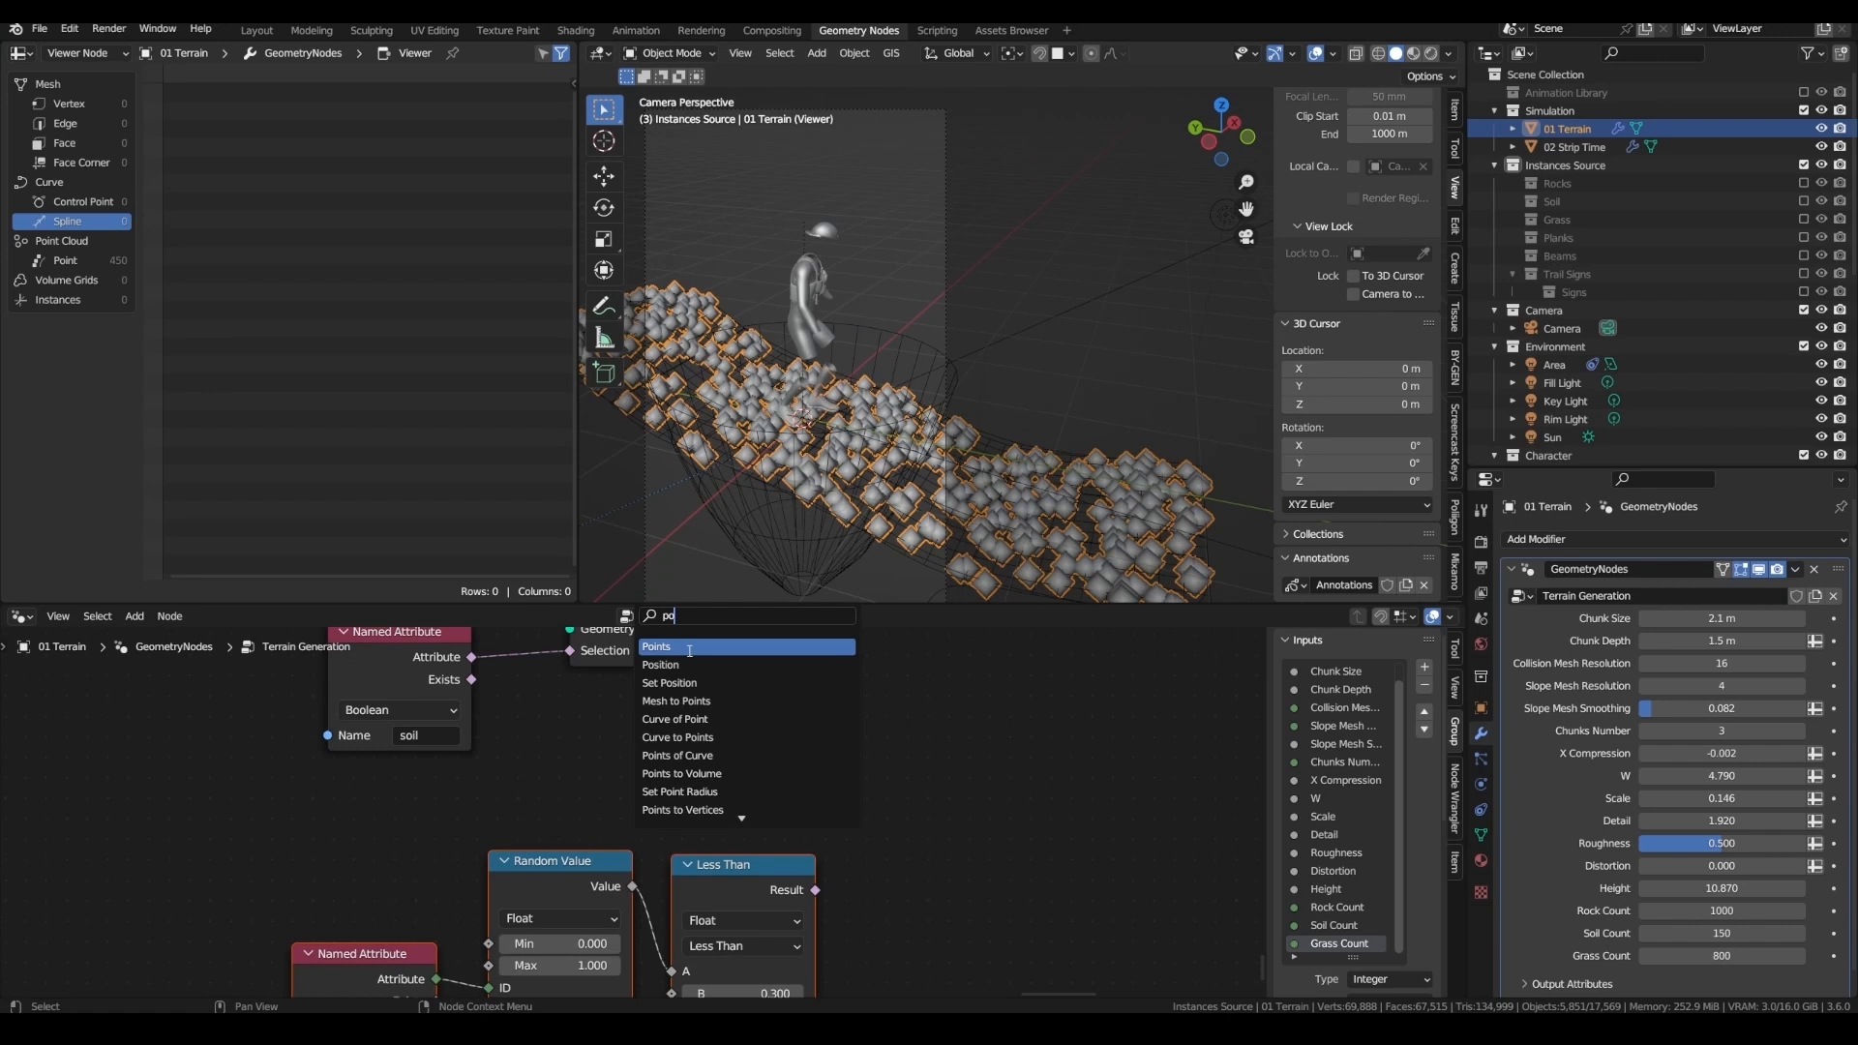
left_click(678, 665)
left_click(689, 699)
- Split the position with a Separate XYZ node and compare X using an Equal node with B 0.650 and Epsilon 0.161
key("shift+a")
type("separ")
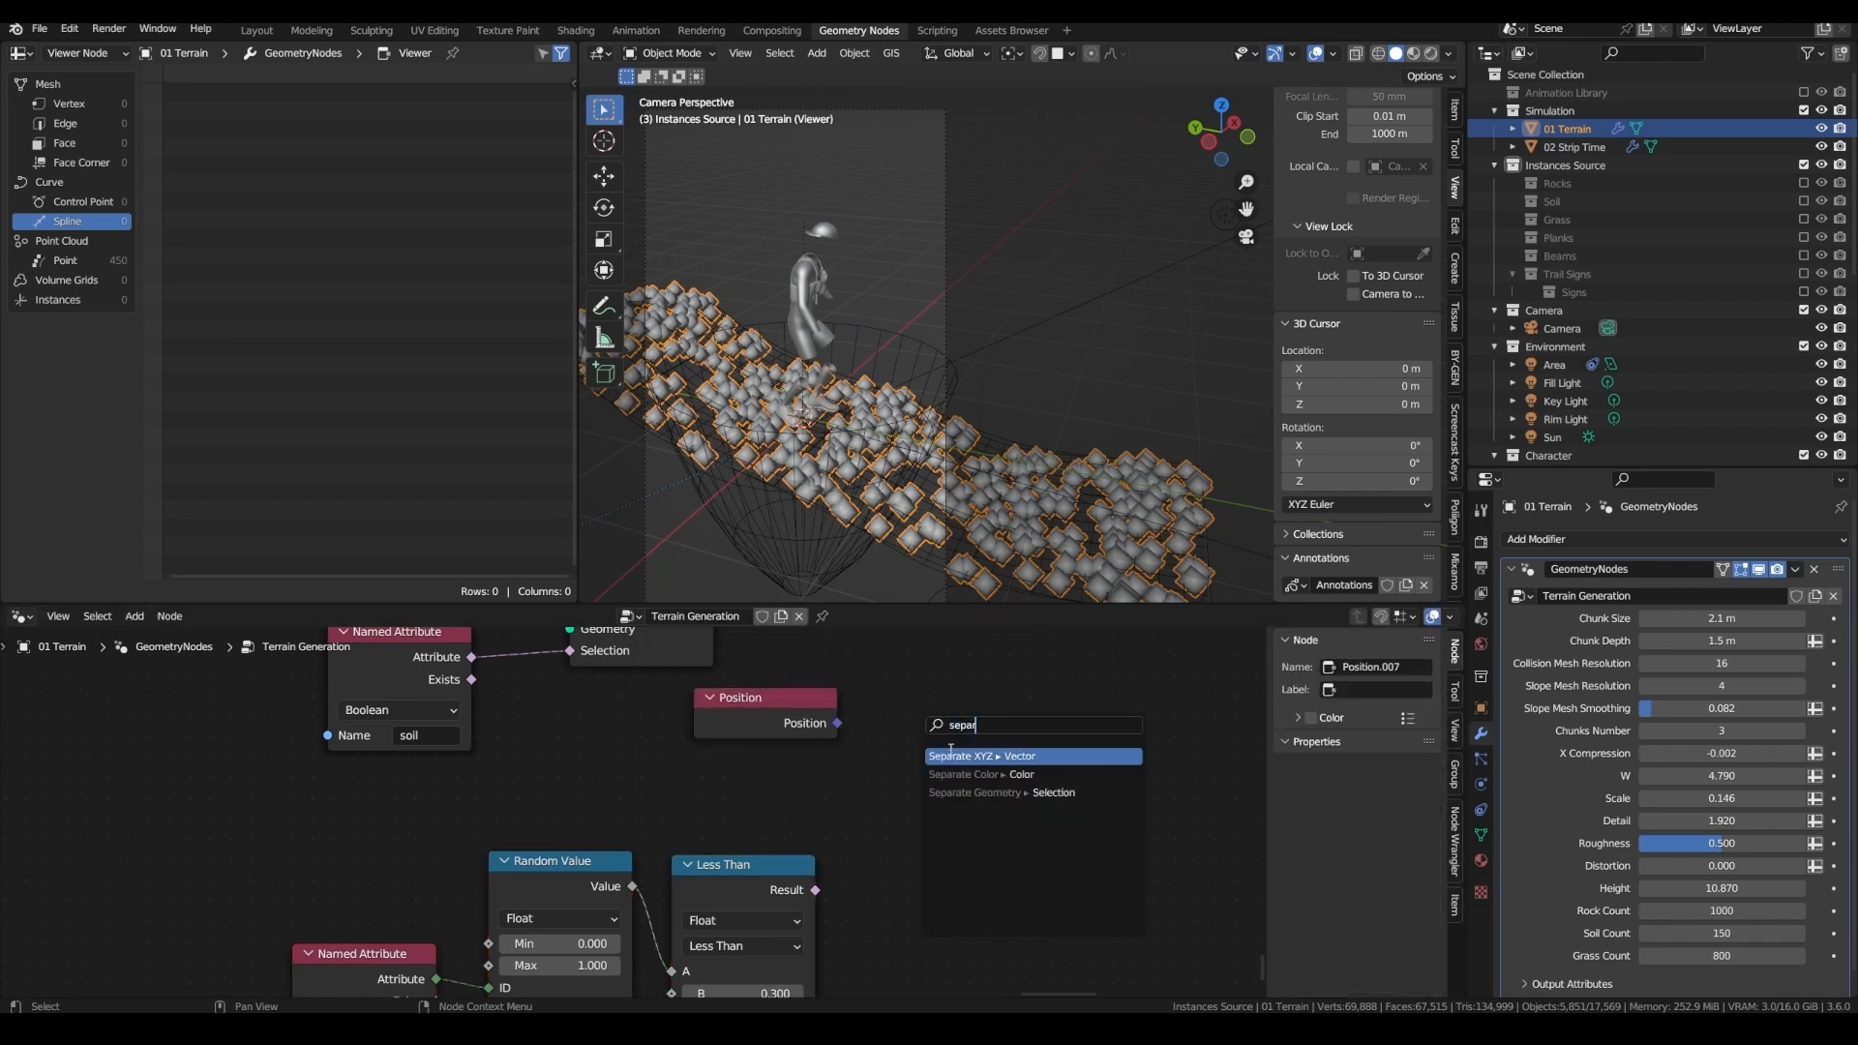
key("Return")
left_click_drag(863, 715, 958, 726)
type("compa")
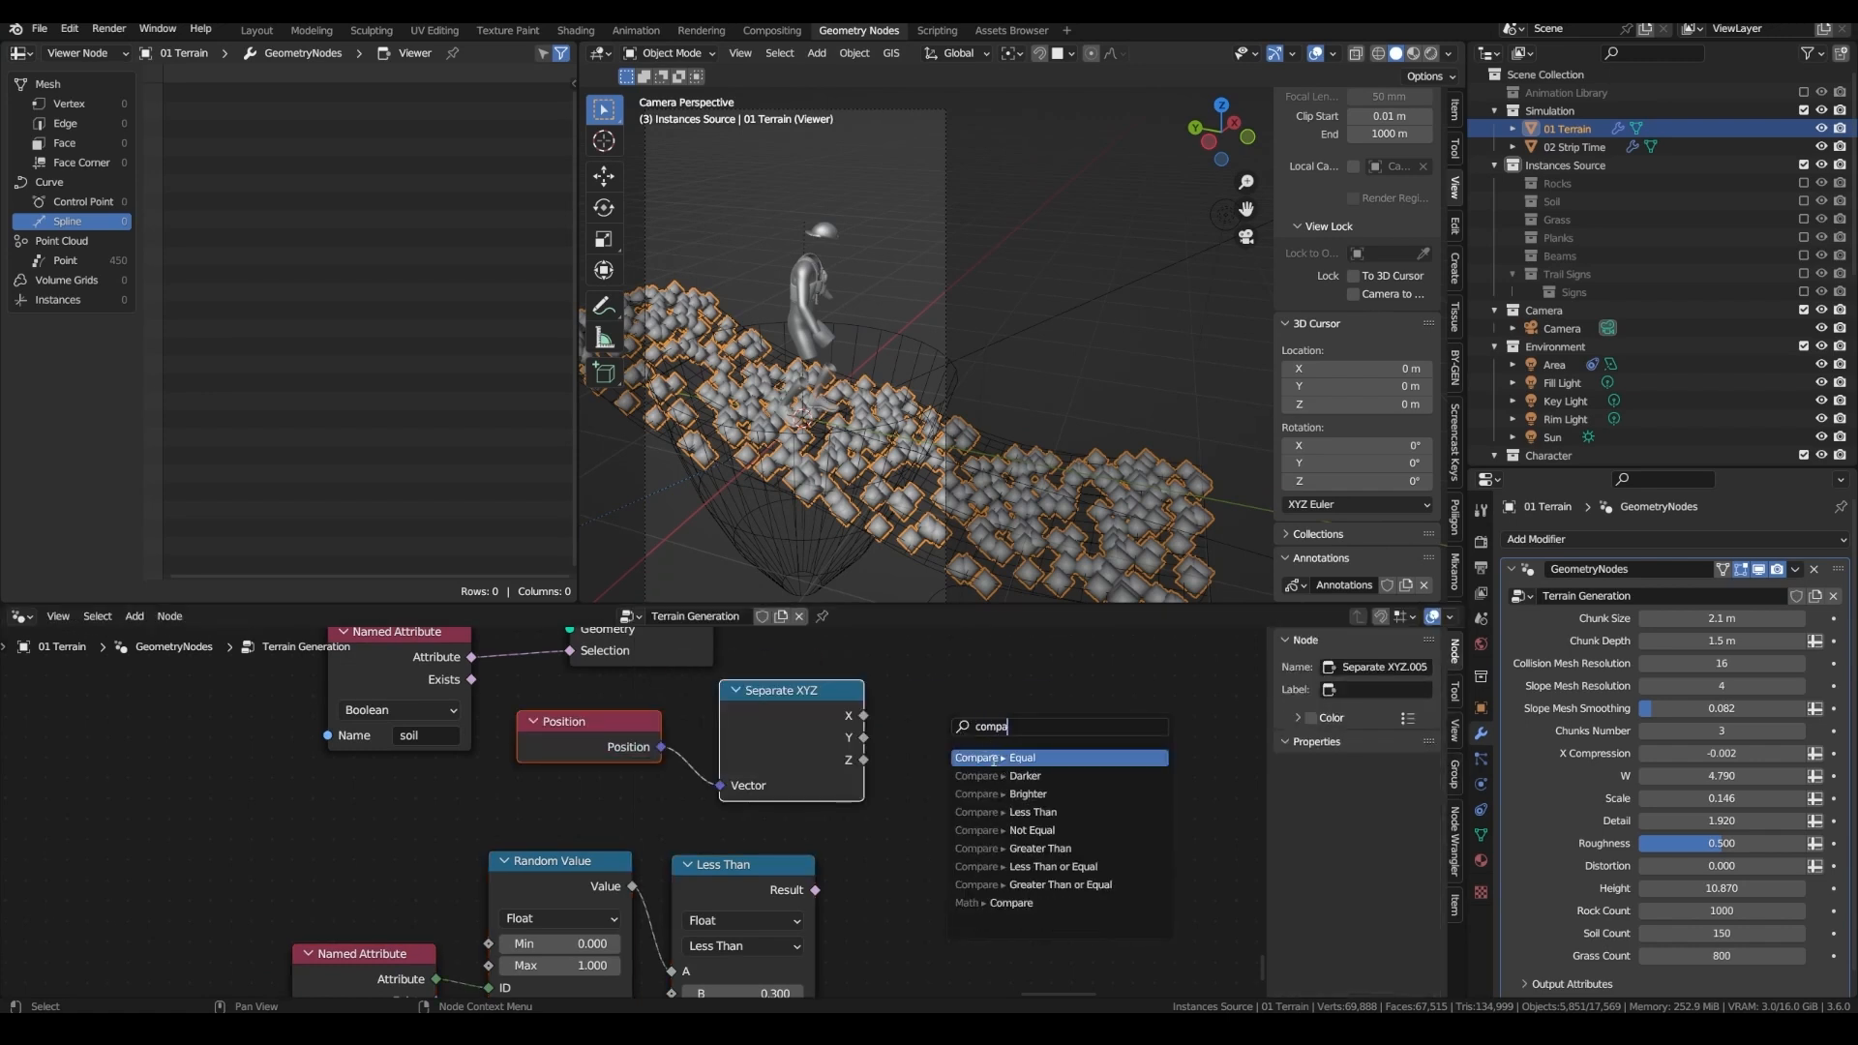
left_click(996, 758)
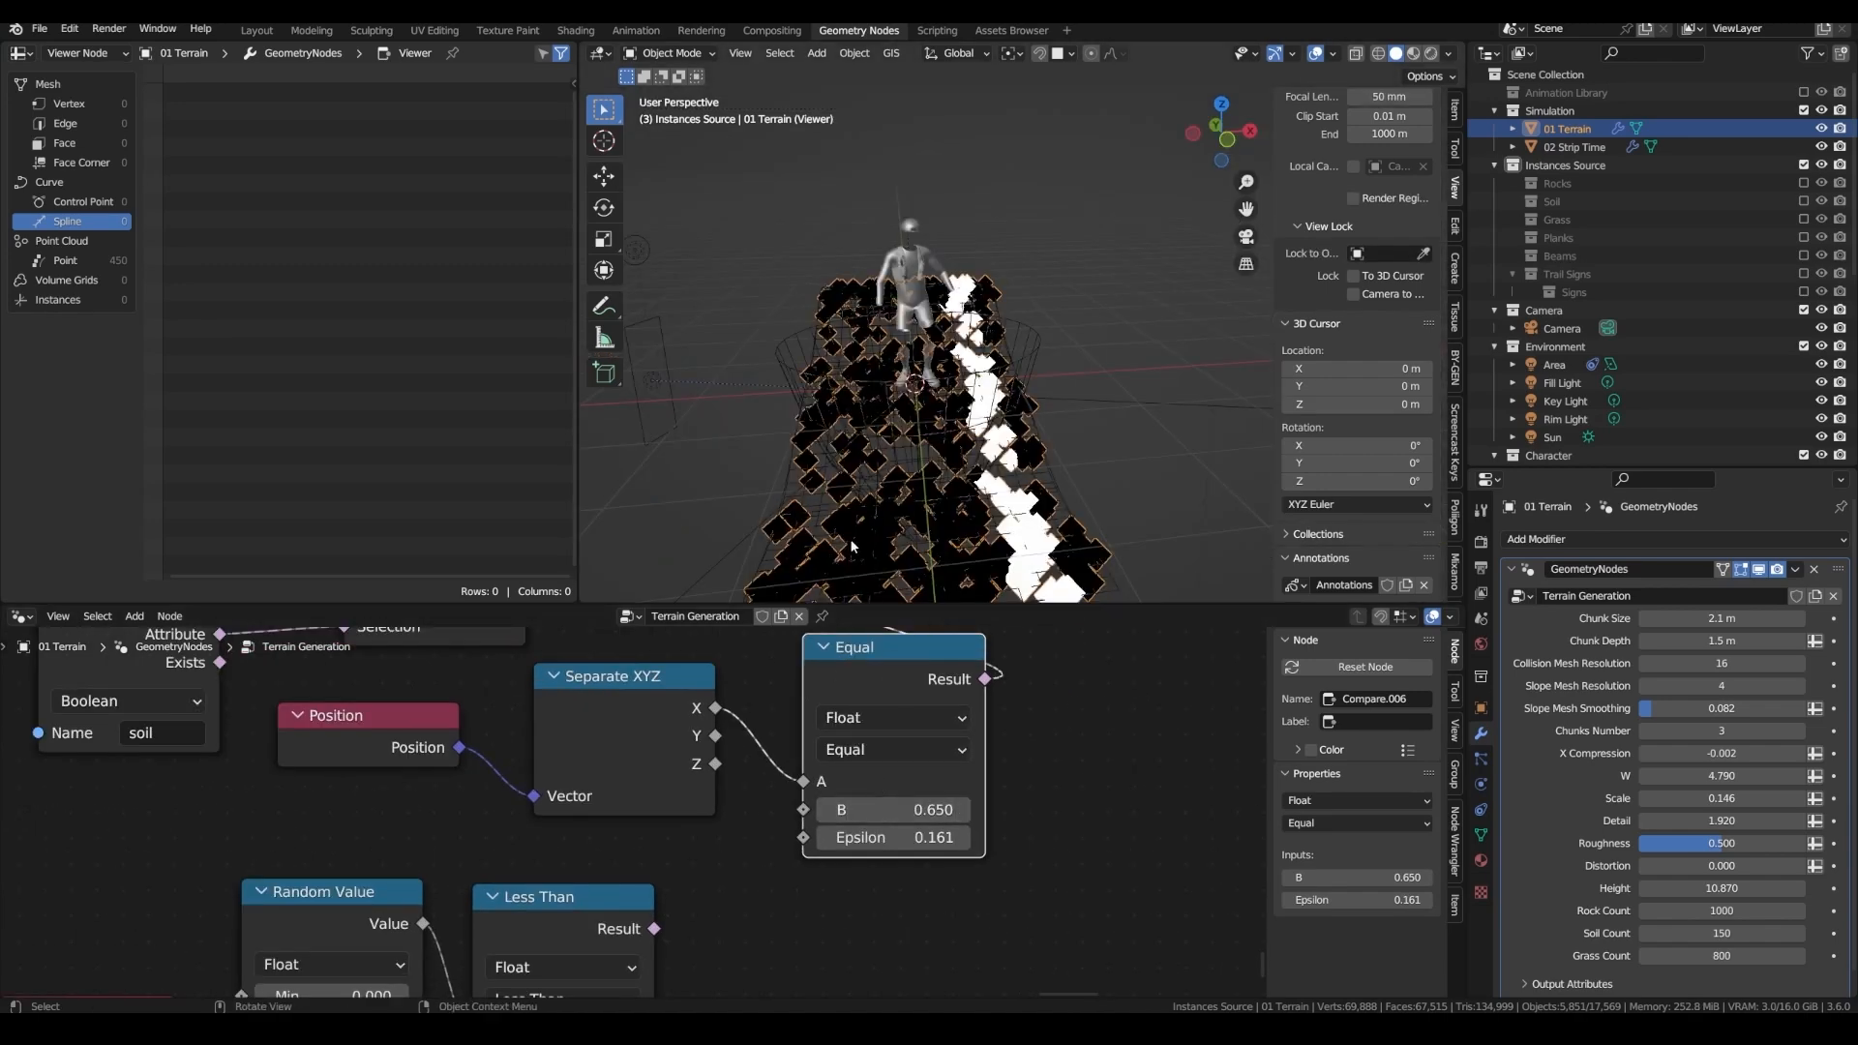
- Combine the soil attribute and the Equal result with an And node feeding the Separate Geometry Selection
left_click_drag(295, 714, 385, 734)
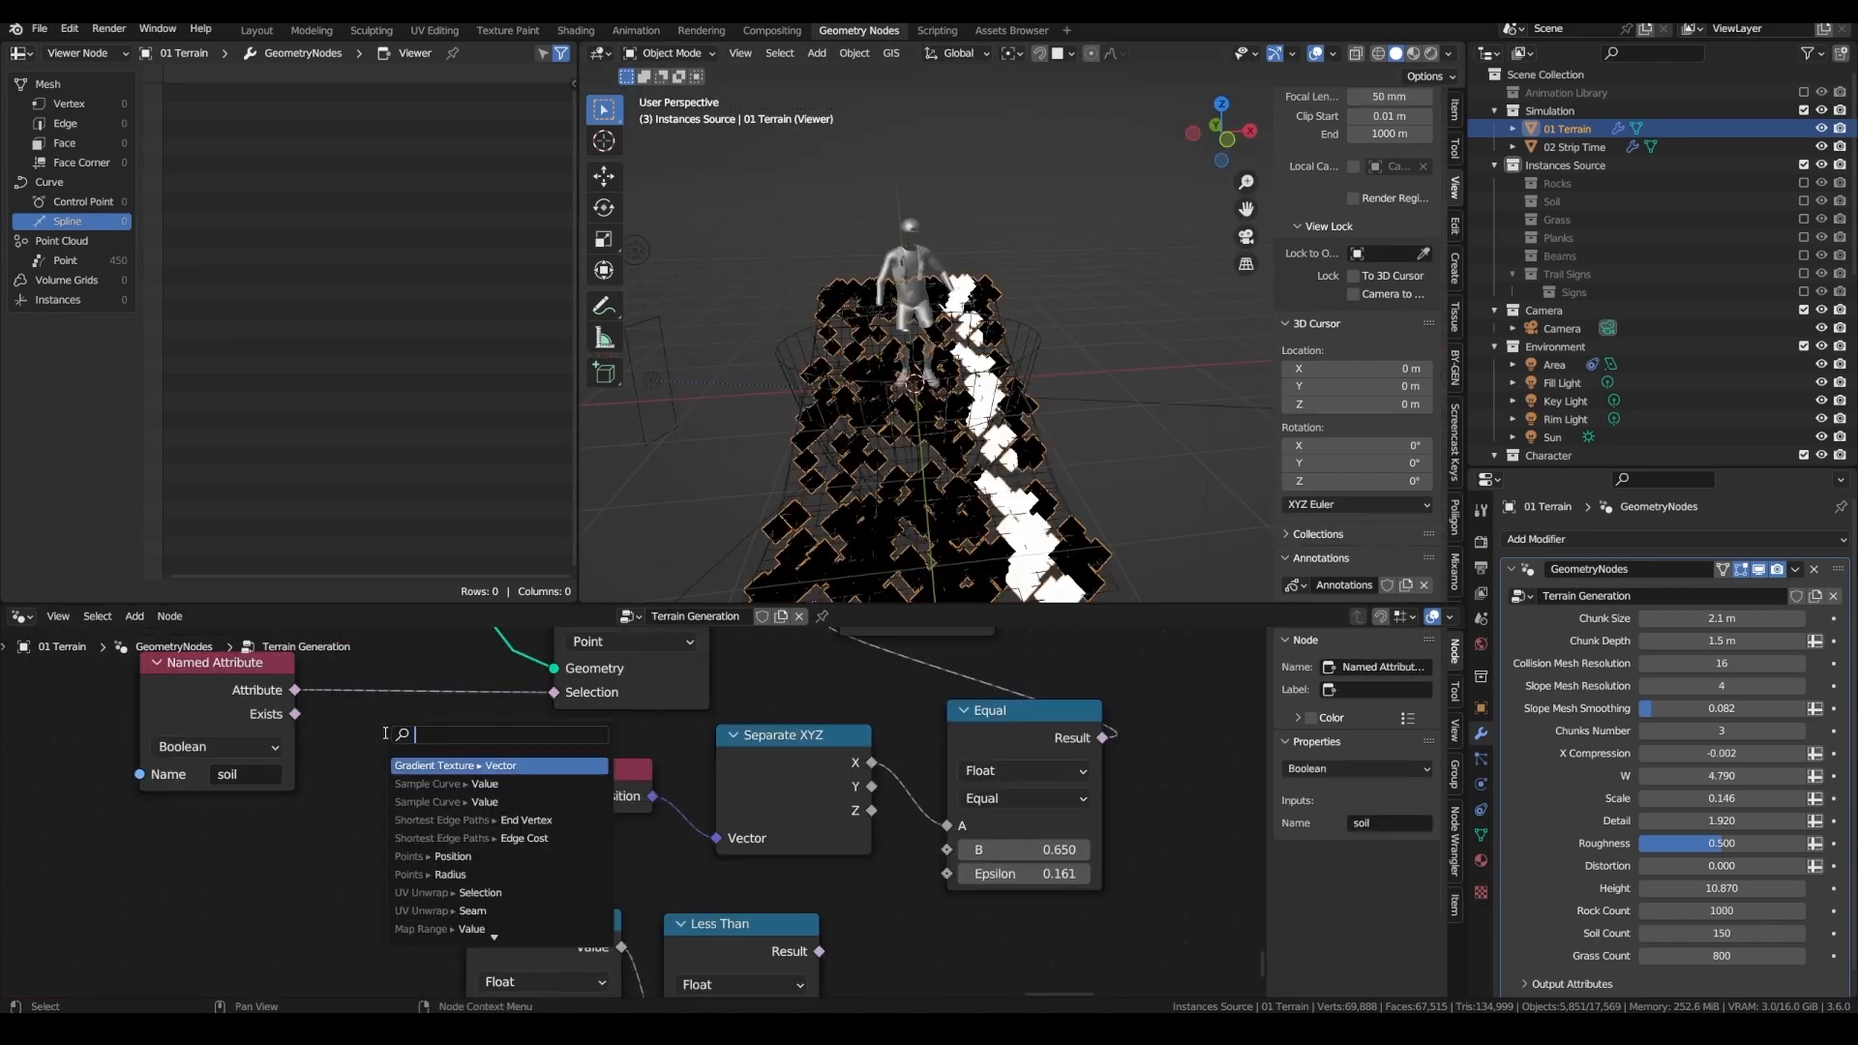
type("and")
key("Return")
left_click(383, 711)
scroll(383, 711, "down", 2)
left_click_drag(501, 847, 819, 800)
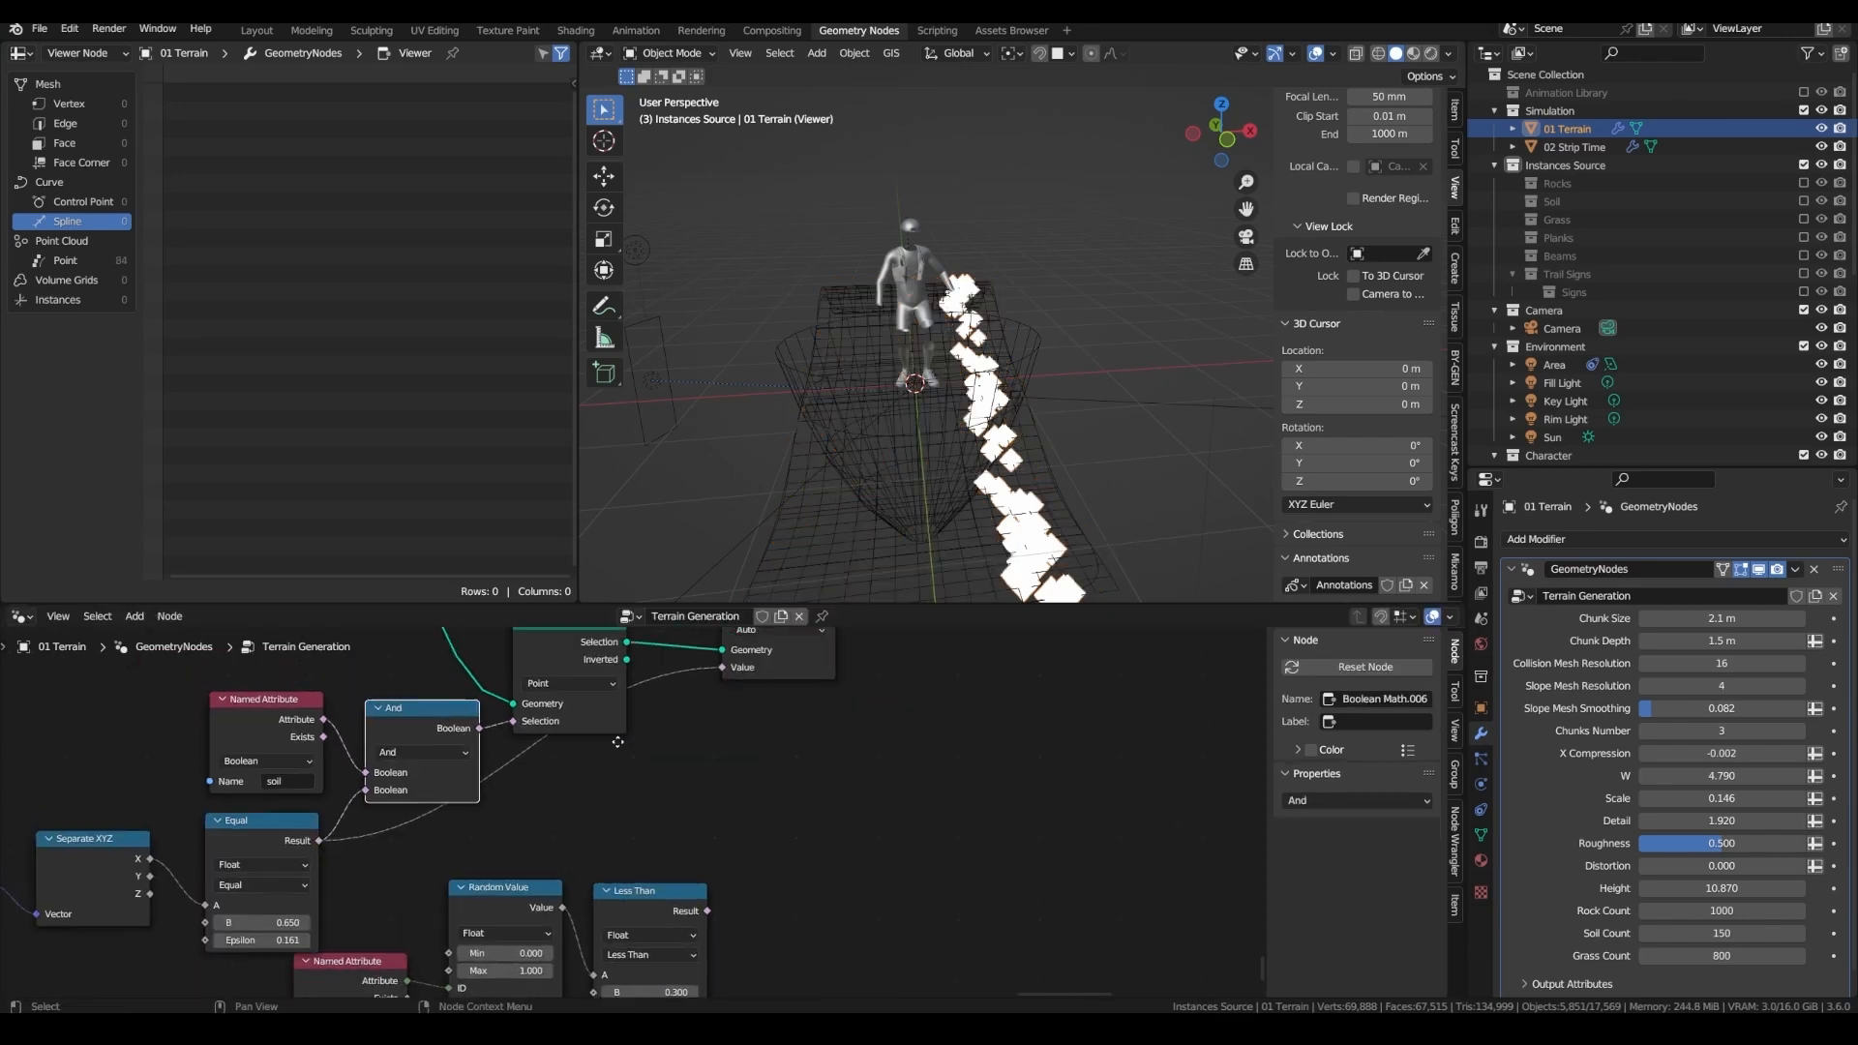
key("shift+d")
left_click(609, 852)
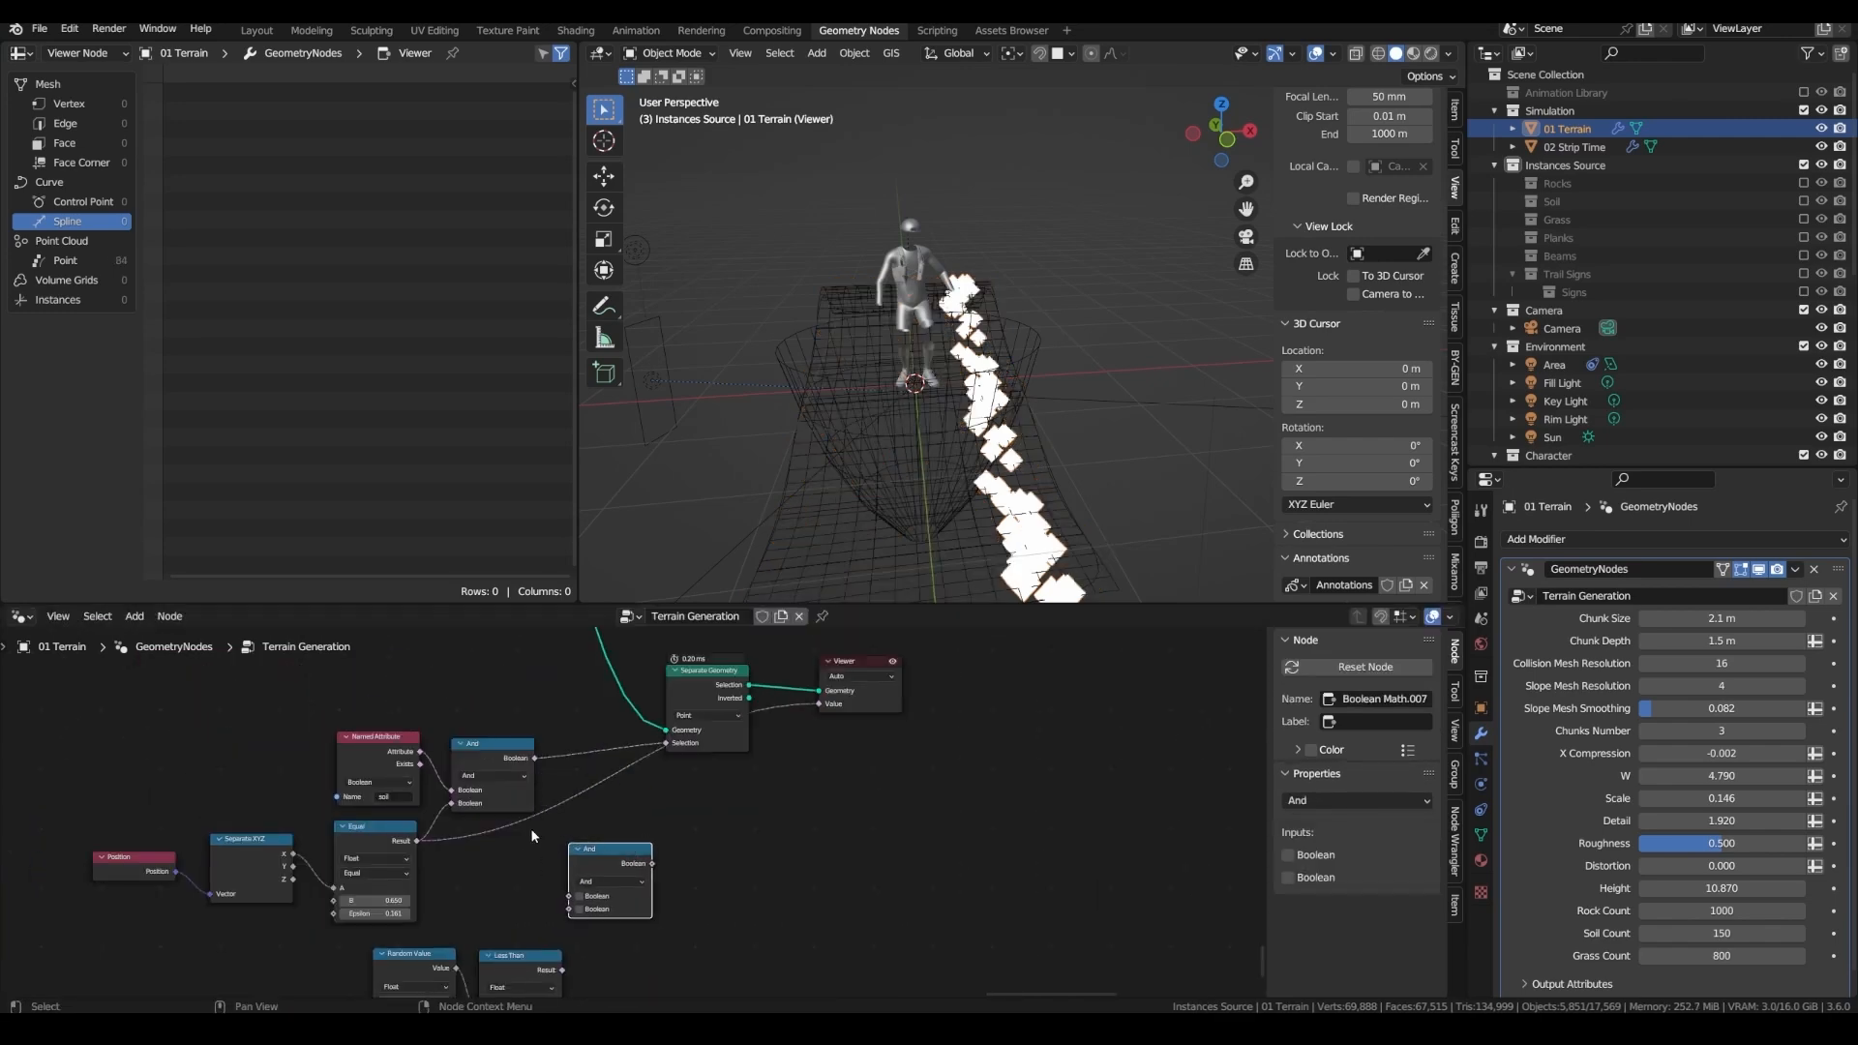
key("ctrl+x")
- Insert a duplicate of the And node between the first And node and the Separate Geometry Selection, and save the file
left_click(506, 759)
key("shift+d")
left_click(612, 762)
middle_click_drag(566, 789, 646, 717)
scroll(646, 721, "up", 4)
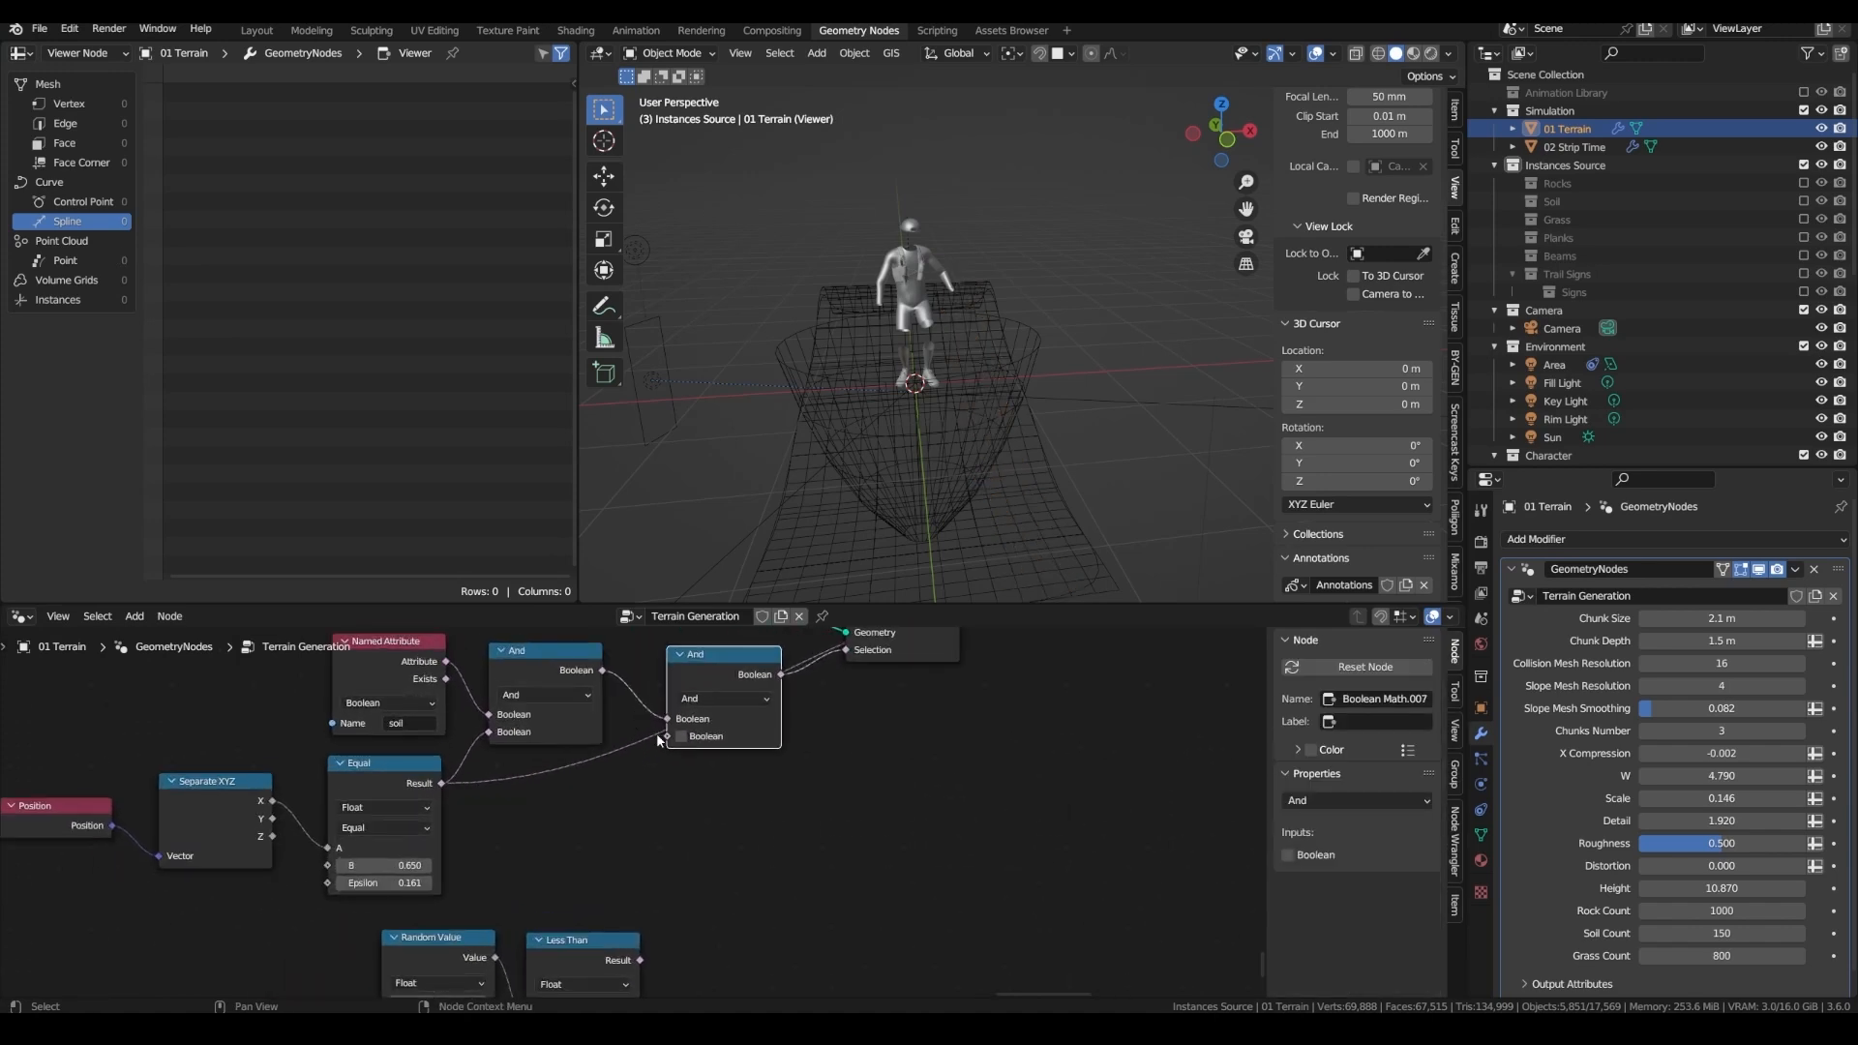
key("n")
key("ctrl+s")
- Add a Named Attribute node below the second And node and have it read the biome attribute
key("shift+a")
type("name")
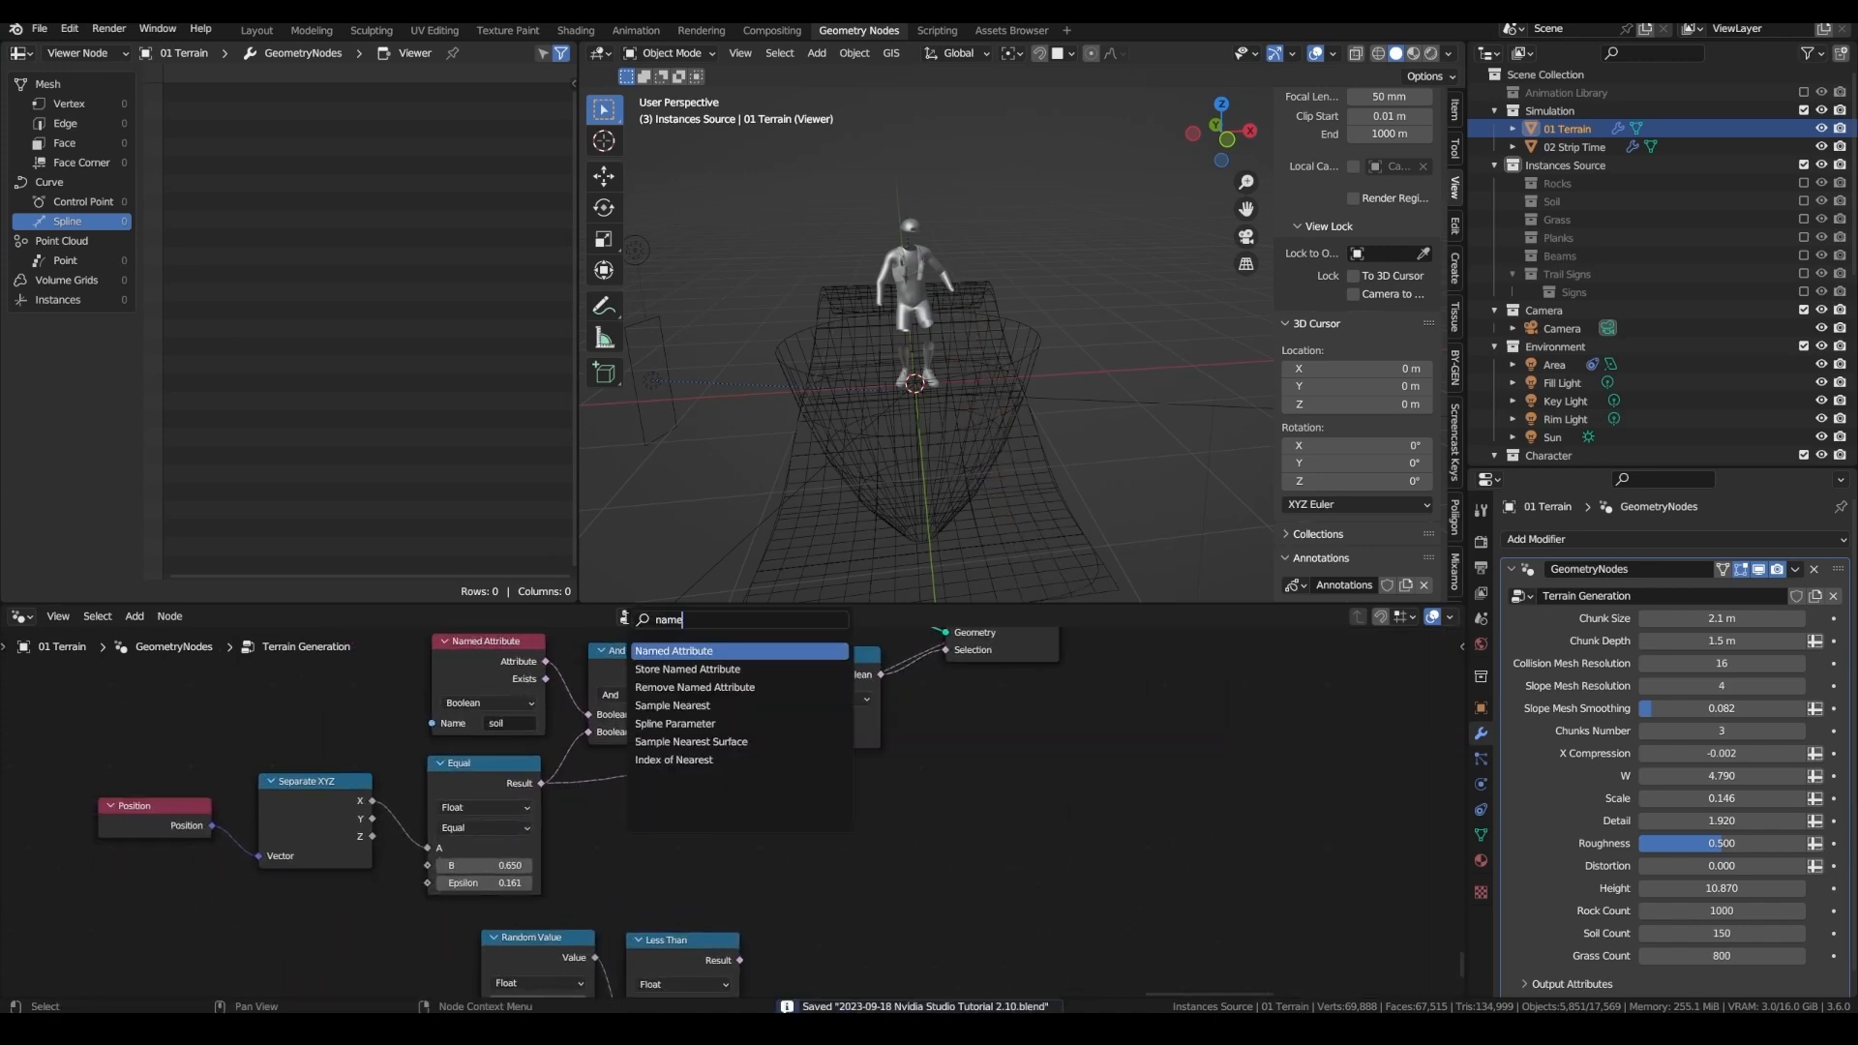
left_click(645, 657)
left_click(771, 874)
left_click(774, 881)
type("bio")
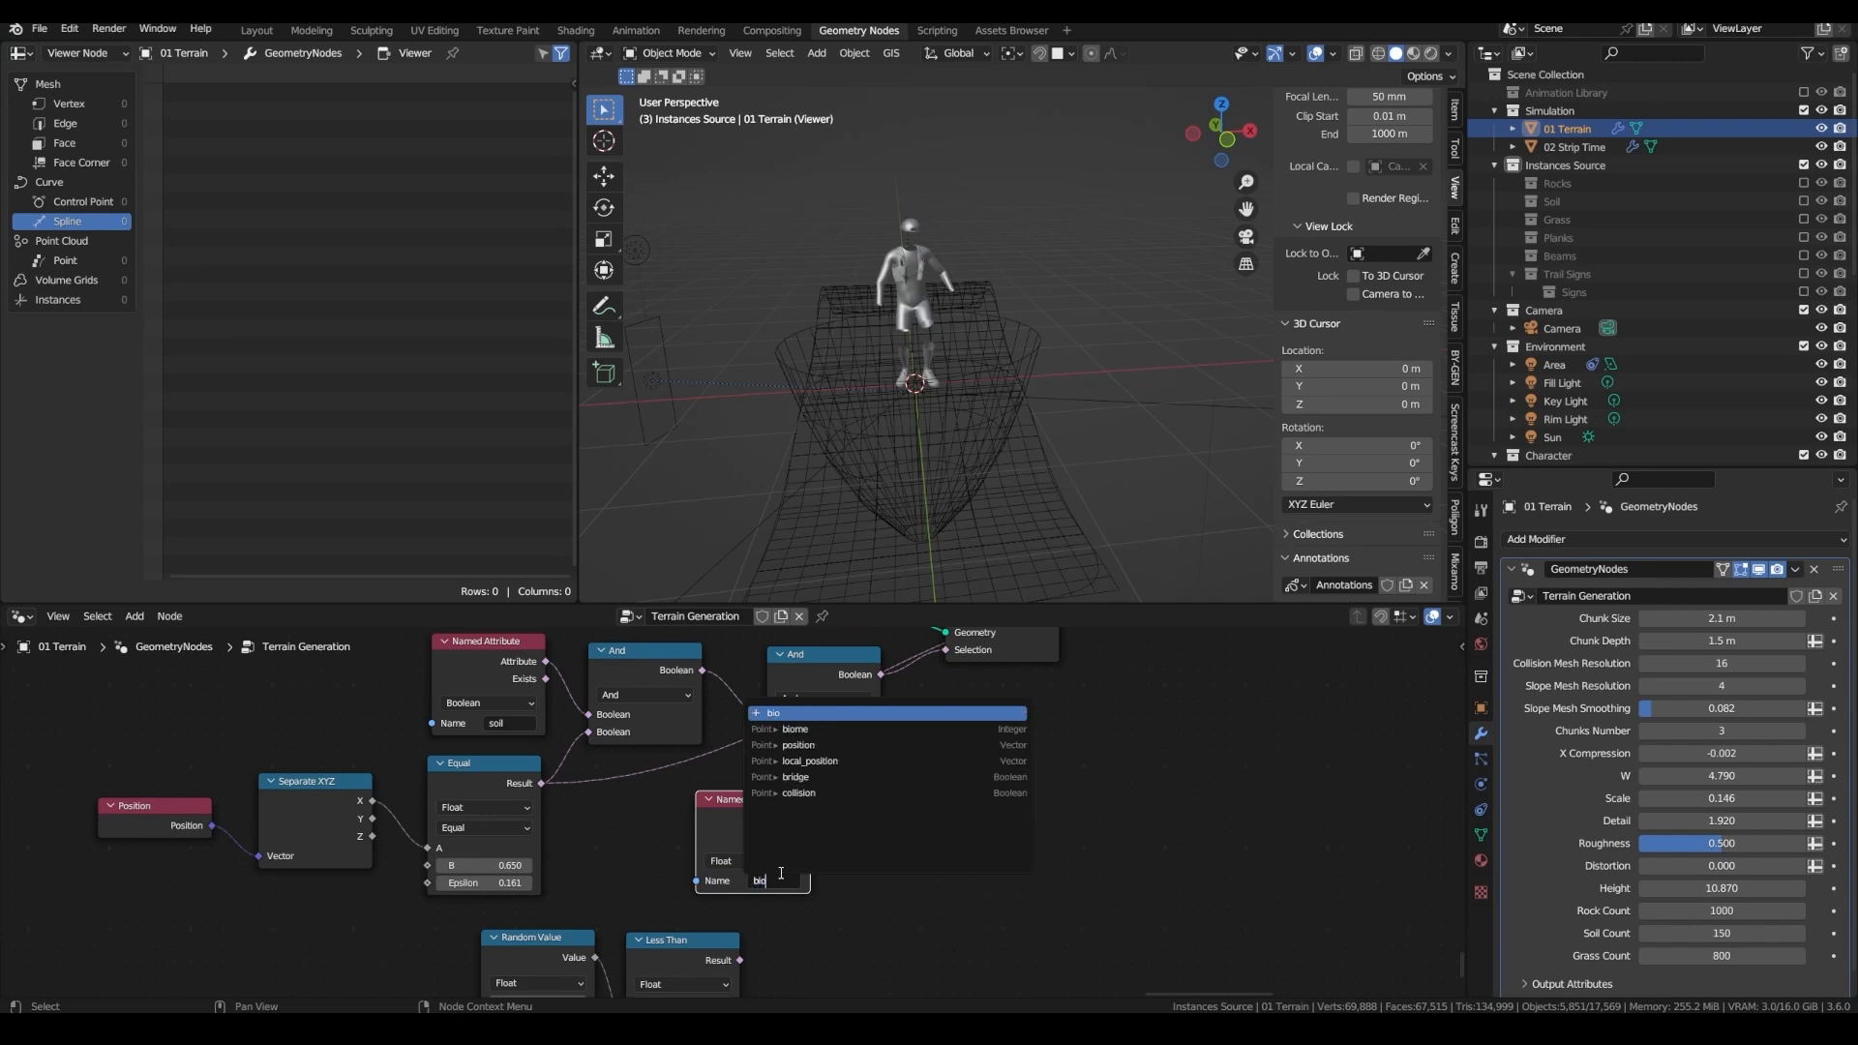
left_click(796, 728)
- Compare the biome attribute with an integer Not Equal node set to B 1 and connect its result to the second And node
left_click_drag(809, 819, 870, 815)
type("not")
key("Return")
double_click(897, 890)
type("1")
key("Return")
left_click_drag(954, 808, 768, 736)
- Arrange the biome attribute and Not Equal nodes beneath the Equal node
scroll(713, 829, "down", 4)
middle_click_drag(713, 828, 704, 714)
left_click_drag(763, 905, 484, 849)
left_click_drag(484, 850, 656, 944)
left_click_drag(693, 813, 624, 821)
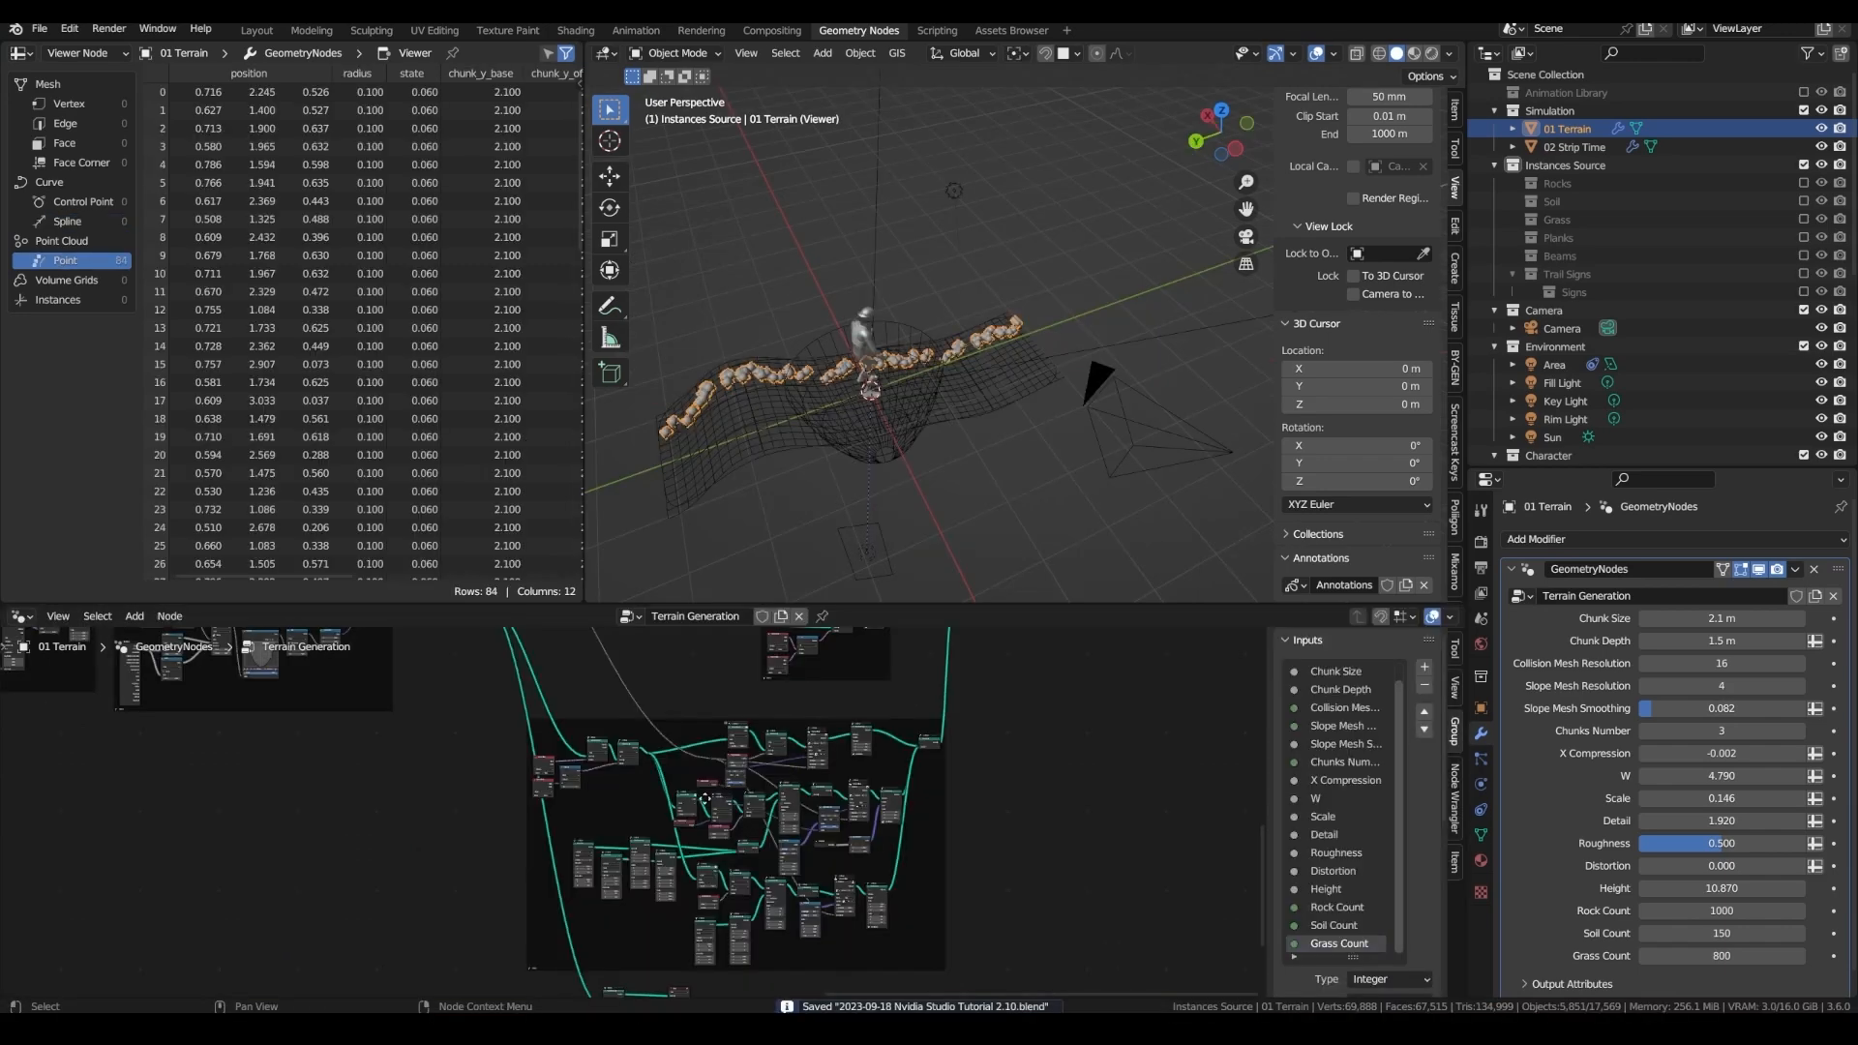
- Add an Index node beside the selection nodes and preview its values in the spreadsheet for the separated points
scroll(691, 857, "down", 2)
scroll(691, 856, "up", 2)
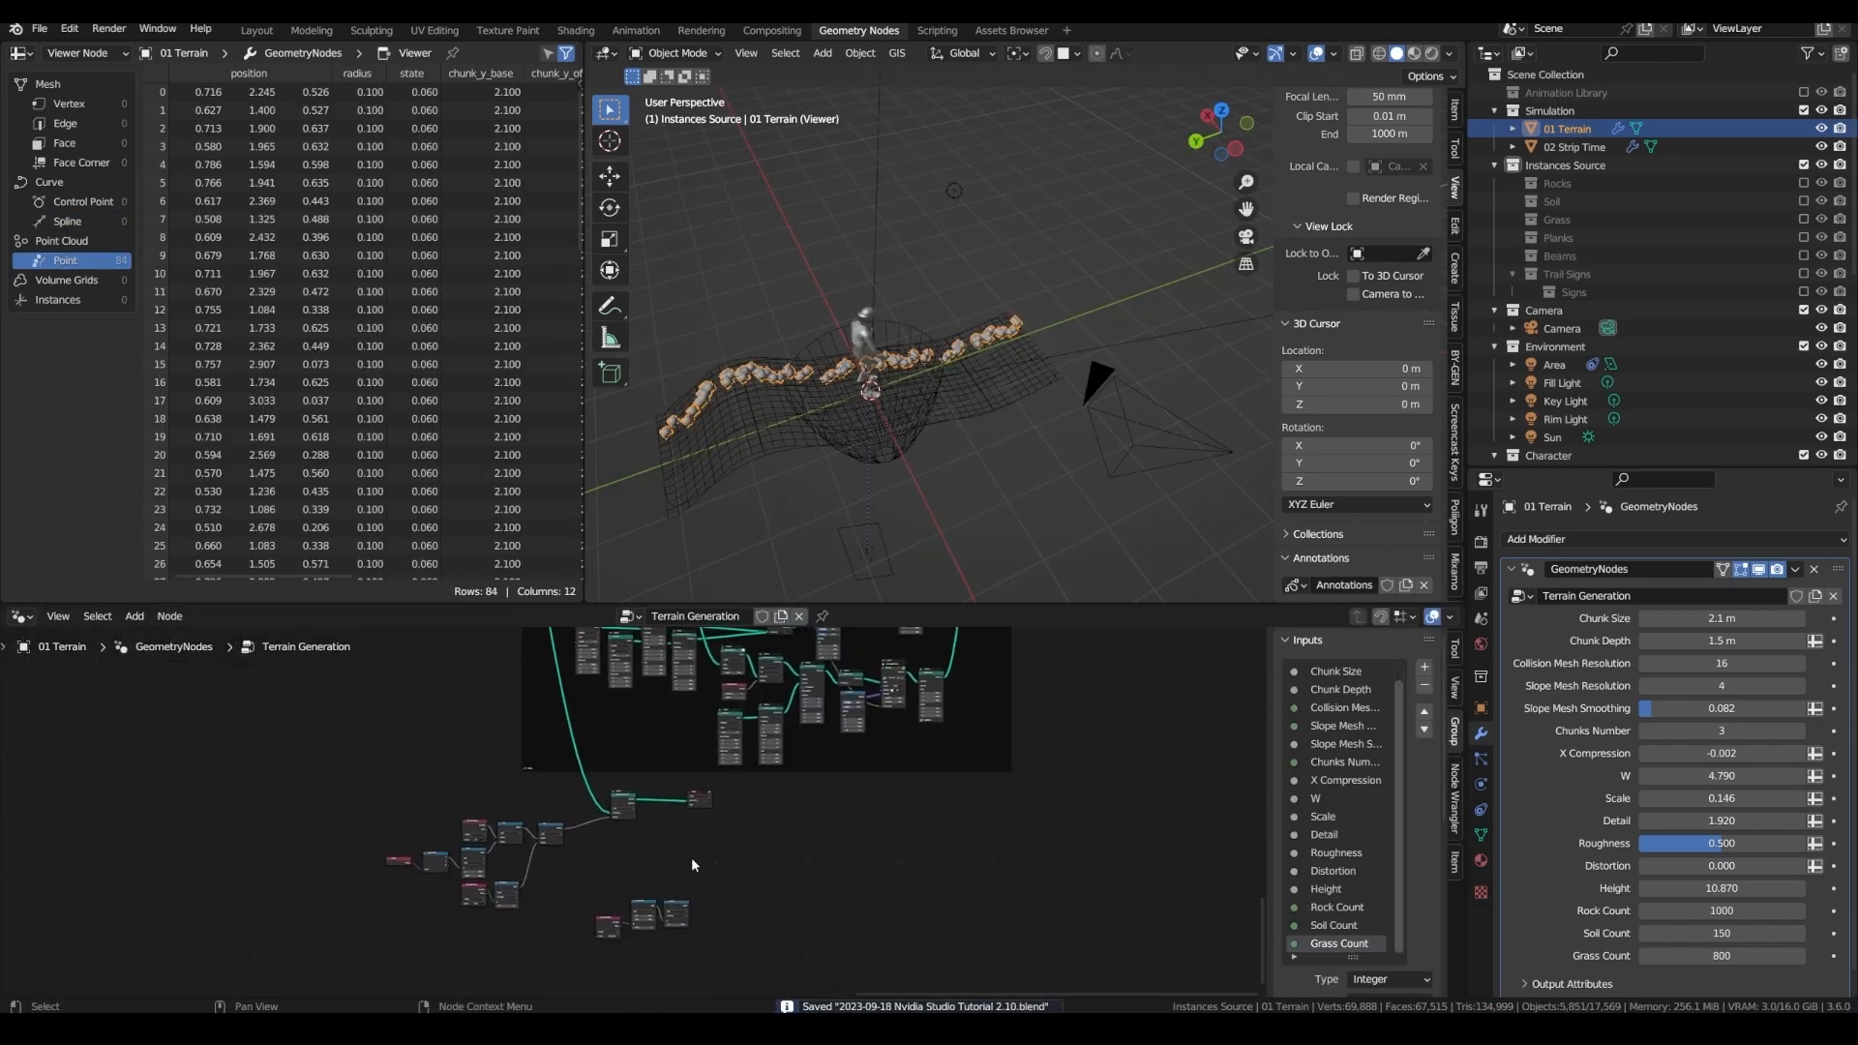
scroll(691, 856, "up", 5)
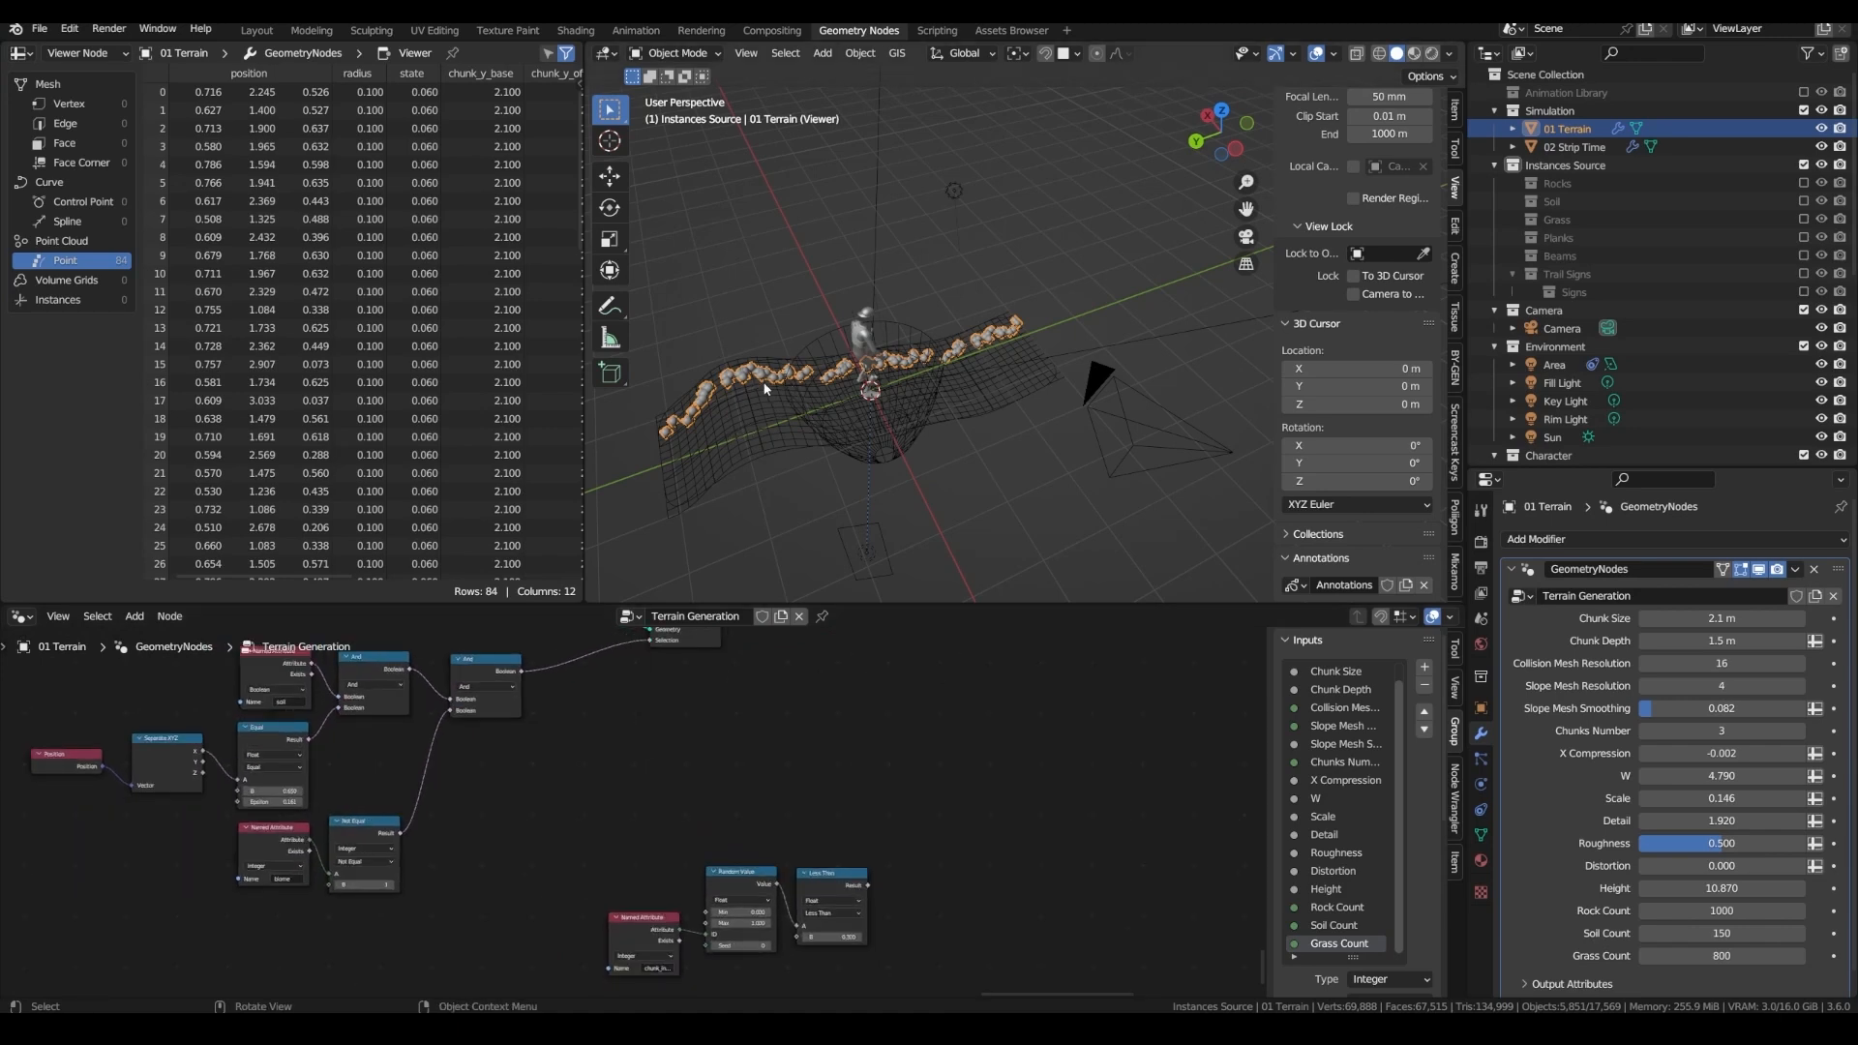
middle_click_drag(627, 718, 701, 763)
scroll(702, 763, "up", 3)
key("shift+a")
type("sin")
key("Return")
left_click(717, 843)
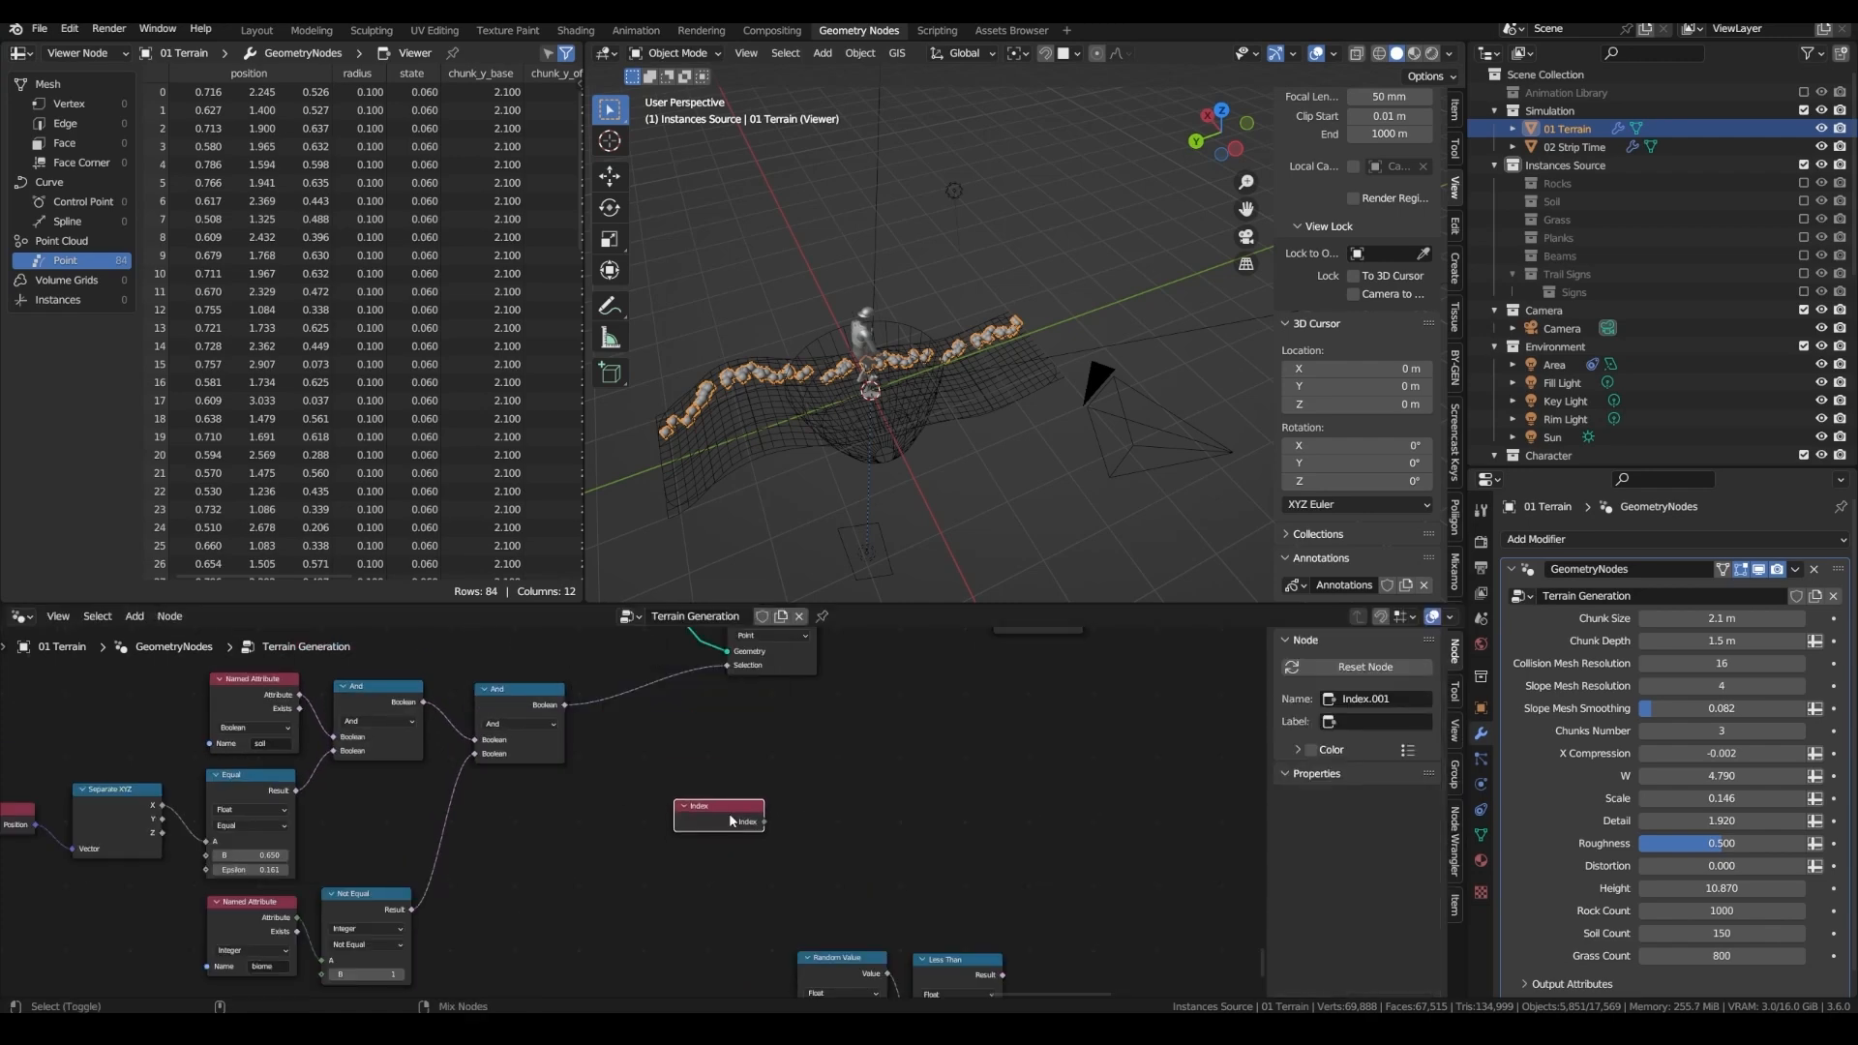
left_click(718, 820, "ctrl+shift")
left_click_drag(578, 148, 567, 504)
- Add an Accumulate Field node beside the Index node
scroll(814, 878, "up", 2)
key("shift+a")
type("sacc")
key("Return")
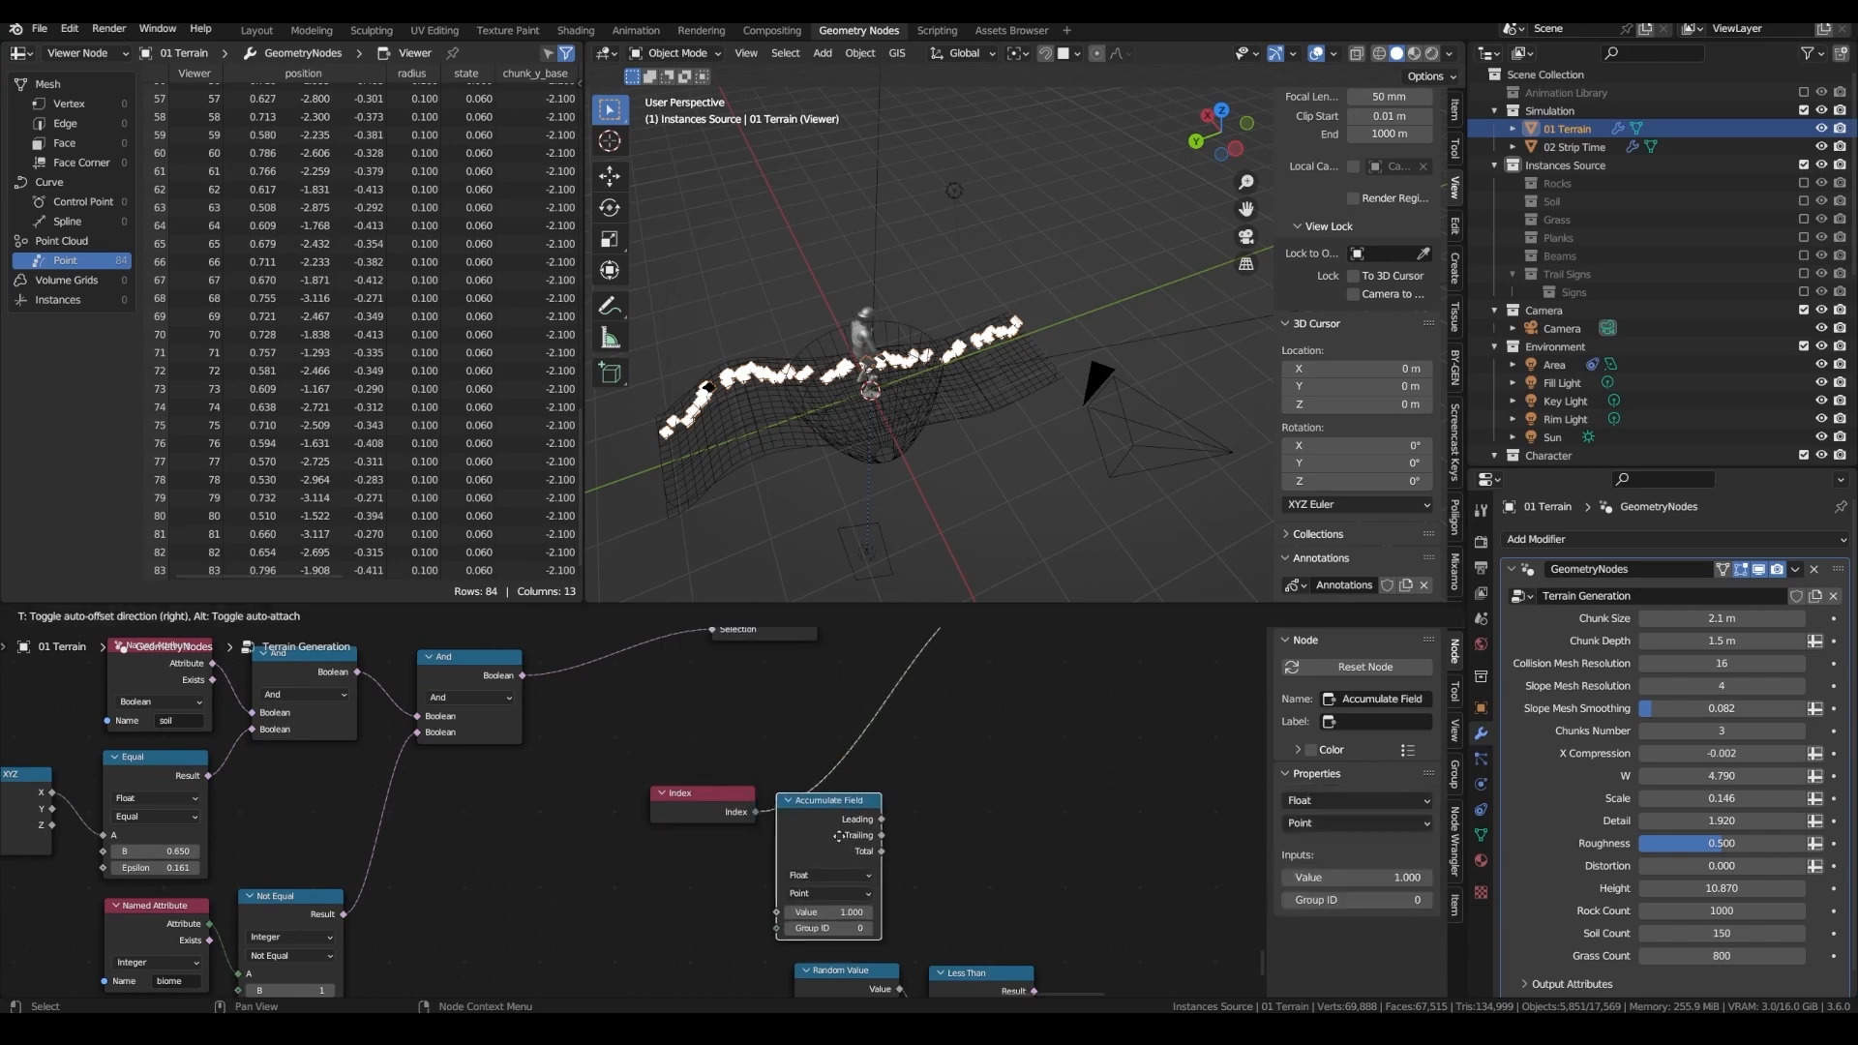
left_click(914, 805)
middle_click_drag(902, 799, 818, 766)
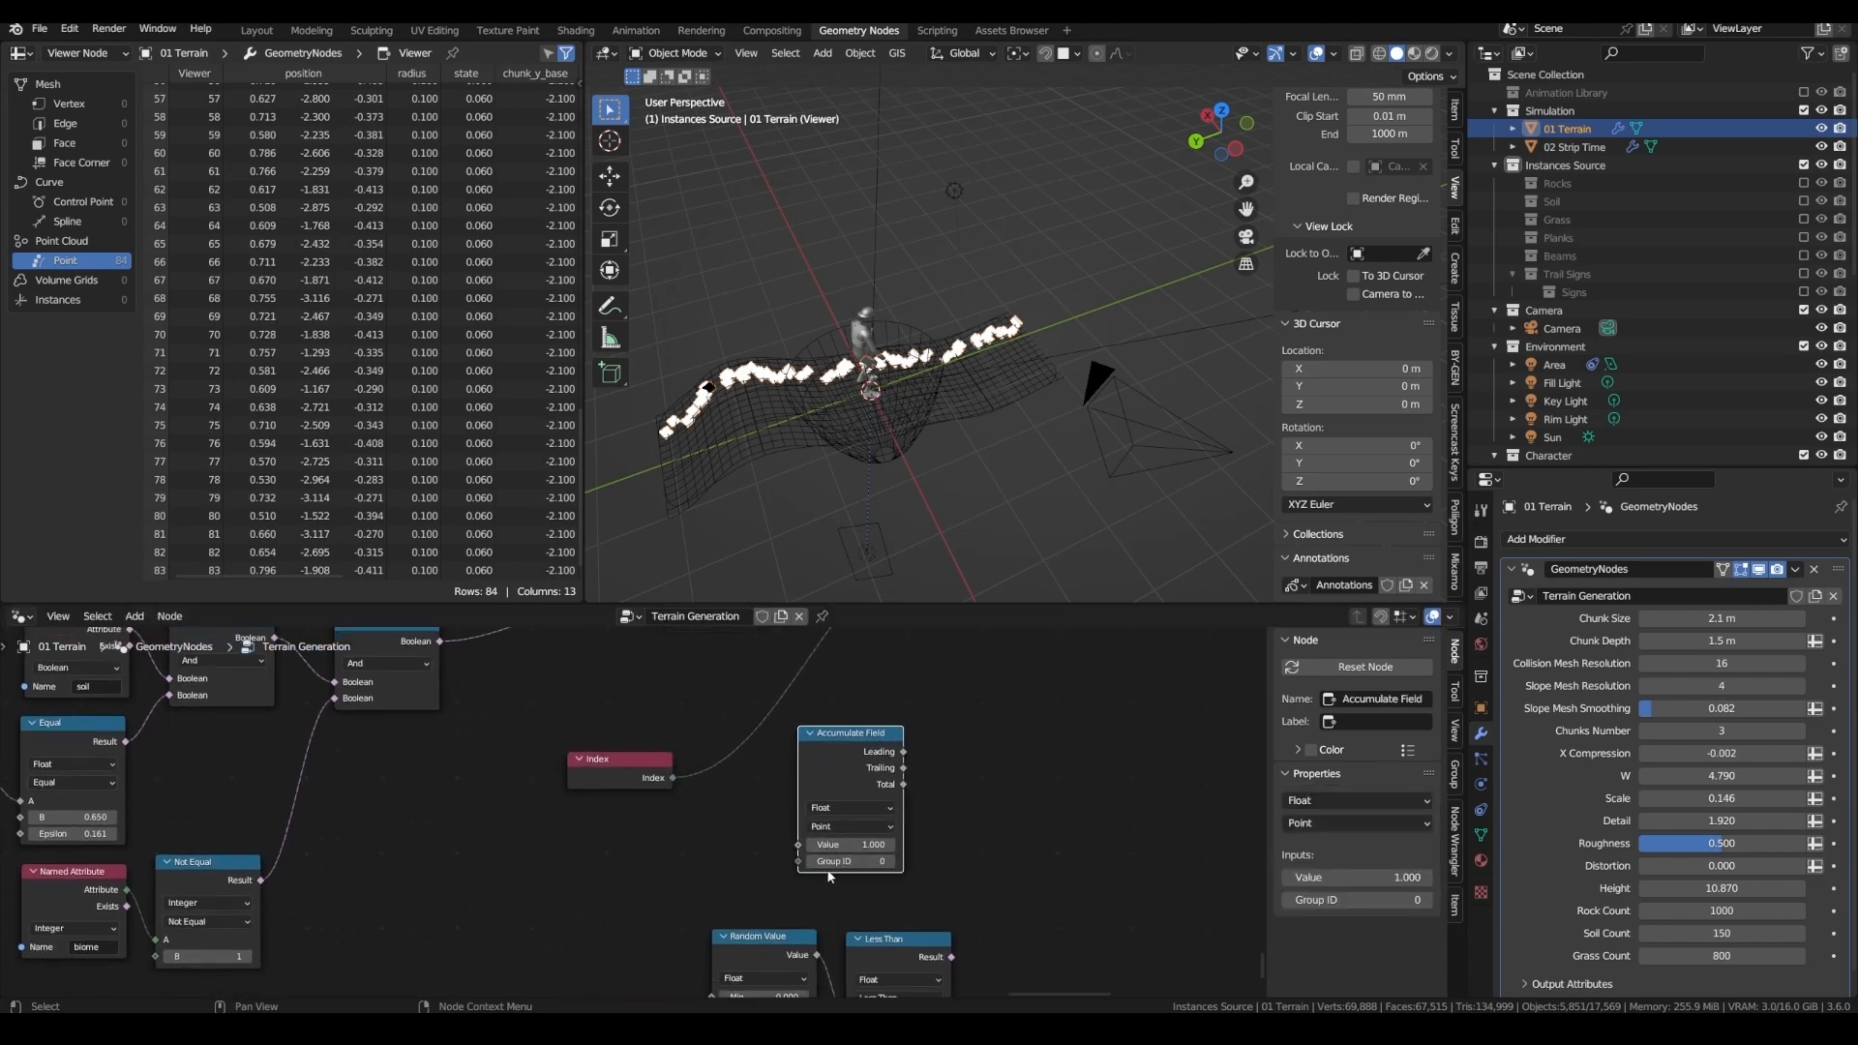
- Duplicate the chunk_index Named Attribute node and connect its Attribute output to the Accumulate Field's Group ID
scroll(842, 770, "down", 4, "shift")
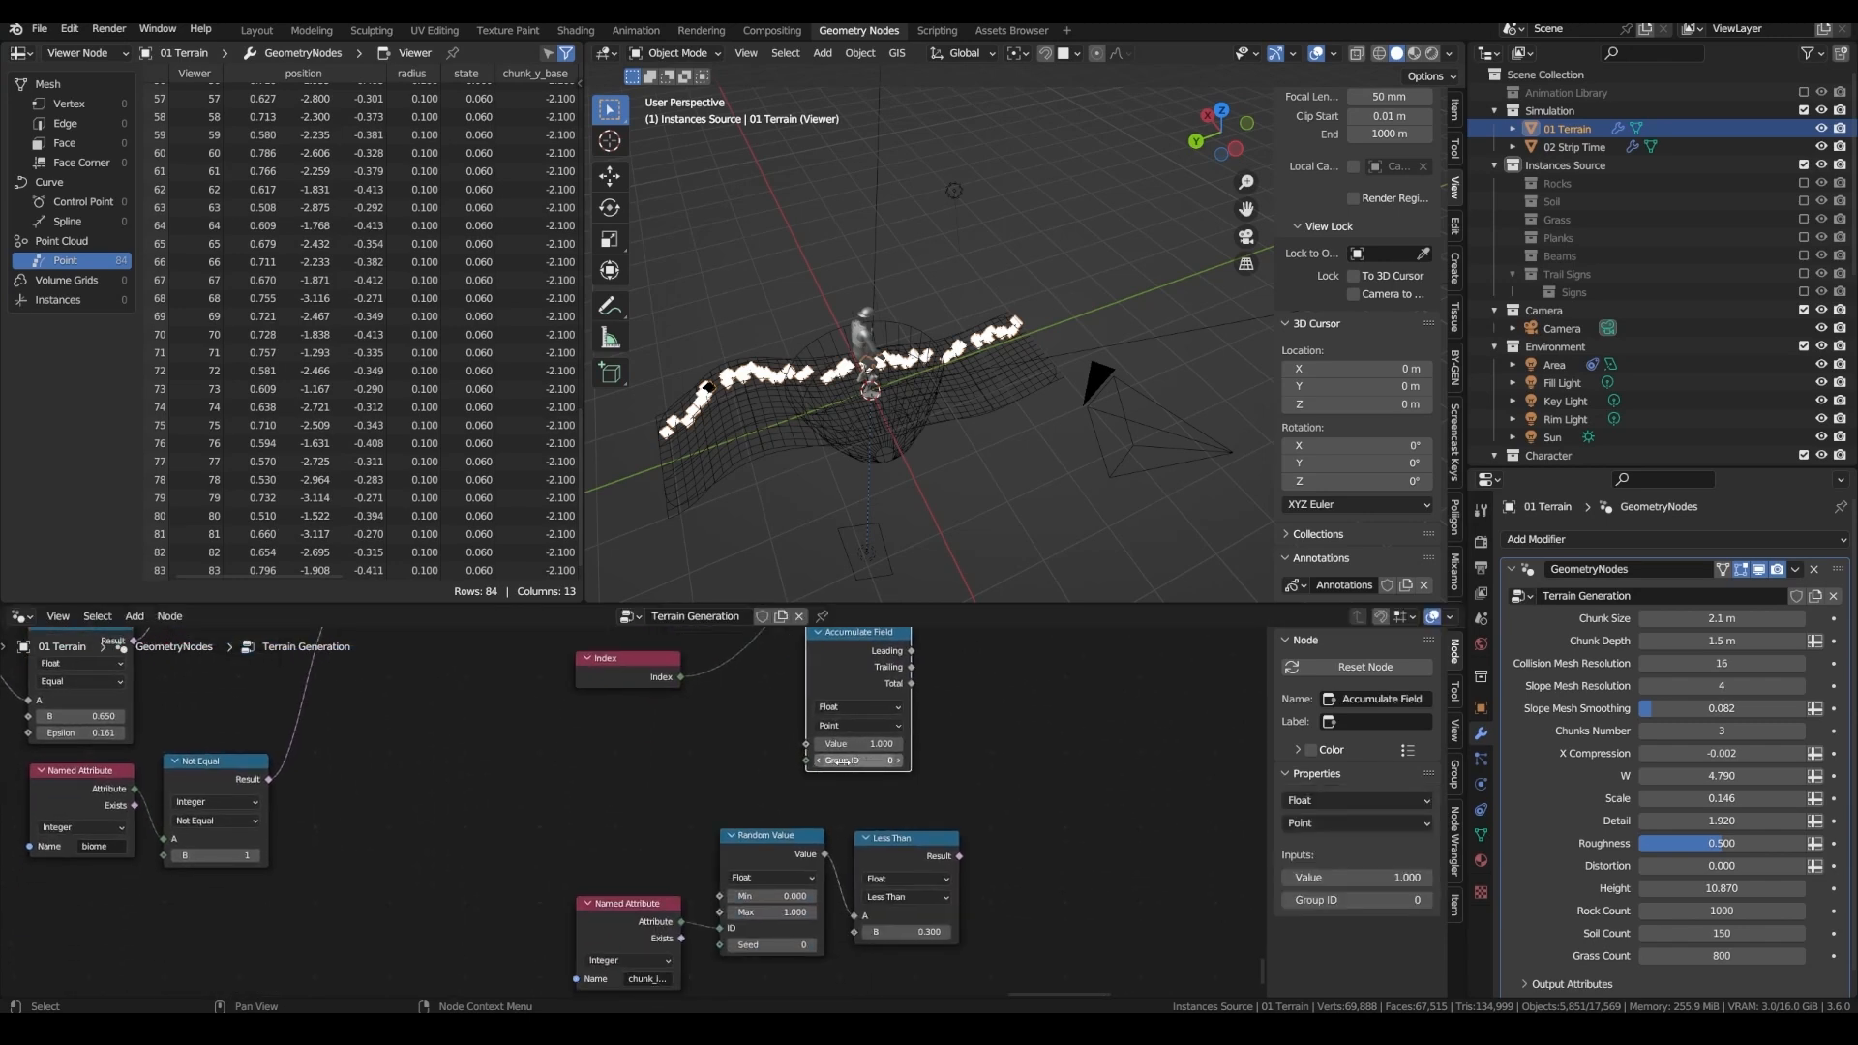
left_click(668, 901)
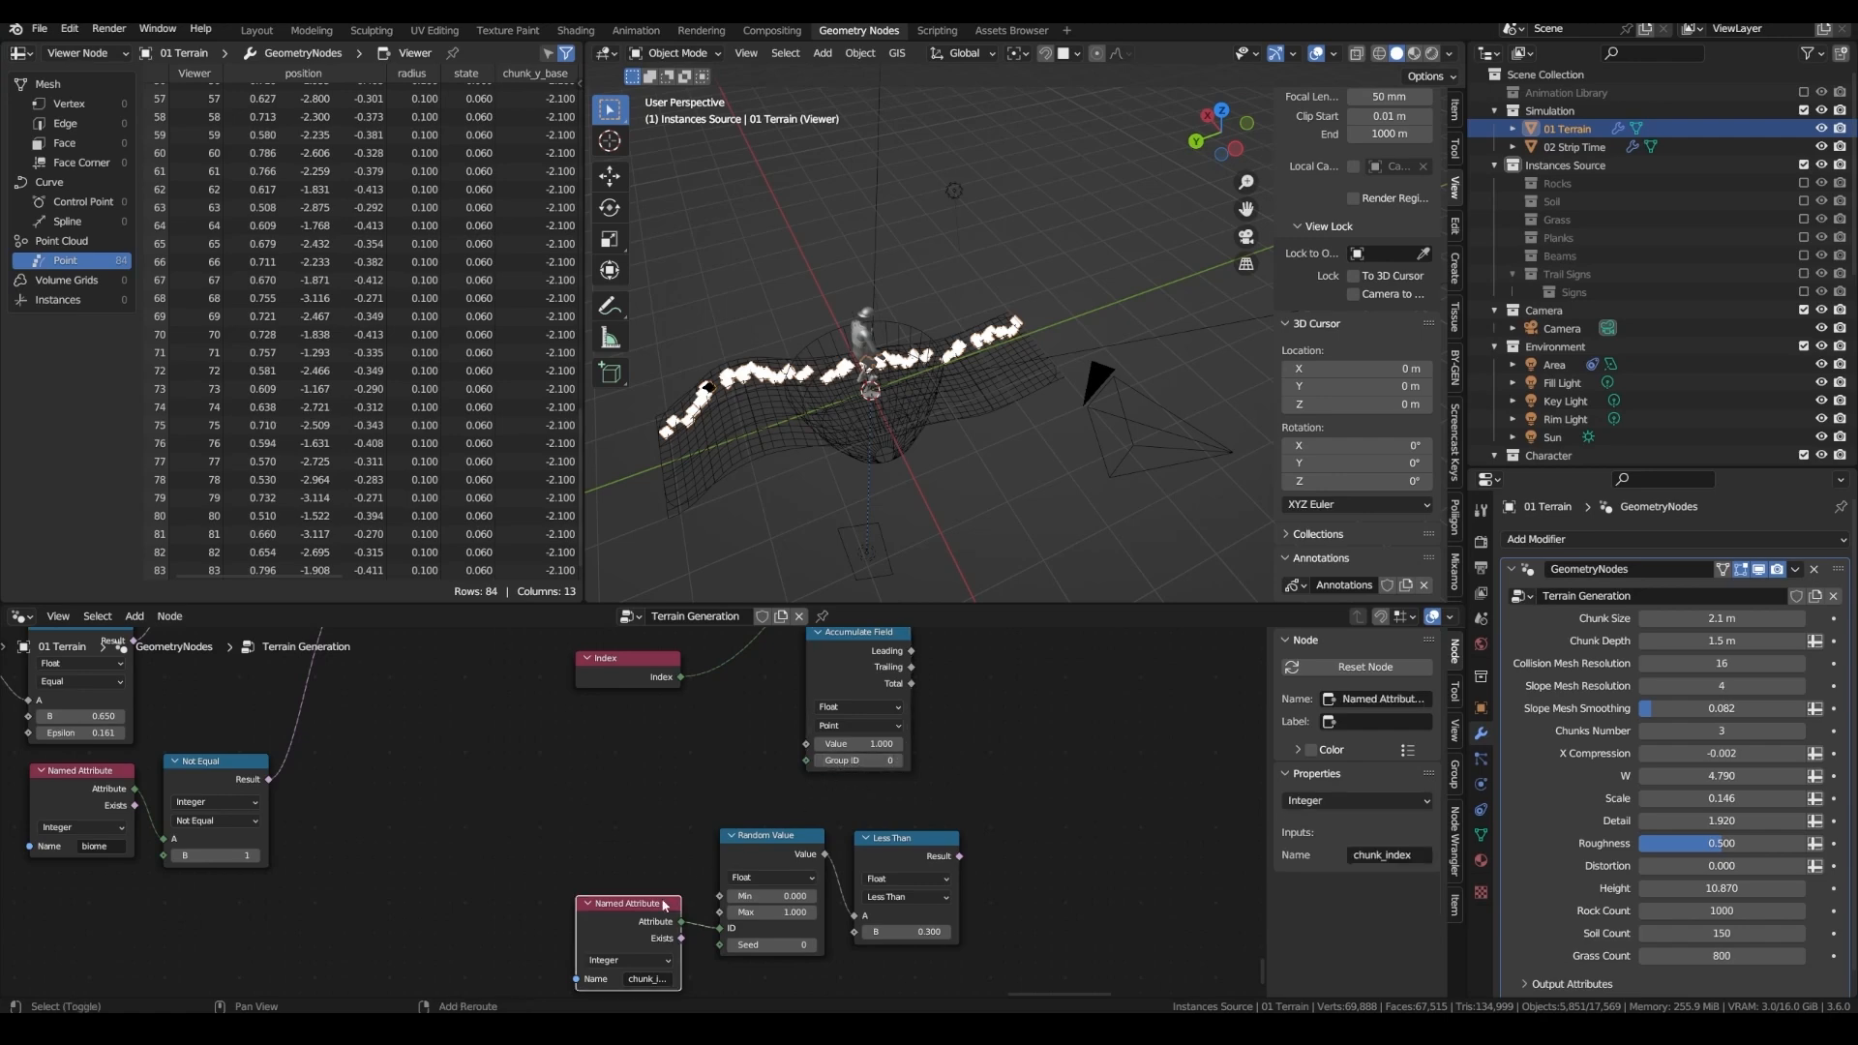
key("shift+d")
left_click(668, 728)
scroll(677, 727, "up", 1)
left_click_drag(688, 752, 817, 779)
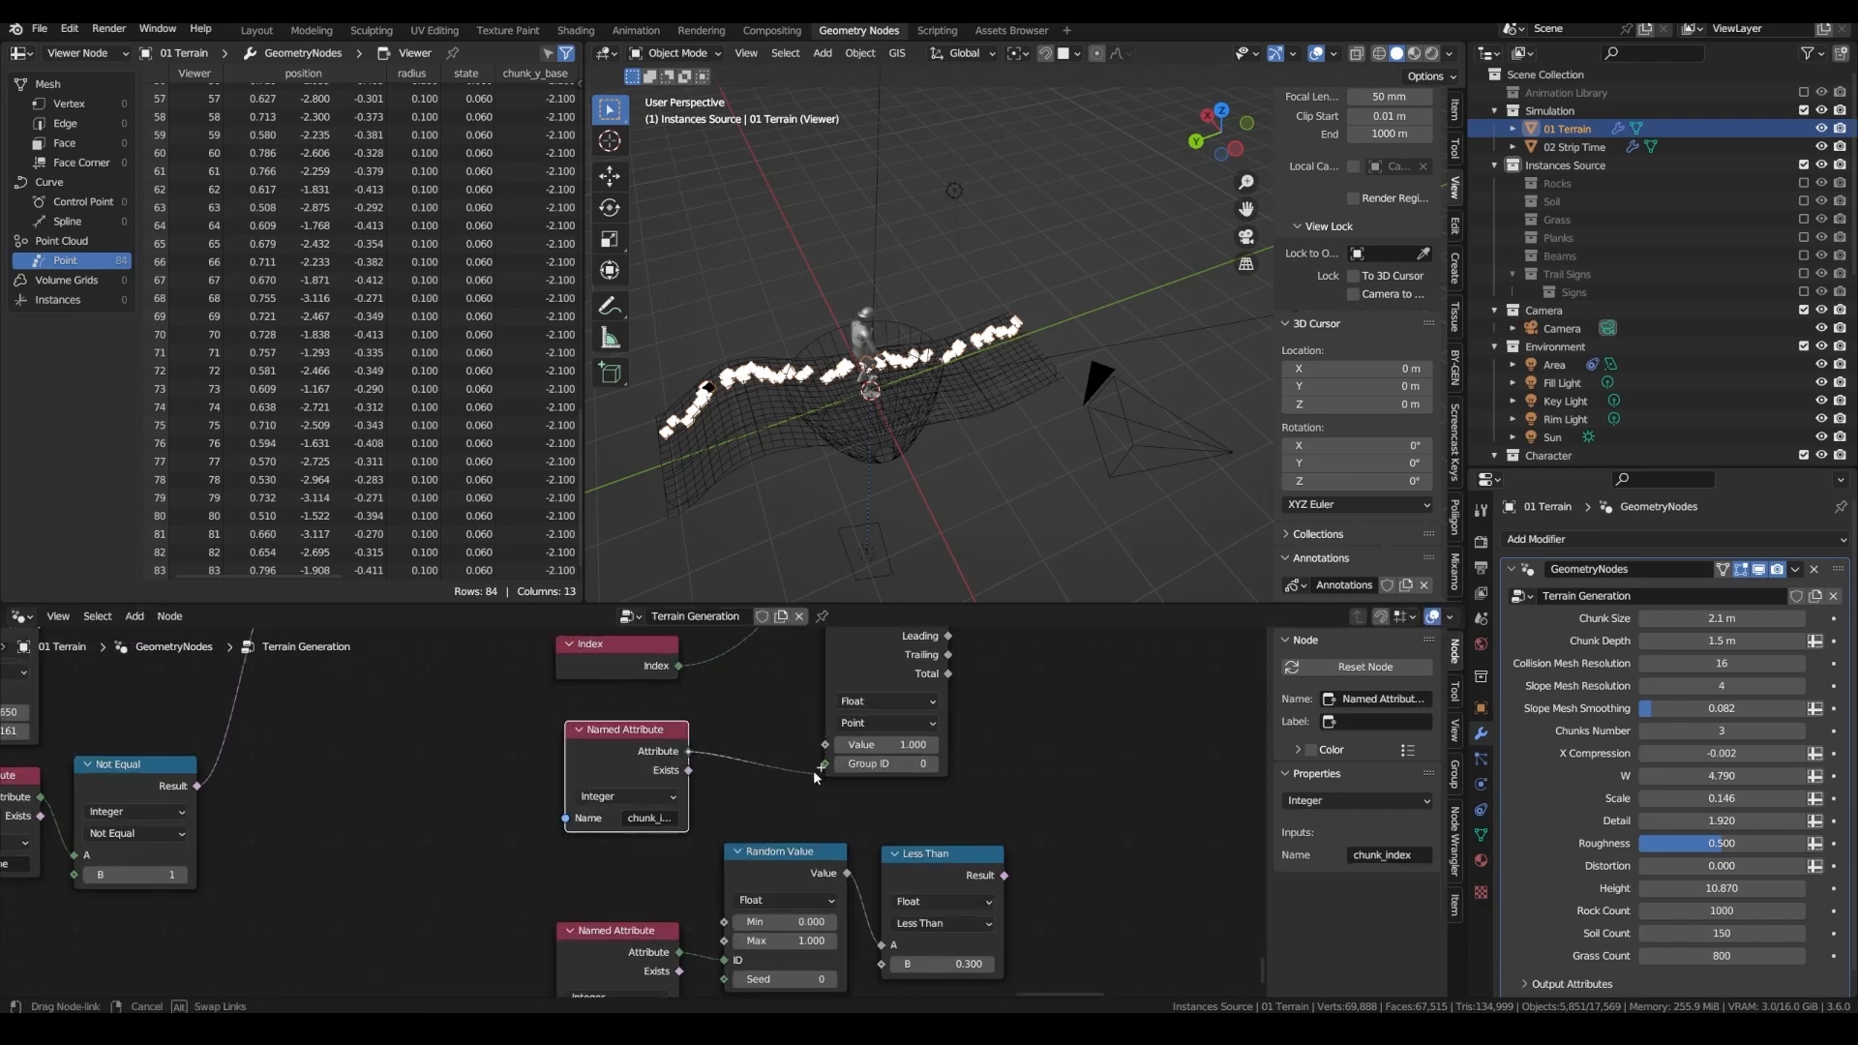
left_click_drag(825, 765, 826, 765)
middle_click_drag(842, 770, 809, 860)
- Set the Accumulate Field to Integer and examine its Trailing output for each point in the spreadsheet
left_click(915, 743, "ctrl+shift")
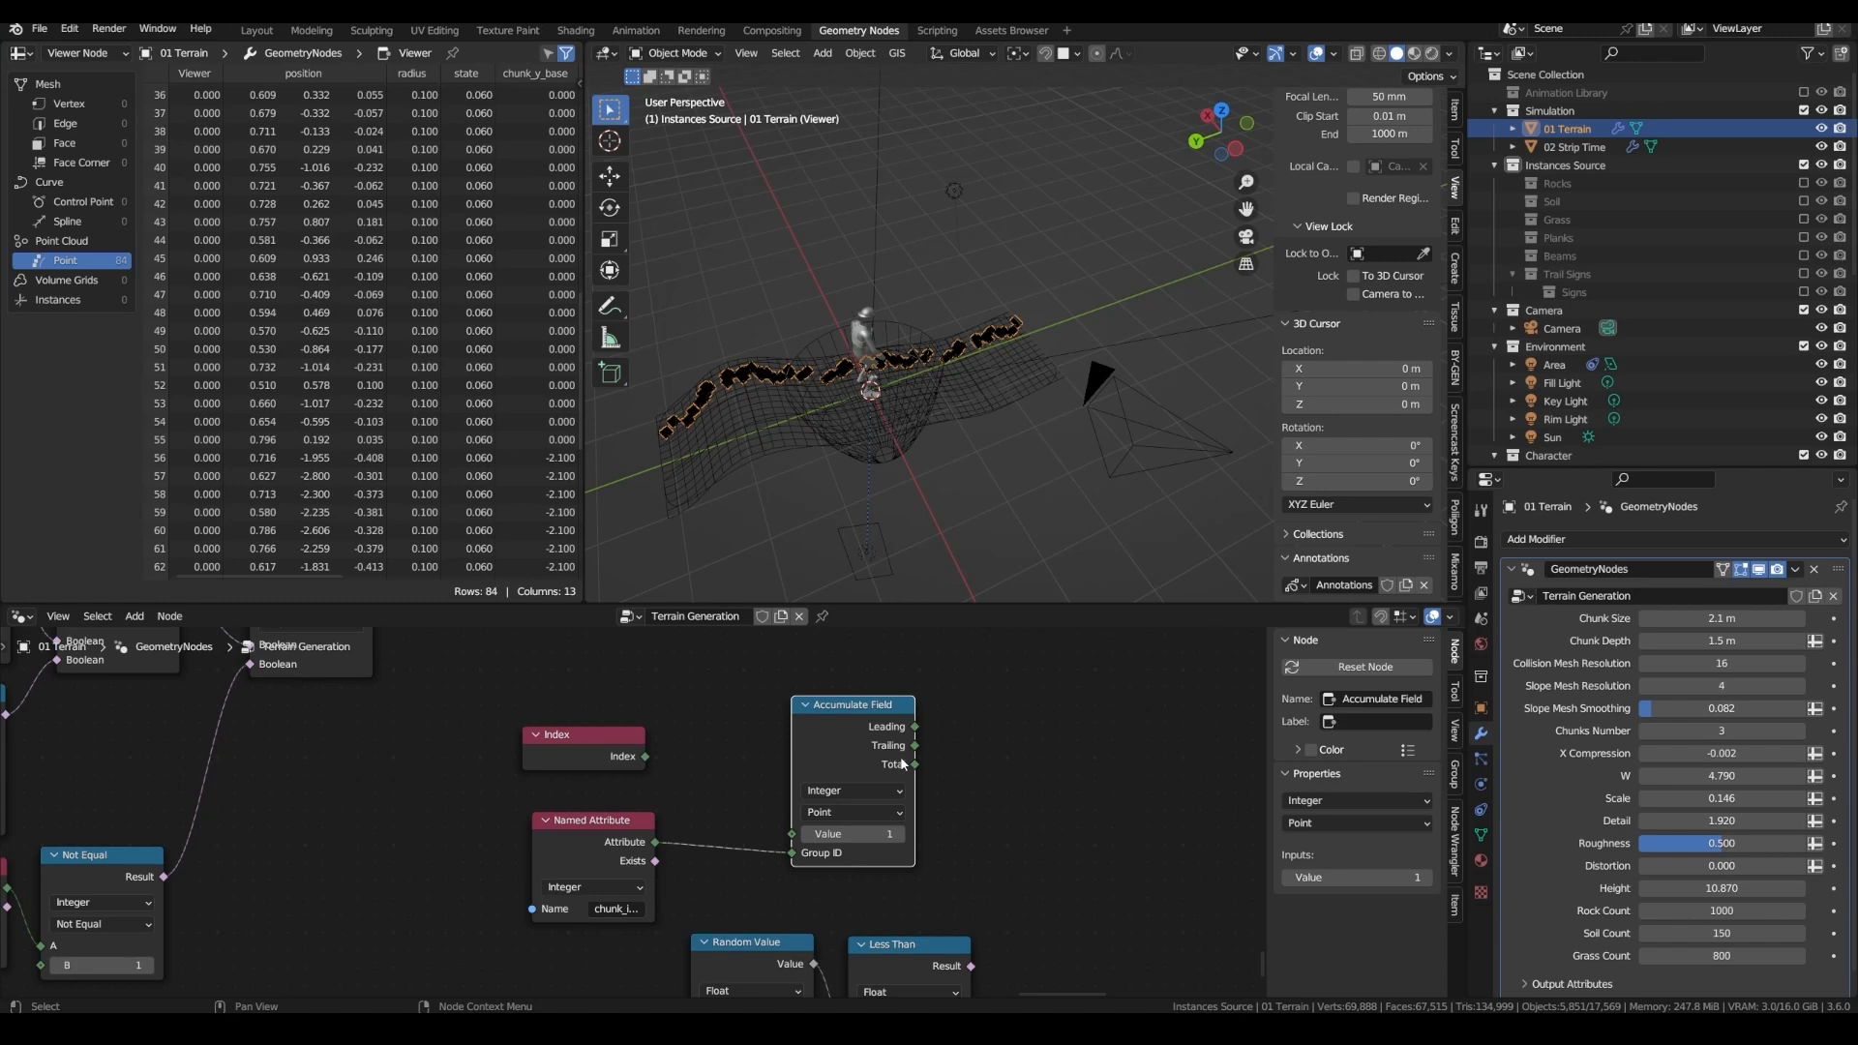
left_click(873, 746, "ctrl+shift")
scroll(574, 503, "up", 10)
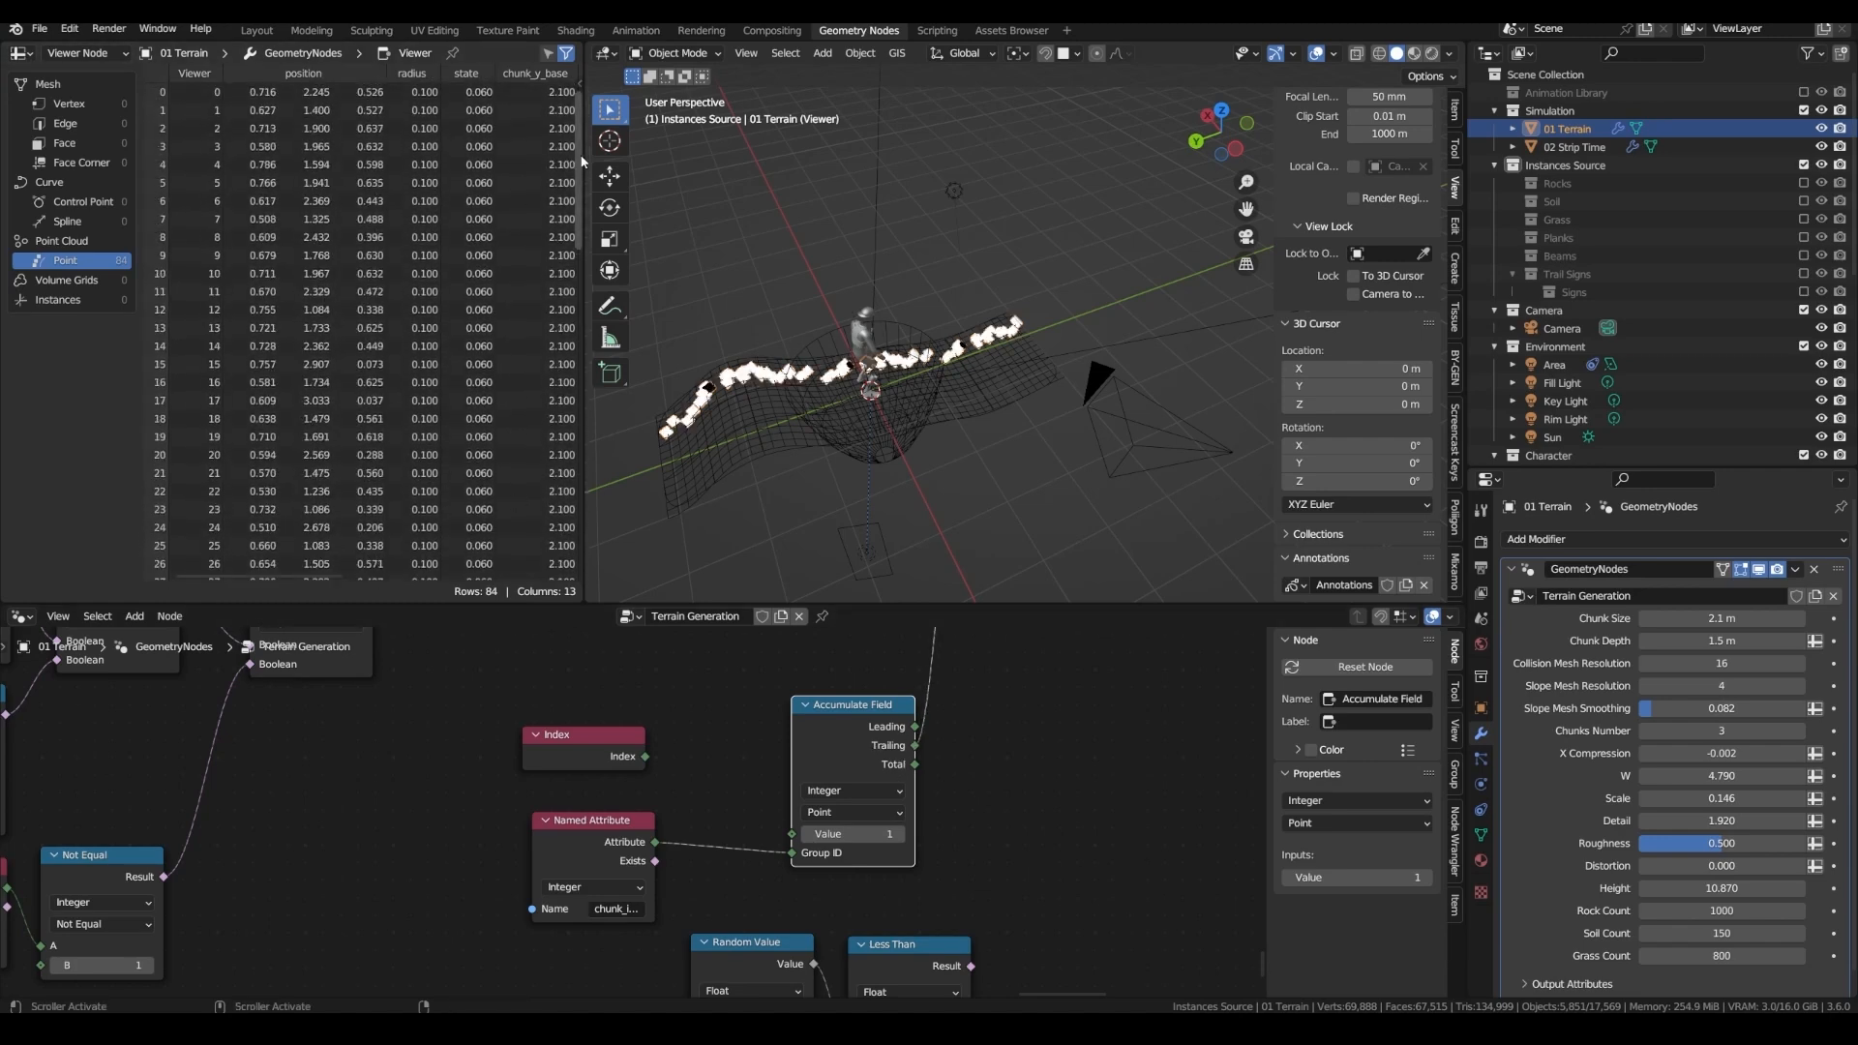
scroll(573, 222, "down", 10)
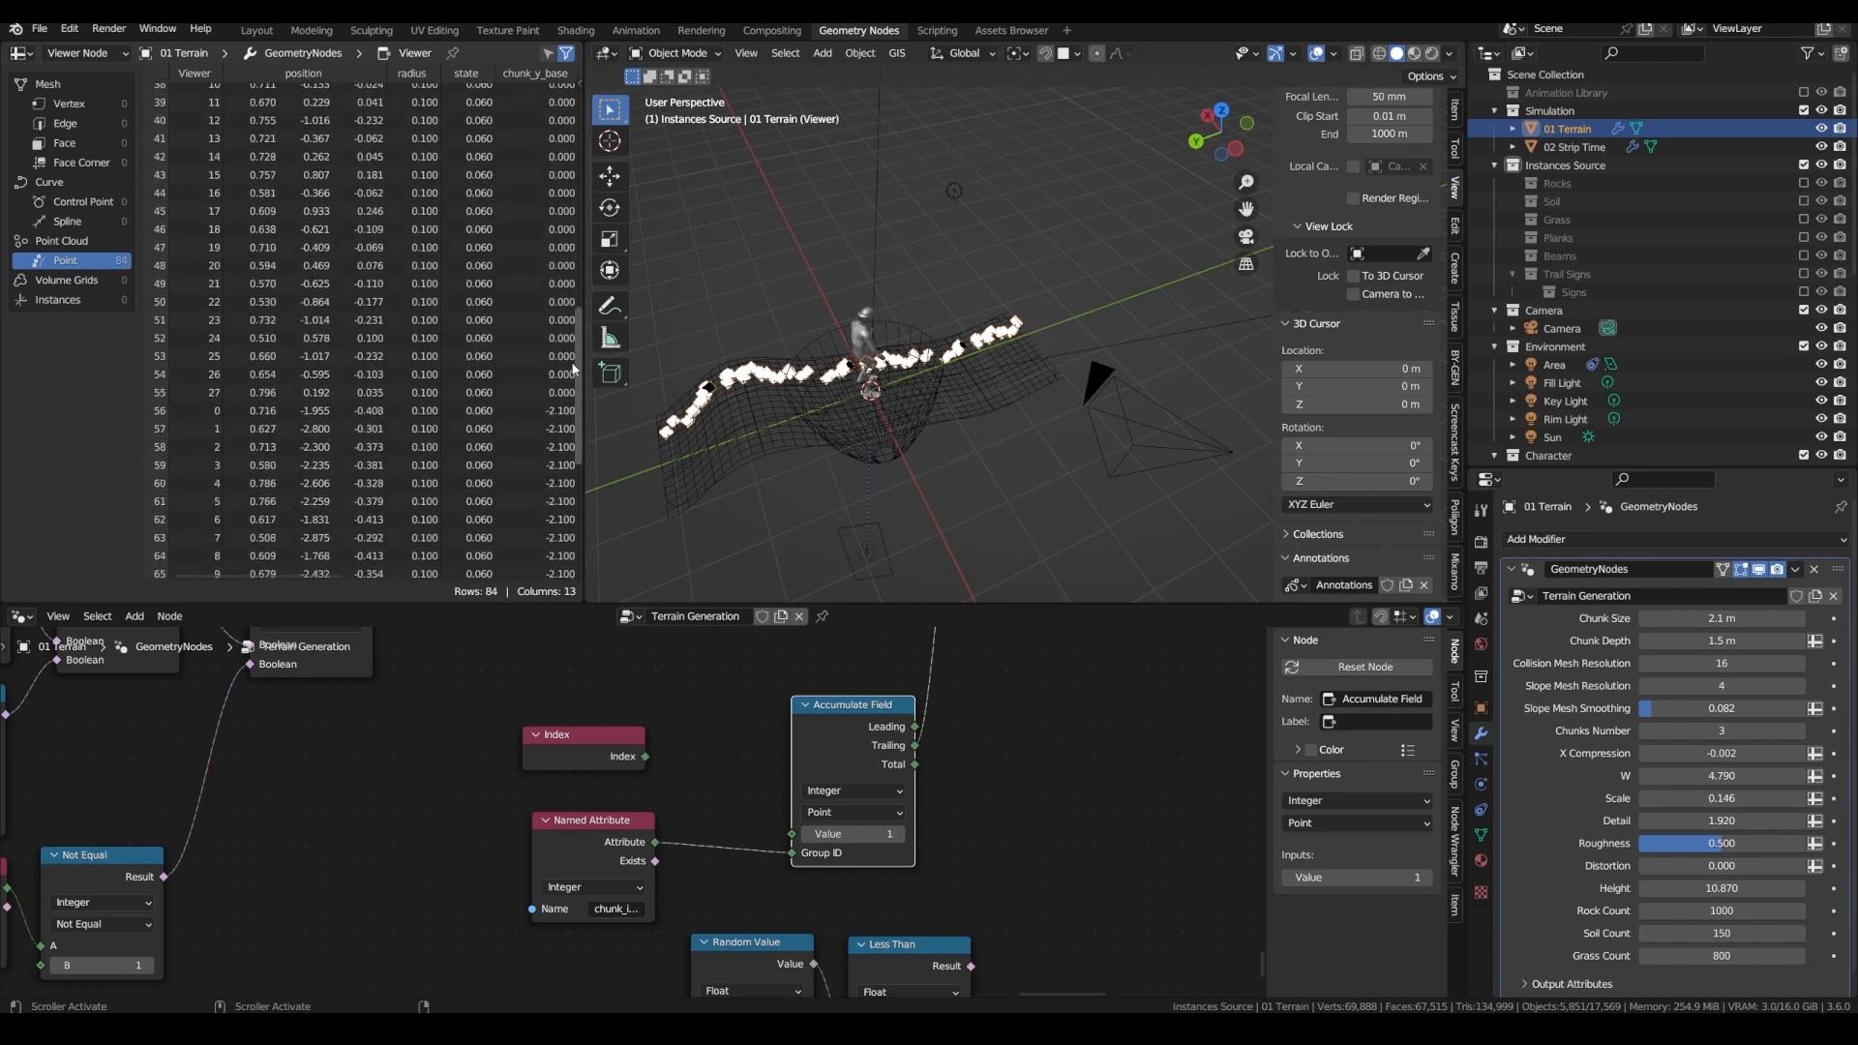
- Add an integer Equal compare node with the Accumulate Field's Trailing output as A and an integer Random Value as B
scroll(566, 744, "down", 2)
key("shift+a")
type("compa")
key("Return")
left_click(867, 747)
middle_click_drag(846, 827, 880, 734)
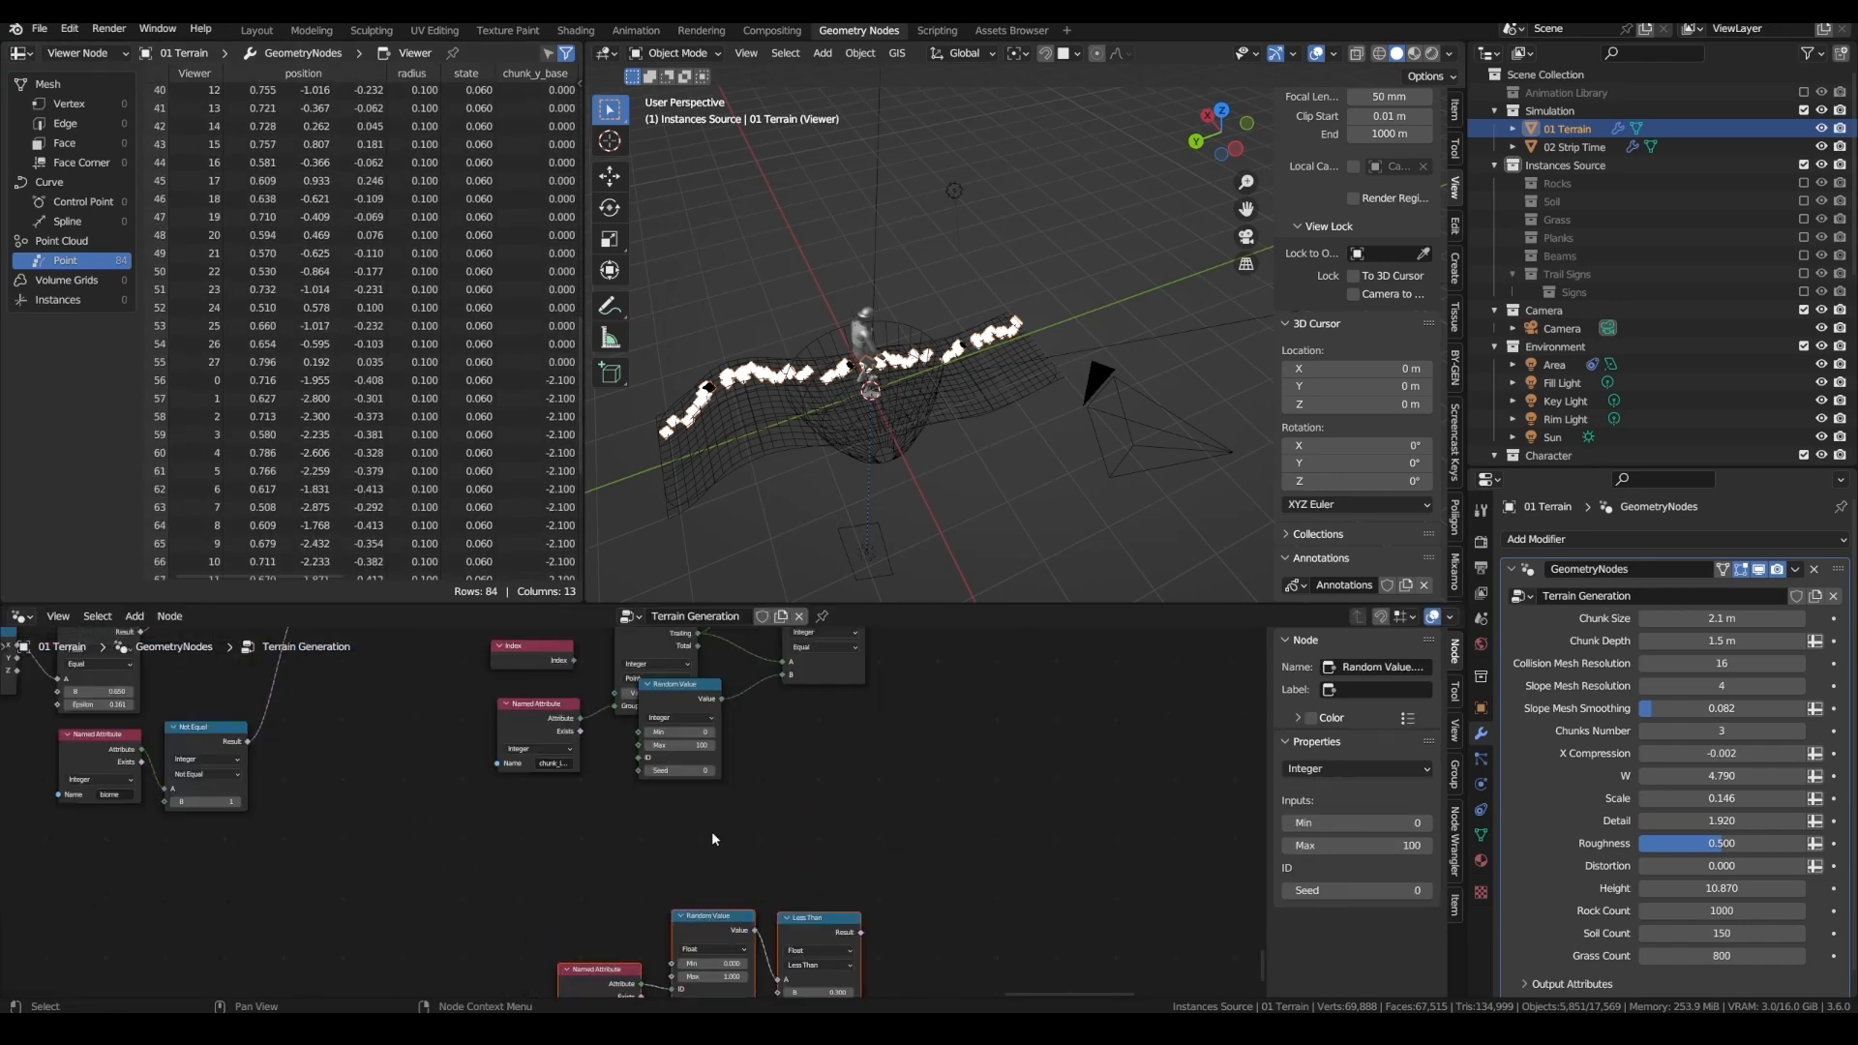
- Place the integer Random Value node below the Accumulate Field and preview its values in the spreadsheet
middle_click_drag(712, 839, 709, 897)
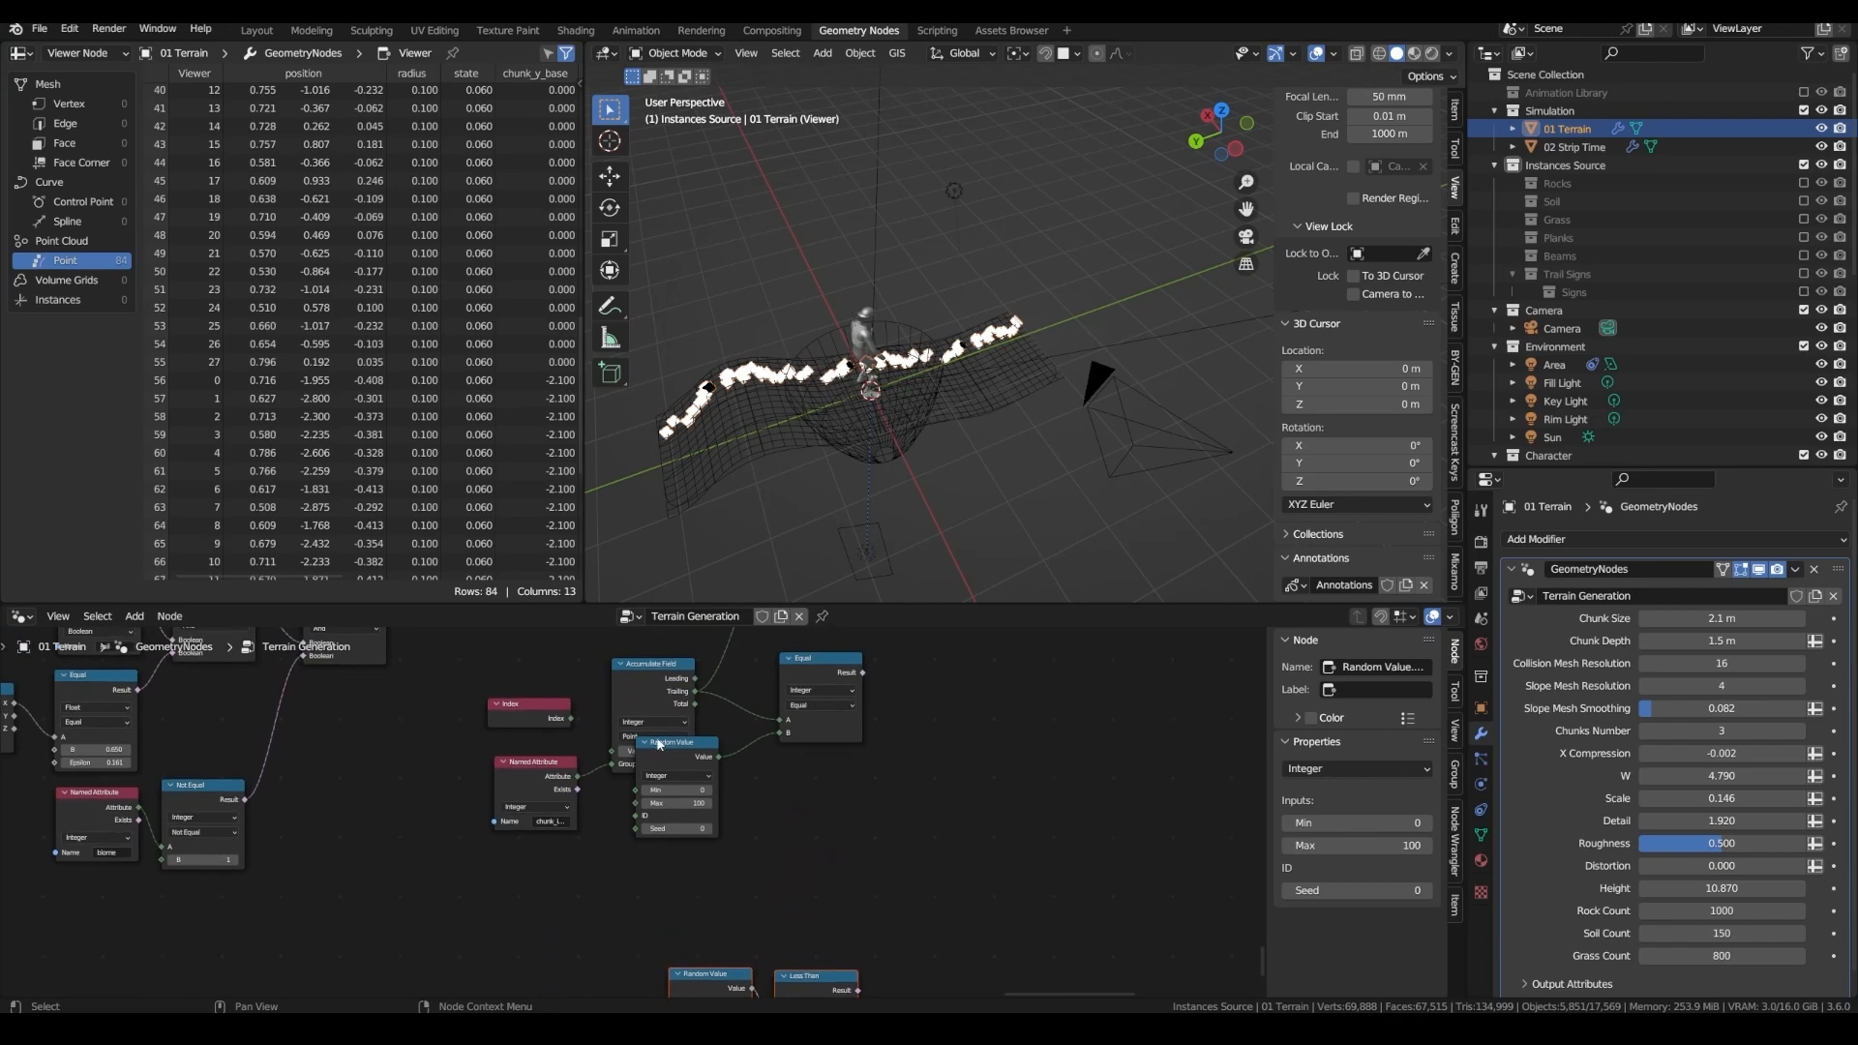
left_click_drag(657, 740, 642, 800)
left_click(666, 815, "ctrl+shift")
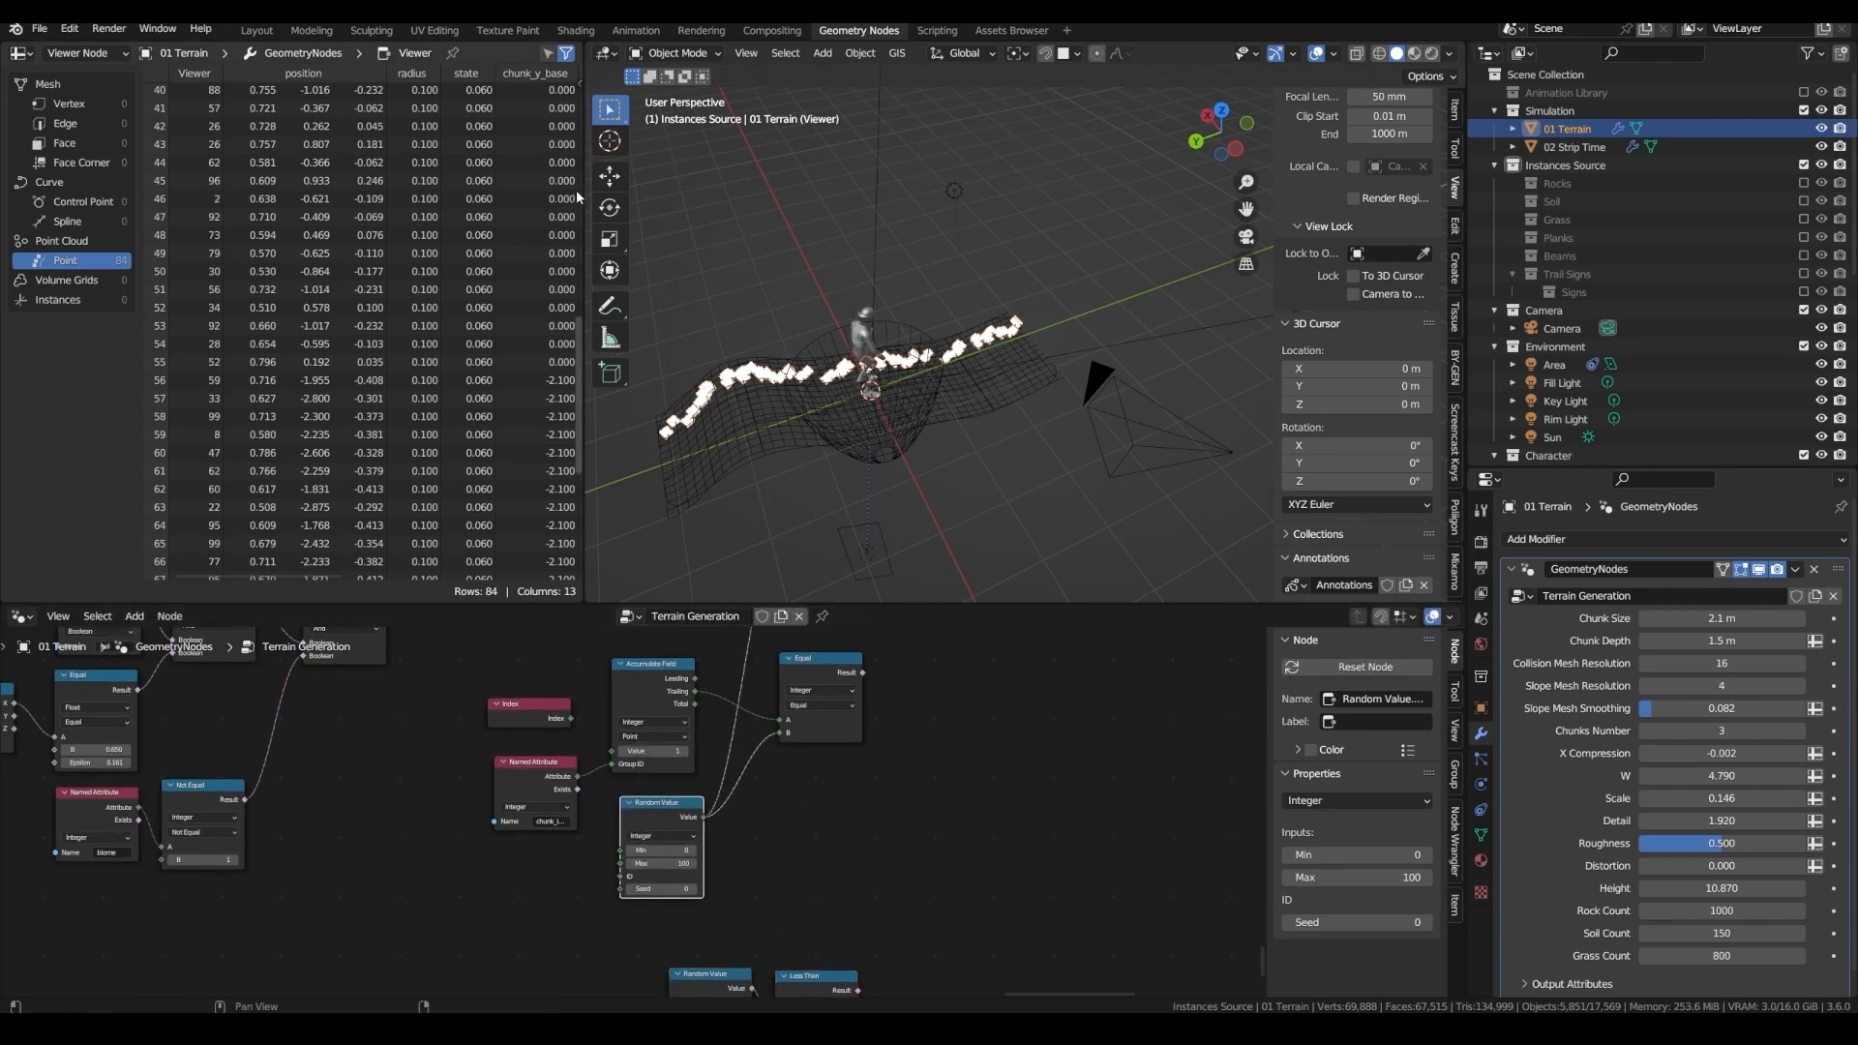
left_click_drag(577, 348, 584, 184)
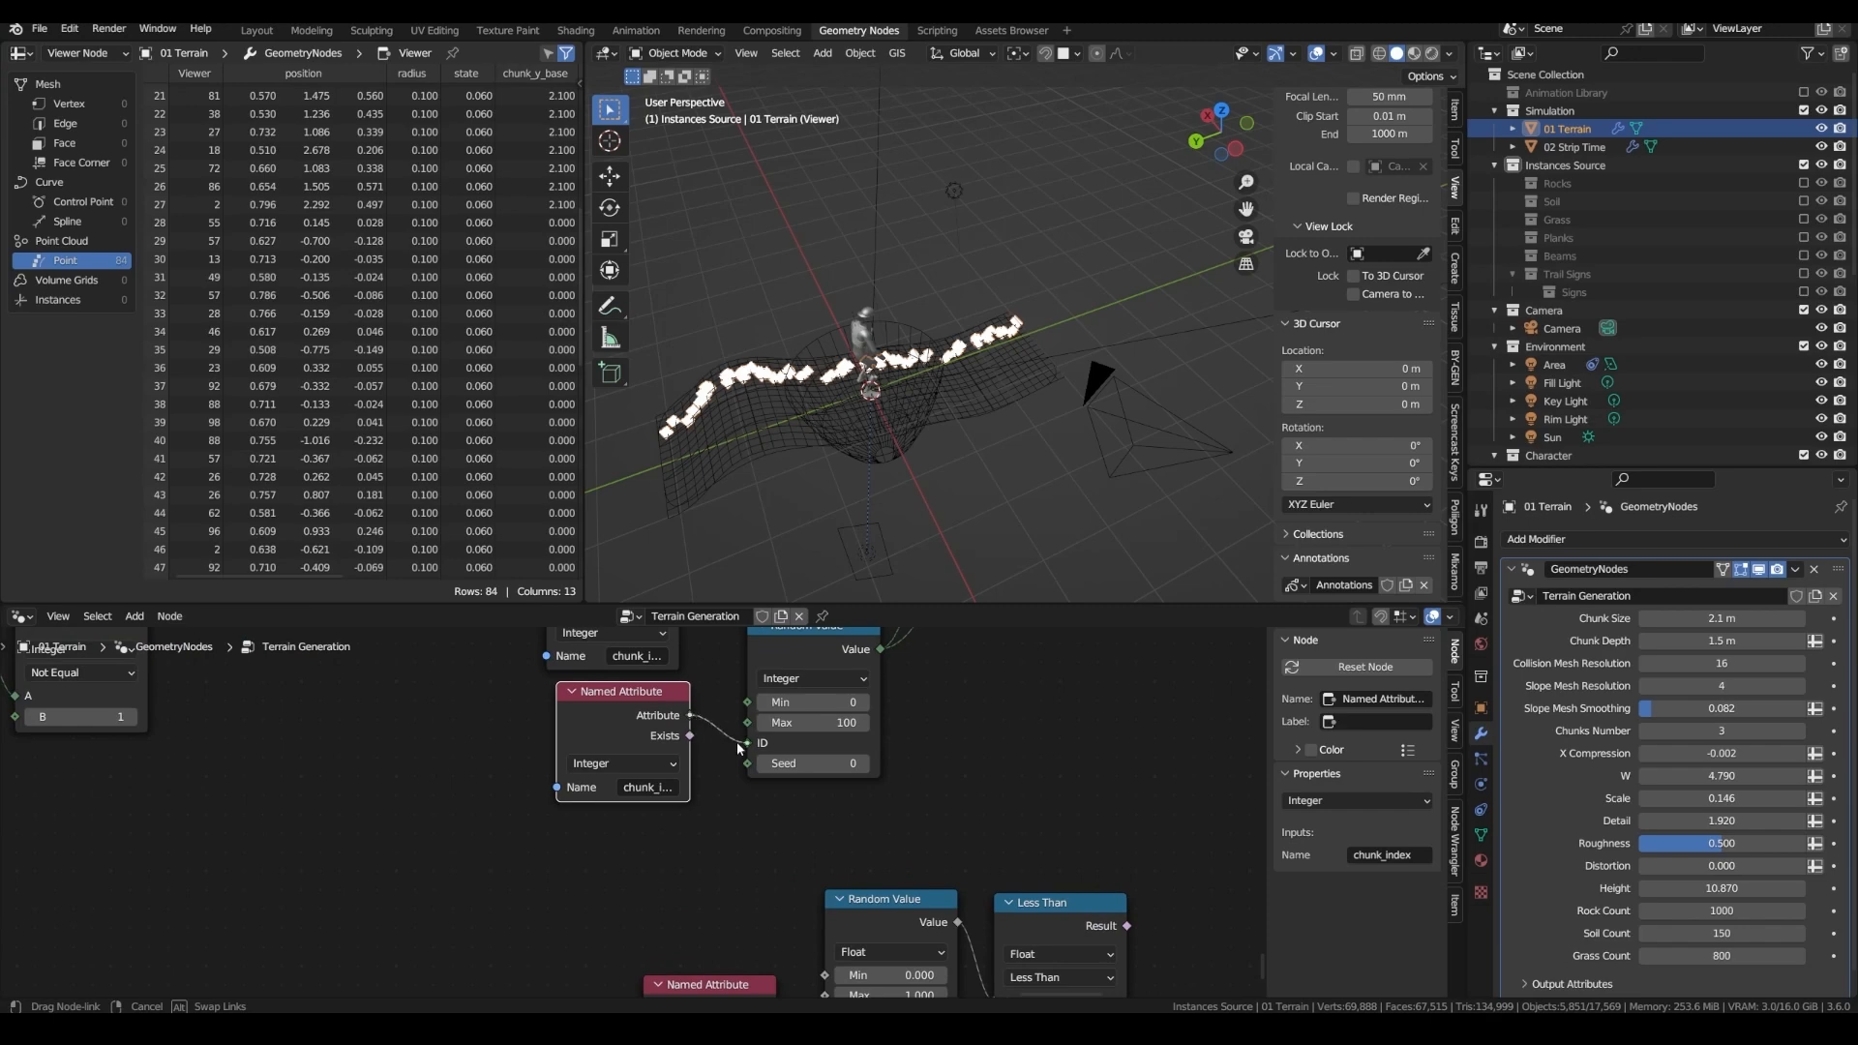
- Connect the duplicated chunk_index attributes to the Random Value IDs and combine the Equal and Less Than results with a Boolean And node
mouse_move(736, 742)
left_mouse_down()
mouse_move(721, 733)
mouse_move(750, 743)
left_mouse_up()
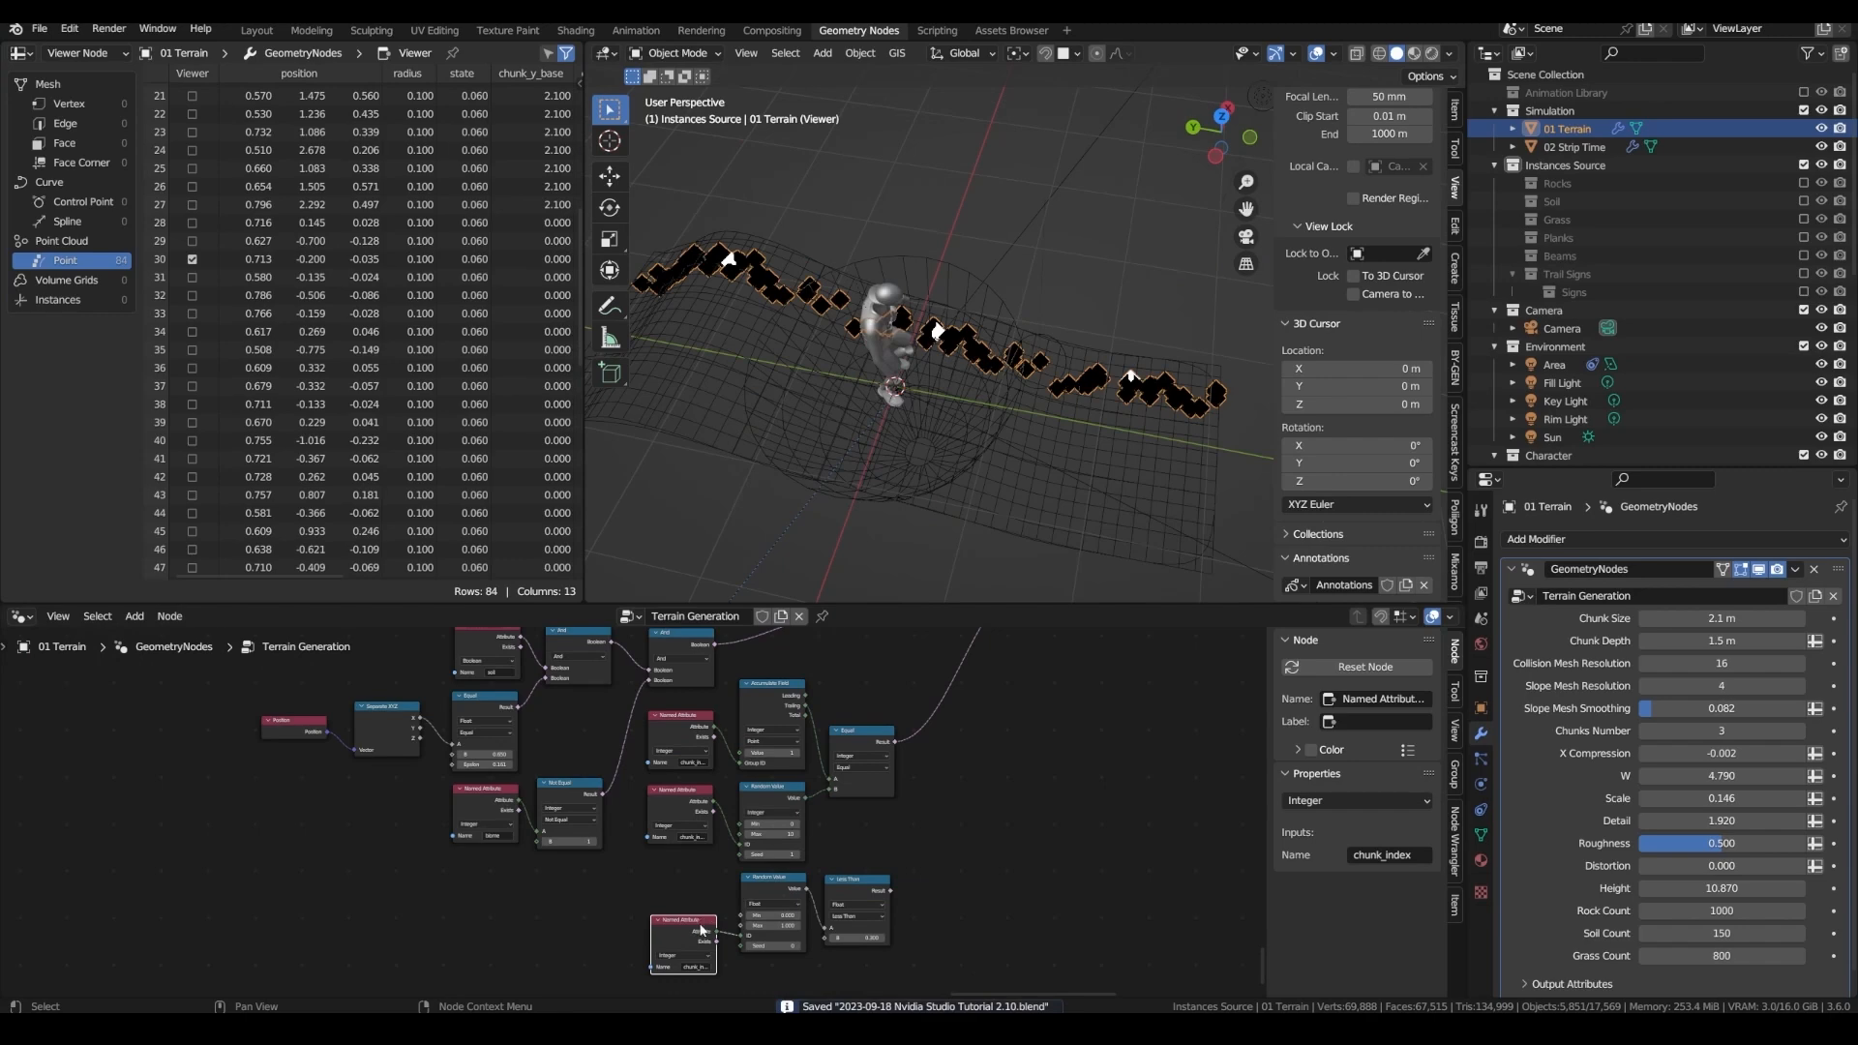
left_click_drag(693, 960, 697, 898)
scroll(832, 736, "up", 3)
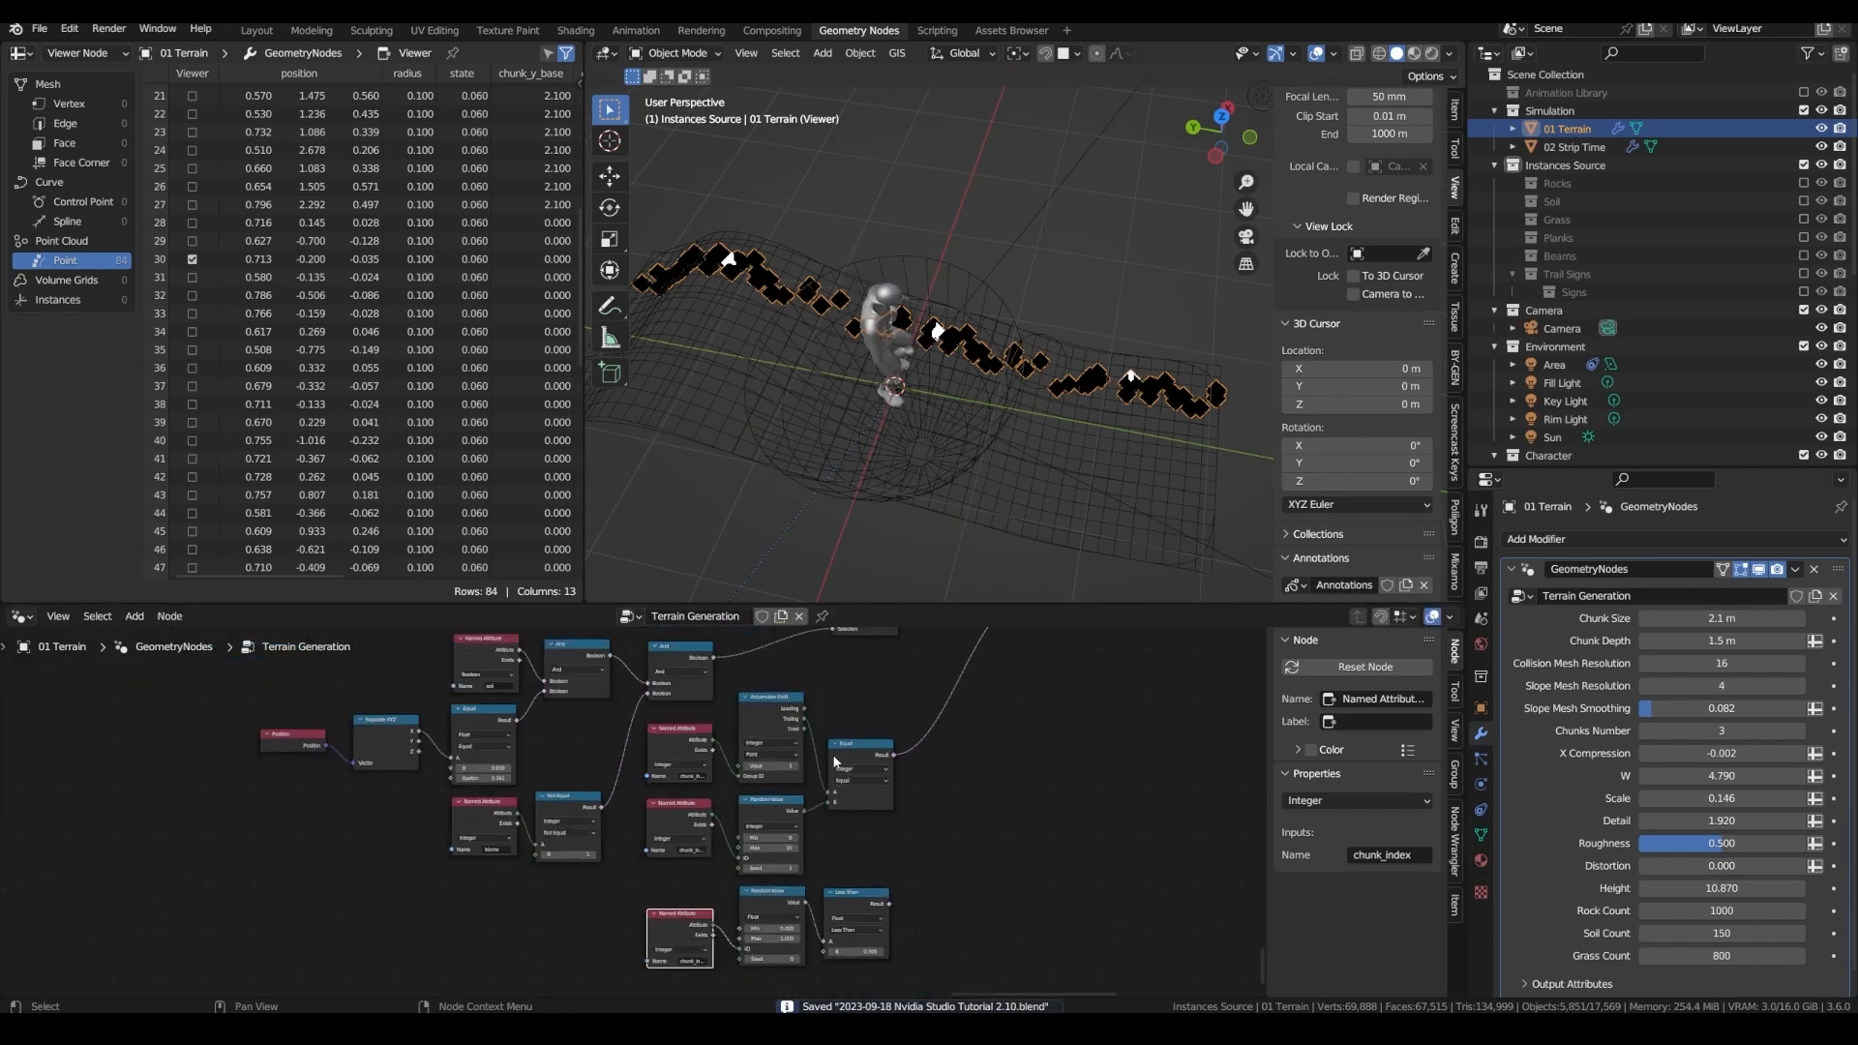
left_click_drag(869, 752, 941, 857)
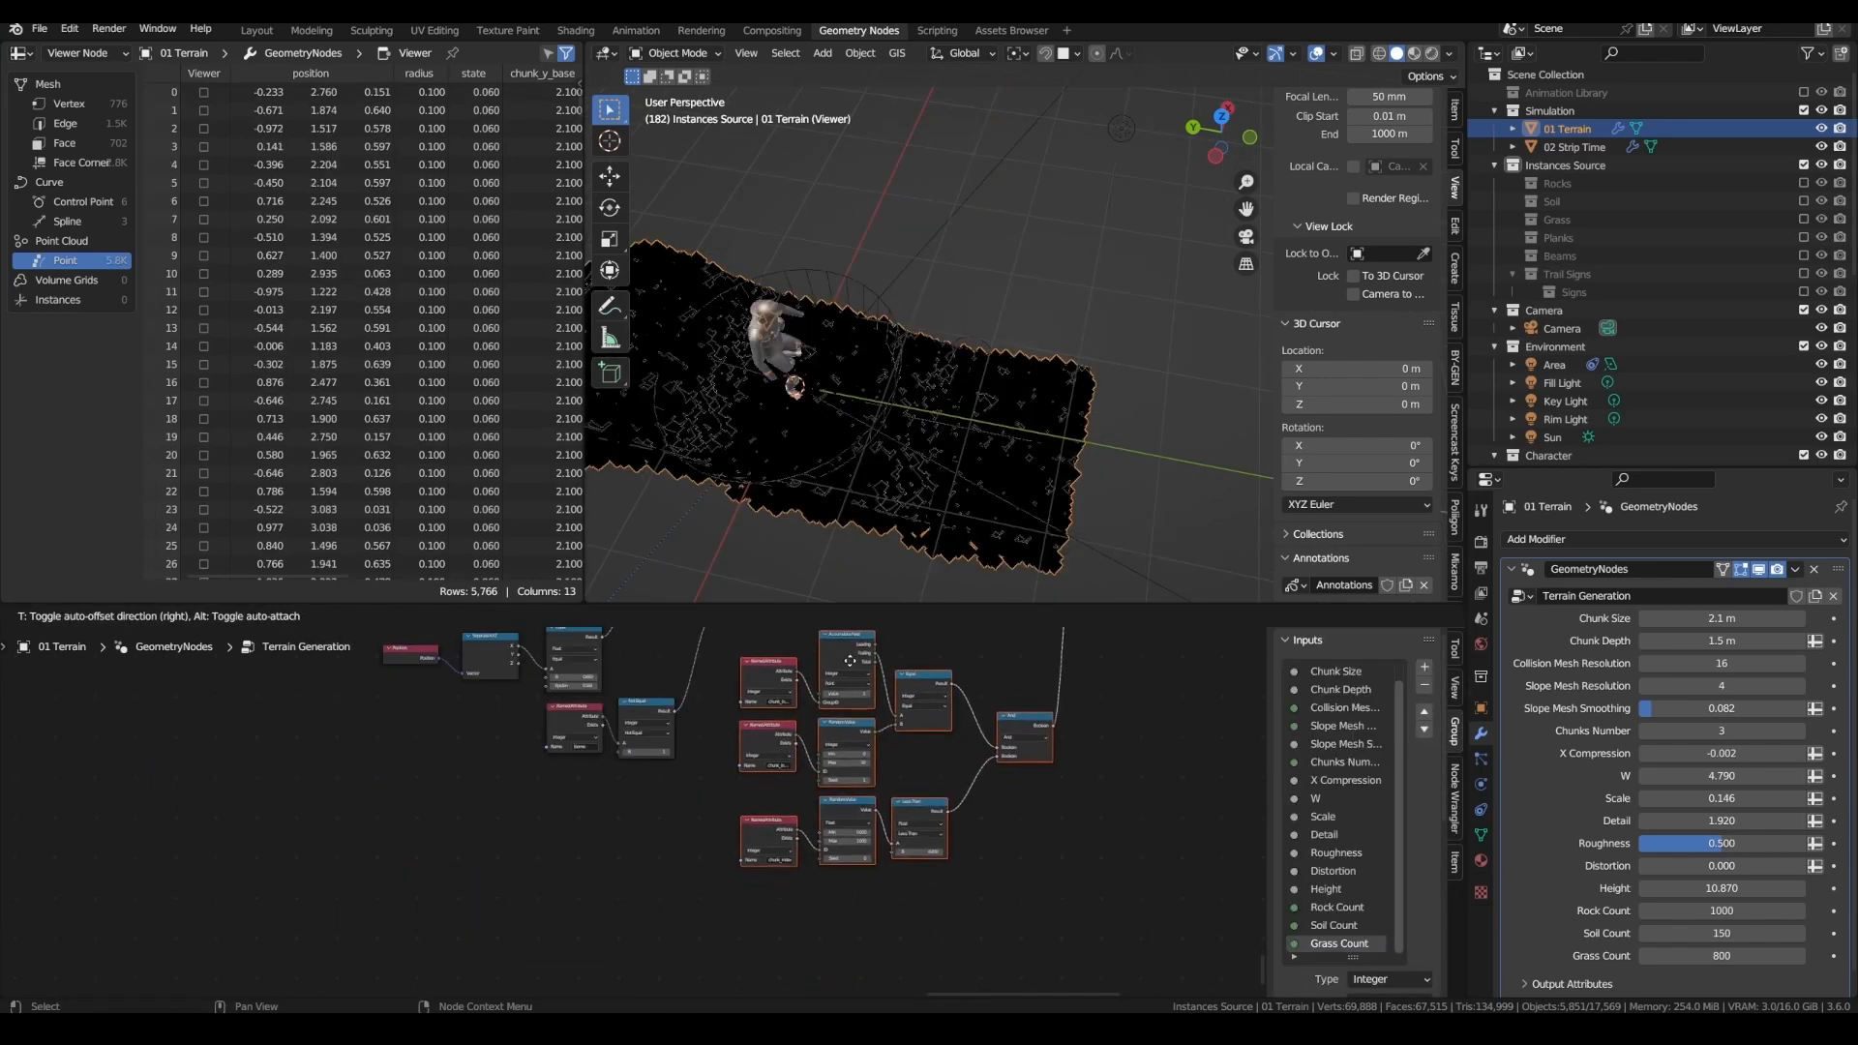
- Move the random selection nodes below the Separate Geometry node and preview the separated points' geometry
left_click_drag(850, 660, 850, 660)
middle_click_drag(849, 661, 703, 862)
left_click_drag(704, 859, 743, 805)
scroll(761, 774, "up", 1)
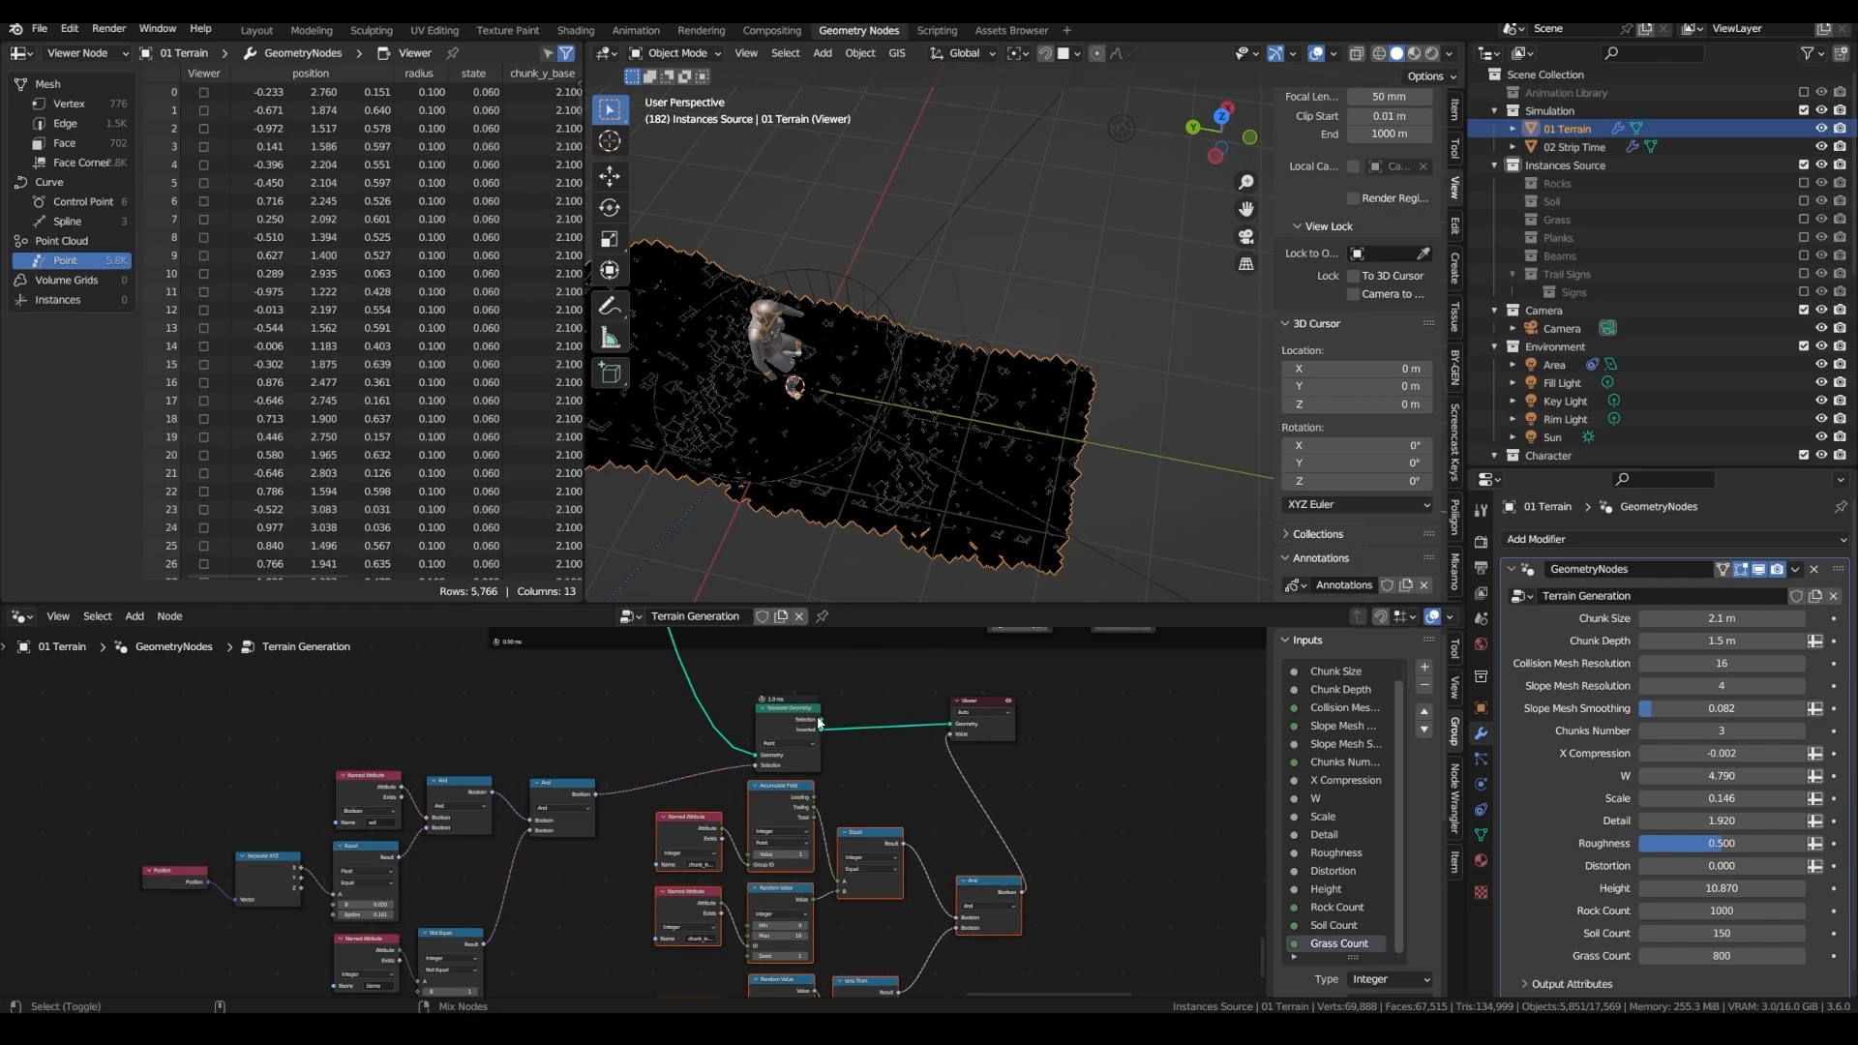
left_click(819, 721, "ctrl+shift")
middle_click_drag(870, 756, 851, 751)
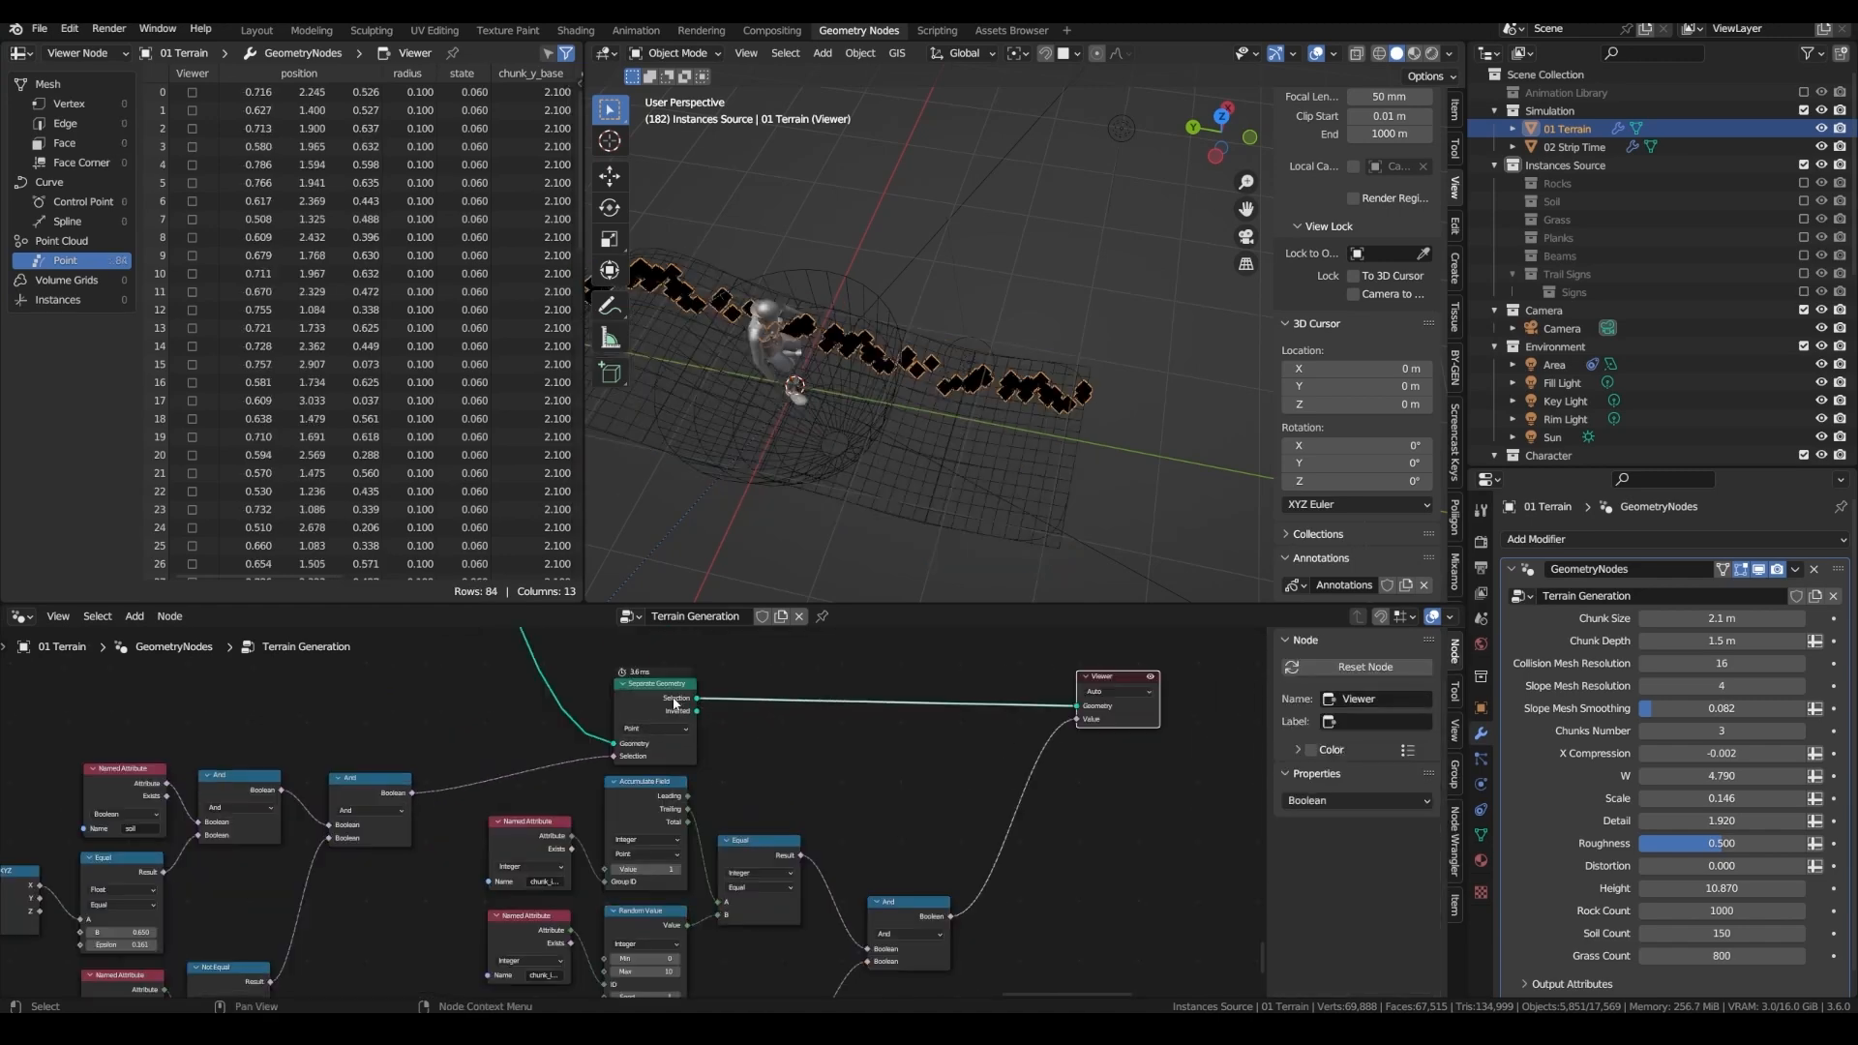
- Duplicate Separate Geometry after the first one and connect the random And result to the copy's Selection
left_click_drag(676, 700, 917, 690)
left_click_drag(951, 919, 968, 900)
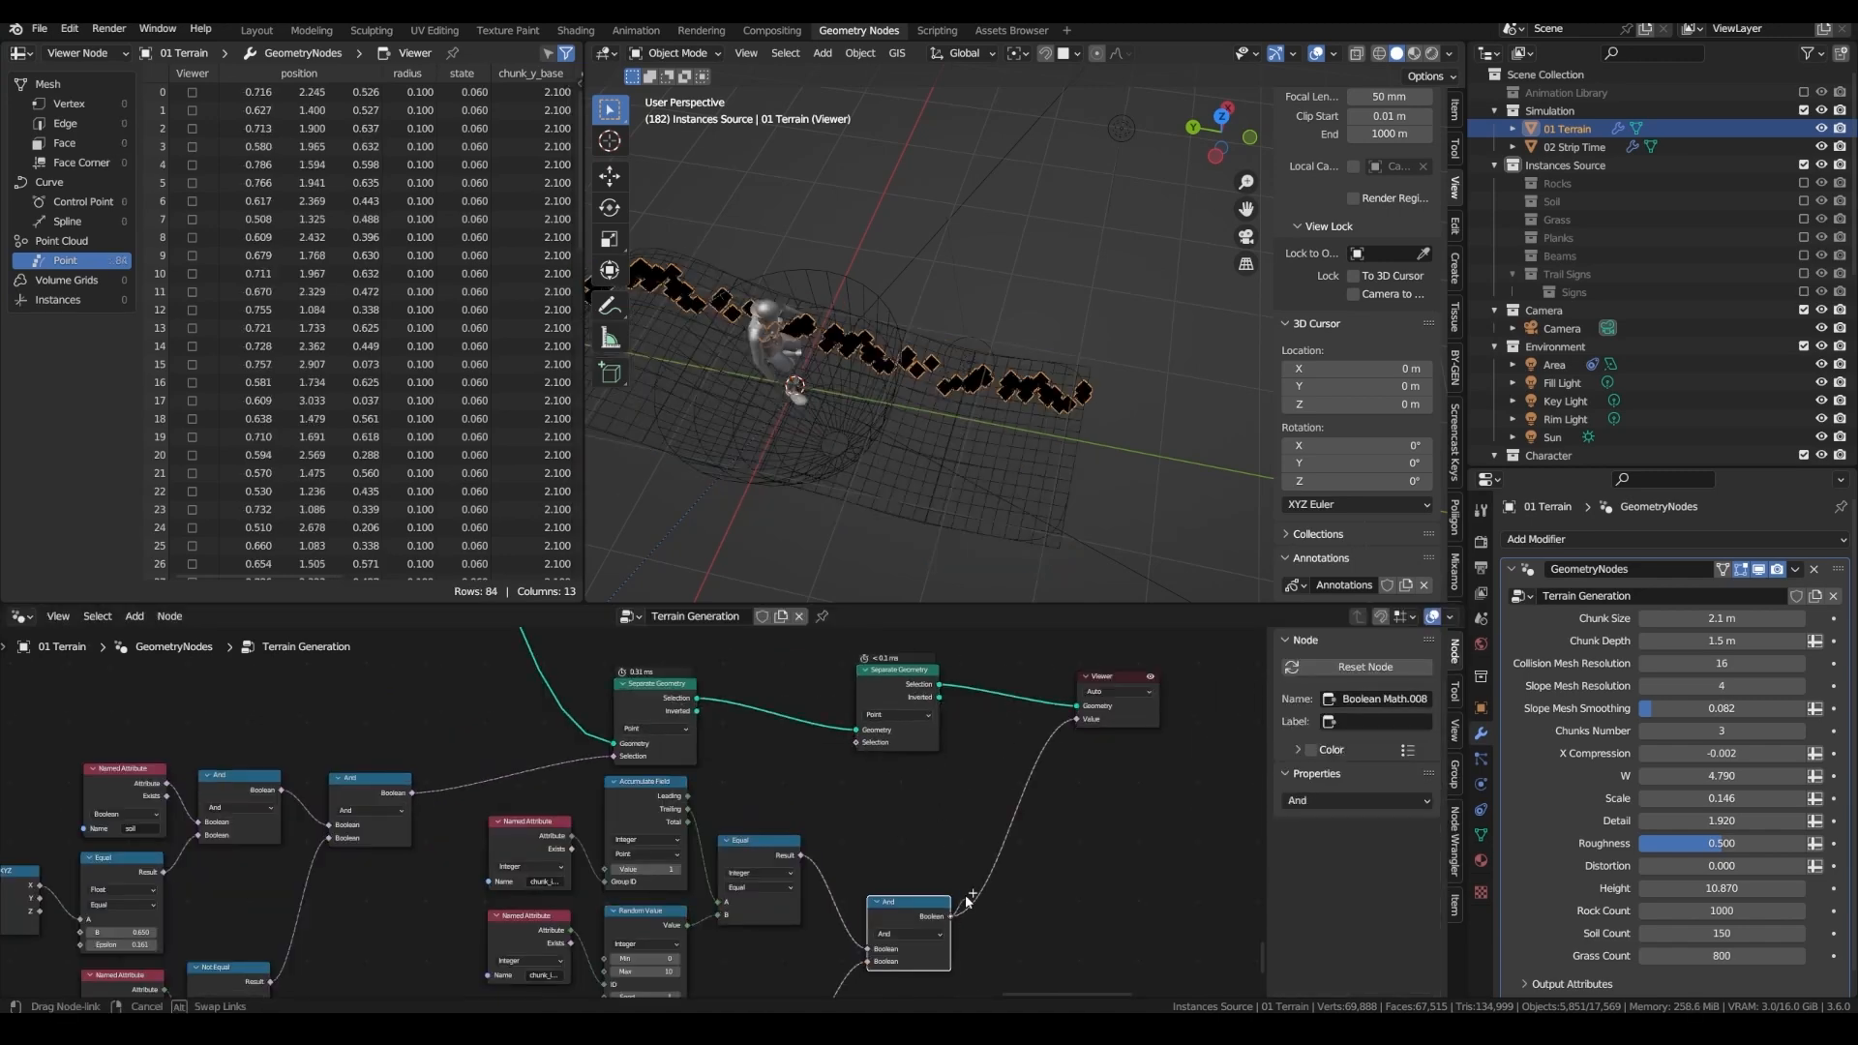
left_click_drag(803, 758, 856, 742)
scroll(863, 769, "down", 1)
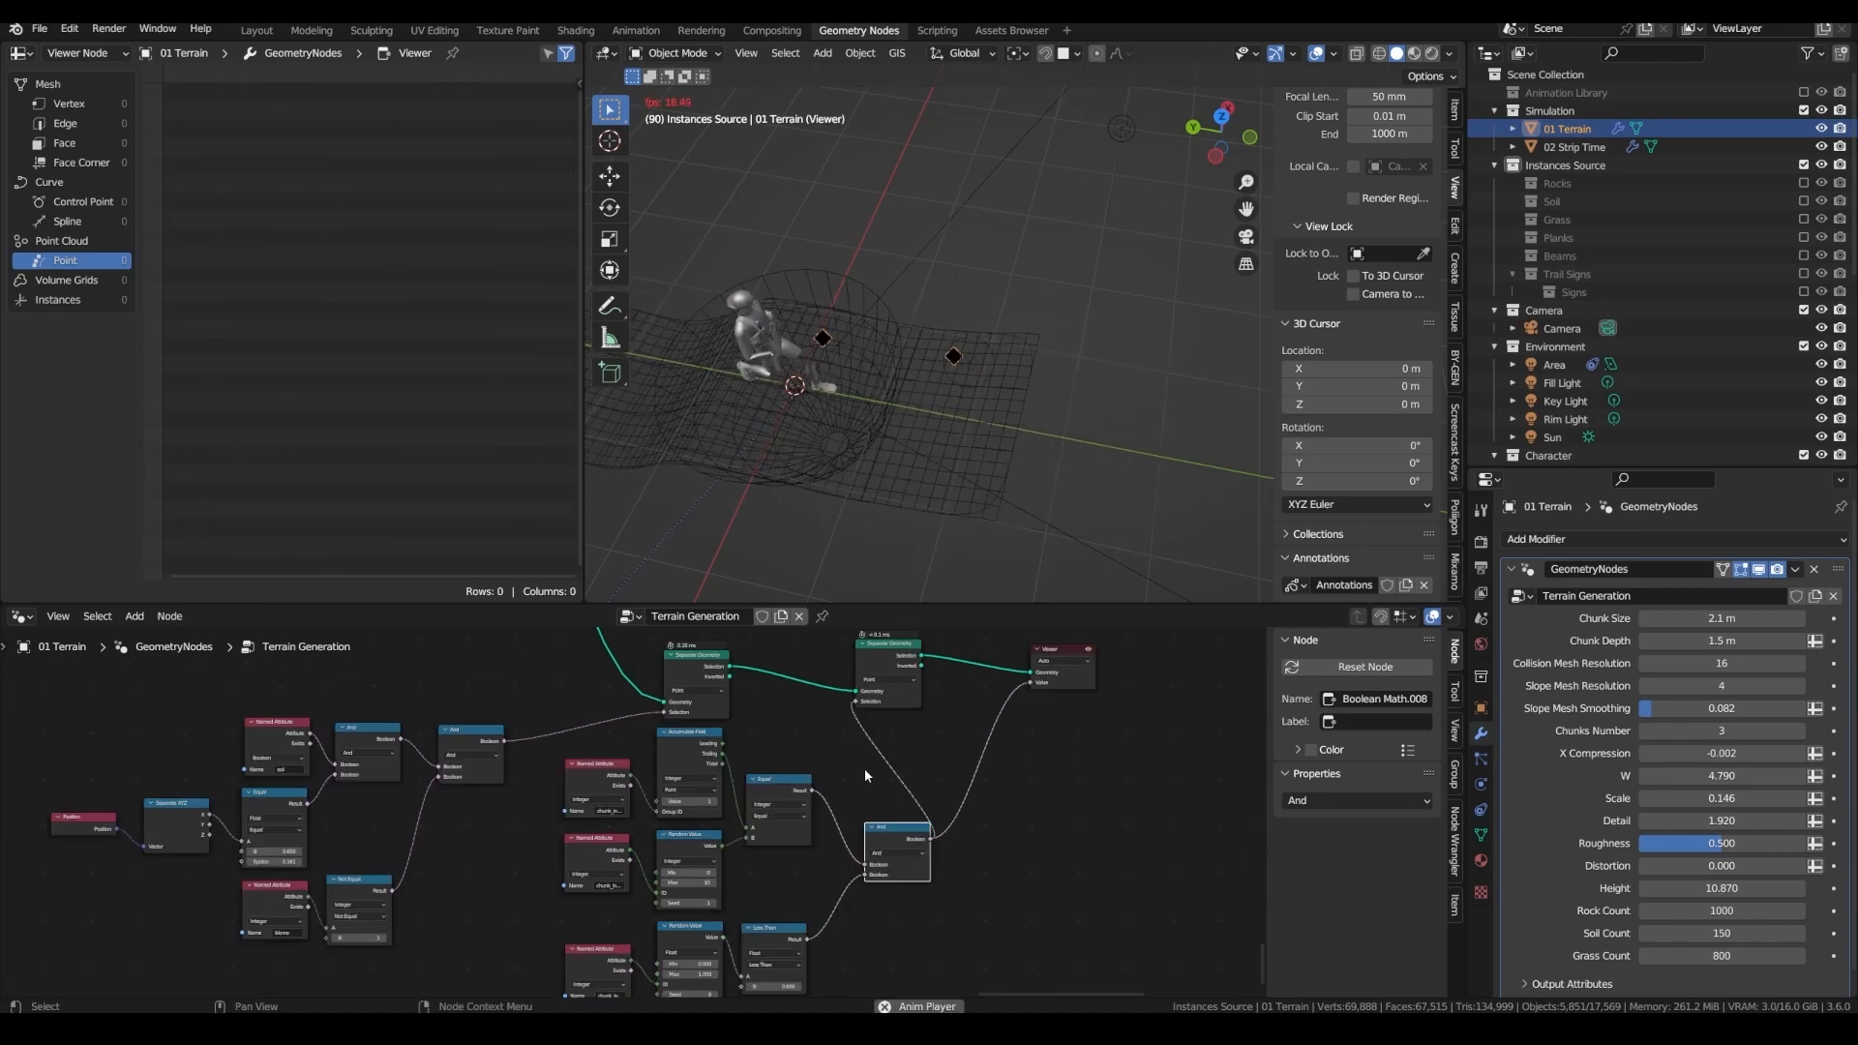
- Play the animation to check the selected points and adjust the Less Than node's B threshold
key("space")
middle_click_drag(846, 832, 838, 717)
scroll(791, 873, "up", 4)
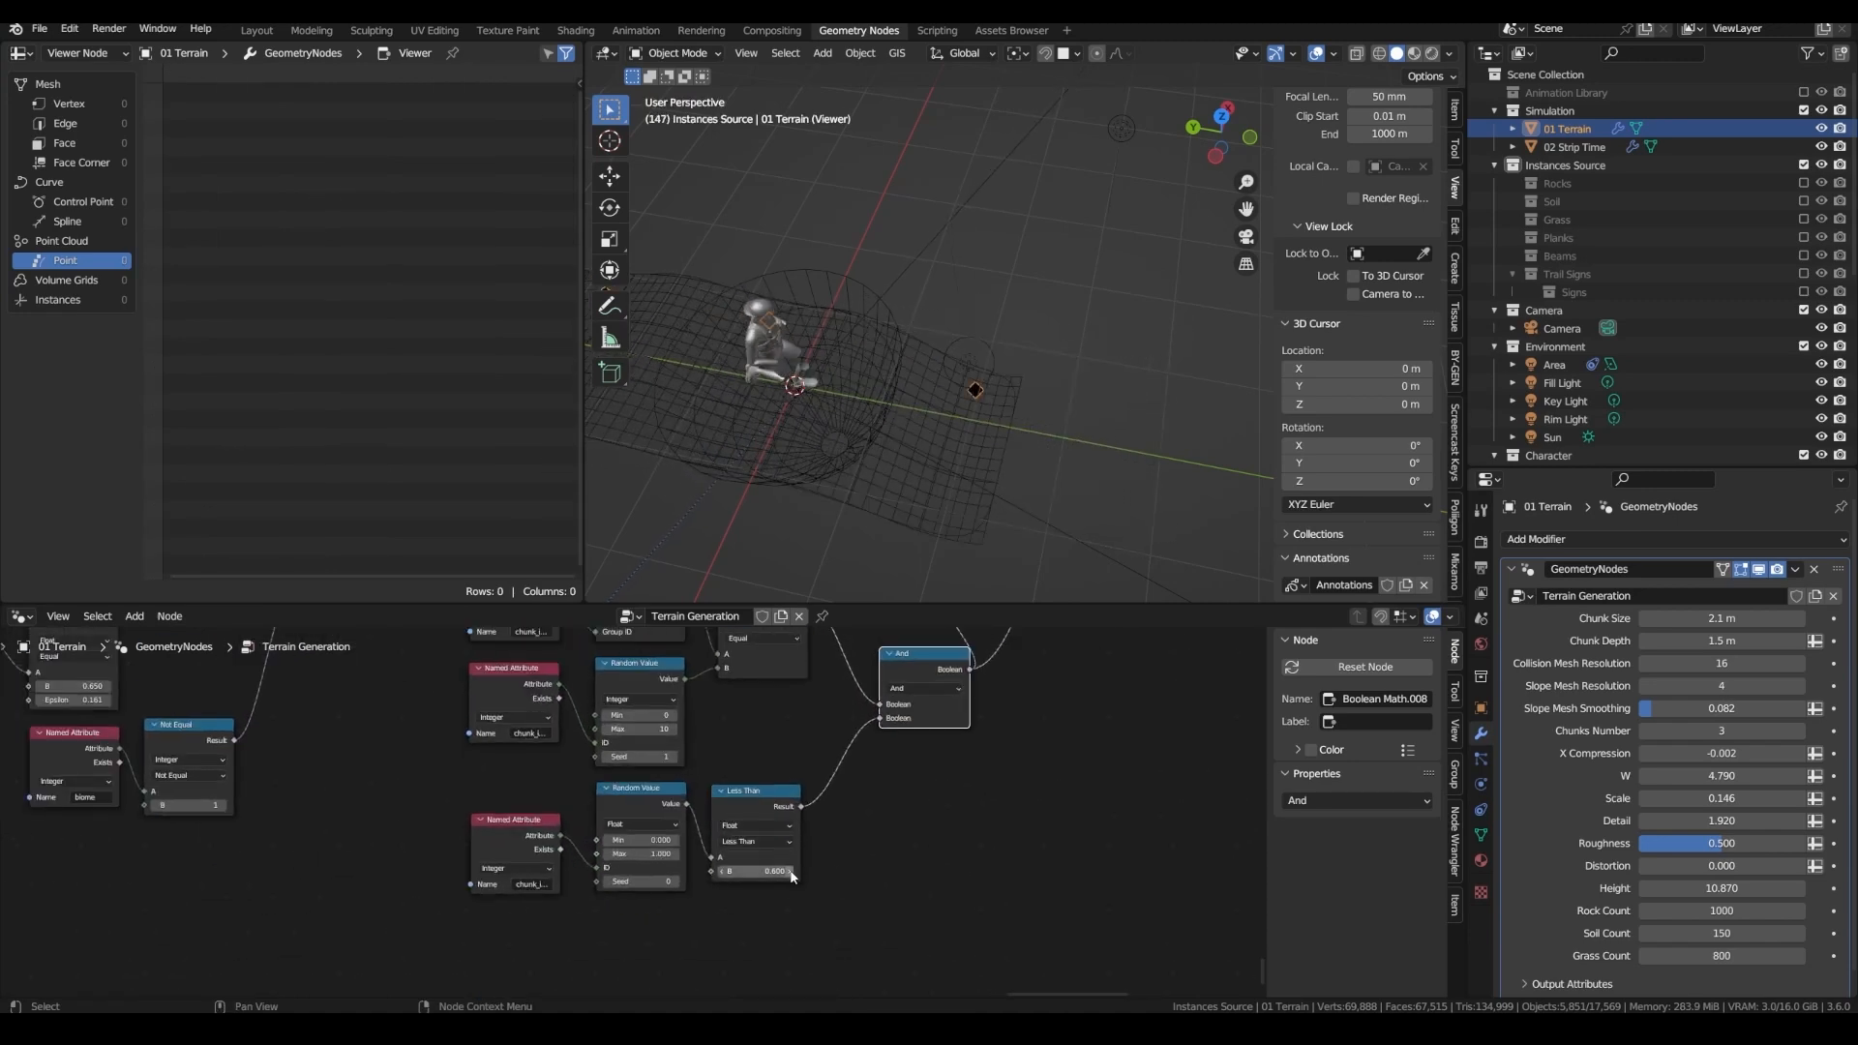
key("Return")
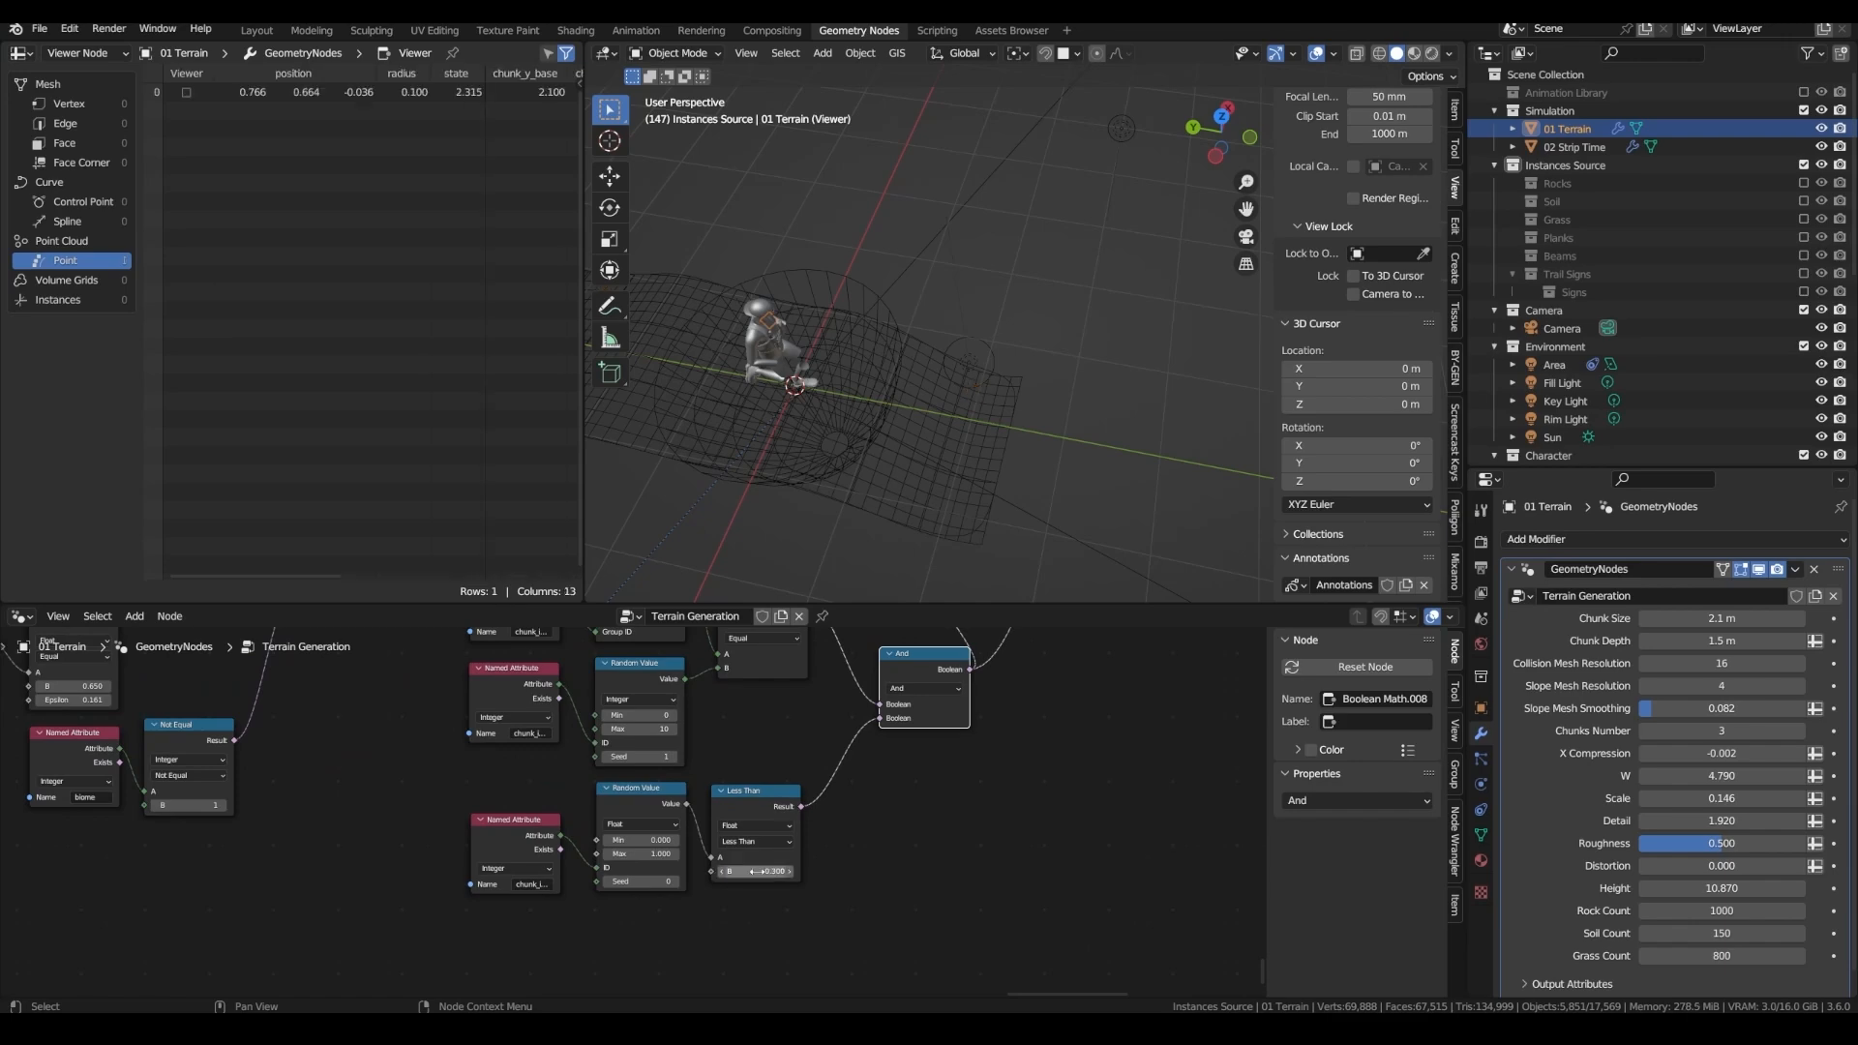
key("space")
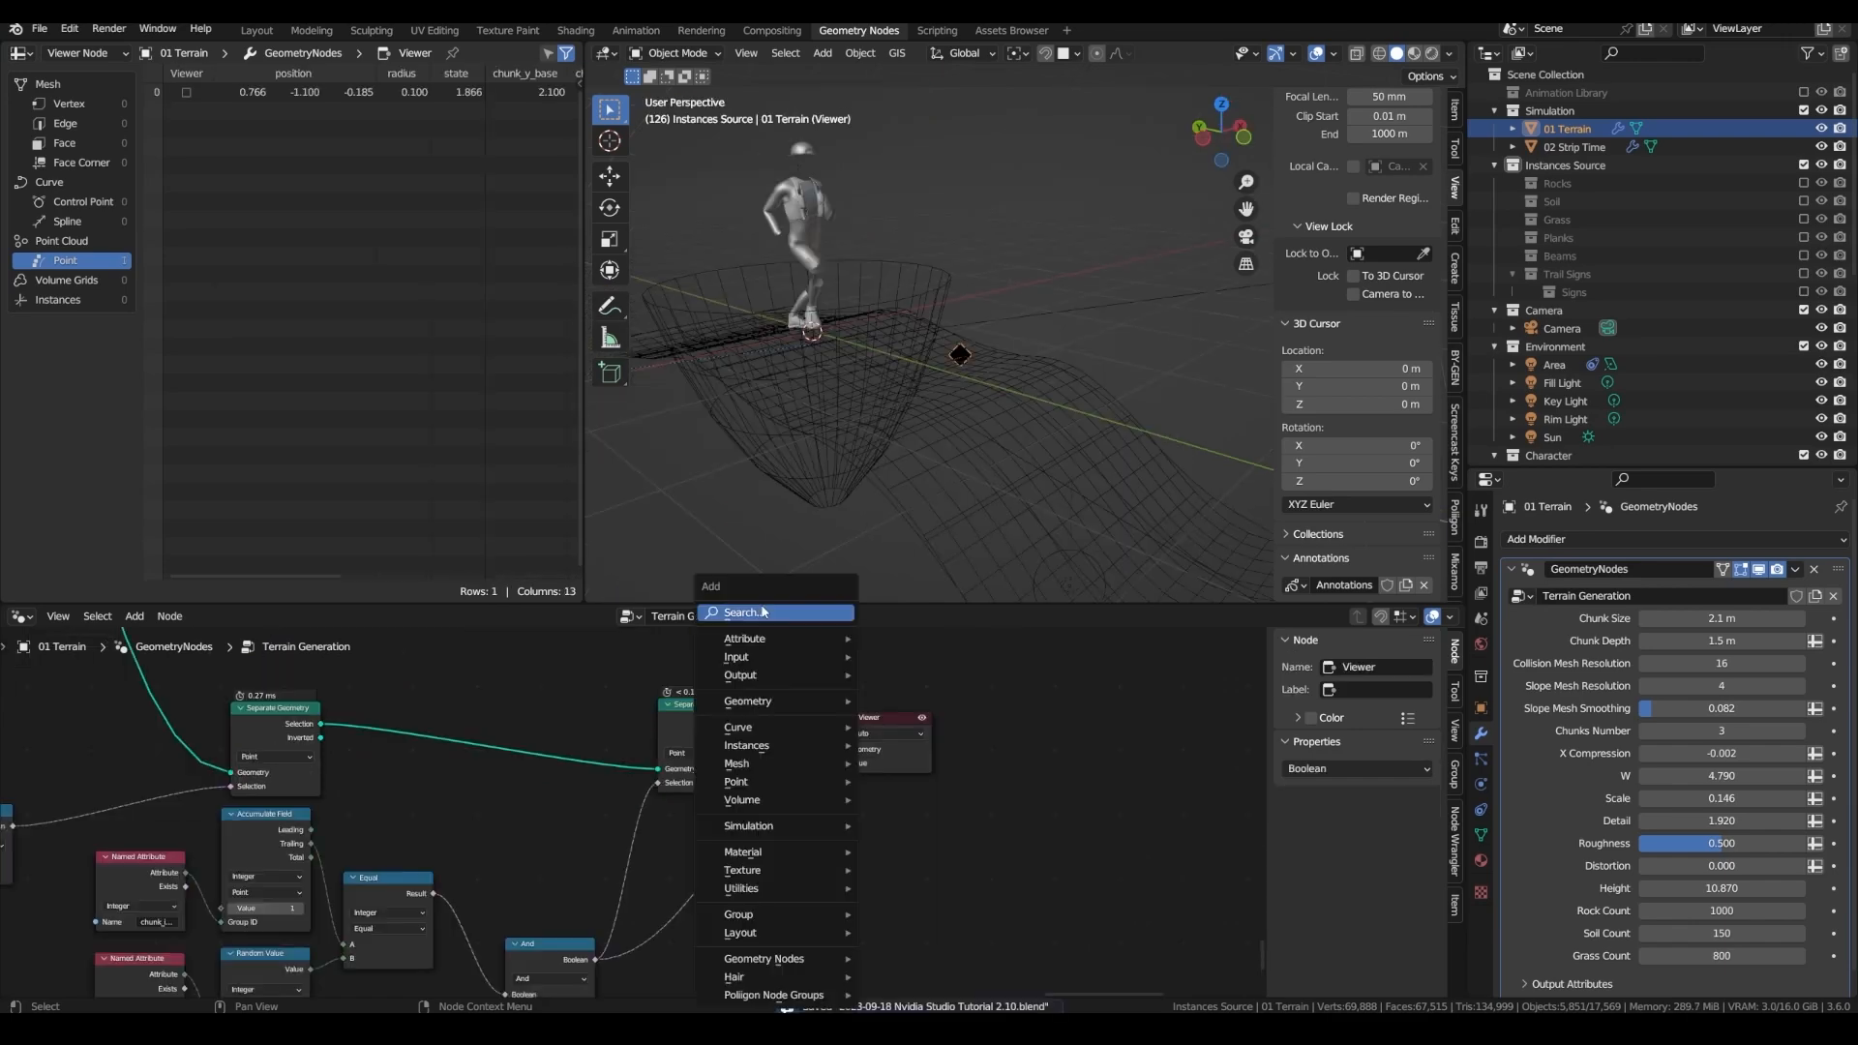
- Add an Instance on Points node after the second Separate Geometry and place an Object Info node near it
left_click(763, 607)
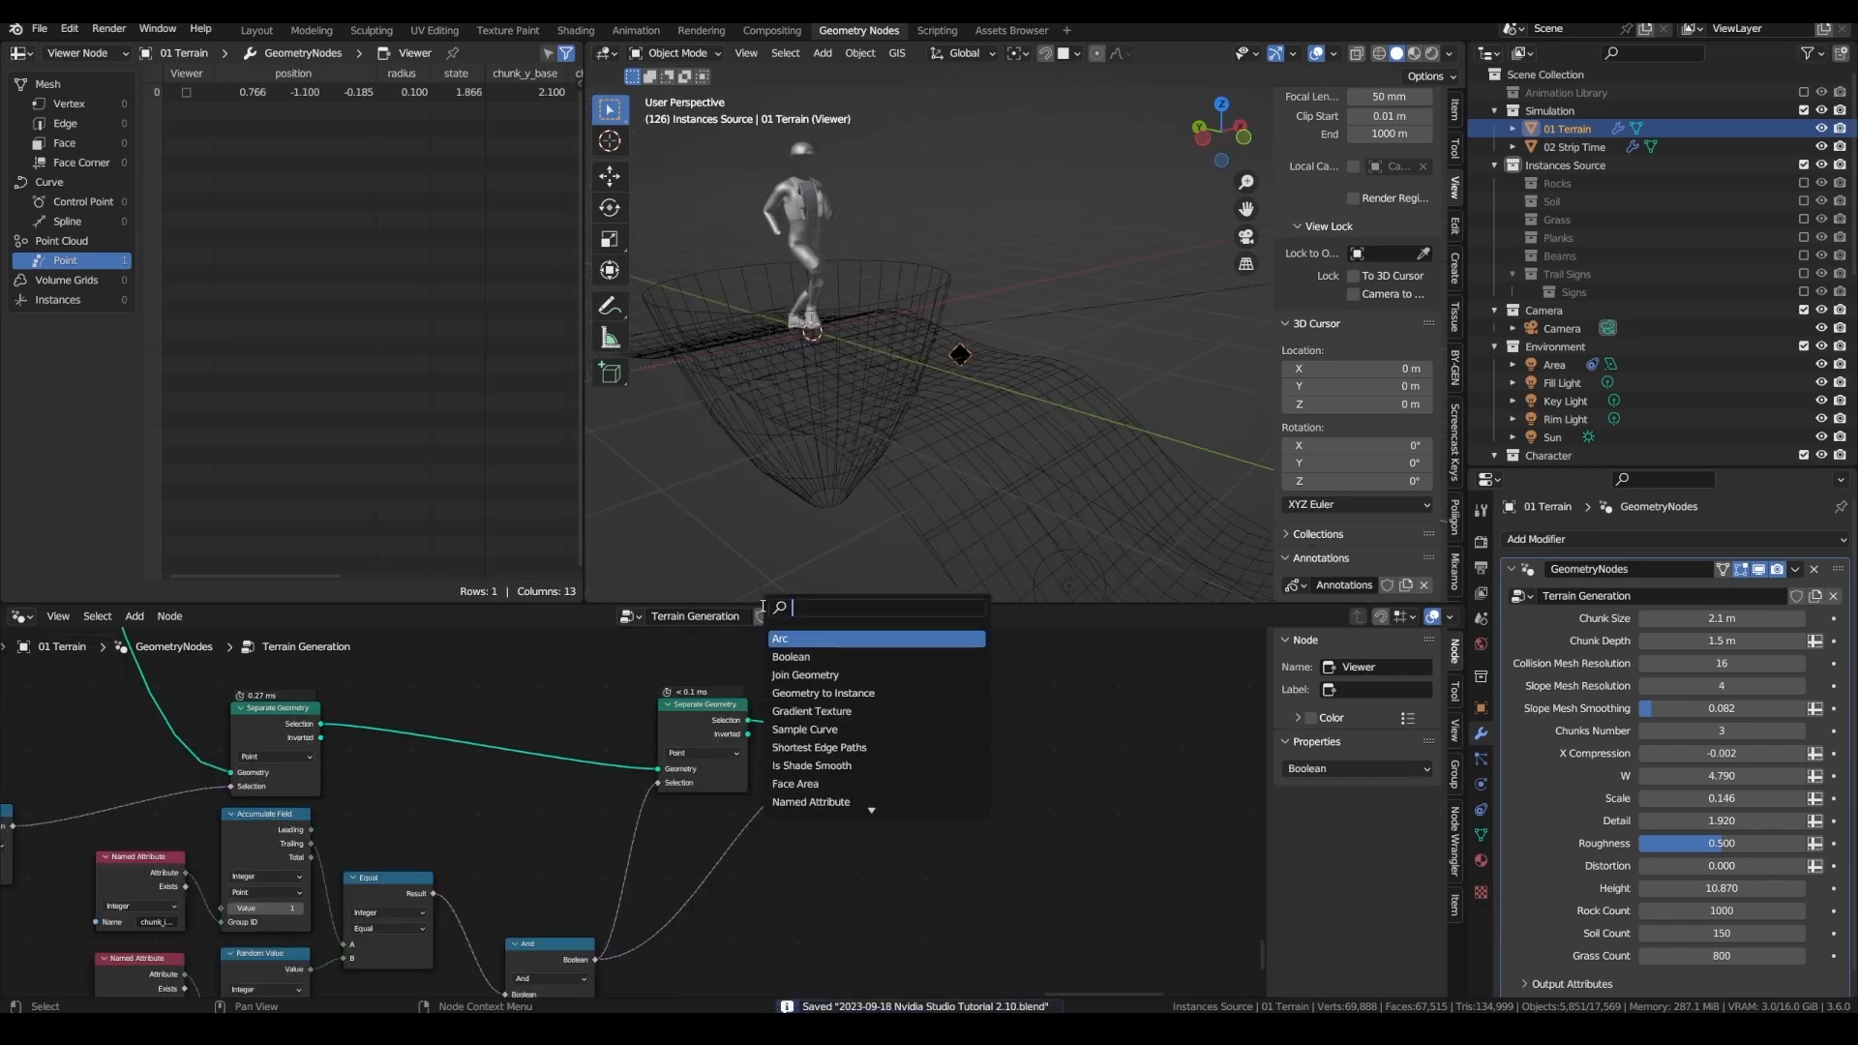
type("insta")
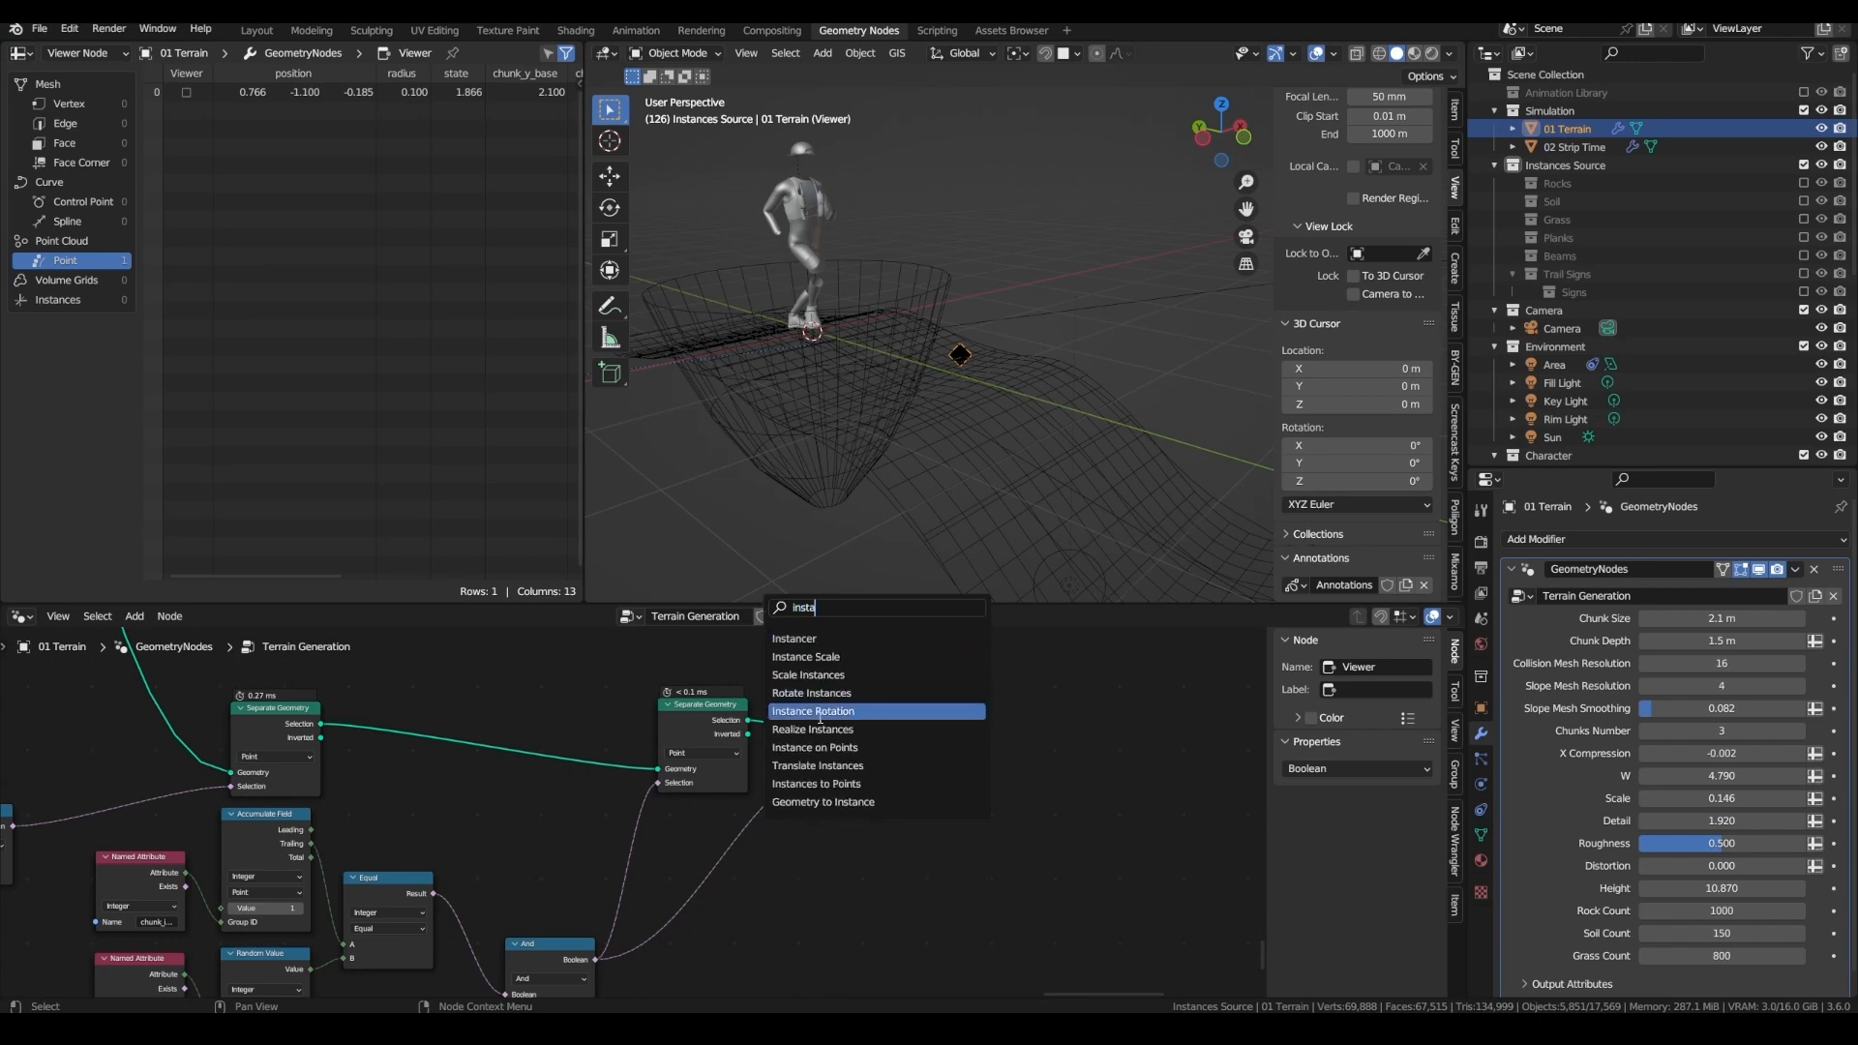
type("obje")
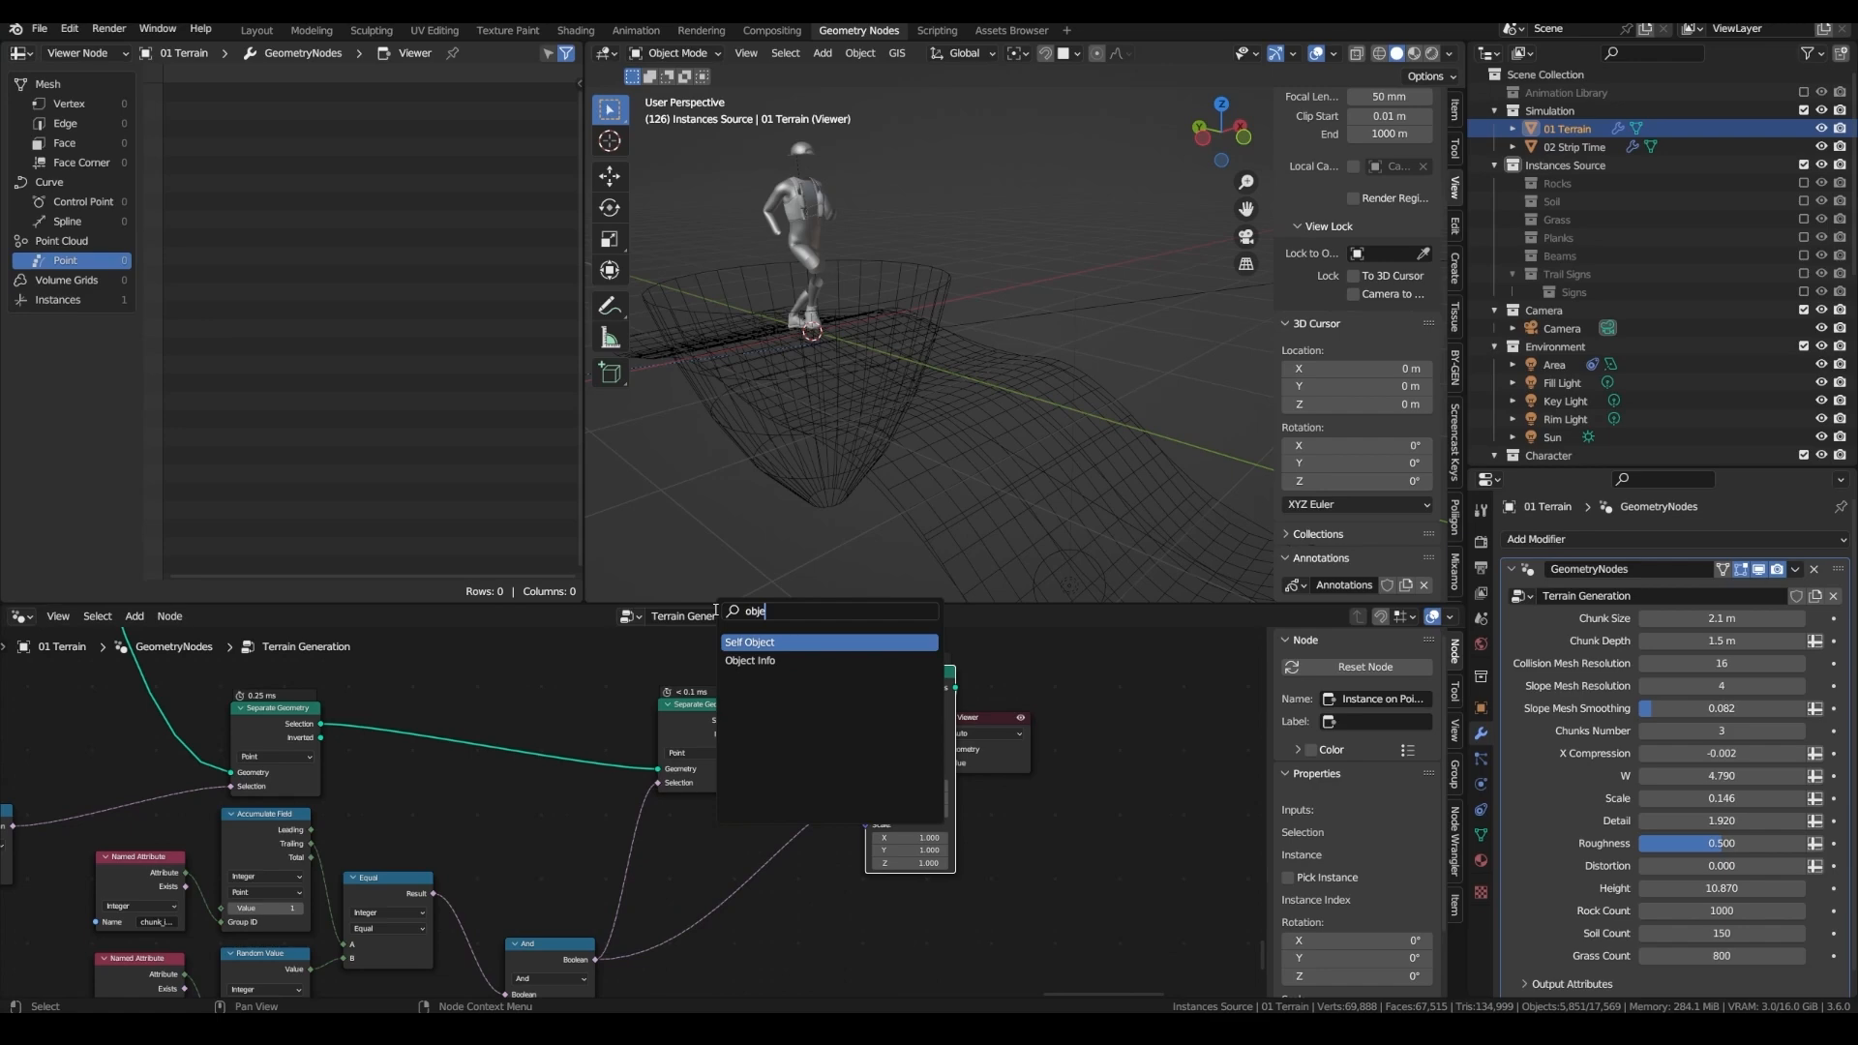
key("Down")
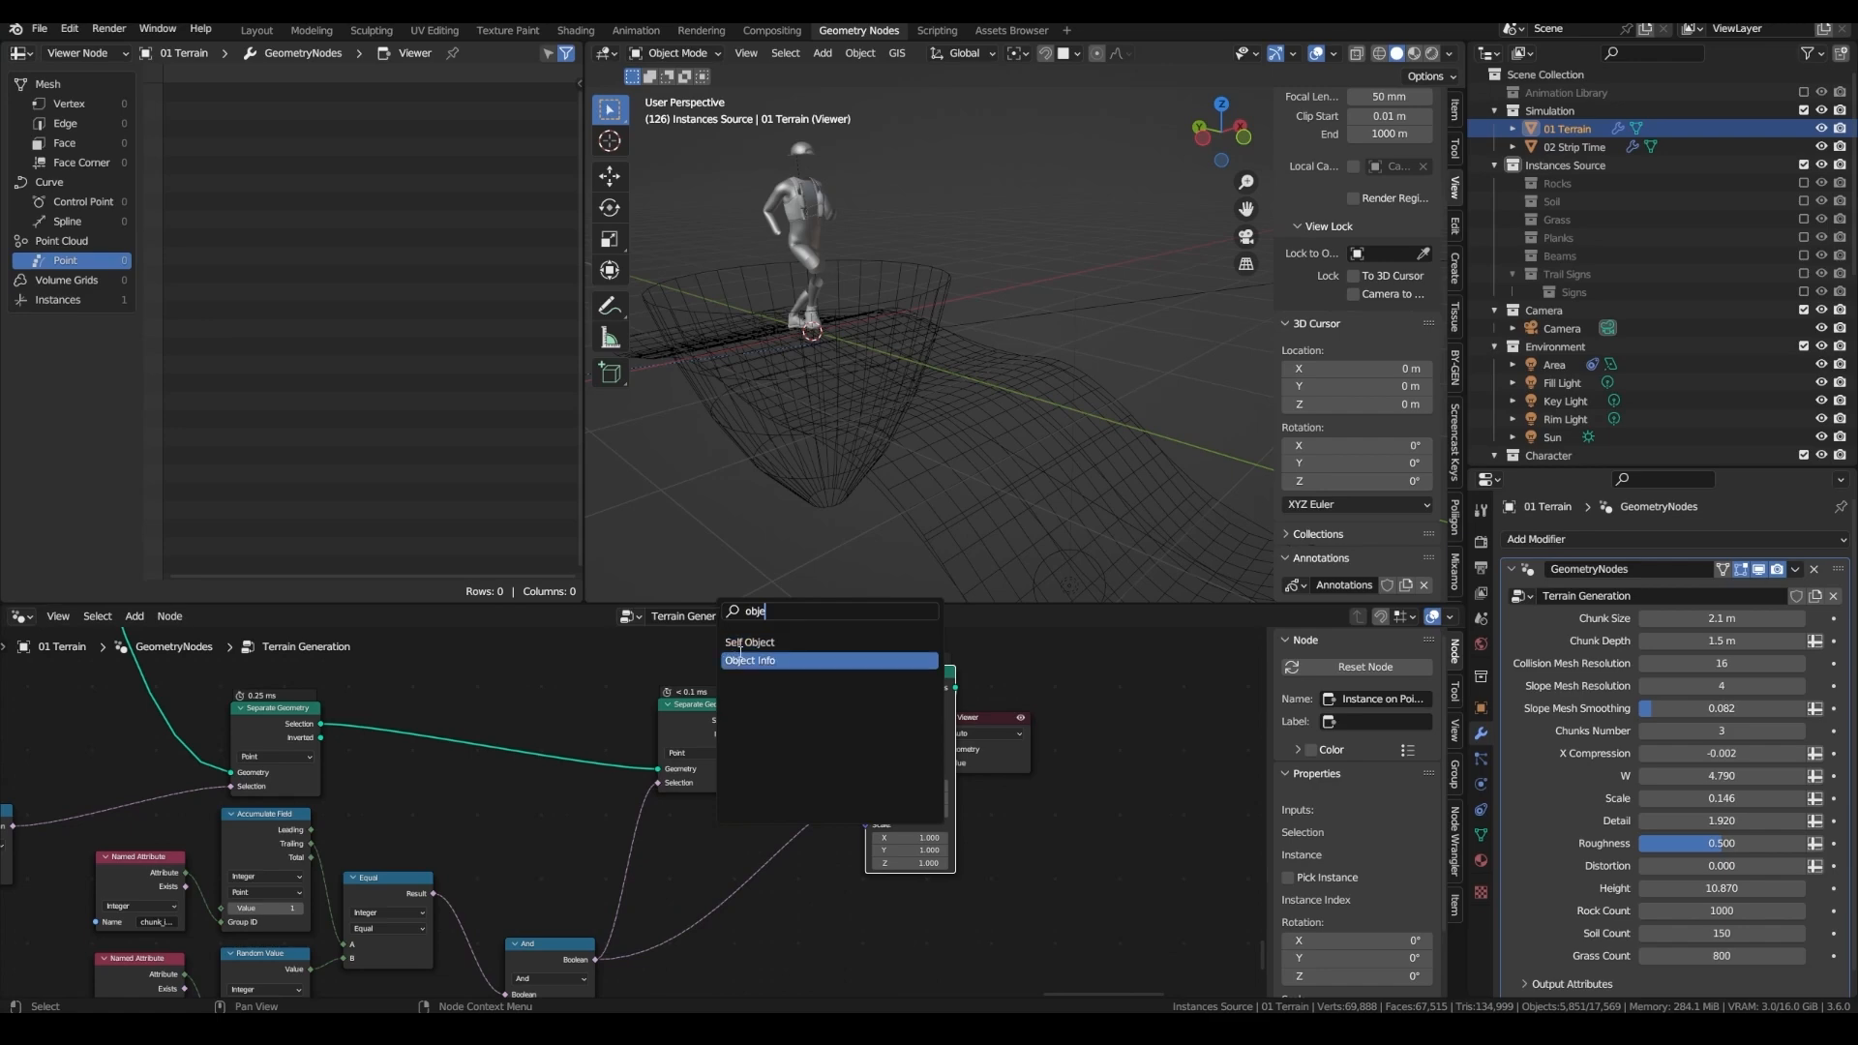
key("Return")
left_click(799, 774)
- Set the Object Info node to the Post object in Relative mode and connect its Geometry to the Instance input
left_click(804, 857)
type("po")
key("Return")
left_click(817, 844)
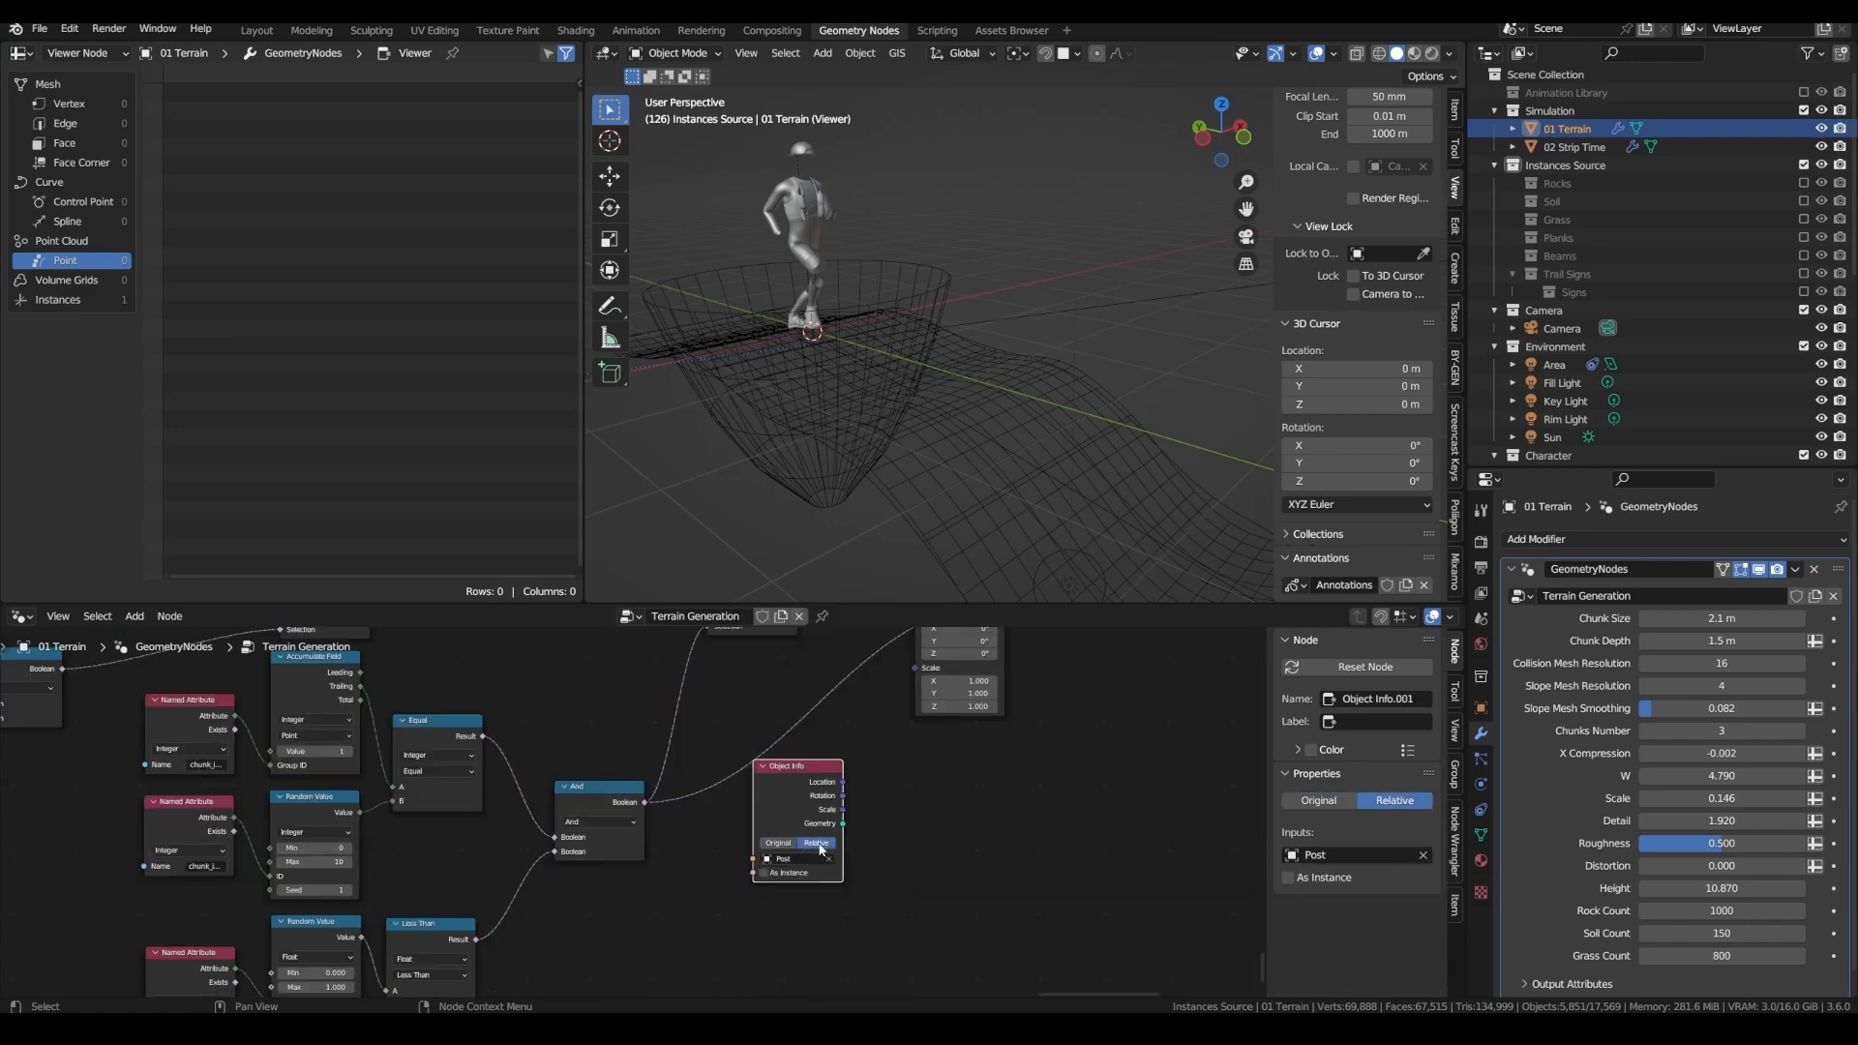
middle_click_drag(798, 804, 682, 947)
left_click_drag(727, 966, 830, 682)
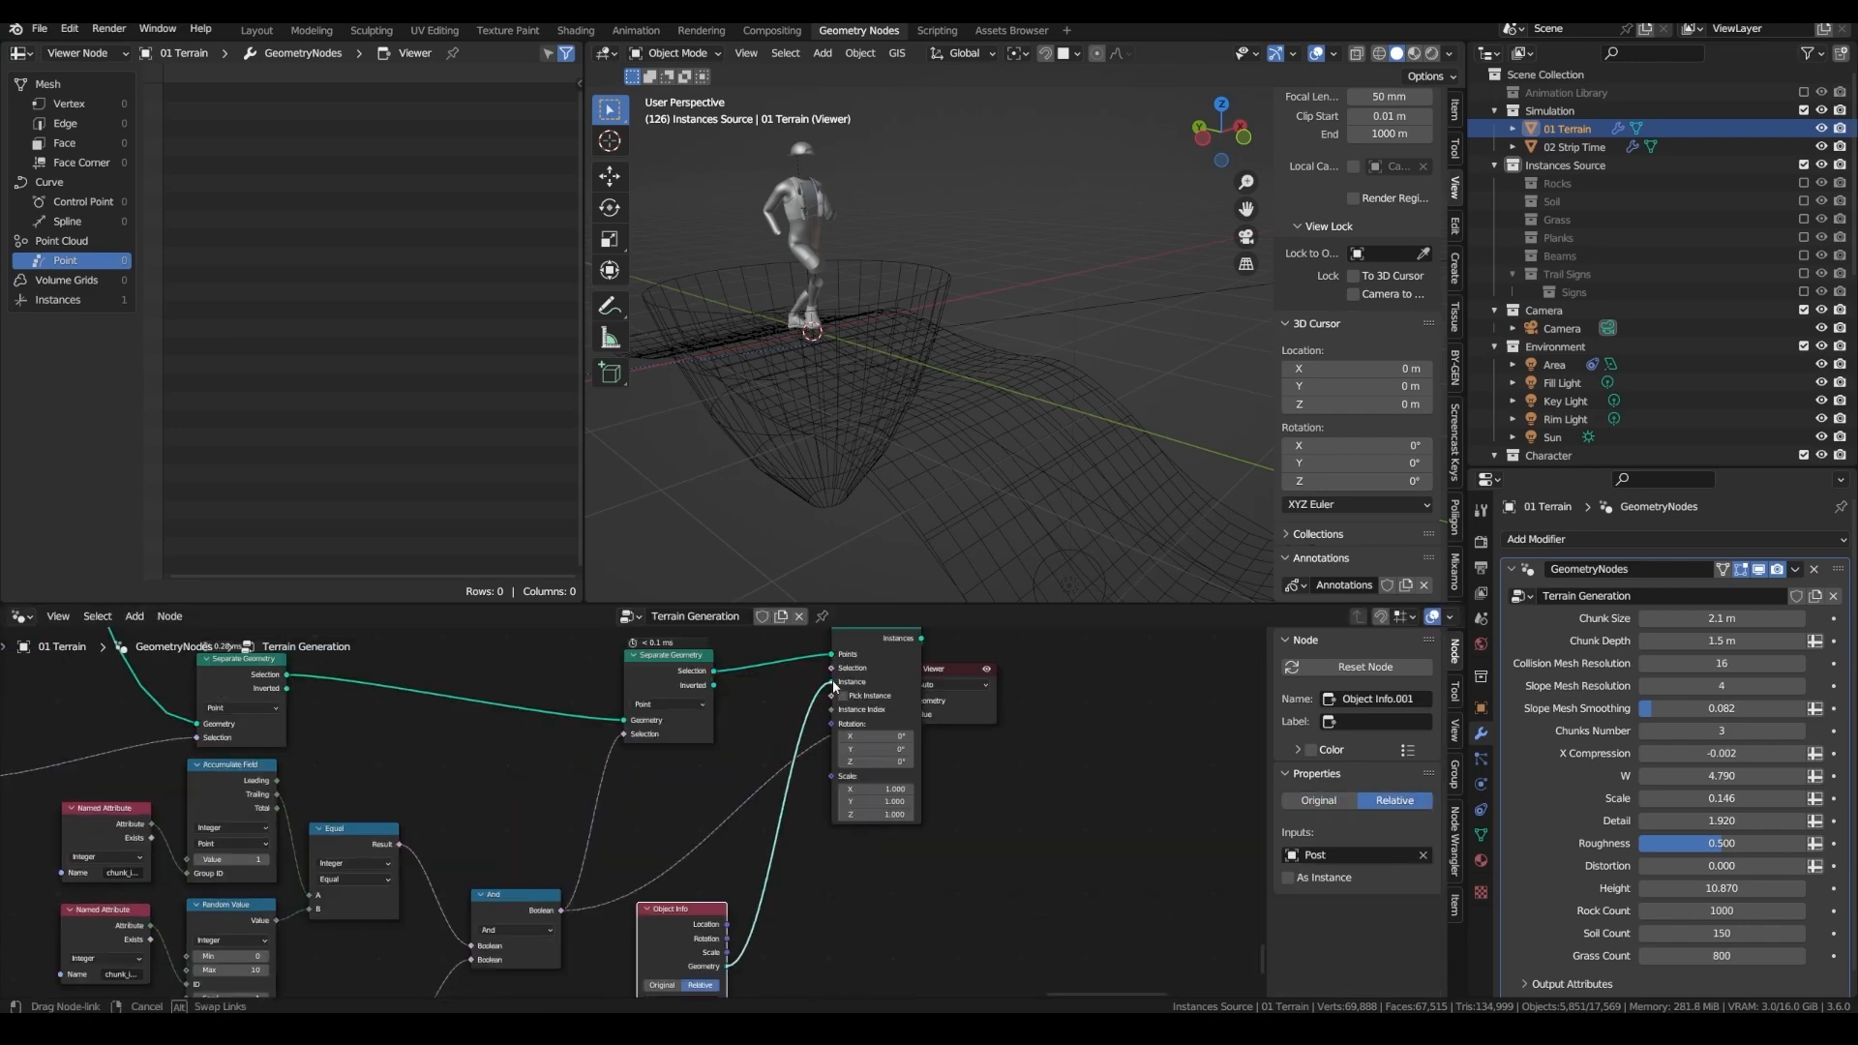
middle_click_drag(899, 705, 779, 717)
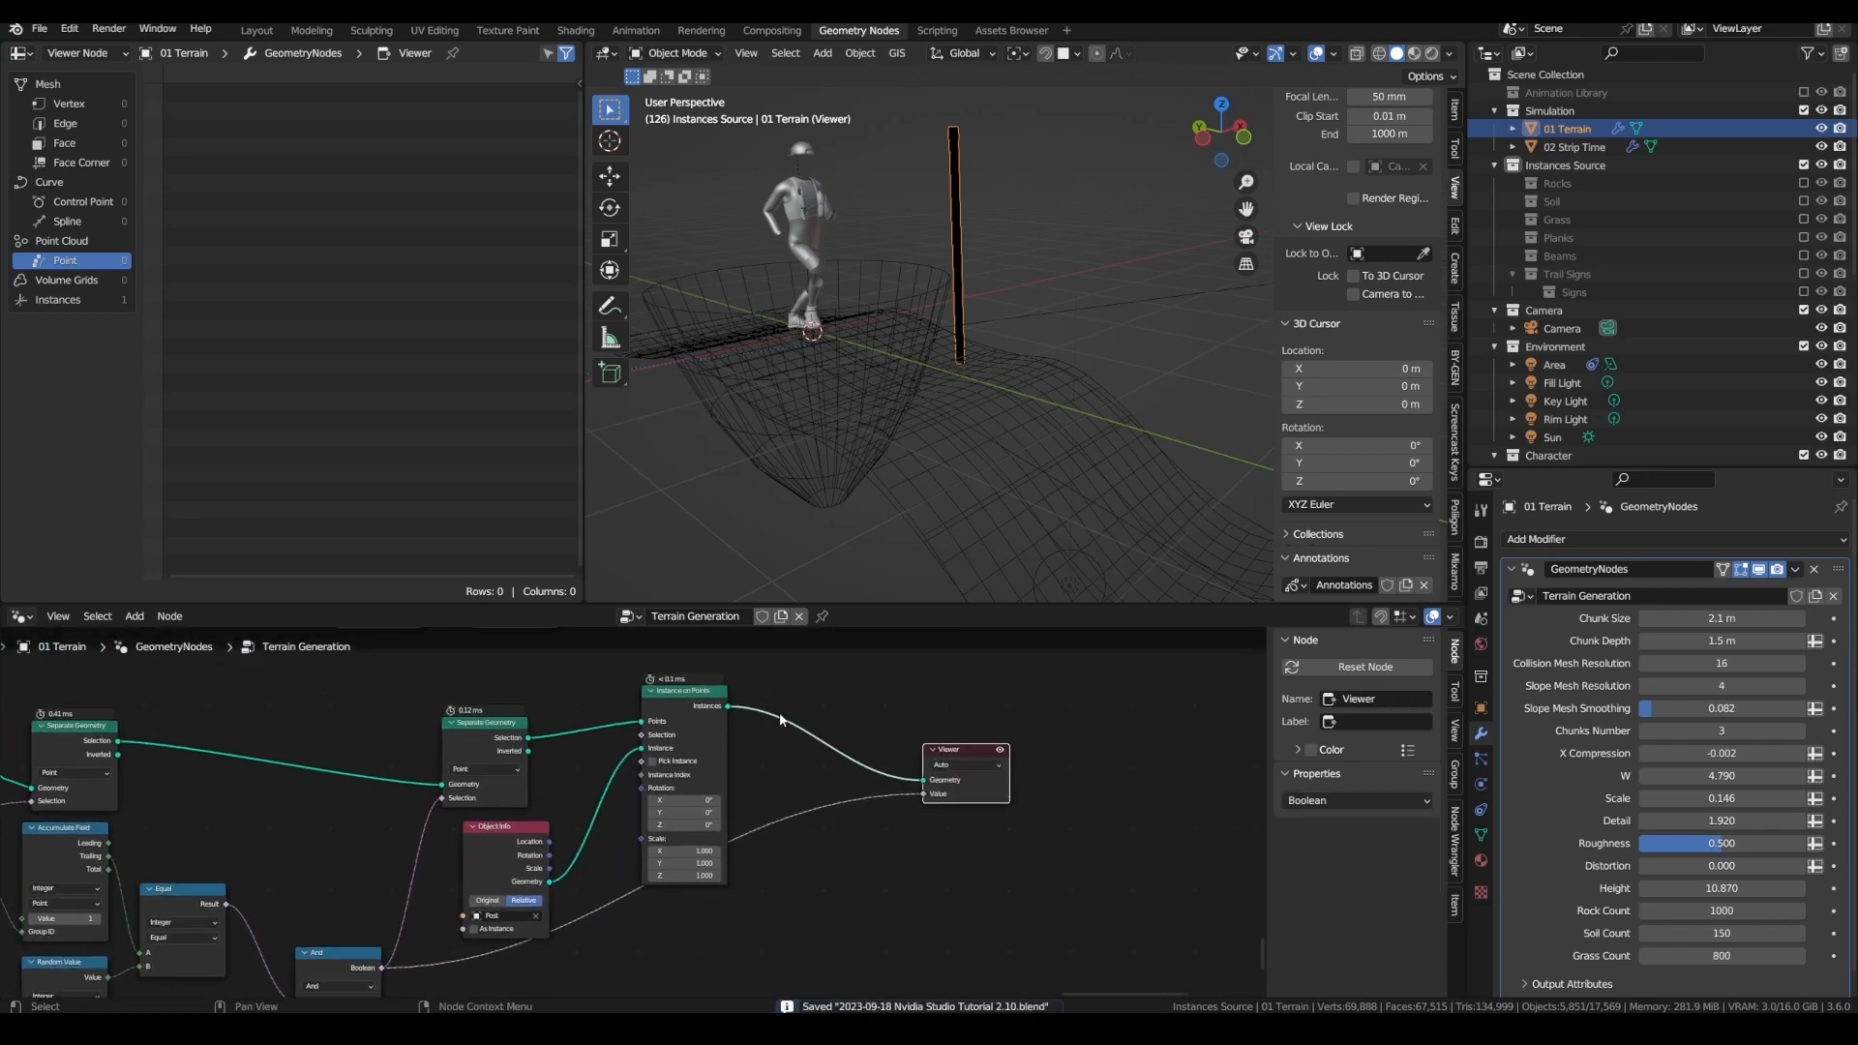
- Insert a Realize Instances node between Instance on Points and the Viewer, and move the Viewer farther along
key("shift+a")
left_click(736, 613)
type("re")
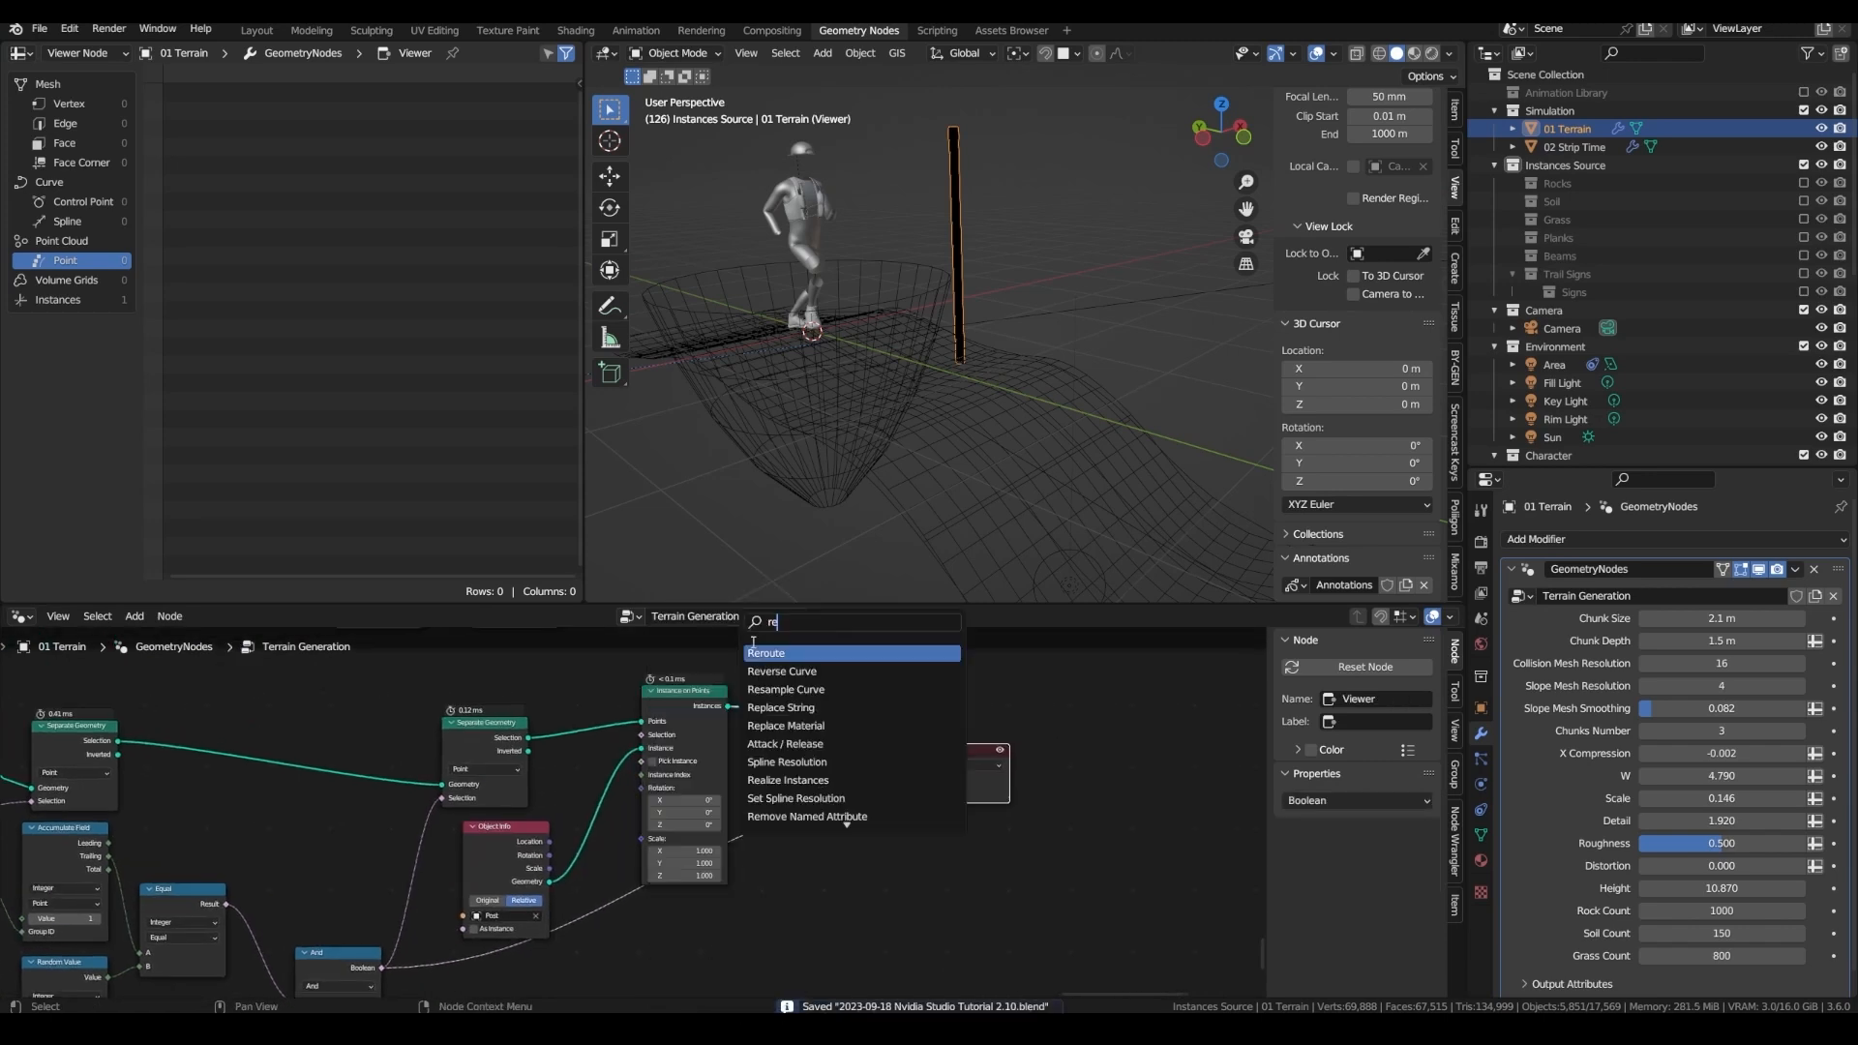
key("Return")
left_click(880, 743)
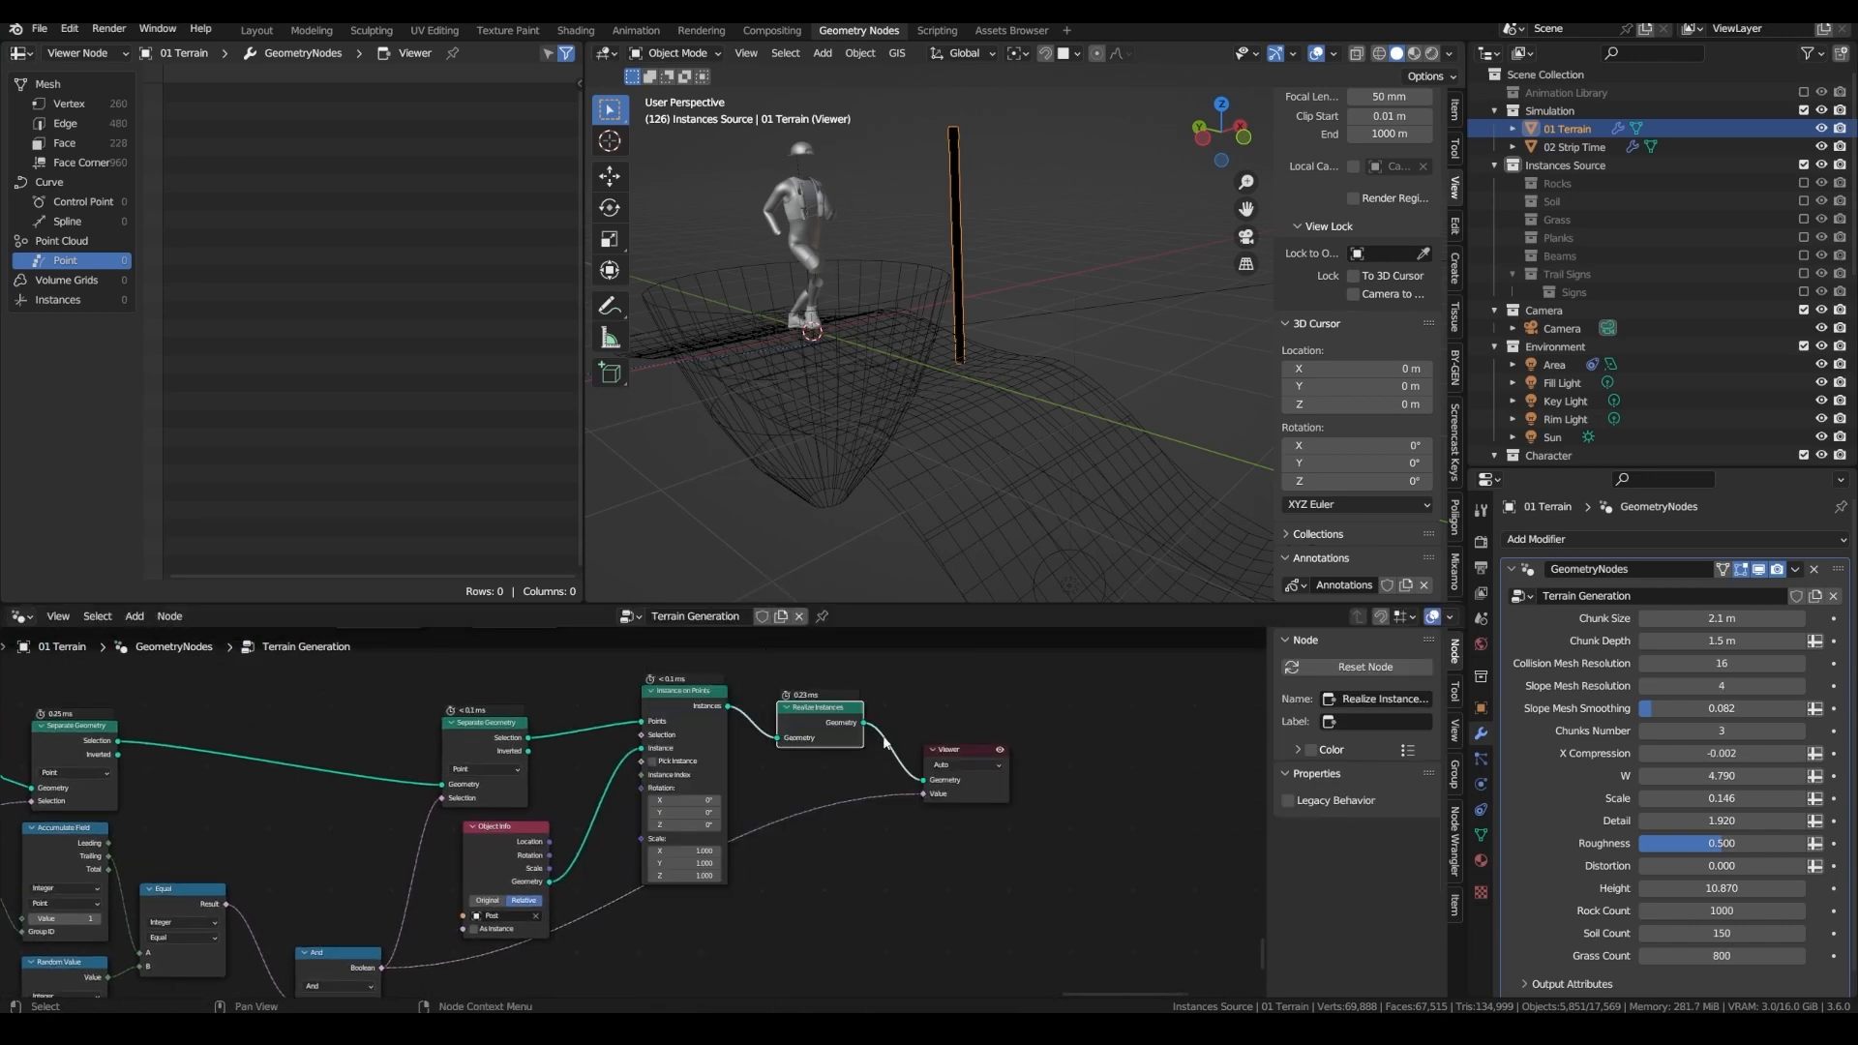
left_click_drag(983, 752, 1109, 735)
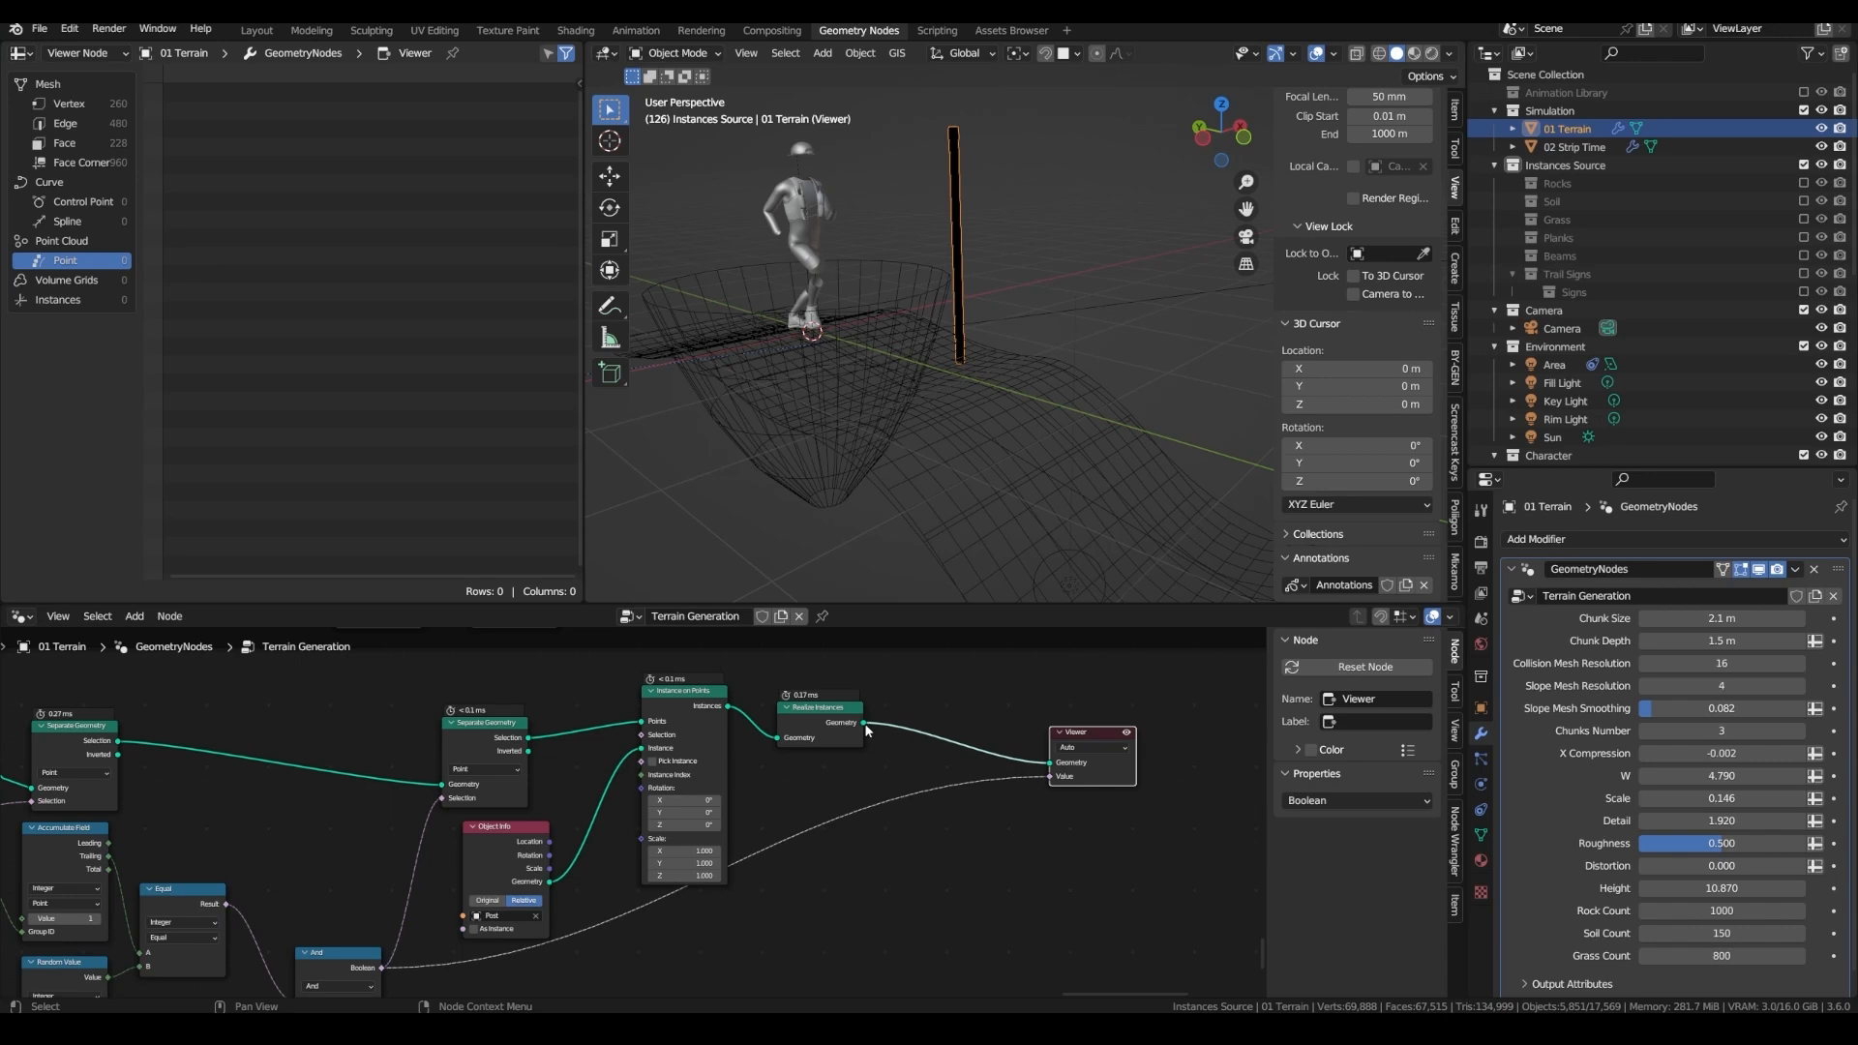
- Add a Separate Geometry node fed by the Realize Instances geometry
left_click_drag(864, 724, 878, 748)
type("separ")
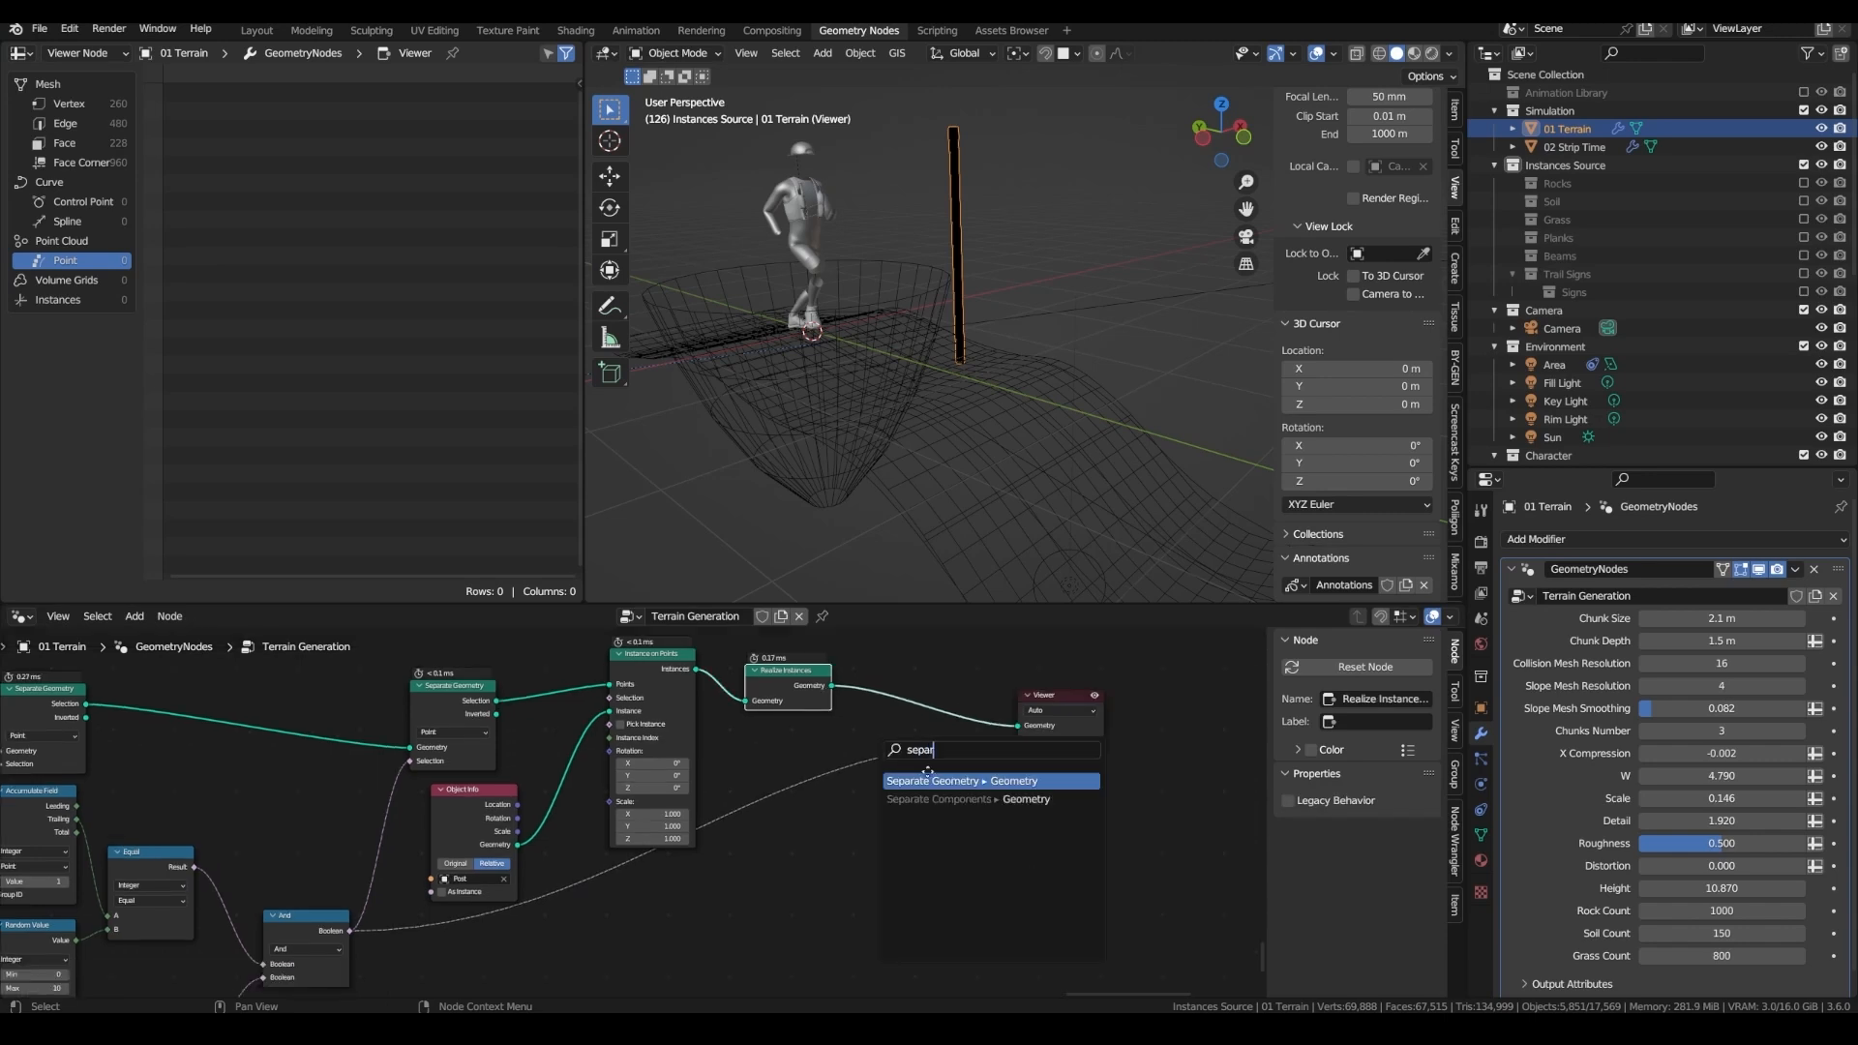
key("Return")
left_click(922, 758)
scroll(914, 777, "up", 3)
- Drive the new Separate Geometry's Selection with a Boolean Named Attribute reading the post's instance attribute
left_click_drag(858, 812, 794, 824)
type("named")
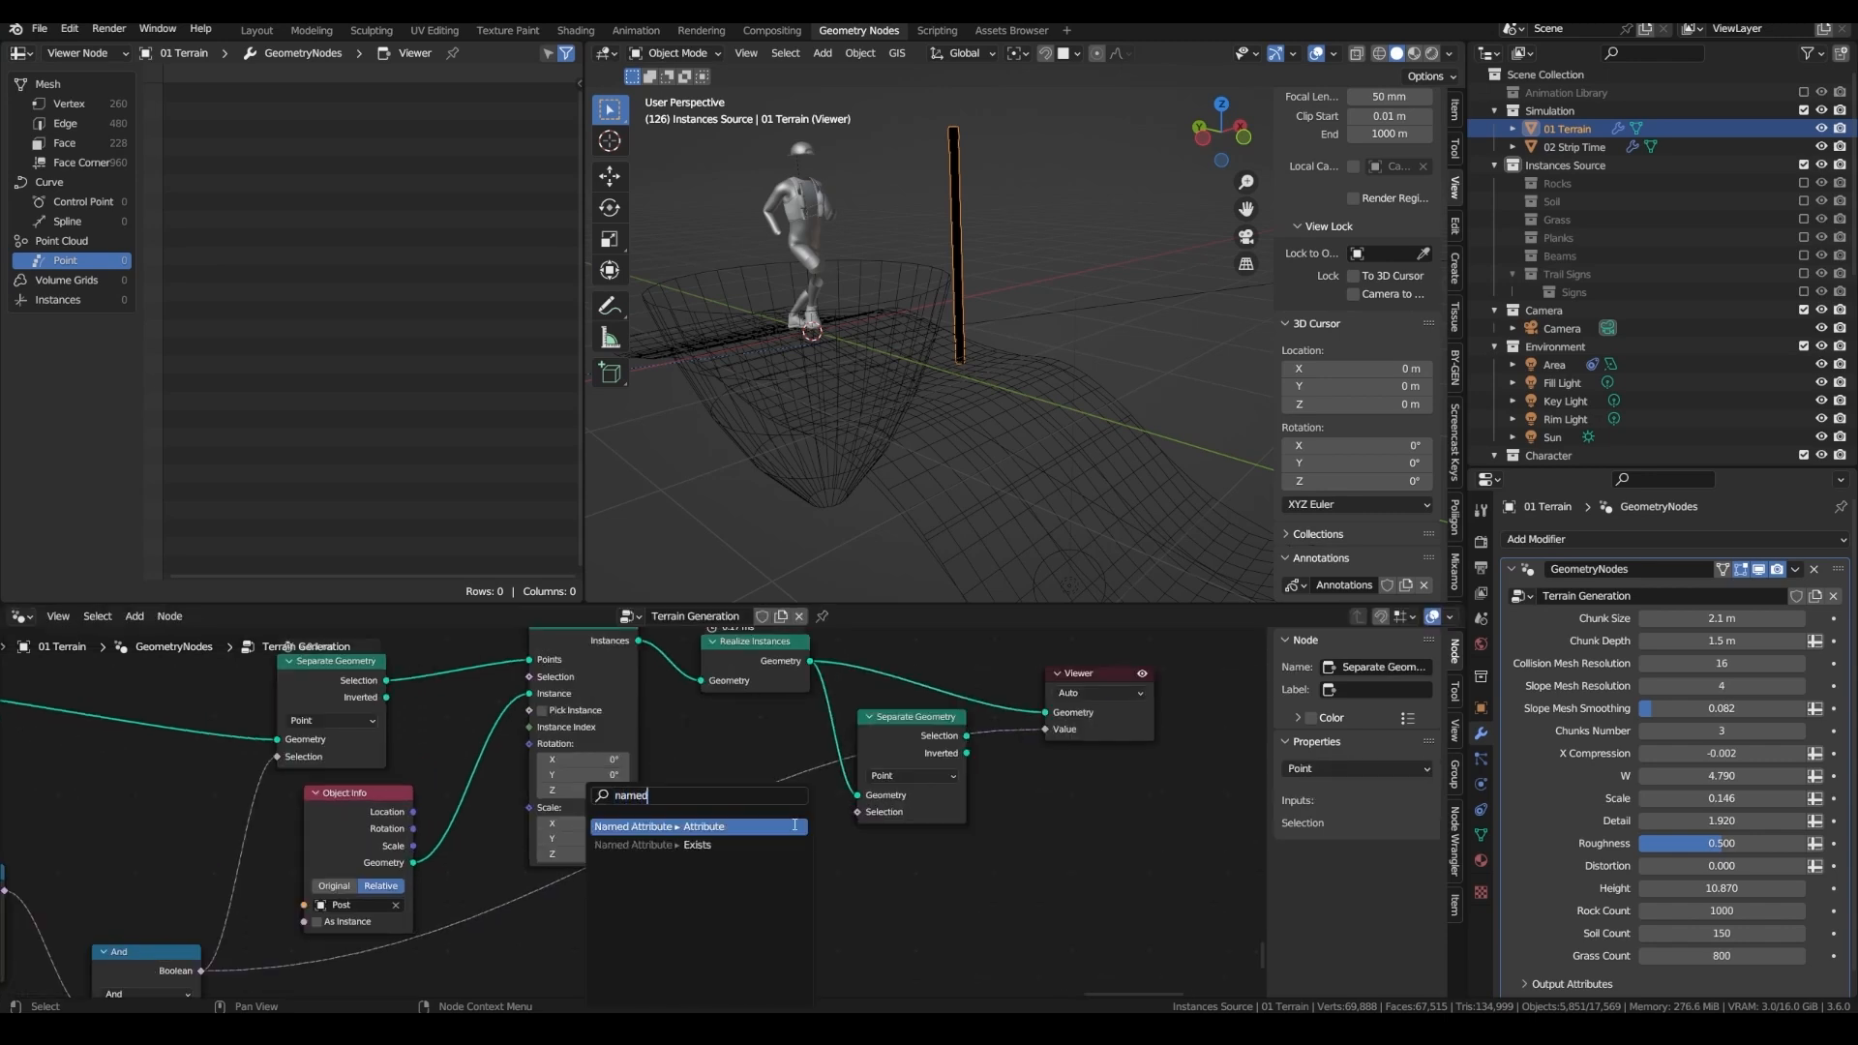
left_click(794, 825)
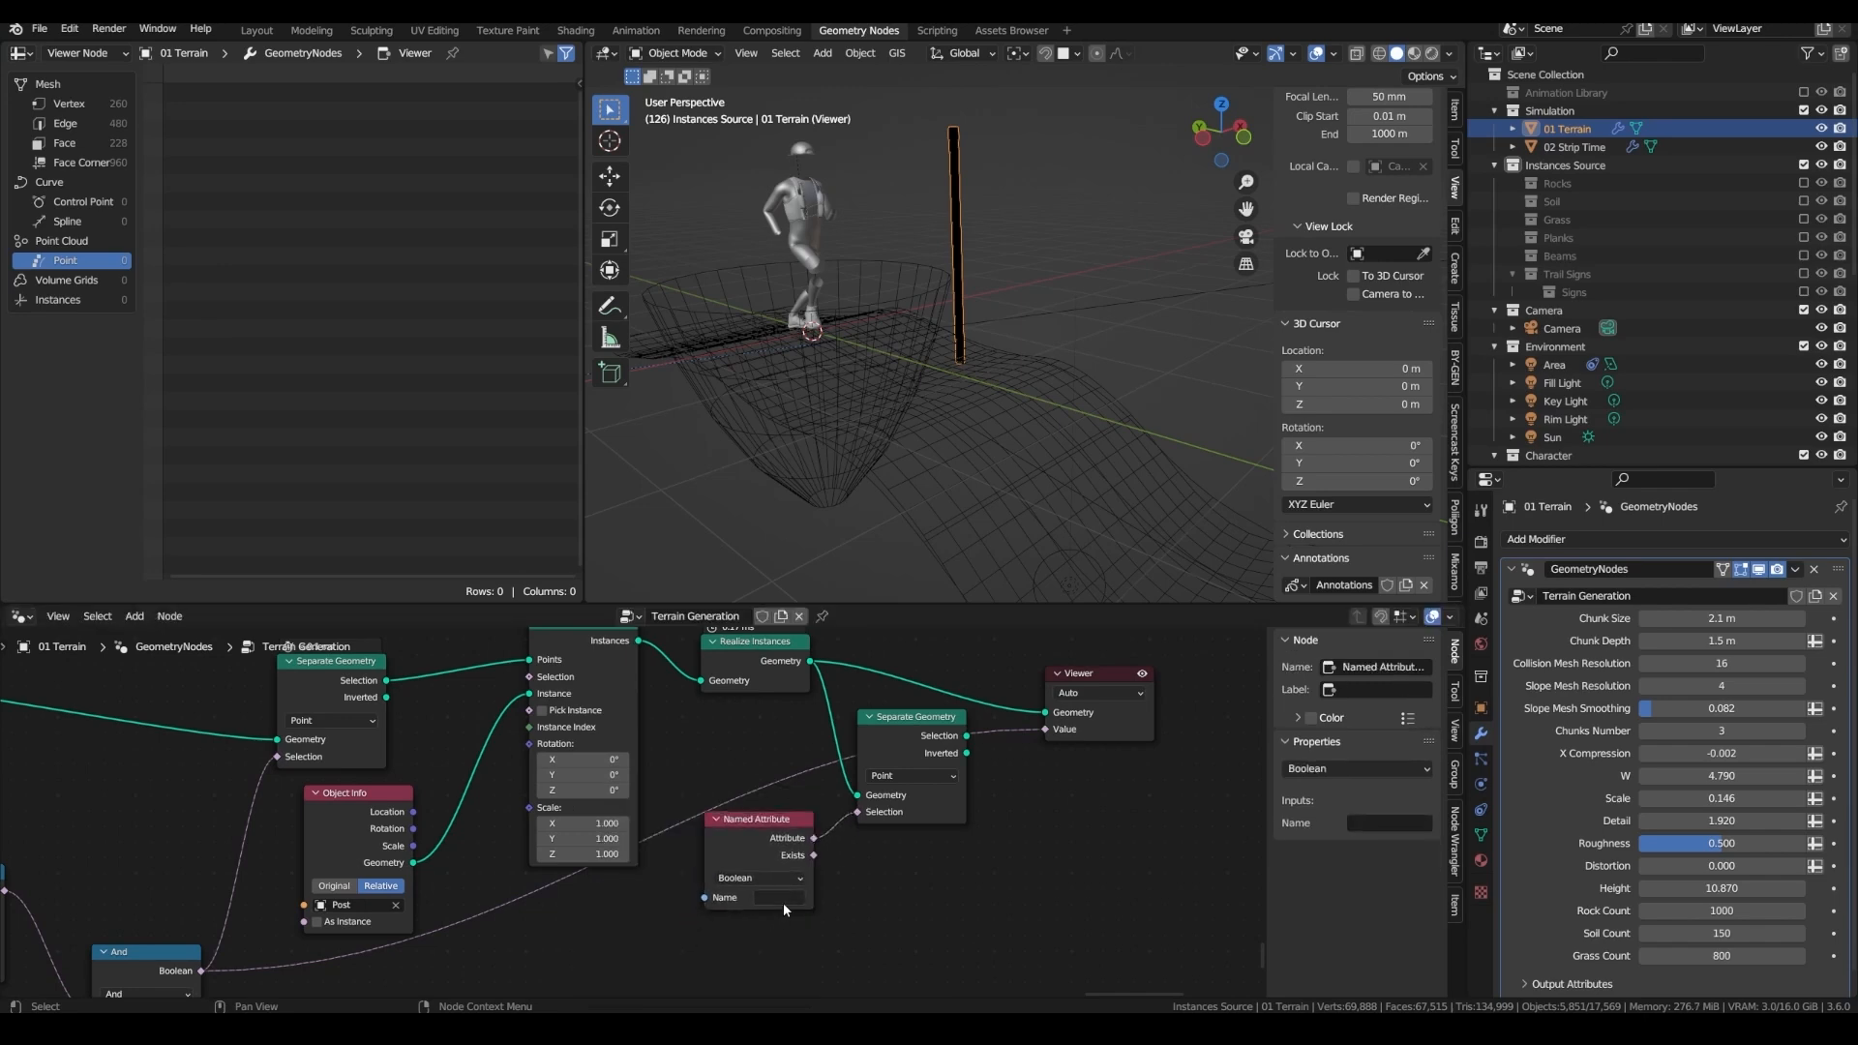
left_click(782, 901)
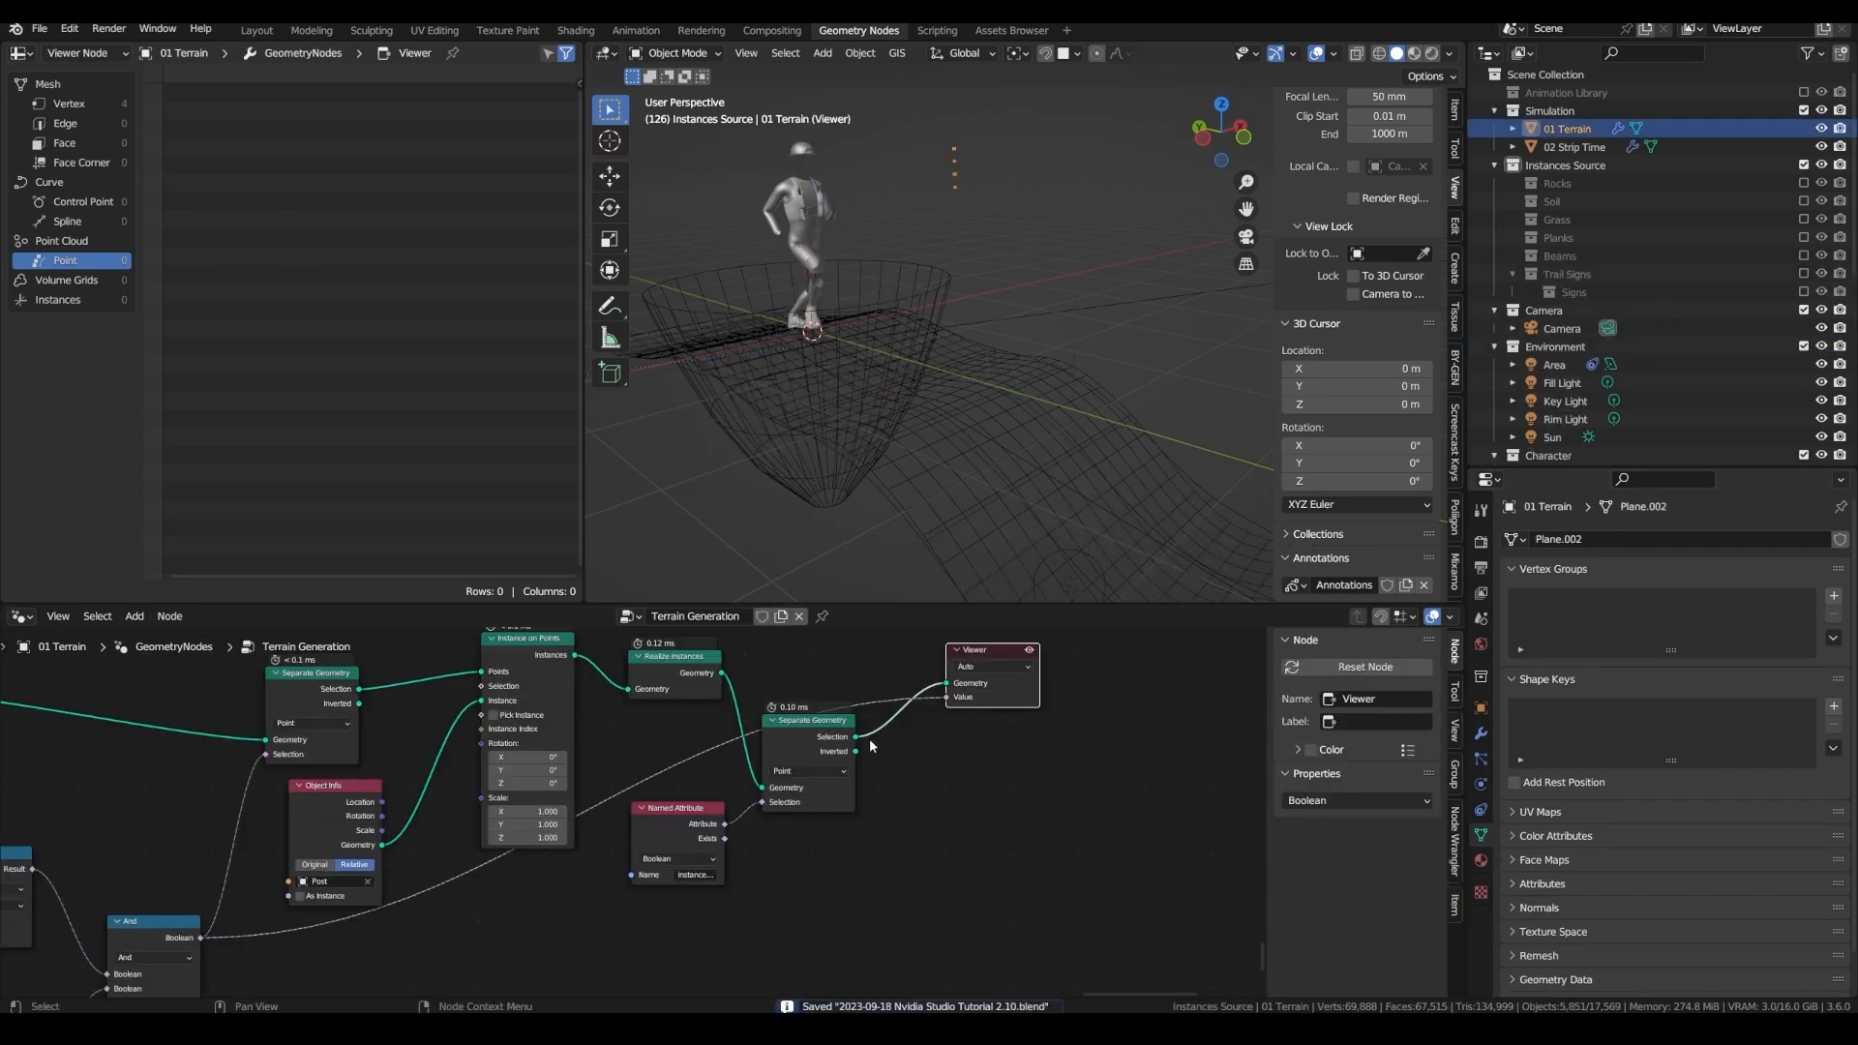
- Add an Instance on Points node with its Points fed by the post's Separate Geometry Selection output
left_click(812, 721)
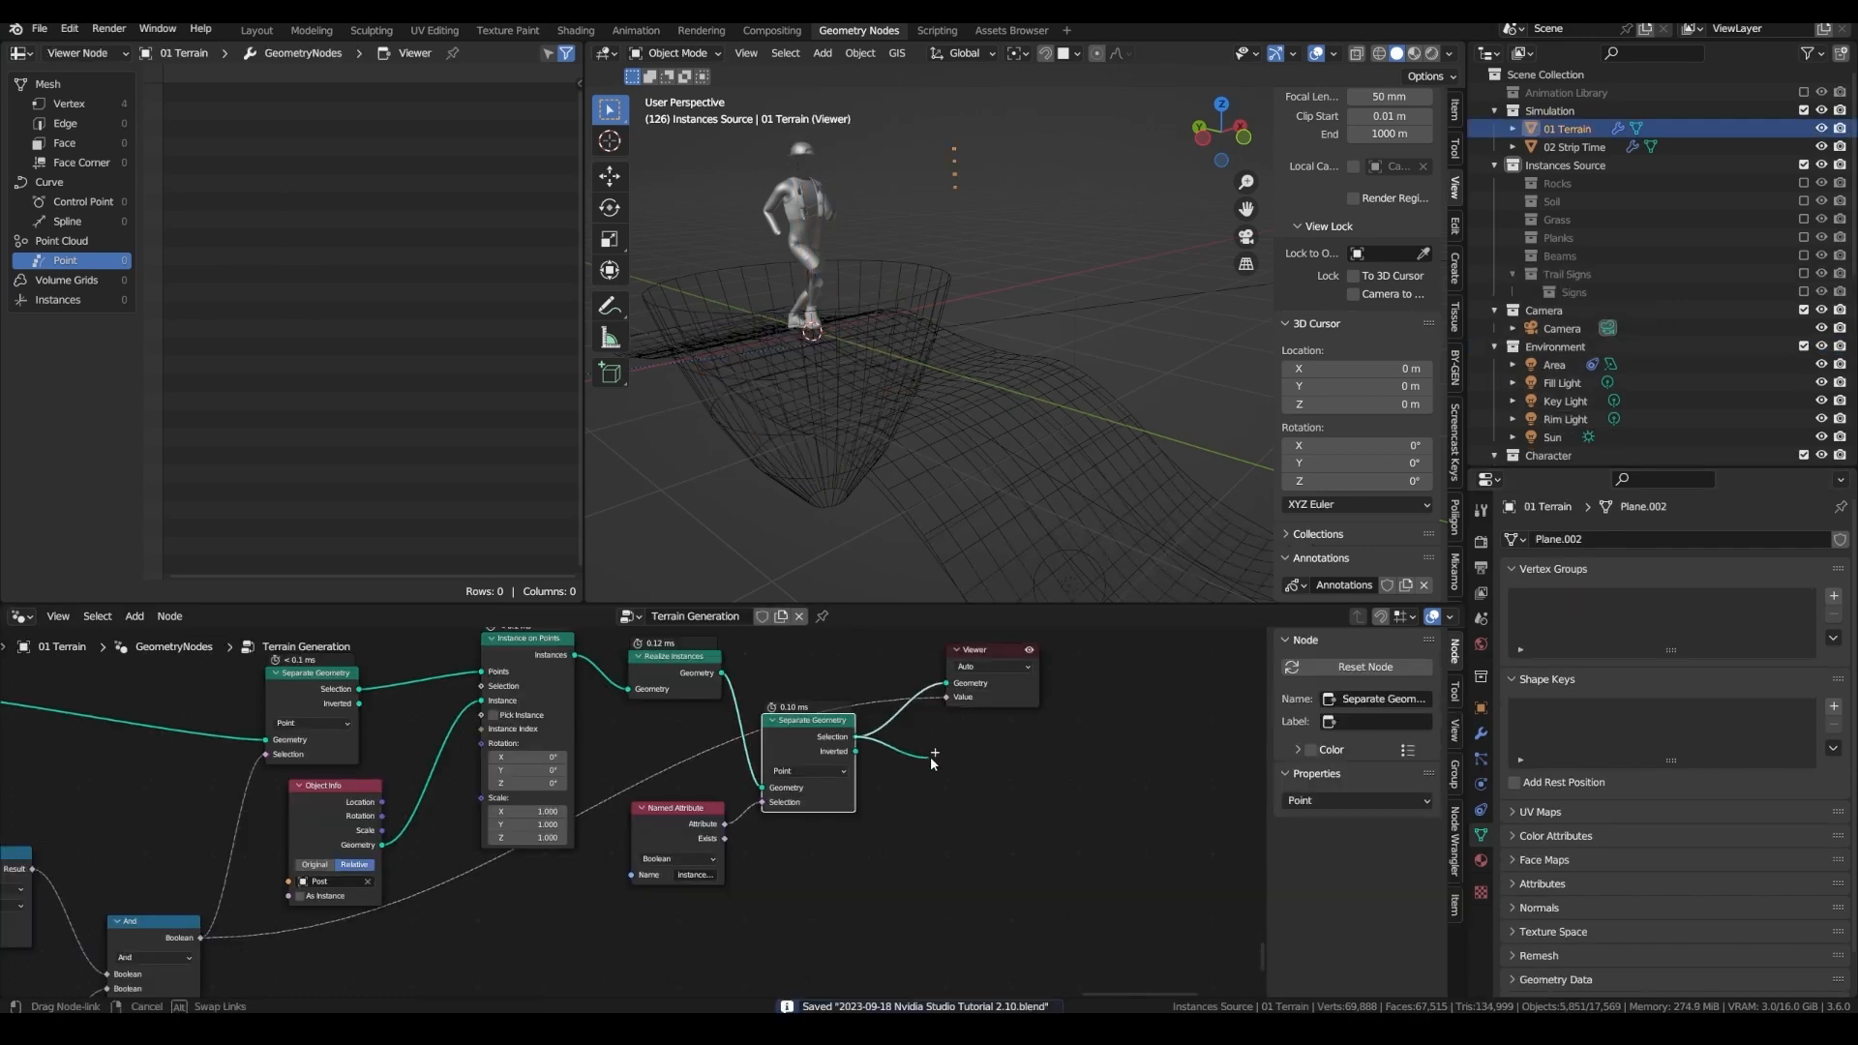
left_click_drag(855, 736, 930, 759)
type("instance")
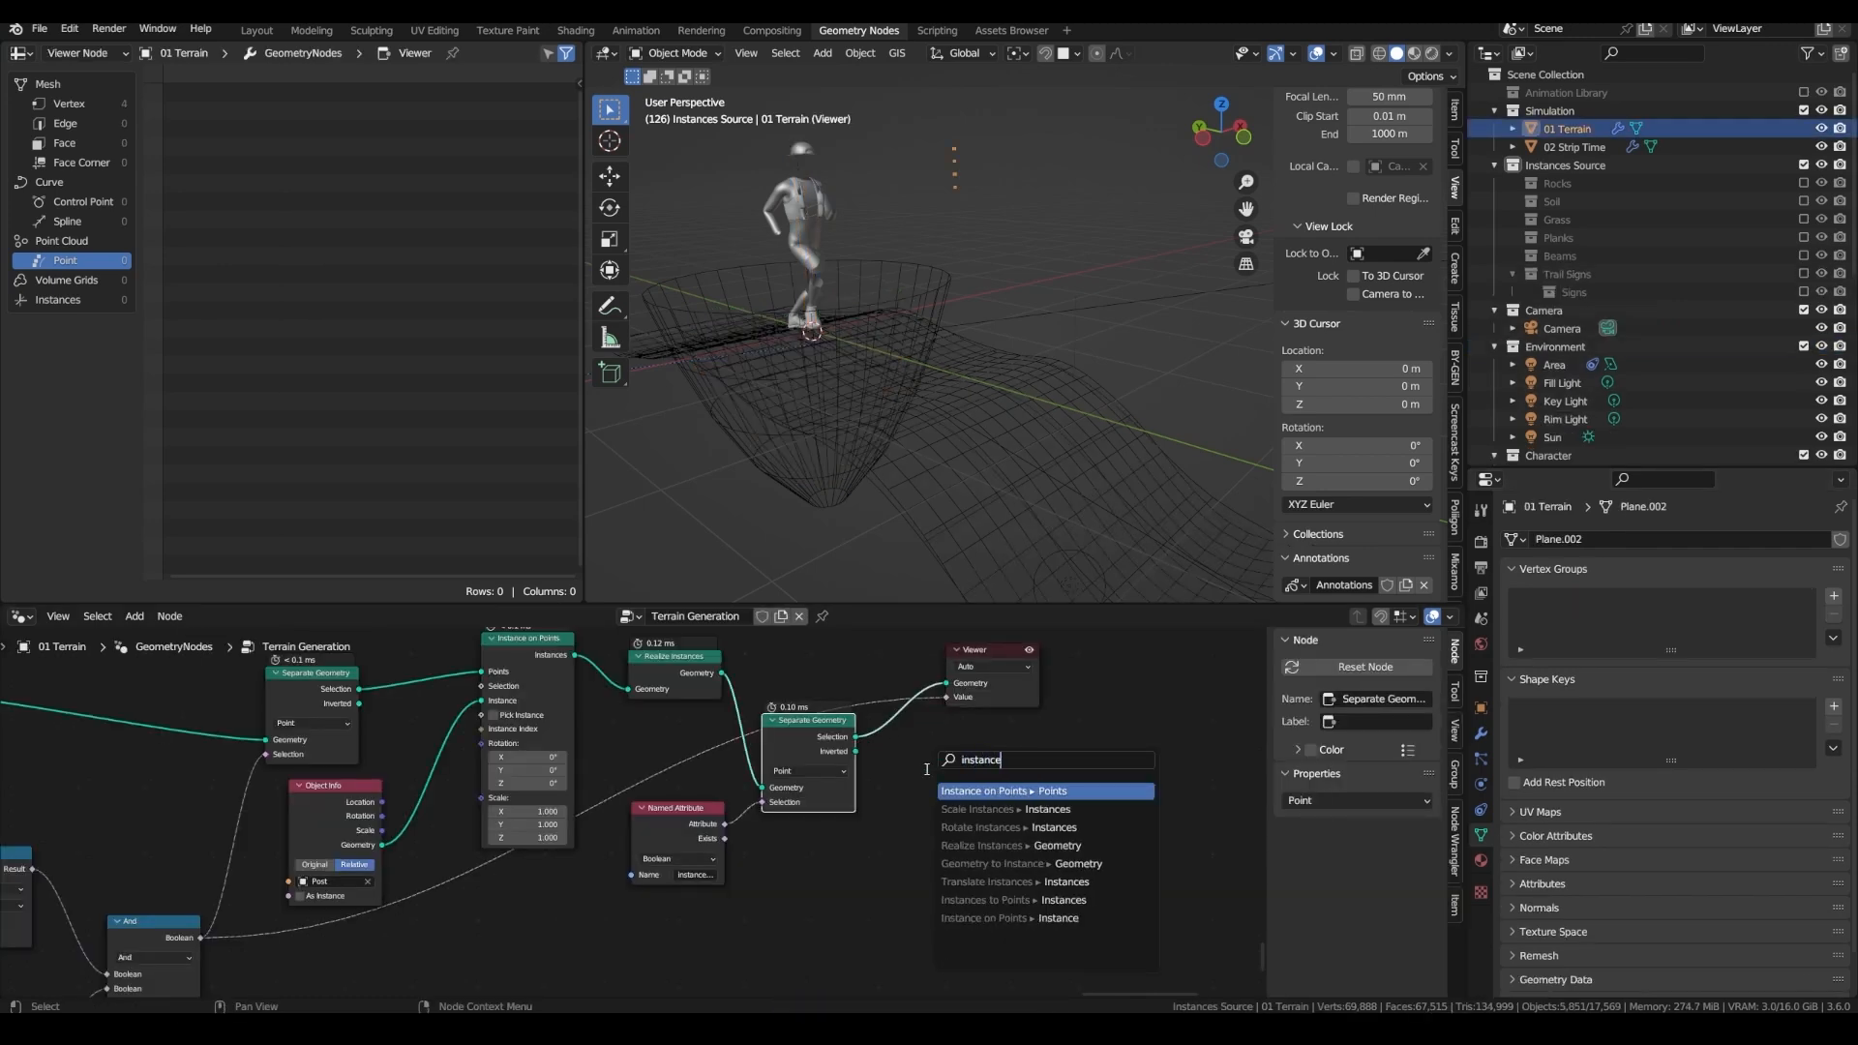
key("Return")
- Add a Relative Collection Info node for Signs with Separate Children, connect it to Instance, and enable Pick Instance
left_click_drag(1573, 292, 797, 909)
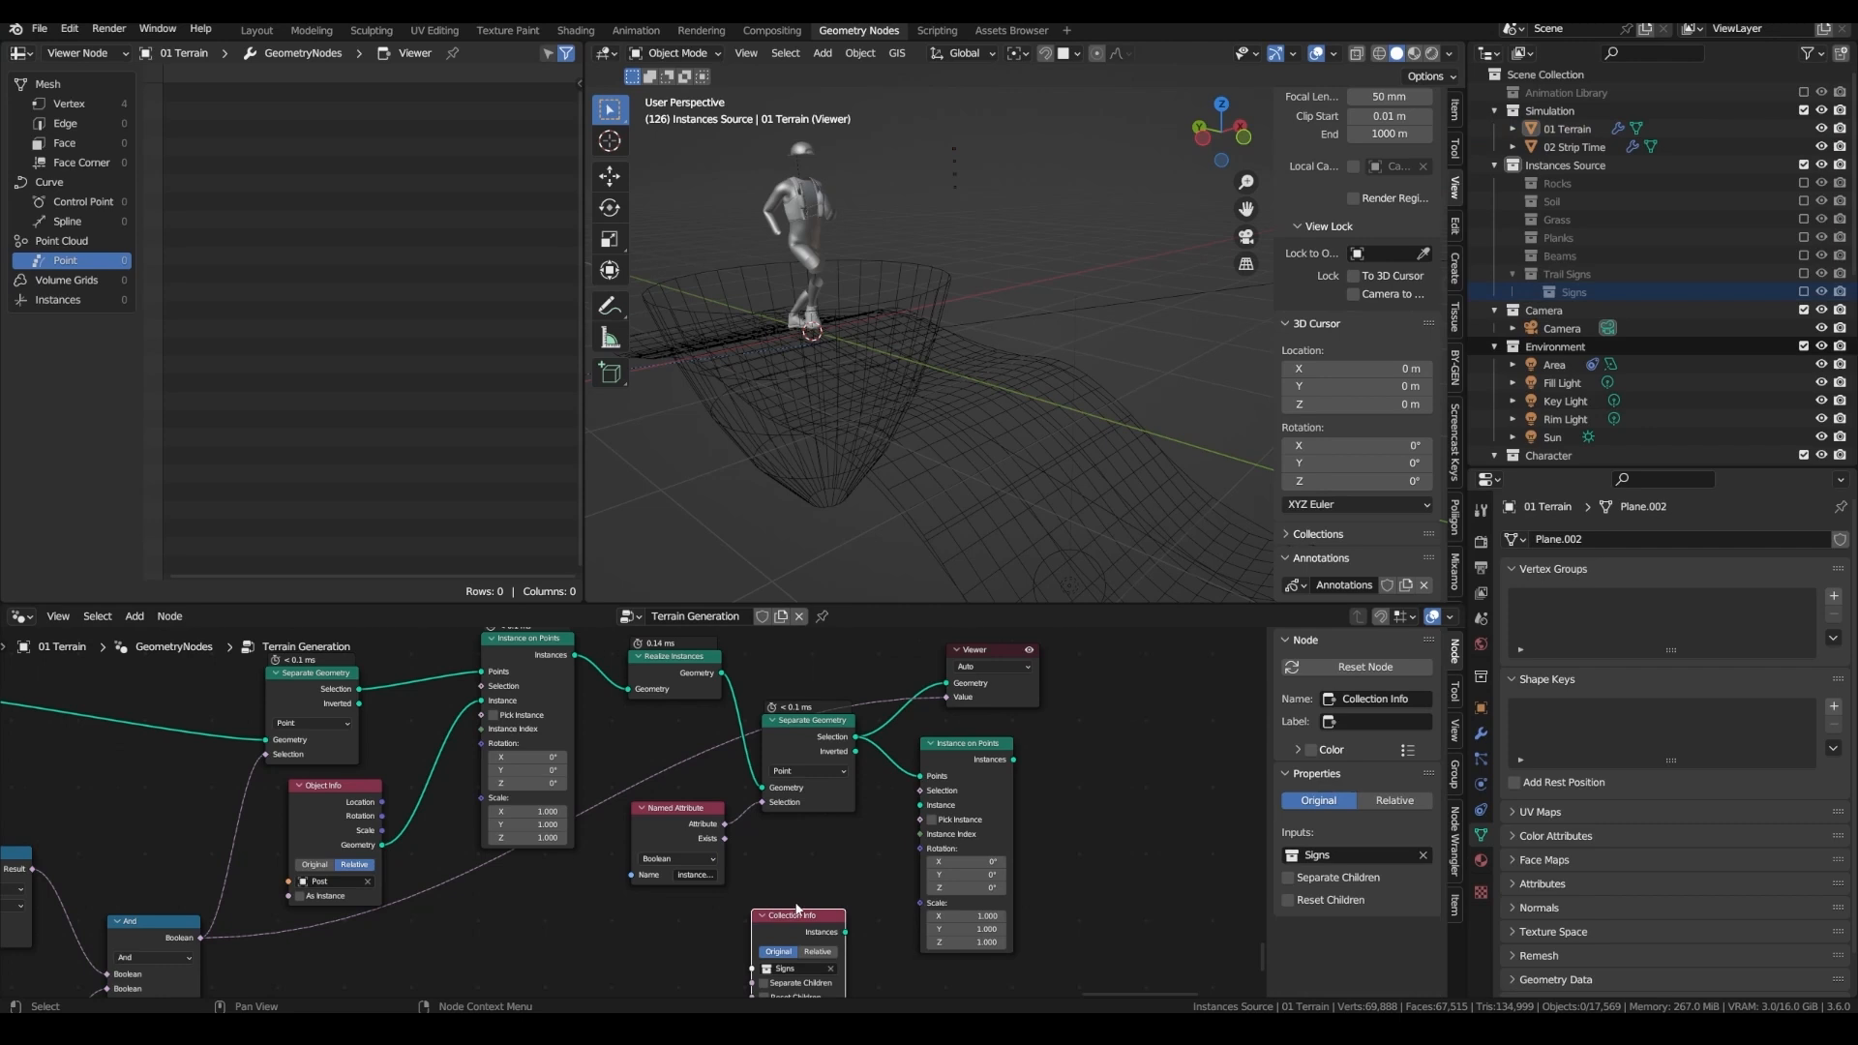
middle_click_drag(796, 917, 804, 829)
left_click_drag(804, 833, 821, 771)
left_click(846, 802)
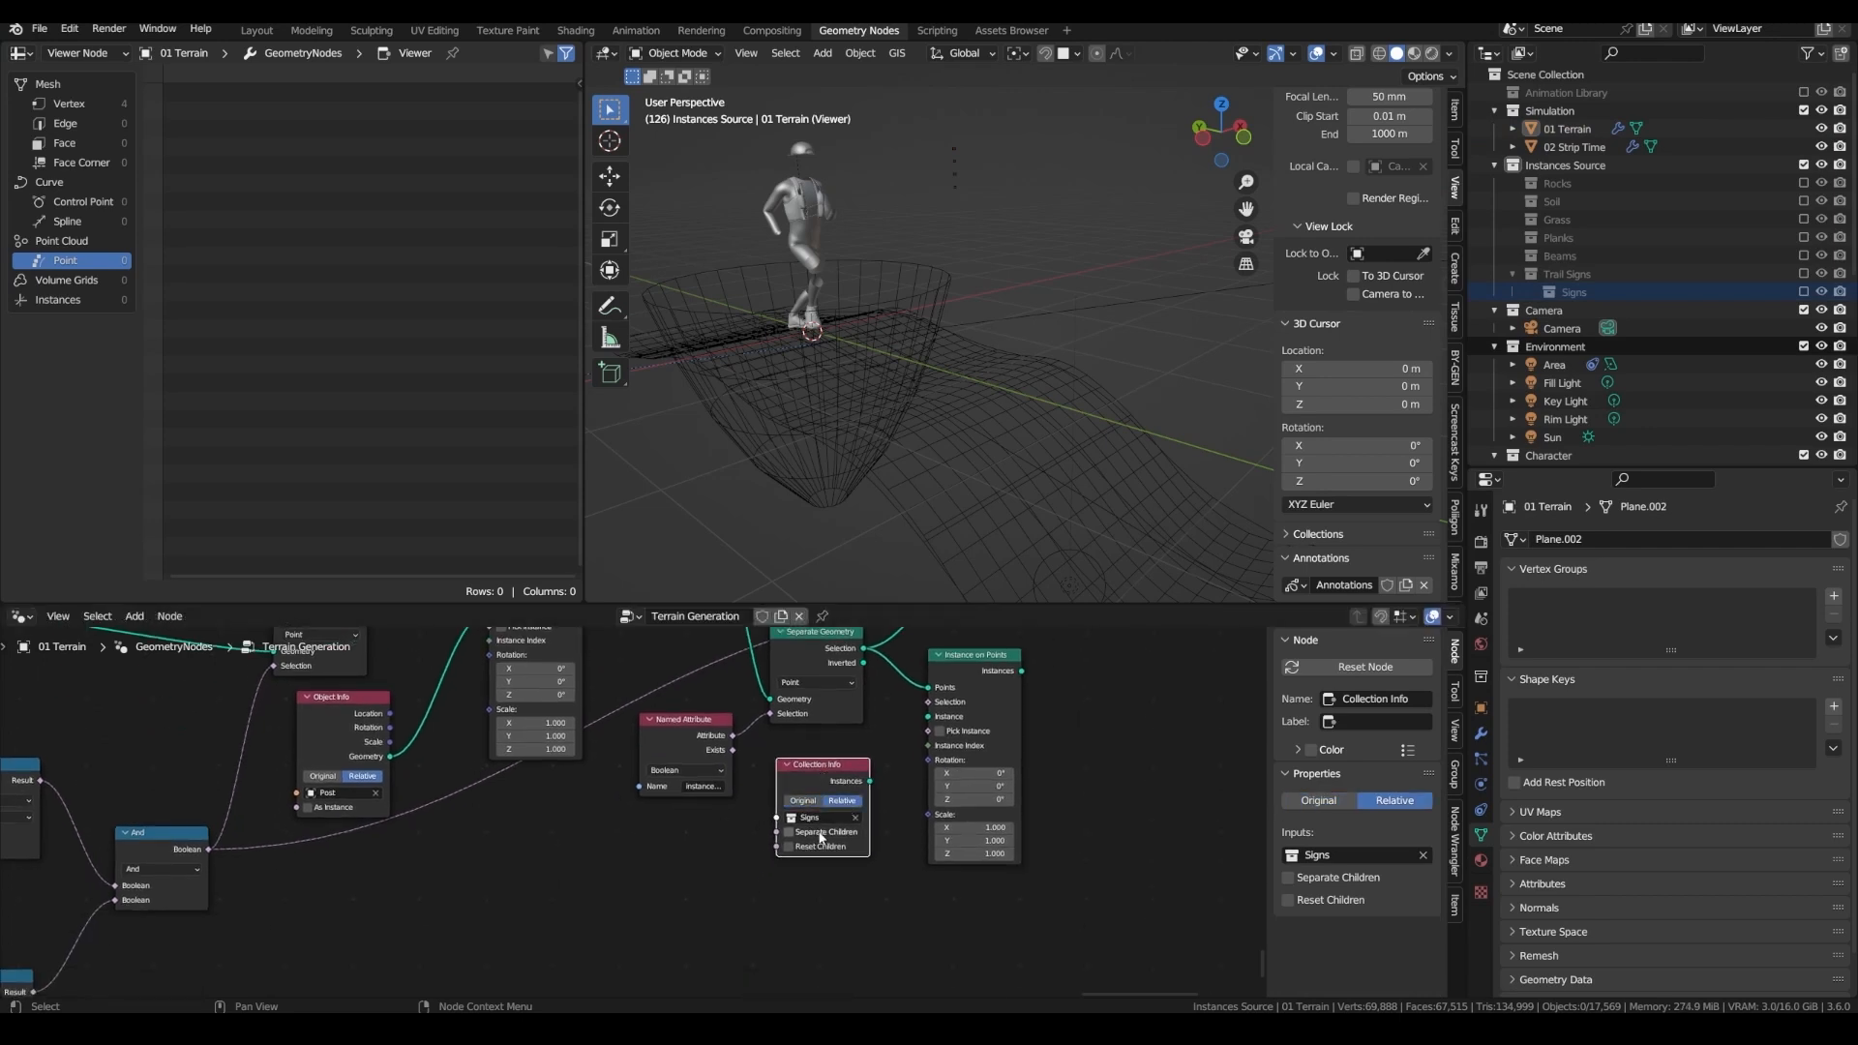
left_click_drag(869, 781, 927, 716)
left_click(940, 731)
- Add a Join Geometry node that merges the instanced signs with the realized post geometry
middle_click_drag(992, 681, 875, 849)
left_click_drag(902, 839, 979, 817)
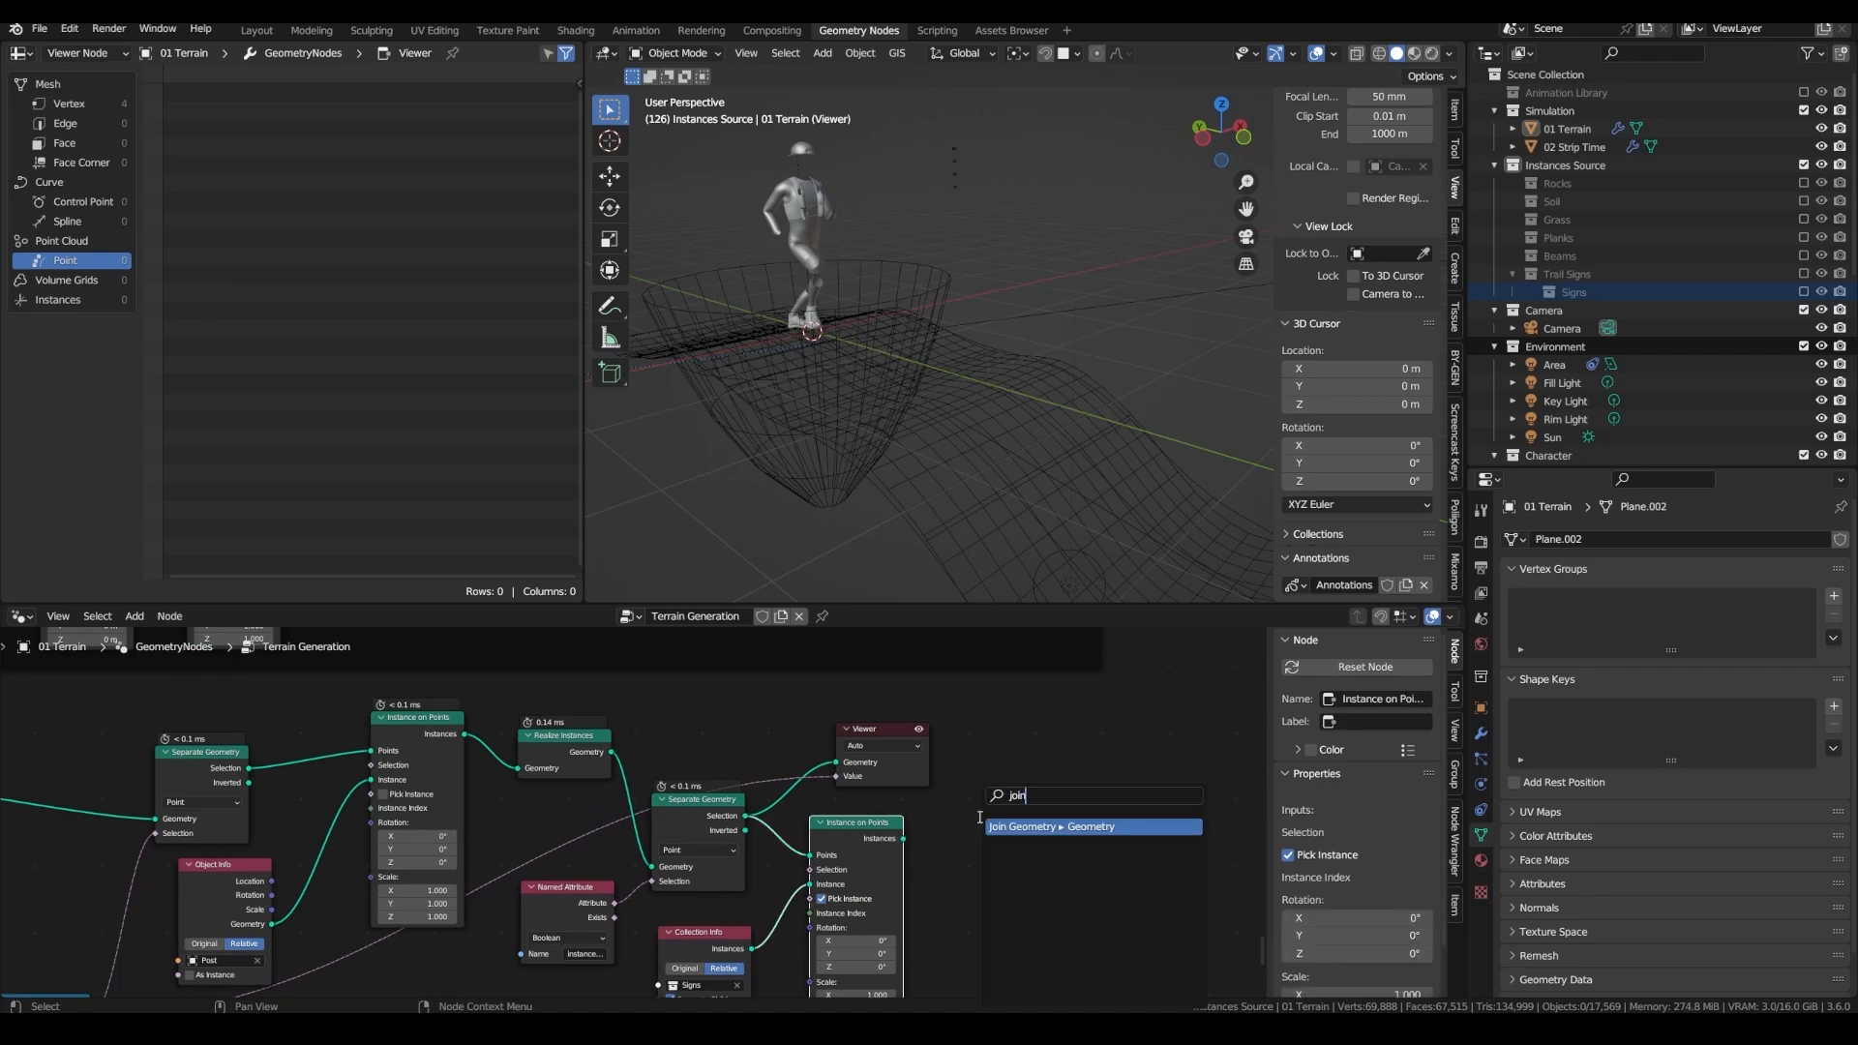
type("join")
key("Return")
left_click_drag(612, 751, 969, 815)
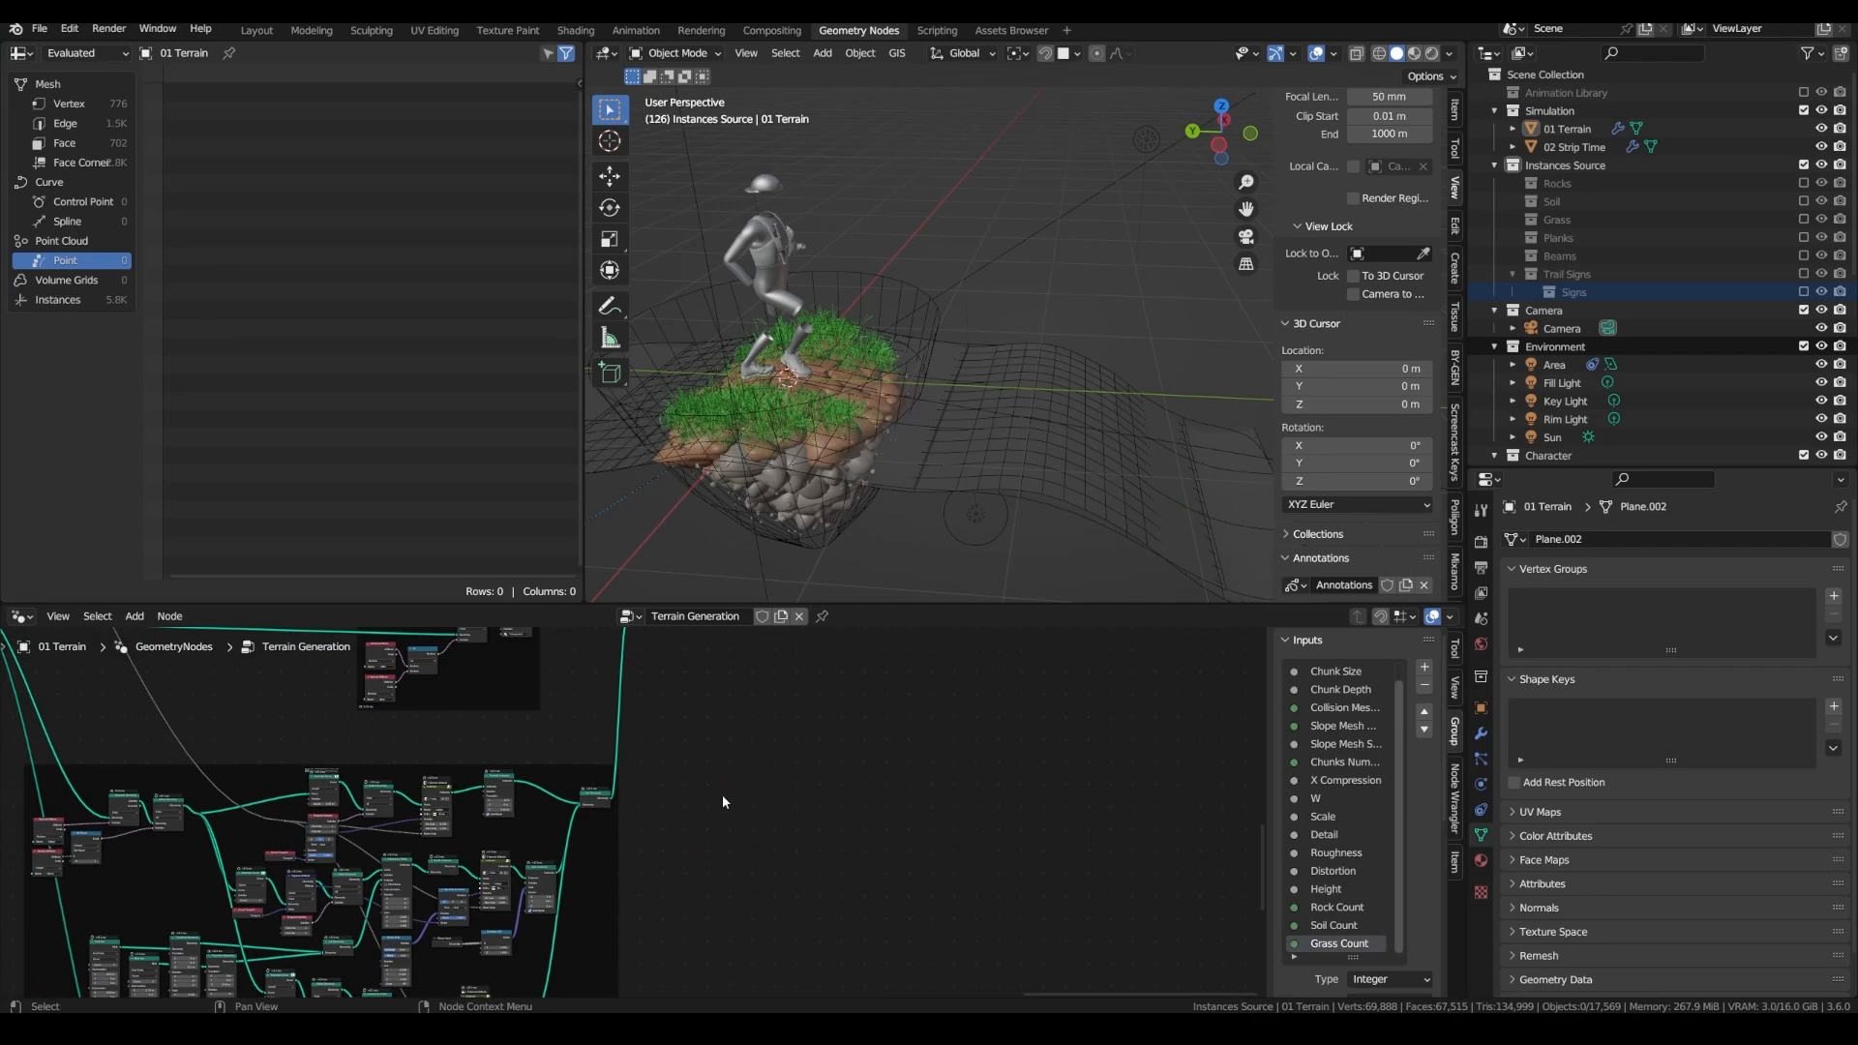
- Connect the joined signpost geometry to the main Join Geometry before the group output and inspect the signposts in the viewport
scroll(713, 801, "down", 4)
middle_click_drag(692, 924, 724, 776)
scroll(724, 776, "up", 2)
left_click_drag(735, 832, 720, 794)
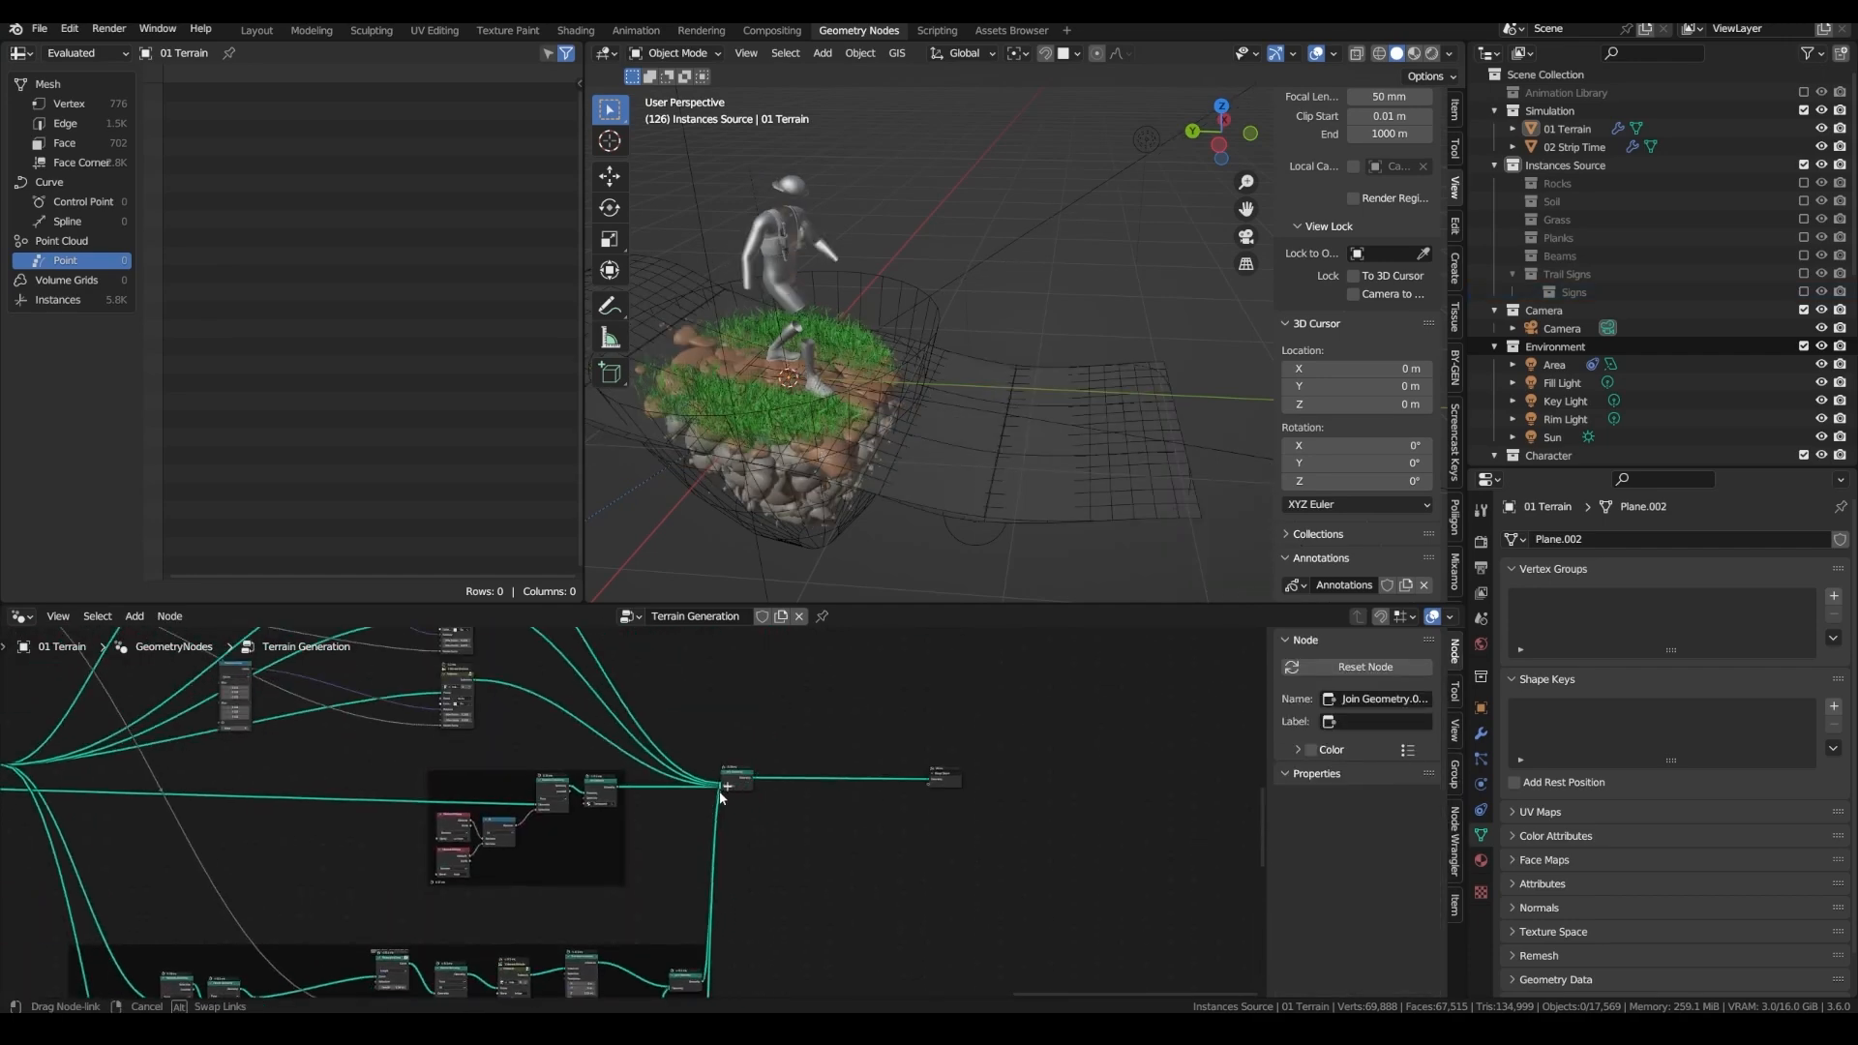
left_click_drag(721, 795, 721, 796)
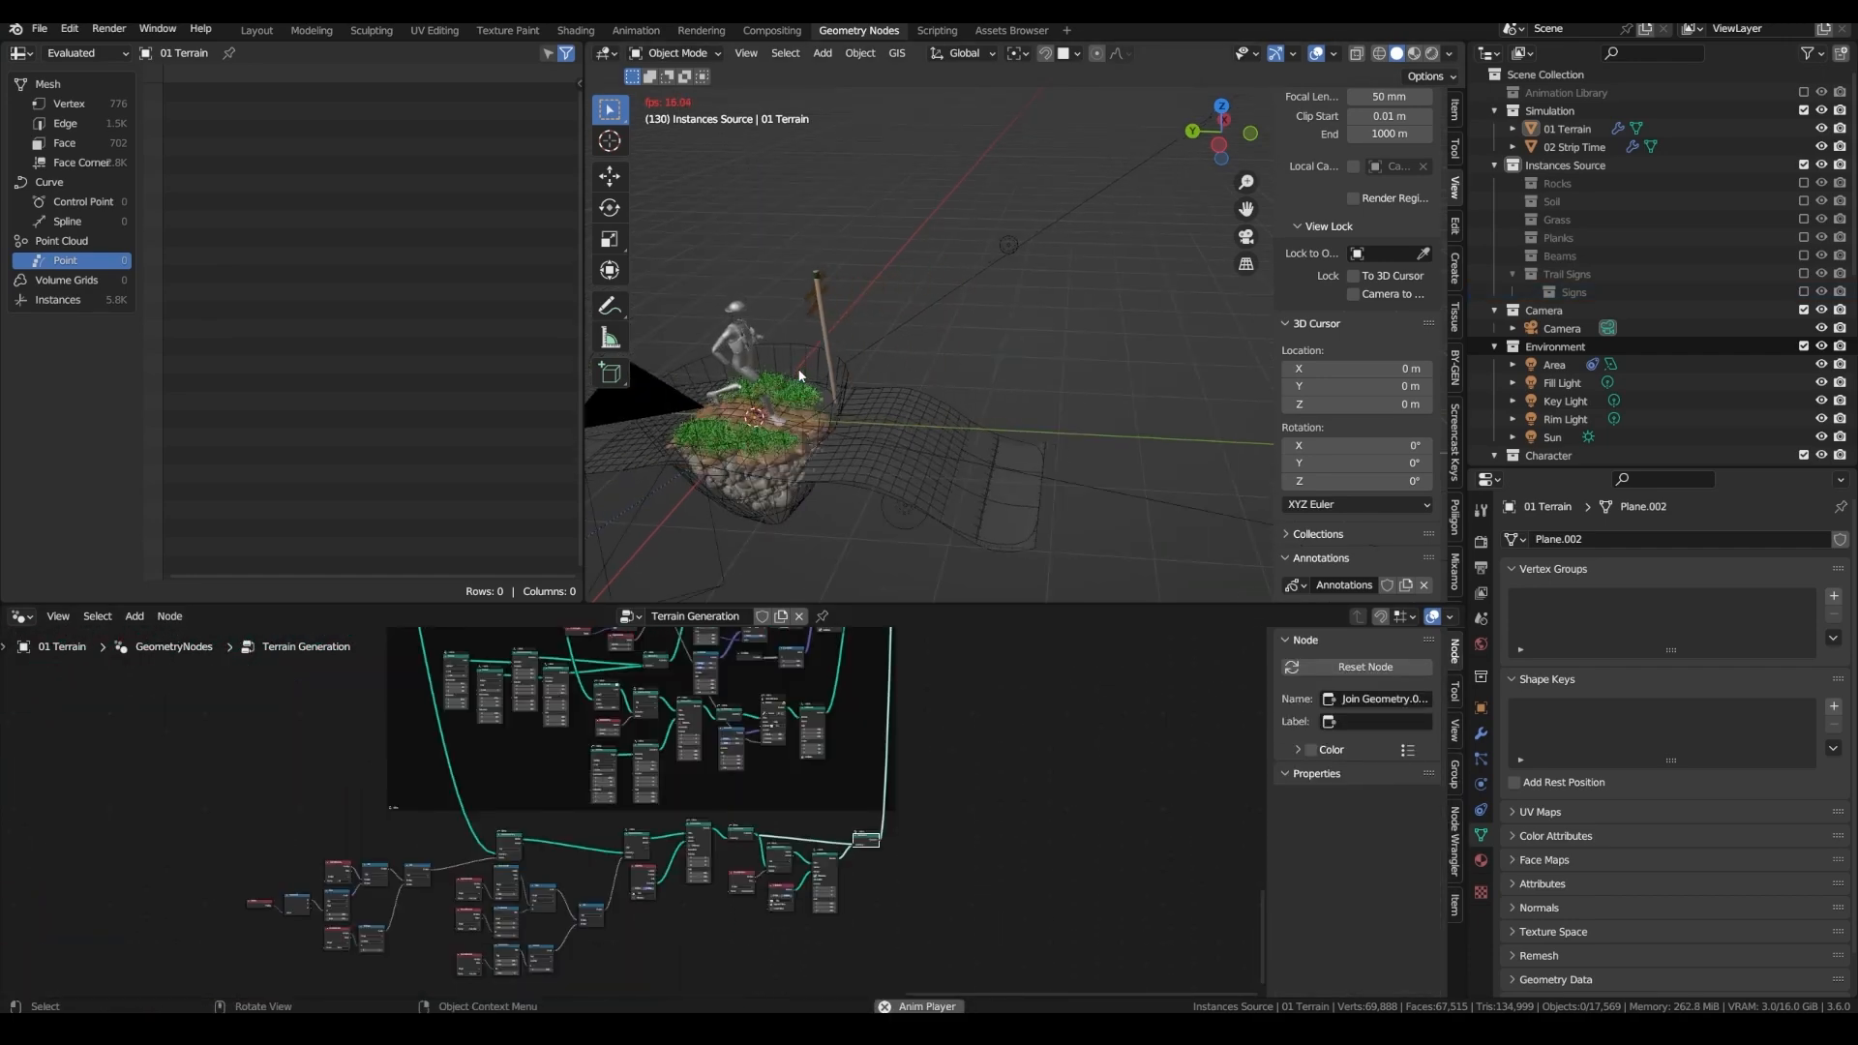
mouse_move(791, 373)
middle_mouse_down("ctrl")
mouse_move(814, 334)
mouse_move(788, 318)
mouse_move(791, 368)
middle_mouse_up("ctrl")
- Drive the signs' Rotation with a vector Random Value of Z Min 0.440 and Z Max 3.260, and save the file
type("rand")
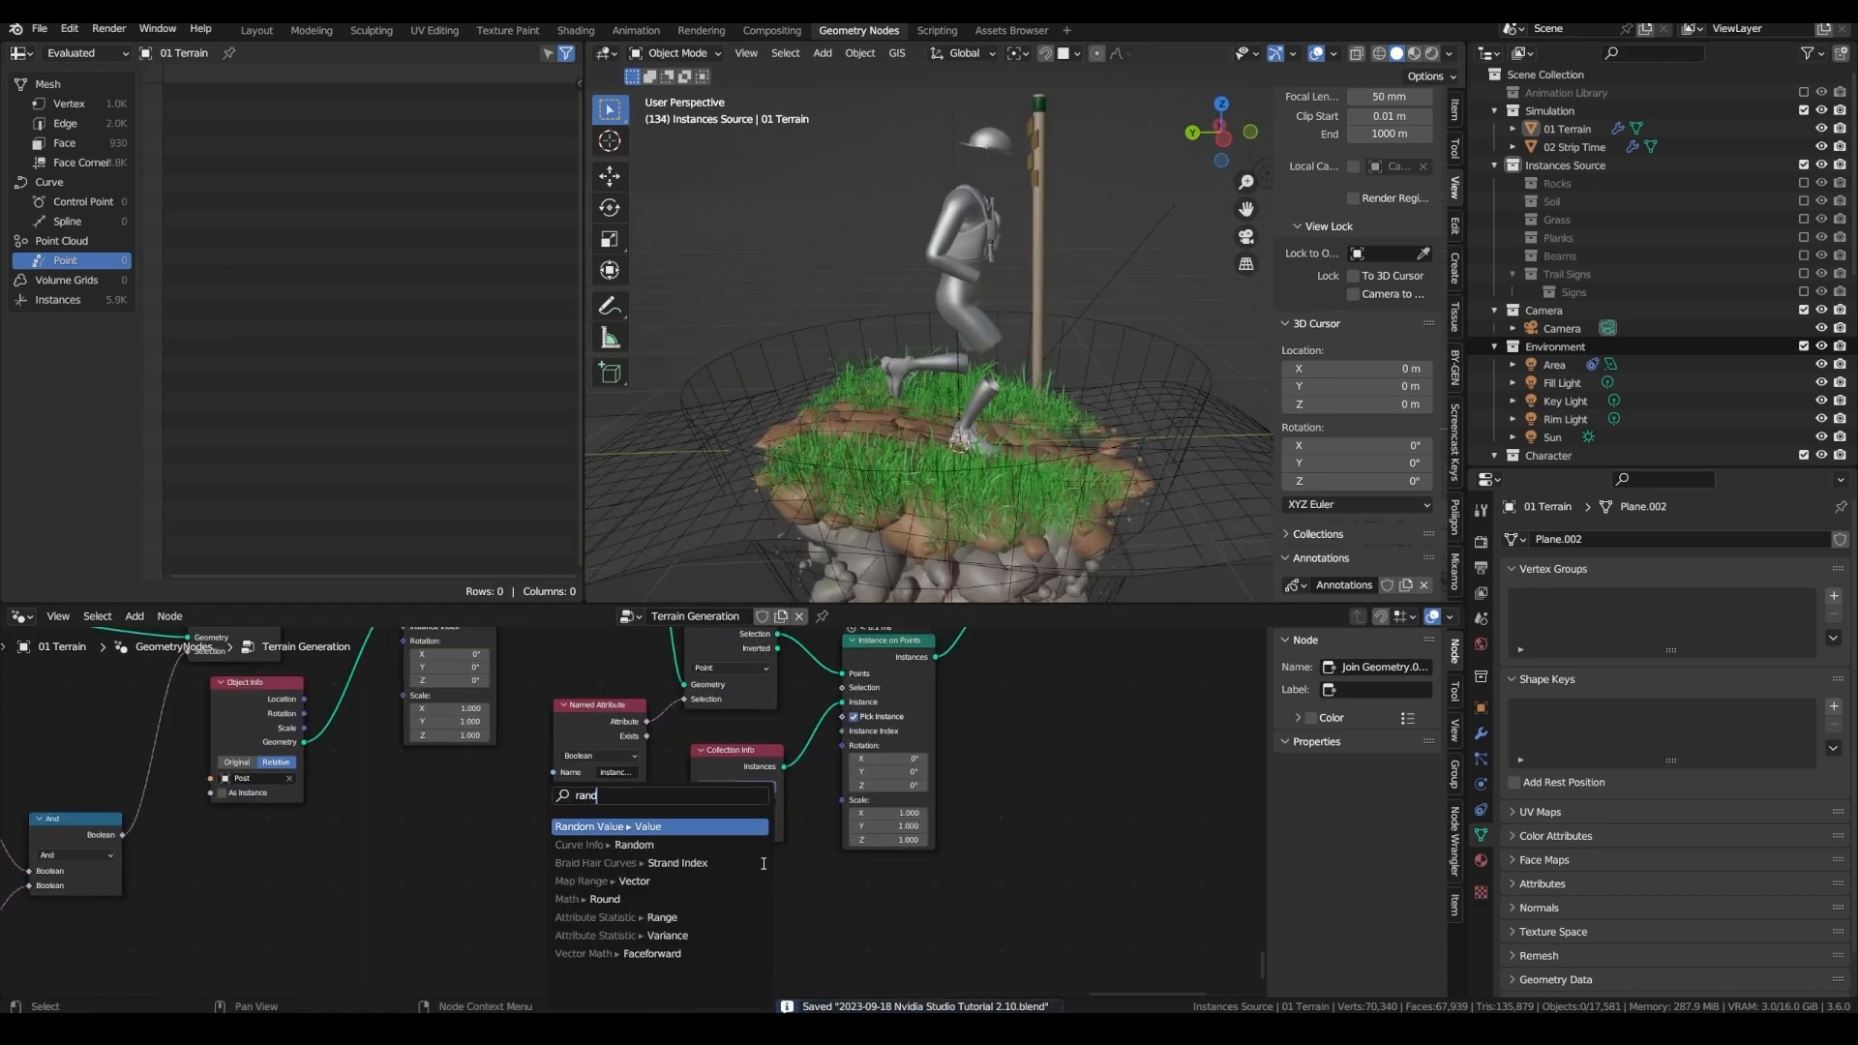
left_click(675, 827)
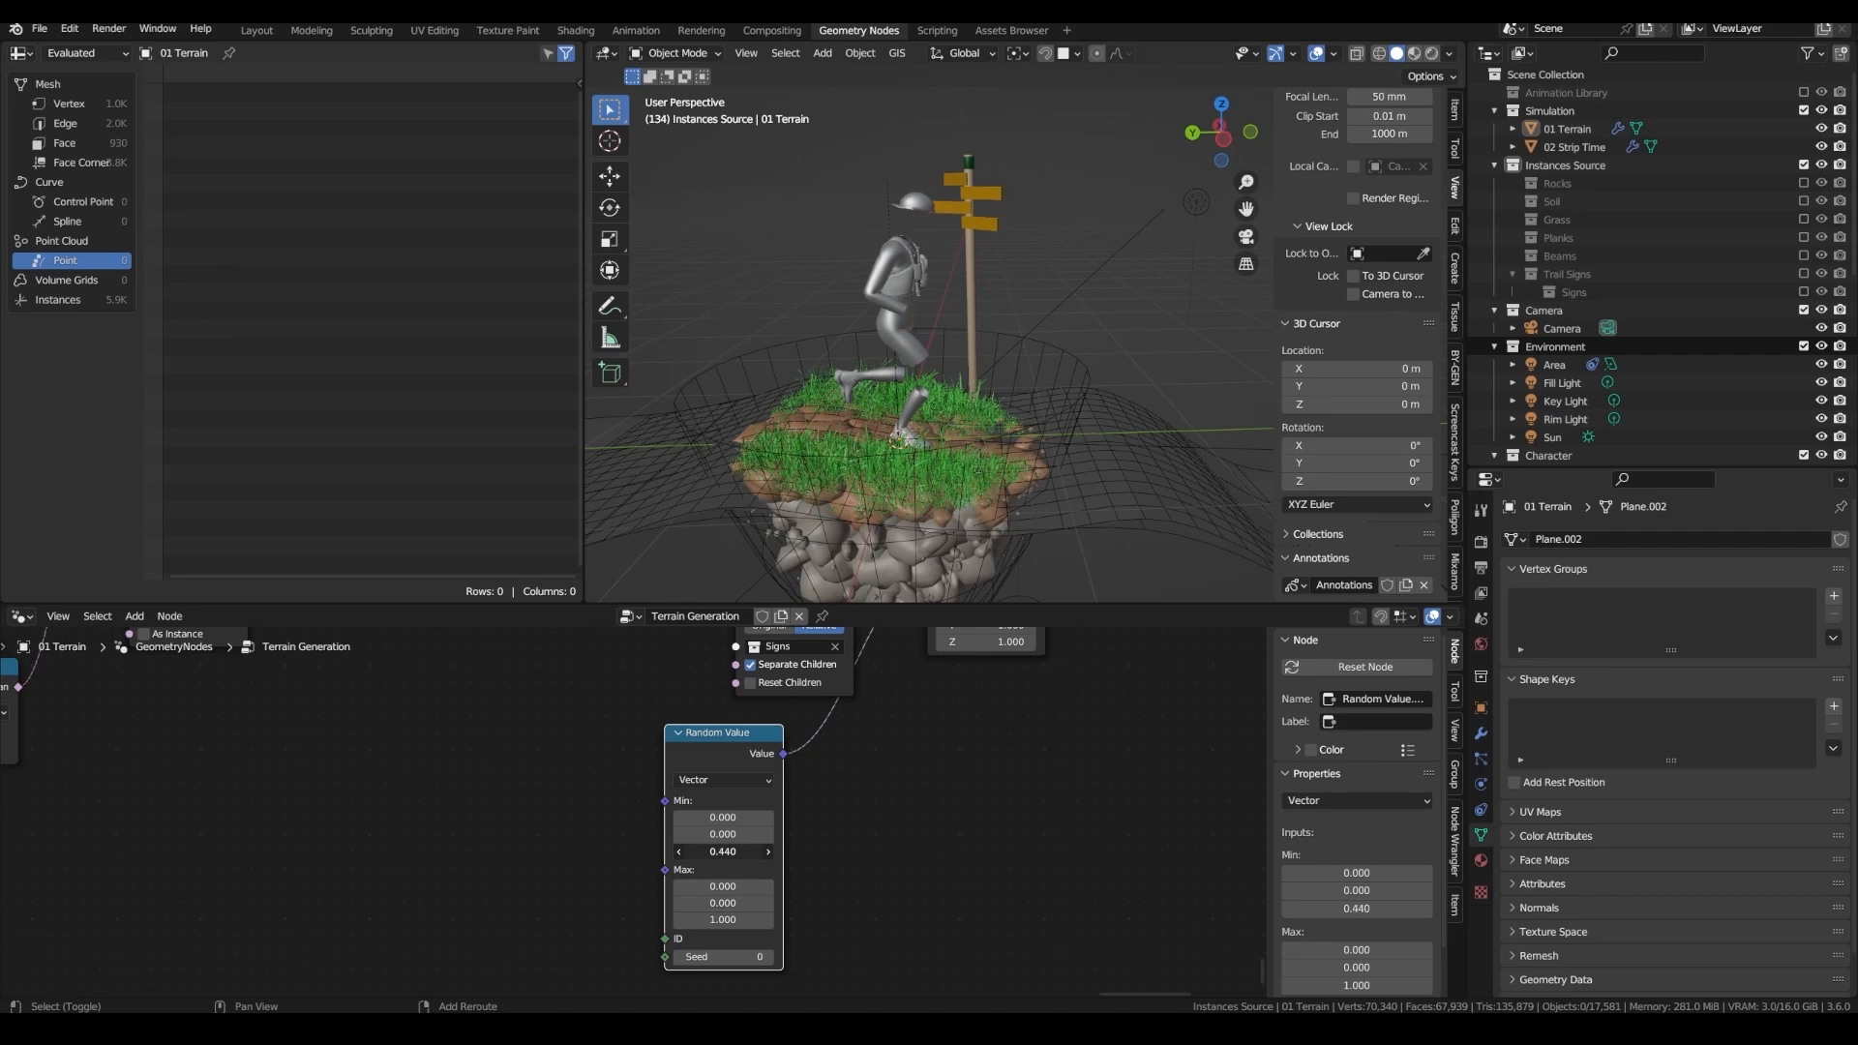
left_click_drag(723, 920, 832, 920)
key("ctrl+s")
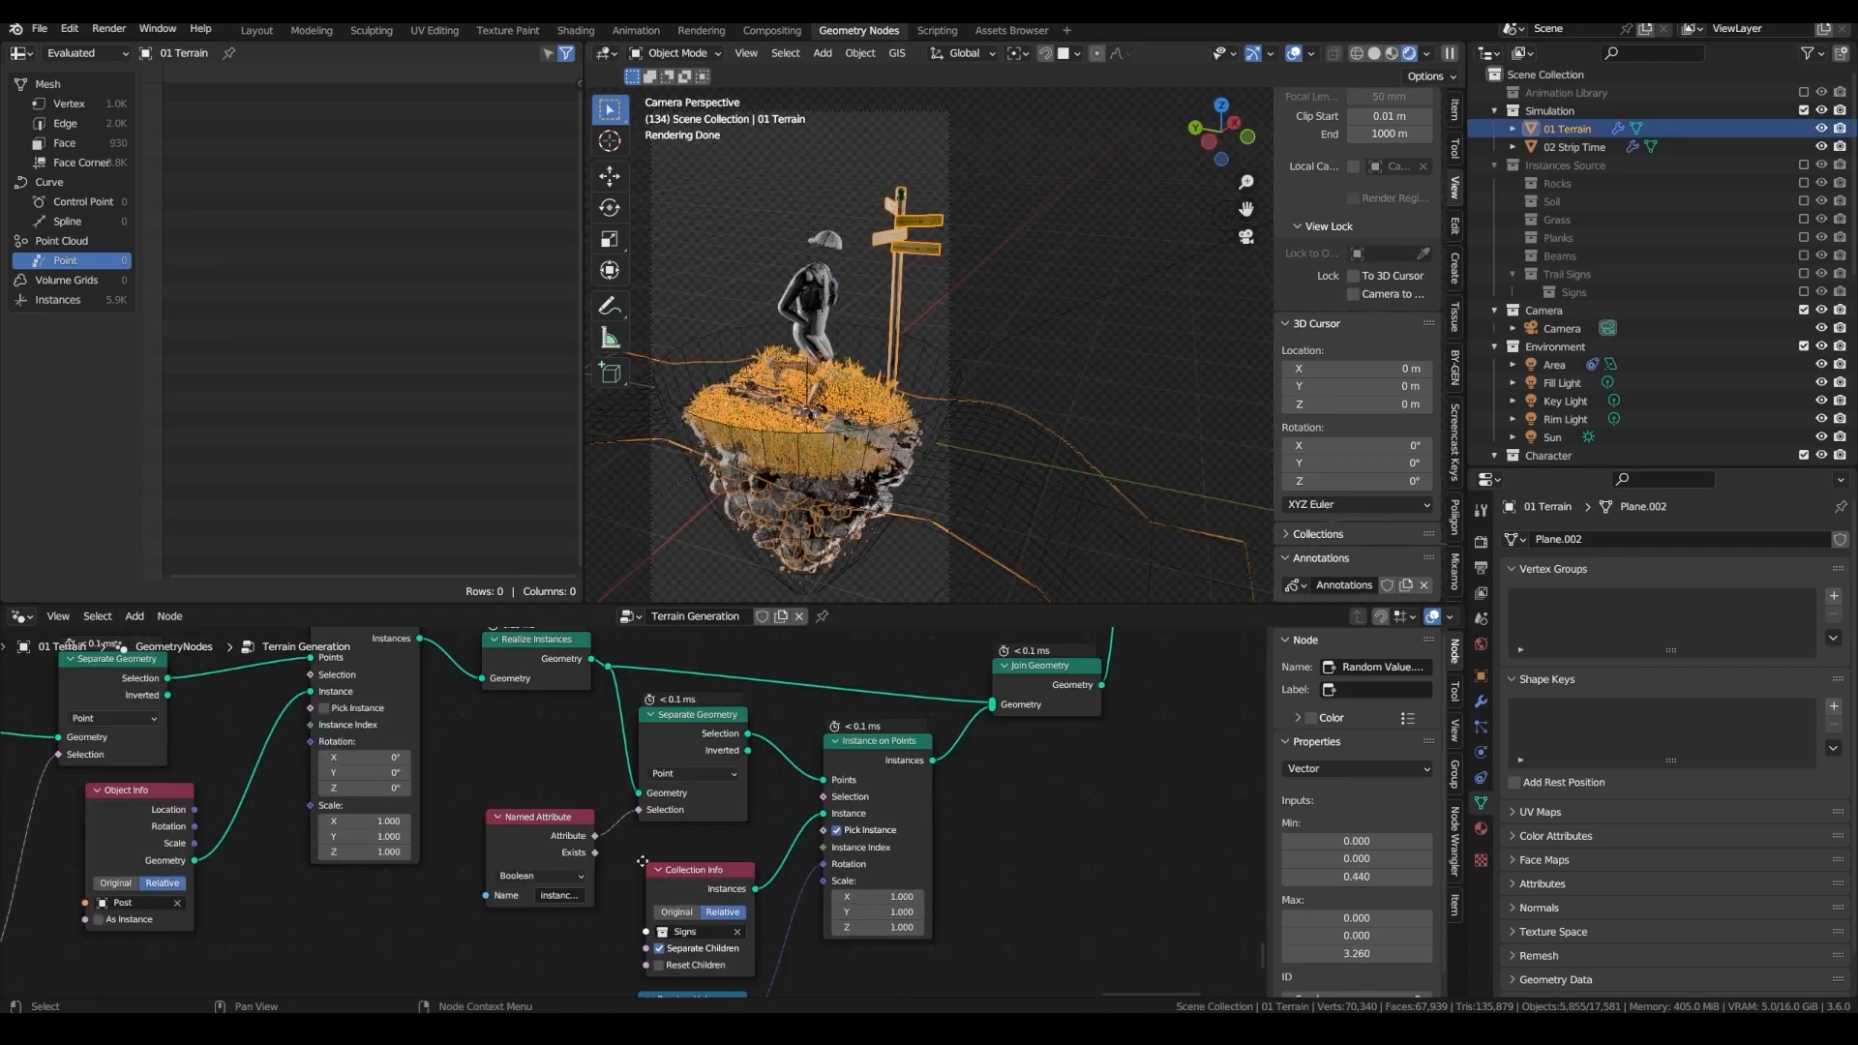
- Save the file and switch the 3D viewport to Solid shading on the close-up of the signpost
middle_click_drag(642, 861, 668, 821)
key("ctrl+s")
scroll(797, 755, "down", 3)
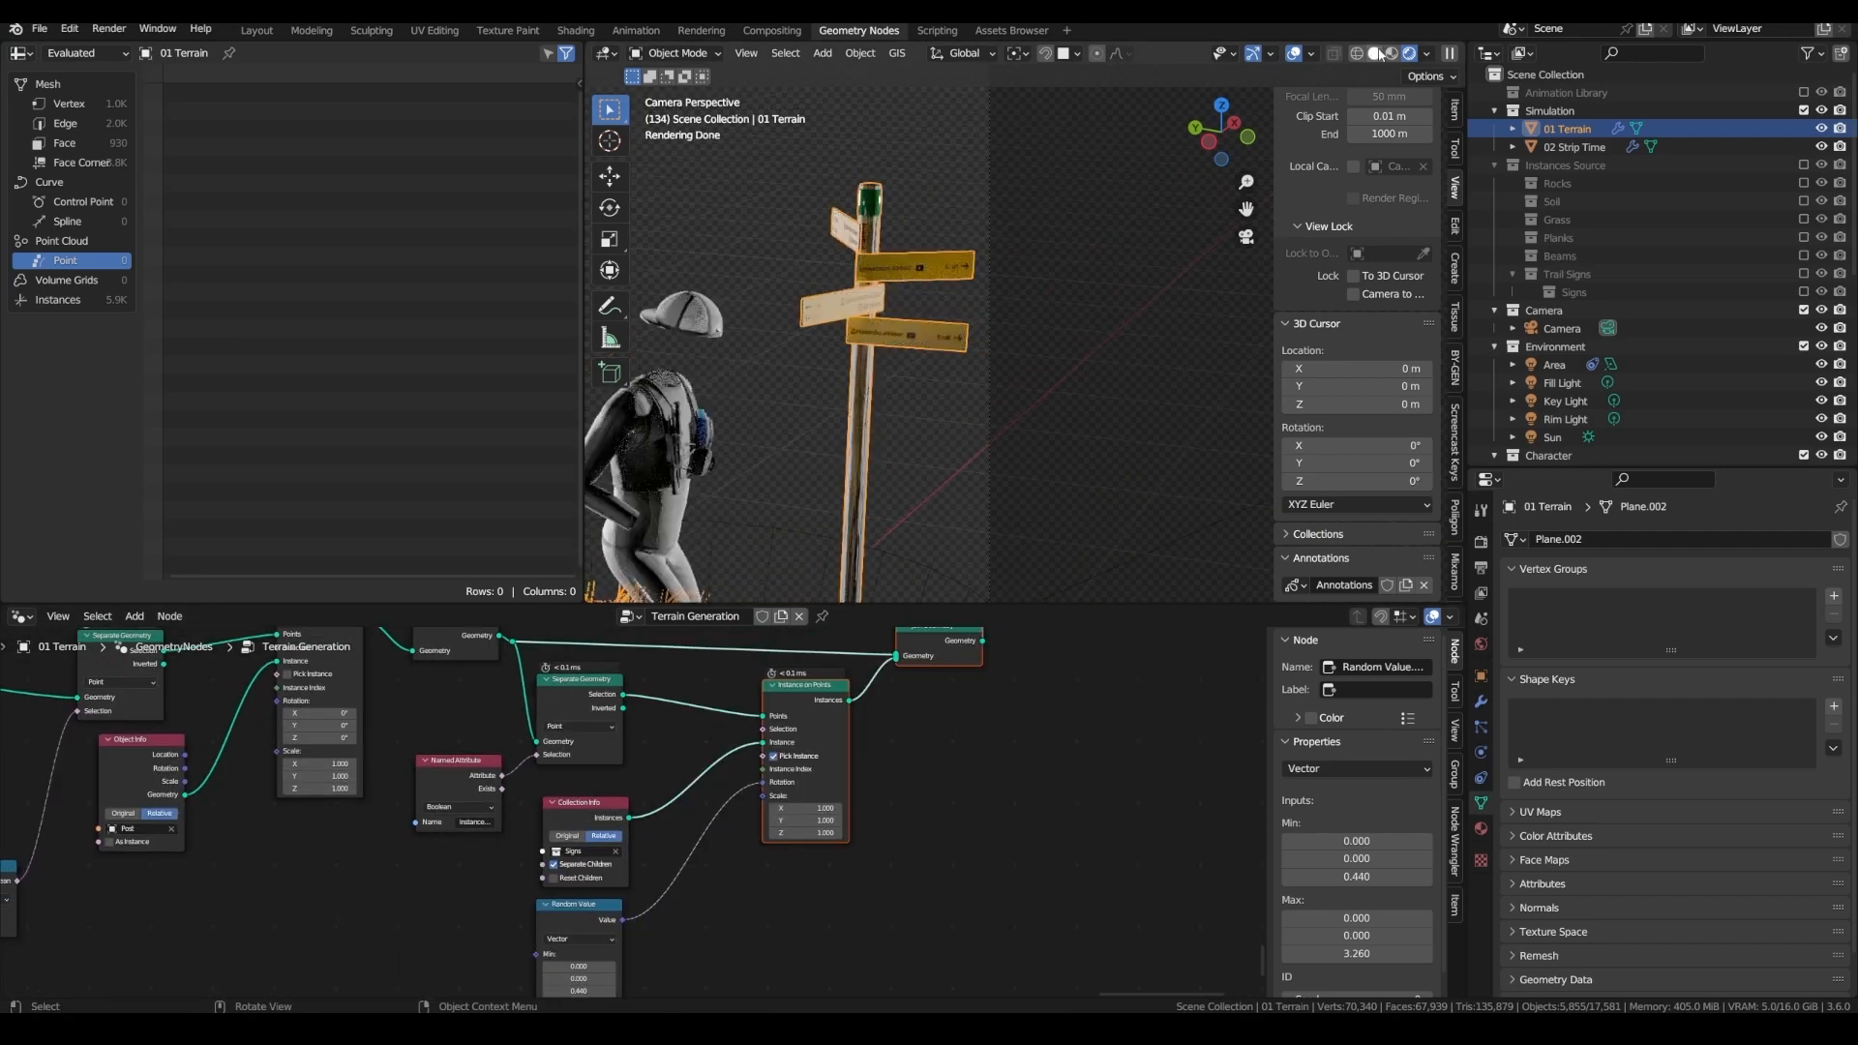
left_click(1378, 54)
- Insert a Delete Geometry node set to Point between Separate Geometry and the signs' Instance on Points
key("shift+a")
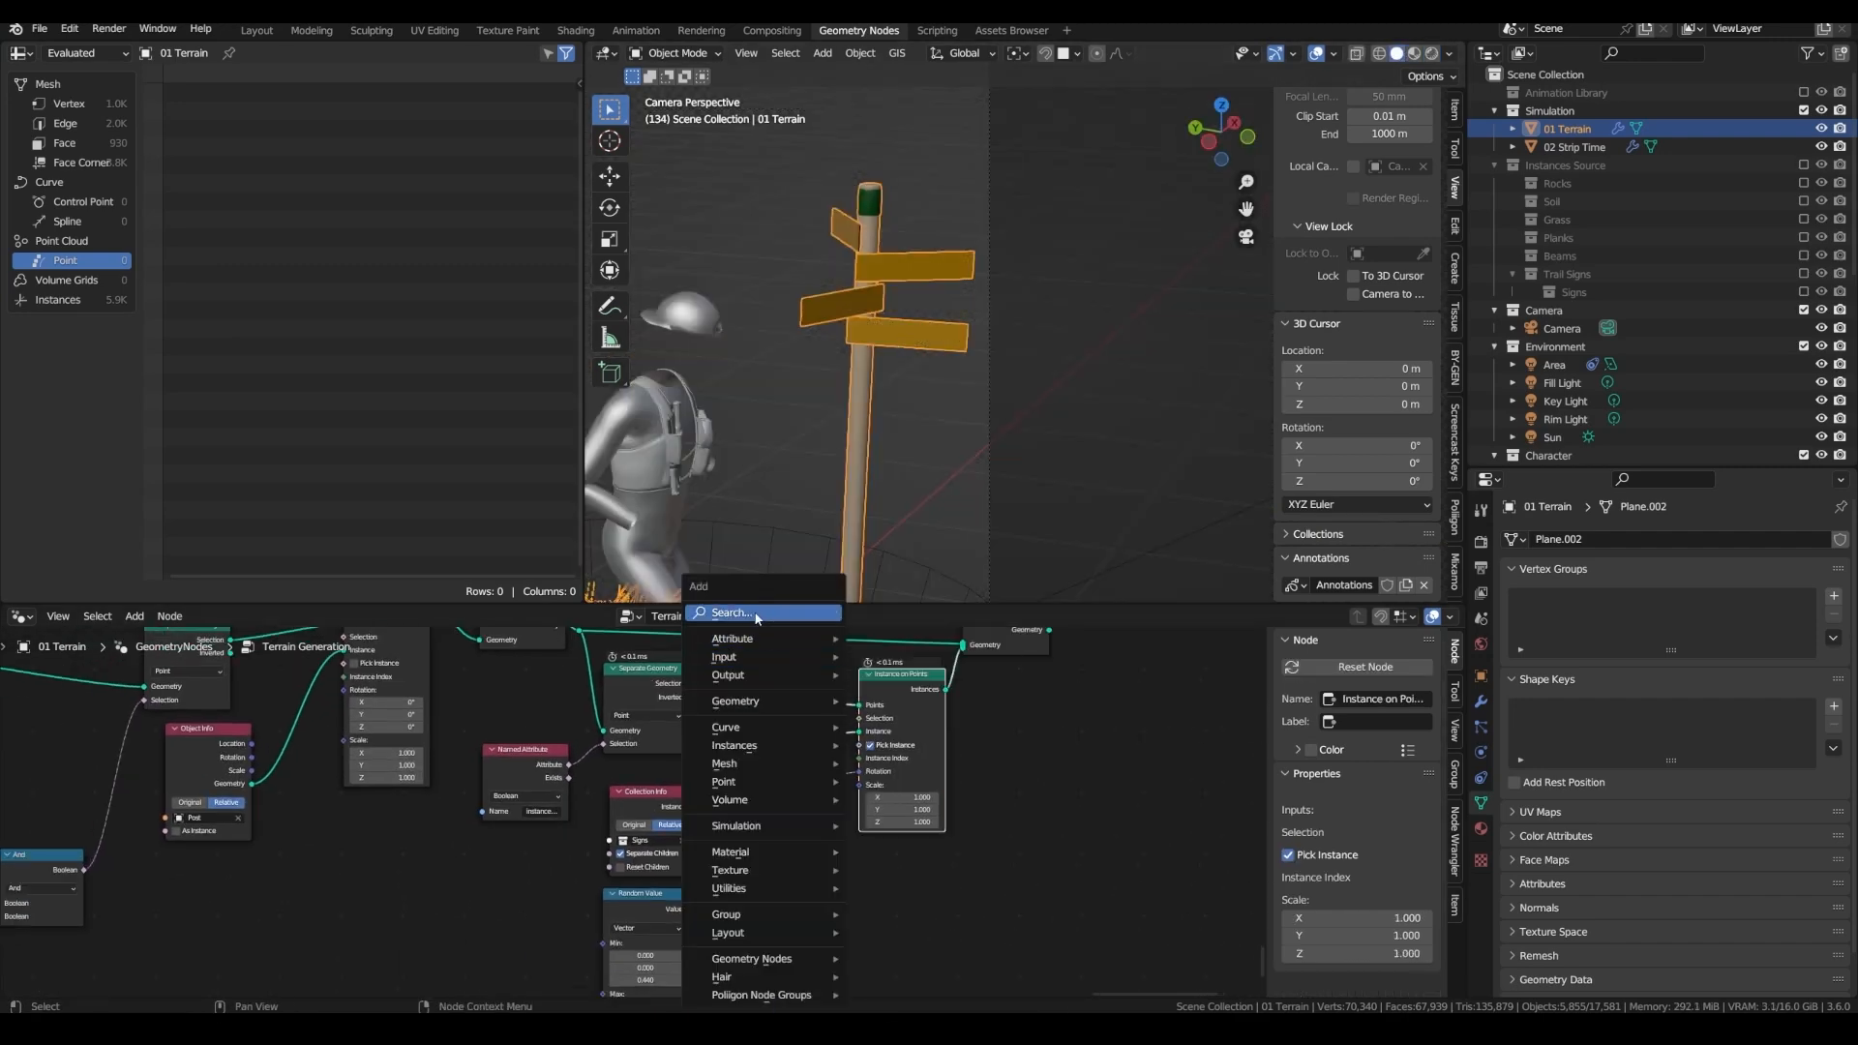
left_click(756, 615)
type("dele")
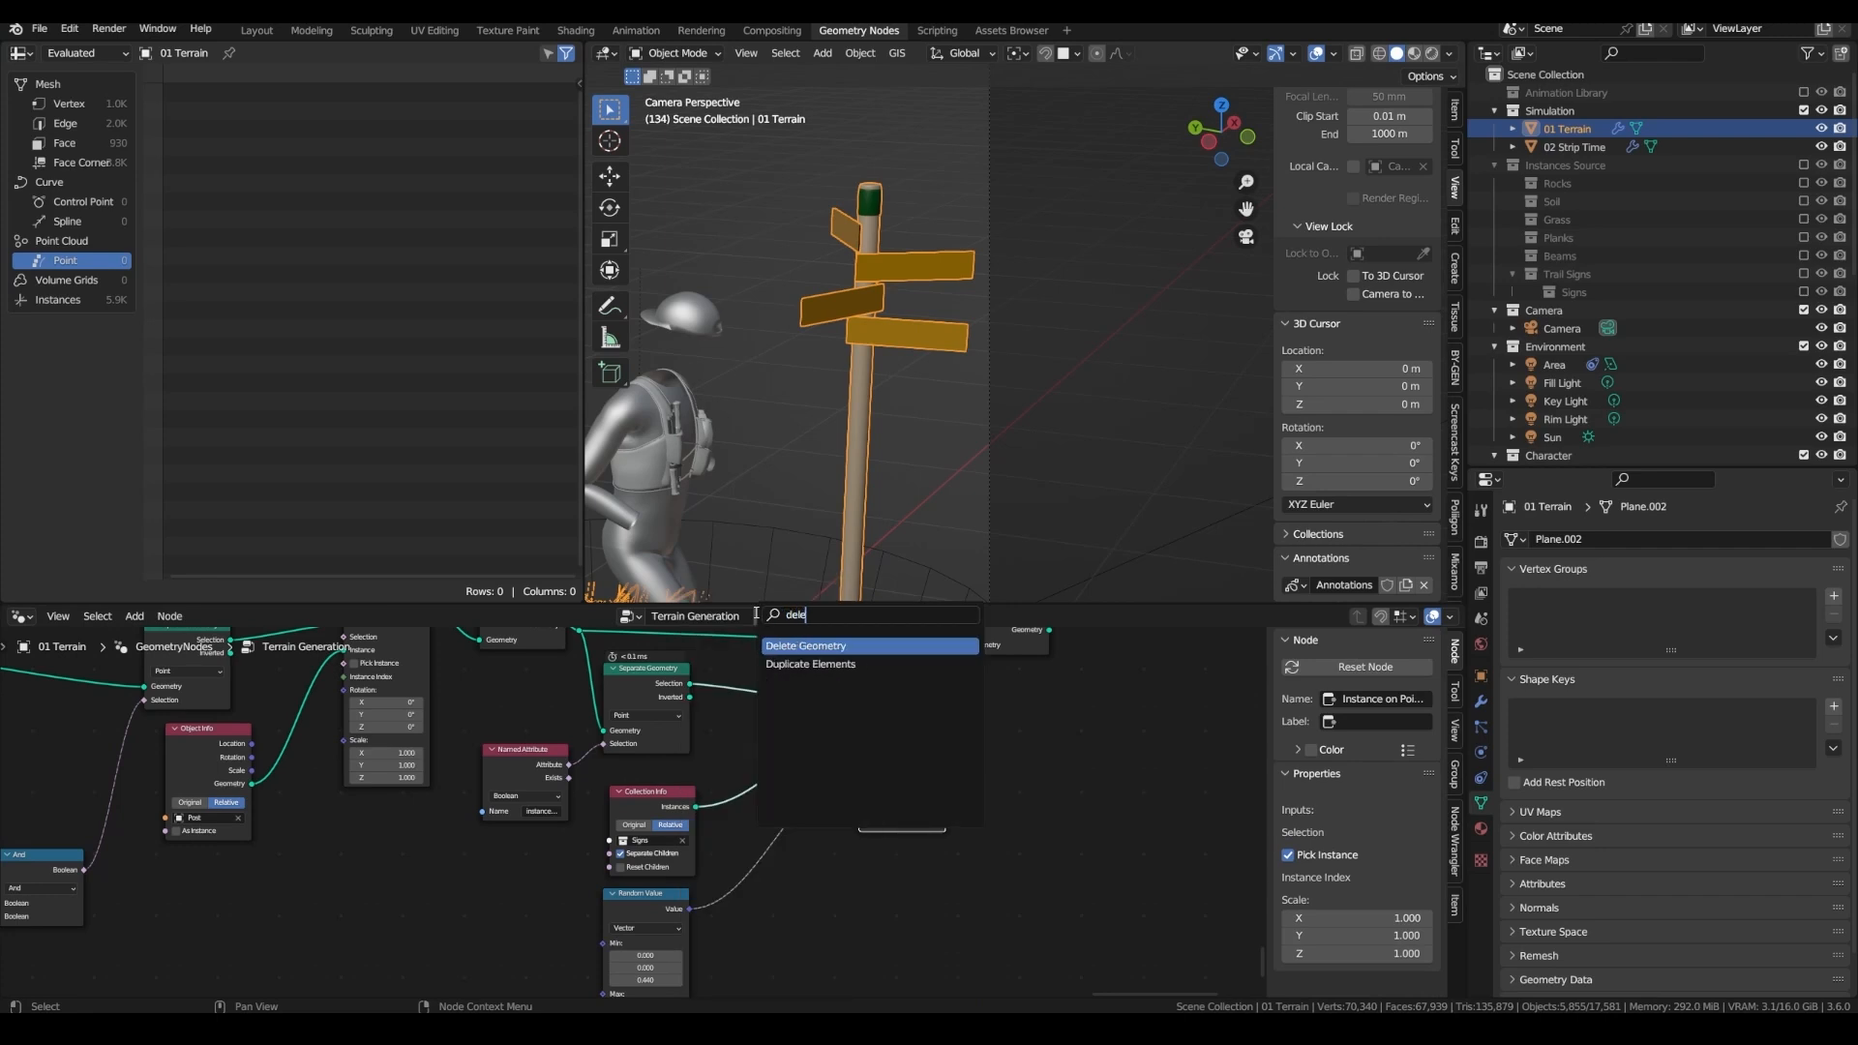
key("Return")
left_click(799, 686)
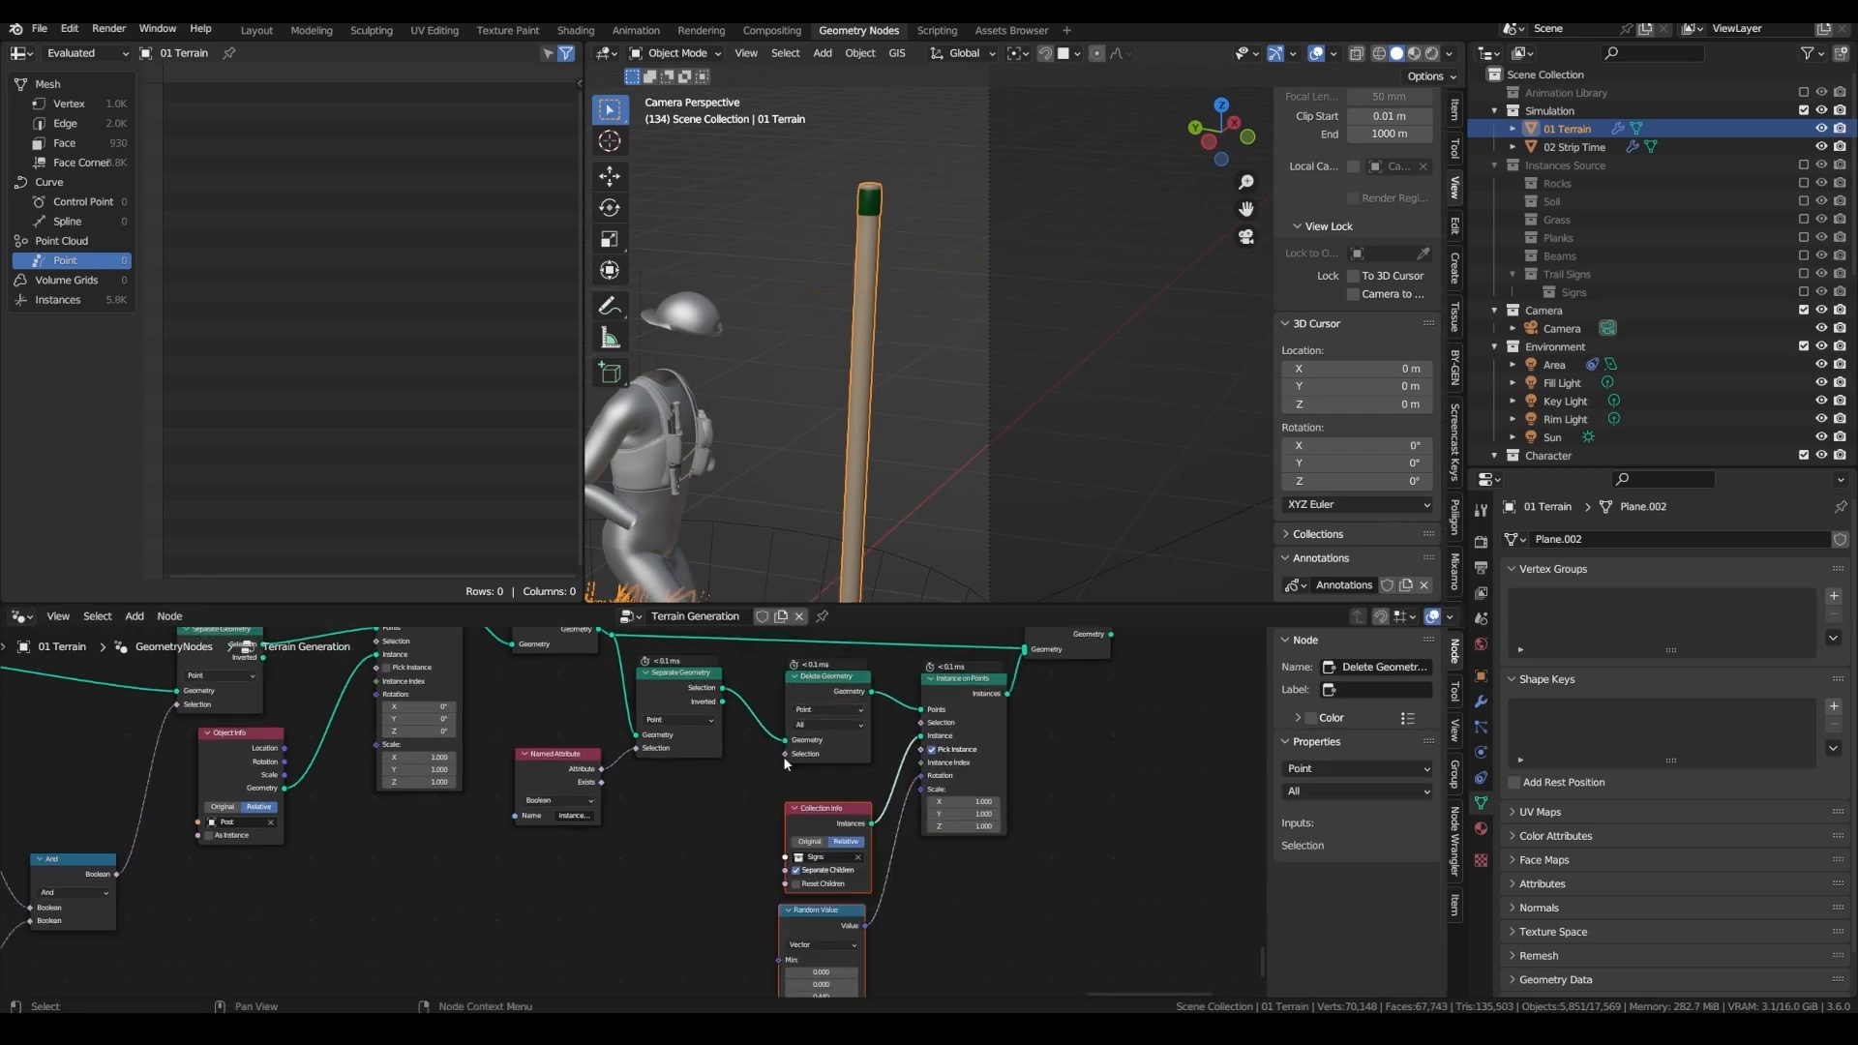
left_click(783, 758)
- Add an Integer Random Value node with Min 0 and Max 3 below the Named Attribute node
key("shift+a")
left_click(640, 616)
type("rand")
key("Return")
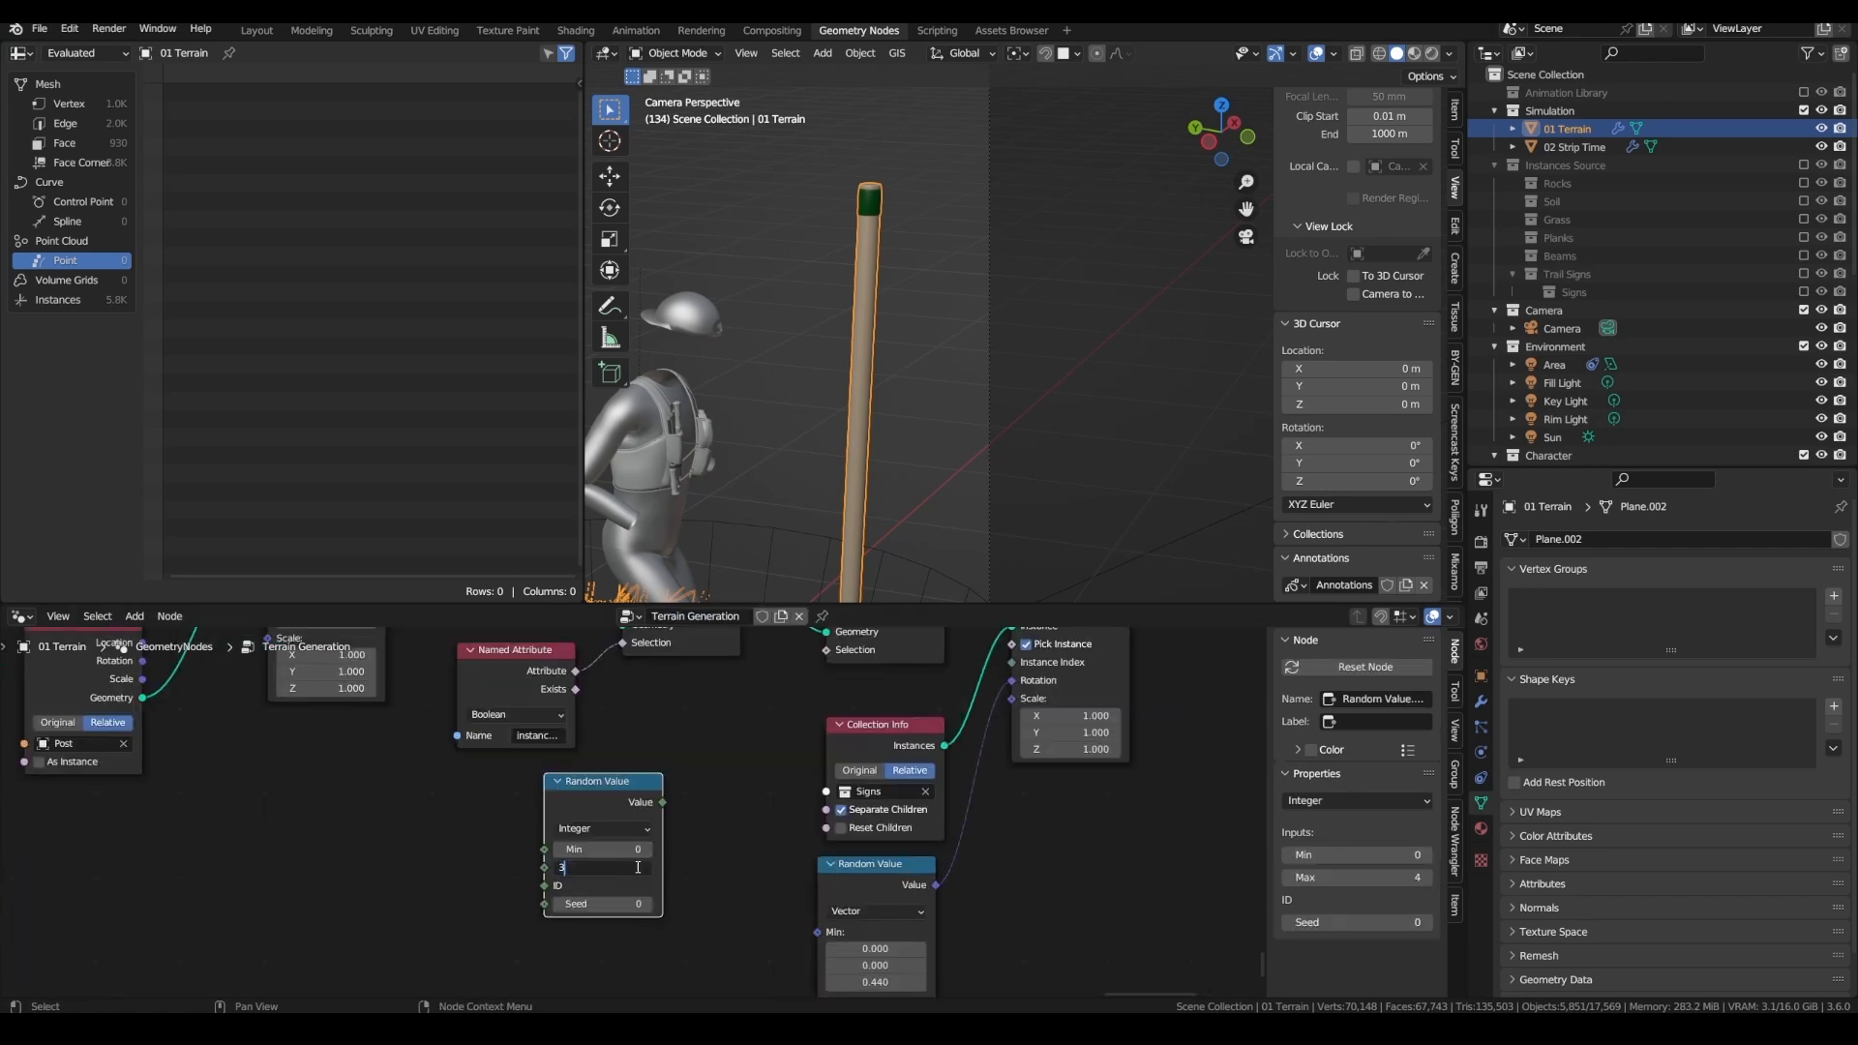
left_click(638, 867)
type("3")
key("Return")
left_click_drag(662, 802, 530, 814)
key("Escape")
left_click_drag(597, 780, 487, 780)
- Connect the random integer to input A of a new Integer Compare node set to Less Than
left_click_drag(551, 801, 737, 800)
type("less")
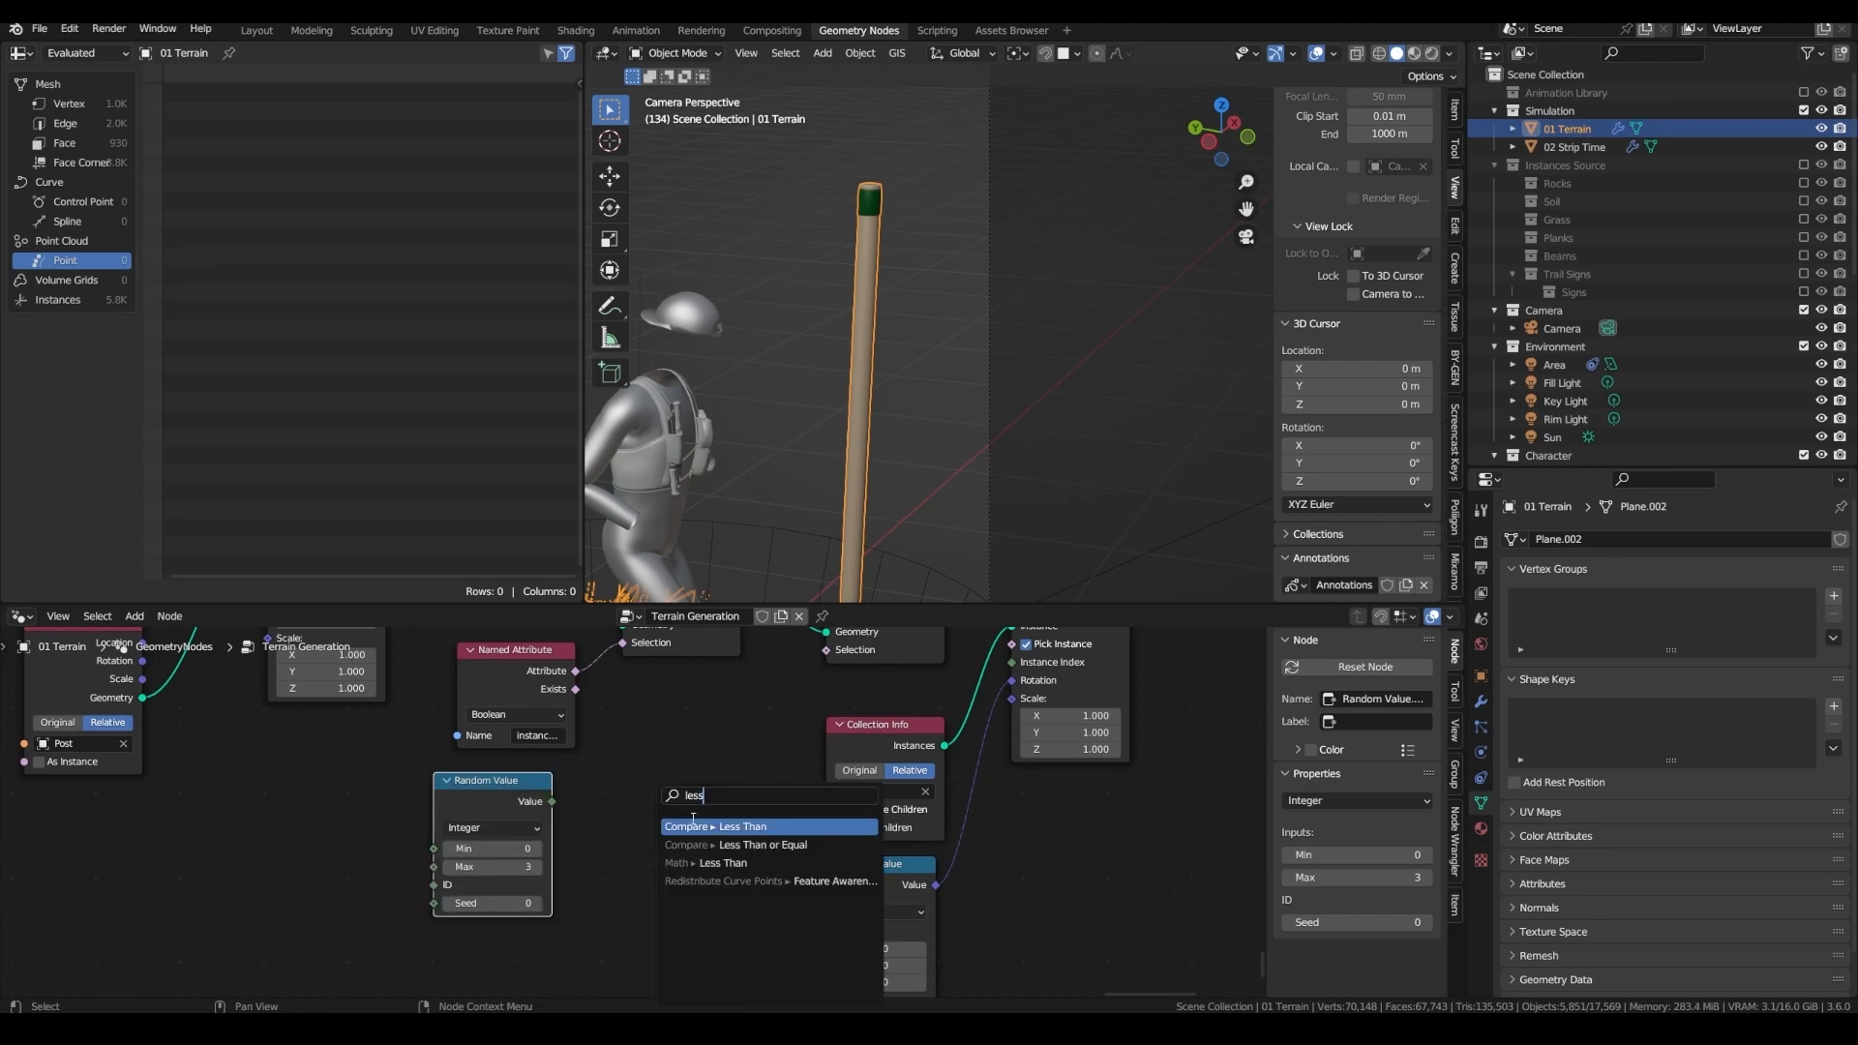
key("Return")
left_click(677, 813)
middle_click_drag(637, 890, 695, 801)
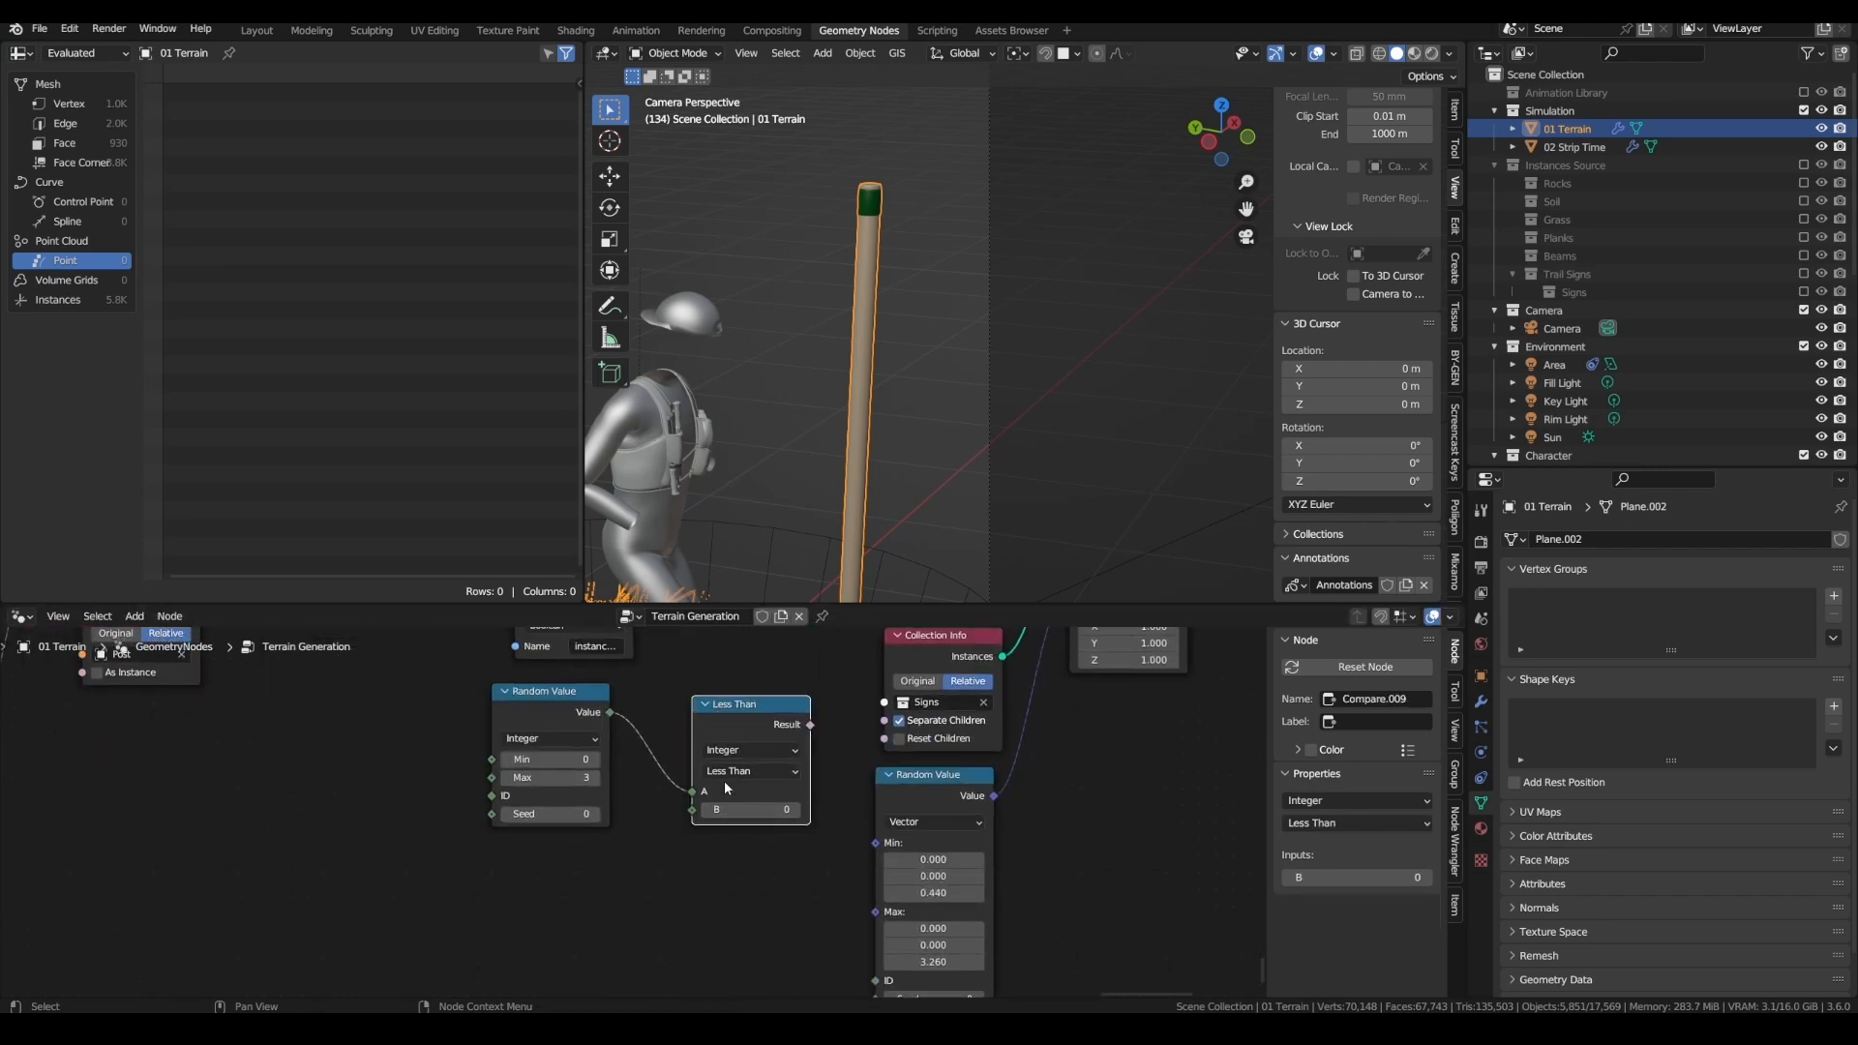
- Add an Index node and connect it to input B of the Less Than node
left_click_drag(692, 810, 601, 876)
type("index")
key("Return")
left_click(596, 888)
- Insert an Integer Capture Attribute node between Separate Geometry and Delete Geometry to store the Index for the Less Than comparison
scroll(619, 803, "down", 3)
middle_click_drag(696, 668, 629, 774)
key("shift+a")
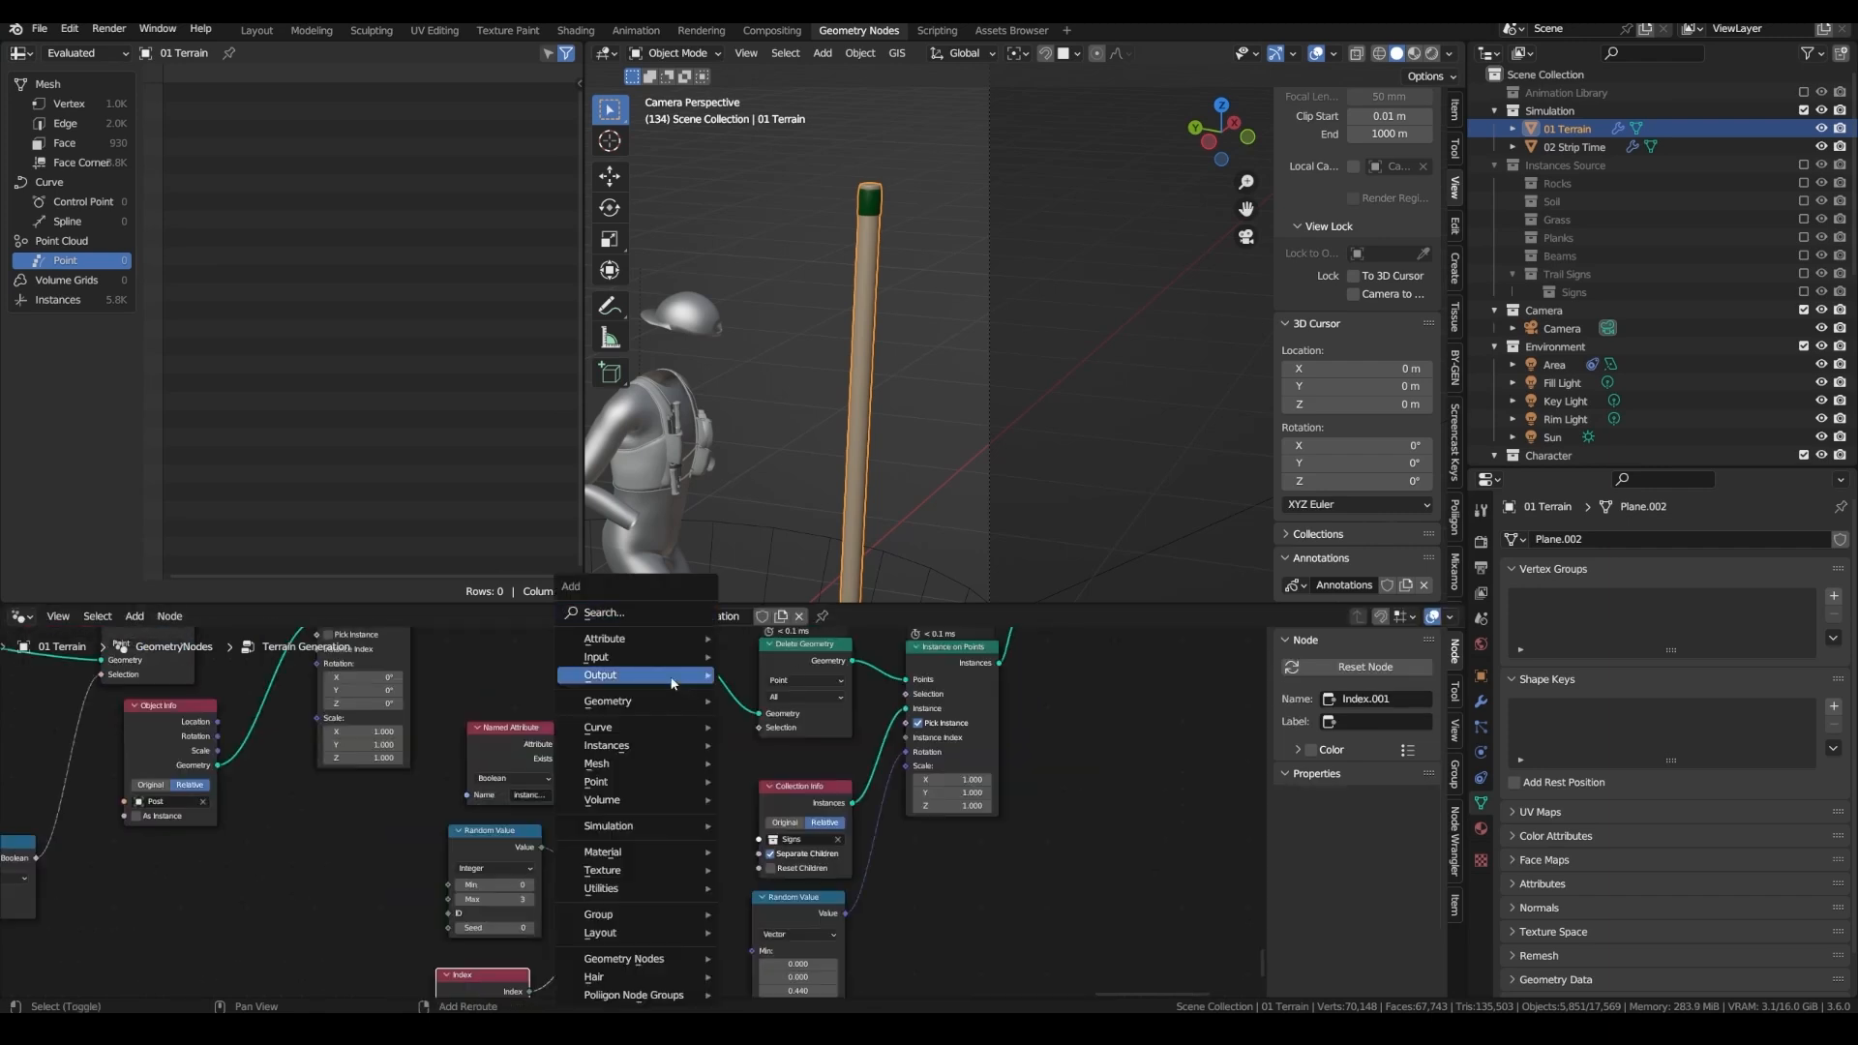
left_click(652, 620)
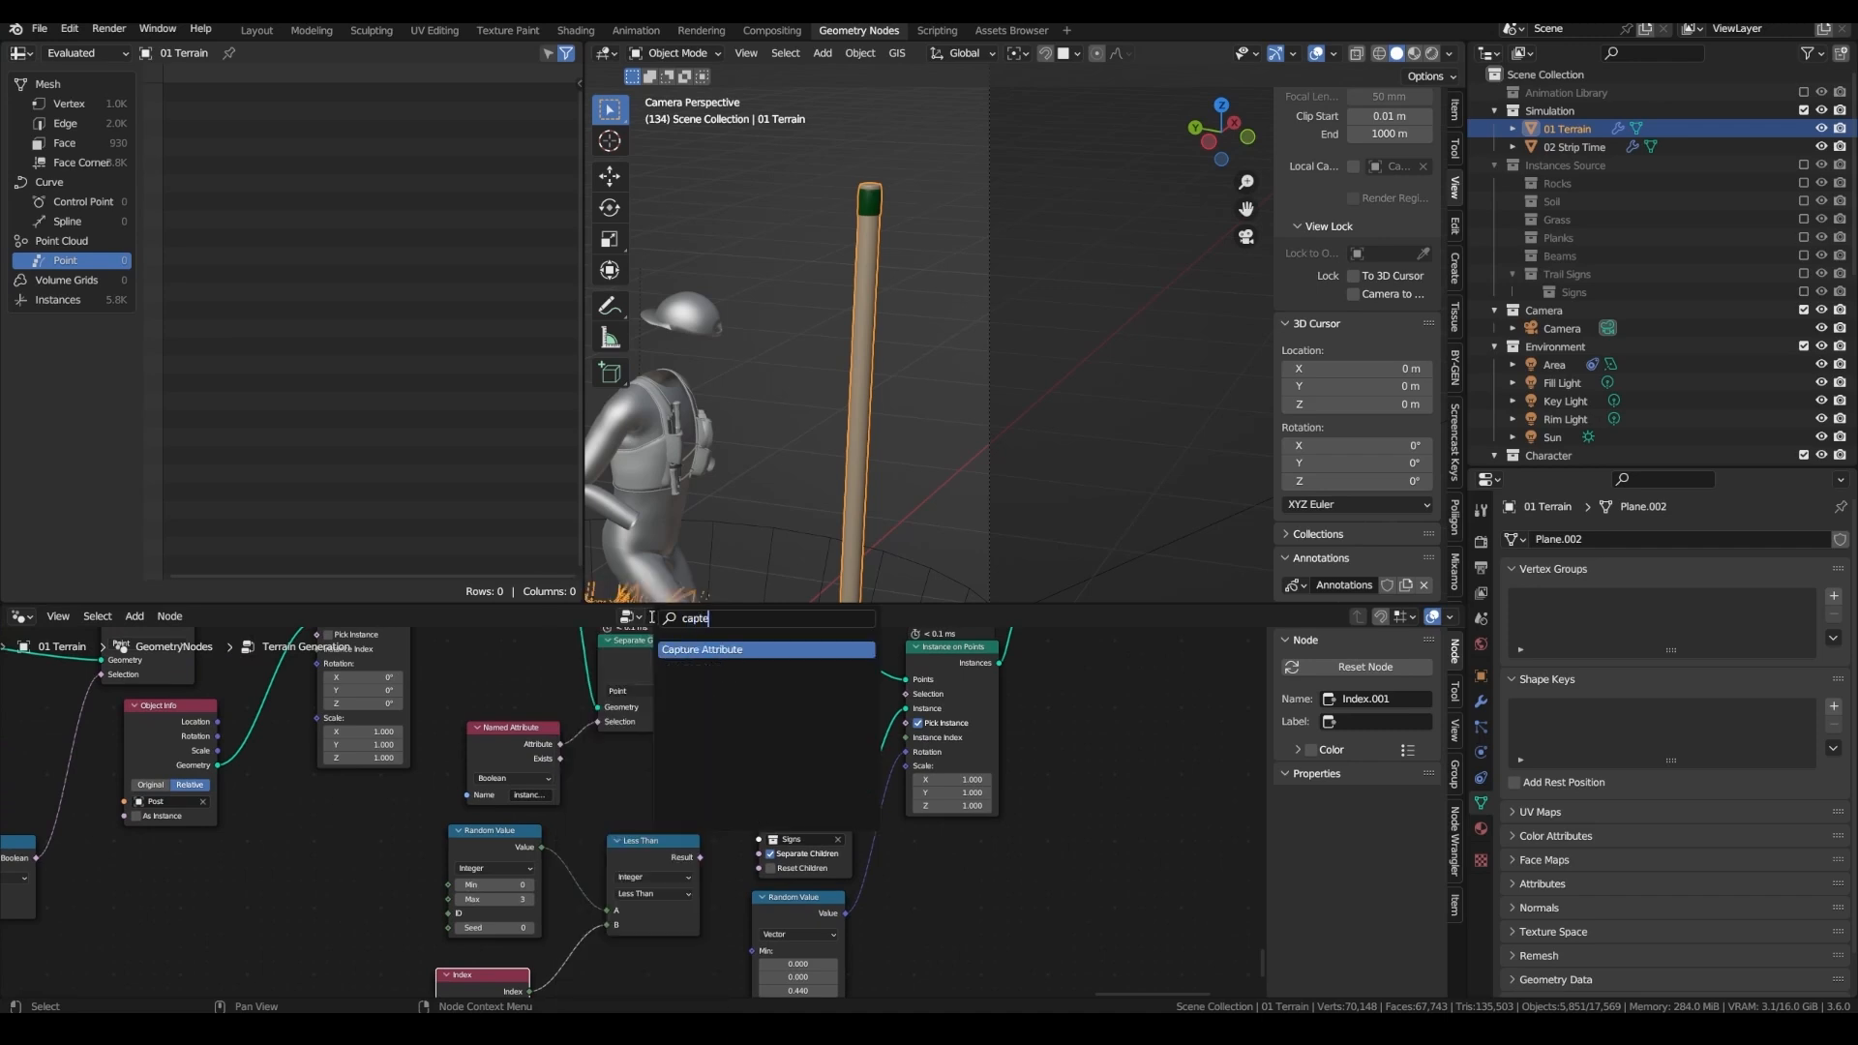
key("Return")
left_click(774, 693)
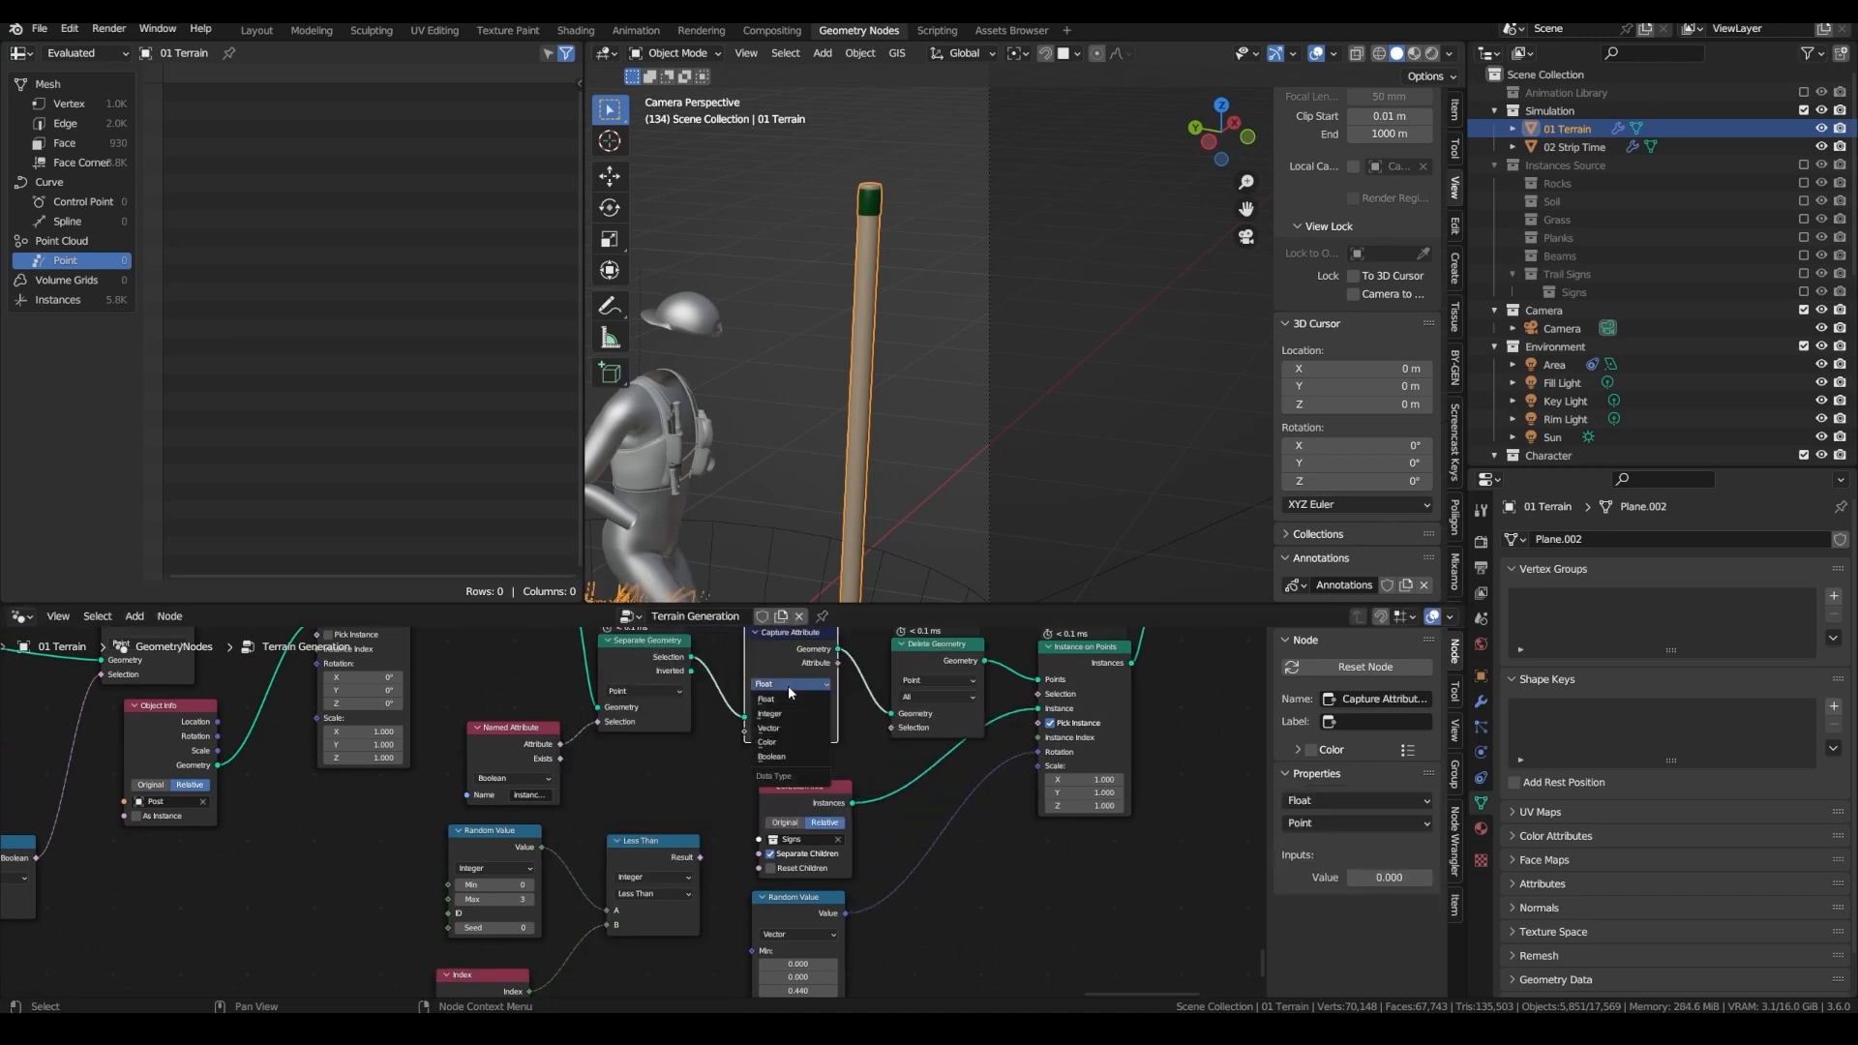
left_click(783, 713)
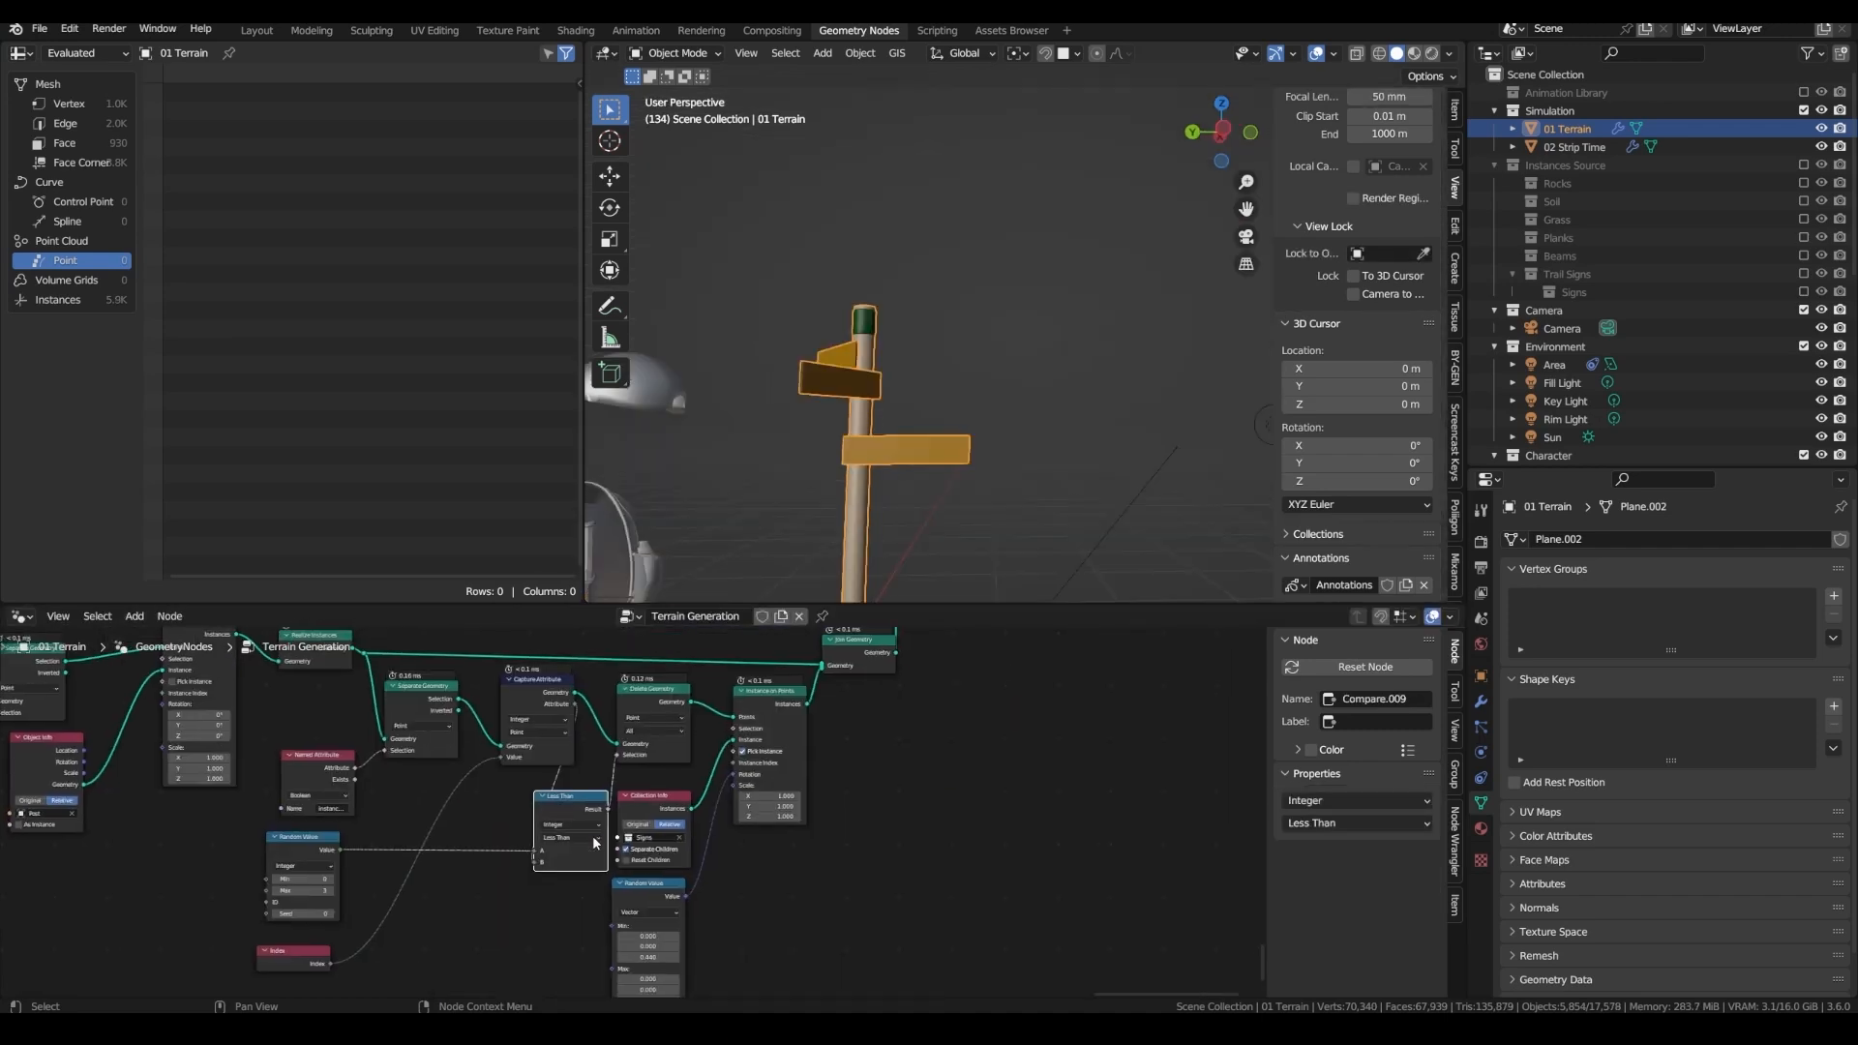
- Move the Random Value and Index nodes close to the Capture Attribute node to tidy the sign branch
scroll(793, 933, "down", 2)
left_click_drag(789, 940, 639, 704)
left_click_drag(907, 962, 632, 704)
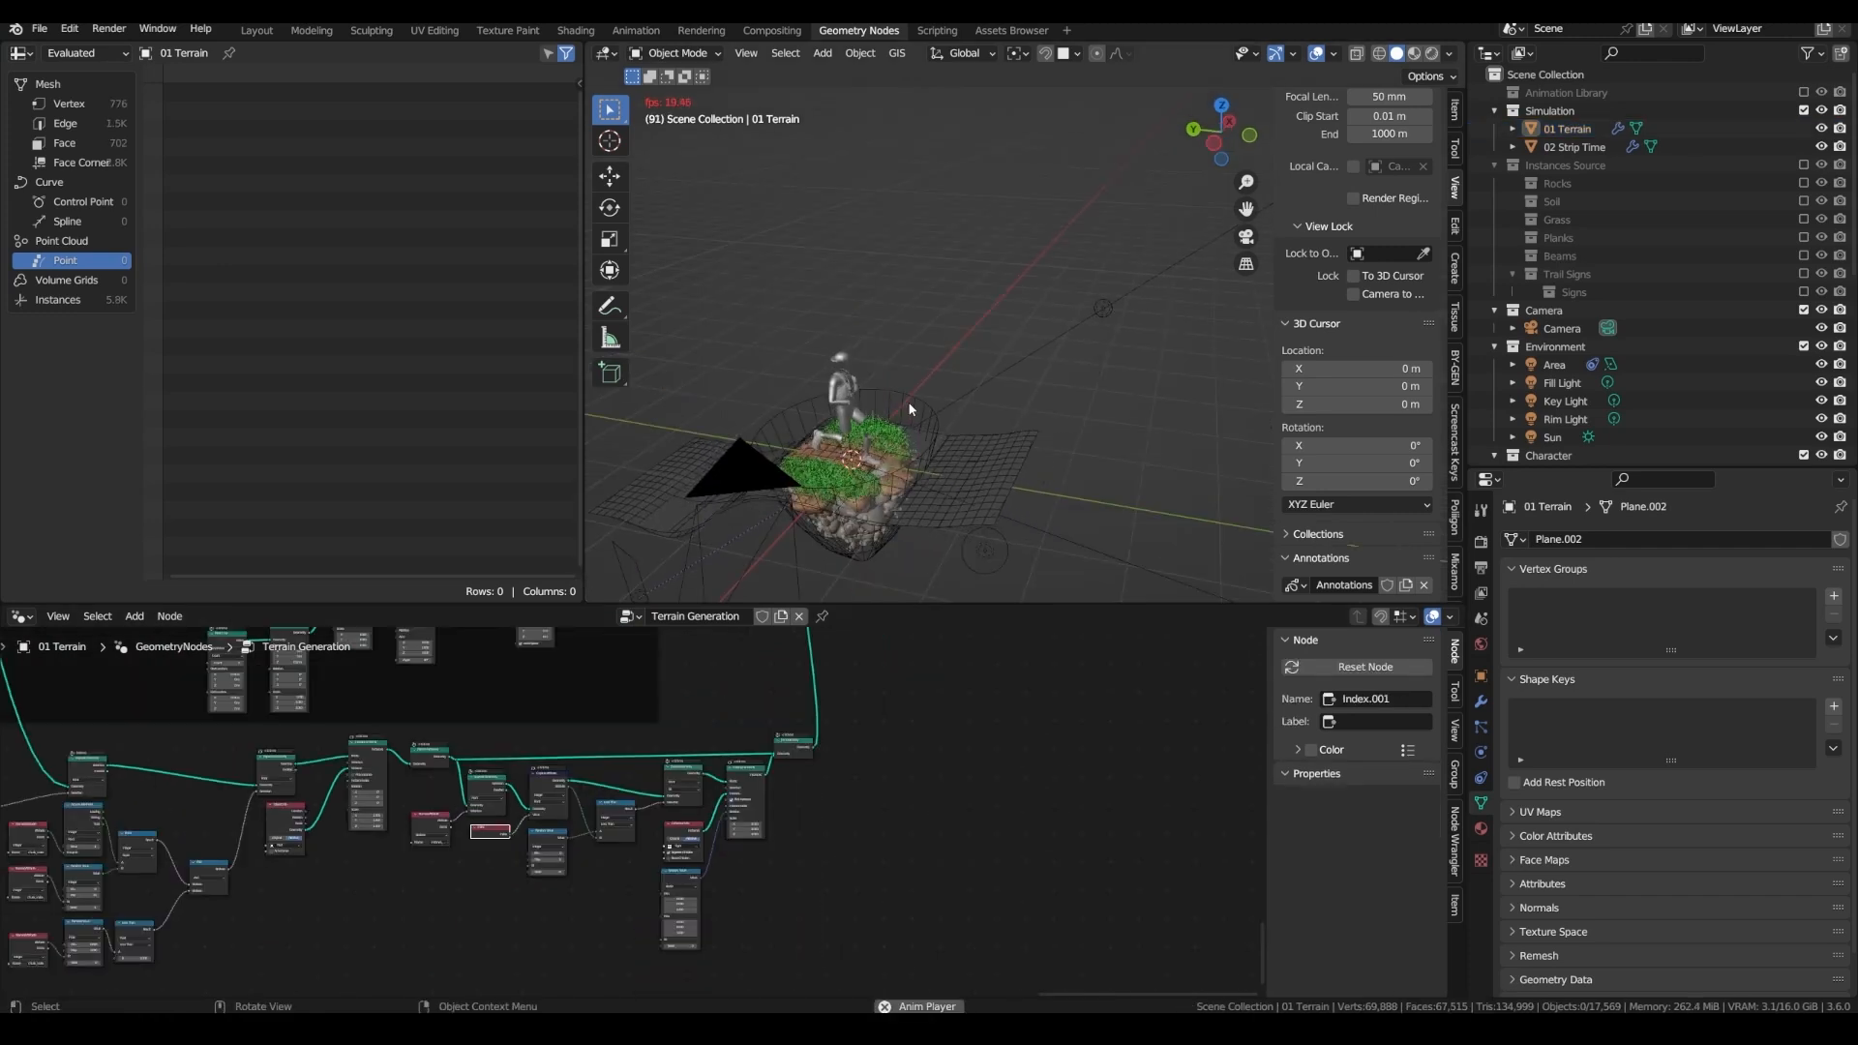
- Play the animation and examine how the signposts appear and disappear at the terrain's edge
key("space")
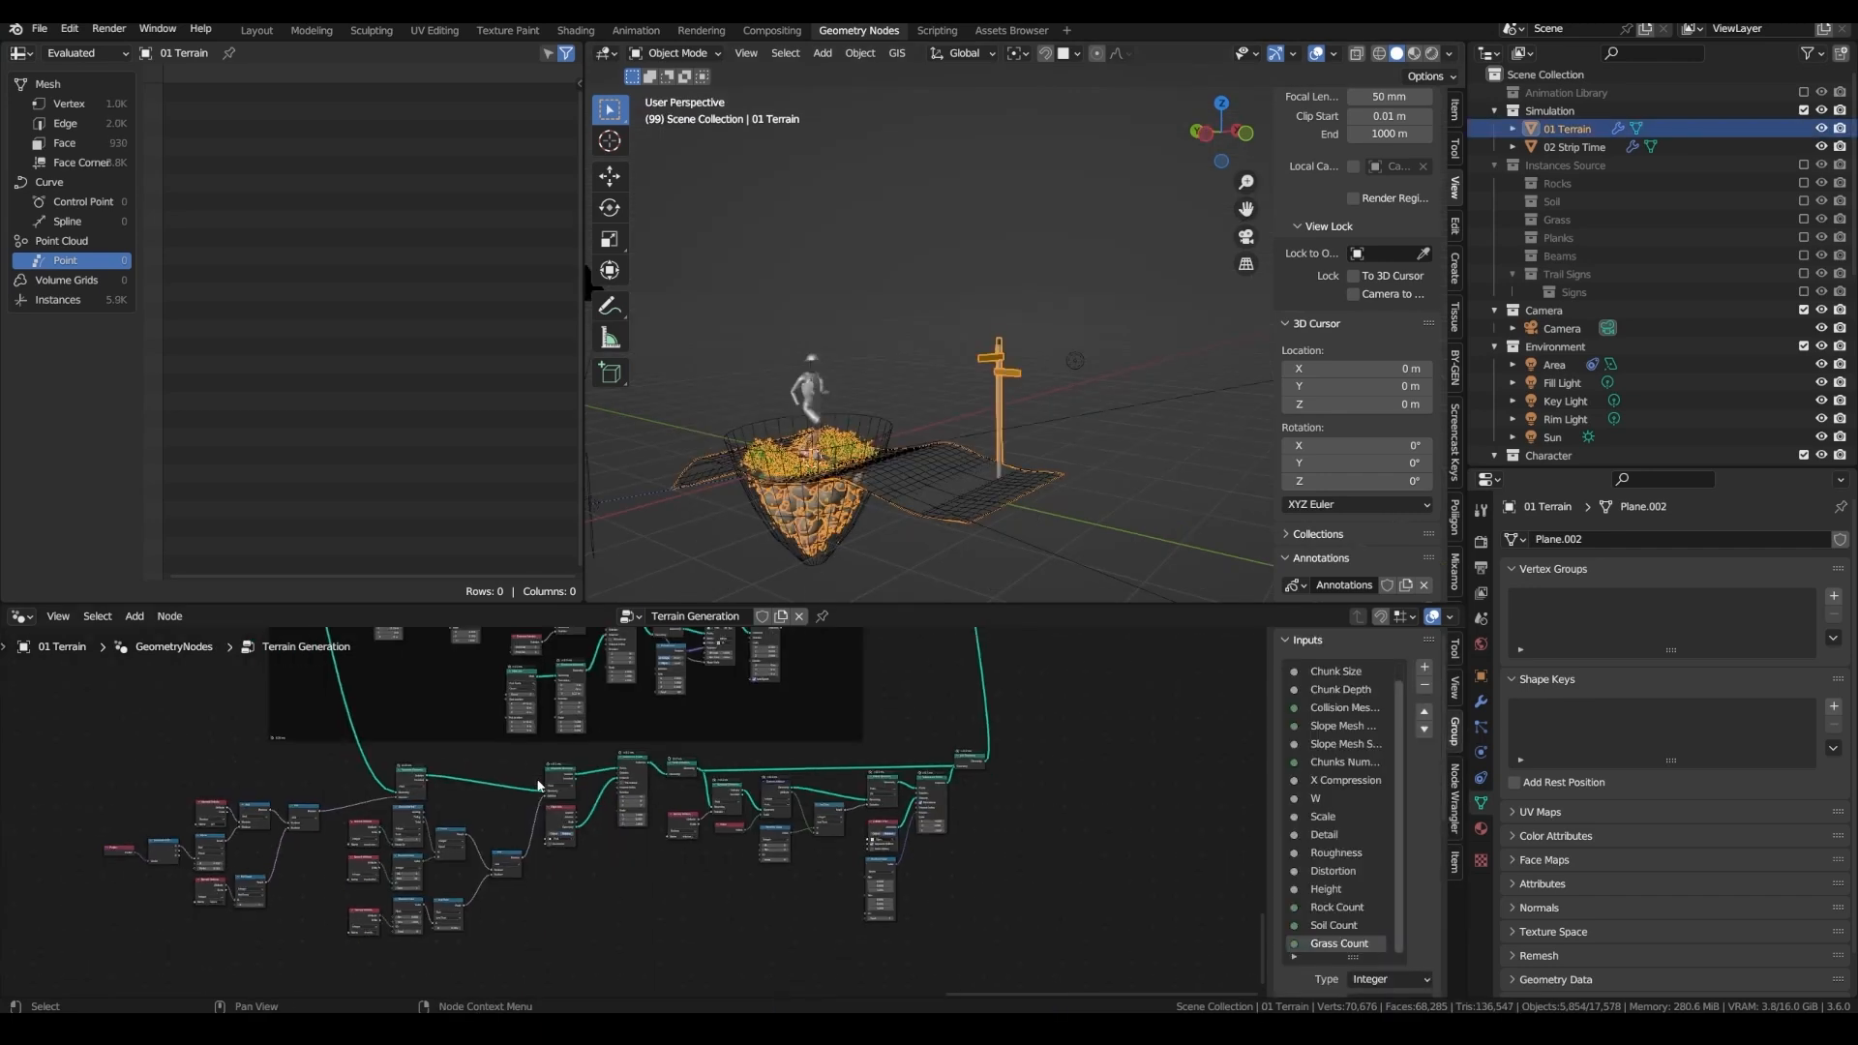
middle_click_drag(419, 735, 451, 833)
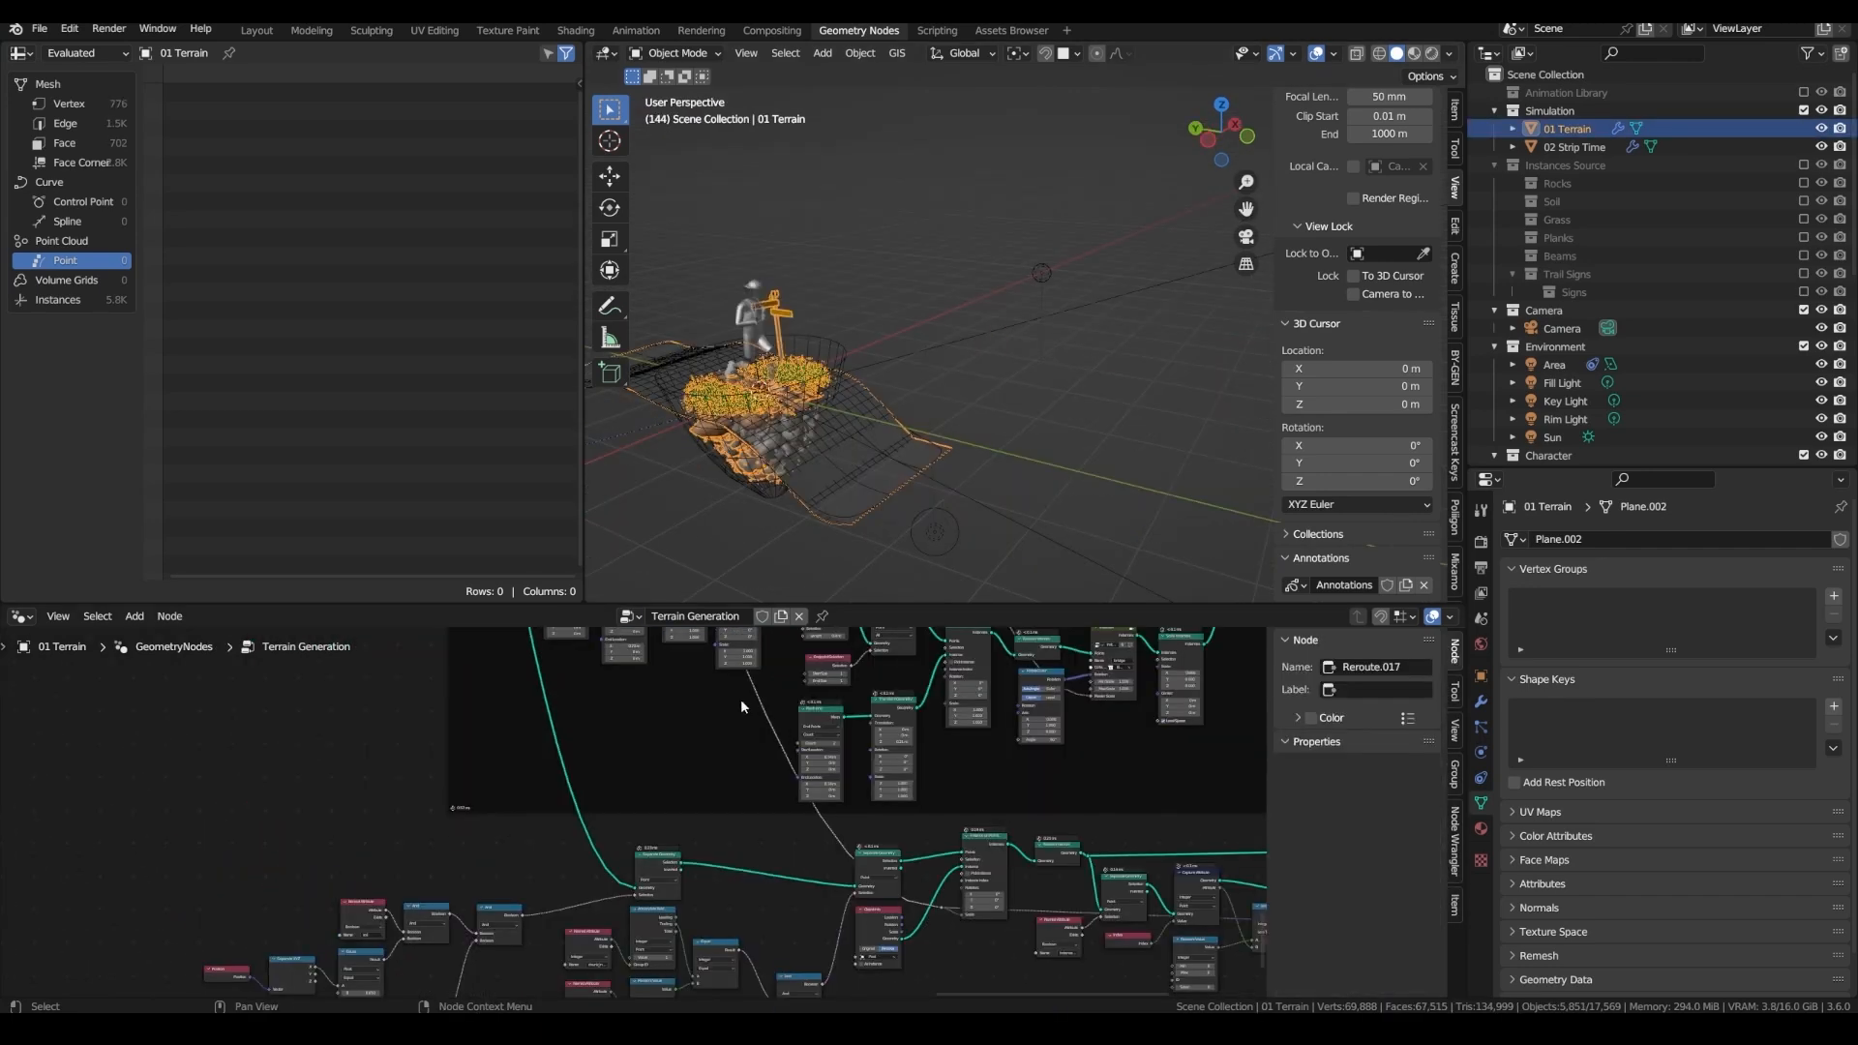
middle_click_drag(748, 397, 768, 736)
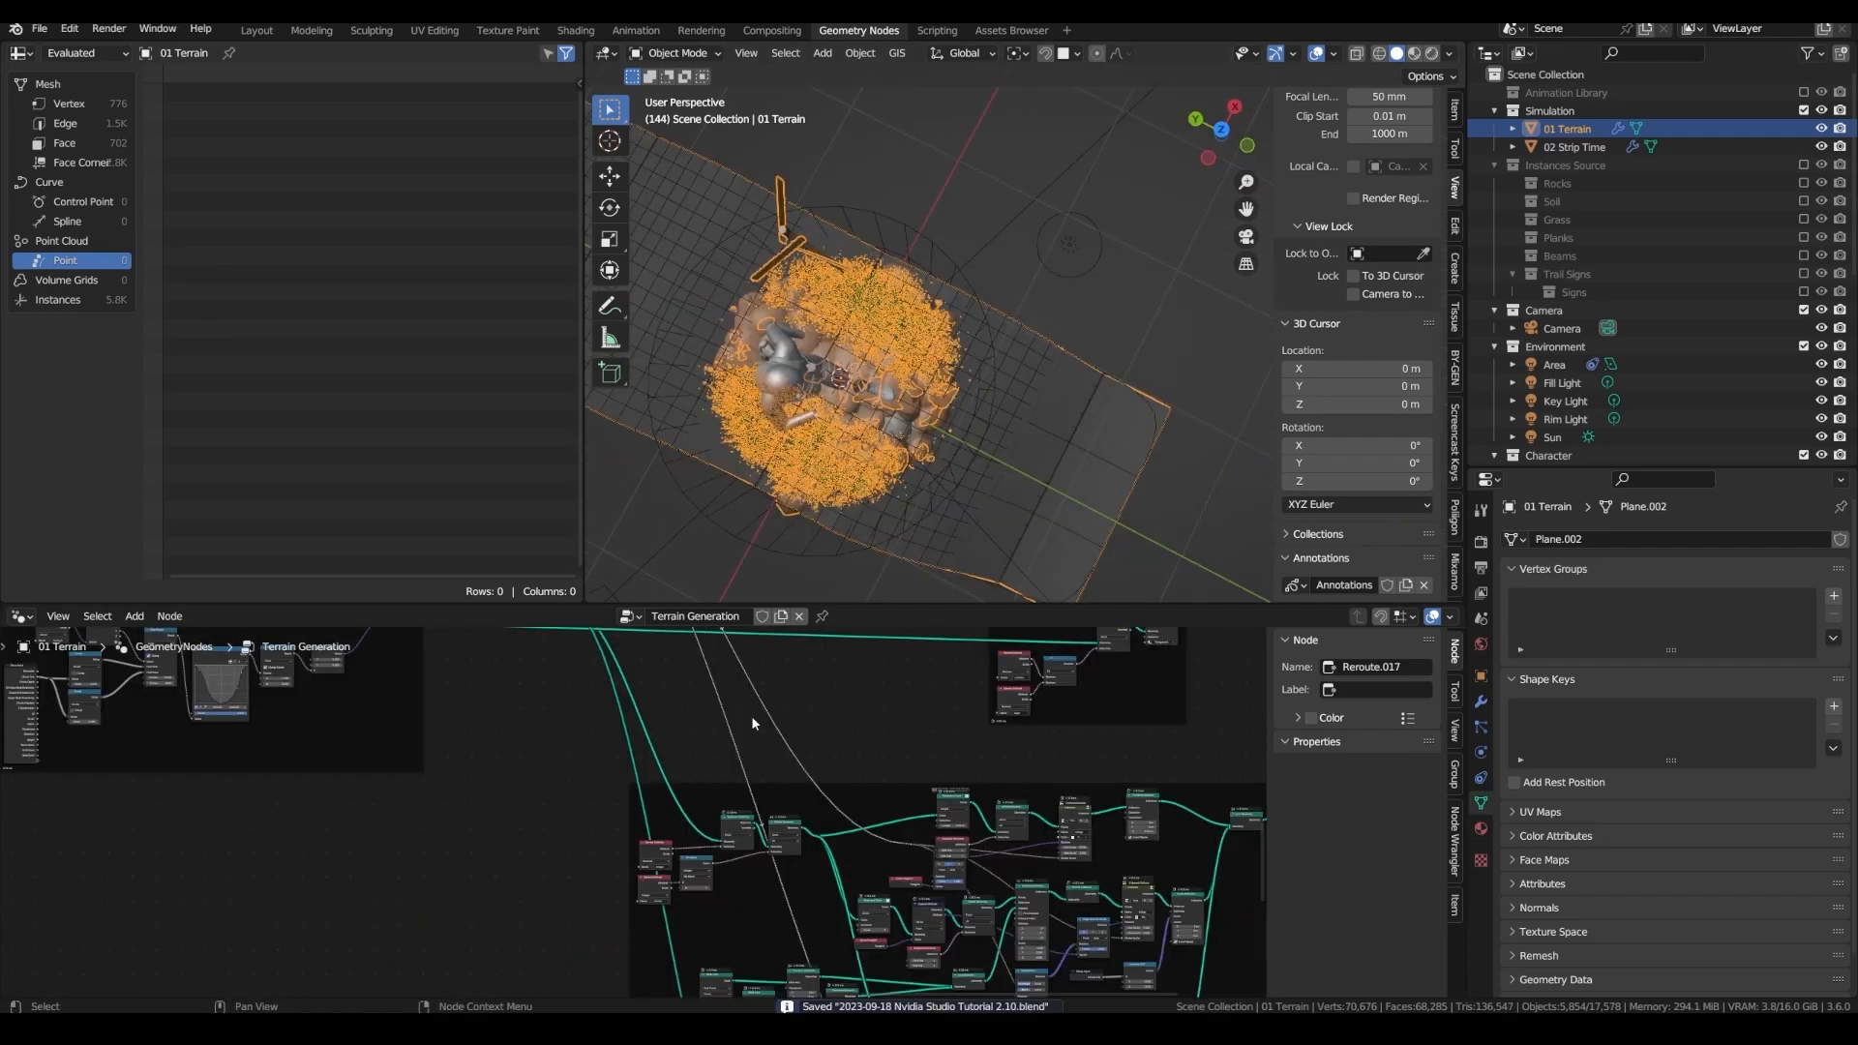
- Route the Map Range result, taken before its Float Curve, to the Scale of the signpost instances
middle_click_drag(726, 711, 688, 823)
scroll(685, 818, "up", 2)
middle_click_drag(577, 698, 594, 793)
scroll(461, 718, "up", 3)
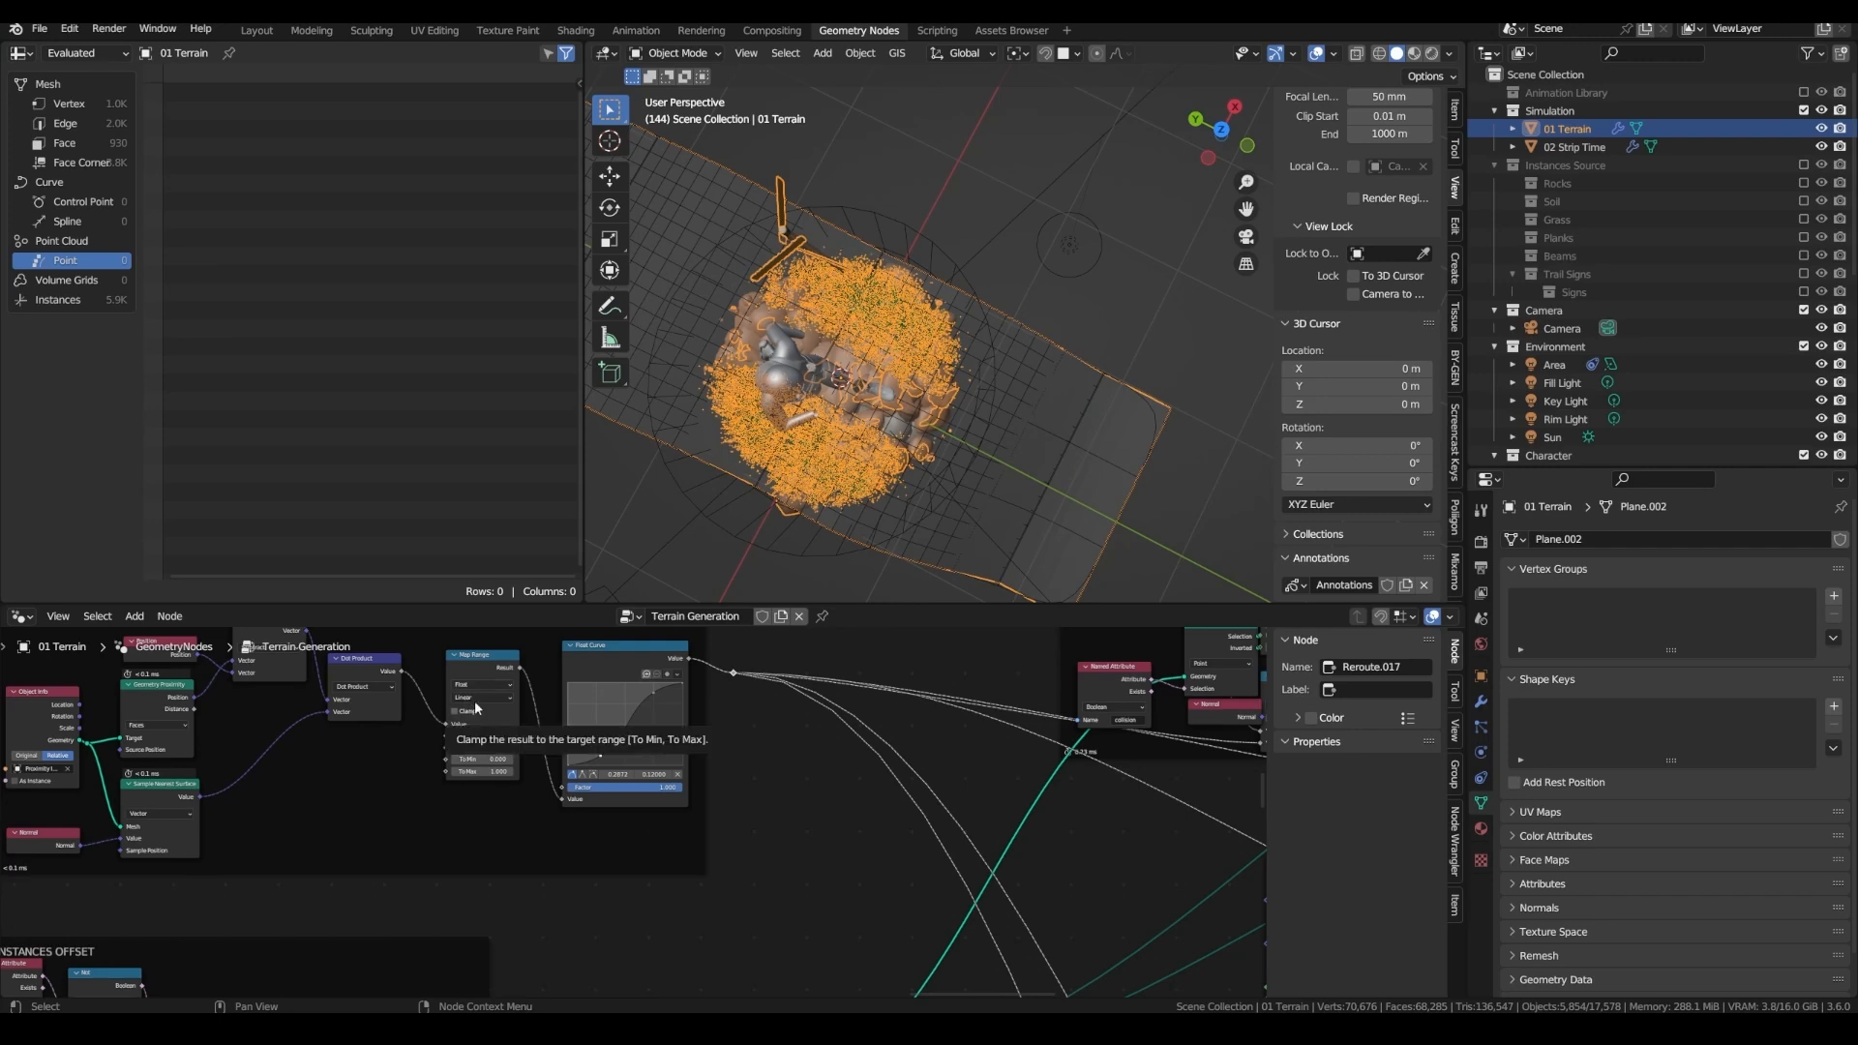
left_click(520, 672)
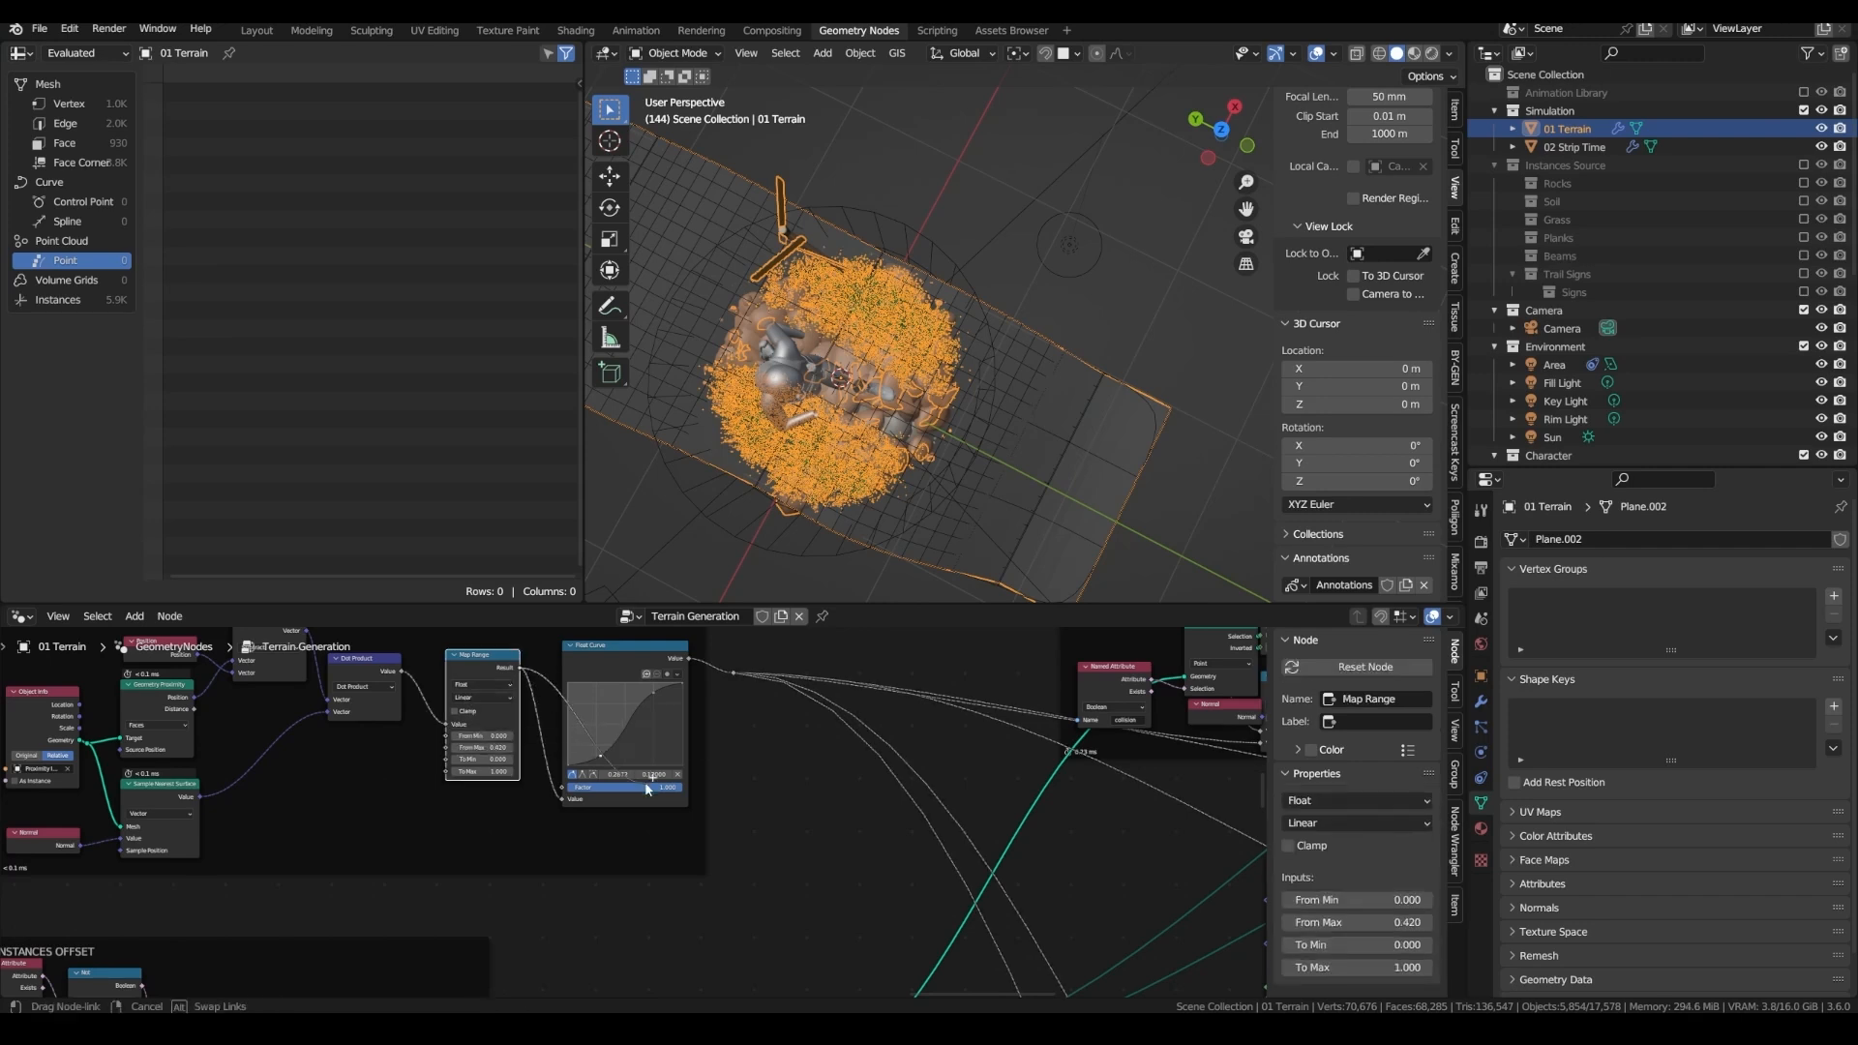
left_click_drag(797, 908, 701, 848)
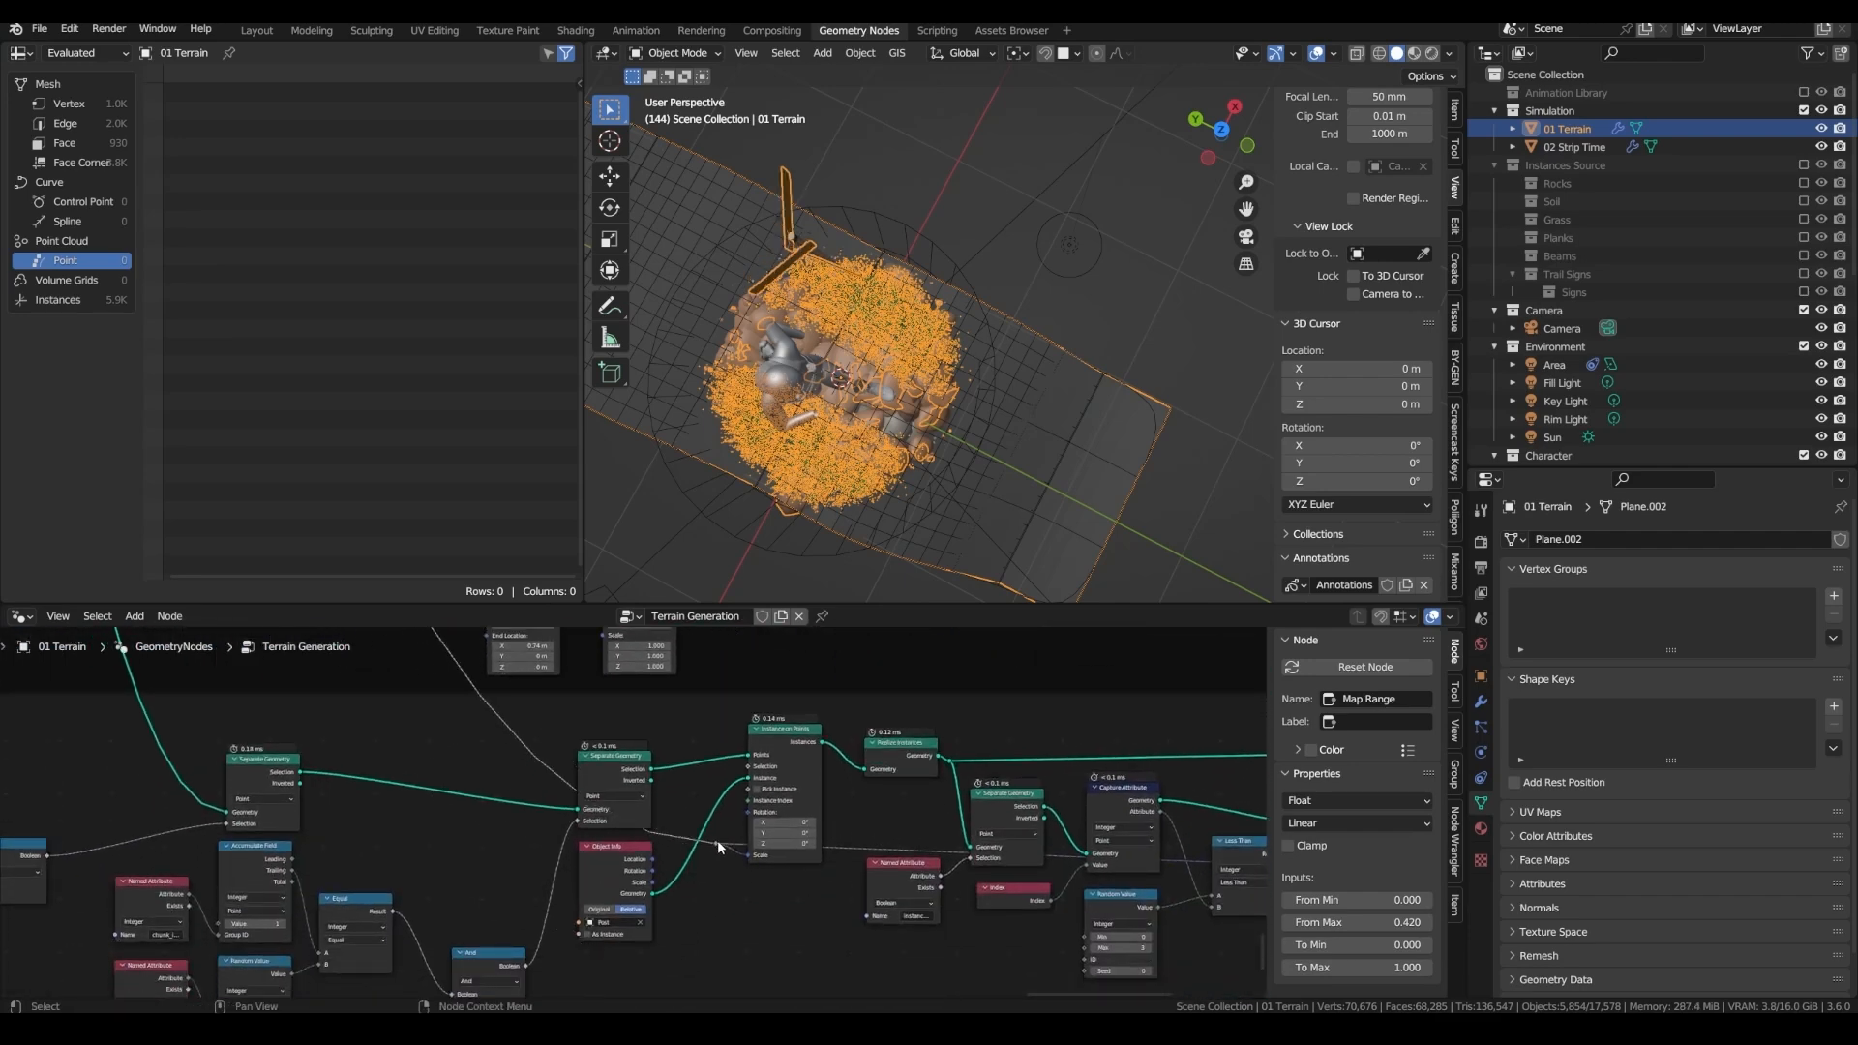
- Insert an Add math node of 0.500 with Clamp enabled into the signpost scale link and place it before the branch
left_click_drag(716, 848, 603, 803)
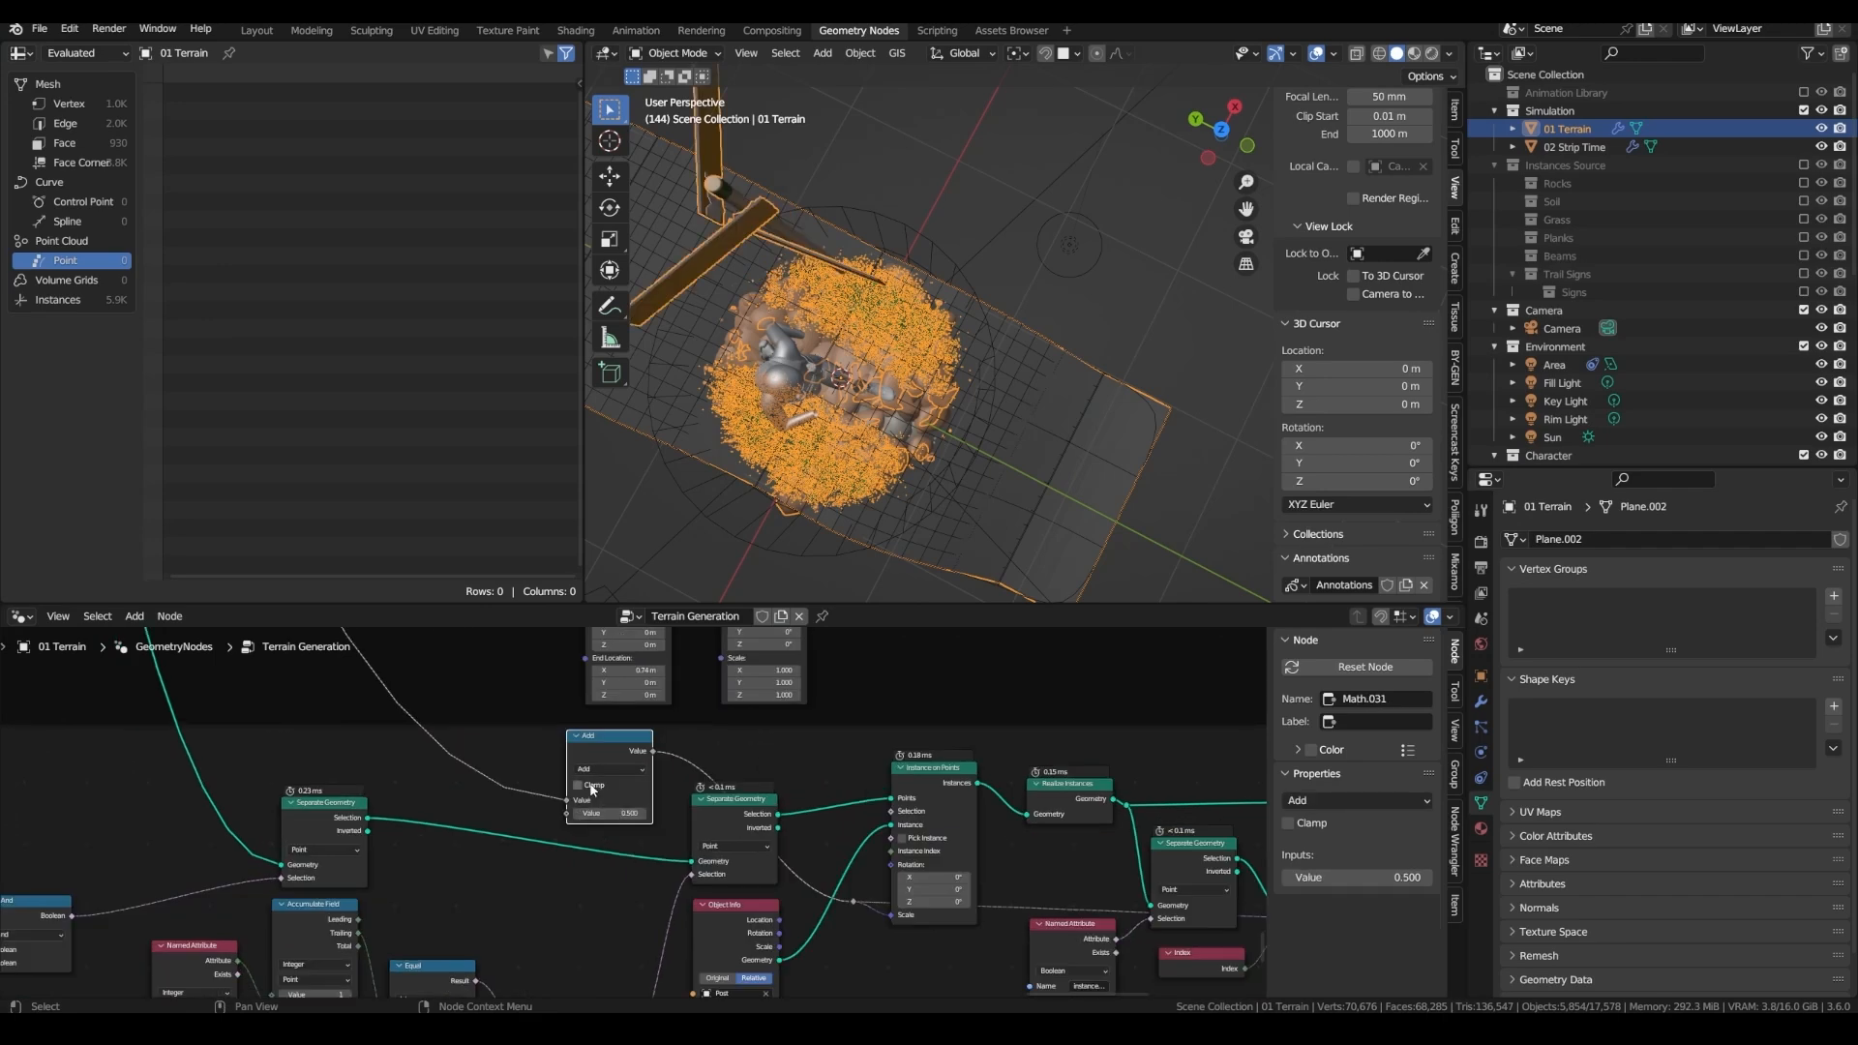
left_click(579, 786)
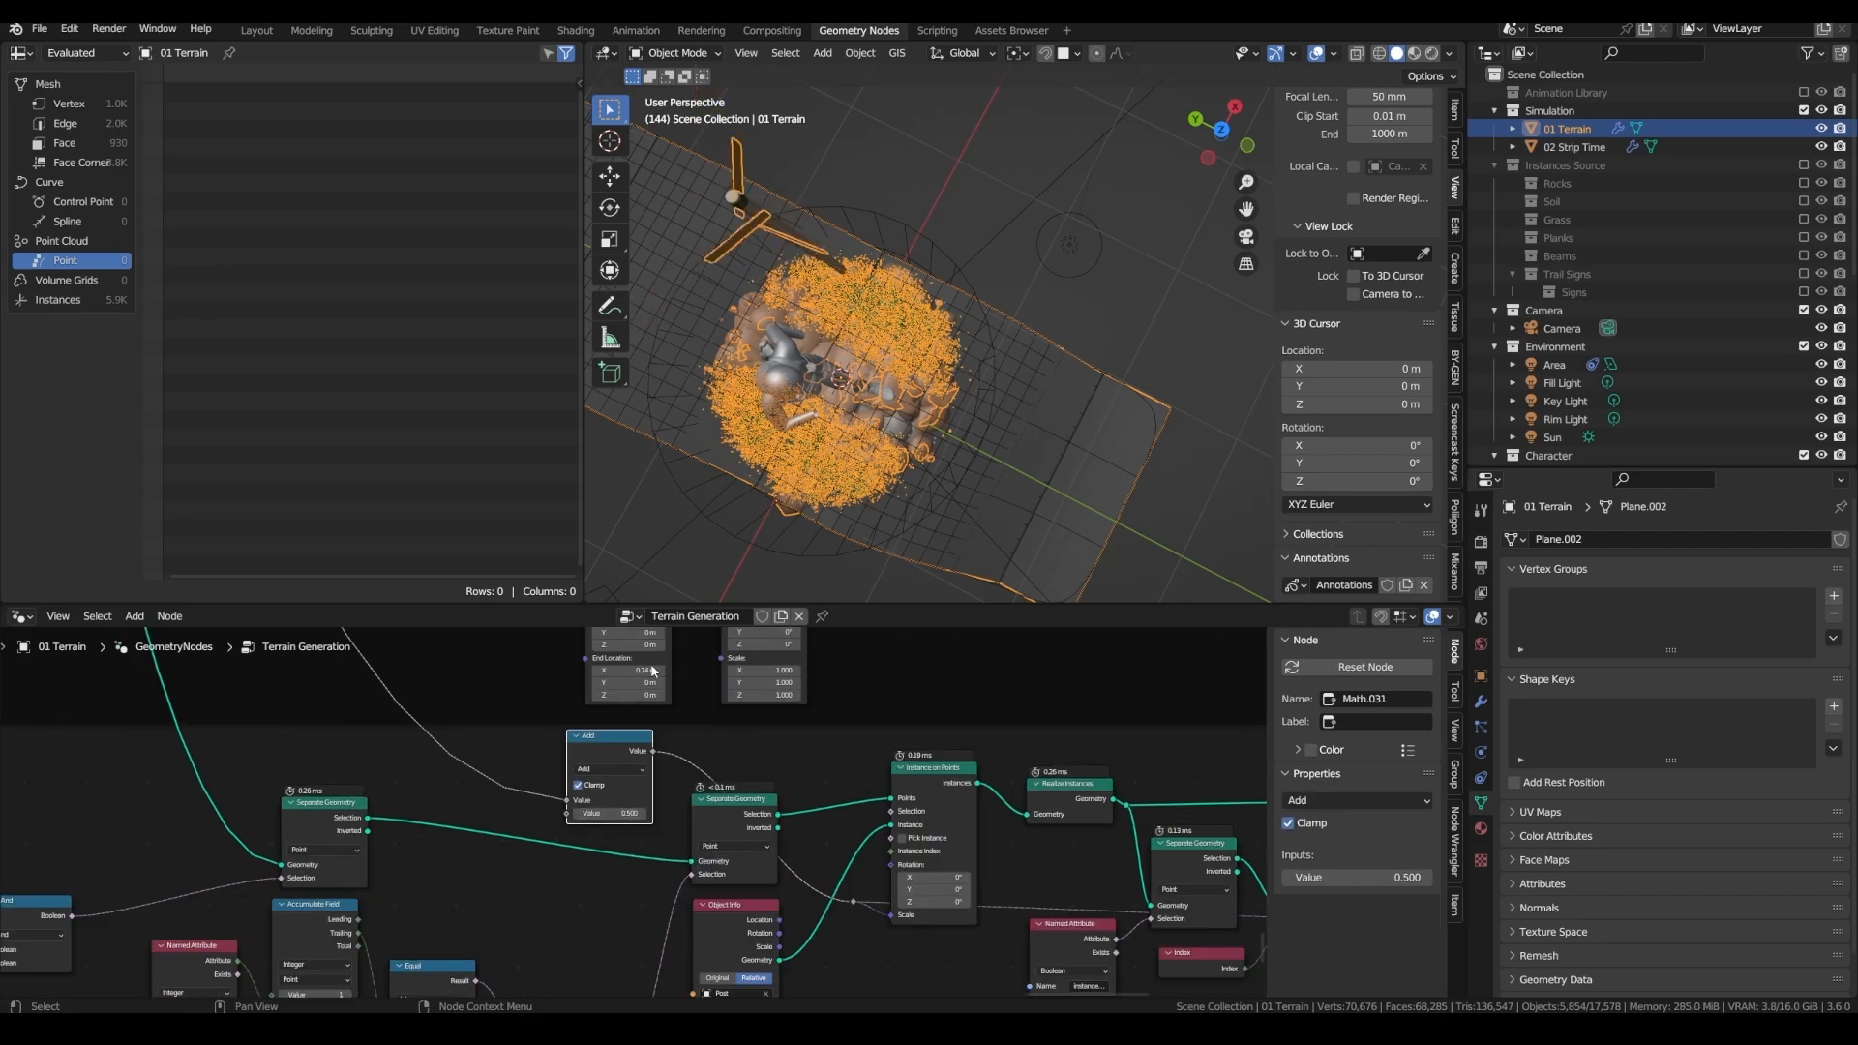
left_click_drag(592, 790, 494, 777)
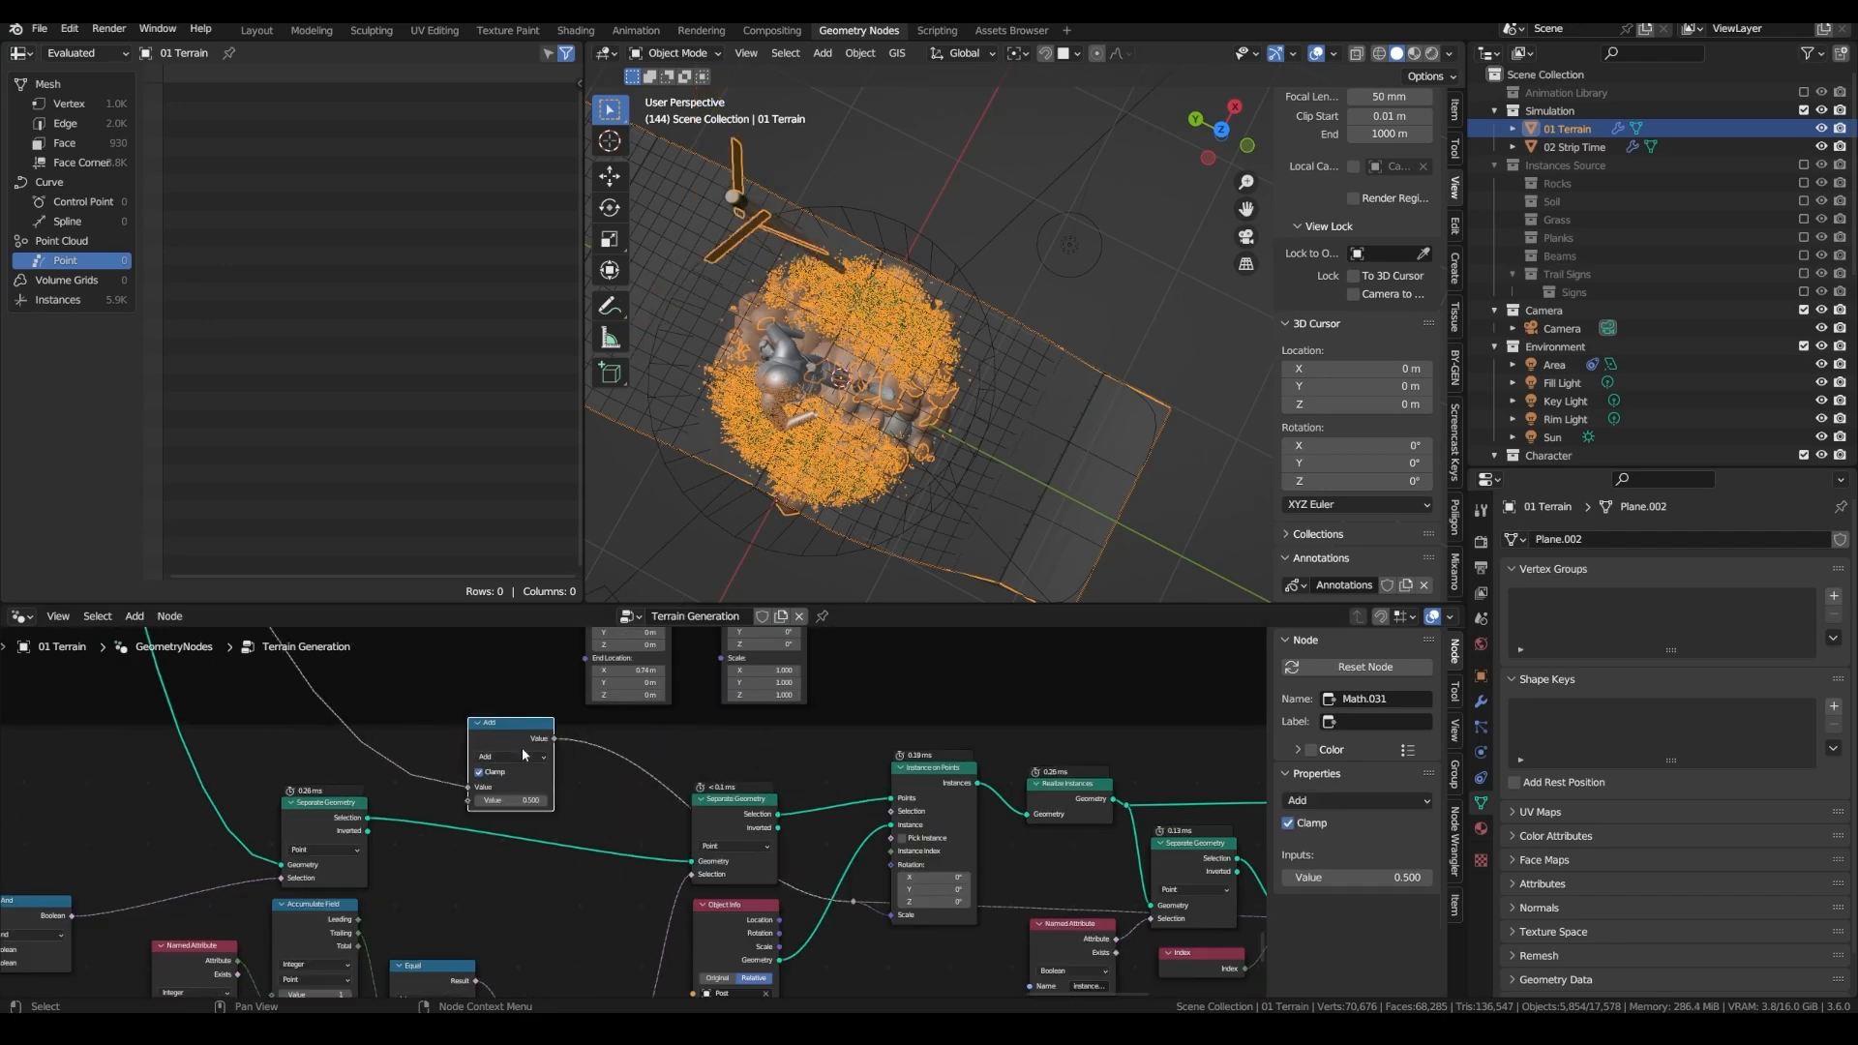
left_click_drag(839, 925, 873, 891)
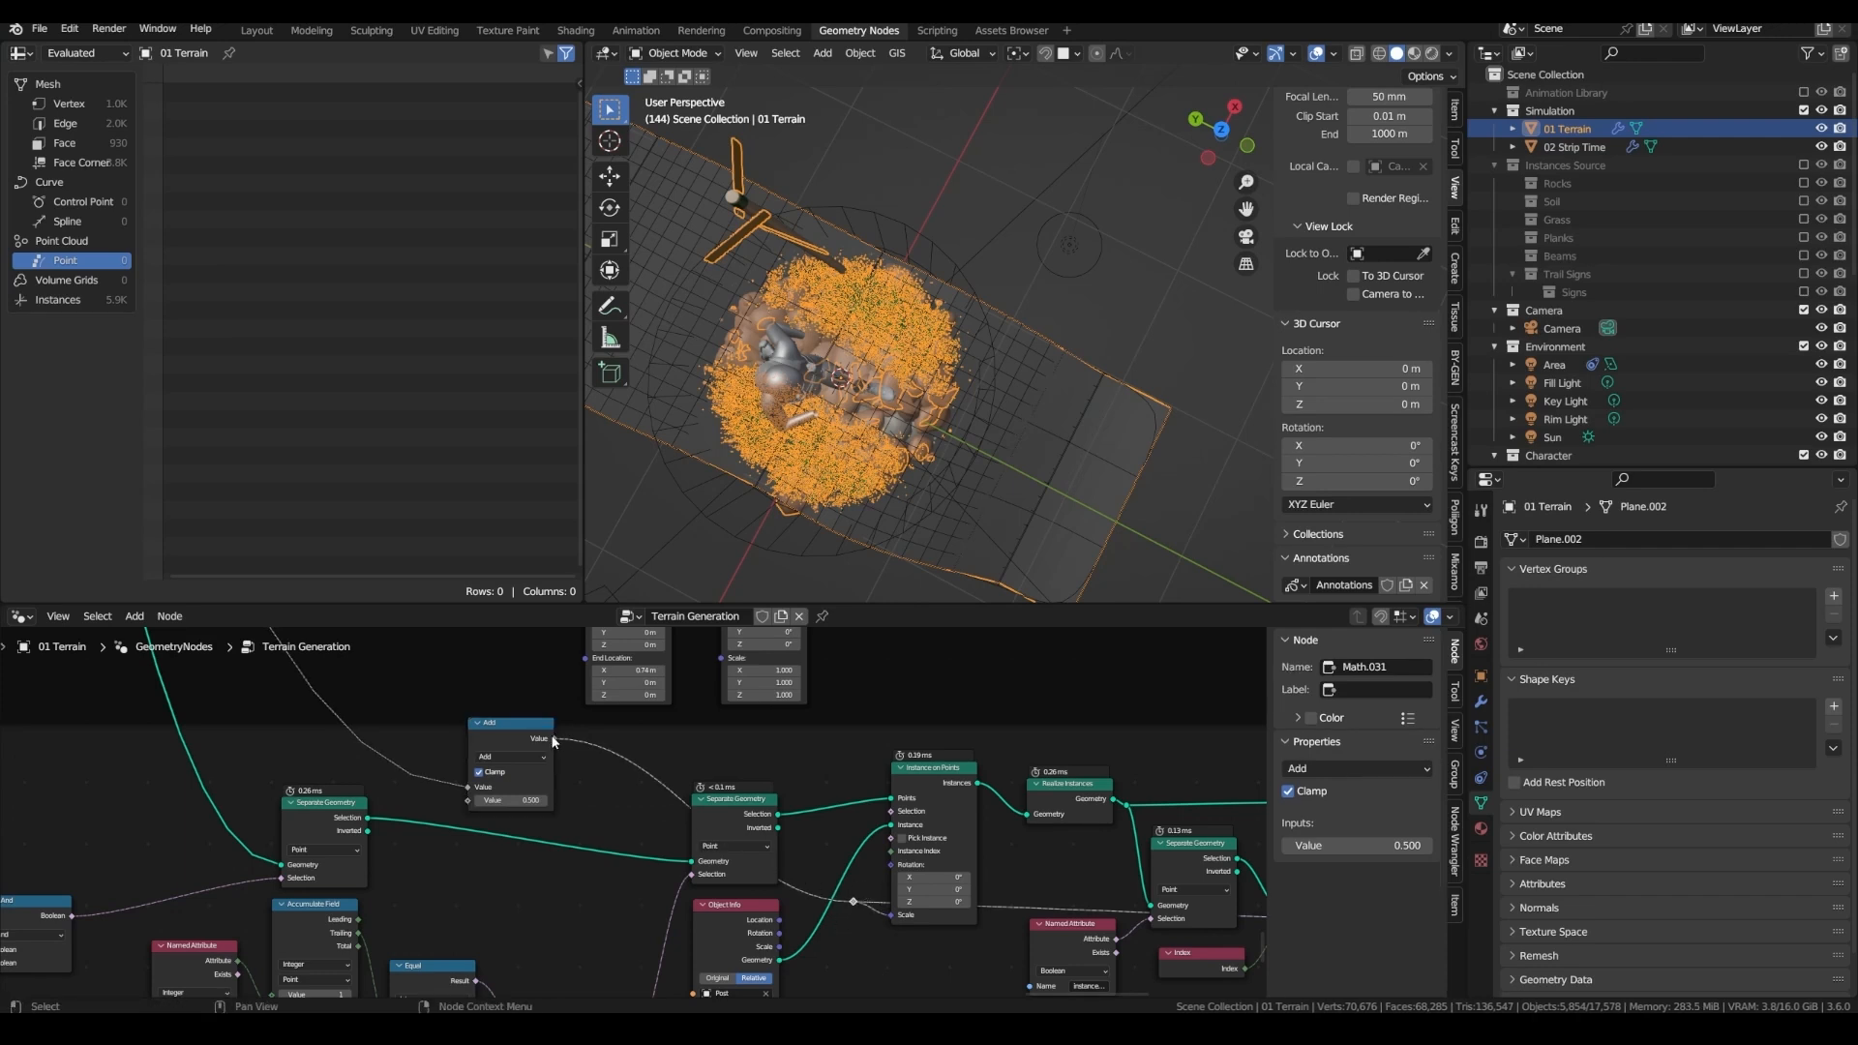
- Add a Float Curve node after the clamped Add node to shape the signpost scale
left_click_drag(553, 739, 624, 743)
type("flaofloa")
key("Return")
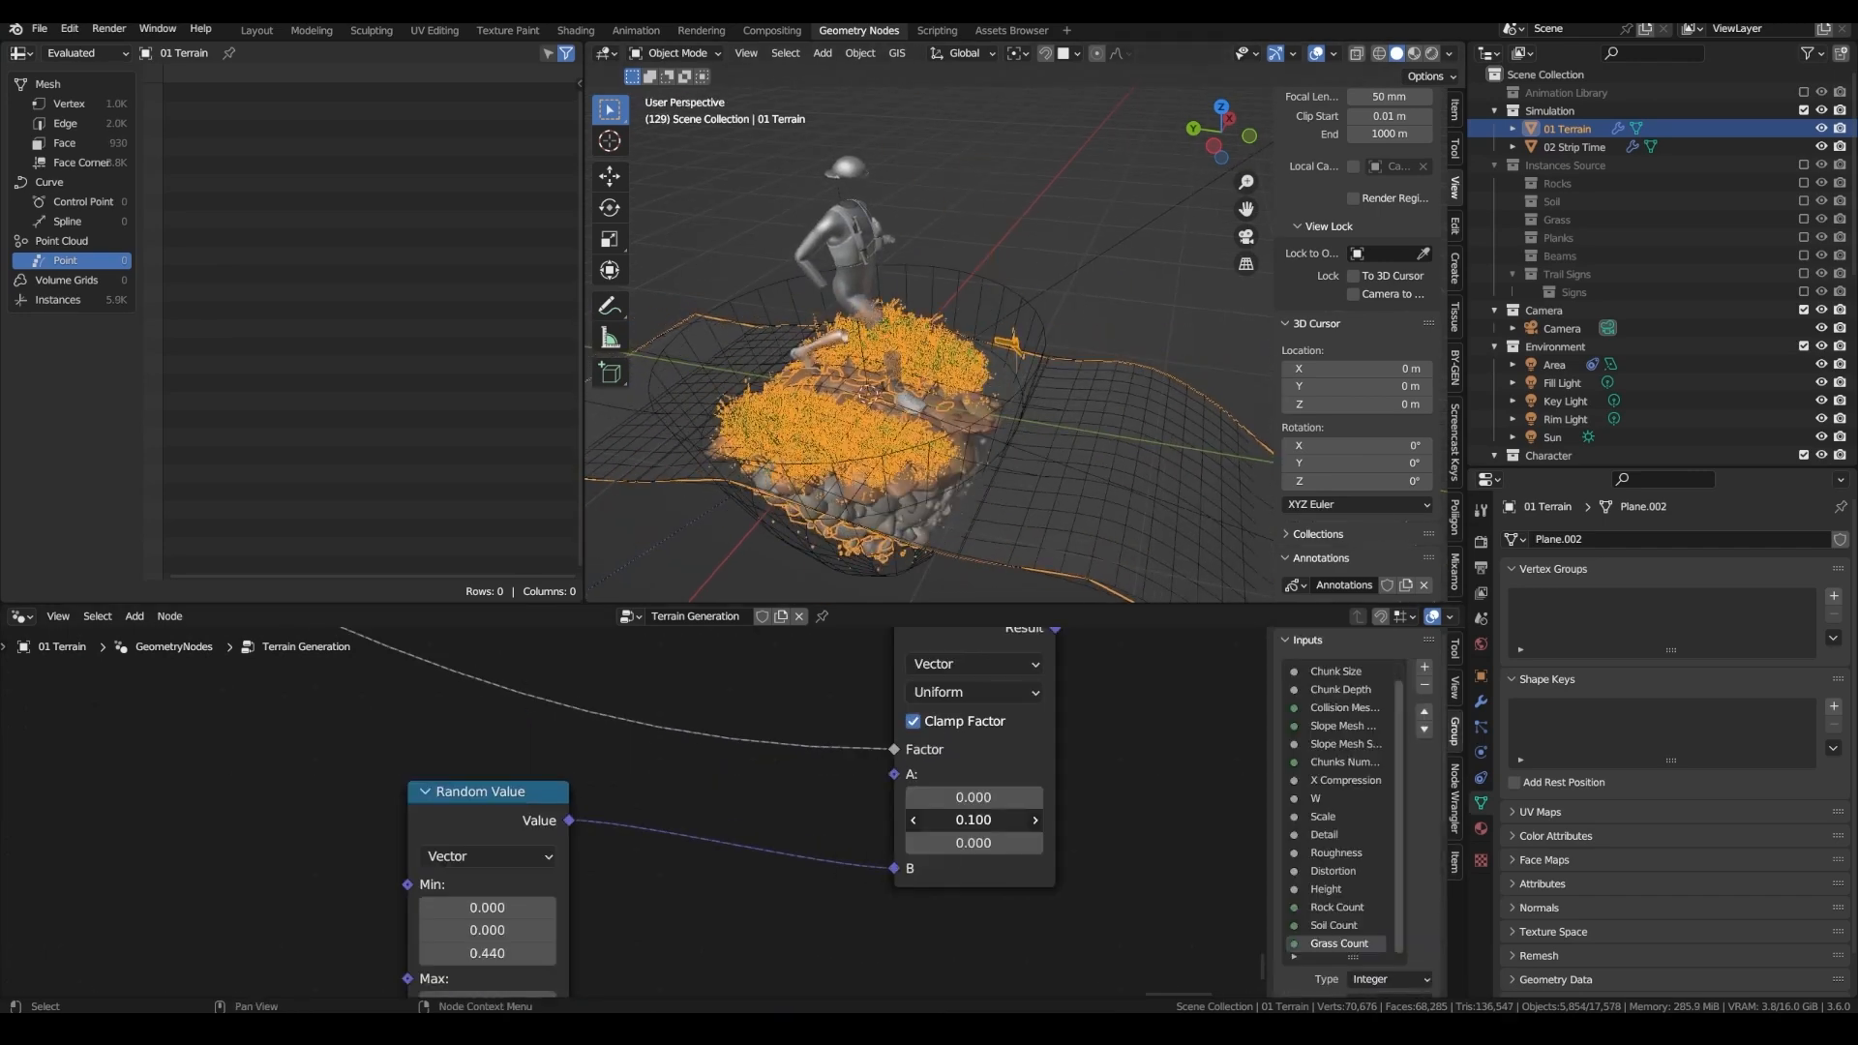
- Examine the terrain node tree from the signpost branch through the framed Delete Geometry and Join Geometry sections
scroll(846, 887, "down", 3)
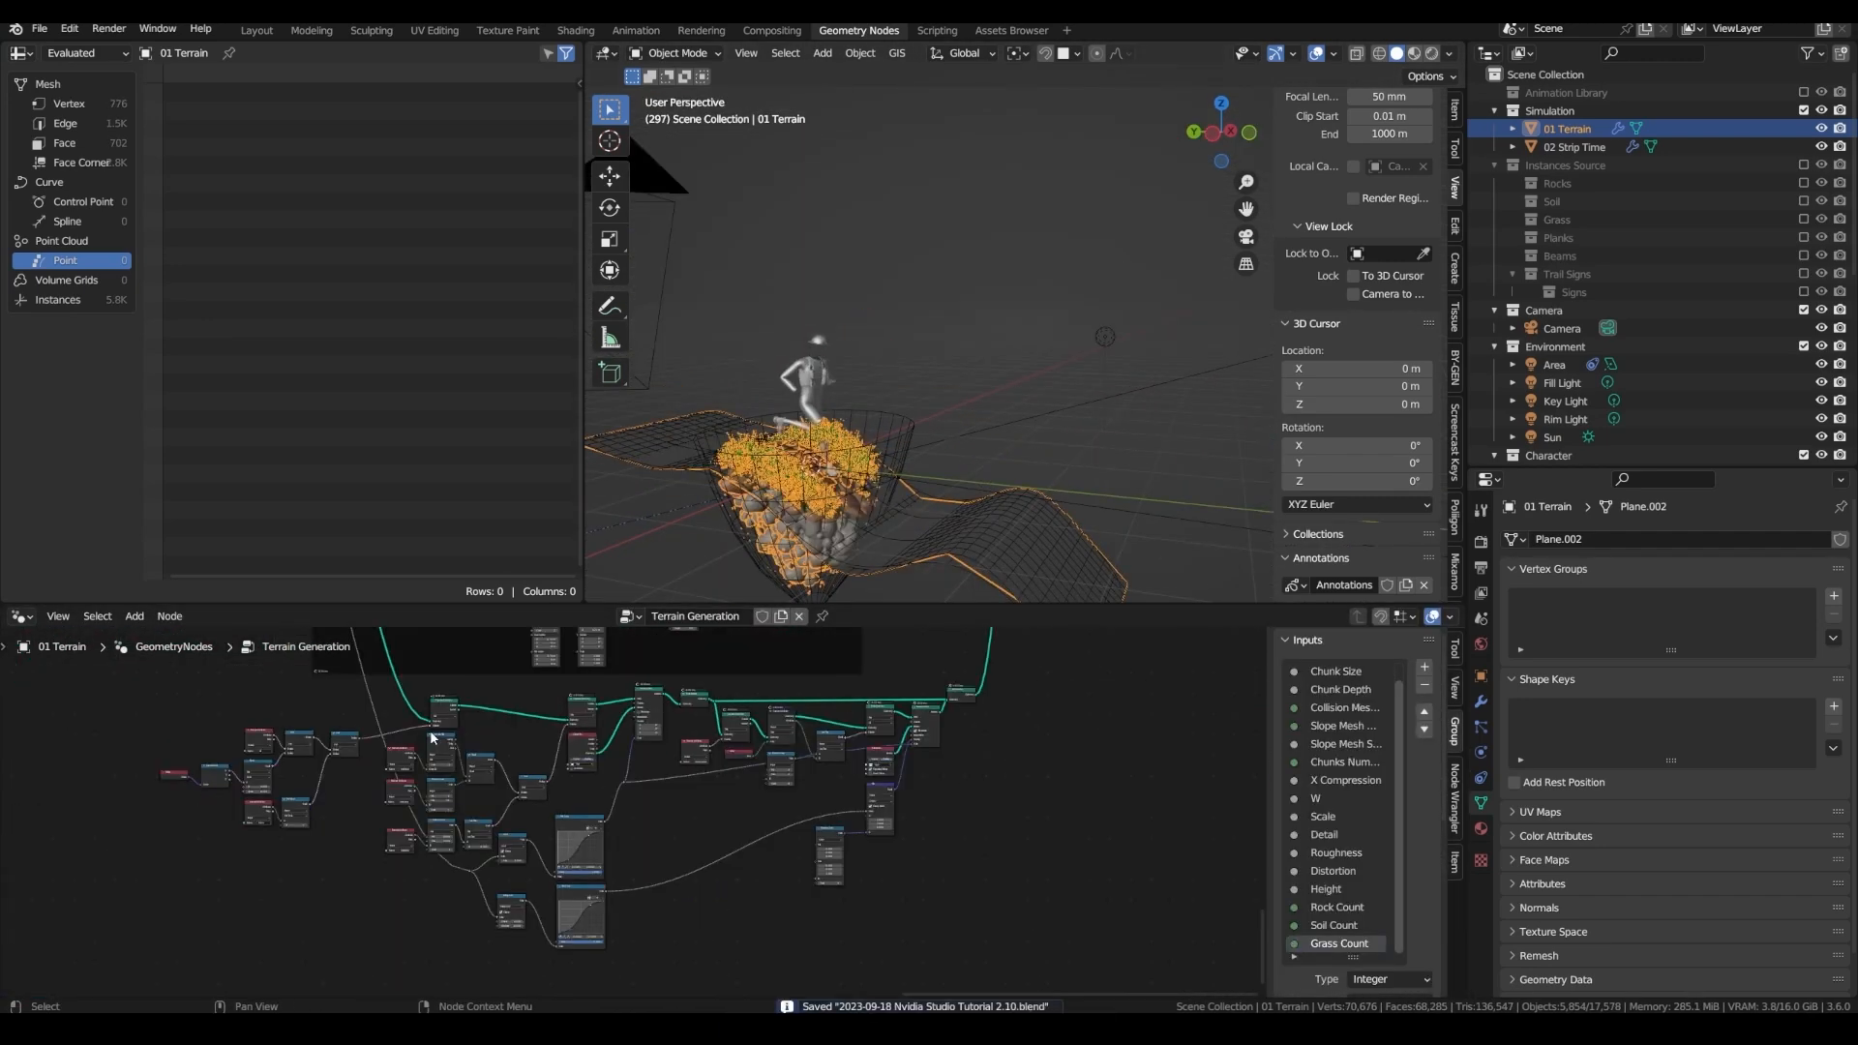
scroll(368, 730, "up", 5)
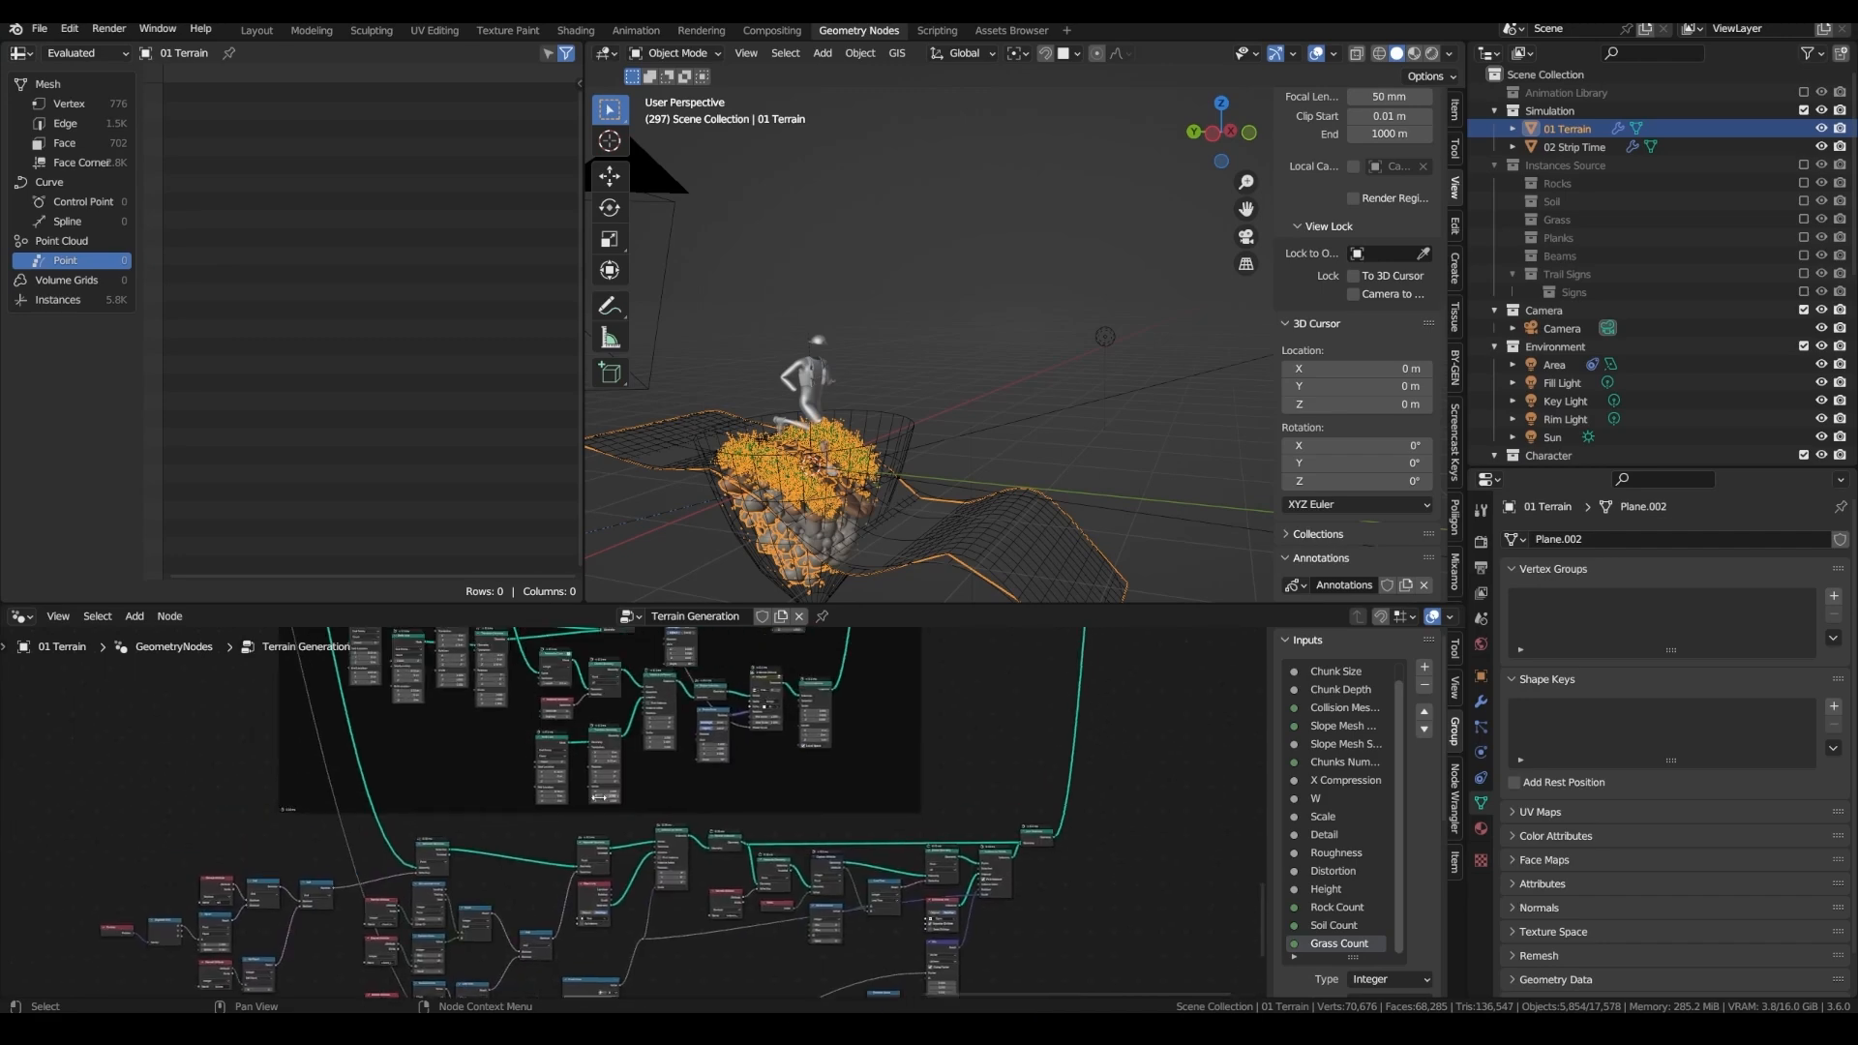
middle_click_drag(512, 899, 520, 922)
scroll(567, 887, "down", 3)
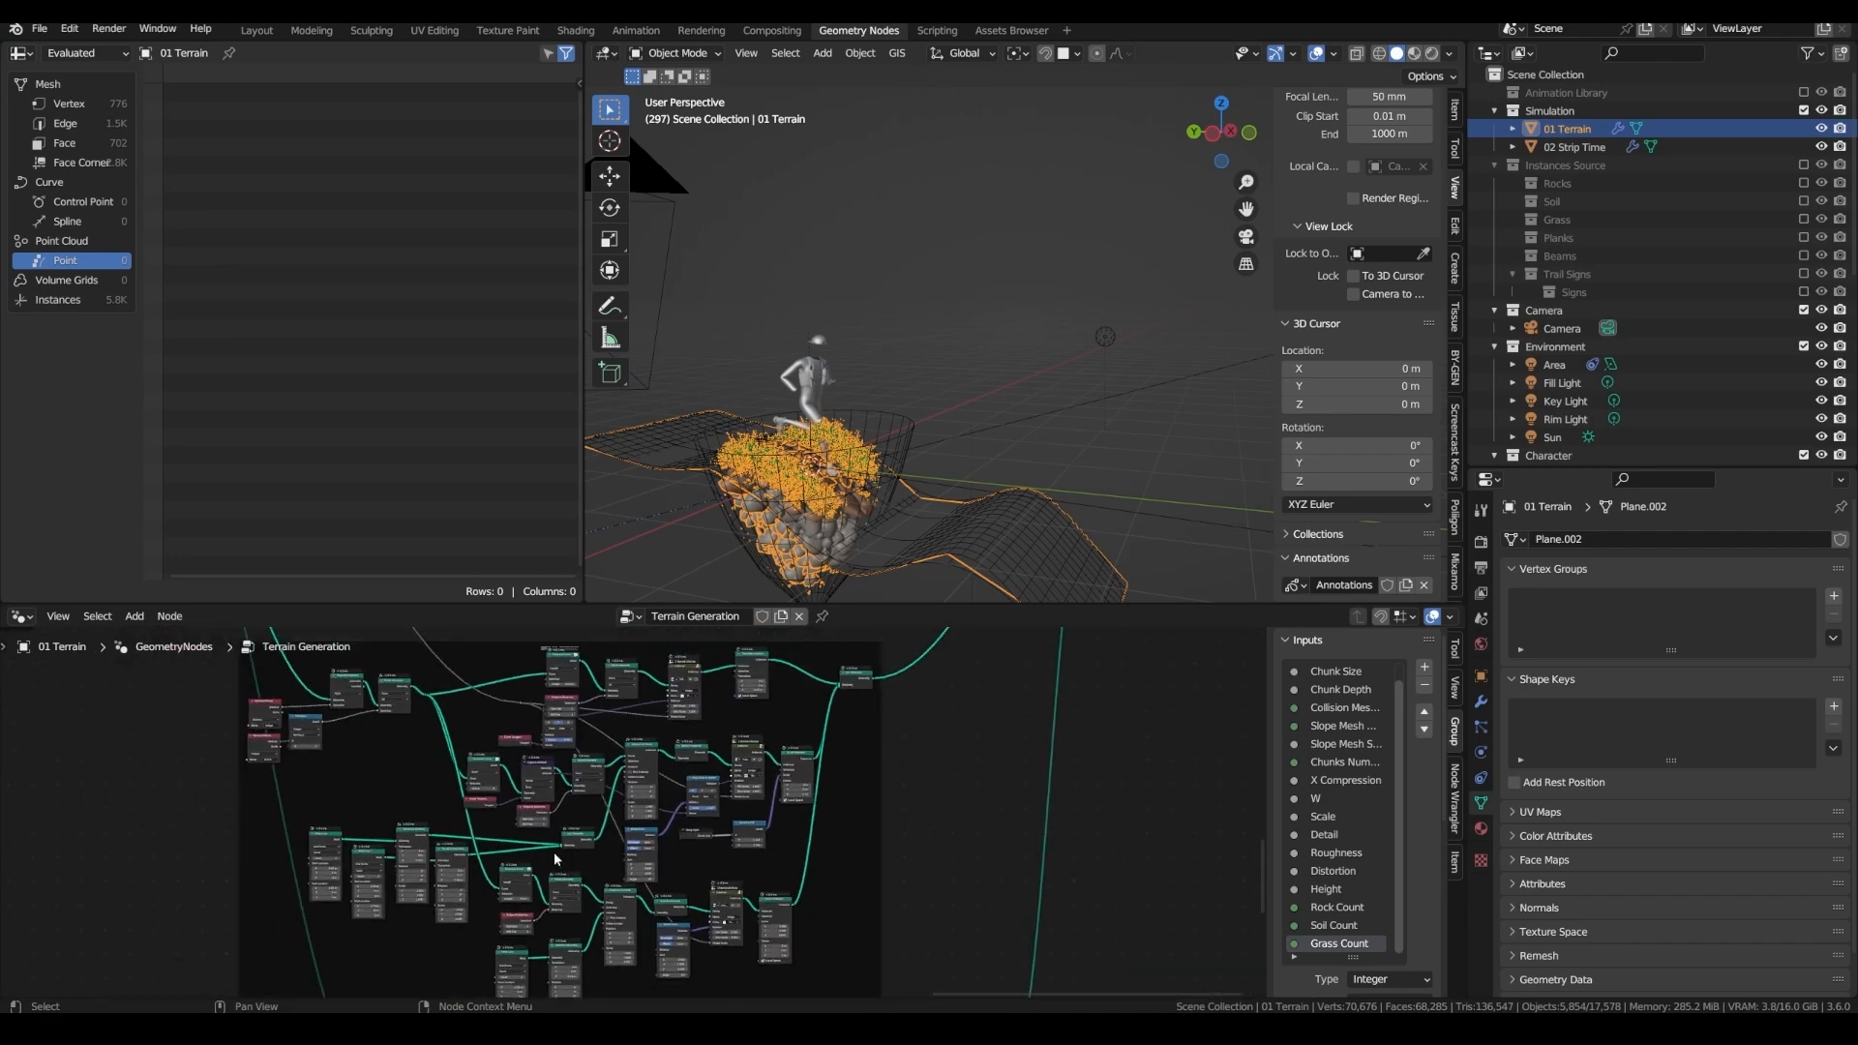
middle_click_drag(556, 854, 667, 880)
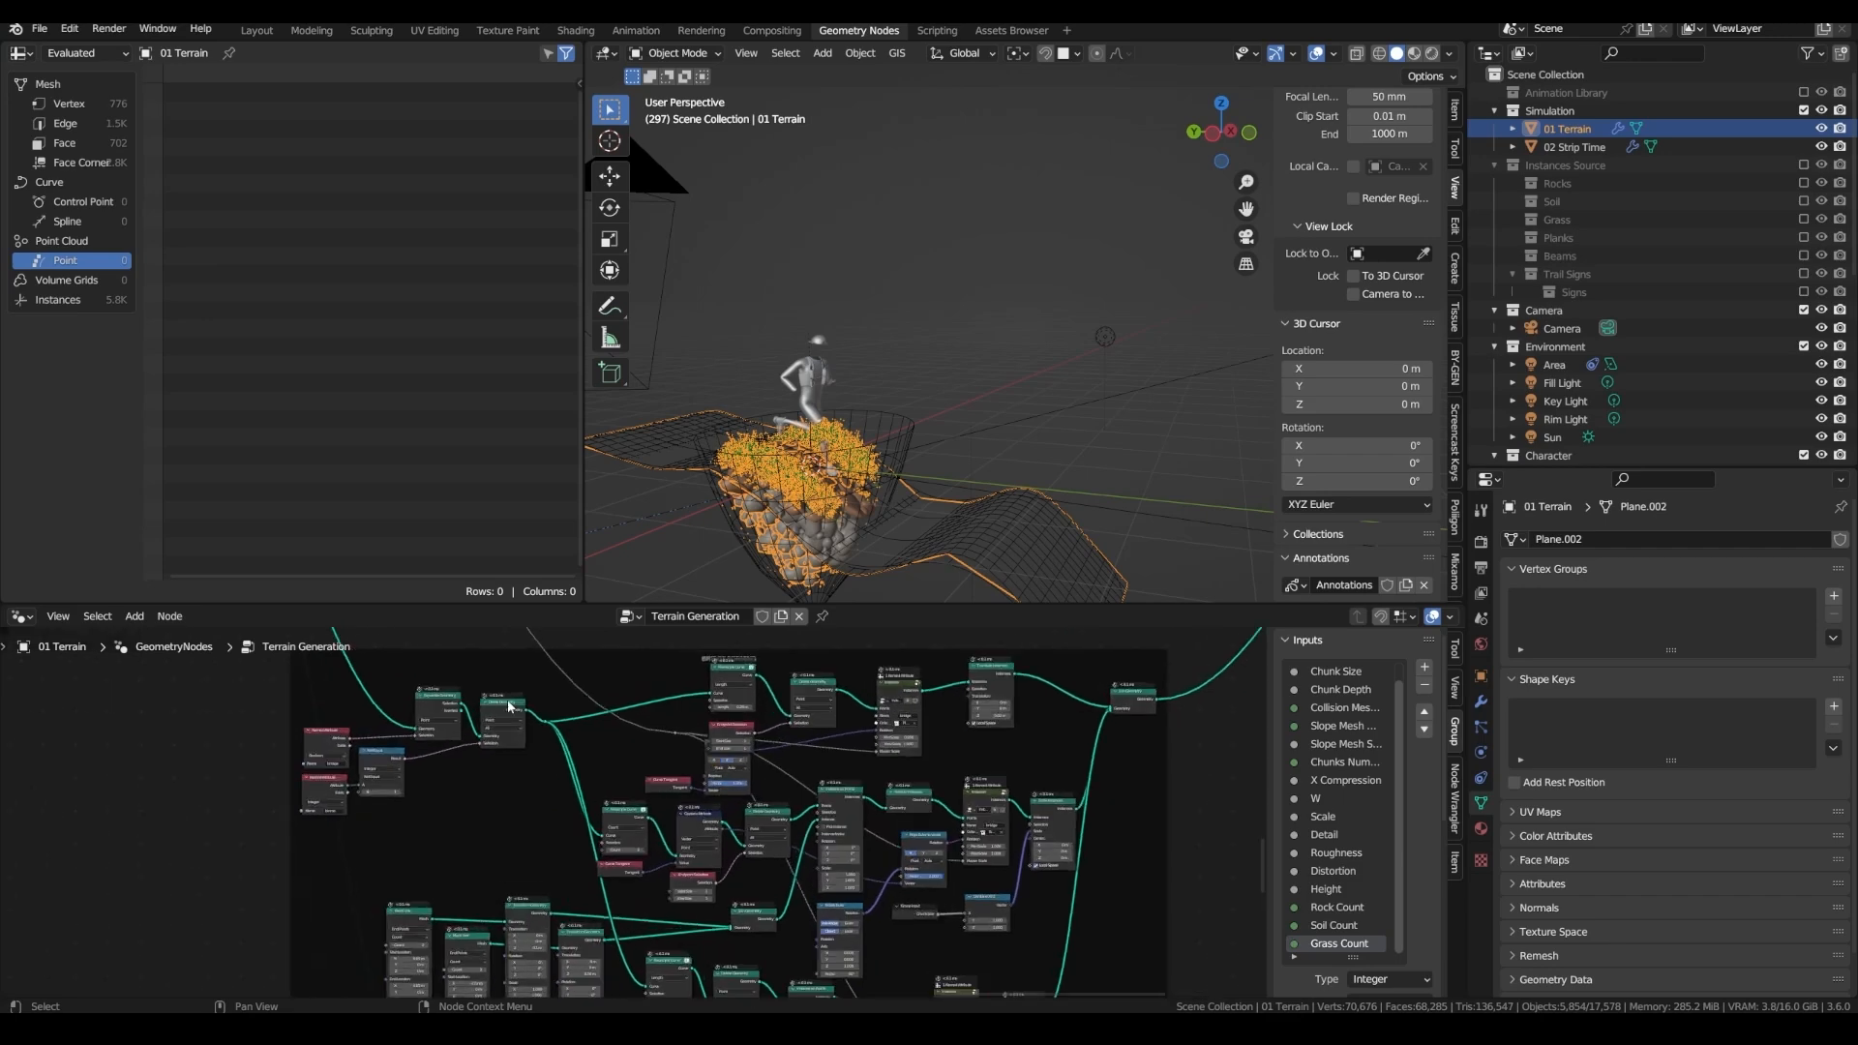
scroll(566, 765, "up", 6)
left_click(528, 731)
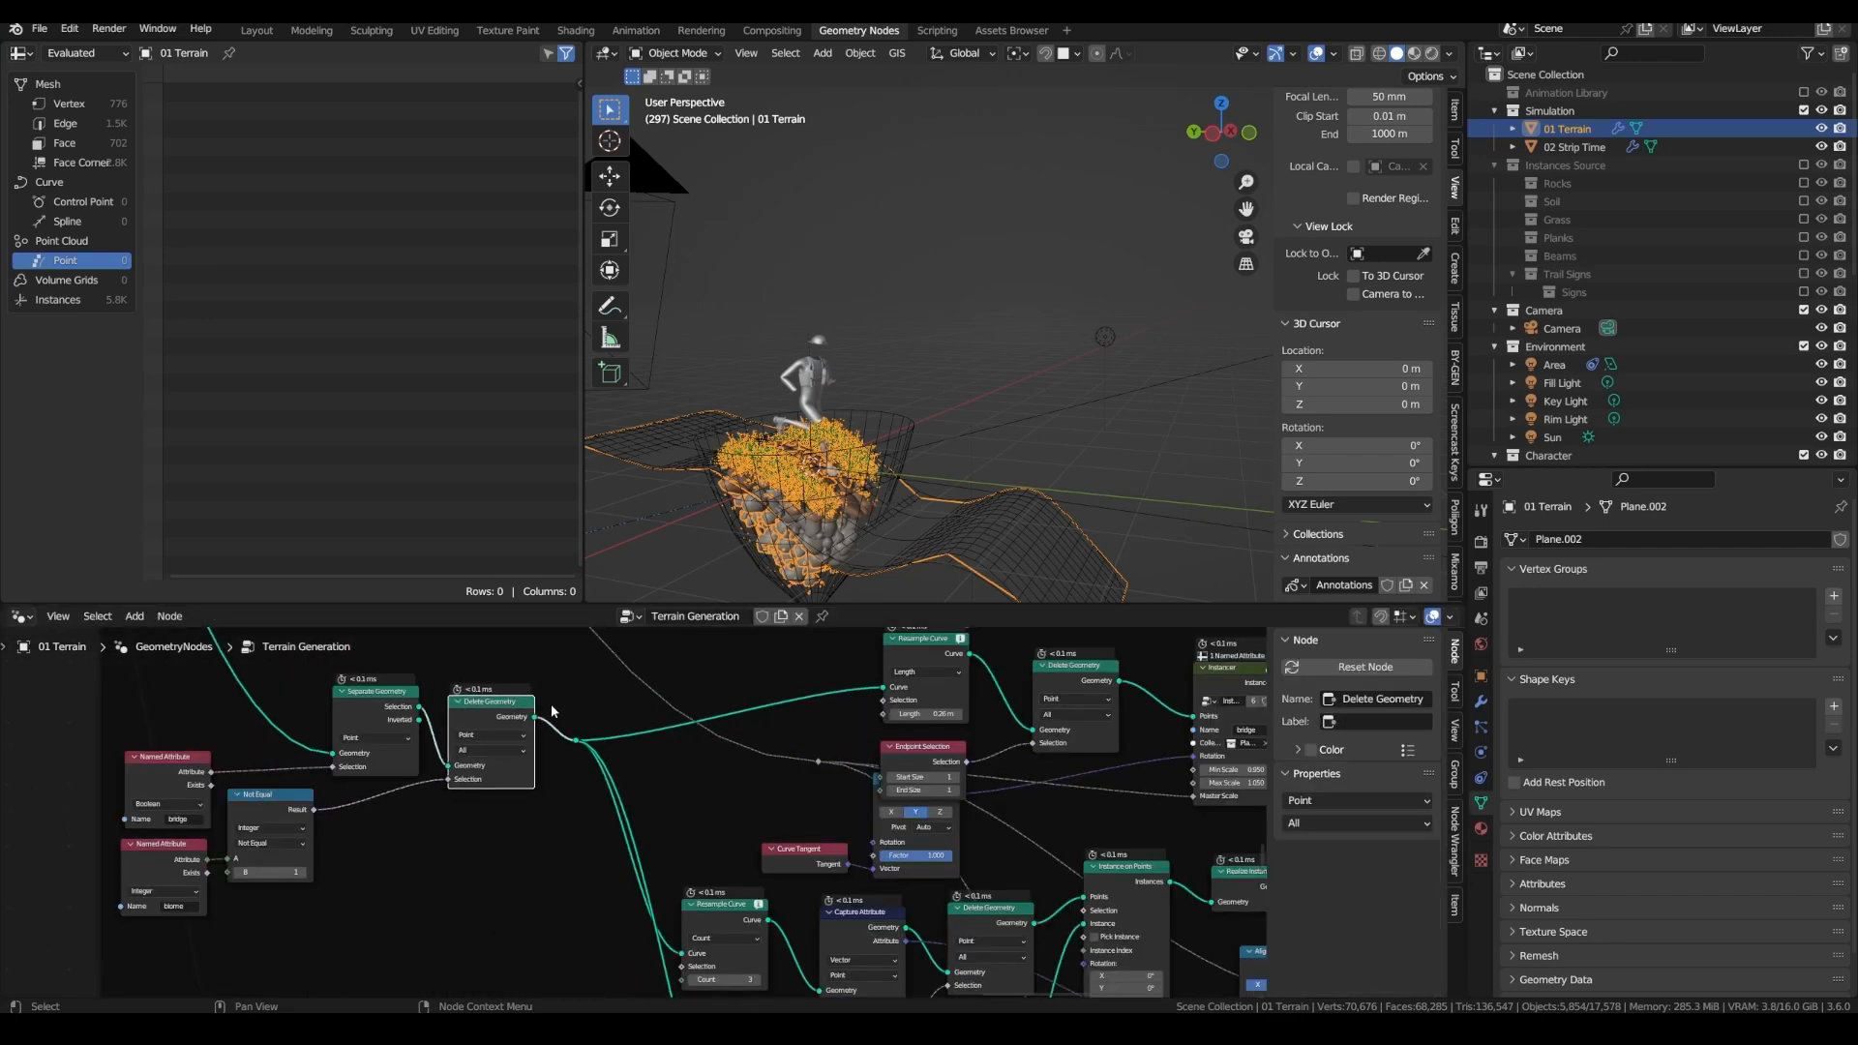
scroll(692, 780, "down", 4)
middle_click_drag(788, 822, 444, 789)
left_click(878, 735)
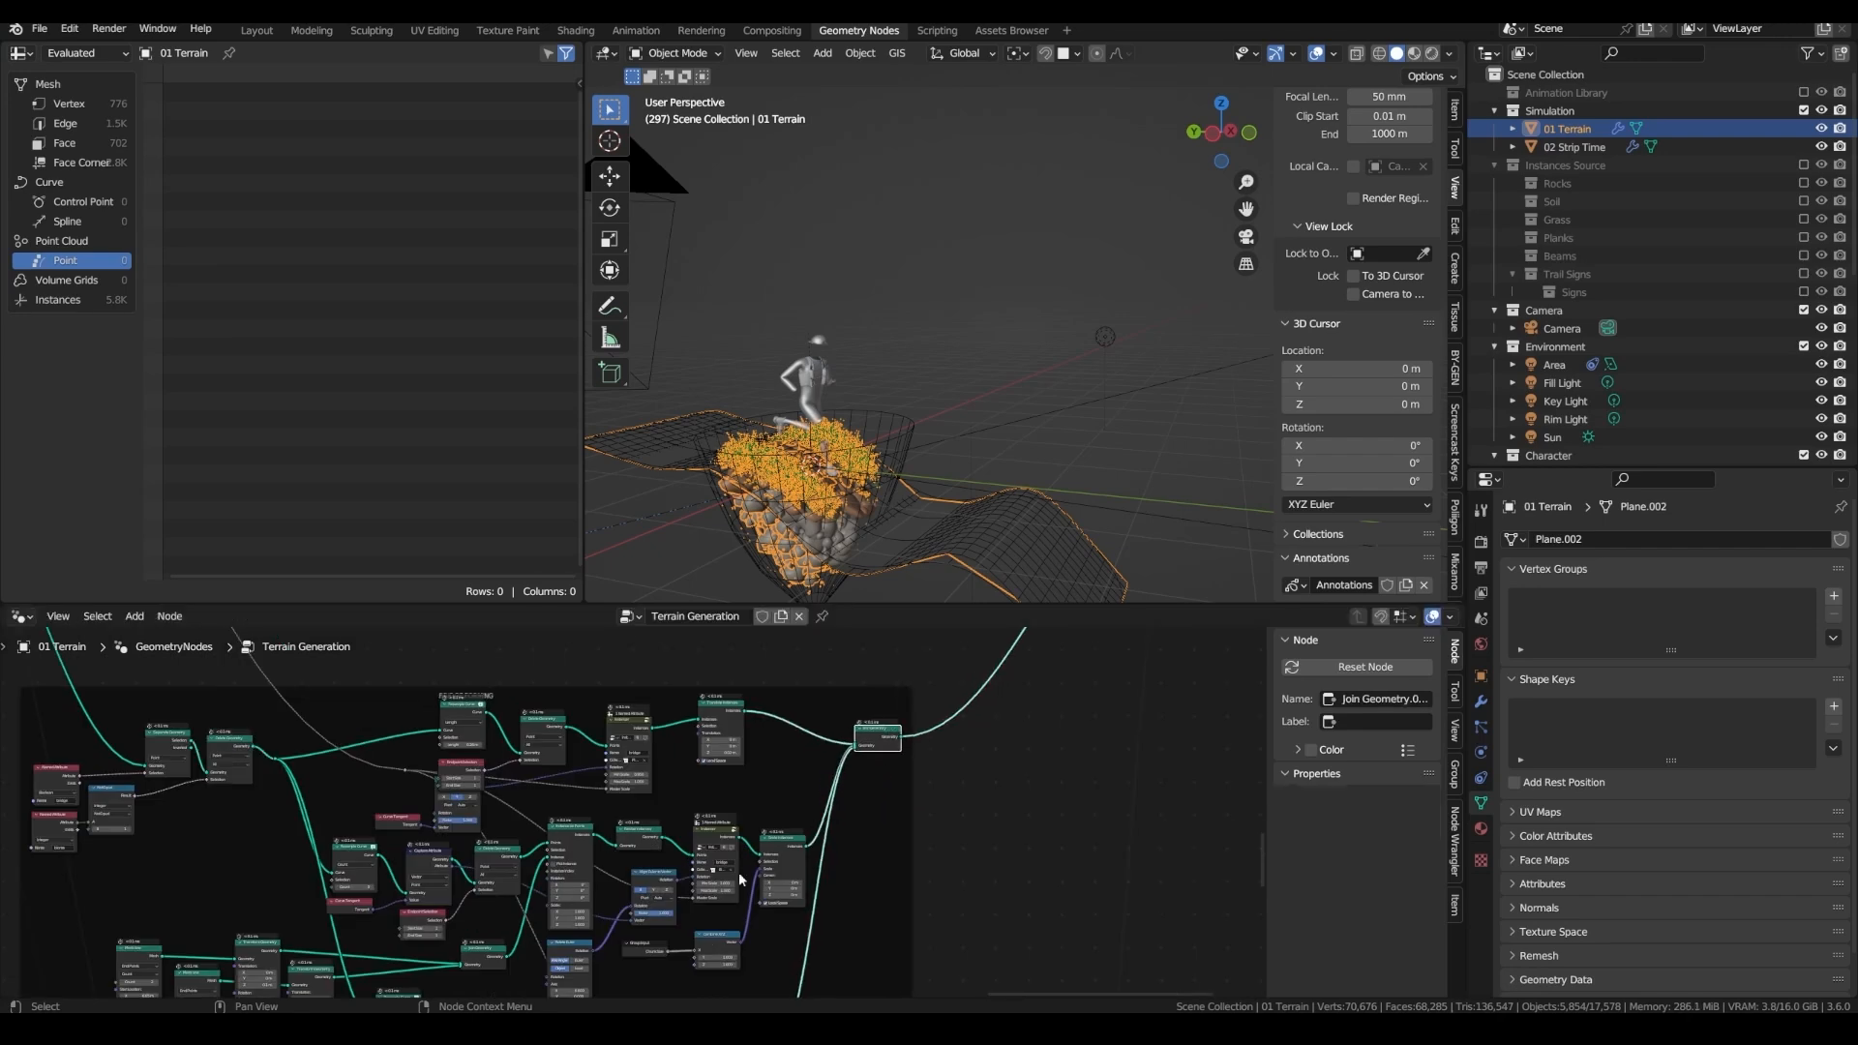
scroll(586, 824, "up", 3)
middle_click_drag(611, 792, 501, 670)
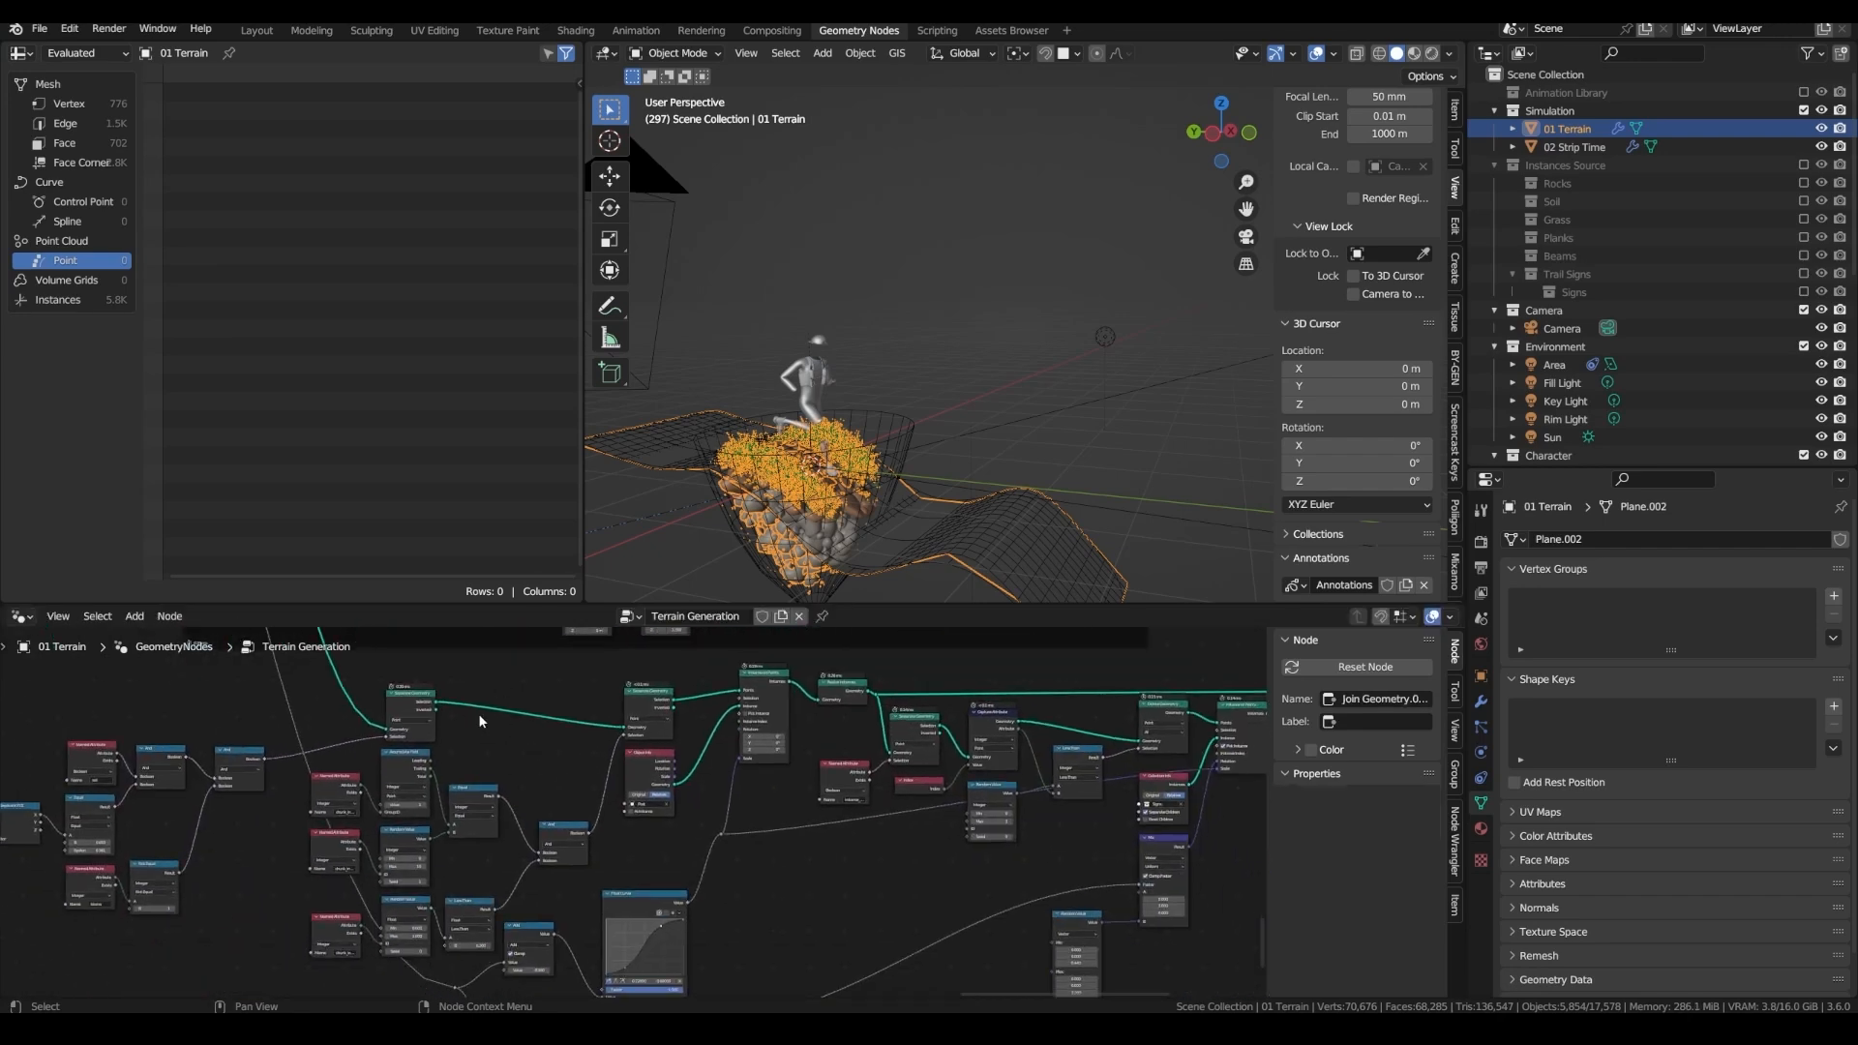
- Reposition the posts' Separate Geometry node and the reroute that feeds the two scale and rotation curve branches
left_click_drag(644, 703, 607, 693)
middle_click_drag(463, 977, 424, 873)
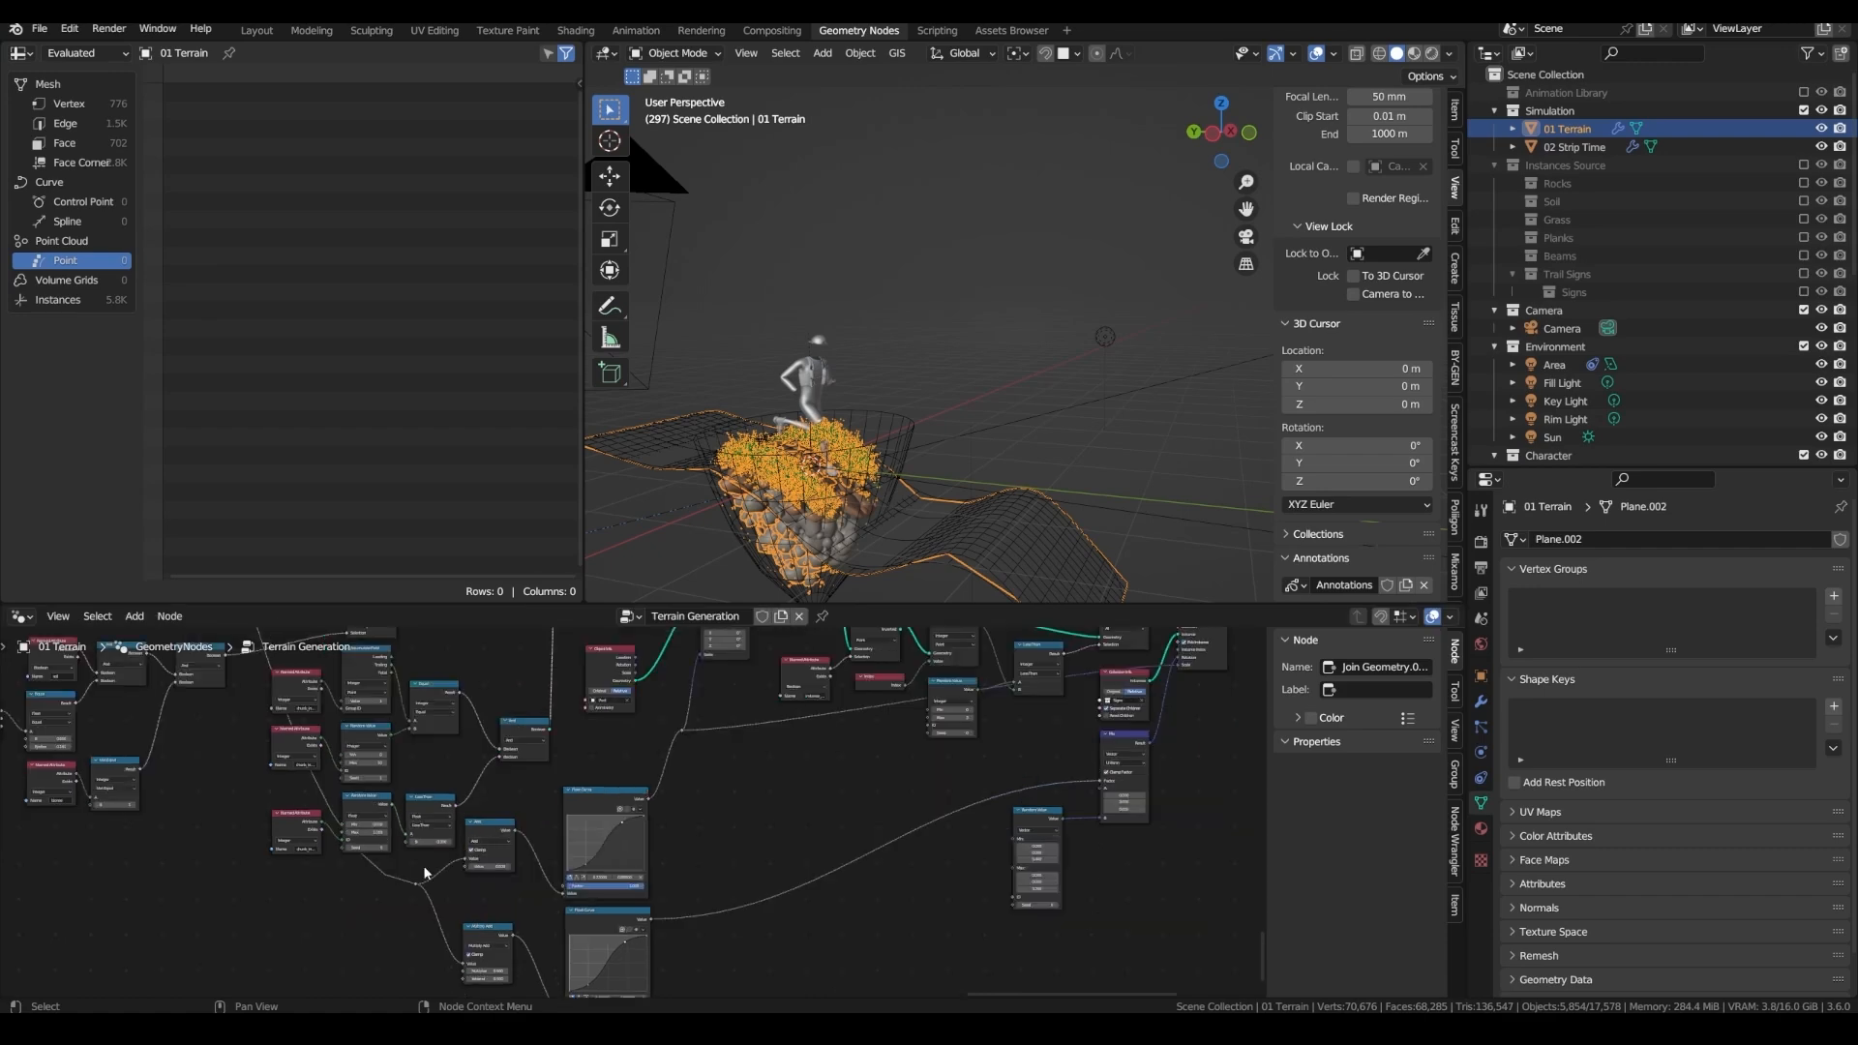
left_click_drag(421, 873, 423, 871)
key("g")
left_click(422, 873)
scroll(549, 746, "down", 3)
middle_click_drag(563, 632, 549, 684)
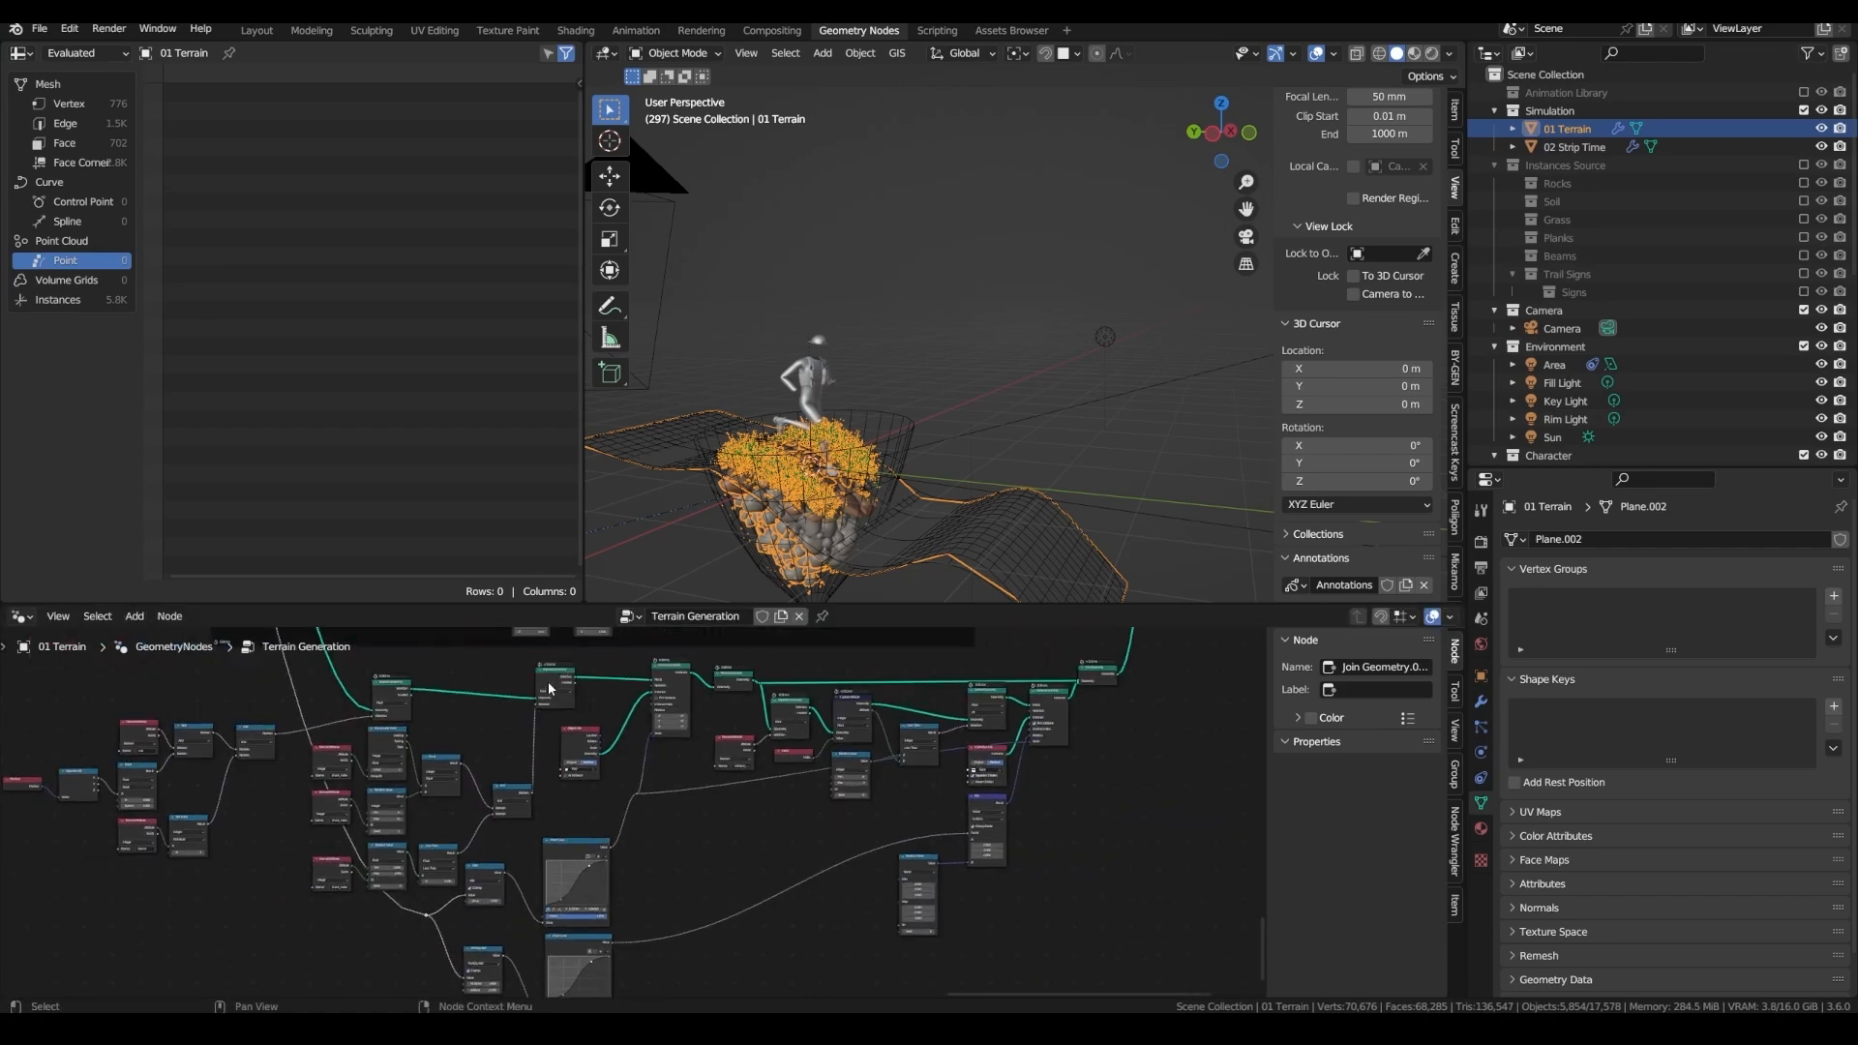
- Fine-tune the placement of the Separate Geometry node above the Post Object Info node
left_click(570, 675)
left_click_drag(565, 672, 574, 673)
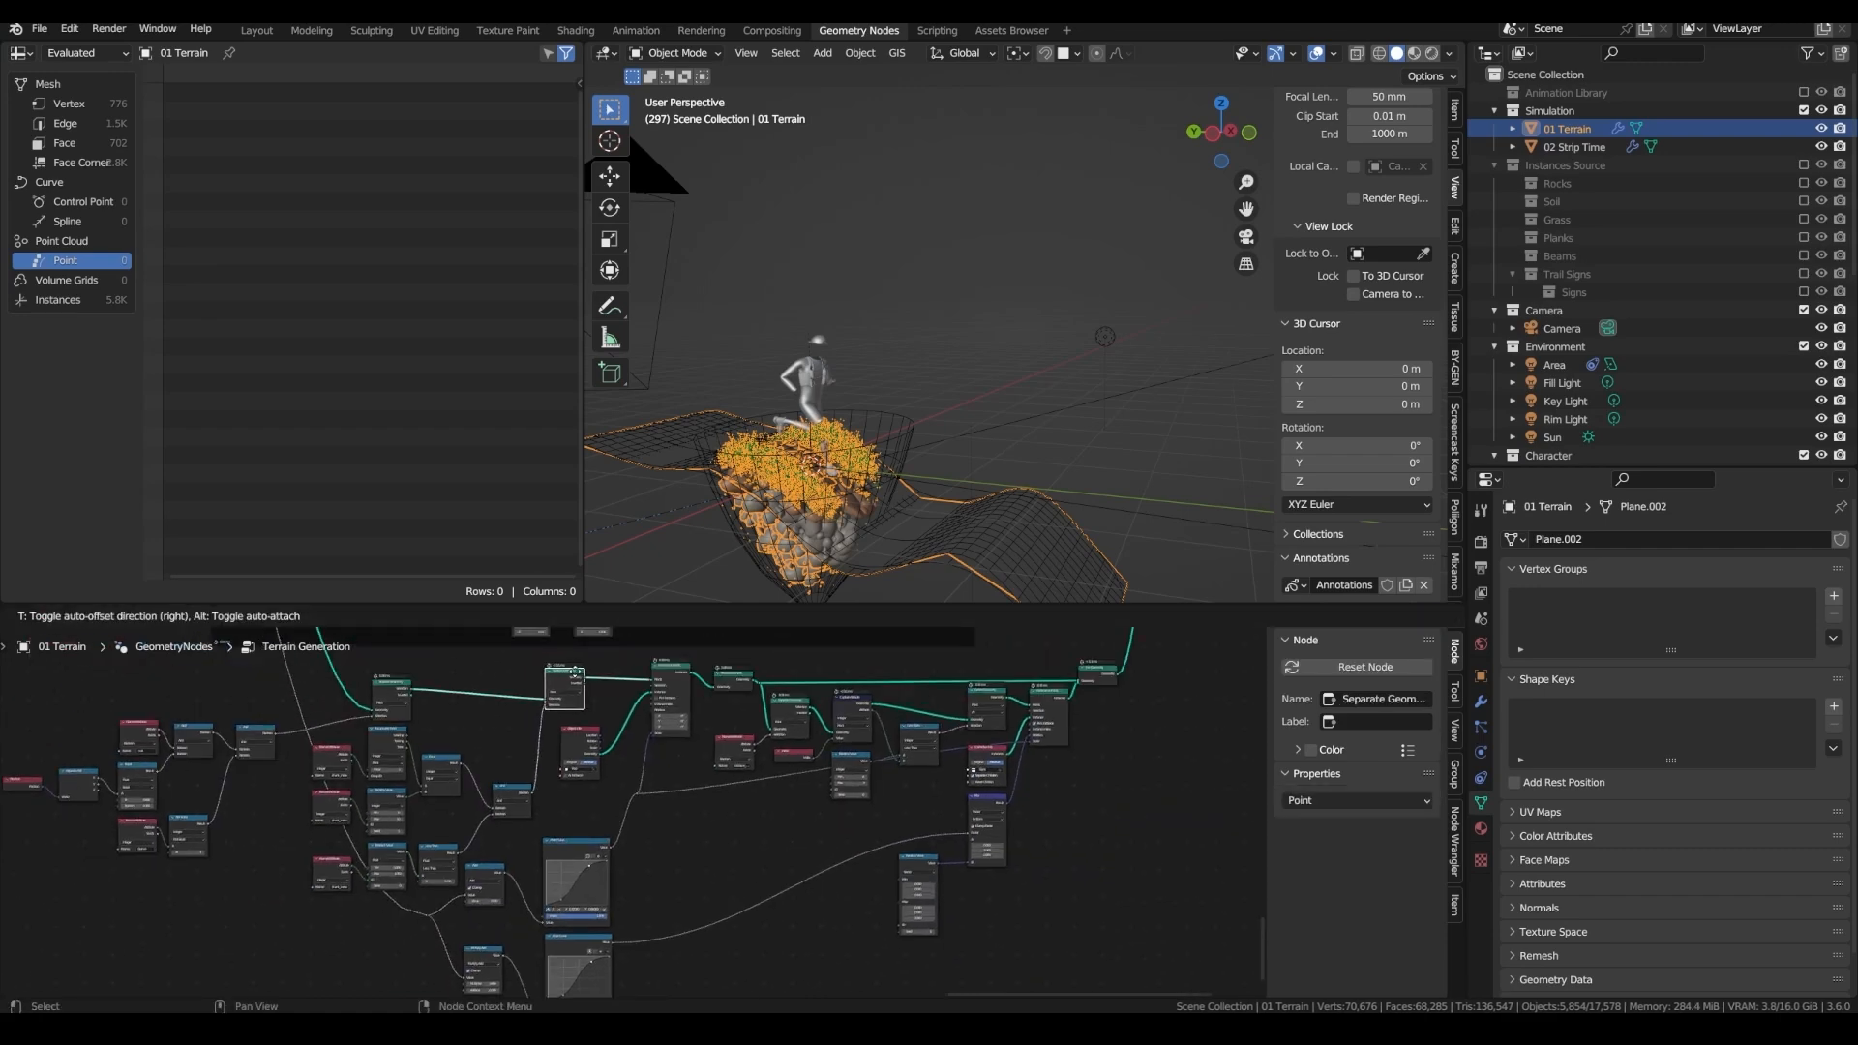
scroll(576, 726, "down", 3)
middle_click_drag(585, 750, 506, 759)
scroll(808, 837, "up", 4)
middle_click_drag(675, 846, 756, 887)
left_click_drag(452, 697, 456, 695)
scroll(716, 820, "down", 2)
middle_click_drag(738, 817, 686, 747)
- Combine the signpost instancing, curve and math nodes into one node group and select its Group Input node
left_click_drag(917, 880, 474, 643)
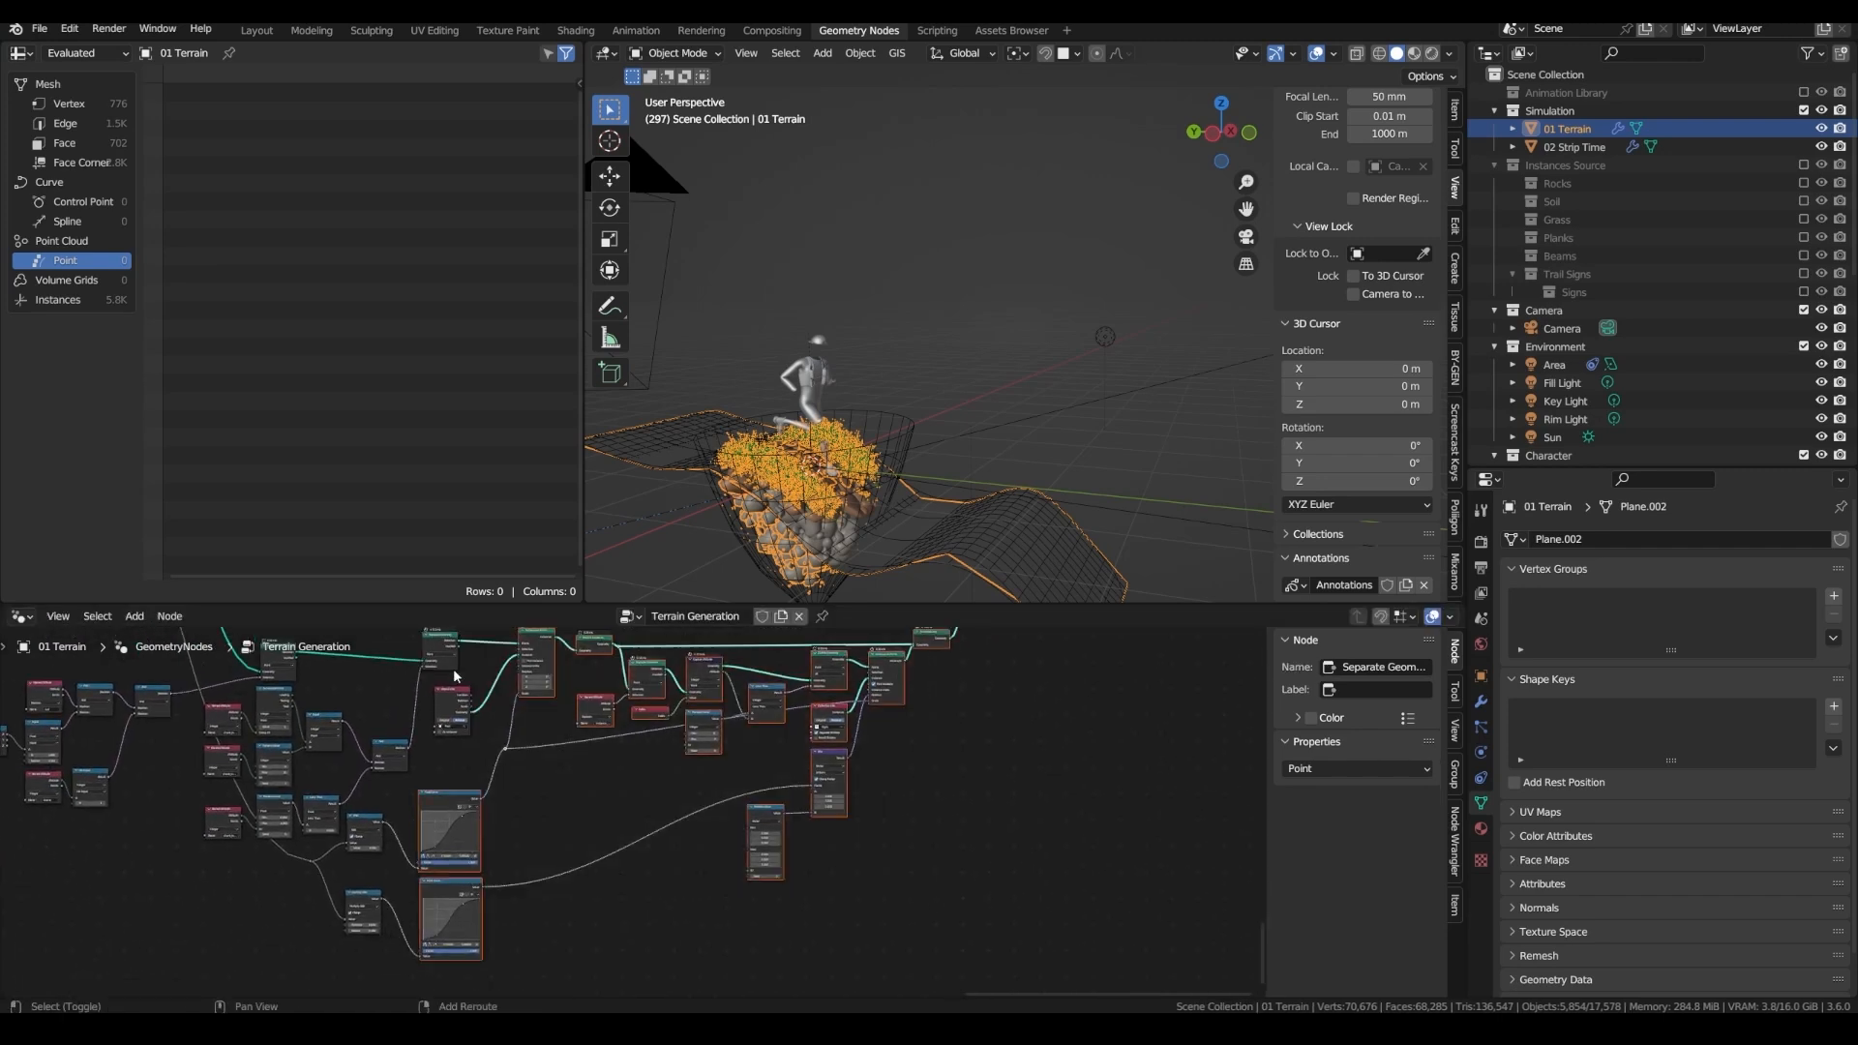
left_click(455, 694, "shift")
left_click(366, 823, "shift")
left_click(311, 860, "shift")
left_click(376, 898, "shift")
key("ctrl+g")
scroll(290, 831, "up", 6)
left_click(302, 823)
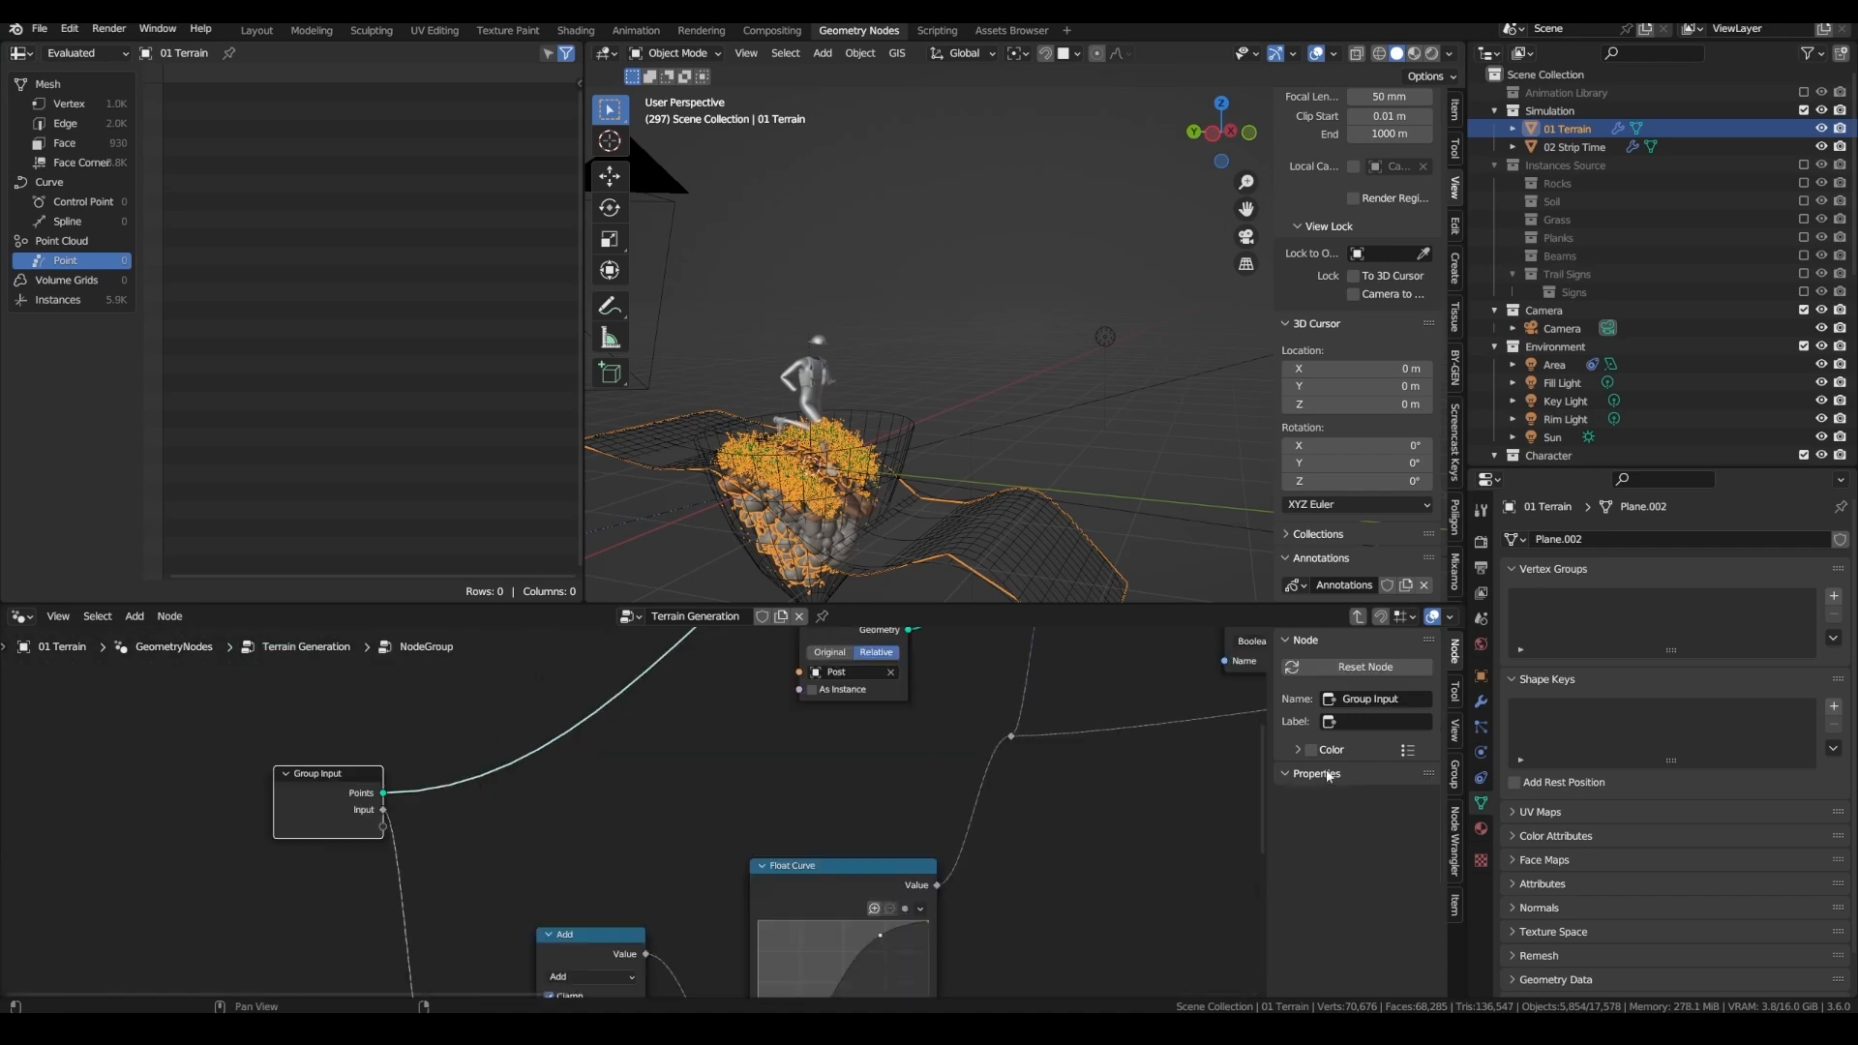
- Rename the signpost group's second input as Master Scale and its geometry output as Signs
left_click(1455, 774)
double_click(1326, 689)
type("Master")
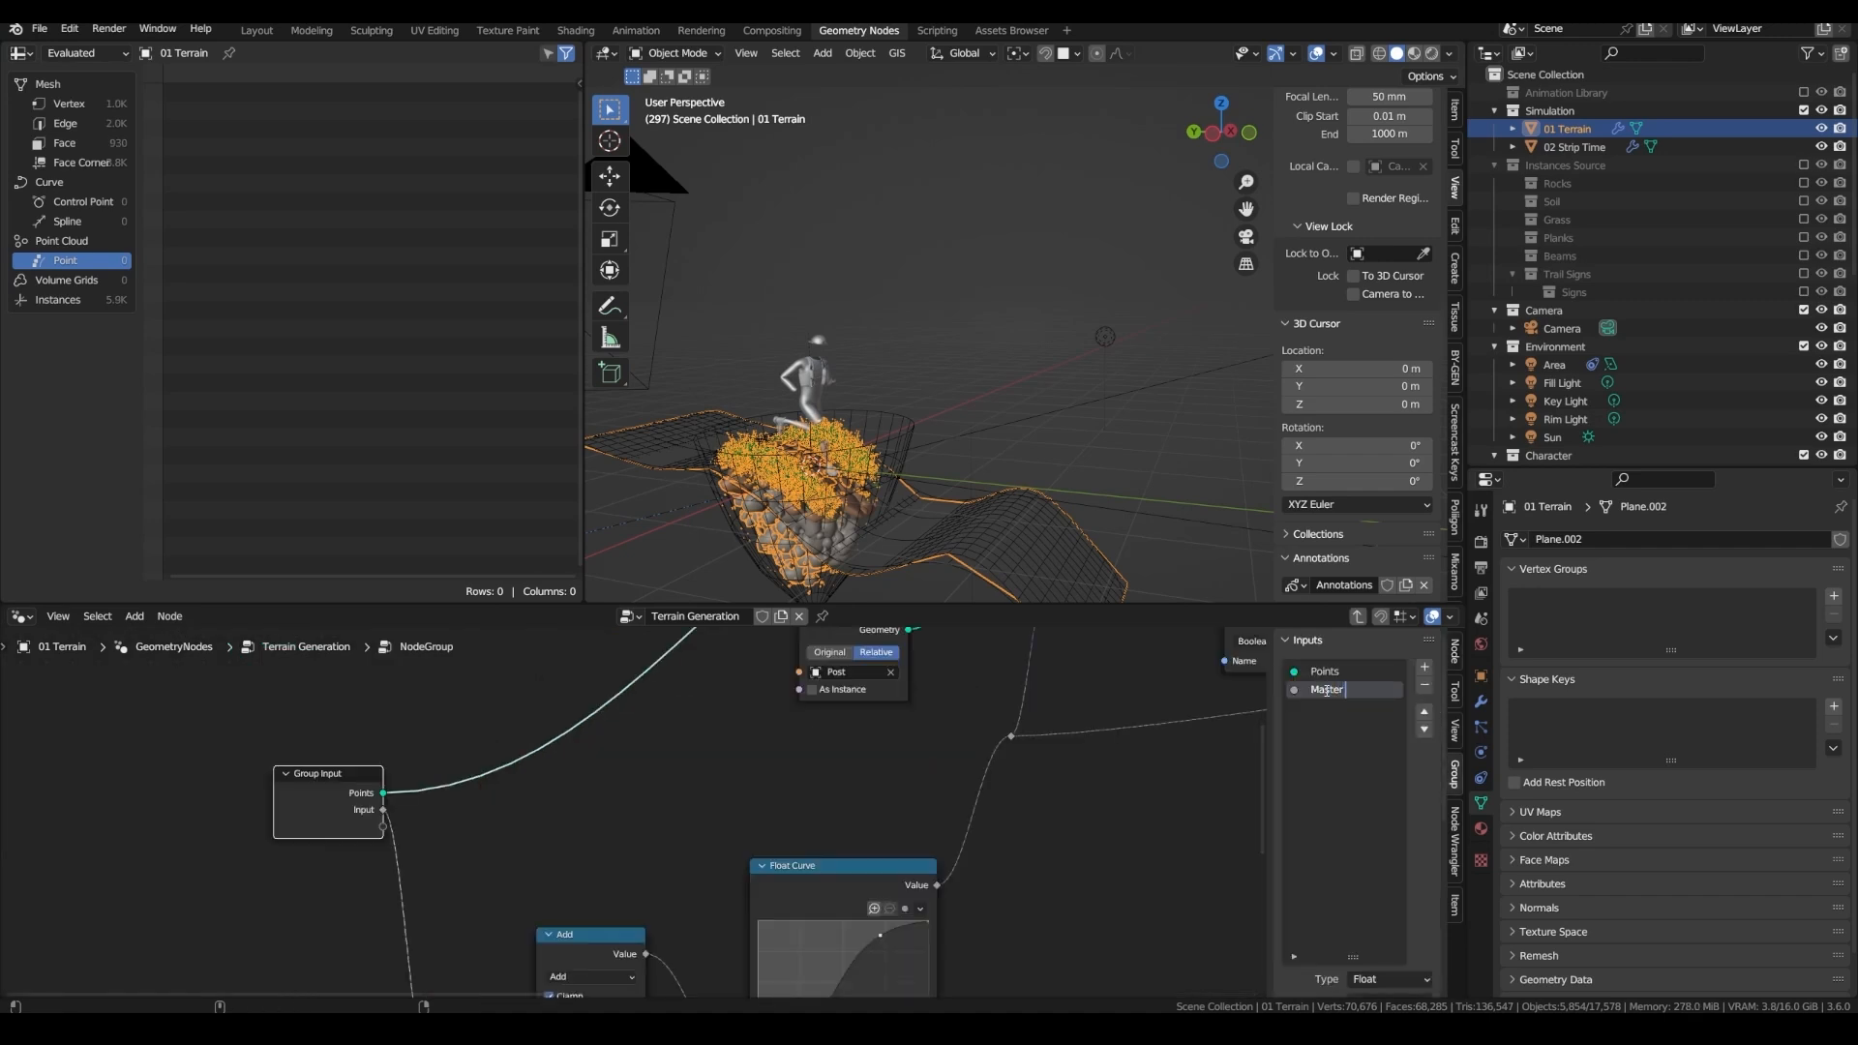
type("Scale")
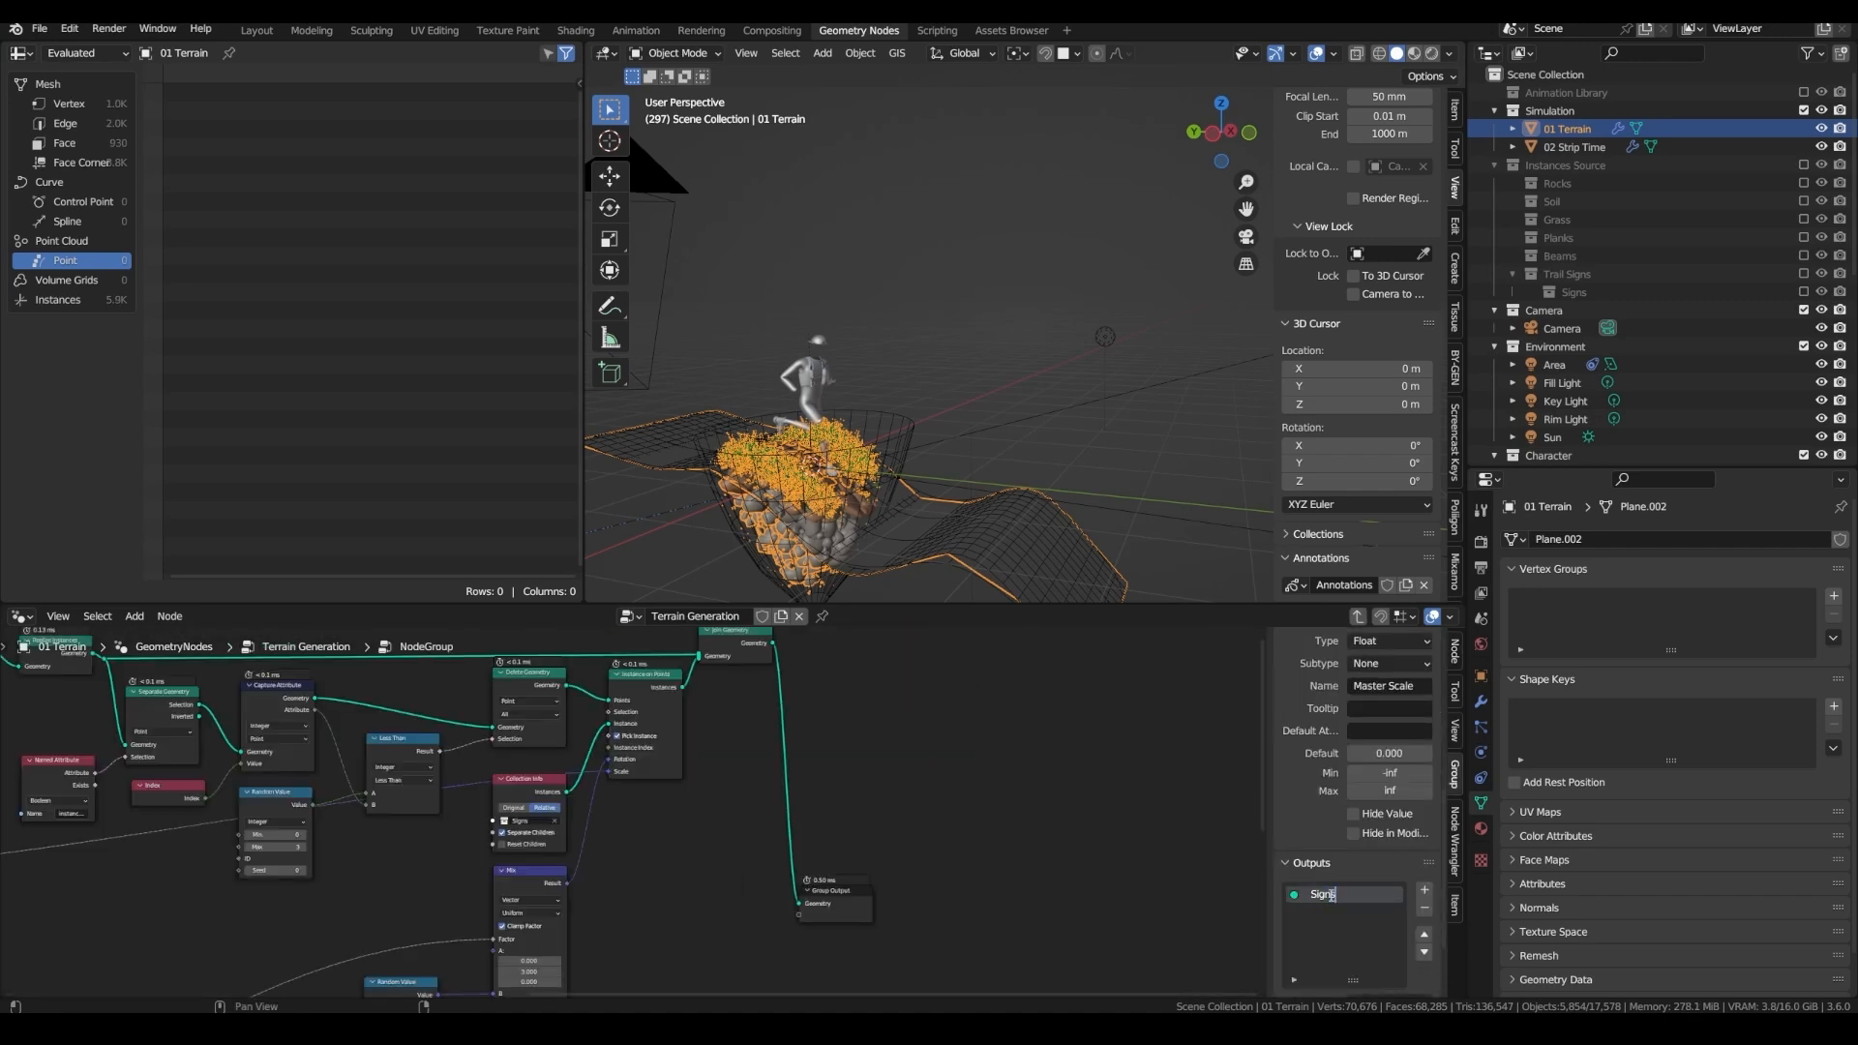
double_click(659, 752)
type("Signs")
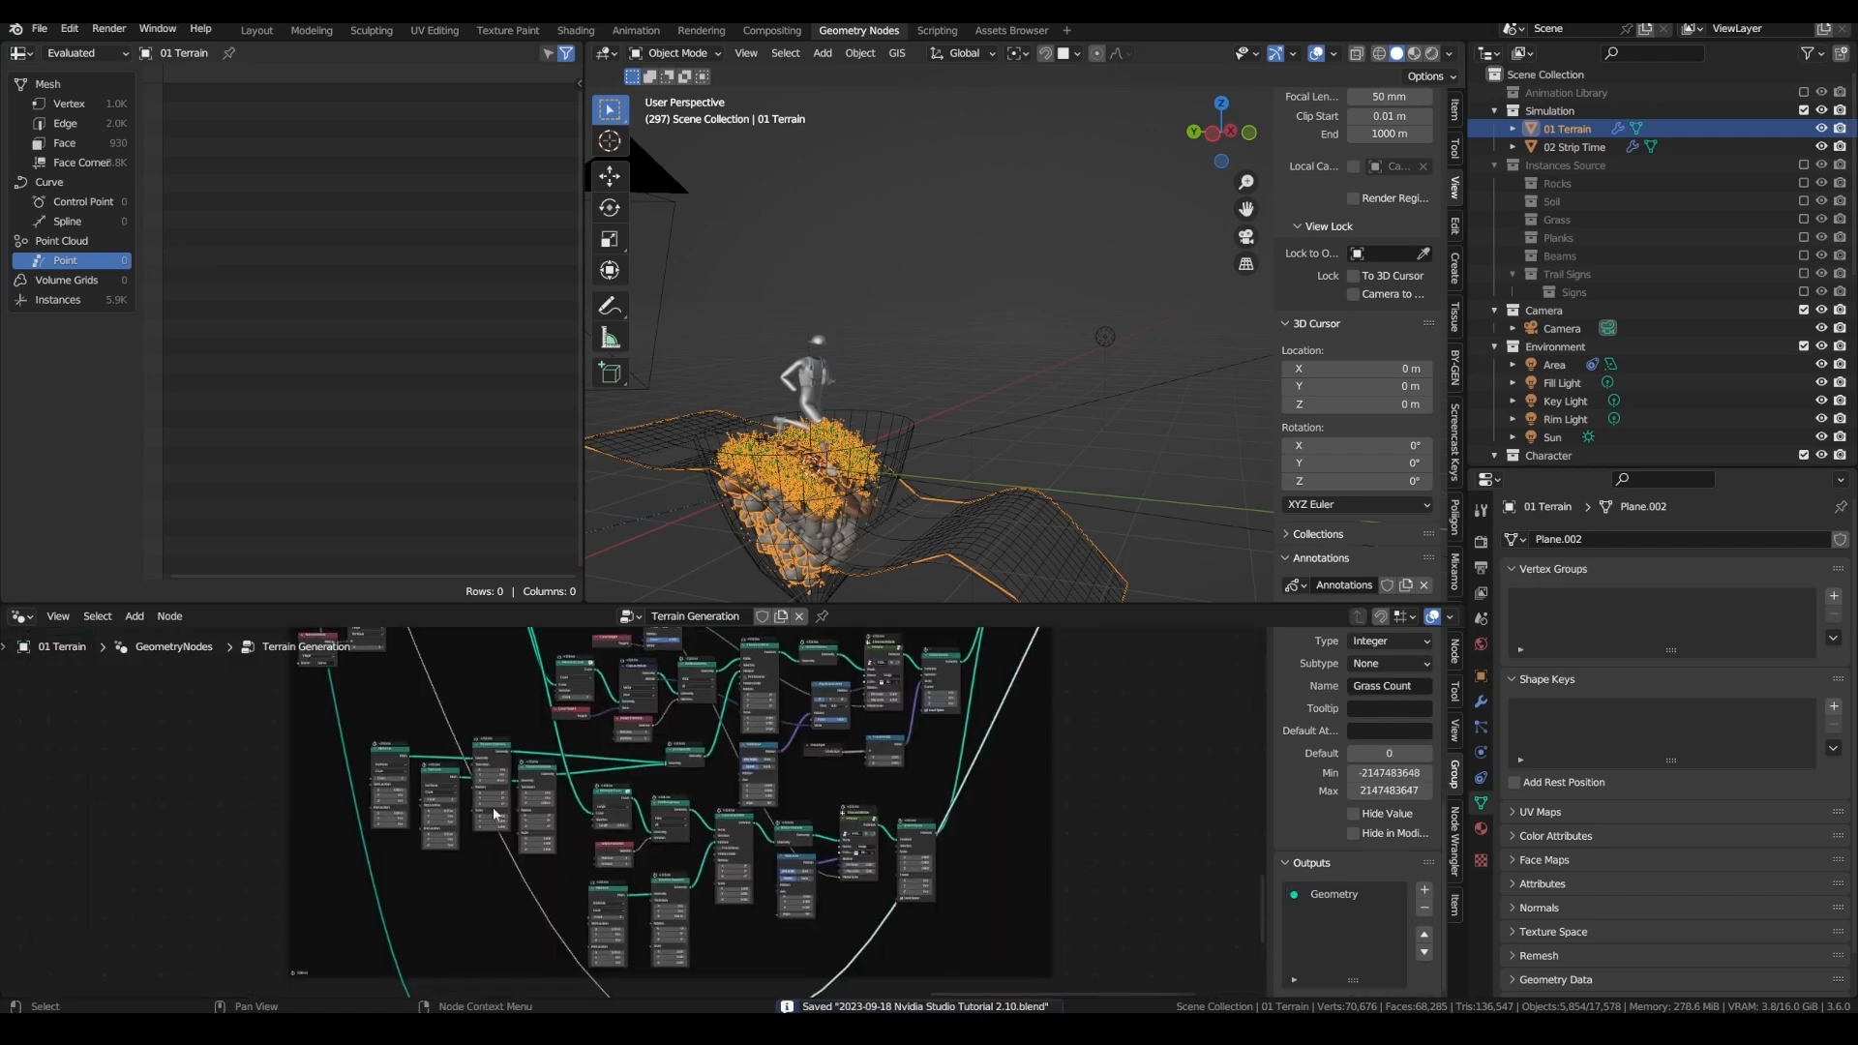
- Combine the bridge-forming nodes into a node group and name its inputs Curve, Chunk Size and Master Scale
middle_click_drag(475, 691, 425, 740)
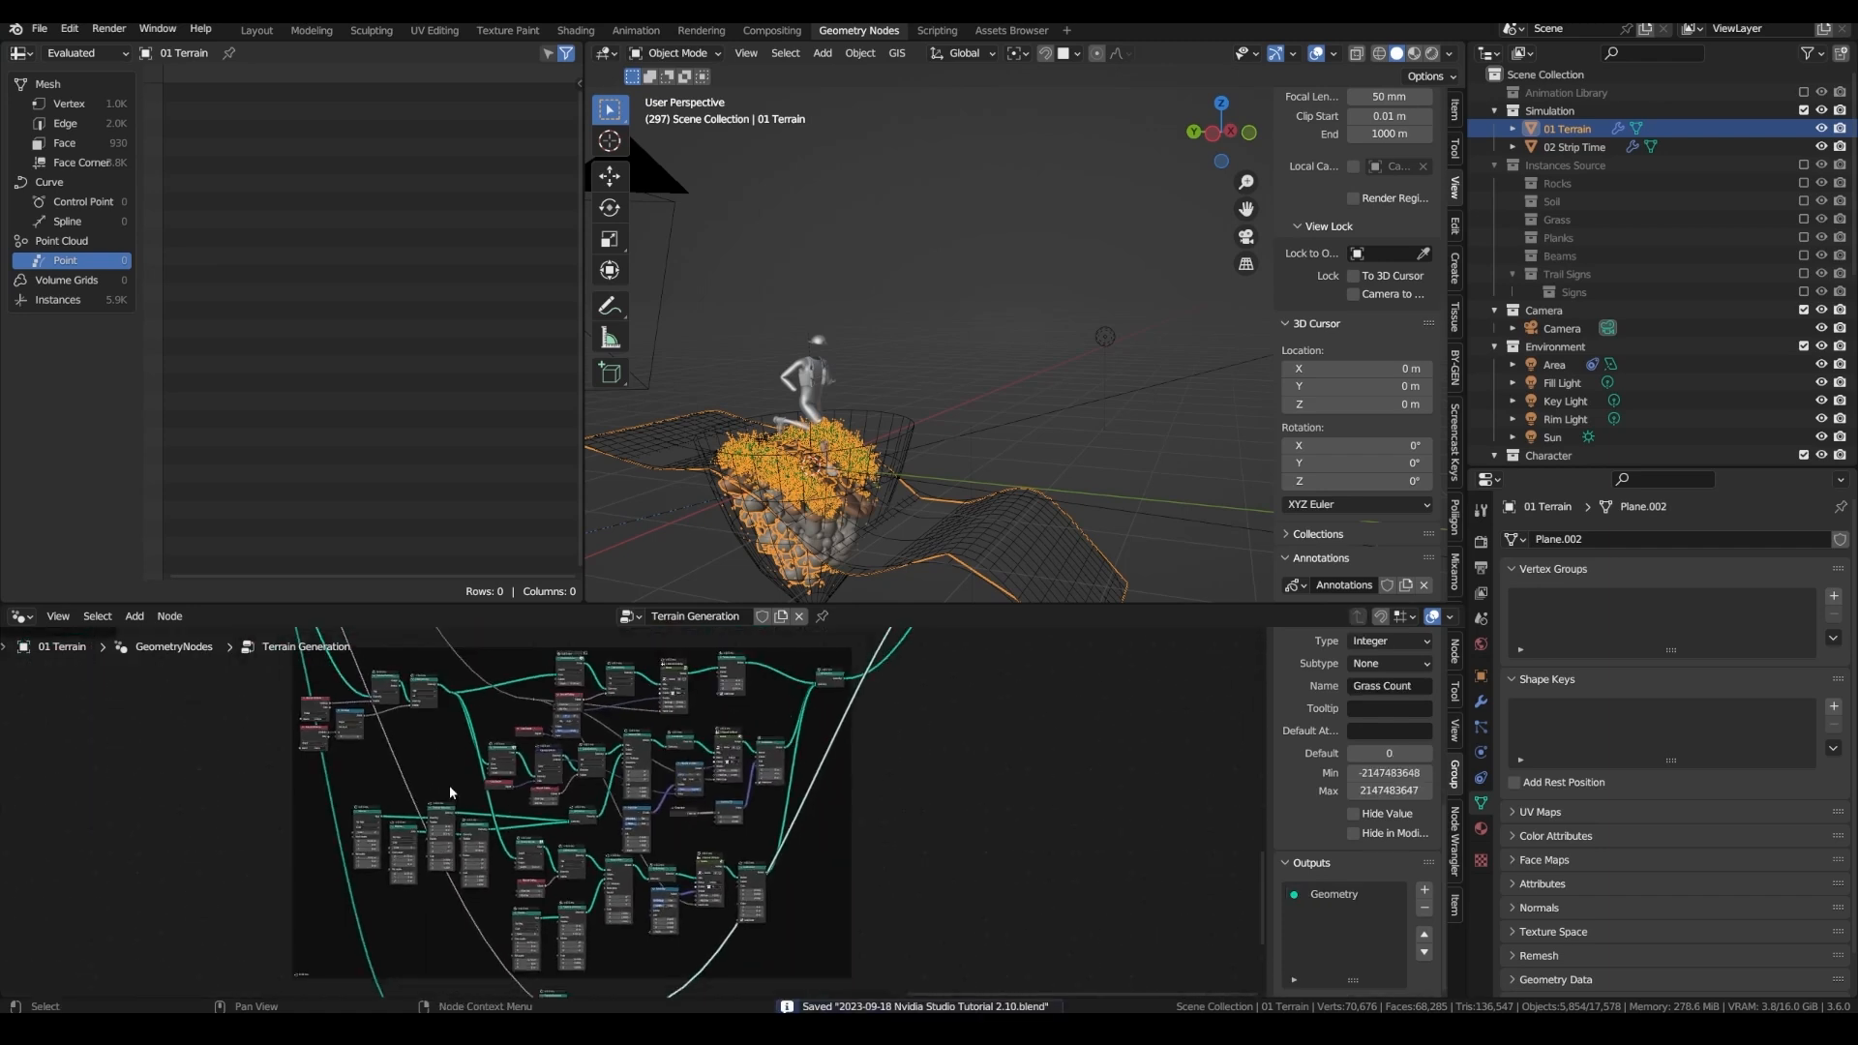
scroll(424, 740, "down", 3)
key("a")
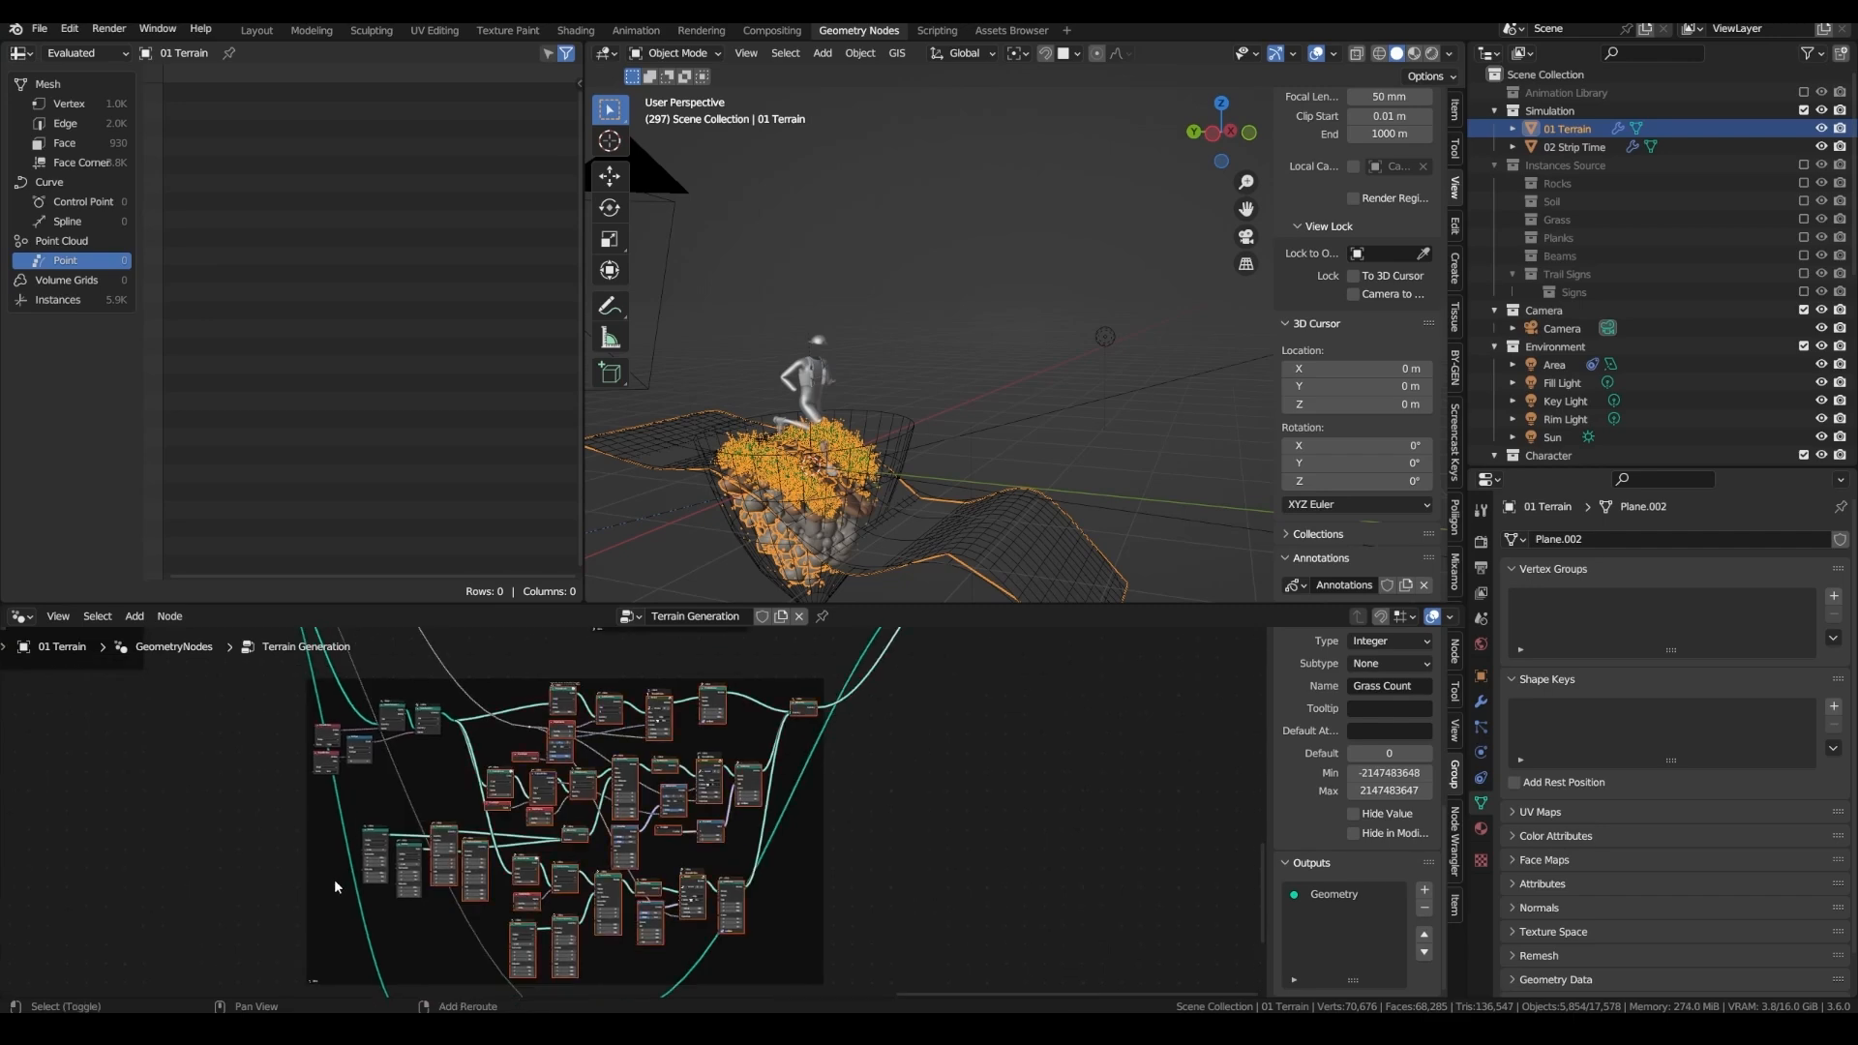
key("ctrl+g")
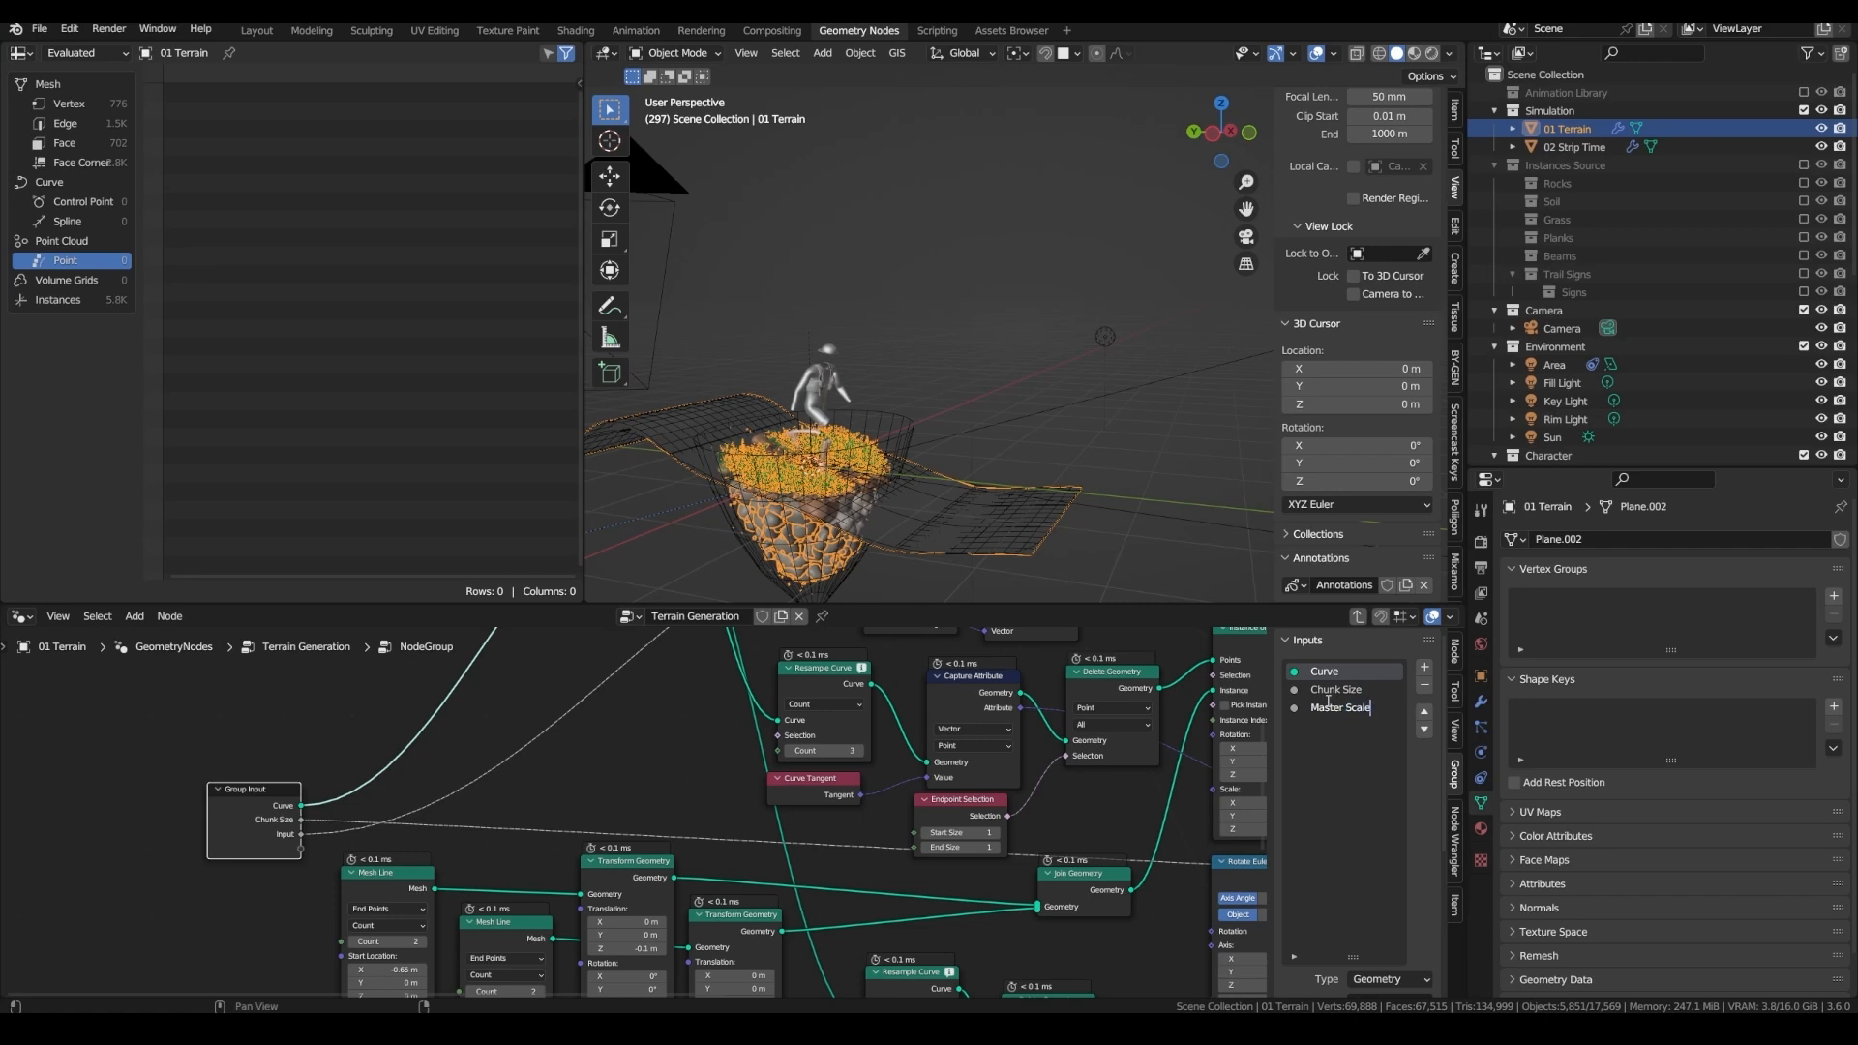
key("Return")
scroll(1346, 884, "down", 5)
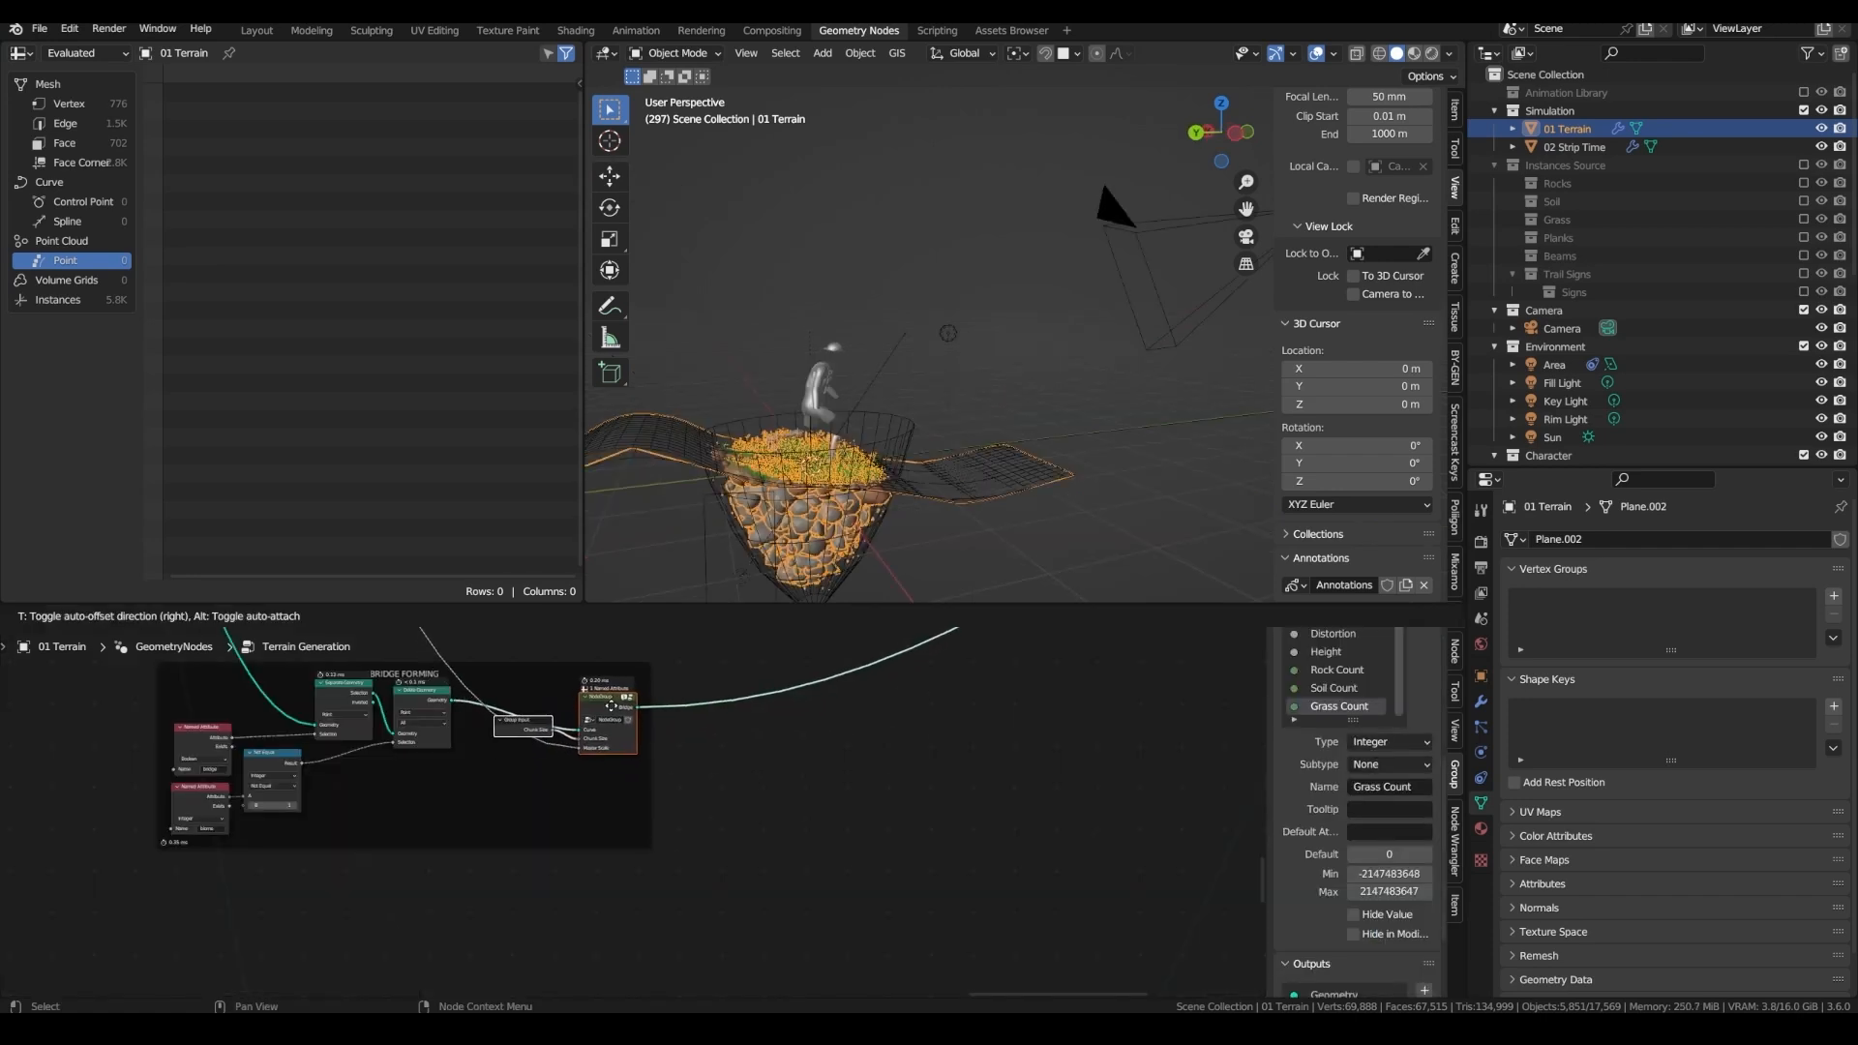
- Save the file and enclose the signpost nodes in a frame labelled with SIGN AND POST
key("ctrl+s")
scroll(736, 824, "down", 9)
middle_click_drag(735, 824, 716, 668)
left_click_drag(190, 731, 755, 943)
key("ctrl+j")
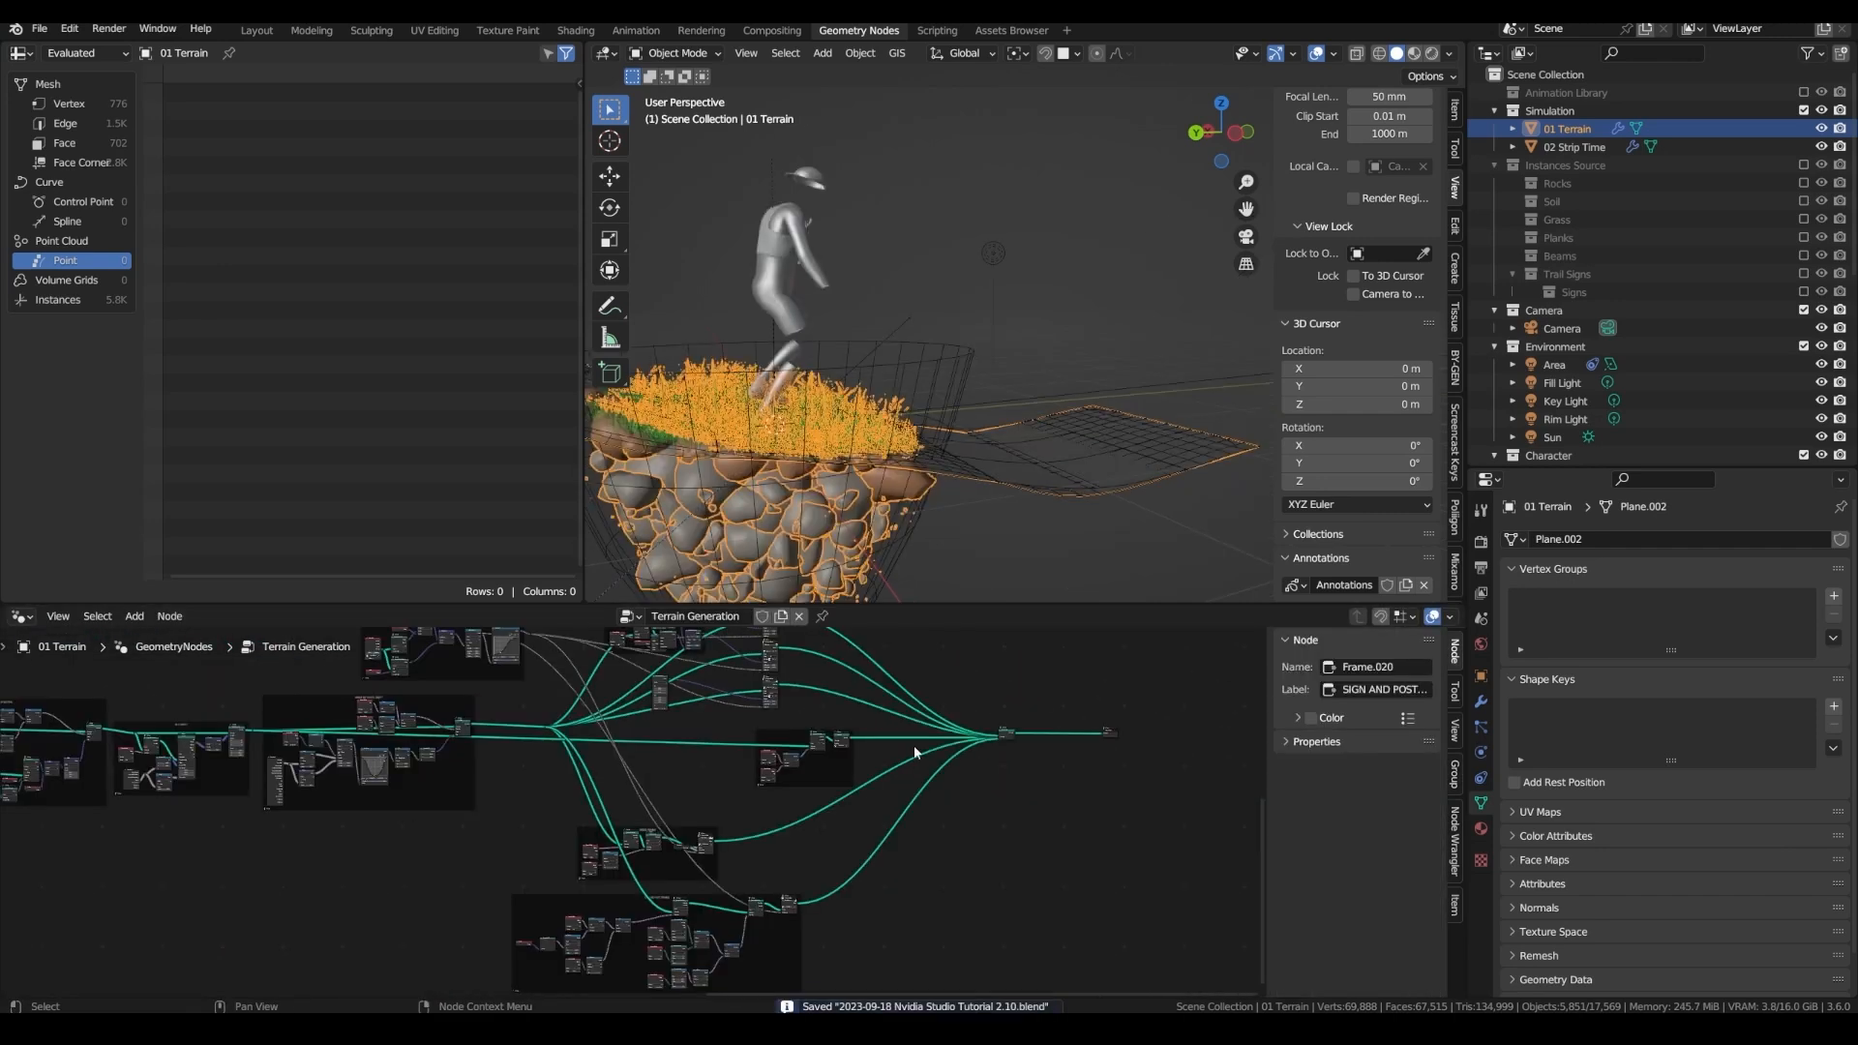
- Insert a Delete Geometry node between the final Join Geometry and the Group Output, with its domain set to Instance
middle_click_drag(966, 752, 722, 819)
scroll(760, 789, "up", 8)
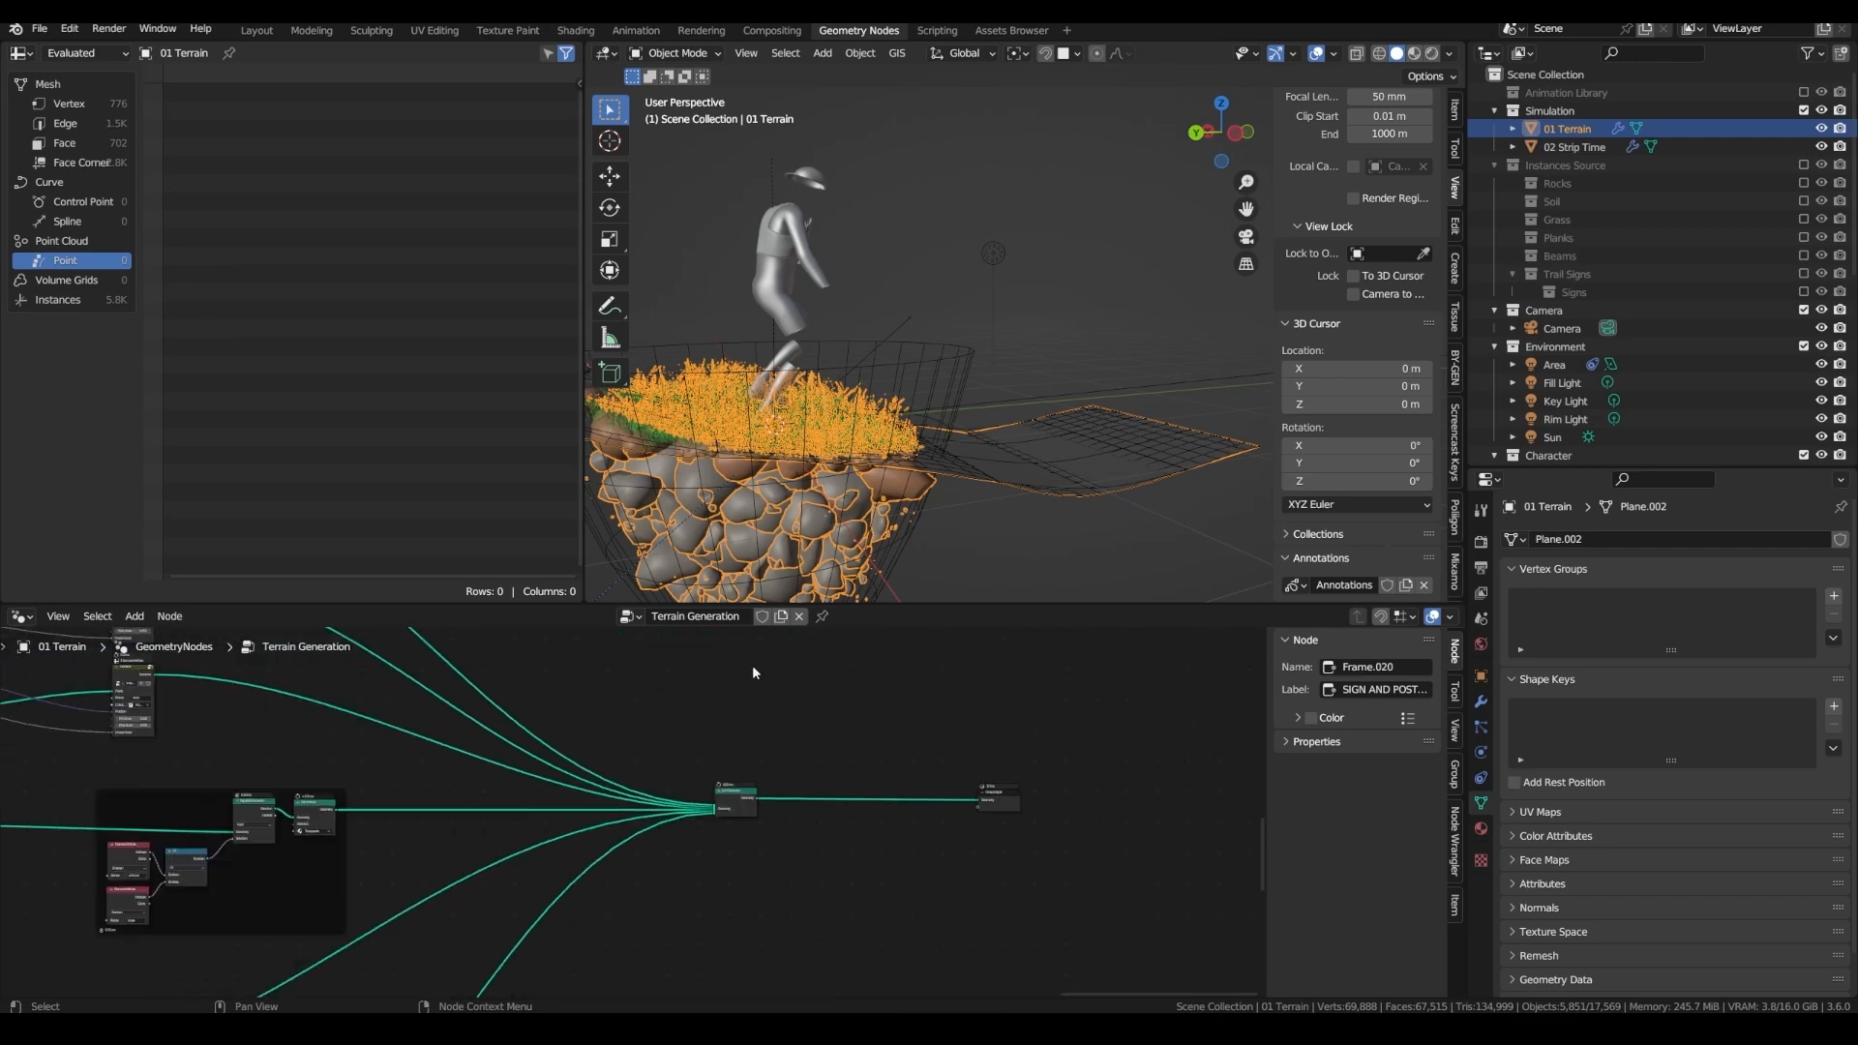
scroll(963, 461, "down", 3)
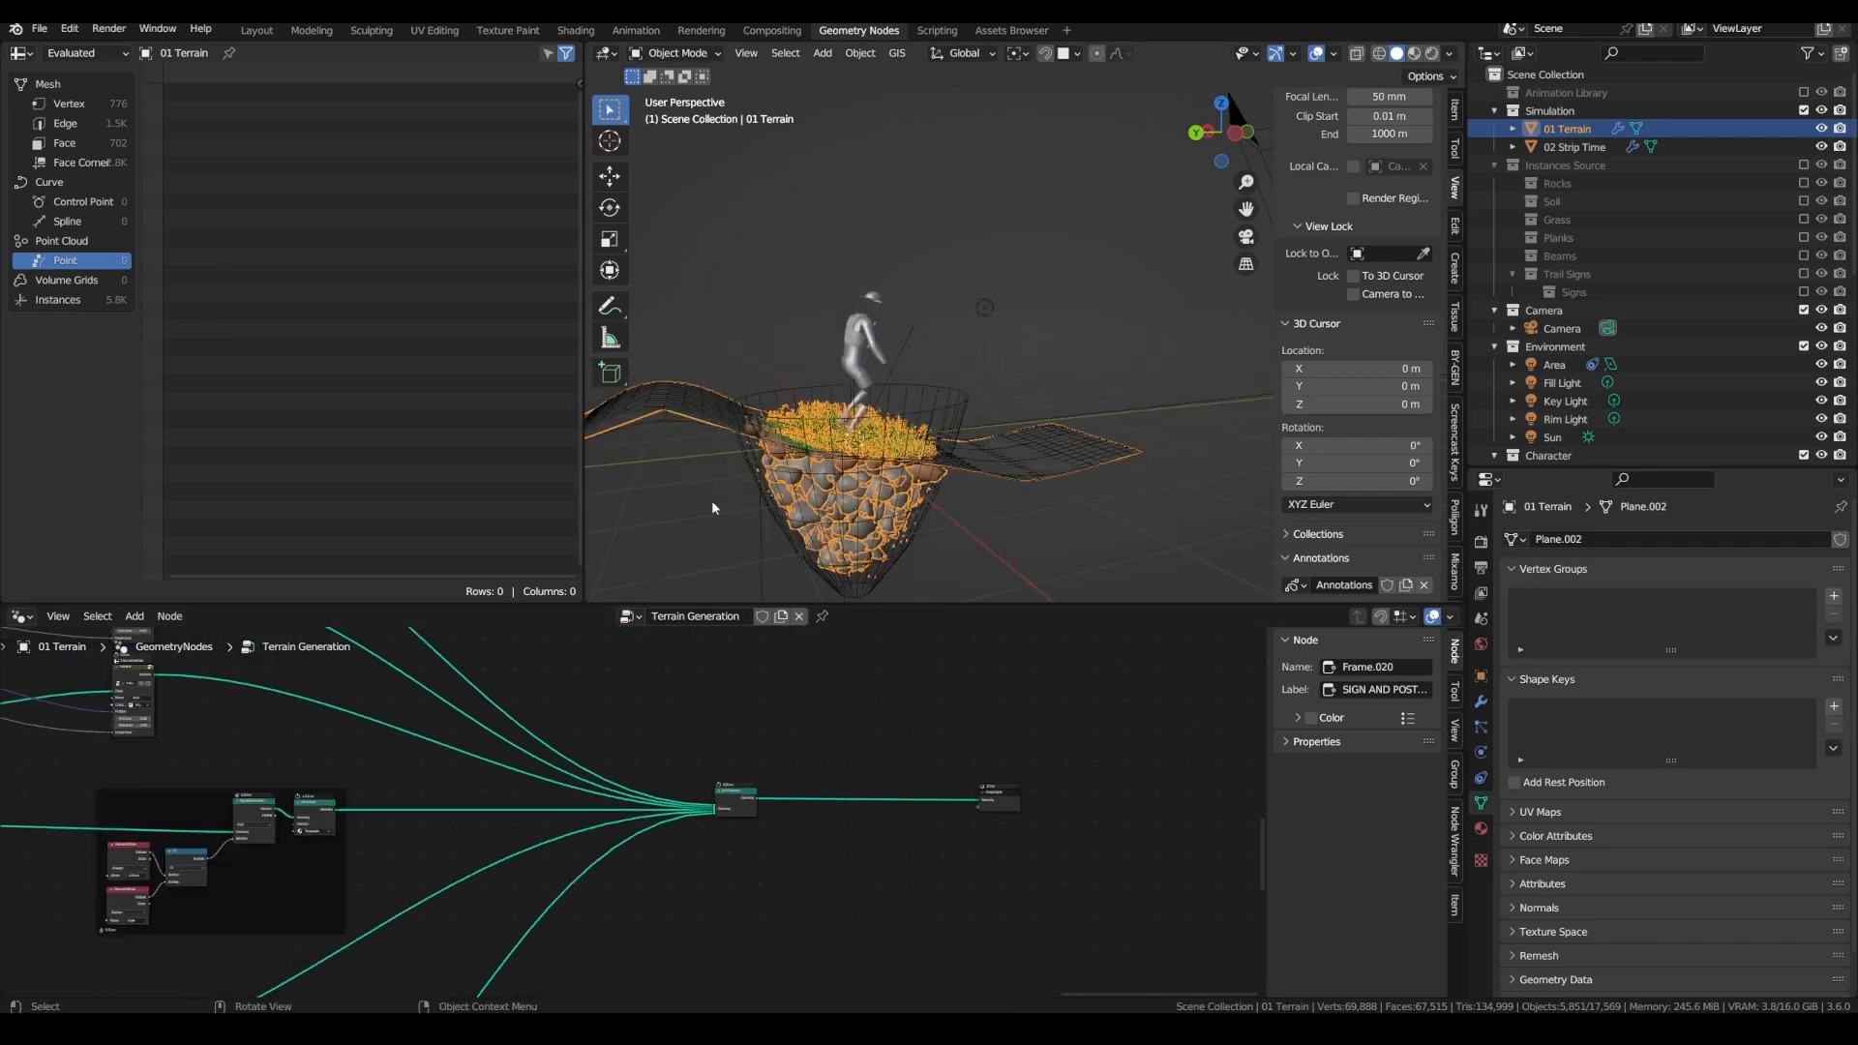
middle_click_drag(638, 457, 909, 461)
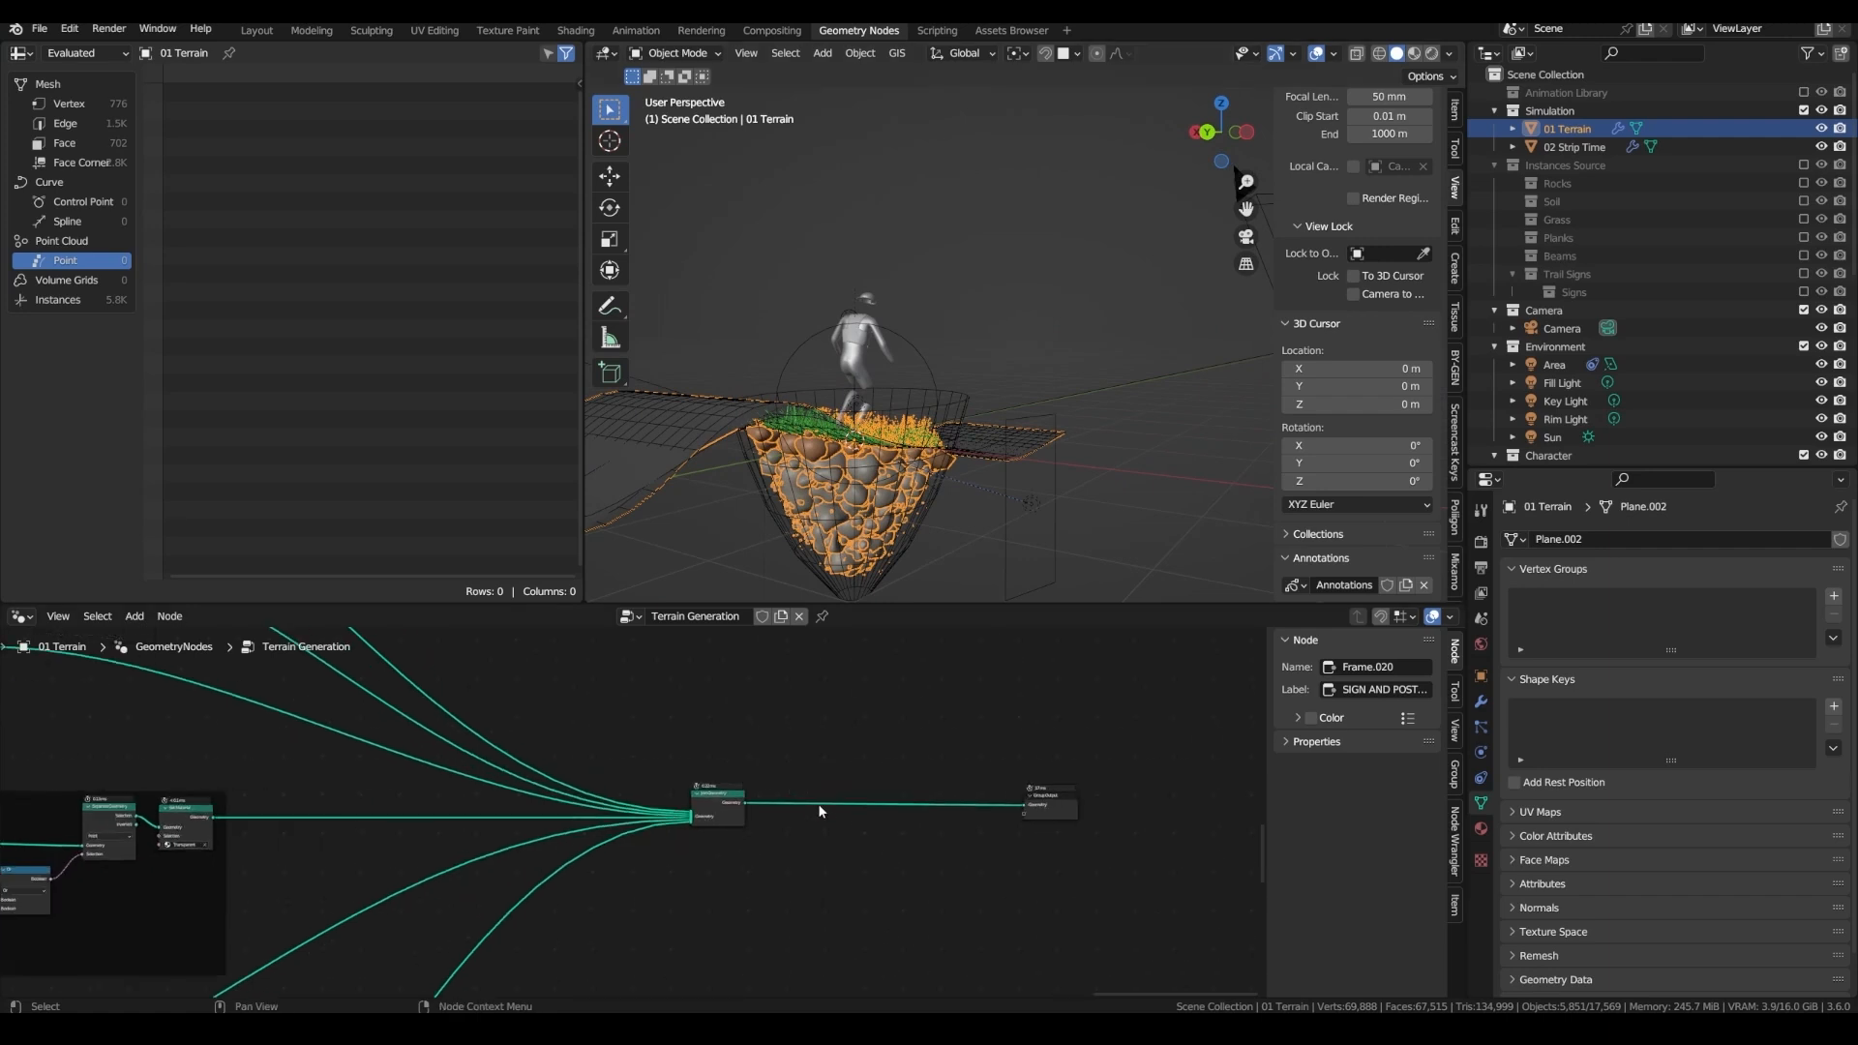
scroll(817, 803, "up", 3)
key("shift+a")
left_click(796, 611)
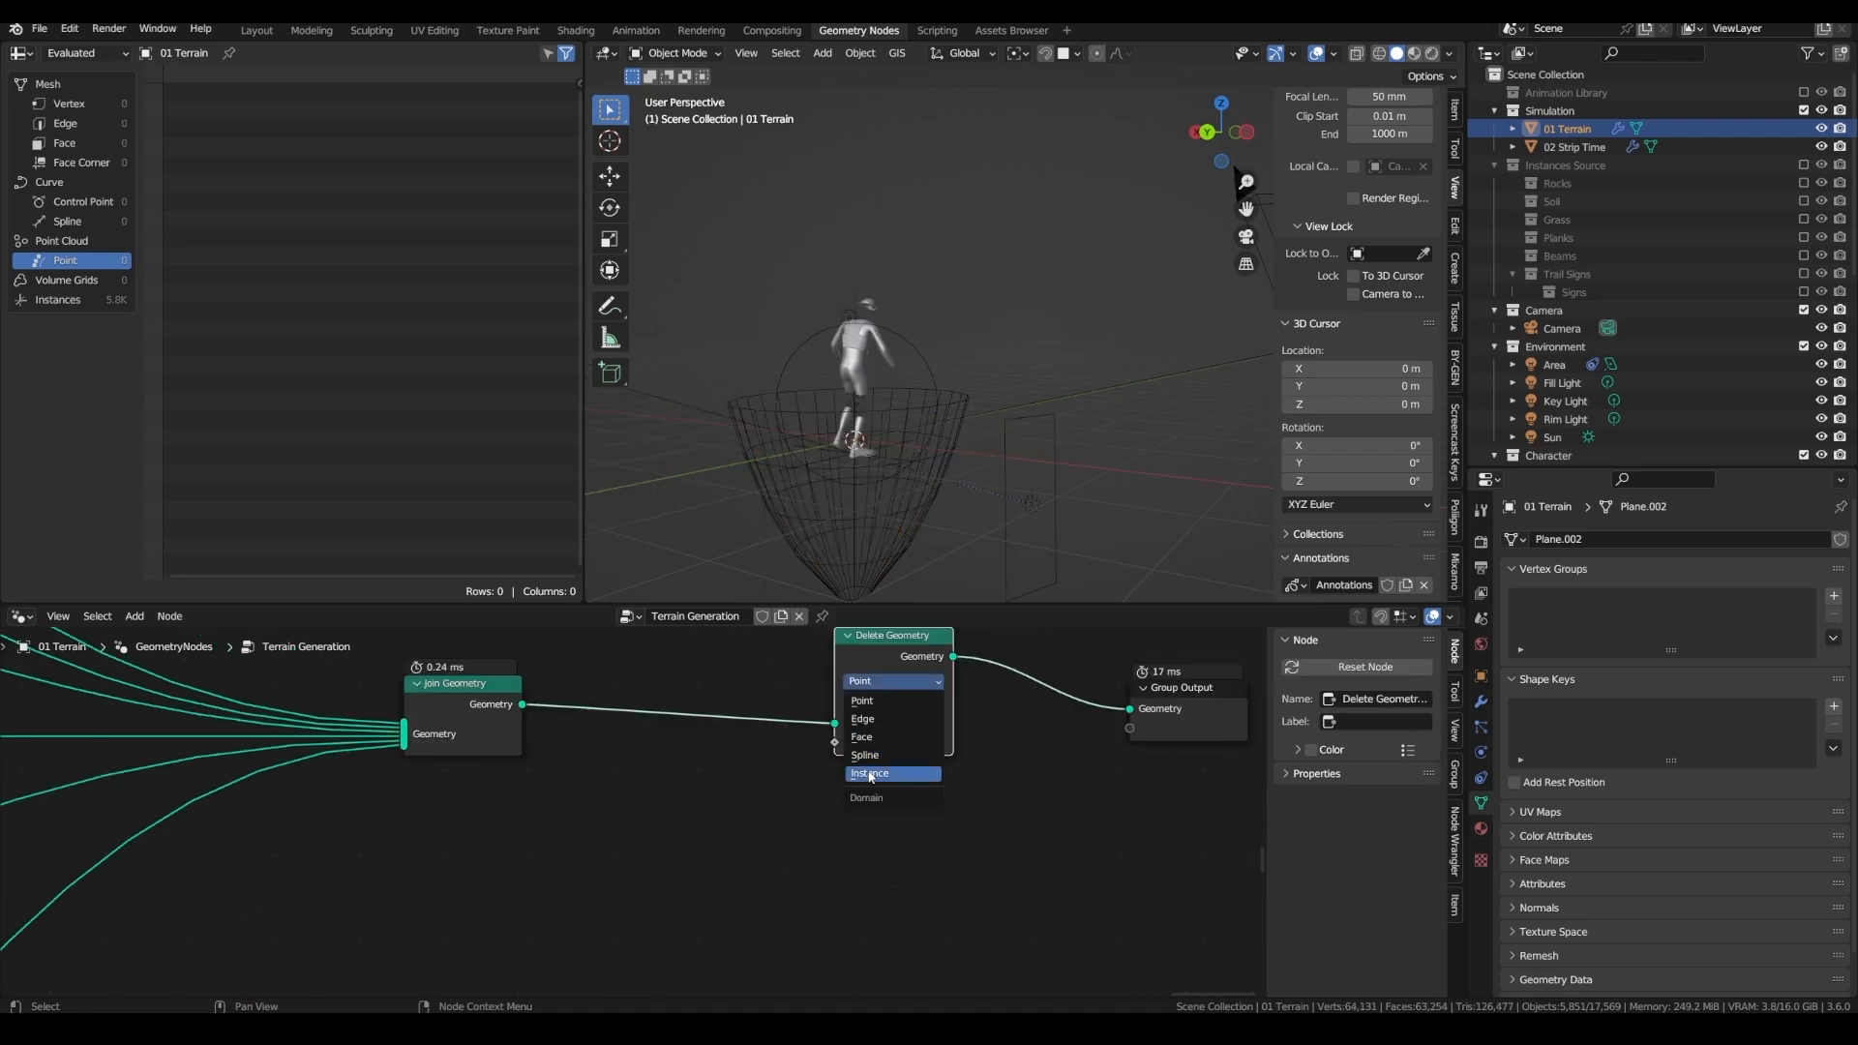
left_click(870, 775)
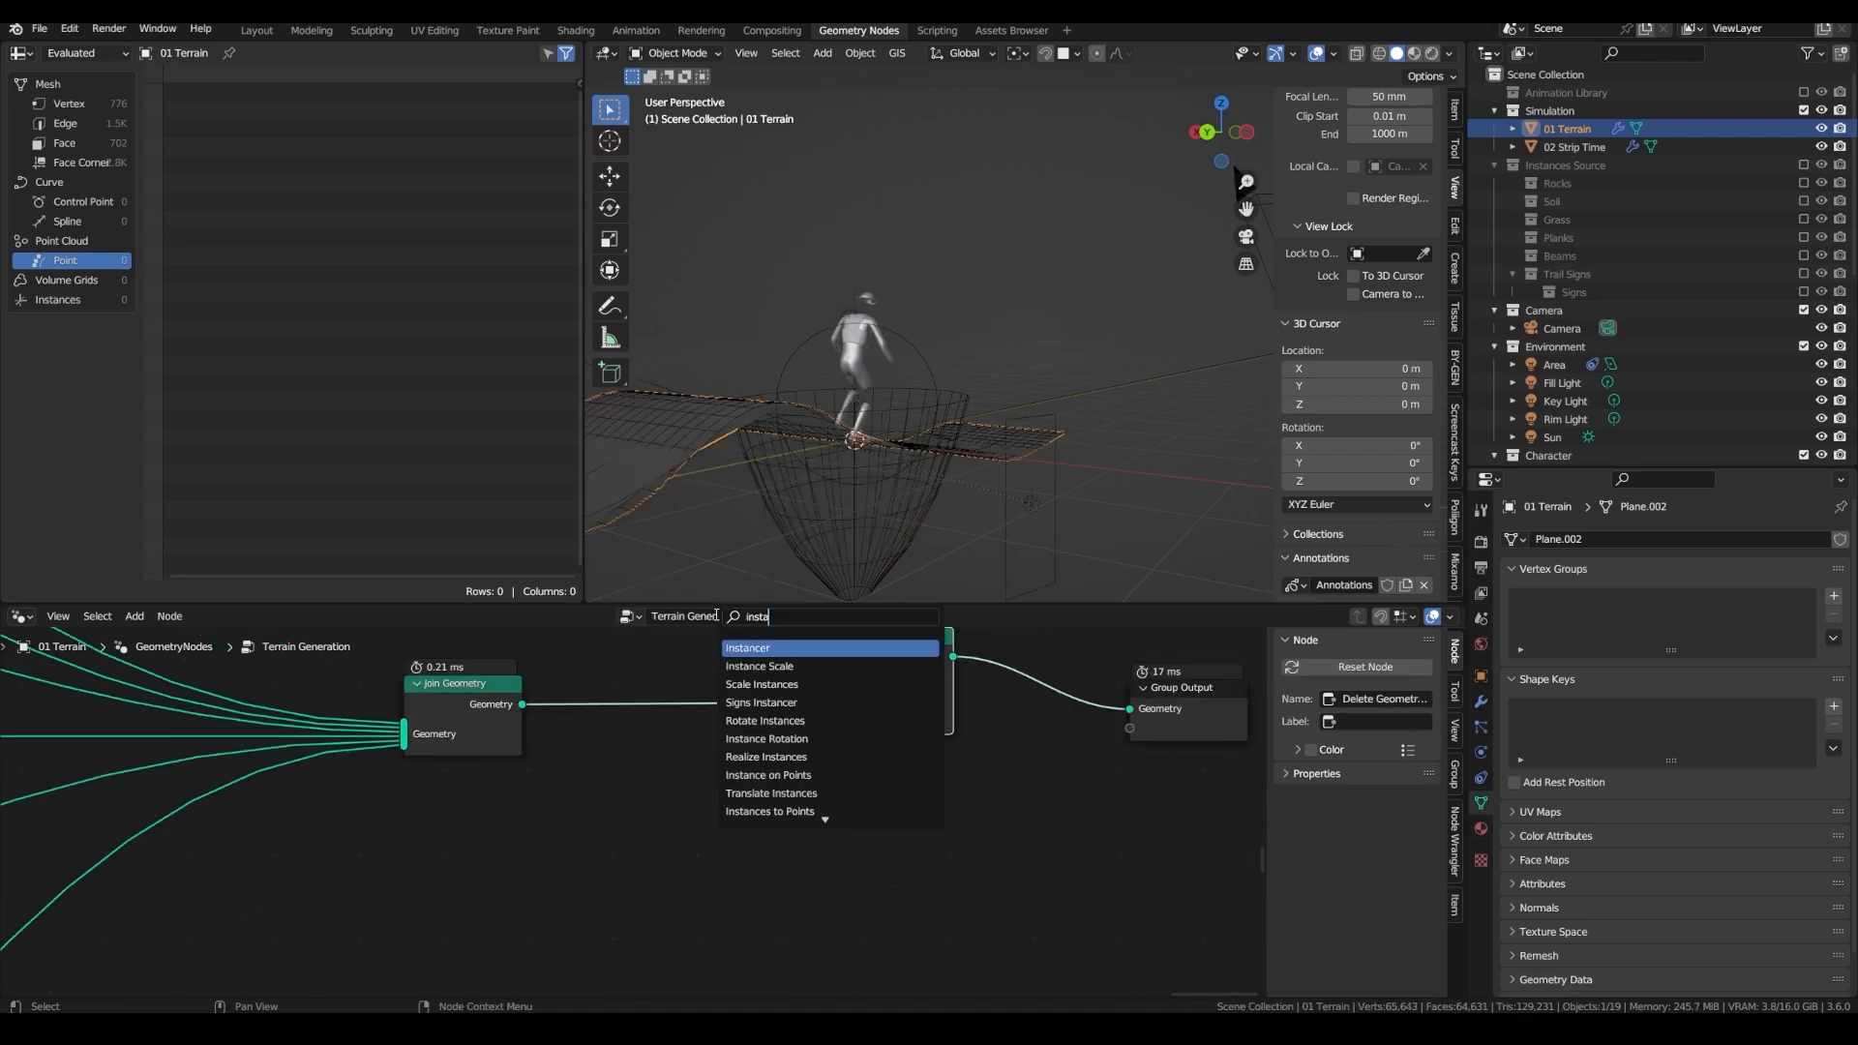
- Select zero-scale instances for deletion by feeding Instance Scale through a Vector Length Equal comparison into the Delete Geometry selection
key("Down")
key("Return")
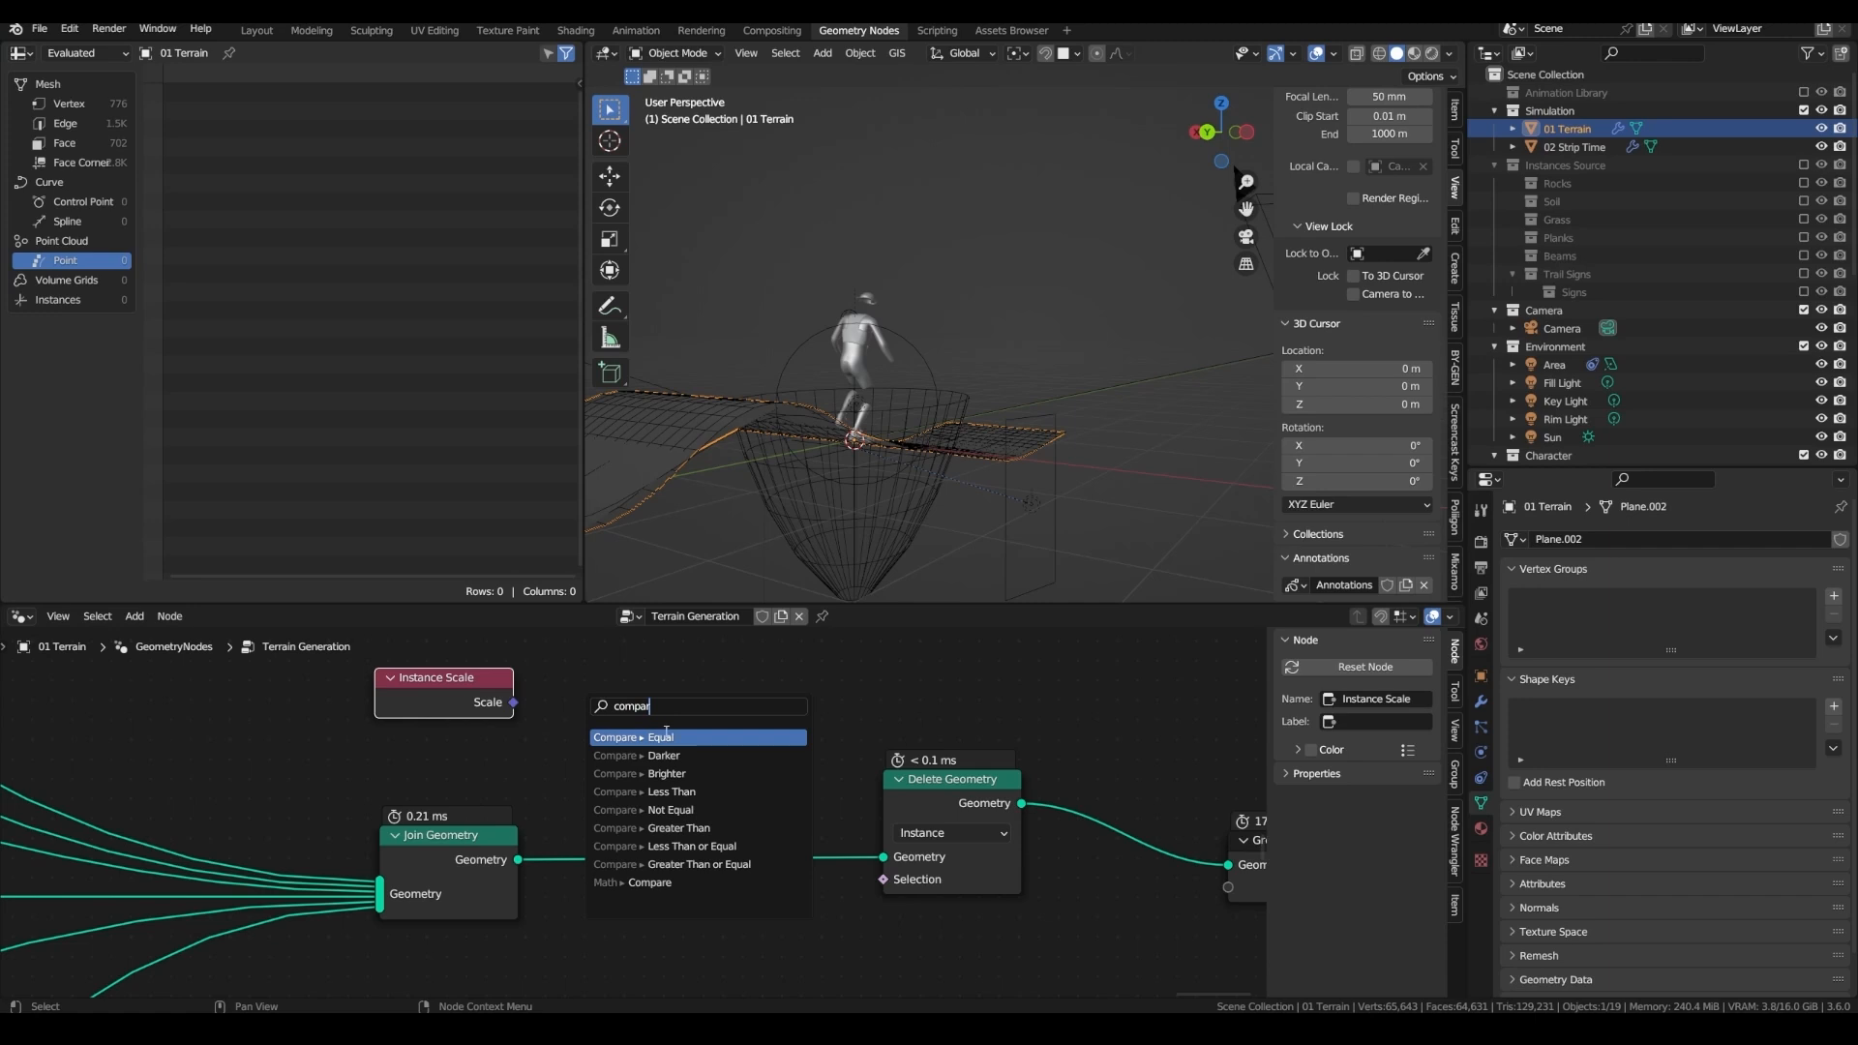
key("Return")
left_click(689, 698)
left_click(692, 735)
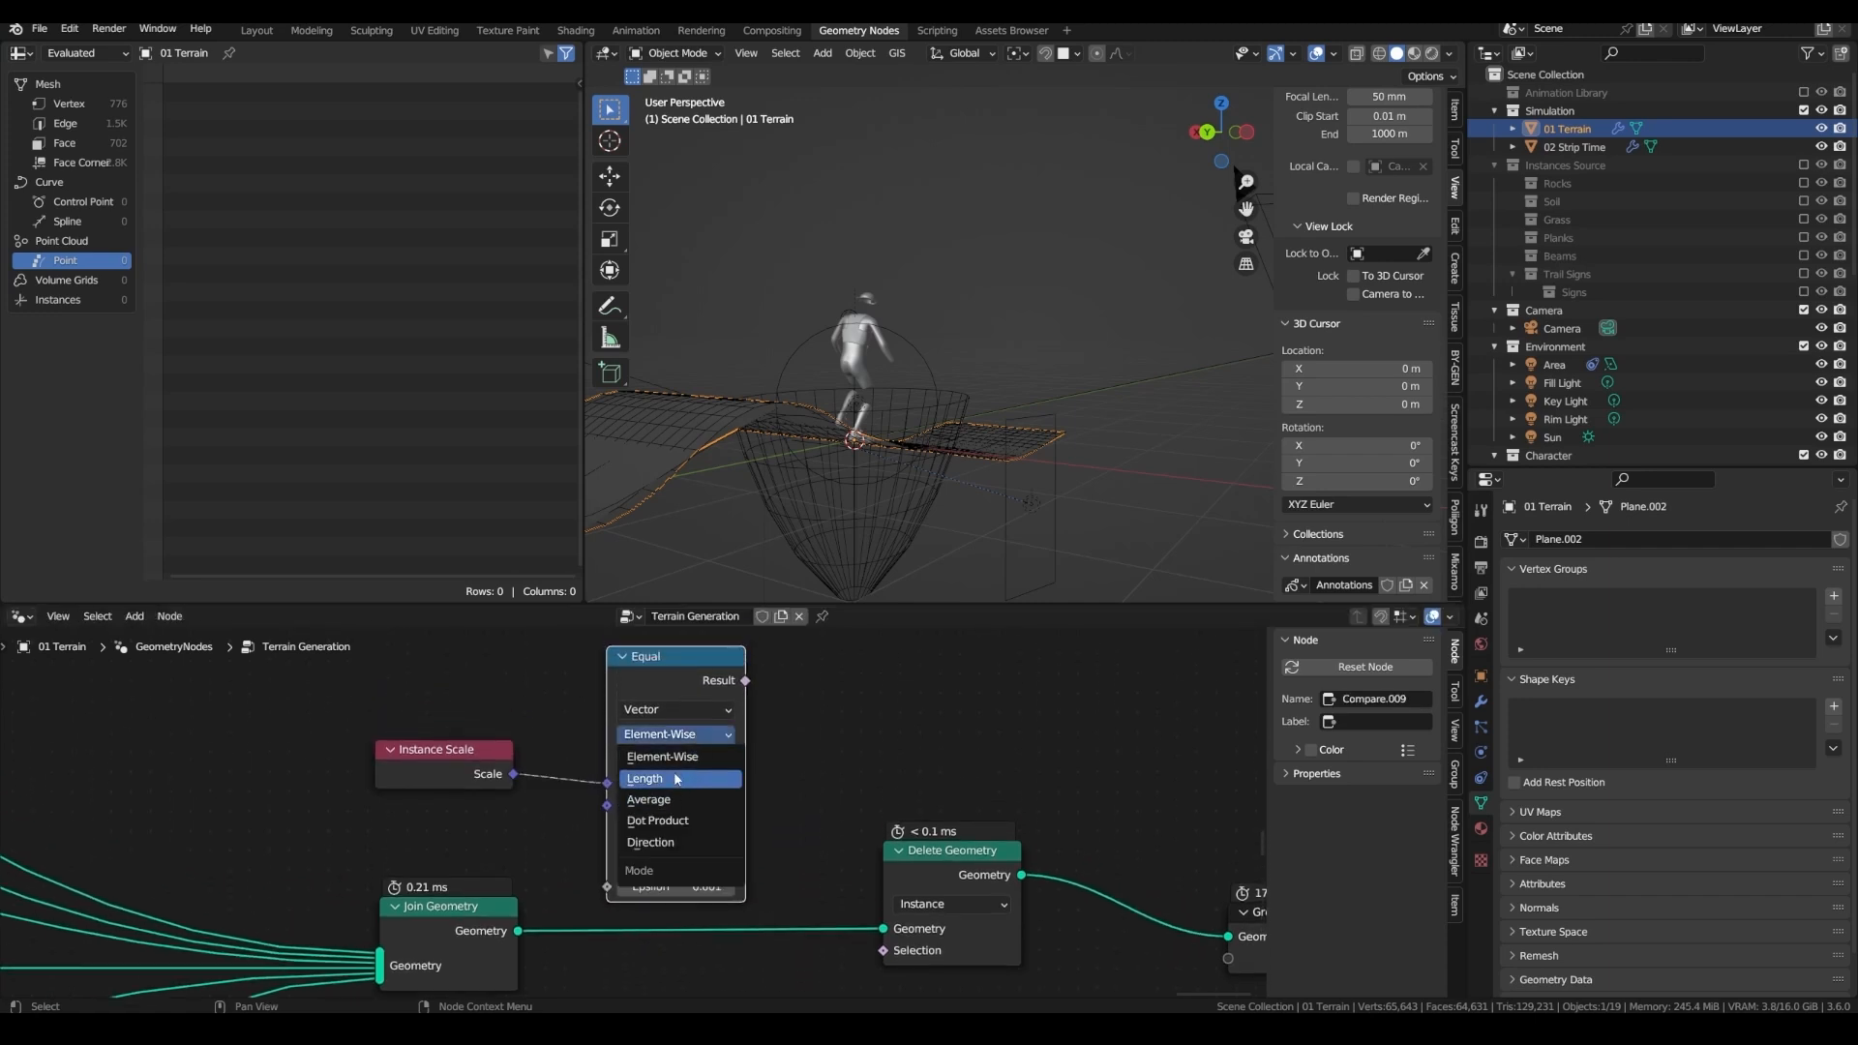
left_click(676, 780)
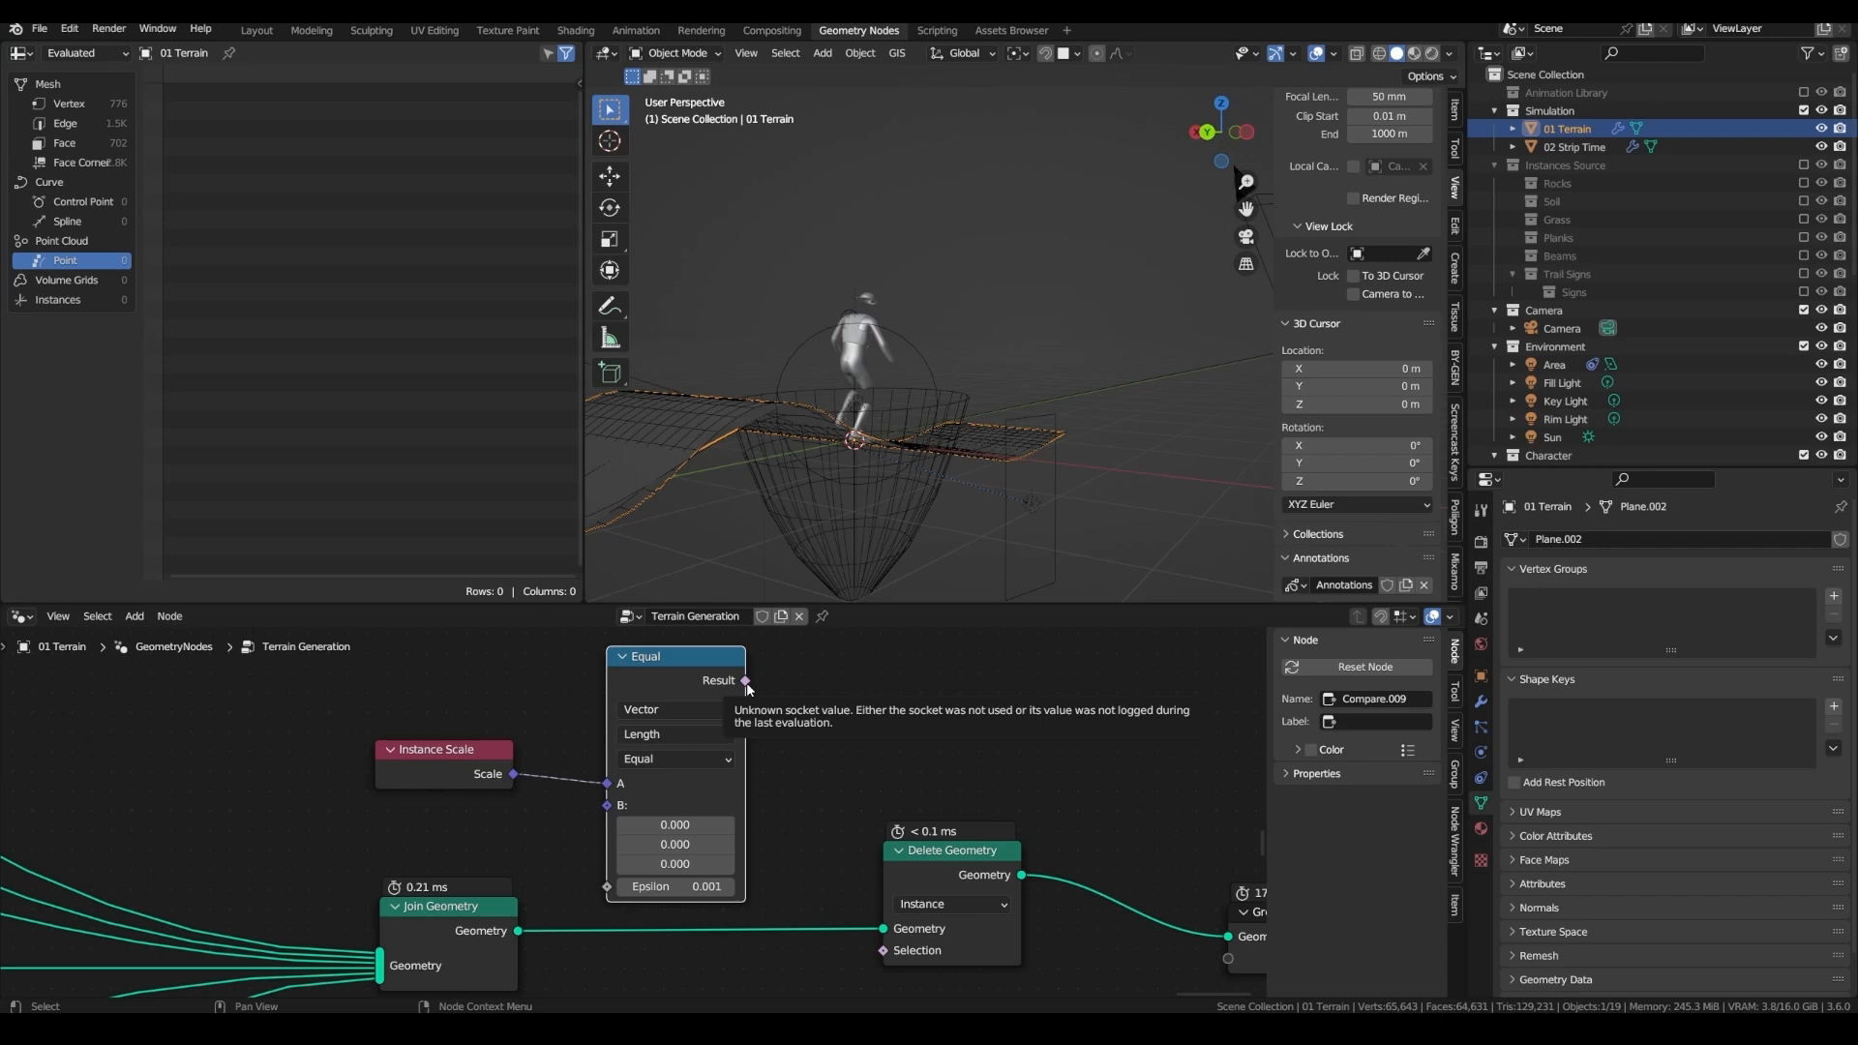
left_click_drag(745, 681, 882, 950)
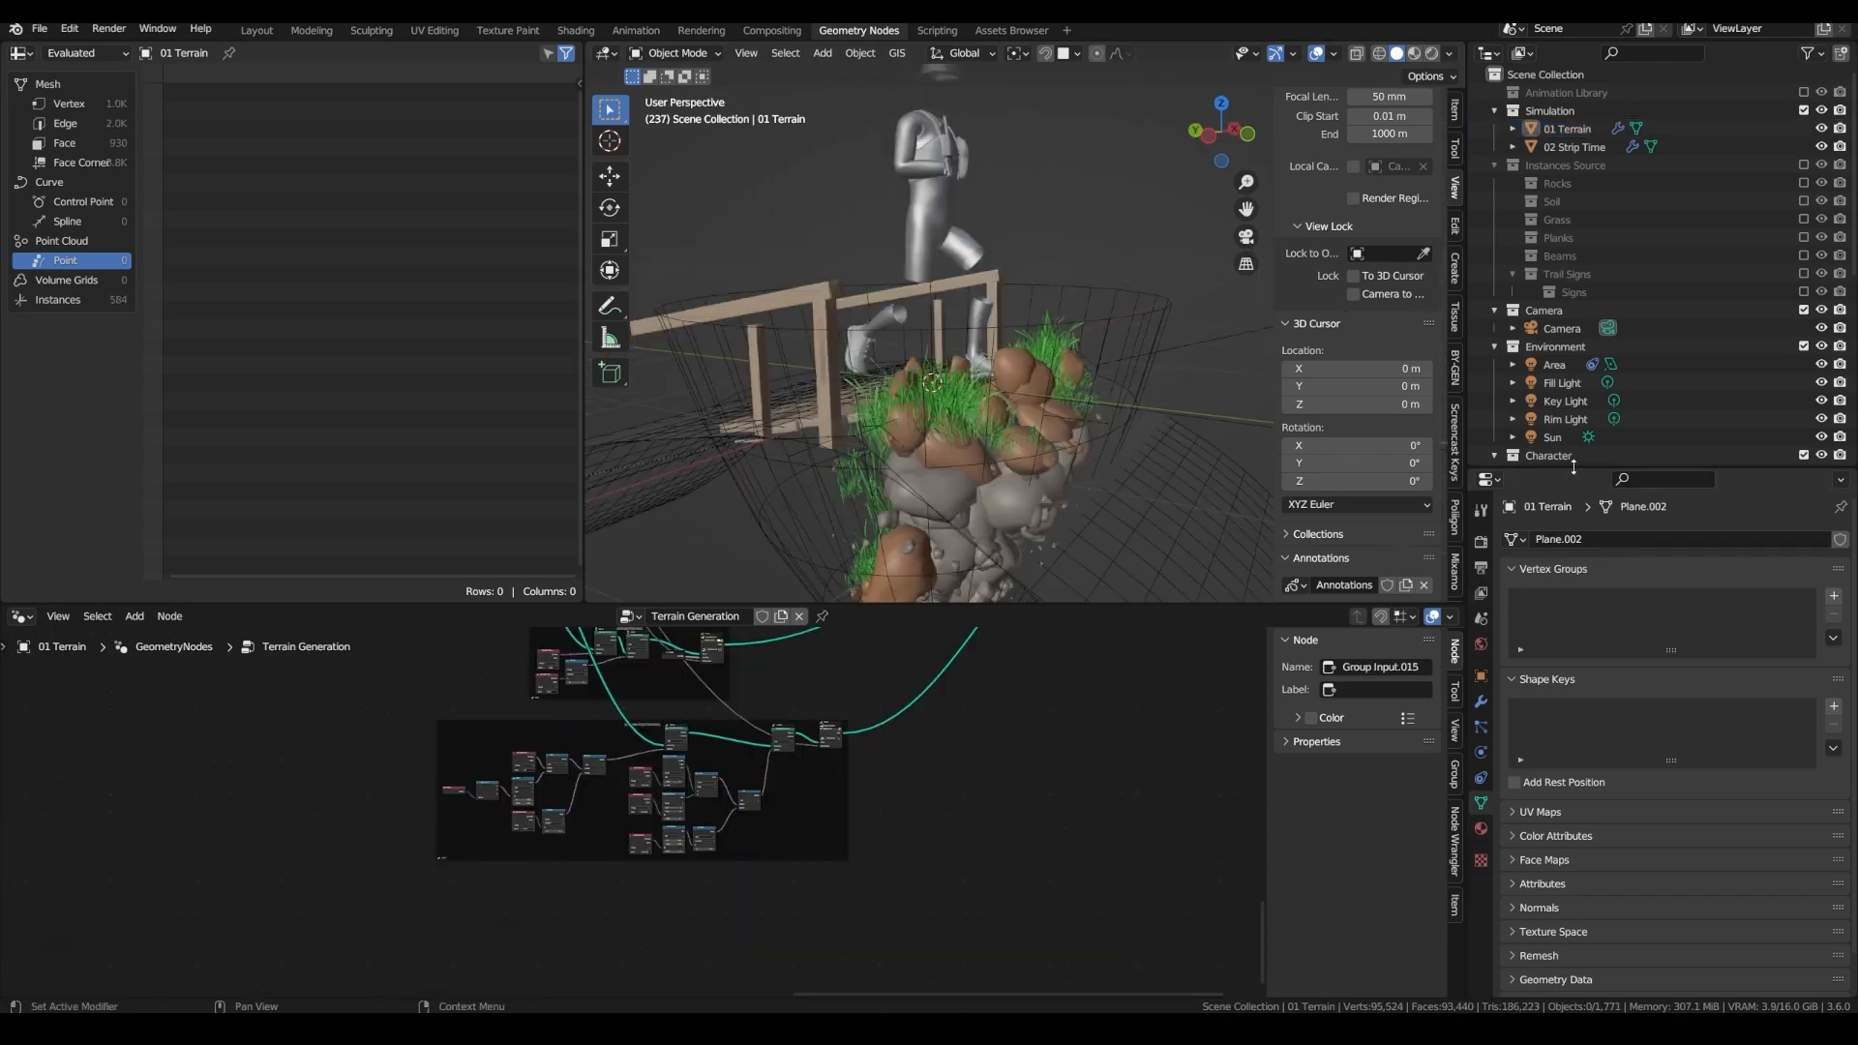
- Hide all scene objects and create a new collection named Leaves inside the Instances Source collection
left_click_drag(1575, 473, 1575, 514)
key("a")
key("h")
right_click(1536, 166)
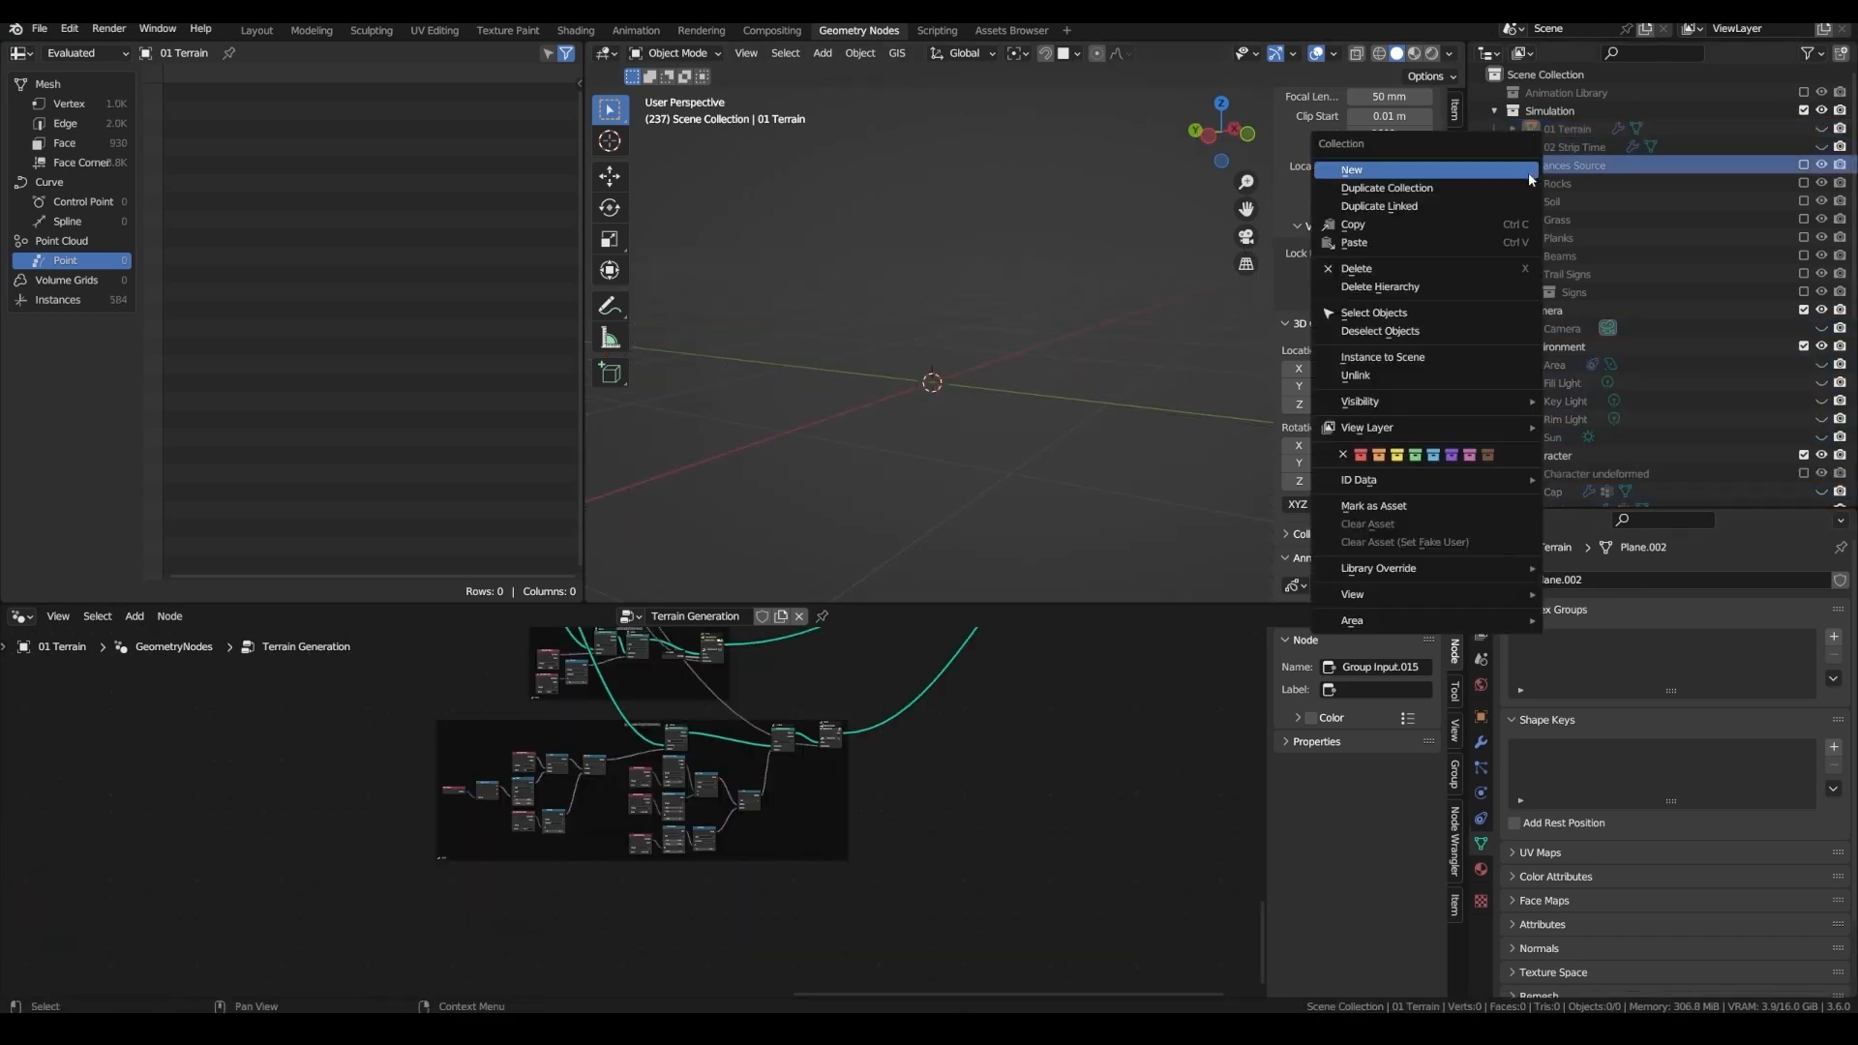
left_click(1529, 171)
double_click(1562, 307)
scroll(1562, 303, "down", 1)
type("Leaves")
key("Return")
- Shape a plane into a leaf by scaling with a different proportional editing falloff, and add a node to the leaf material
key("shift+a")
left_click(1026, 350)
key("s")
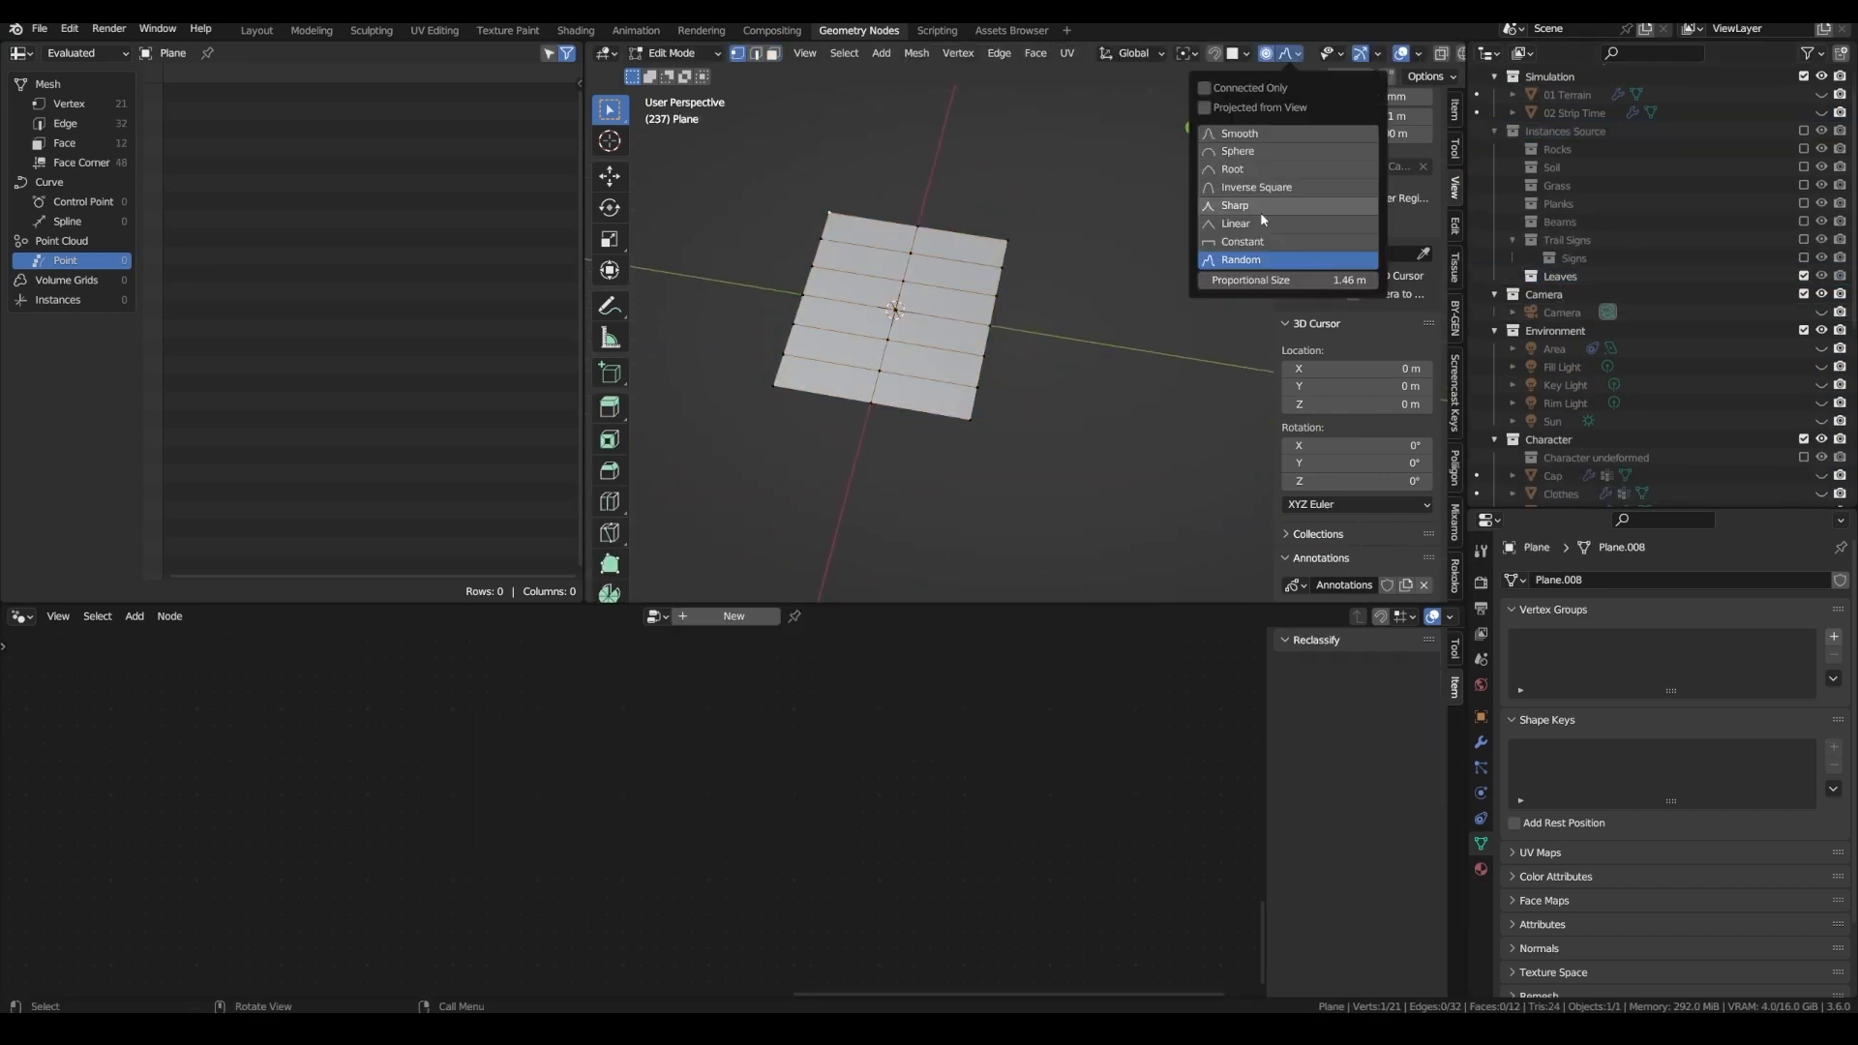
left_click(1261, 217)
key("s")
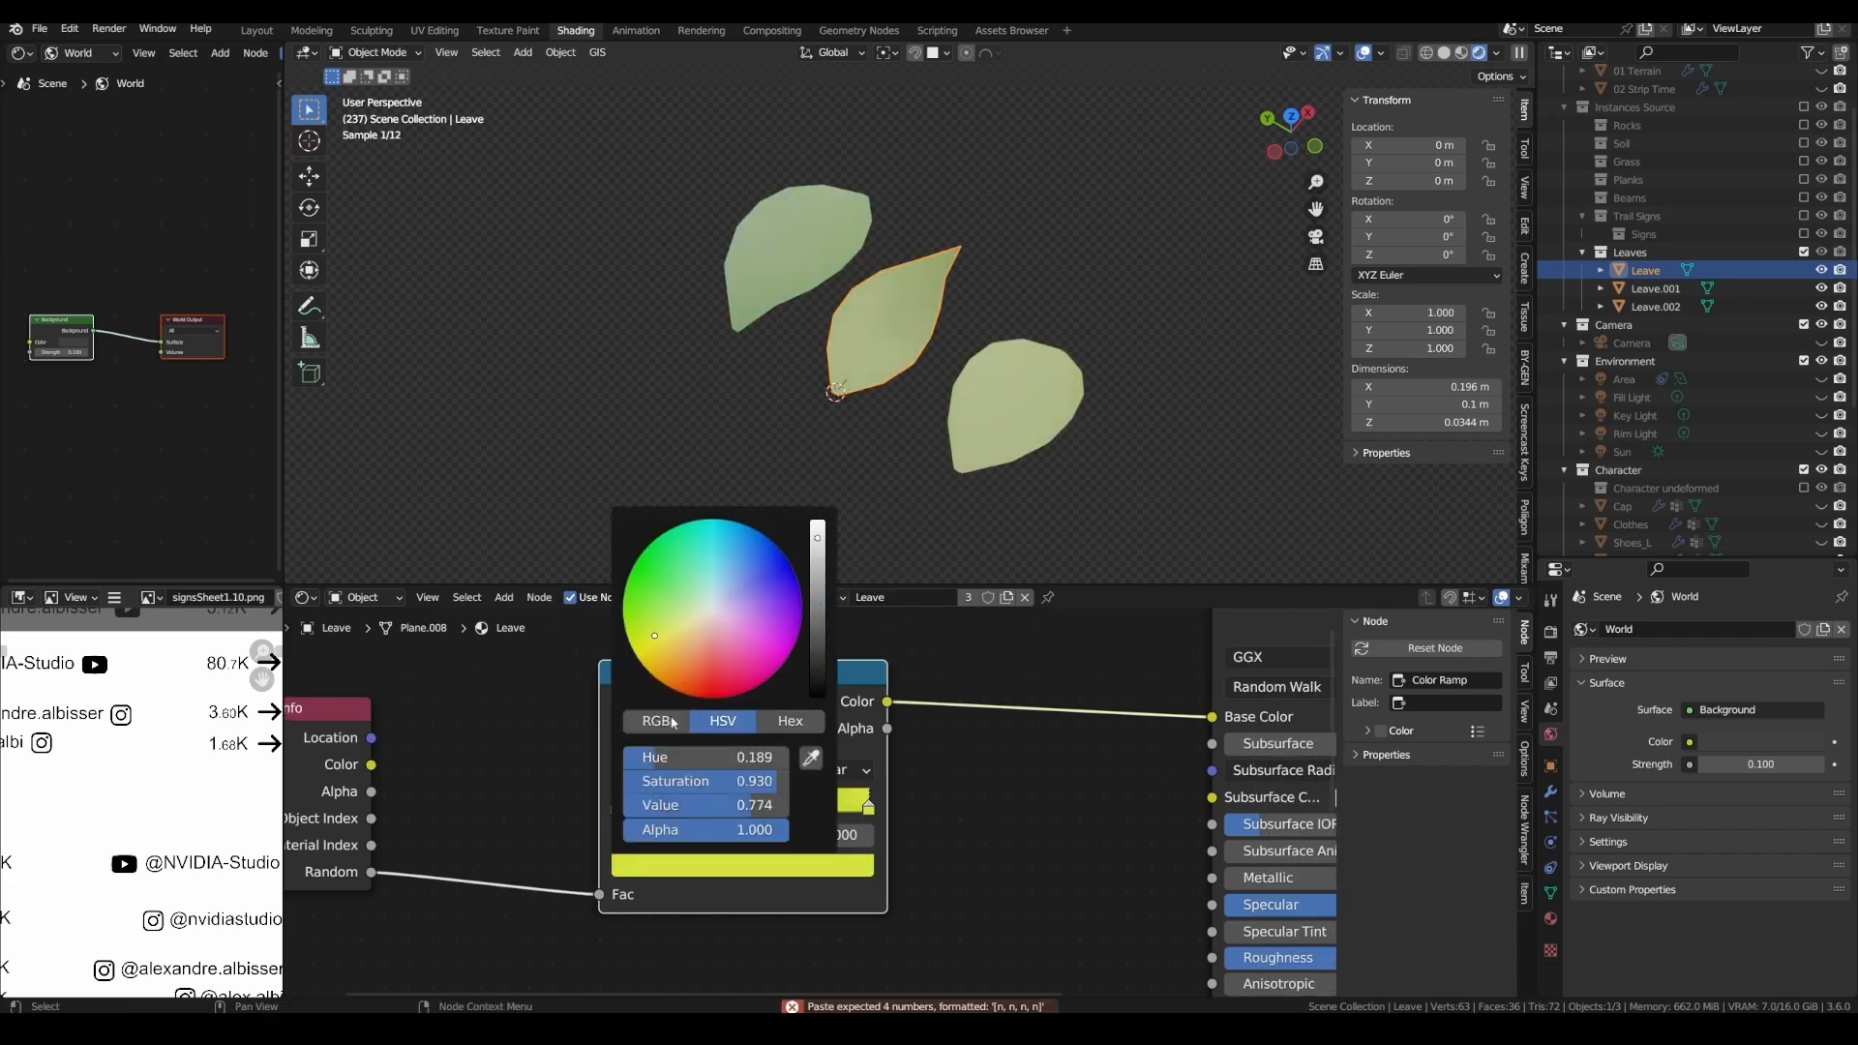
key("shift+a")
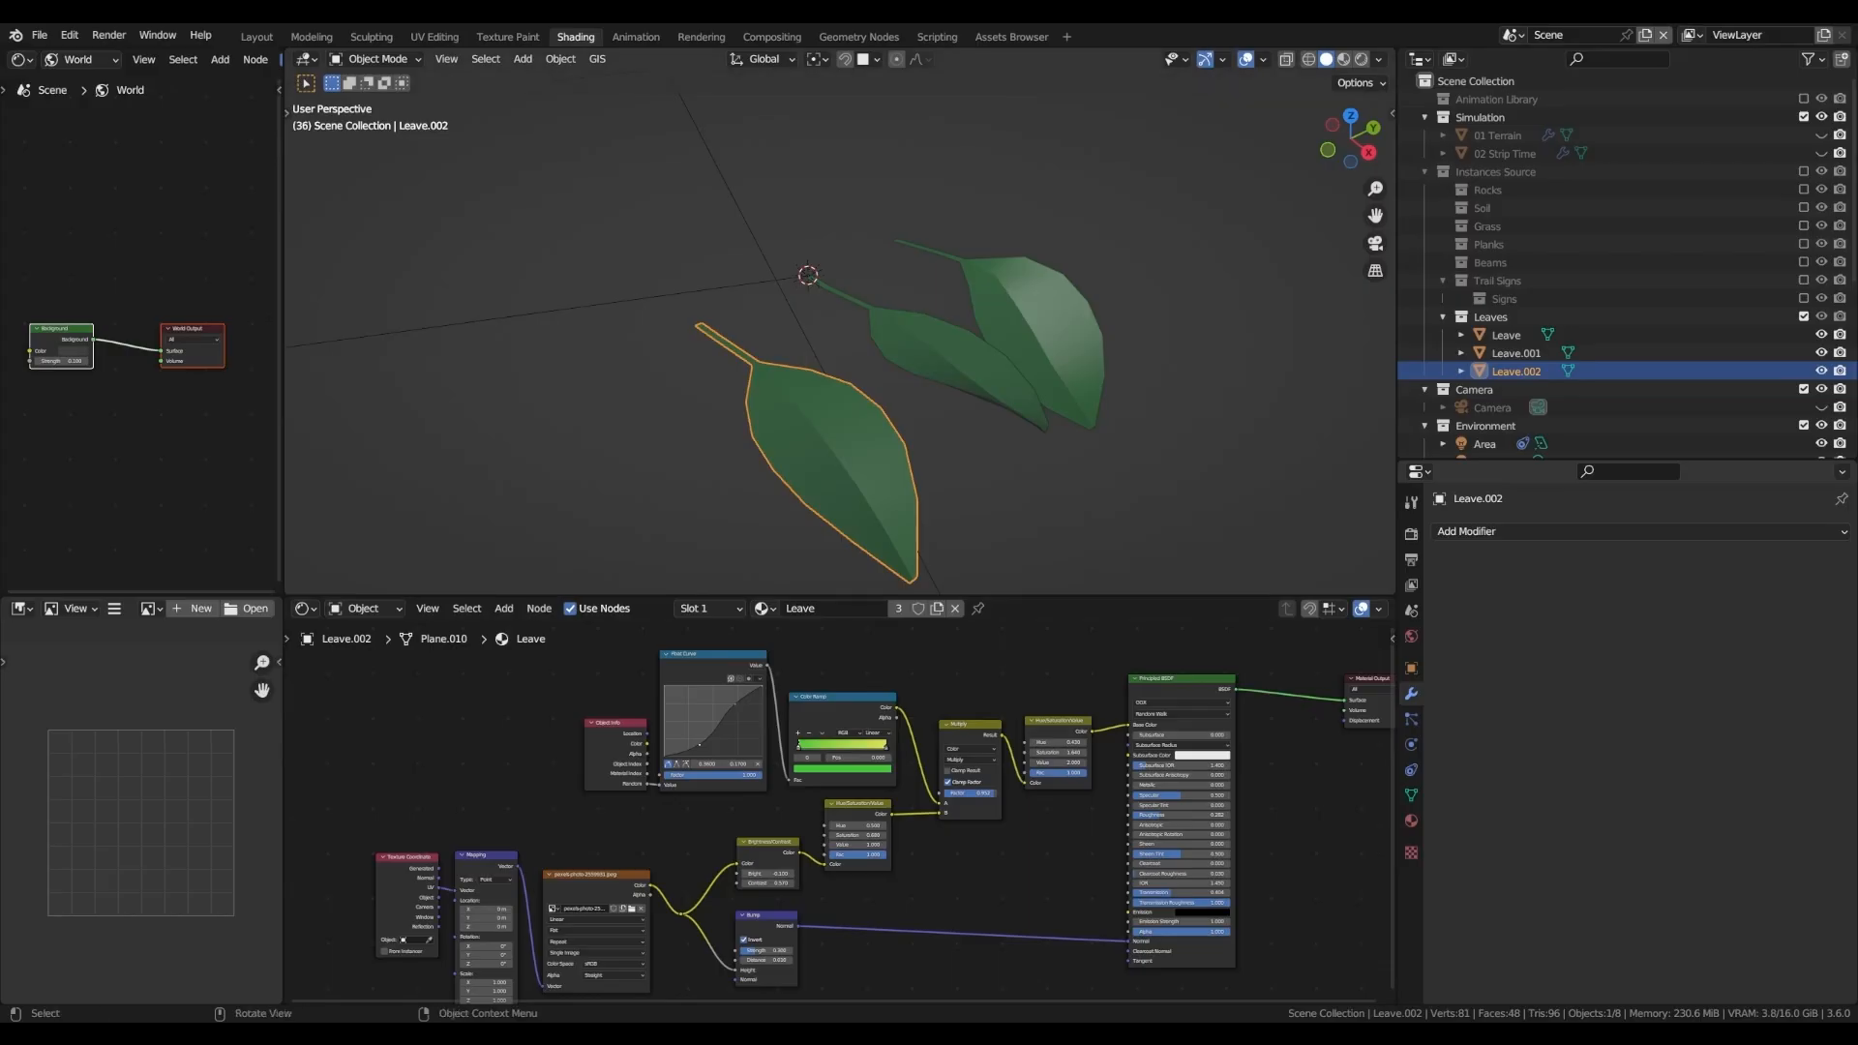
- Examine the Leave.002 mesh, its midrib edges and stem from several angles, and view the leaves in rendered shading
middle_click_drag(819, 453, 884, 431)
key("Tab")
key("Tab")
key("Tab")
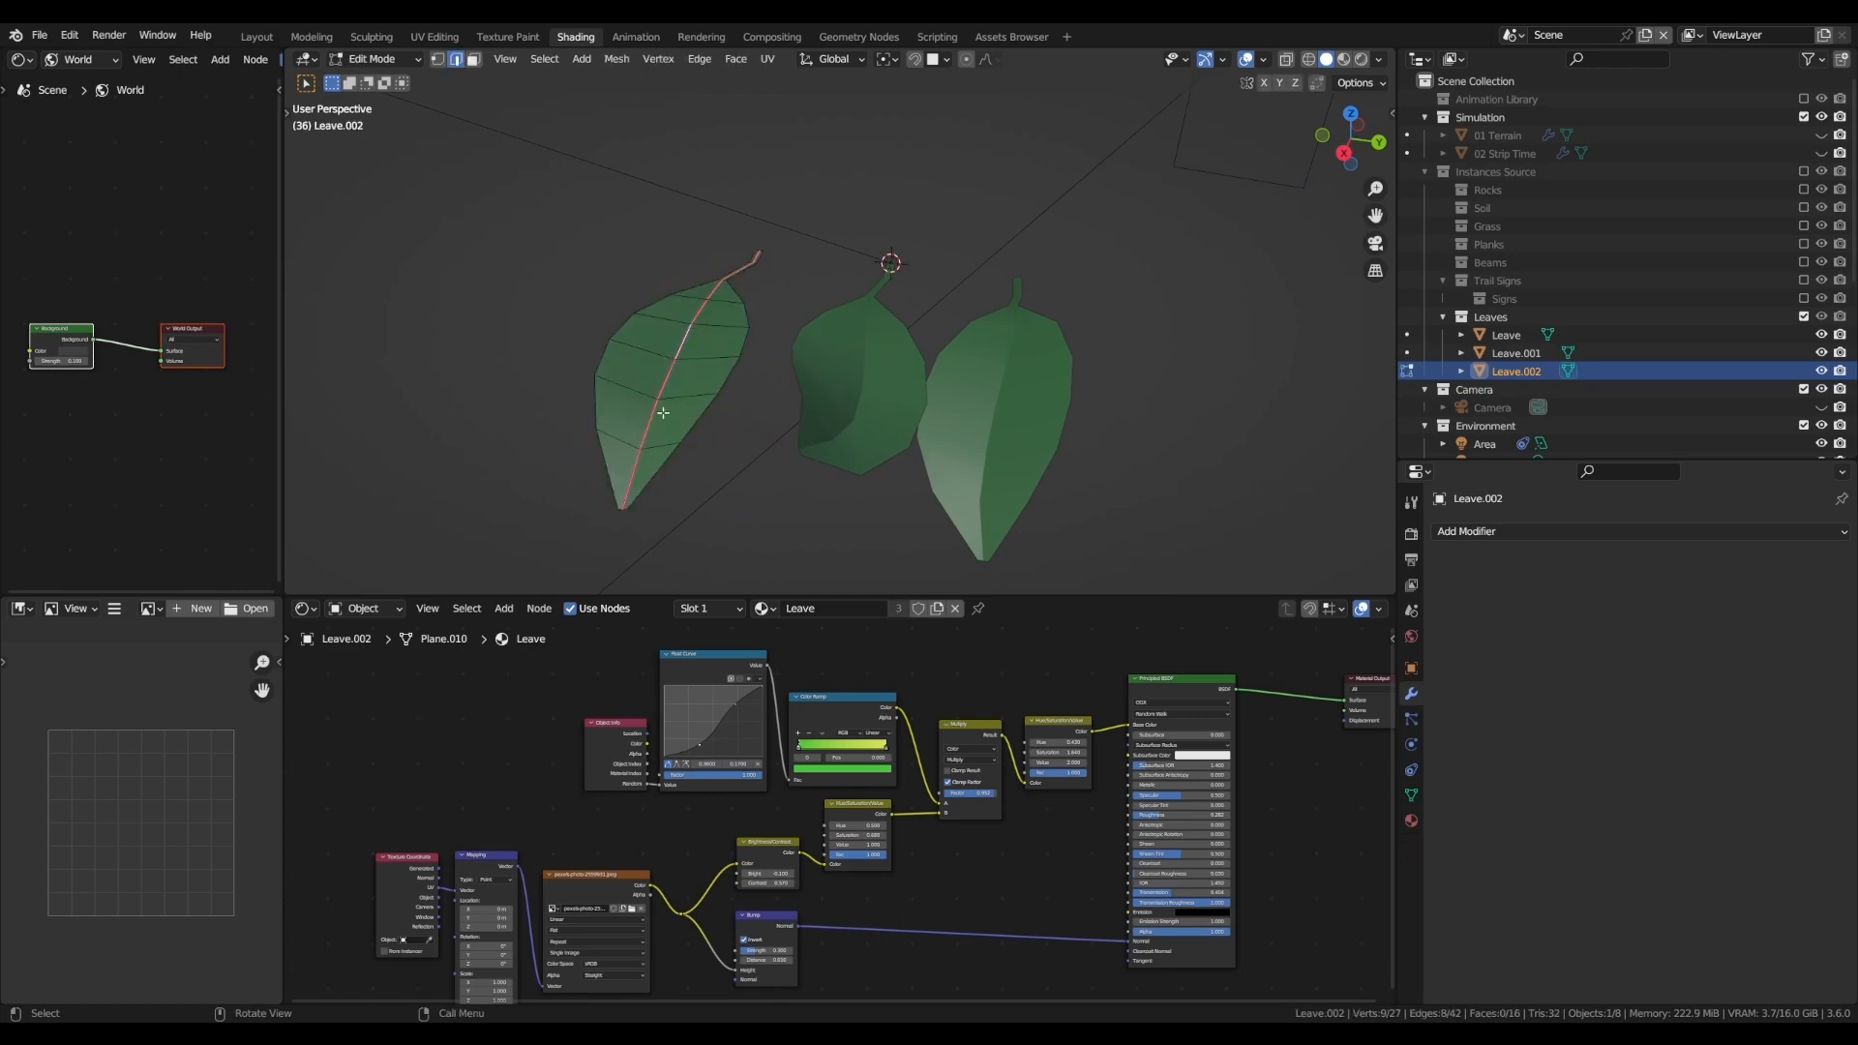
middle_click_drag(730, 407, 867, 378)
middle_click_drag(865, 377, 1271, 49)
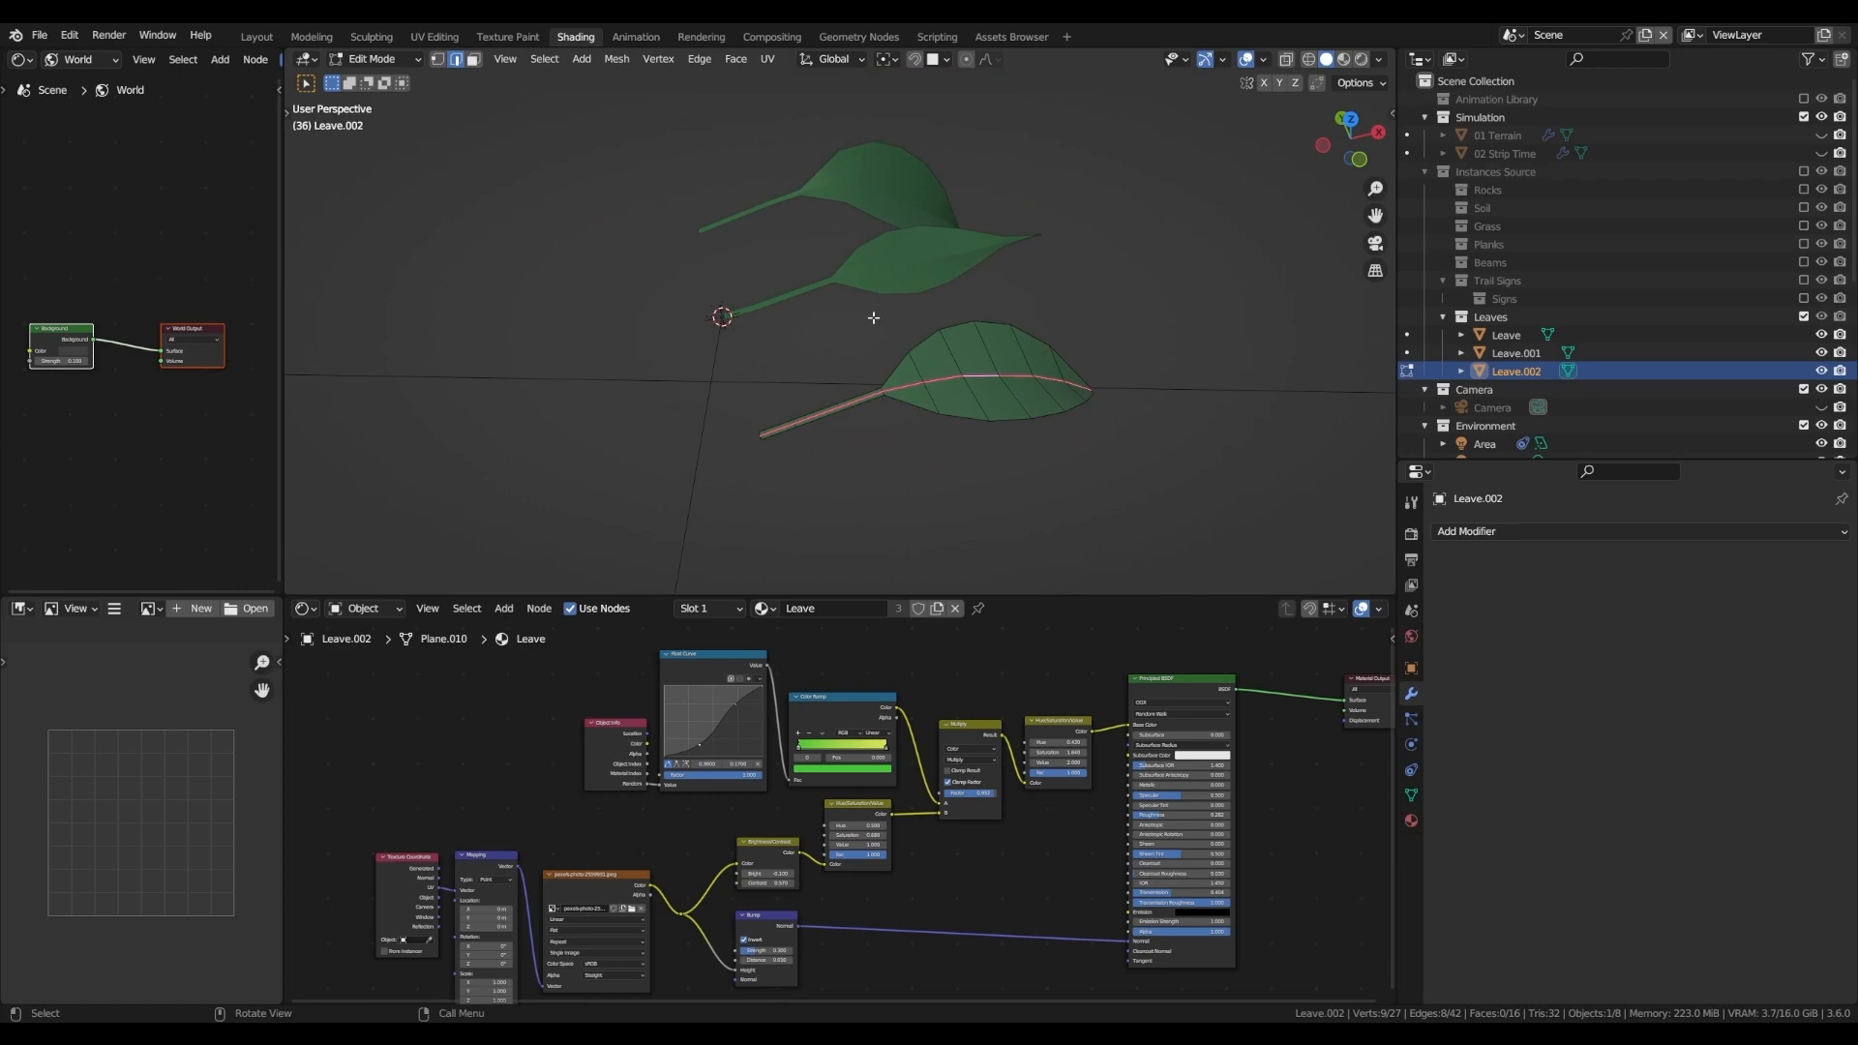
scroll(697, 416, "up", 2)
middle_click_drag(825, 473, 801, 471)
key("Tab")
key("r")
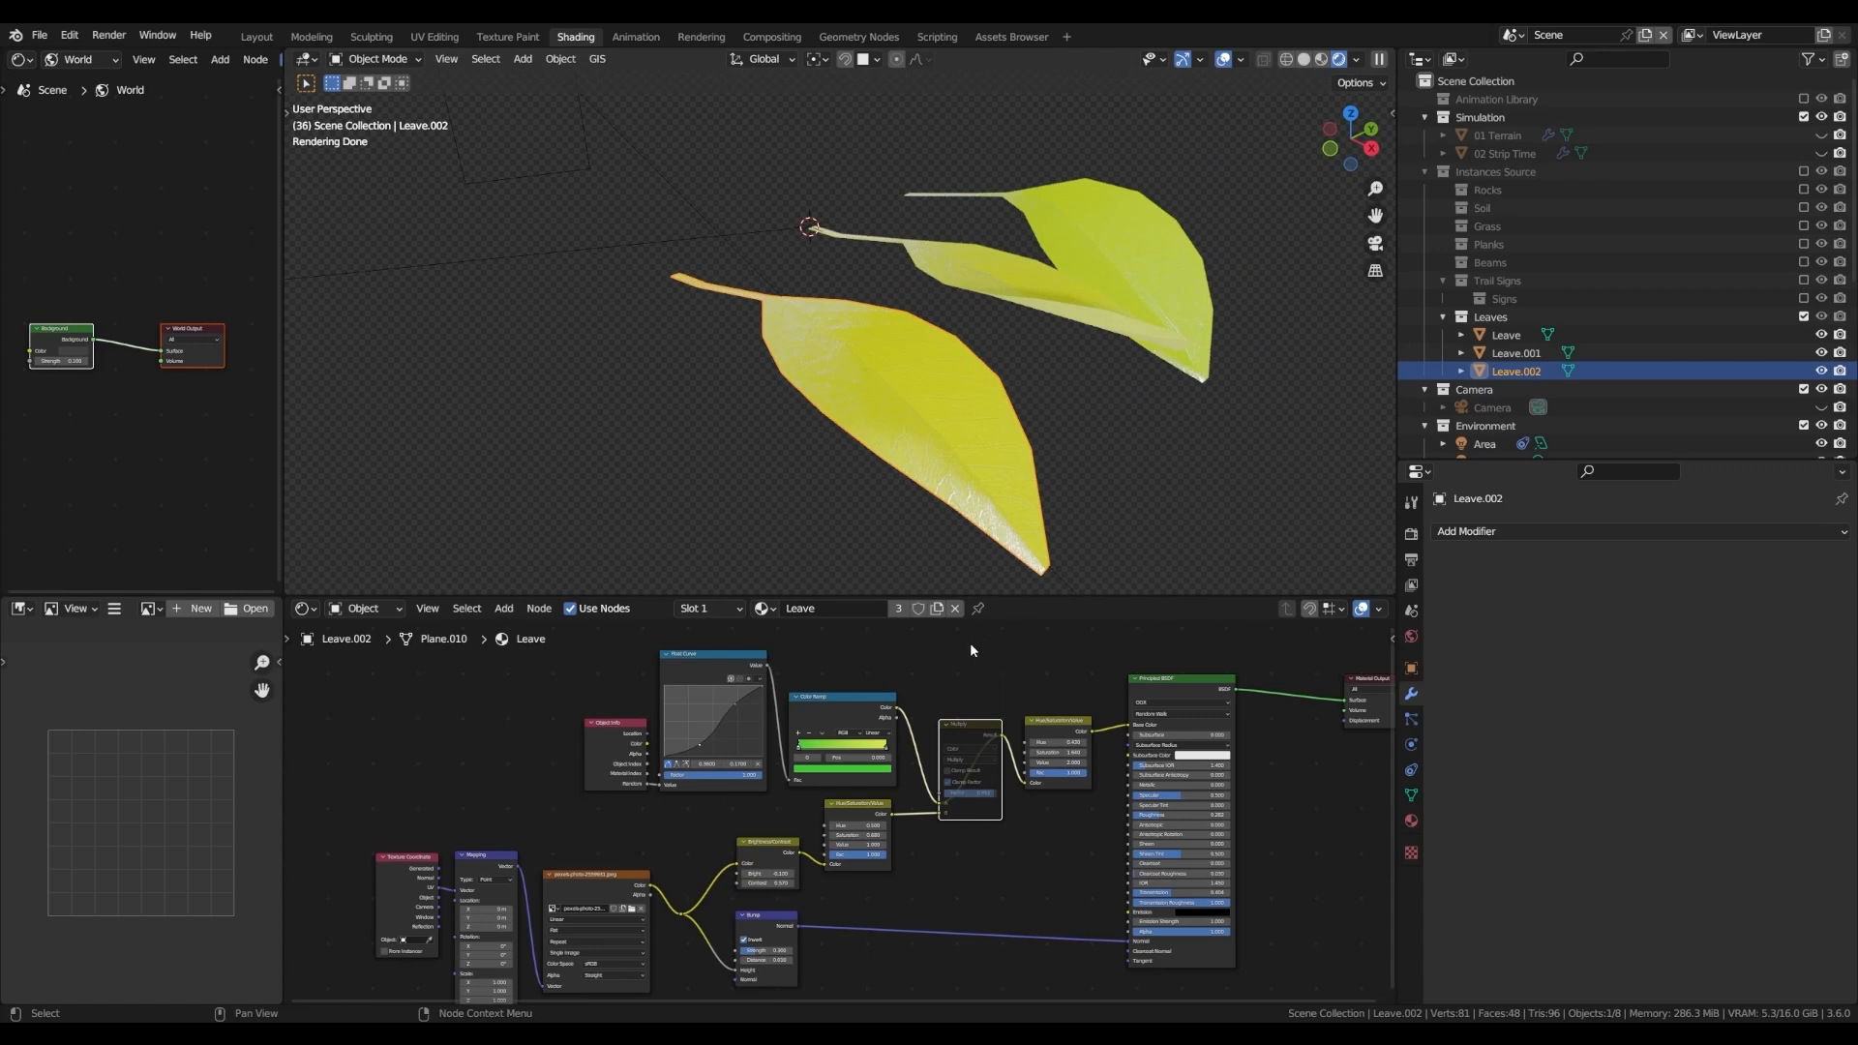
- Examine the leaf material's Object Info, Float Curve and Color Ramp nodes that drive the random leaf colour
scroll(664, 799, "up", 3)
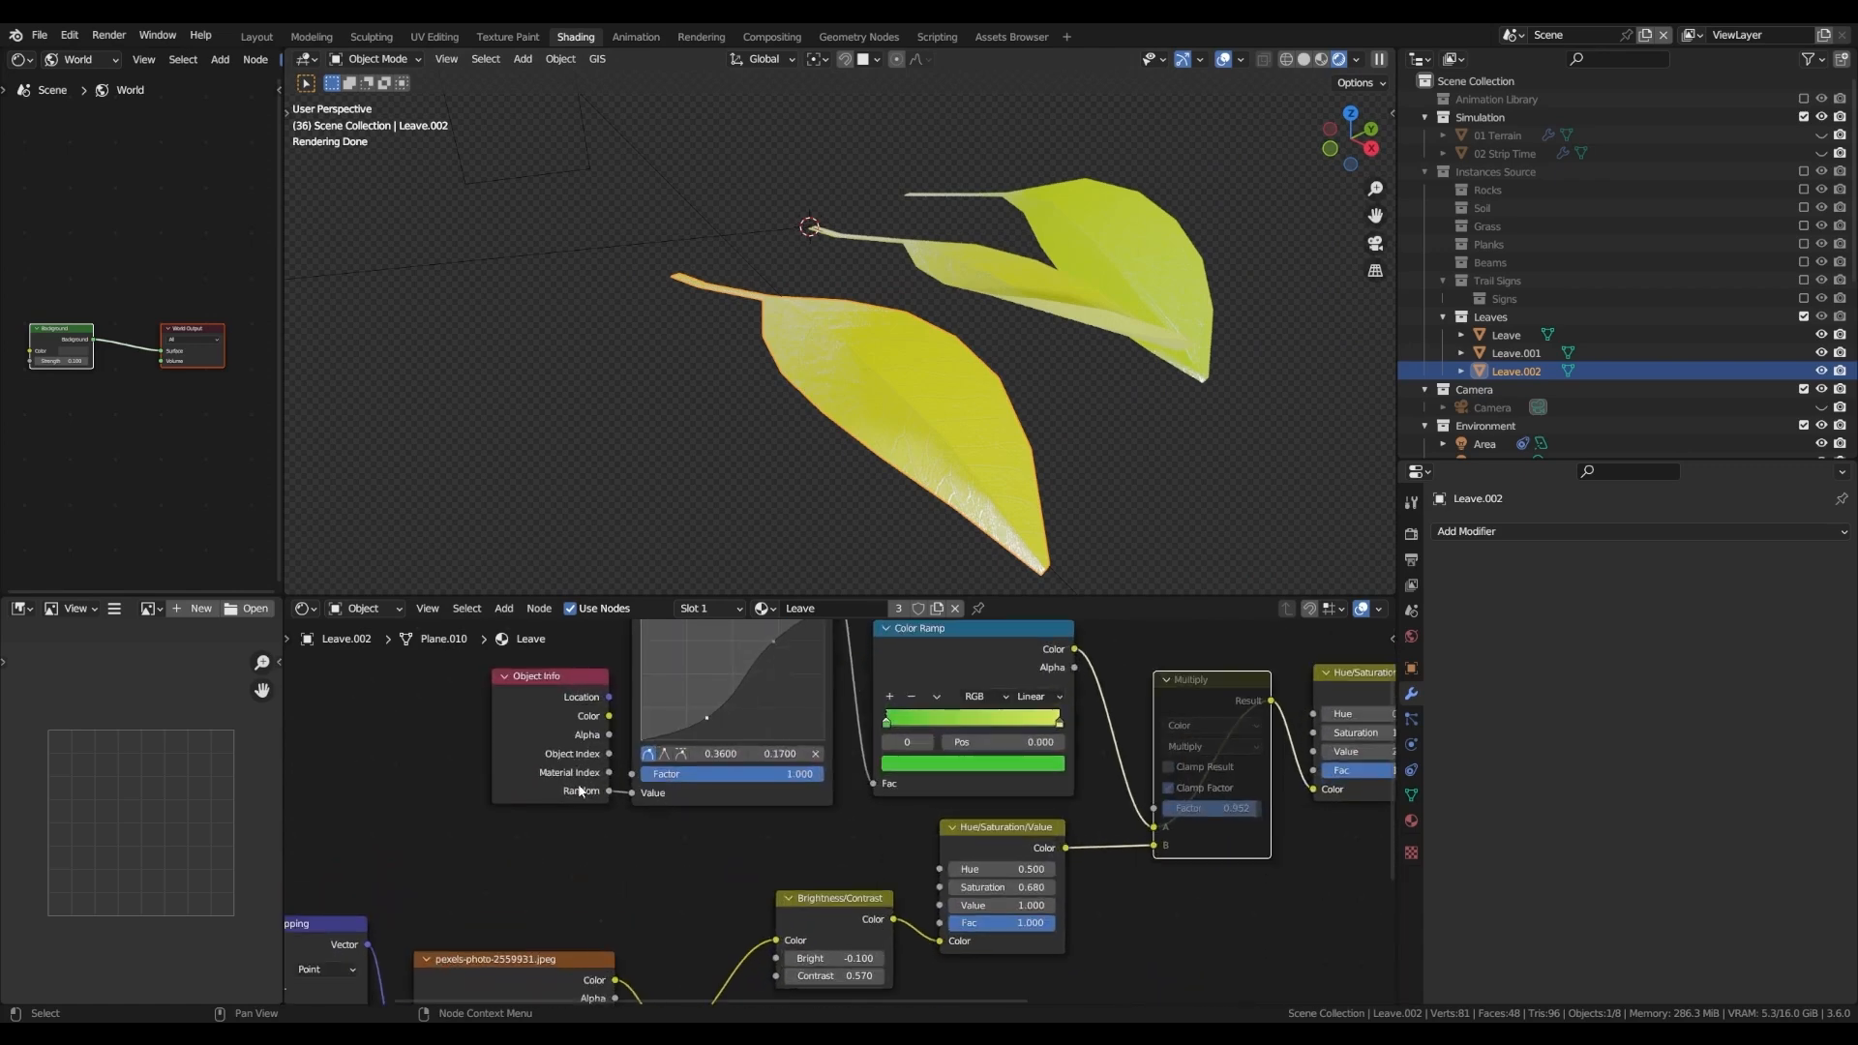
left_click(577, 791)
middle_click_drag(711, 816, 638, 921)
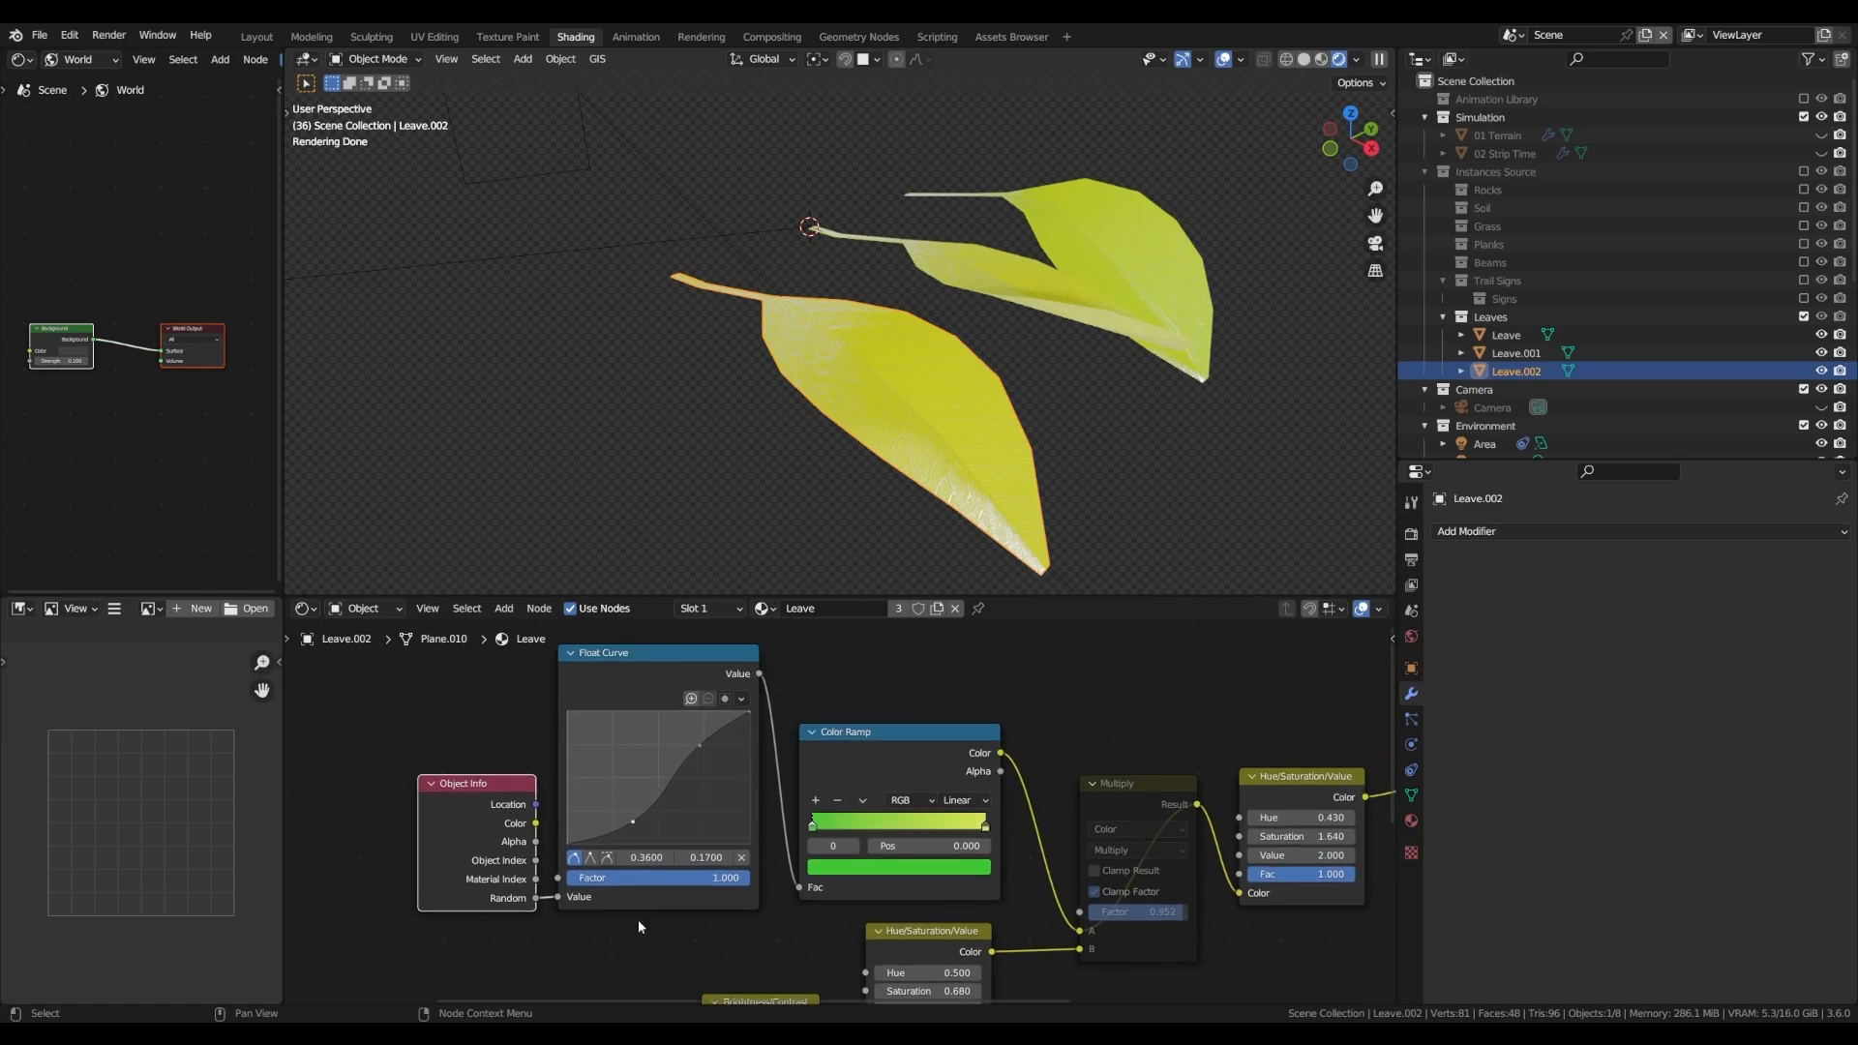
left_click_drag(636, 682, 644, 681)
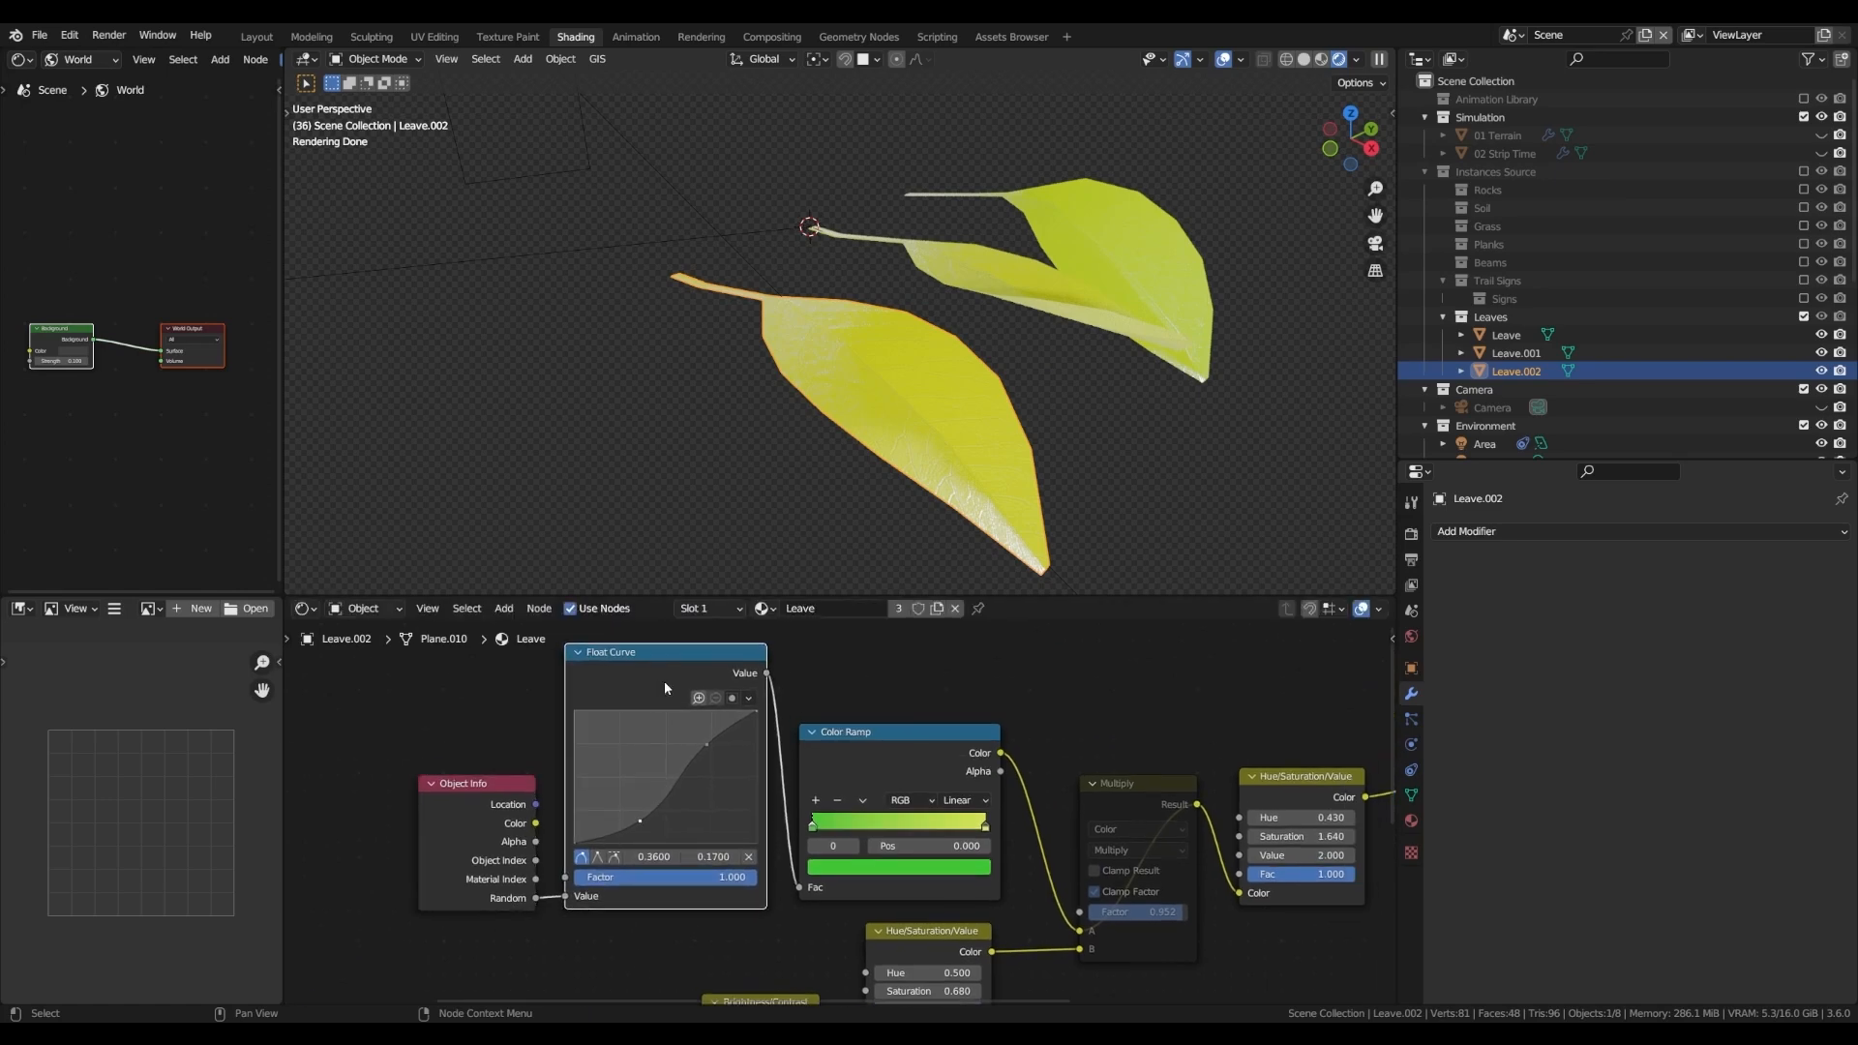
left_click_drag(906, 753, 910, 750)
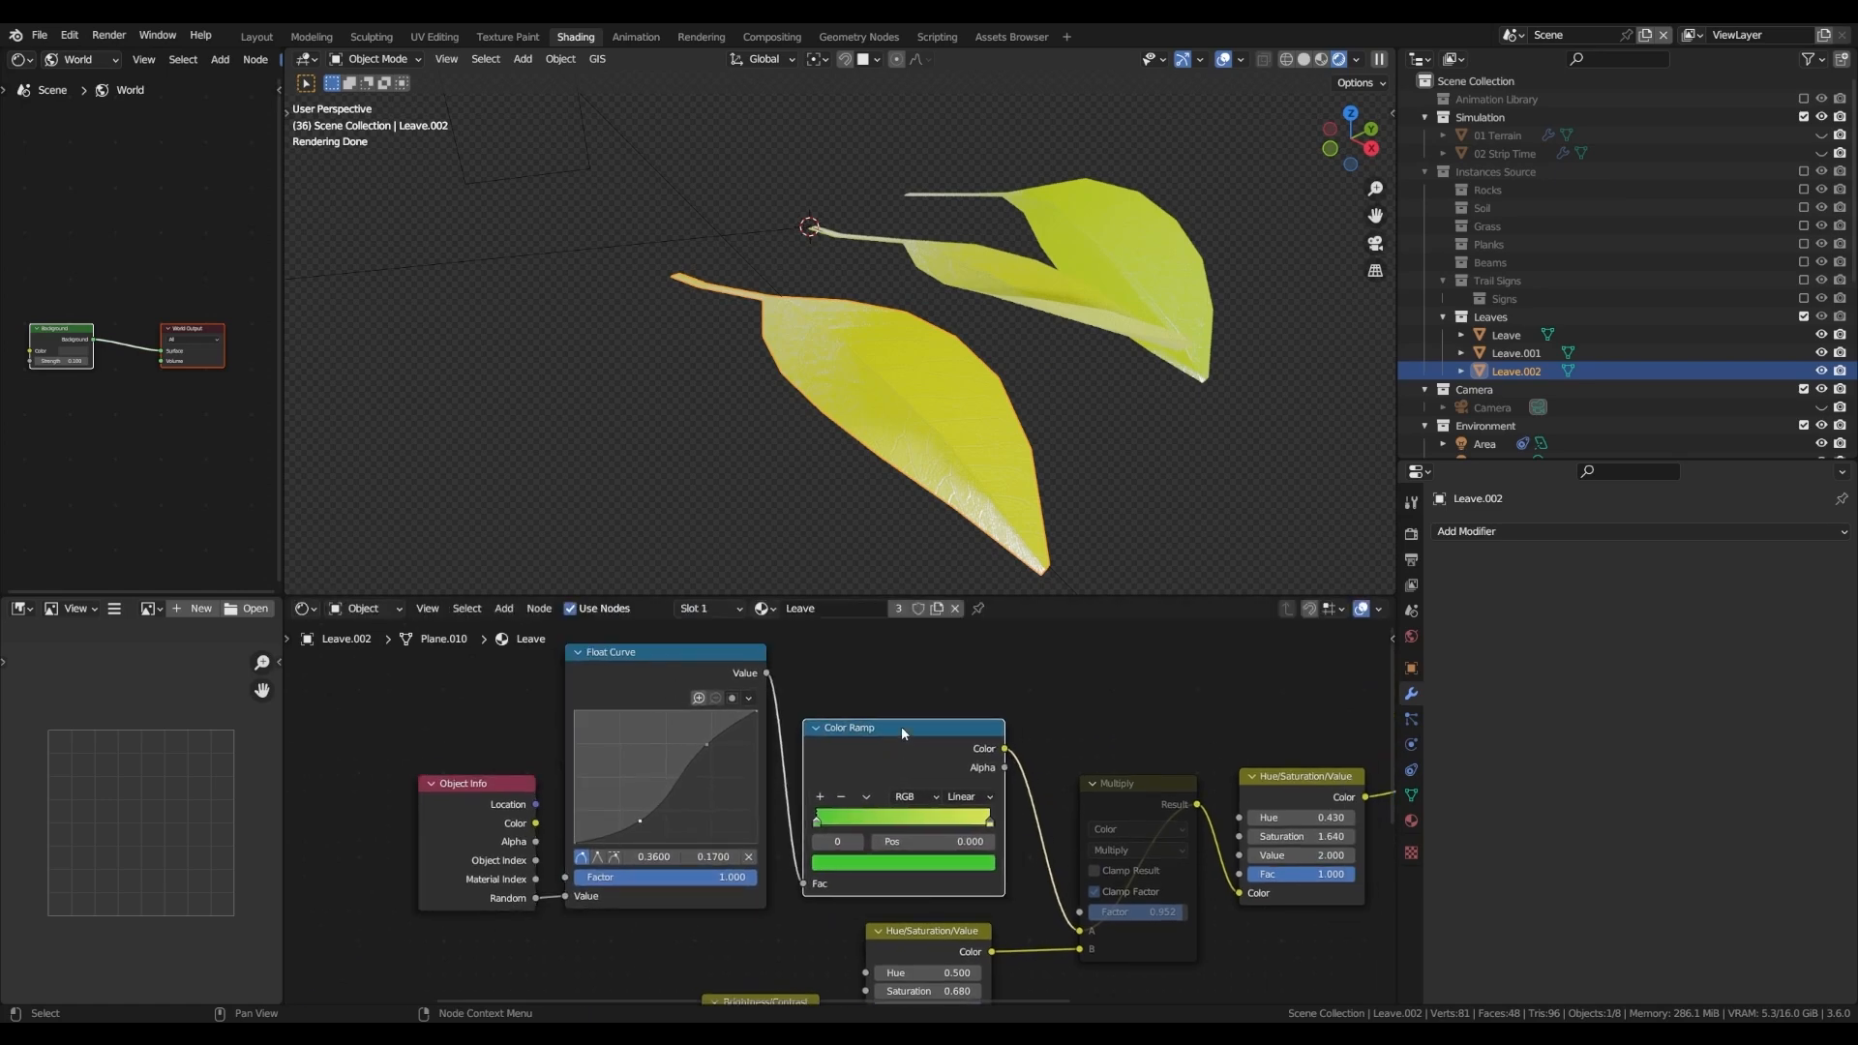
scroll(902, 726, "down", 1)
- Check how the whole leaf mesh's UVs lie over the leaf photo in the UV Editing workspace
middle_click_drag(948, 433, 948, 475)
left_click(434, 37)
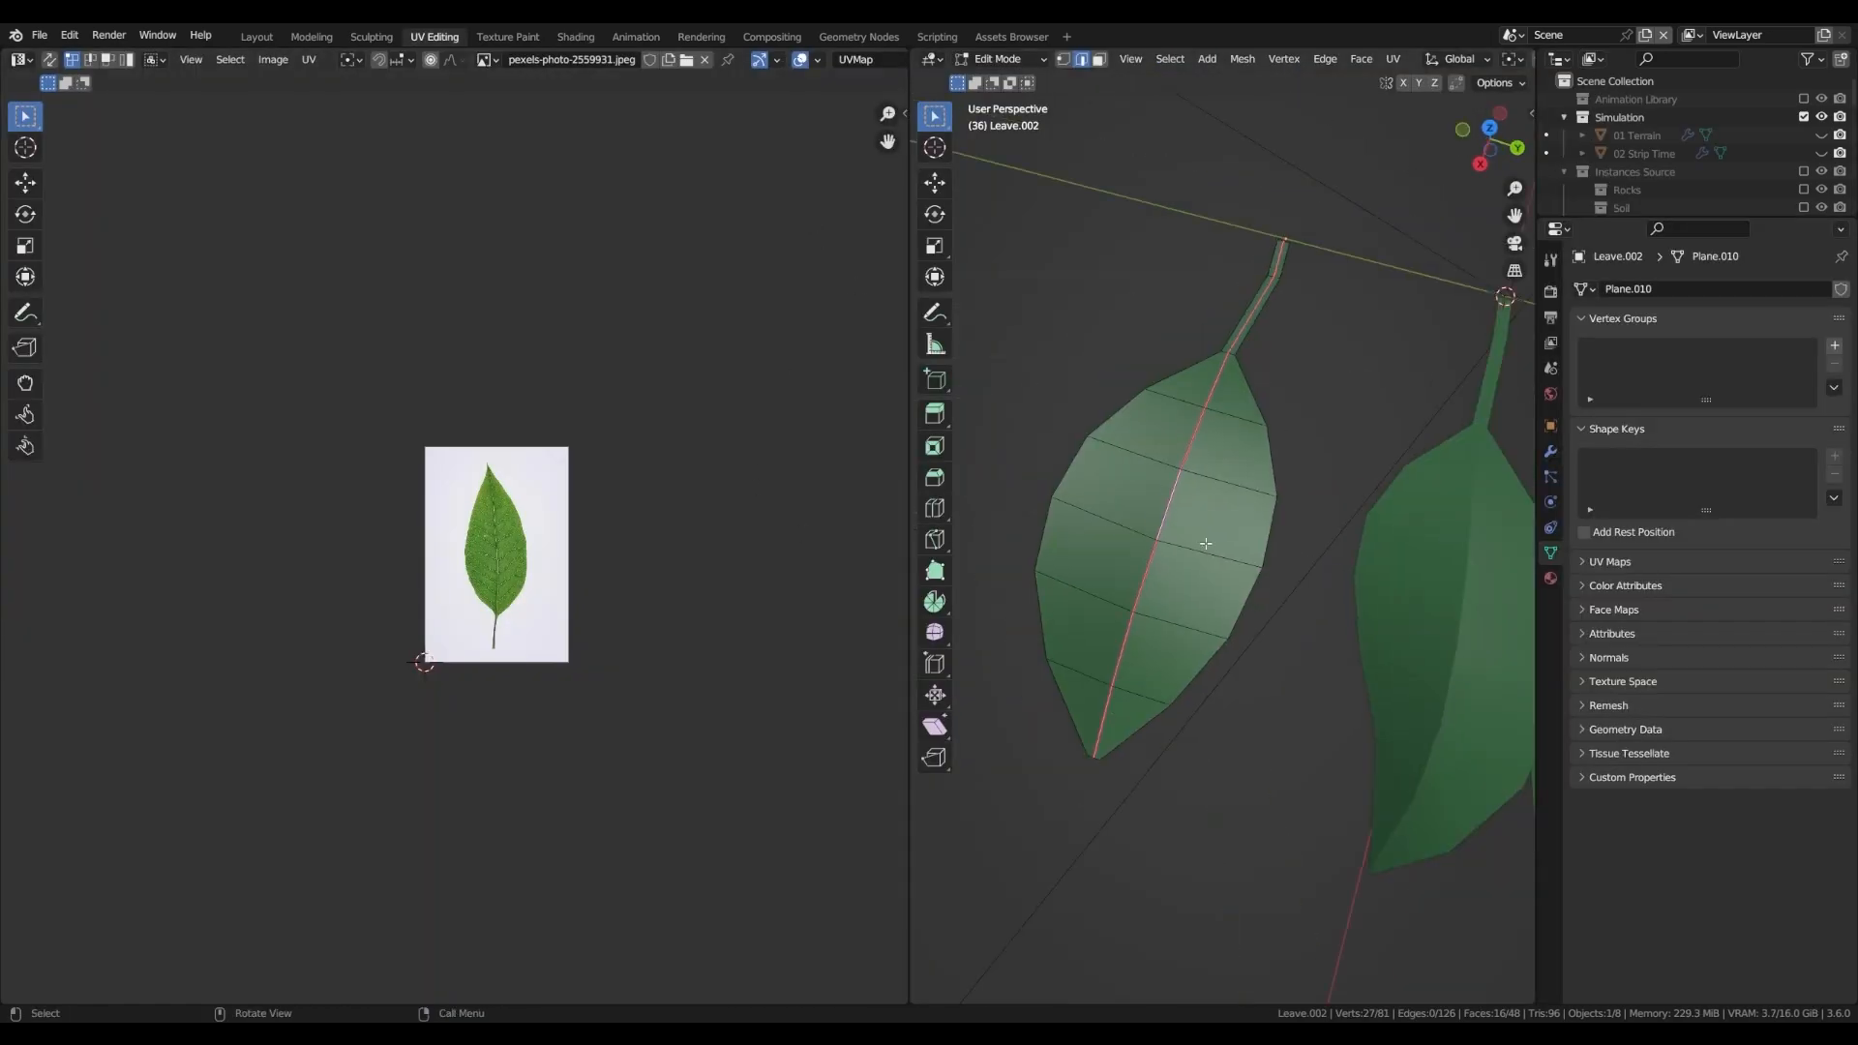
key("a")
scroll(1201, 544, "up", 3)
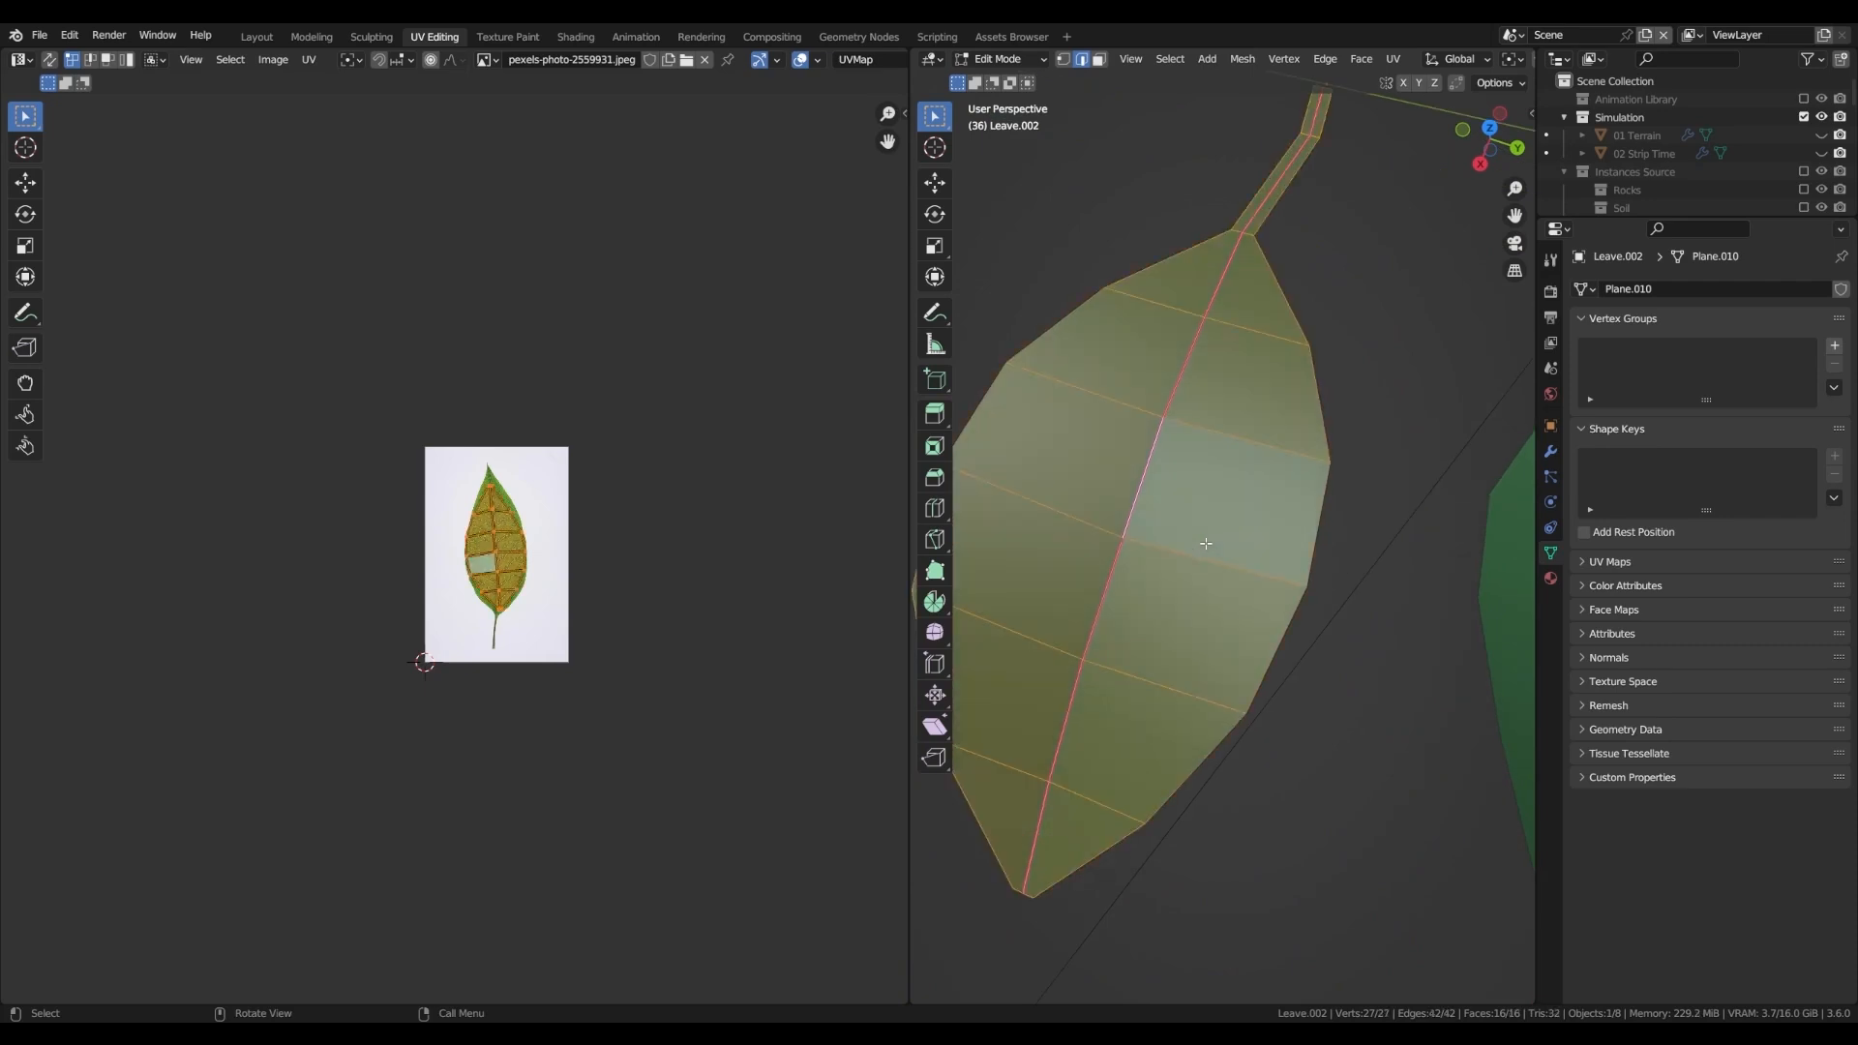
middle_click_drag(1201, 544, 1141, 527)
- Return to the leaf shader and preview the Multiply, Bump and Principled BSDF nodes on the leaves
left_click(634, 38)
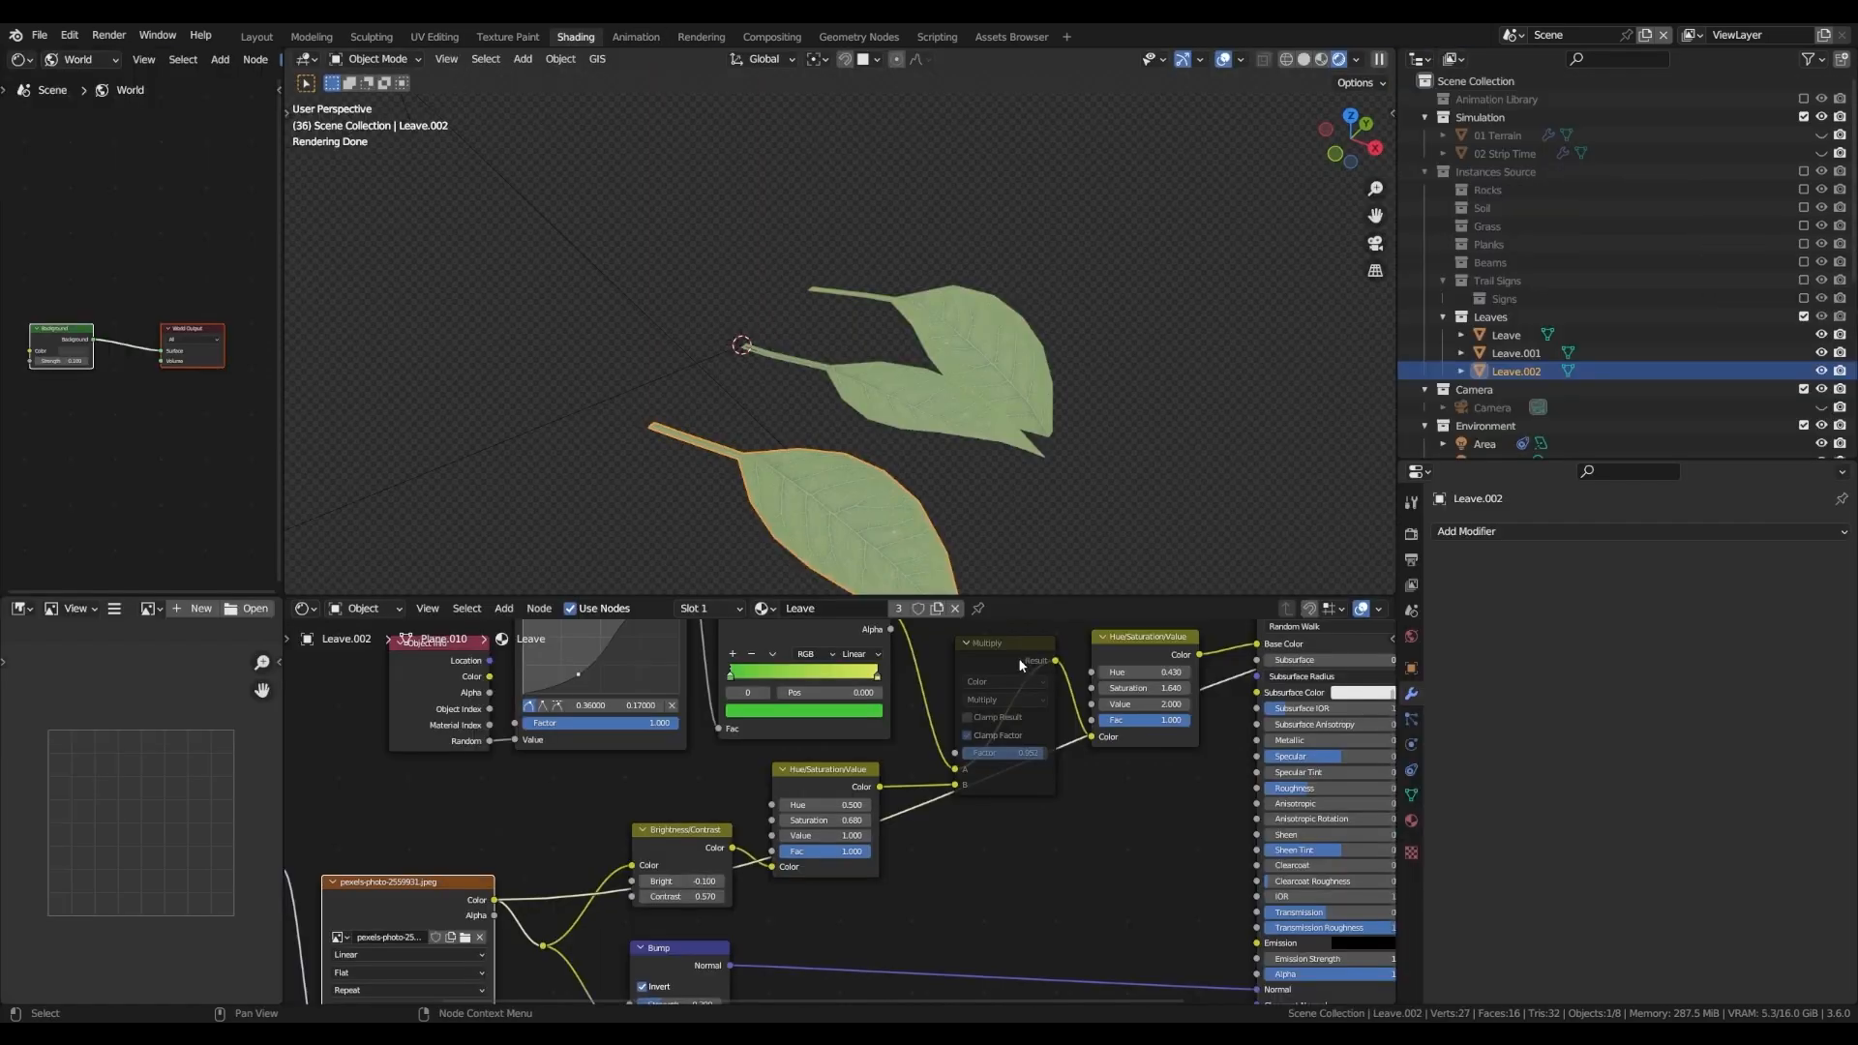
left_click(1019, 661, "ctrl+shift")
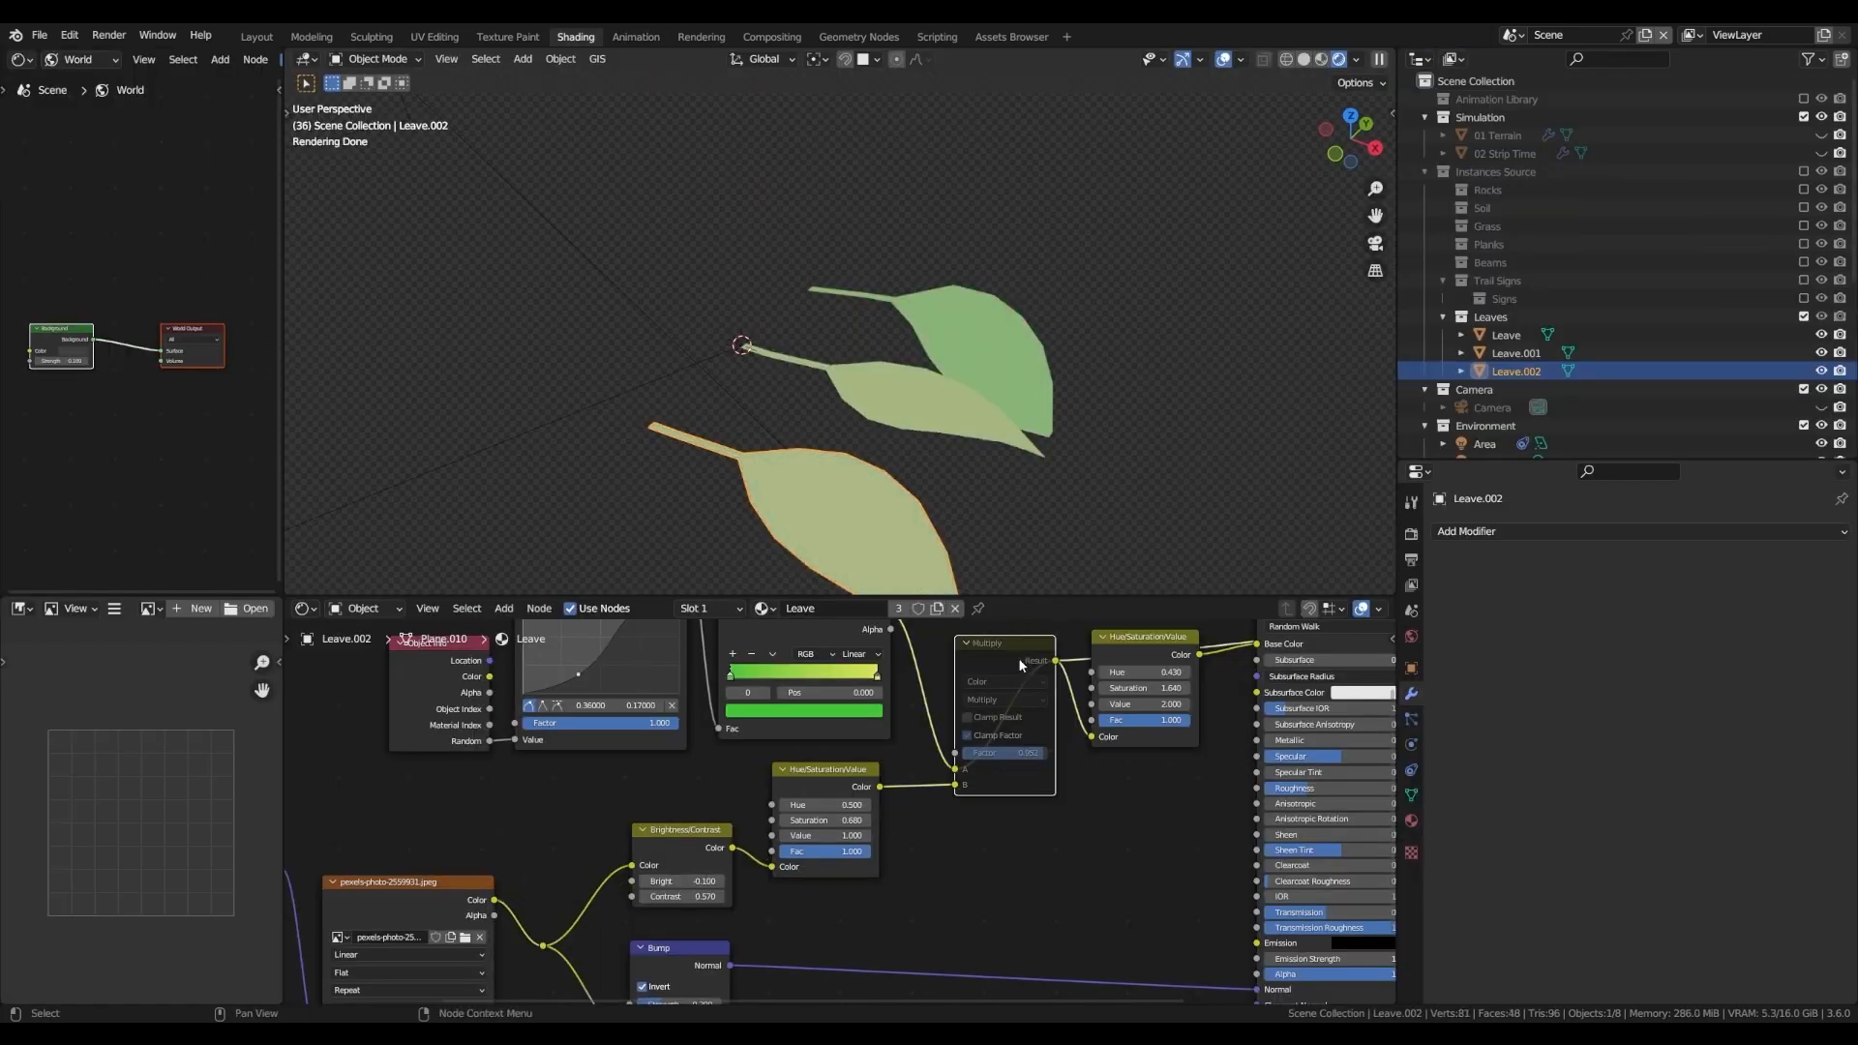
middle_click_drag(673, 952, 653, 859)
left_click(809, 825, "ctrl+shift")
scroll(653, 860, "down", 3)
middle_click_drag(898, 705, 853, 826)
scroll(854, 826, "down", 2)
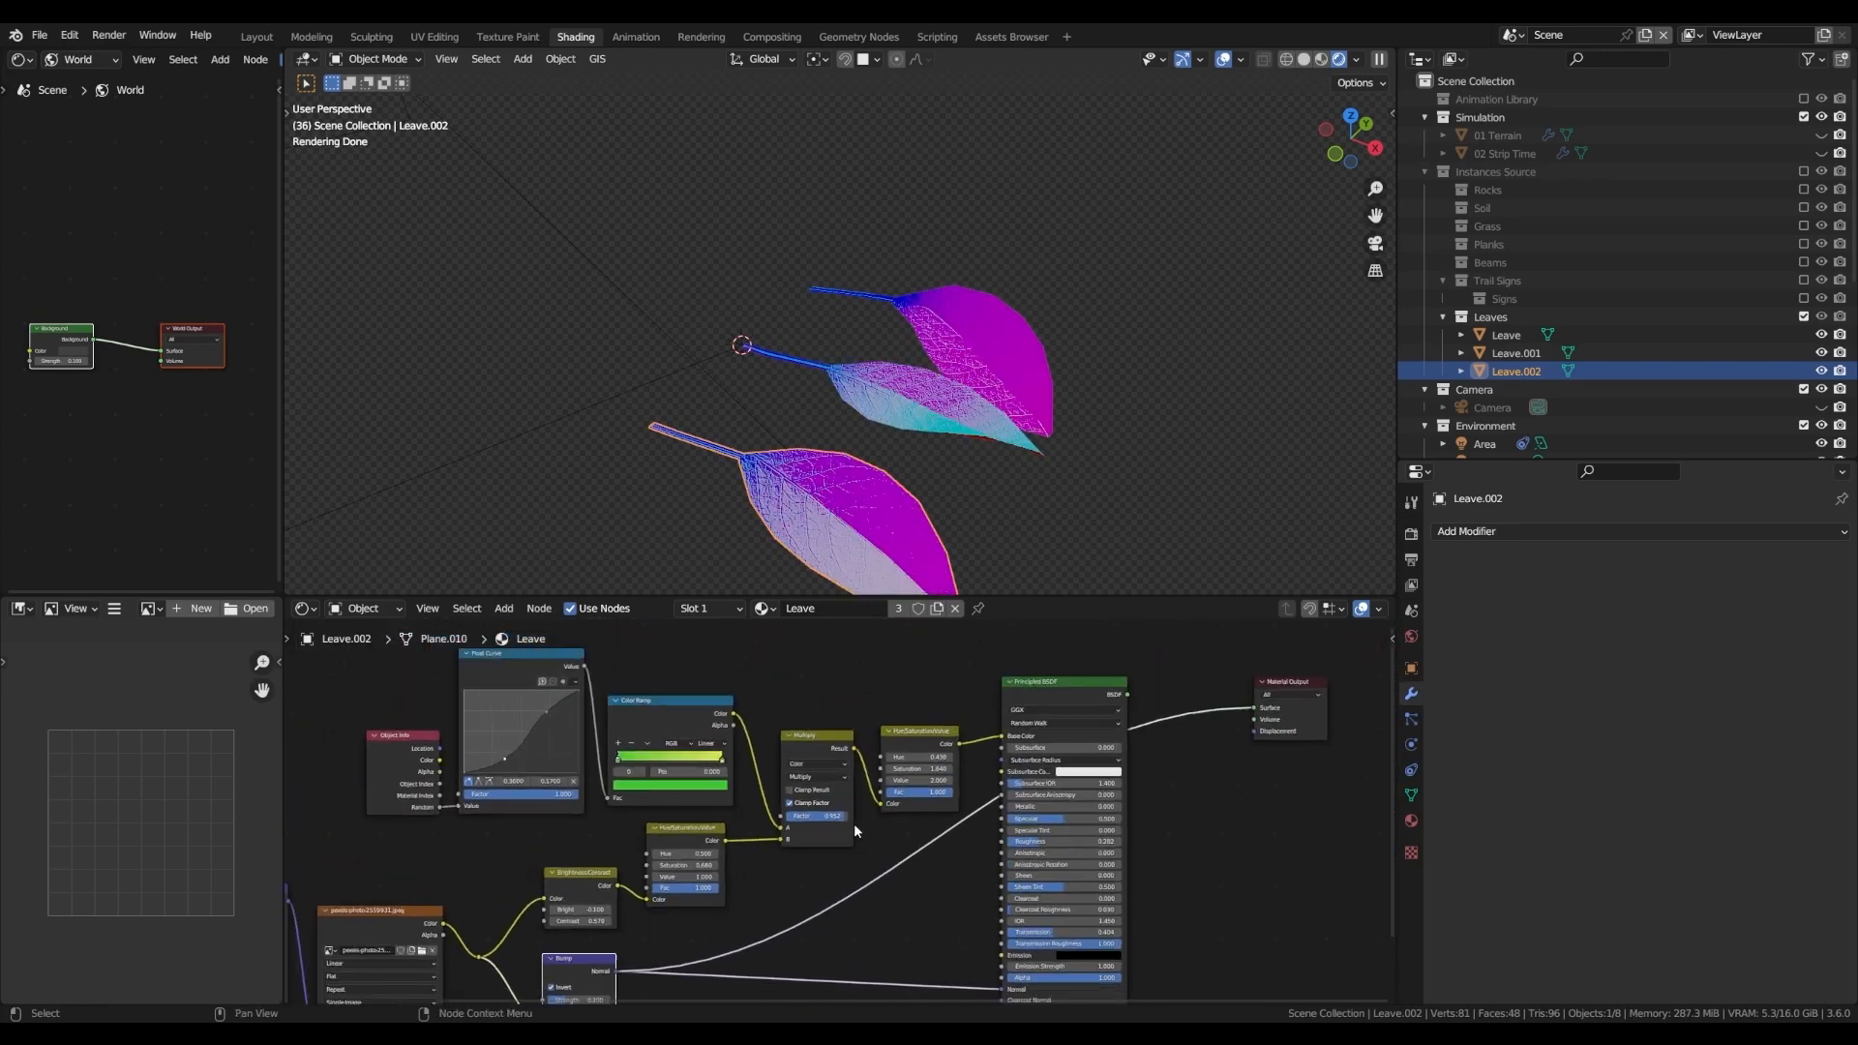
scroll(1064, 693, "up", 2)
left_click(1064, 694, "ctrl+shift")
- Lower the leaf's Principled BSDF Transmission and raise it again toward the high end
middle_click_drag(1066, 697, 1021, 685)
left_click_drag(1063, 914, 996, 914)
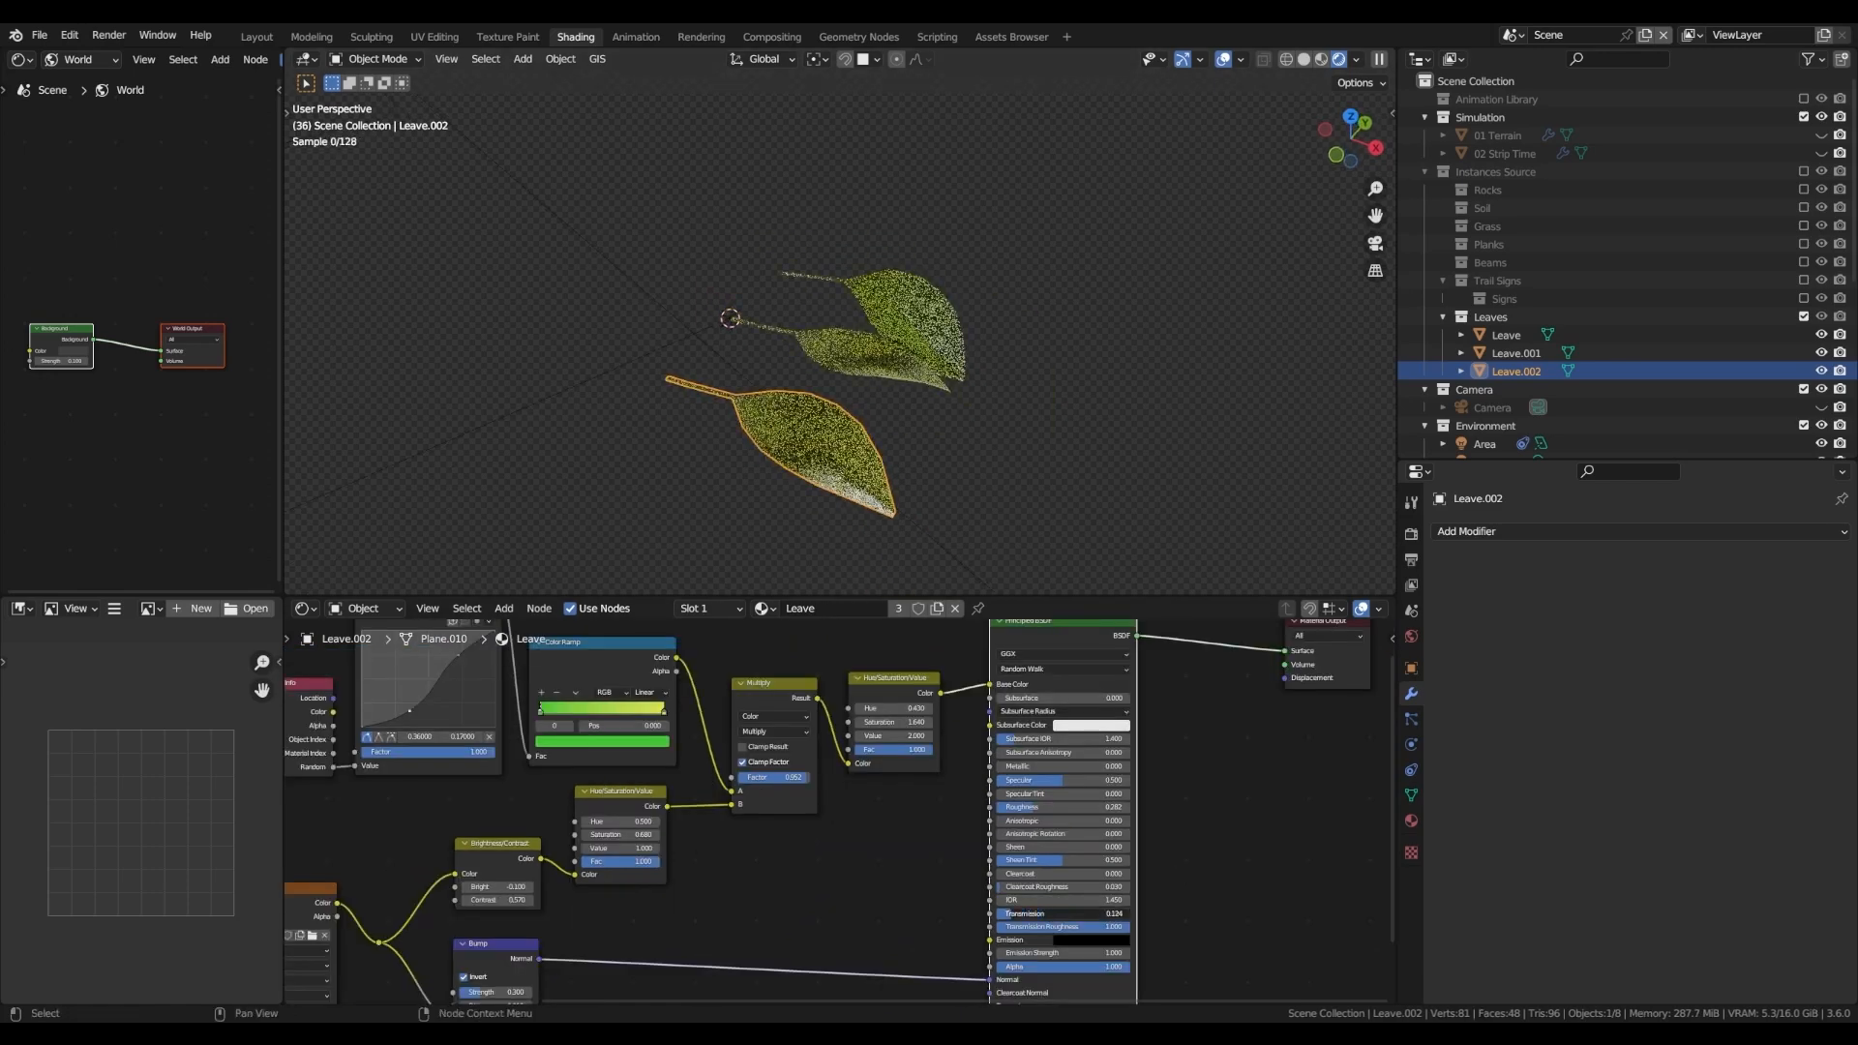
left_click_drag(996, 914, 1136, 914)
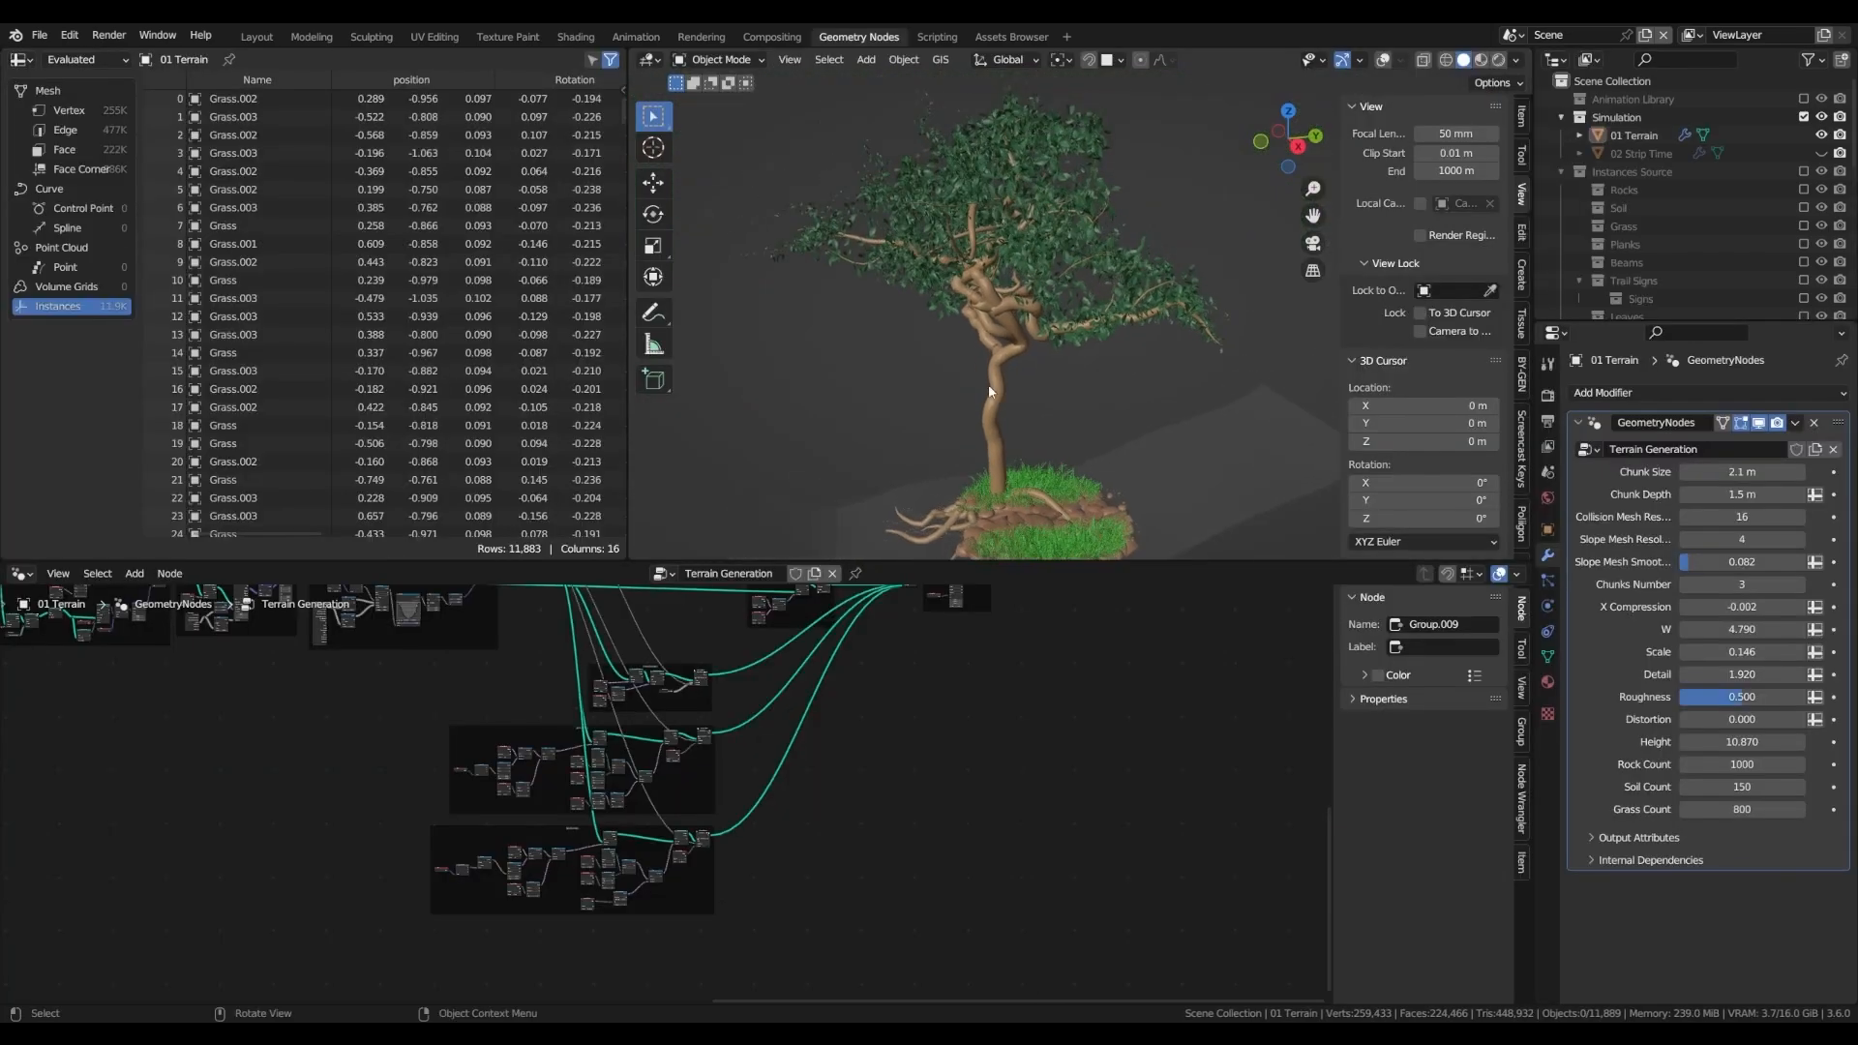
- Inspect the previewed candidate points and the Absolute, Equal, And and Not Equal nodes that filter them in the Signs Forming frame
mouse_move(989, 385)
middle_mouse_down()
mouse_move(1180, 372)
mouse_move(1006, 377)
middle_mouse_up()
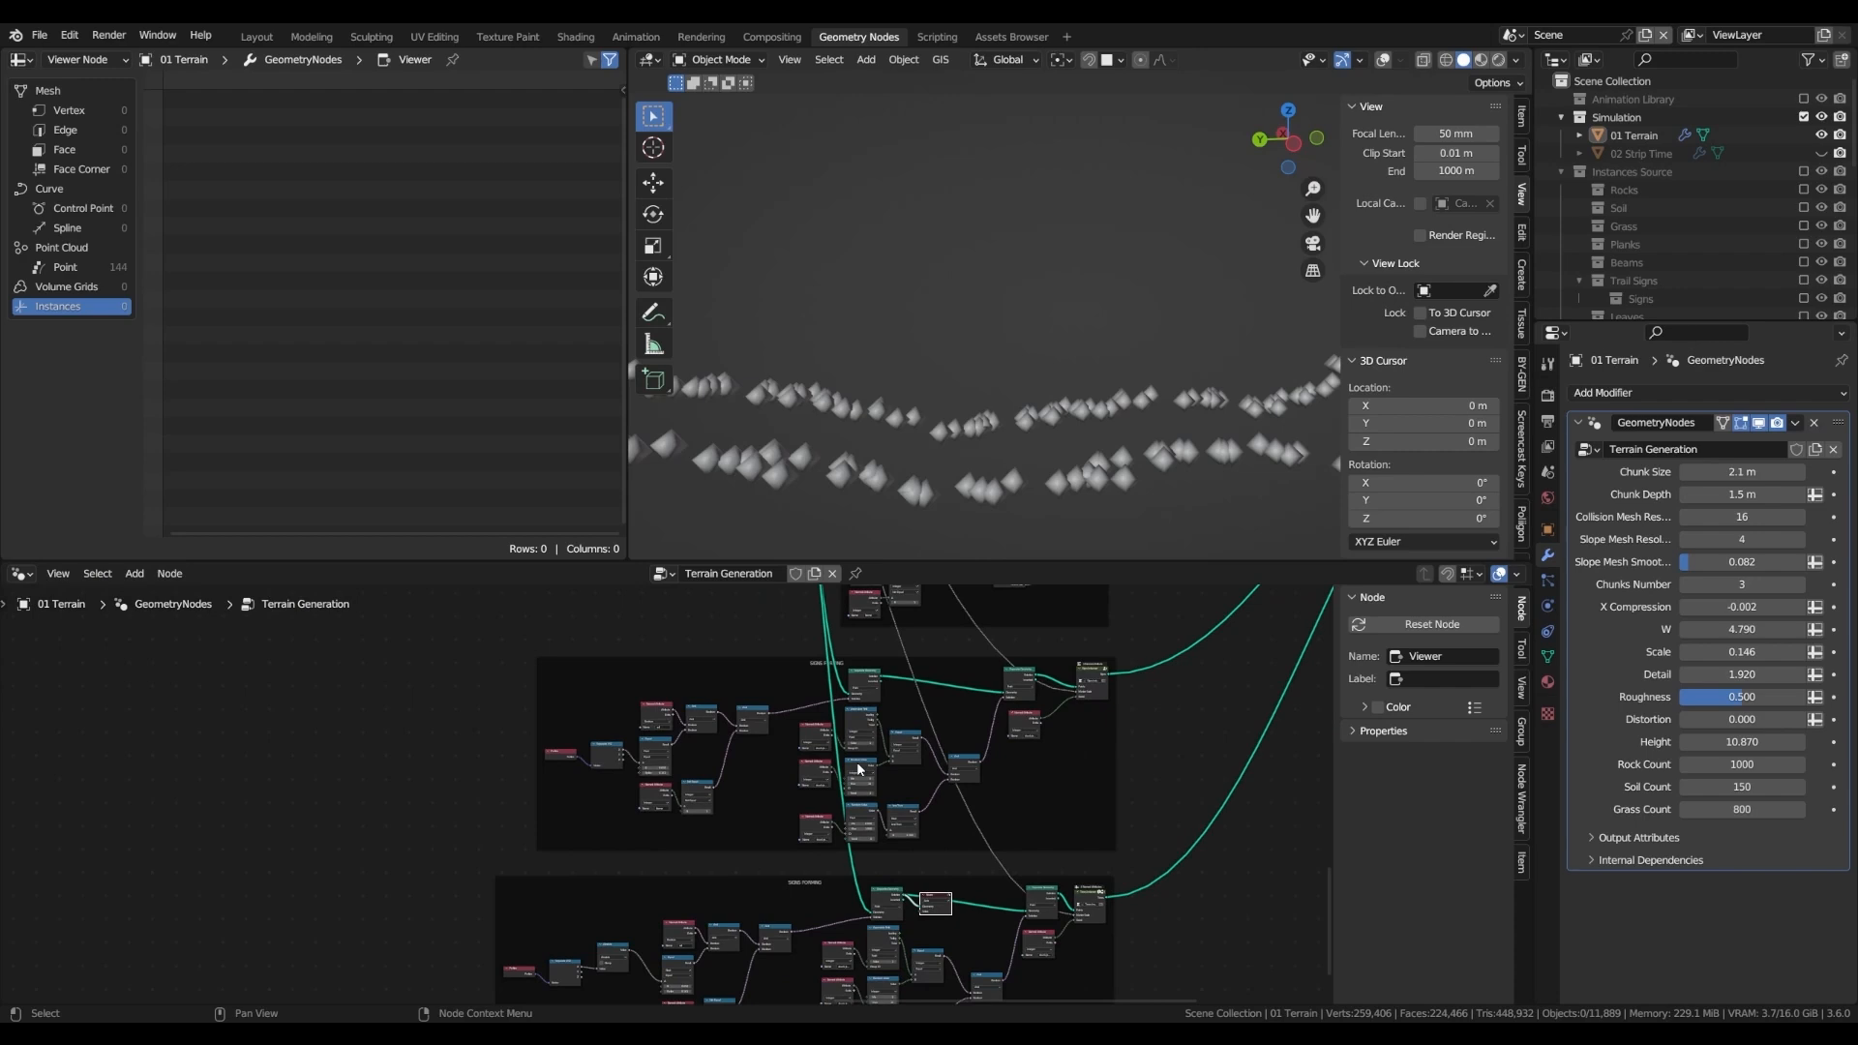
middle_click_drag(864, 758, 891, 717)
scroll(745, 890, "up", 3)
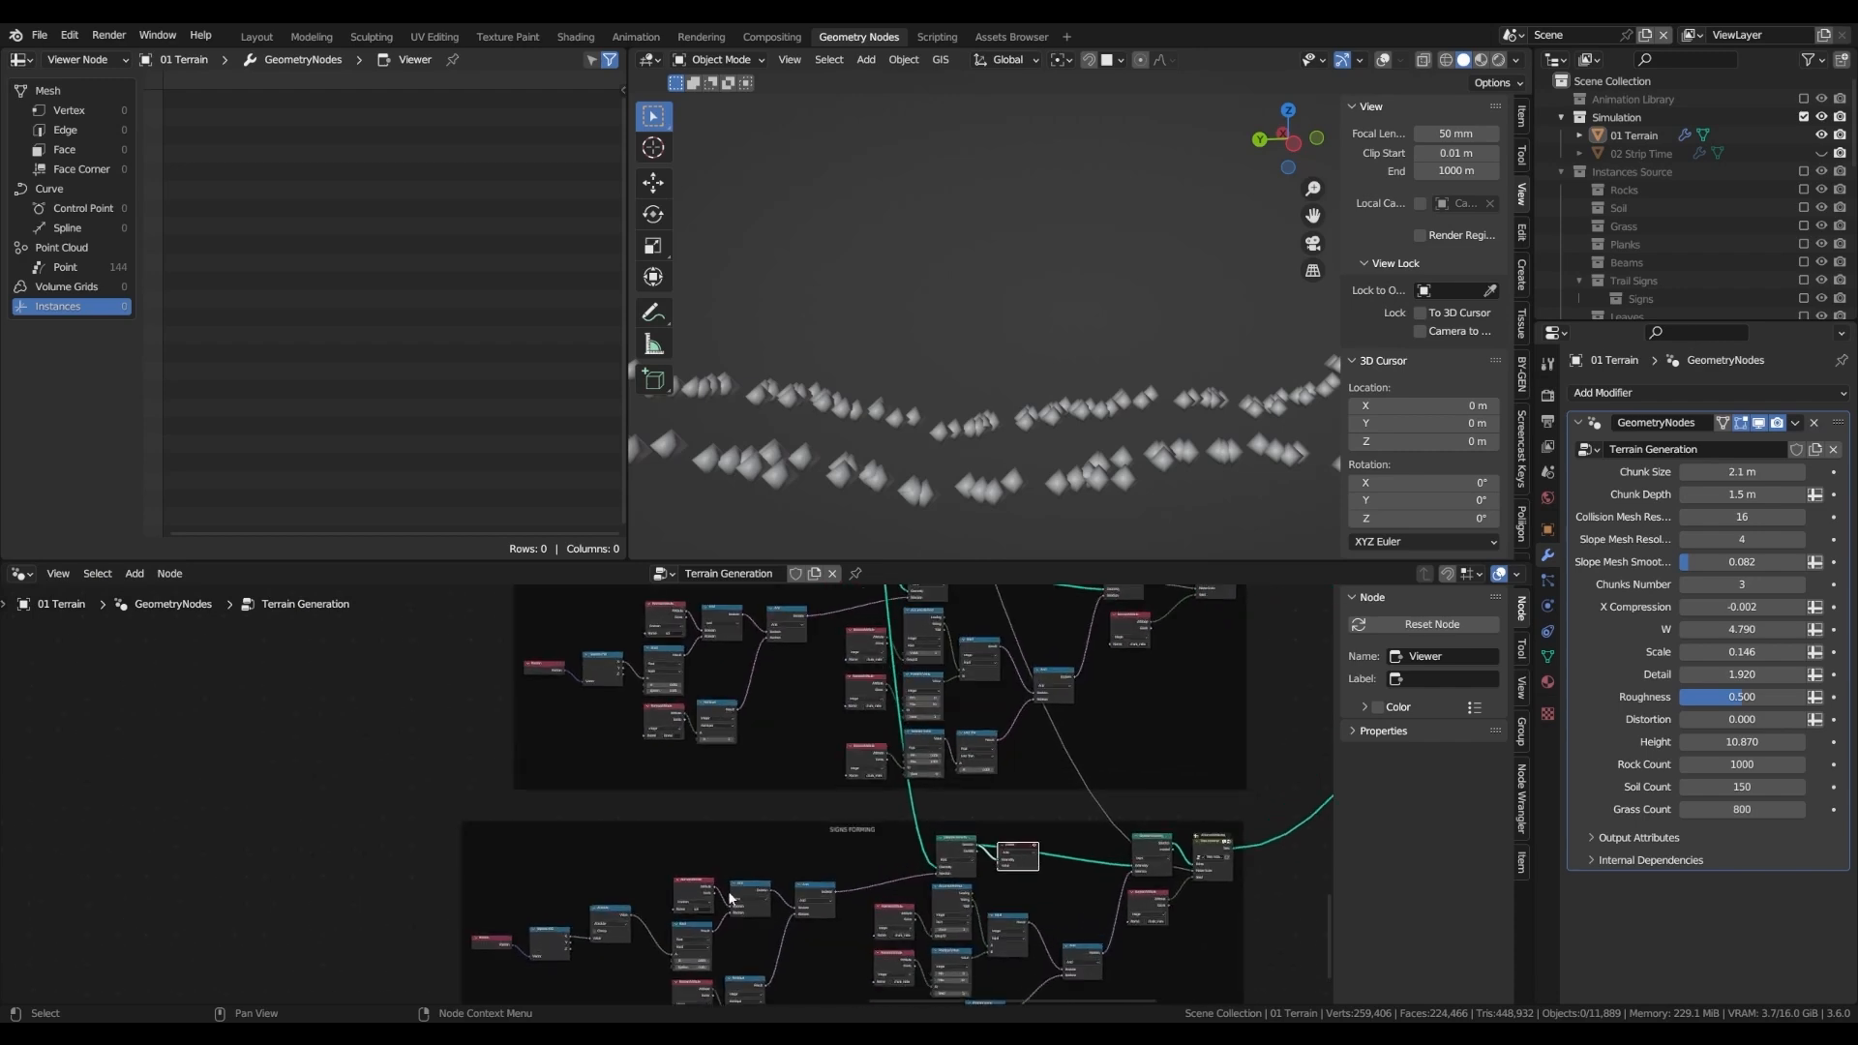
scroll(733, 898, "up", 4)
left_click(743, 781)
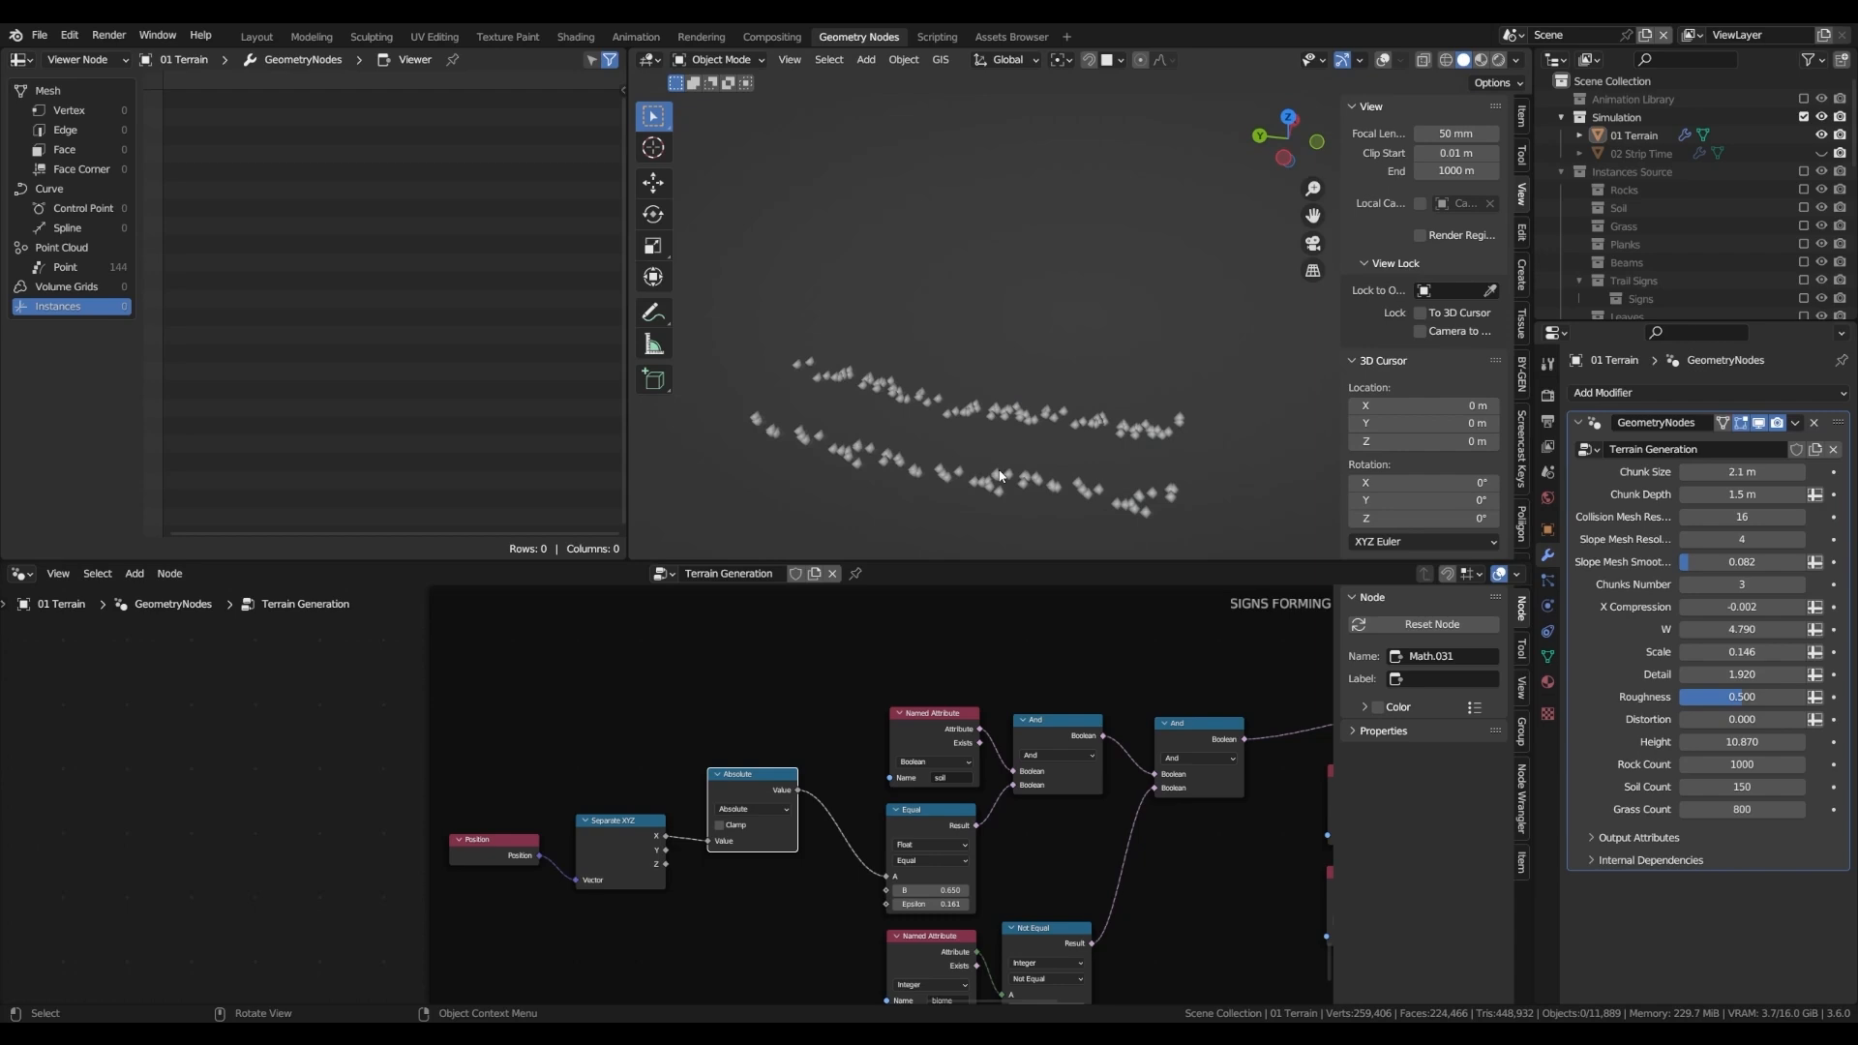
middle_click_drag(1001, 475, 932, 443)
scroll(845, 402, "up", 3)
scroll(846, 408, "down", 1)
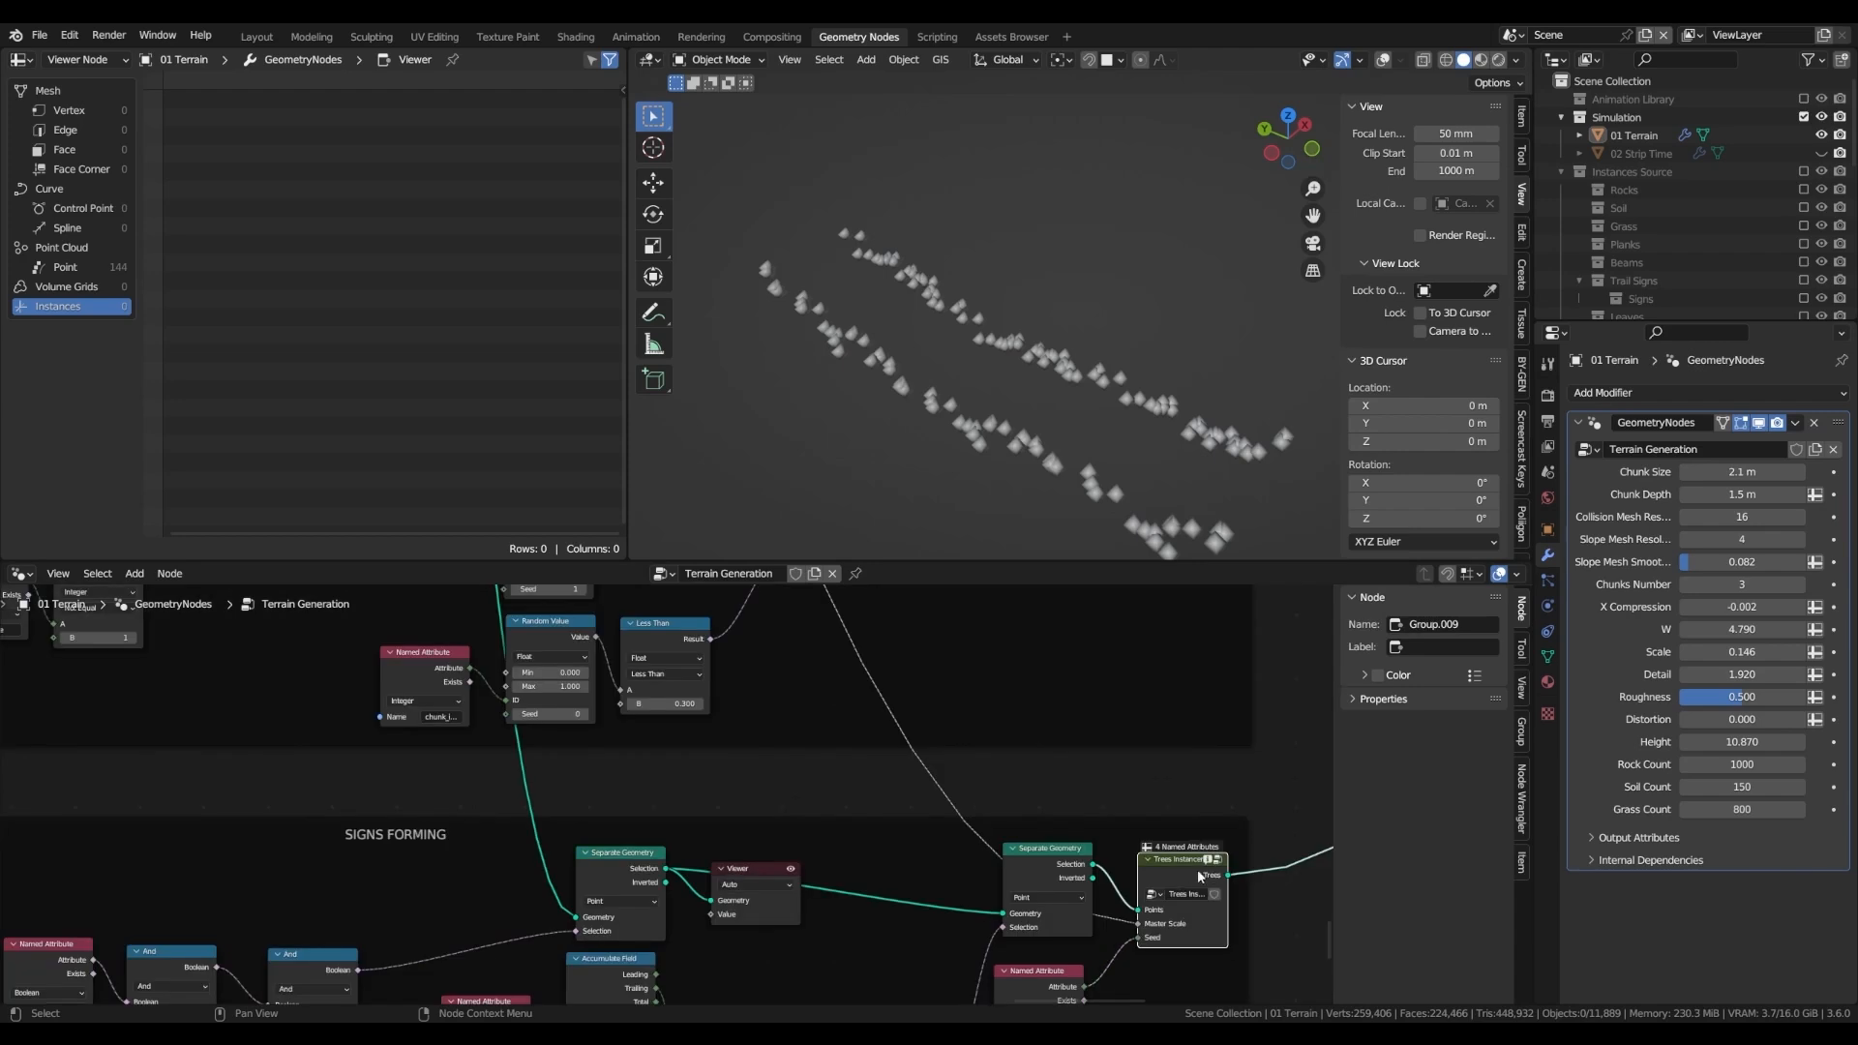
- Examine how the second Separate Geometry node in the Signs Forming frame passes its selected points to the Trees Instancer group
middle_click_drag(1185, 856, 1024, 811)
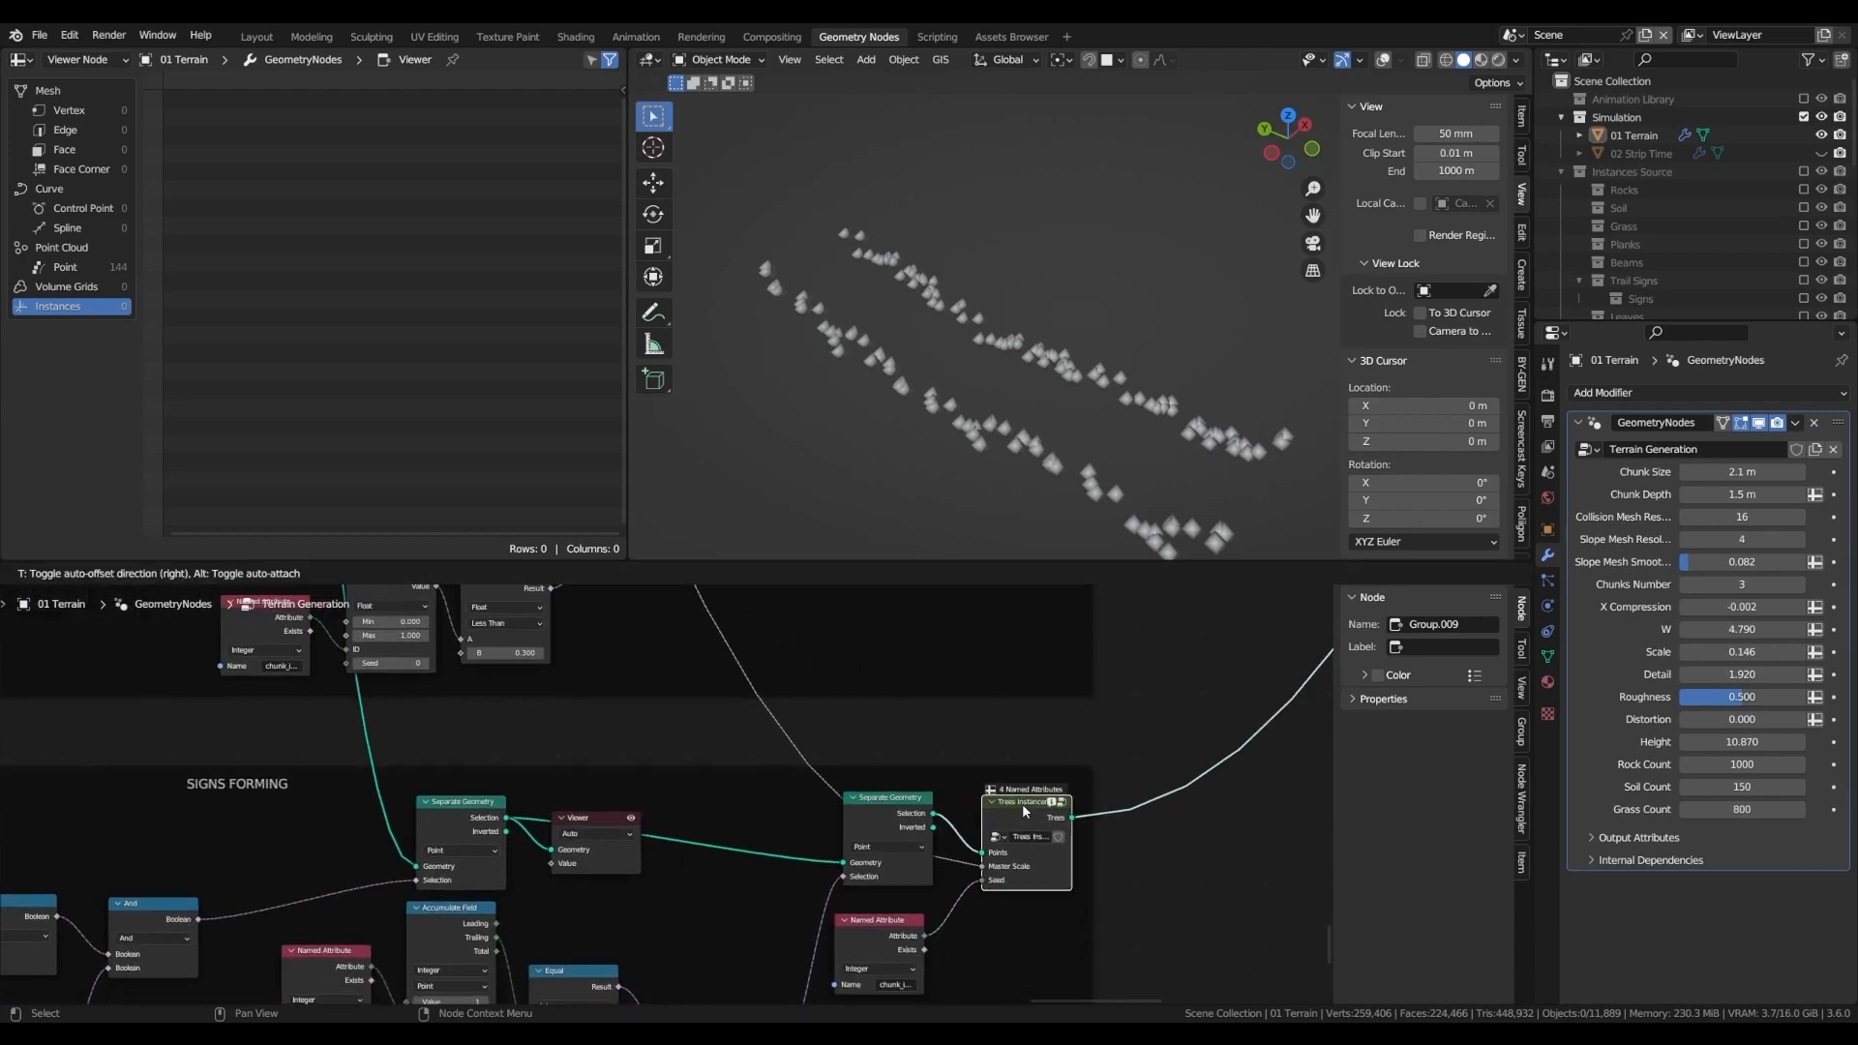
scroll(1023, 809, "down", 4)
middle_click_drag(959, 667, 975, 964)
scroll(1007, 921, "up", 1)
left_click_drag(1036, 635, 1042, 646)
left_click_drag(1041, 646, 1038, 638)
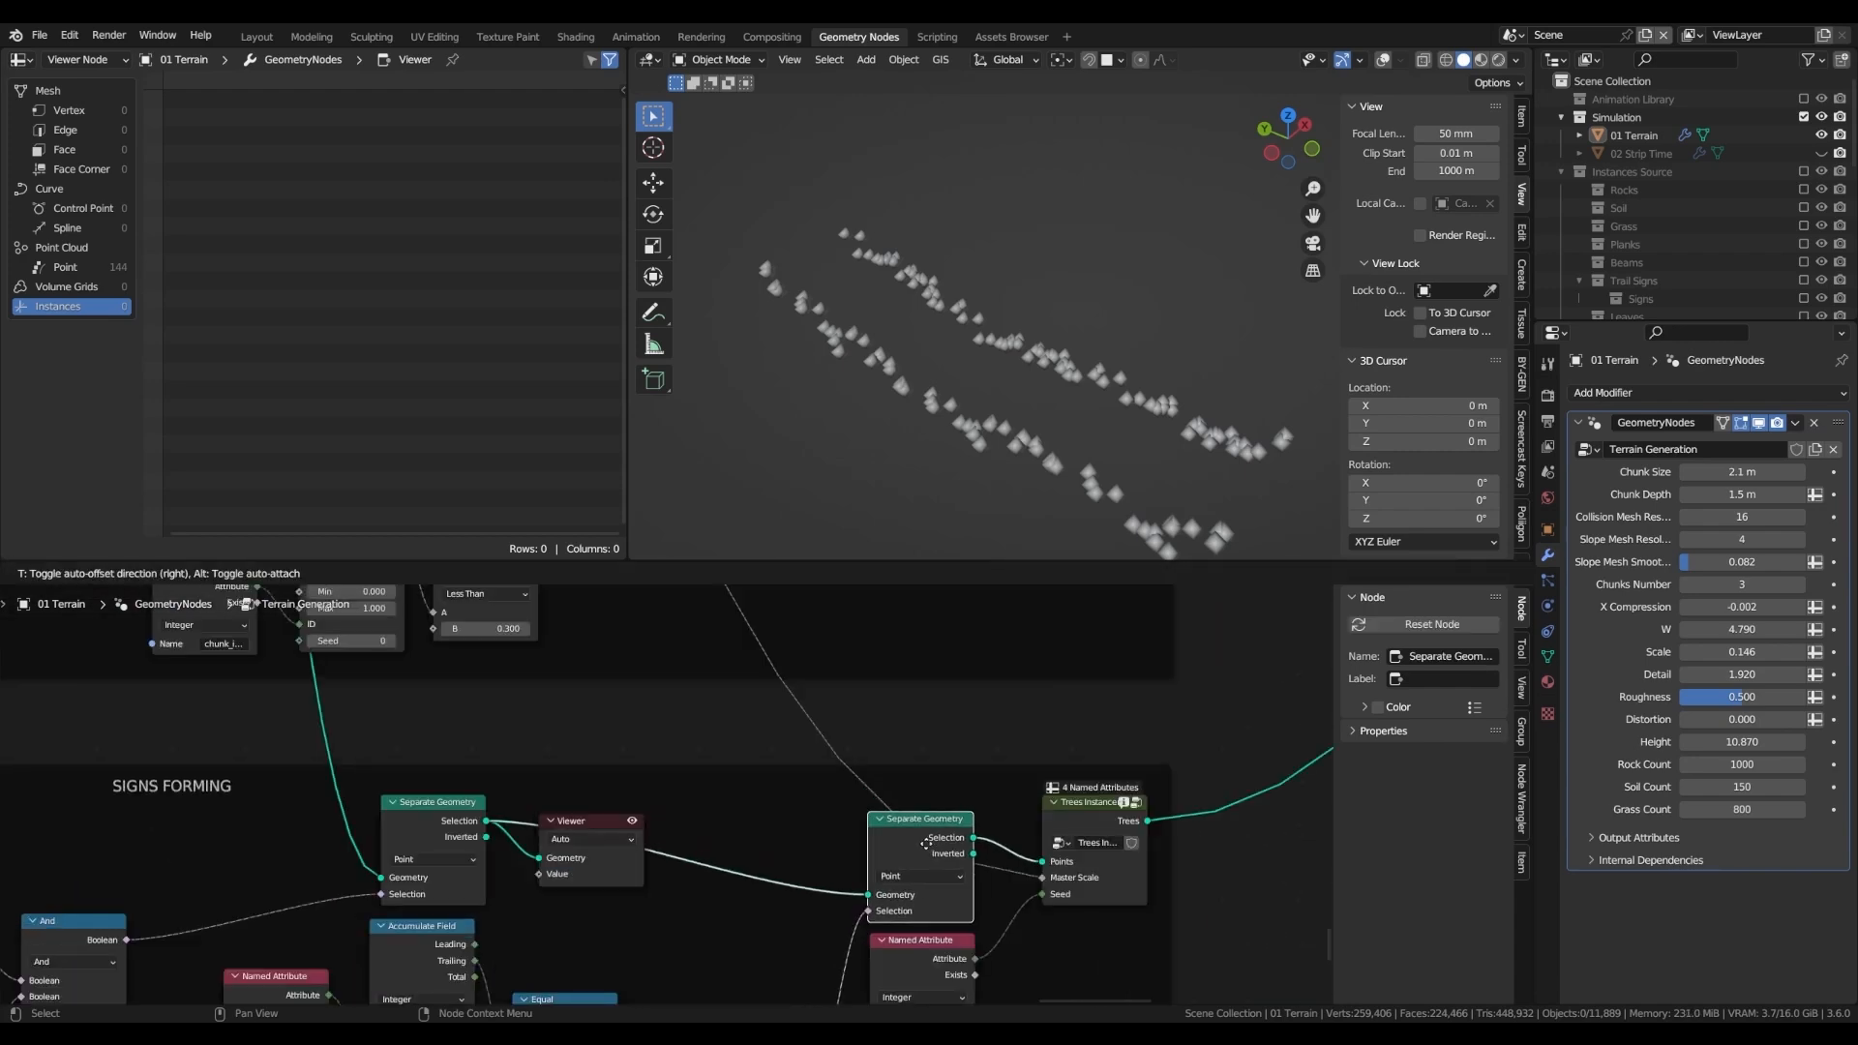
left_click_drag(952, 852, 954, 839)
scroll(954, 838, "down", 3)
middle_click_drag(960, 870, 996, 793)
scroll(993, 808, "up", 4)
mouse_move(964, 866)
left_mouse_down()
mouse_move(978, 880)
mouse_move(960, 892)
mouse_move(973, 869)
left_mouse_up()
left_click_drag(1110, 729, 1111, 725)
scroll(1079, 755, "down", 3)
scroll(1096, 746, "up", 3)
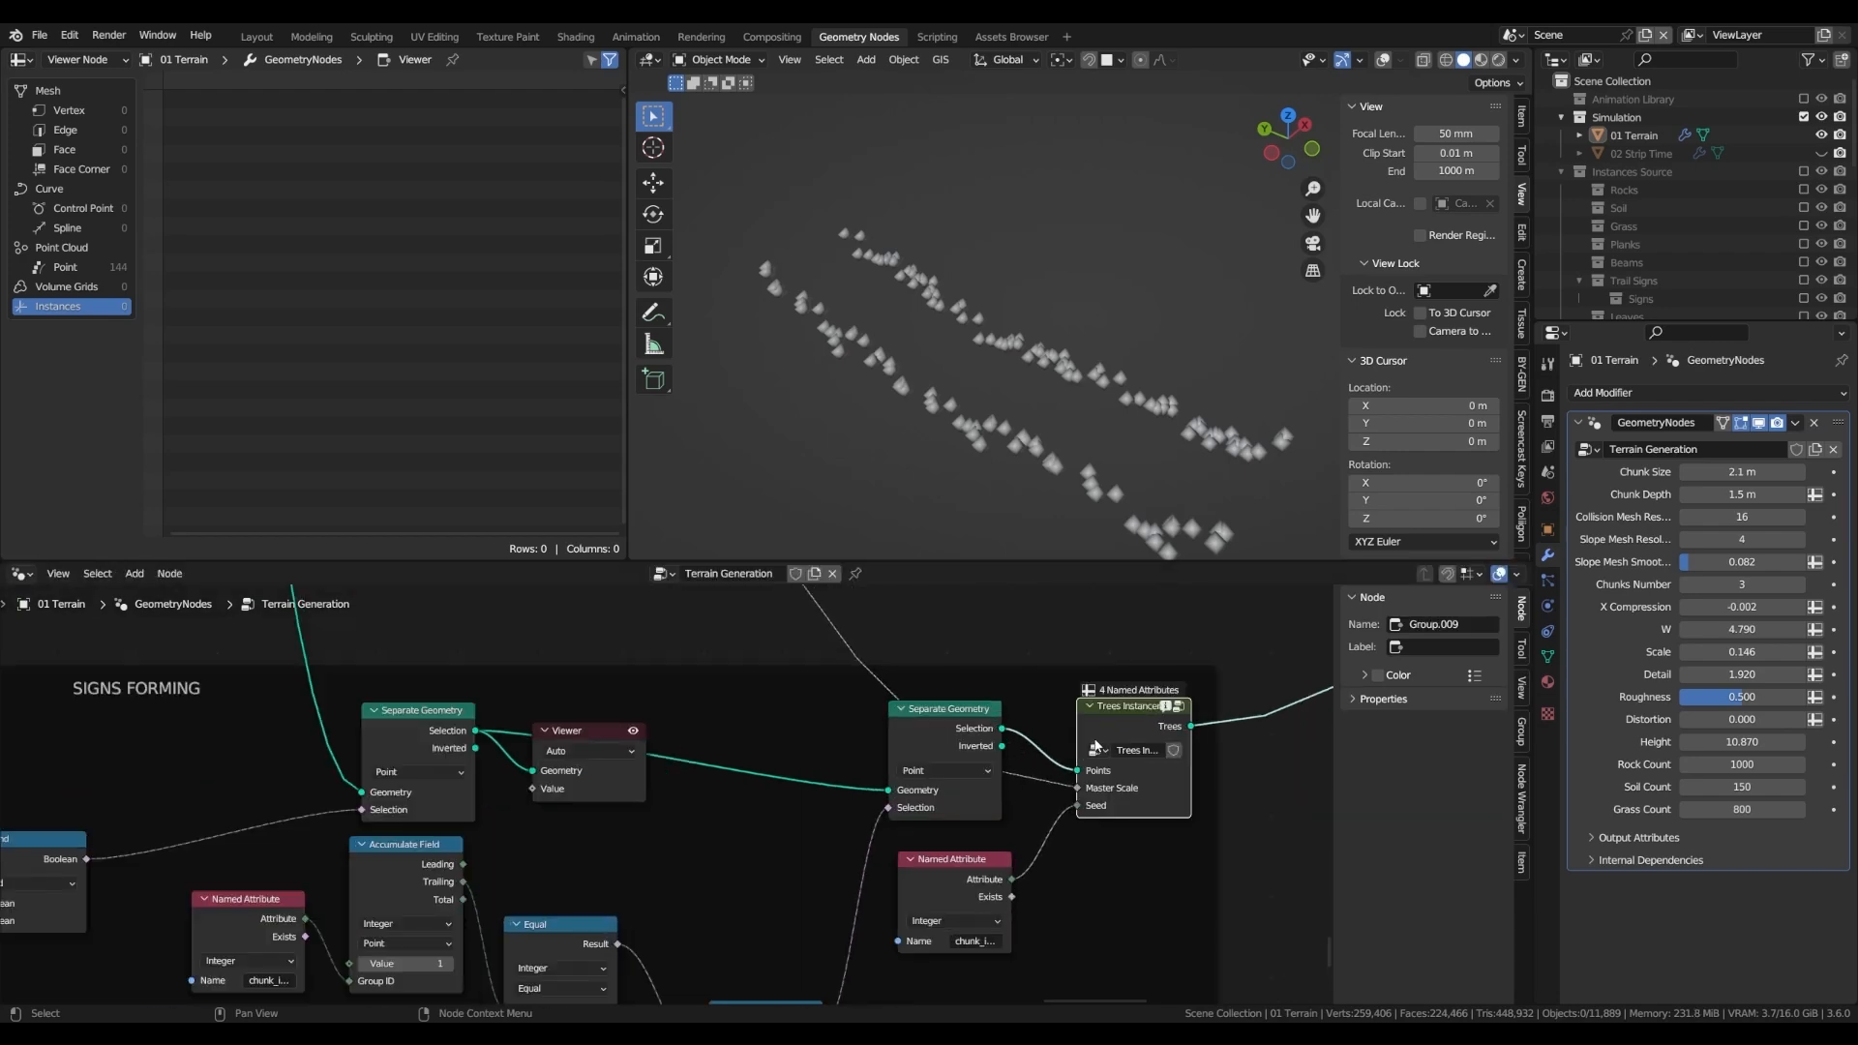
scroll(1096, 747, "down", 5)
scroll(1068, 787, "up", 2)
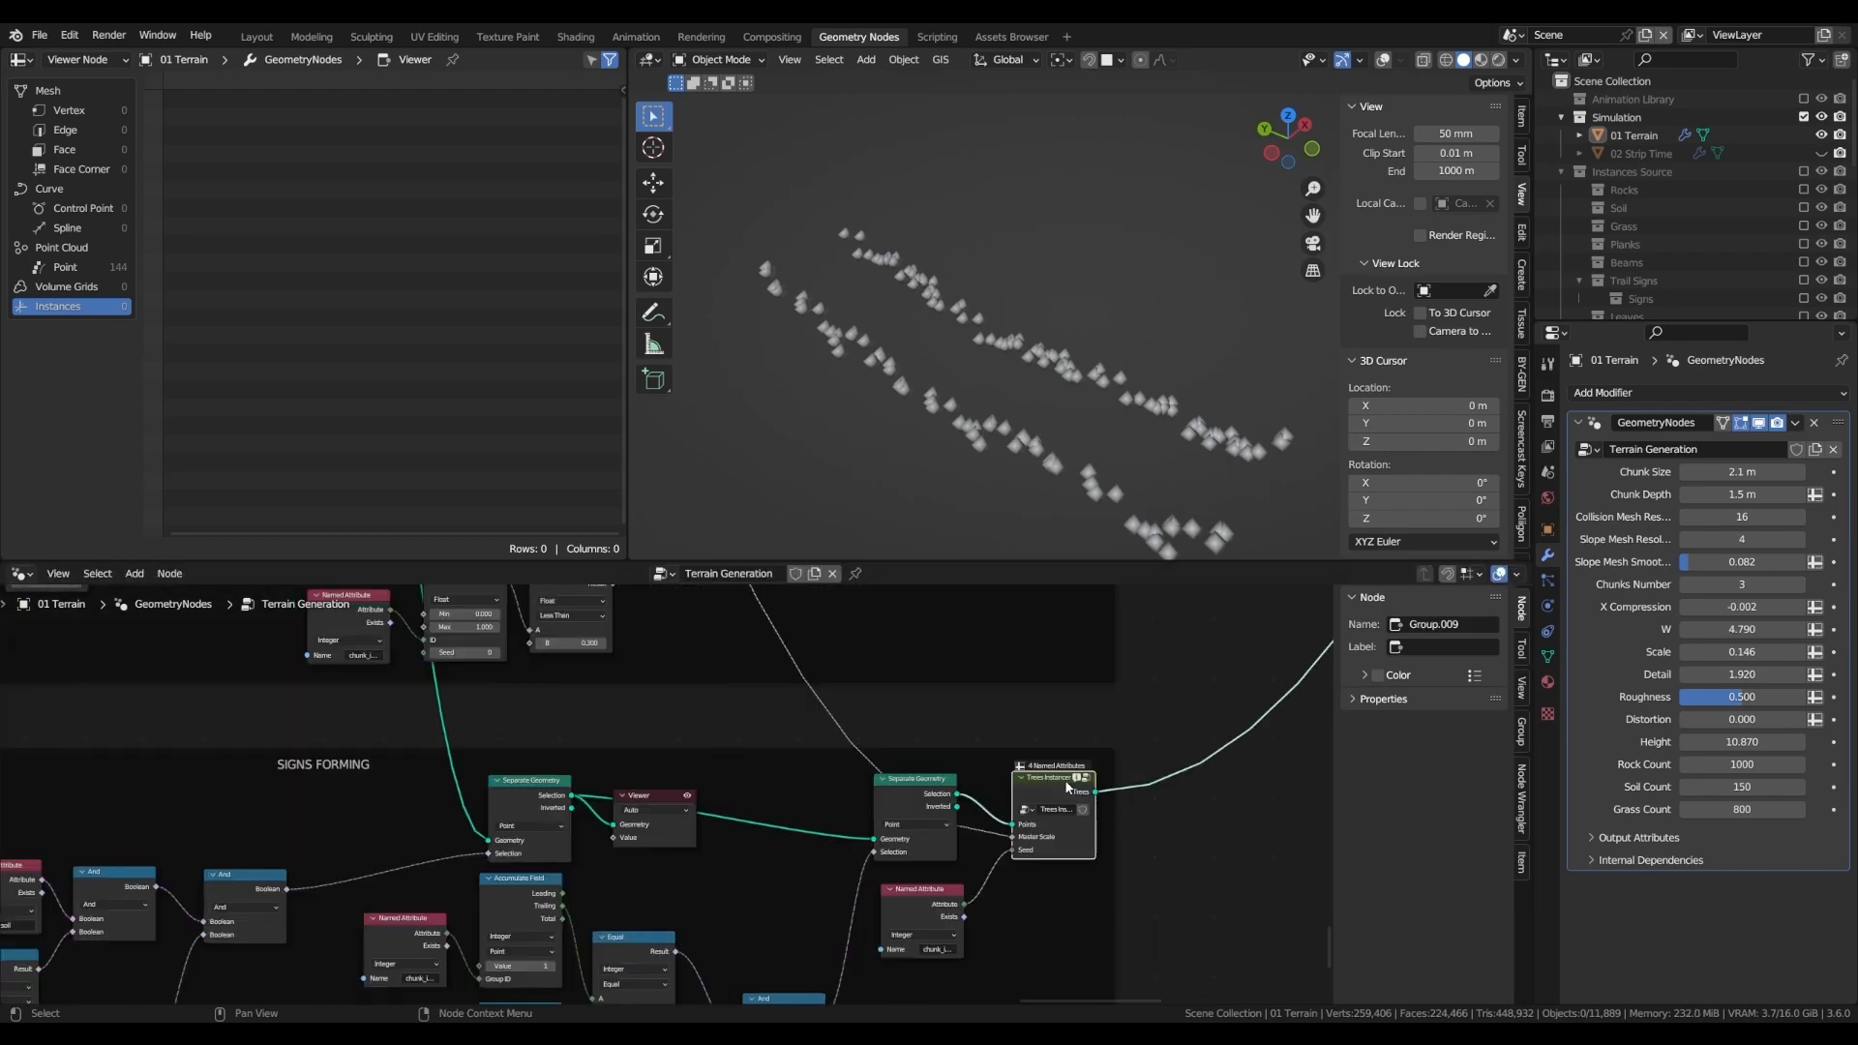
- Open the Trees Instancer group and examine the Capture Attribute nodes in its Base Attributes frame
key("Tab")
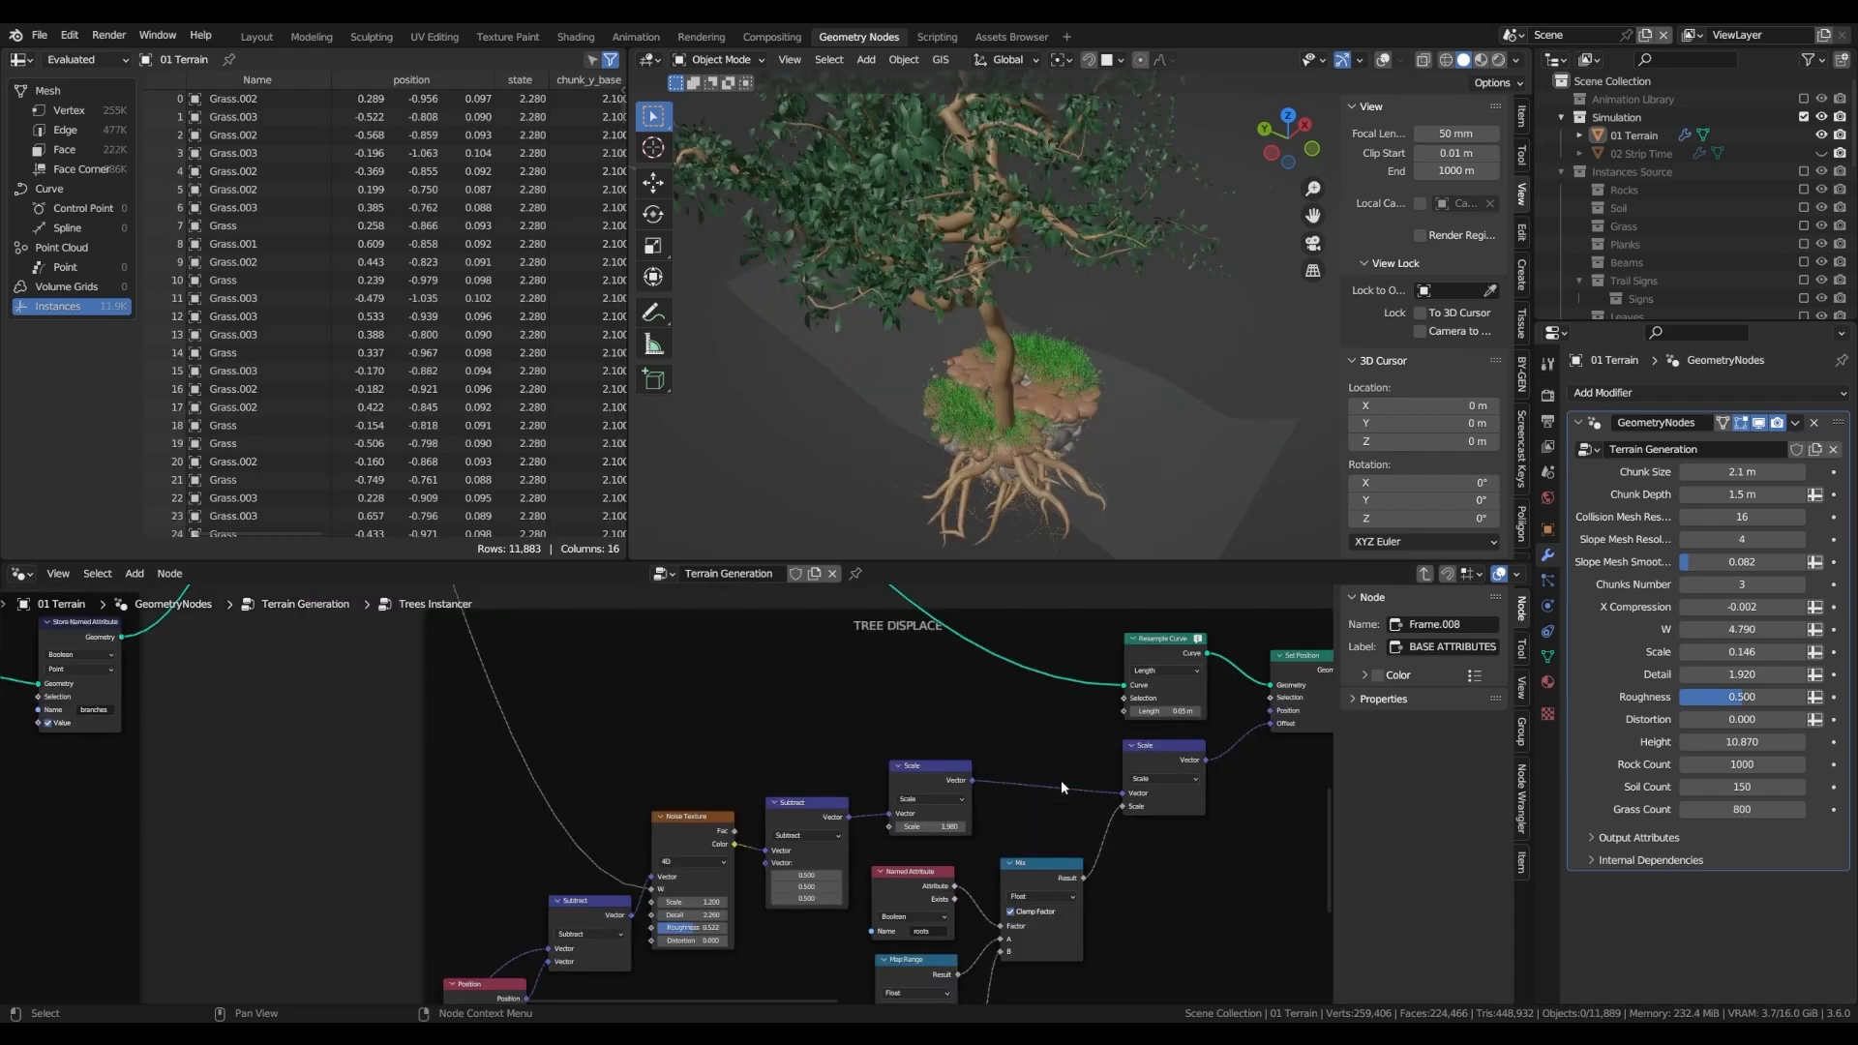
middle_click_drag(966, 718, 1018, 705)
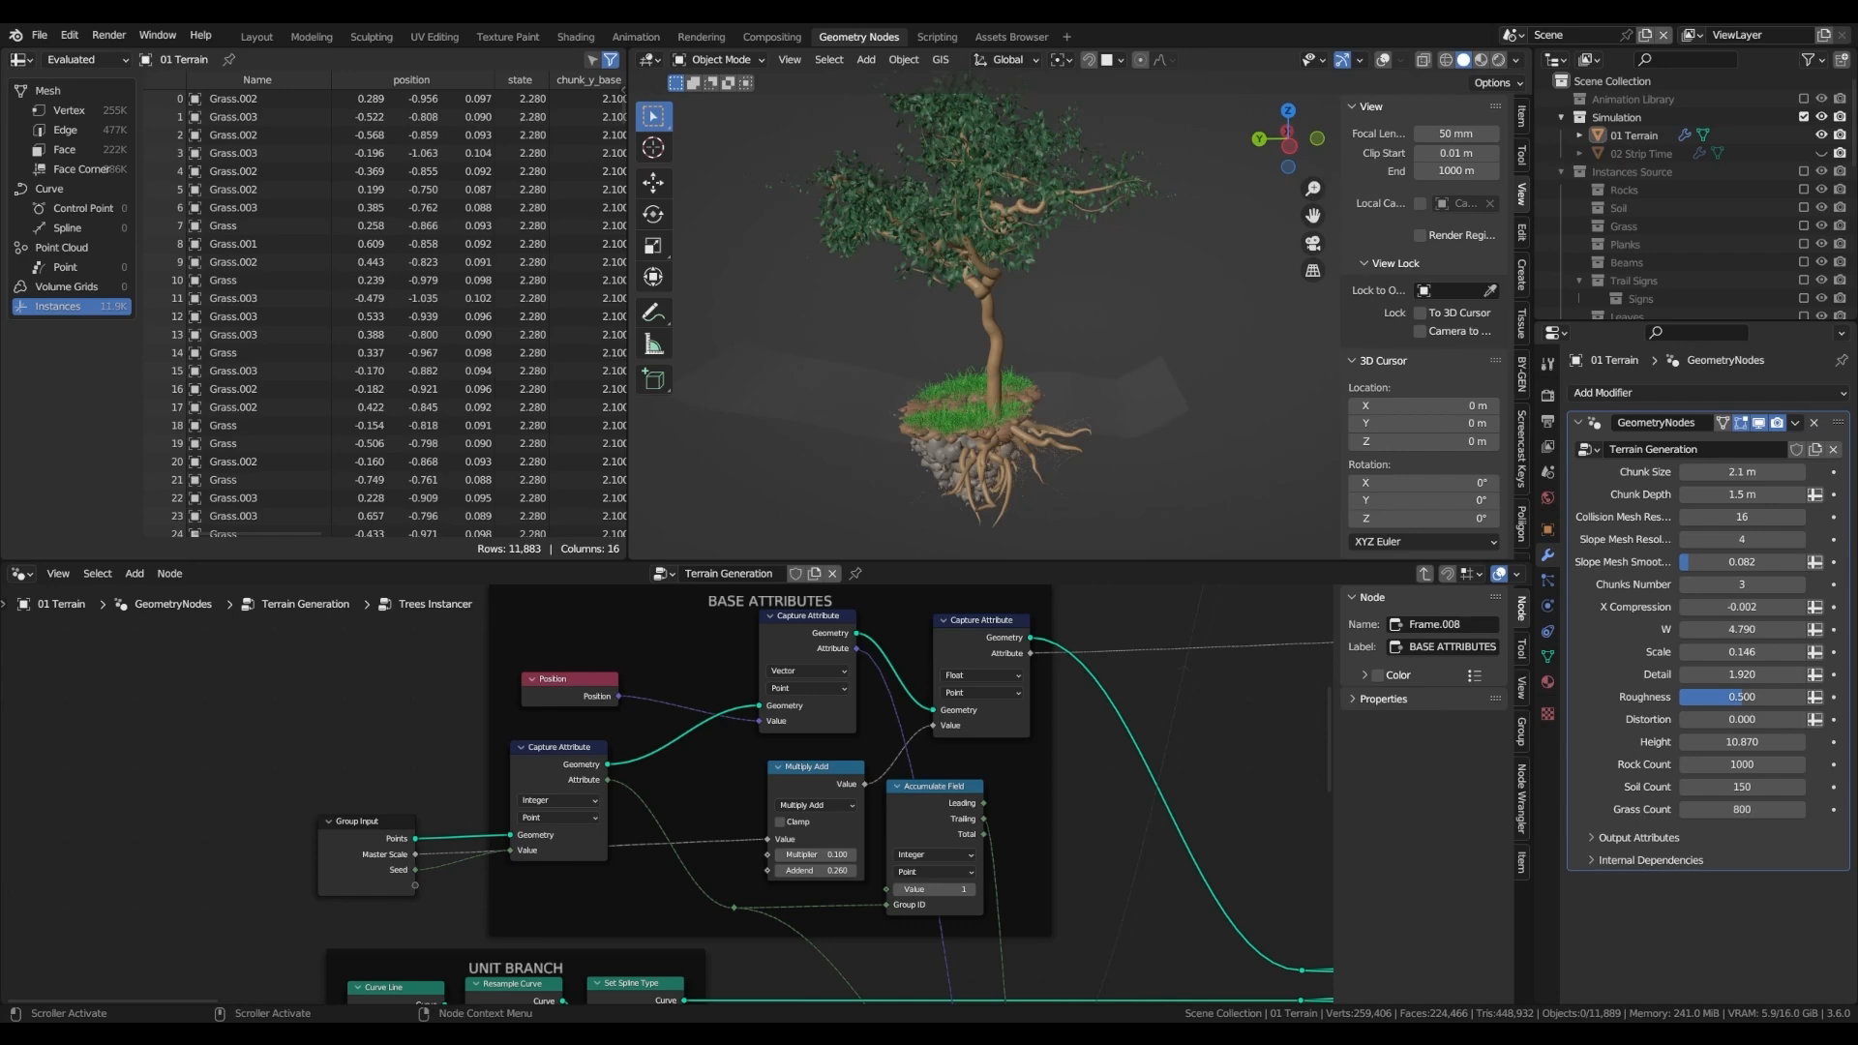
scroll(517, 793, "down", 1)
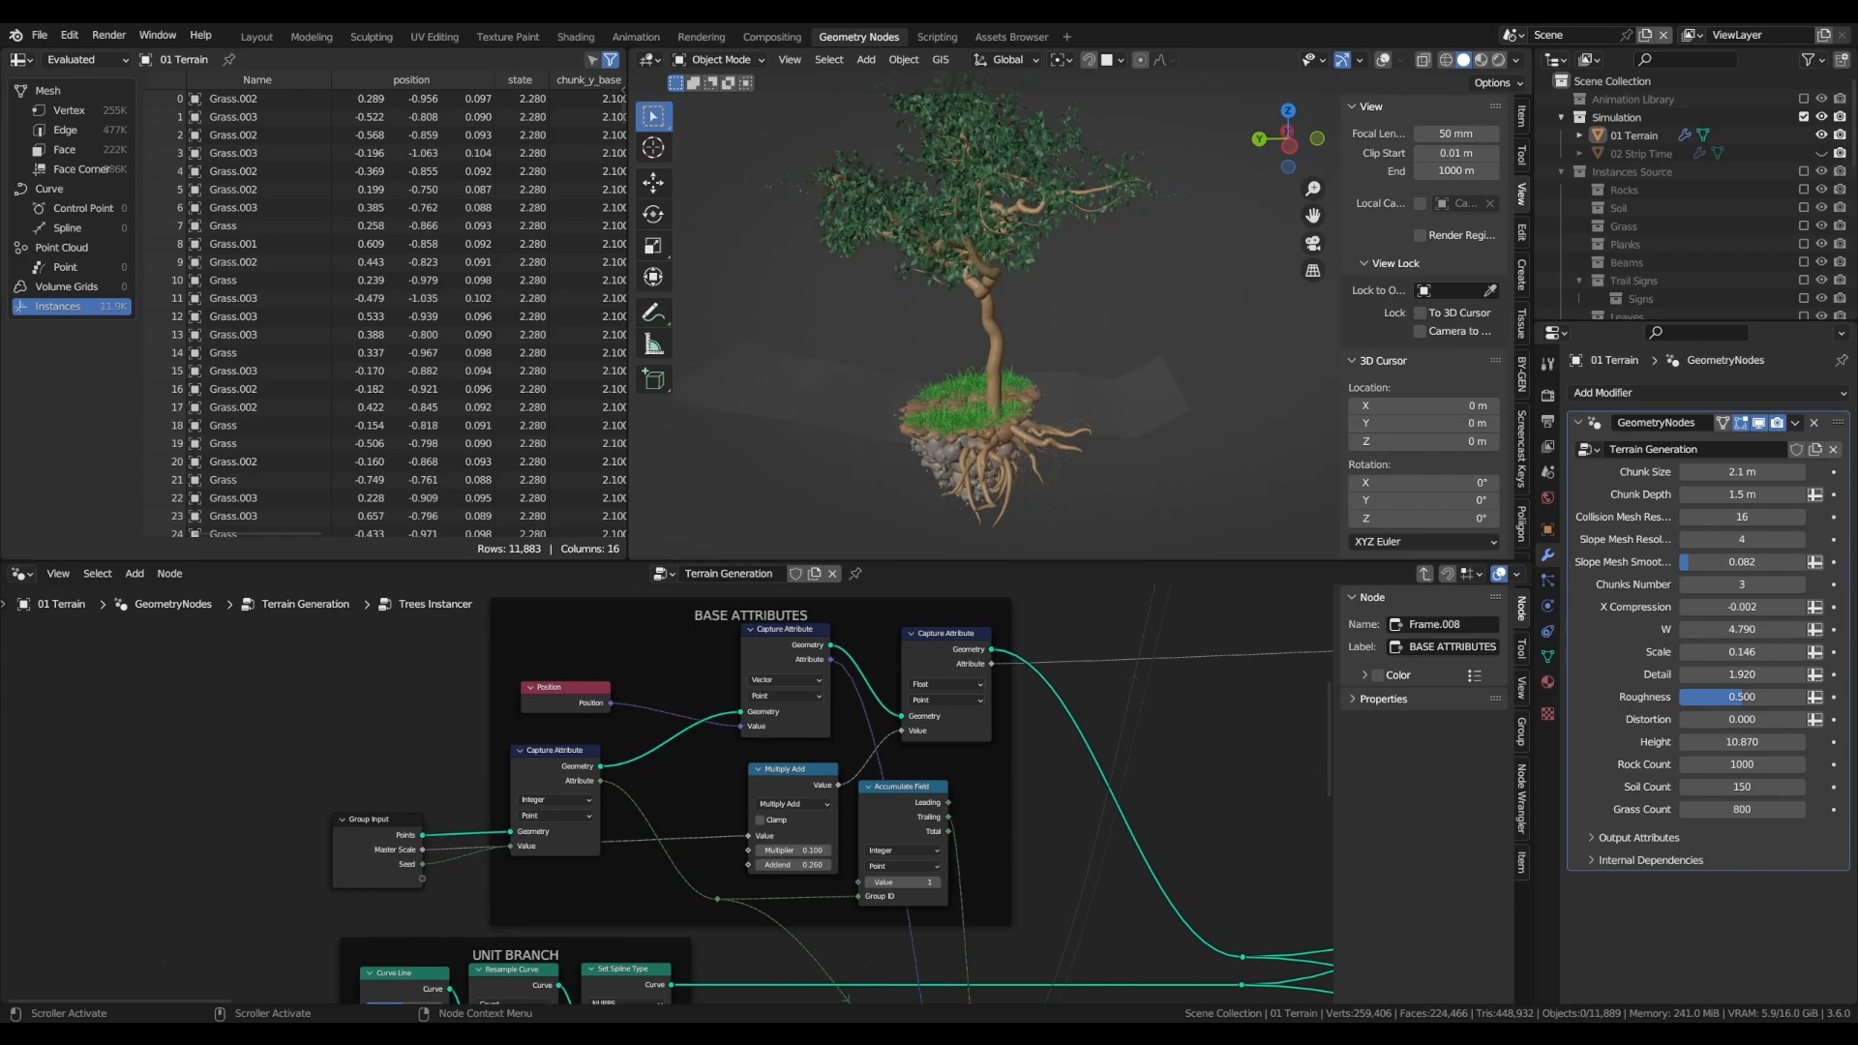
scroll(513, 769, "up", 1)
left_click(567, 753)
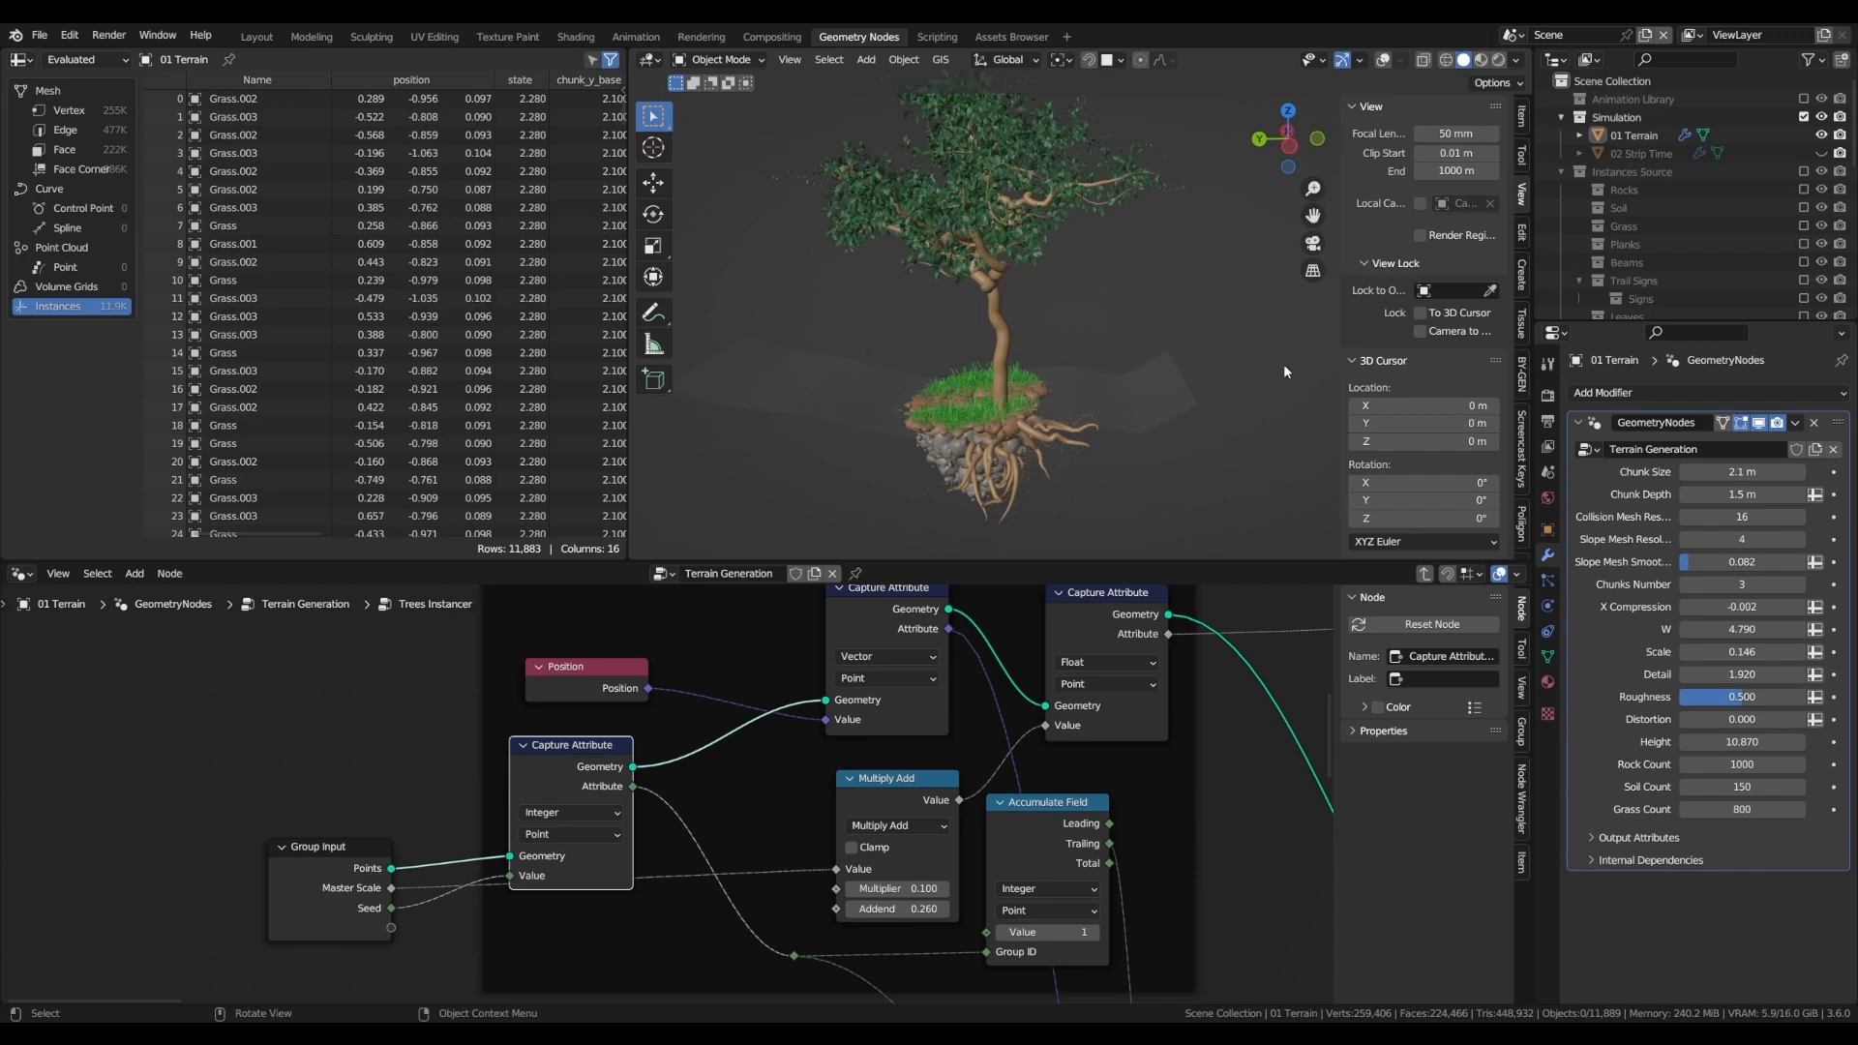
middle_click_drag(860, 637, 833, 693)
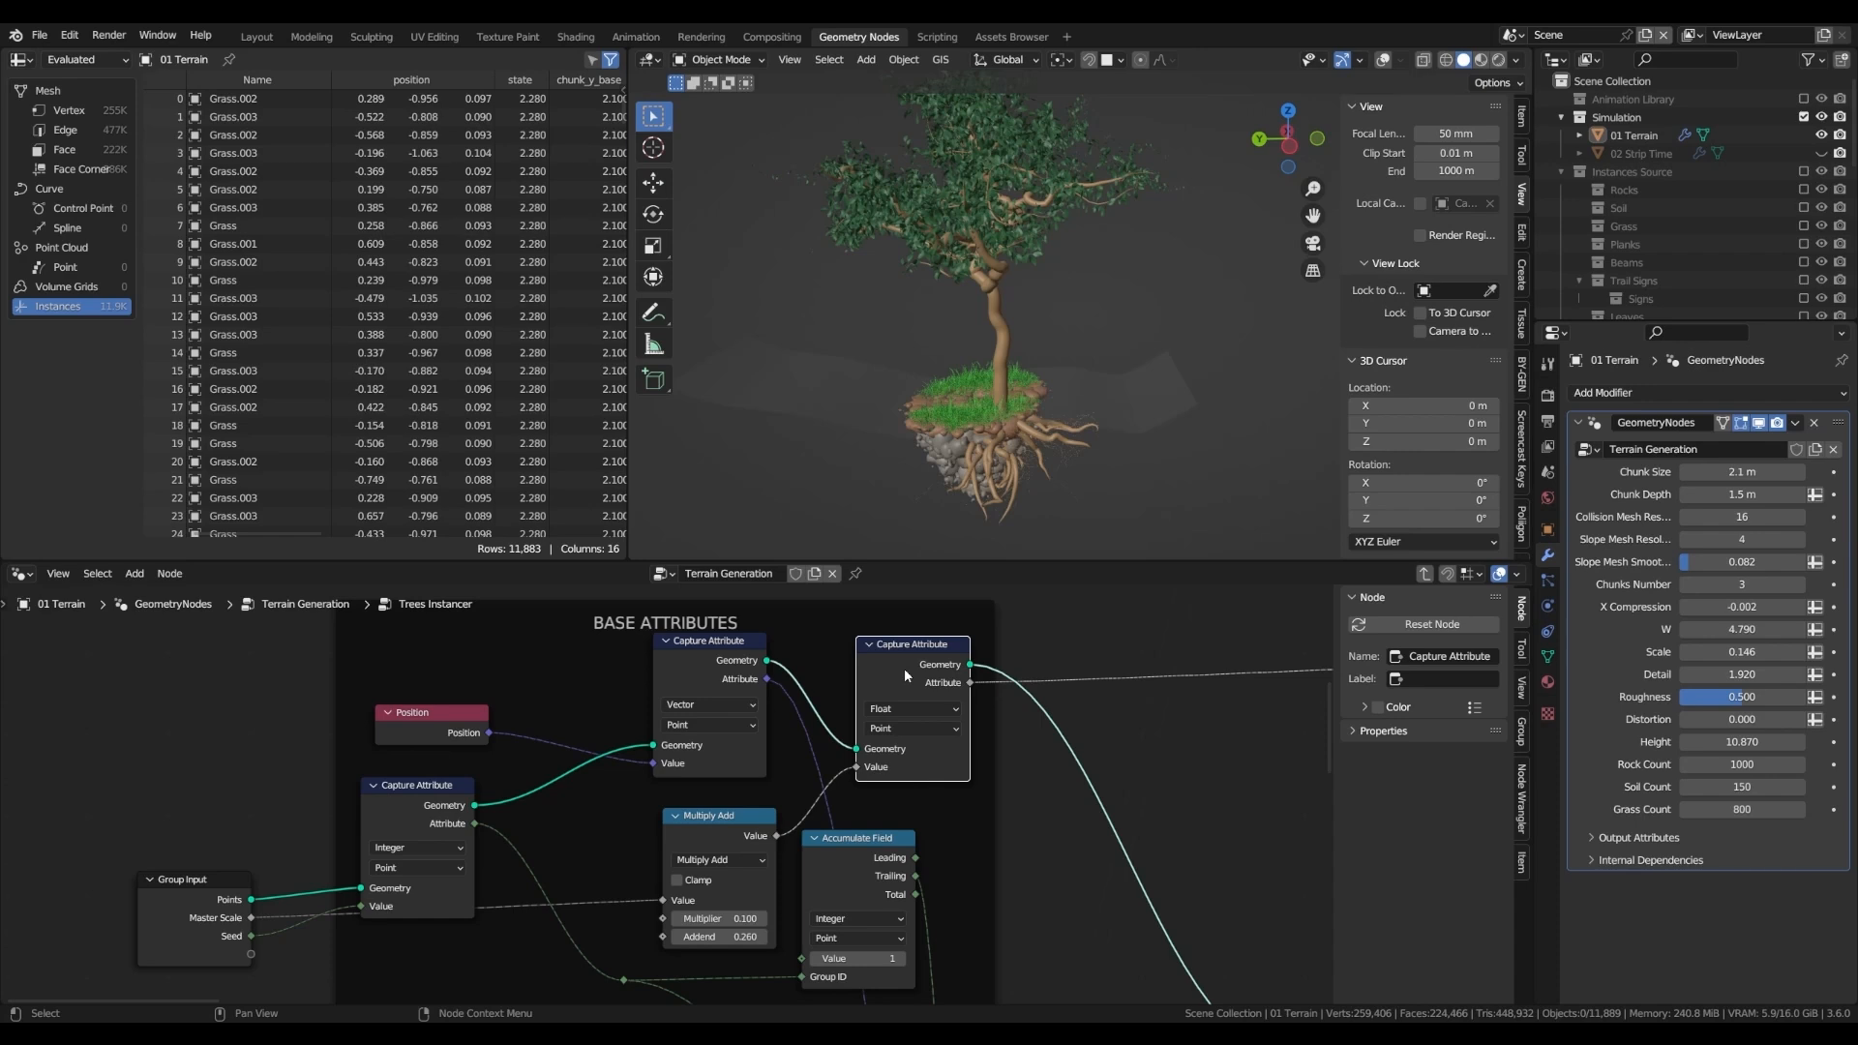
- Show the viewport overlays and draw an annotation stroke across the ground at the base of the tree trunk
left_click(654, 324)
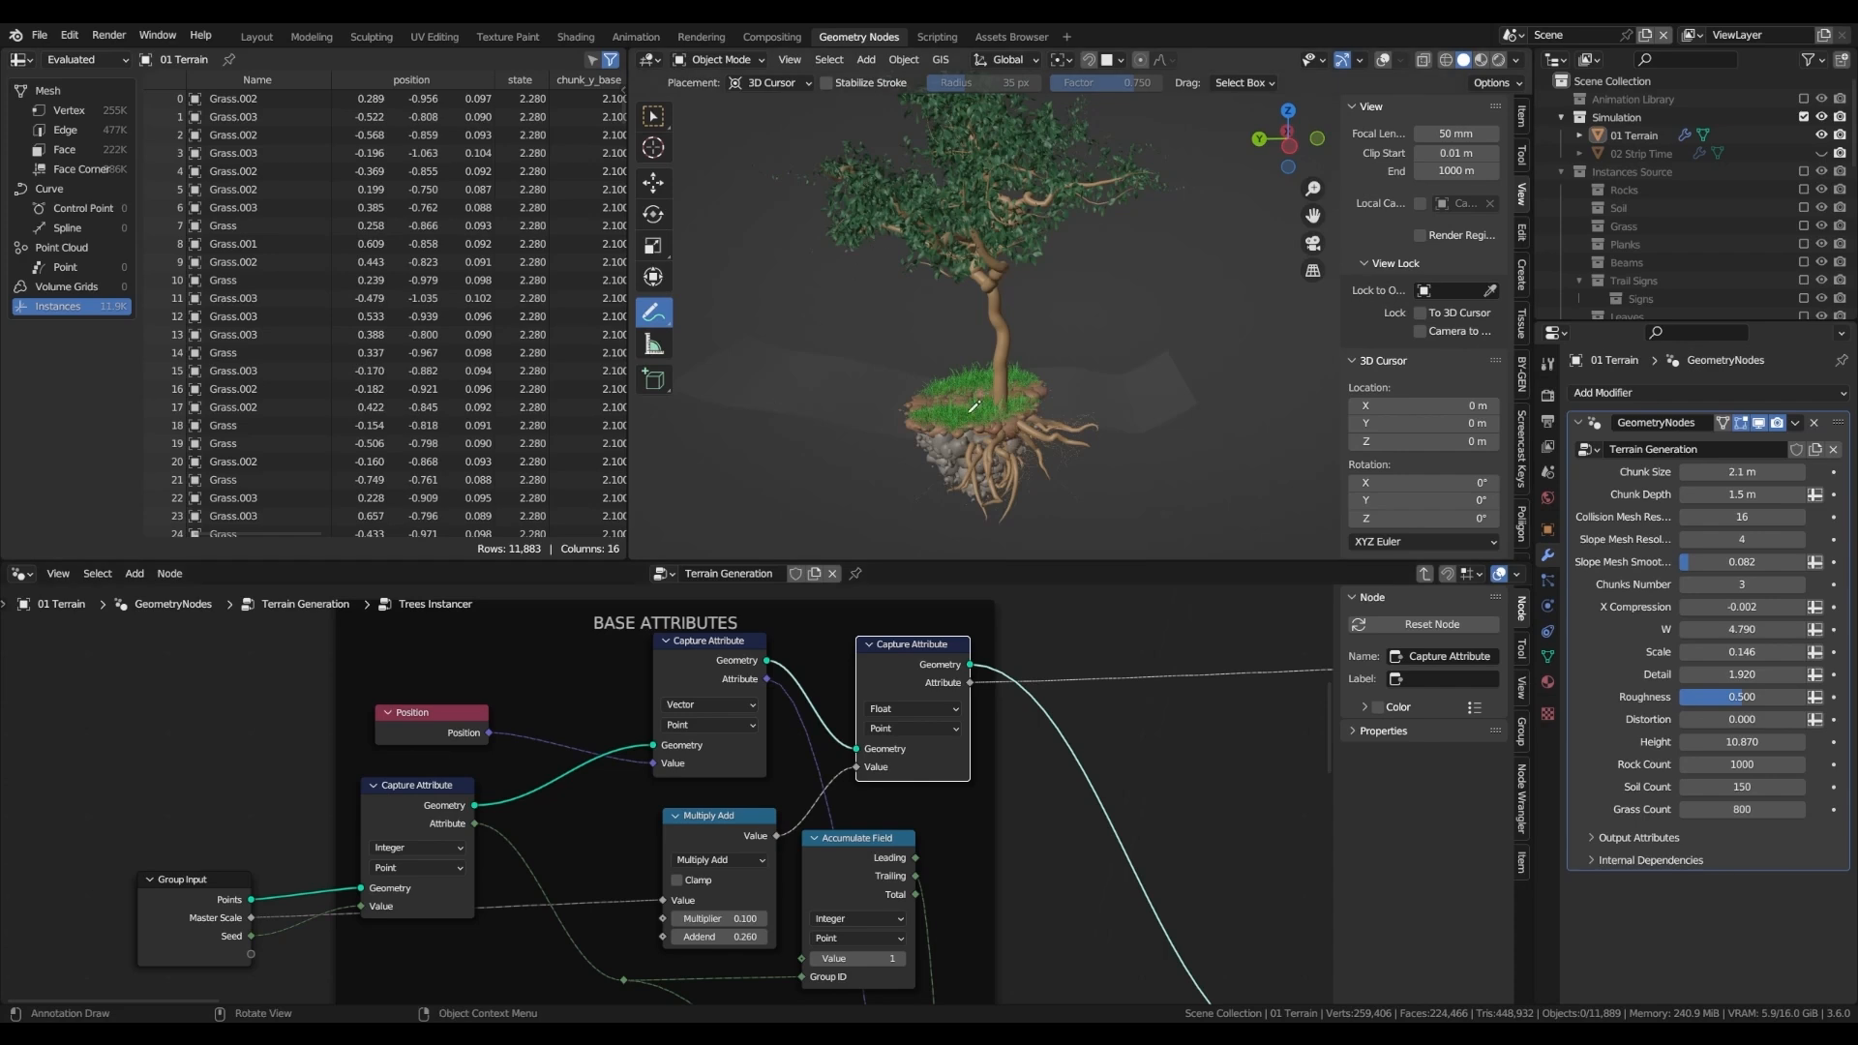
scroll(868, 201, "up", 3)
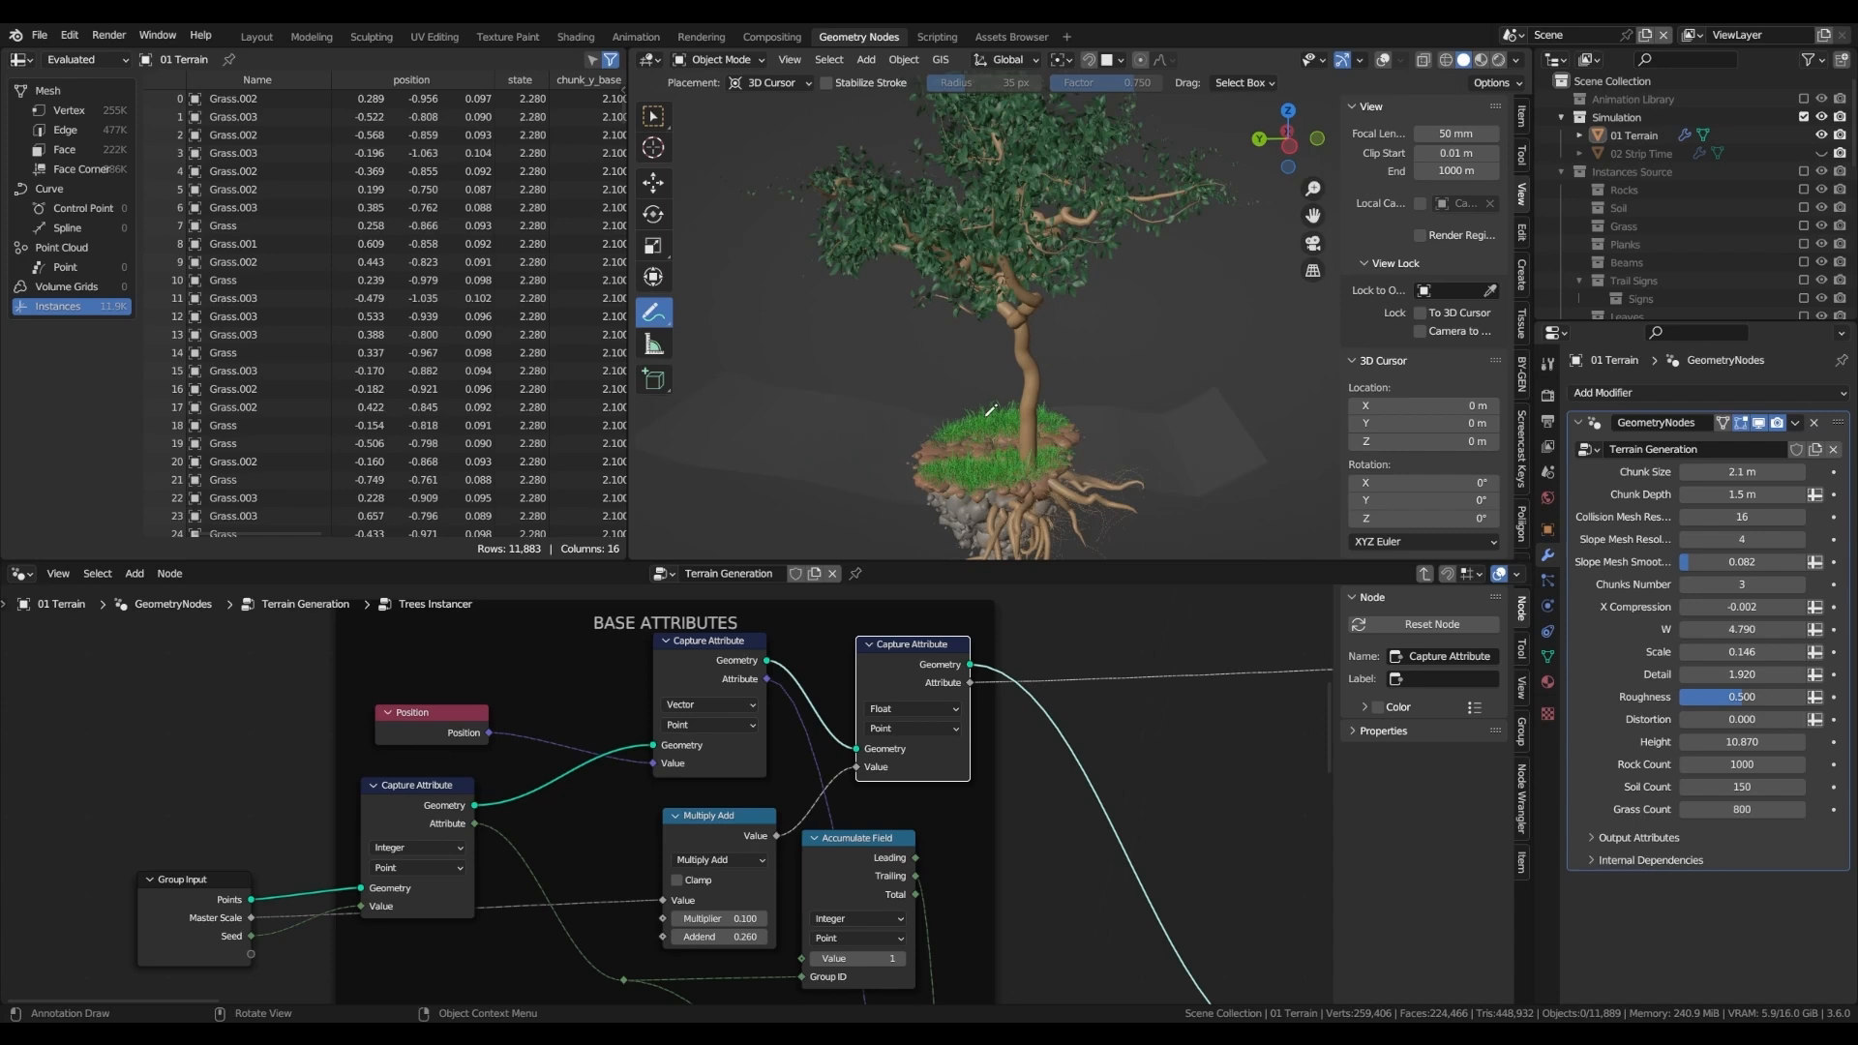
key("shift+alt+z")
left_click_drag(1013, 481, 1057, 447)
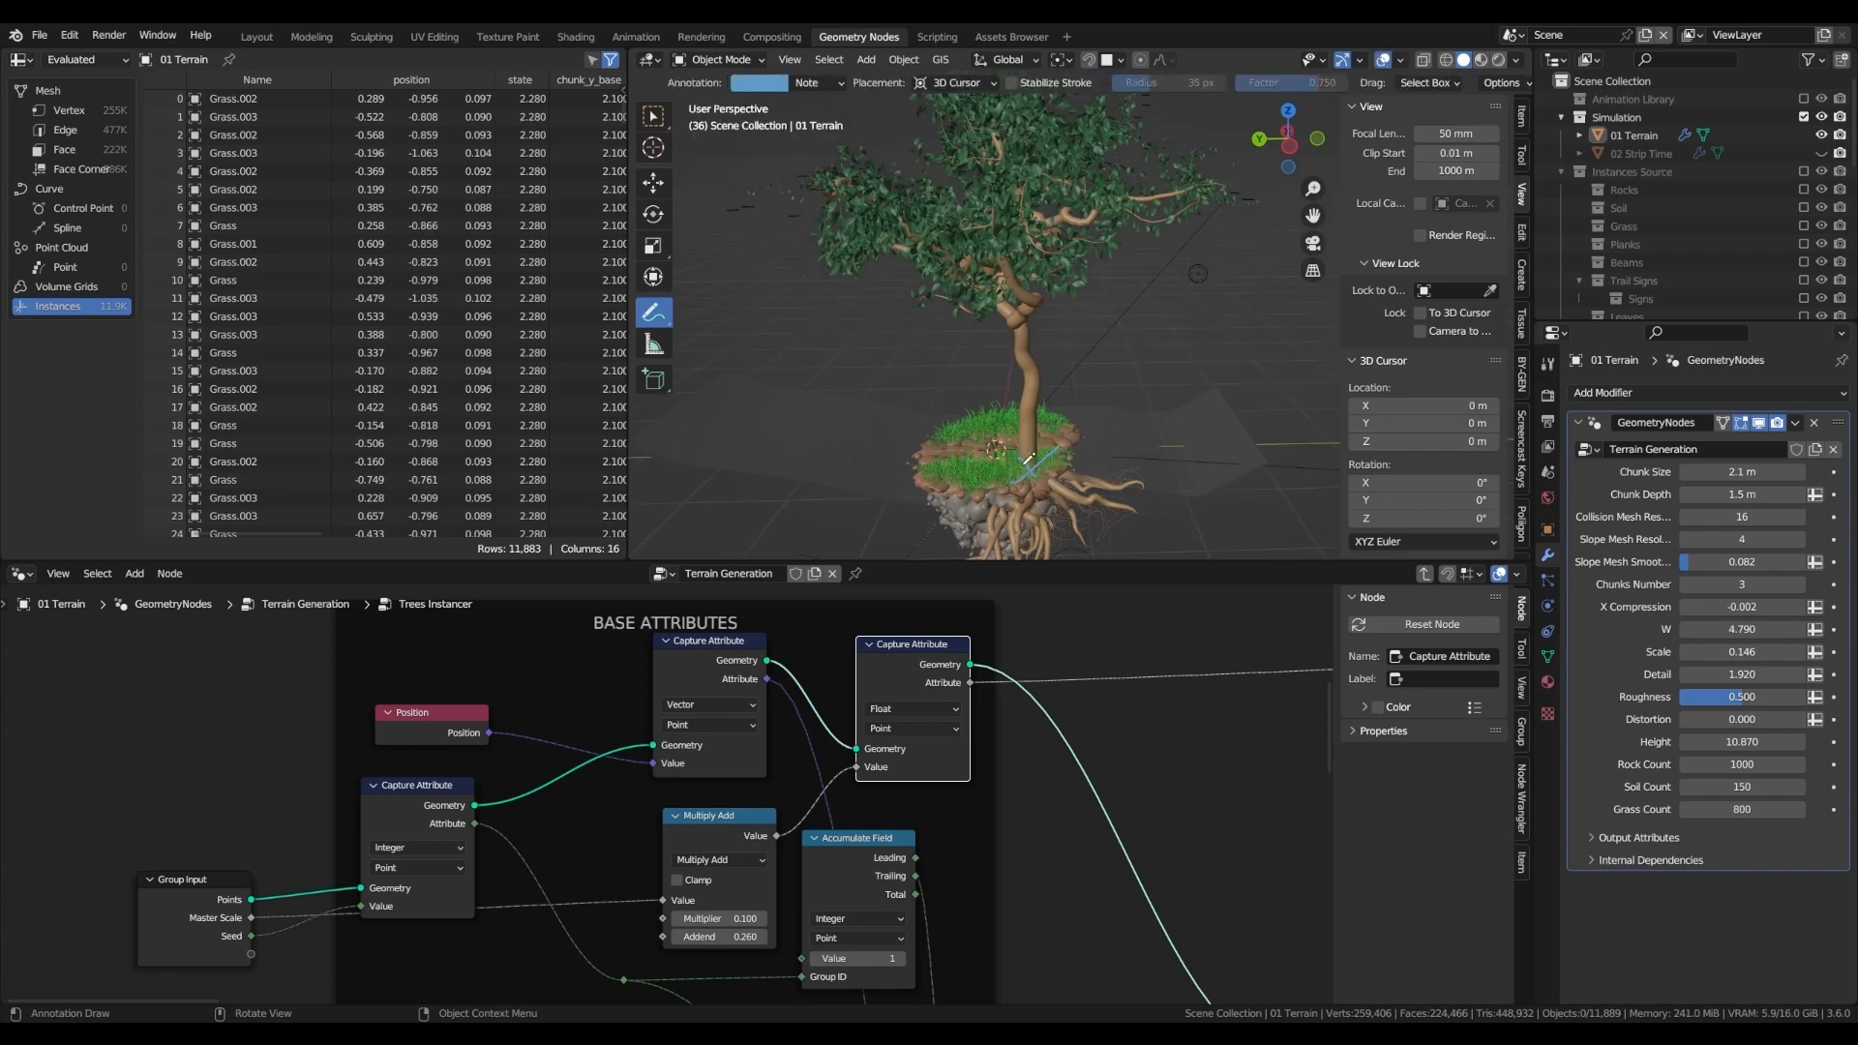
- Annotate crosses at the outer ends of the tree crown on both sides in the 3D view
mouse_move(782, 170)
left_mouse_down()
mouse_move(828, 199)
mouse_move(824, 159)
left_mouse_up()
left_click_drag(1186, 156, 1225, 202)
left_click_drag(1220, 174, 1164, 227)
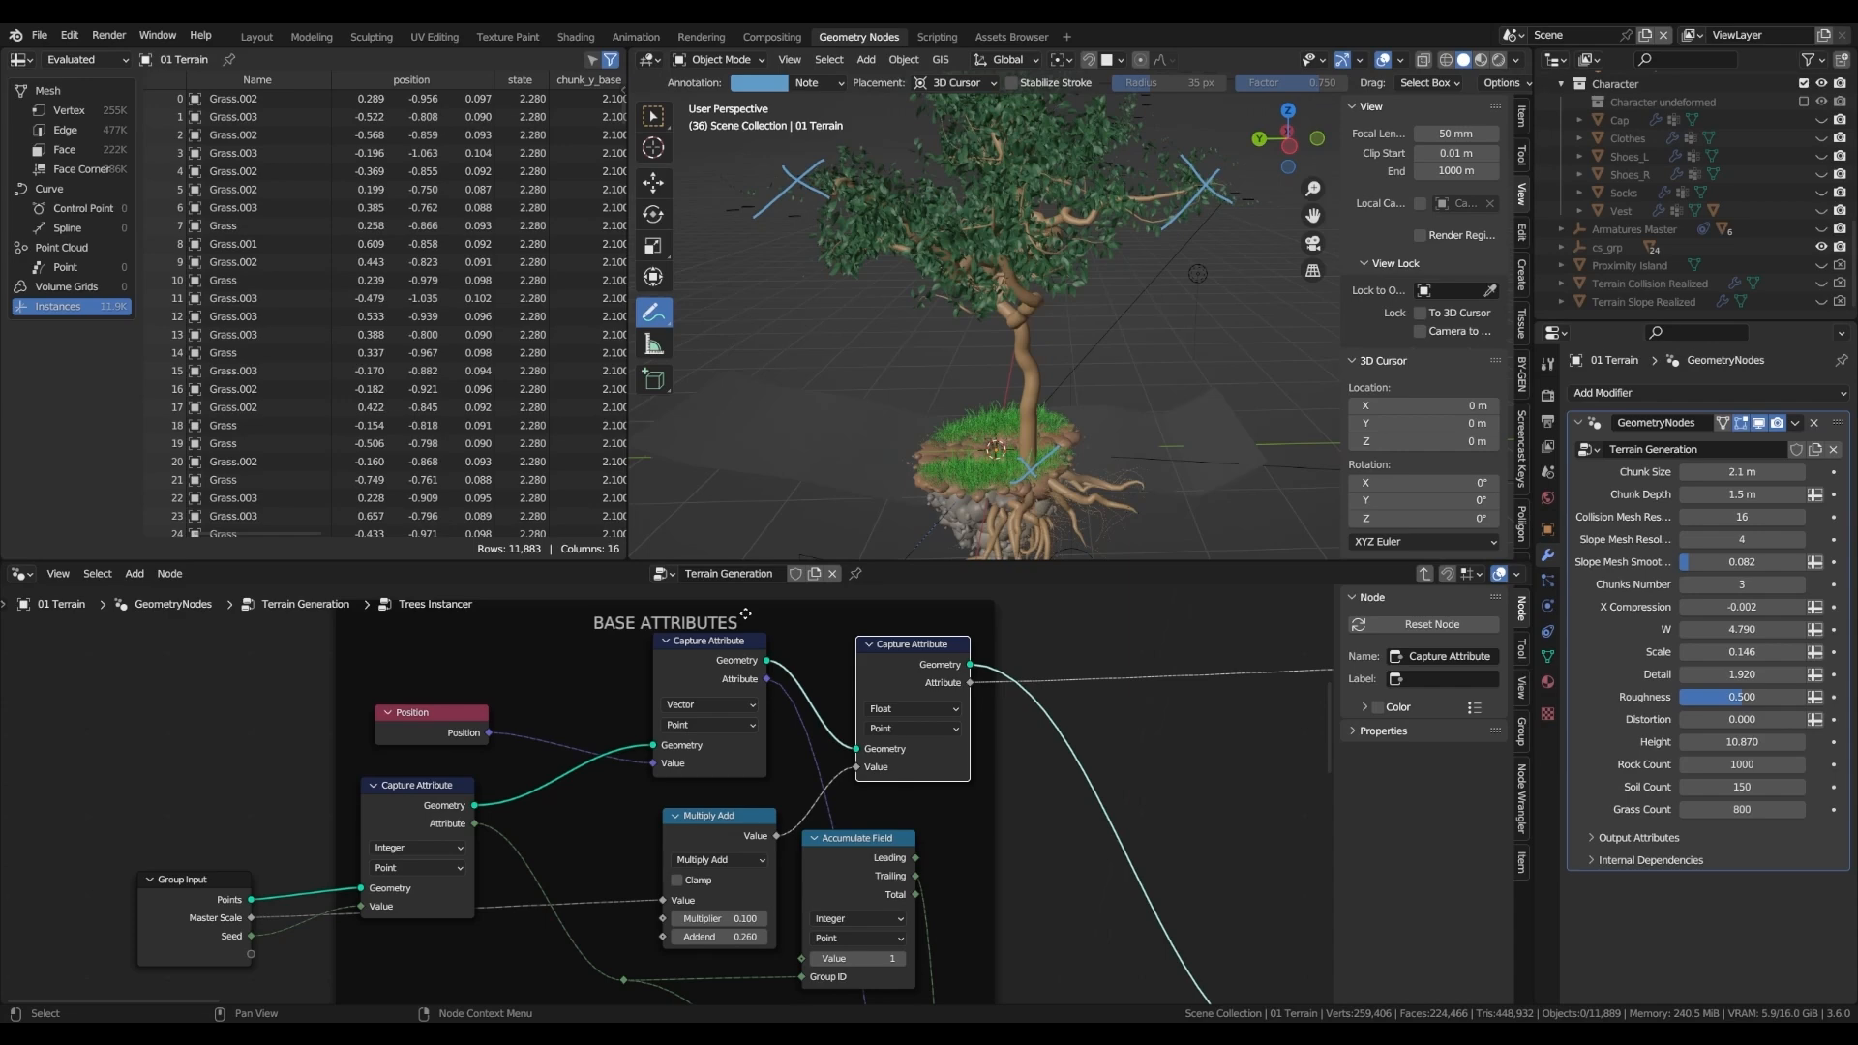
- Play the terrain animation from the first frame and select the Accumulate Field node in the Base Attributes frame
key("shift+Left")
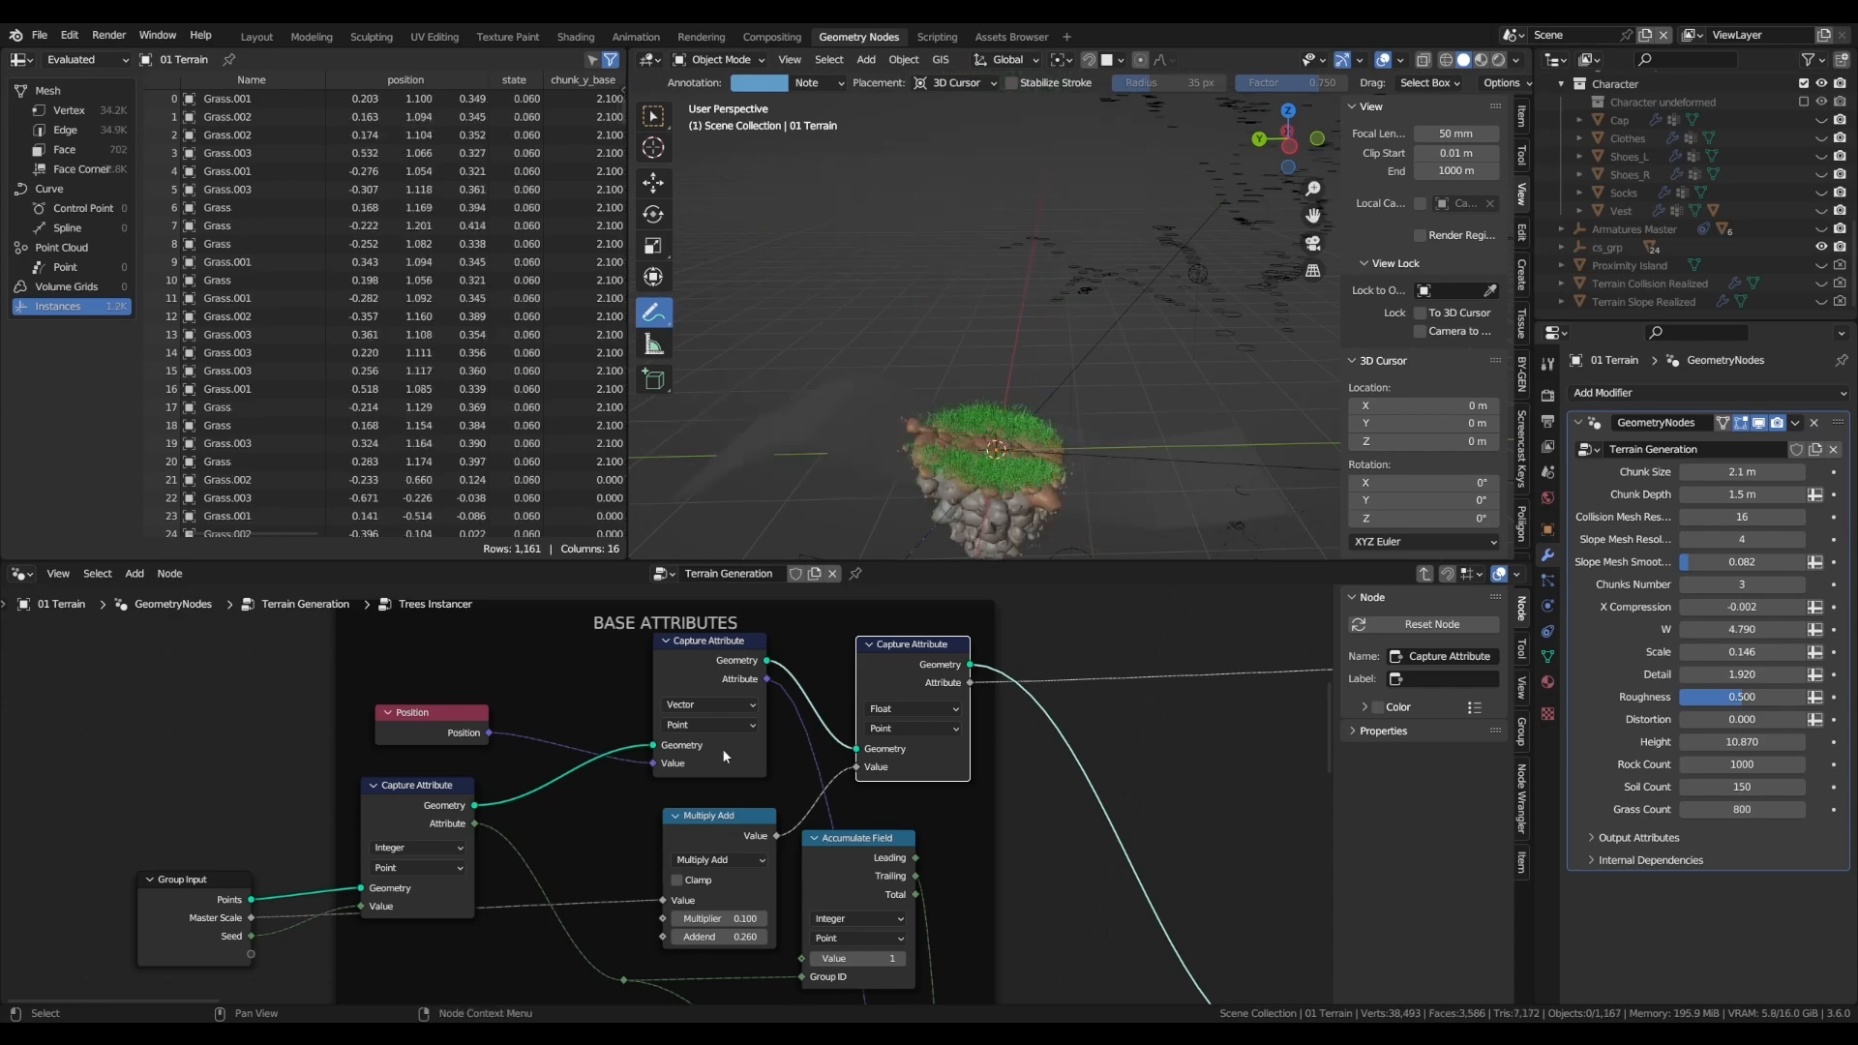
scroll(842, 308, "down", 1)
key("space")
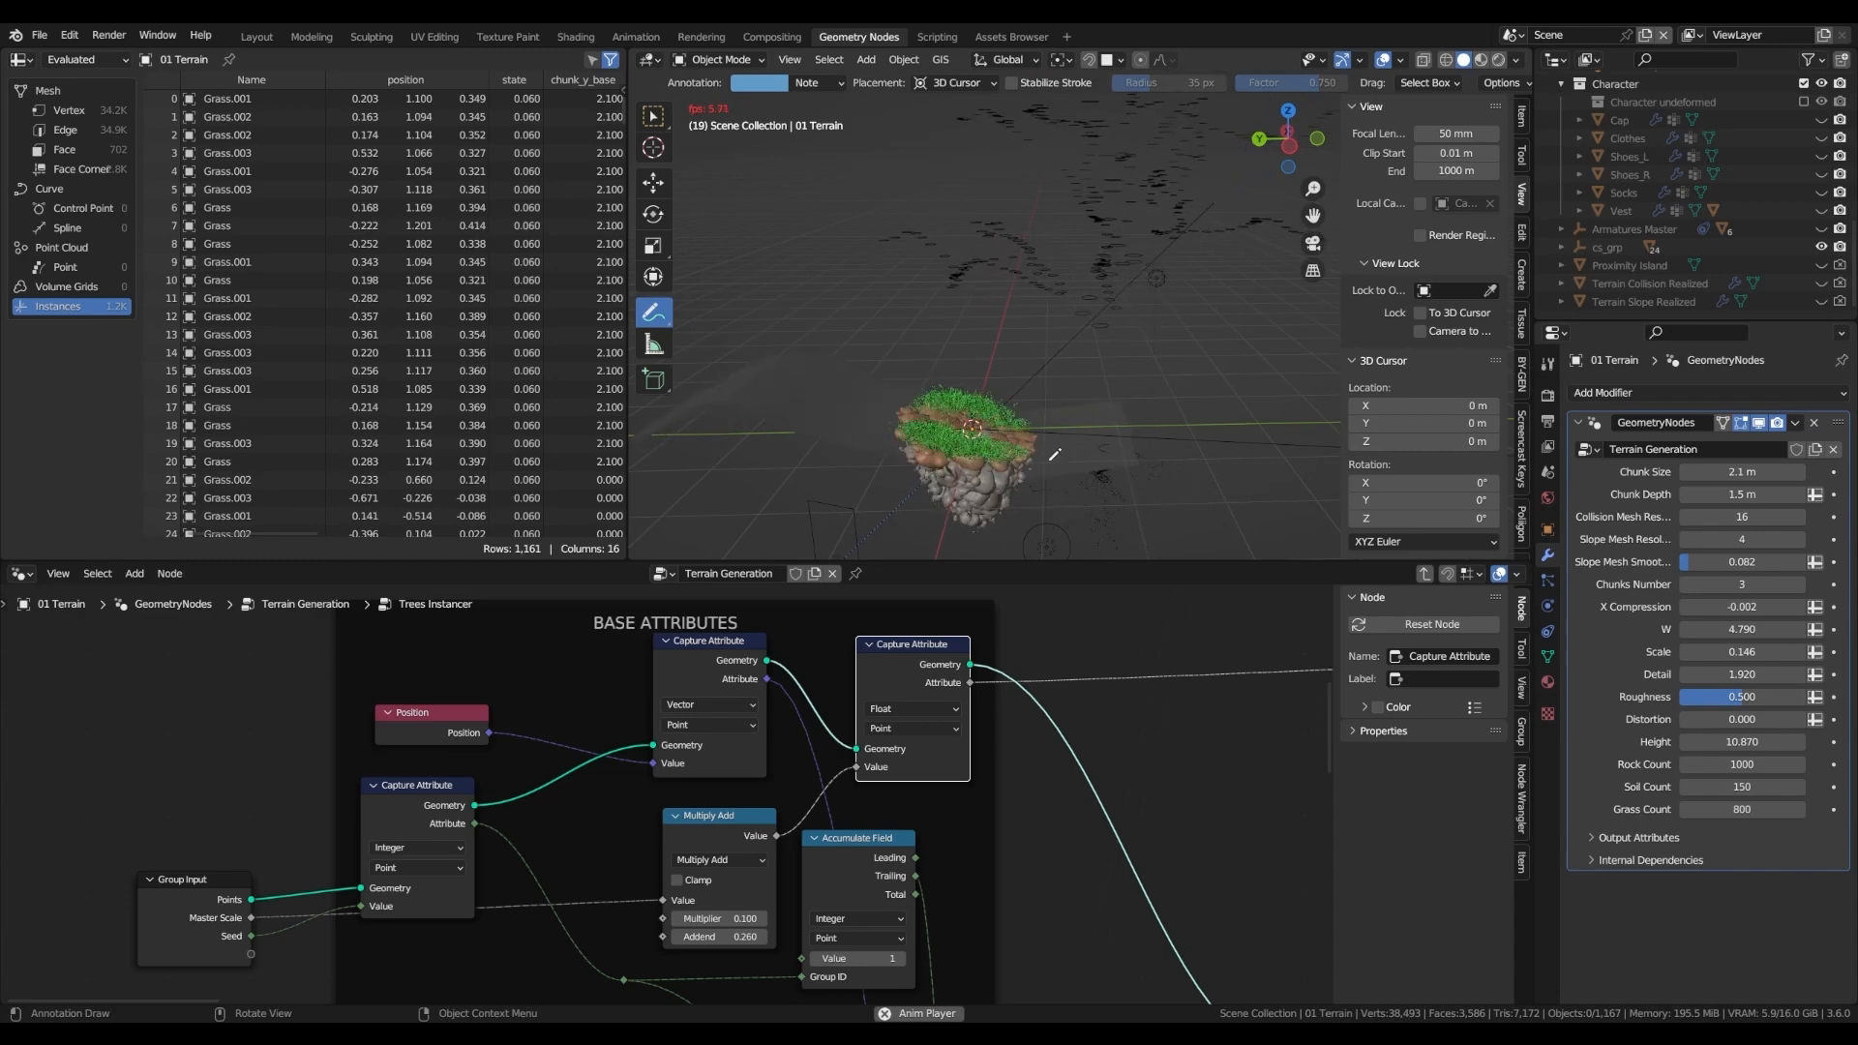
key("space")
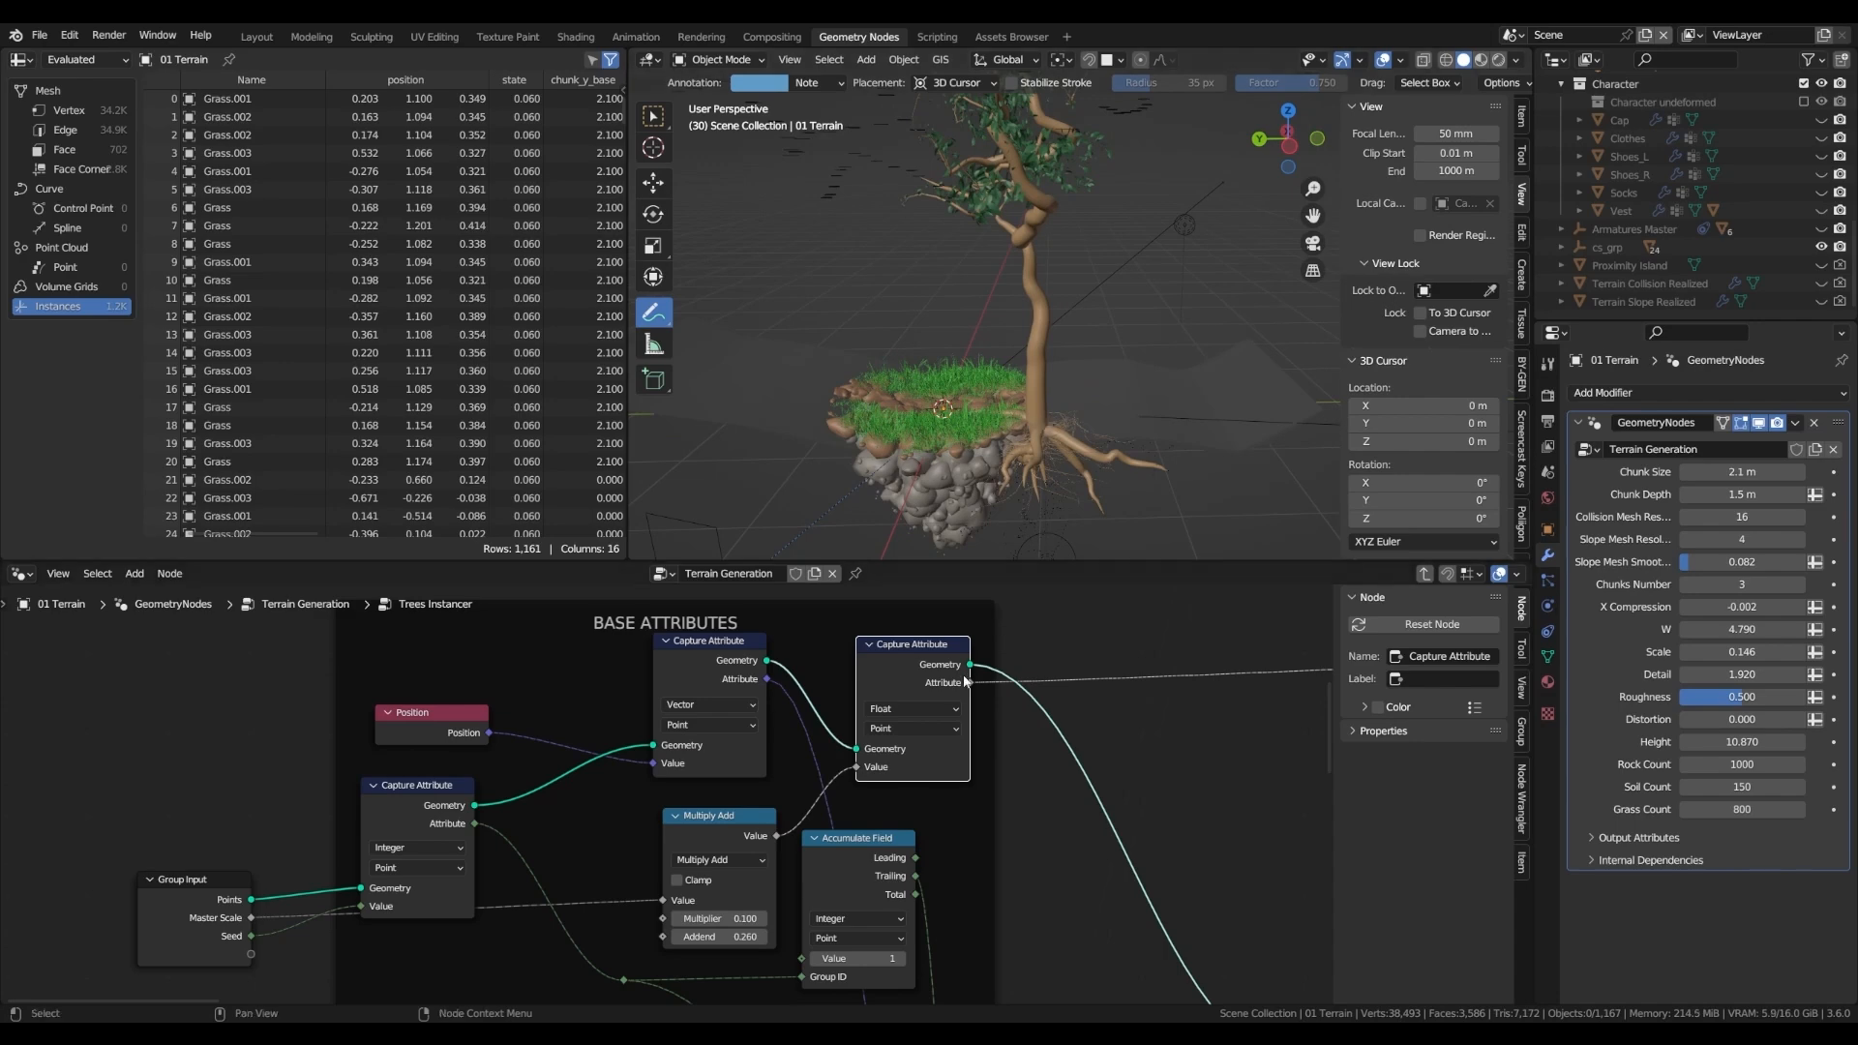
middle_click_drag(936, 846, 978, 733)
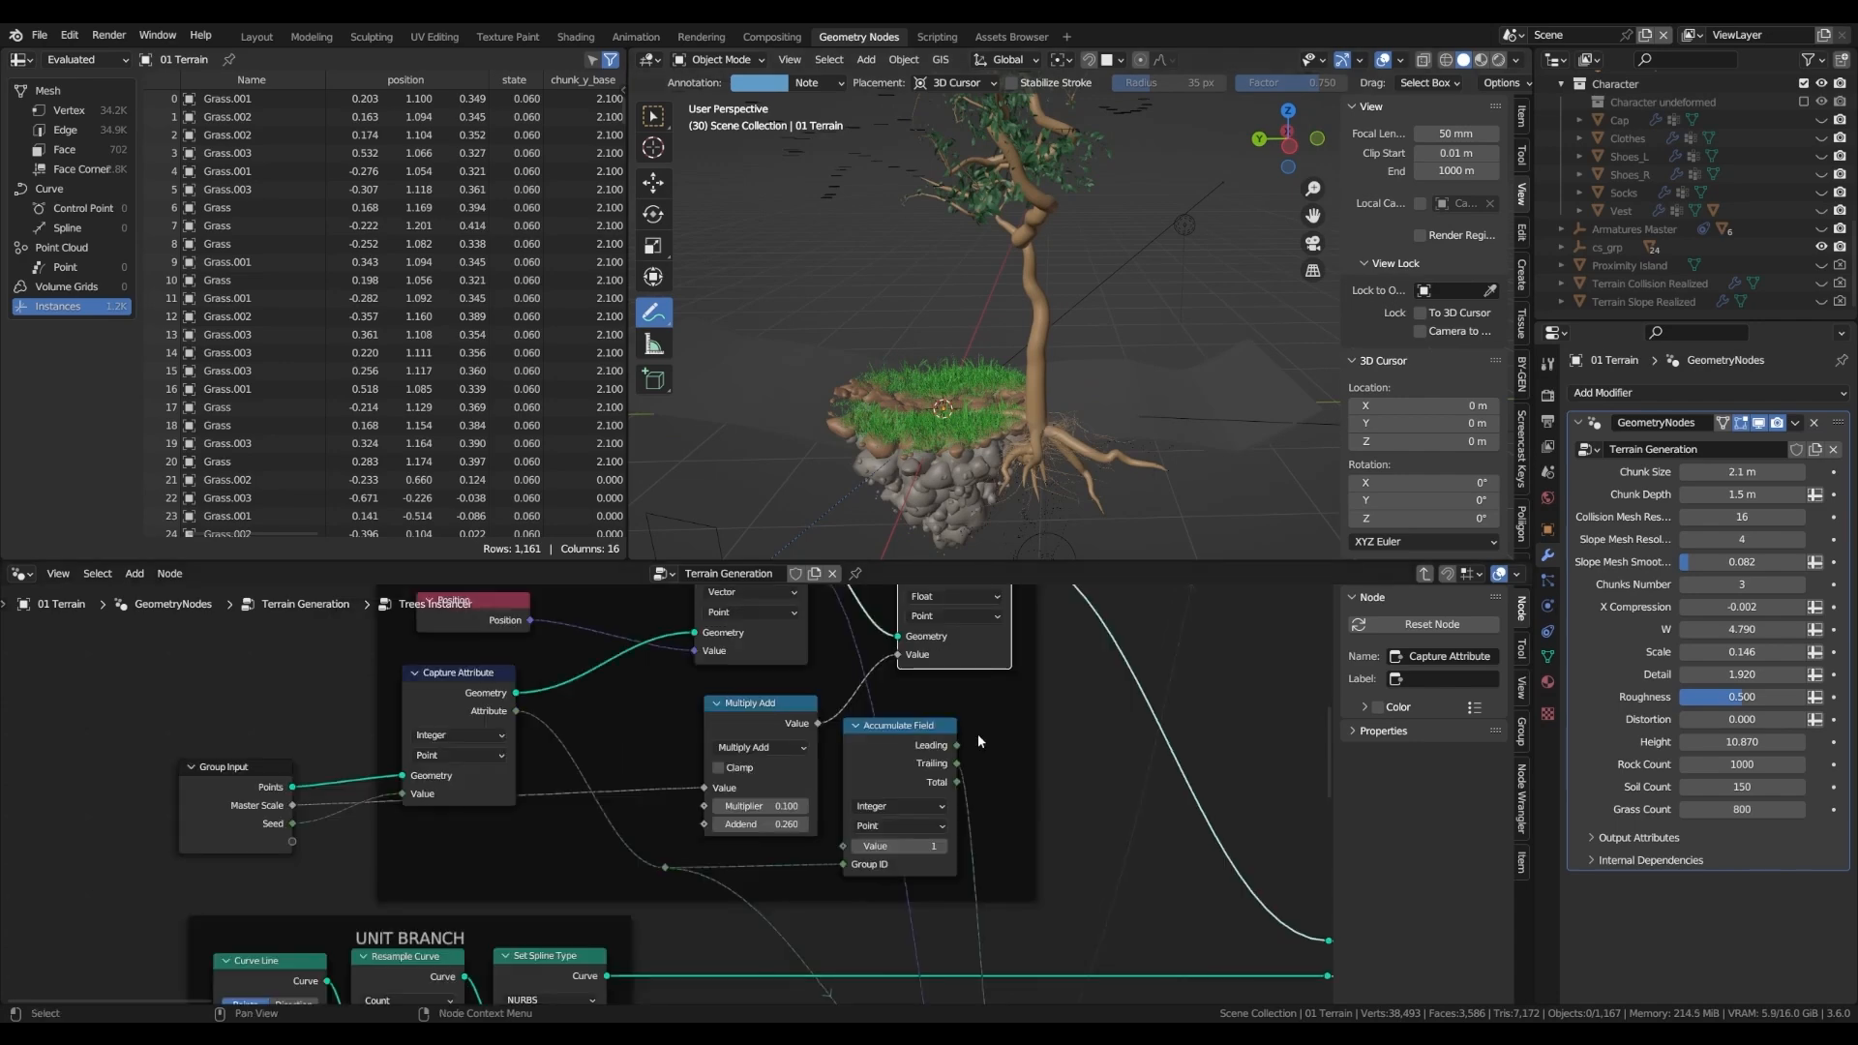
left_click_drag(913, 755, 916, 757)
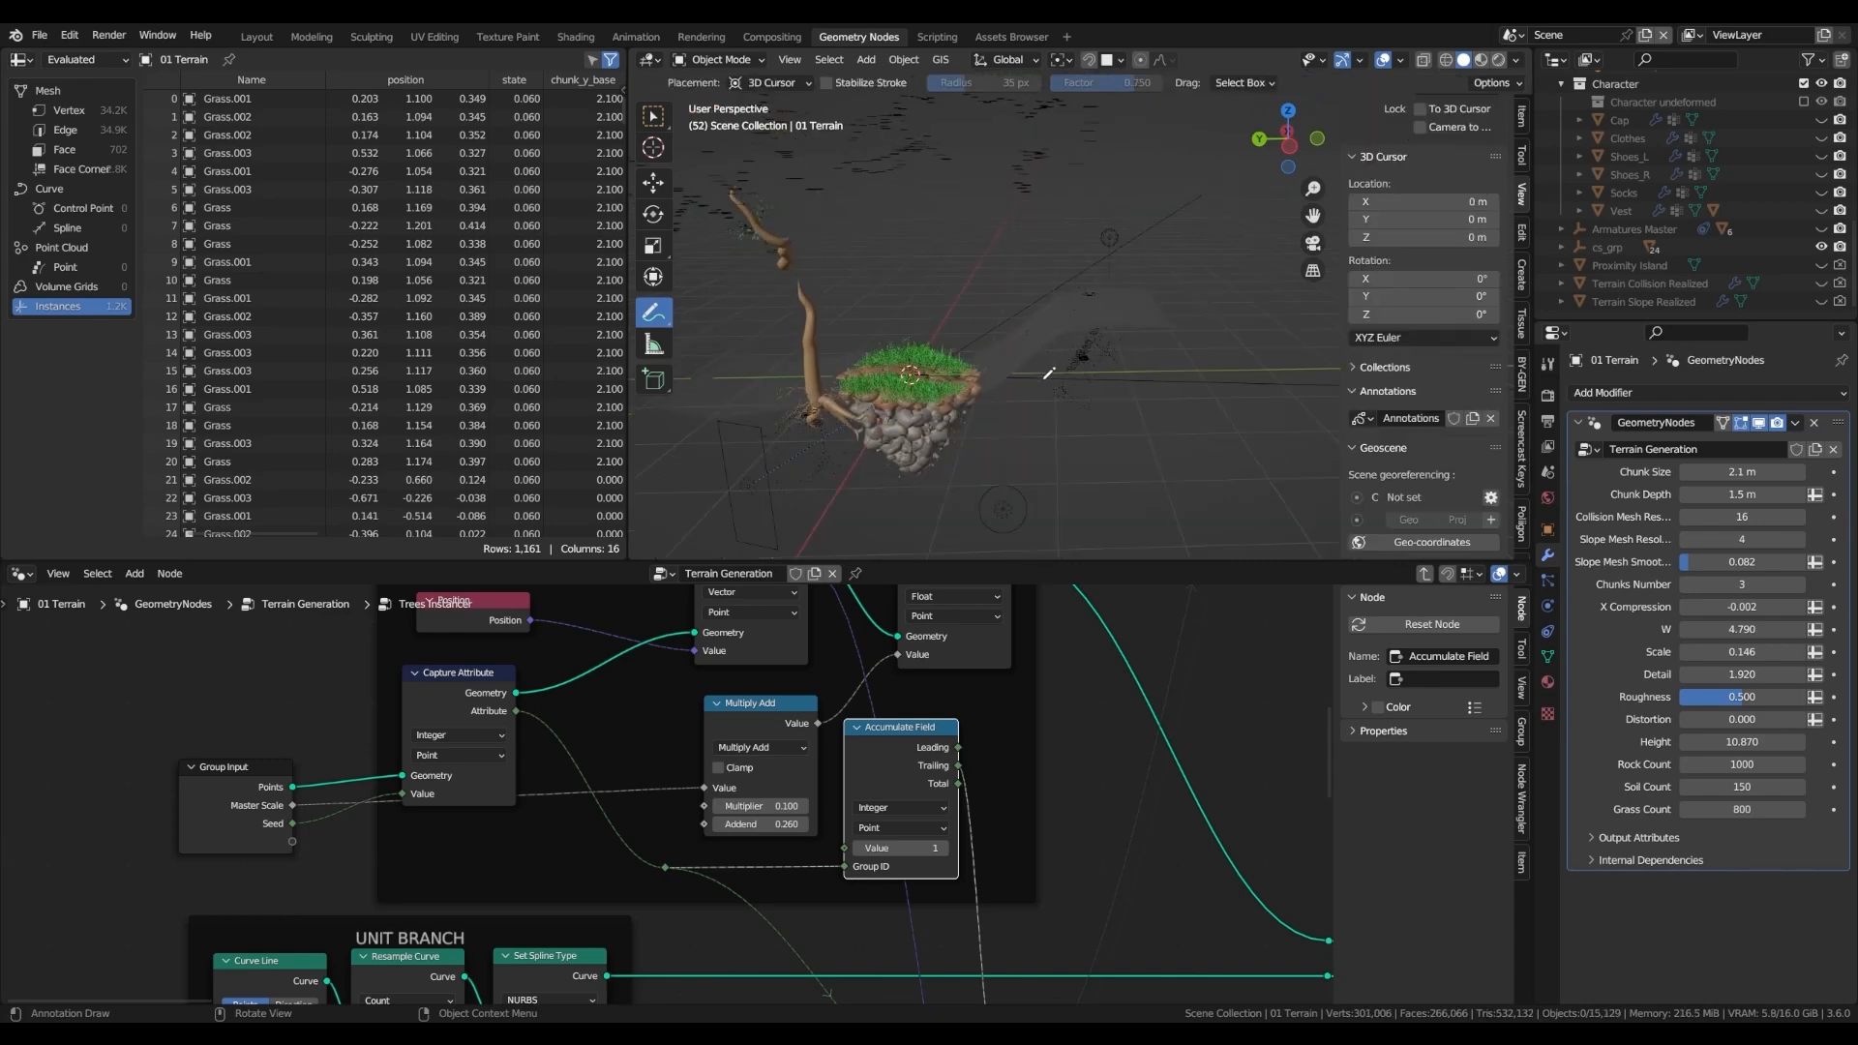
- Trace the tree trunk beside the island and a matching curve on the opposite side with annotation strokes
left_click_drag(788, 238, 807, 425)
left_click_drag(1072, 170, 1074, 372)
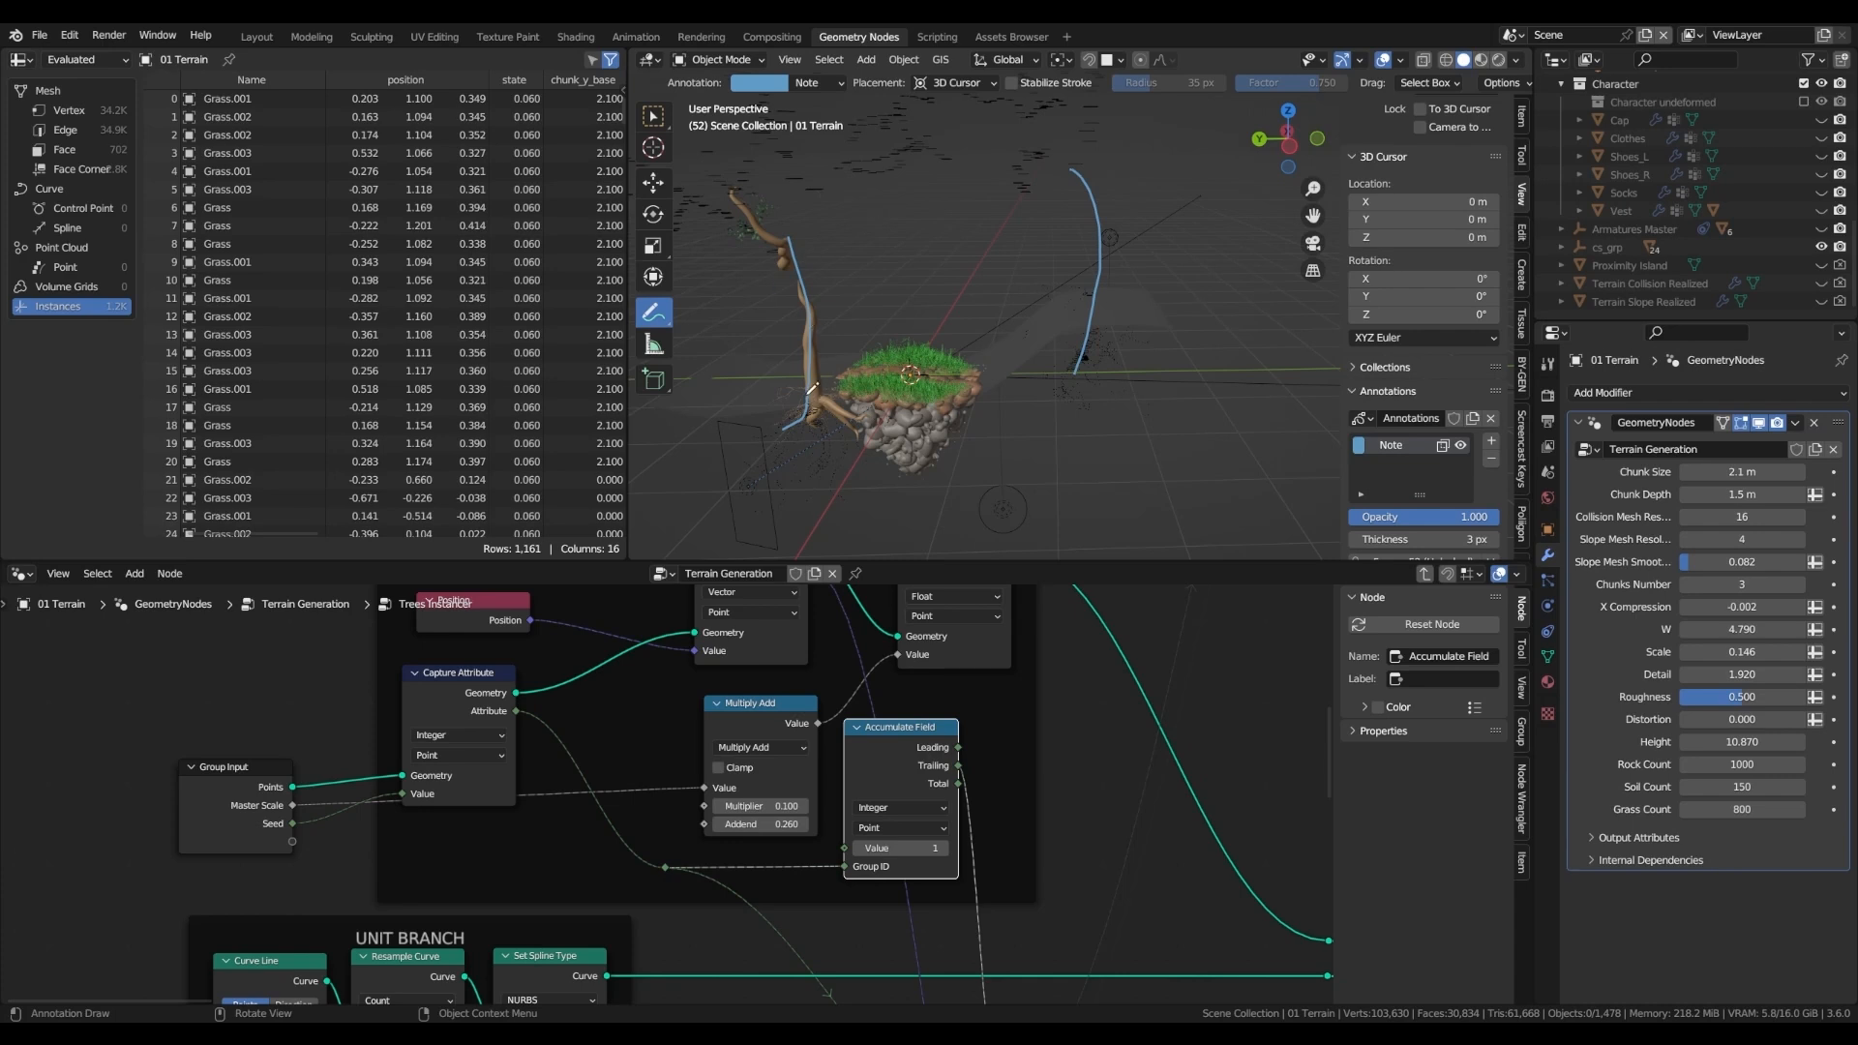
scroll(811, 387, "up", 1)
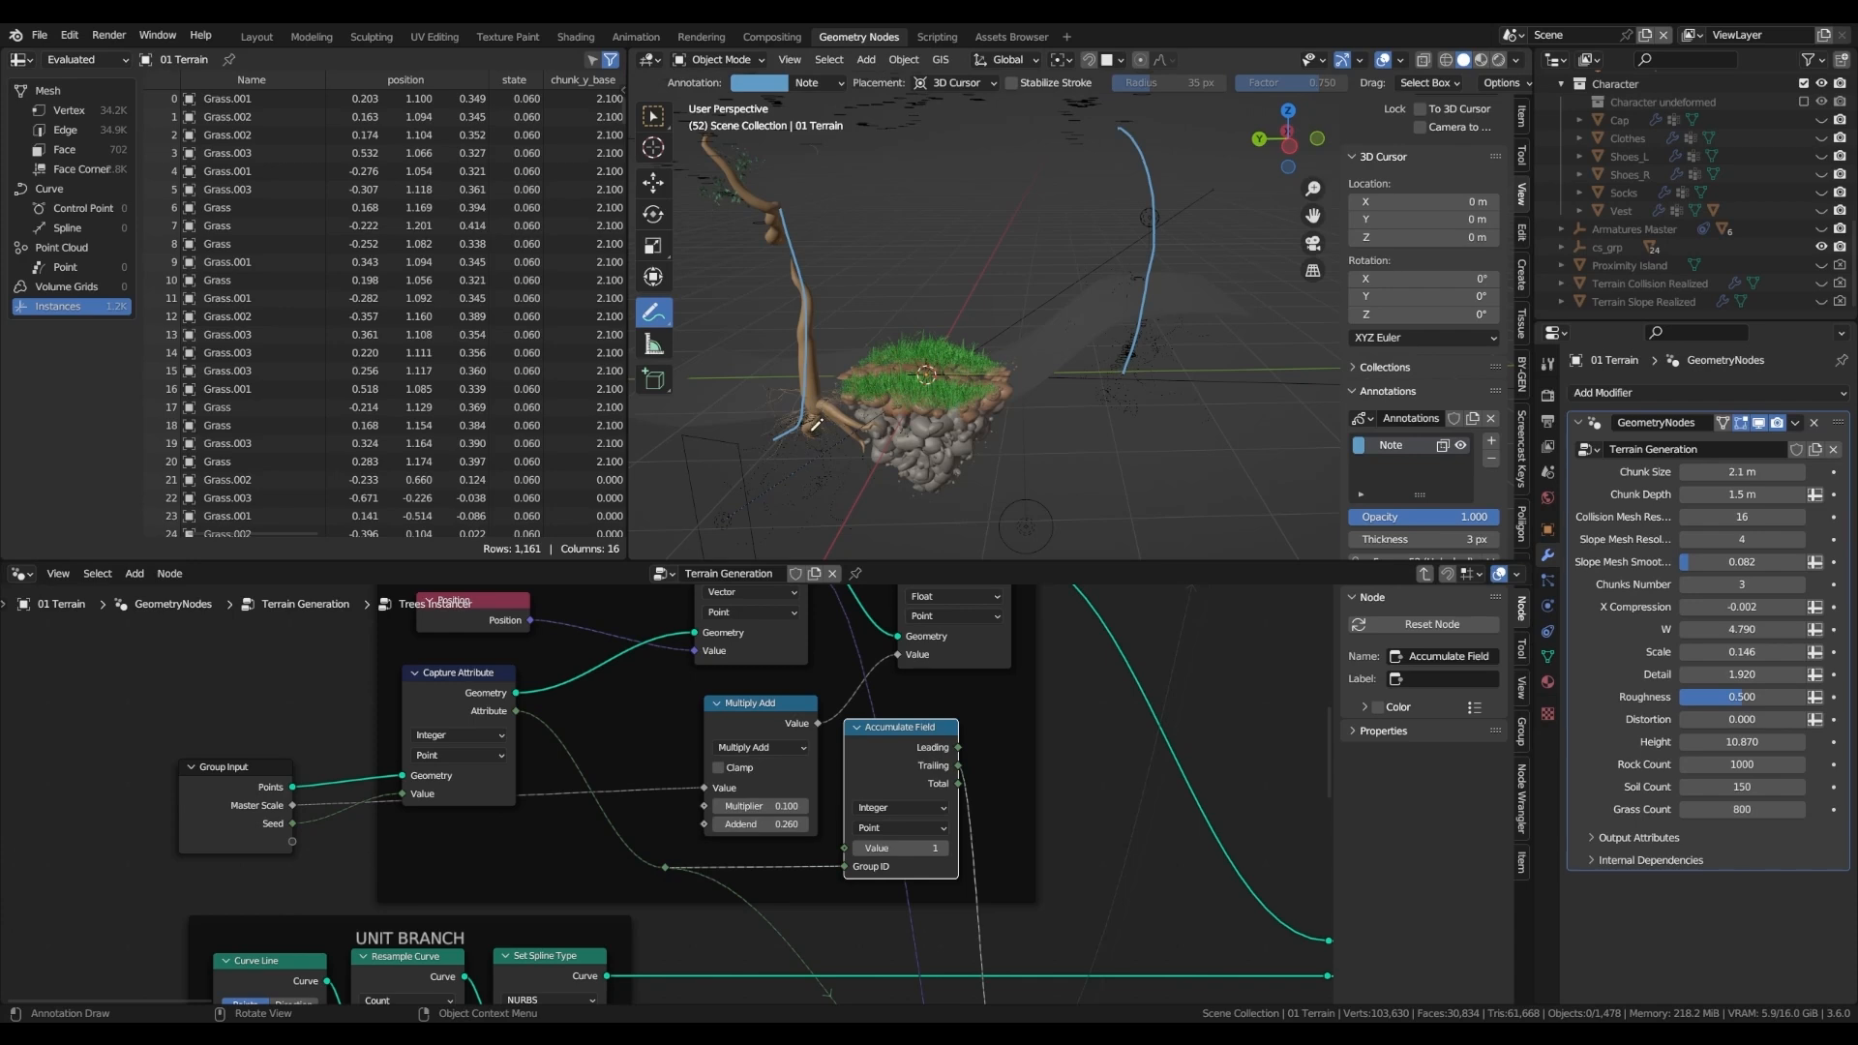
mouse_move(815, 423)
left_mouse_down()
mouse_move(807, 251)
mouse_move(790, 240)
left_mouse_up()
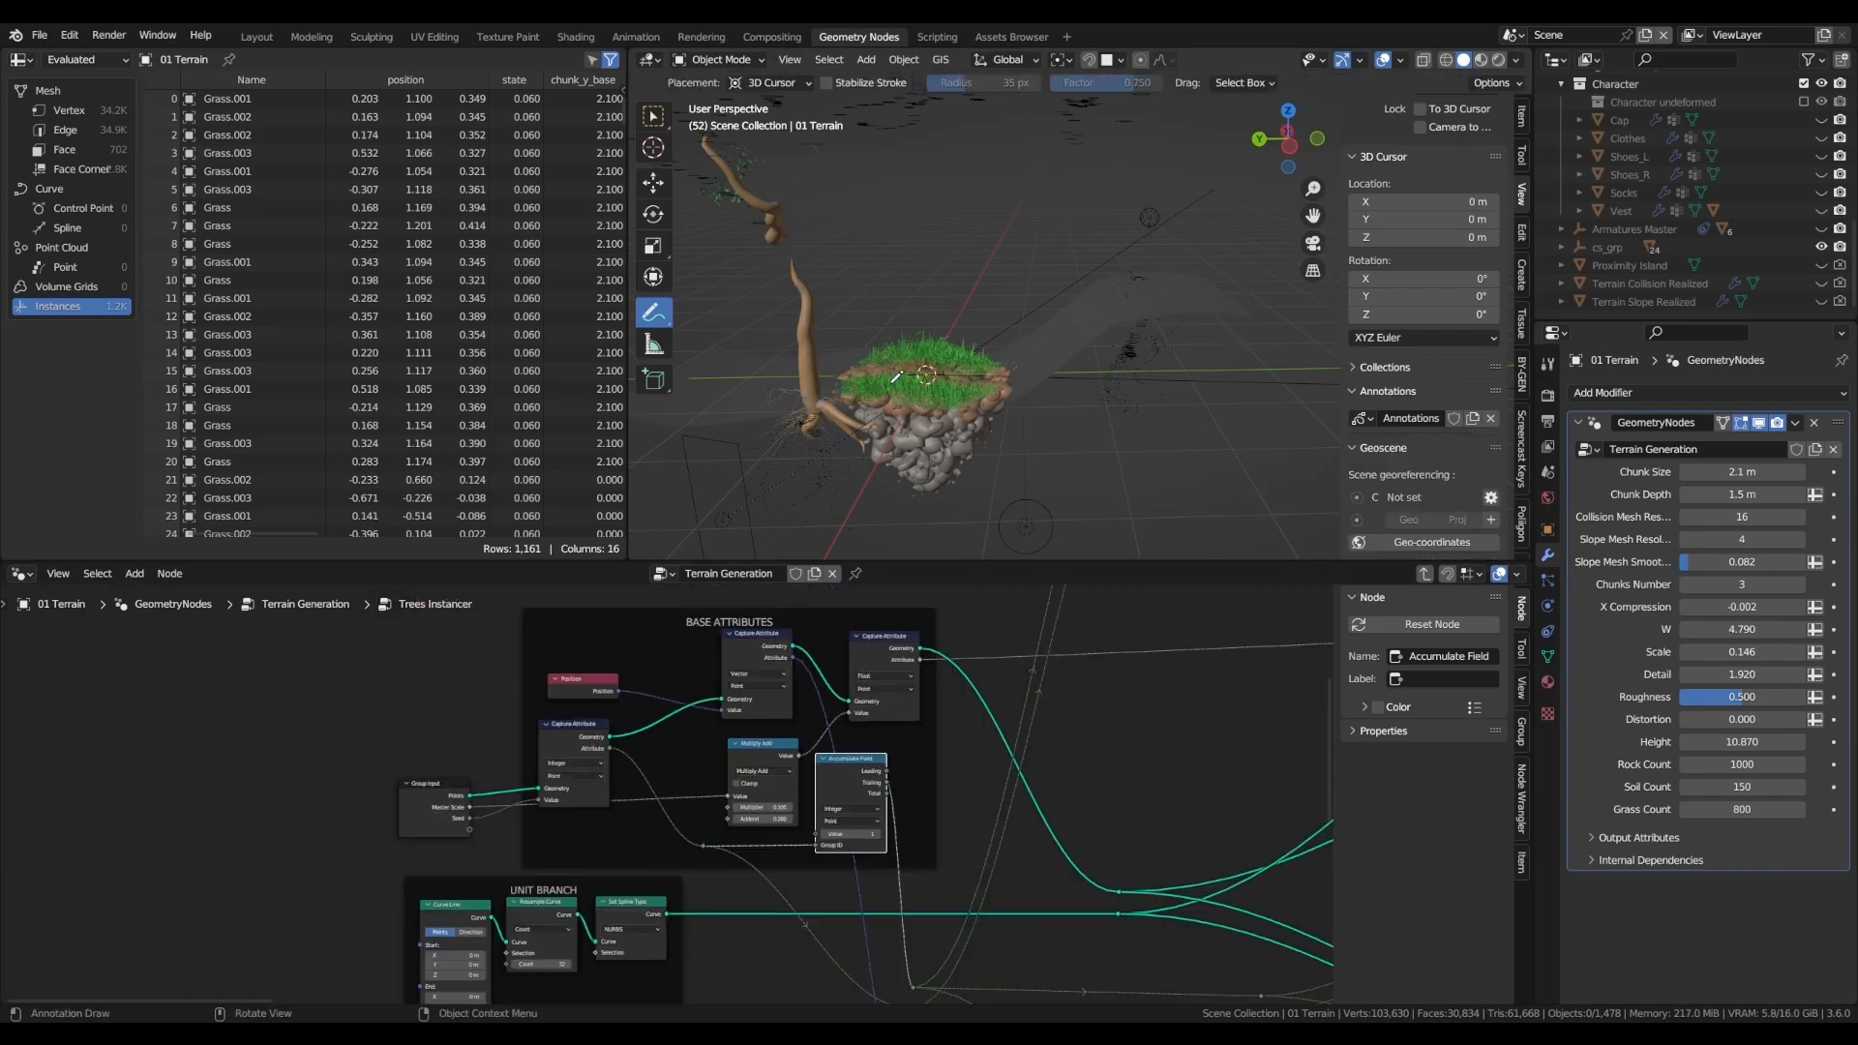
- Switch to the selection tool and step the animation back to frame 35
left_click(649, 117)
scroll(867, 287, "up", 14, "alt")
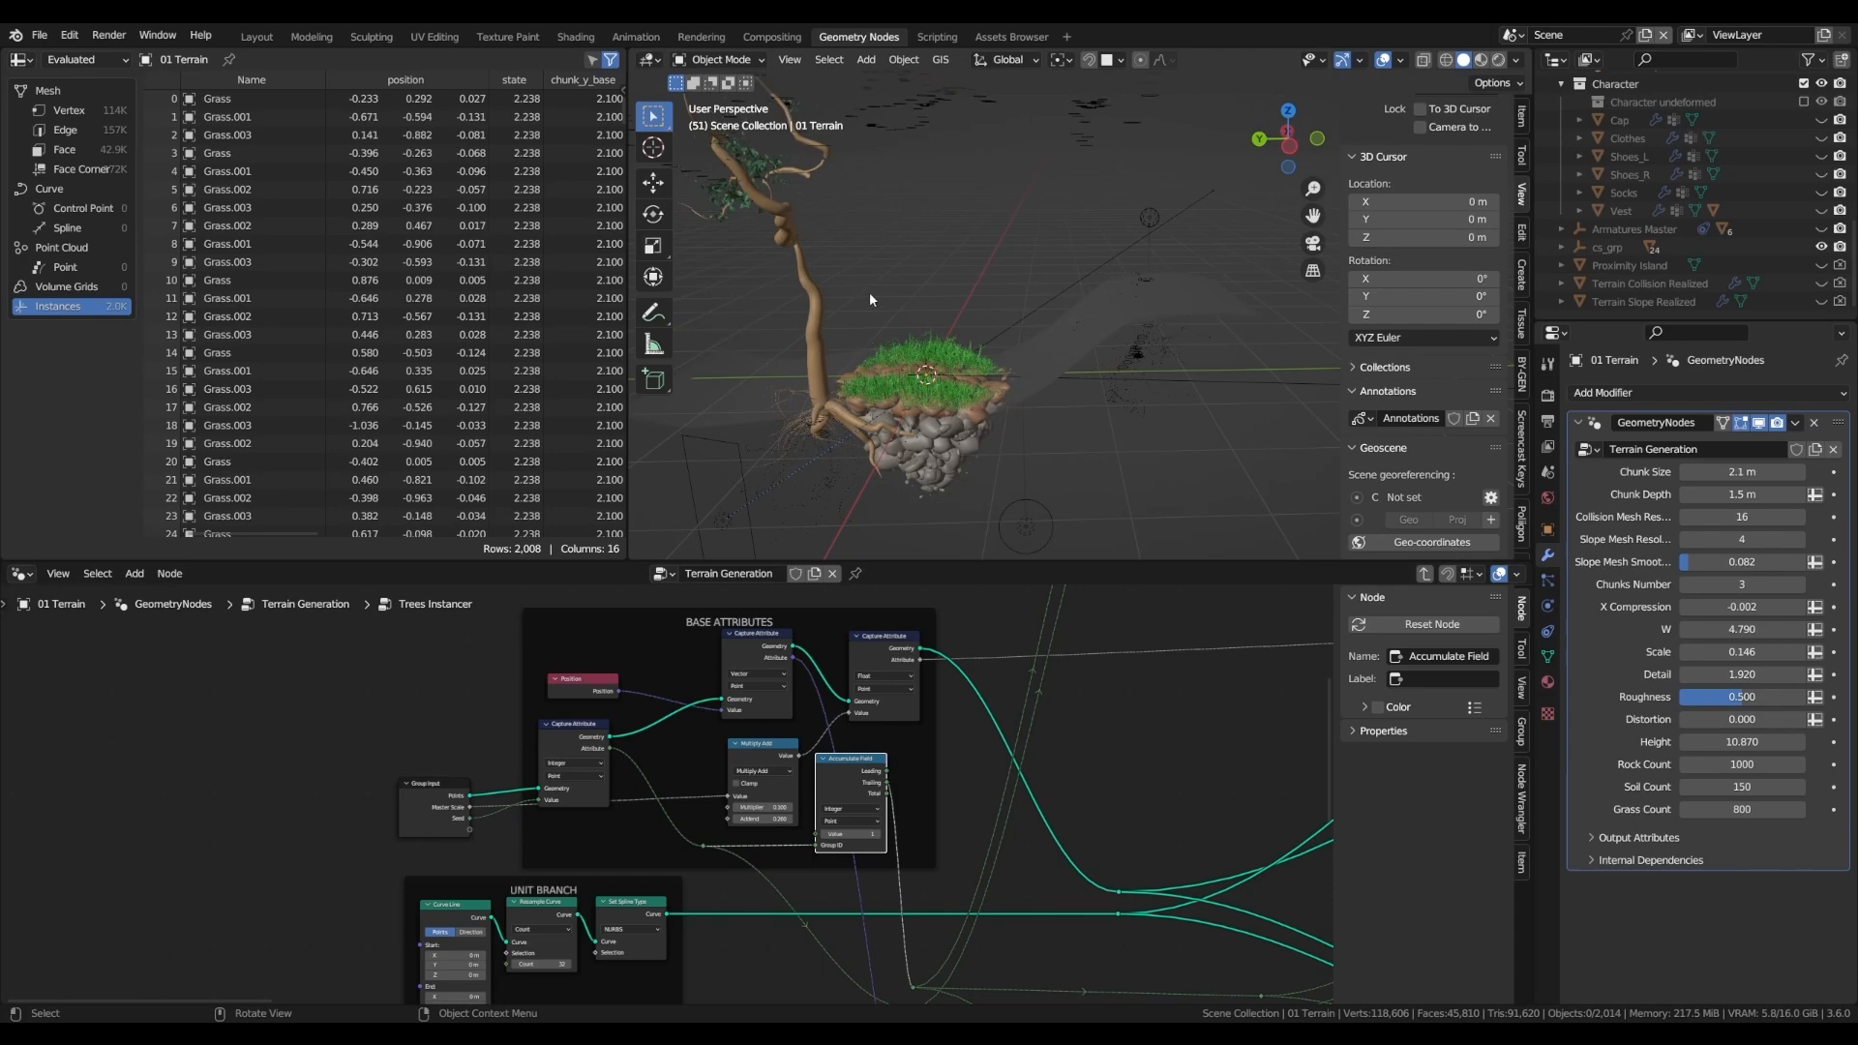
scroll(909, 443, "up", 3, "alt")
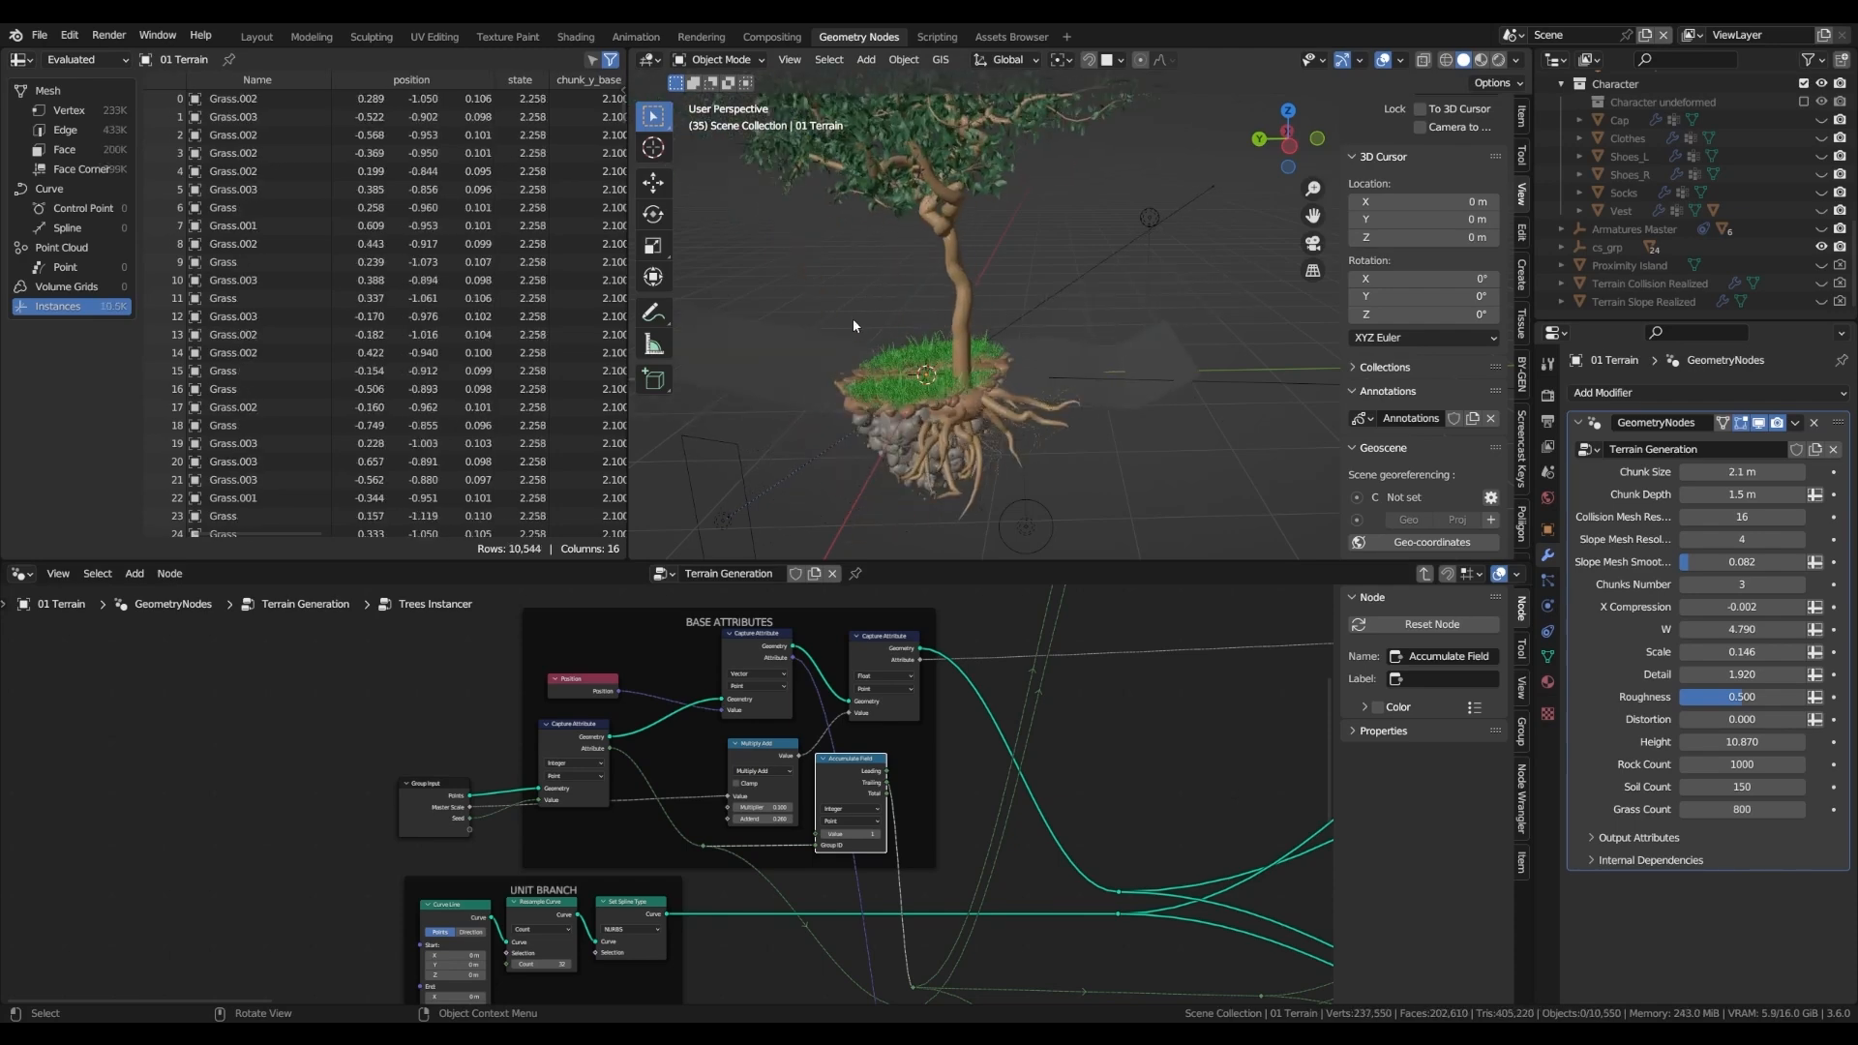
- Preview the Join Geometry output and the output of the third Branches Instancer in the Branches frame
scroll(978, 746, "down", 8)
middle_click_drag(978, 746, 738, 750)
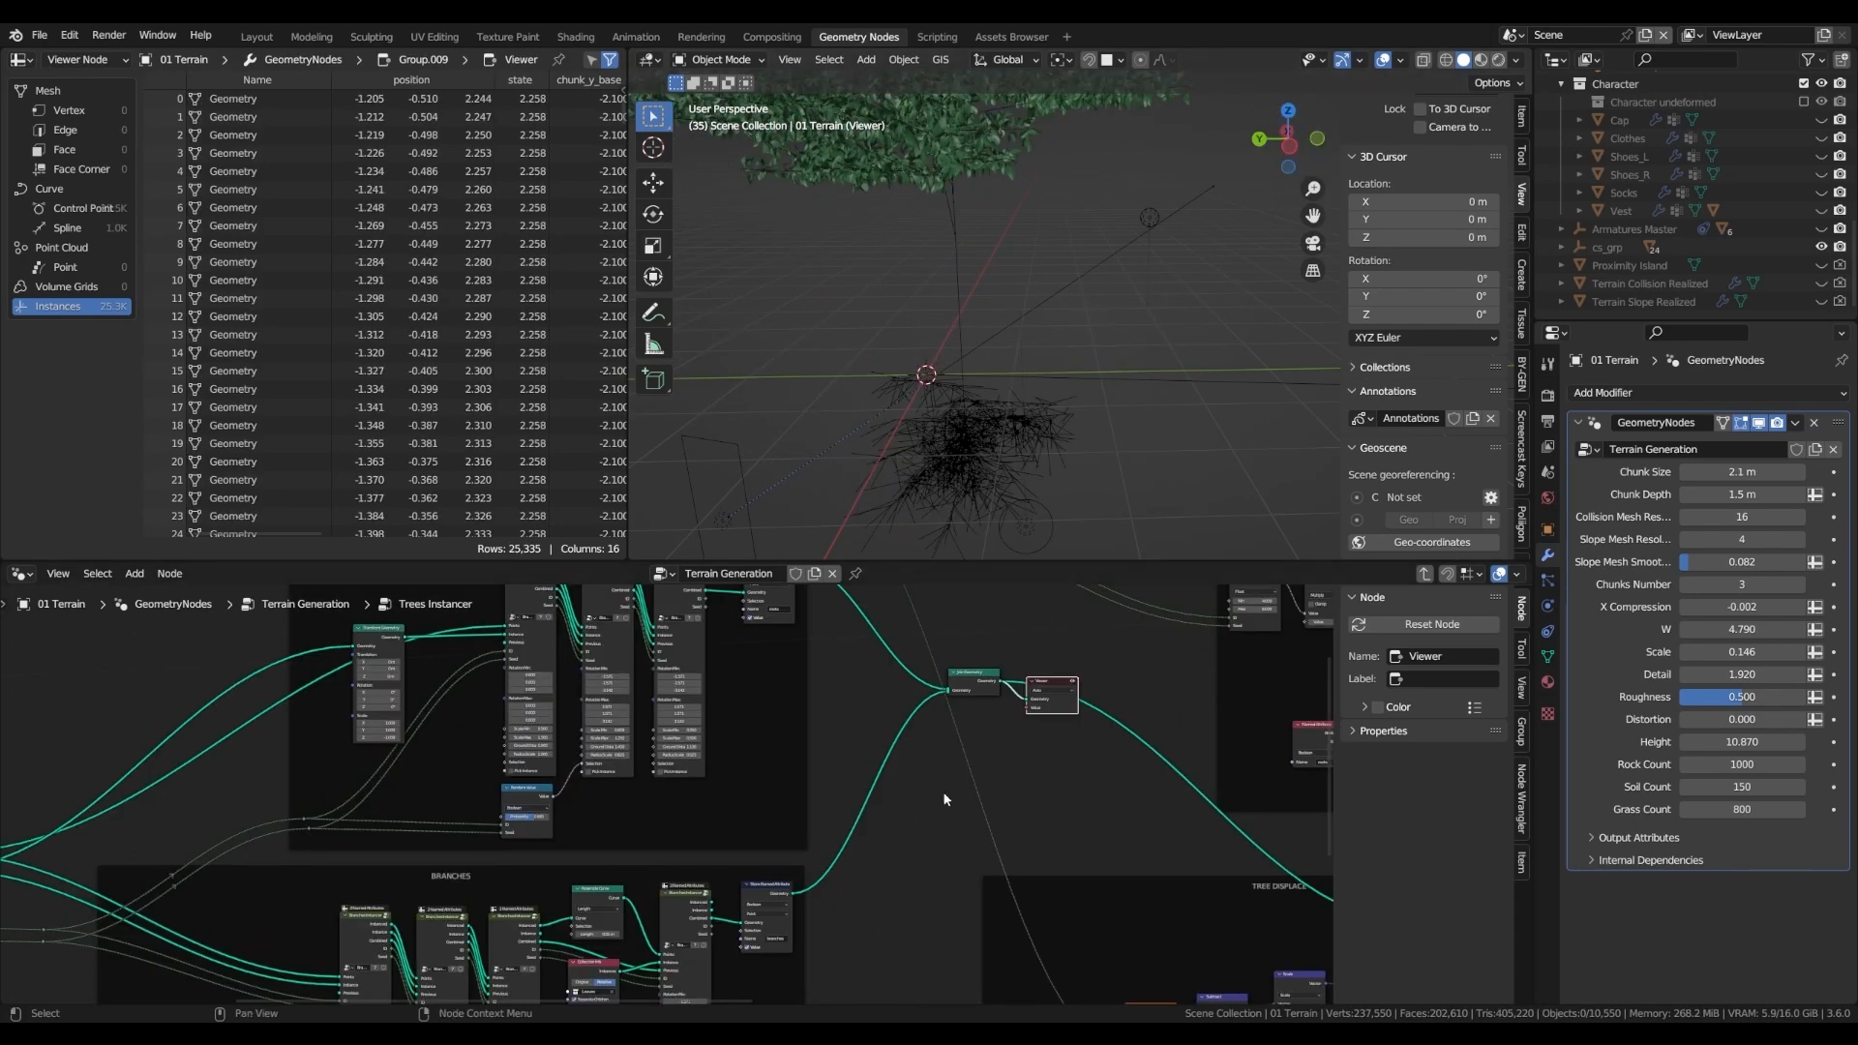
middle_click_drag(945, 788, 977, 748)
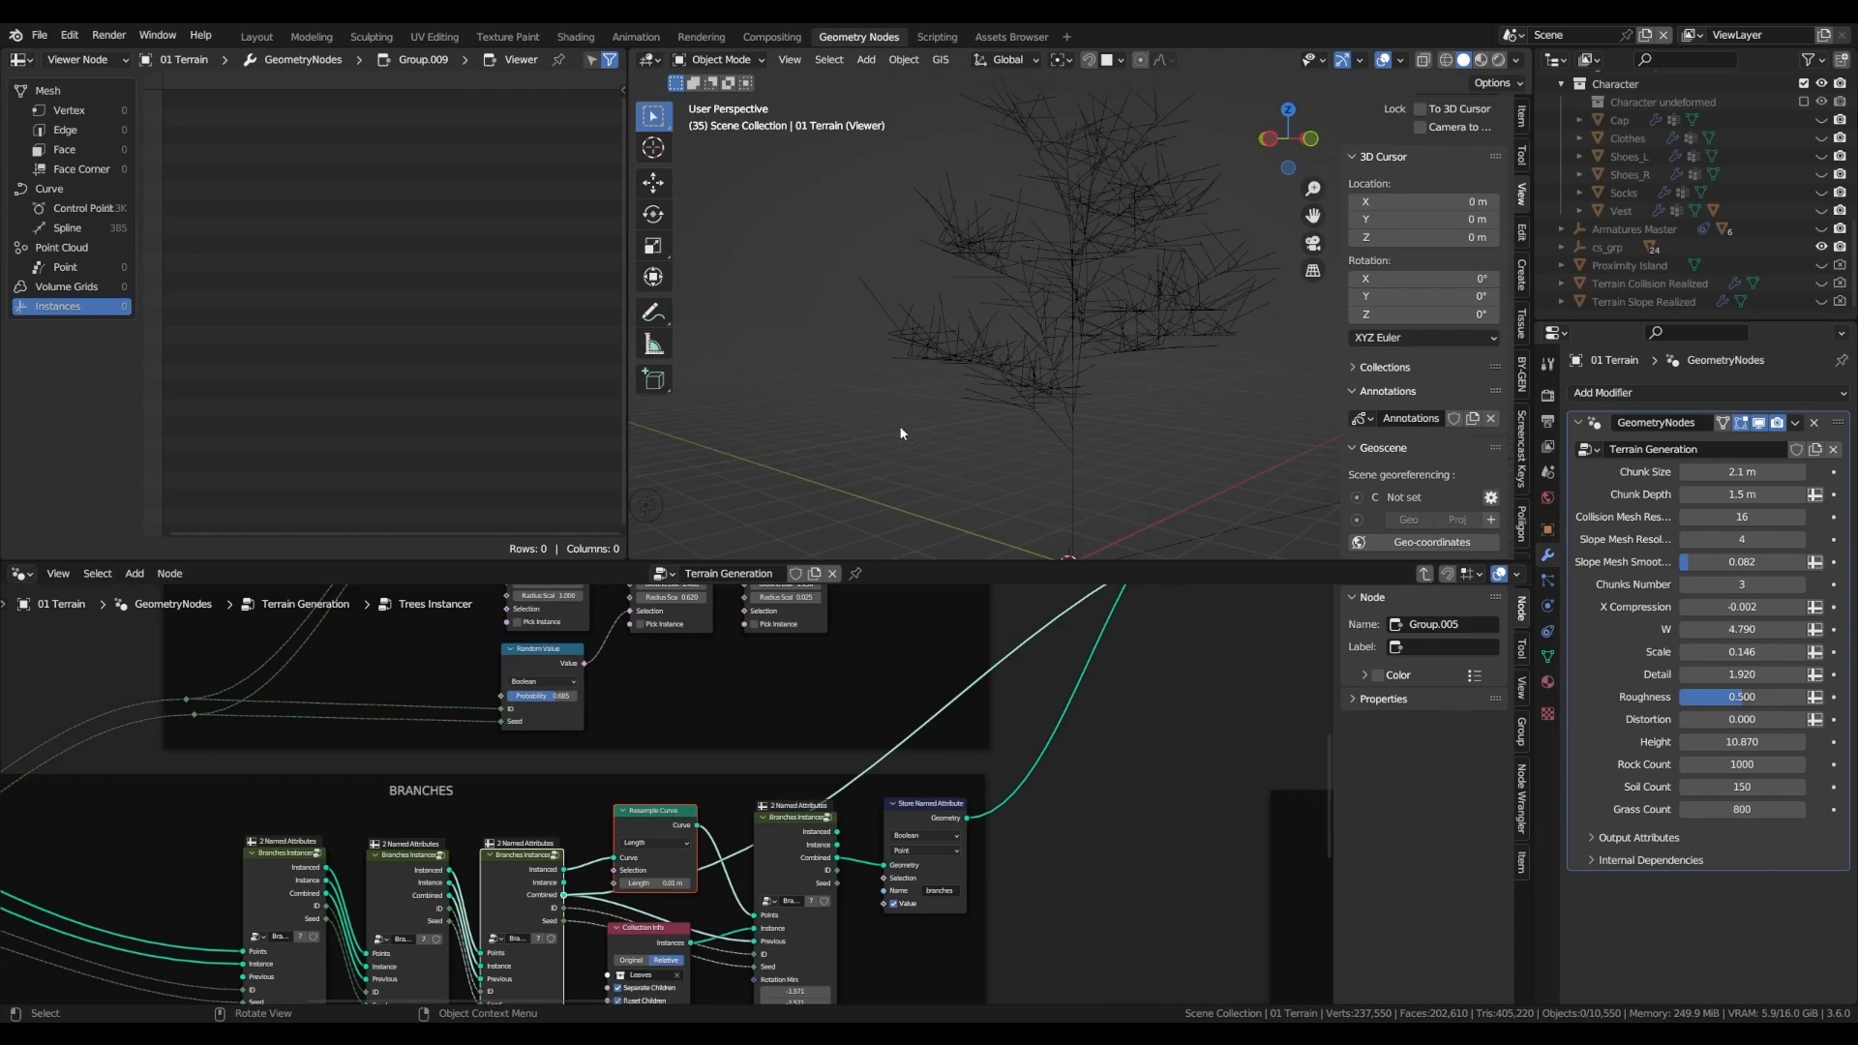
- Preview the Curve Line and Resample Curve outputs in the Unit Branch frame with the Viewer
middle_click_drag(541, 670, 1152, 551)
middle_click_drag(136, 672, 706, 785)
scroll(705, 785, "up", 8)
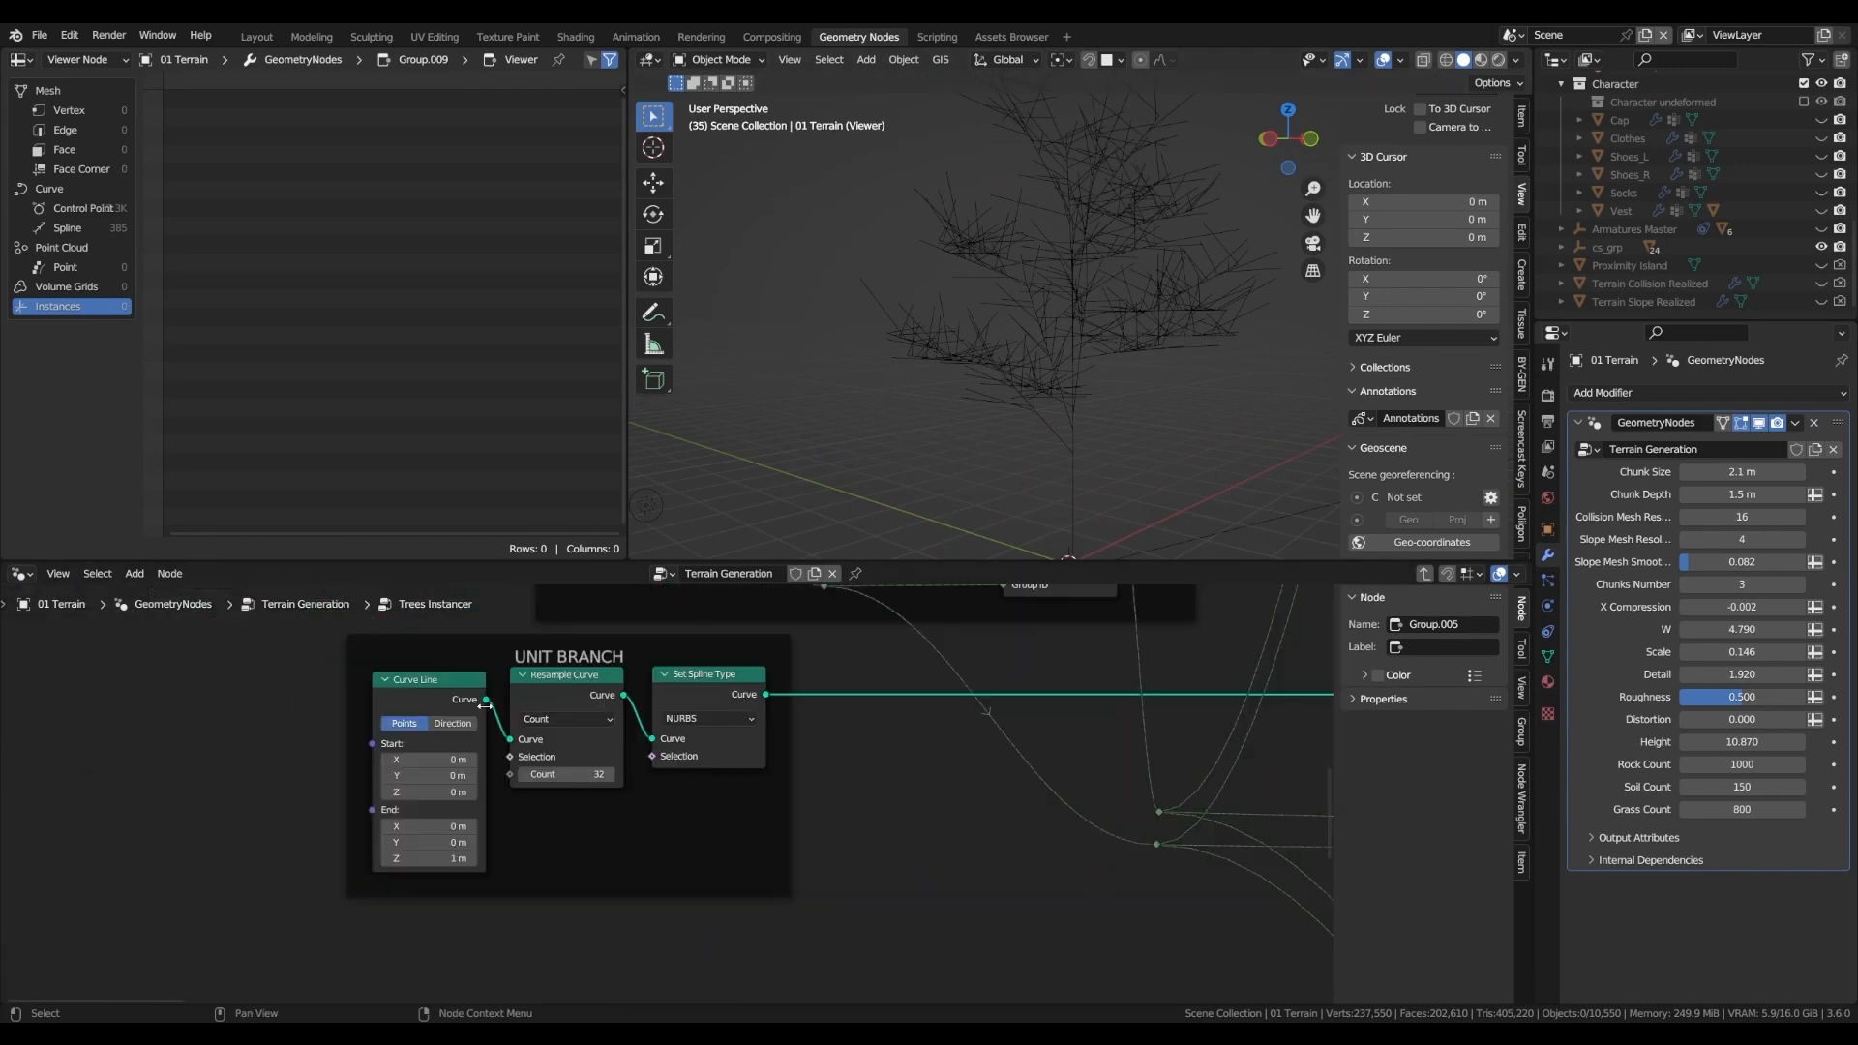
scroll(485, 705, "up", 2)
left_click(489, 663, "ctrl+shift")
middle_click_drag(1043, 432, 997, 484)
left_click(621, 637, "ctrl+shift")
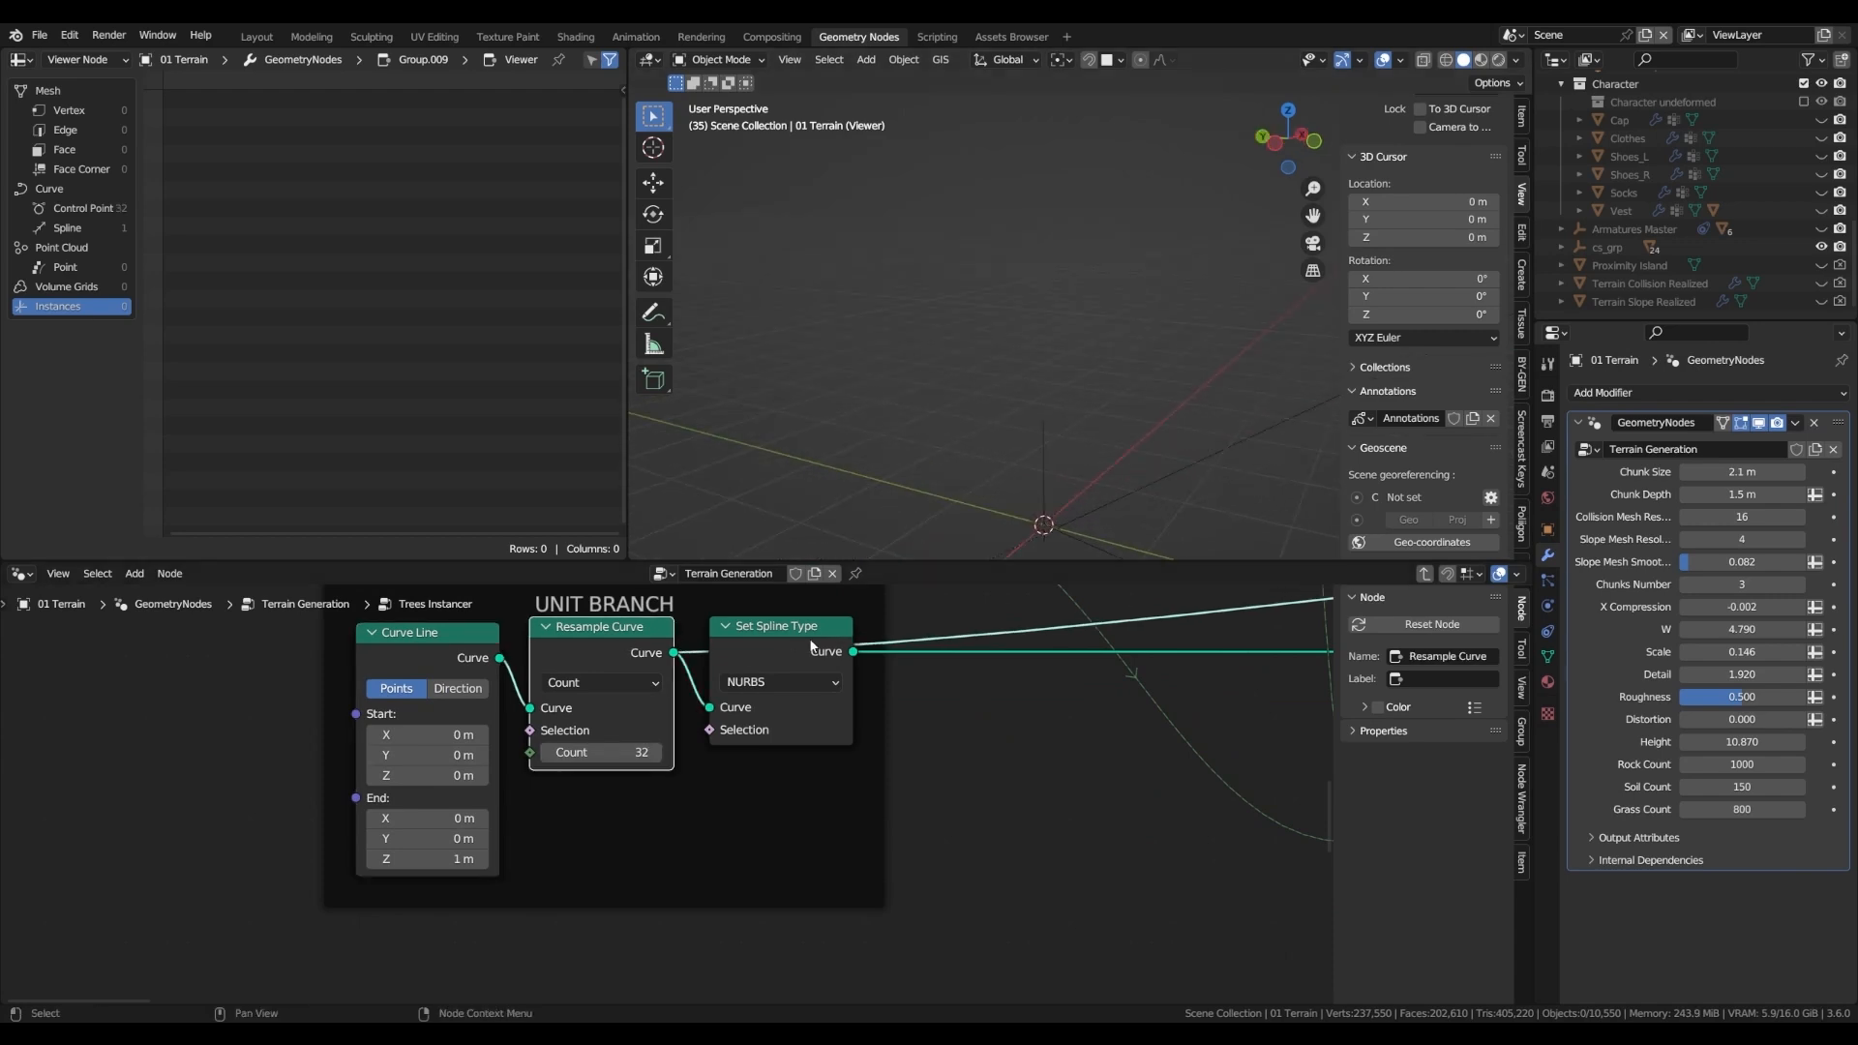
mouse_move(807, 657)
middle_click_drag(571, 755, 665, 821)
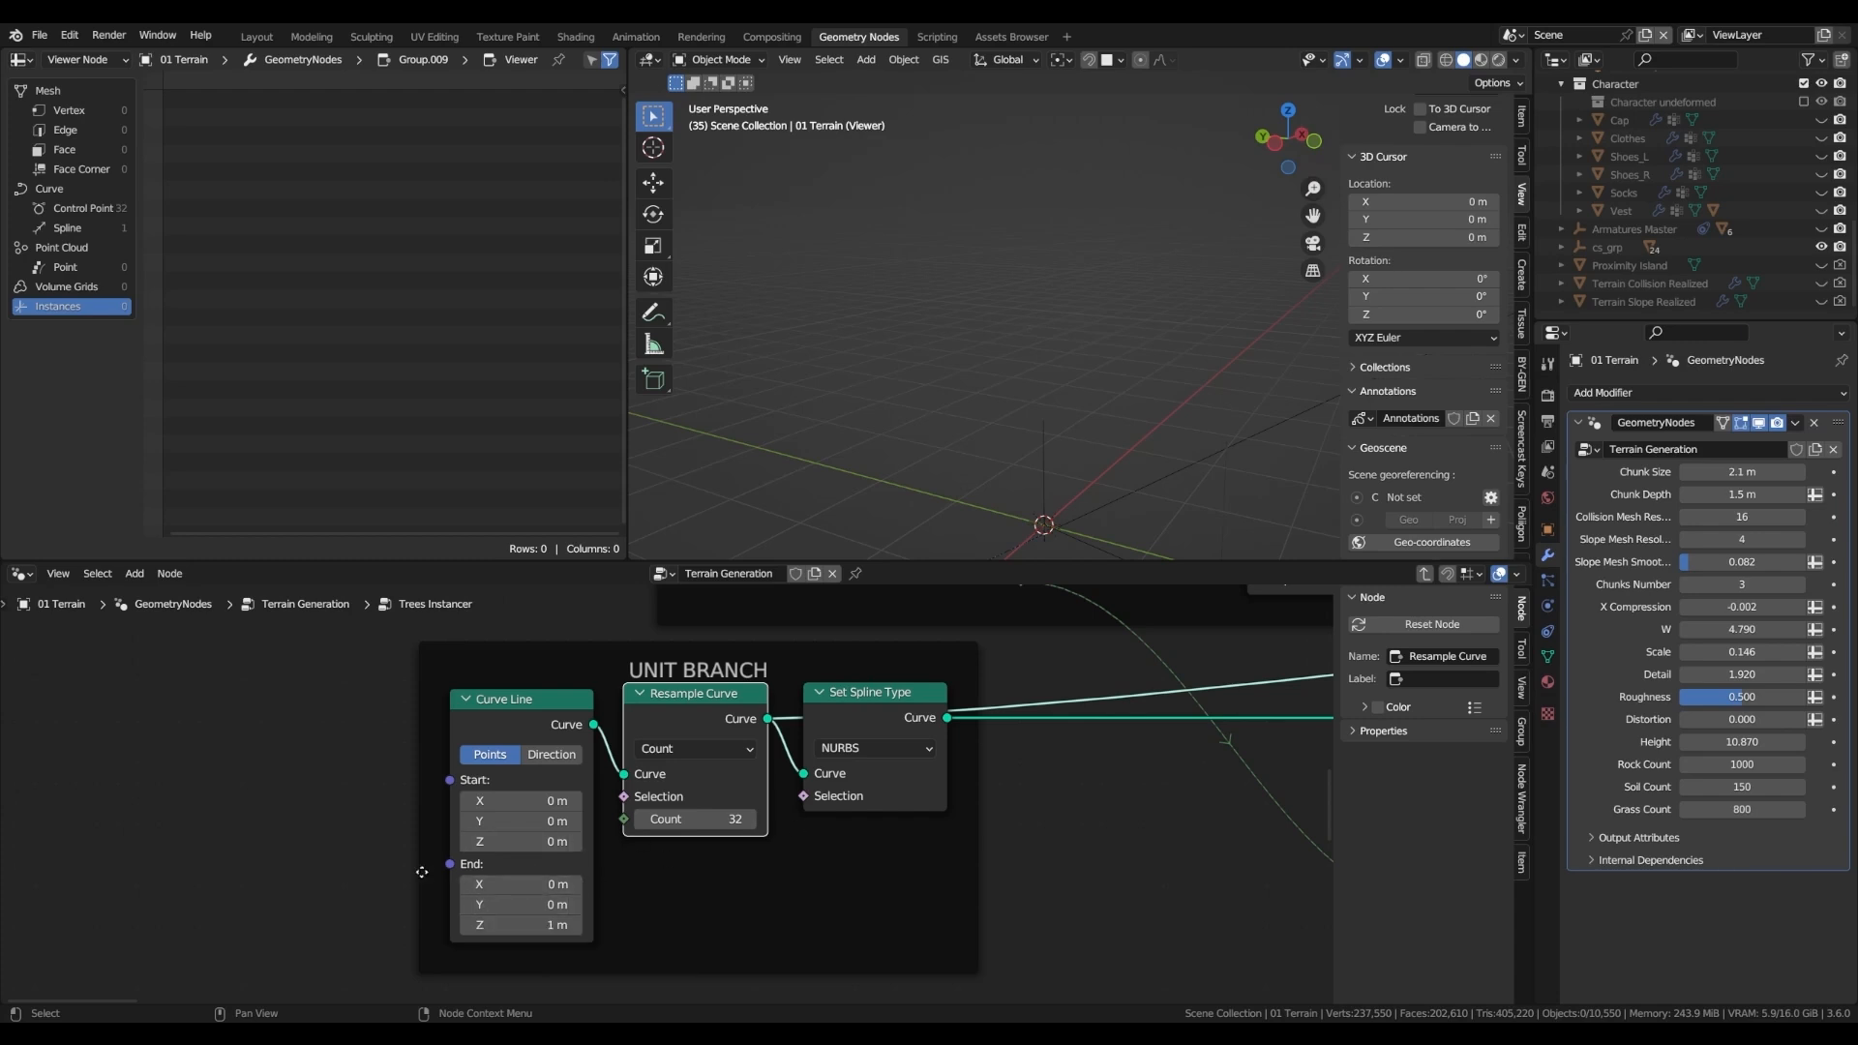
- Preview the Store Named Attribute output of the Roots frame and inspect the root structure in the 3D view
scroll(267, 875, "down", 2)
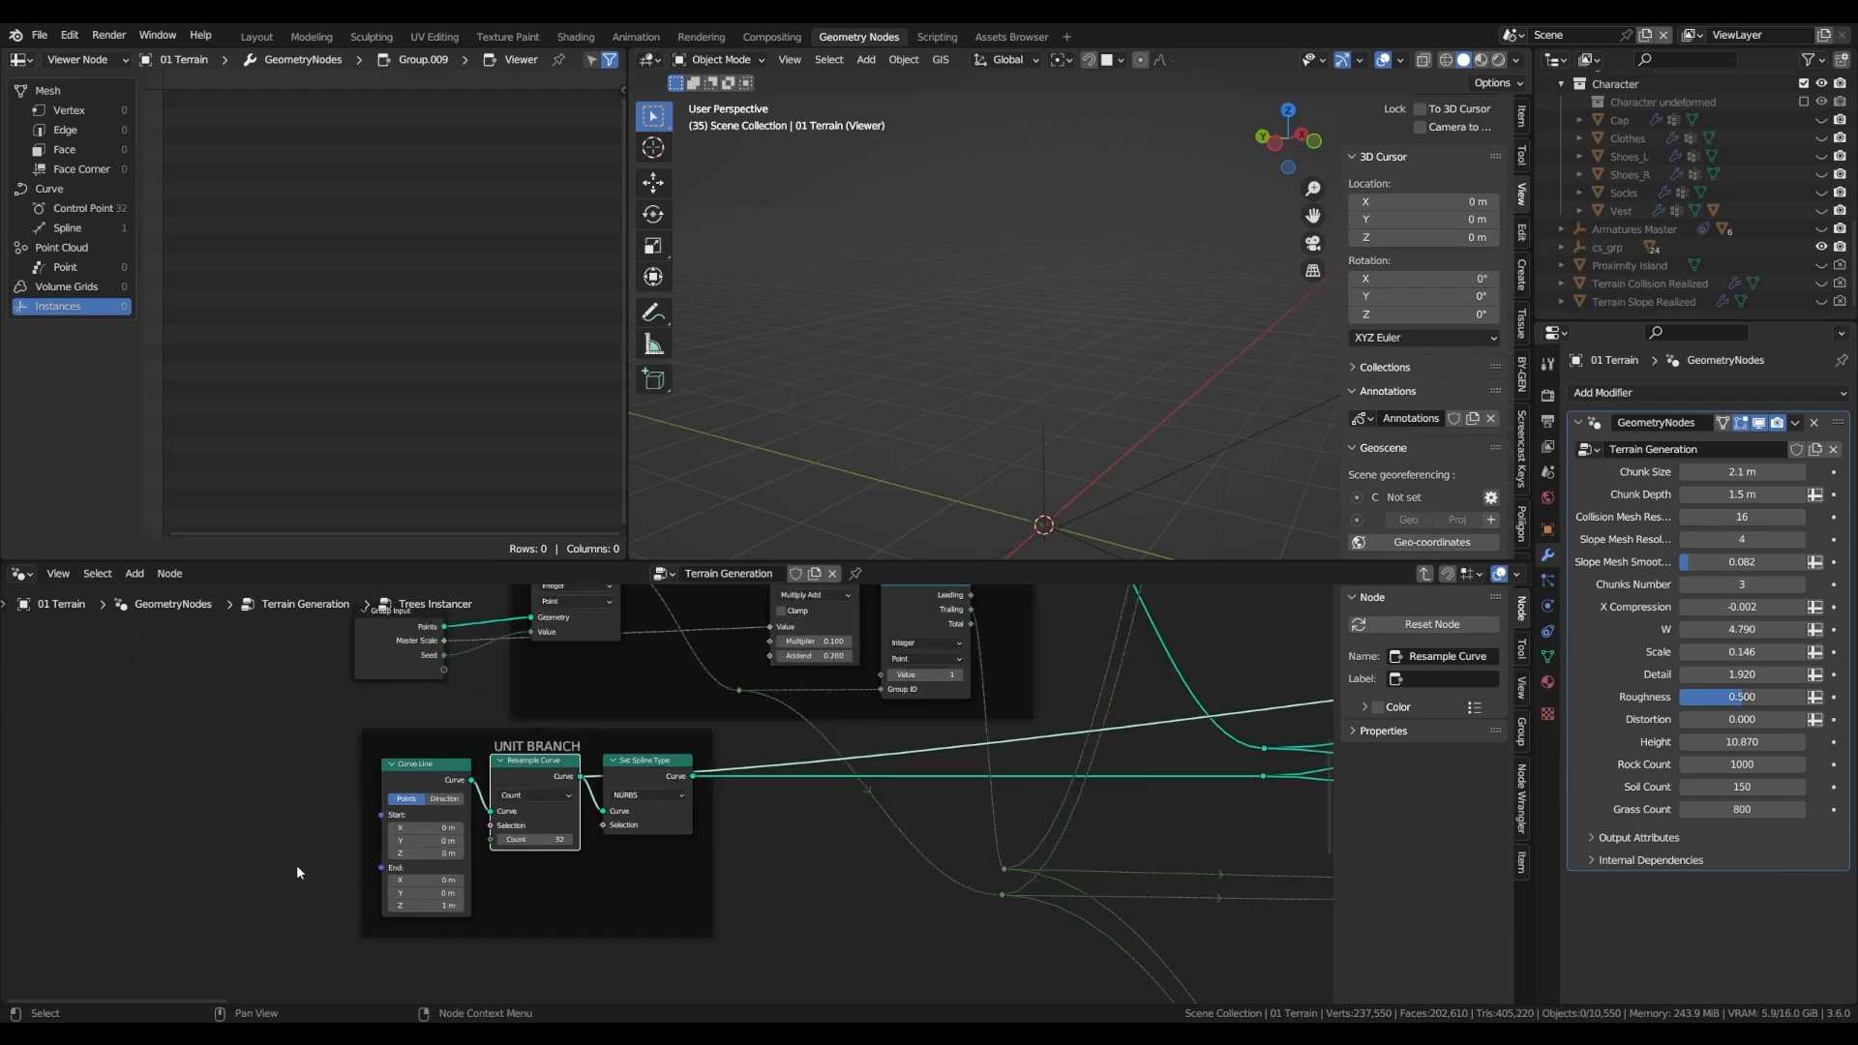
key("Home")
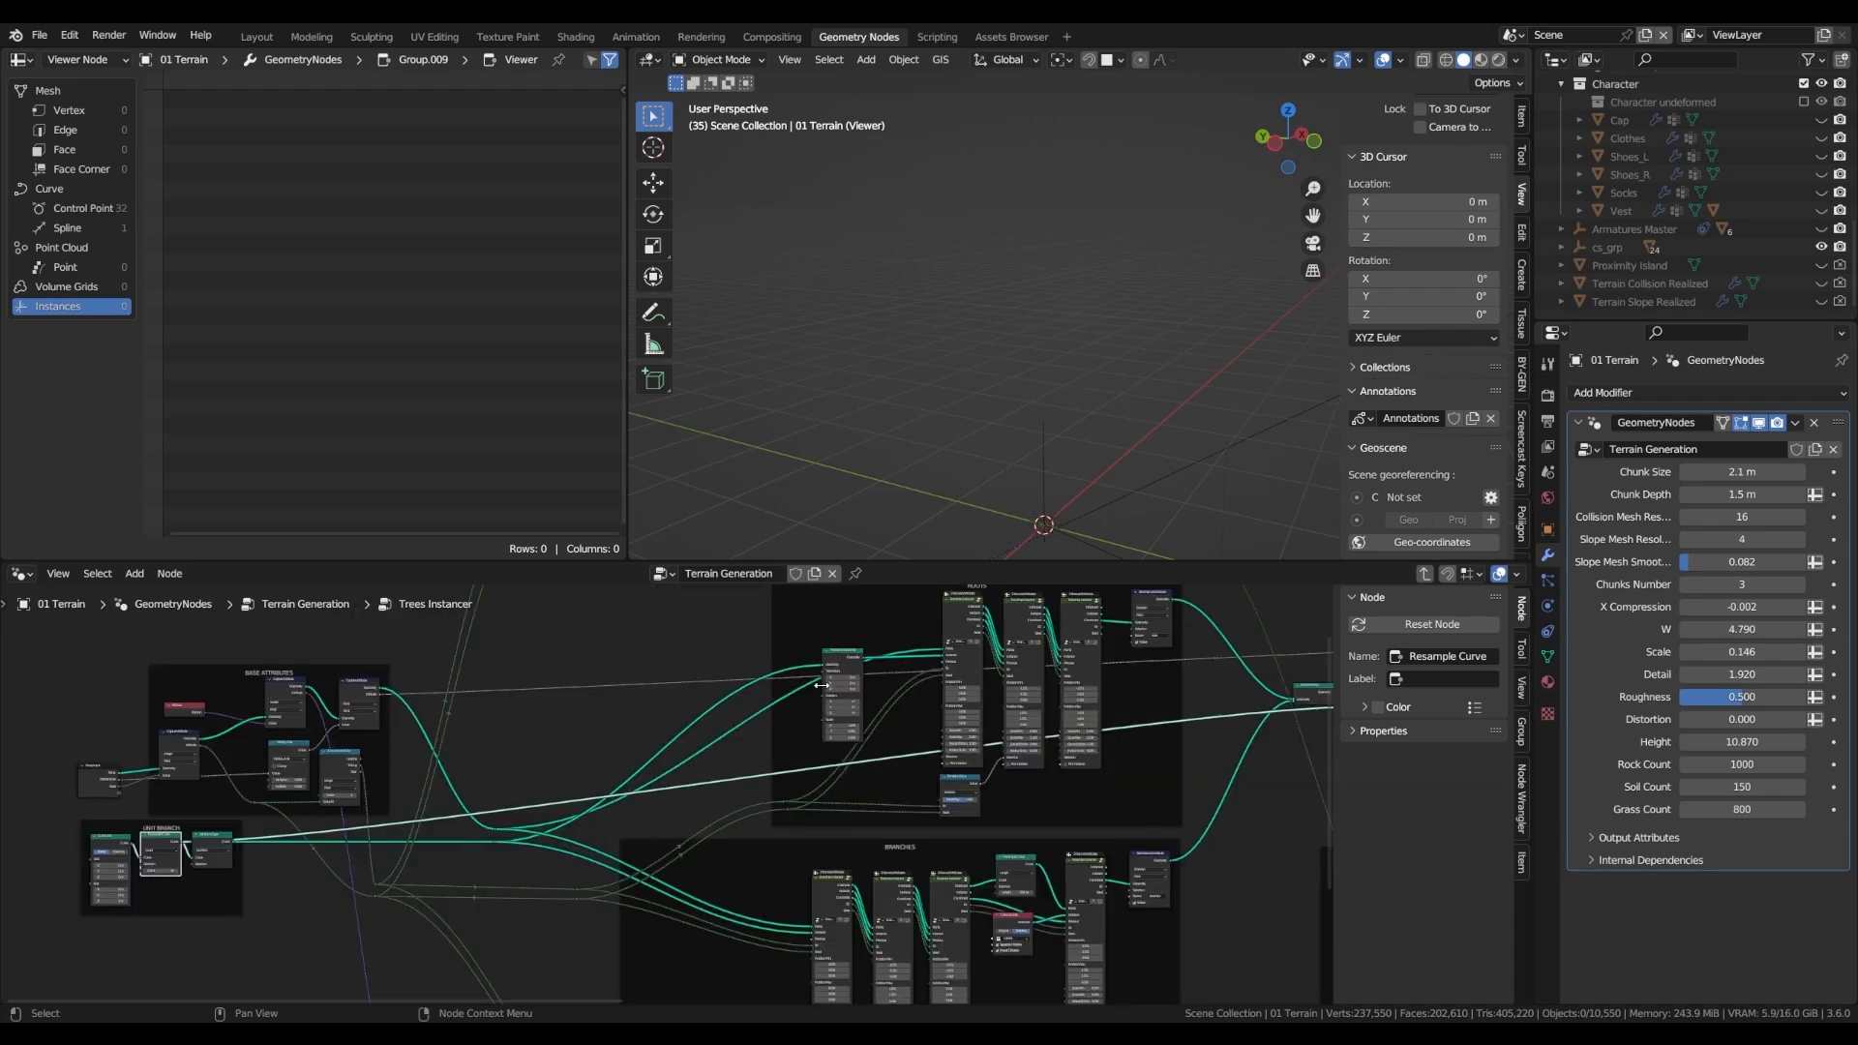
middle_click_drag(869, 676, 821, 735)
scroll(1118, 654, "up", 3)
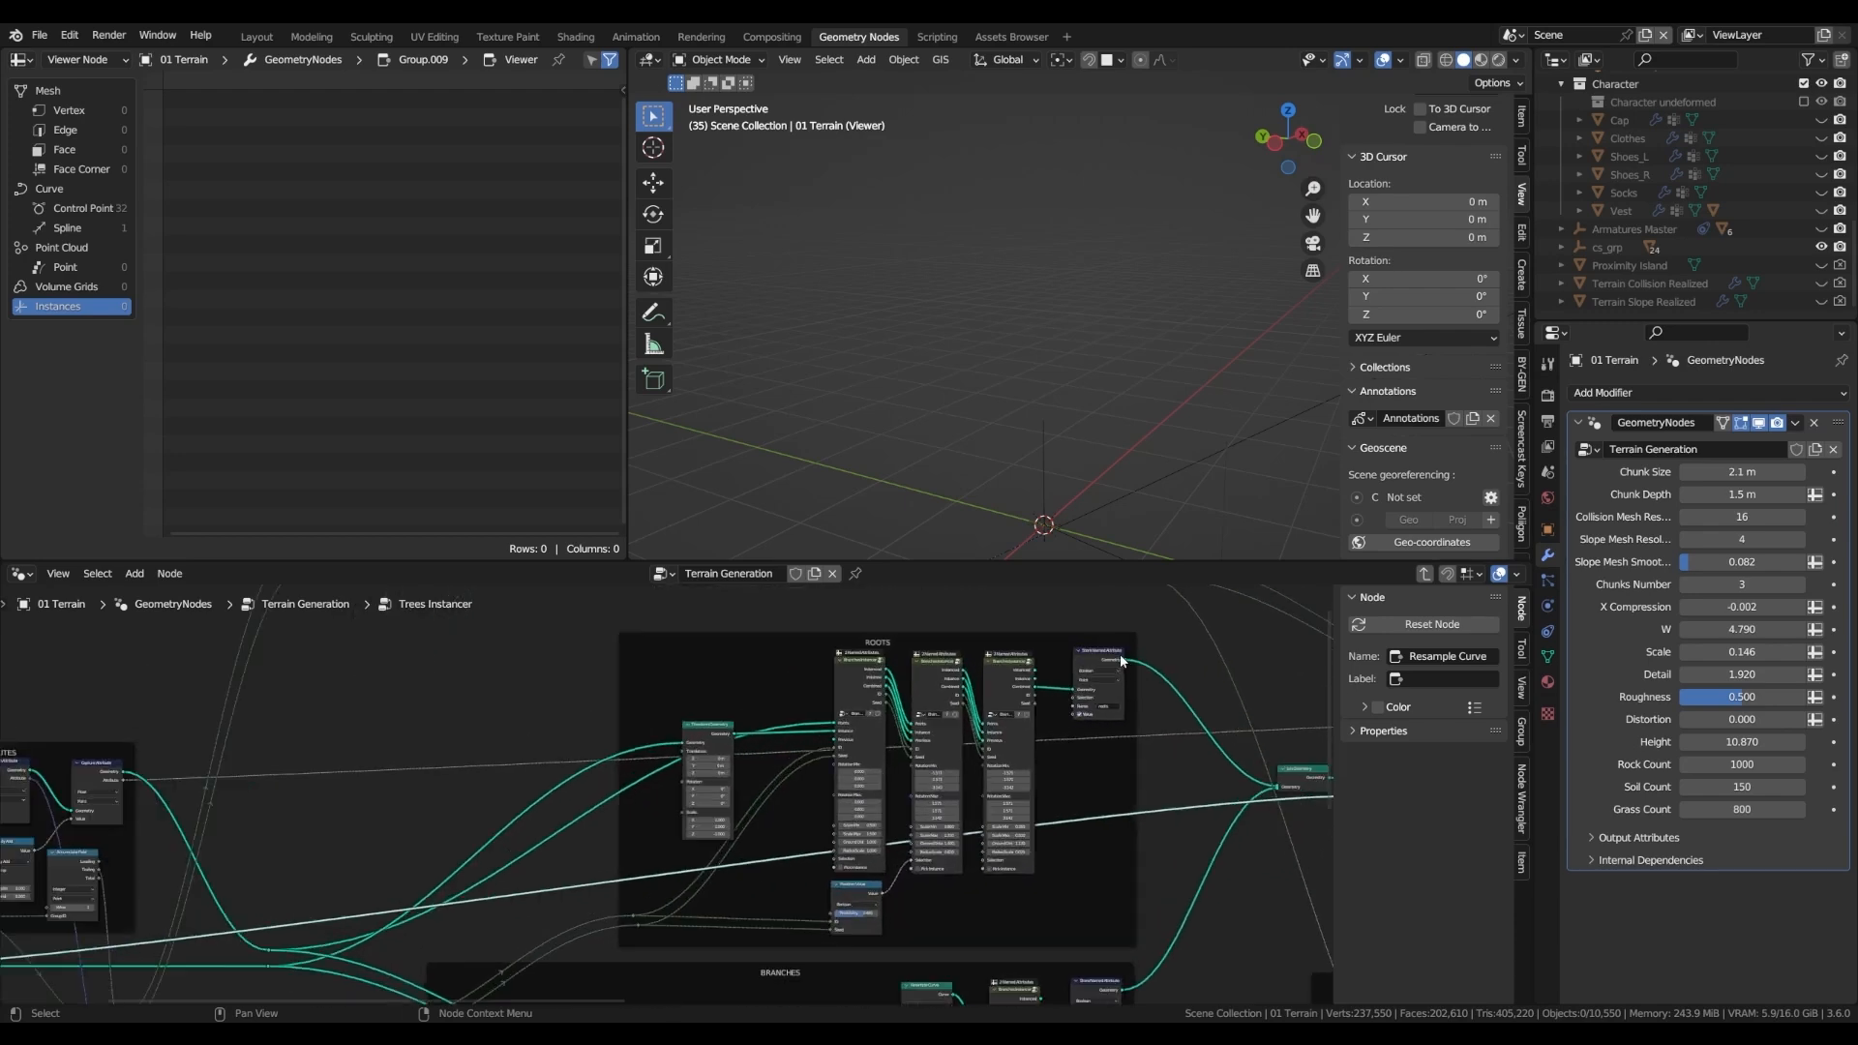
left_click(1151, 644, "ctrl+shift")
middle_click_drag(1012, 495, 1010, 335, "shift")
scroll(1060, 472, "up", 3)
scroll(1060, 472, "down", 2)
middle_click_drag(1026, 427, 1060, 483)
- Preview the Combined output of the third Branches Instancer, then the Instance and Combined outputs of the last one, in the Branches frame
middle_click_drag(1058, 1000, 1081, 671)
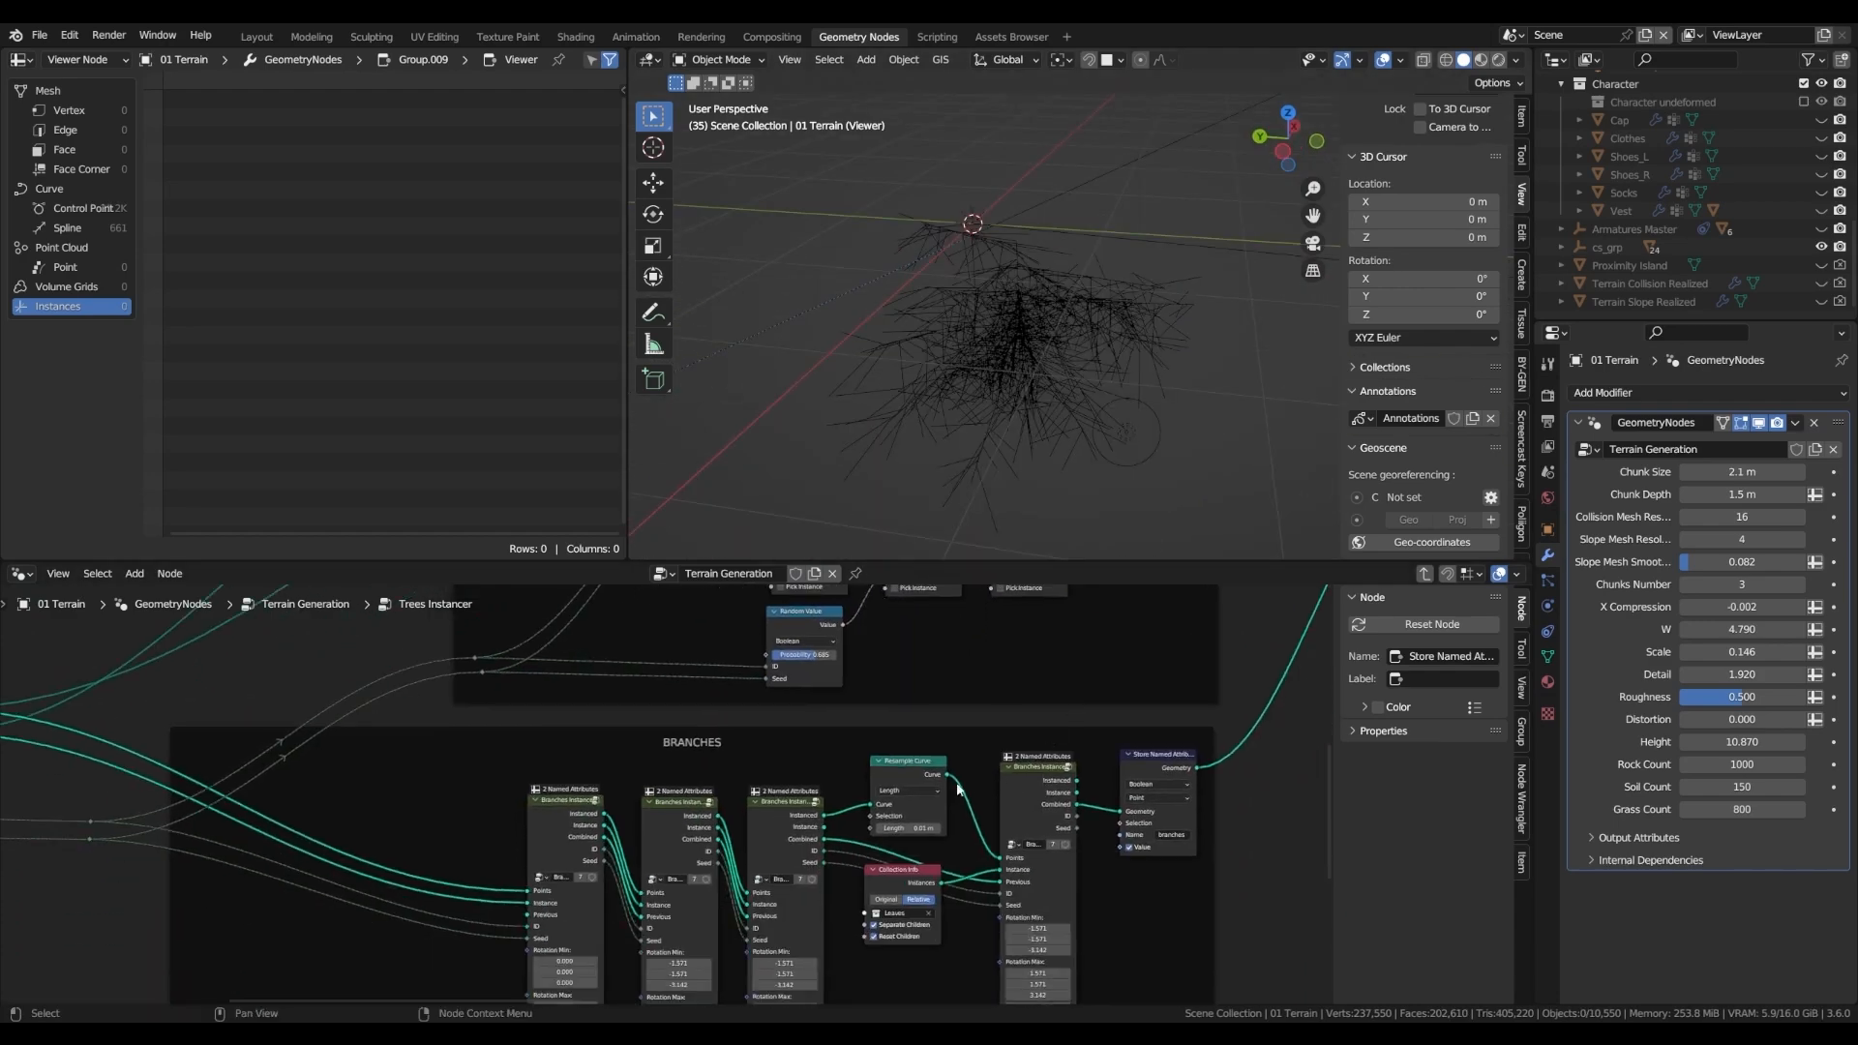
left_click(824, 842, "ctrl+shift")
middle_click_drag(1052, 145, 1029, 284, "shift")
left_click(1062, 798, "ctrl+shift")
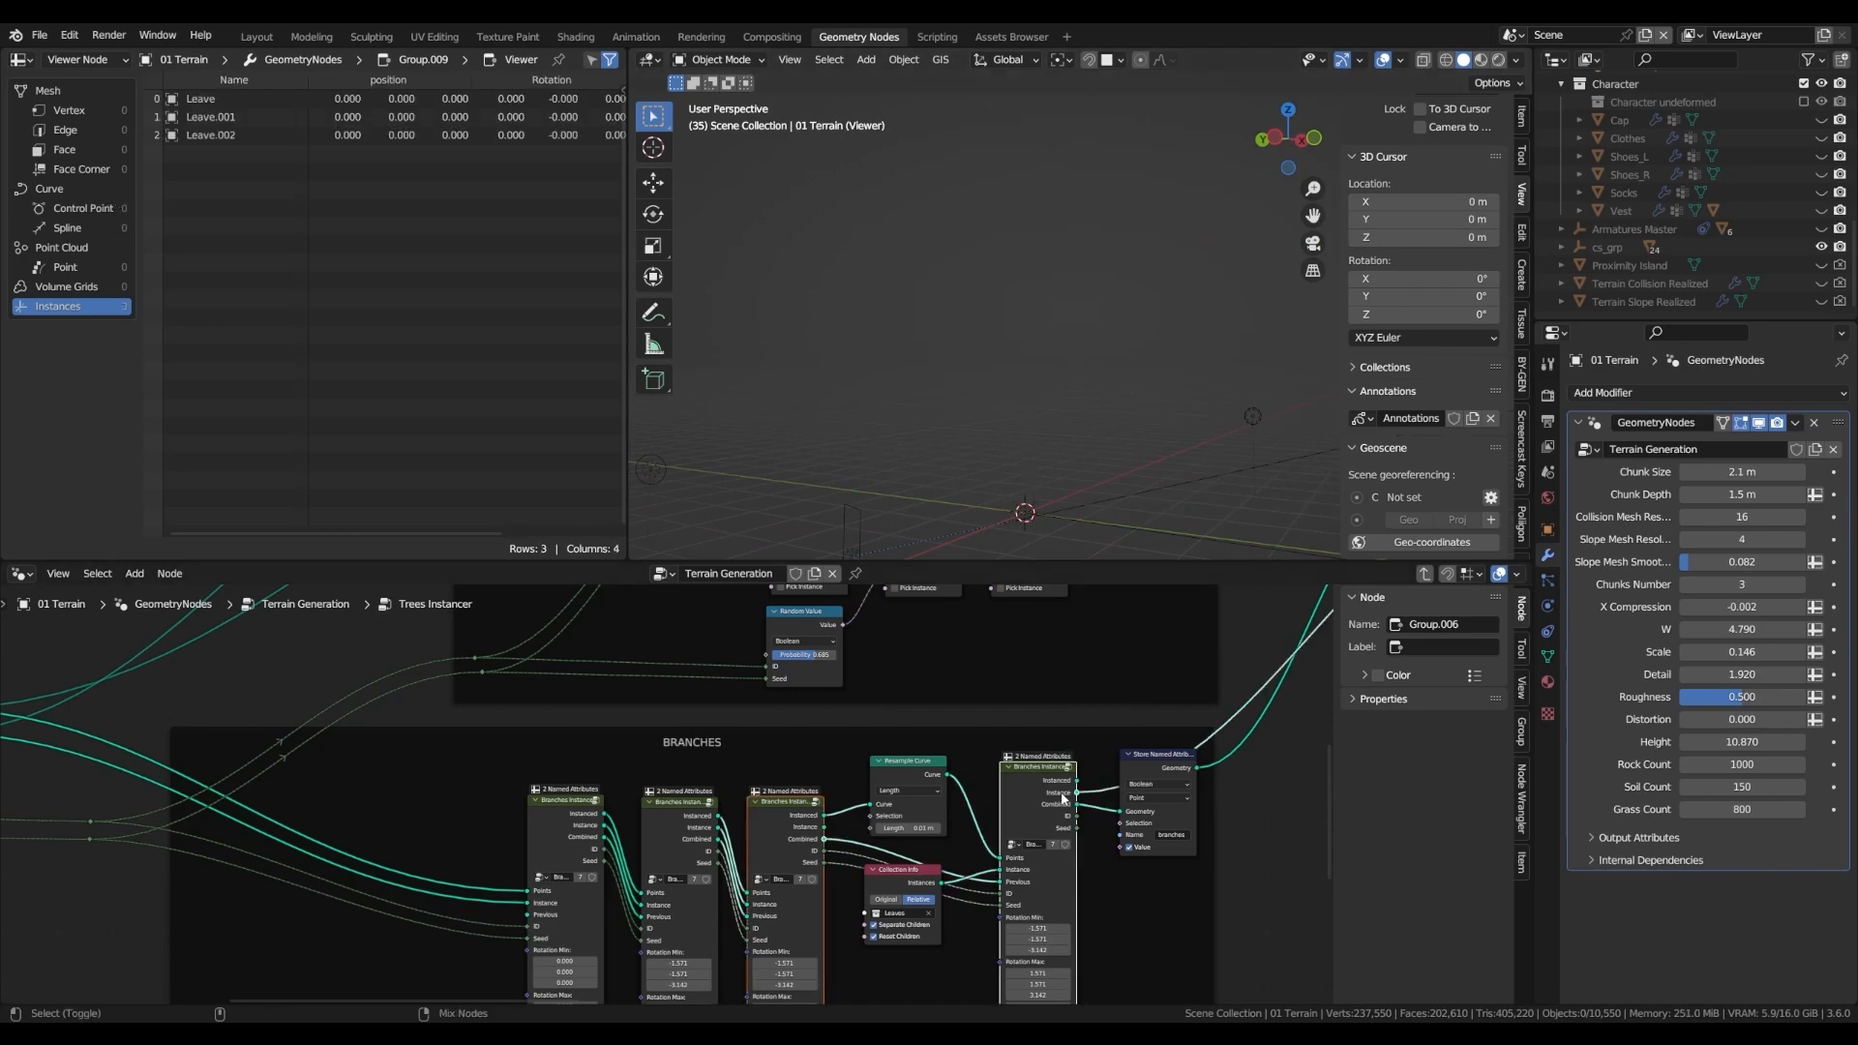
left_click(1078, 805, "ctrl+shift")
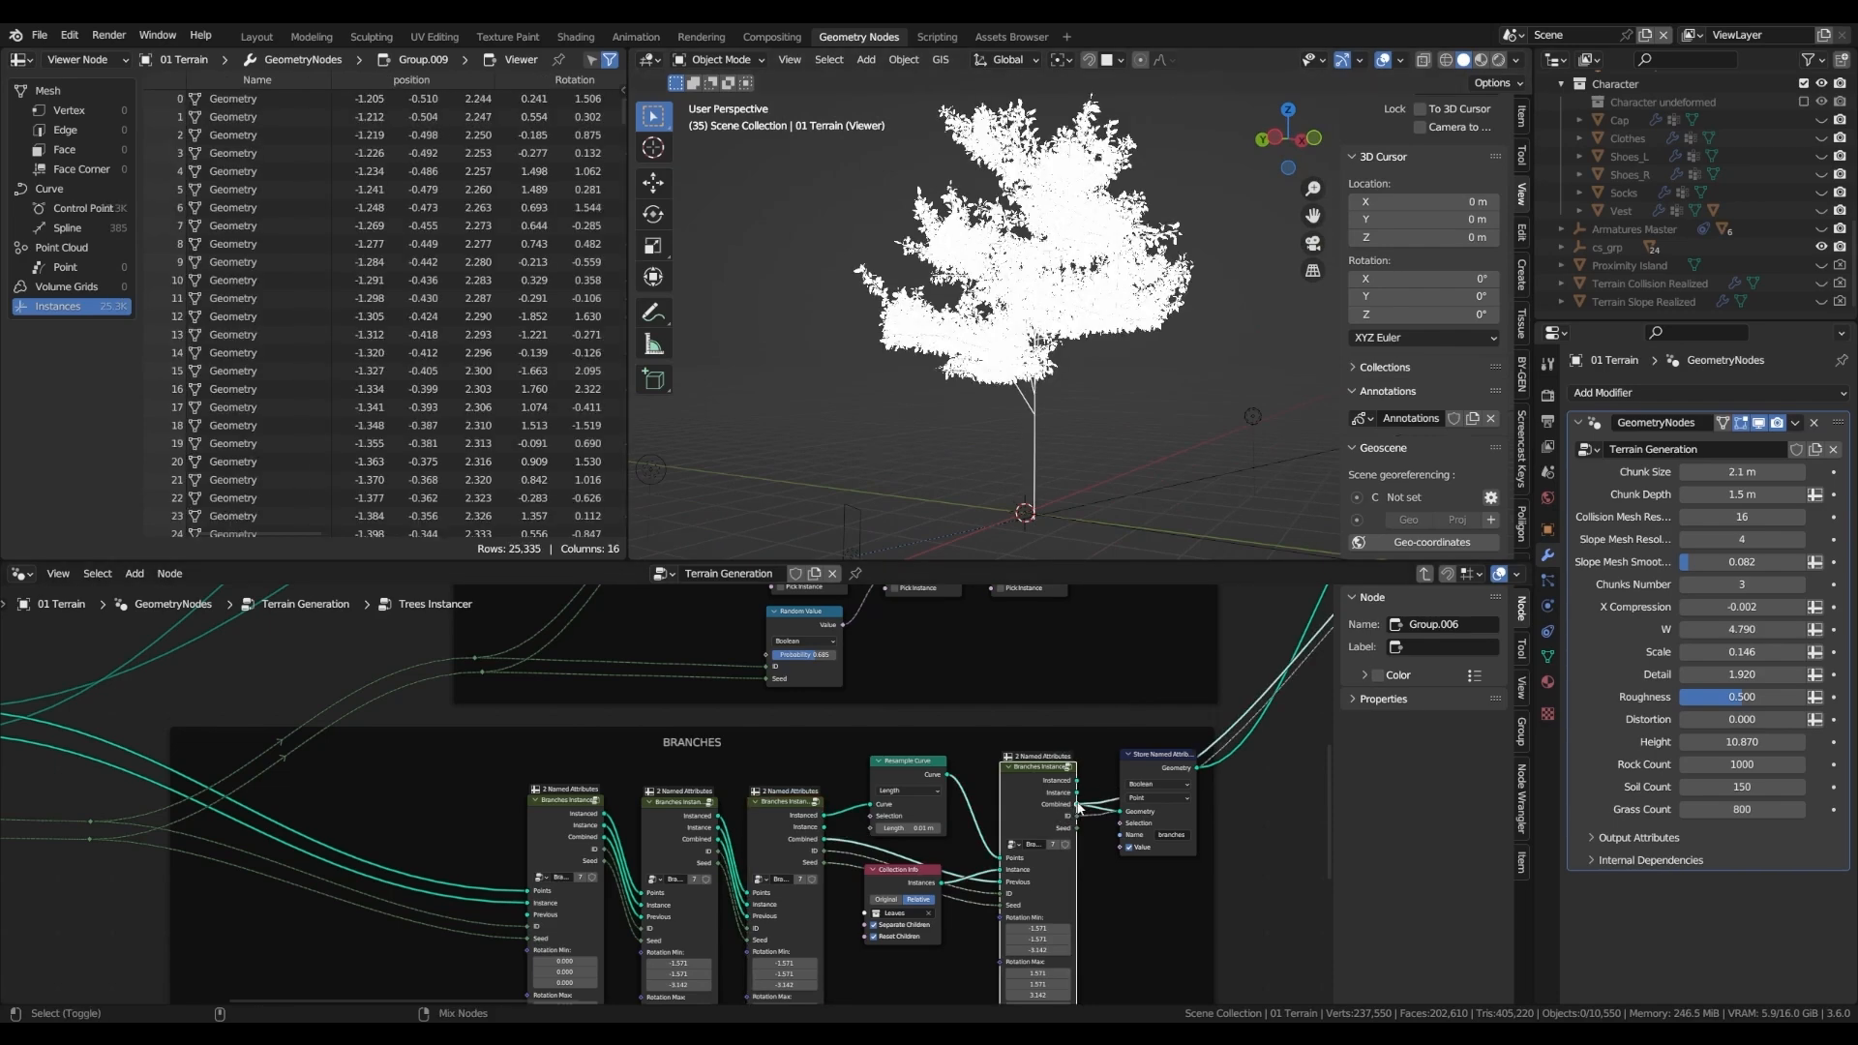
- Preview the Transform Geometry output and the first Branches Instancer's output in the Roots frame
middle_click_drag(668, 660, 762, 789)
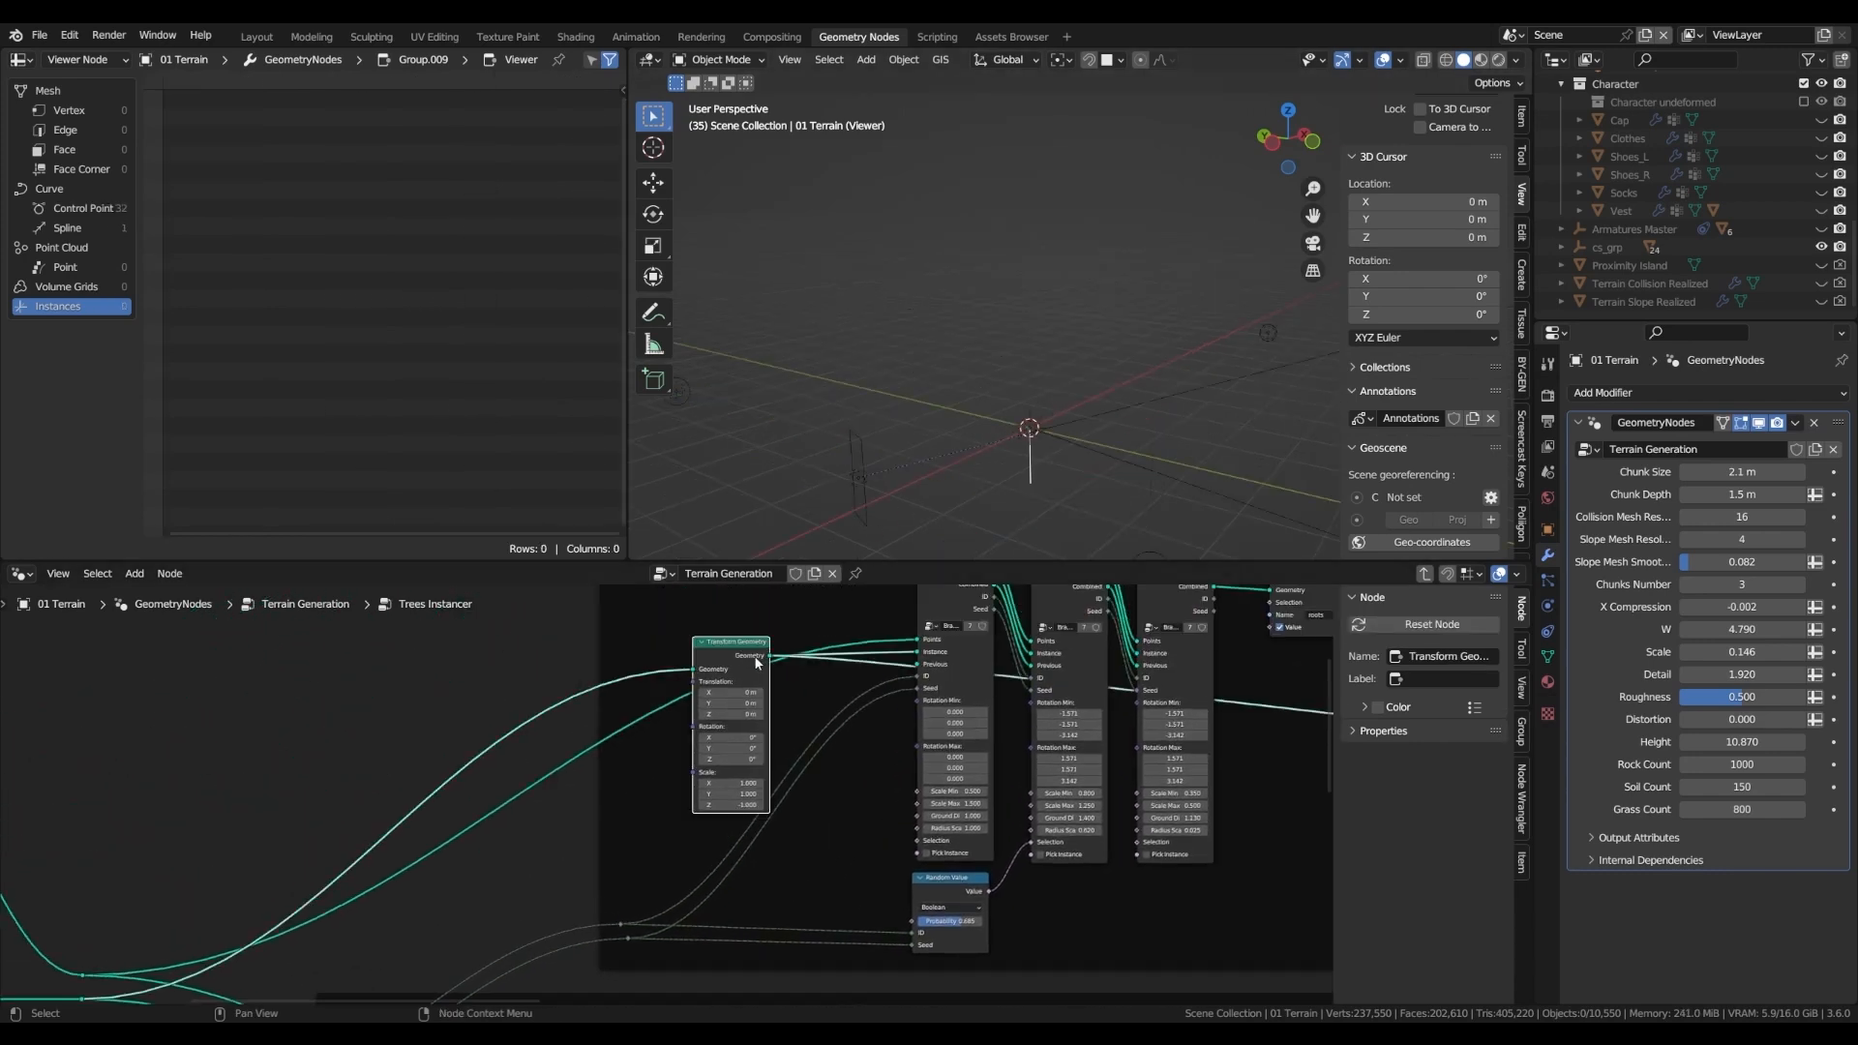
middle_click_drag(842, 674, 741, 762)
left_click(875, 648, "ctrl+shift")
- Preview the output of the first Branches Instancer in the Branches frame and inspect its rotation and scale inputs
middle_click_drag(985, 883, 1009, 523)
scroll(1010, 497, "up", 1)
left_click(643, 820, "ctrl+shift")
middle_click_drag(944, 698, 805, 811)
scroll(915, 798, "down", 2)
middle_click_drag(926, 795, 958, 741)
middle_click_drag(828, 819, 1032, 629)
scroll(739, 687, "up", 7)
scroll(783, 638, "down", 3)
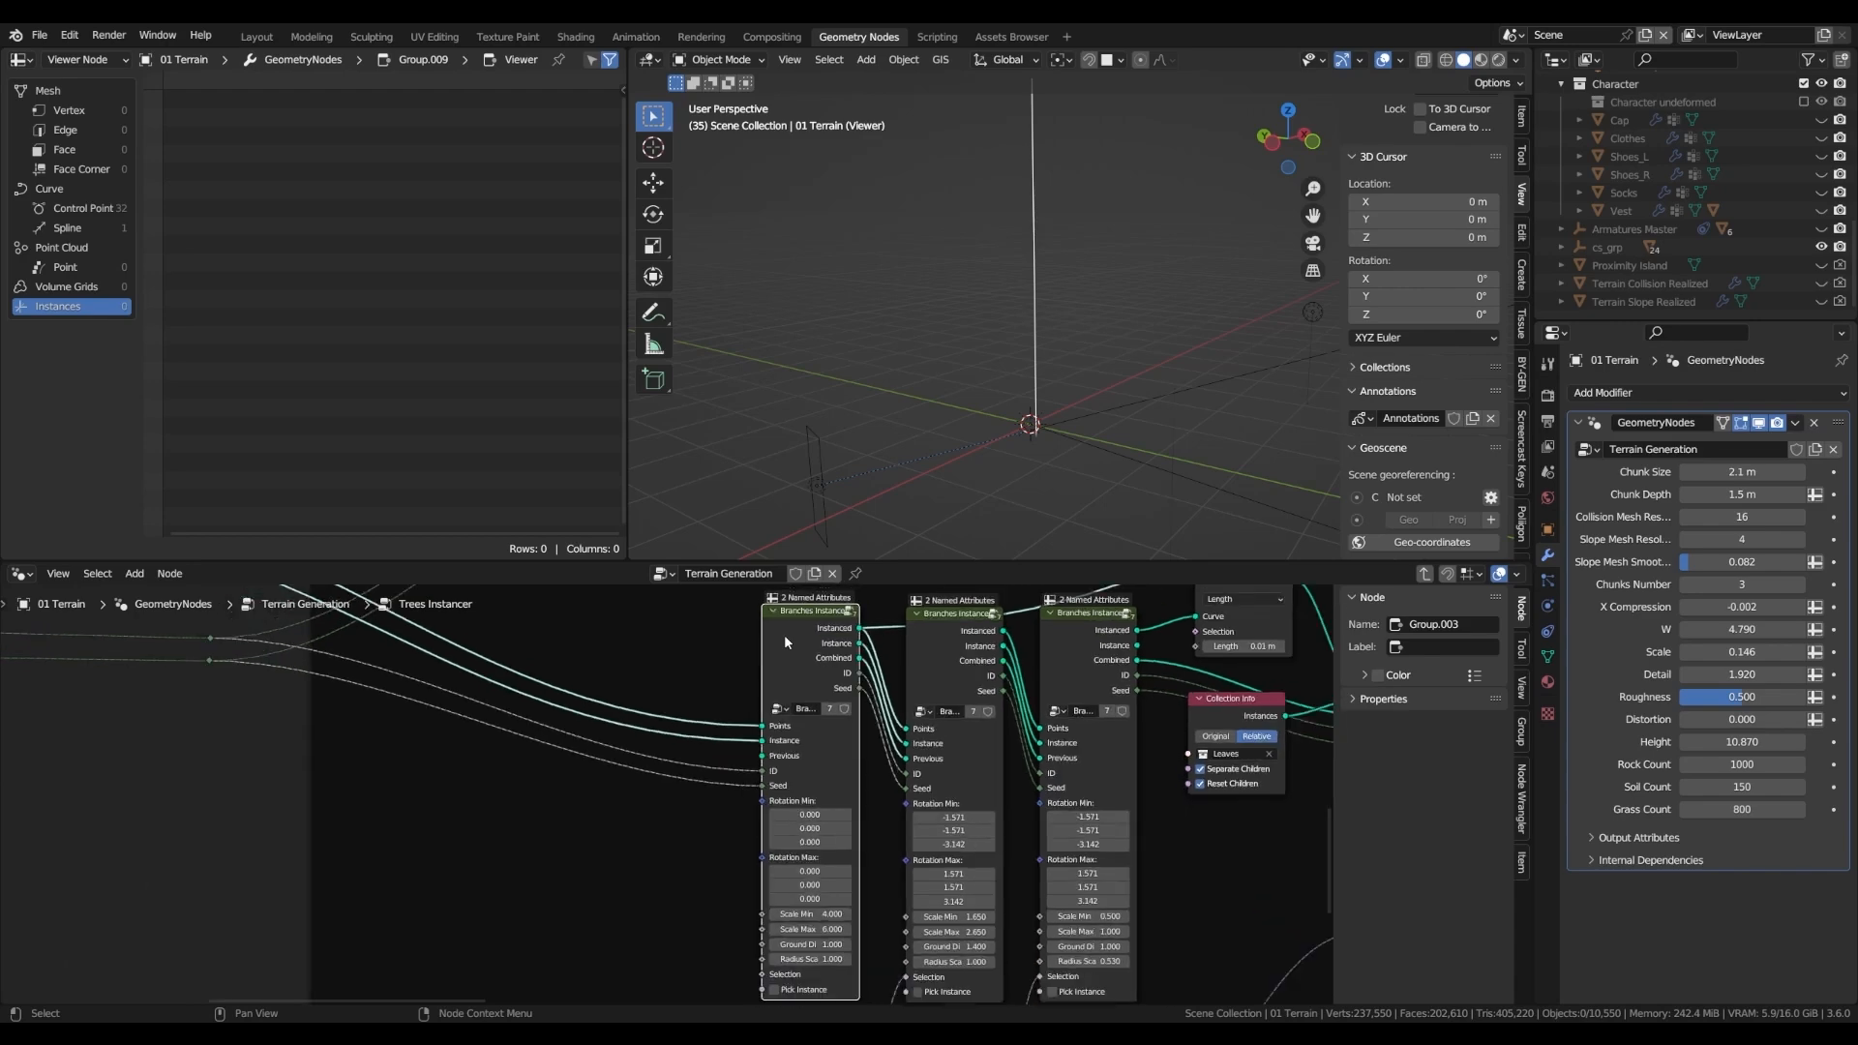
- Examine how the Roots and Branches node chains are wired and where they meet at Join Geometry
middle_click_drag(984, 720, 884, 822)
scroll(1055, 678, "down", 1)
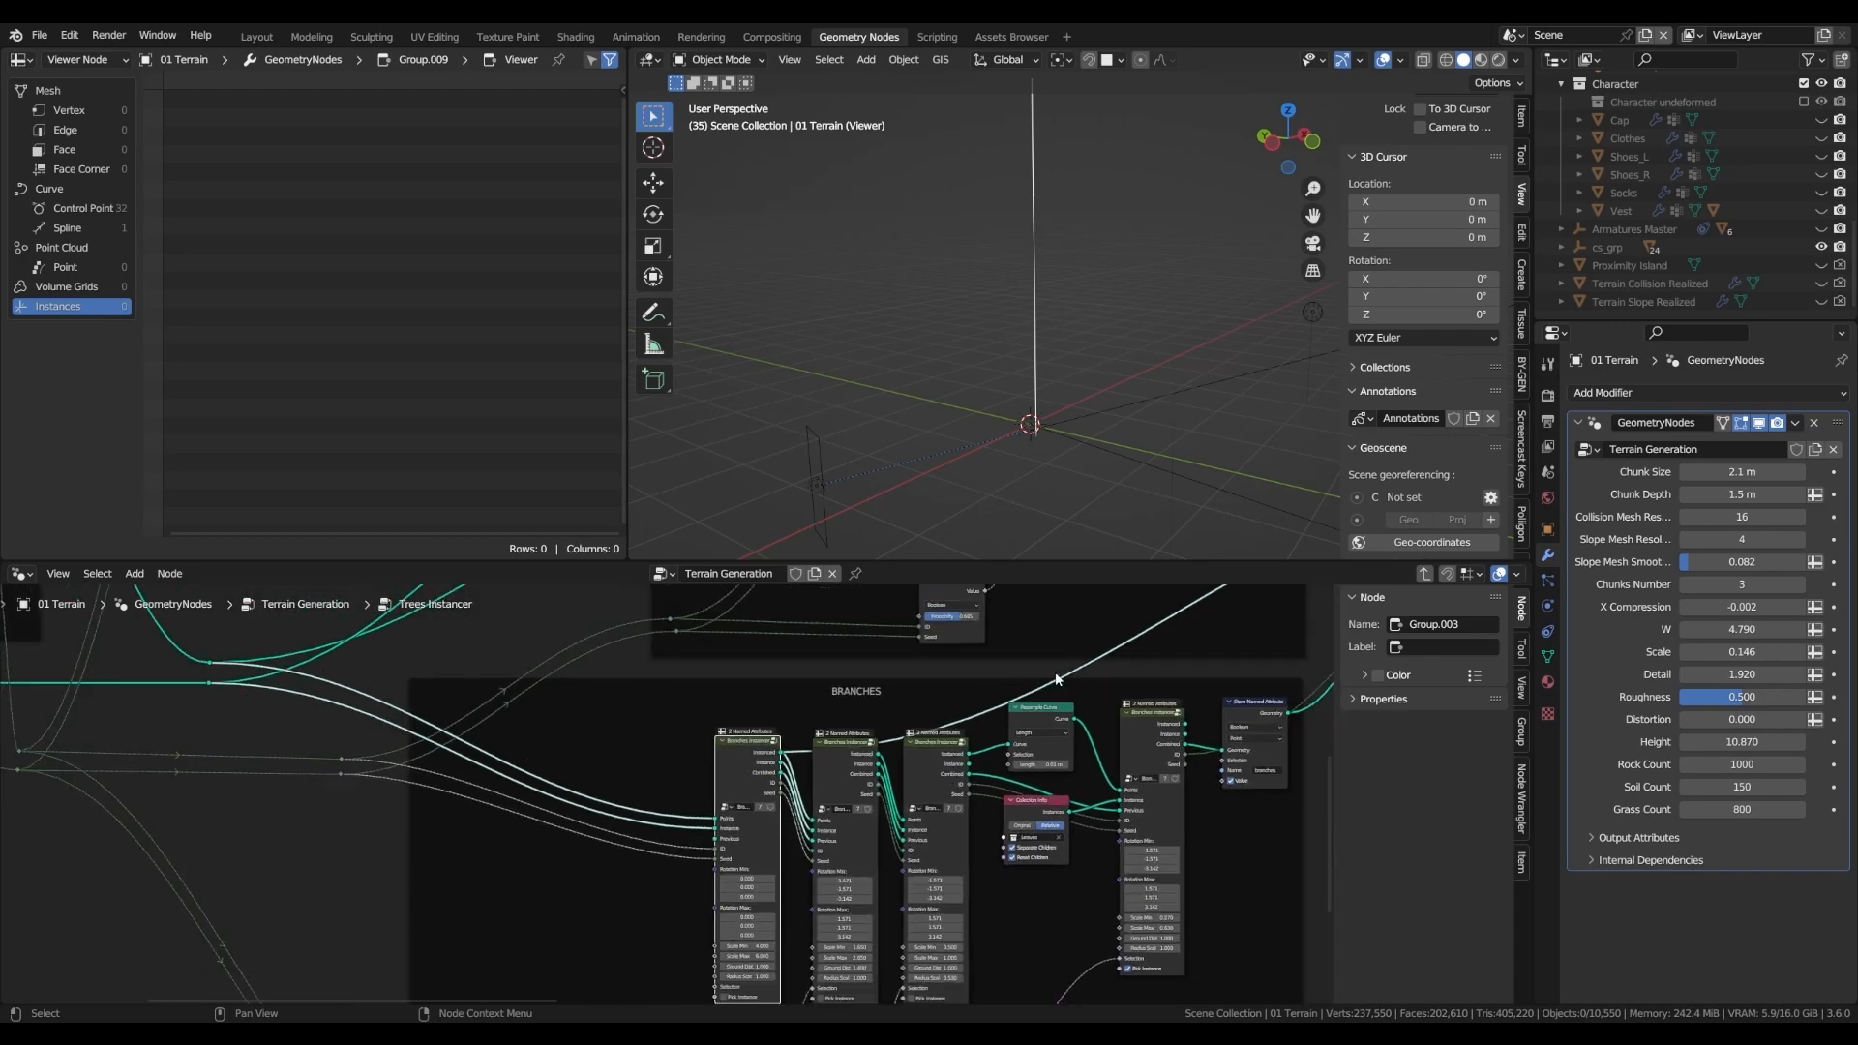
middle_click_drag(1058, 676, 834, 762)
middle_click_drag(1035, 633, 881, 791)
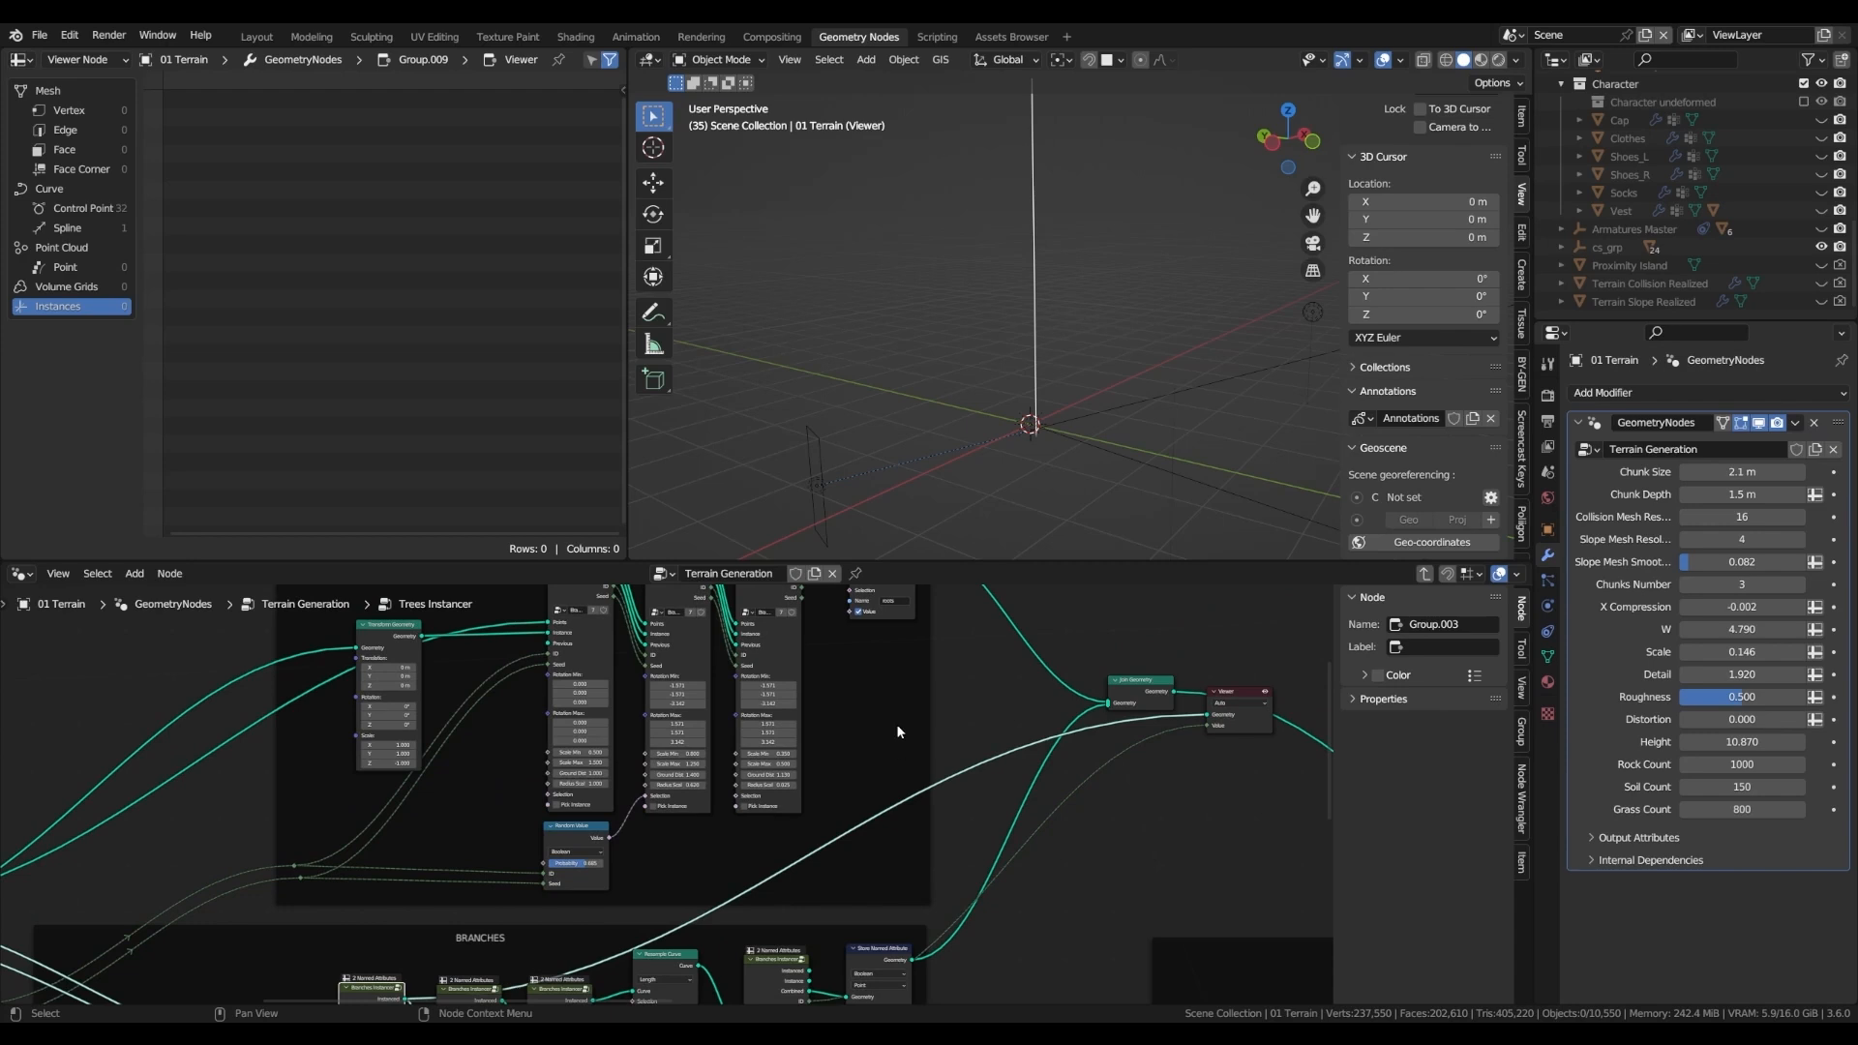
middle_click_drag(896, 724, 925, 751)
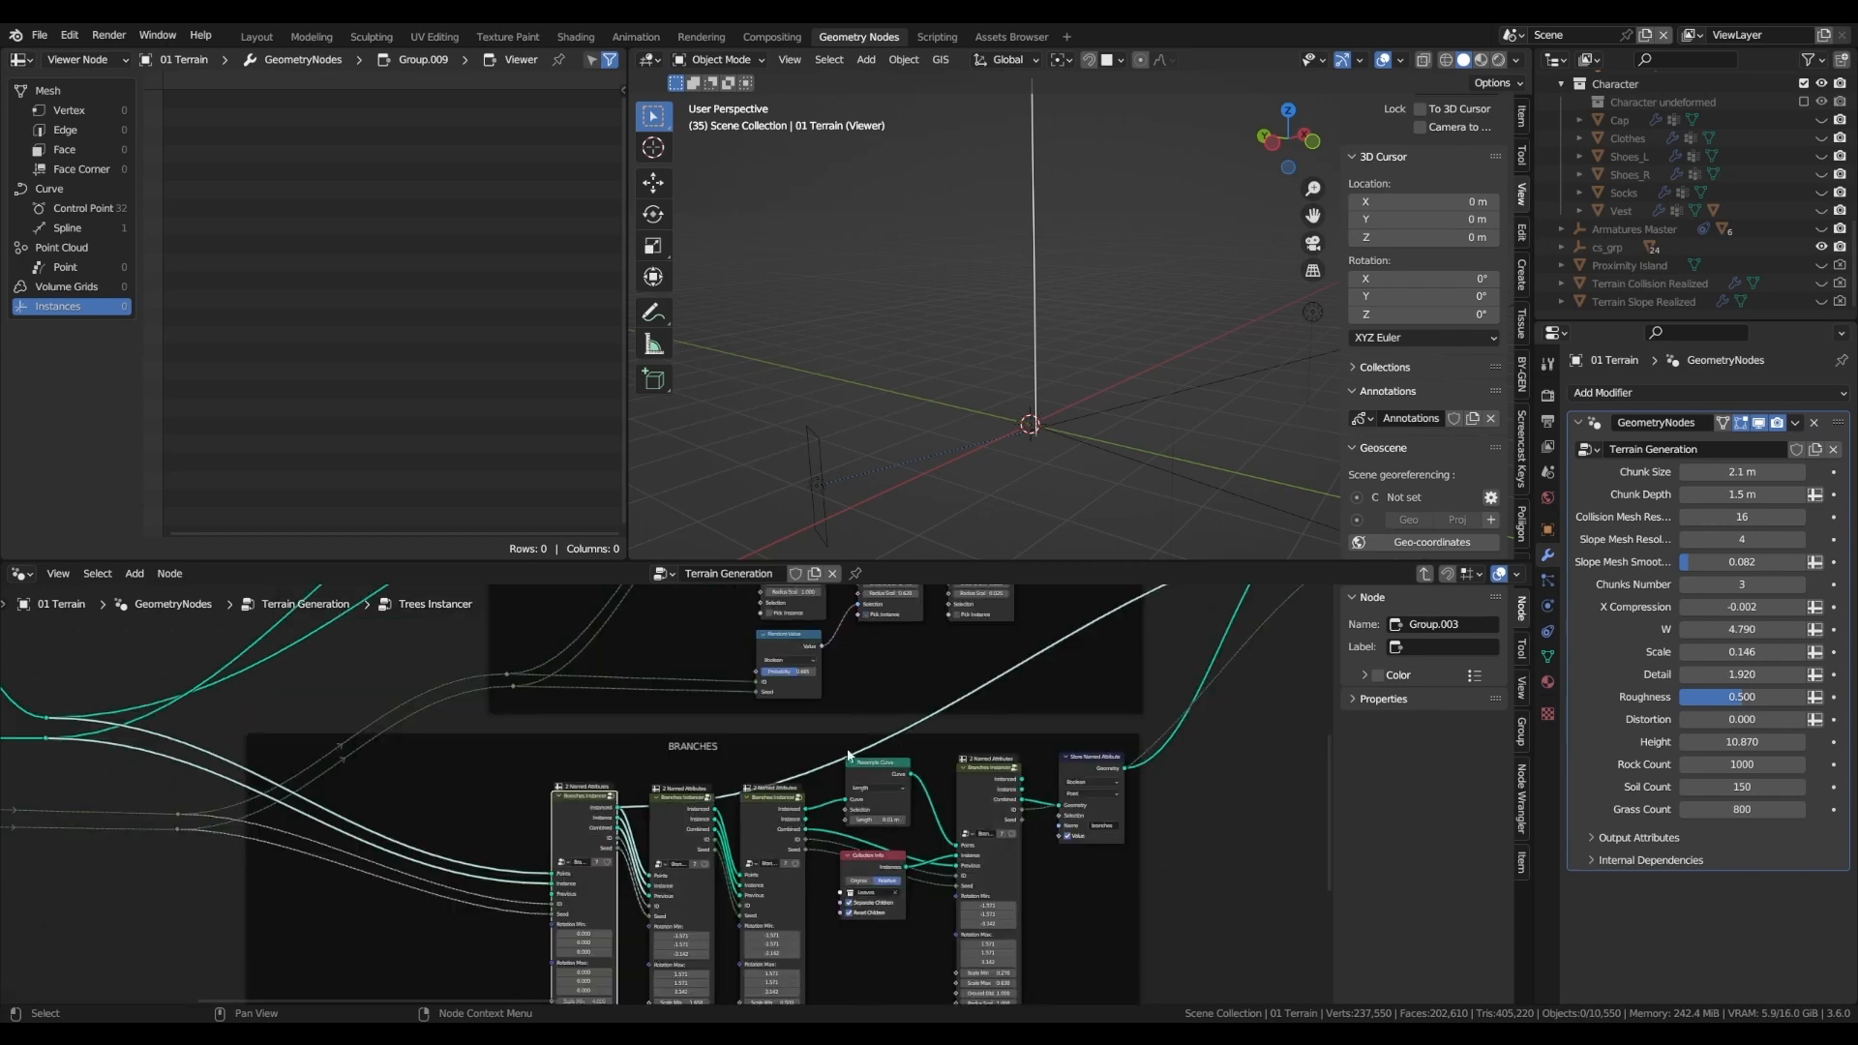
middle_click_drag(873, 592, 801, 792)
scroll(801, 773, "up", 1)
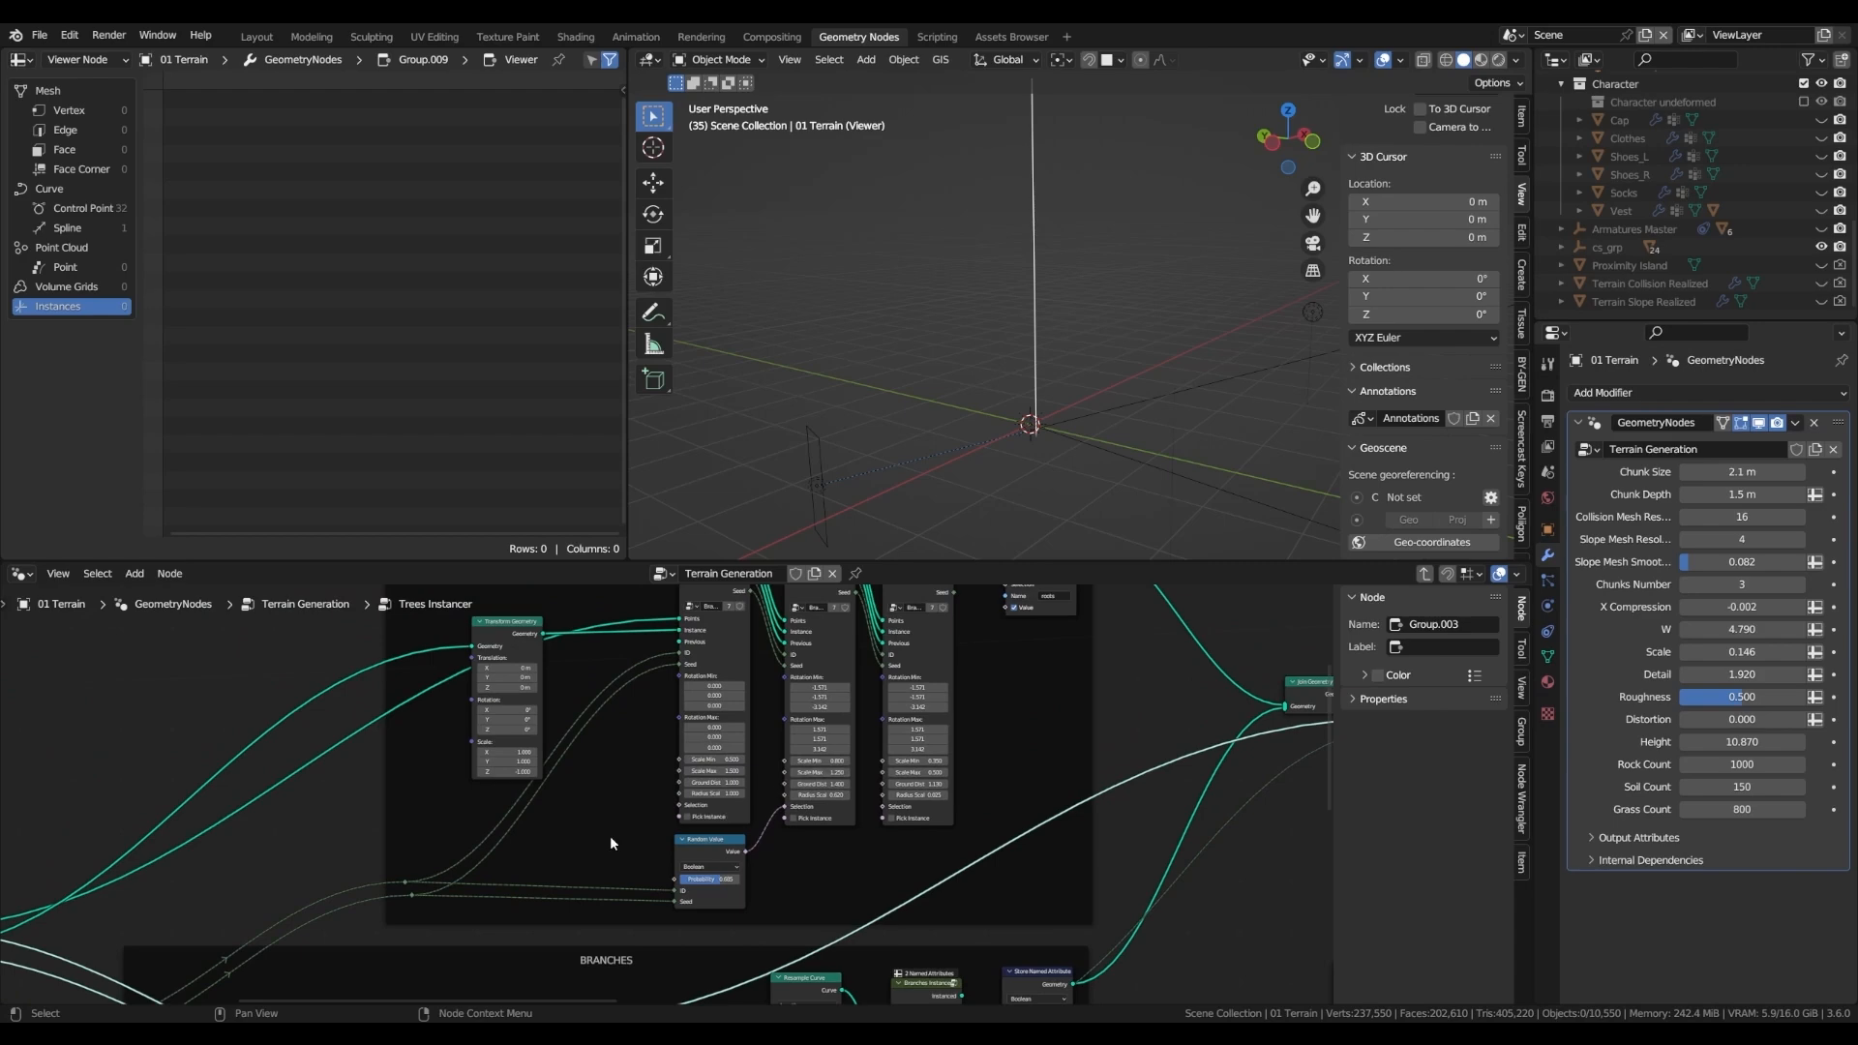
middle_click_drag(633, 869, 826, 844)
- Preview the first Branches Instancer of the Roots frame in the 3D view
scroll(979, 300, "down", 3)
middle_click_drag(795, 619, 759, 708)
left_click(867, 619, "ctrl+shift")
scroll(1020, 360, "up", 6)
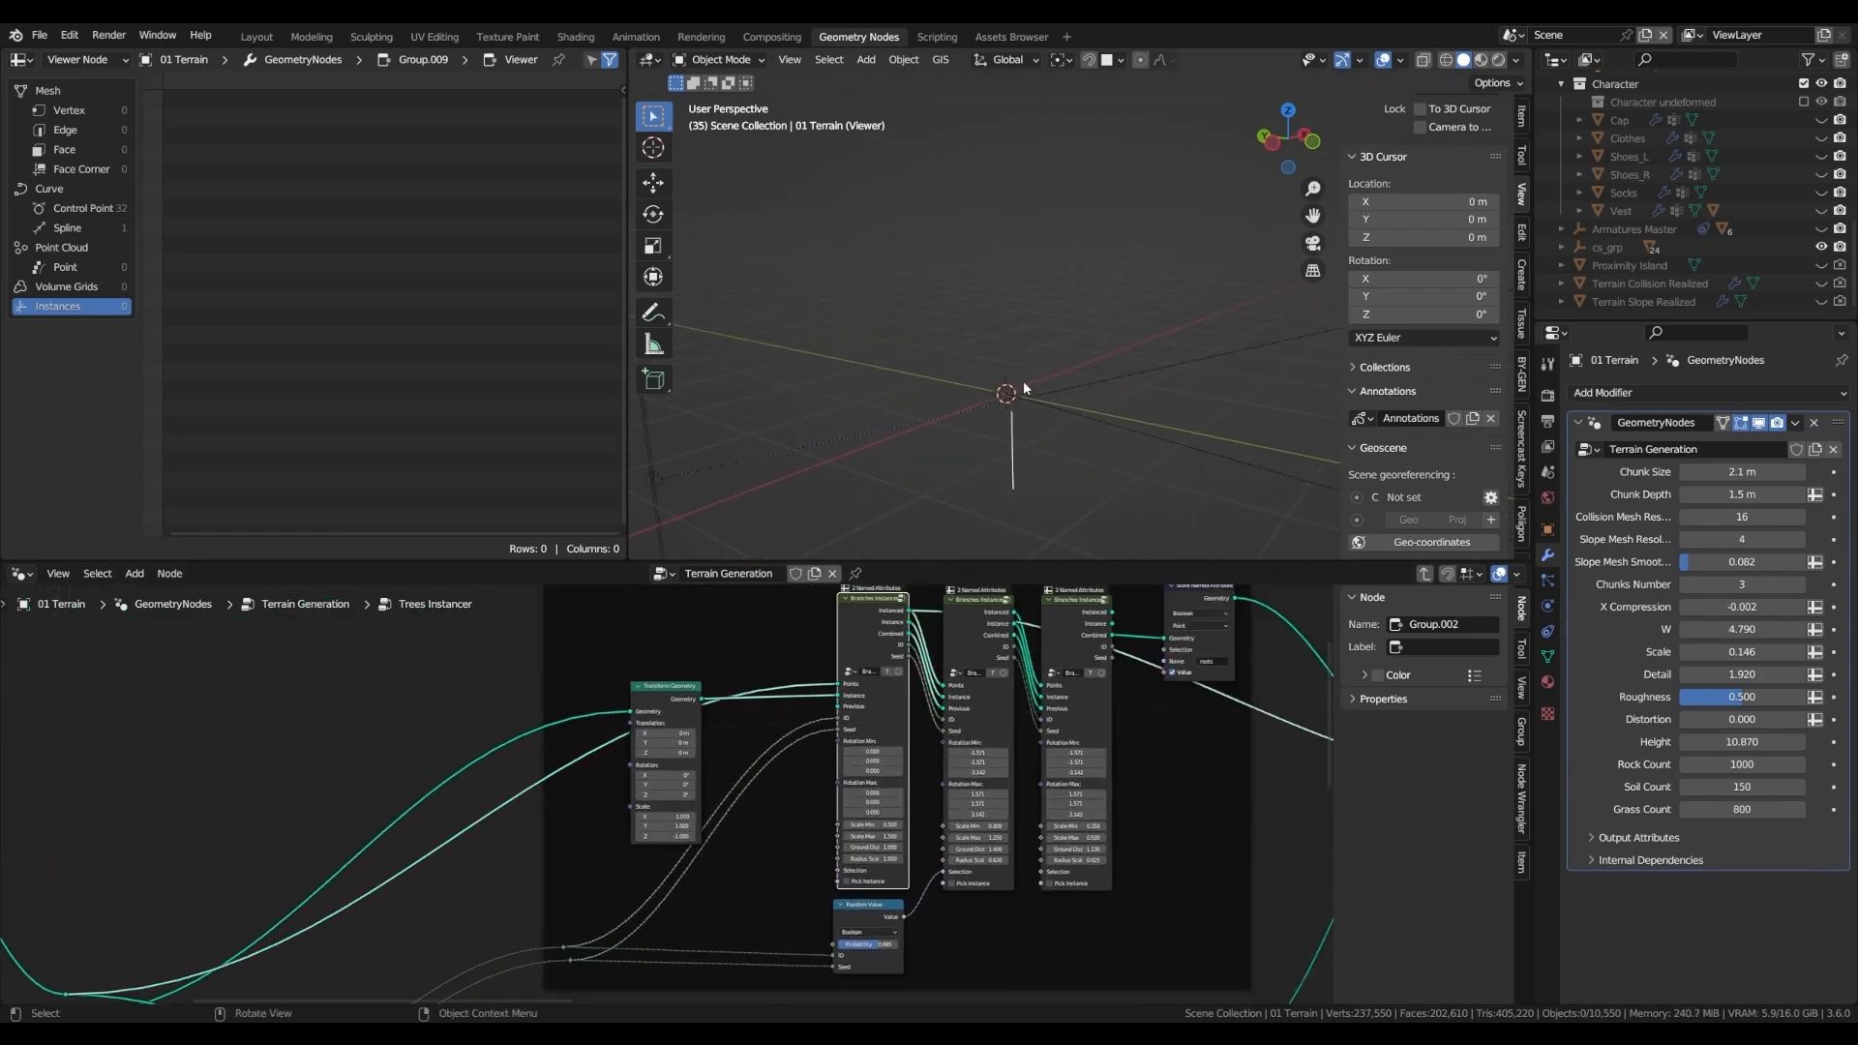
- Preview the Combined output of the second Branches Instancer in the Branches frame, then the second one in the Roots frame
scroll(726, 711, "down", 3)
middle_click_drag(542, 743, 949, 711)
left_click_drag(99, 819, 97, 820)
scroll(605, 714, "down", 1)
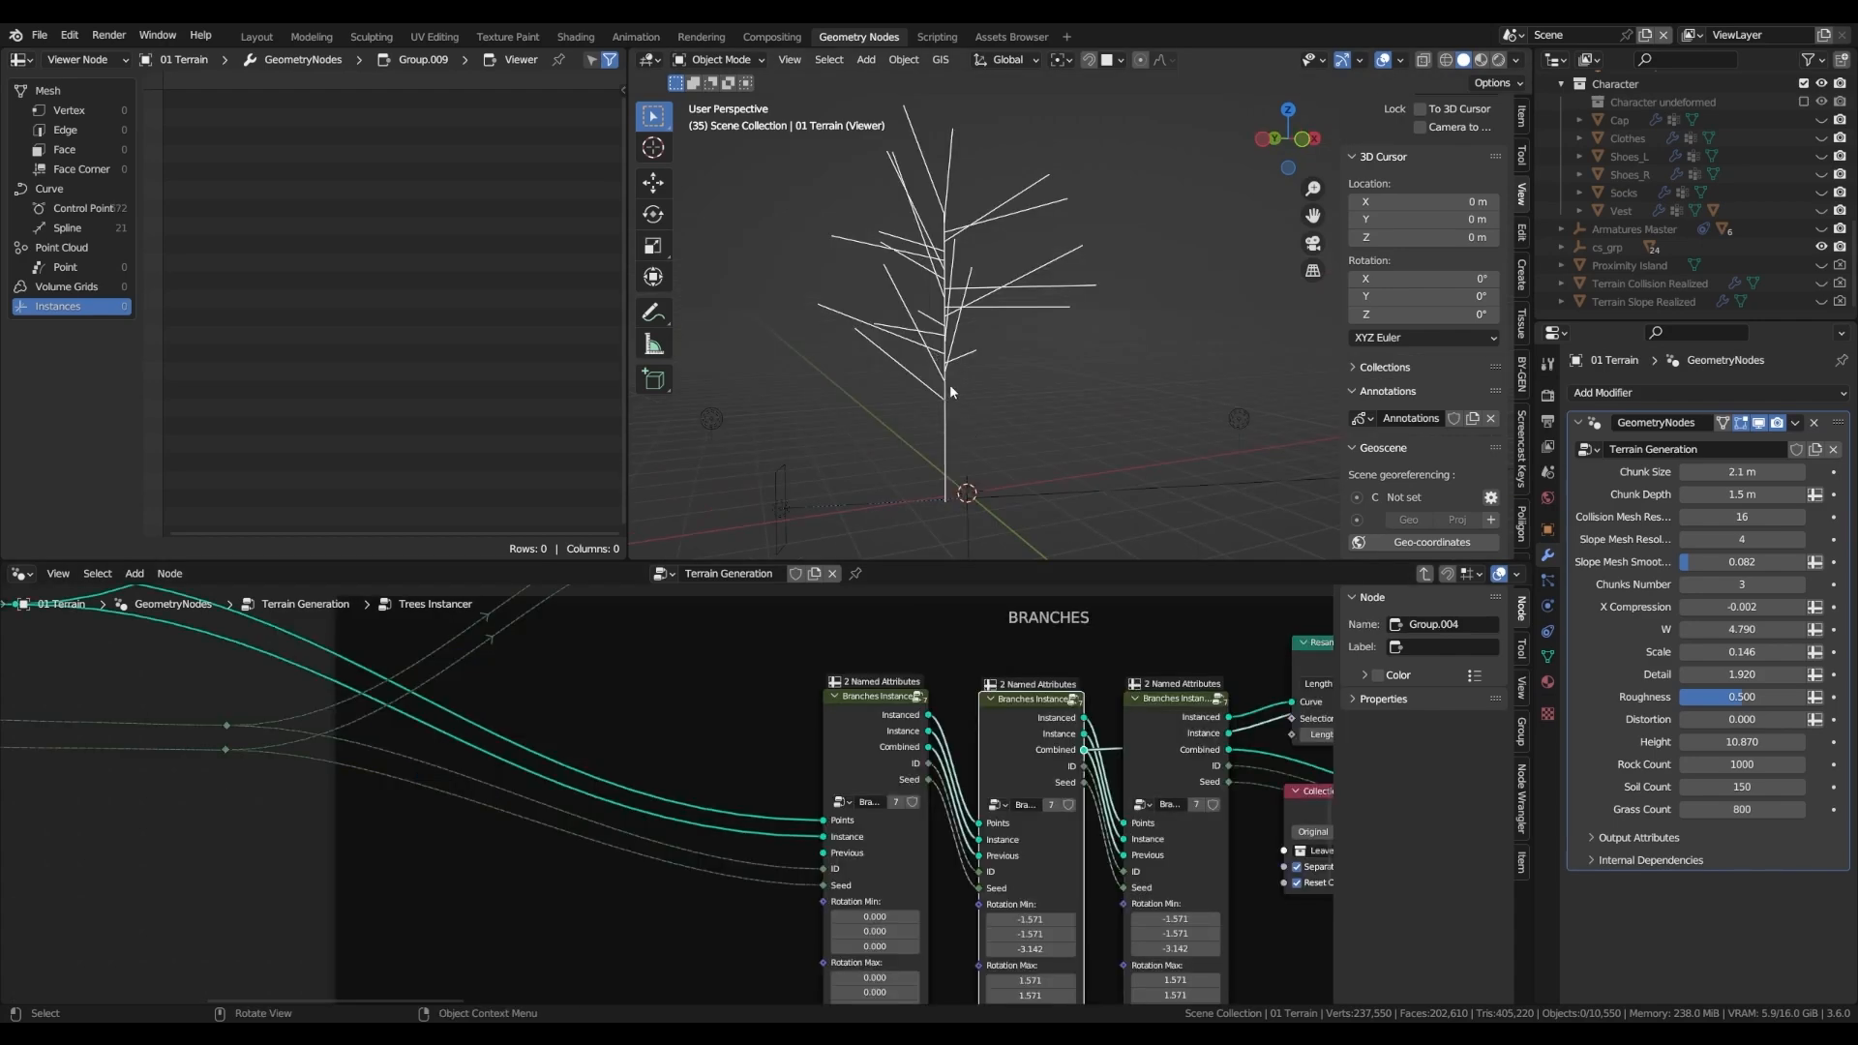
middle_click_drag(949, 391, 1005, 393)
middle_click_drag(992, 848, 1014, 754)
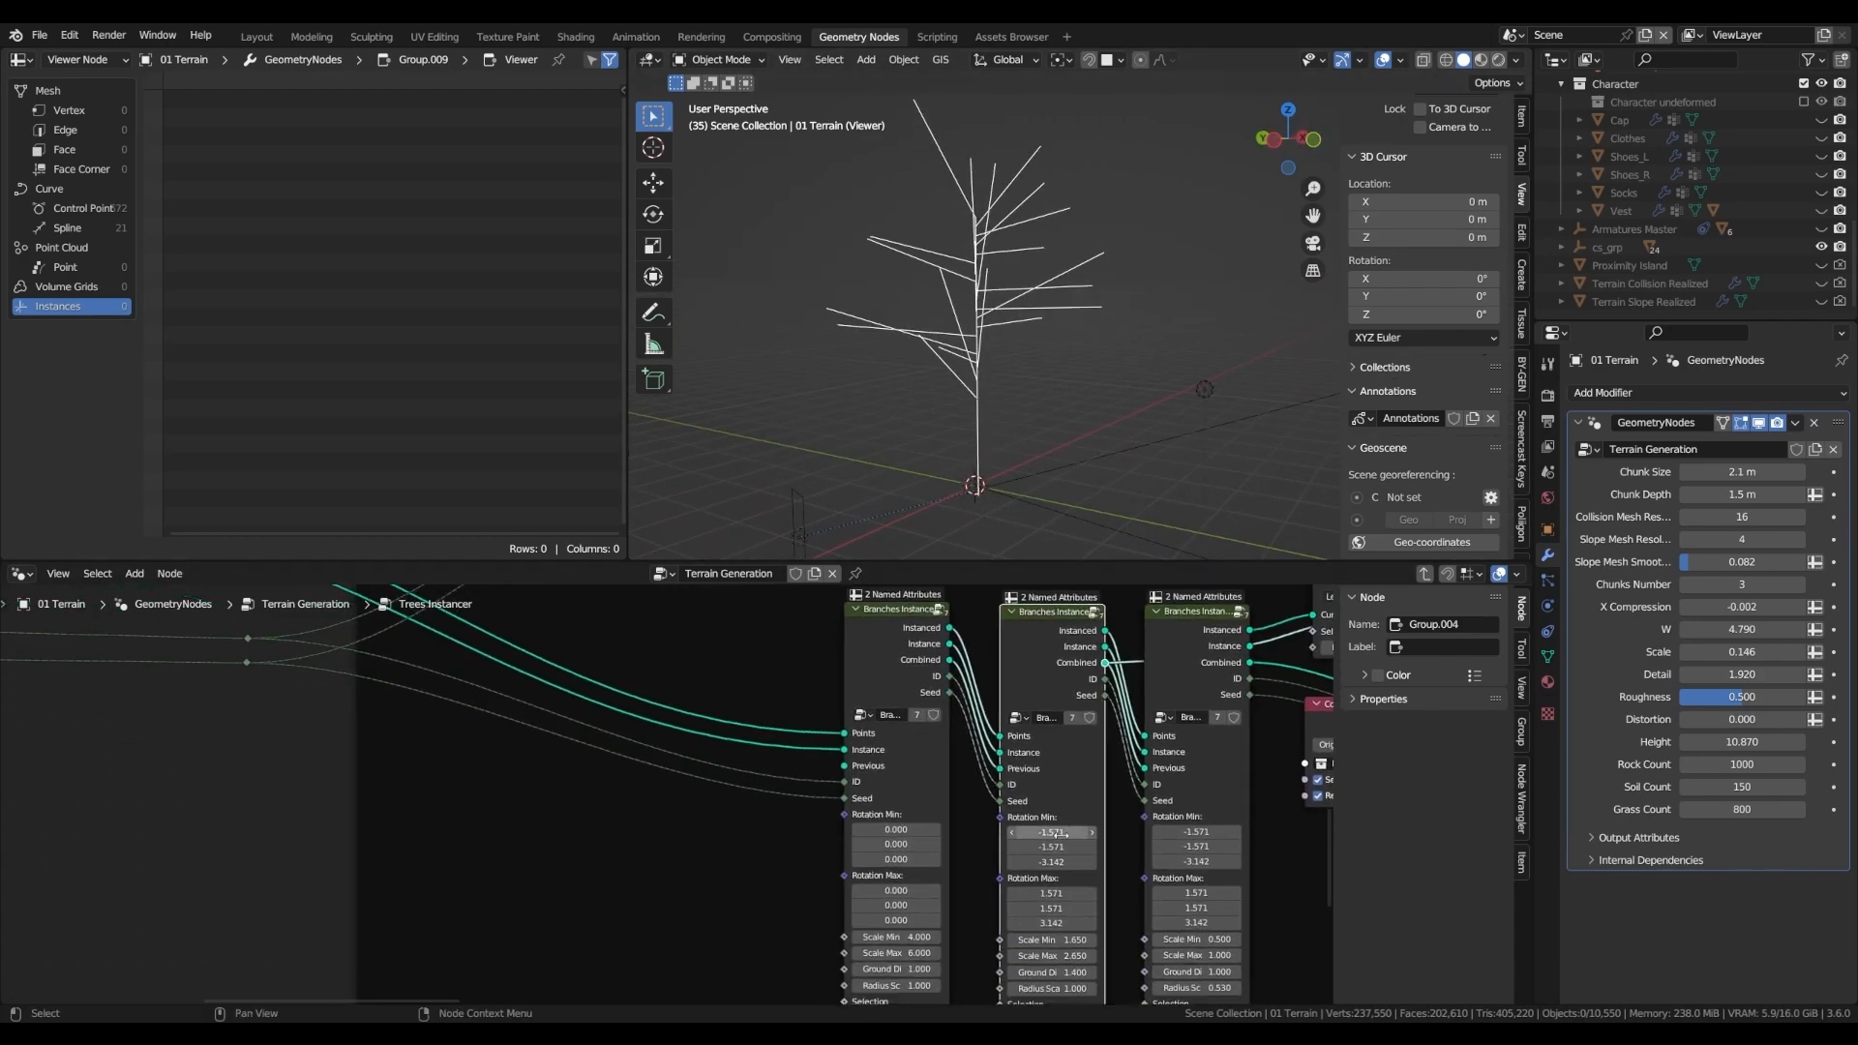
middle_click_drag(984, 646, 931, 830)
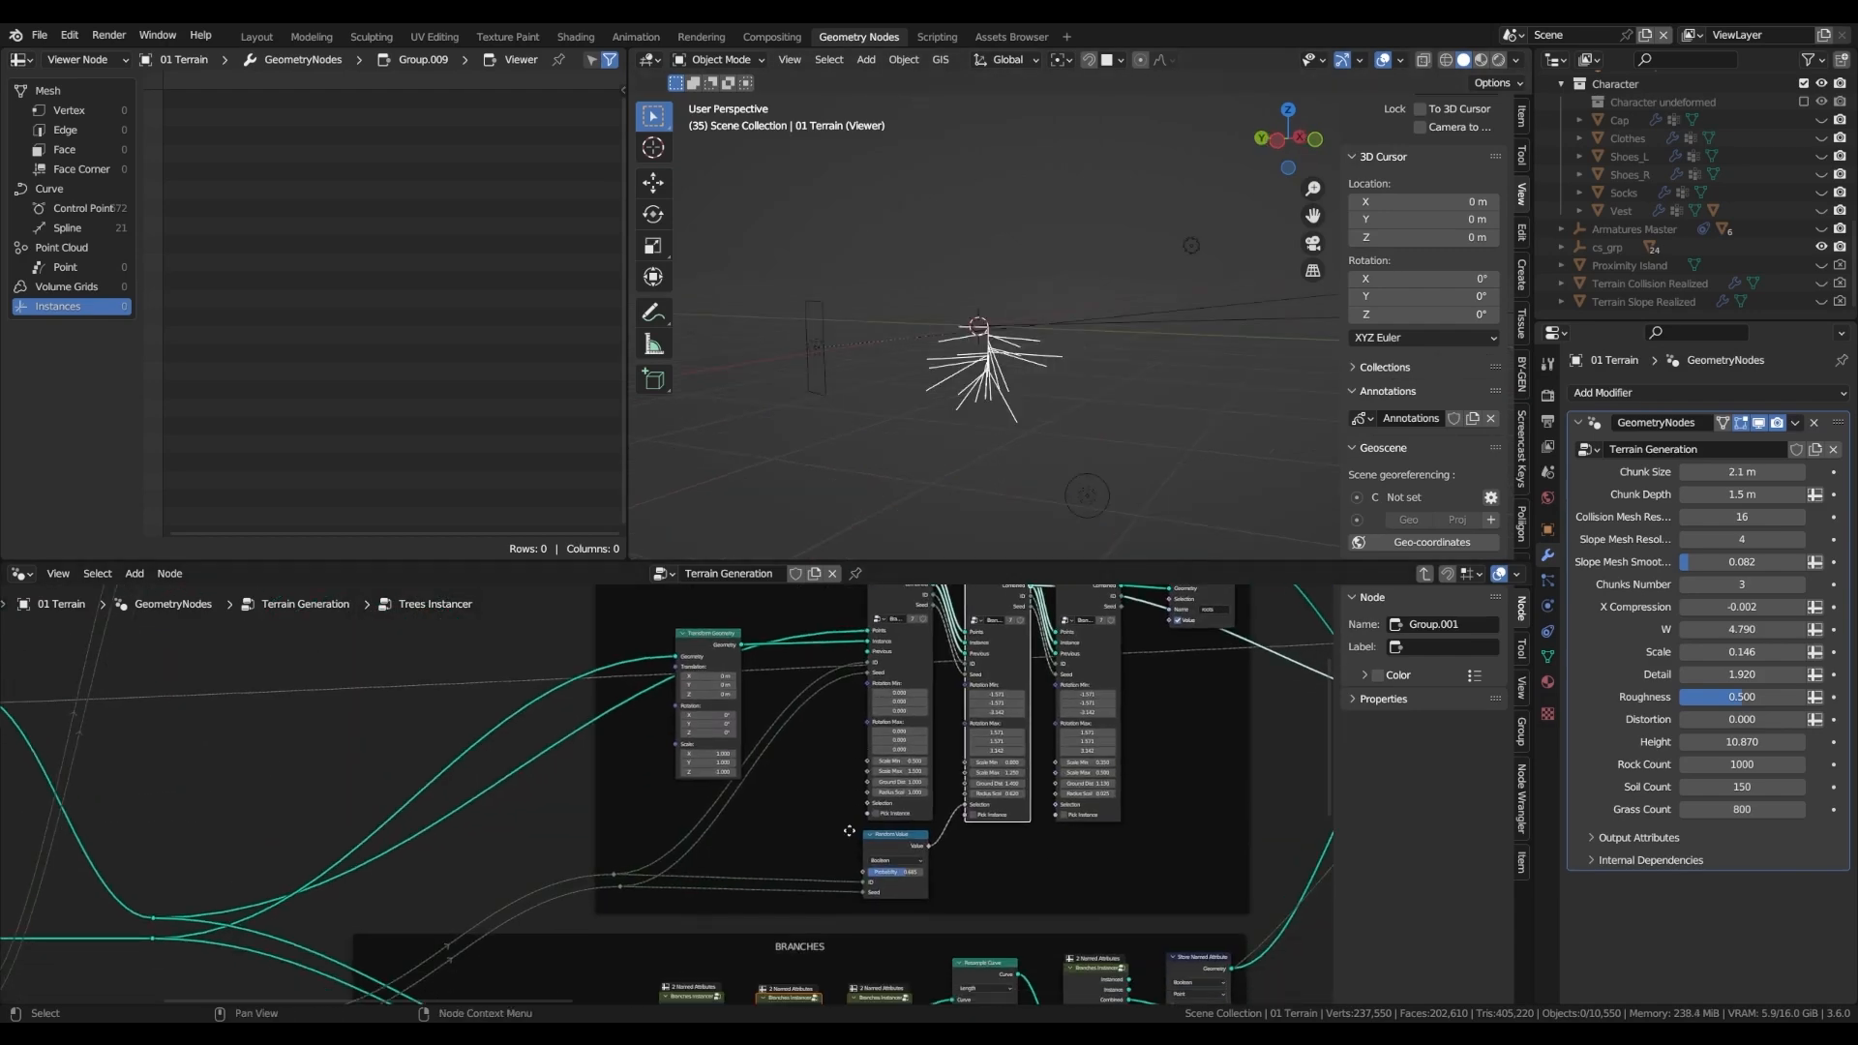
- Preview the Combined outputs of the third and the last Branches Instancer in the Branches frame
middle_click_drag(867, 921, 869, 761)
scroll(869, 761, "up", 2)
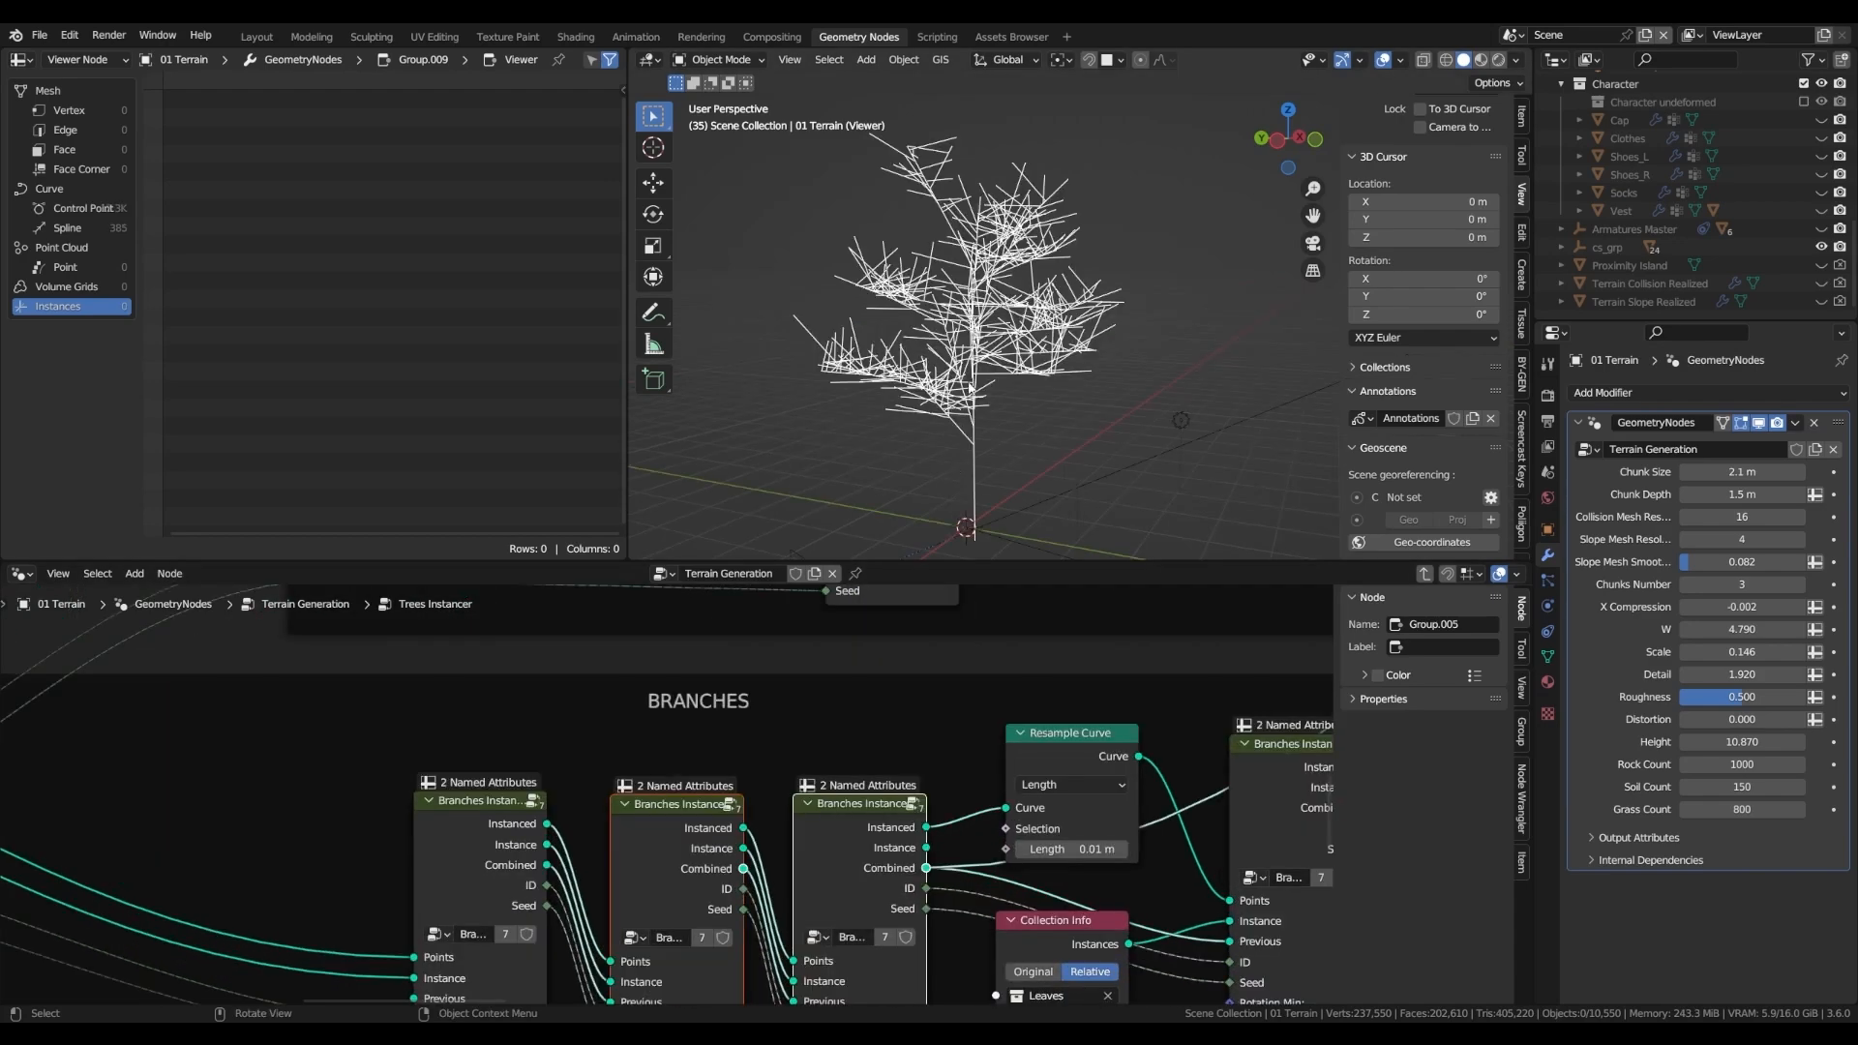
middle_click_drag(1258, 764, 1144, 693)
scroll(1144, 693, "down", 2)
scroll(1152, 702, "up", 1)
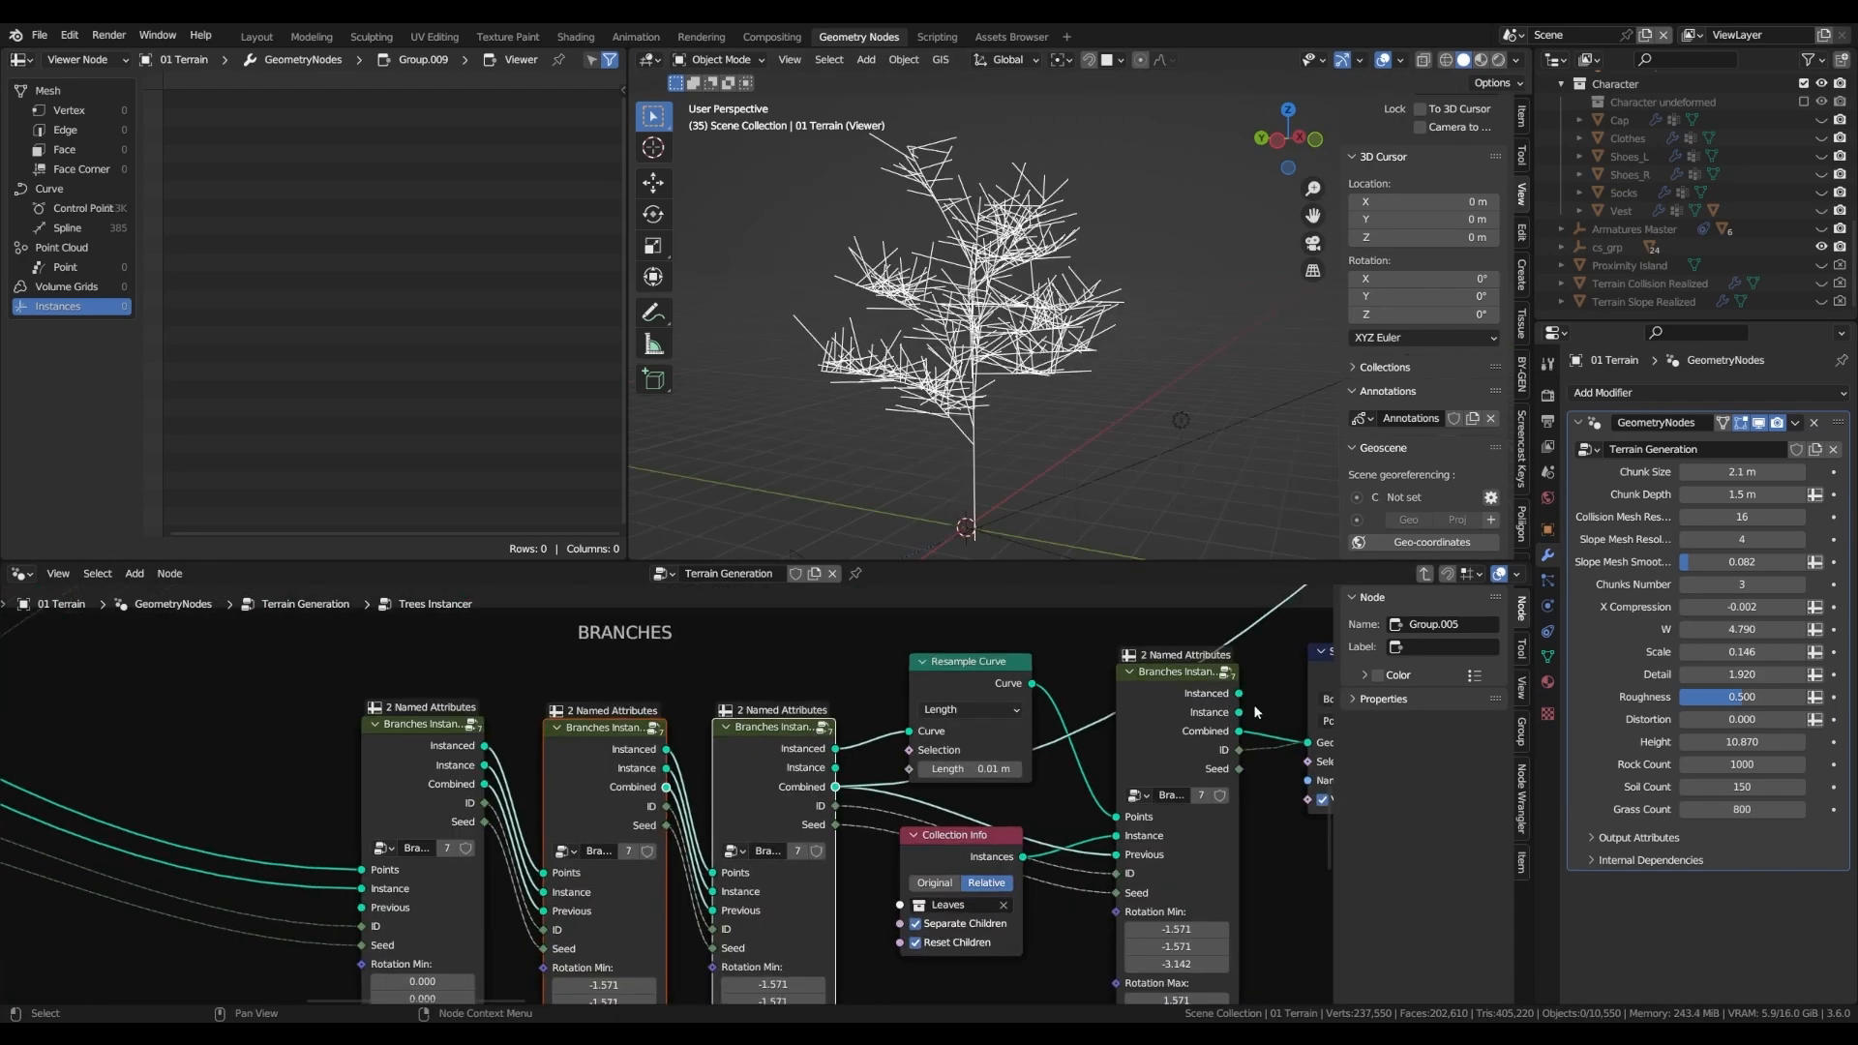
left_click(1240, 731, "ctrl+shift")
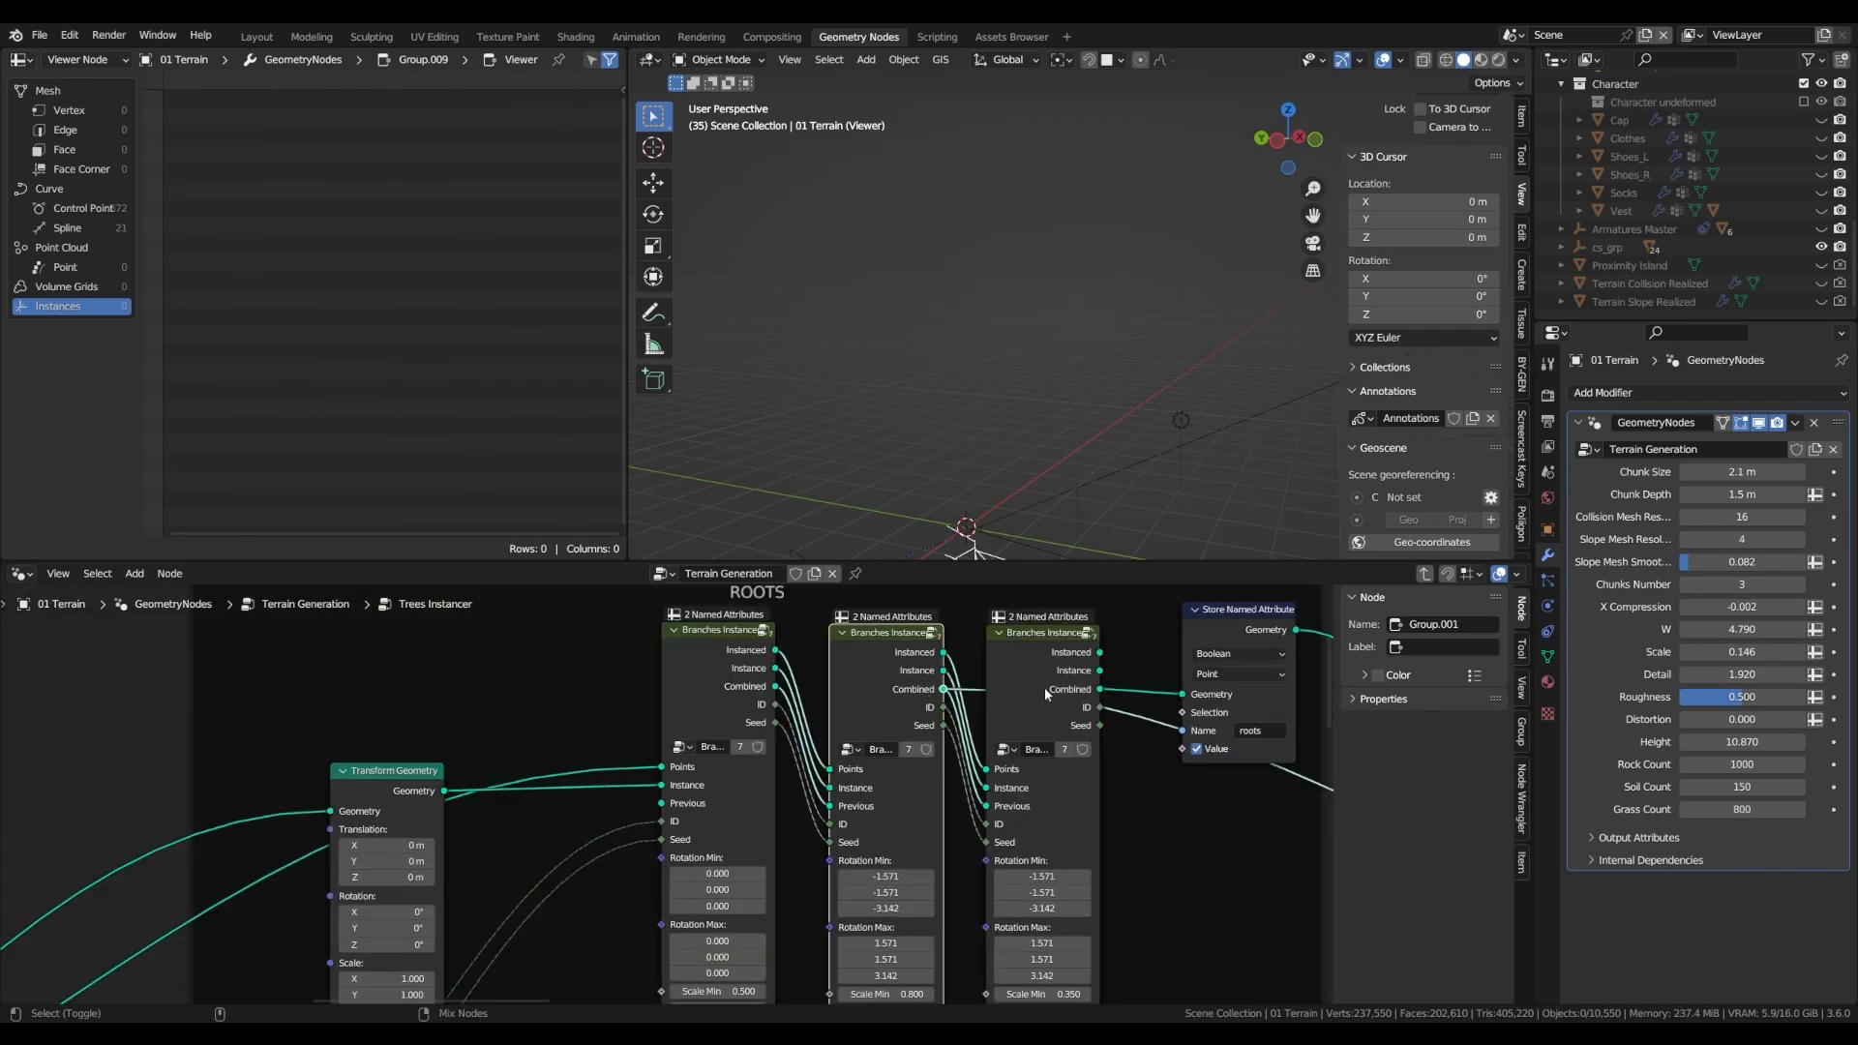
- Preview the Combined output of the third Branches Instancer in the Roots frame
left_click(1100, 693, "ctrl+shift")
middle_click_drag(888, 537, 934, 319, "shift")
scroll(873, 194, "up", 5)
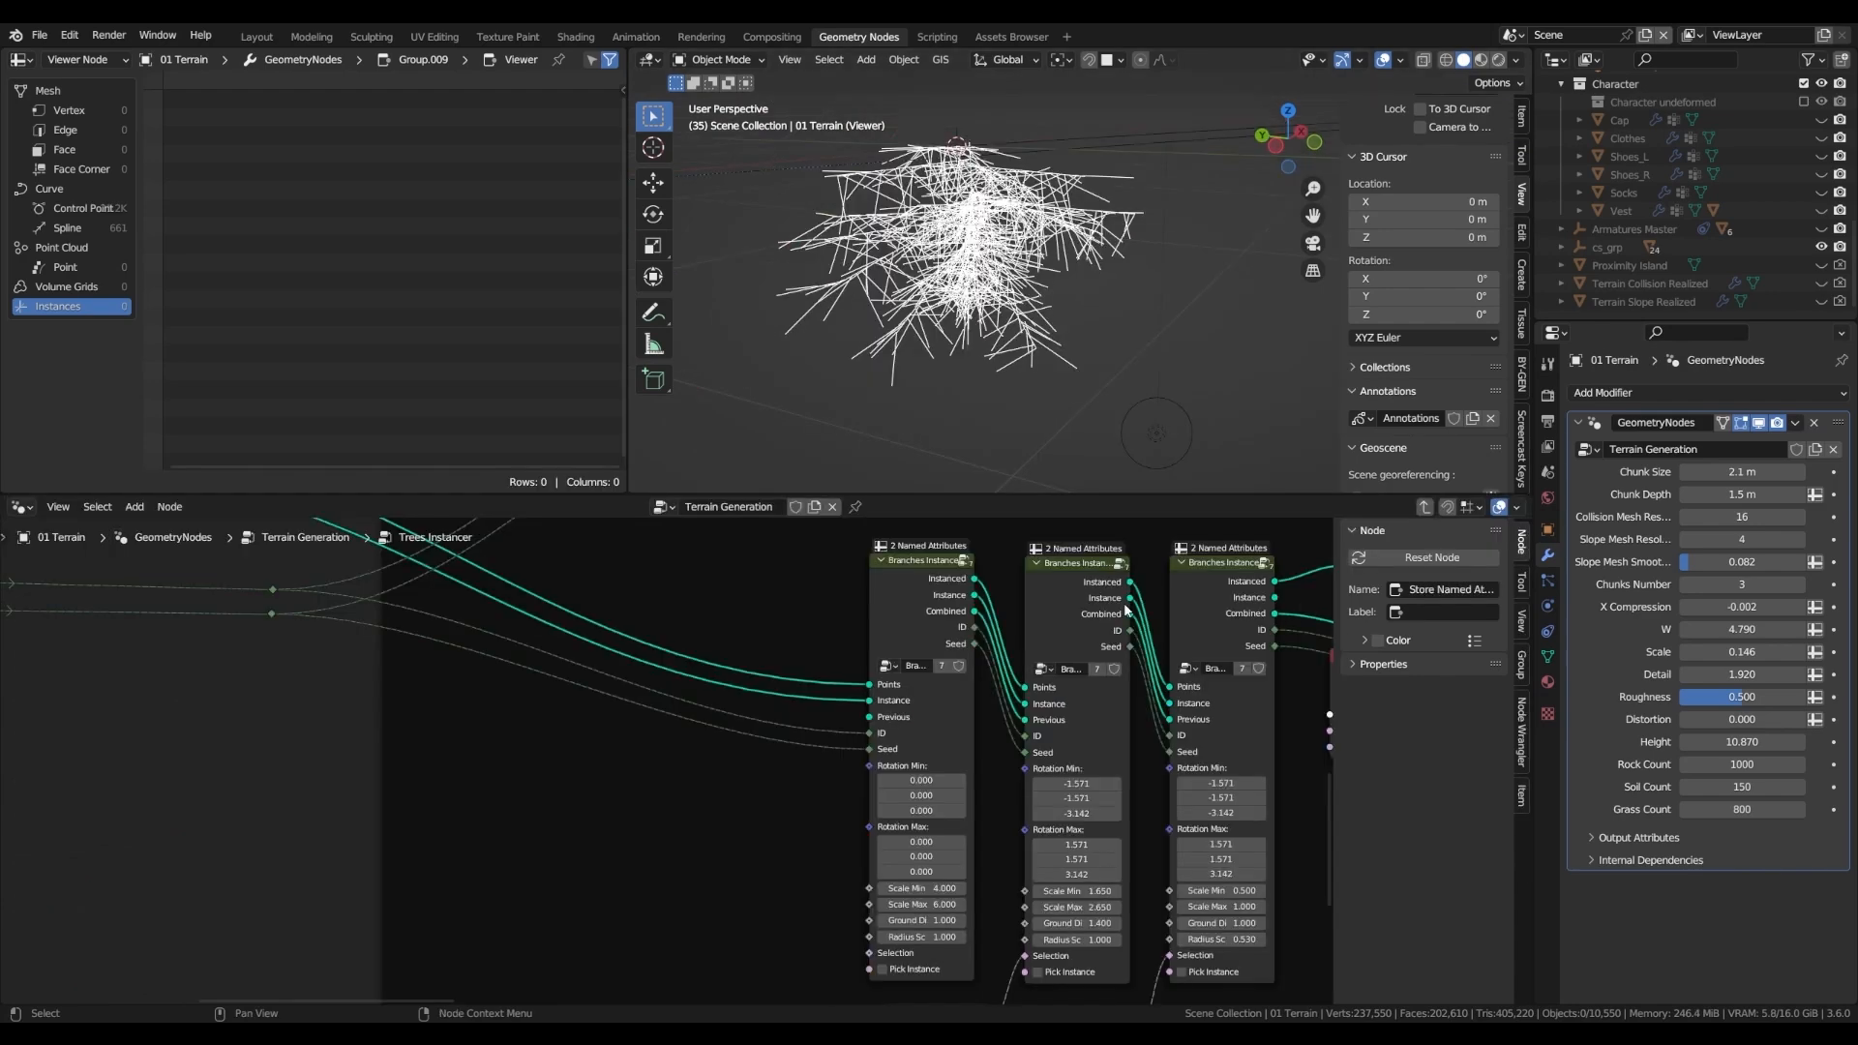
- Select the first Branches Instancer in the Branches frame and examine the links into its Points, Instance and Previous inputs
mouse_move(1119, 609)
left_click(271, 587)
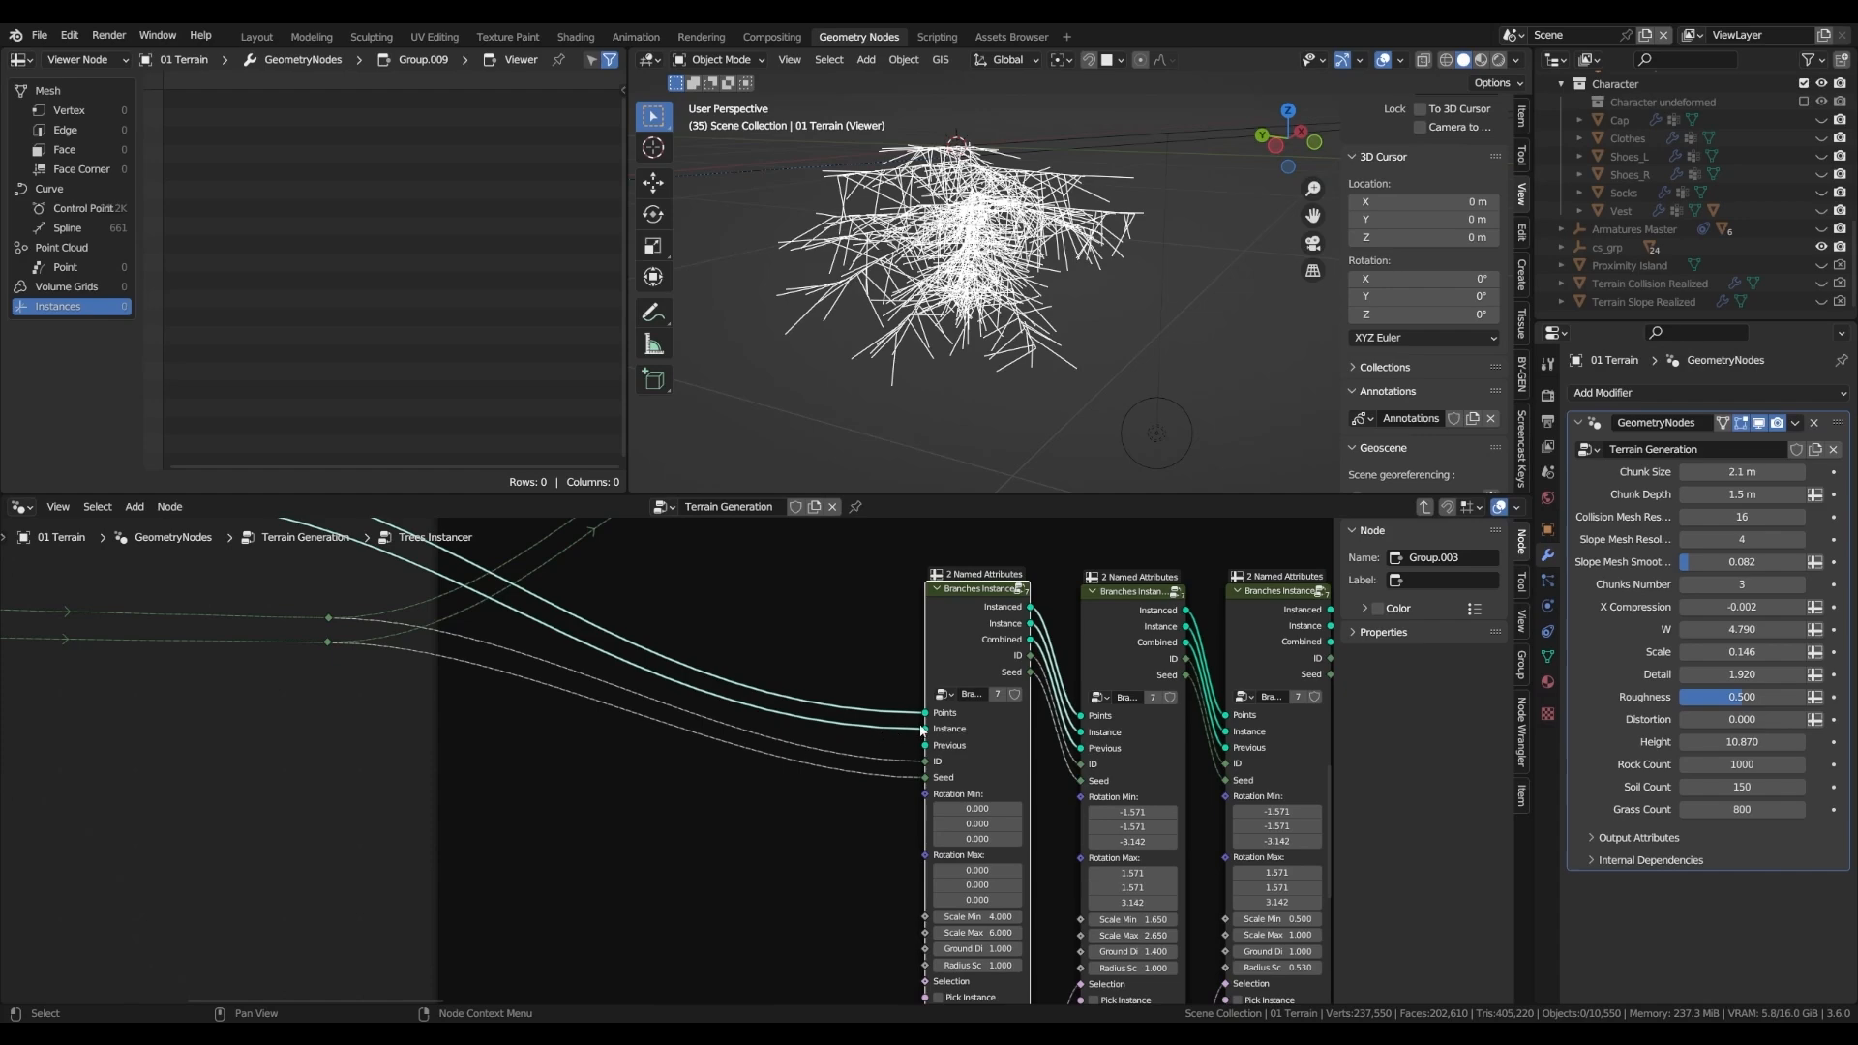
scroll(921, 730, "up", 1)
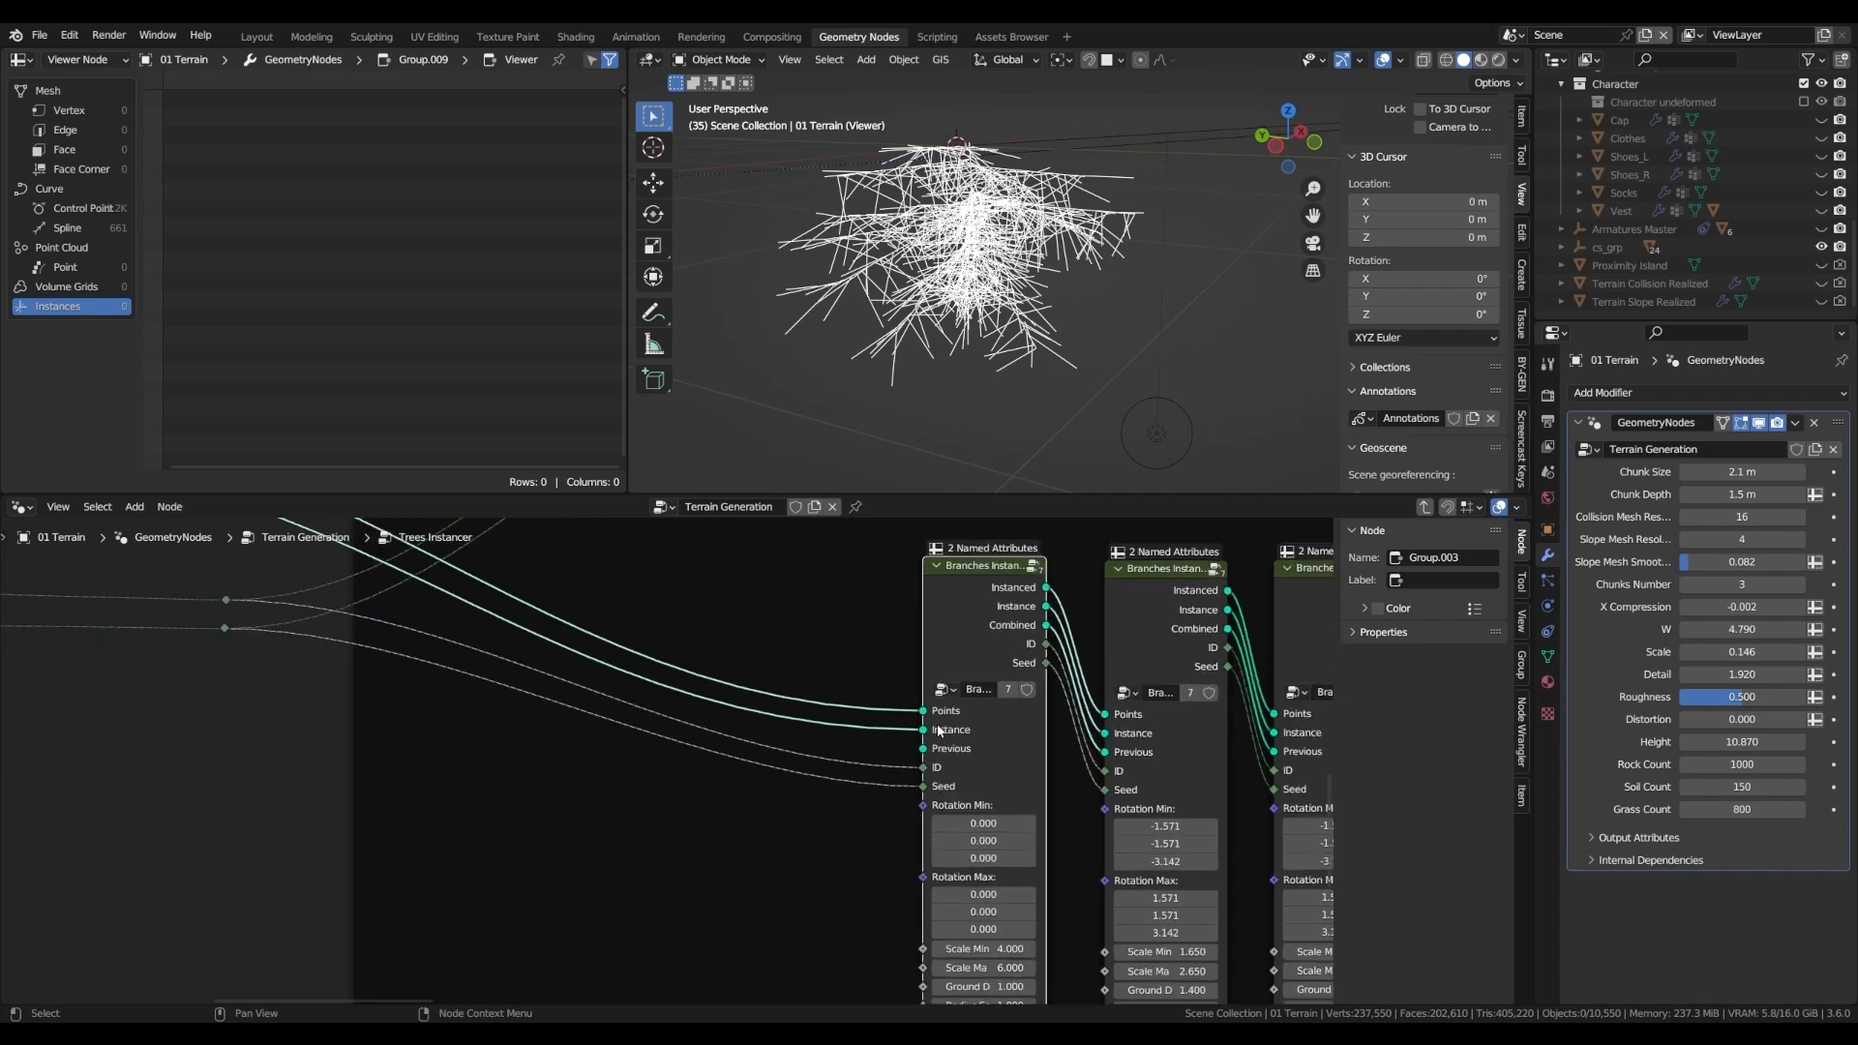
mouse_move(923, 713)
scroll(935, 735, "up", 1)
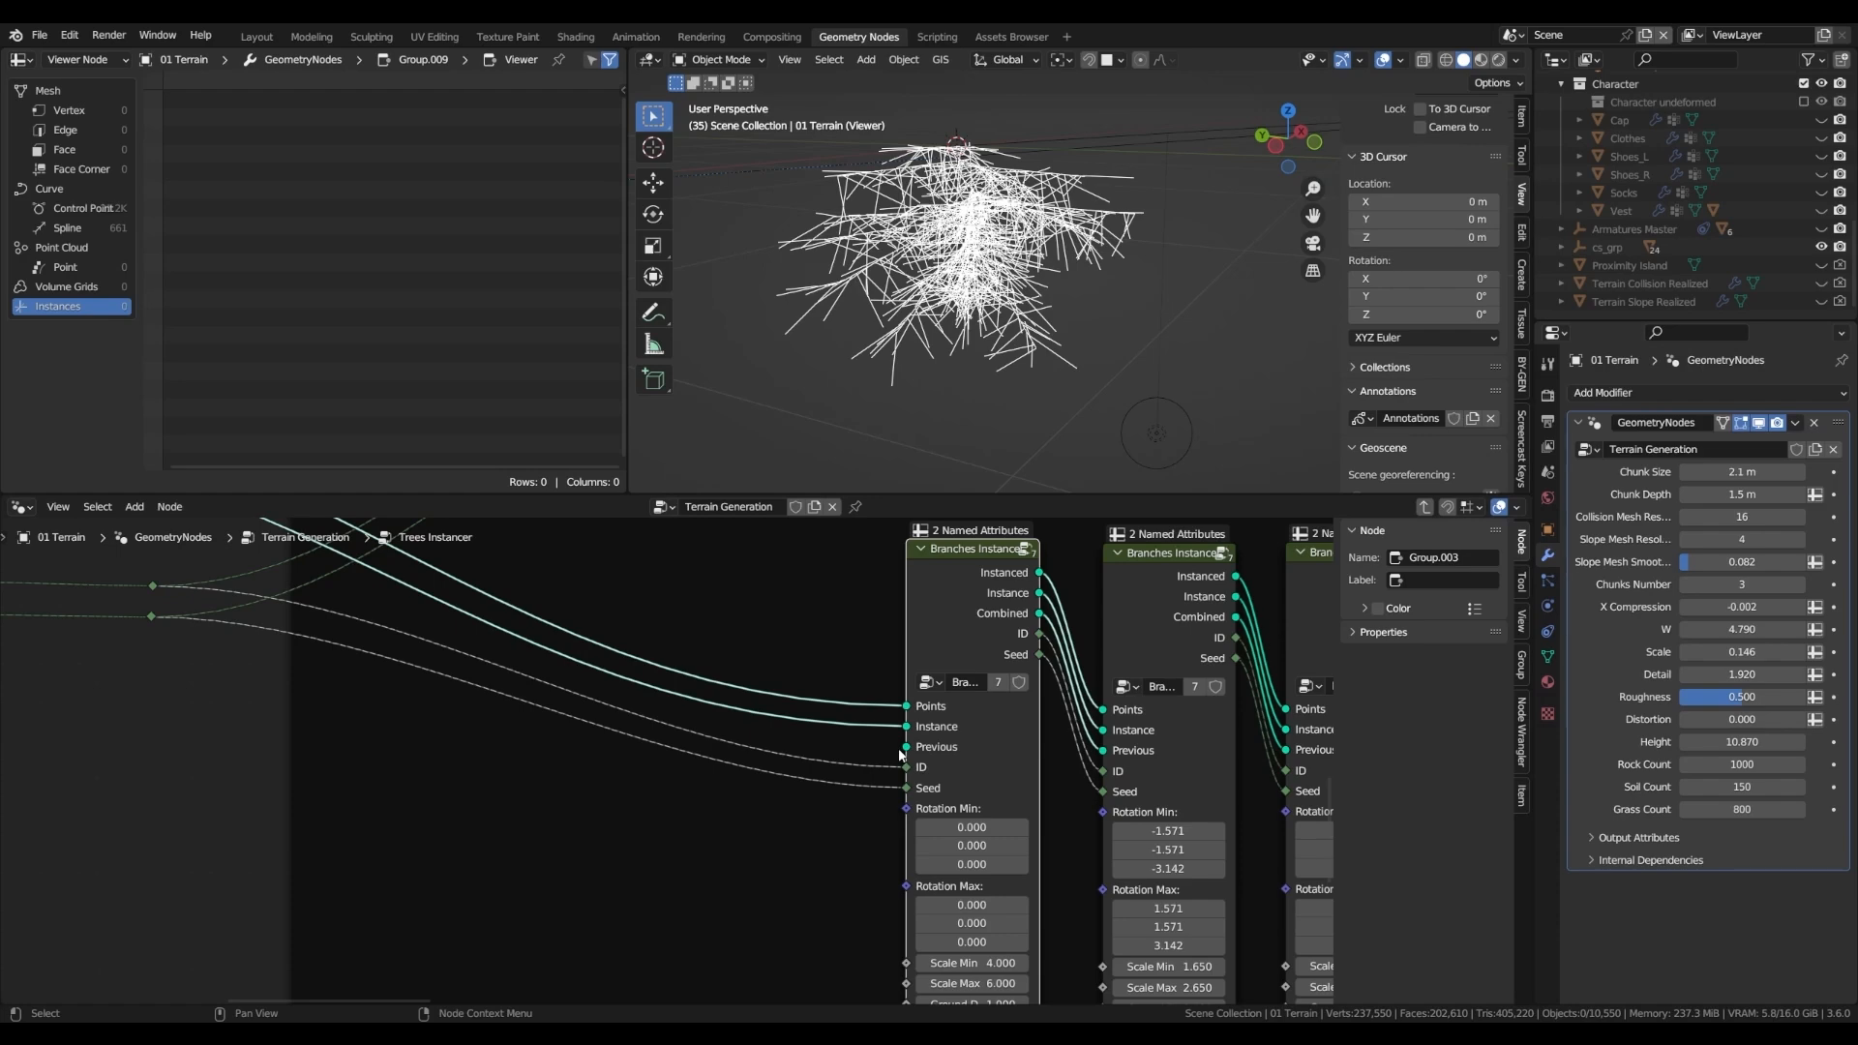
middle_click_drag(1058, 594, 927, 602)
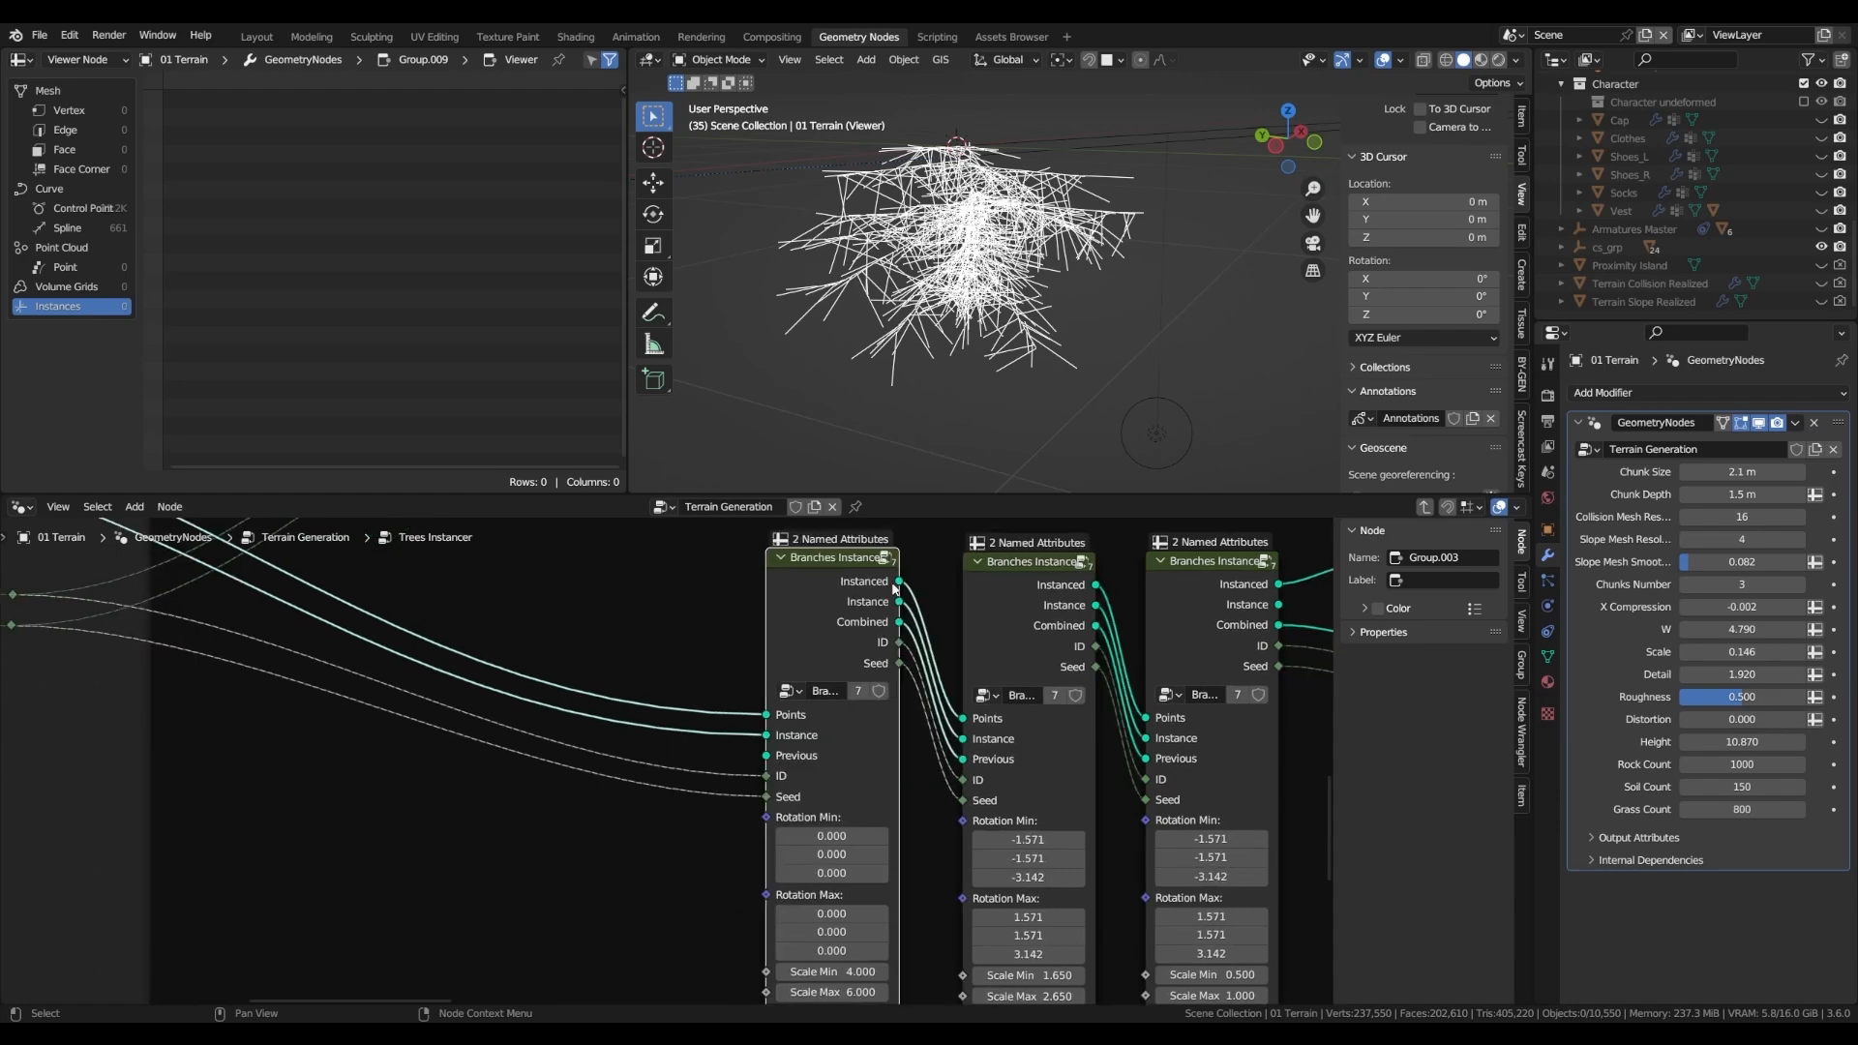
- Preview the Instance outputs of the first, second and third Branches Instancers in the Branches frame
left_click(909, 601, "ctrl+shift")
scroll(910, 608, "down", 1)
left_click(1081, 610, "ctrl+shift")
left_click(1247, 611, "ctrl+shift")
- Preview the Instanced outputs of the first, second and third Branches Instancers in the Branches frame
left_click(899, 585, "ctrl+shift")
middle_click_drag(931, 291, 838, 276, "shift")
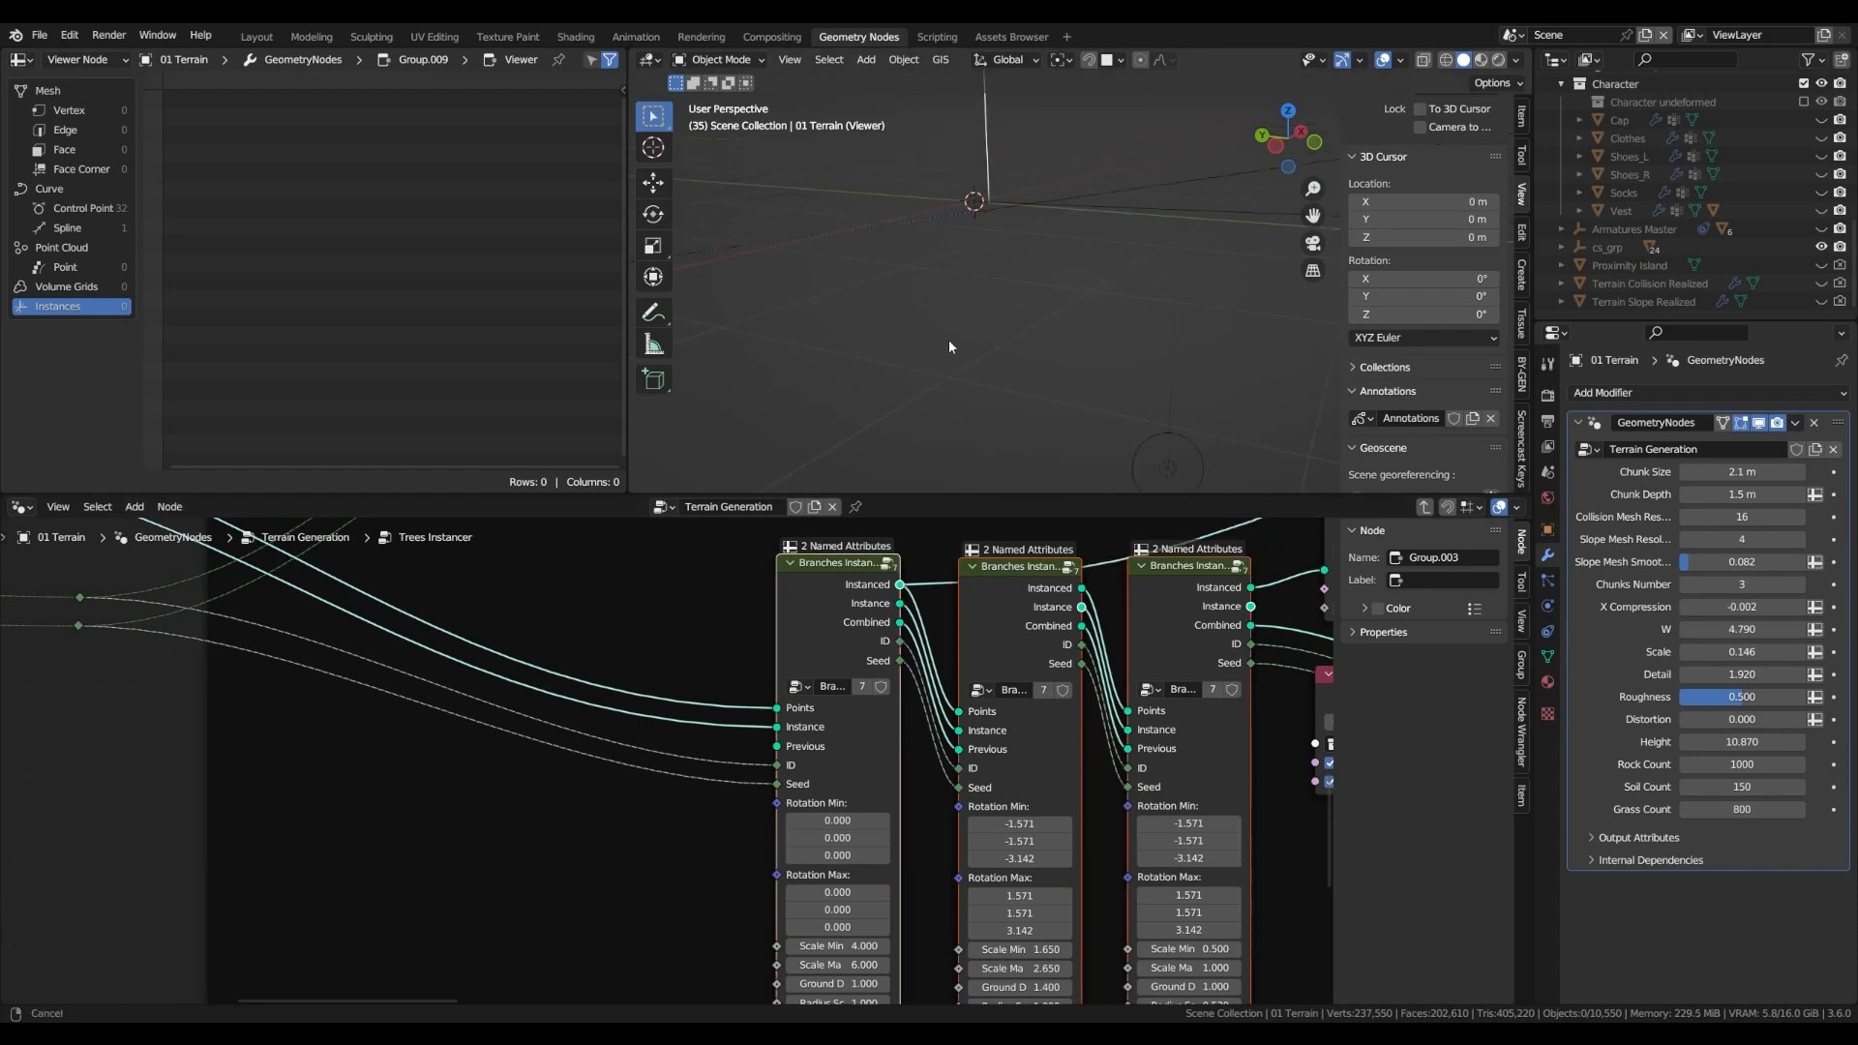
scroll(962, 196, "down", 4)
left_click(1080, 591, "ctrl+shift")
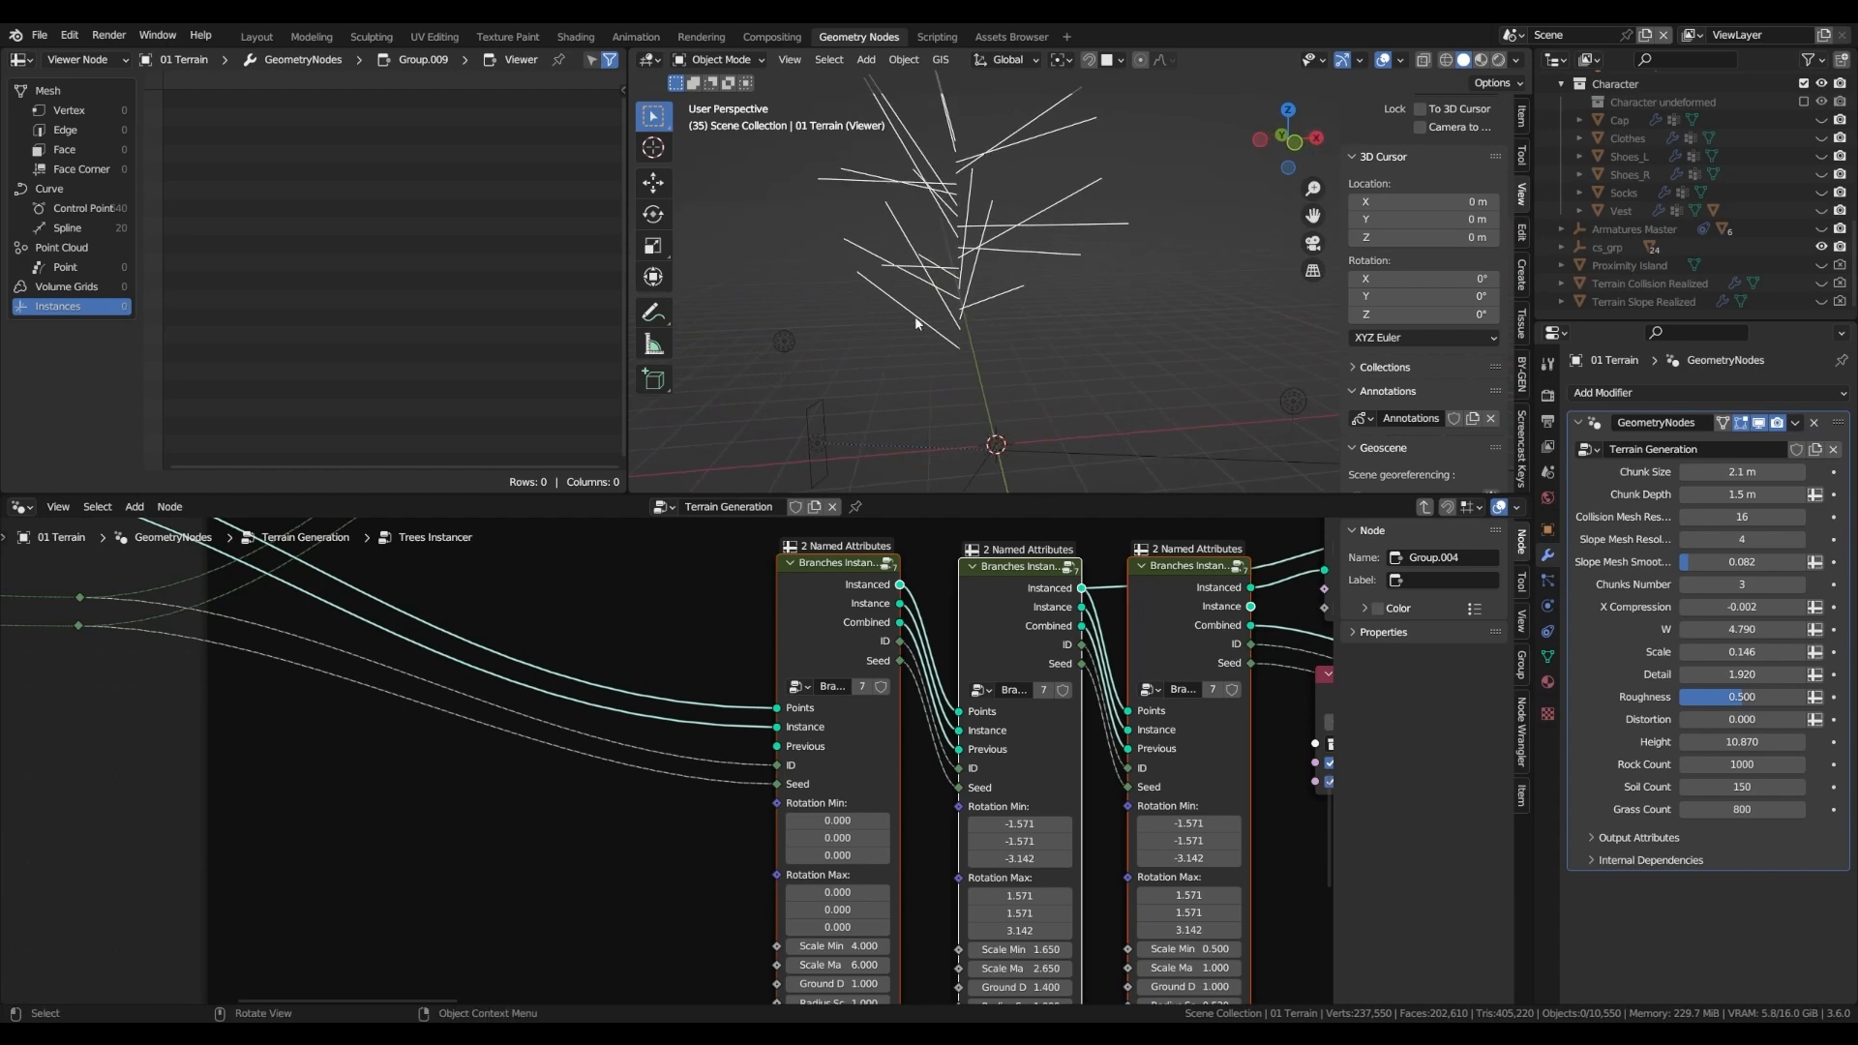
left_click(1250, 588, "ctrl+shift")
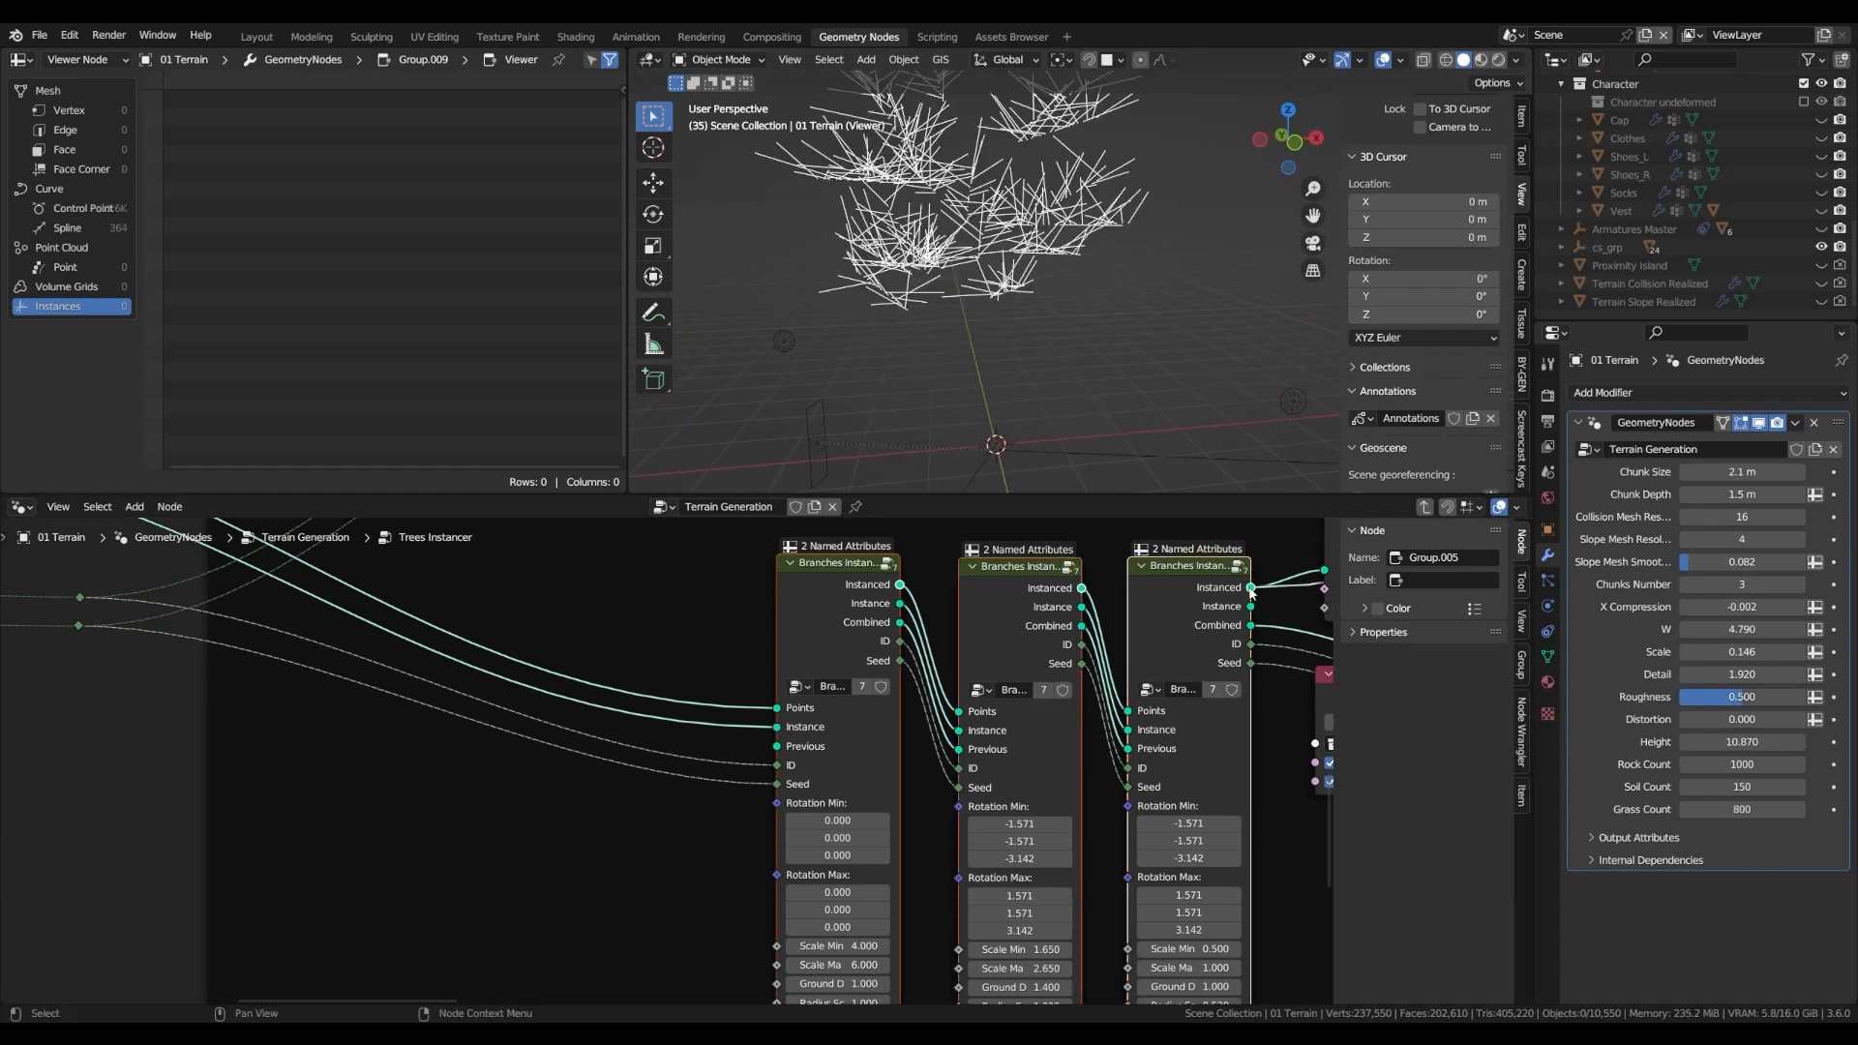
- Preview the Combined outputs of the first and third Branches Instancers in the Branches frame, ending on the second one
left_click(904, 629, "ctrl+shift")
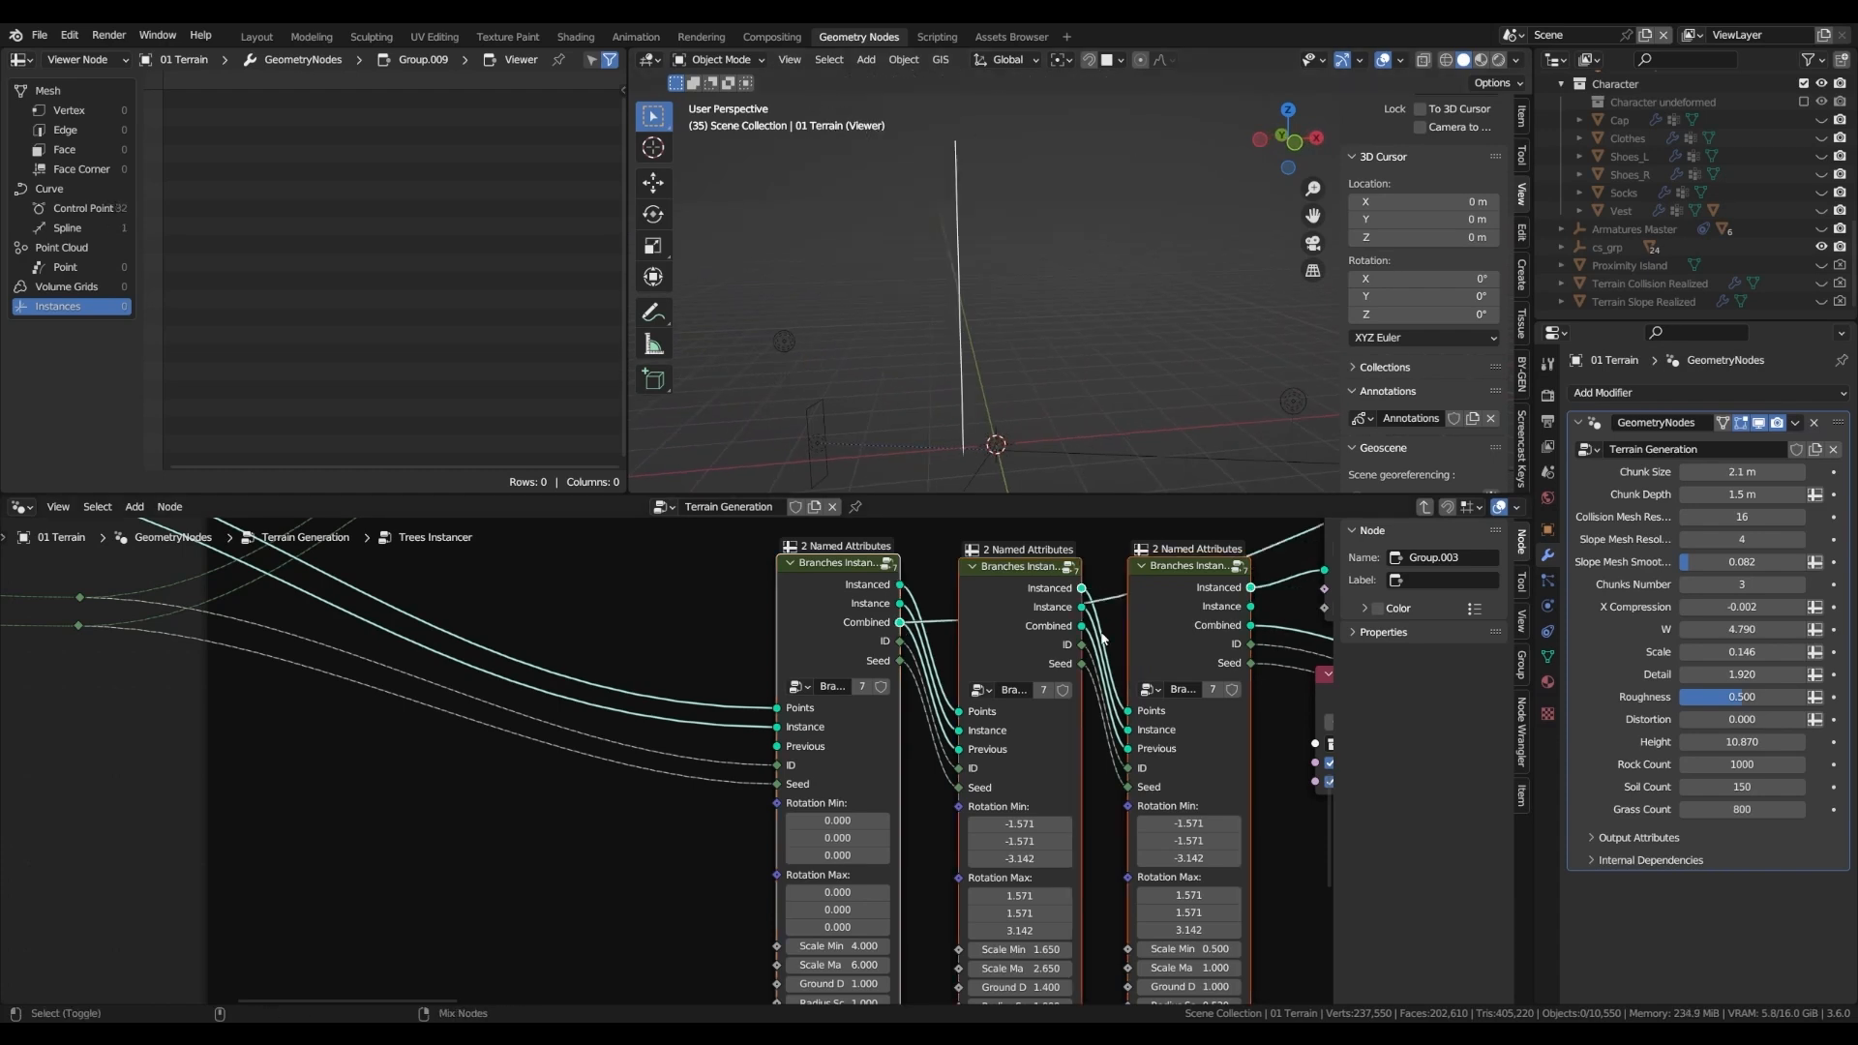
left_click(1251, 625, "ctrl+shift")
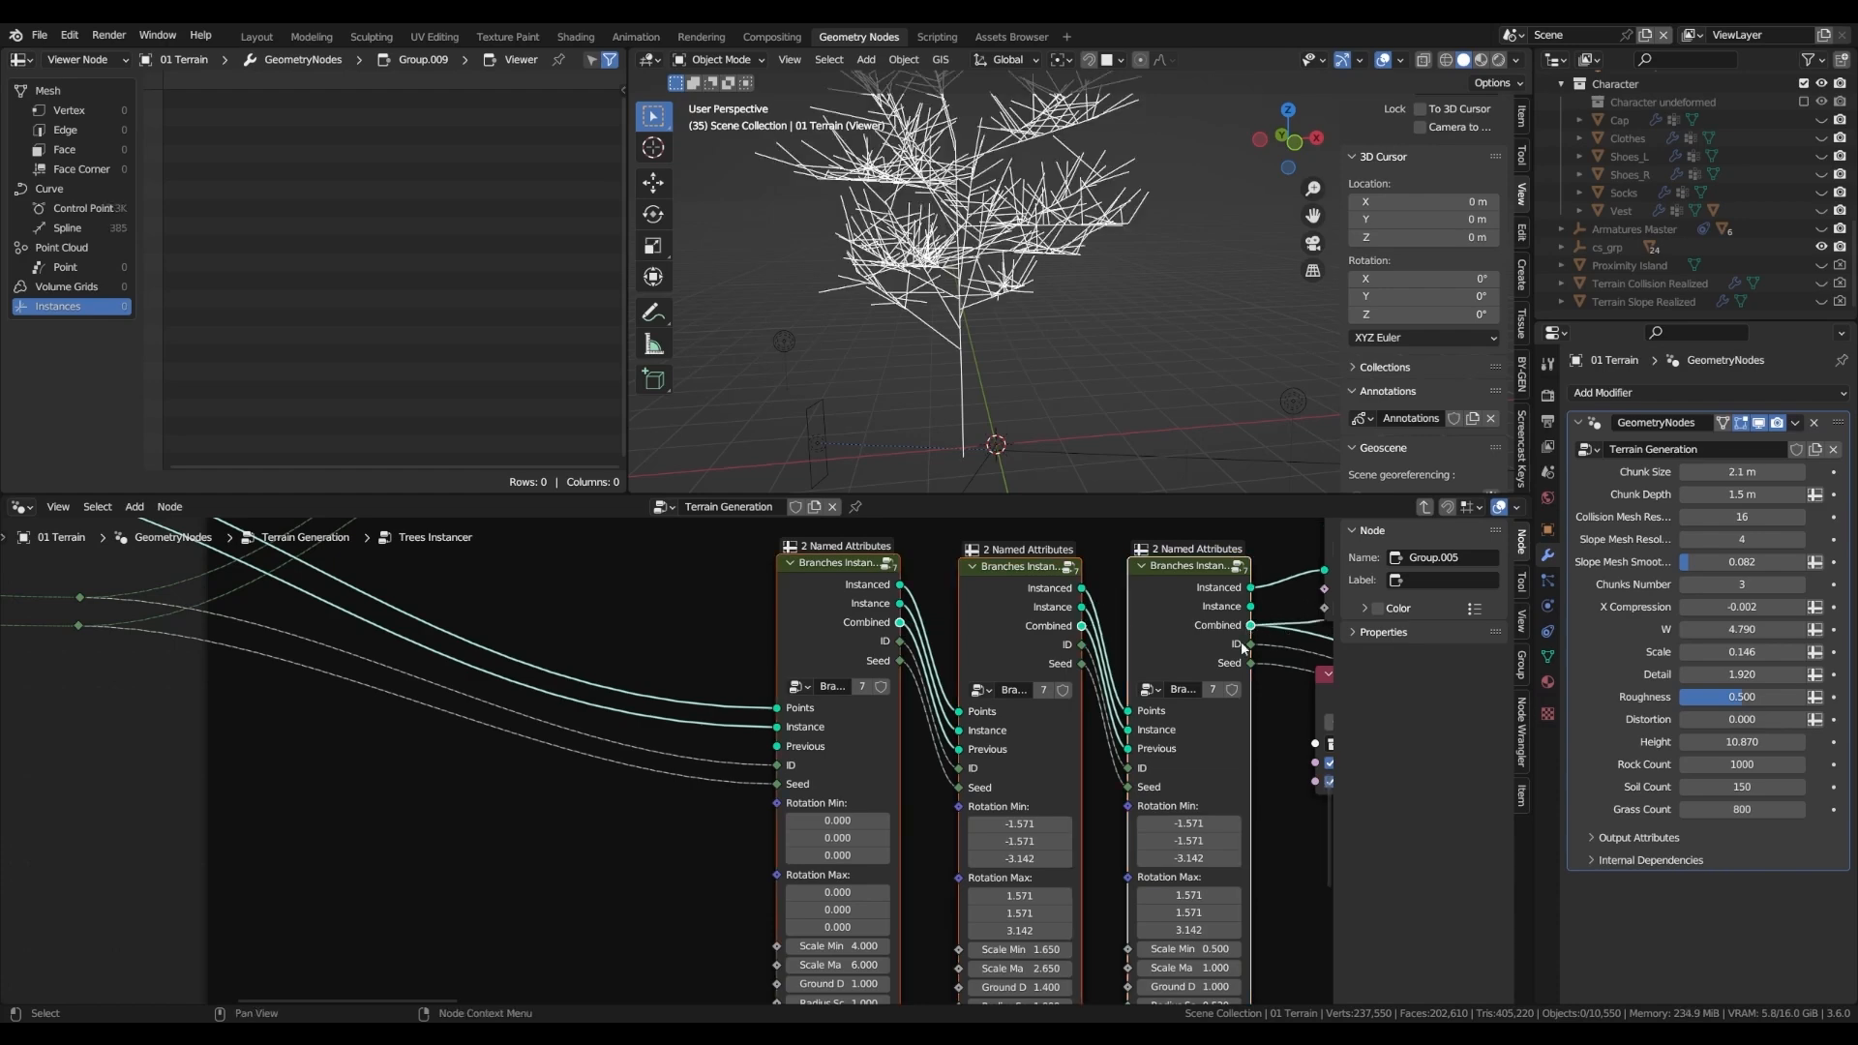
scroll(1168, 685, "up", 1)
scroll(992, 668, "down", 1)
mouse_move(969, 711)
middle_mouse_down()
mouse_move(989, 618)
mouse_move(971, 730)
middle_mouse_up()
left_click(1057, 623, "ctrl+shift")
- Try Rotation Min X -0.221 and Y -2.131 with Rotation Max X 1.551 on the second Branches Instancer, and undo these changes
scroll(1056, 622, "up", 2)
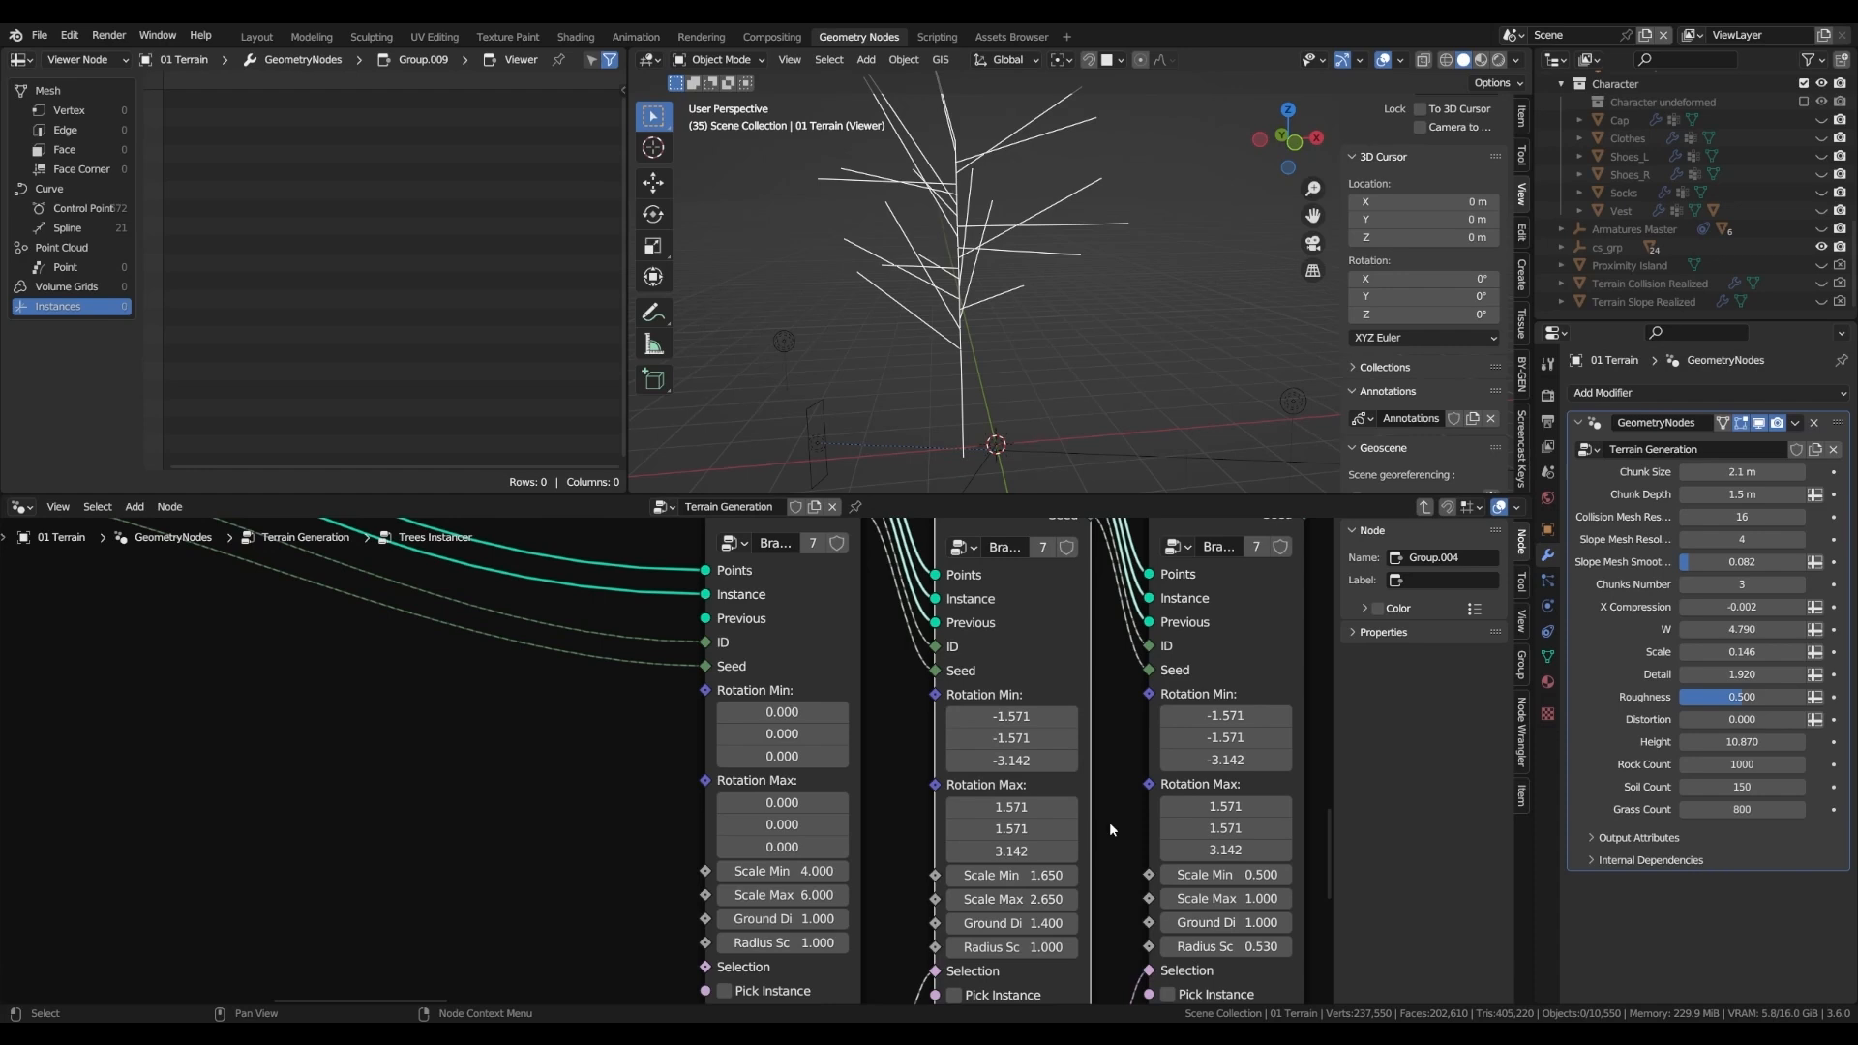
mouse_move(1013, 718)
left_mouse_down("shift")
mouse_move(971, 718)
mouse_move(1050, 718)
left_mouse_up("shift")
mouse_move(1011, 807)
left_mouse_down()
mouse_move(1031, 807)
mouse_move(997, 807)
left_mouse_up()
left_click_drag(1011, 738, 979, 739)
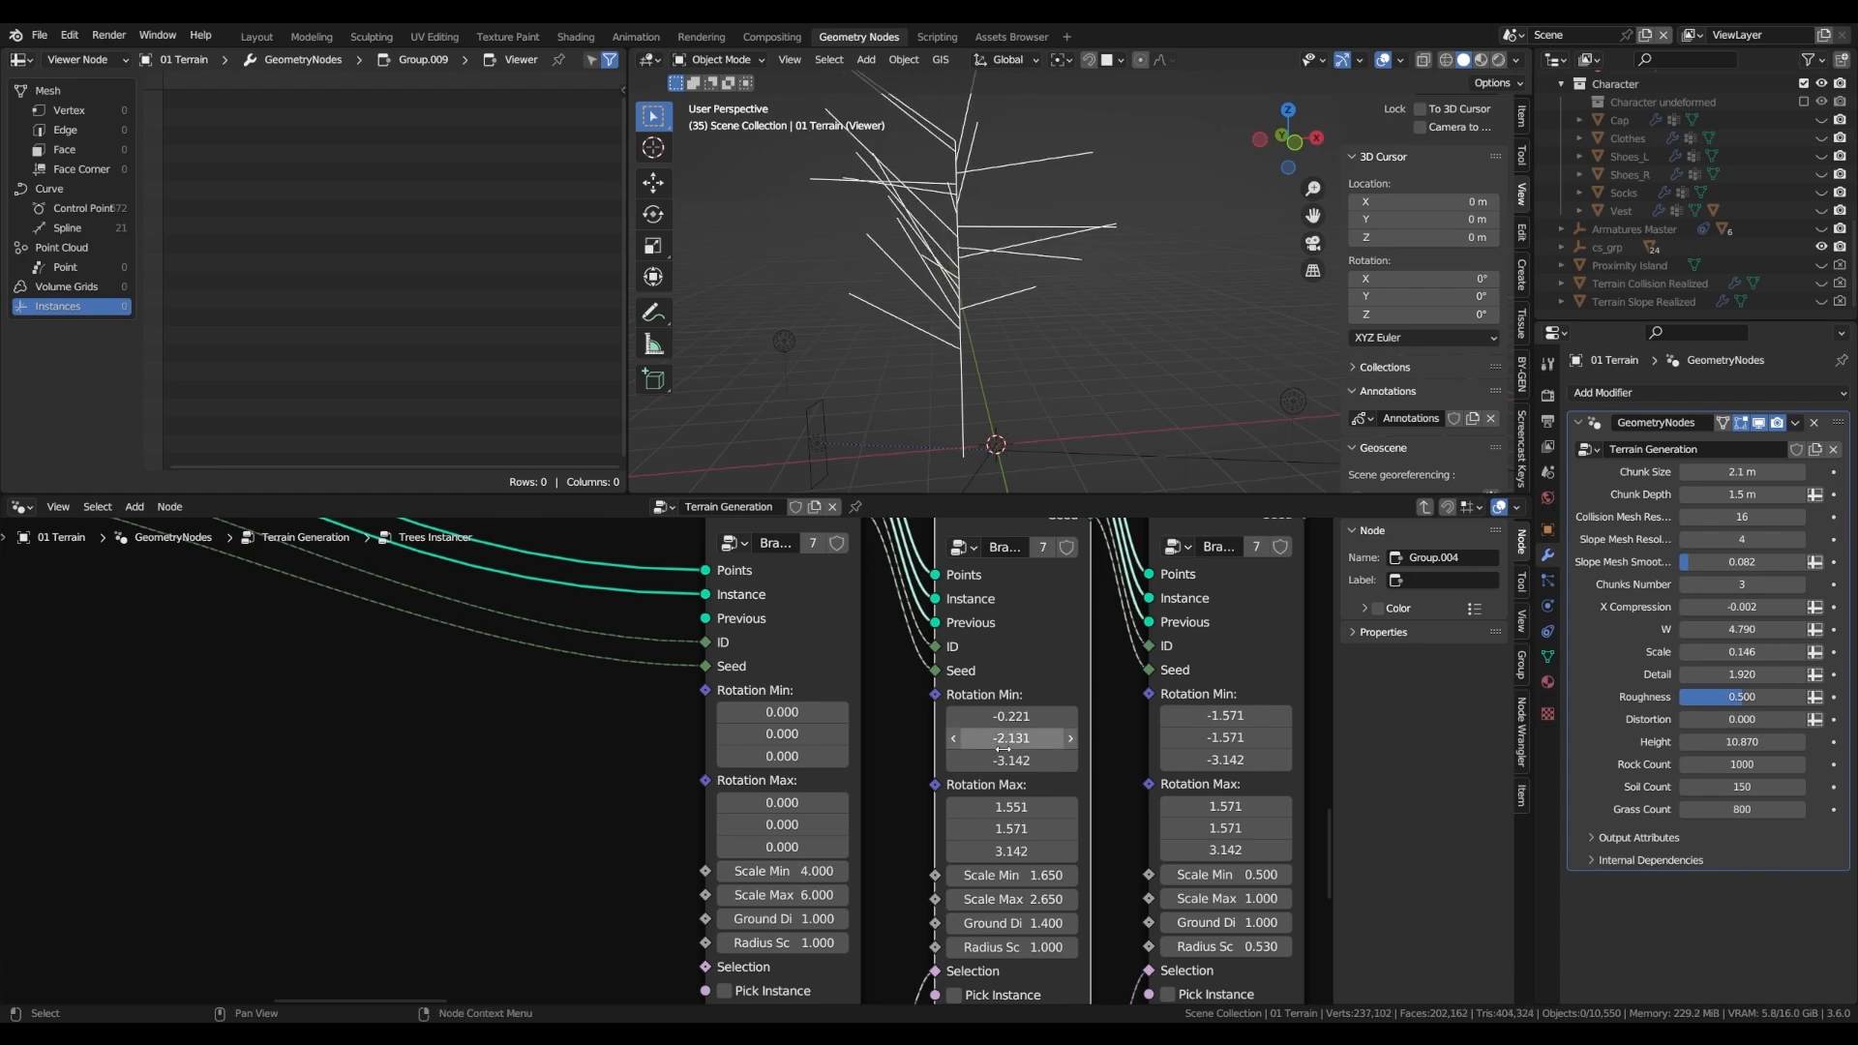
key("ctrl+z")
key("ctrl+z")
key("ctrl+z")
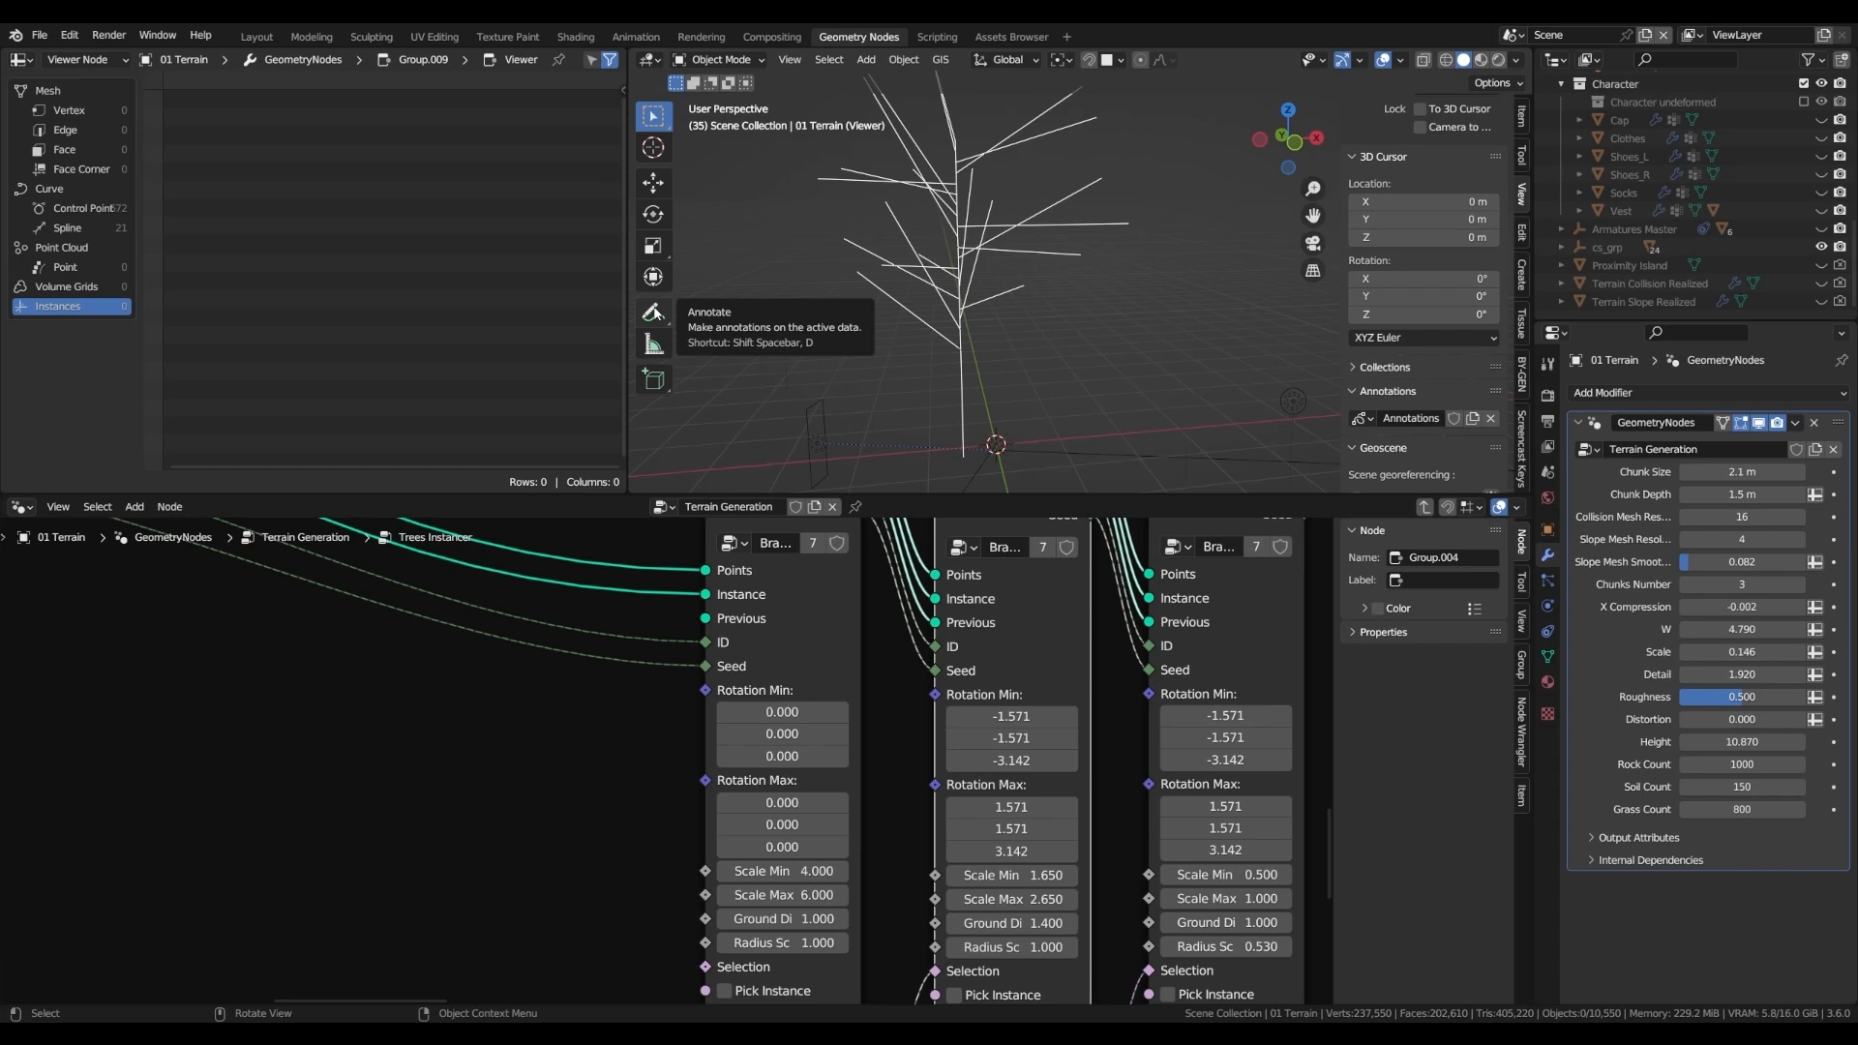
- Use the Annotate tool to circle the lowest branches around the trunk and mark the branches above them
left_click(653, 312)
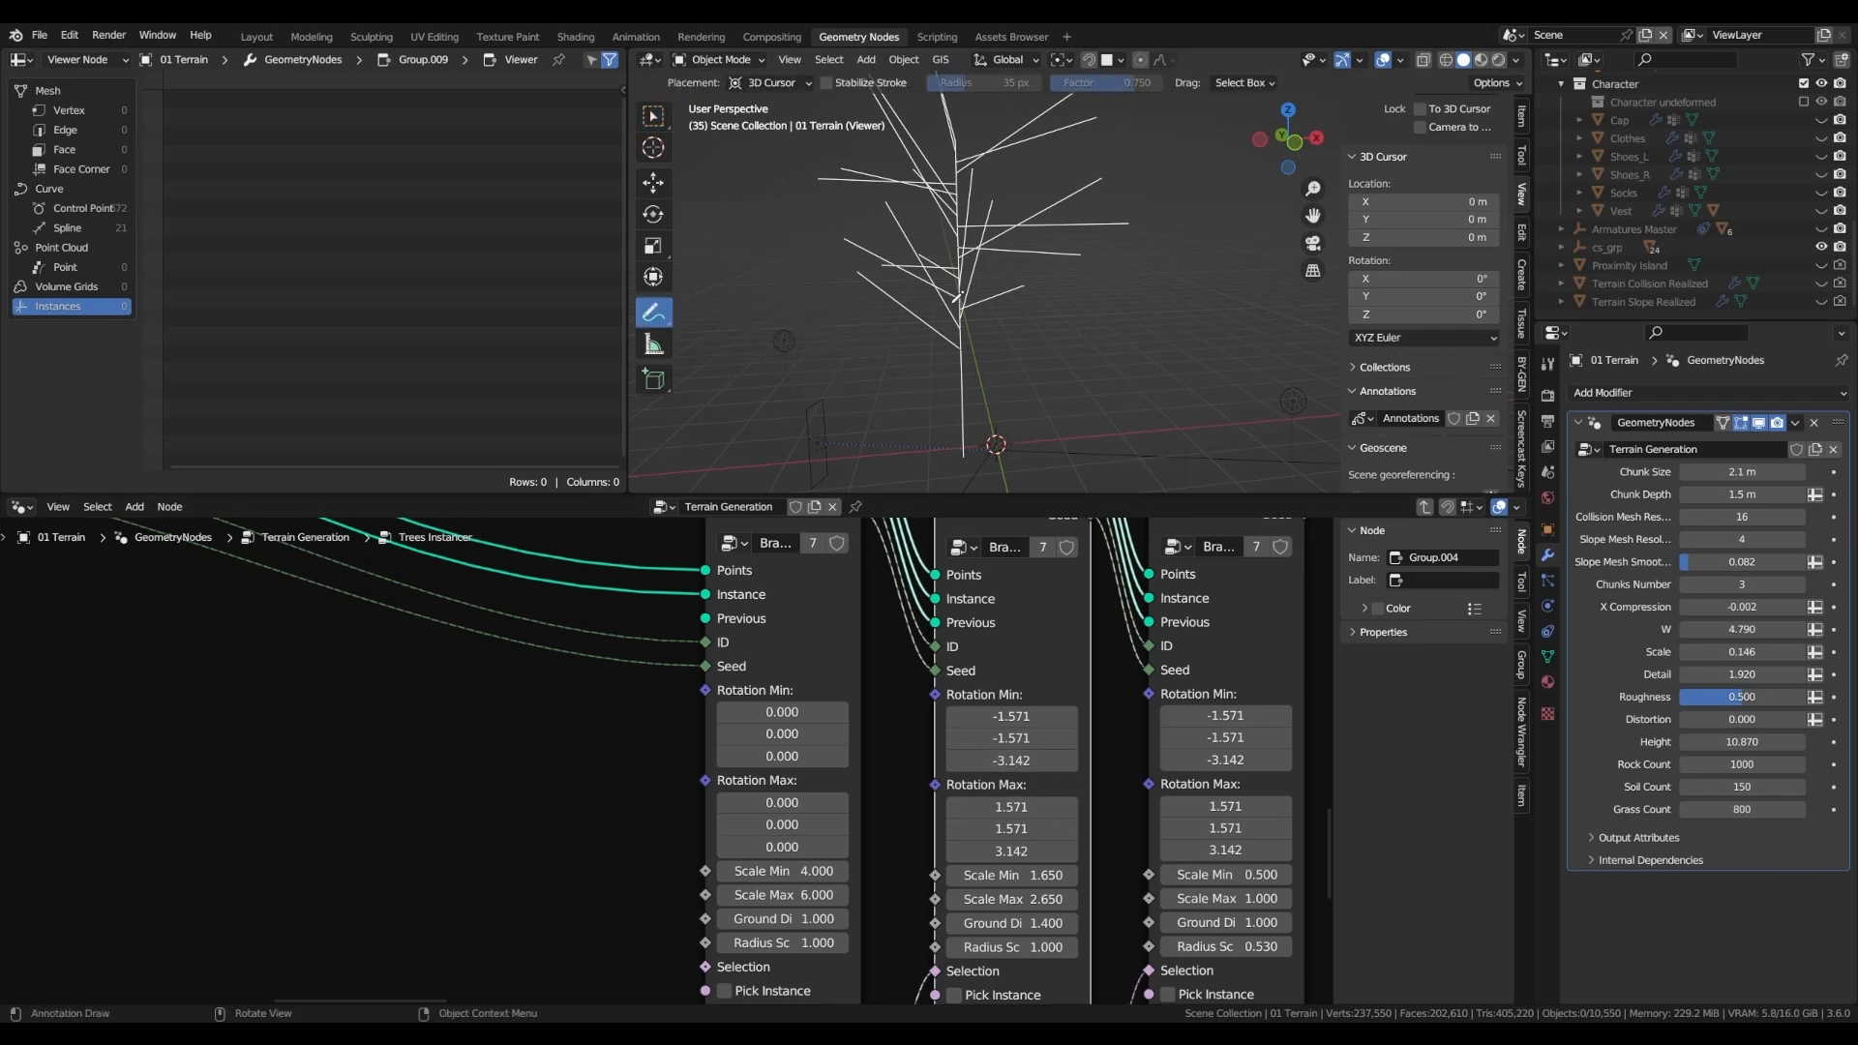
mouse_move(956, 293)
left_mouse_down()
mouse_move(881, 337)
mouse_move(1026, 300)
mouse_move(987, 290)
mouse_move(1012, 313)
left_mouse_up()
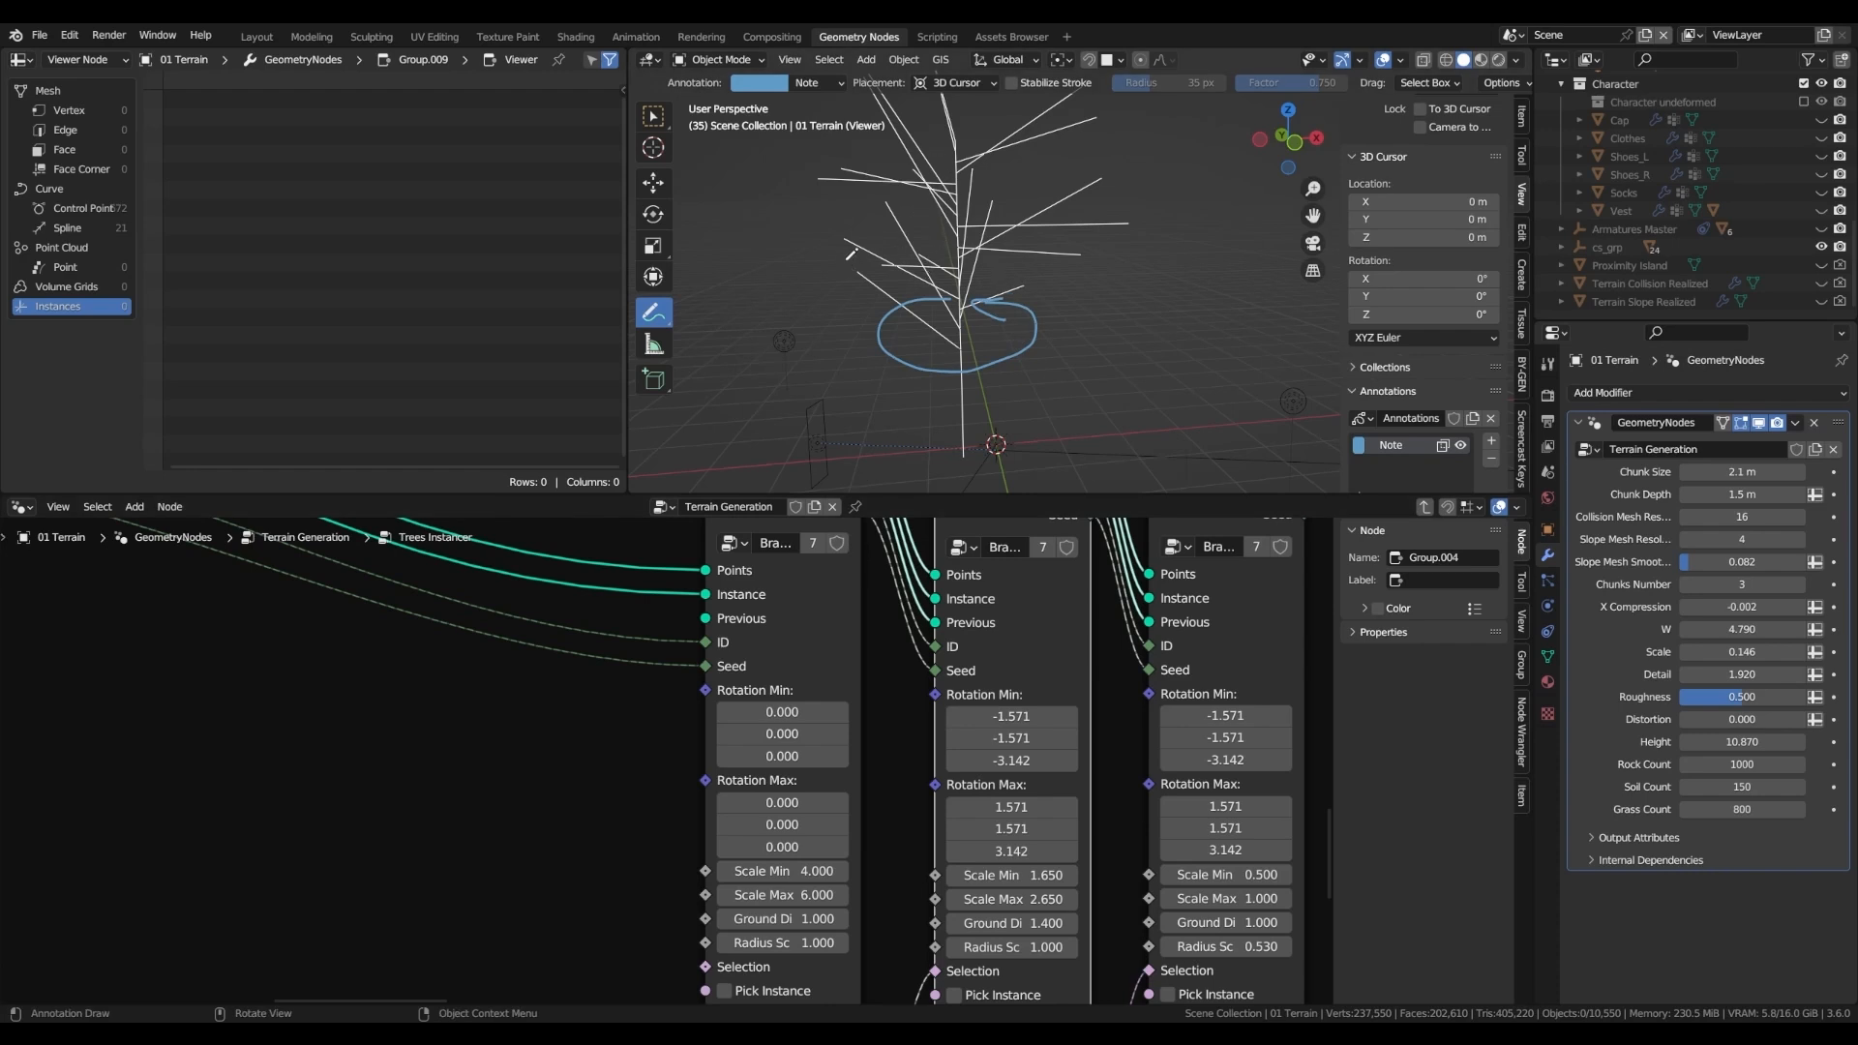
mouse_move(844, 243)
left_mouse_down()
mouse_move(846, 280)
mouse_move(979, 129)
mouse_move(1076, 269)
mouse_move(1099, 231)
left_mouse_up()
mouse_move(770, 195)
left_mouse_down()
mouse_move(1137, 334)
mouse_move(786, 254)
mouse_move(764, 266)
mouse_move(837, 255)
left_mouse_up()
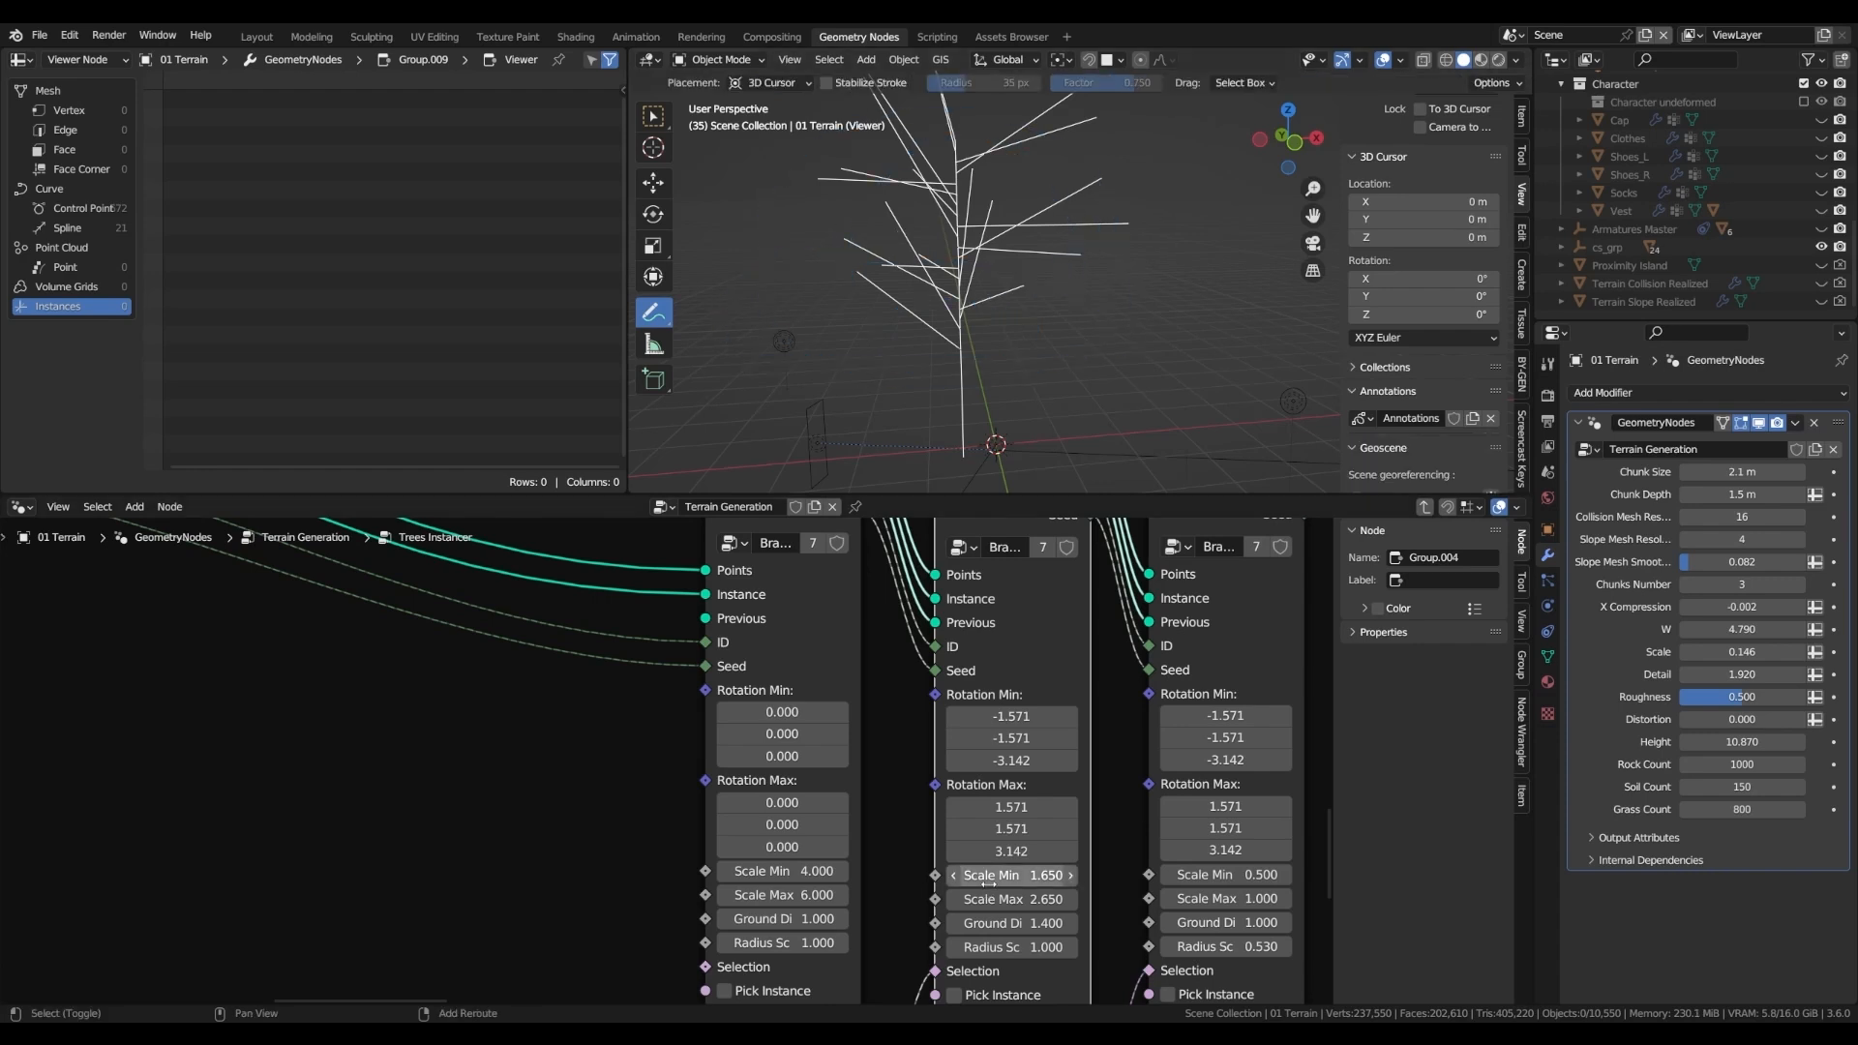
- Set the Scale Min of the second Branches Instancer in the Branches frame to 1.560
mouse_move(1011, 874)
left_mouse_down()
mouse_move(1056, 873)
mouse_move(1025, 874)
left_mouse_up()
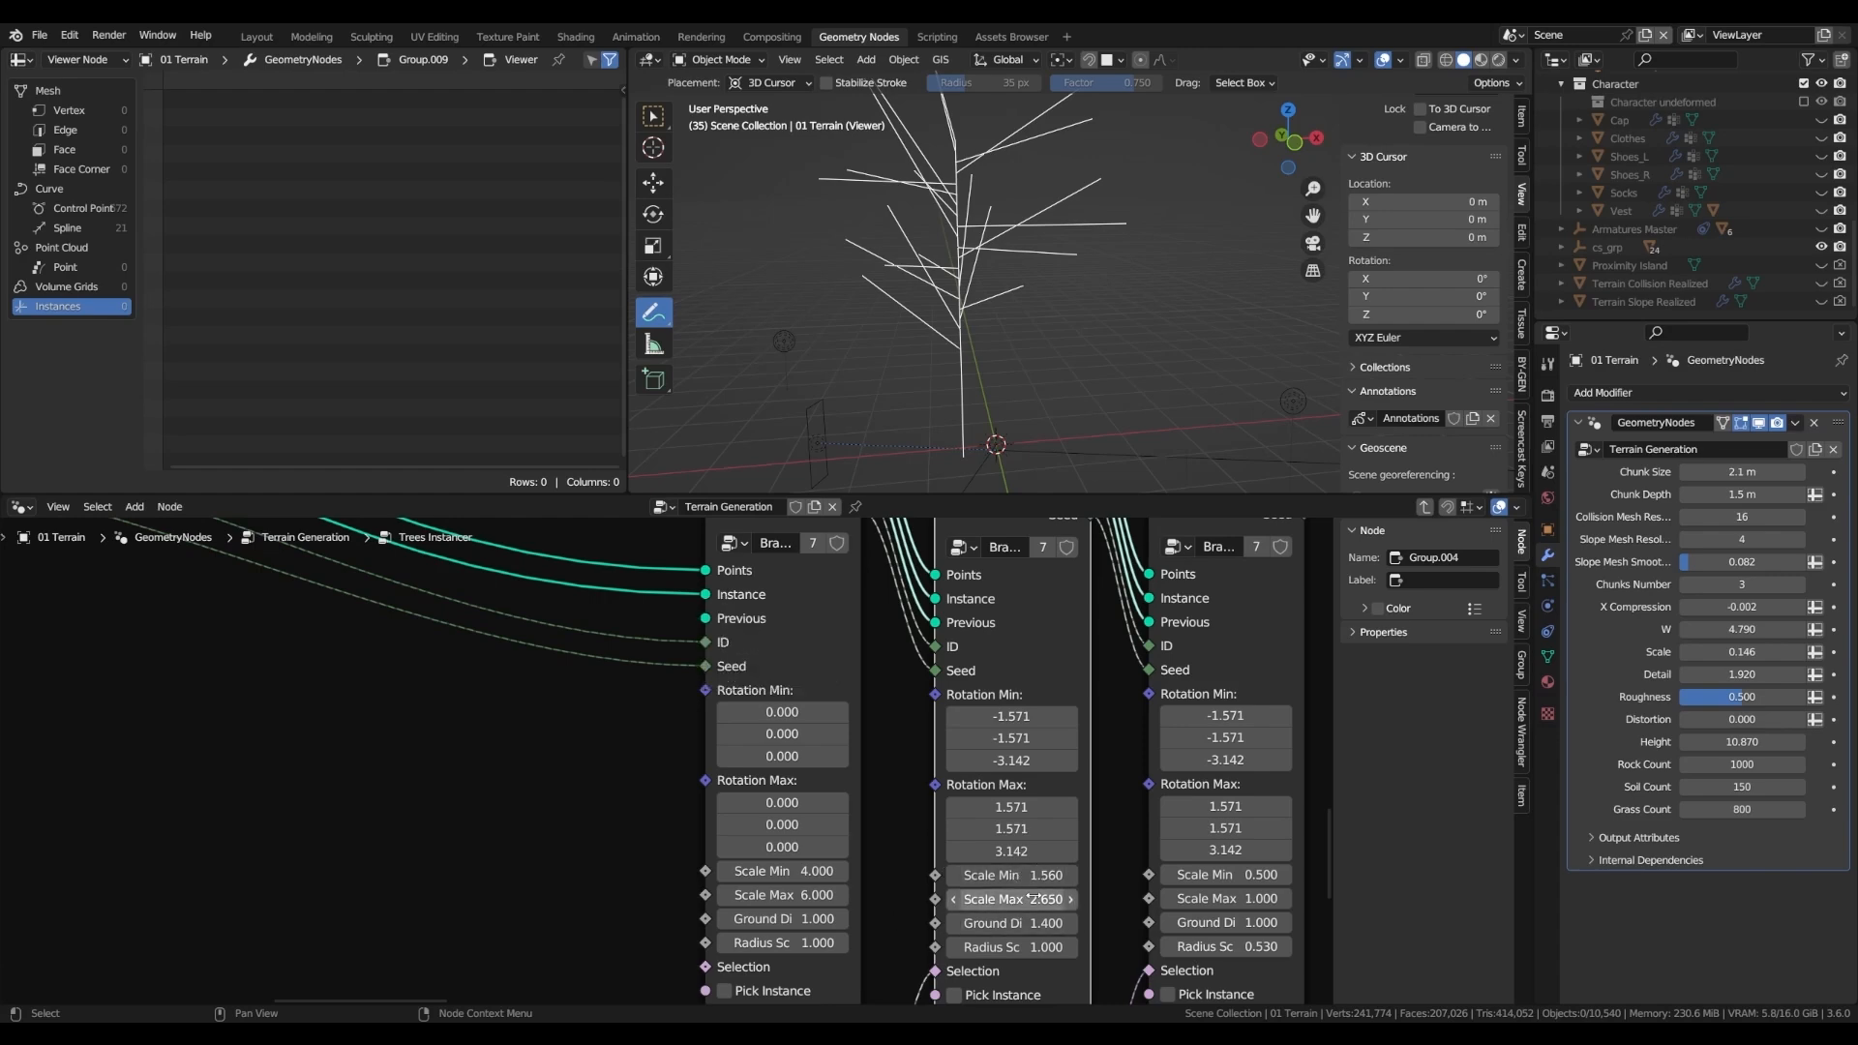
scroll(929, 852, "down", 2)
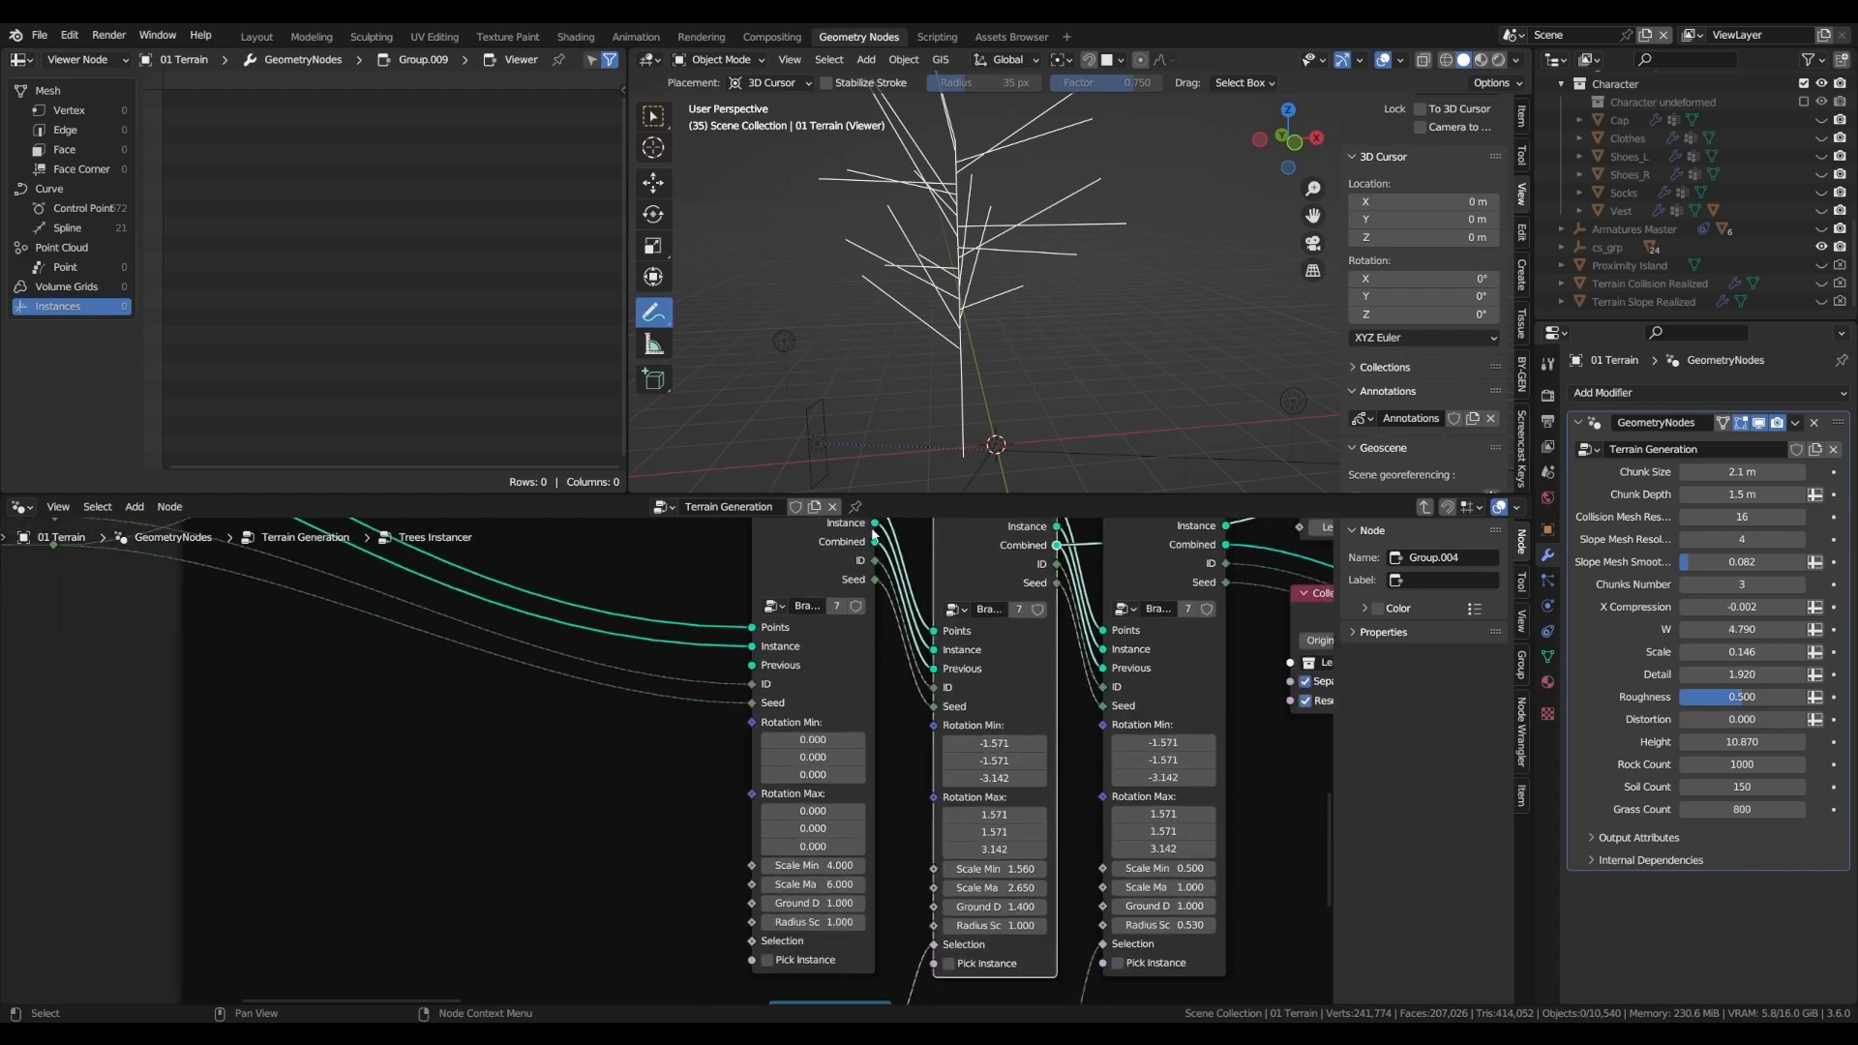
- Preview the Instance output of the first Branches Instancer and compare its Scale Min and Scale Max with the second one's
middle_click_drag(874, 534, 874, 569)
left_click(872, 569, "ctrl+shift")
middle_click_drag(820, 900, 832, 794)
scroll(832, 794, "up", 5)
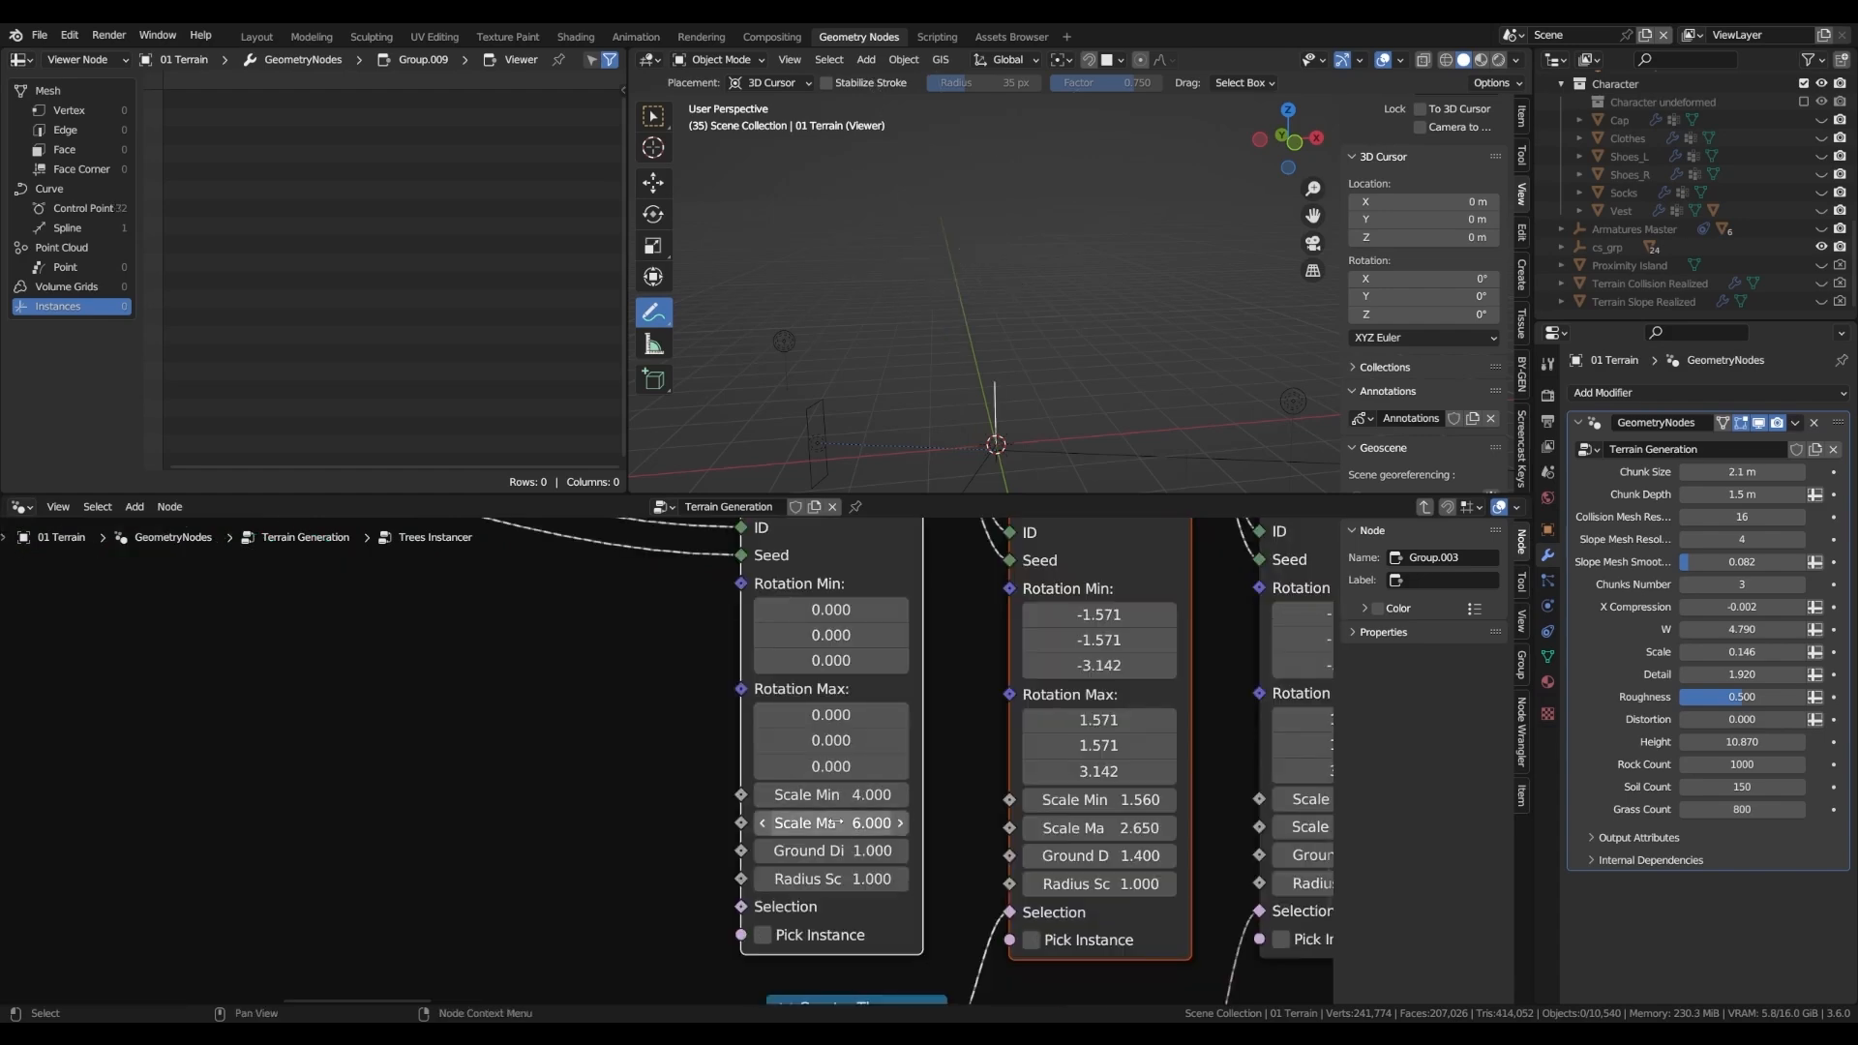
scroll(843, 816, "down", 4)
scroll(1128, 730, "up", 5)
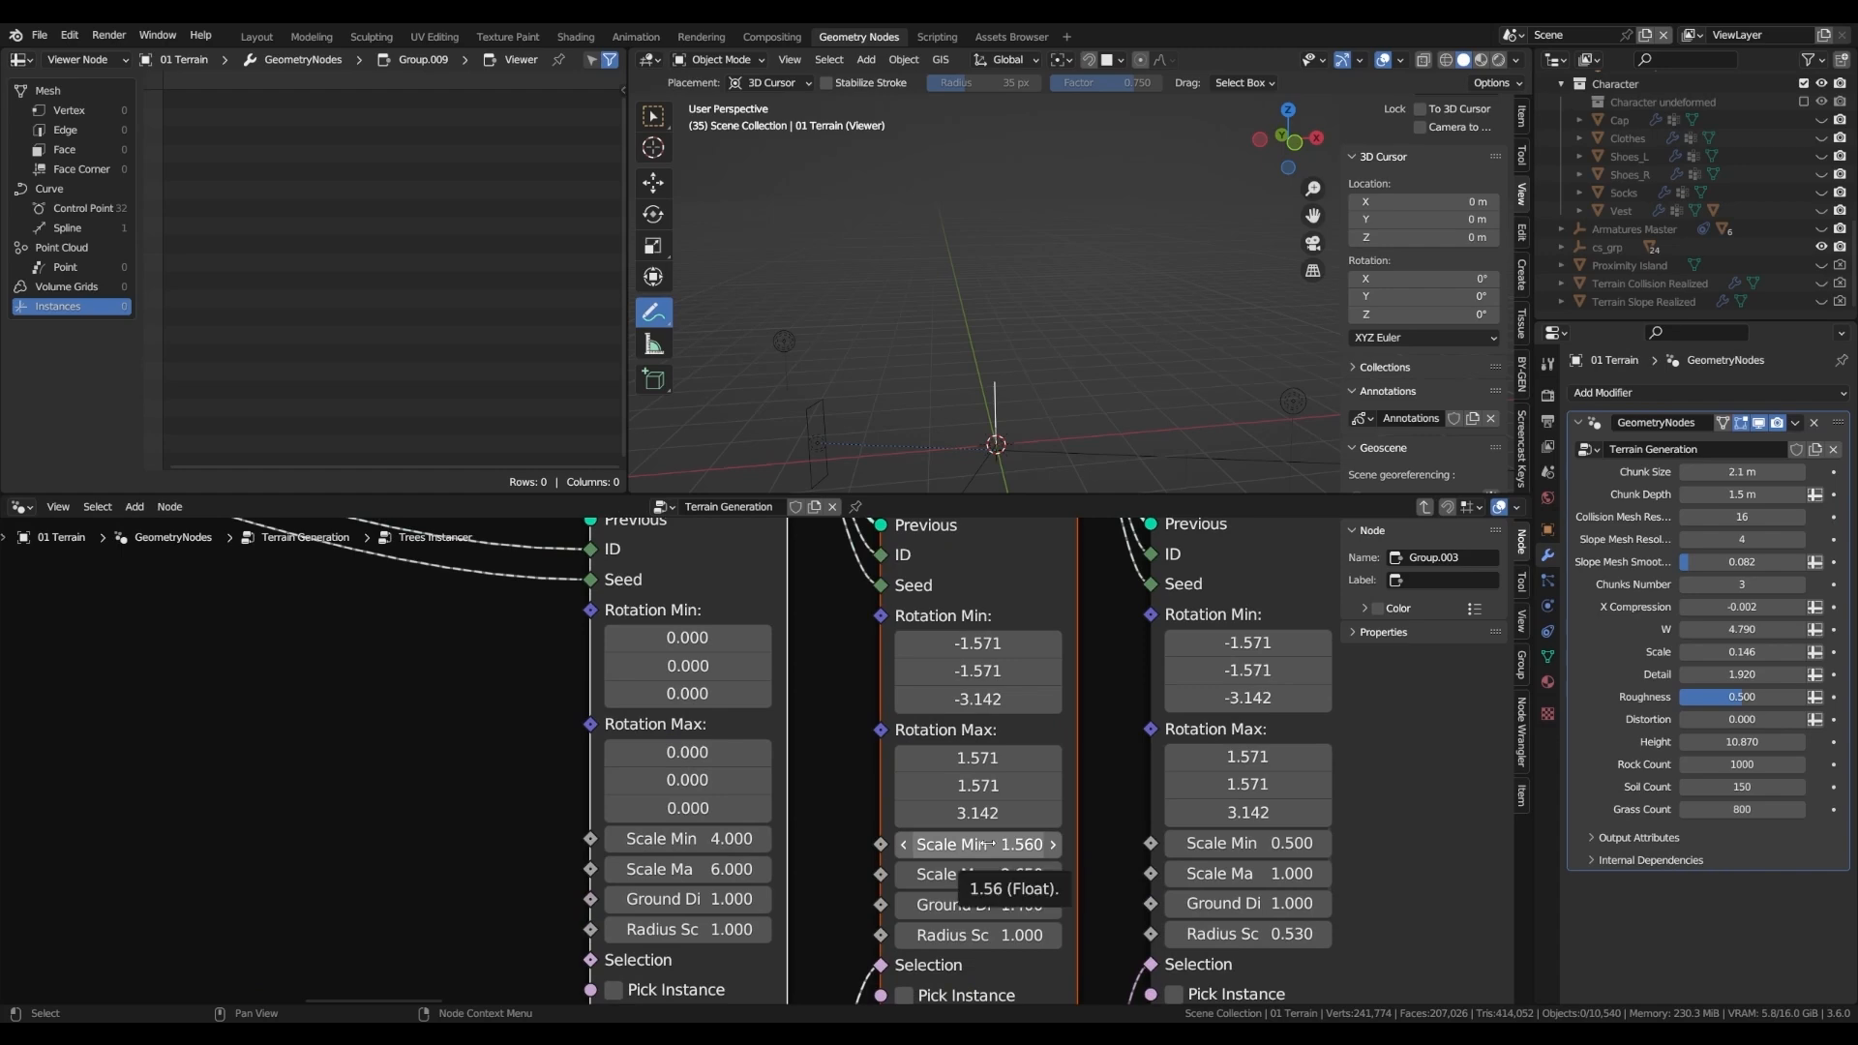
scroll(987, 844, "down", 2)
scroll(987, 890, "down", 2)
middle_click_drag(870, 630, 897, 659)
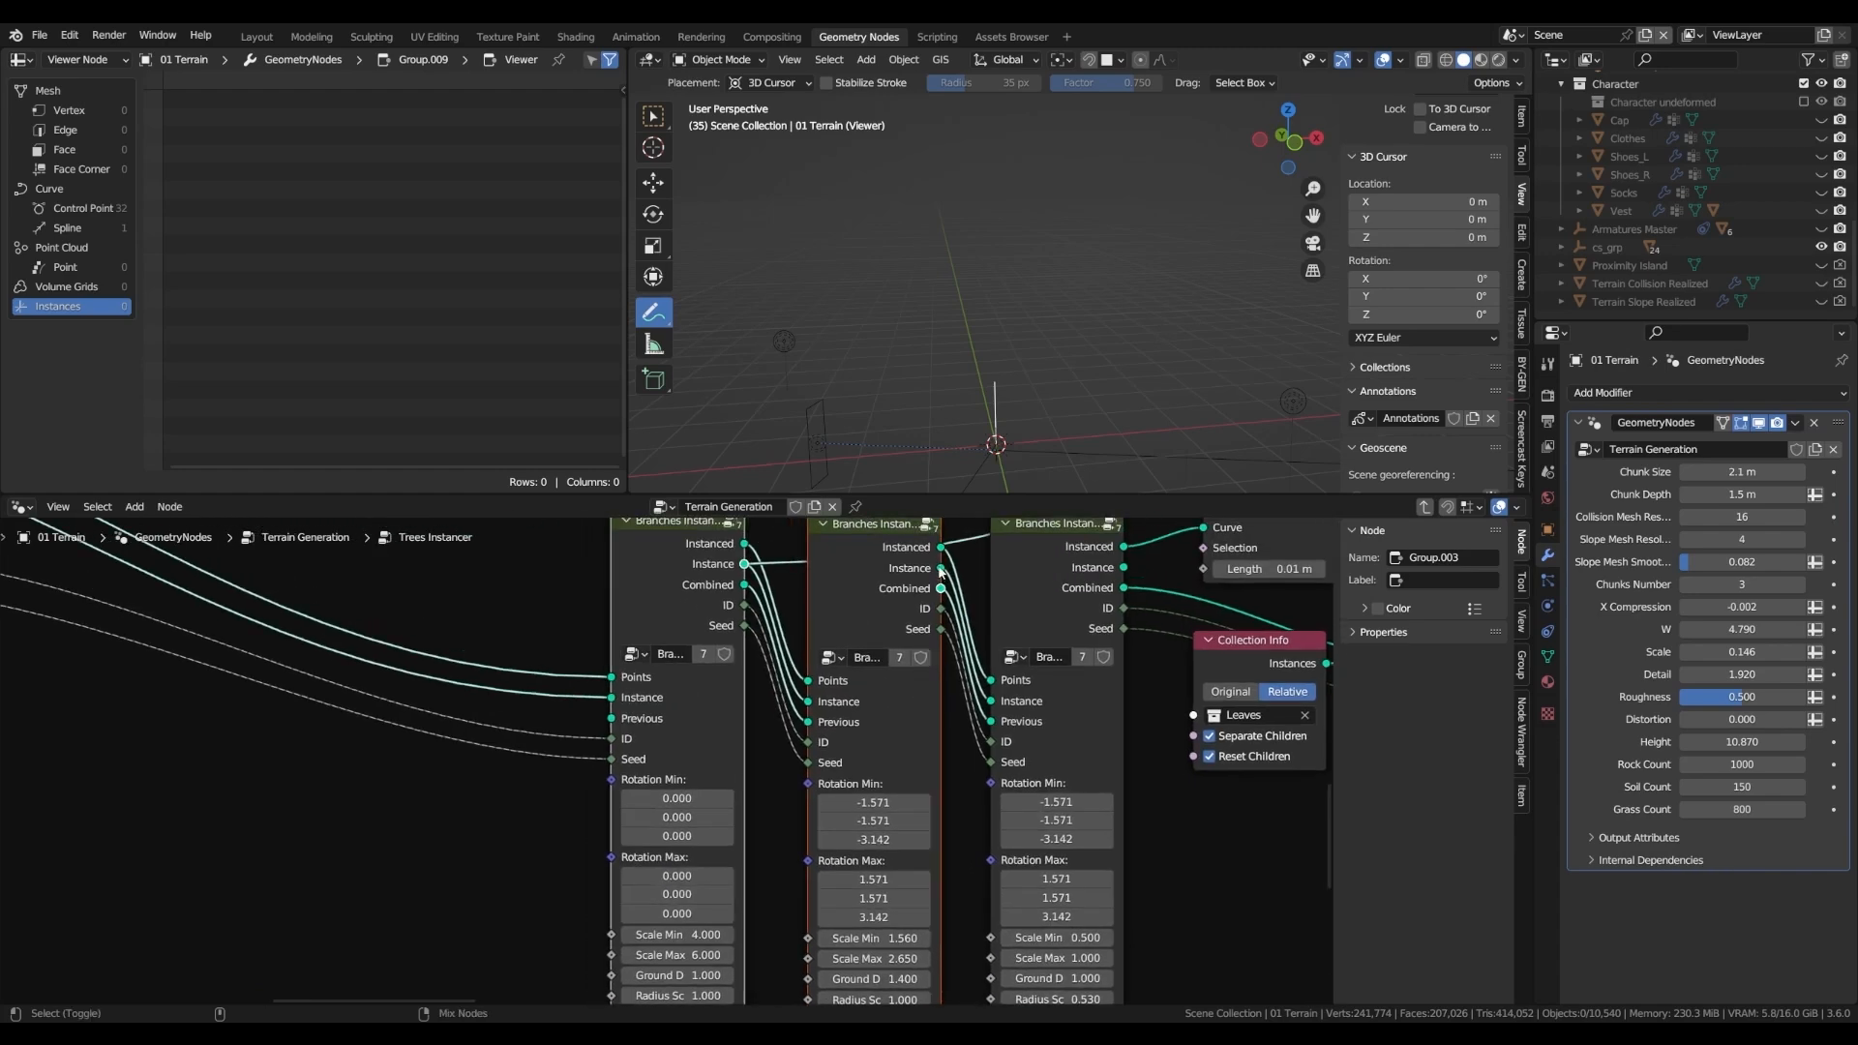
- Preview the Combined output of the second Branches Instancer, then the complete tree from the Join Geometry node
left_click(852, 581, "ctrl+shift")
middle_click_drag(761, 583, 811, 956)
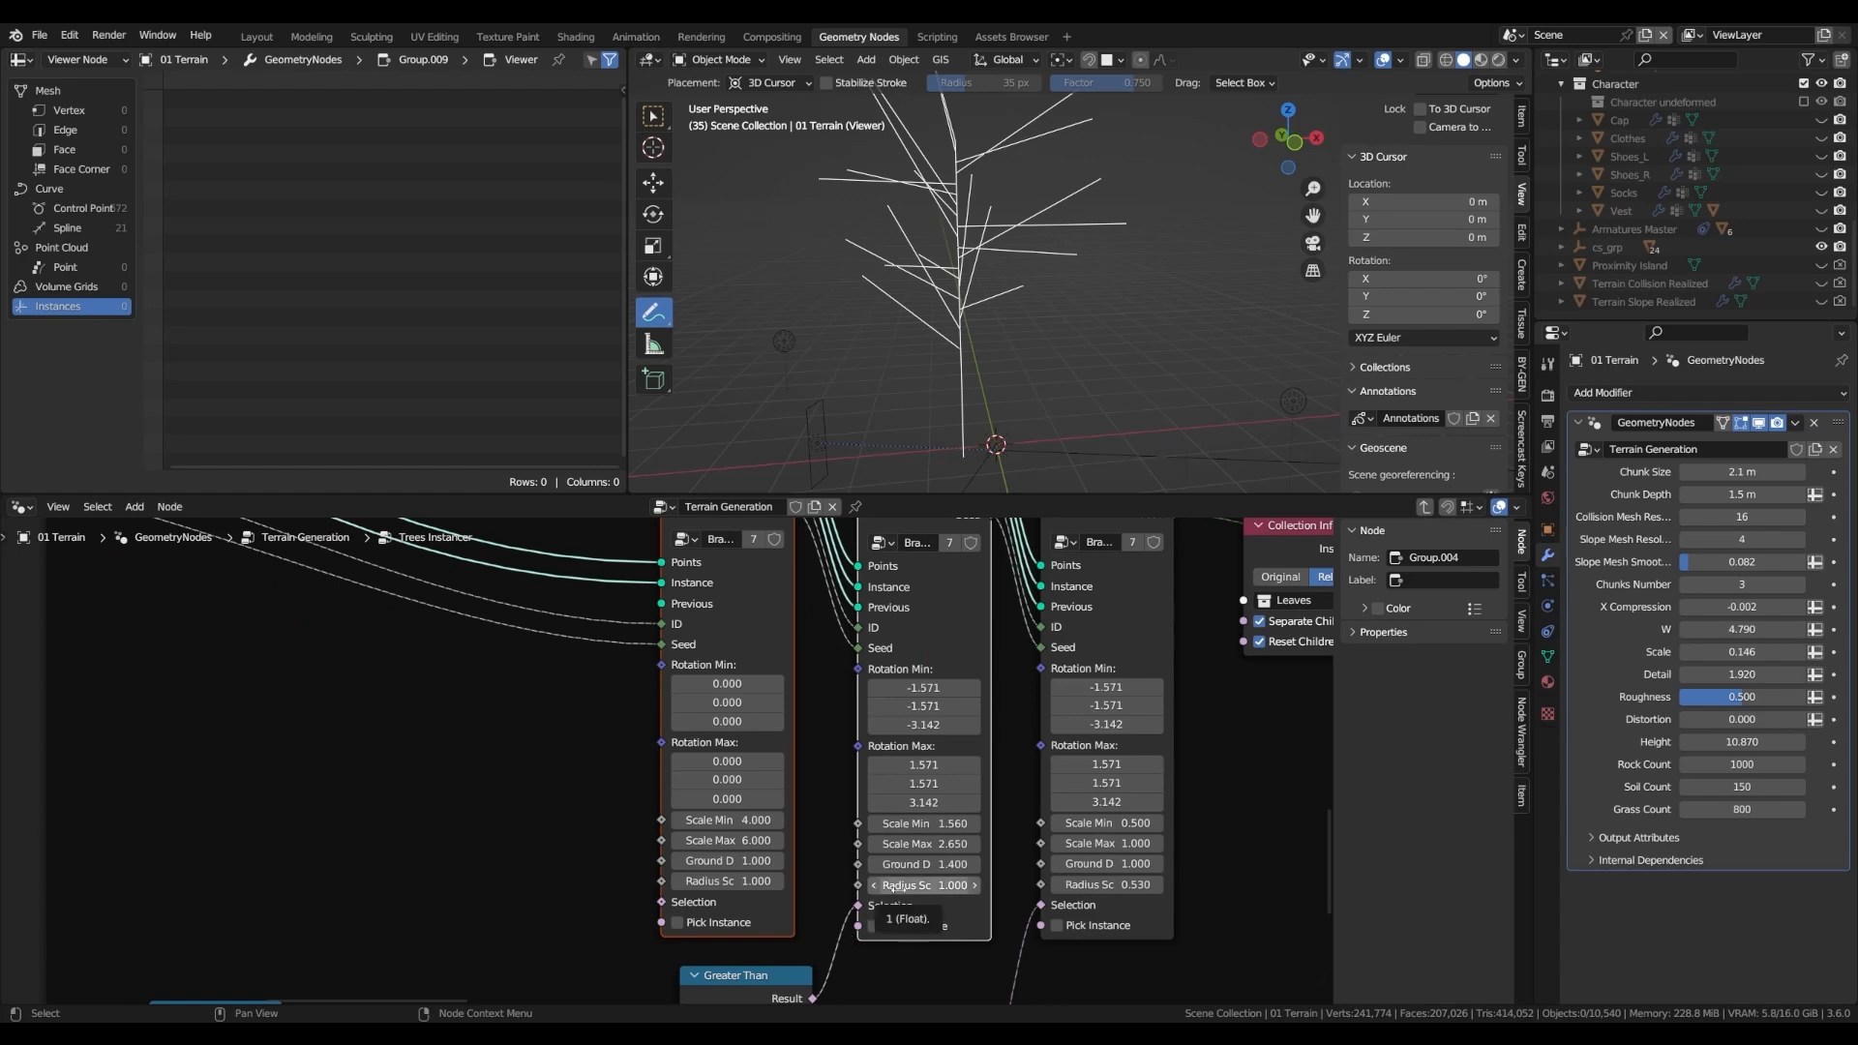
scroll(896, 889, "down", 5)
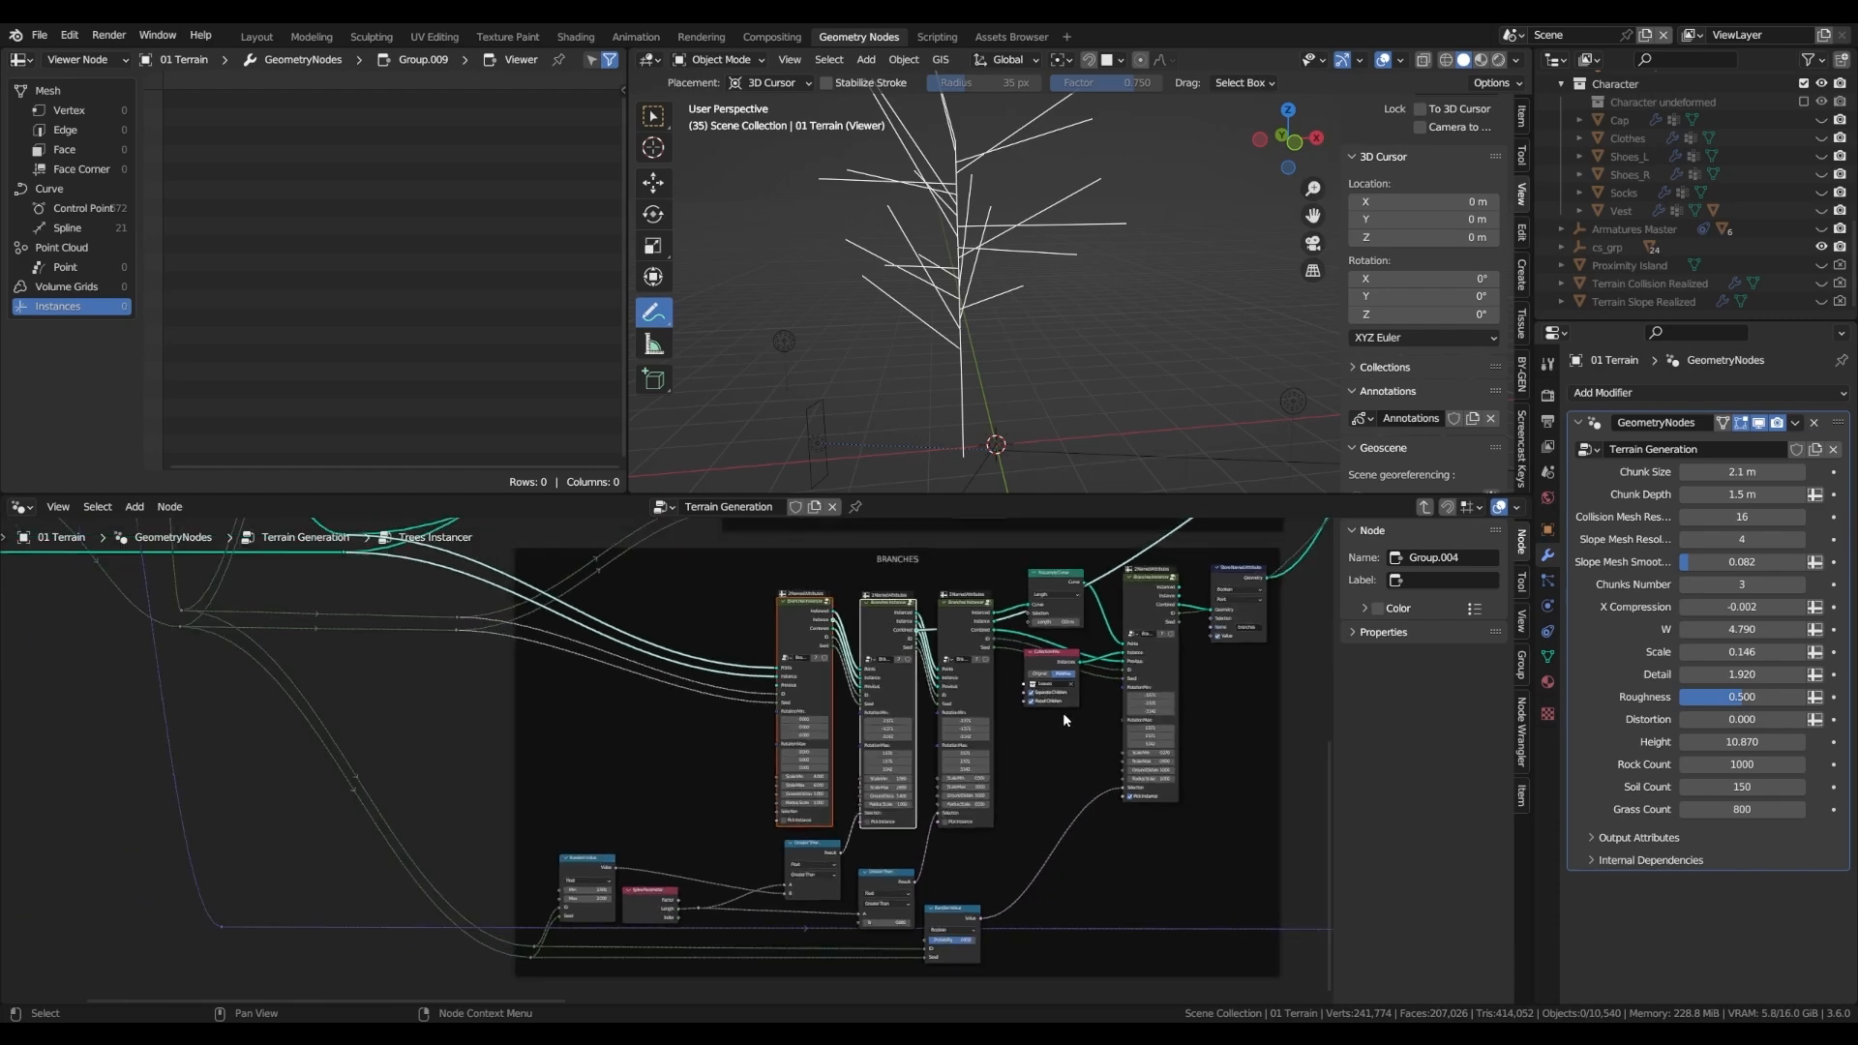
scroll(1062, 714, "down", 1)
middle_click_drag(1199, 653, 763, 735)
middle_click_drag(977, 732, 523, 772)
scroll(759, 764, "down", 4)
scroll(769, 760, "down", 2)
middle_click_drag(1207, 778, 673, 778)
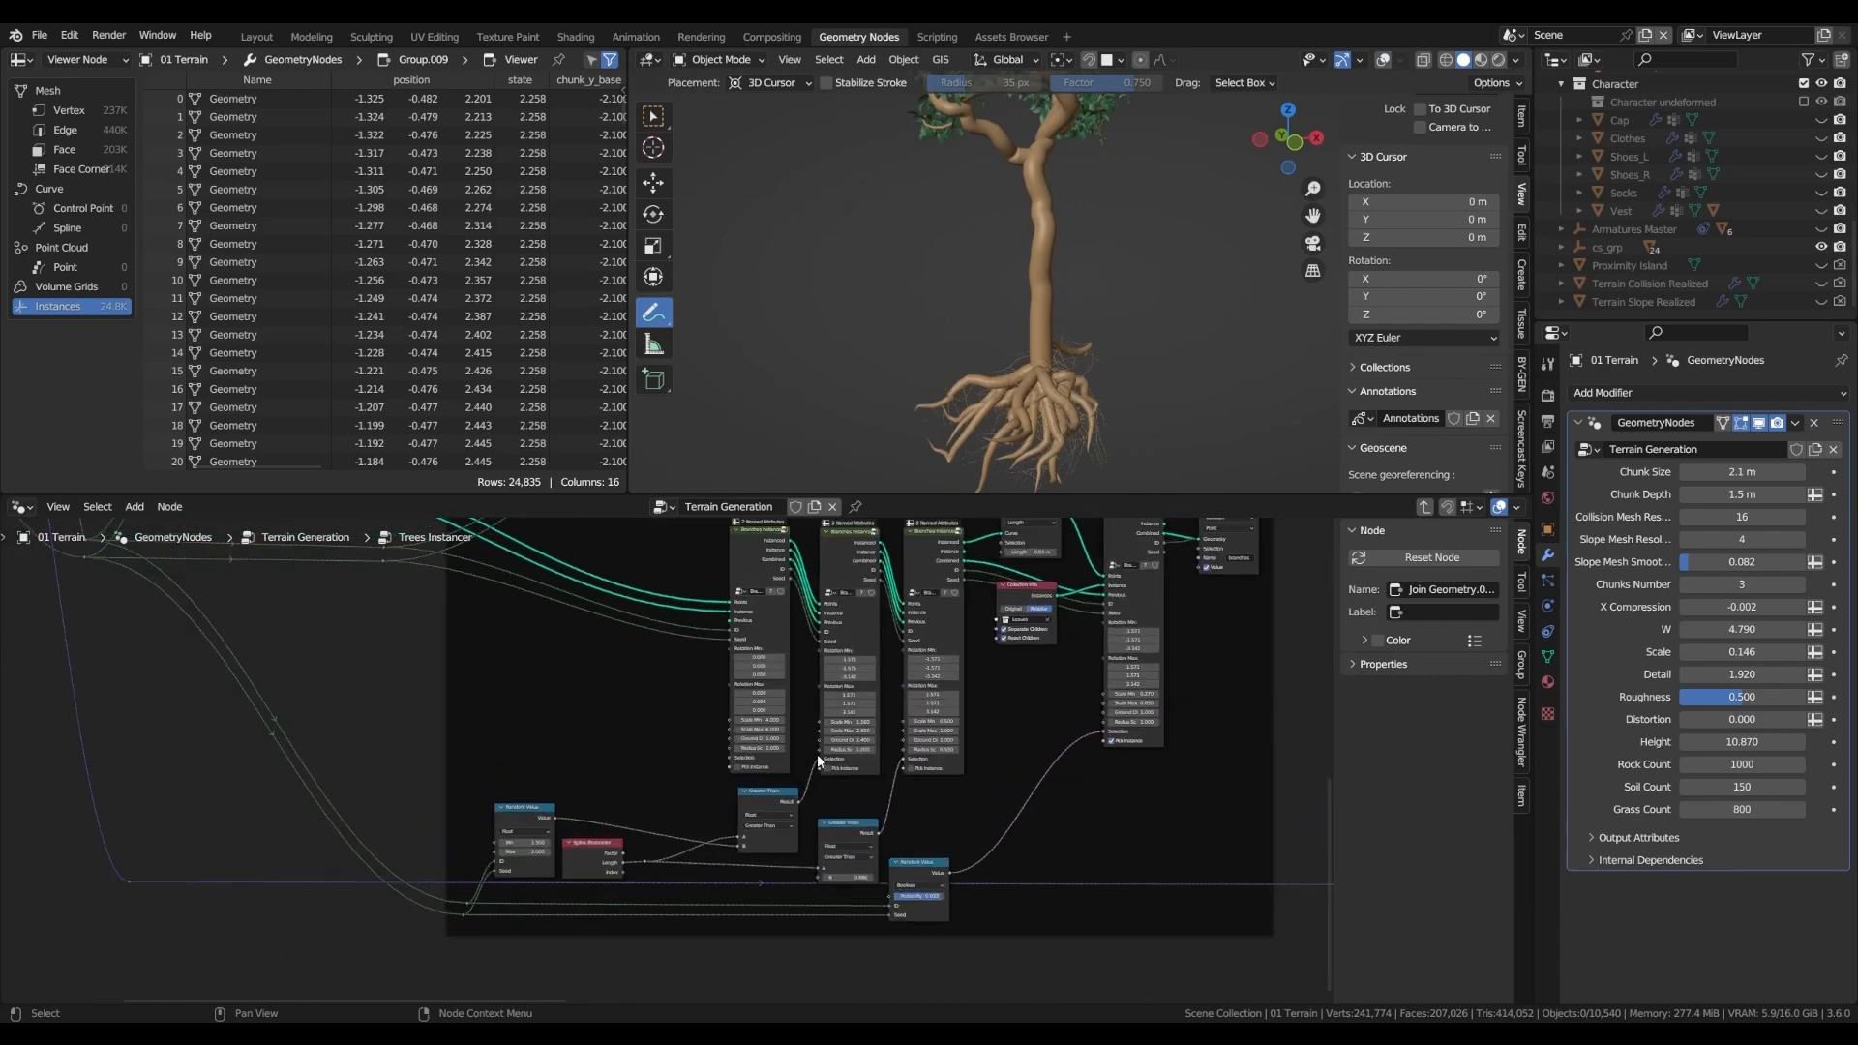
- Try Radius Scale values of 0.670 and 1.160 on the second Branches Instancer in the Branches frame, and restore it to 1.000
scroll(816, 752, "up", 4)
middle_click_drag(1040, 312, 1068, 296)
scroll(1068, 296, "up", 4)
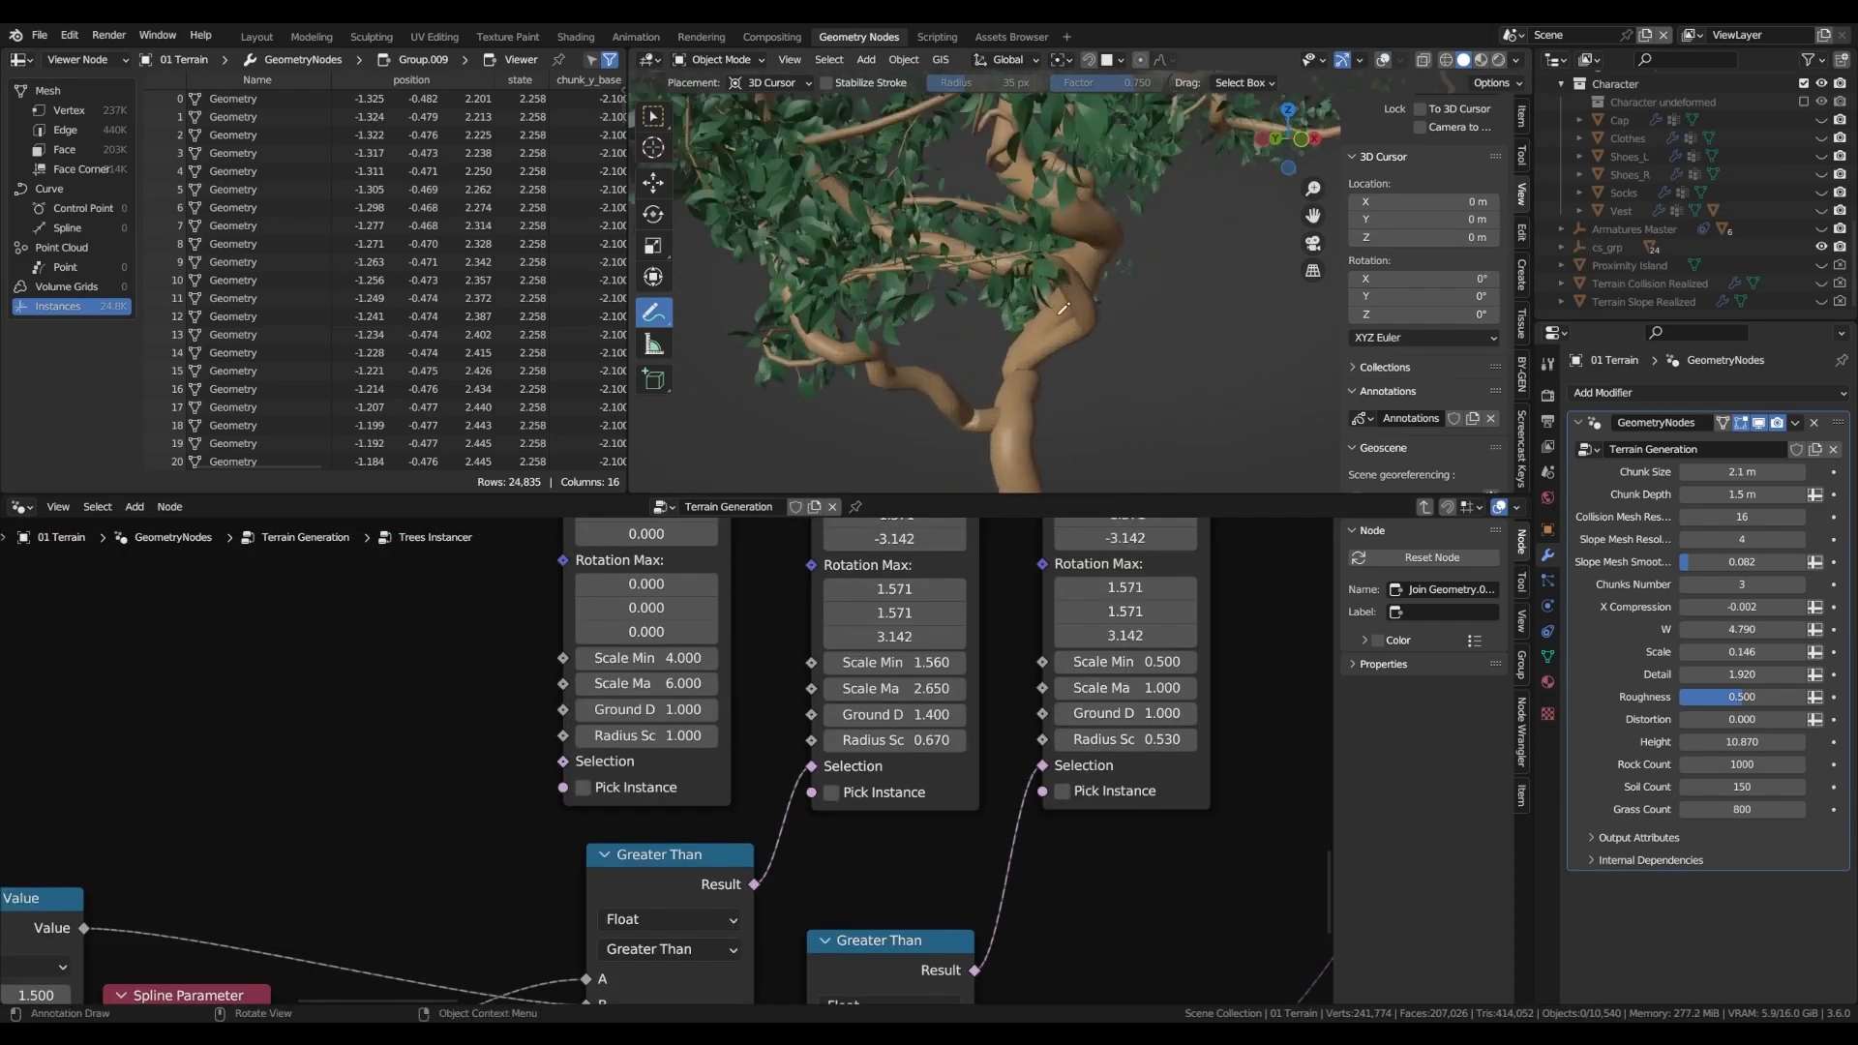
left_click_drag(900, 741, 797, 742)
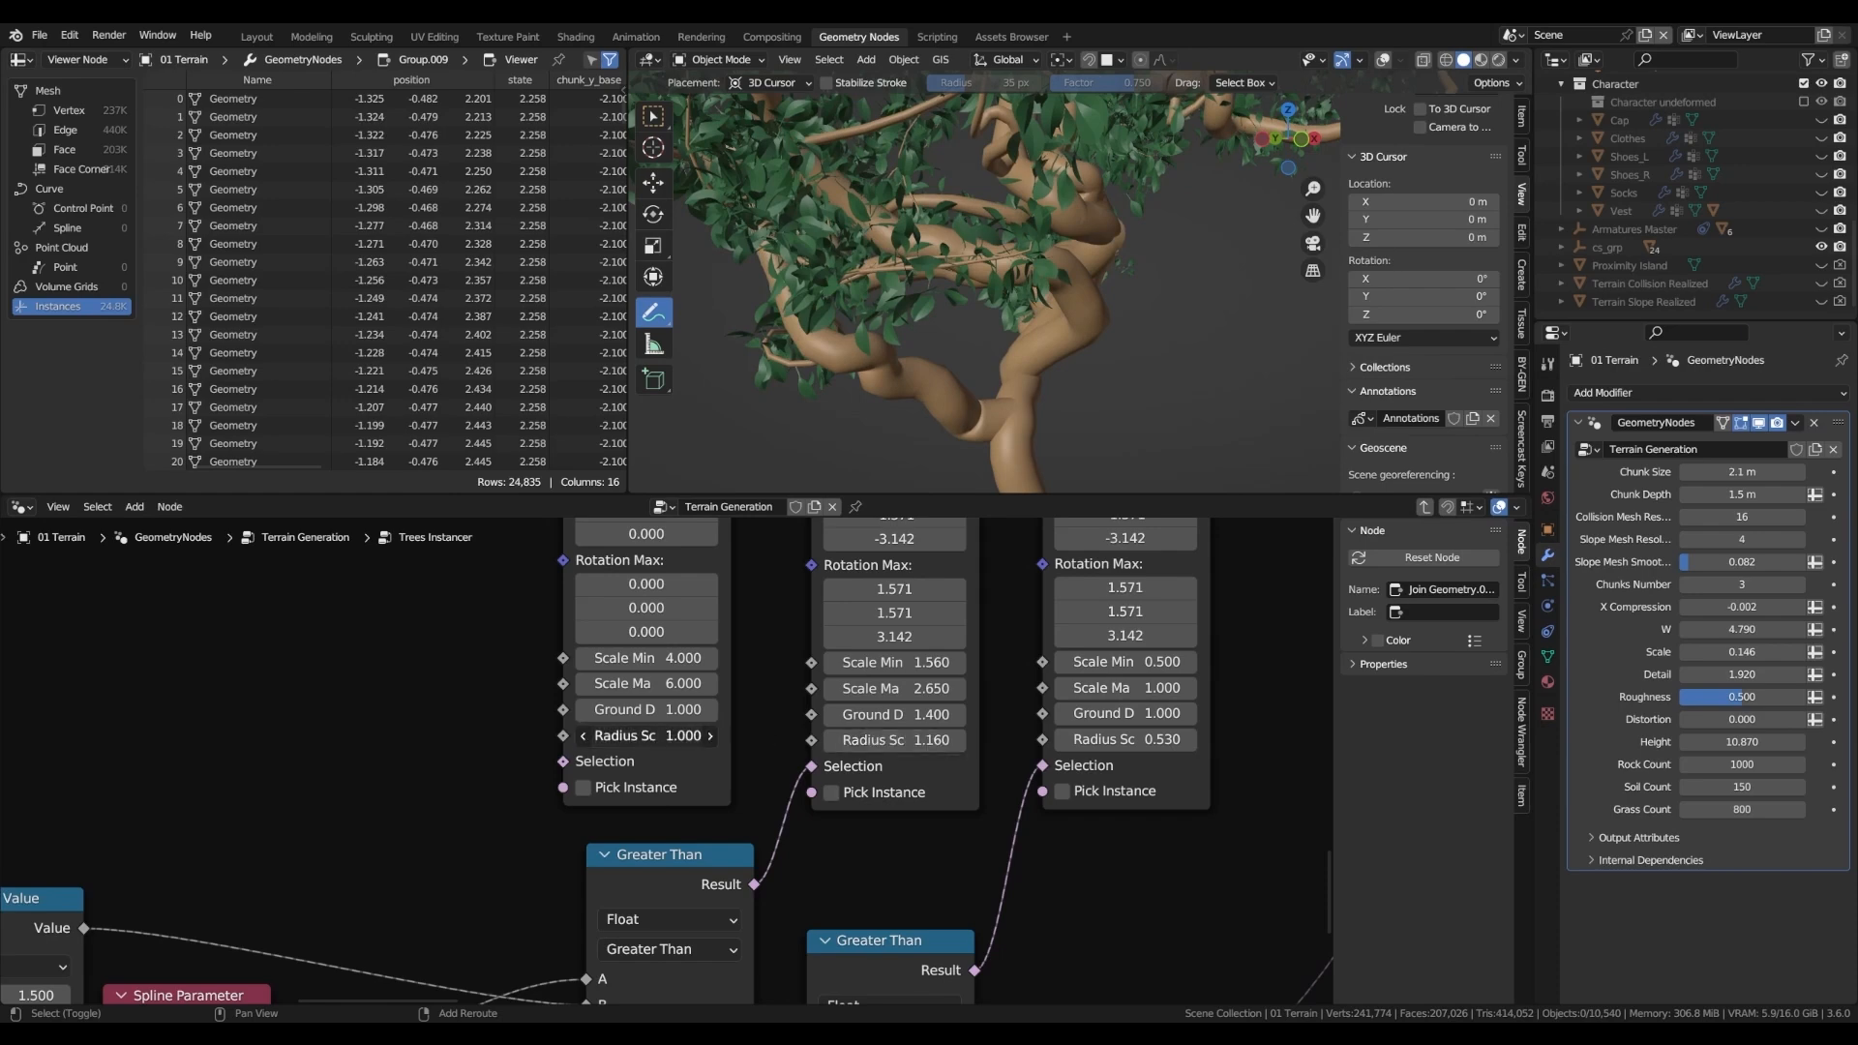
left_click_drag(646, 735, 639, 735)
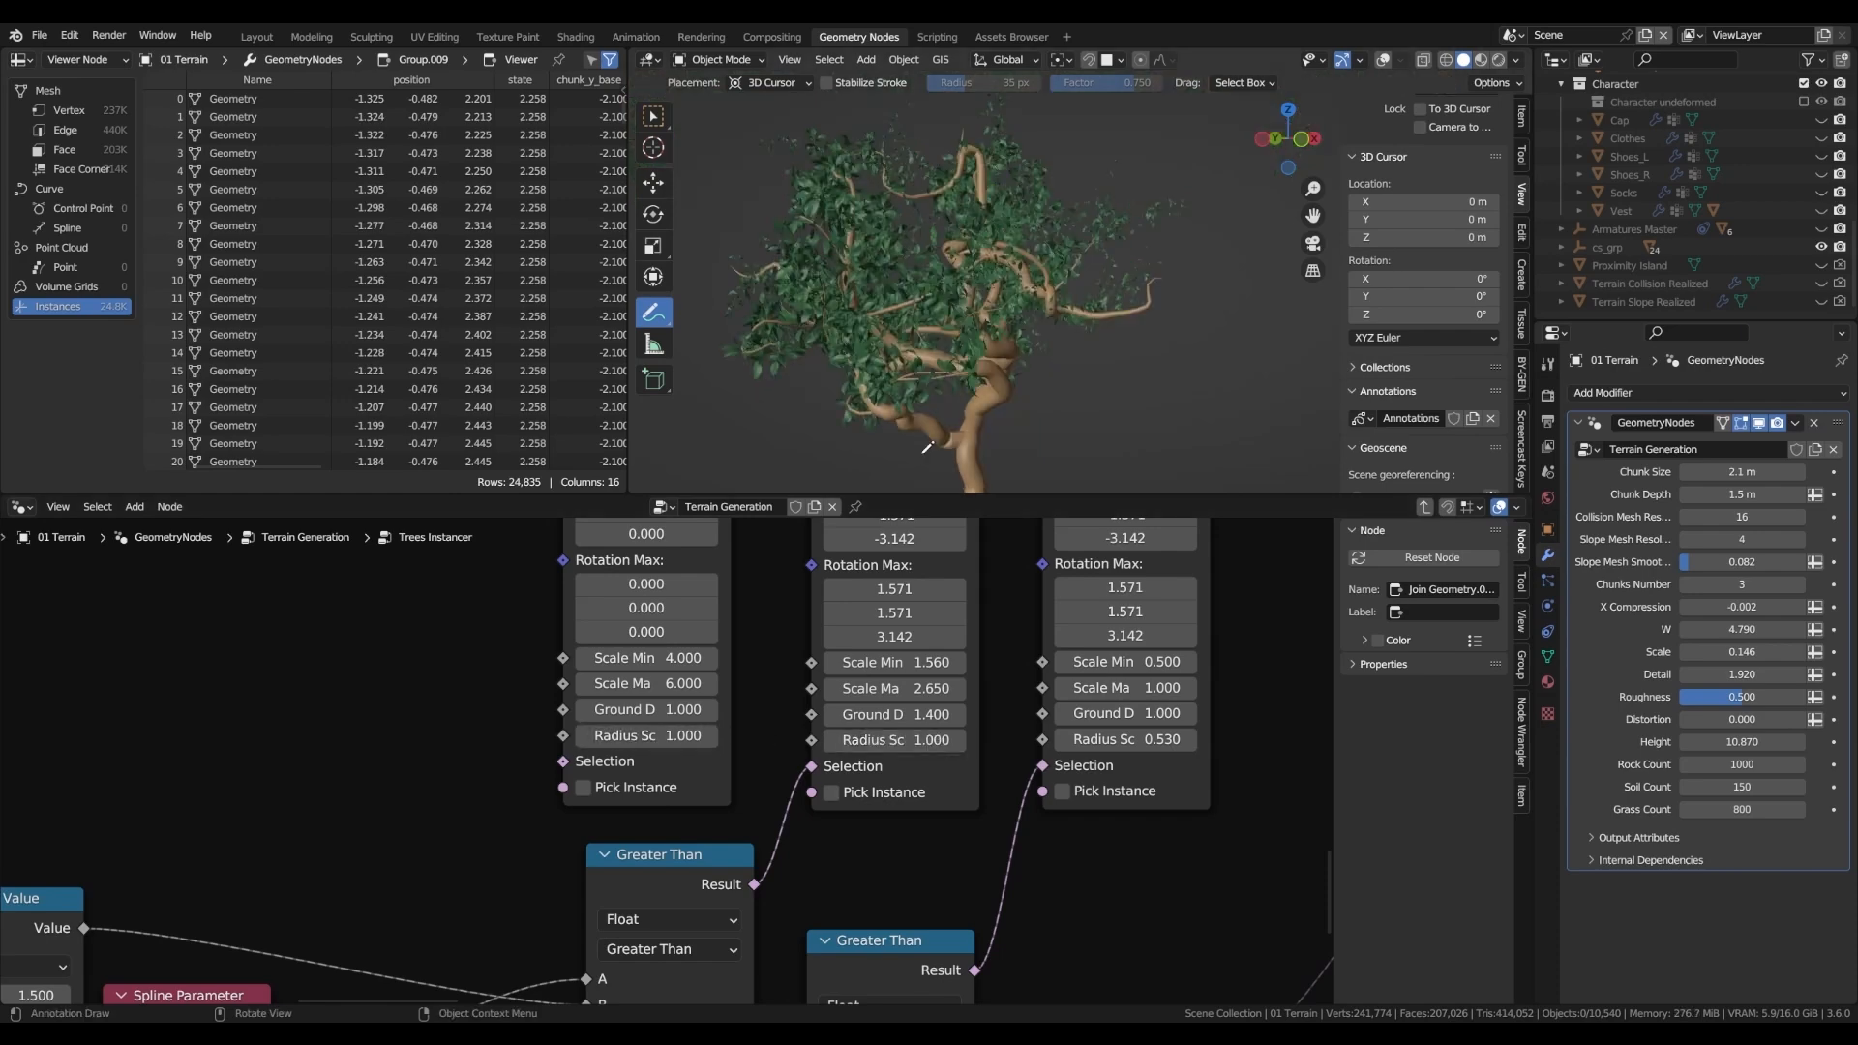
scroll(1037, 394, "down", 3)
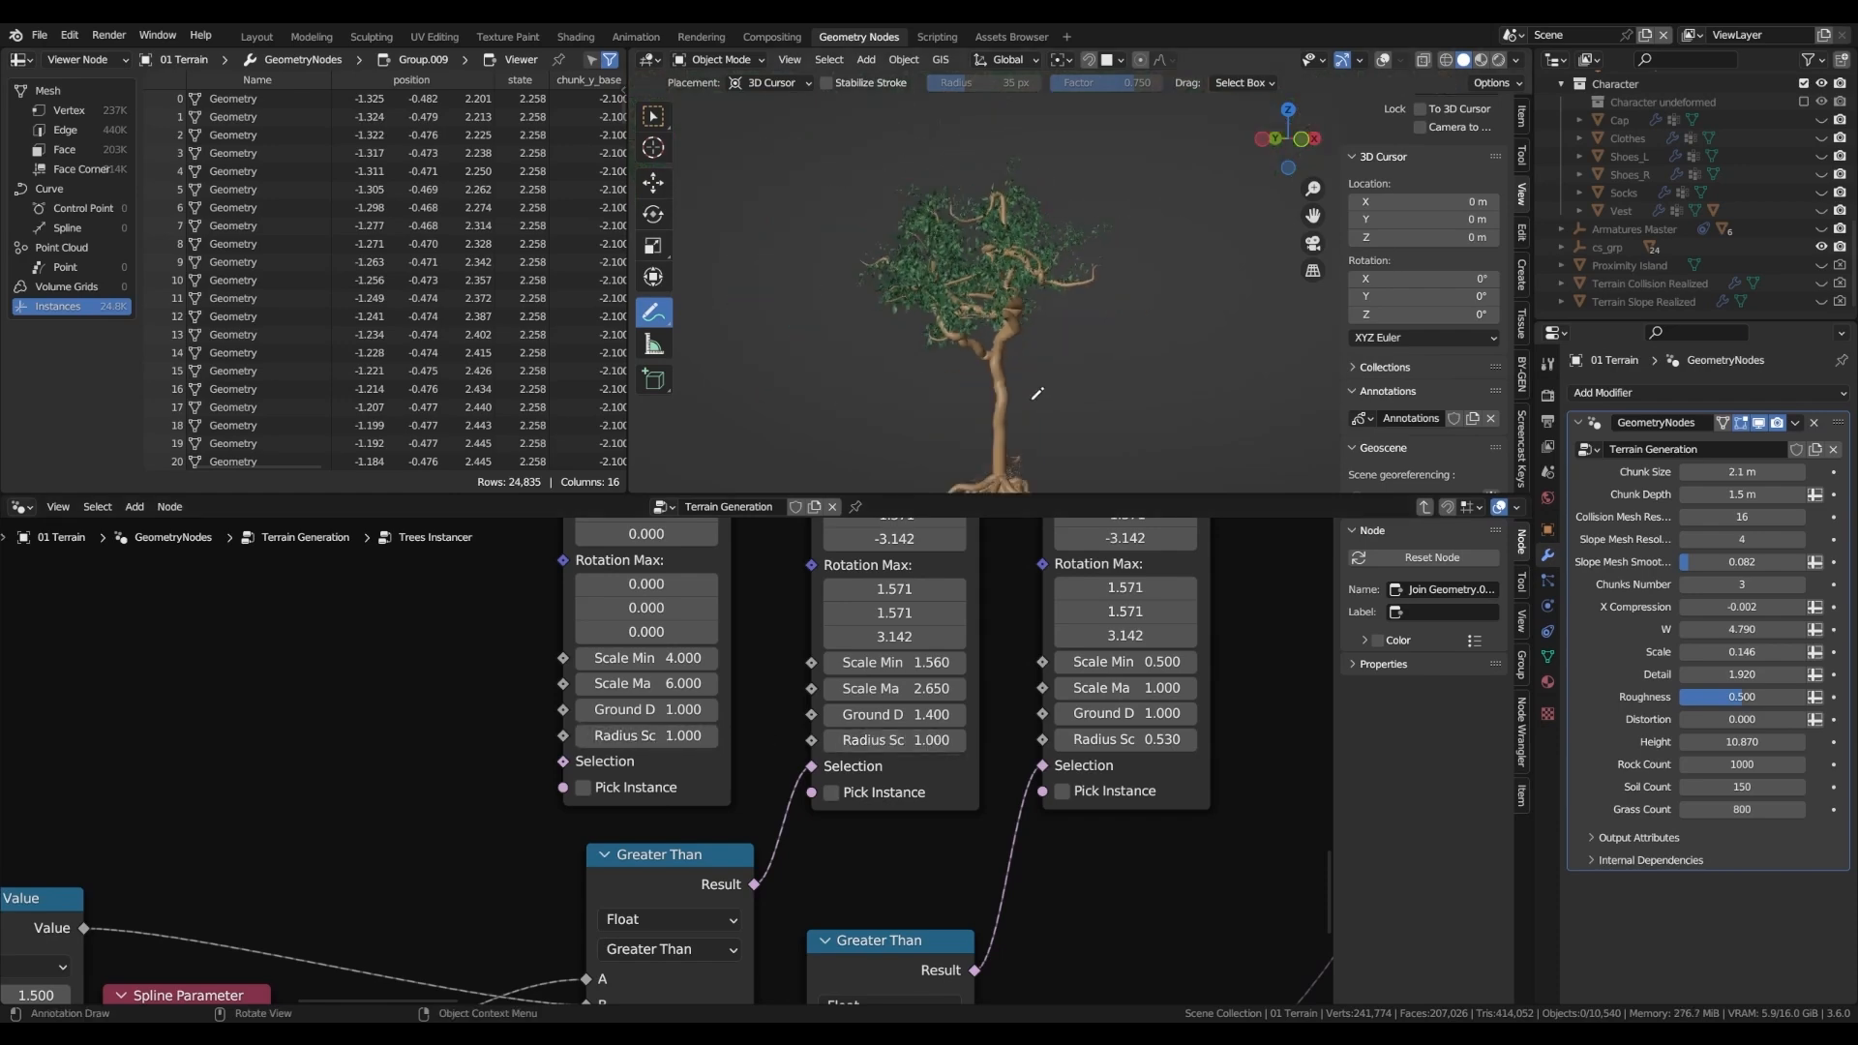
- Preview the Combined output of the third Branches Instancer in the Branches frame with the viewport overlays shown
scroll(1007, 298, "up", 3)
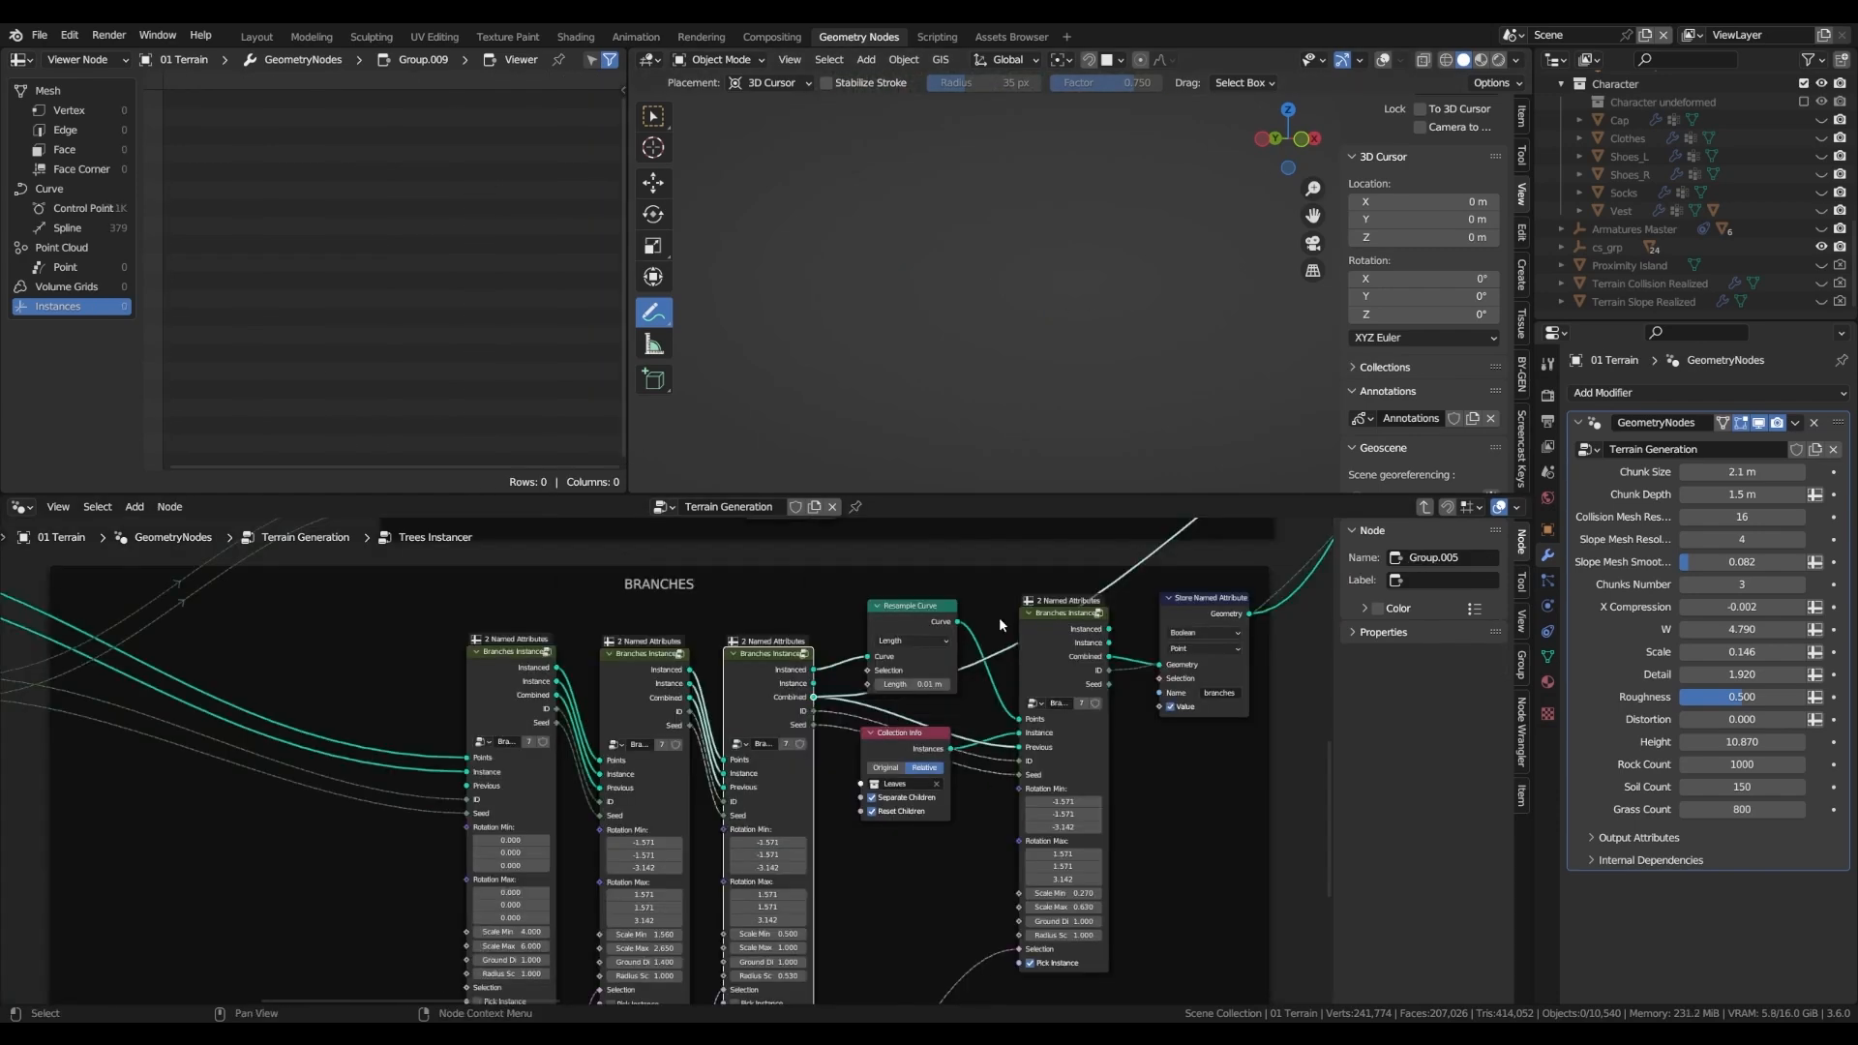
middle_click_drag(999, 617, 711, 864)
scroll(711, 864, "down", 3)
left_click(1383, 60)
scroll(1045, 278, "down", 3)
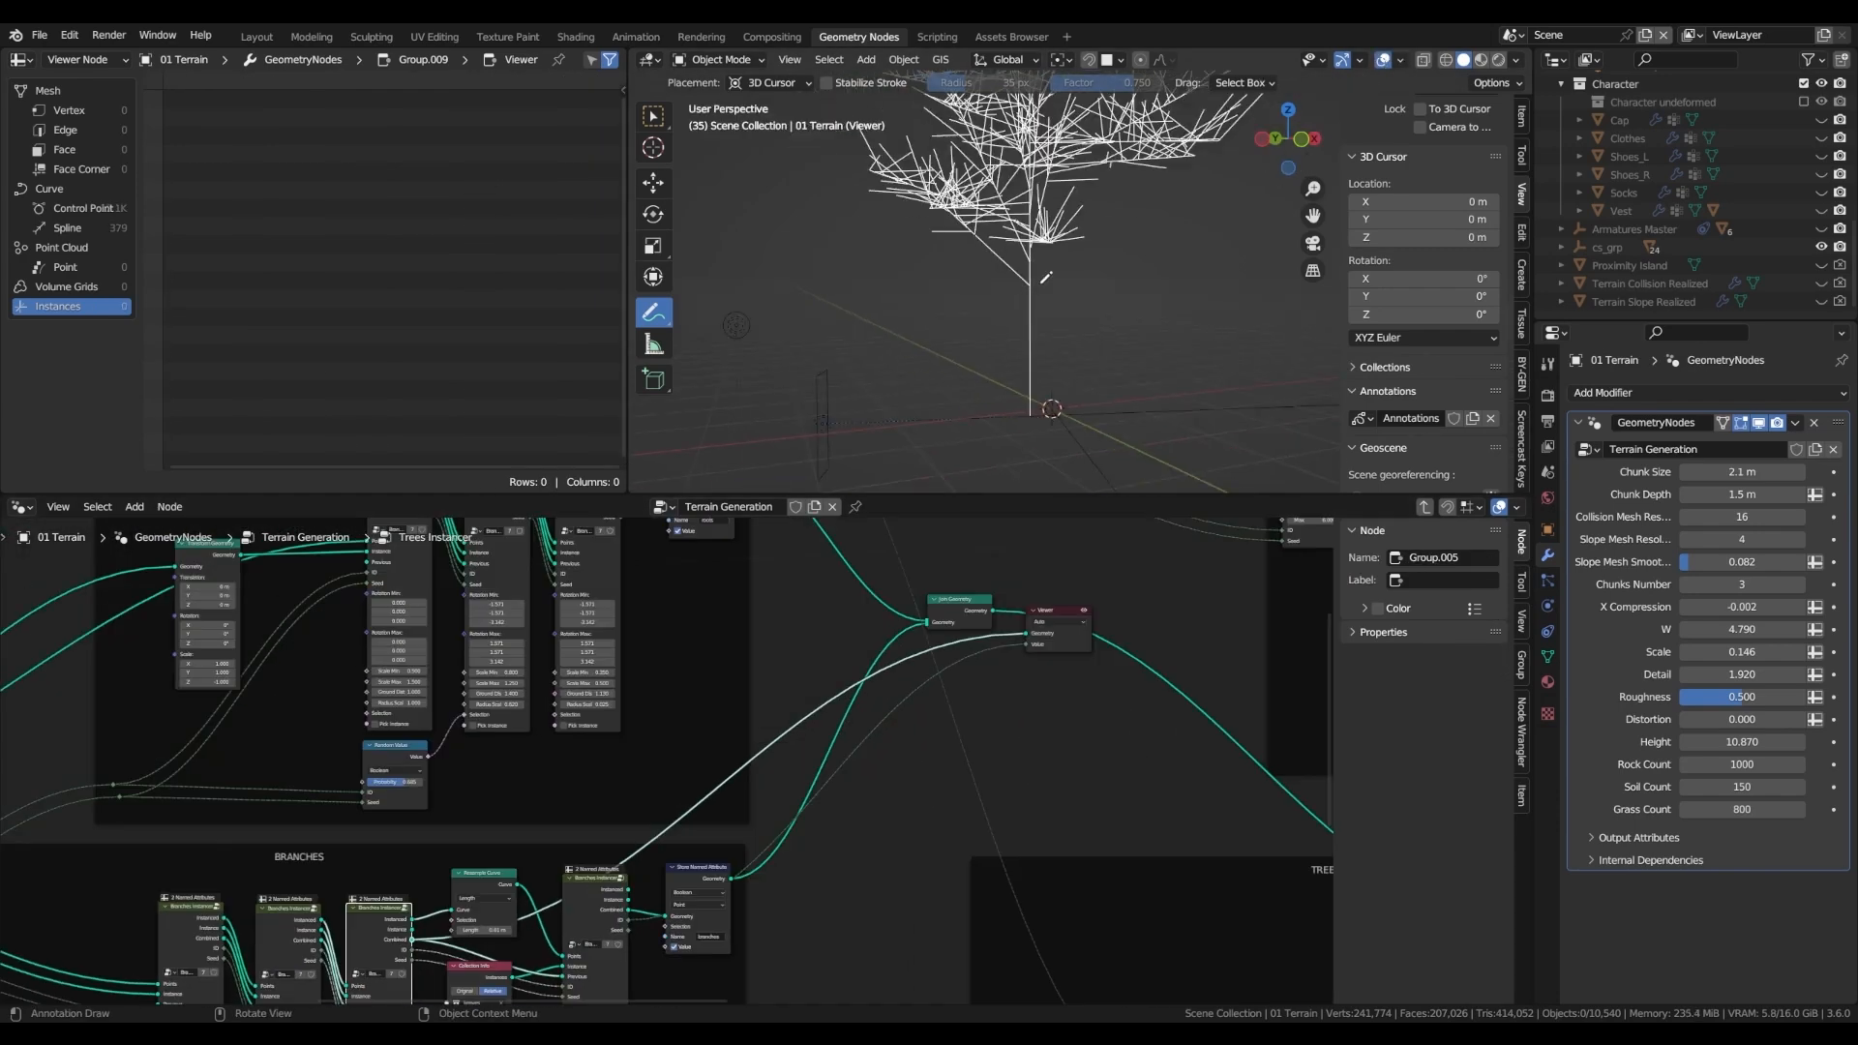
middle_click_drag(1045, 278, 1051, 379)
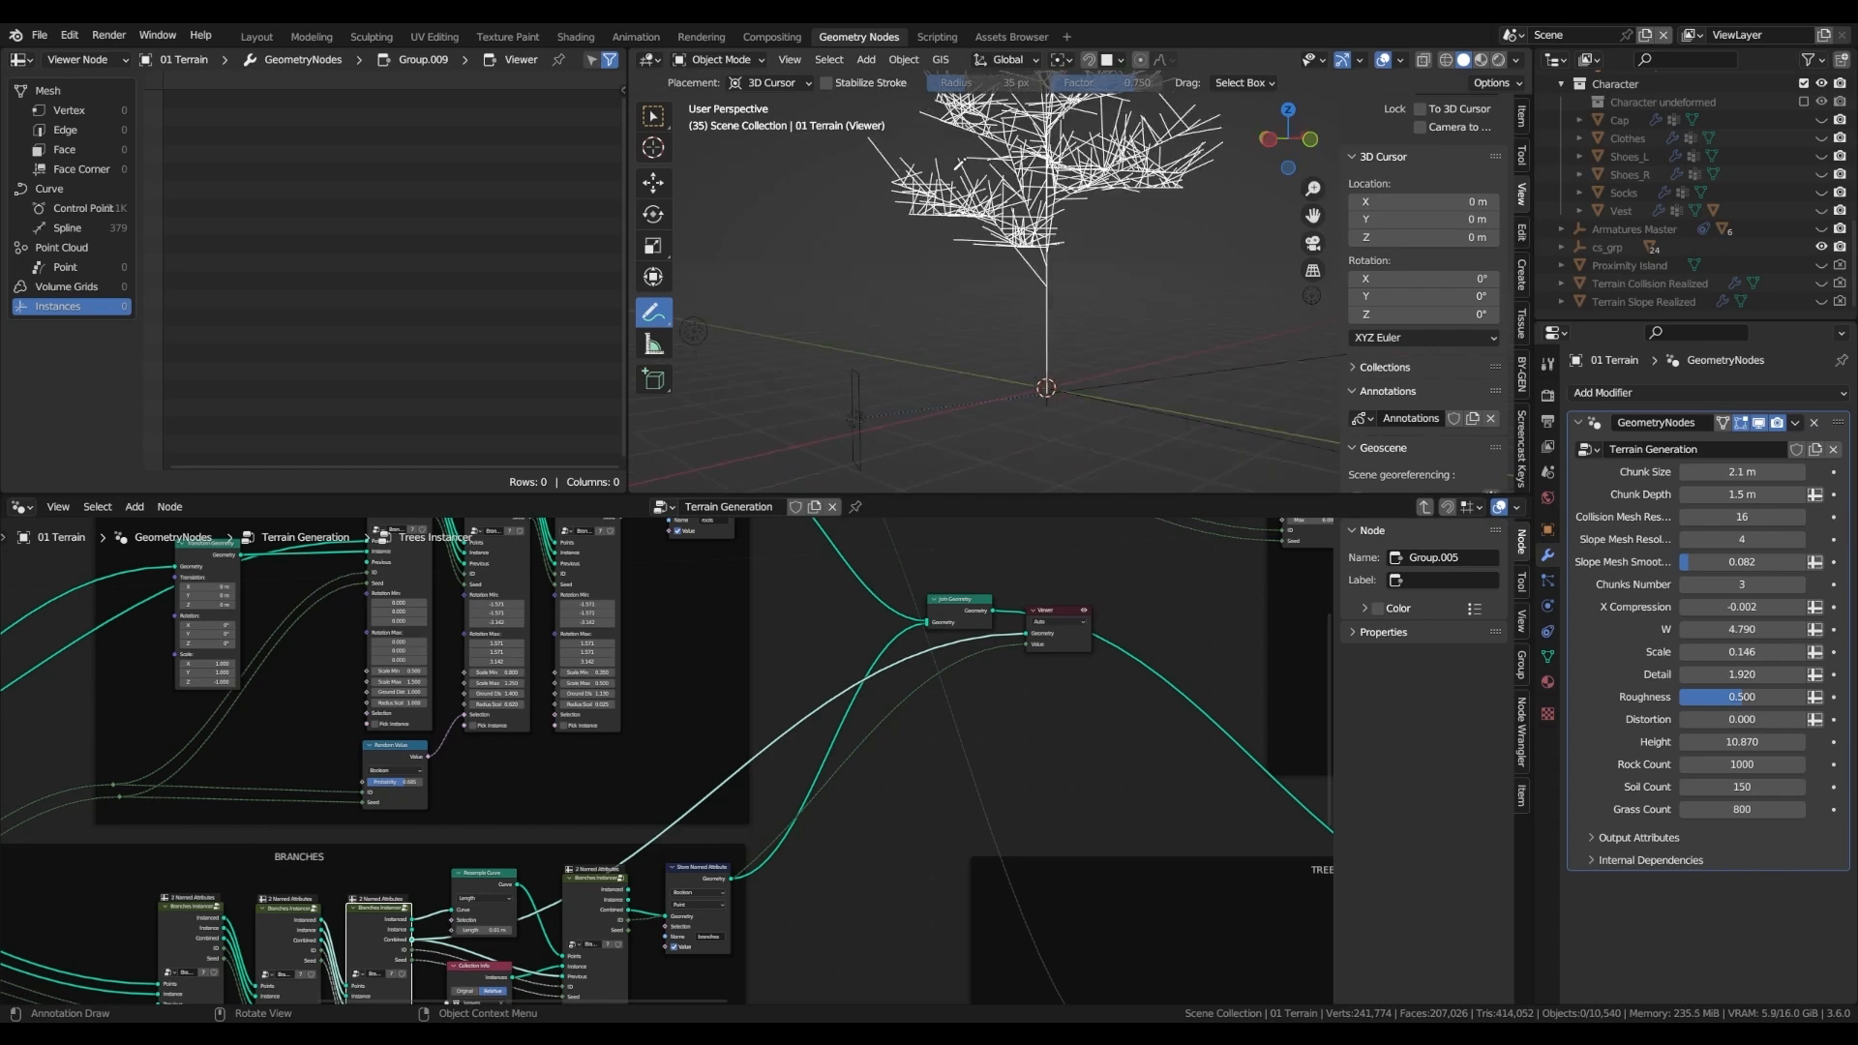
- Annotate the previewed tree with freehand lines running from the outer branch tips down along the trunk to its base
left_click_drag(896, 144, 933, 178)
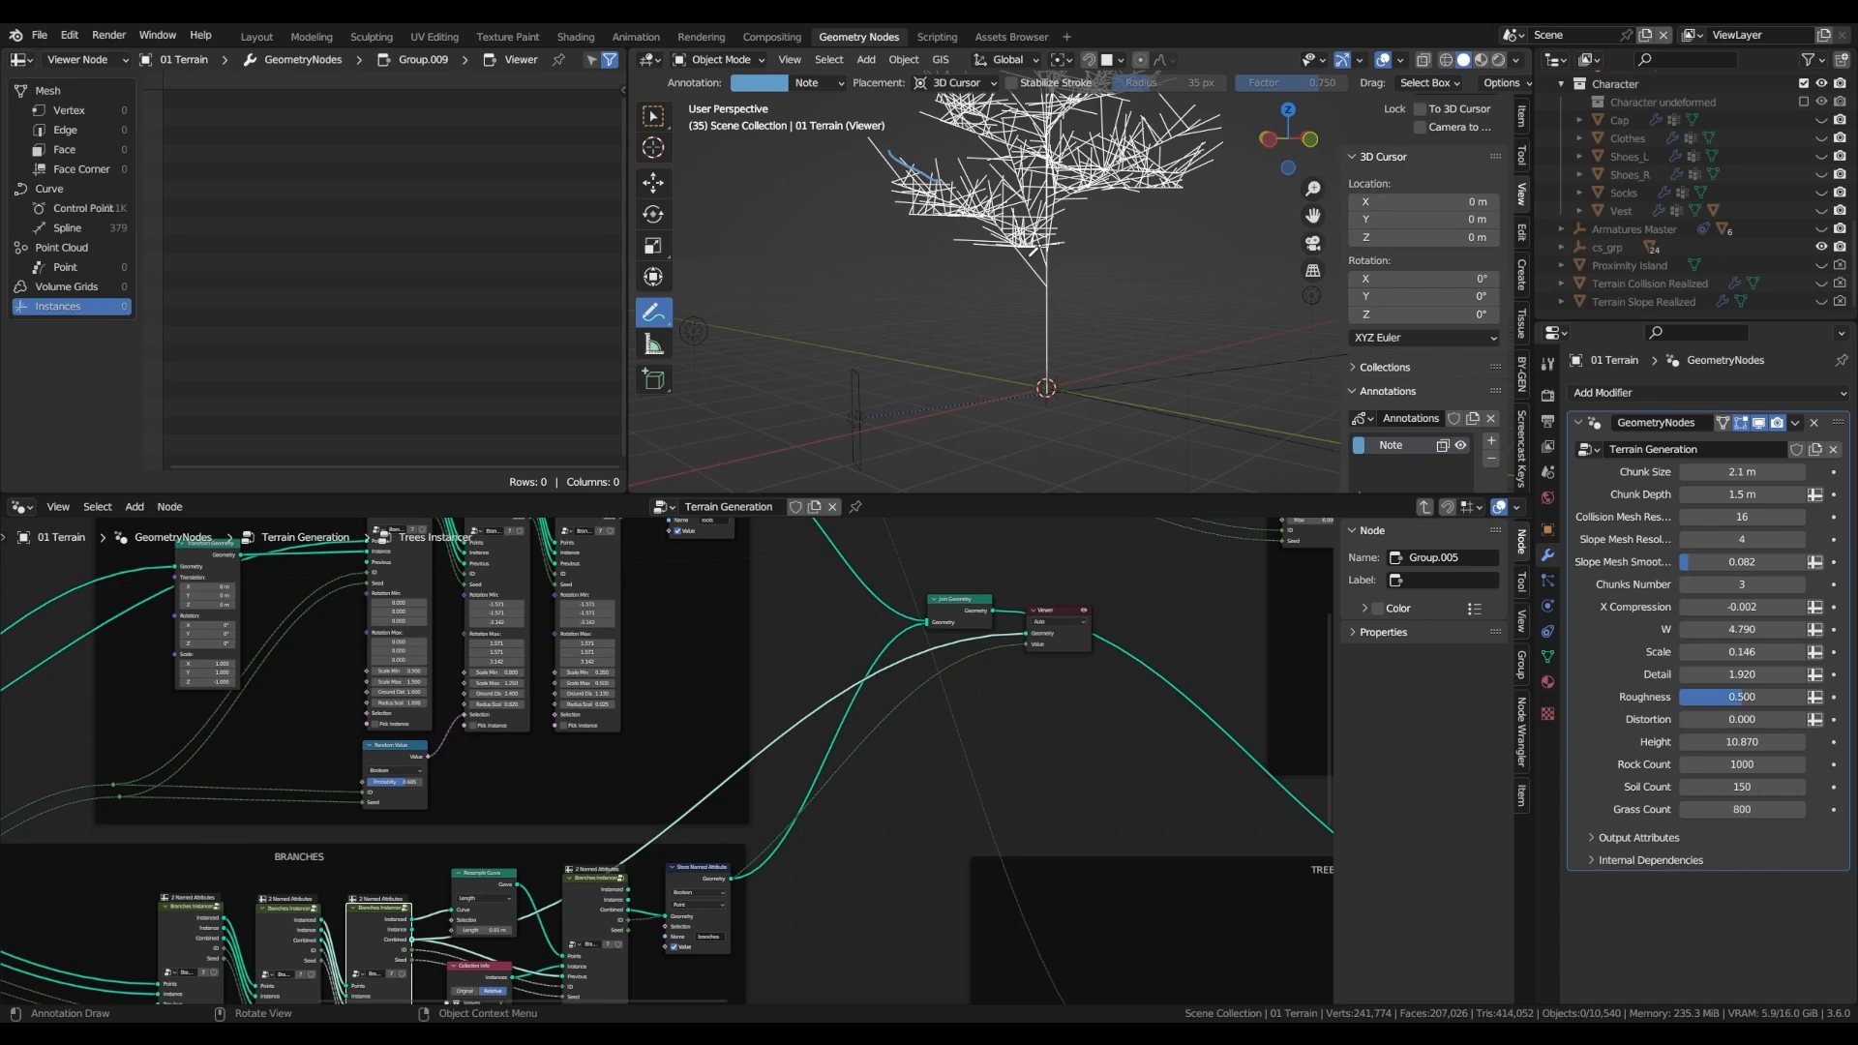
left_click_drag(1005, 226, 1059, 291)
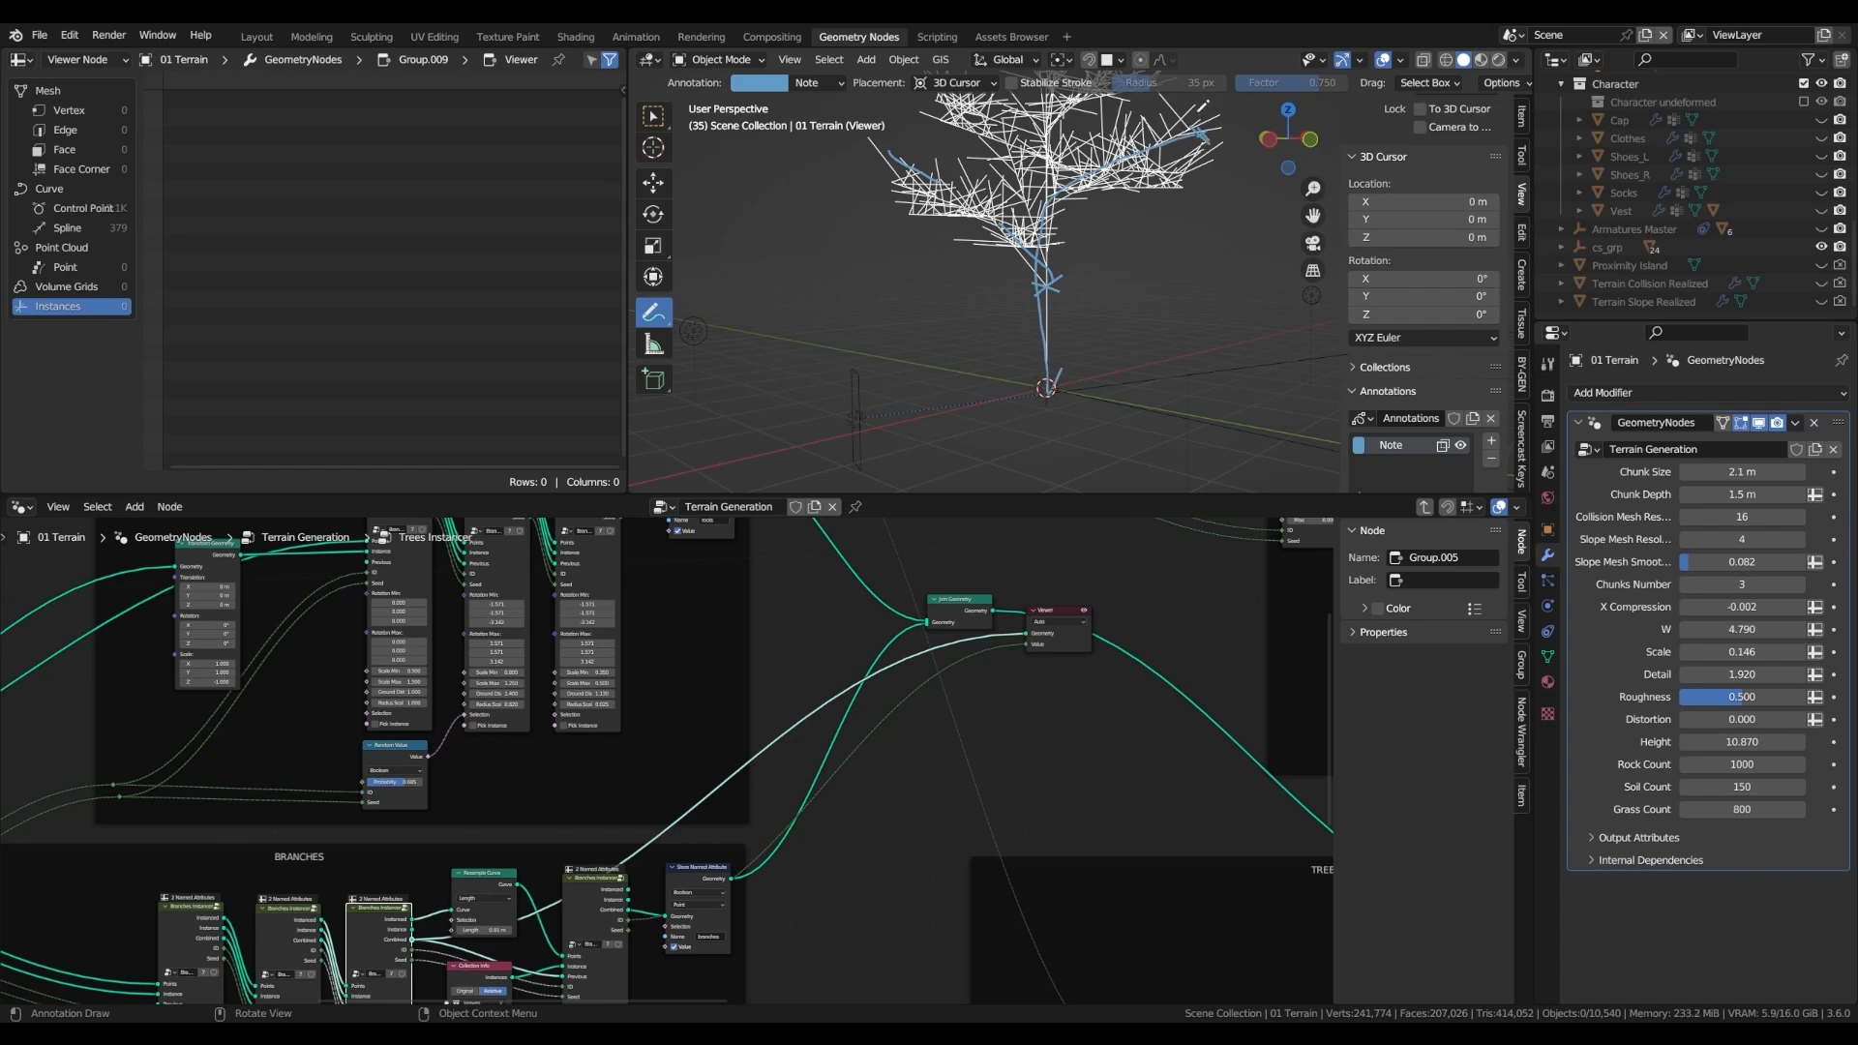
left_click_drag(1198, 118, 1209, 137)
mouse_move(1200, 121)
left_mouse_down()
mouse_move(1098, 165)
mouse_move(1060, 354)
left_mouse_up()
mouse_move(905, 163)
left_mouse_down()
mouse_move(1028, 290)
mouse_move(1031, 396)
left_mouse_up()
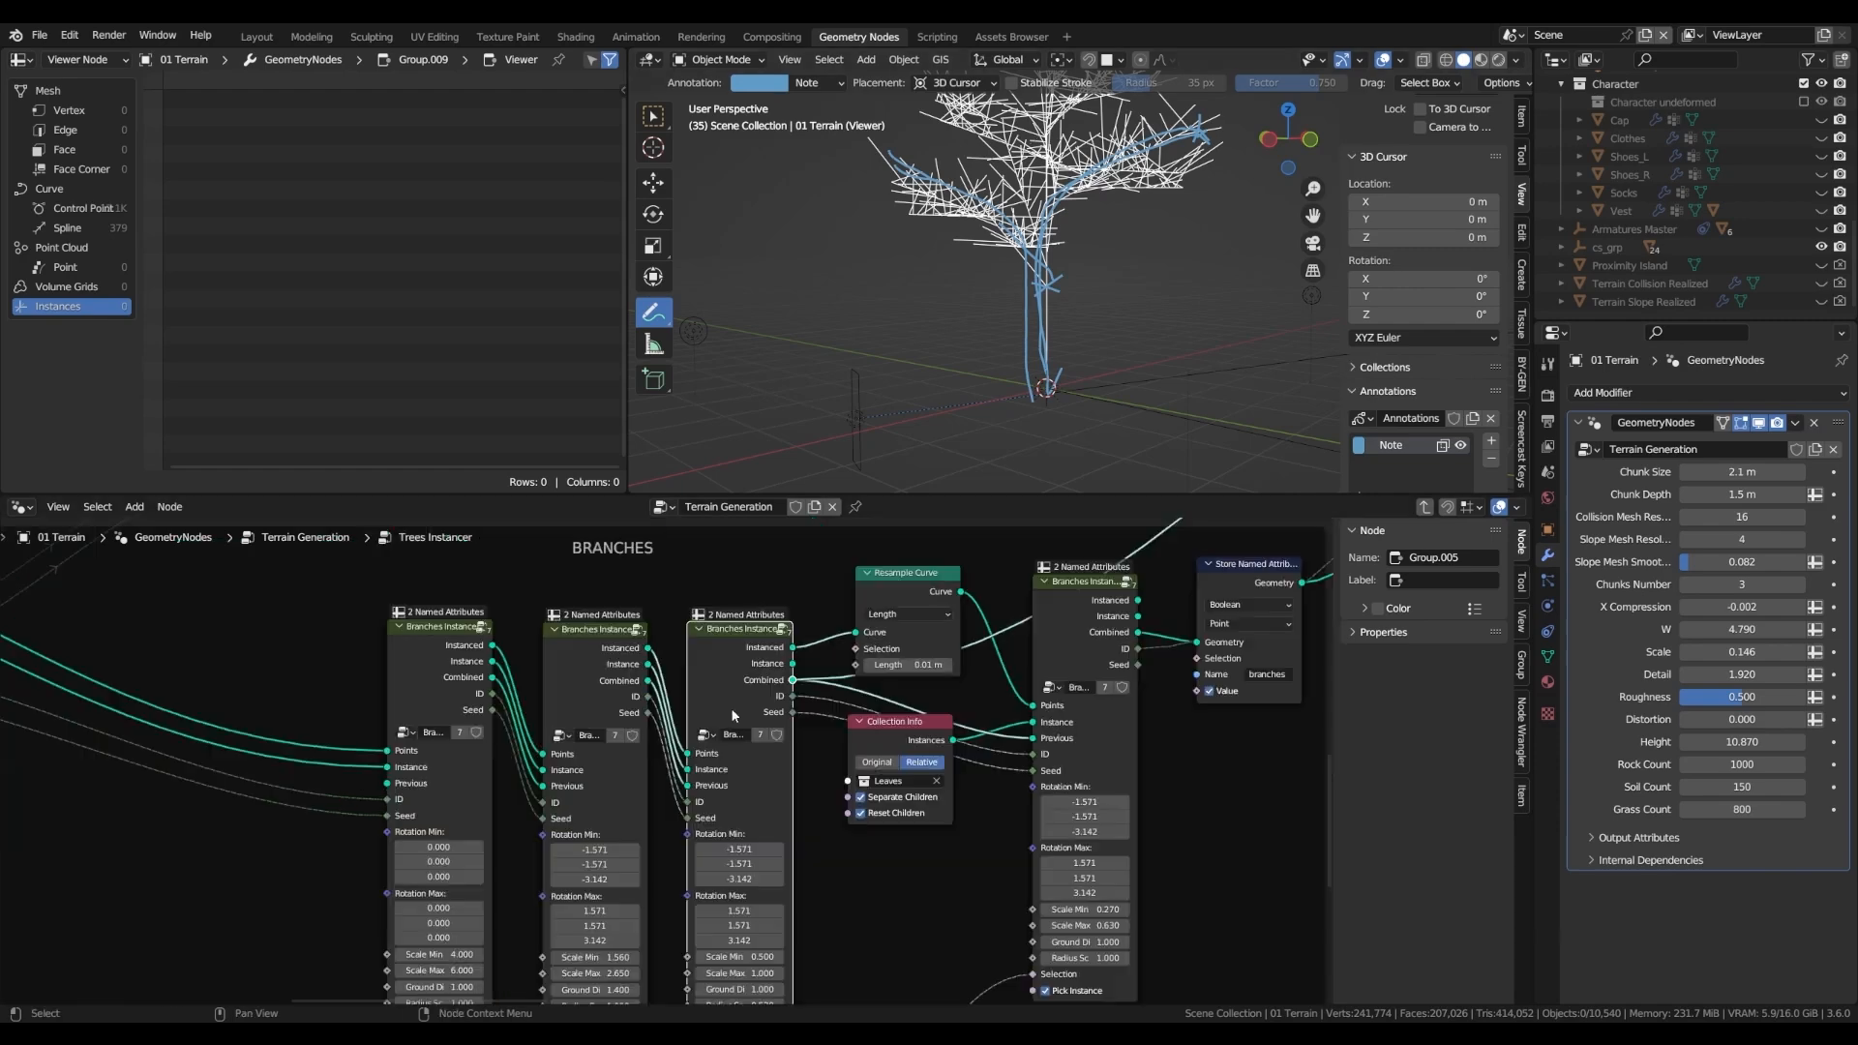
- Review the rotation, scale and radius settings of the three Branches Instancers, and preview the first one's Instanced output
scroll(730, 714, "down", 1)
middle_click_drag(768, 782, 863, 653)
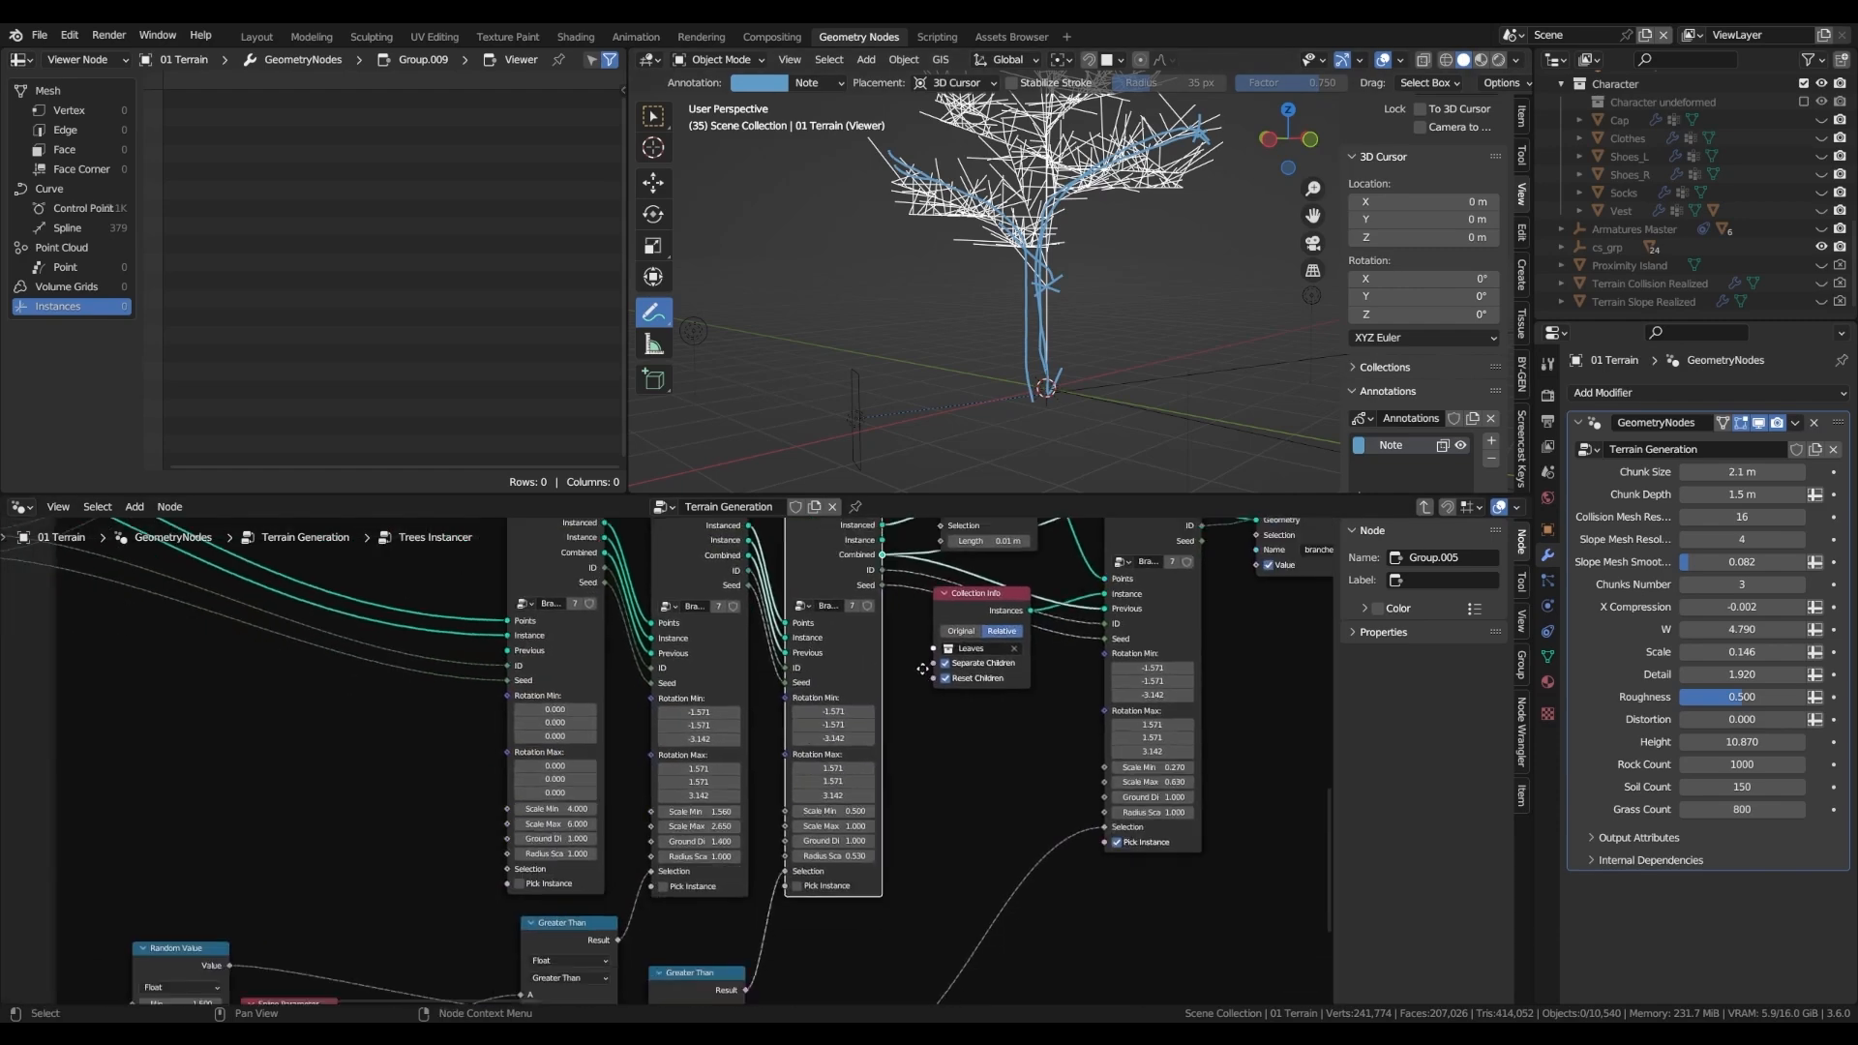
scroll(641, 886, "up", 4)
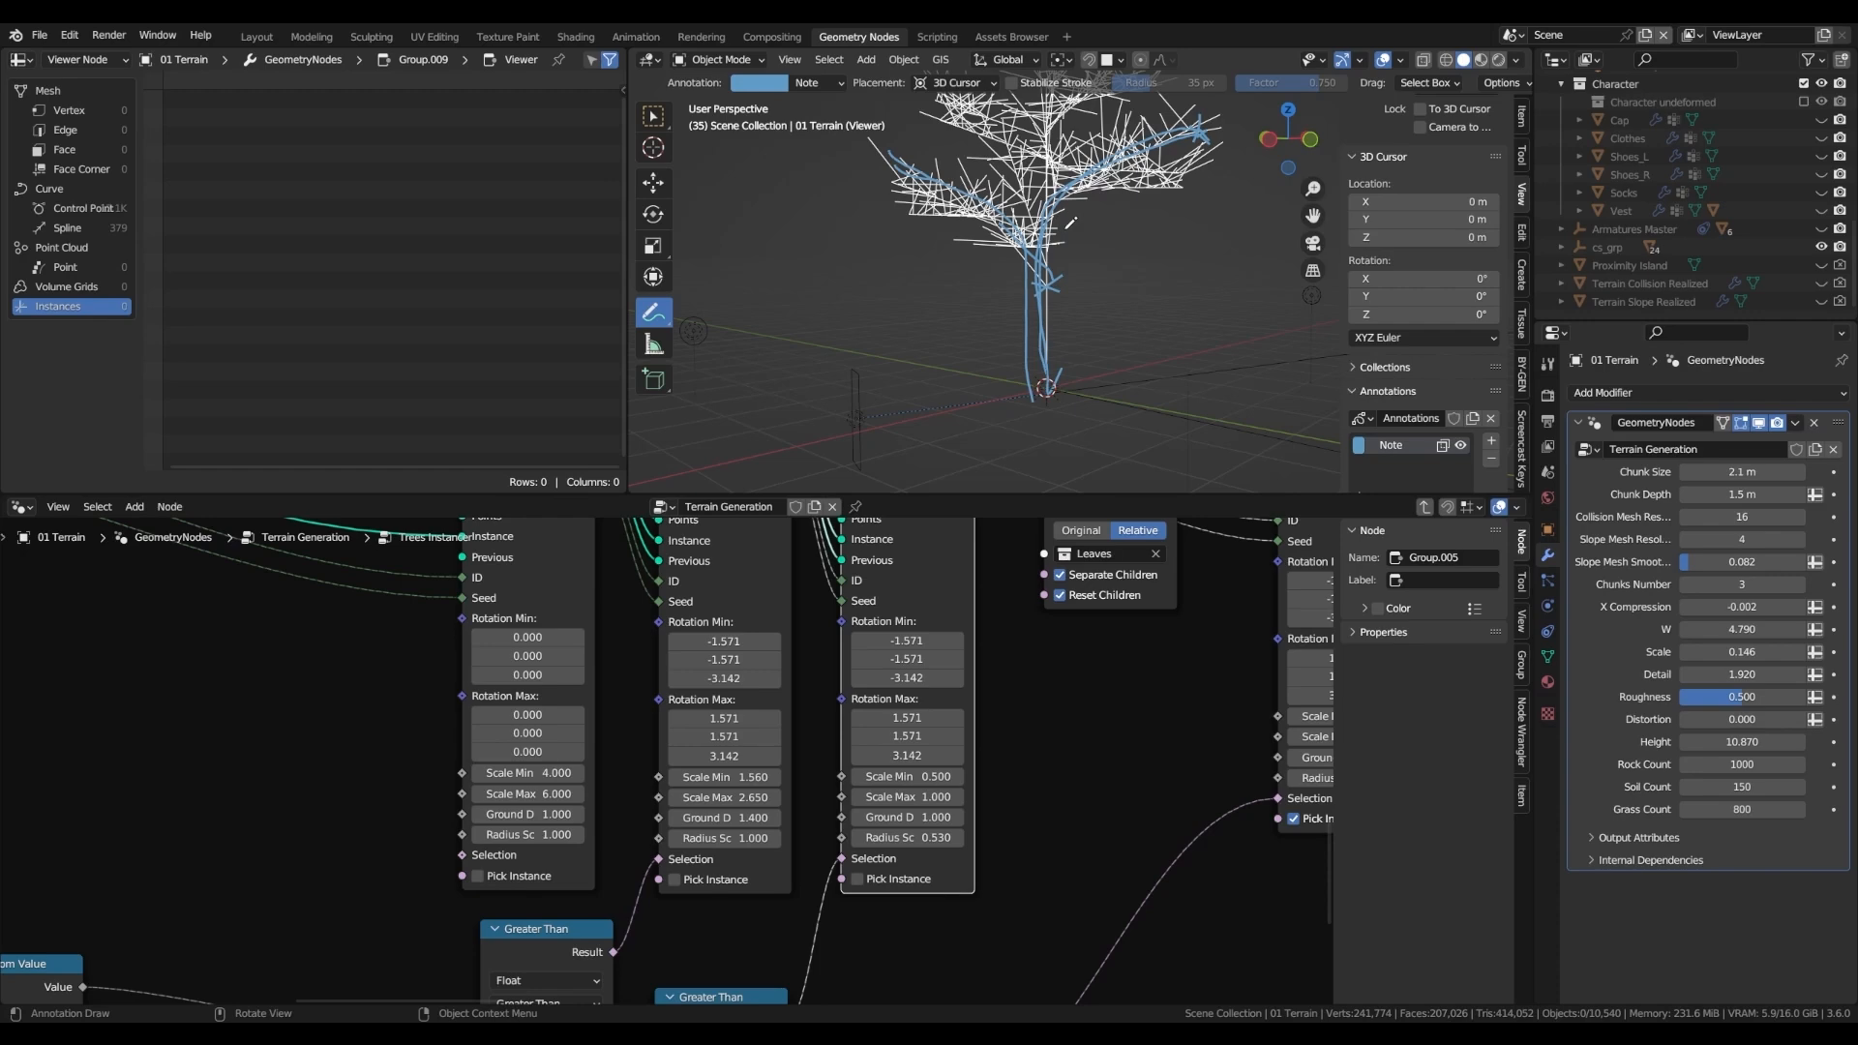
middle_click_drag(731, 941, 1007, 876)
scroll(1007, 875, "down", 1)
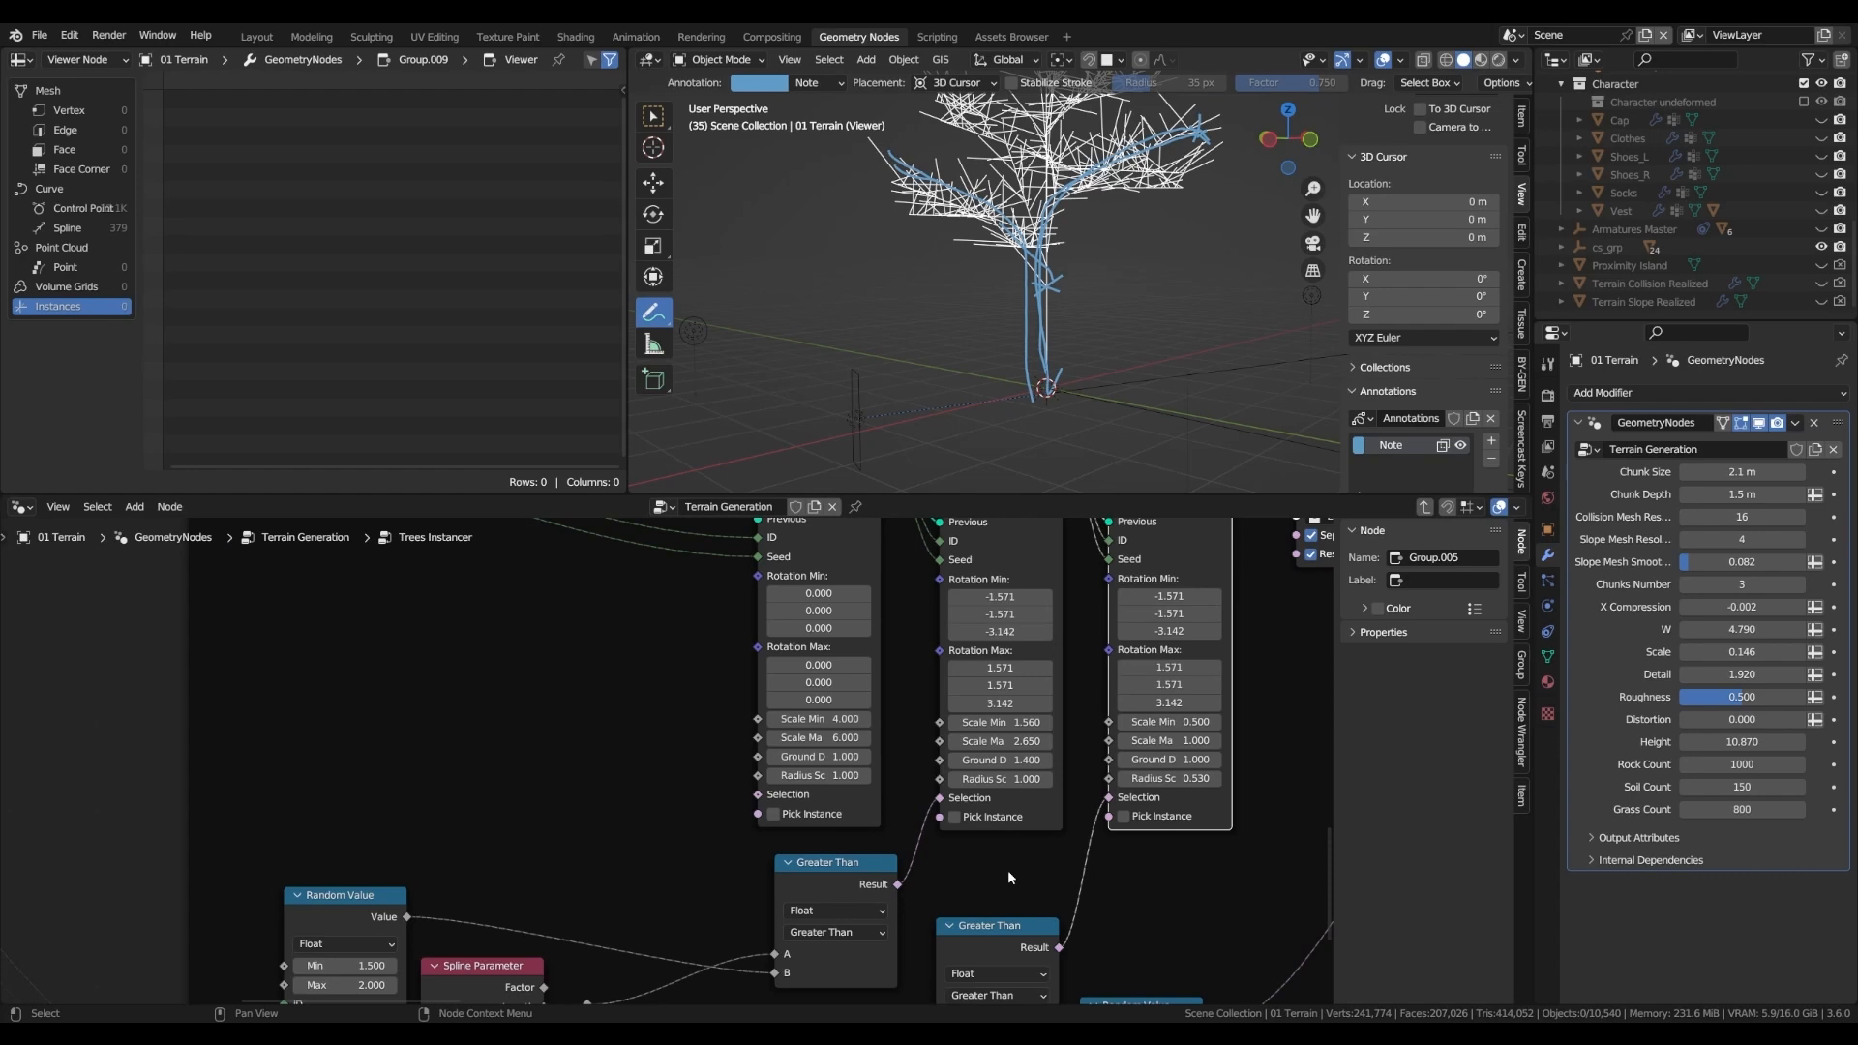
middle_click_drag(896, 711, 904, 776)
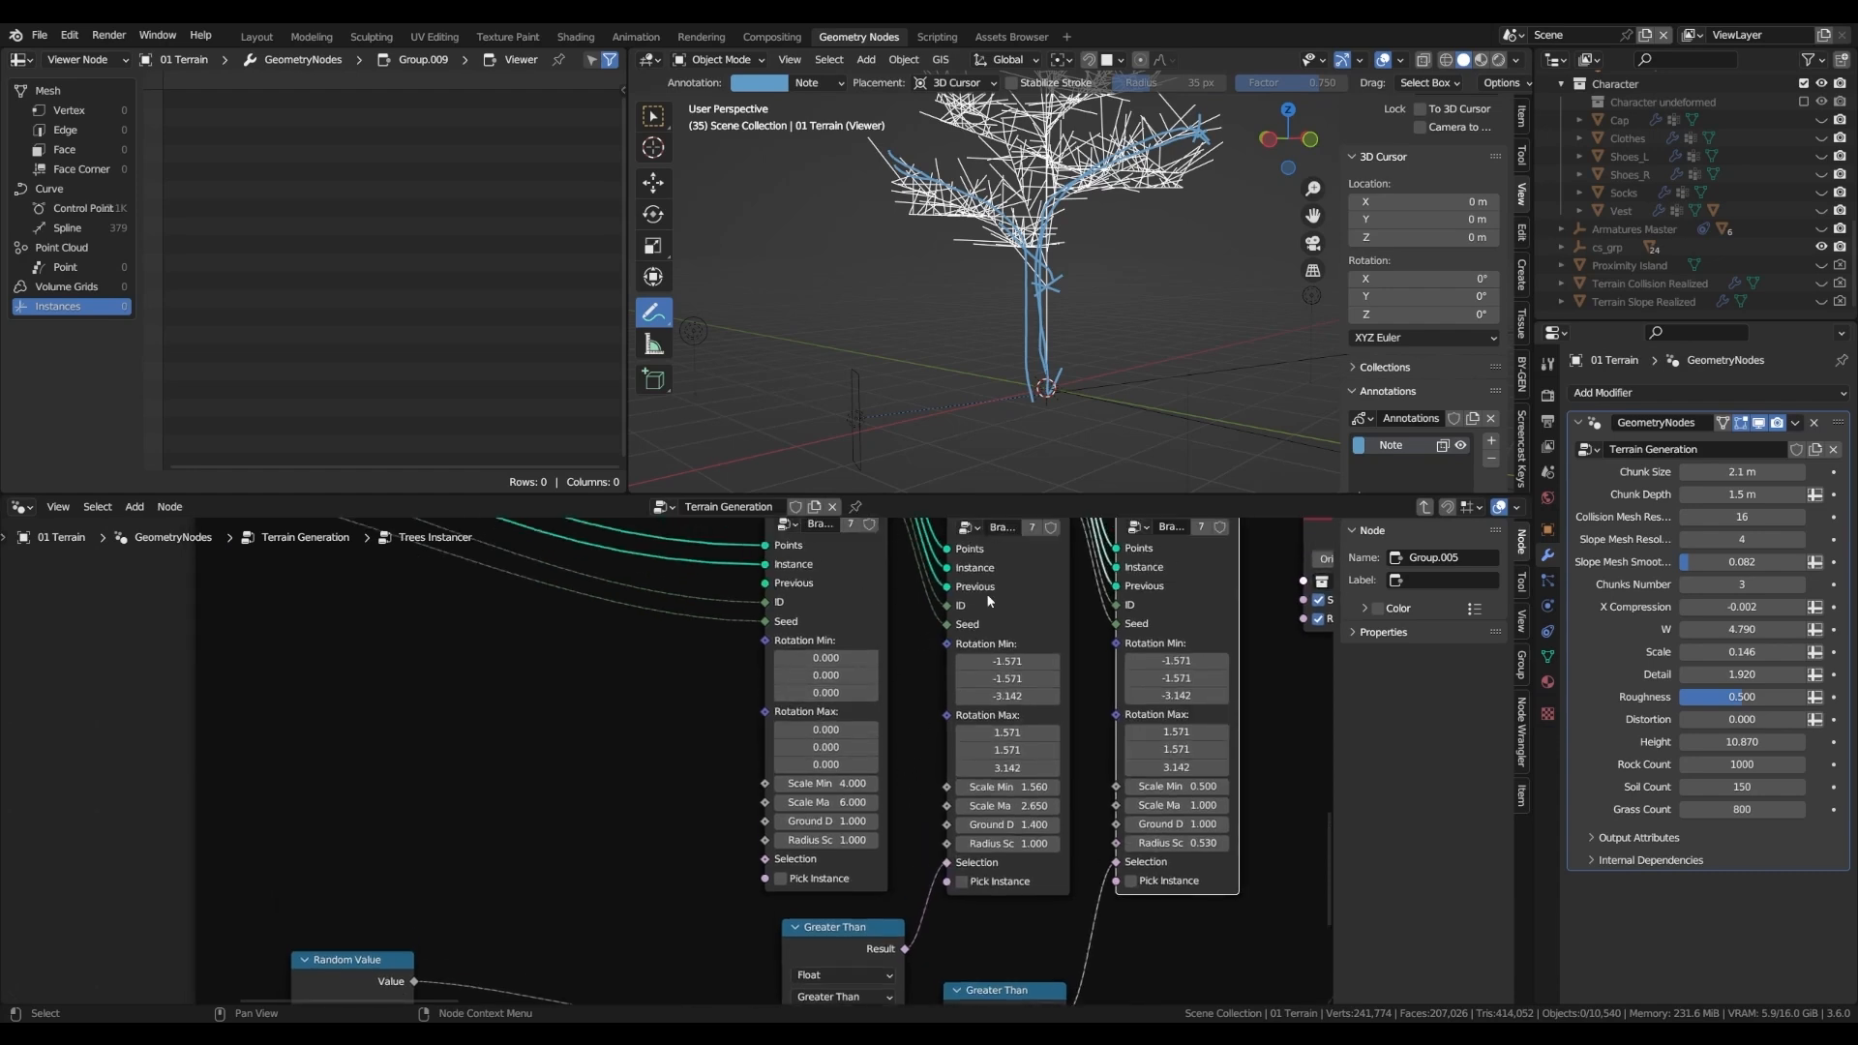
middle_click_drag(975, 620, 966, 756)
left_click(870, 569, "ctrl+shift")
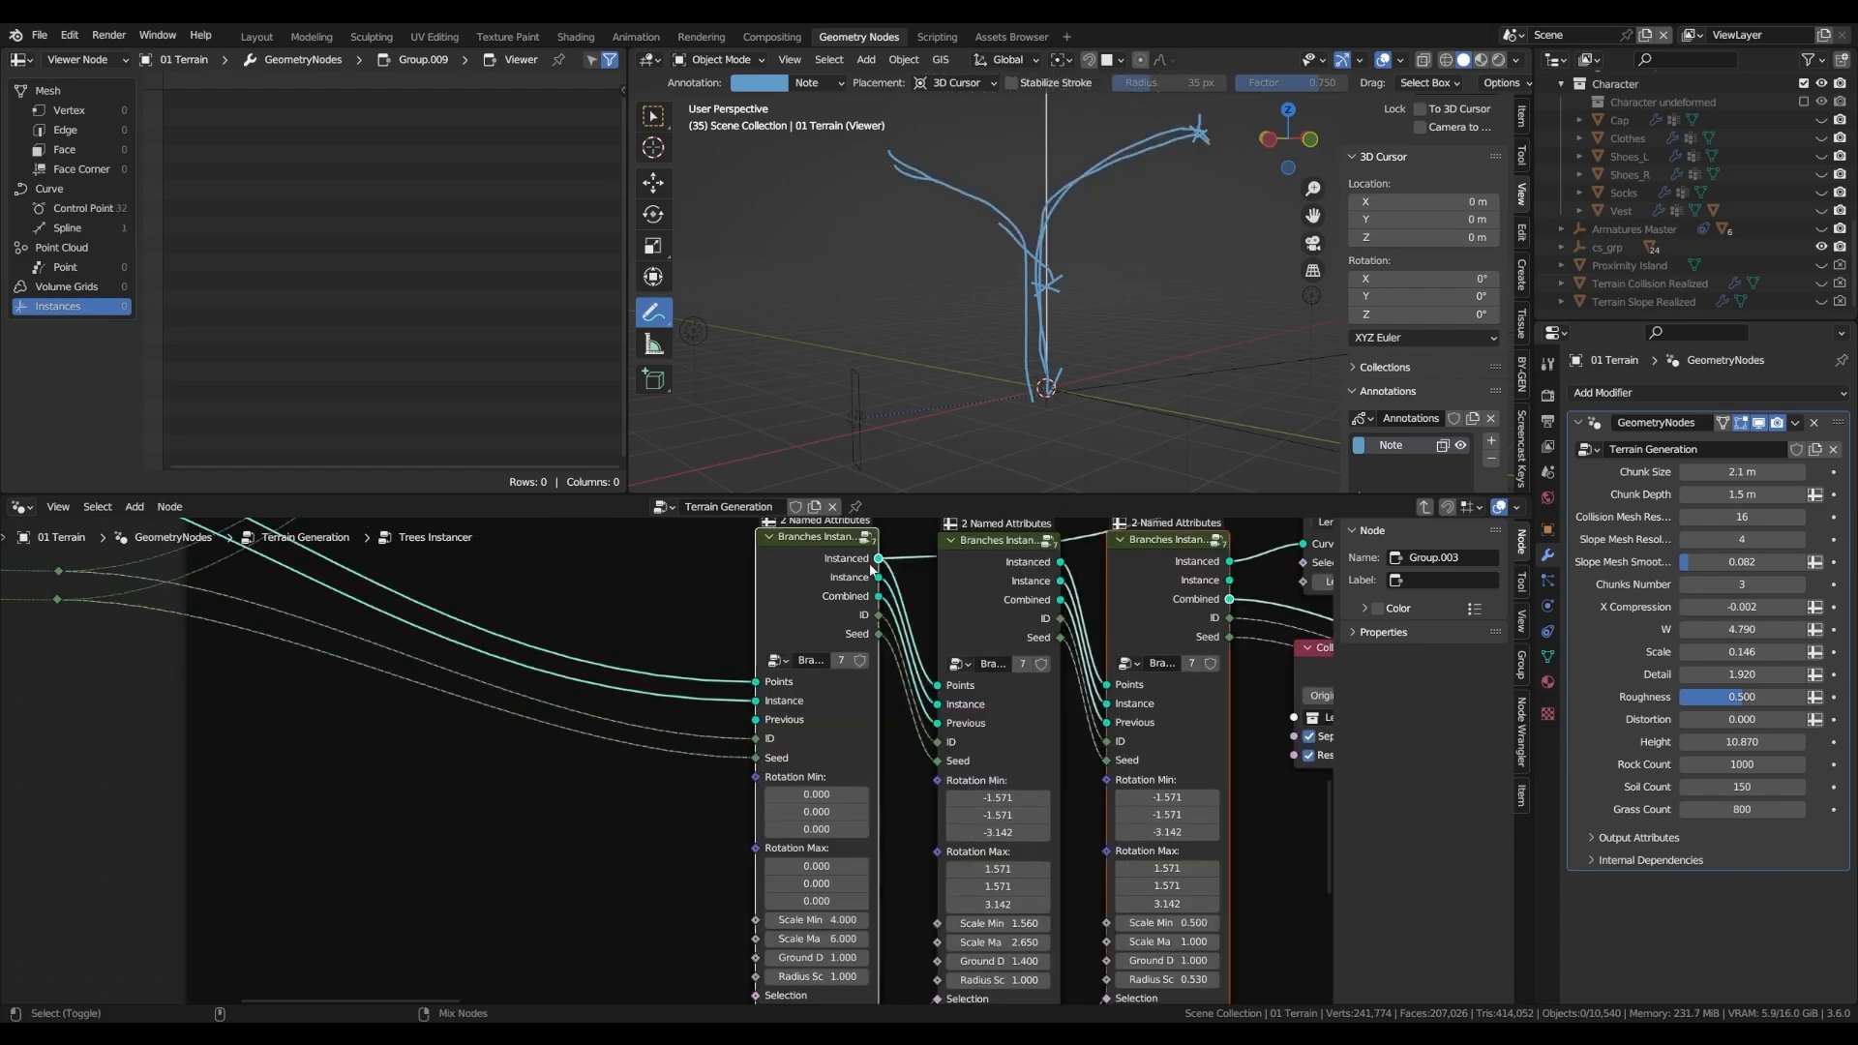
- Delete the freehand annotation drawn over the tree in the viewport
key("x")
middle_click_drag(1077, 251, 1073, 346, "shift")
scroll(1073, 346, "down", 1)
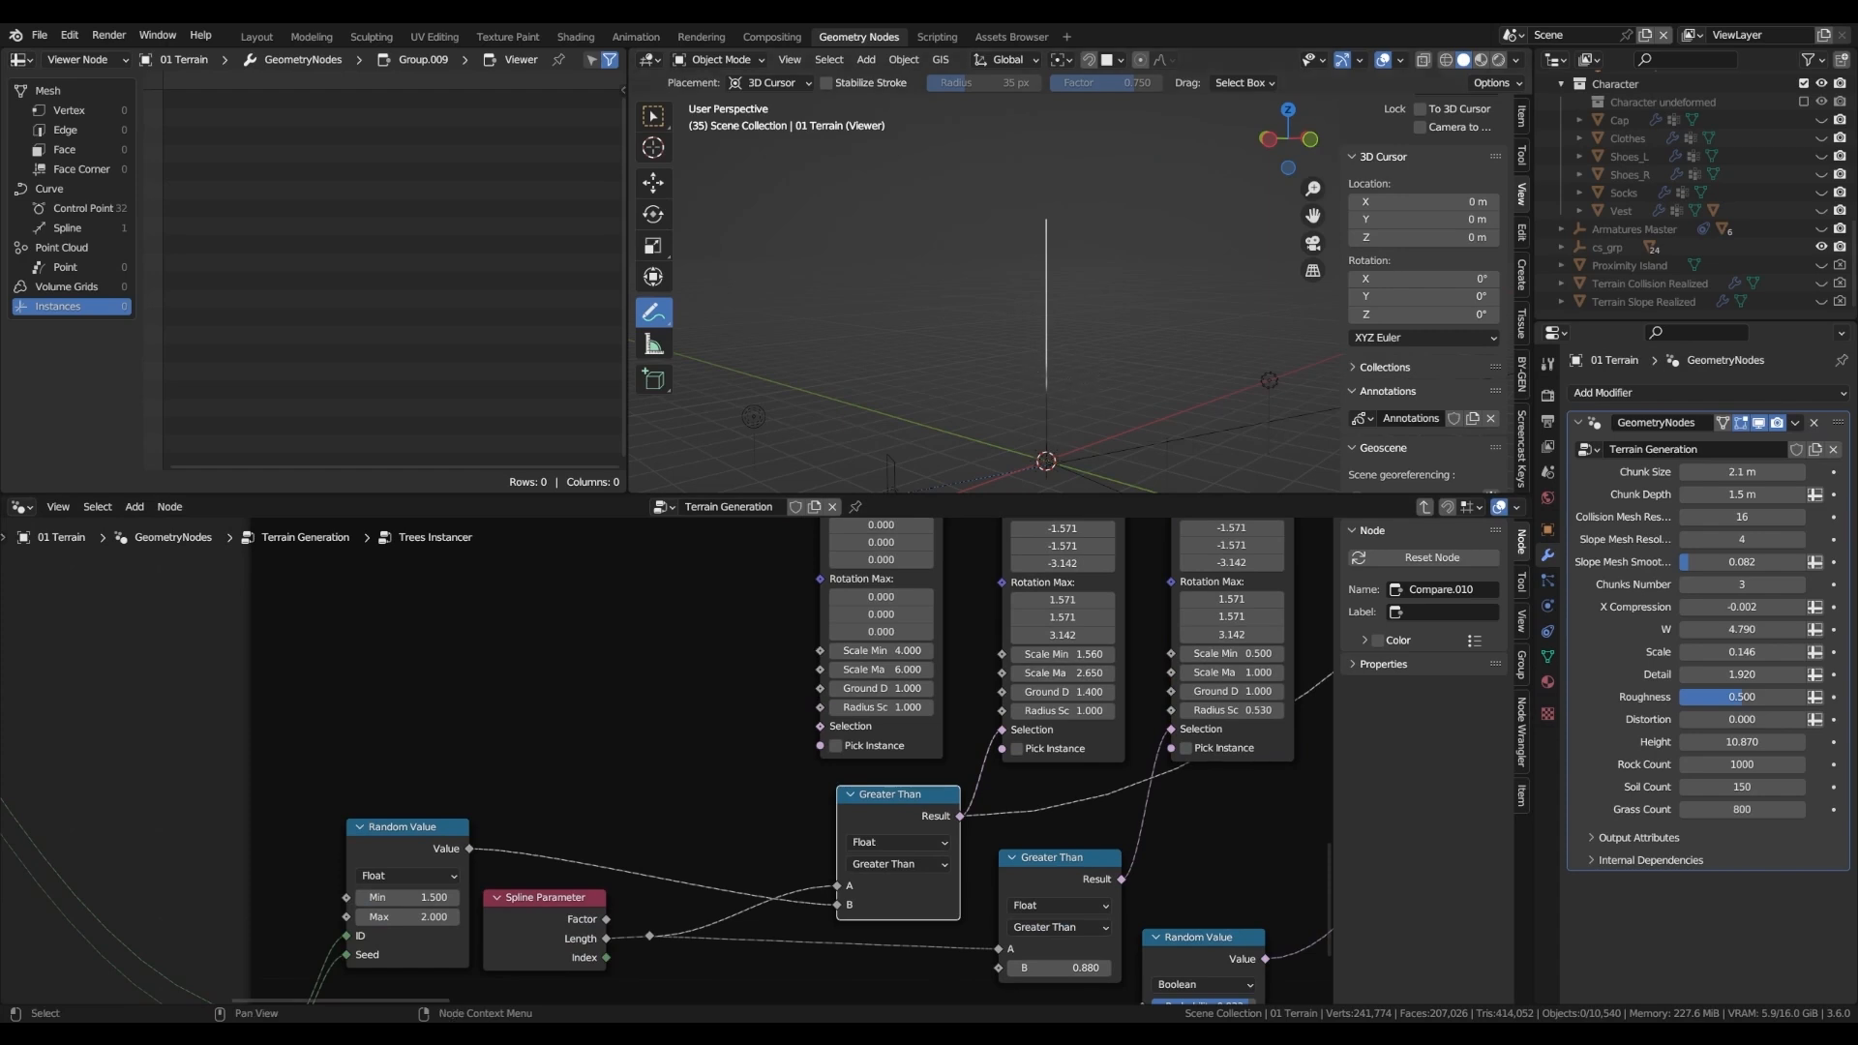
- Preview the Combined output of the second Branches Instancer and inspect the Greater Than nodes feeding the Selection inputs
middle_click_drag(415, 904, 614, 789)
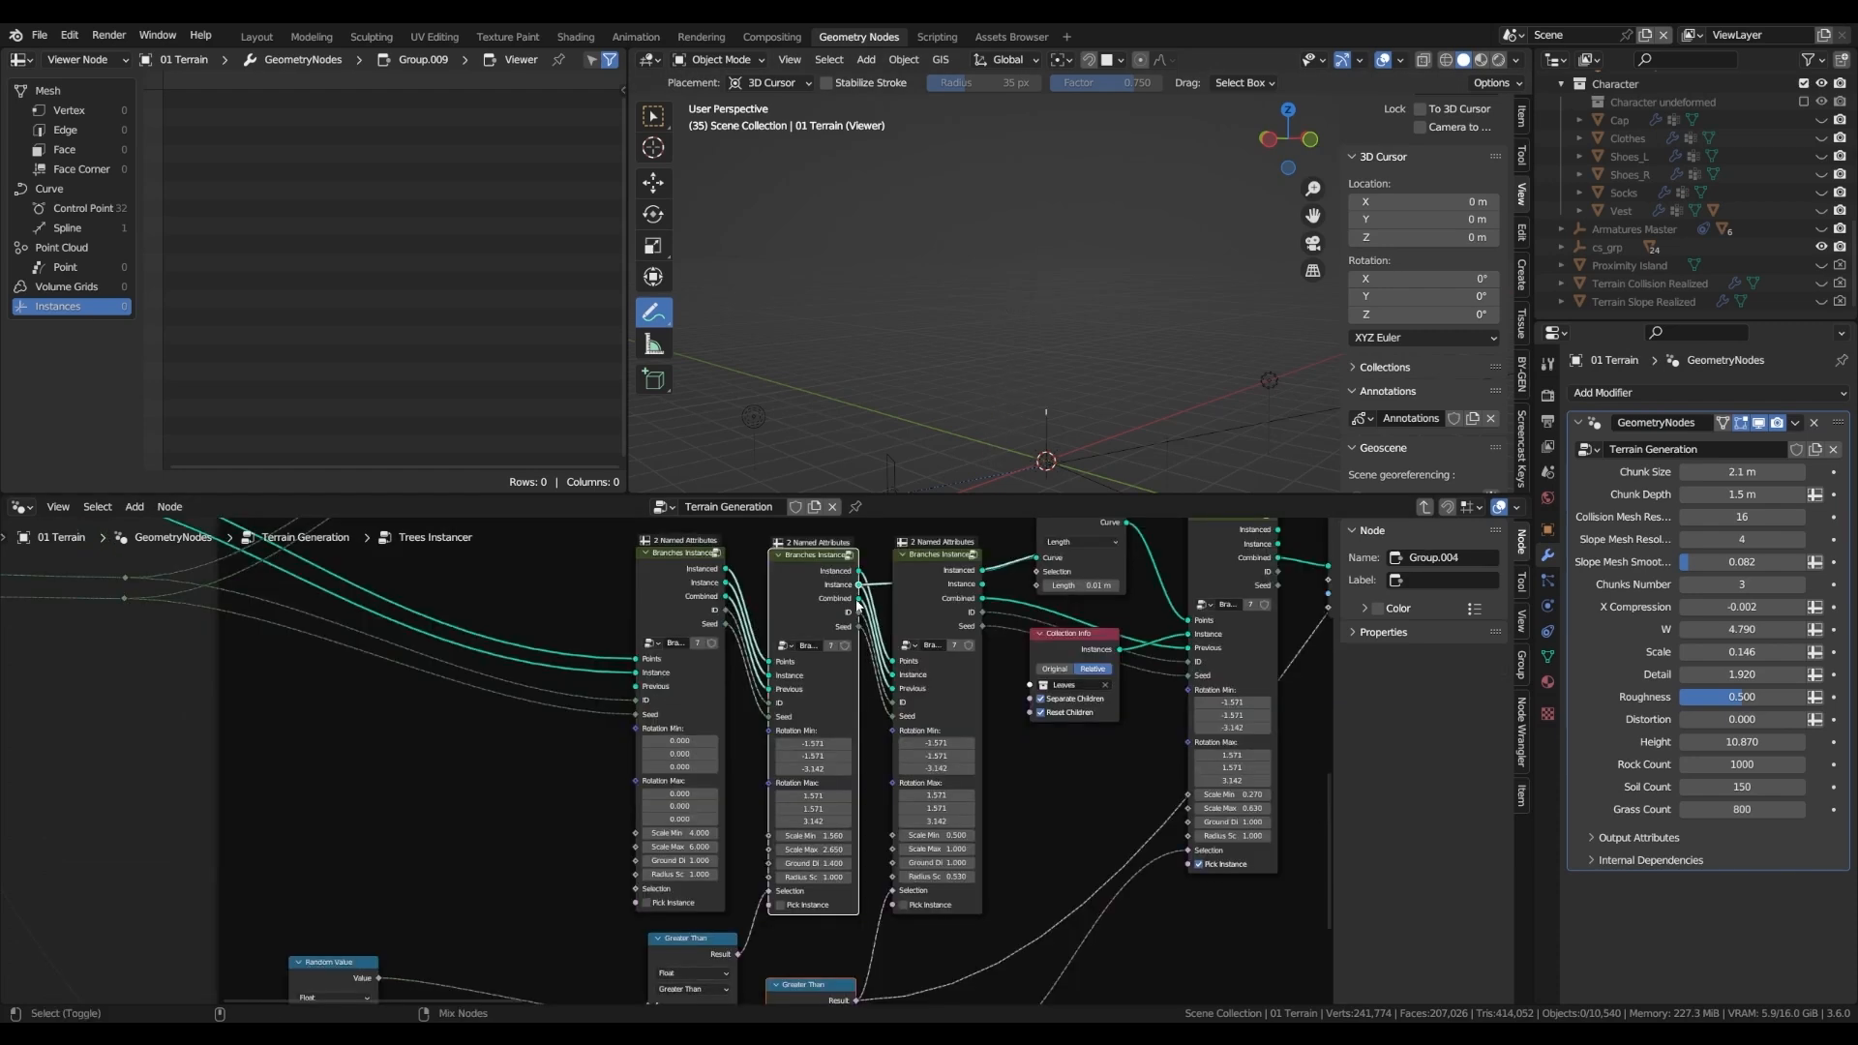
left_click(856, 609, "ctrl+shift")
middle_click_drag(897, 857, 961, 696)
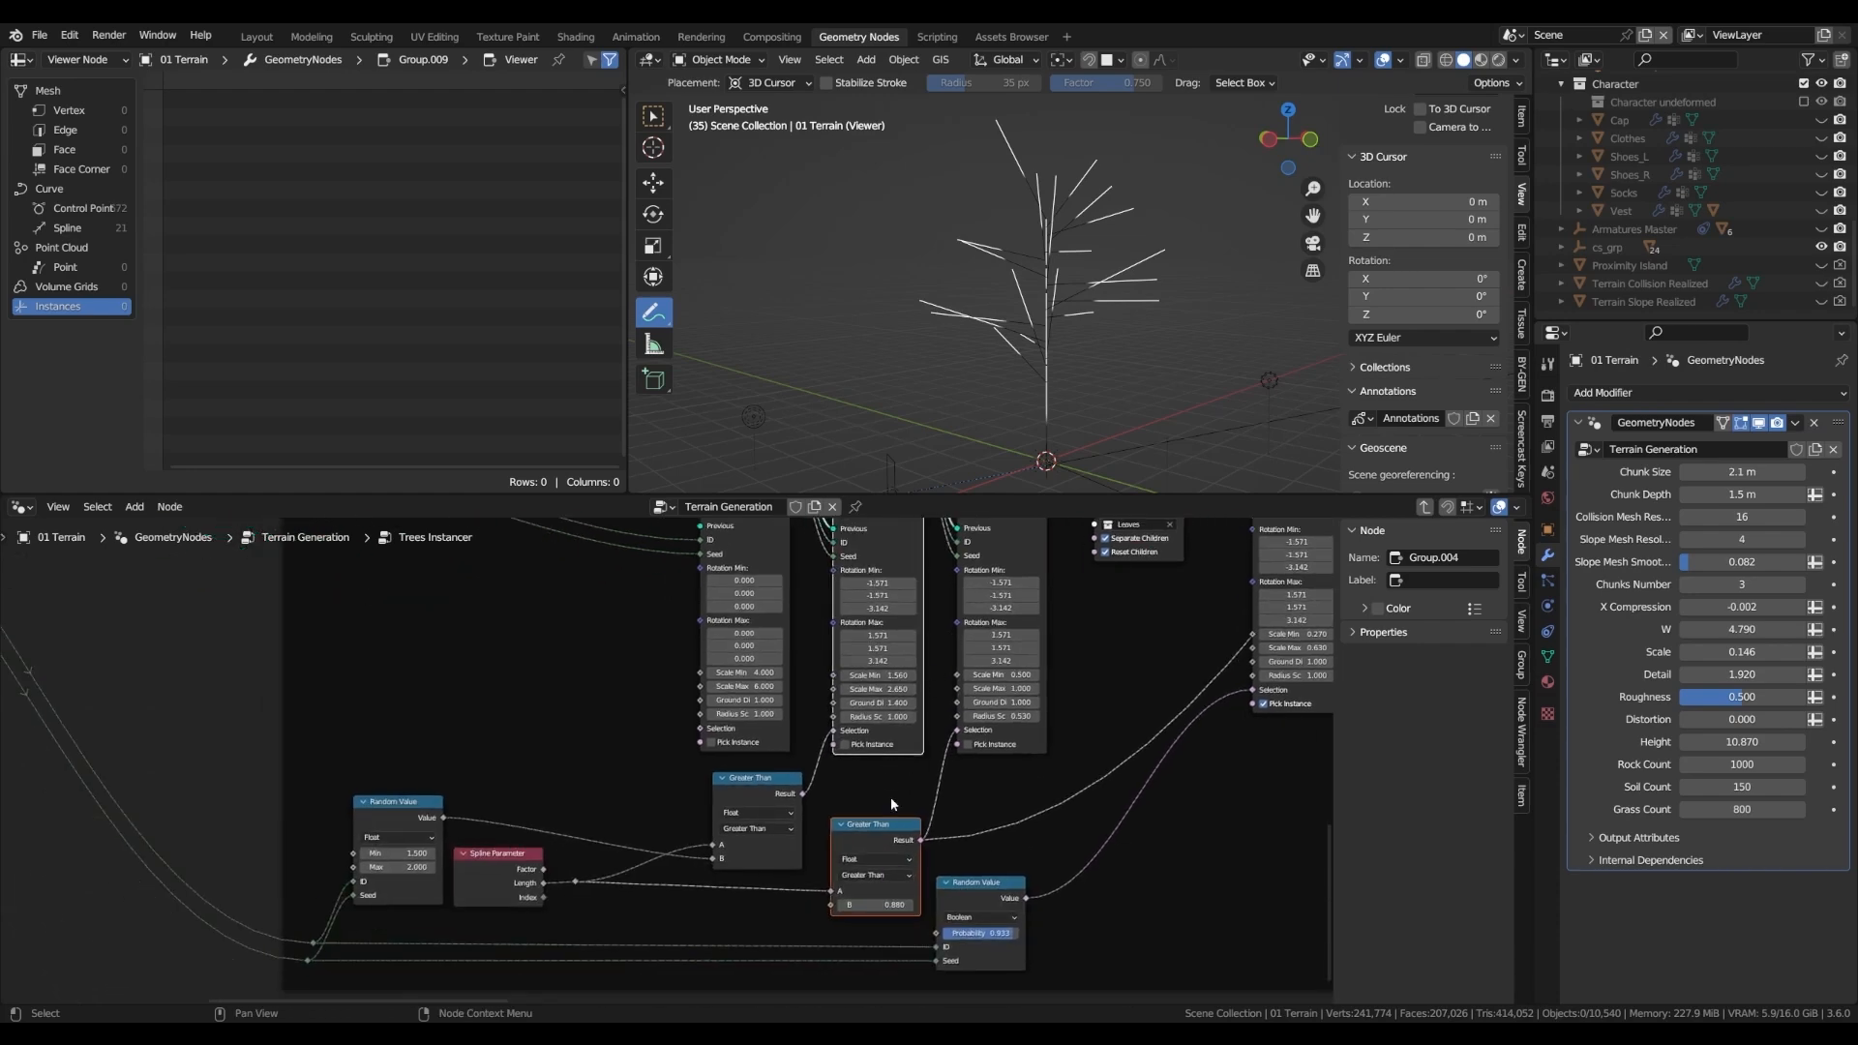
scroll(869, 922, "up", 1)
scroll(1154, 267, "up", 4)
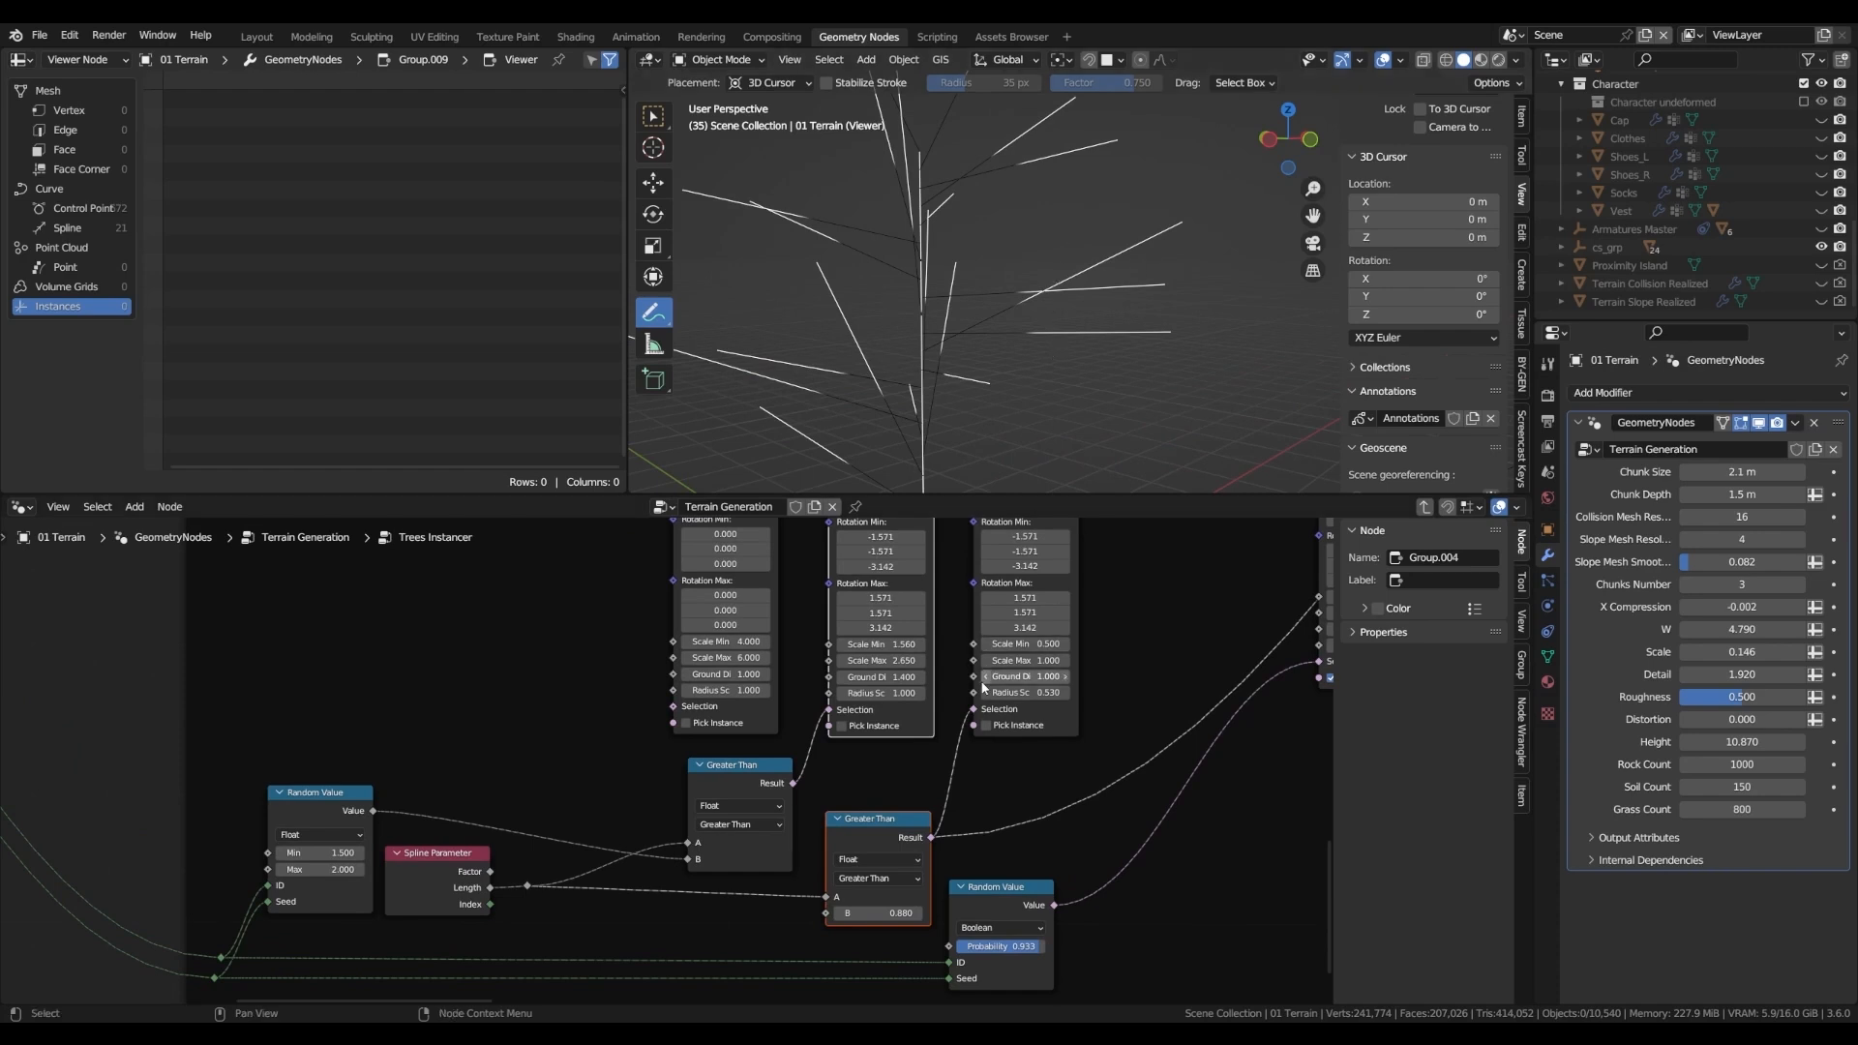
- Preview the Boolean Random Value node in the Branches frame
scroll(1035, 885, "down", 1)
left_click(1031, 888, "ctrl+shift")
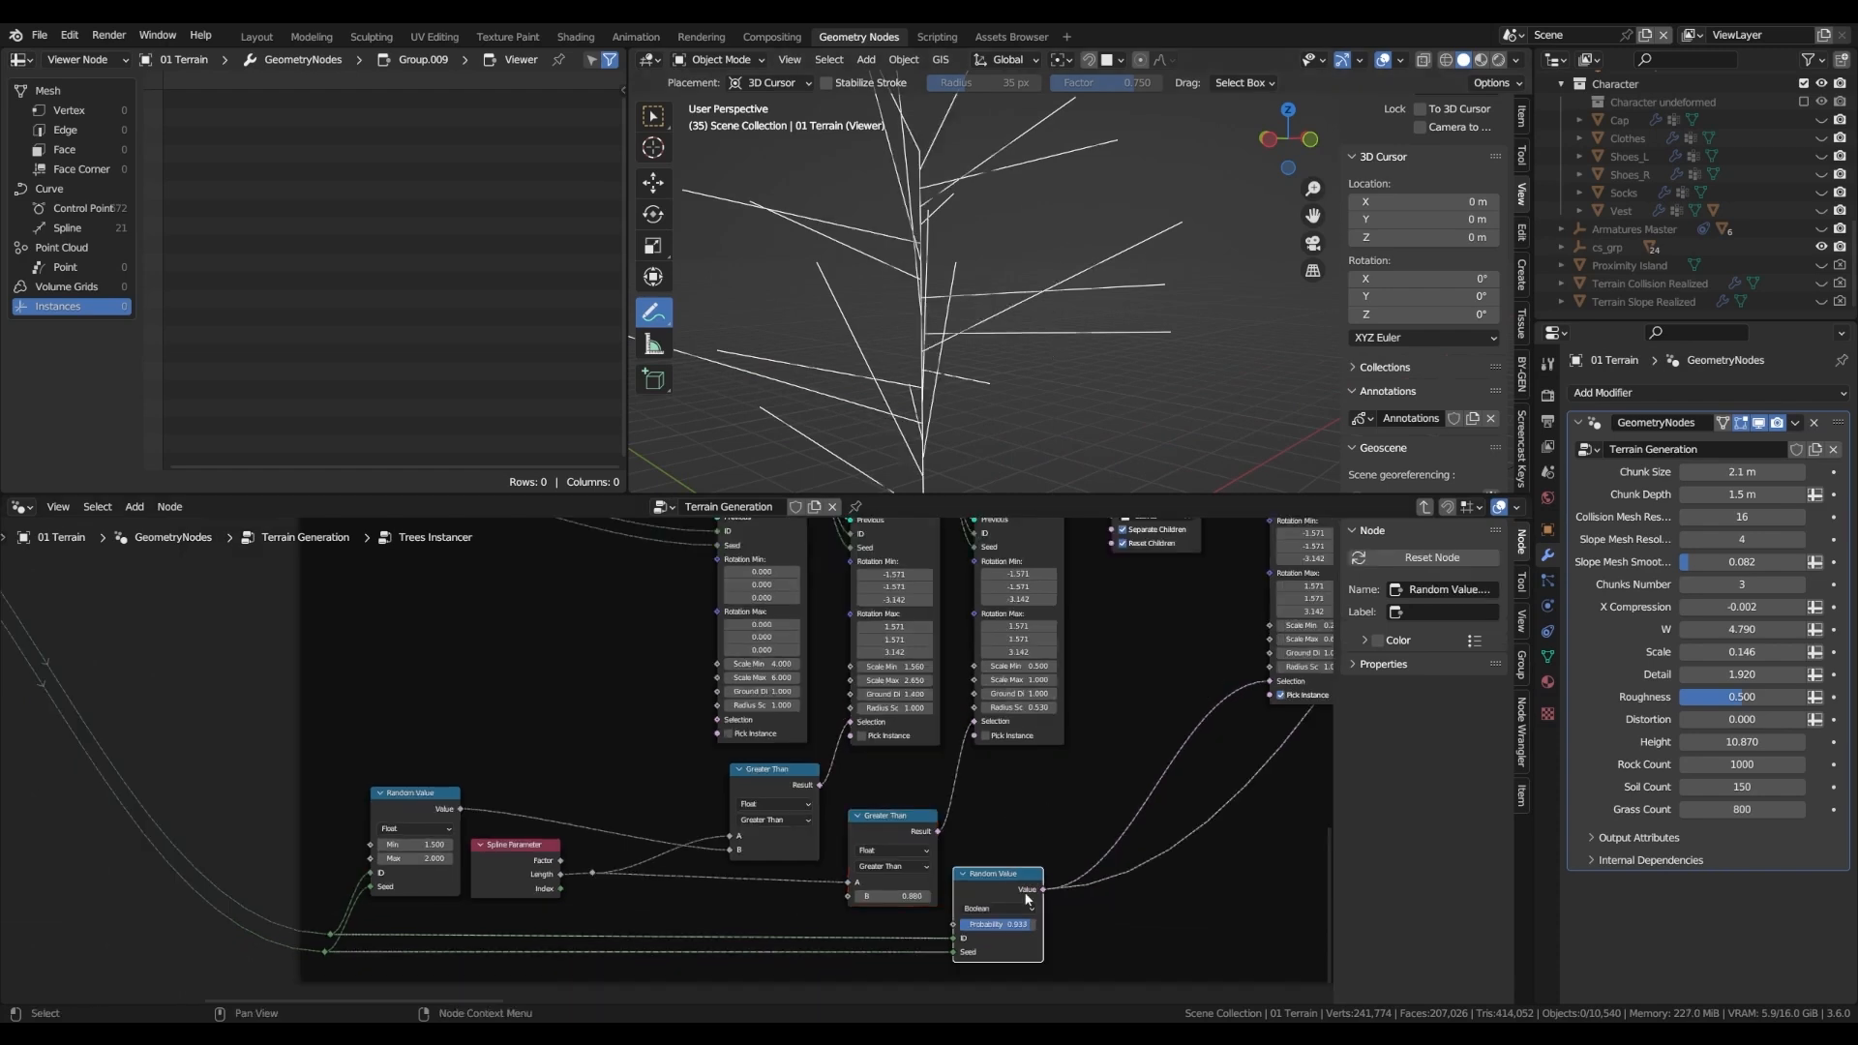
mouse_move(1029, 924)
left_mouse_down()
mouse_move(968, 924)
mouse_move(1024, 924)
left_mouse_up()
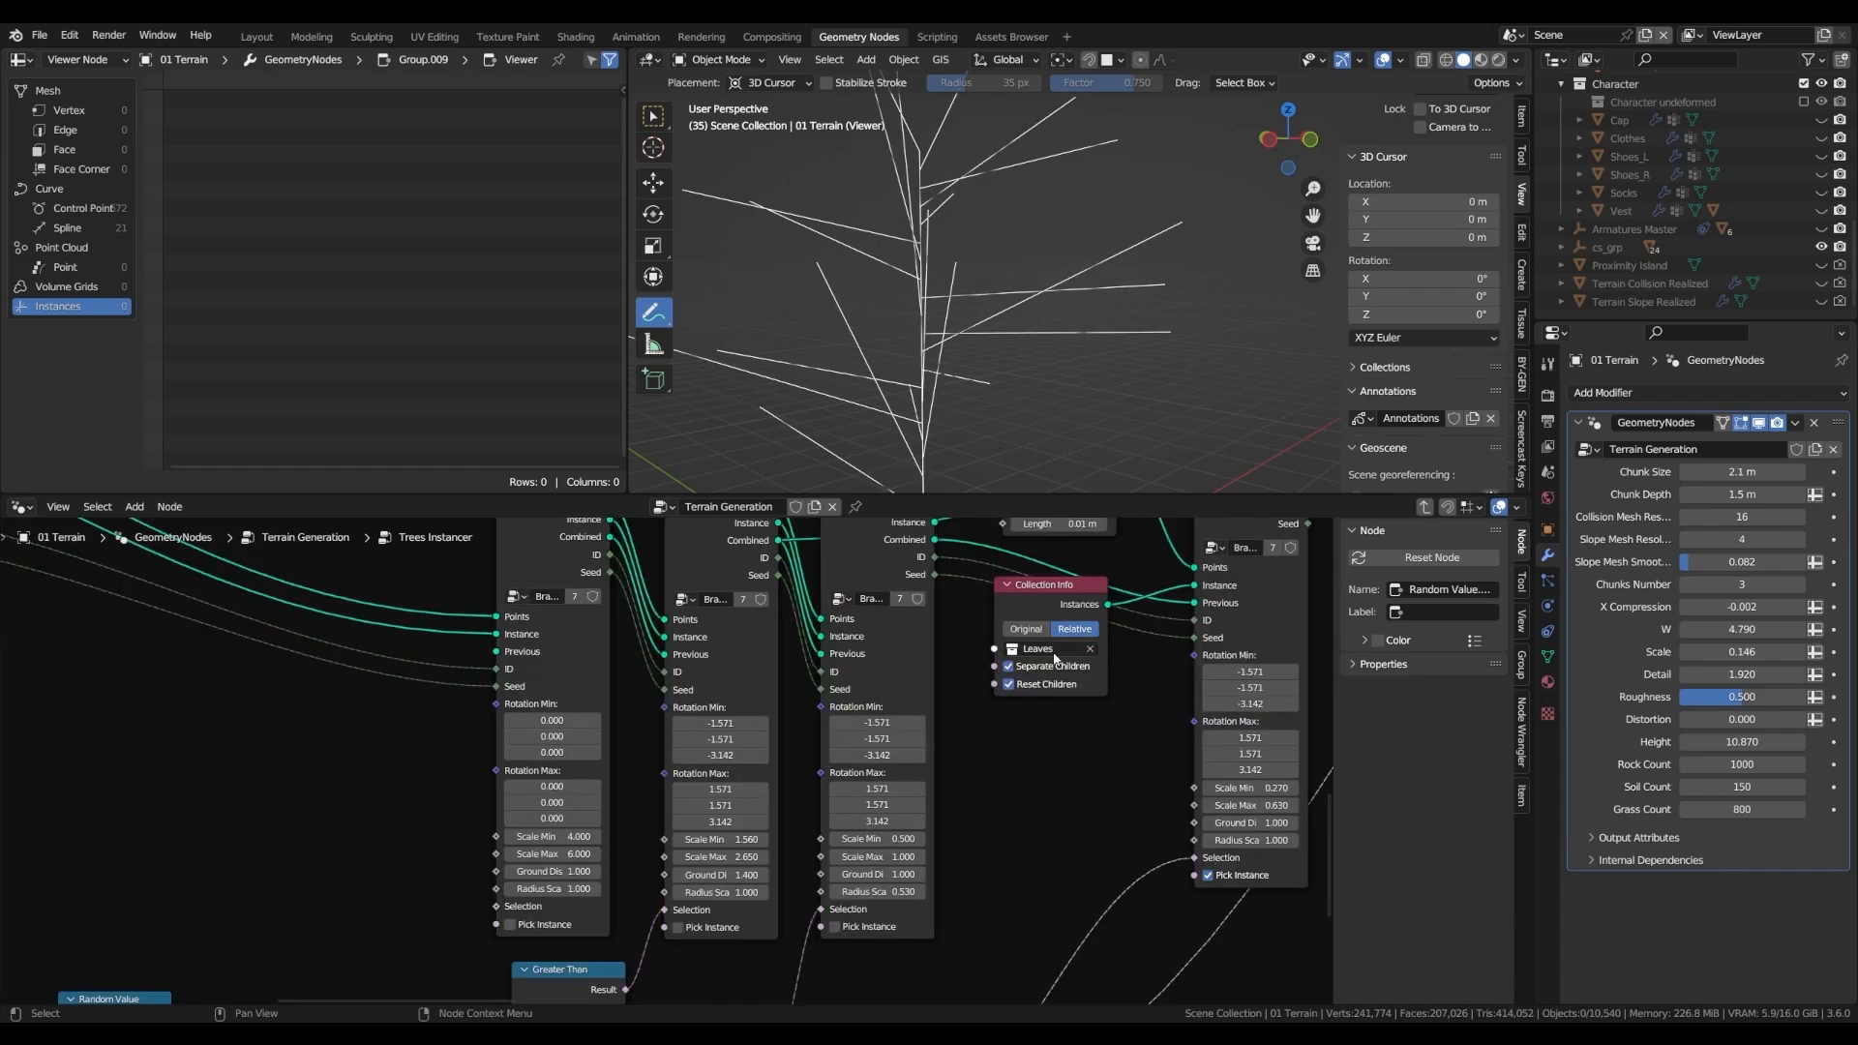
- Inspect the Leaves Collection Info node and compare it with the geometry entering the first Branches Instancer's Instance input
mouse_move(1048, 586)
left_mouse_down()
mouse_move(1093, 583)
mouse_move(1057, 576)
left_mouse_up()
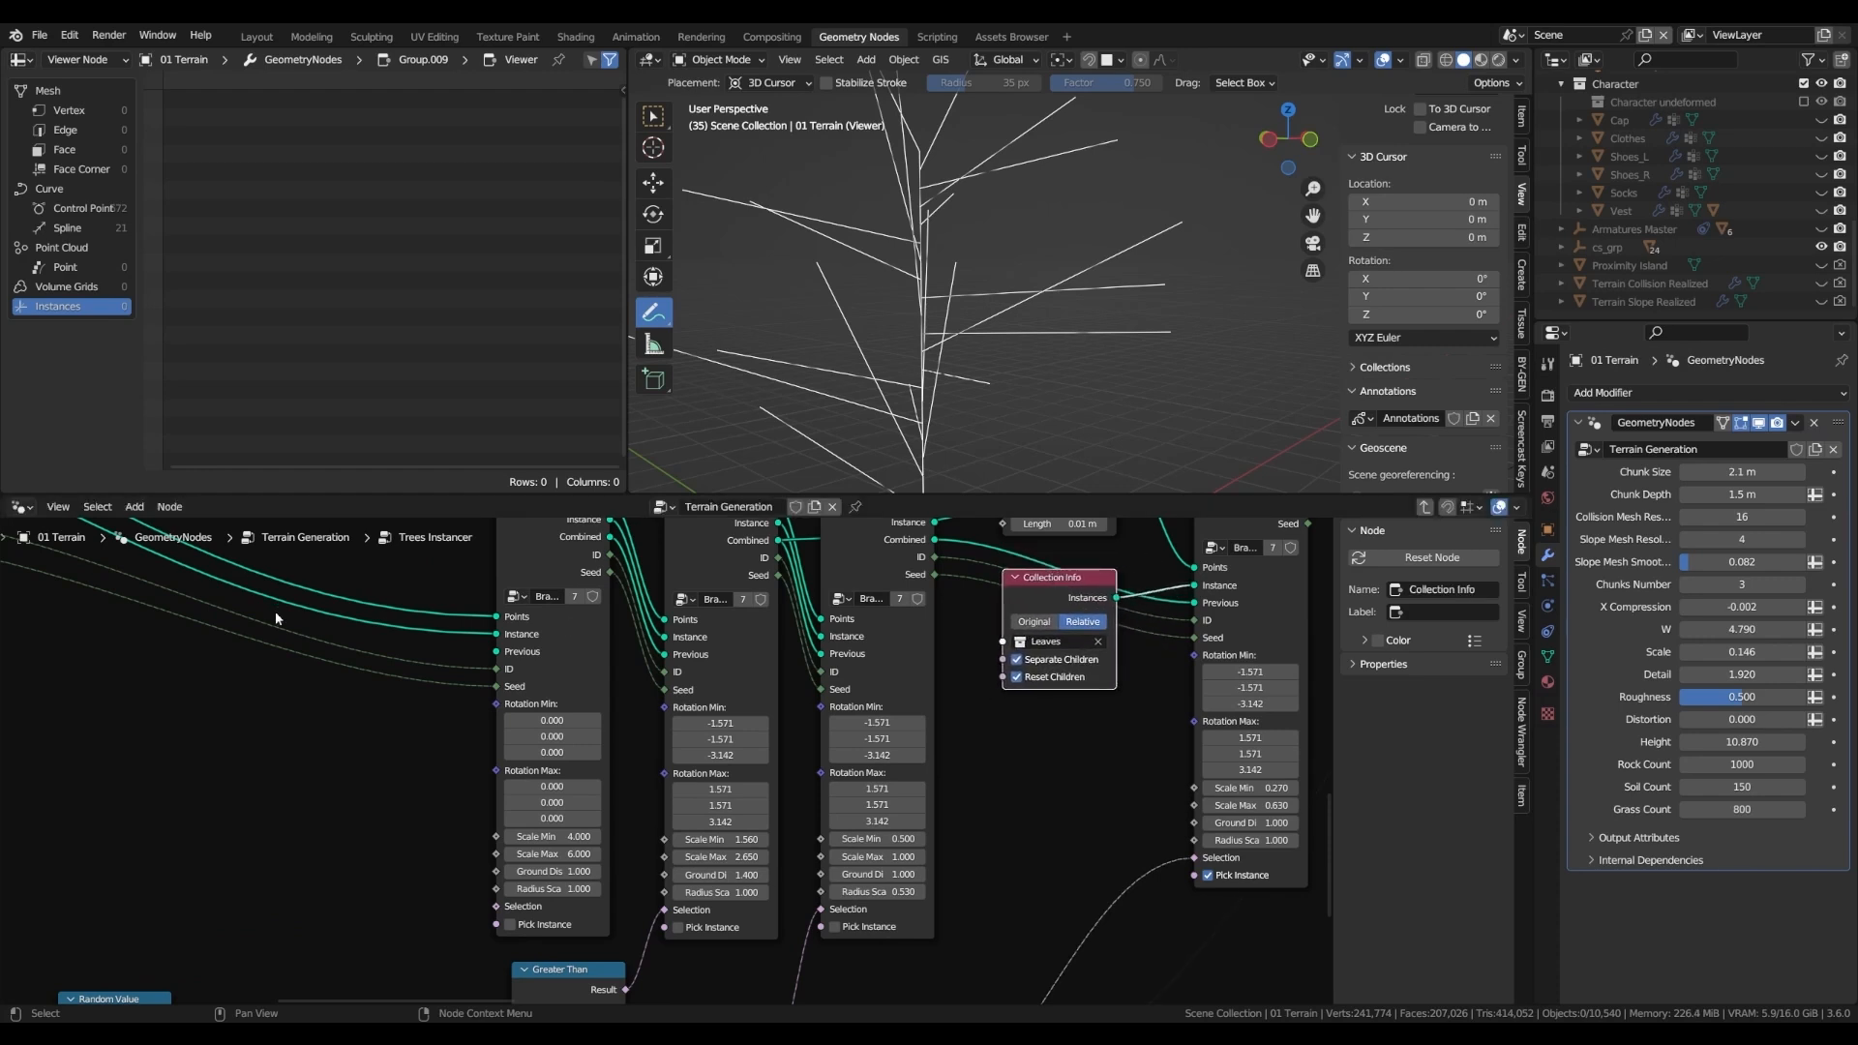
mouse_move(497, 638)
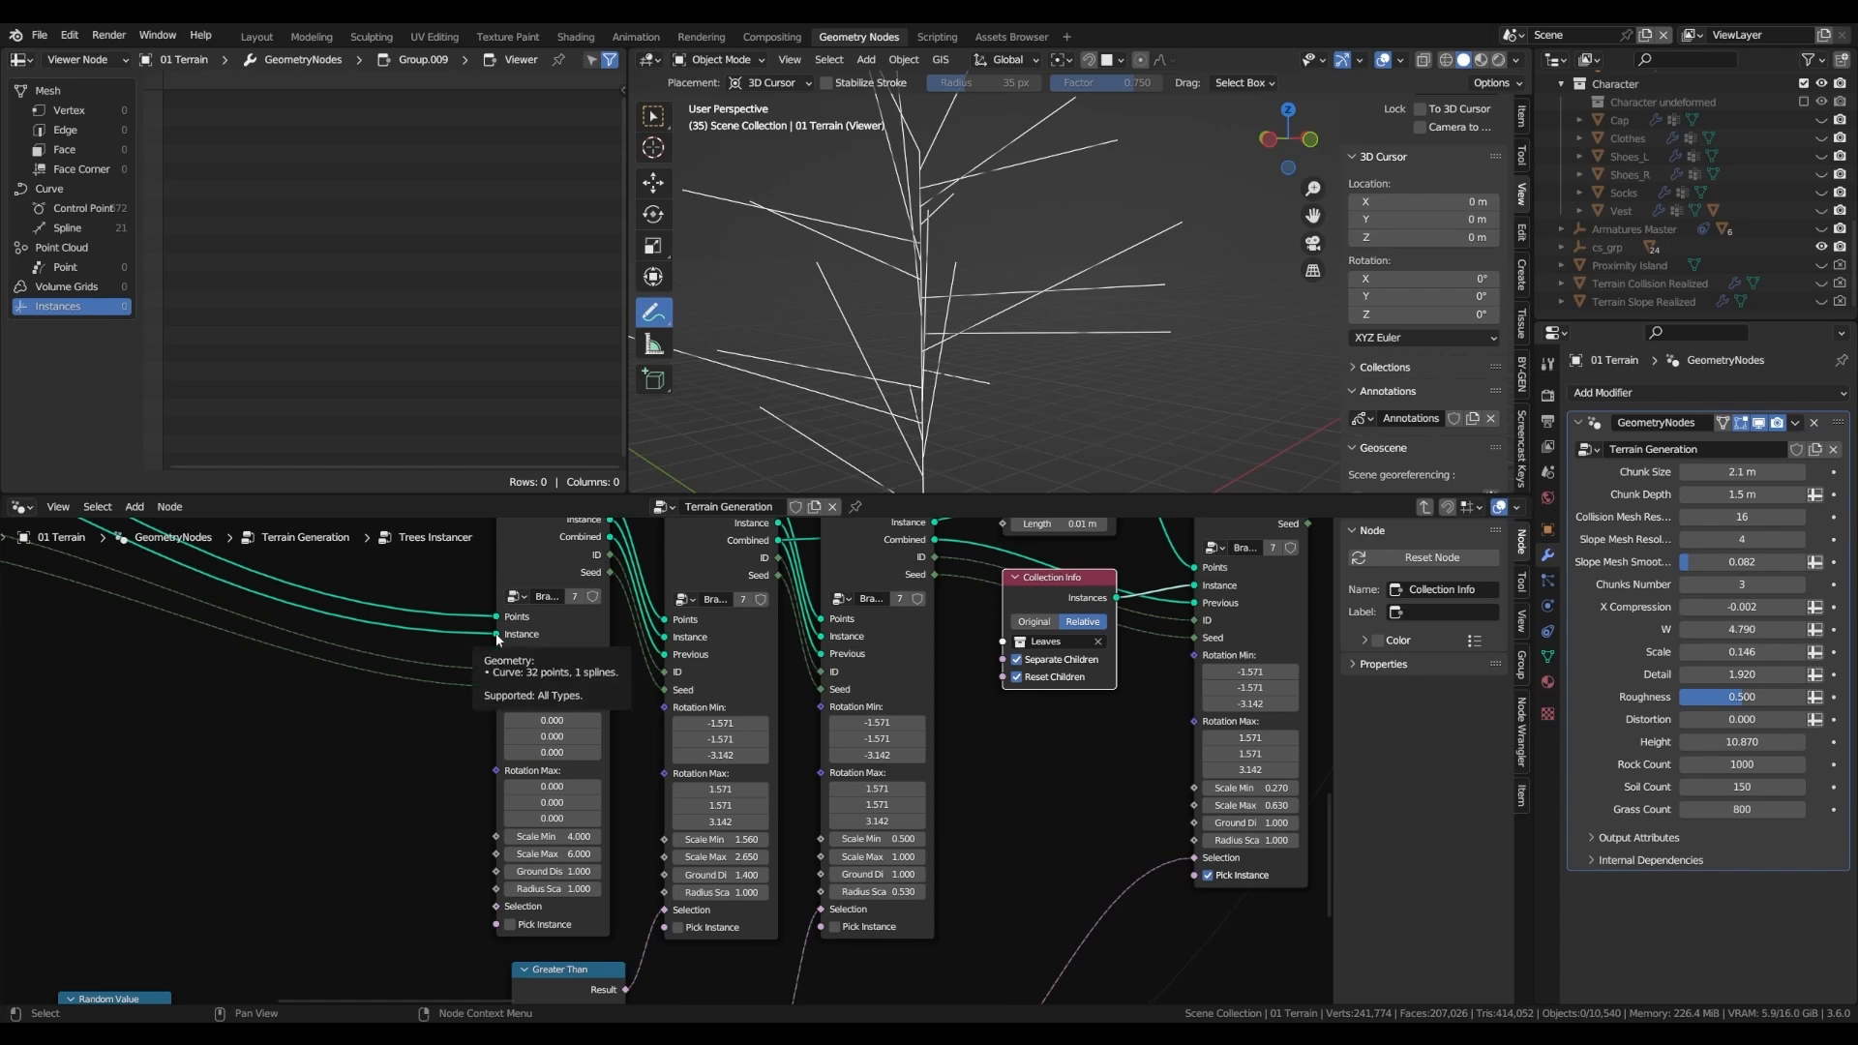
middle_click_drag(948, 675, 933, 779)
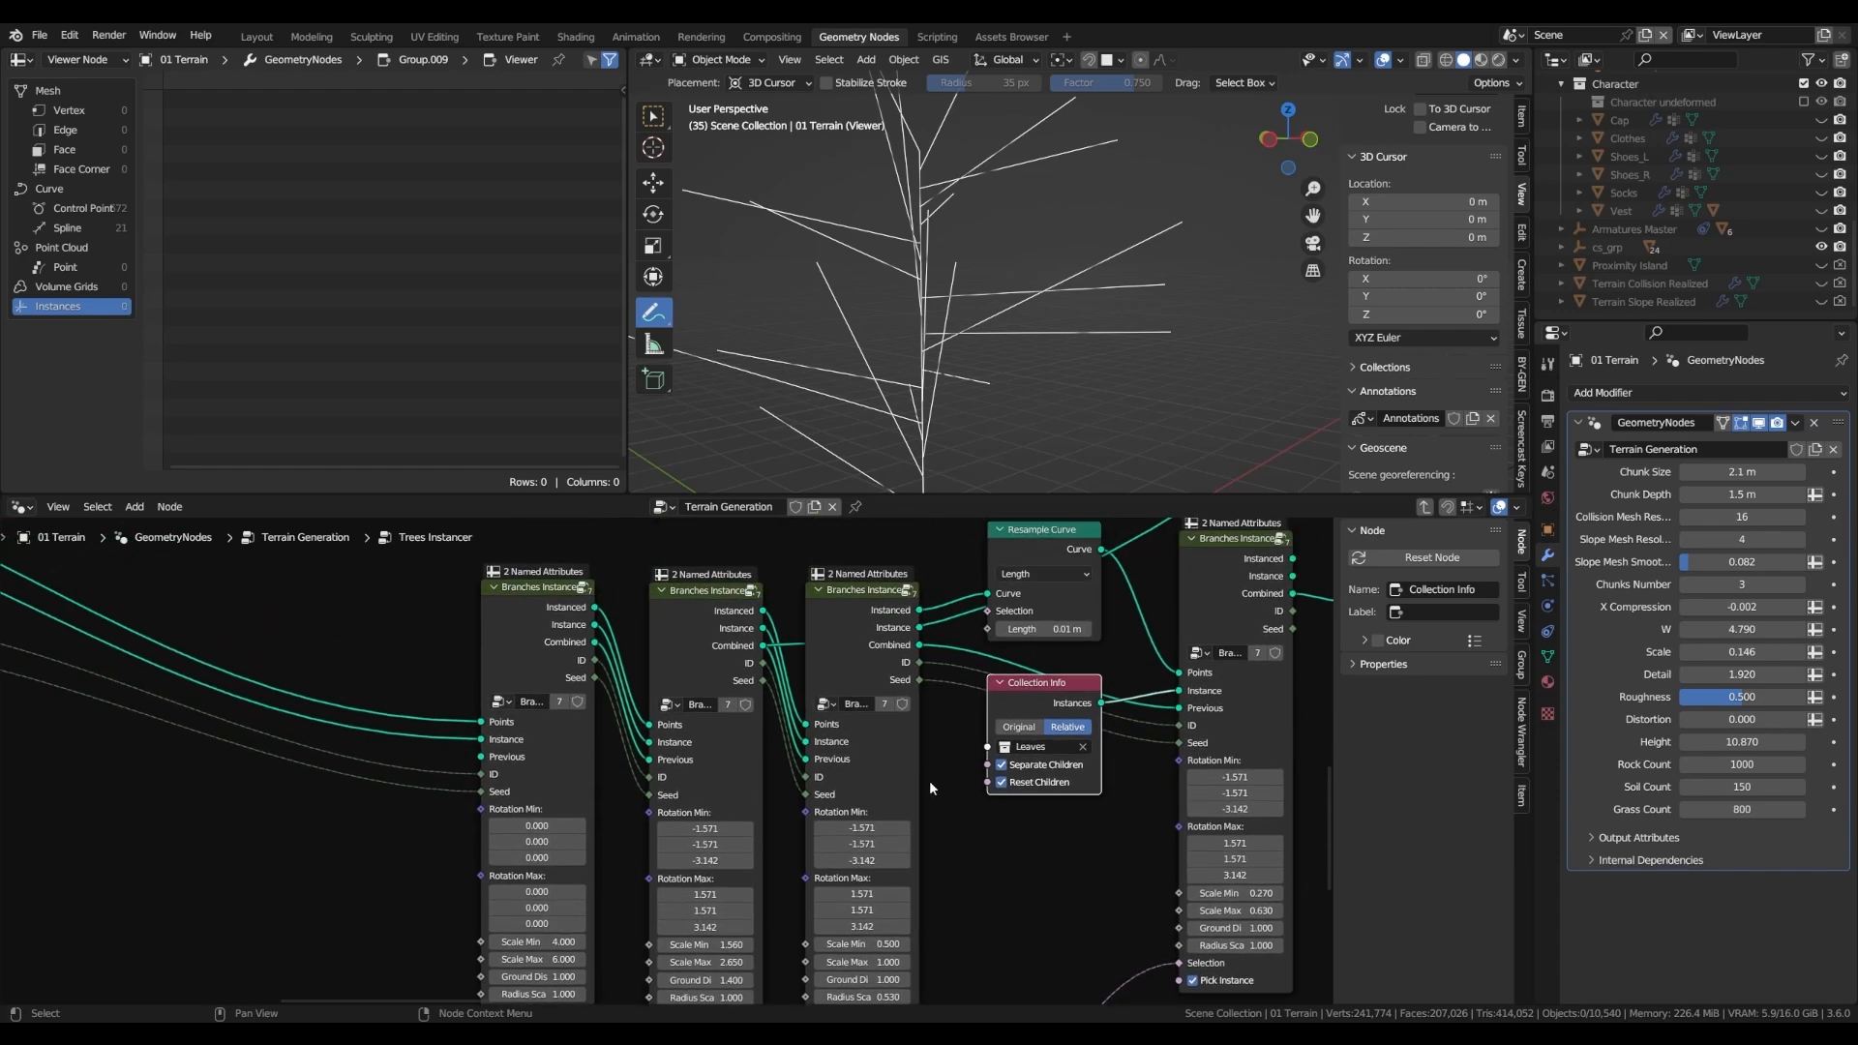
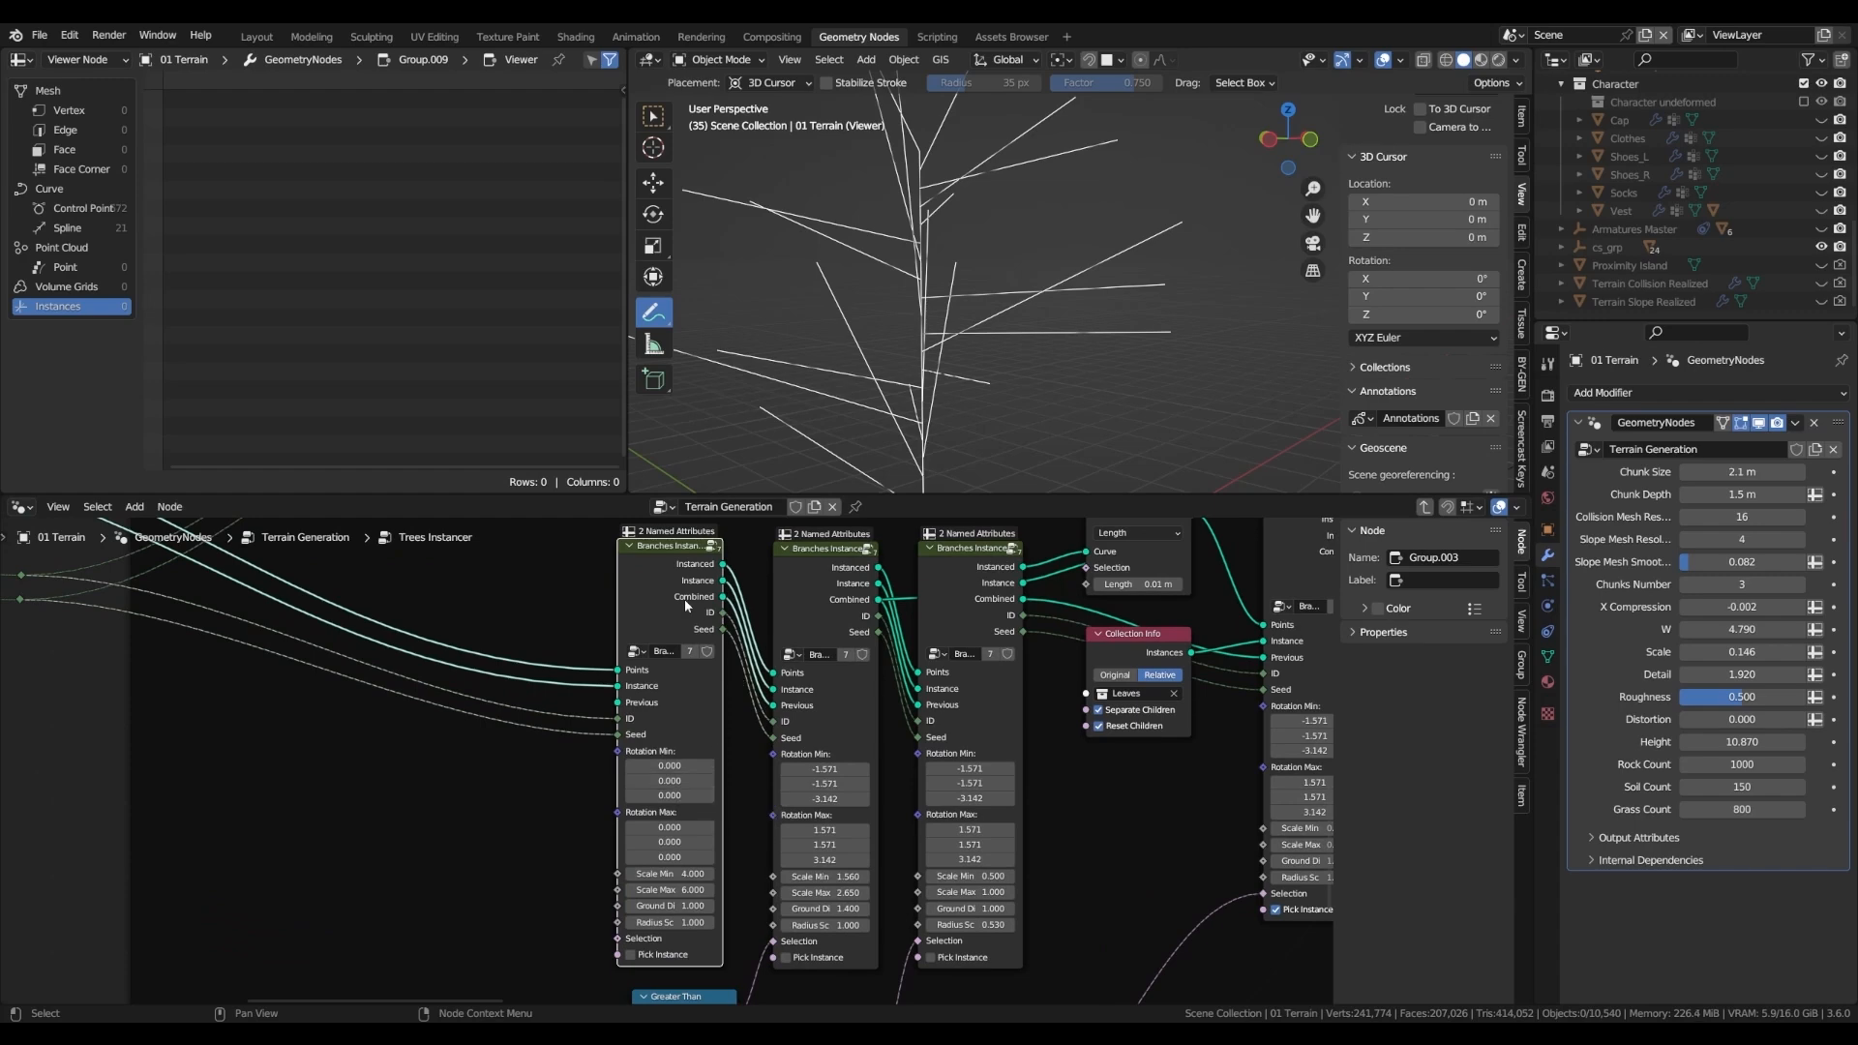
- Open the first Branches Instancer group for editing and inspect its Instance on Points node
key("Tab")
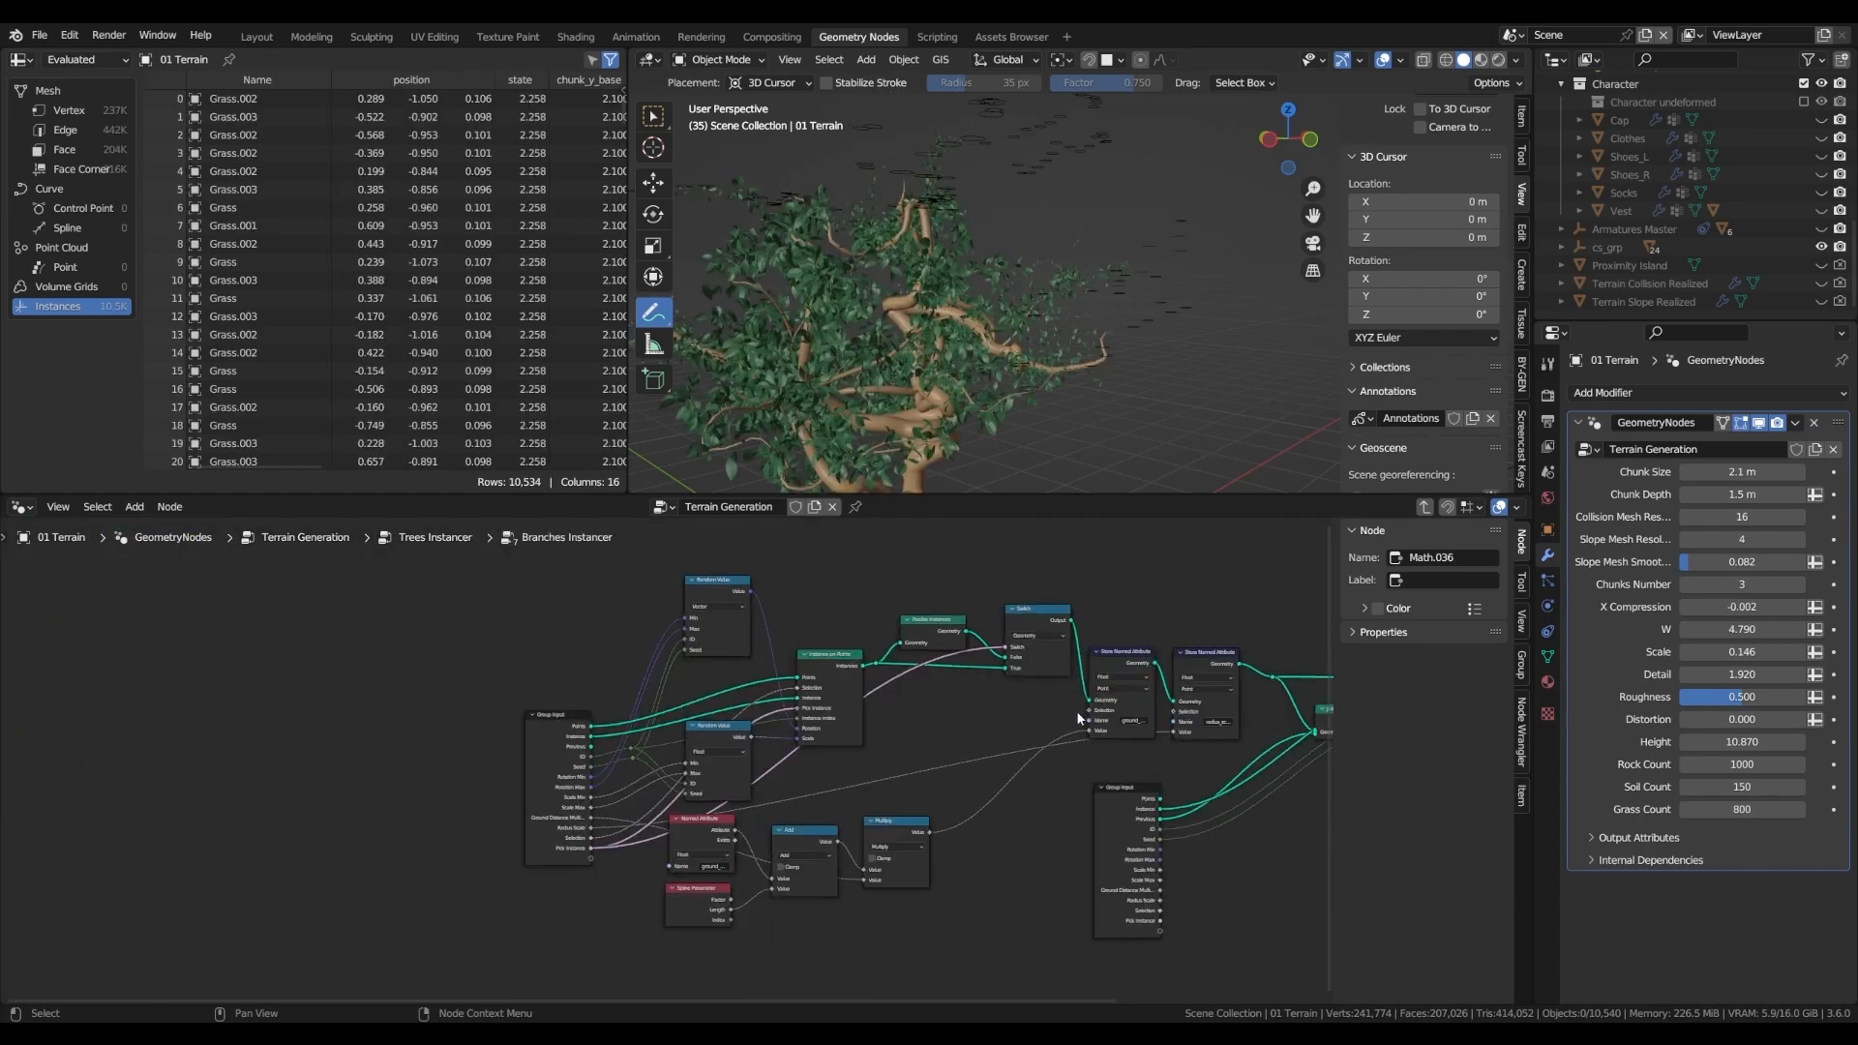
scroll(586, 652, "up", 1)
left_click_drag(586, 652, 567, 632)
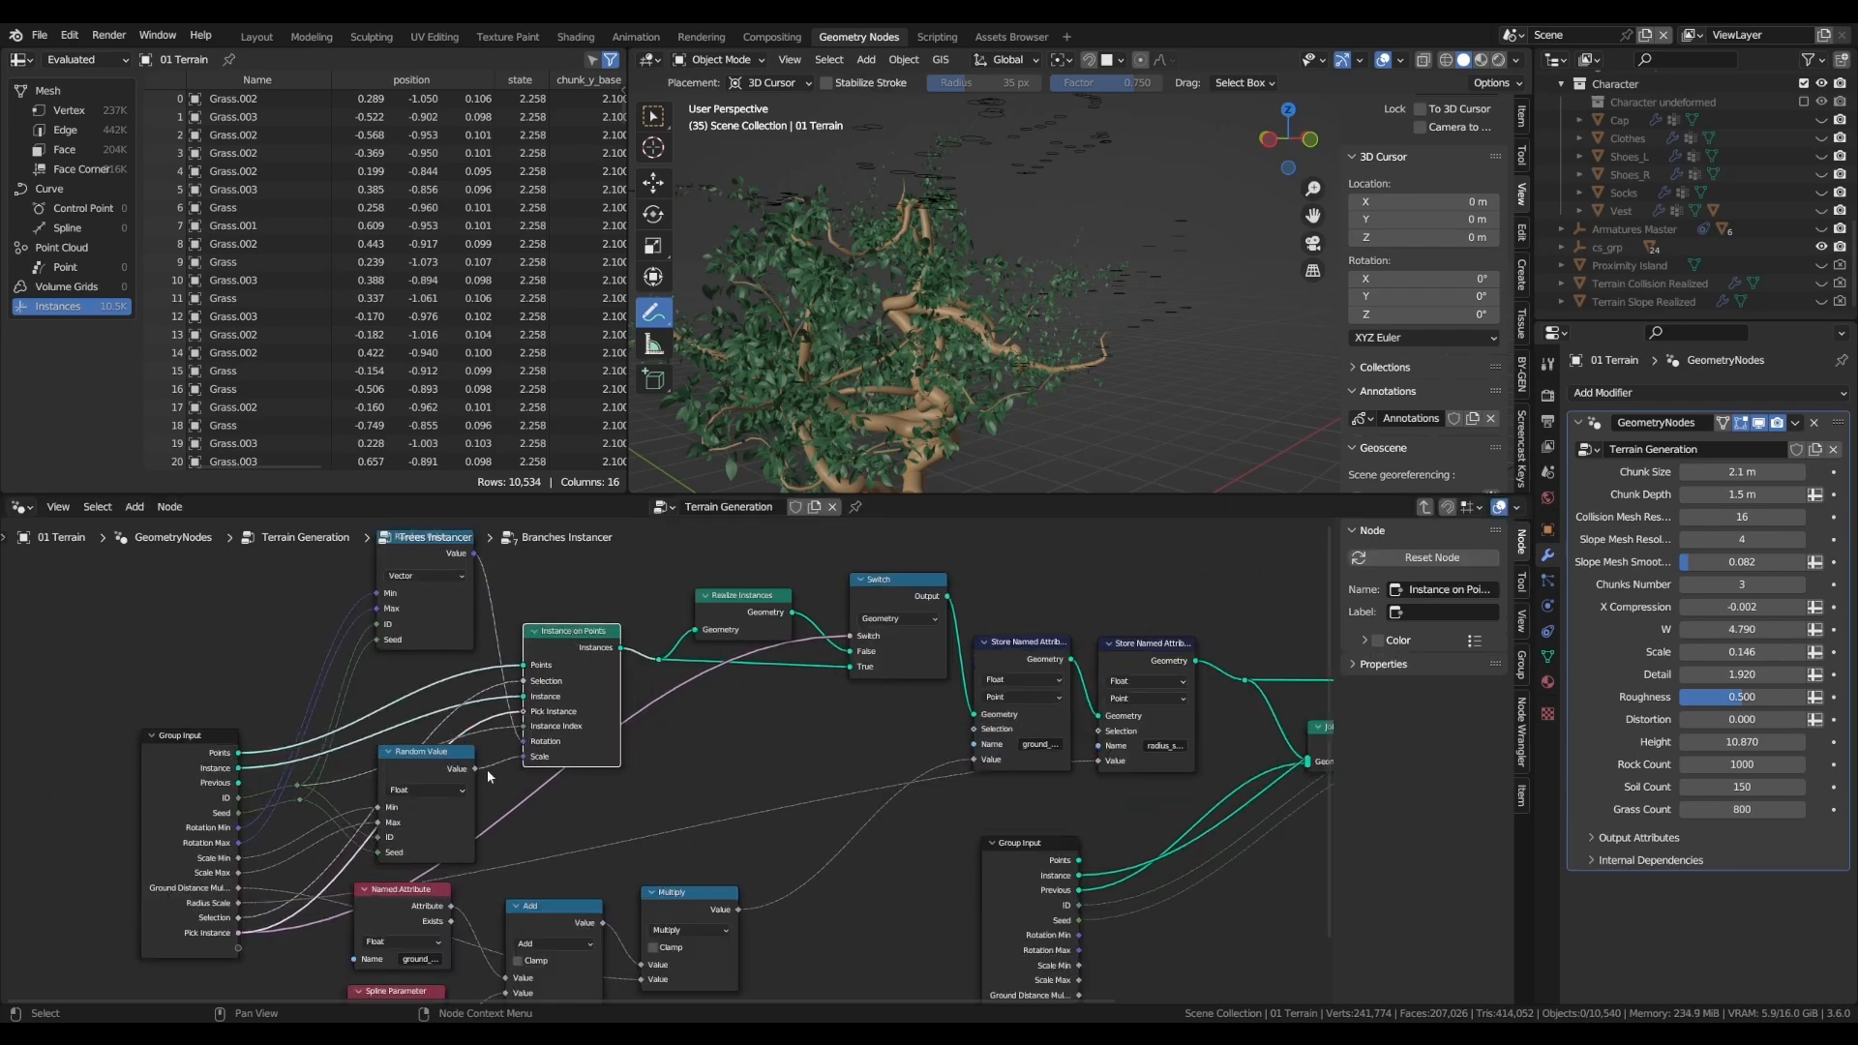
- Examine how the Float Random Value node uses the Scale Min, Scale Max, ID and Seed inputs to scale the instances
middle_click_drag(468, 766, 643, 656)
scroll(634, 654, "up", 1)
left_click_drag(611, 652, 620, 650)
middle_click_drag(620, 651, 696, 786)
scroll(704, 719, "down", 3)
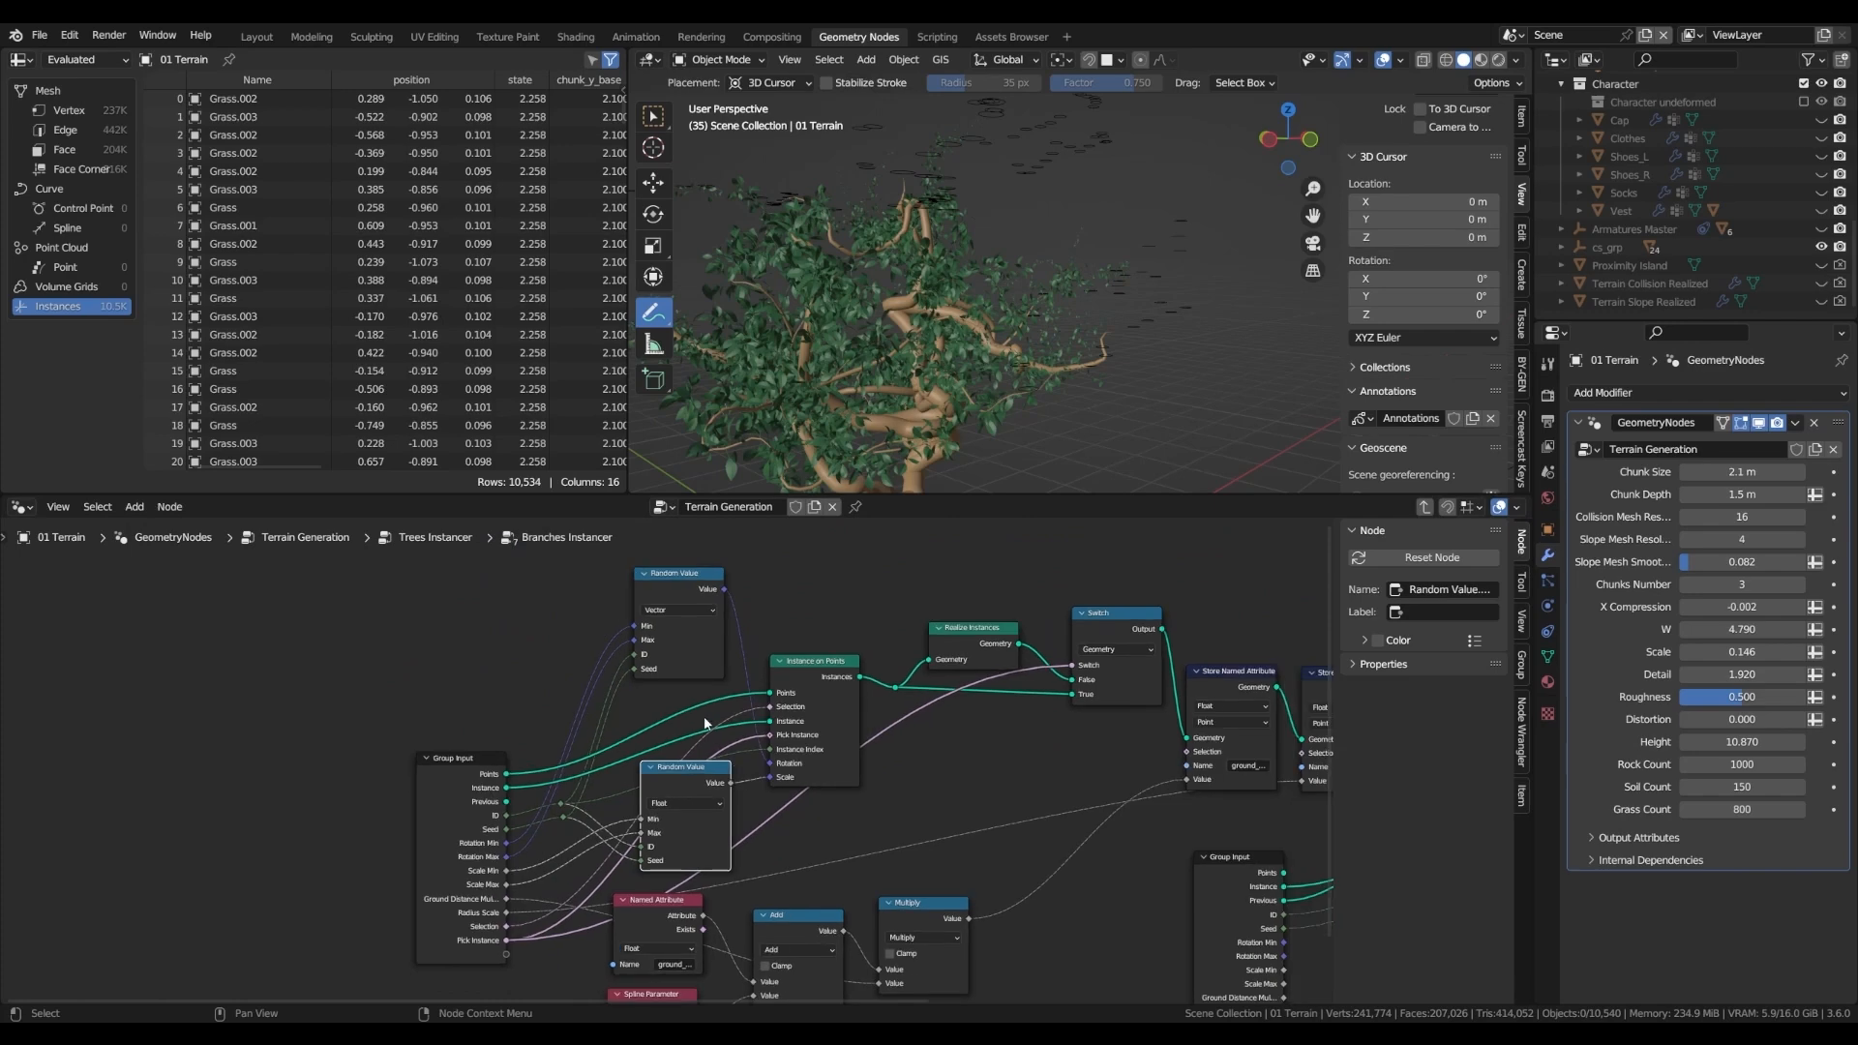
scroll(702, 708, "up", 2)
left_click_drag(682, 782, 671, 787)
middle_click_drag(557, 837, 646, 770)
scroll(645, 769, "up", 1)
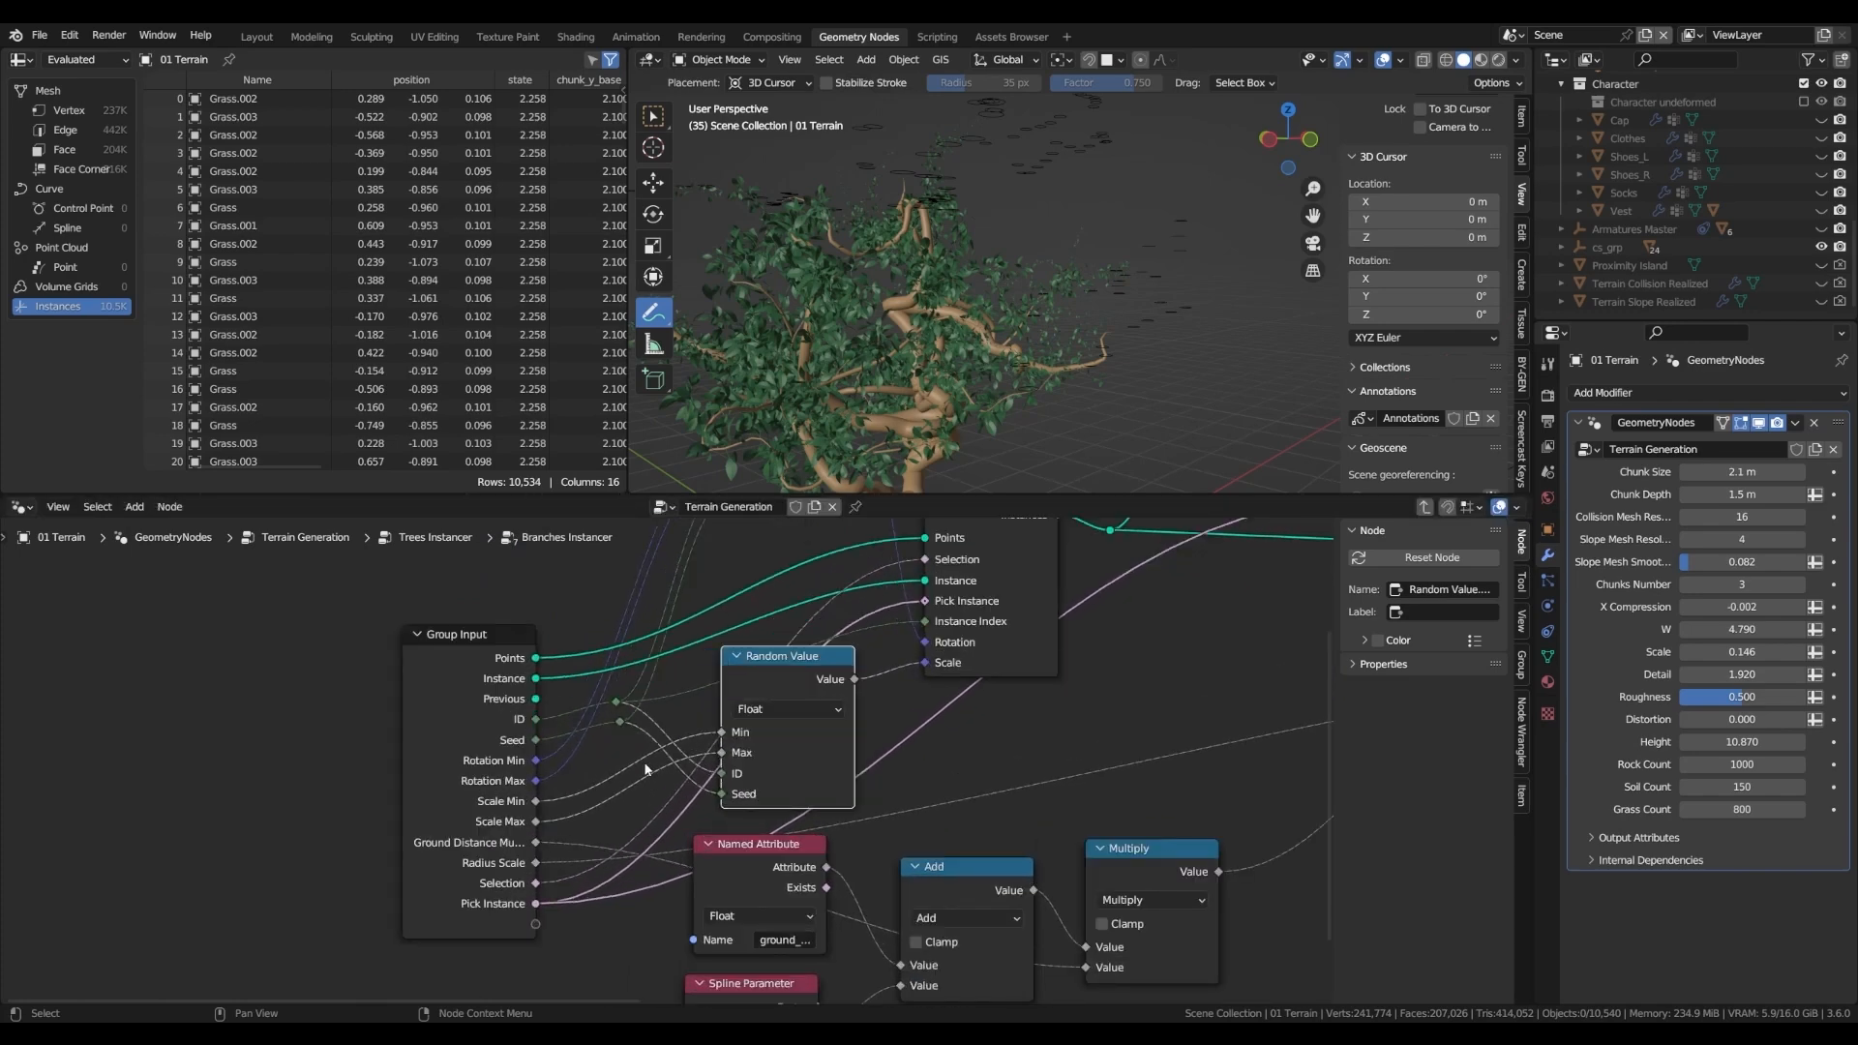
- Examine the Vector Random Value node that drives the rotation of Instance on Points
scroll(690, 818, "down", 3)
mouse_move(728, 665)
middle_mouse_down()
mouse_move(688, 838)
mouse_move(734, 801)
mouse_move(758, 654)
middle_mouse_up()
left_click(751, 588)
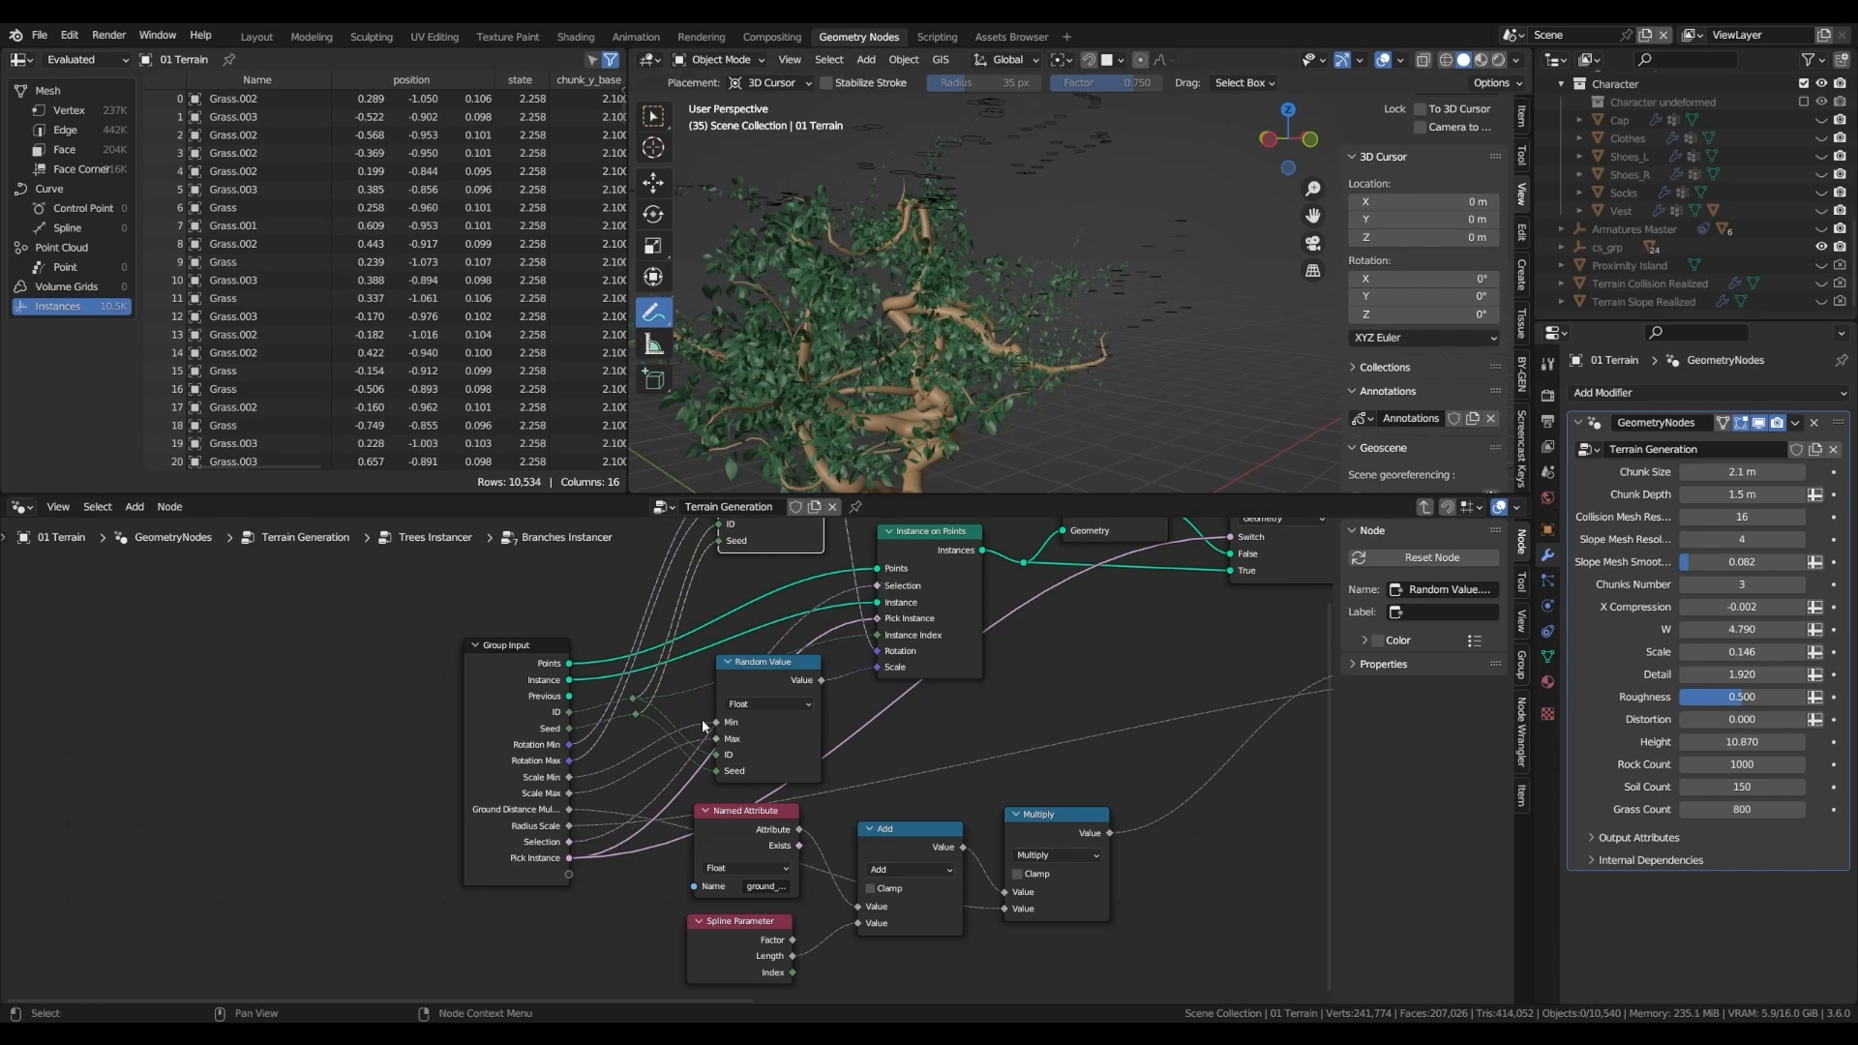
middle_click_drag(780, 763, 886, 721)
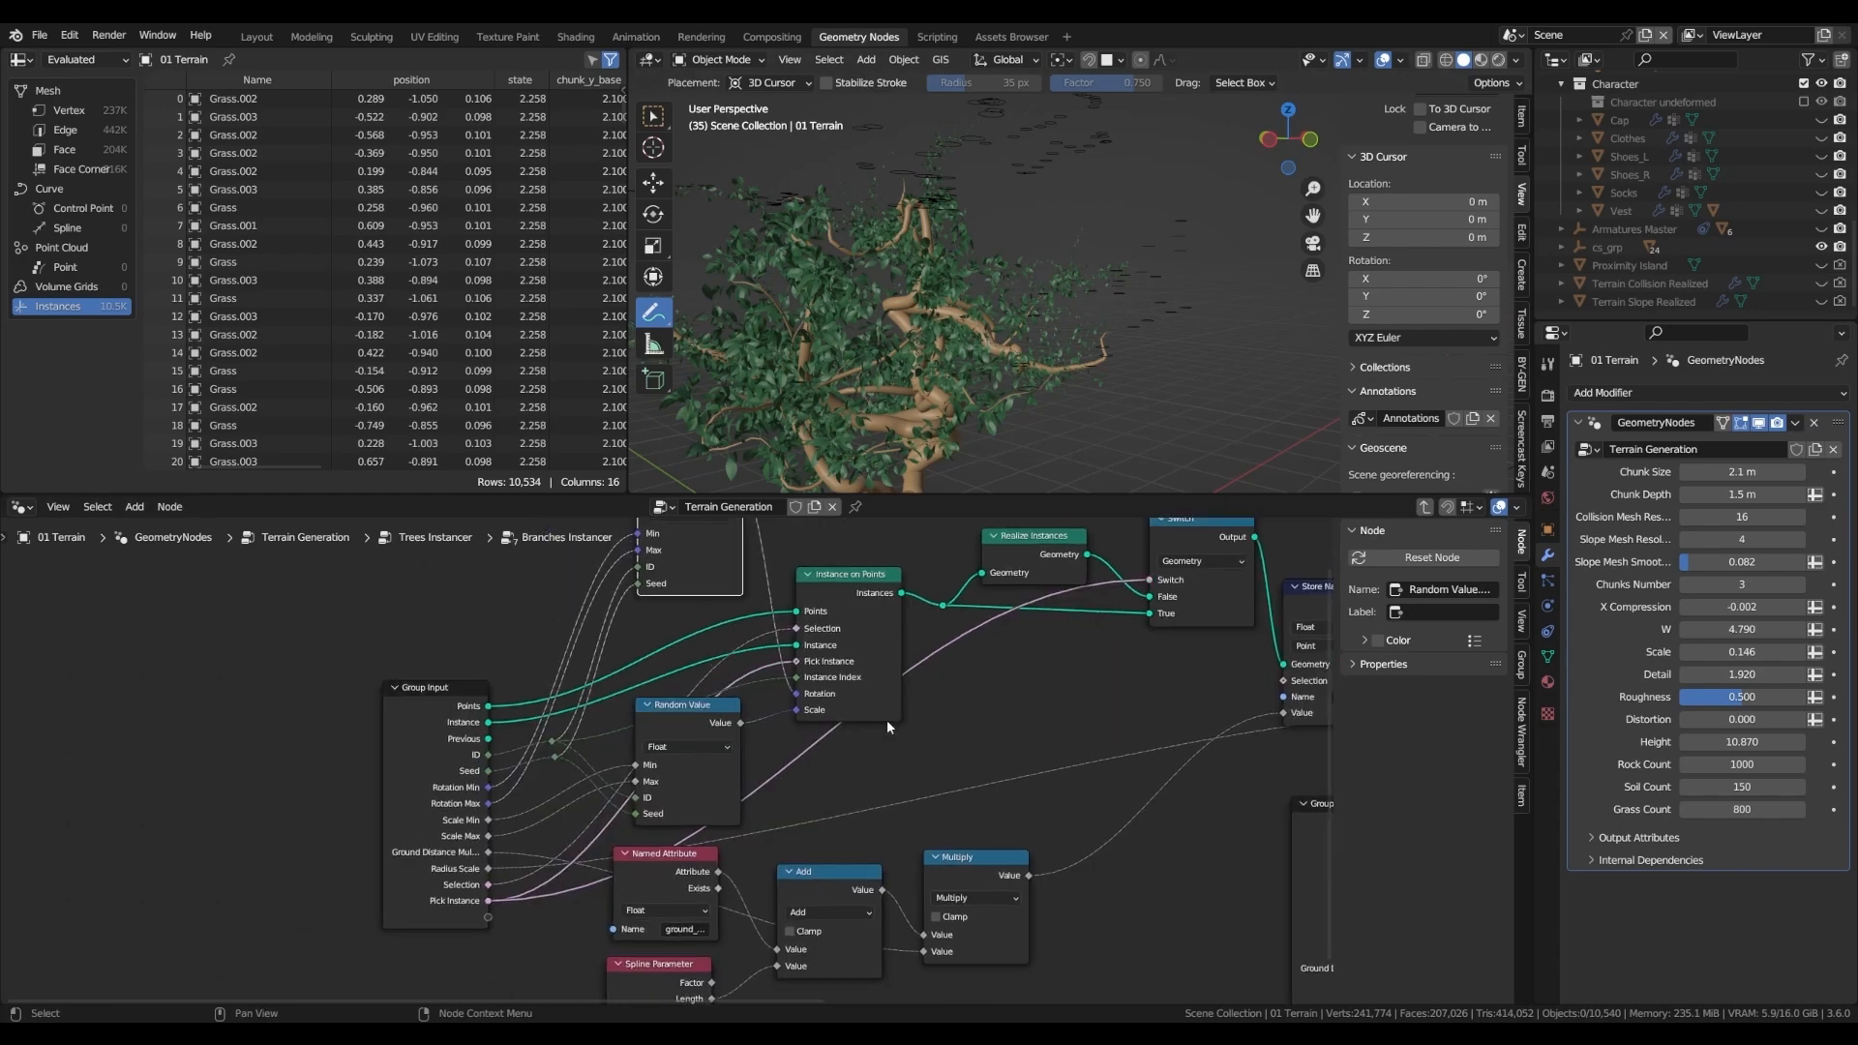
- Return to the Trees Instancer group, and review the Branches frame and the complete tree in the viewport
left_click(1425, 511)
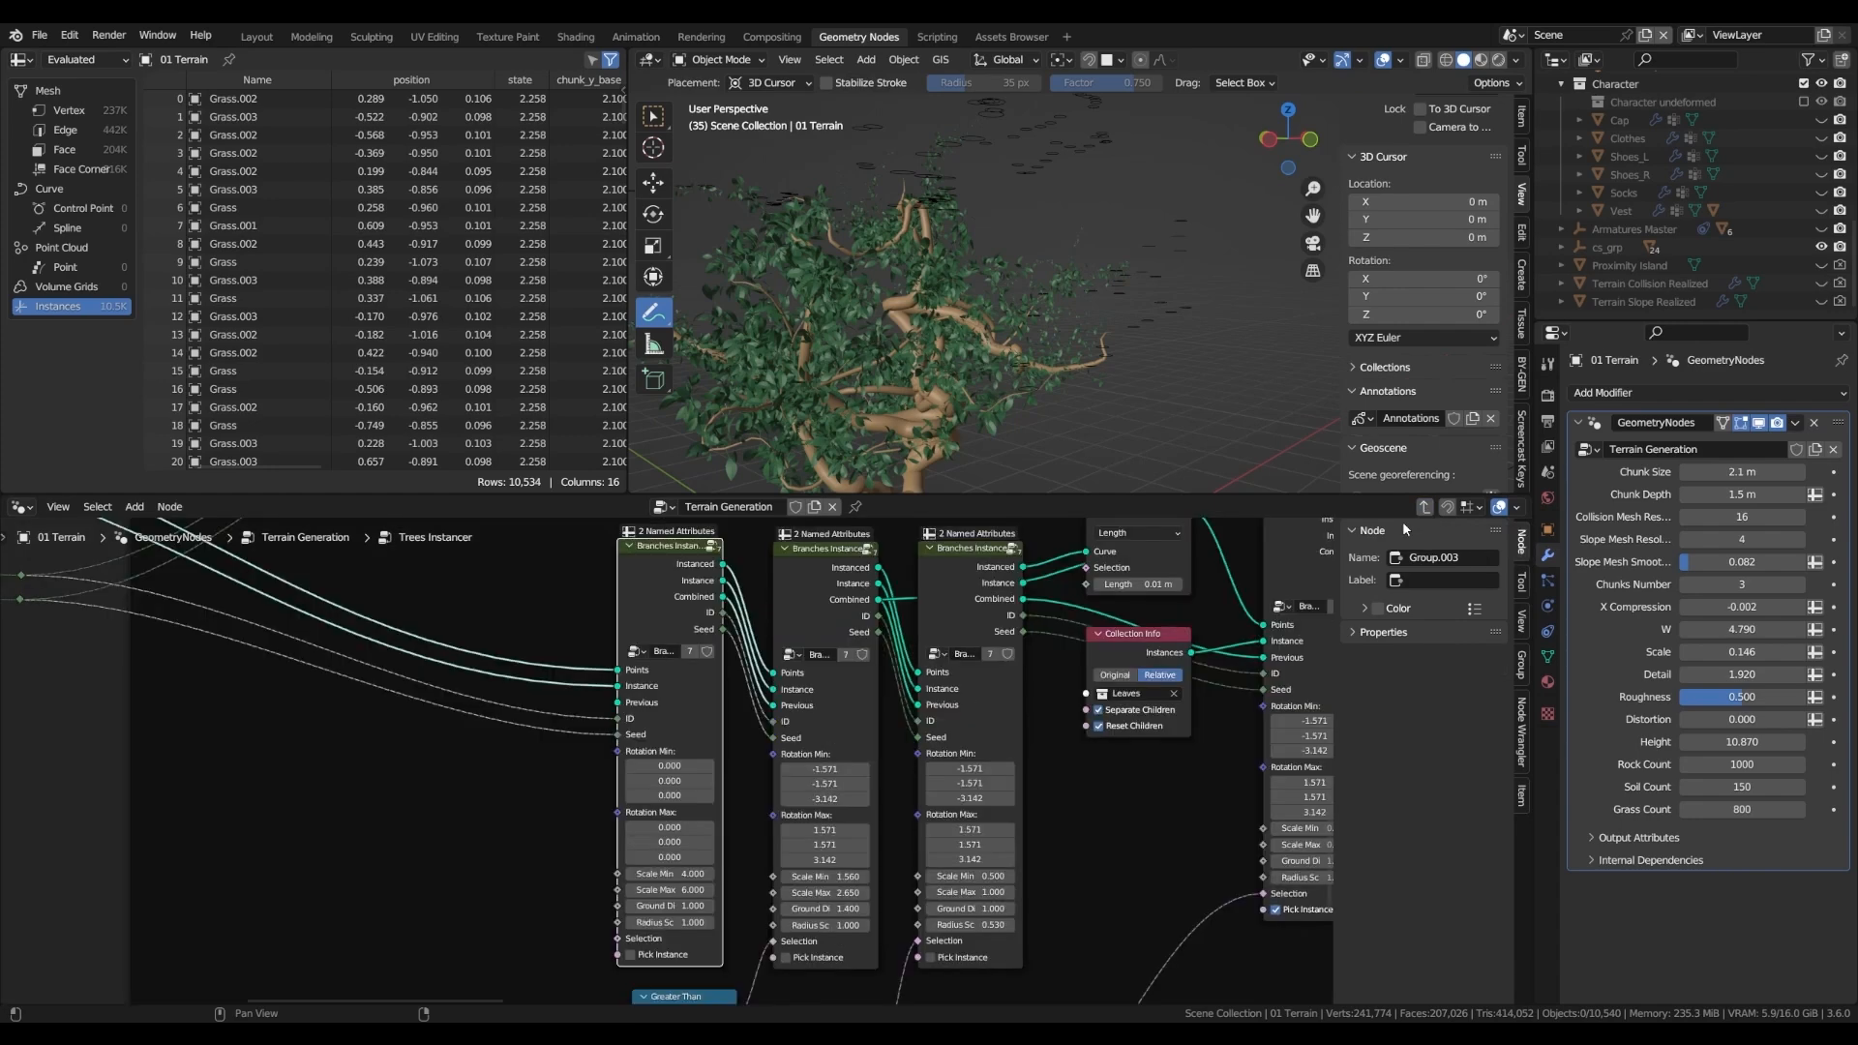
scroll(895, 716, "down", 8)
middle_click_drag(854, 718, 819, 859)
scroll(844, 670, "up", 2)
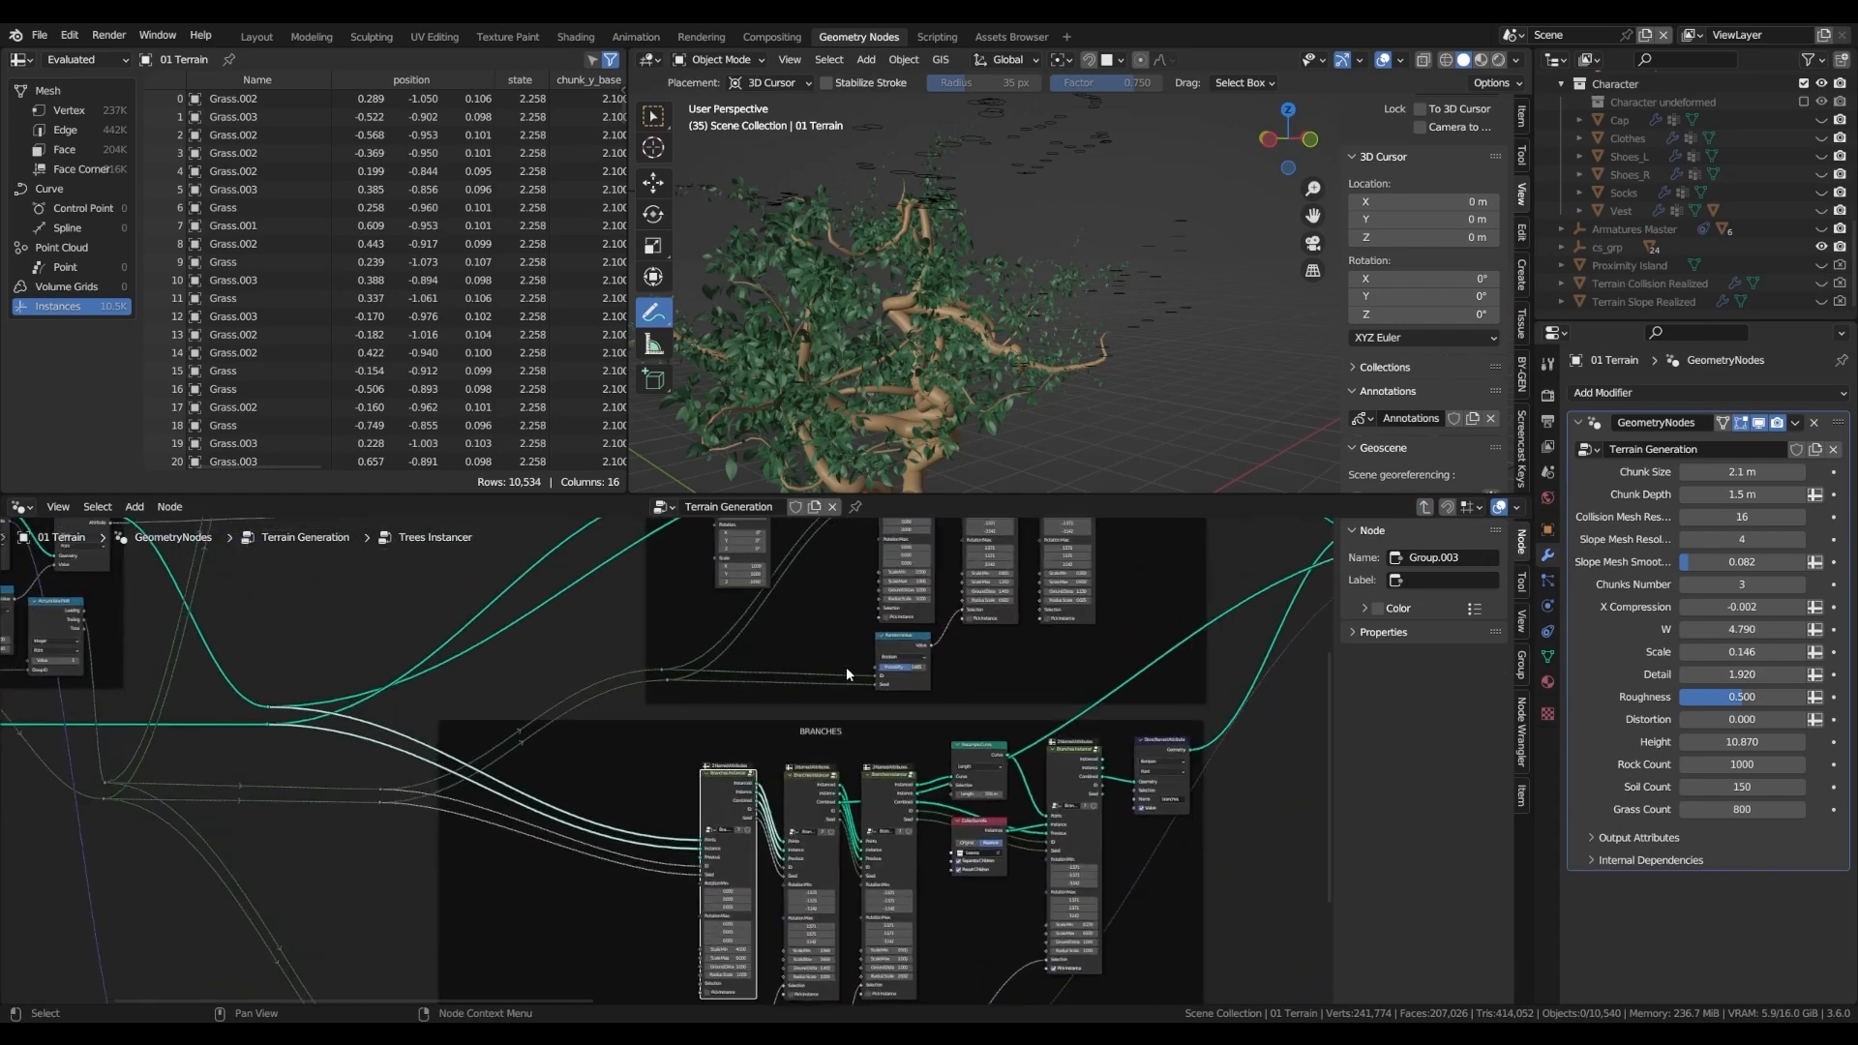
scroll(952, 384, "down", 4)
middle_click_drag(952, 383, 1027, 411)
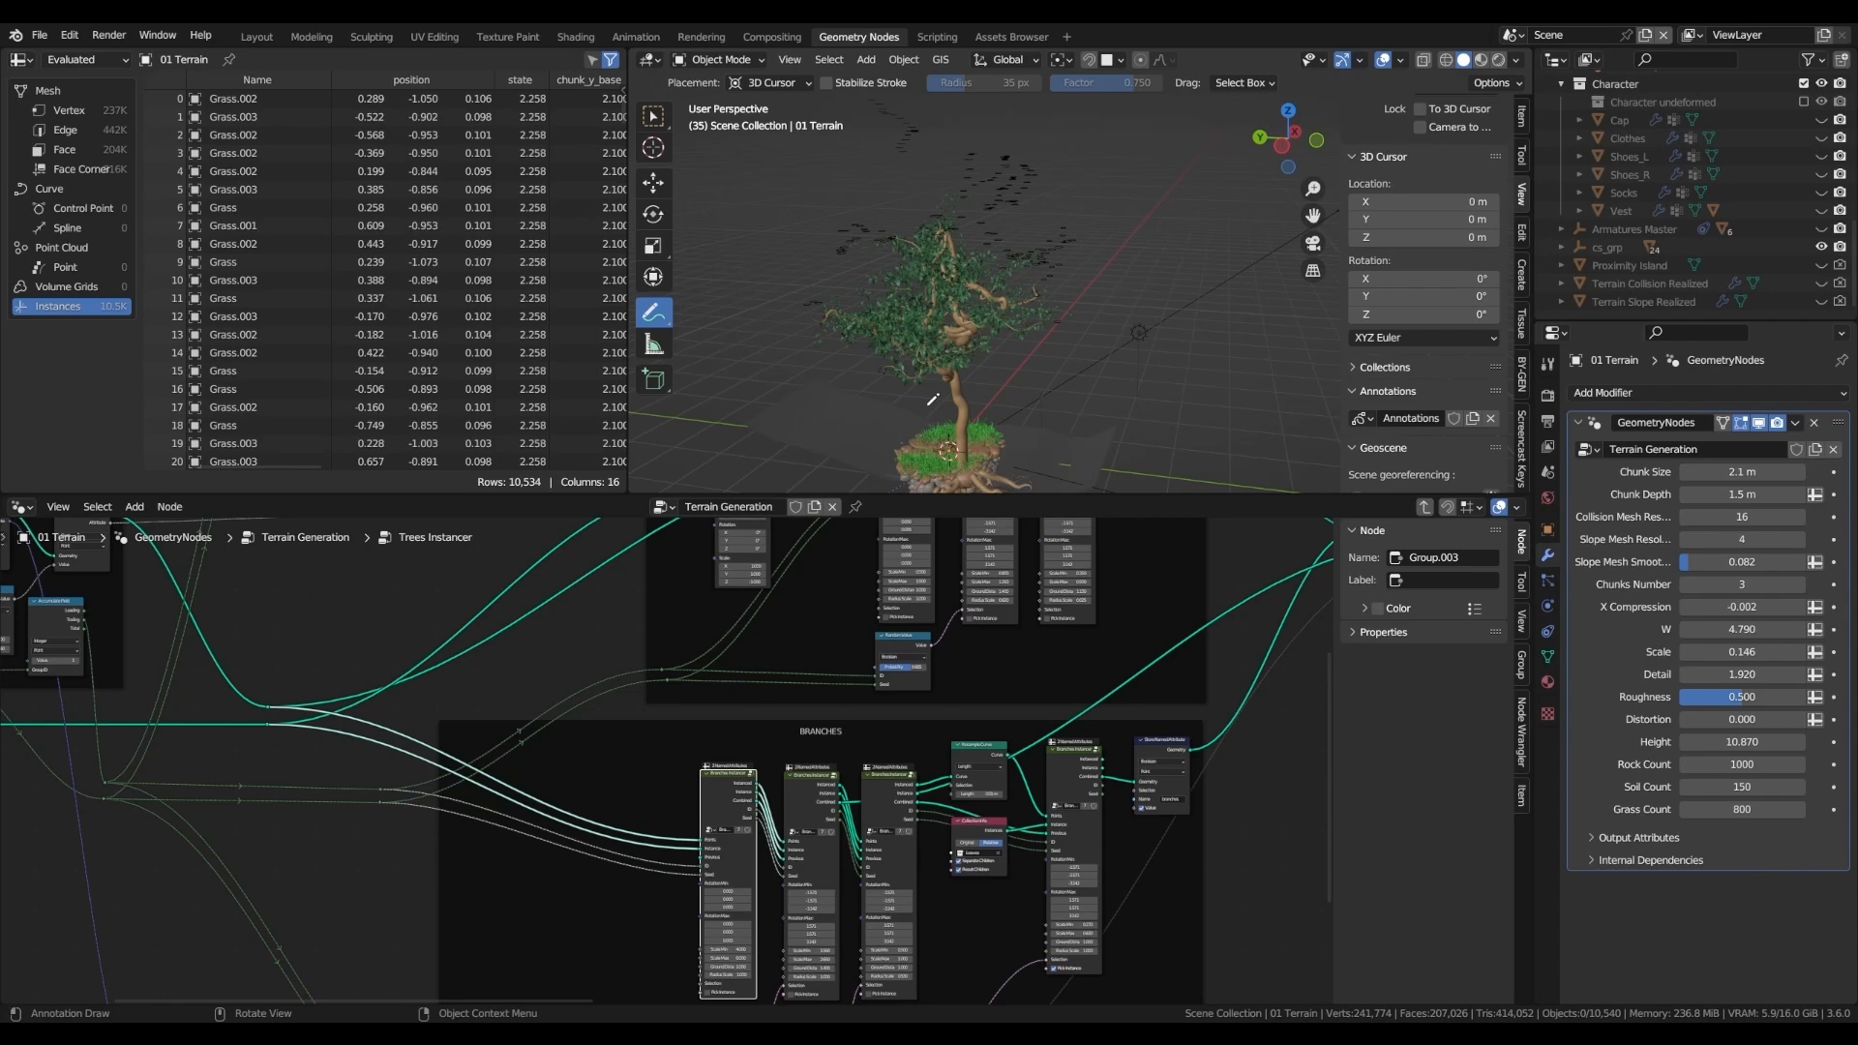
- Trace the ID and Seed links back to the Accumulate Field node beside the Unit Branch frame
middle_click_drag(425, 713, 914, 754)
scroll(573, 849, "up", 4)
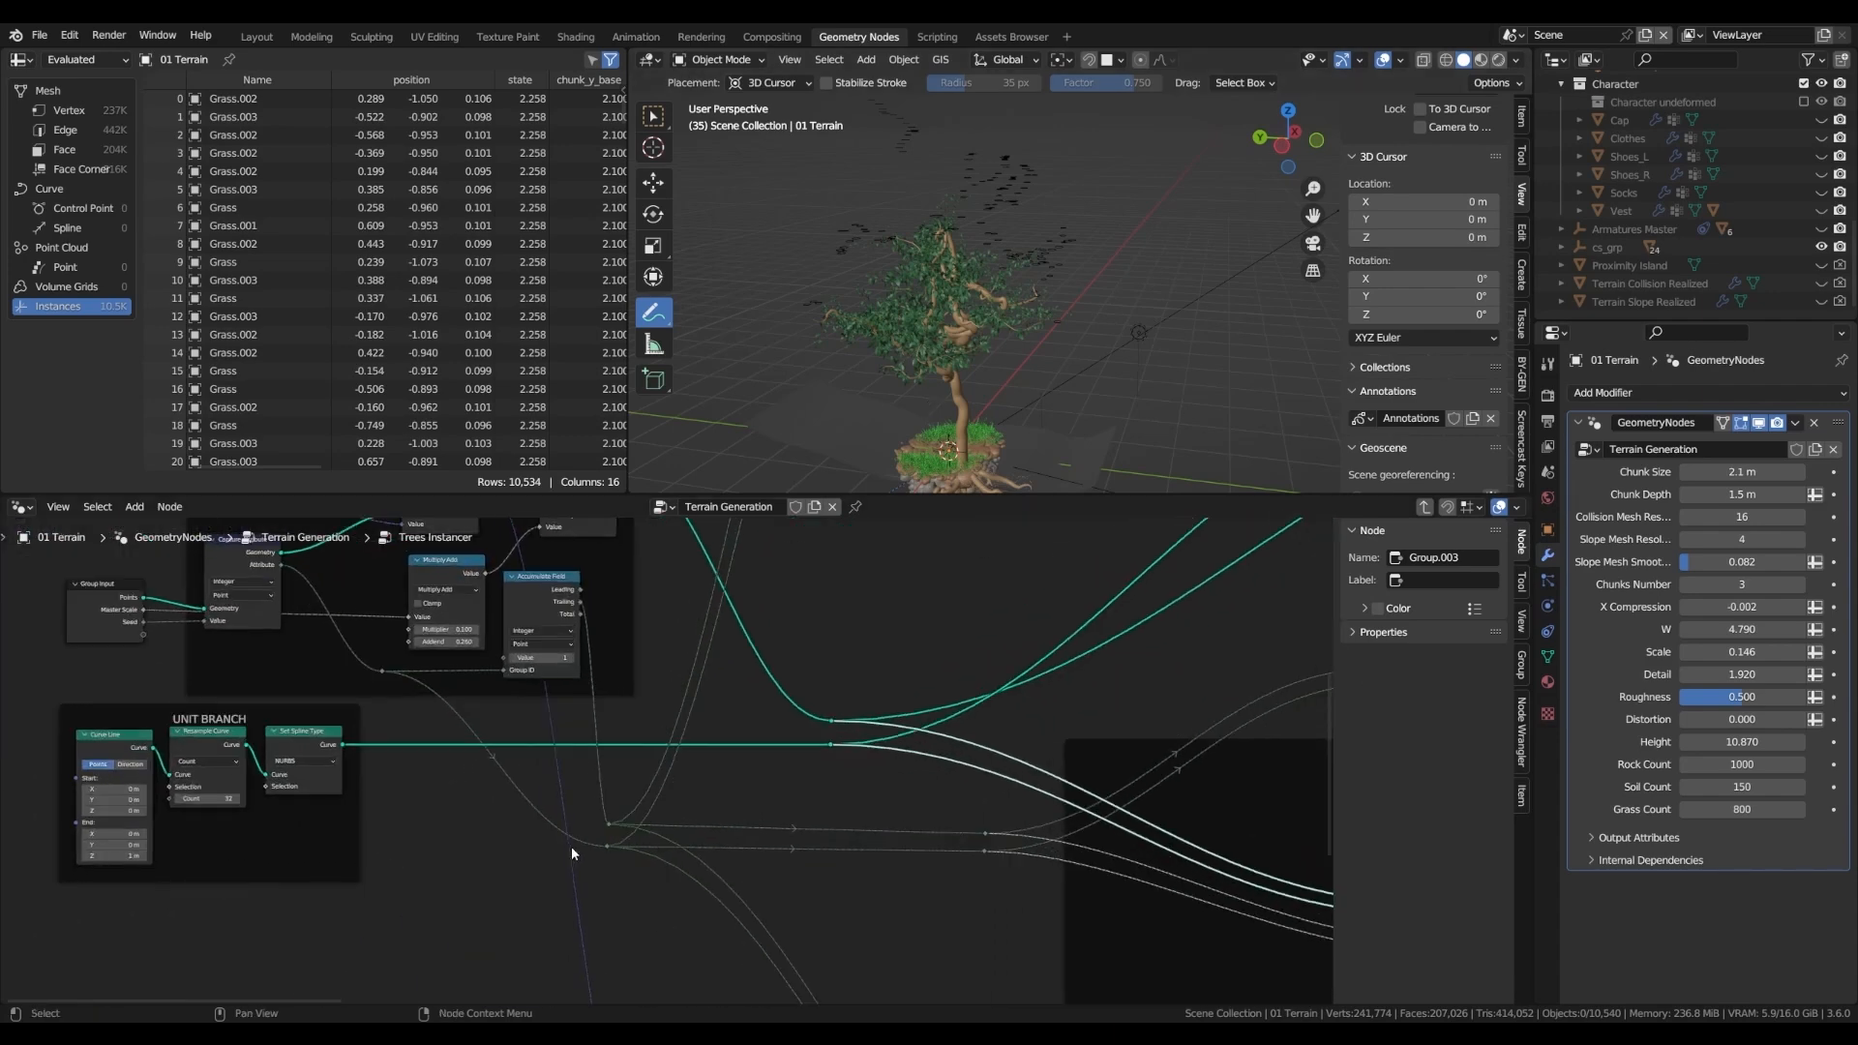
scroll(609, 826, "up", 4)
middle_click_drag(512, 531, 529, 600)
left_click_drag(528, 604, 532, 601)
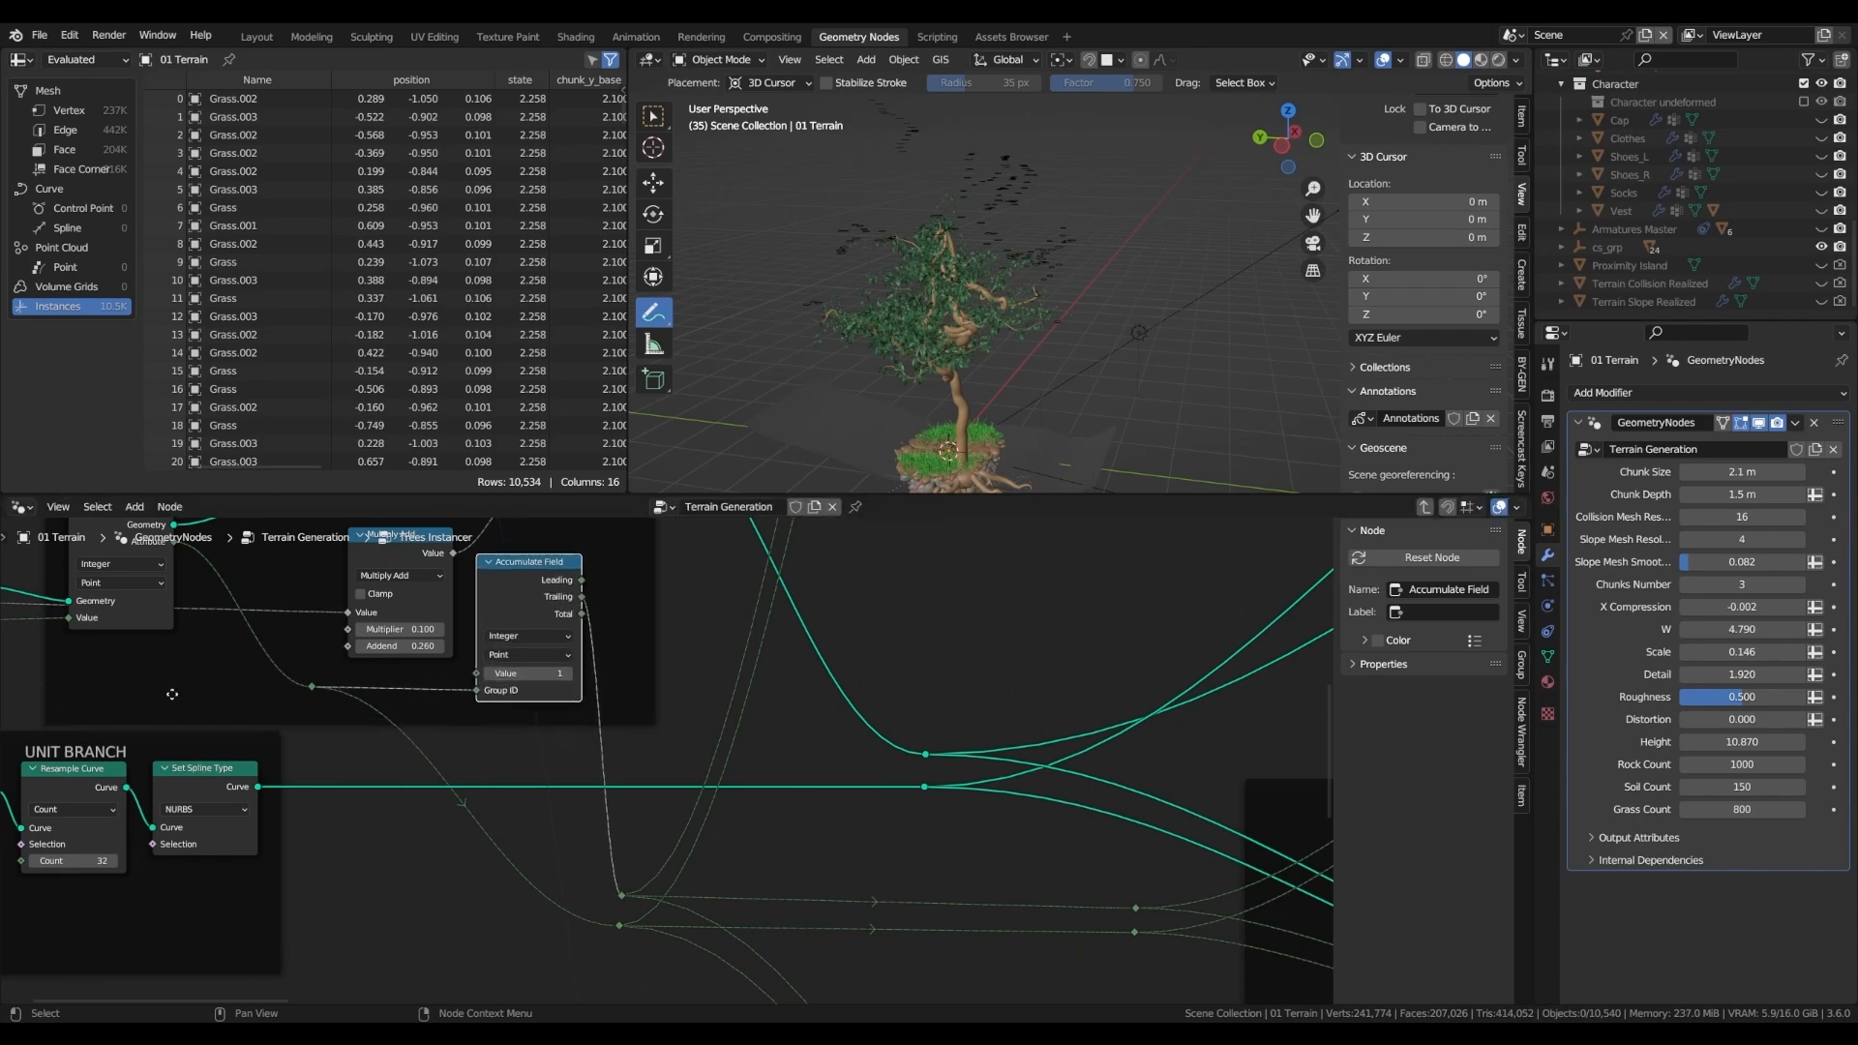
middle_click_drag(172, 694, 336, 791)
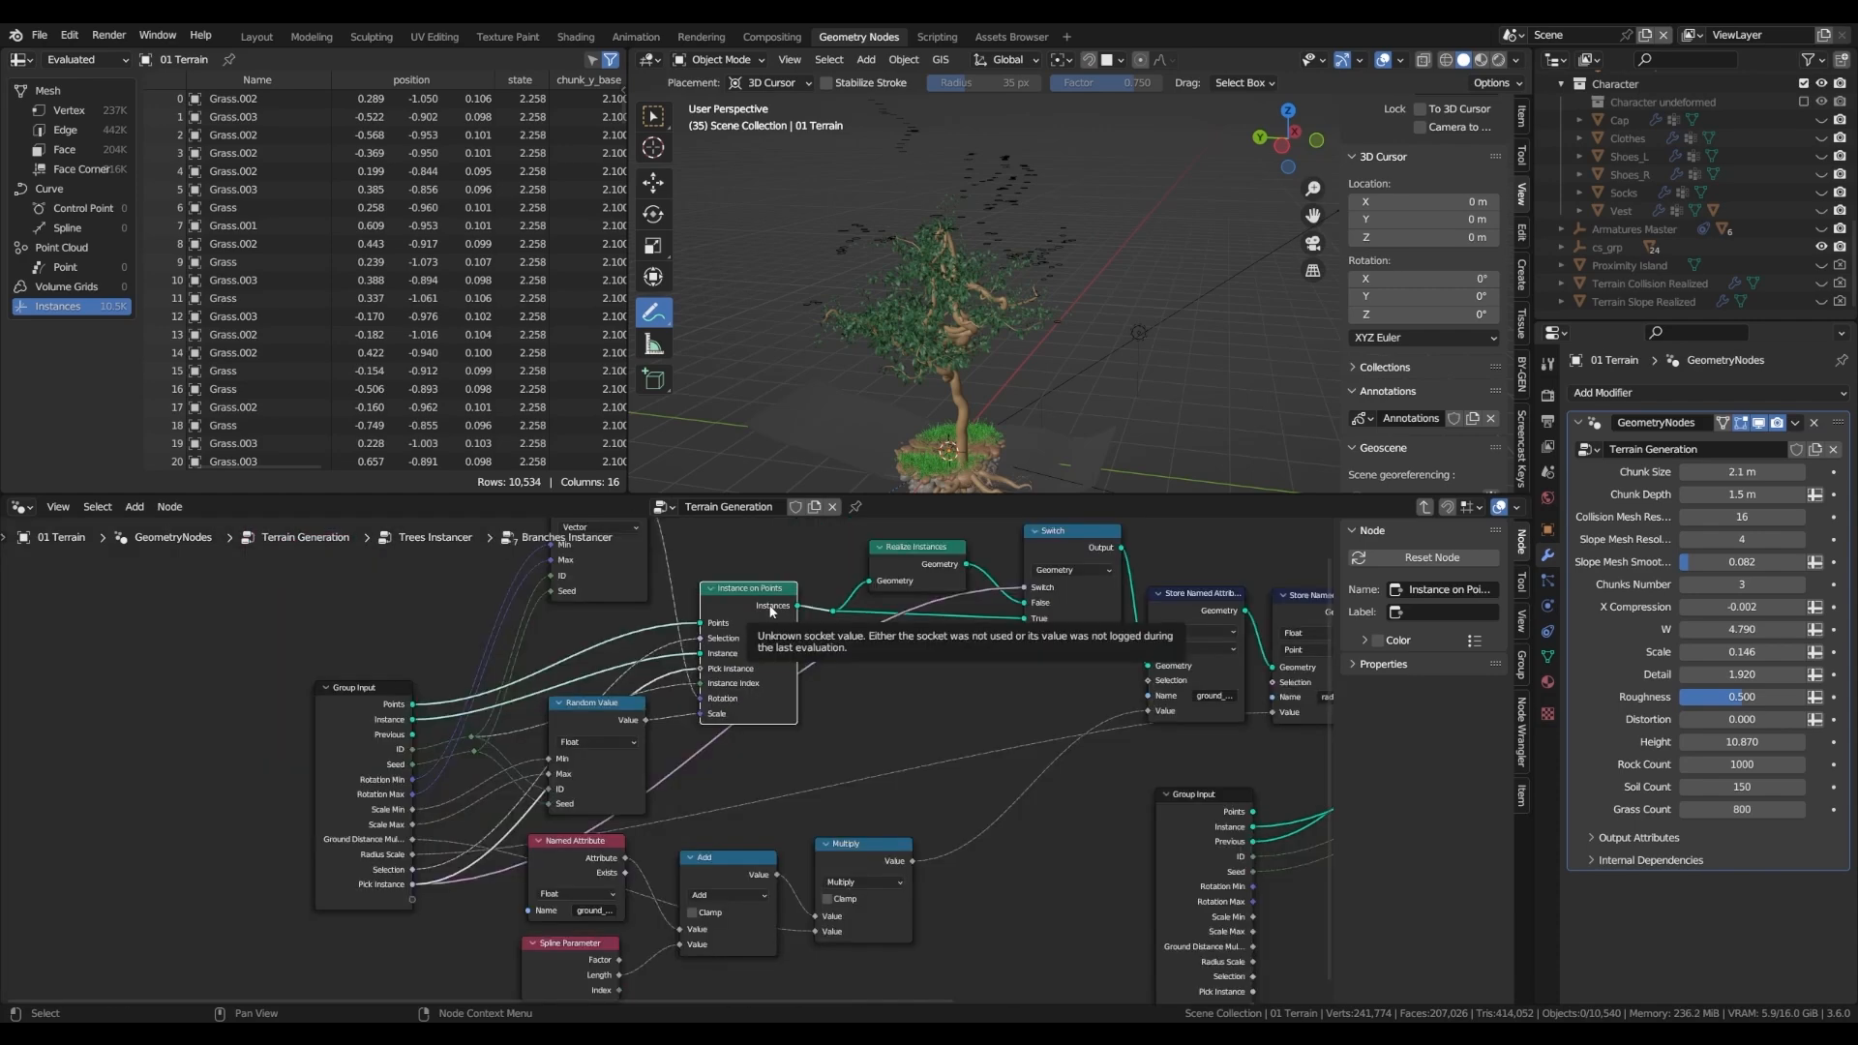
- Inside the Branches Instancer group, inspect the Realize Instances and Switch nodes and the Join Geometry node feeding the Combined output
left_click_drag(889, 569, 902, 565)
left_click_drag(1025, 560, 1026, 553)
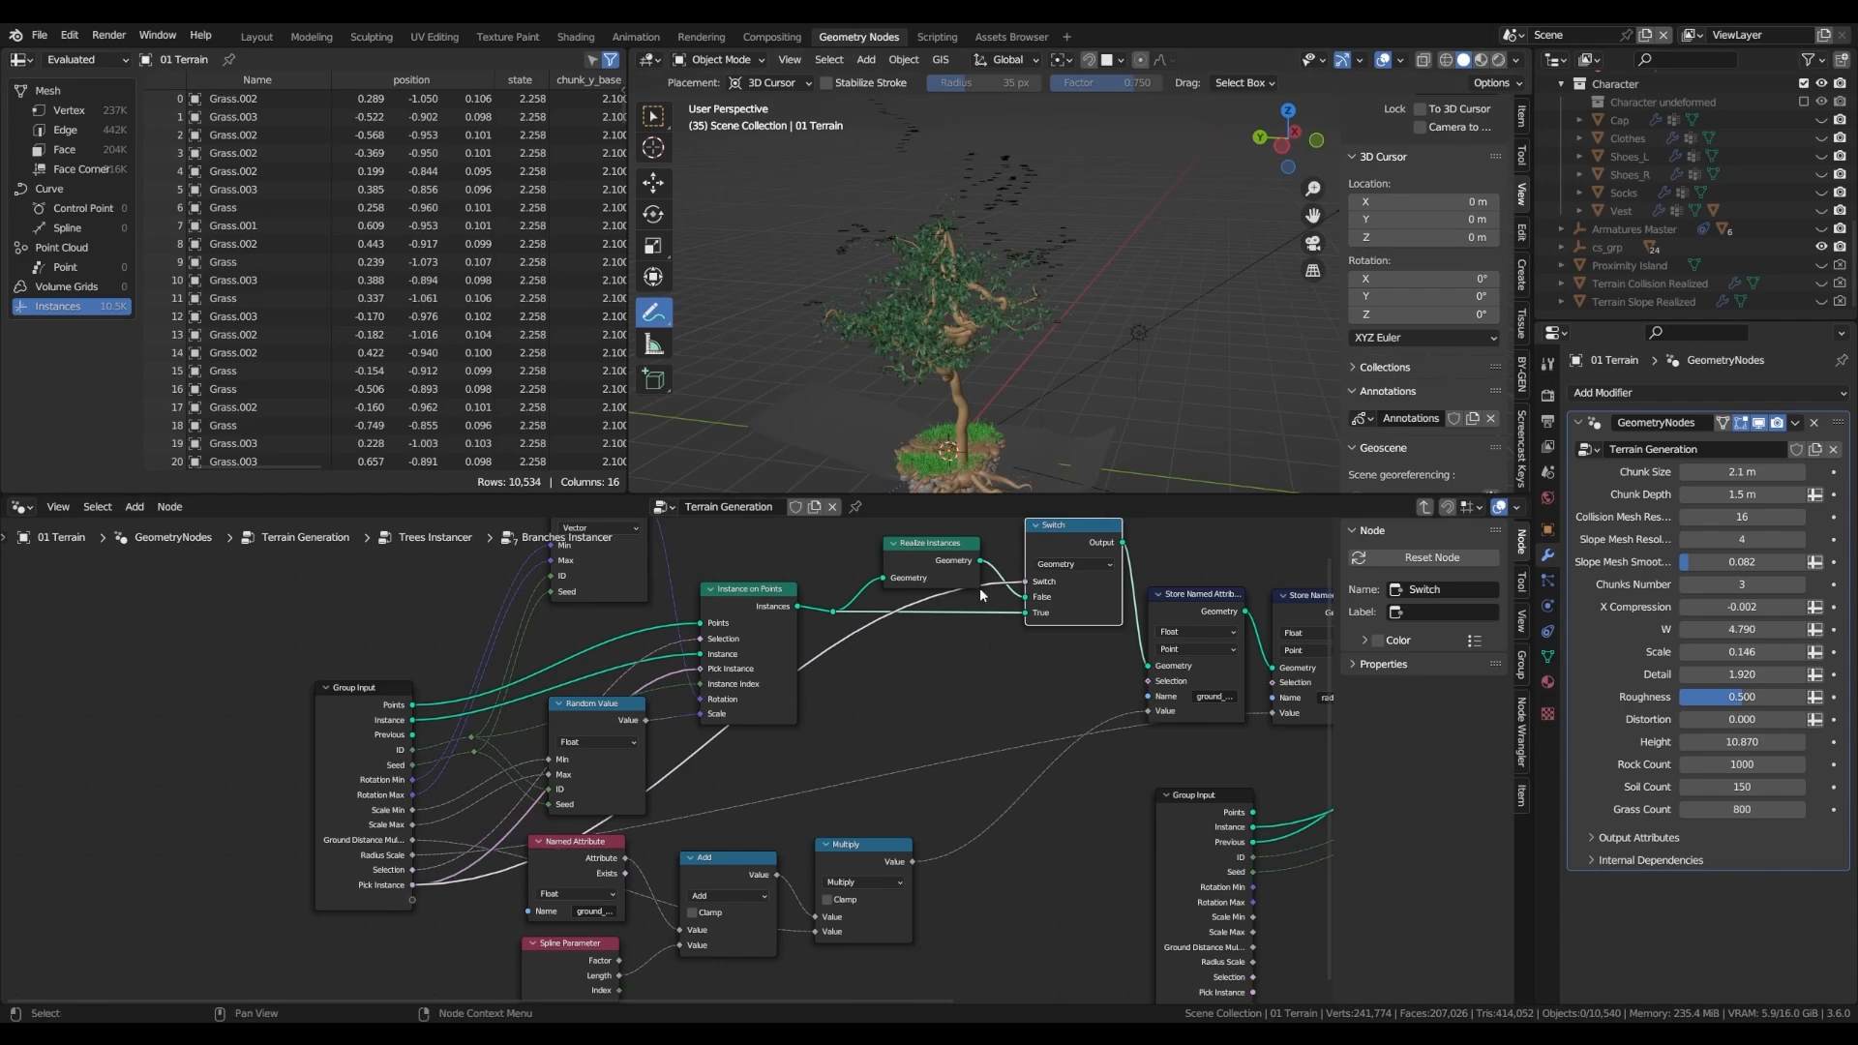
middle_click_drag(981, 595, 502, 601)
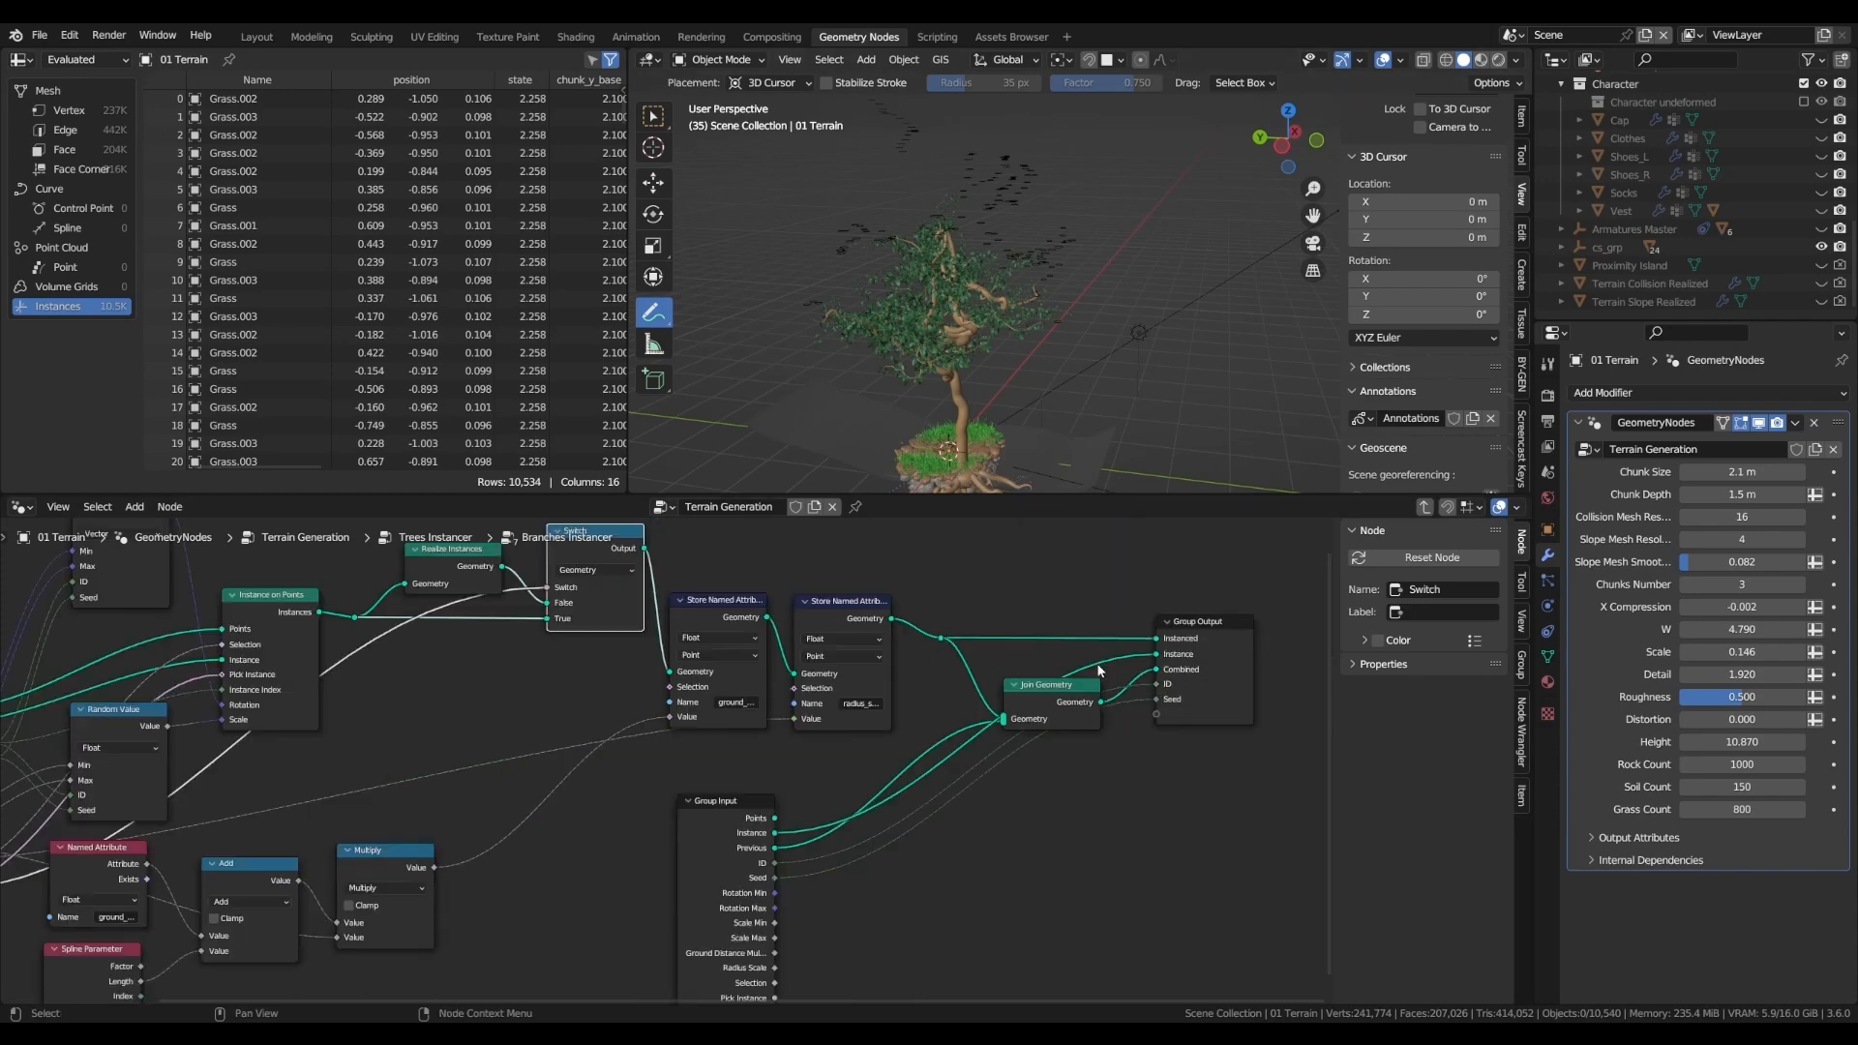
left_click_drag(1053, 685, 1049, 709)
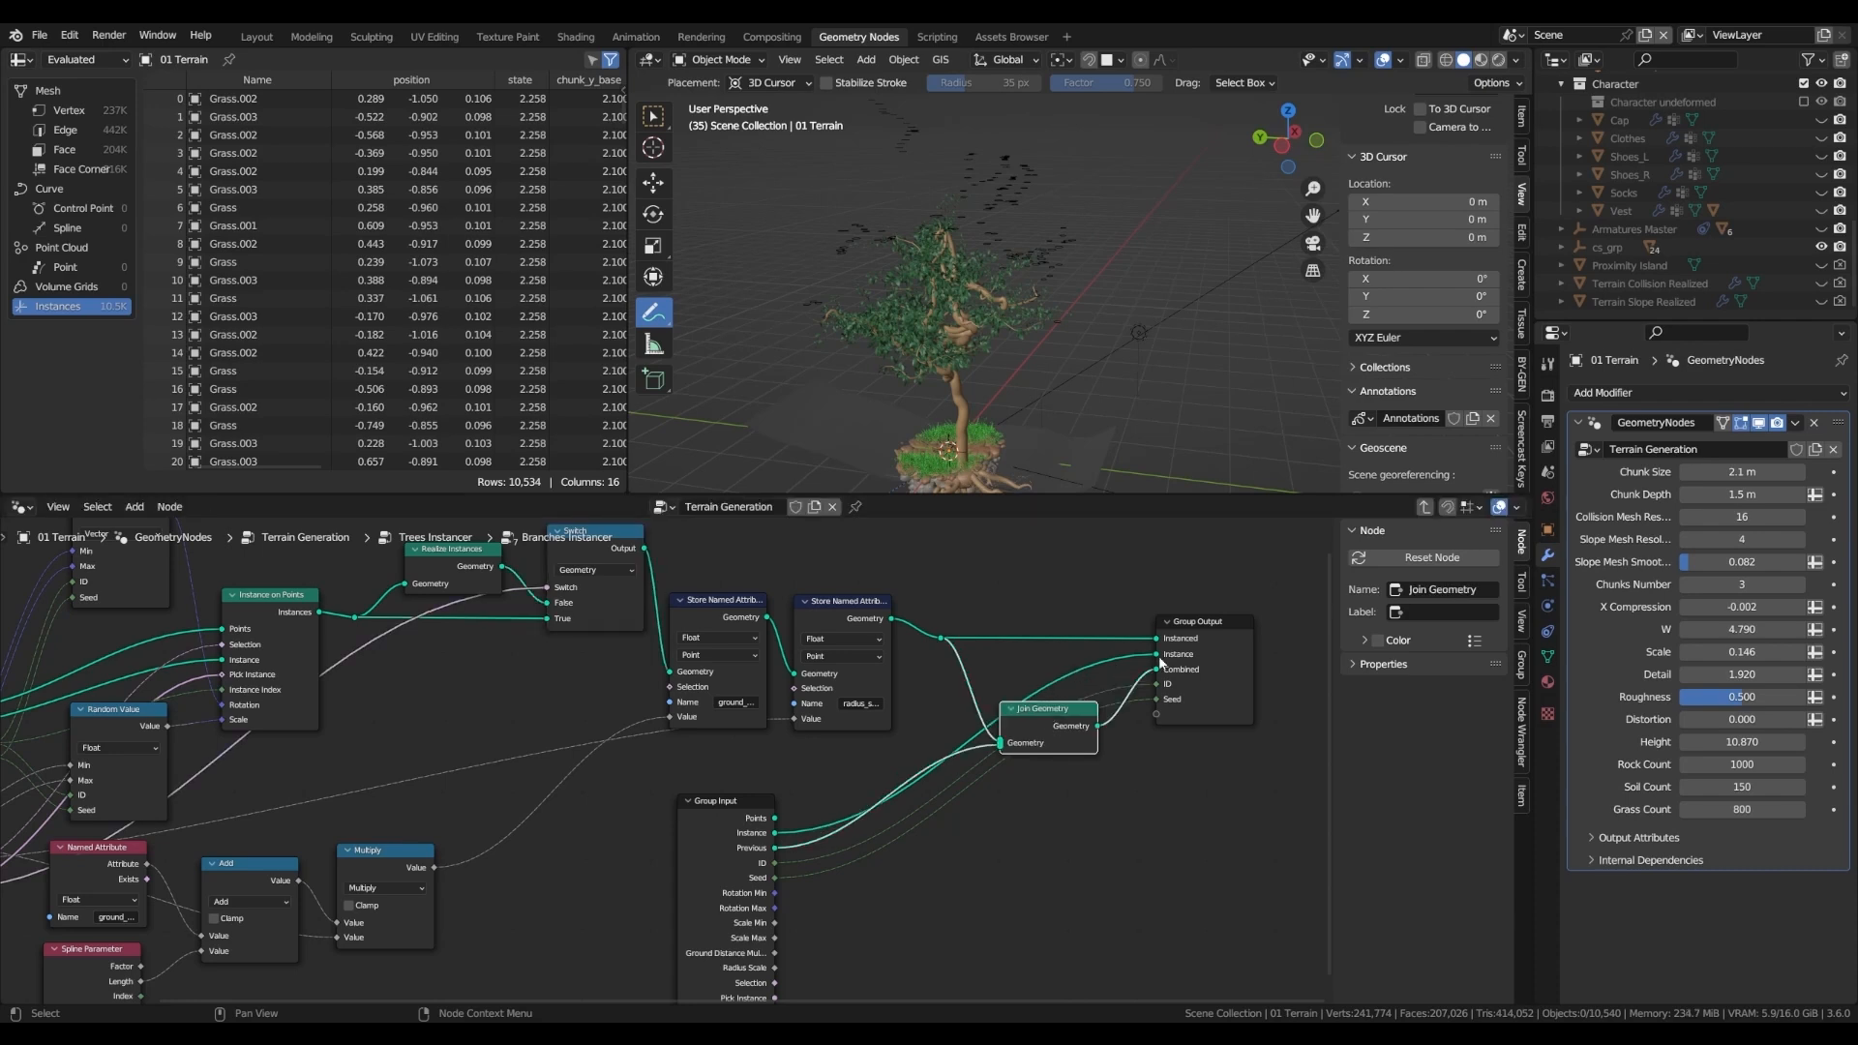
left_click_drag(1069, 721, 1070, 685)
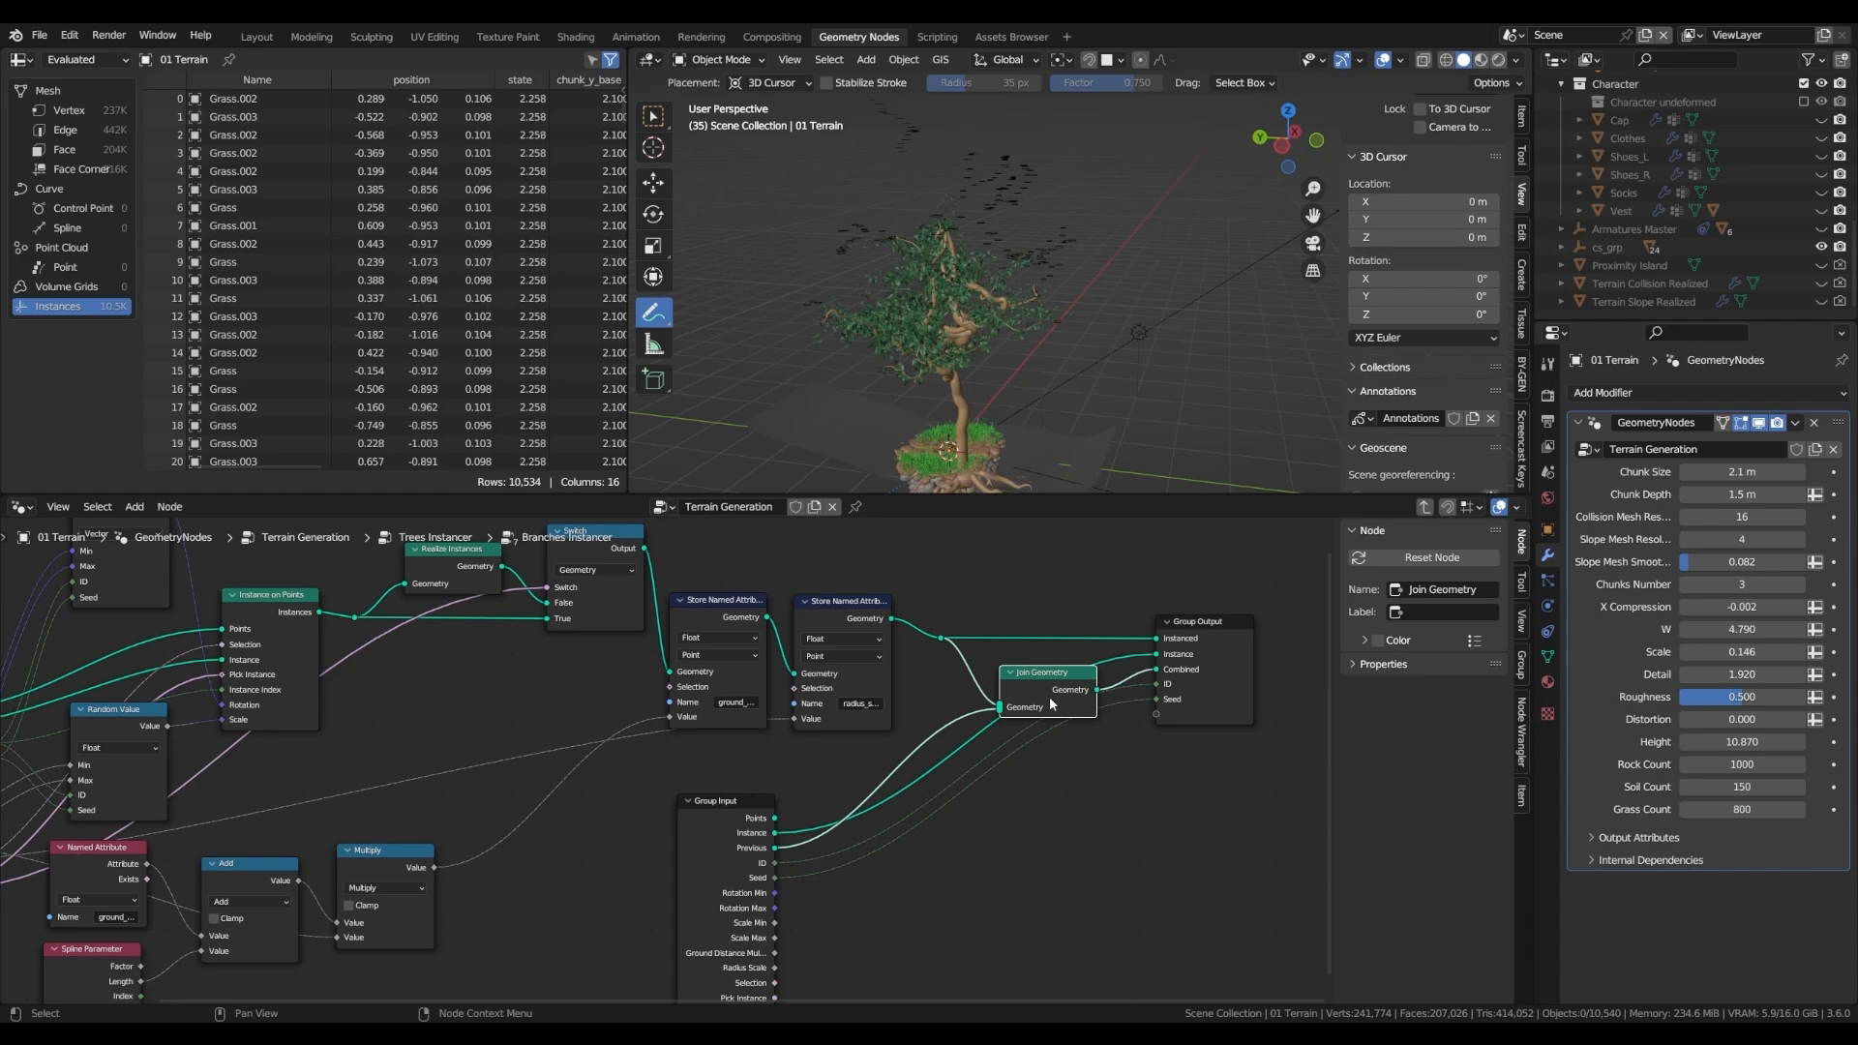
- Inspect the attribute names of the two Store Named Attribute nodes, radius_scale and ground_distance
middle_click_drag(700, 658, 1015, 606)
left_click(1158, 574)
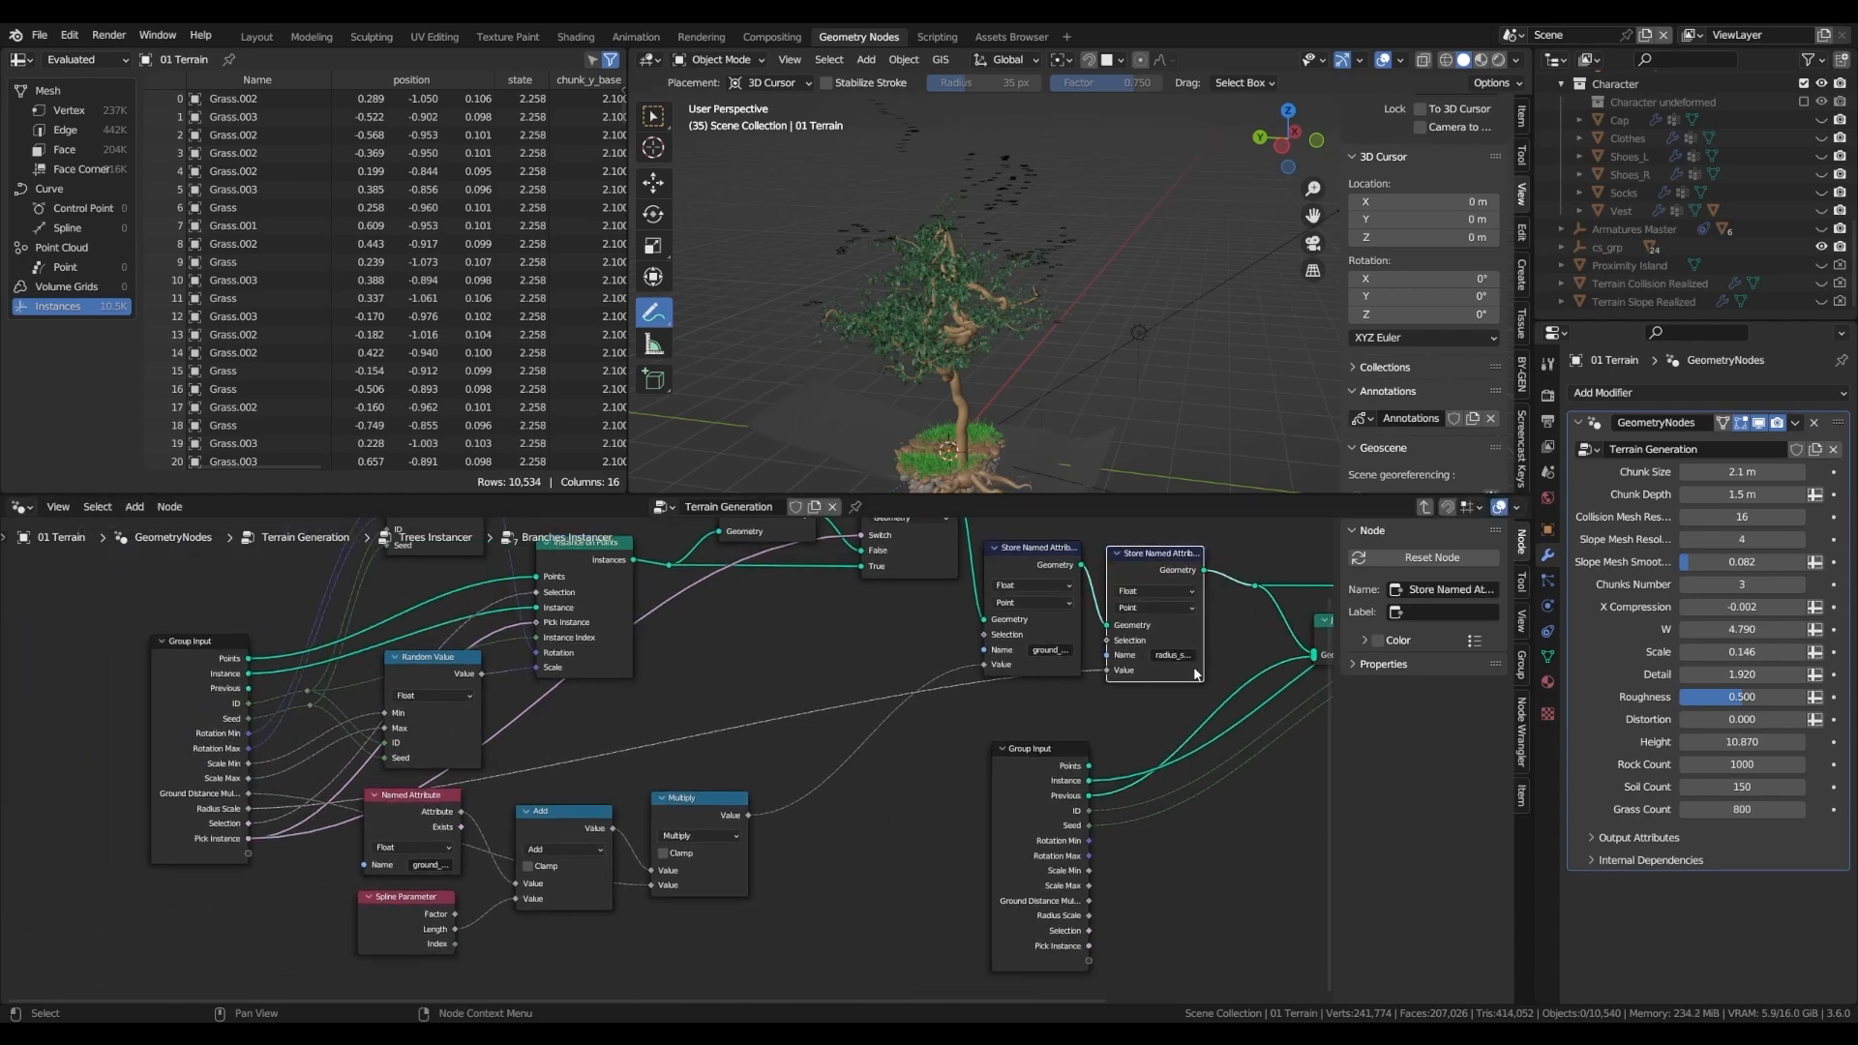
mouse_move(1181, 658)
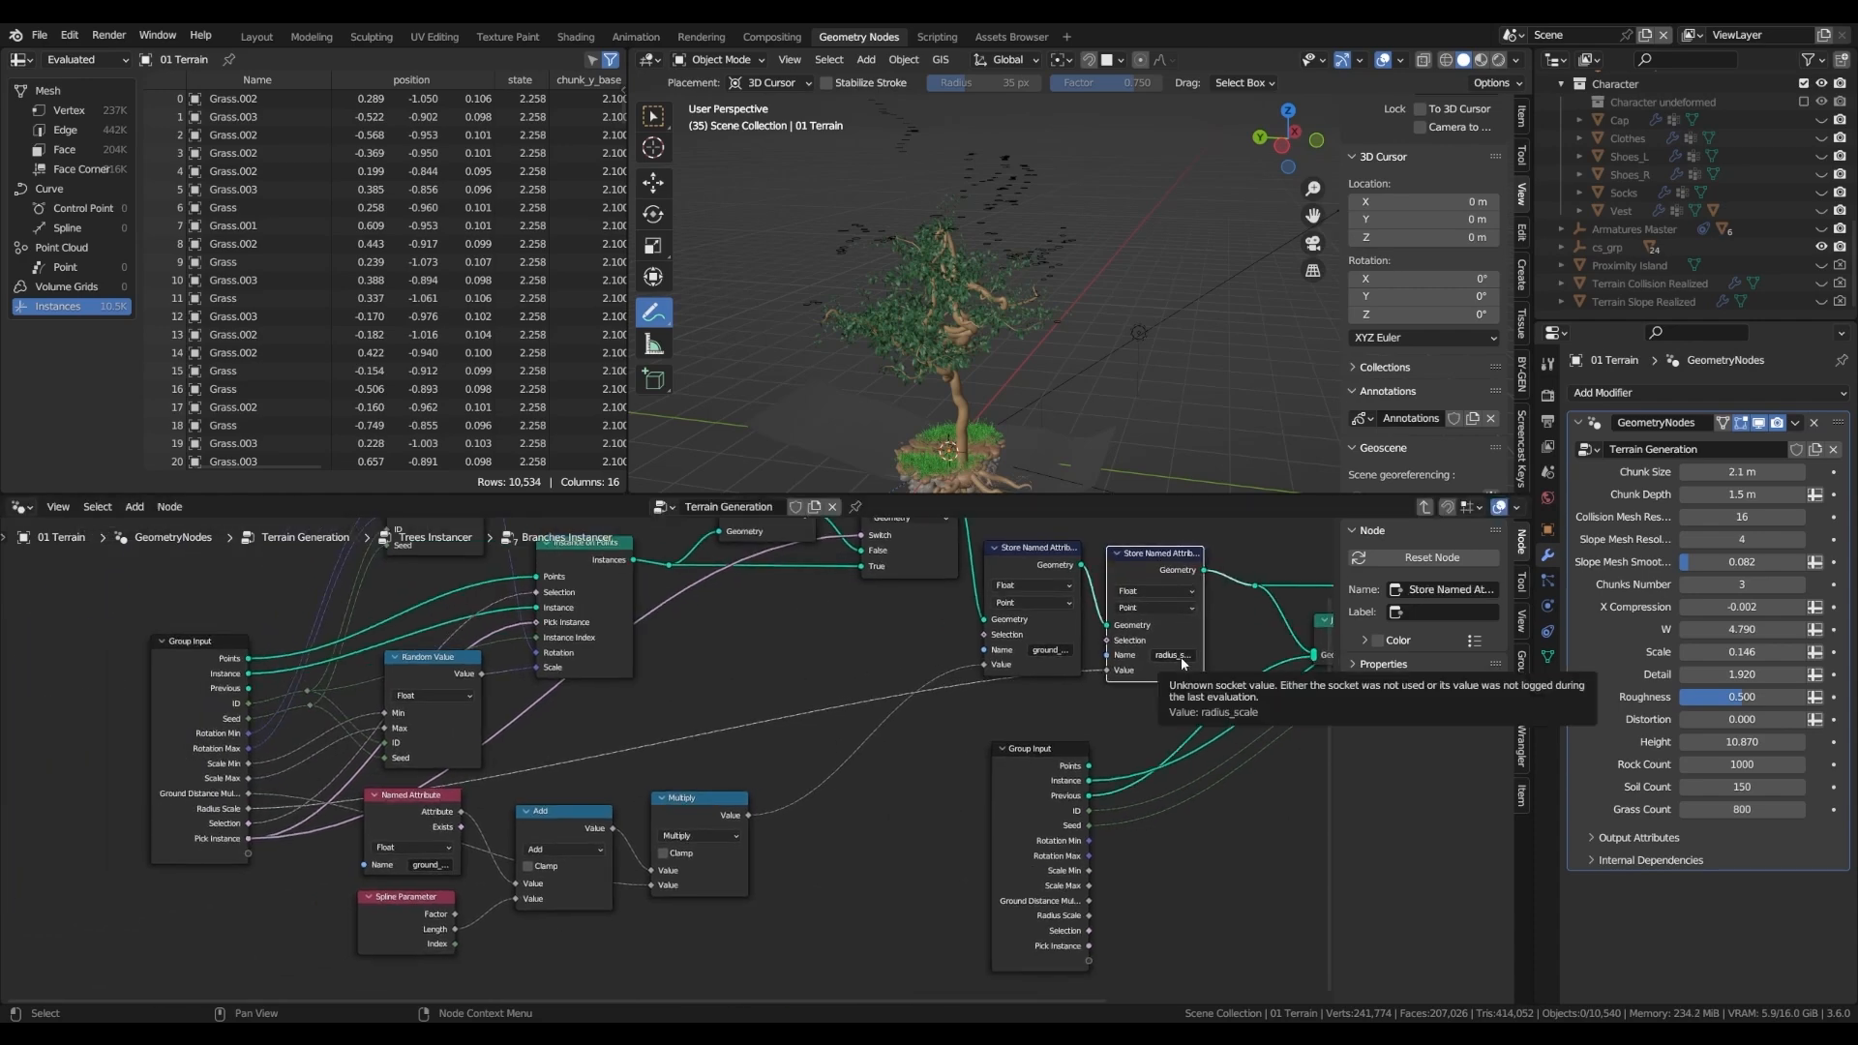
scroll(1035, 590, "up", 3)
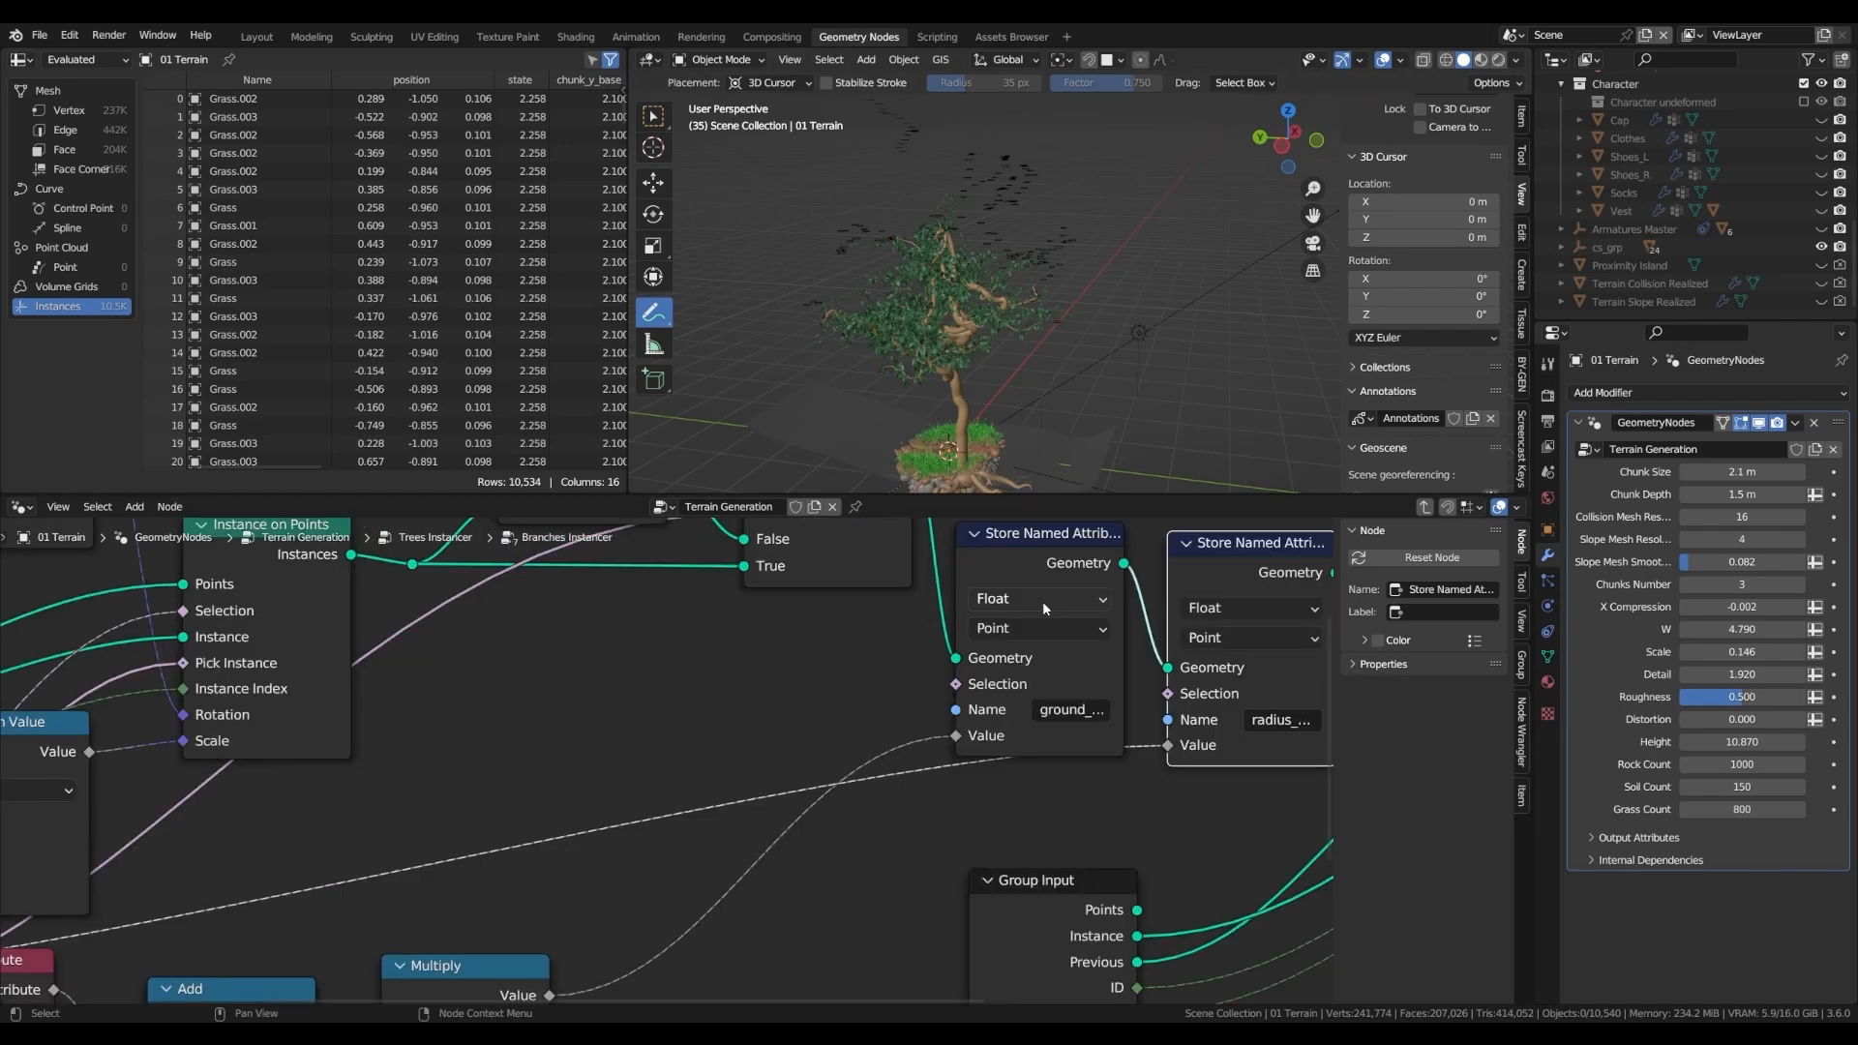
mouse_move(1090, 710)
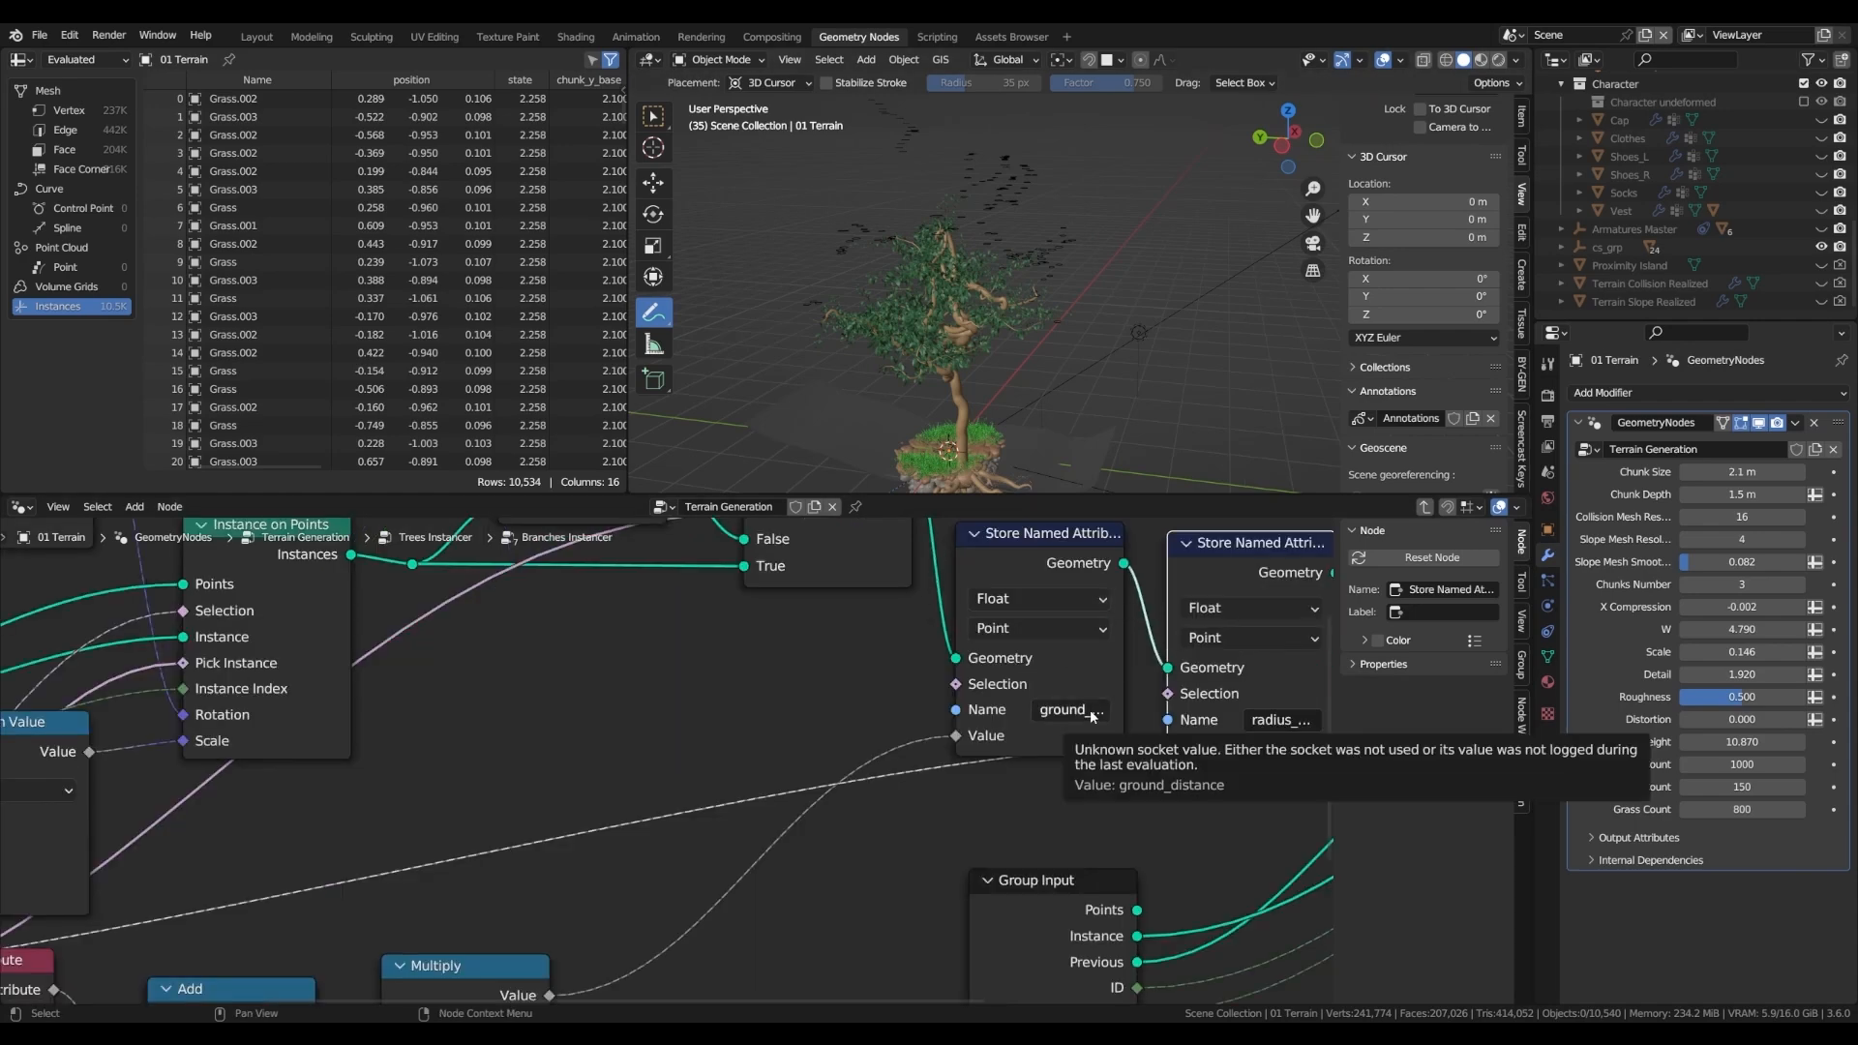
- Trace the ground_distance value back through the Multiply and Add nodes to the Named Attribute and Spline Parameter nodes
scroll(1089, 712, "down", 7)
middle_click_drag(759, 808, 950, 647)
scroll(943, 650, "up", 3)
scroll(905, 426, "up", 2)
scroll(572, 742, "up", 1)
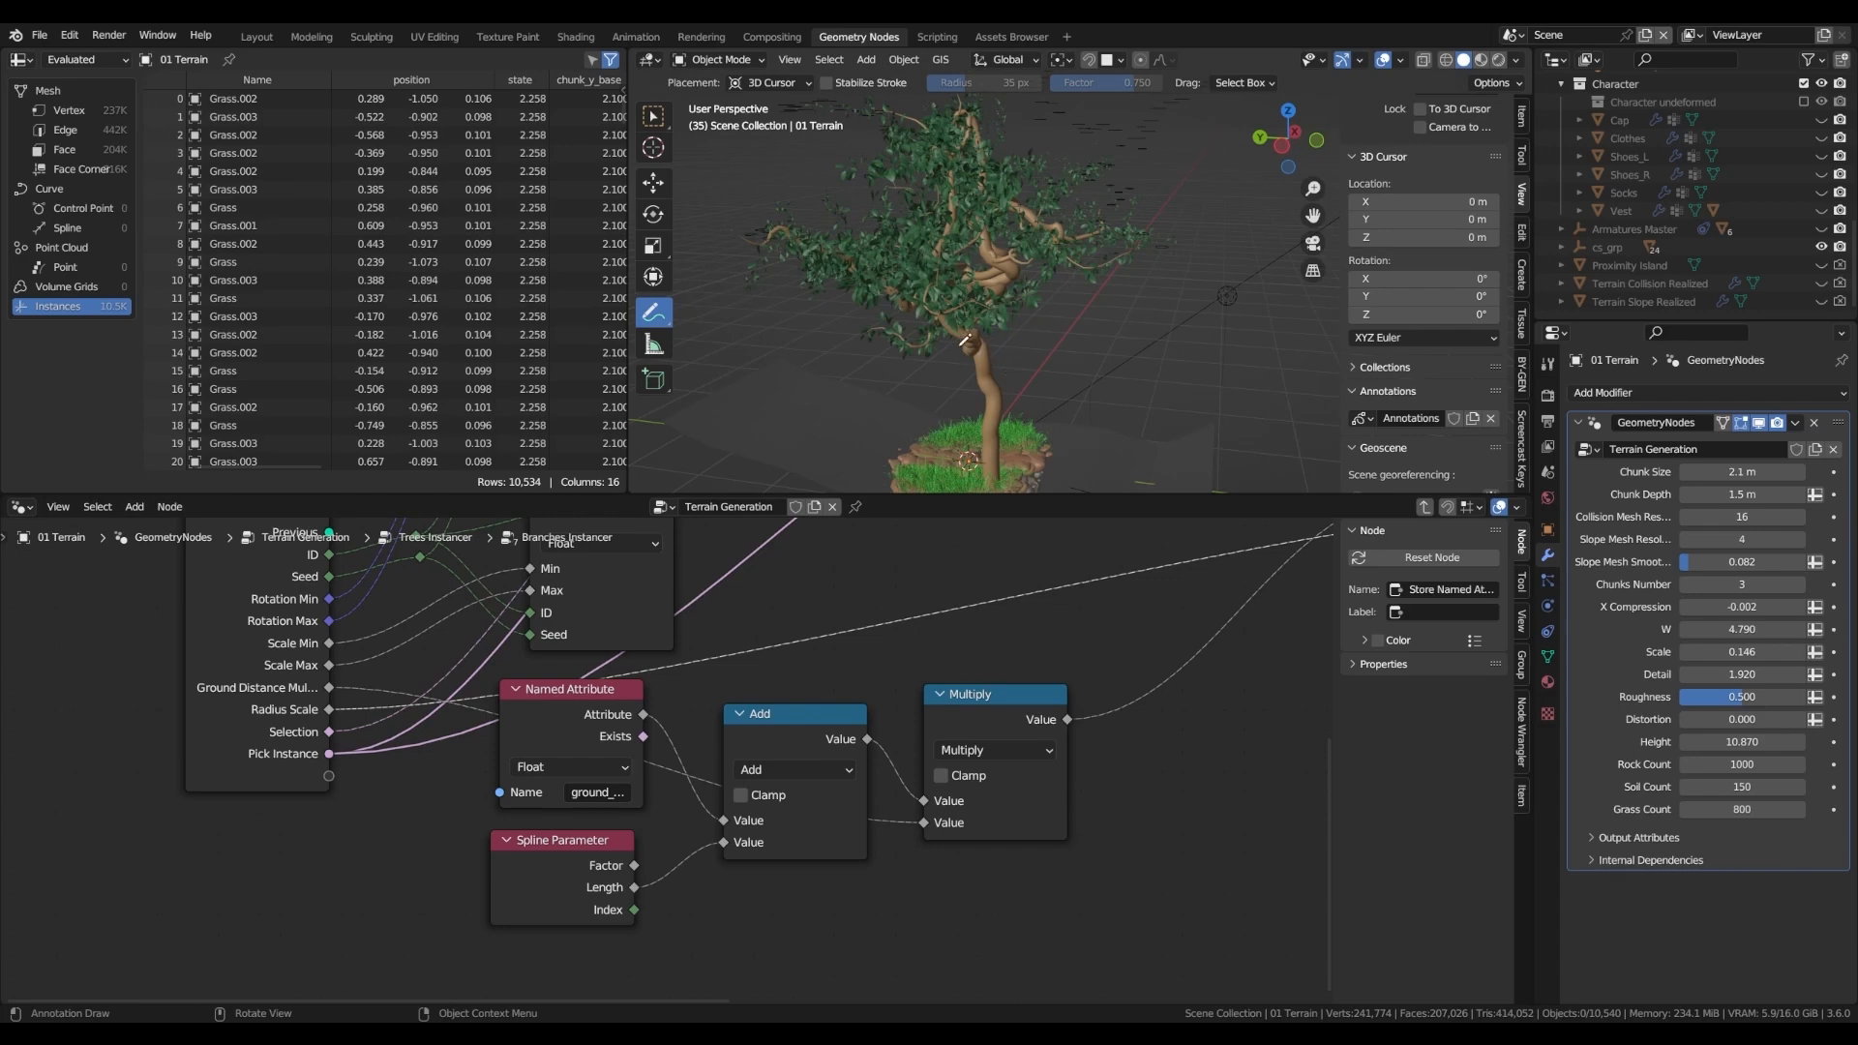
scroll(870, 677, "down", 2)
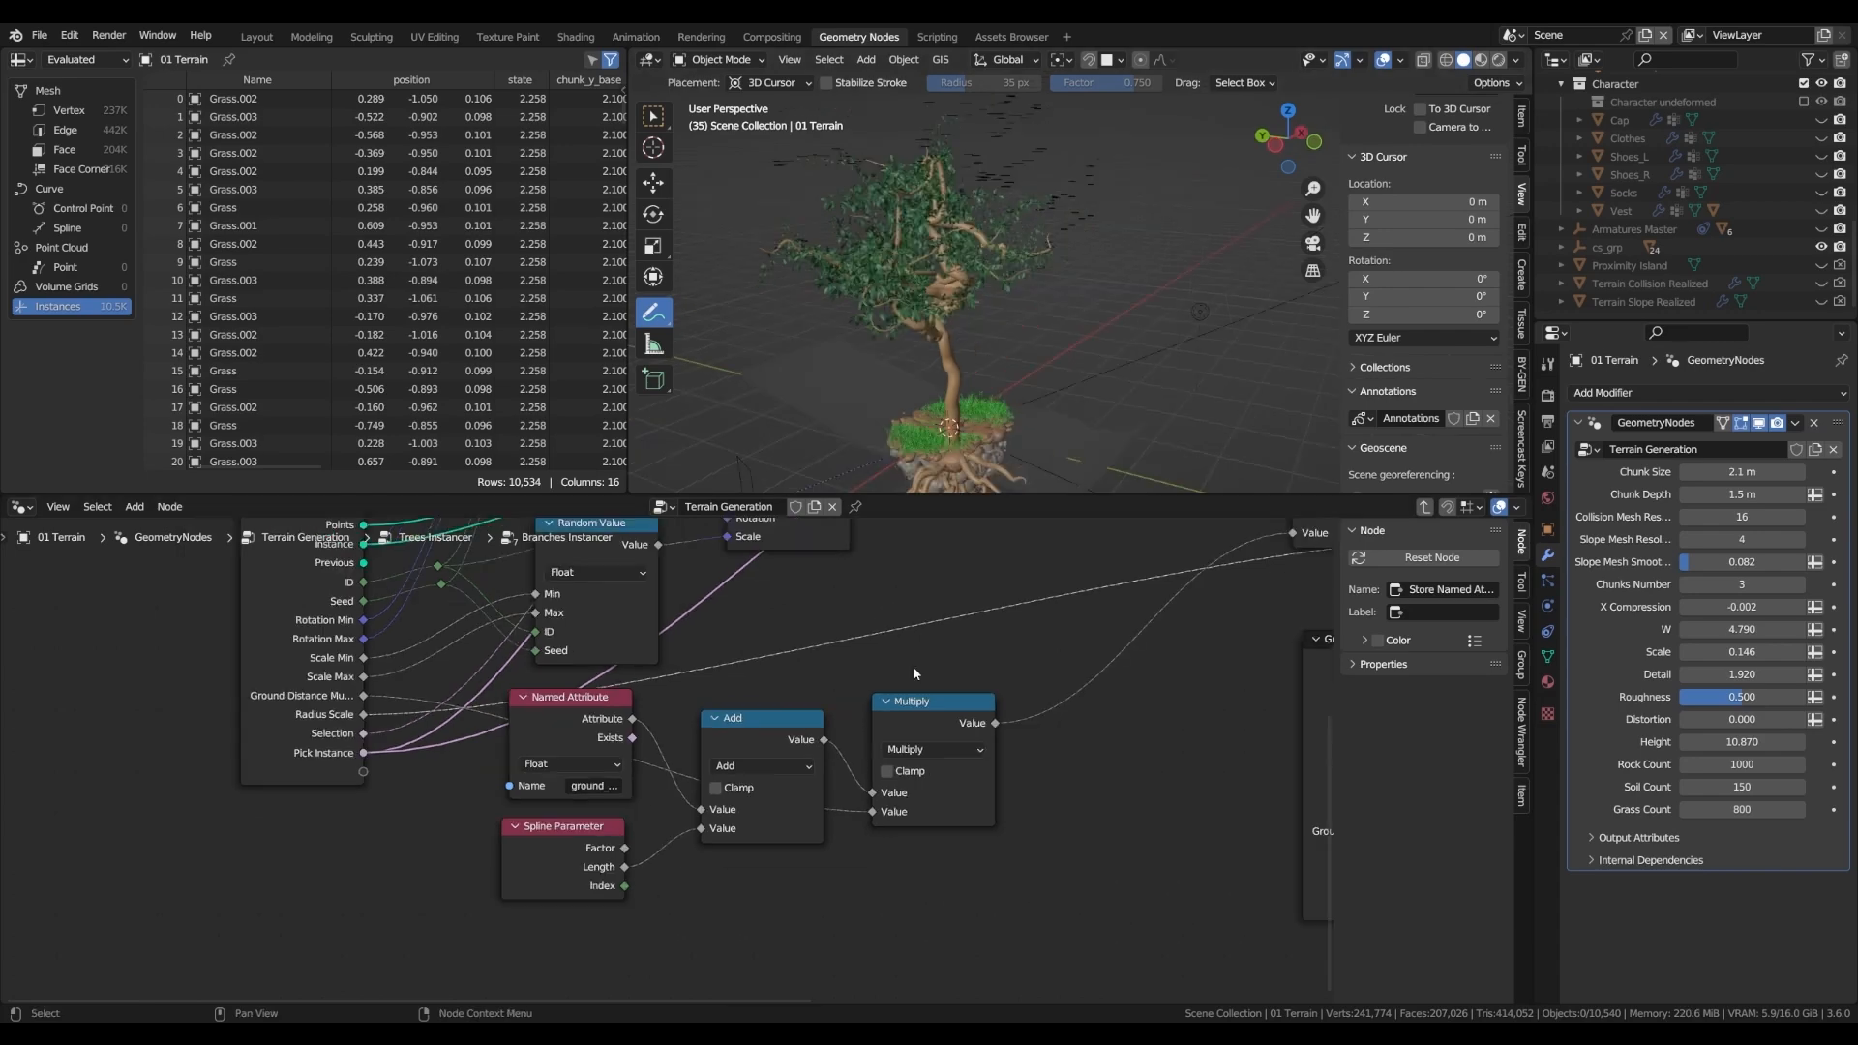
left_click(906, 680)
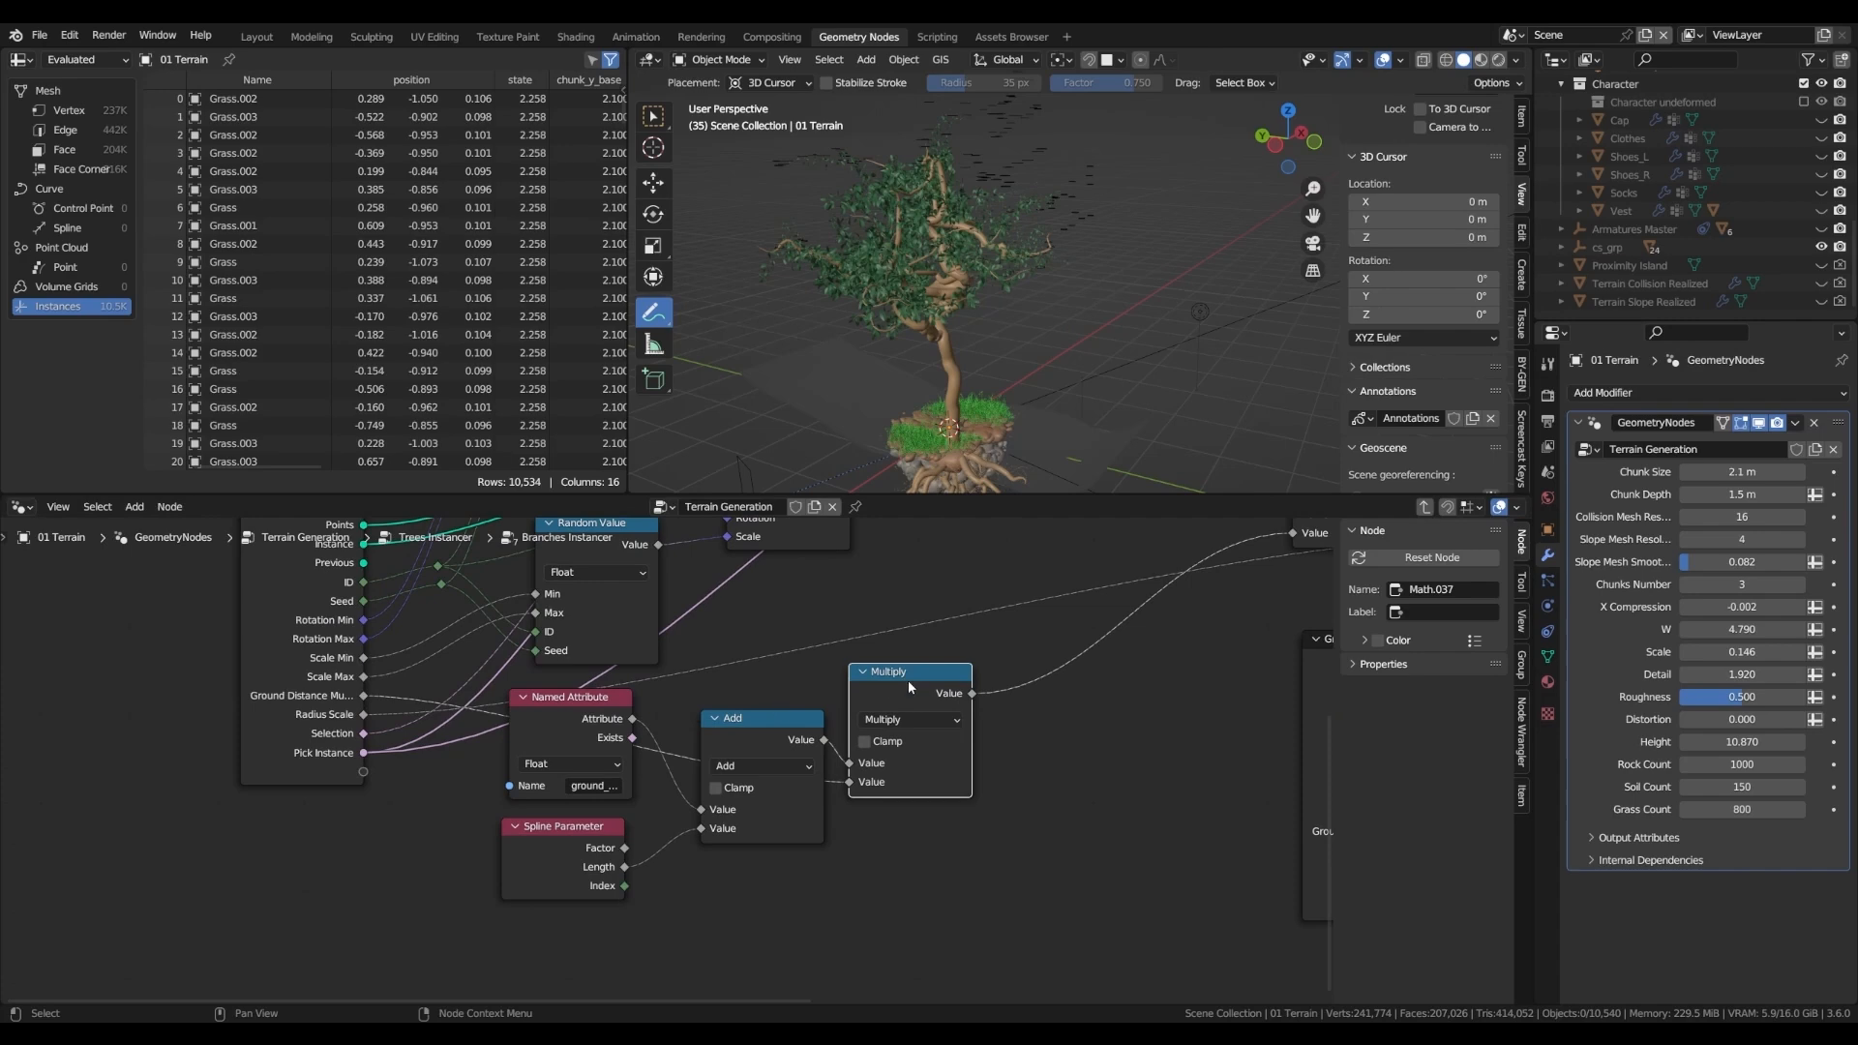
left_click_drag(910, 688, 937, 683)
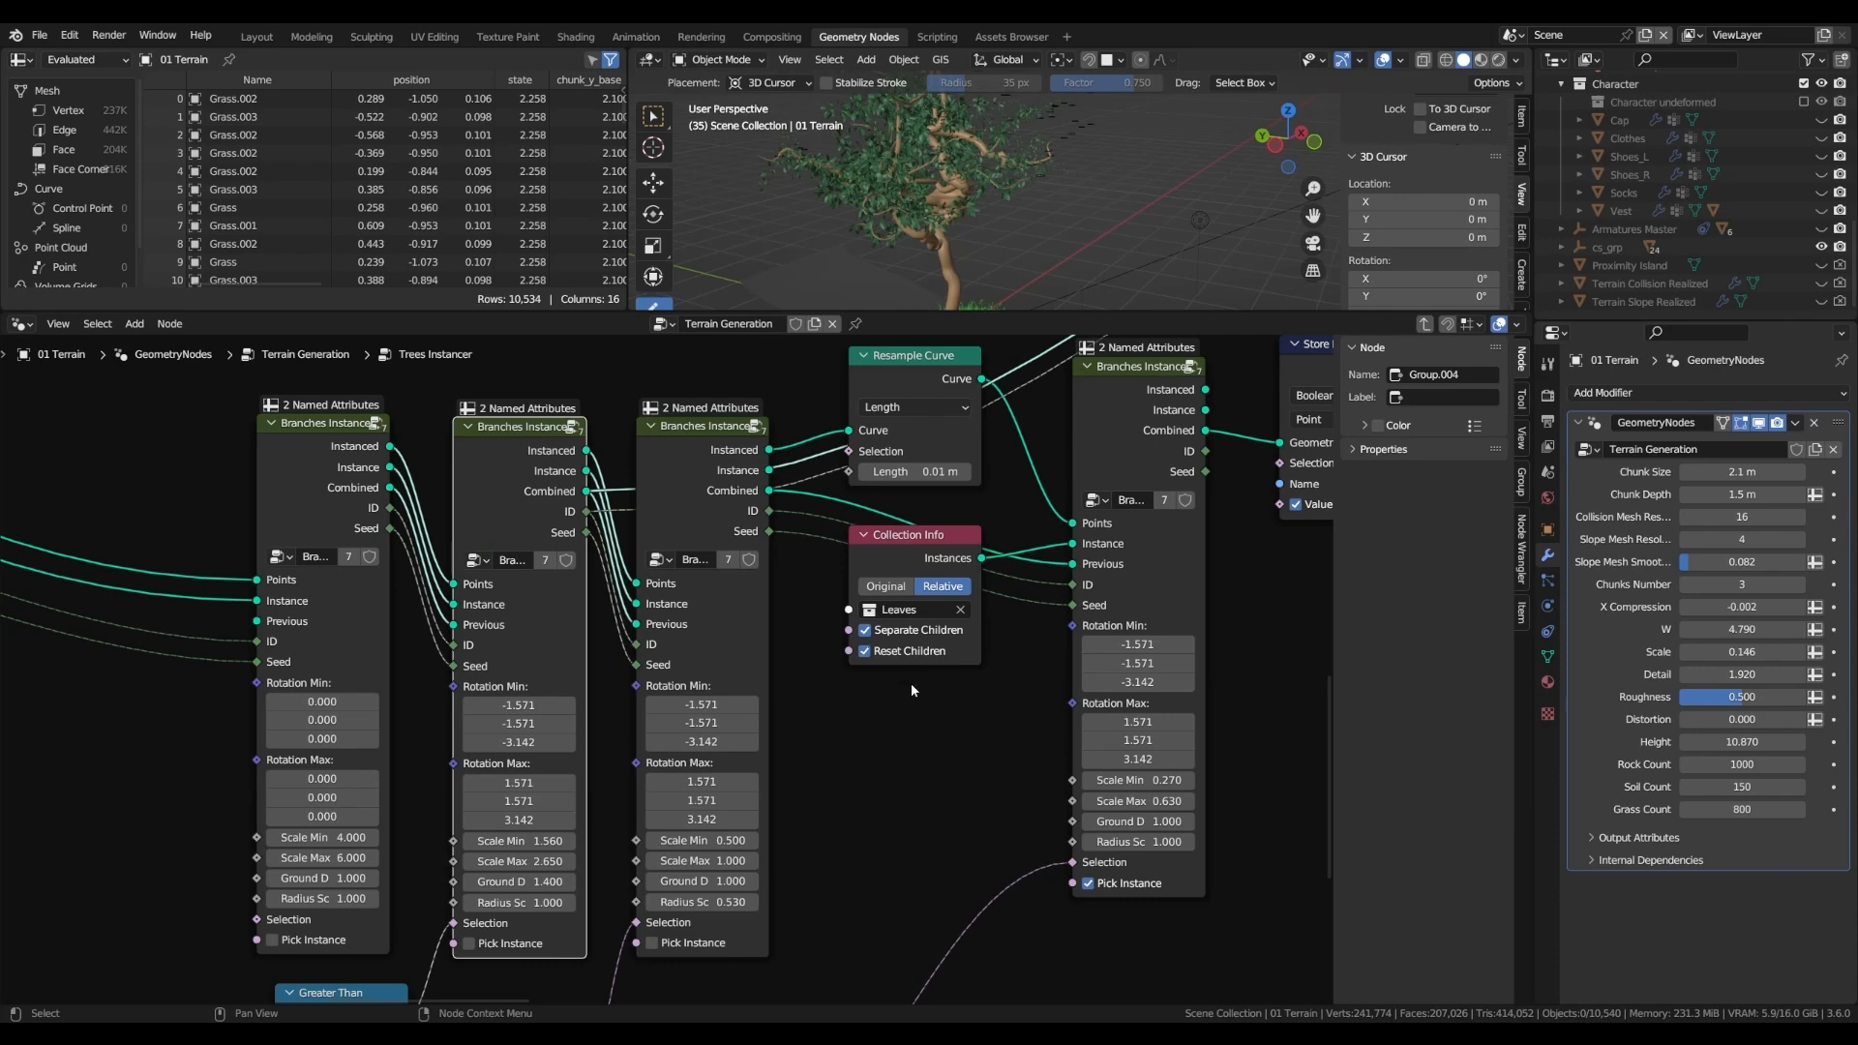
- In the Trees Instancer group, inspect the Resample Curve node feeding the leaves and the Greater Than and Random Value nodes driving the branch selections
left_click_drag(906, 384, 910, 386)
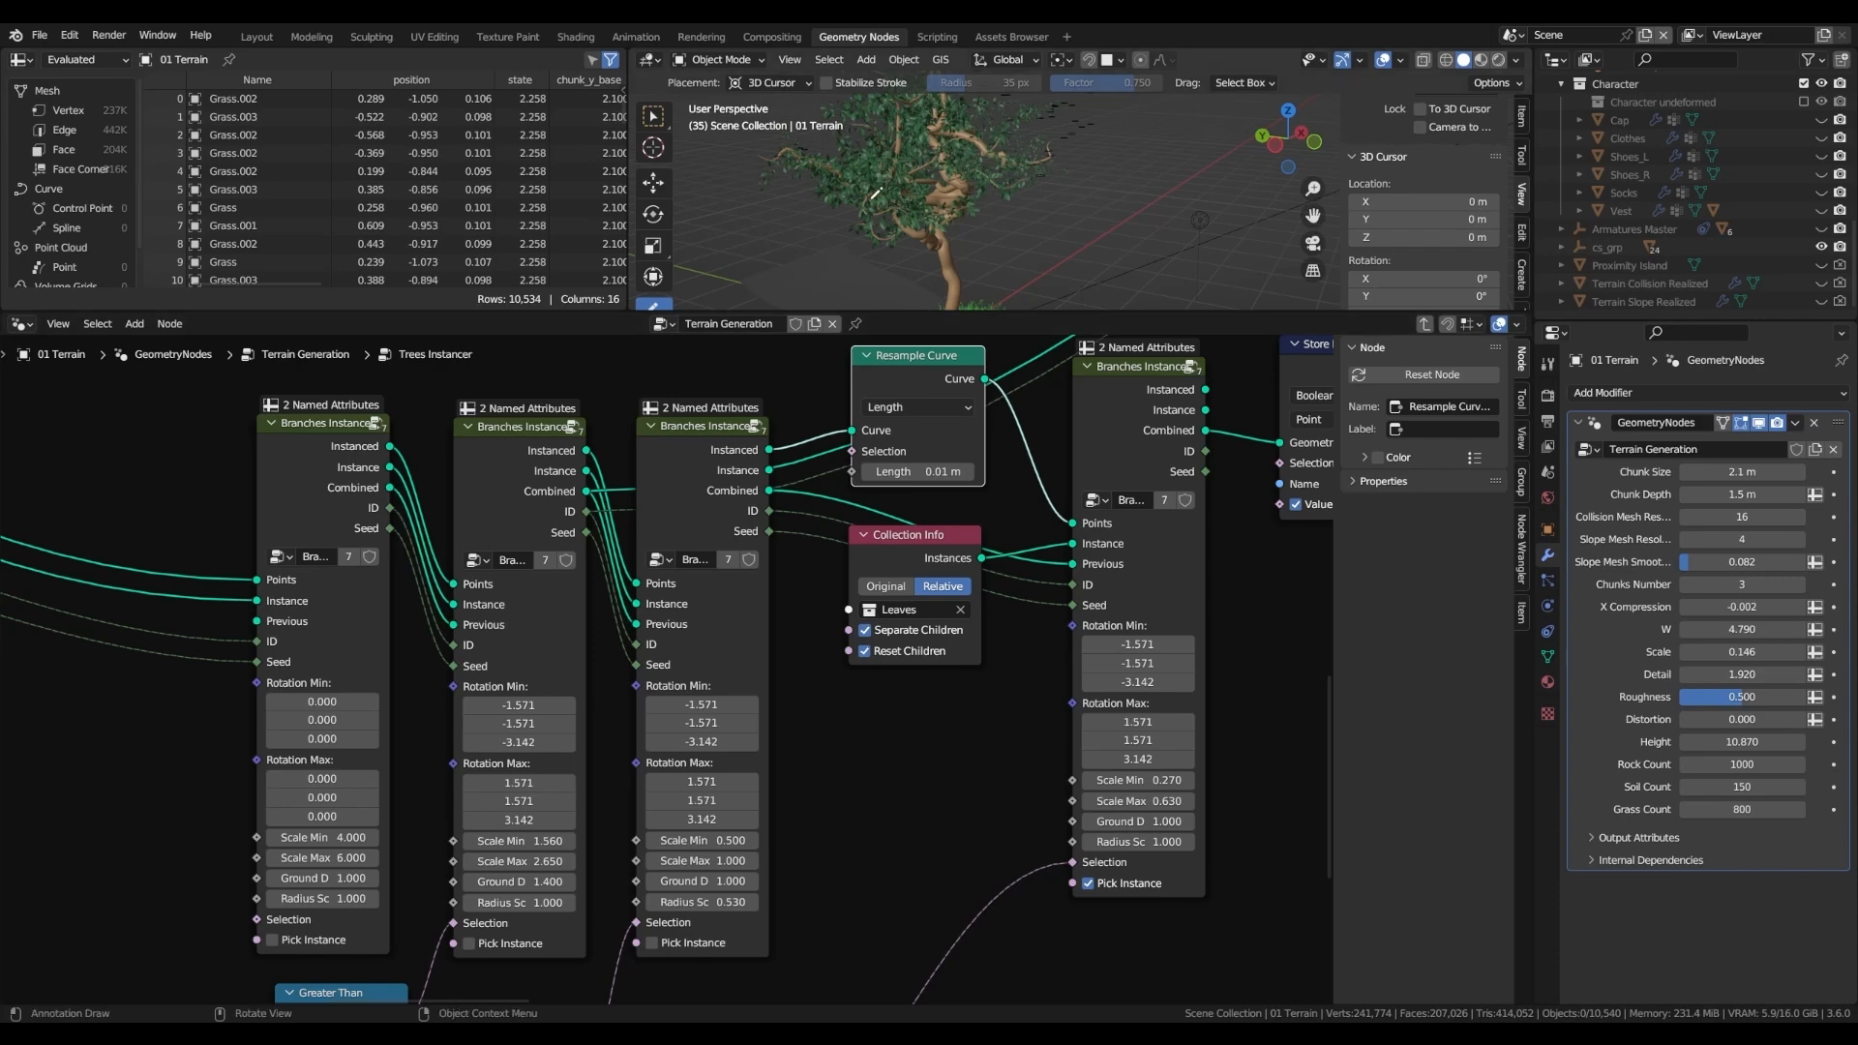
scroll(890, 207, "up", 3)
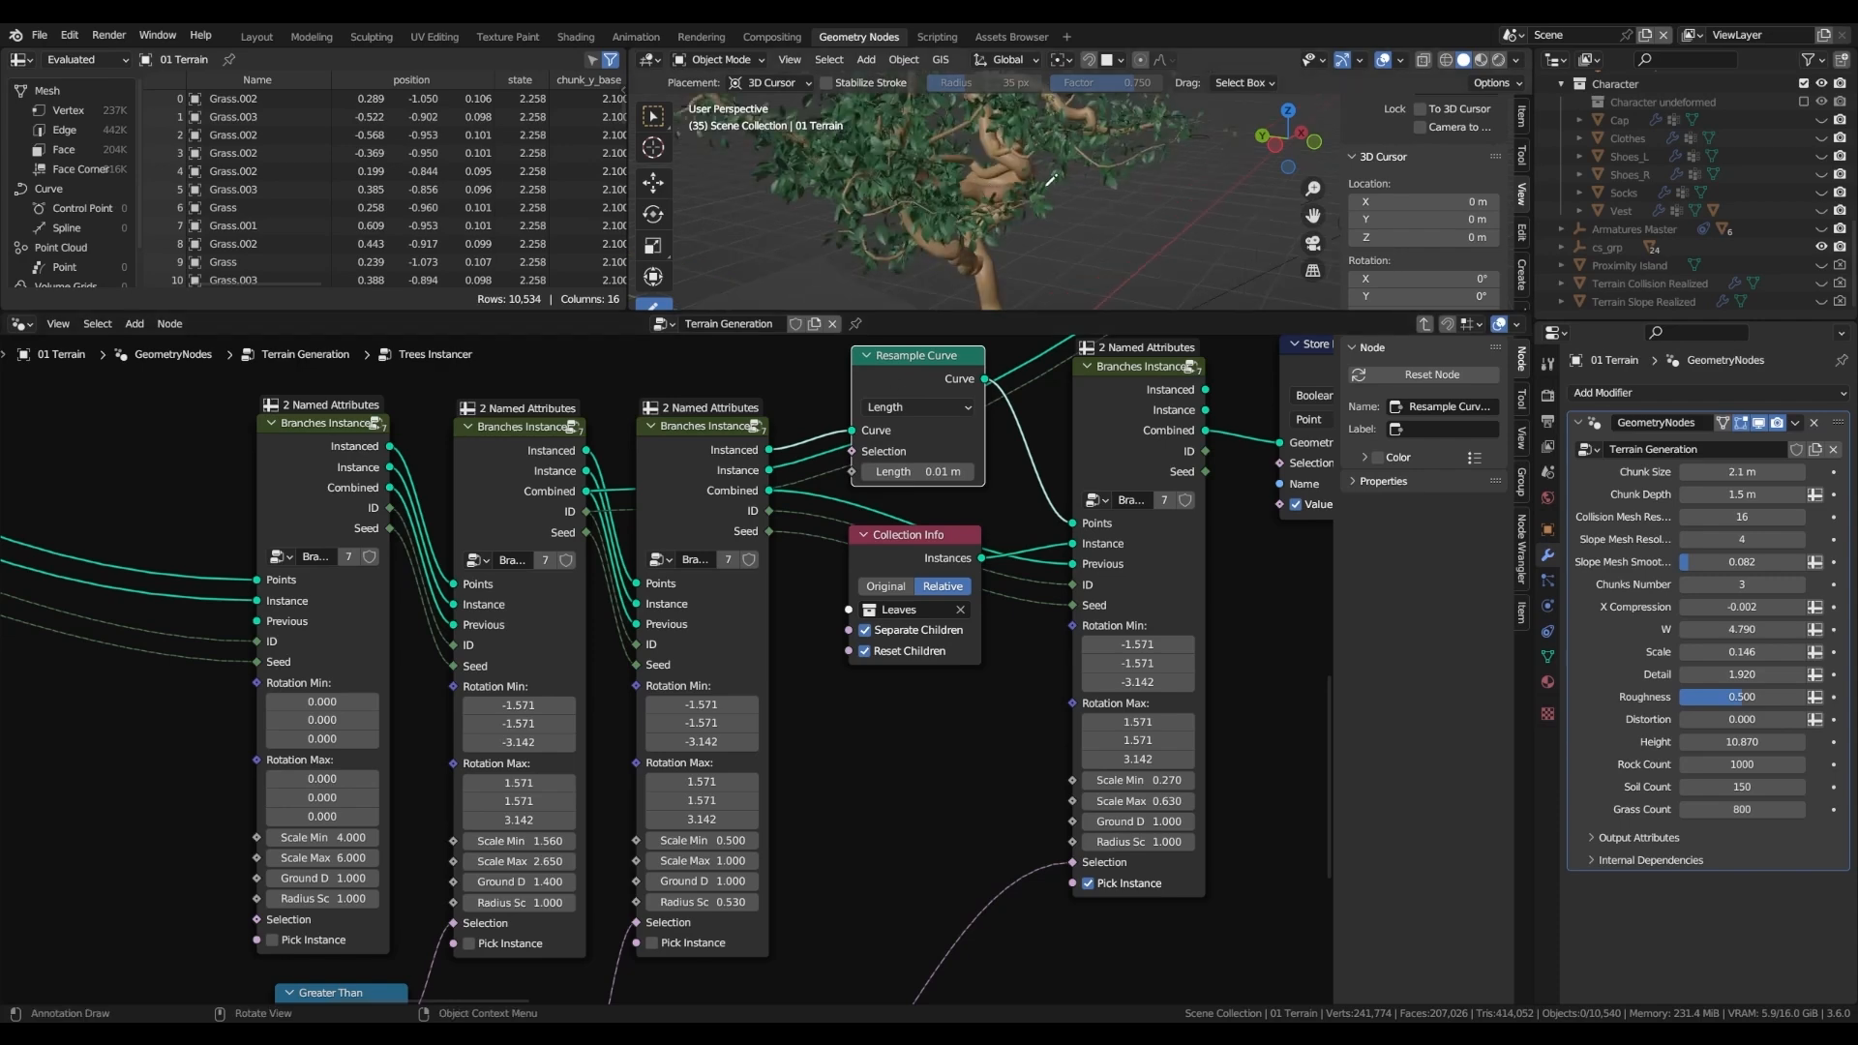
middle_click_drag(773, 416, 1137, 688)
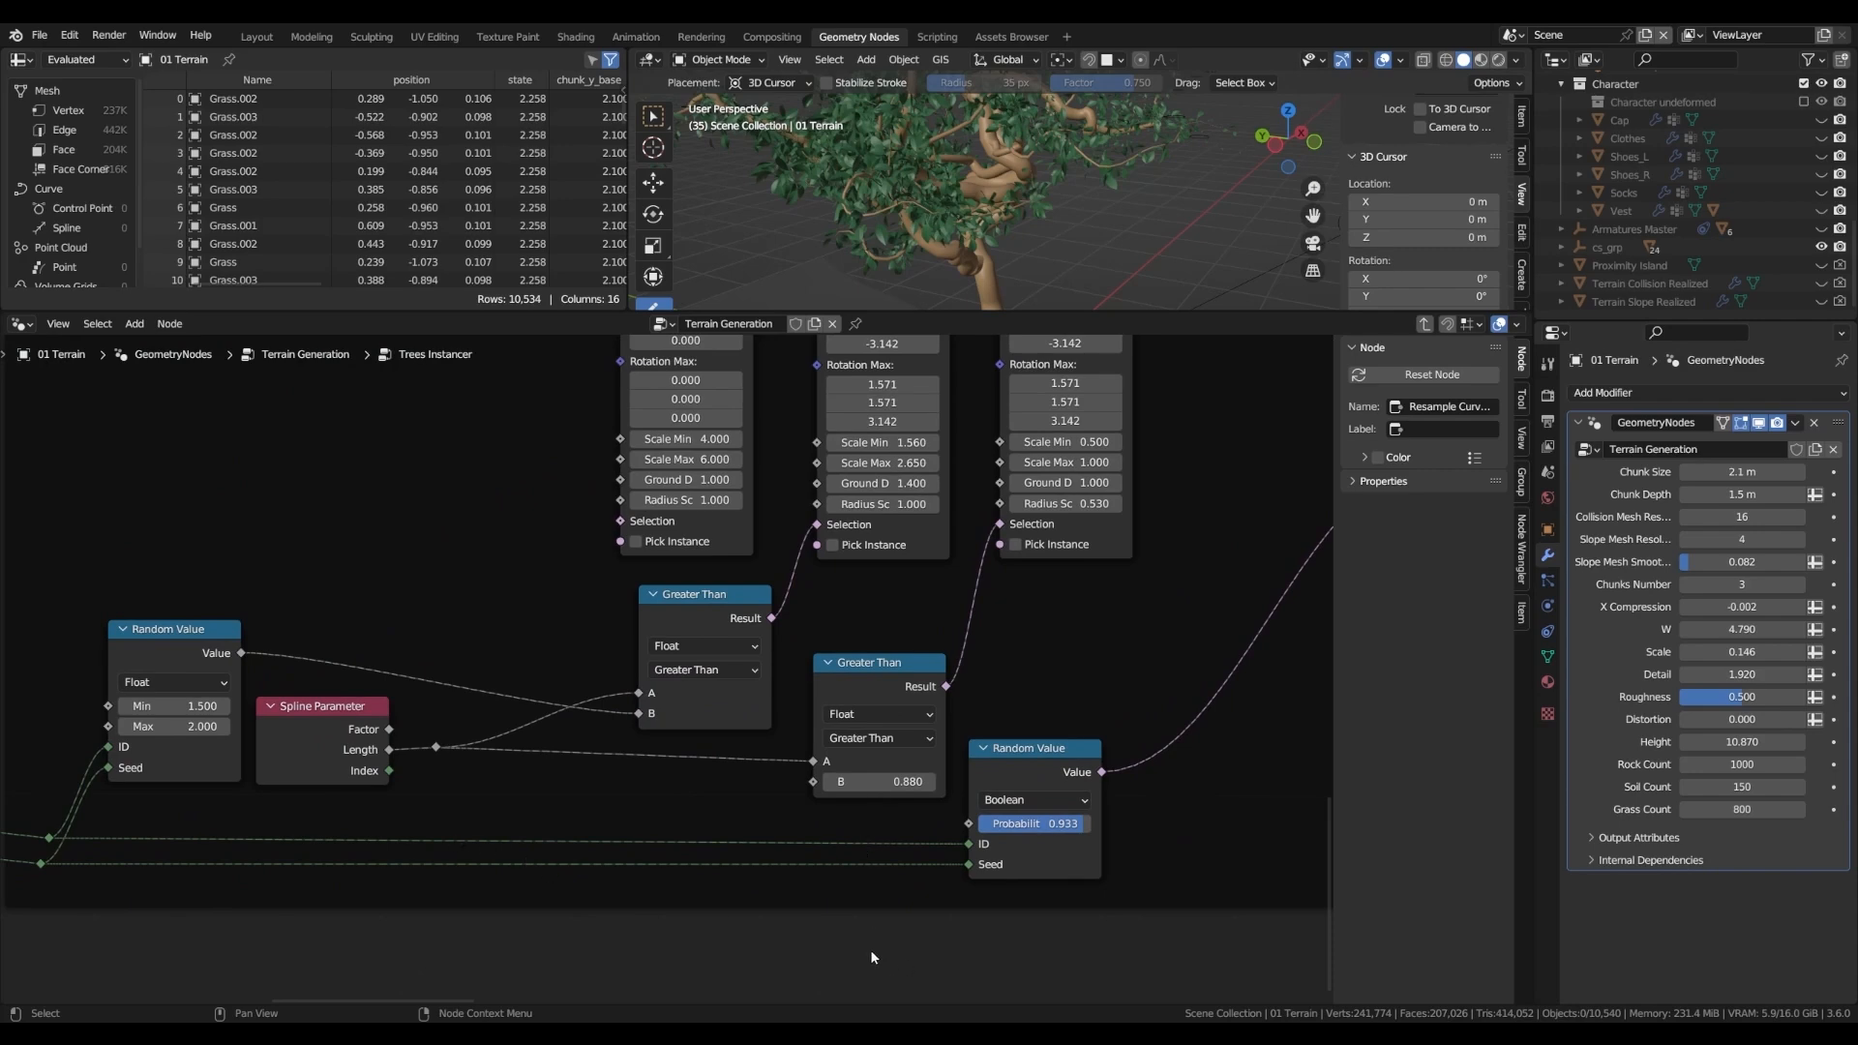
- Examine the Roots frame, checking the Transform Geometry node's negative Z scale and the boolean Random Value node driving the selection
middle_click_drag(1026, 571, 916, 850)
middle_click_drag(1001, 613, 996, 709)
scroll(997, 710, "up", 4)
middle_click_drag(997, 709, 913, 786)
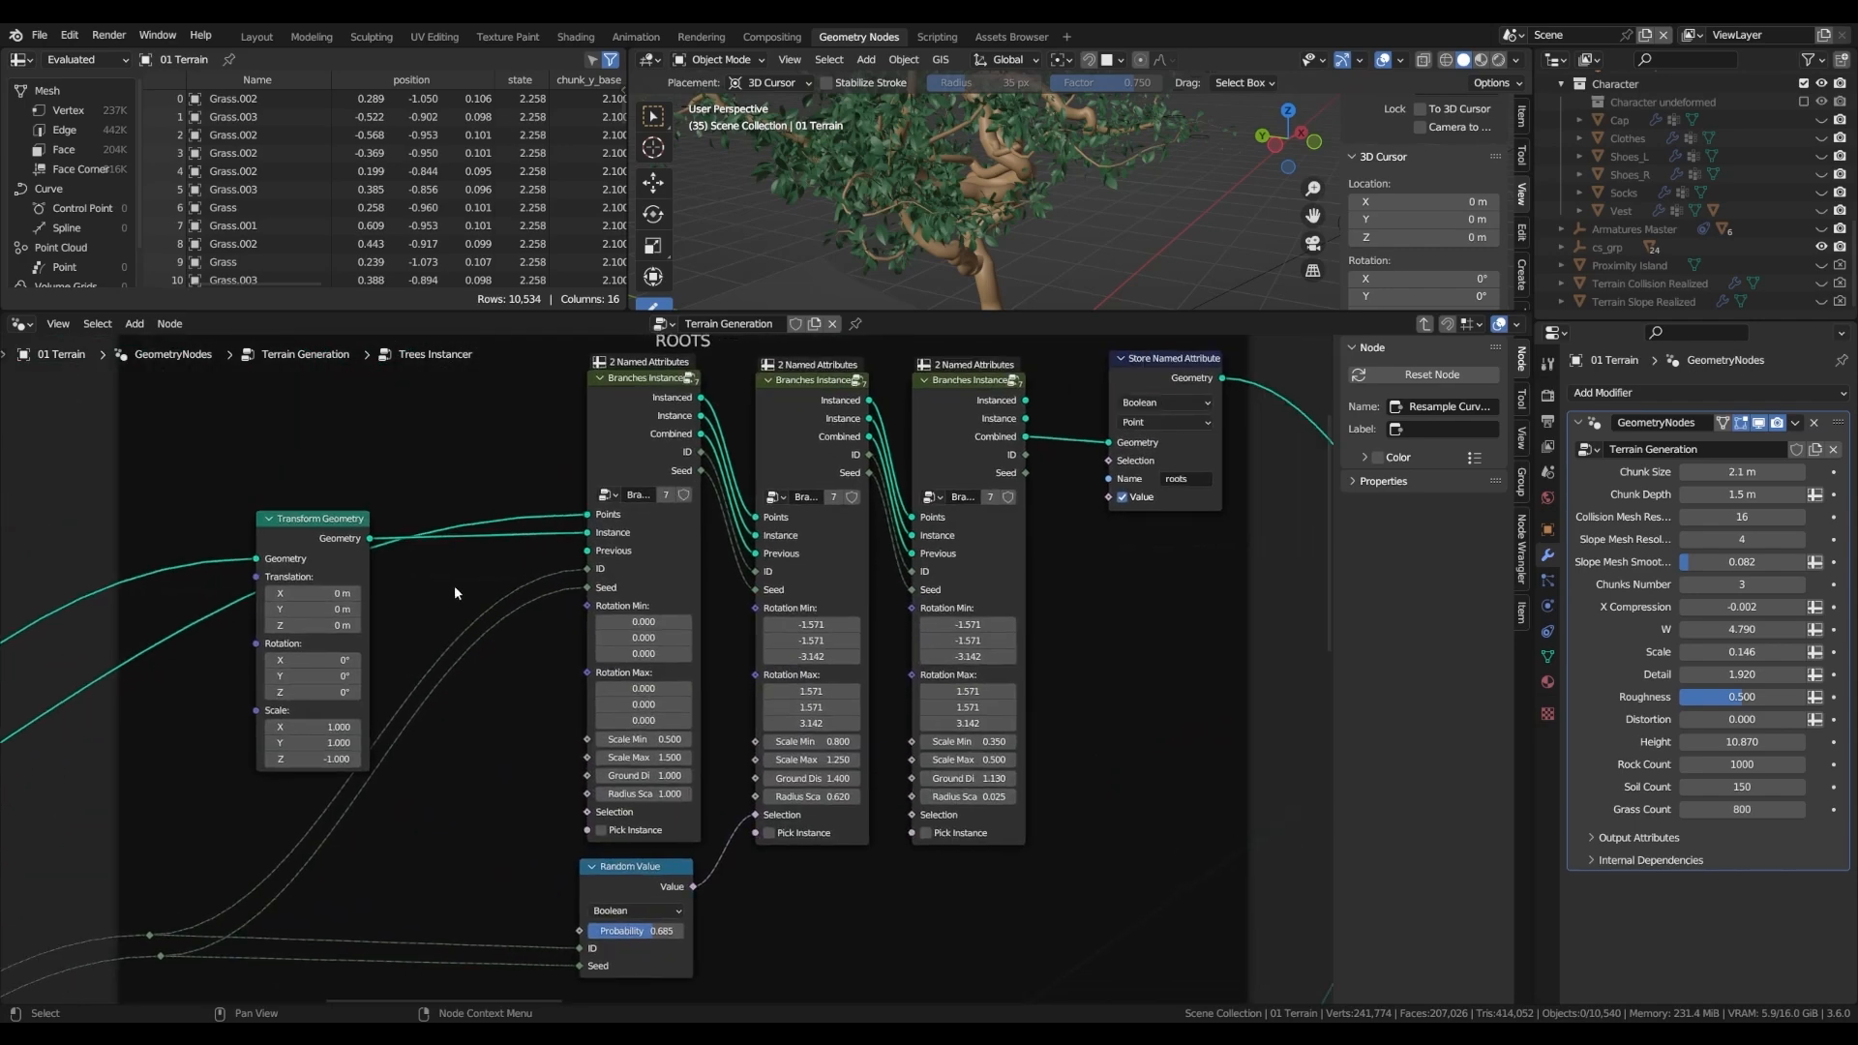
mouse_move(323, 534)
left_mouse_down()
mouse_move(342, 527)
mouse_move(328, 534)
left_mouse_up()
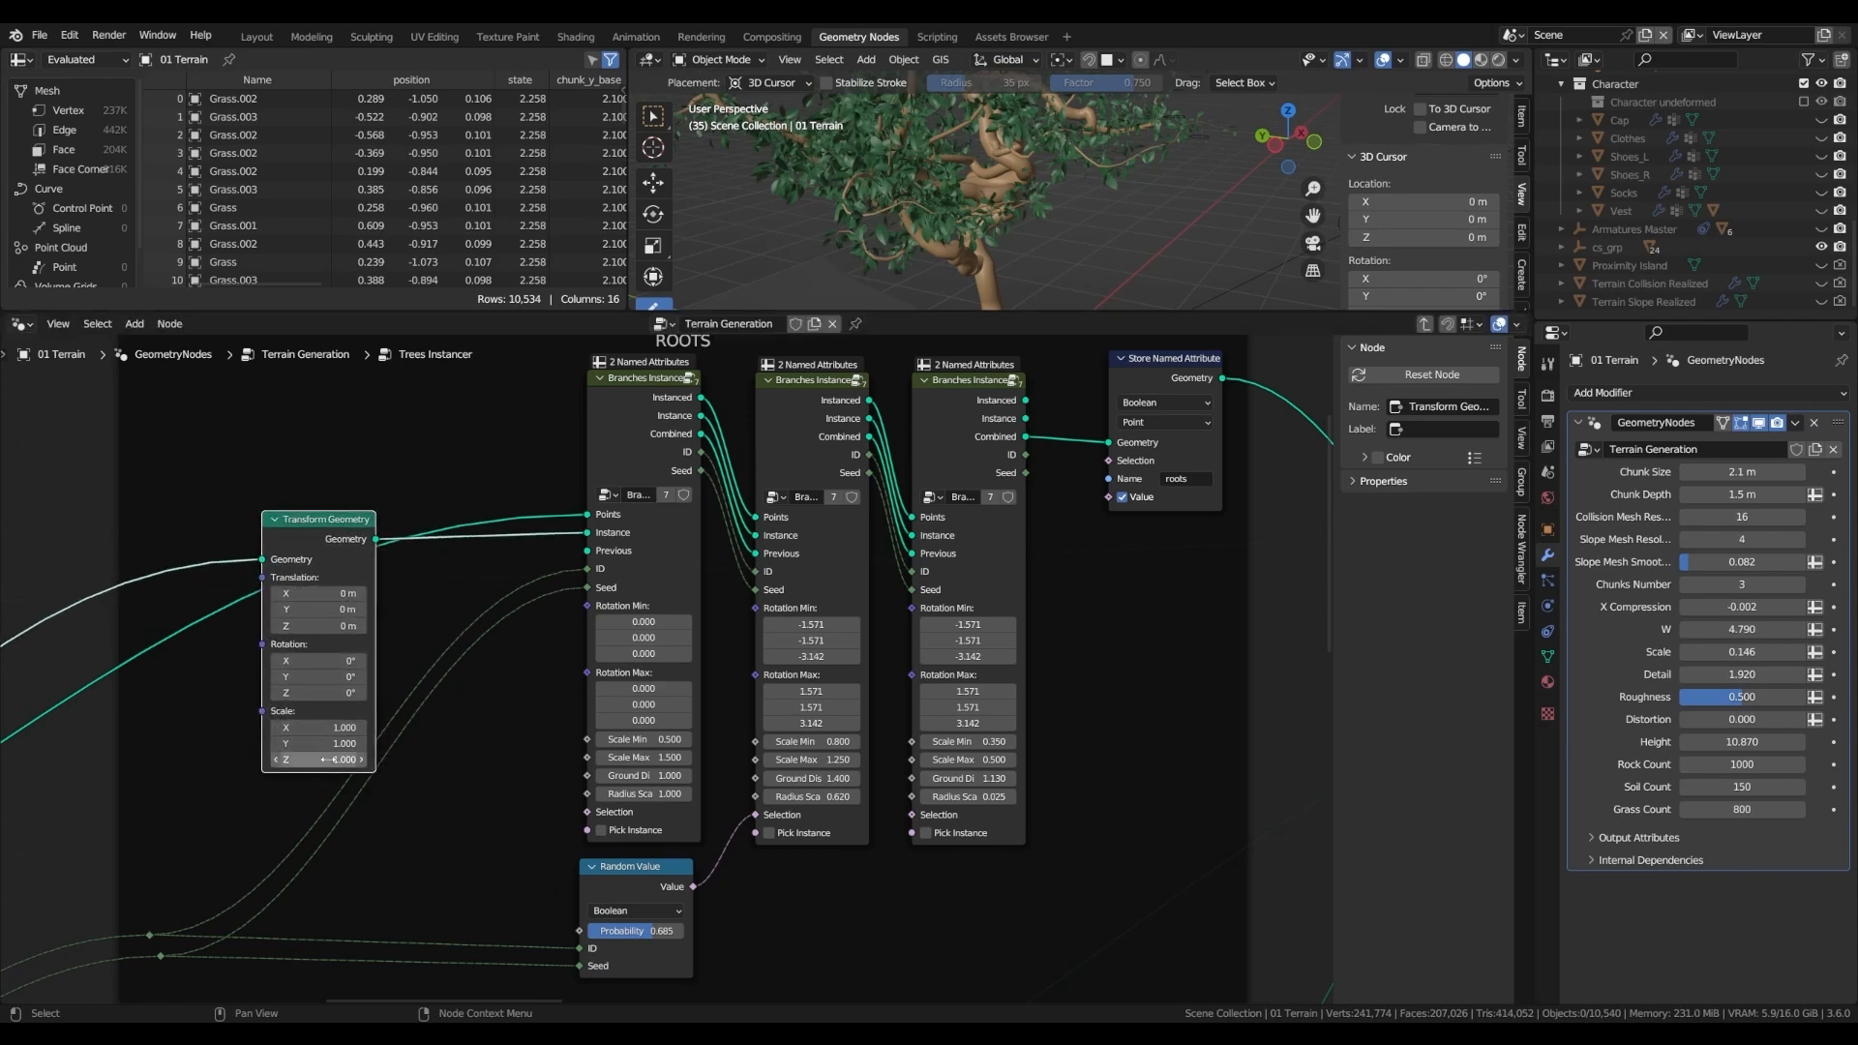
left_click_drag(621, 879, 626, 882)
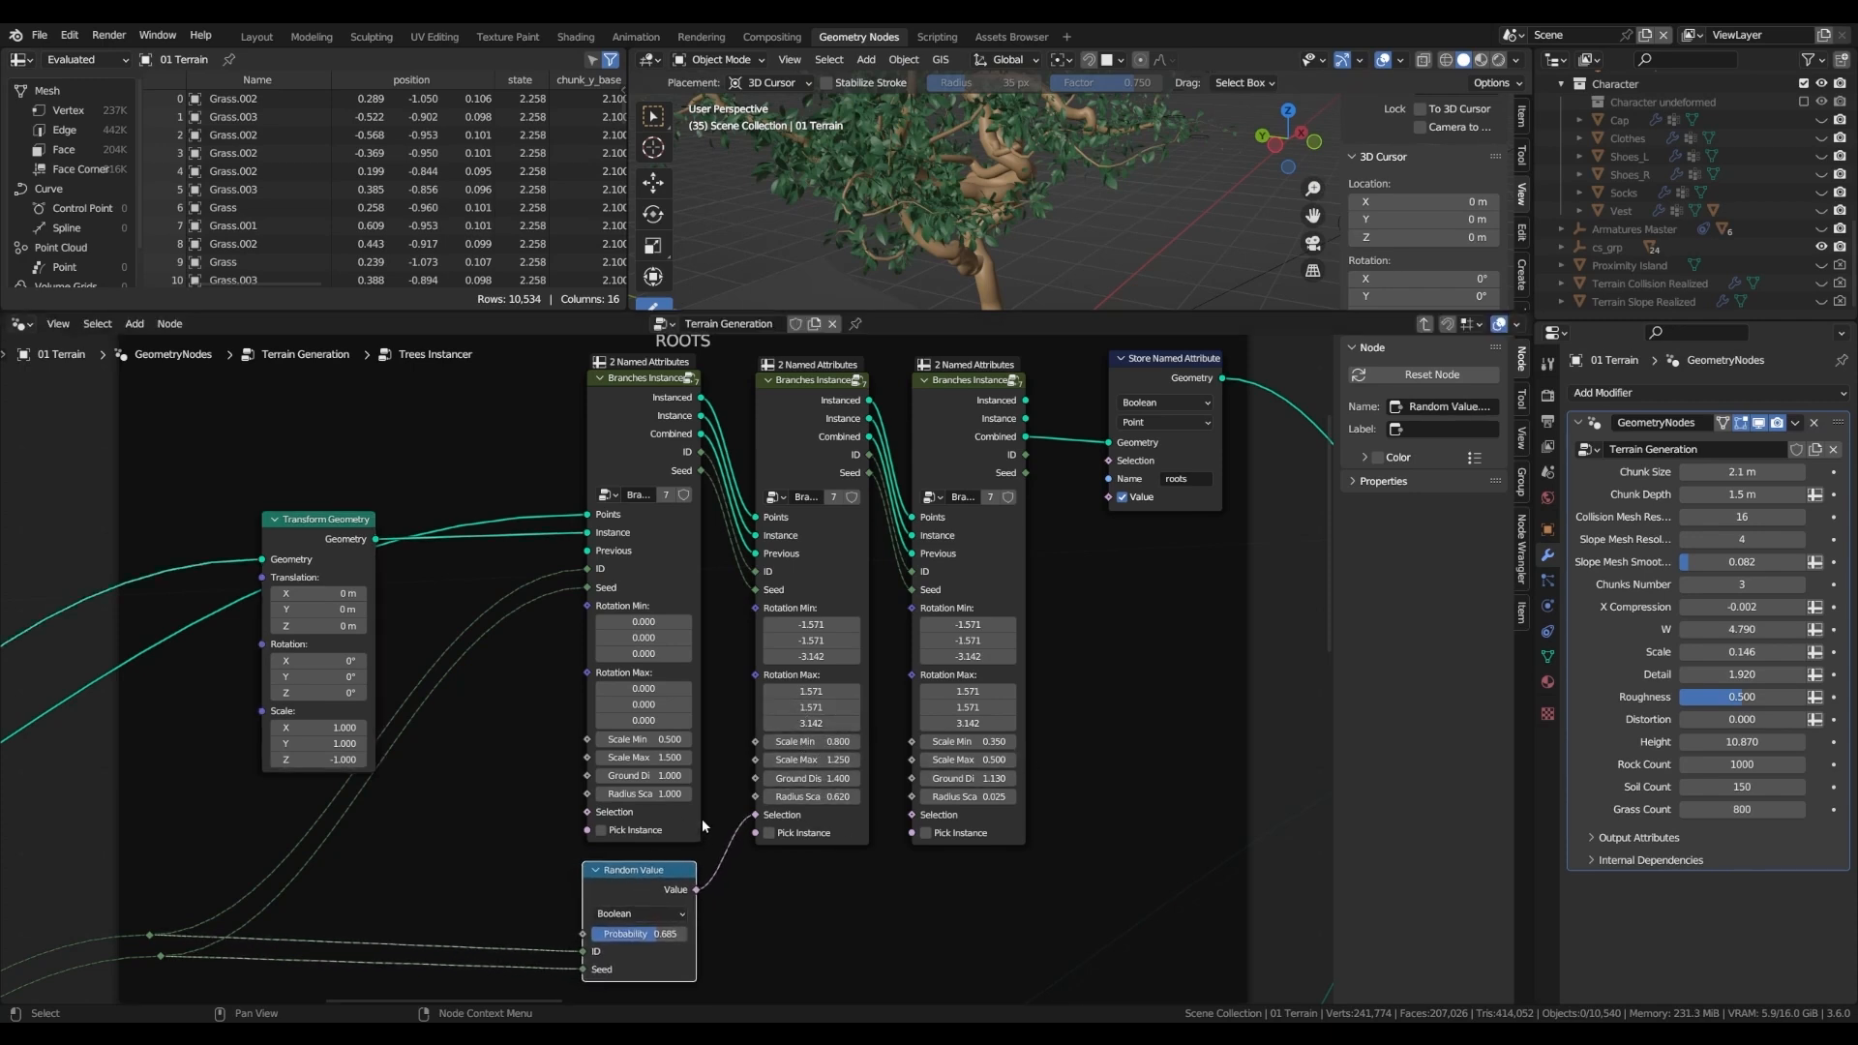
- Preview the Join Geometry node that merges the roots and branches, and view the combined curves in the viewport
scroll(701, 819, "down", 3)
middle_click_drag(701, 820, 642, 699)
middle_click_drag(1065, 758, 840, 768)
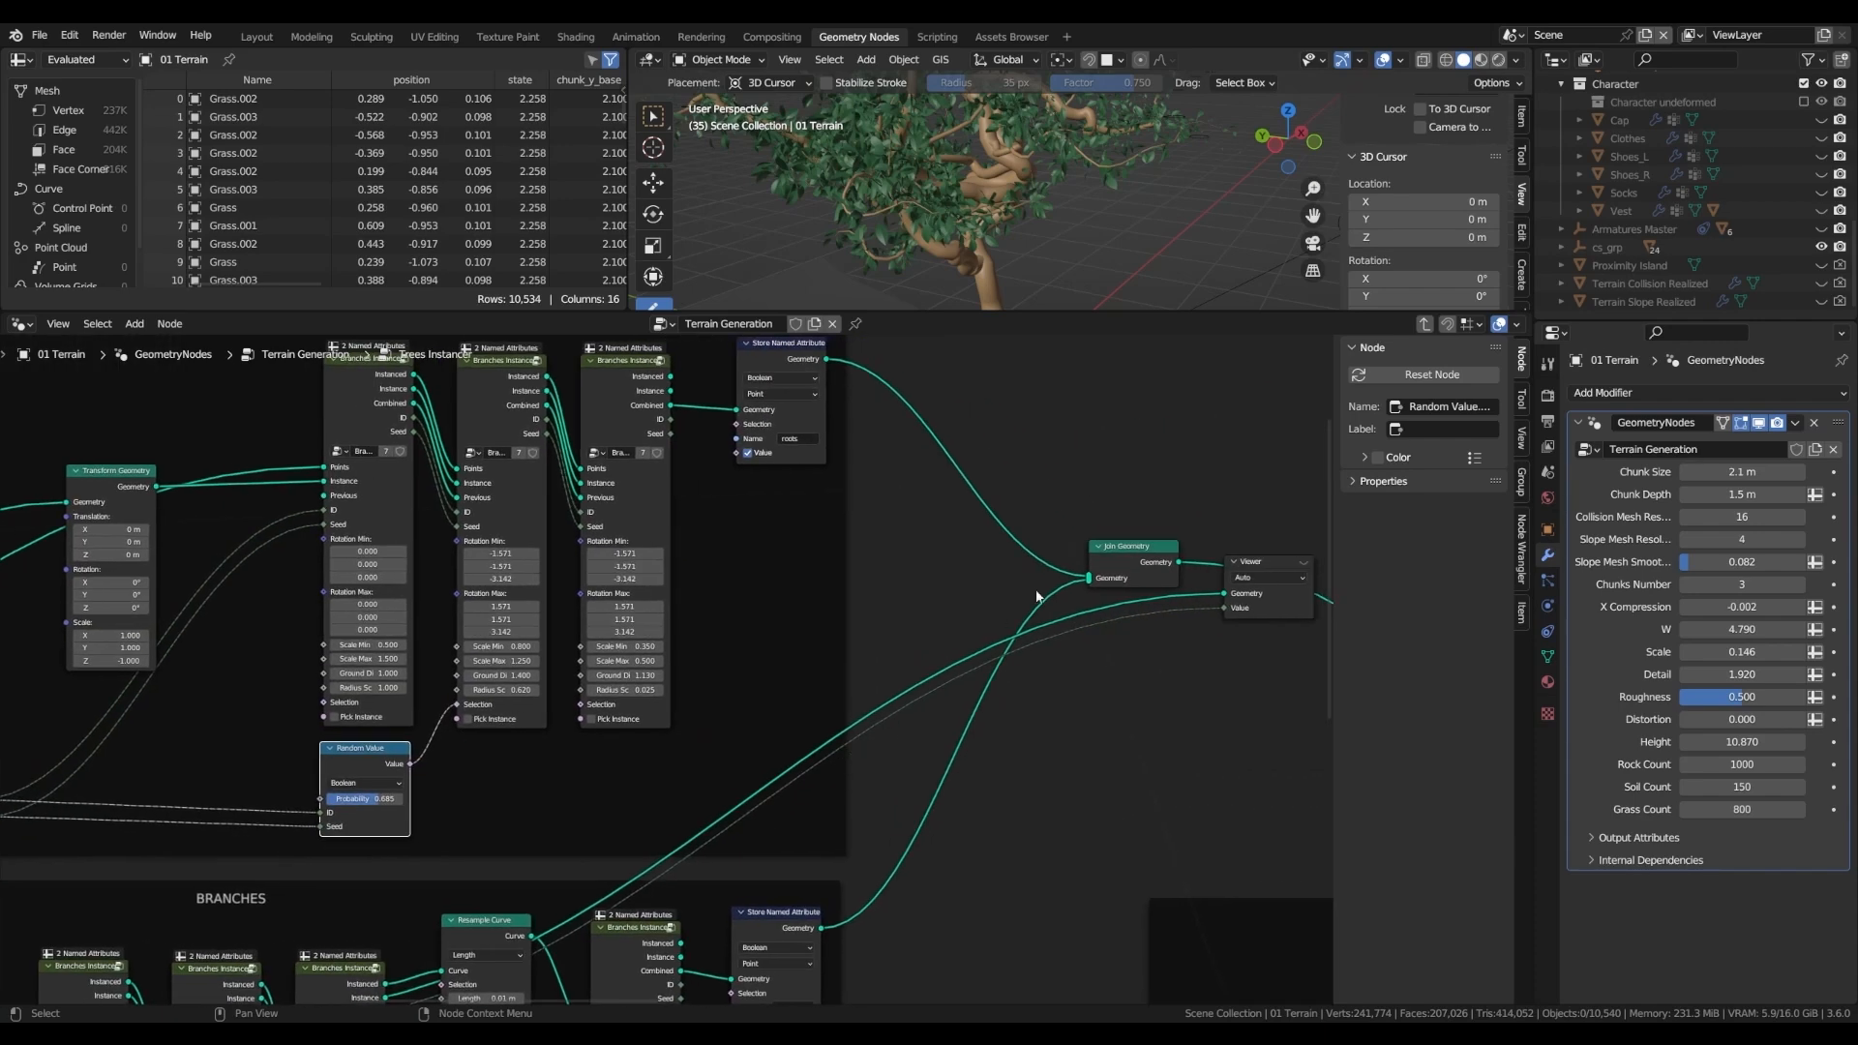
left_click(1128, 556, "ctrl+shift")
scroll(1059, 530, "down", 2)
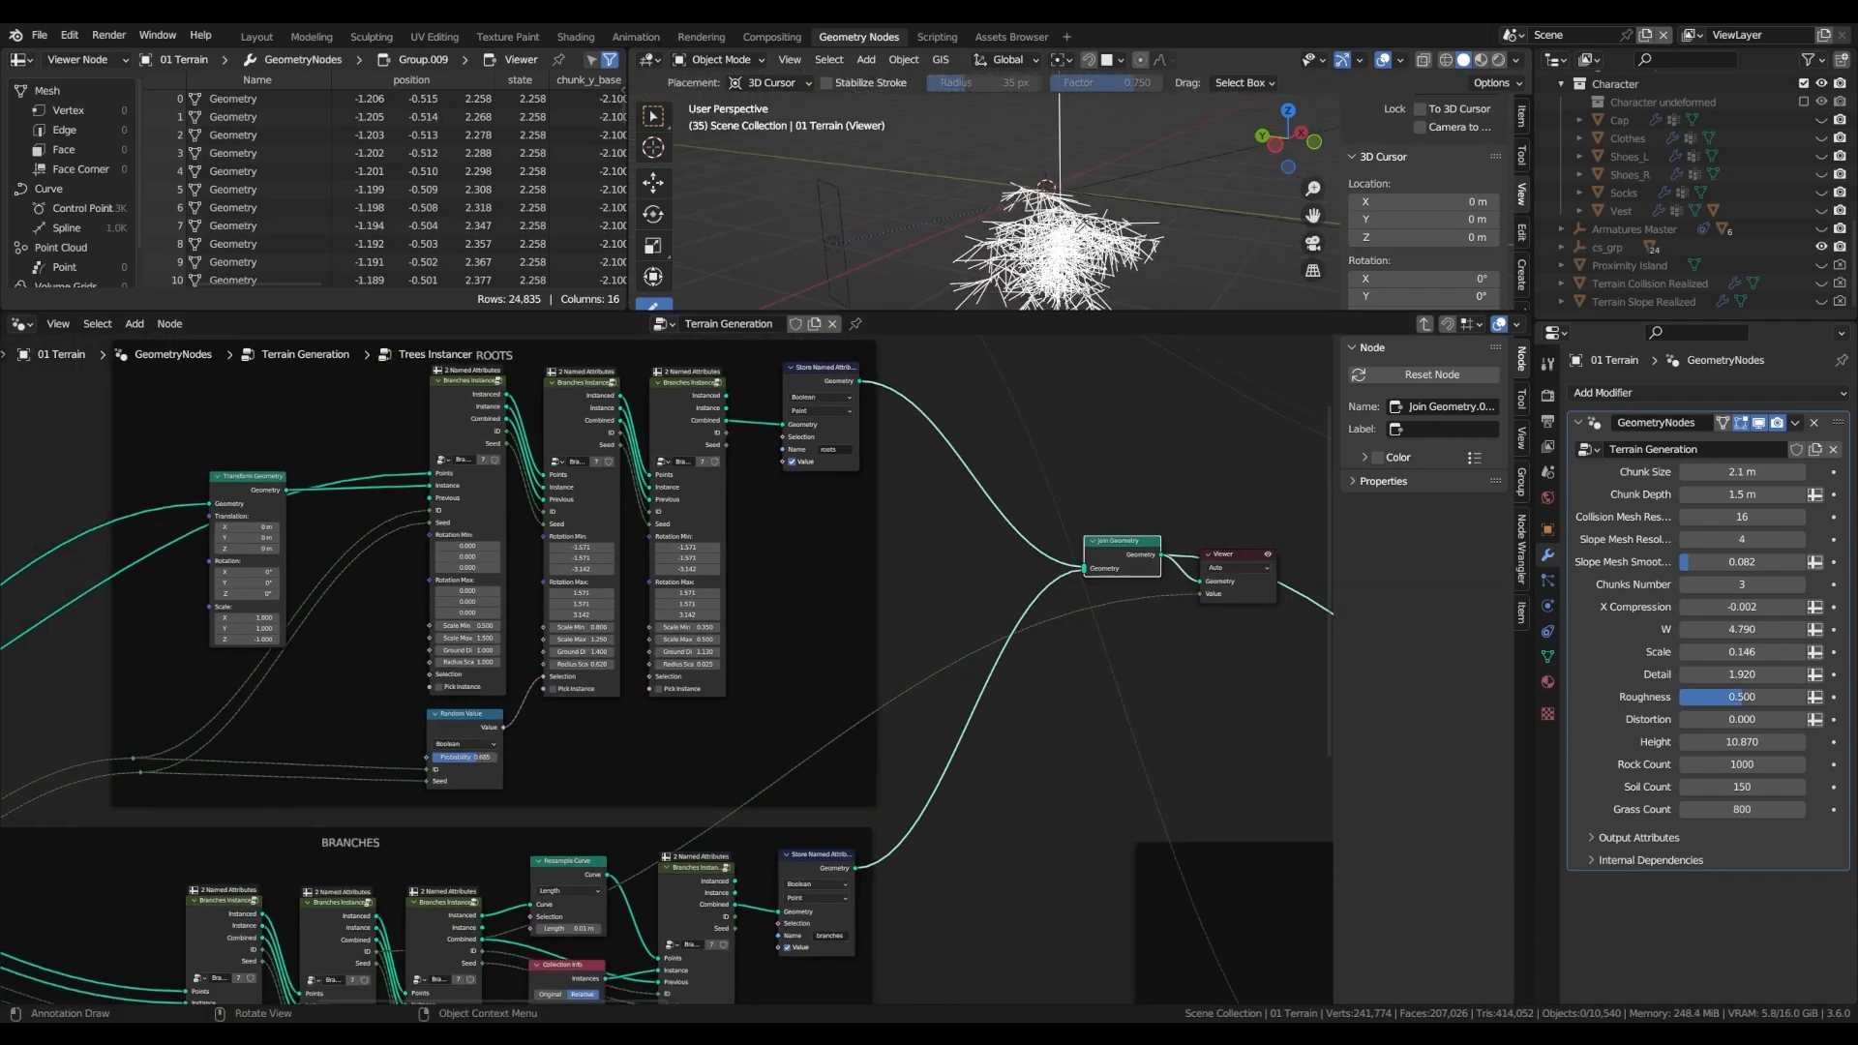
middle_click_drag(1077, 232, 1035, 210)
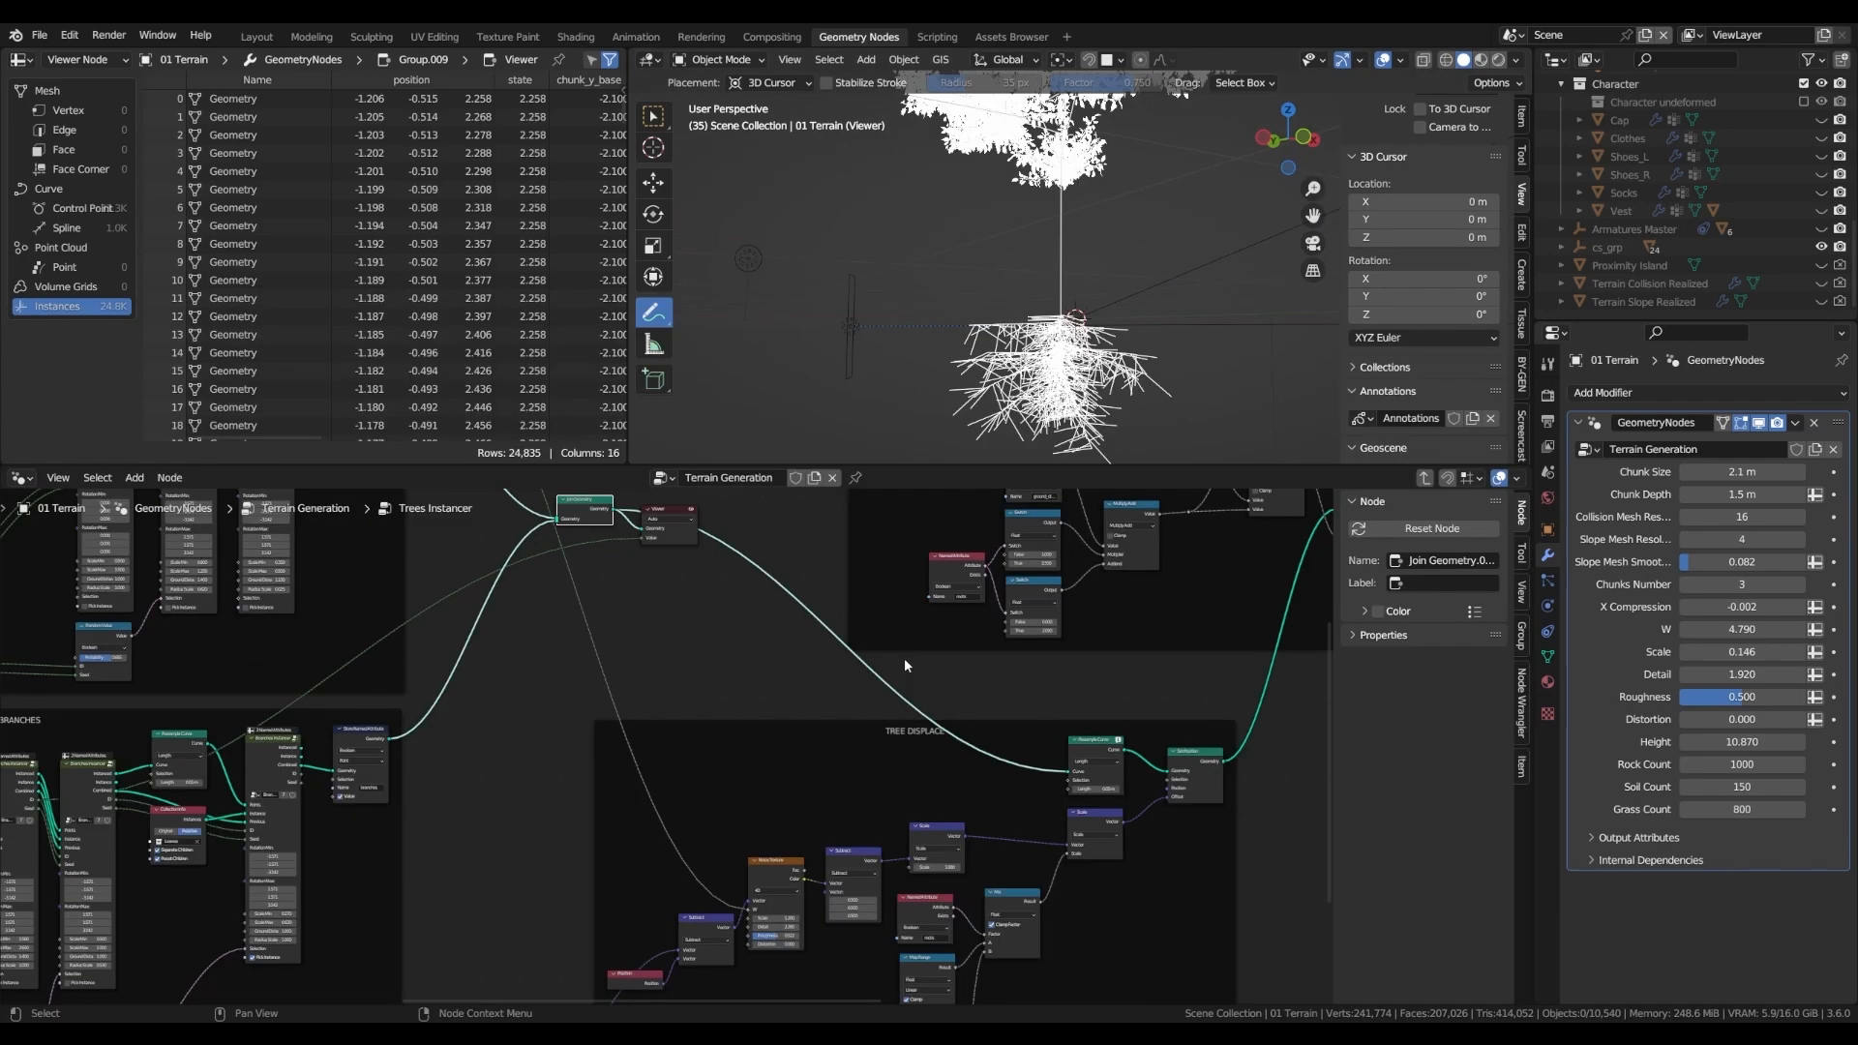
- Preview the Resample Curve and Set Position nodes of the Tree Displace frame, and examine the displaced curves from several angles
scroll(904, 665, "up", 4)
left_click(1138, 716, "ctrl+shift")
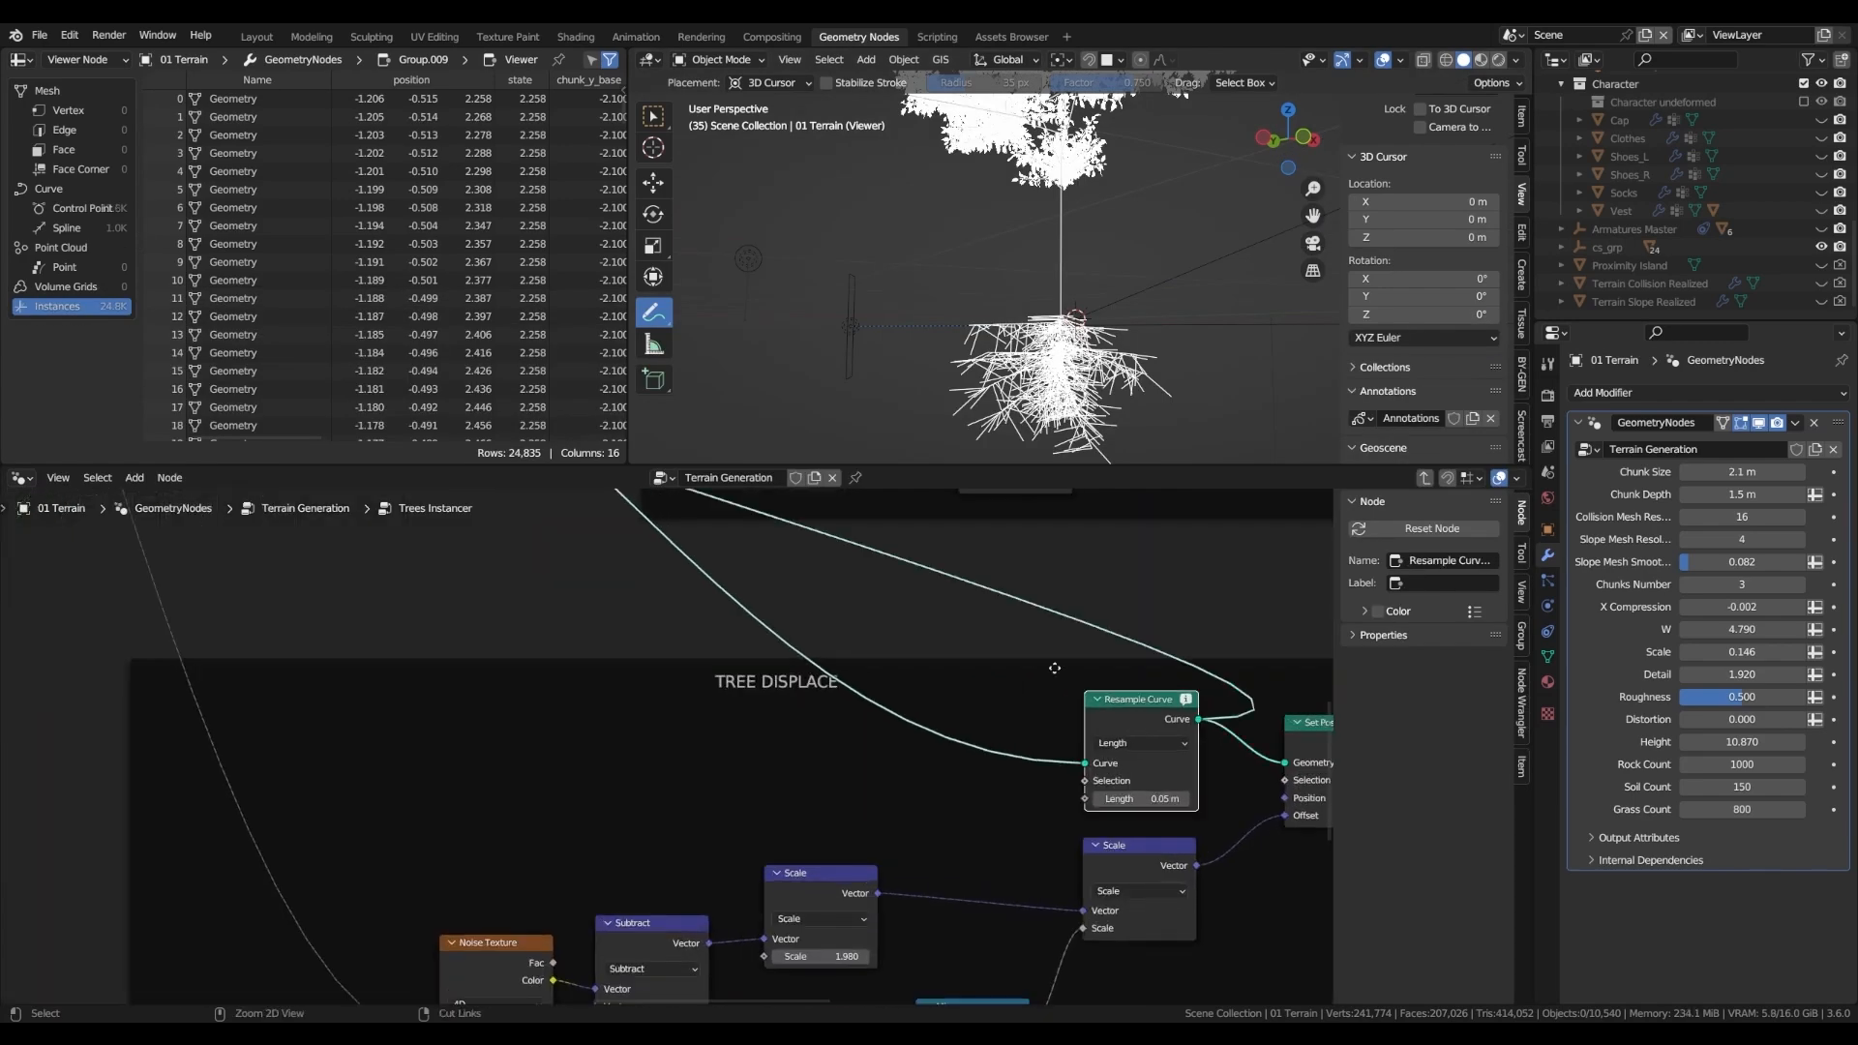
middle_click_drag(1210, 629, 954, 651)
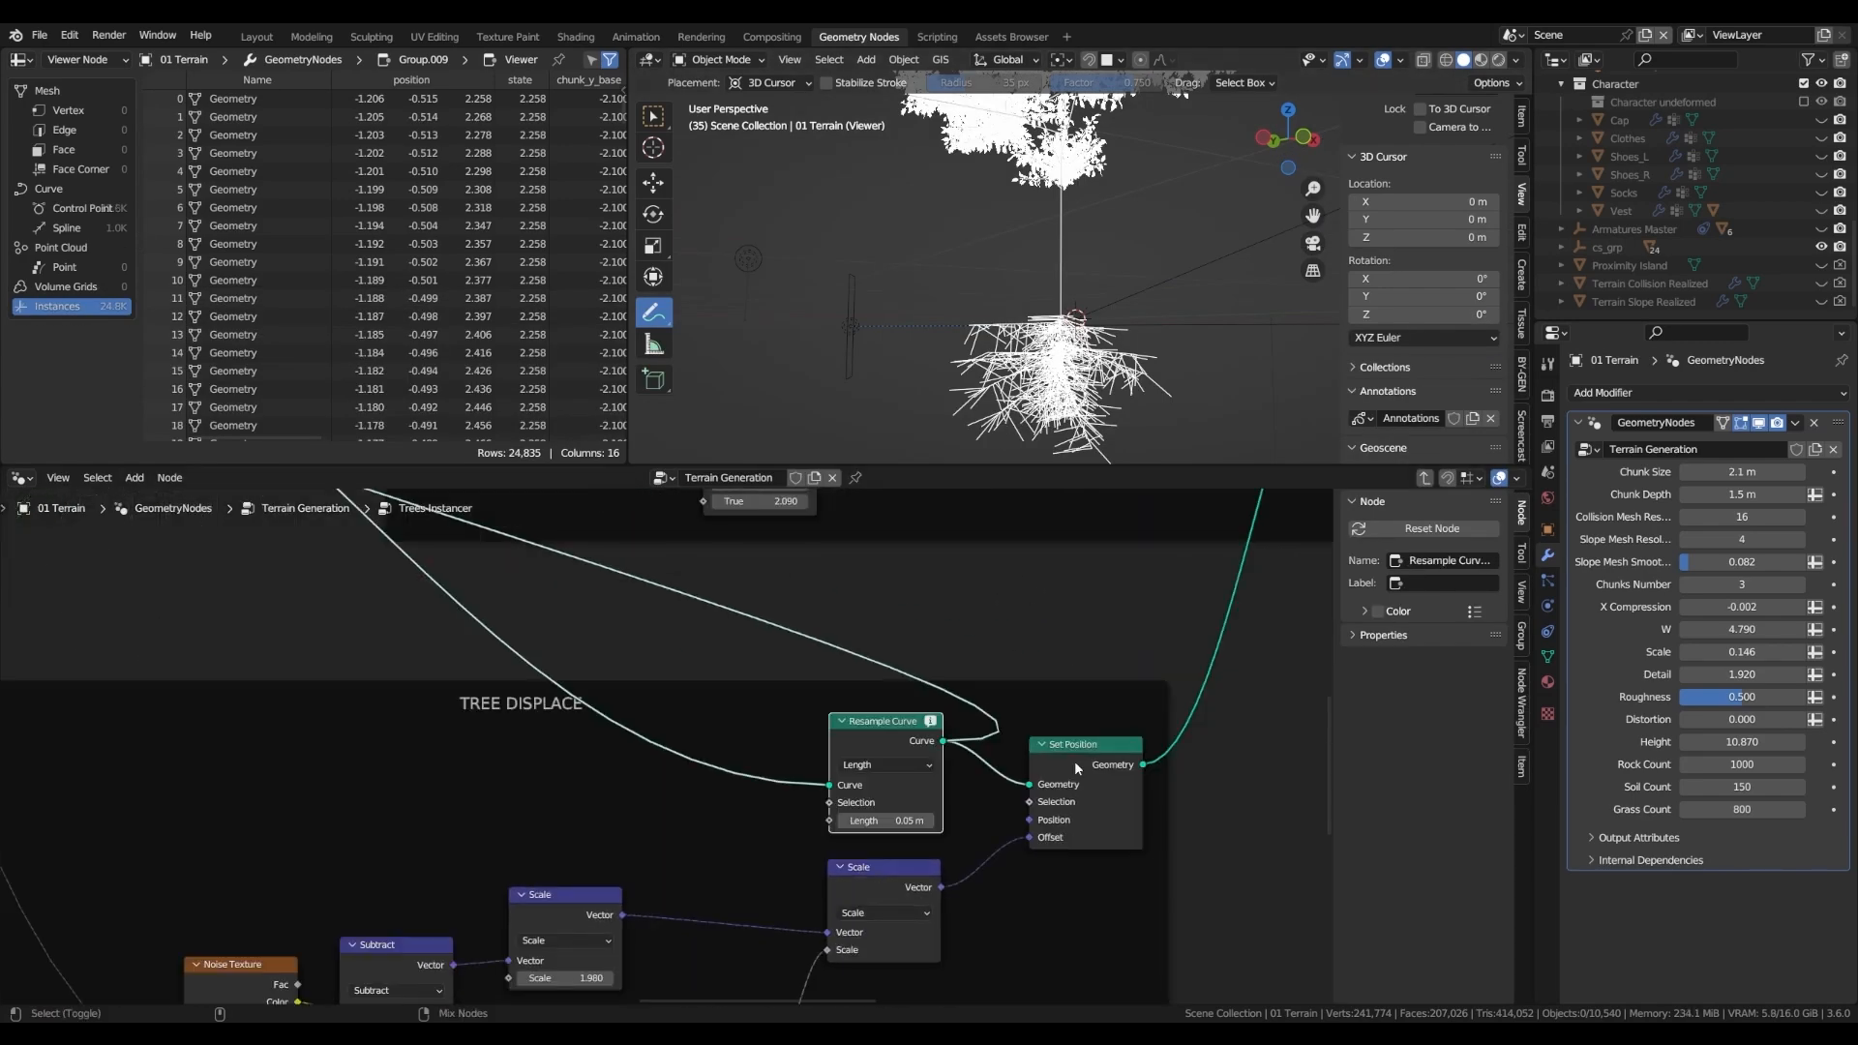
left_click(1074, 761, "ctrl+shift")
middle_click_drag(1026, 368, 1063, 389)
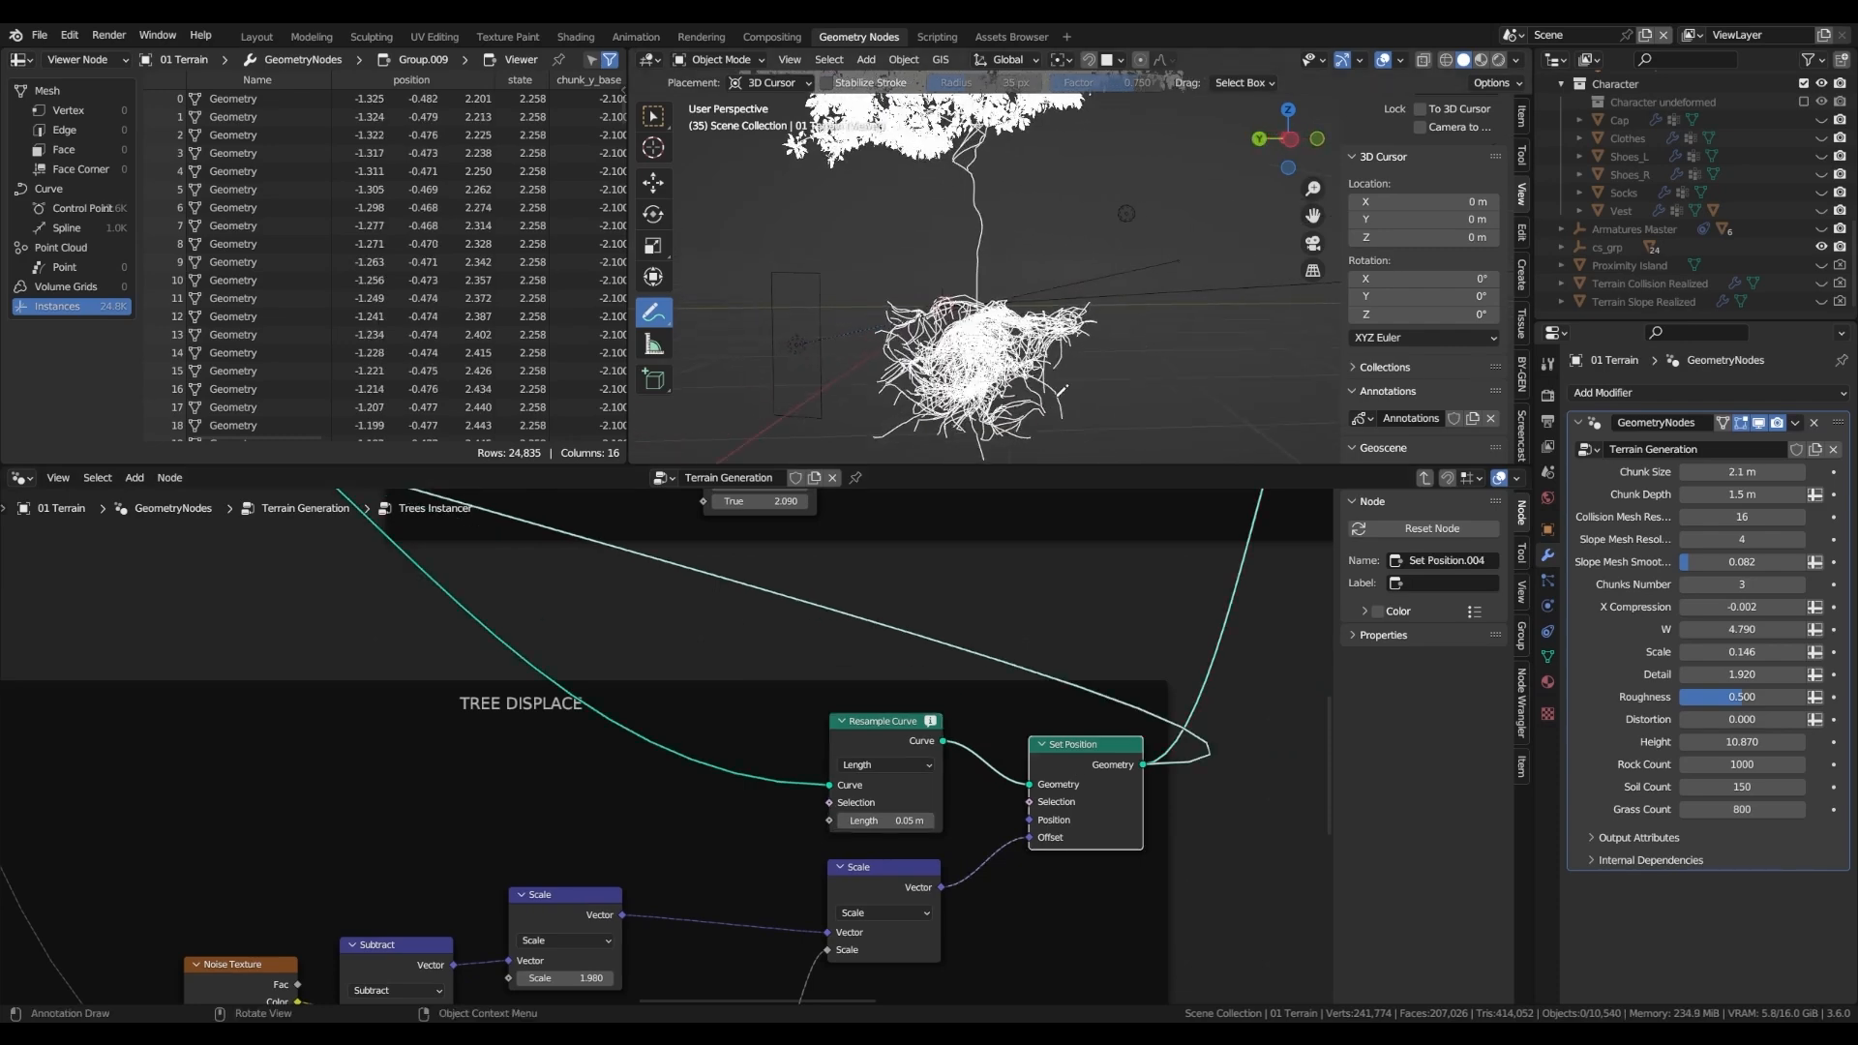
scroll(852, 730, "down", 3)
middle_click_drag(950, 225, 827, 426)
- Inspect the 4D Noise Texture node and its Vector and W inputs in the Tree Displace frame
middle_click_drag(627, 679, 453, 833)
scroll(912, 800, "up", 9)
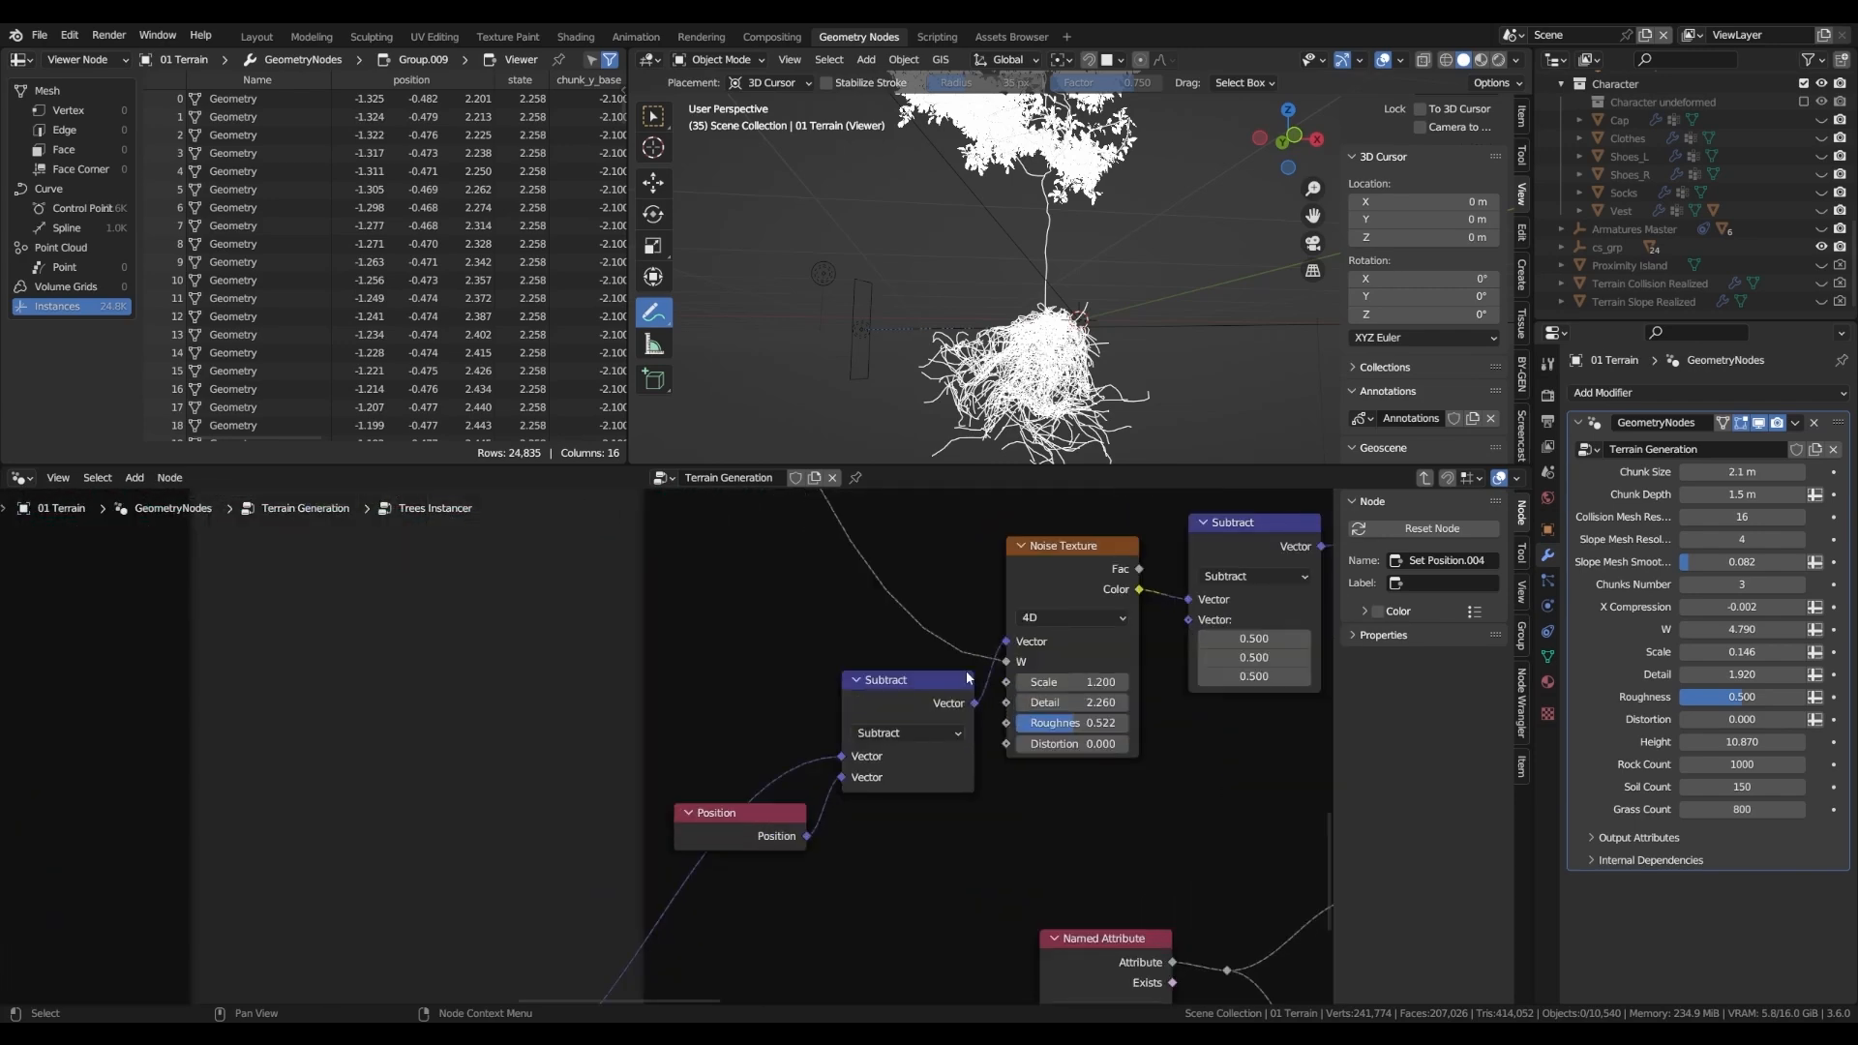
left_click_drag(1076, 566, 1092, 574)
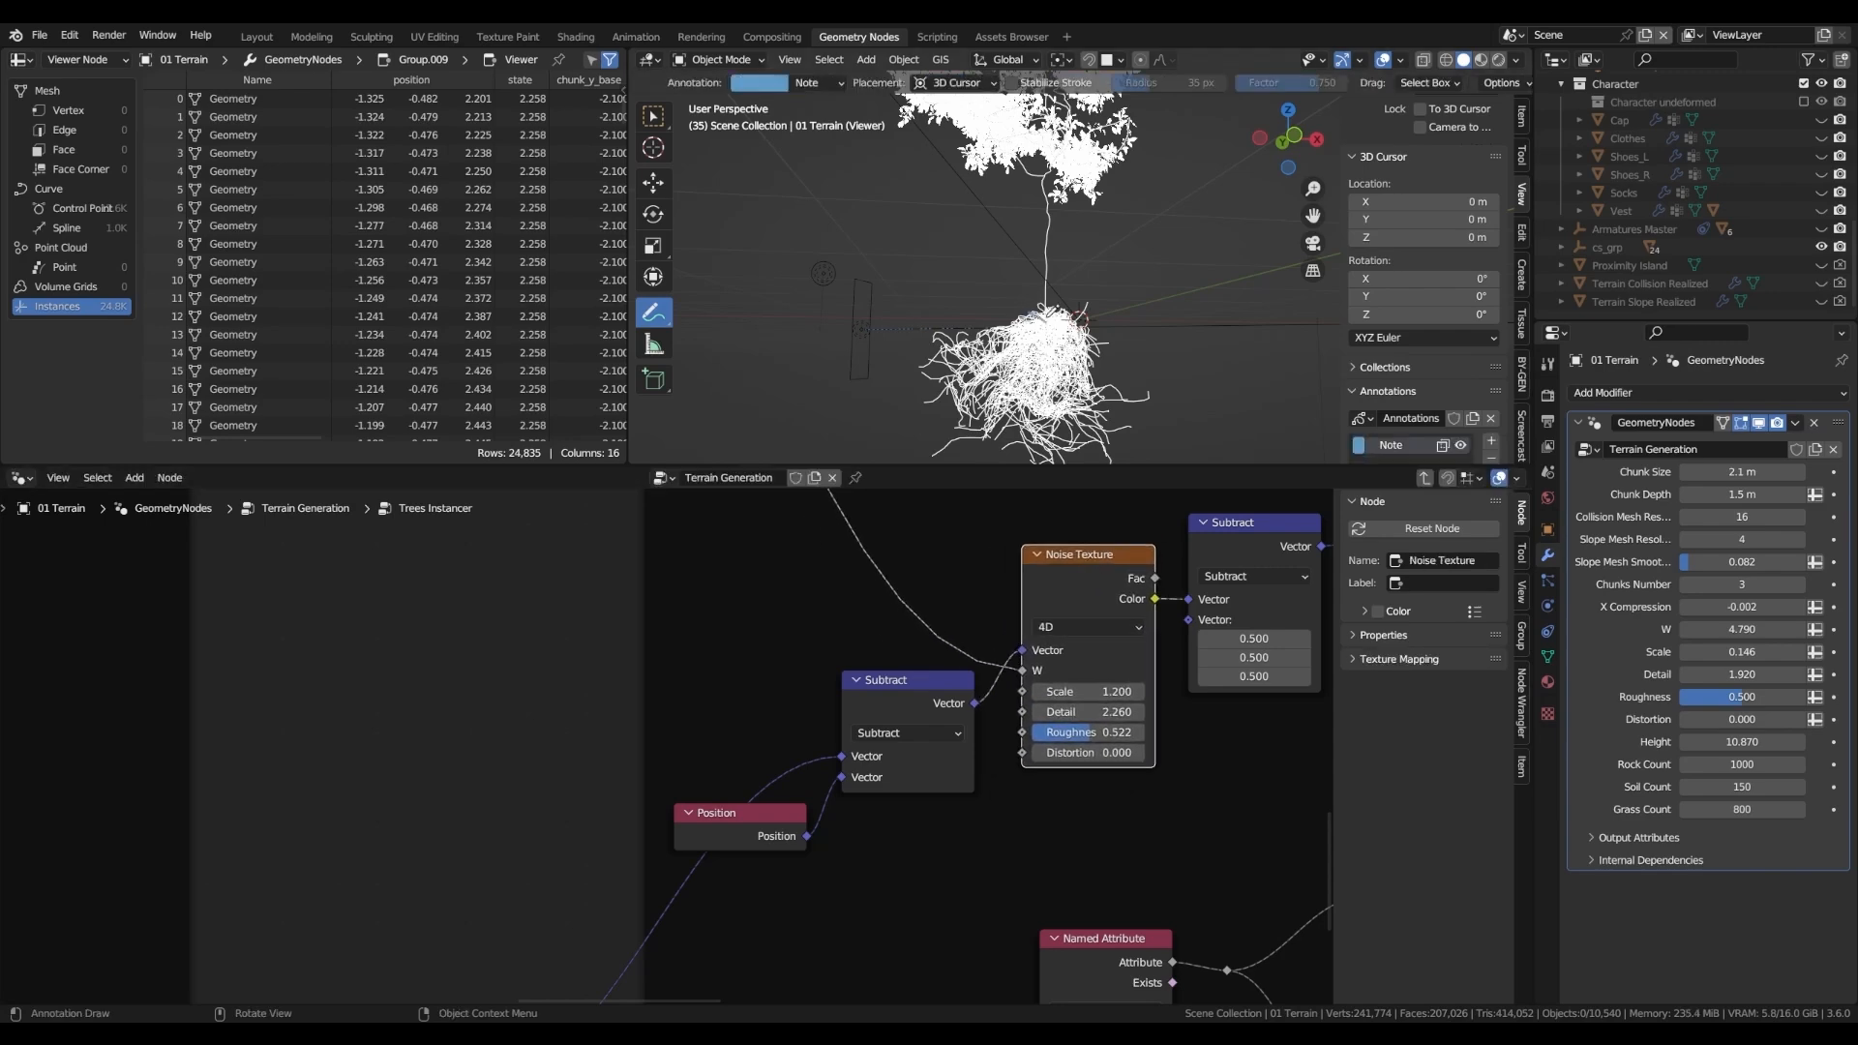
middle_click_drag(1084, 304, 1143, 274)
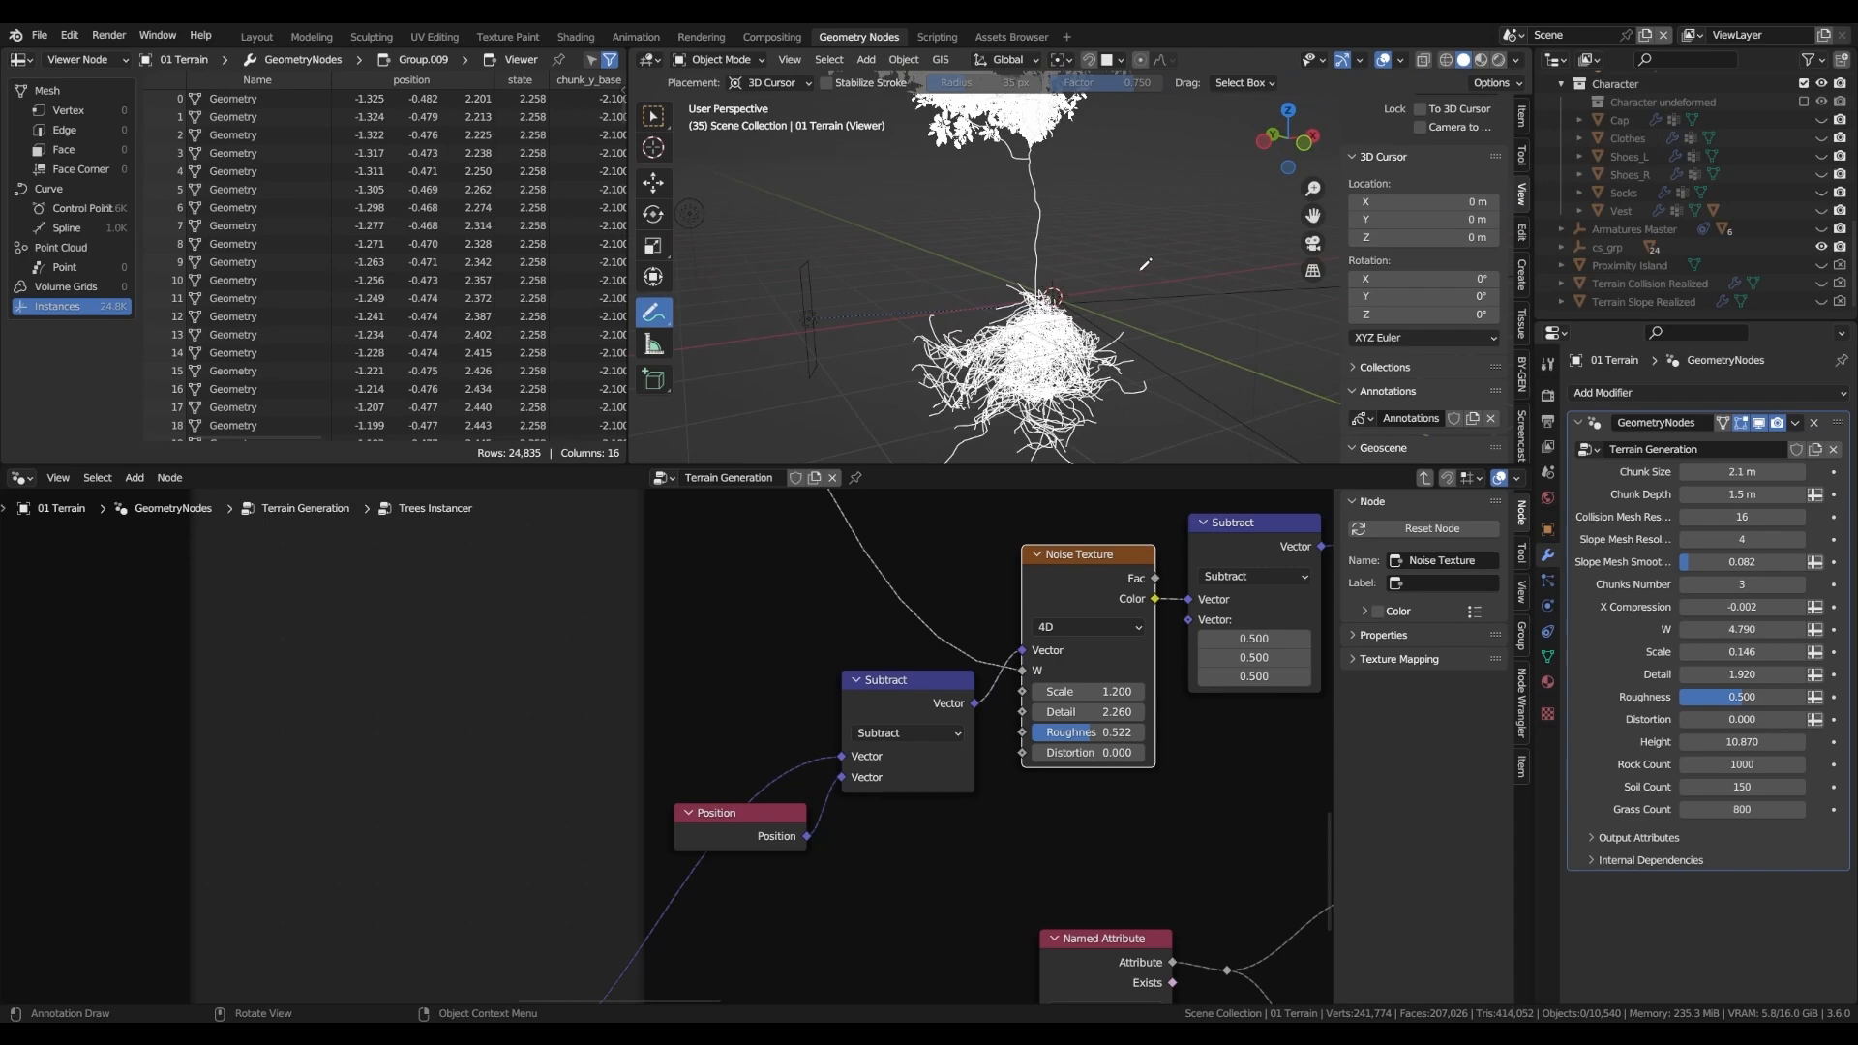
- Connect the Position output directly to the Noise Texture's Vector input and play the animation to check the effect
left_click_drag(806, 836, 1022, 650)
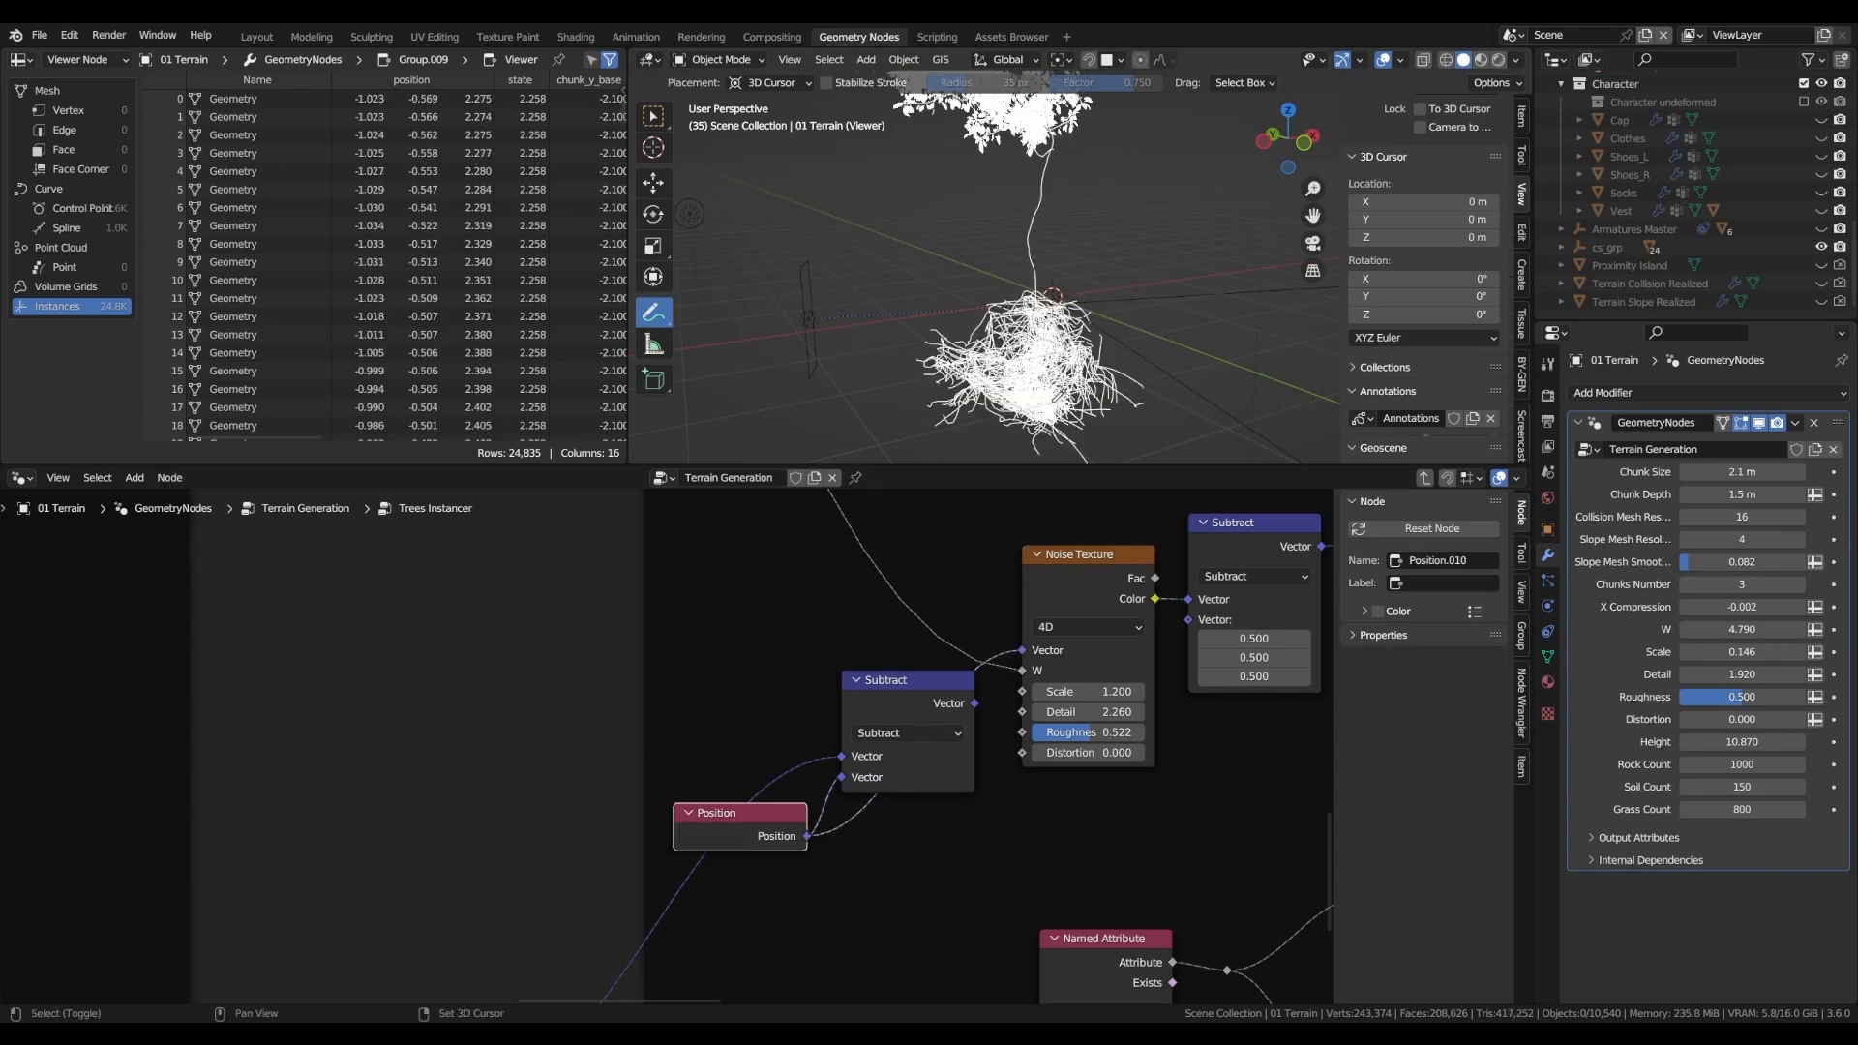
key("space")
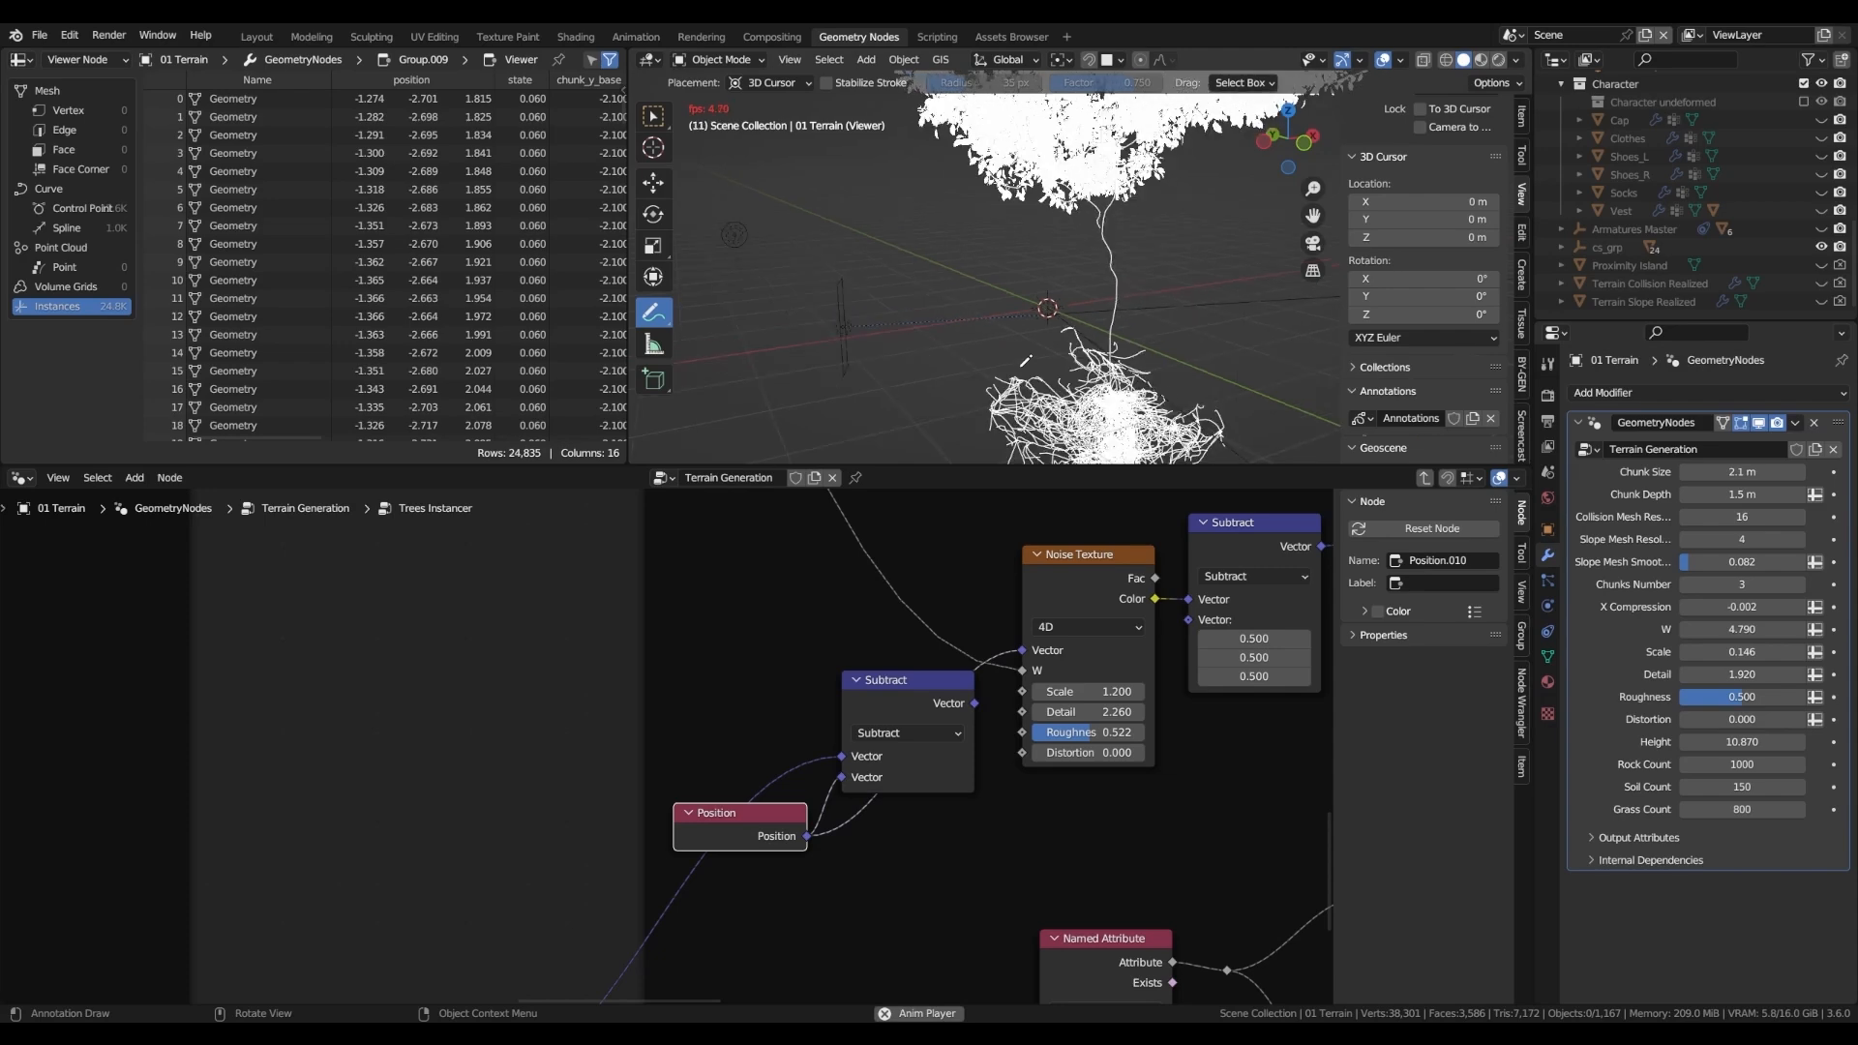
key("space")
- Preview the Subtract node fed by Position during playback, and reconnect its Vector output to the Noise Texture's Vector input
left_click(860, 724, "ctrl+shift")
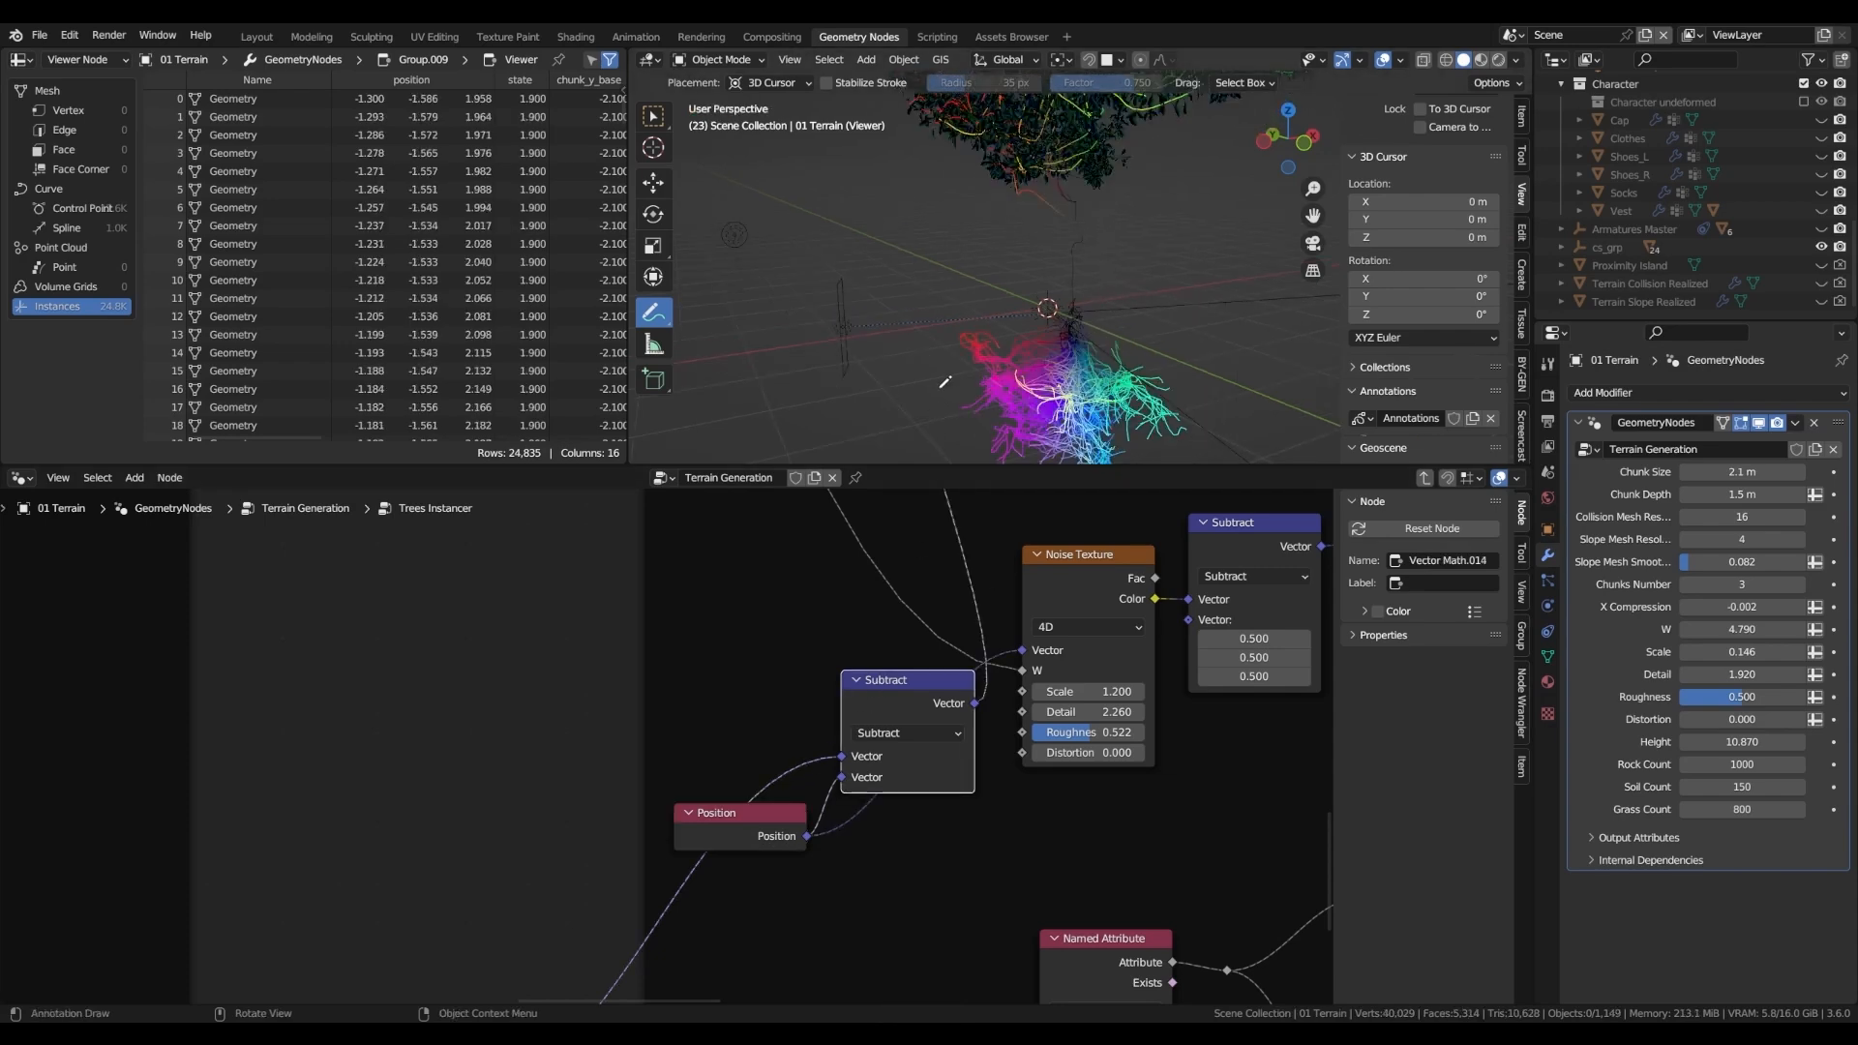
key("space")
key("space")
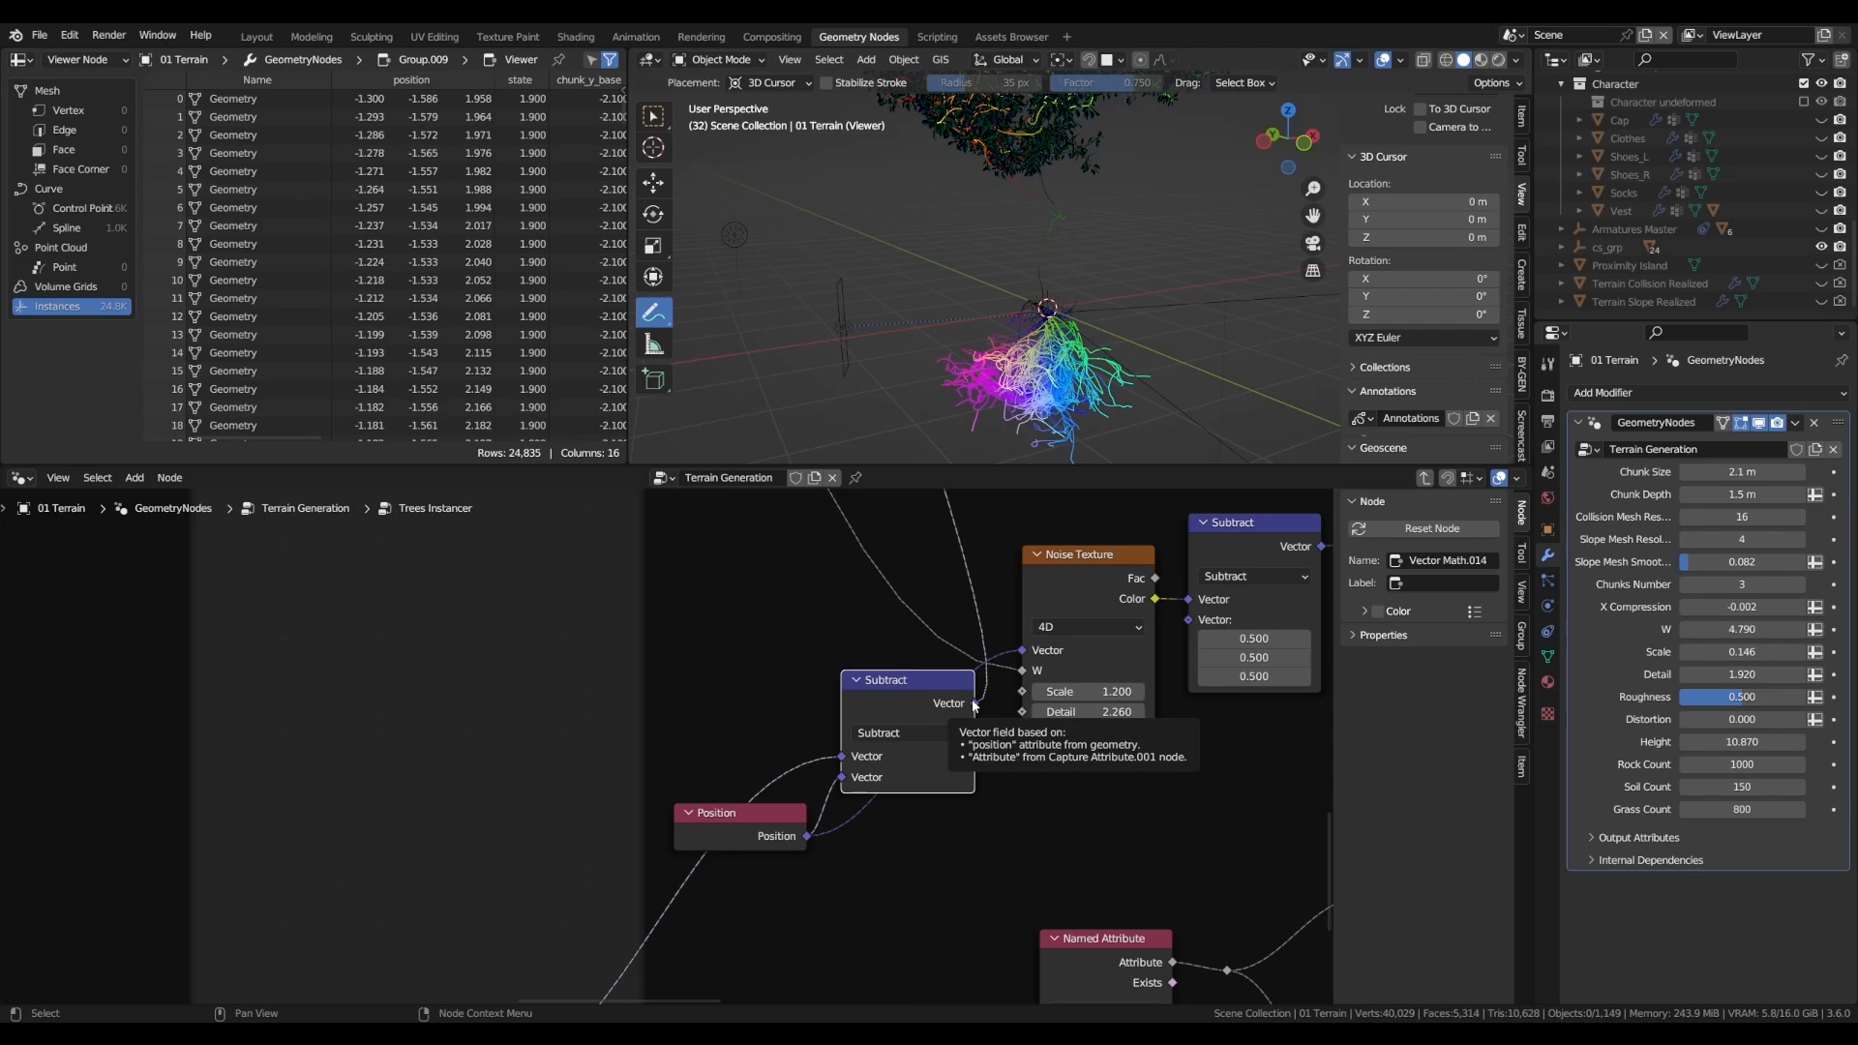
left_click_drag(976, 706, 1022, 650)
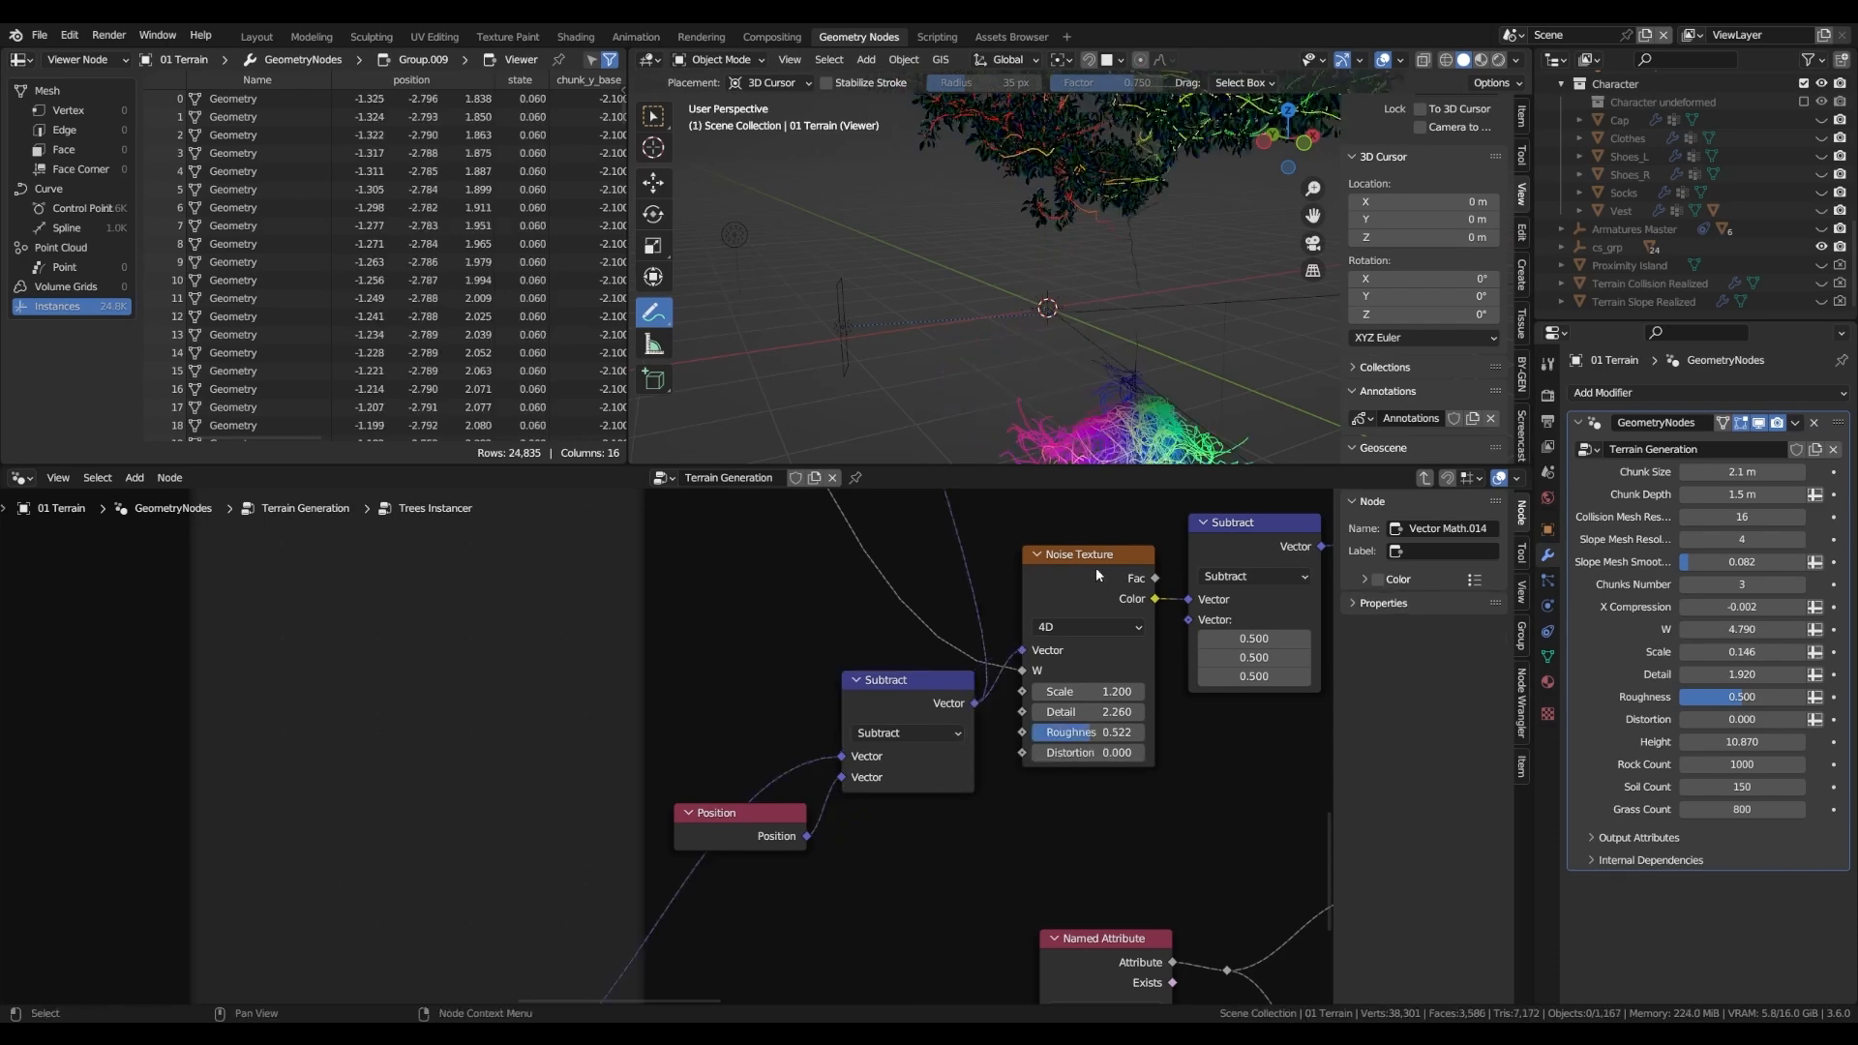
key("space")
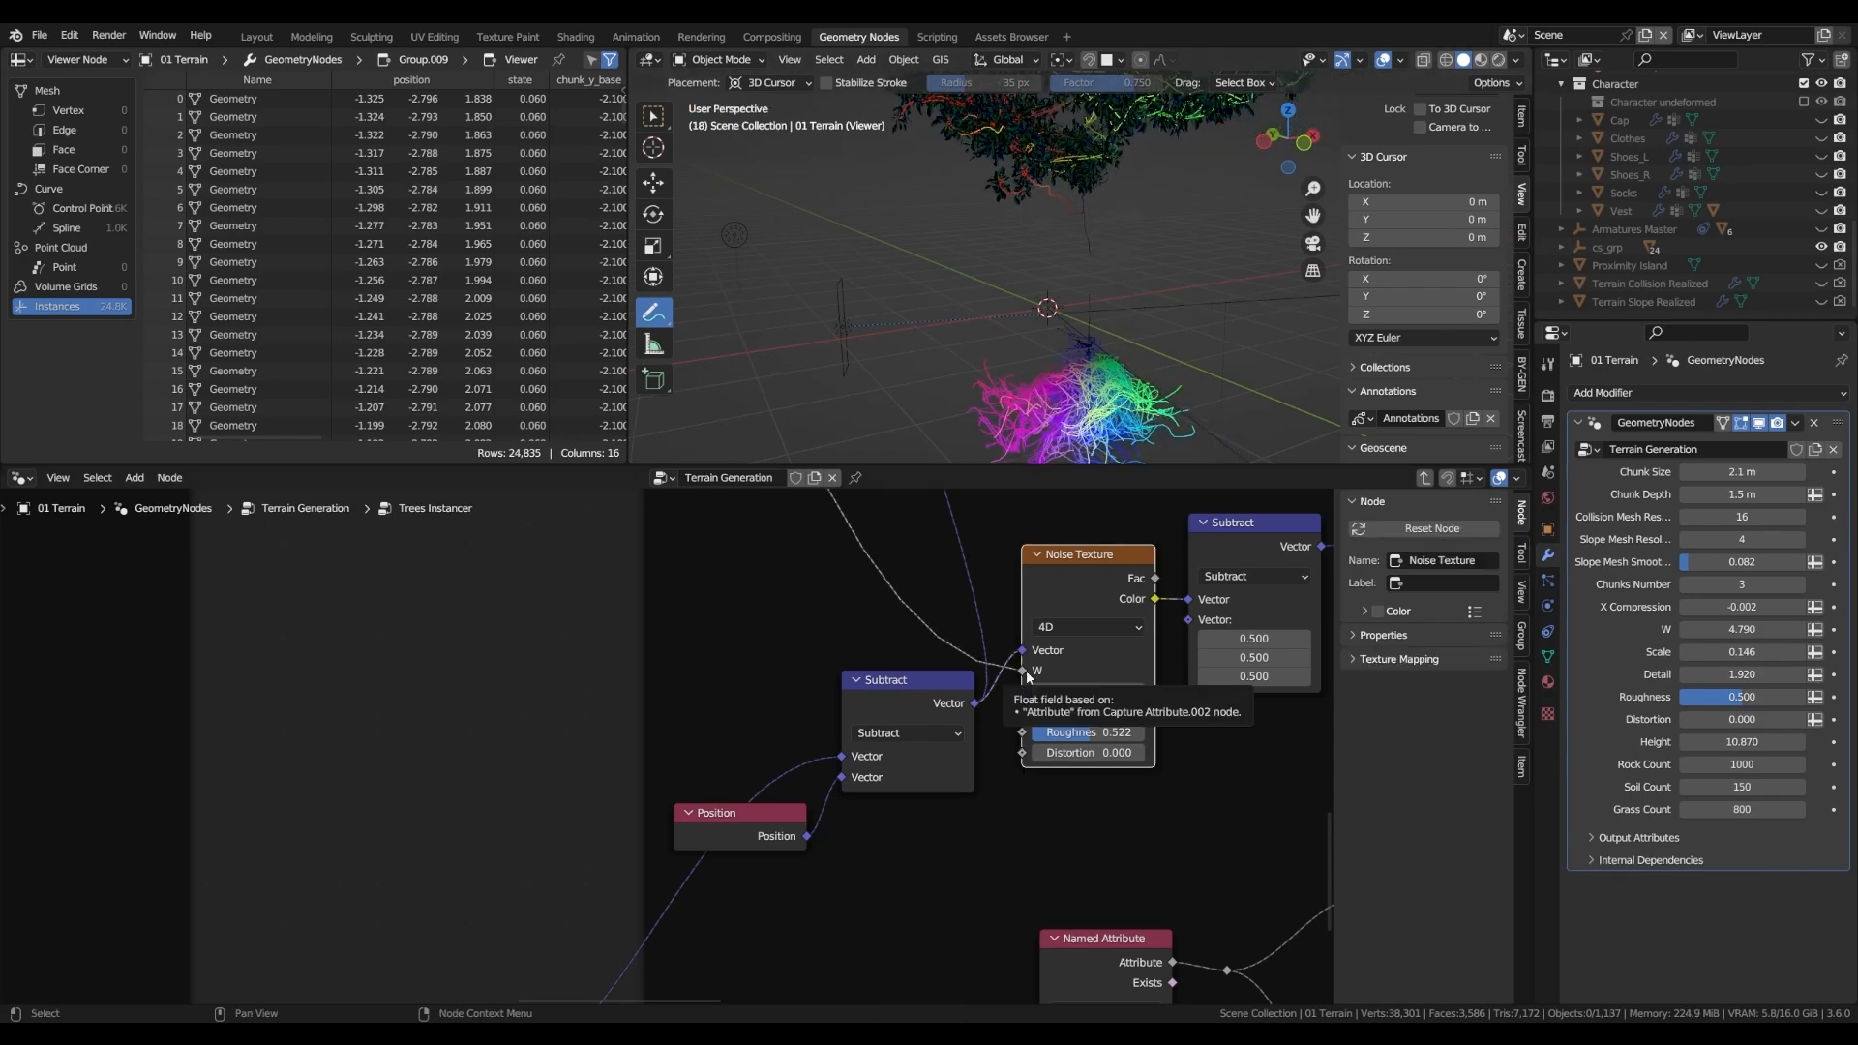
- Try disconnecting the link into the Noise Texture's W input, undo it, and look over the remaining noise settings
left_click_drag(1025, 675, 1166, 670)
key("ctrl+z")
key("ctrl+z")
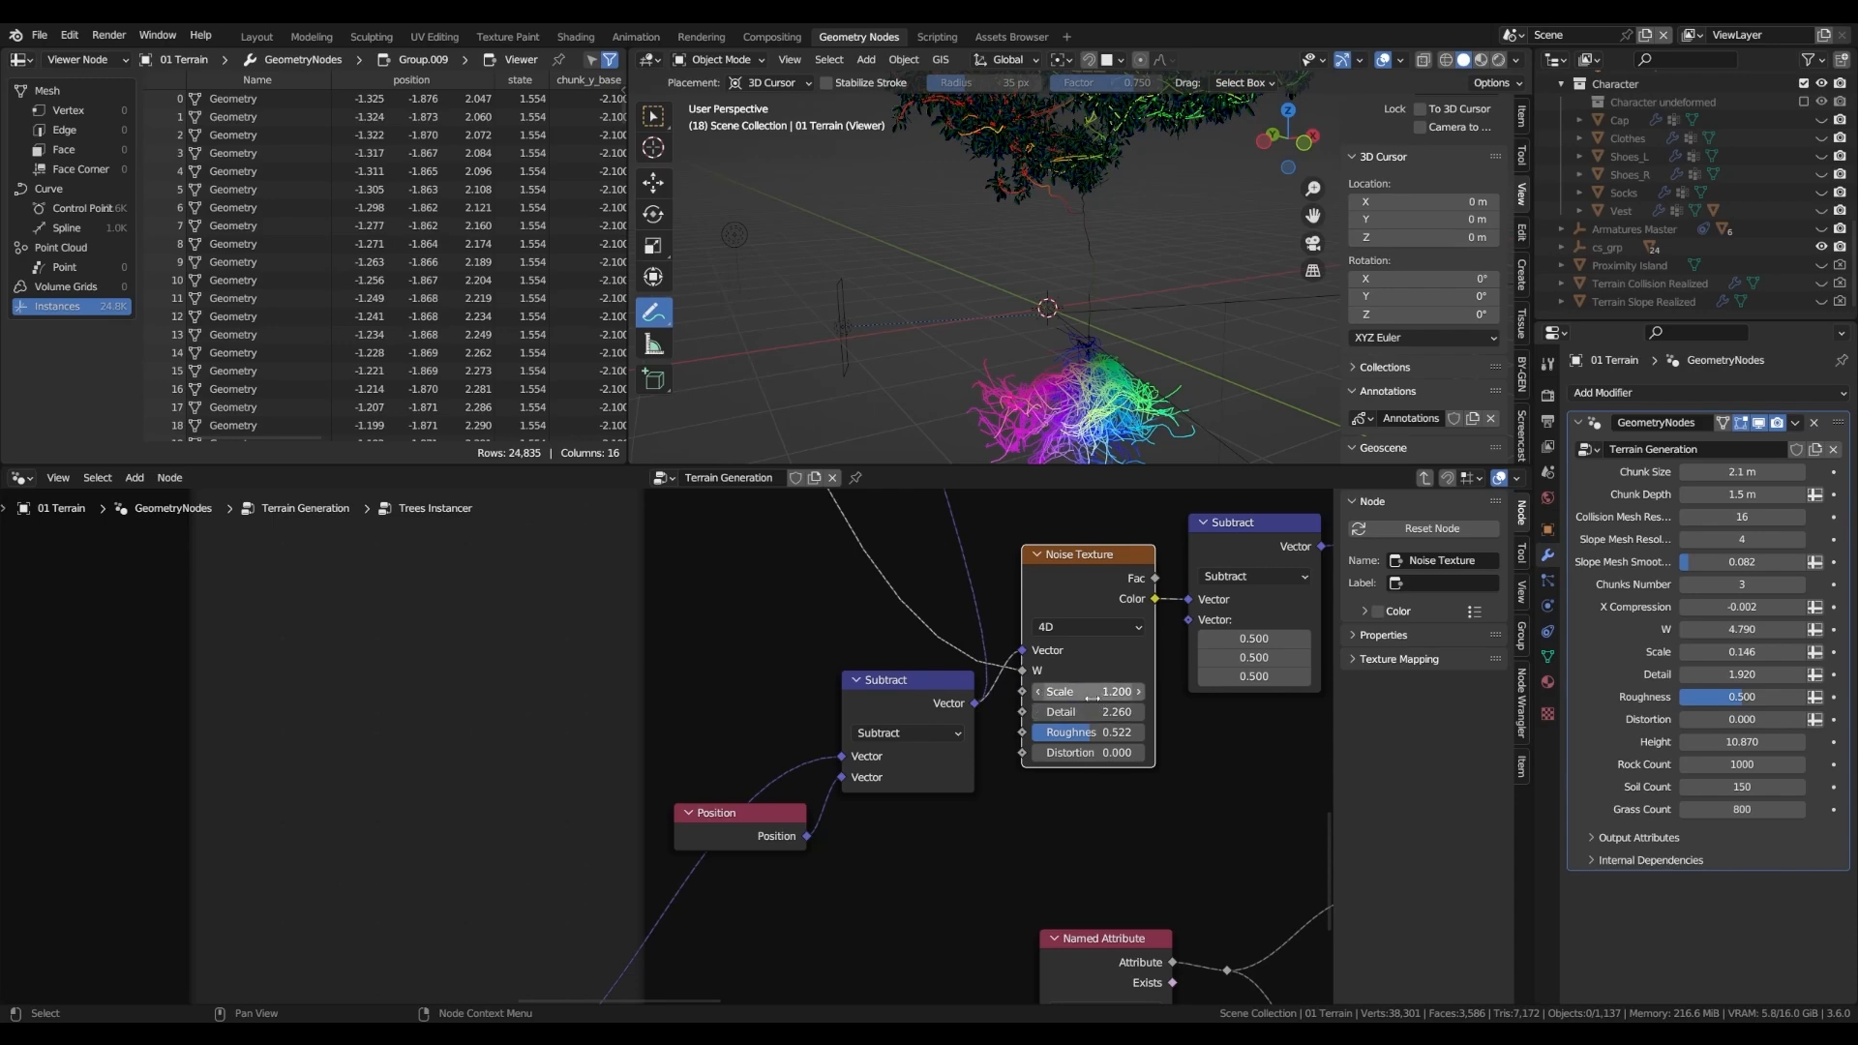
left_click_drag(1084, 753, 1132, 753)
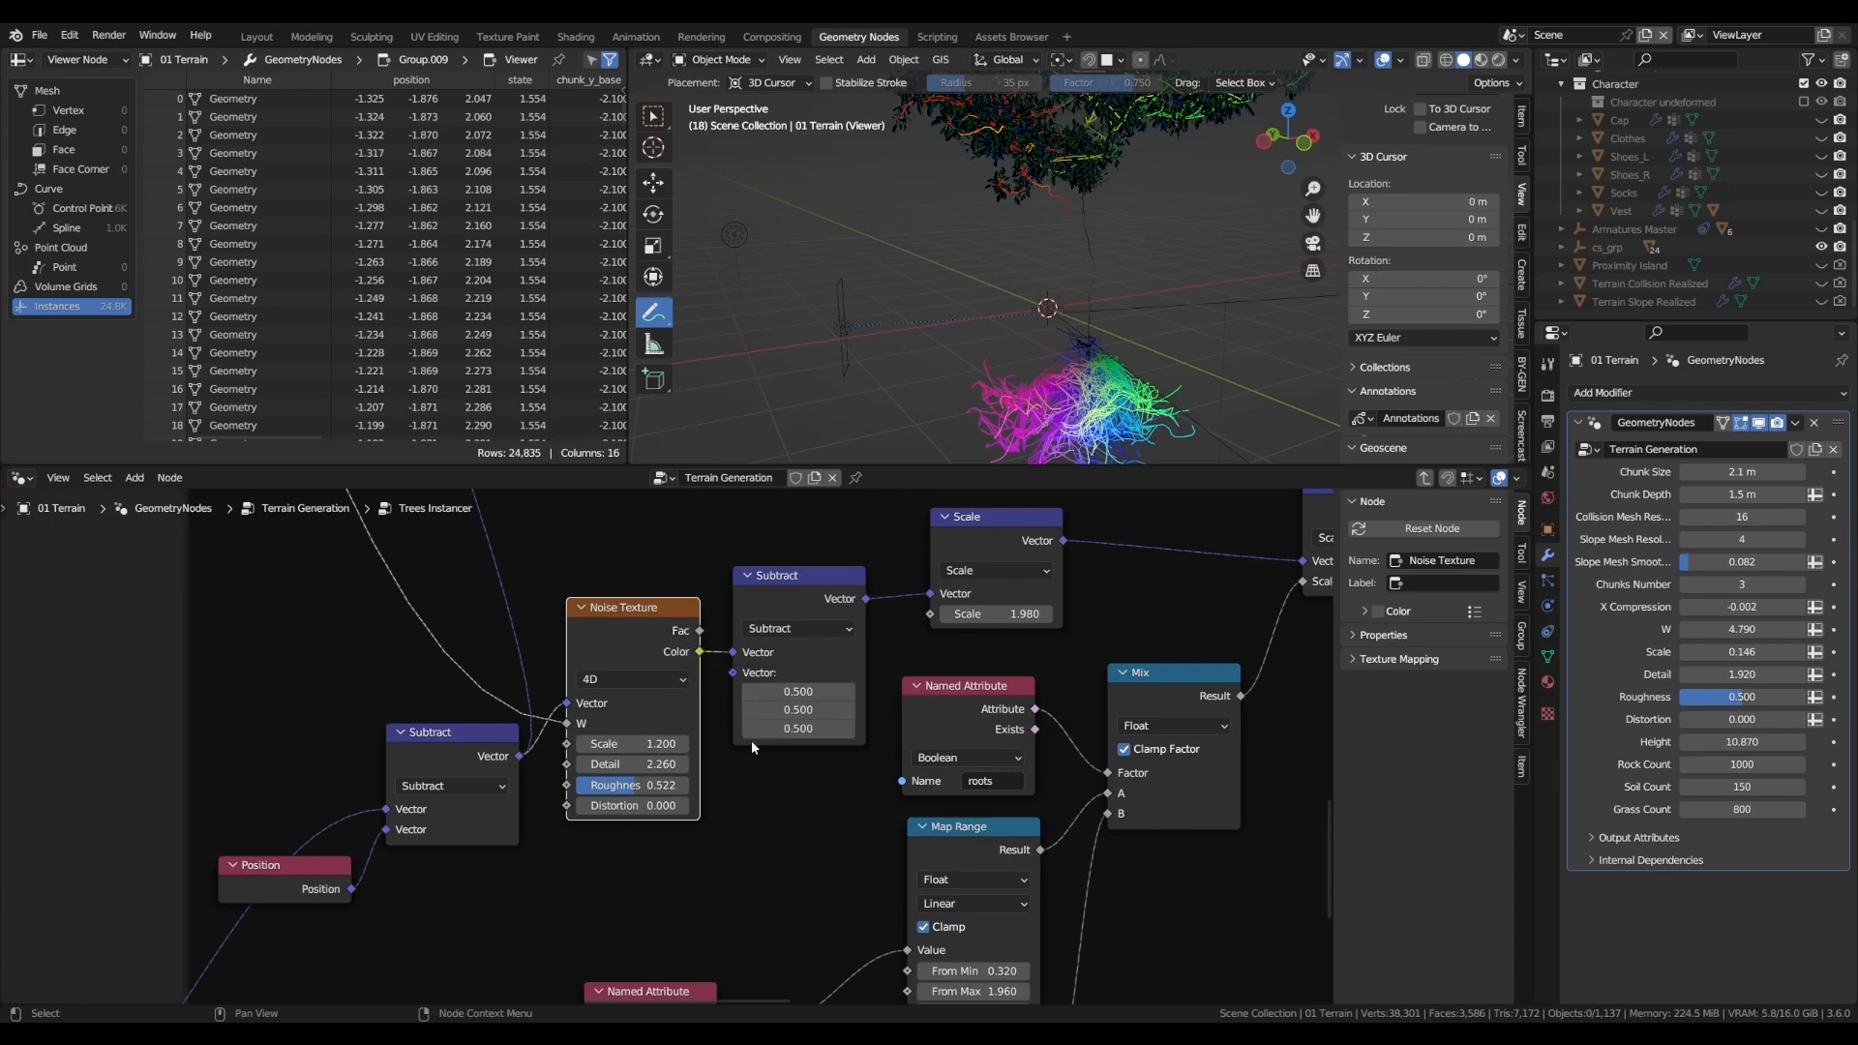
- Try a scale of 2.120 on the Scale node following the noise Subtract node, and undo the change
left_click_drag(798, 584, 793, 586)
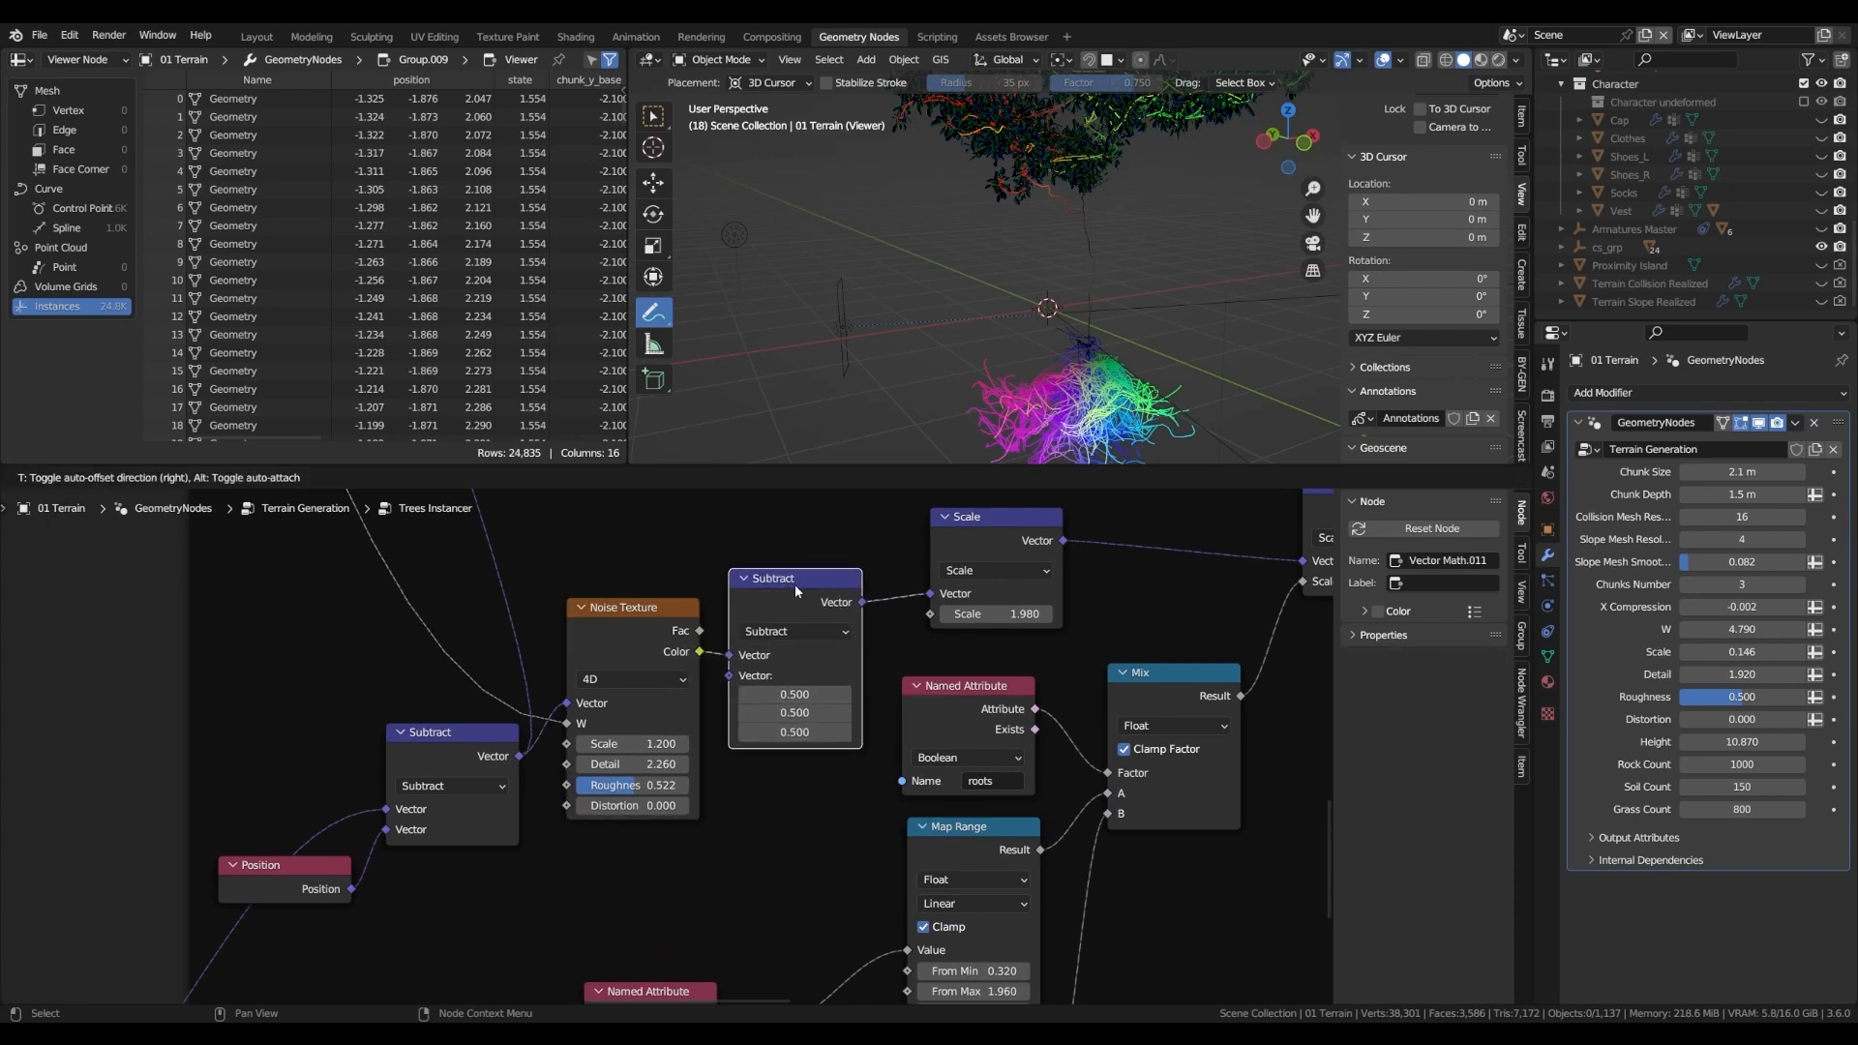
left_click_drag(997, 613, 1009, 636)
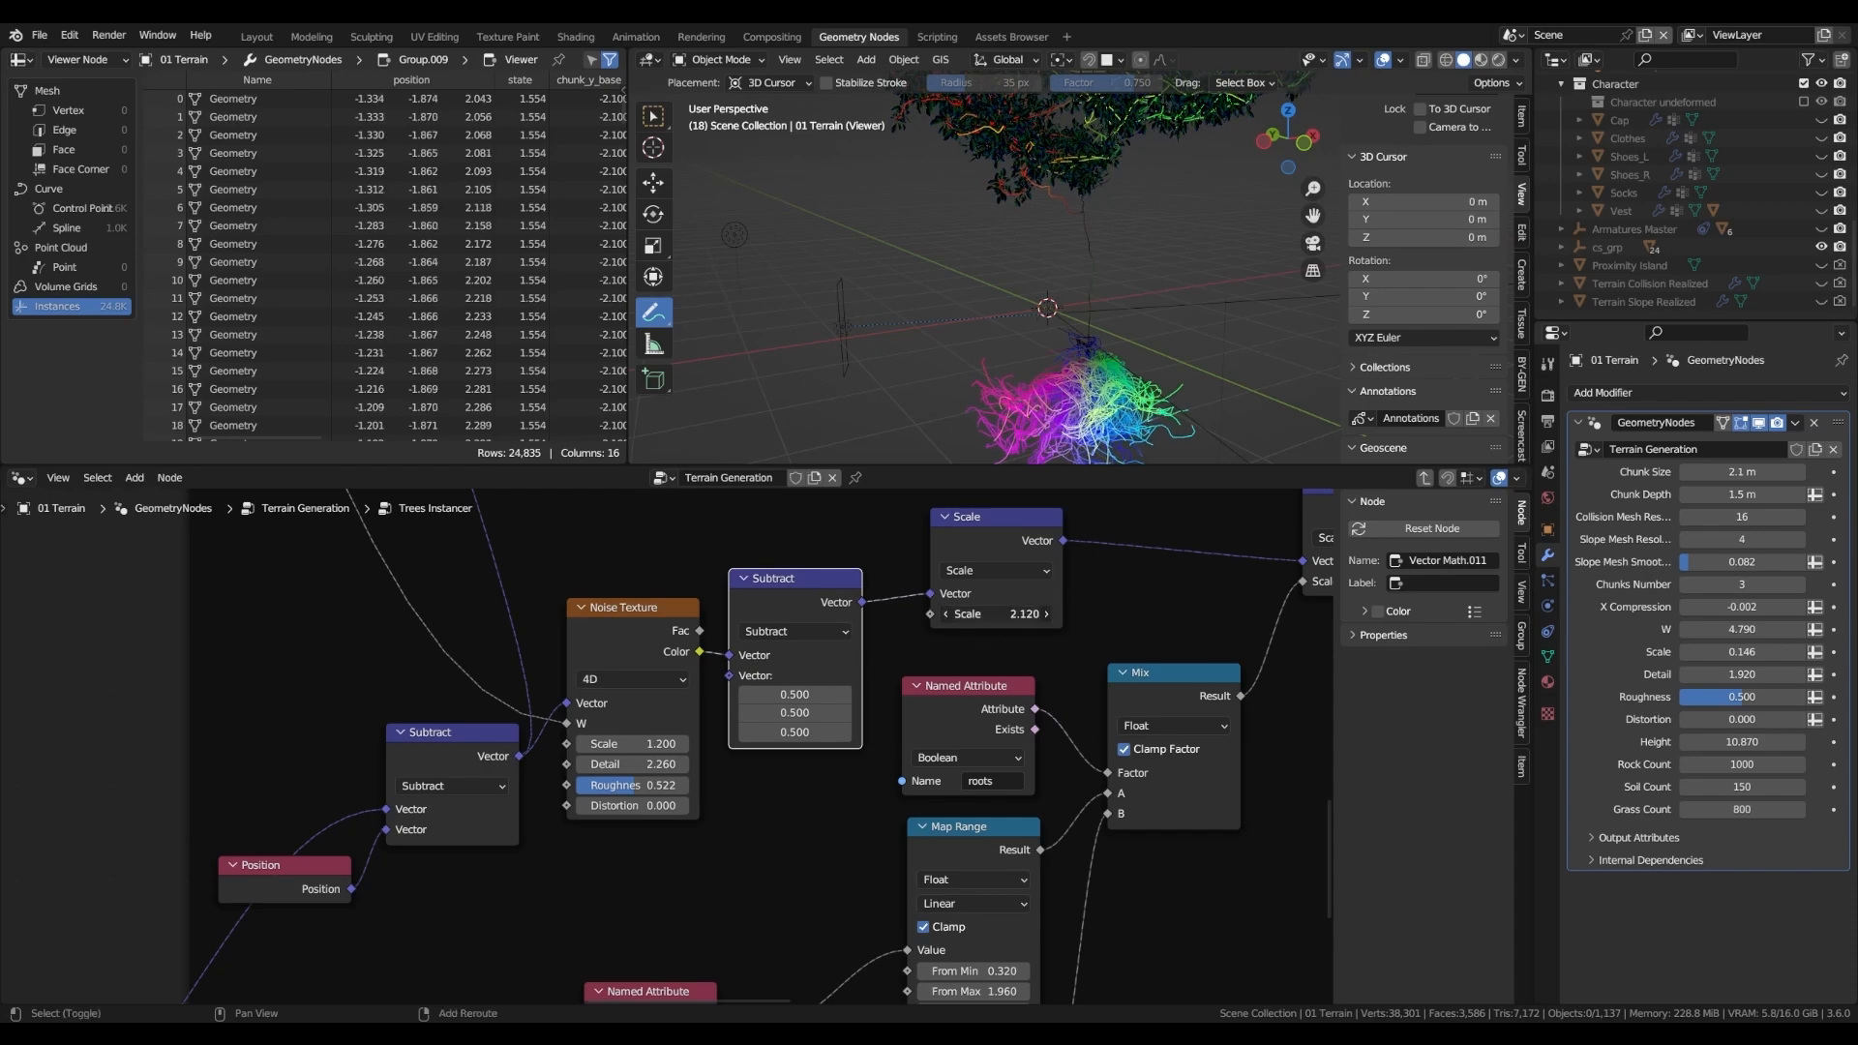
key("ctrl+z")
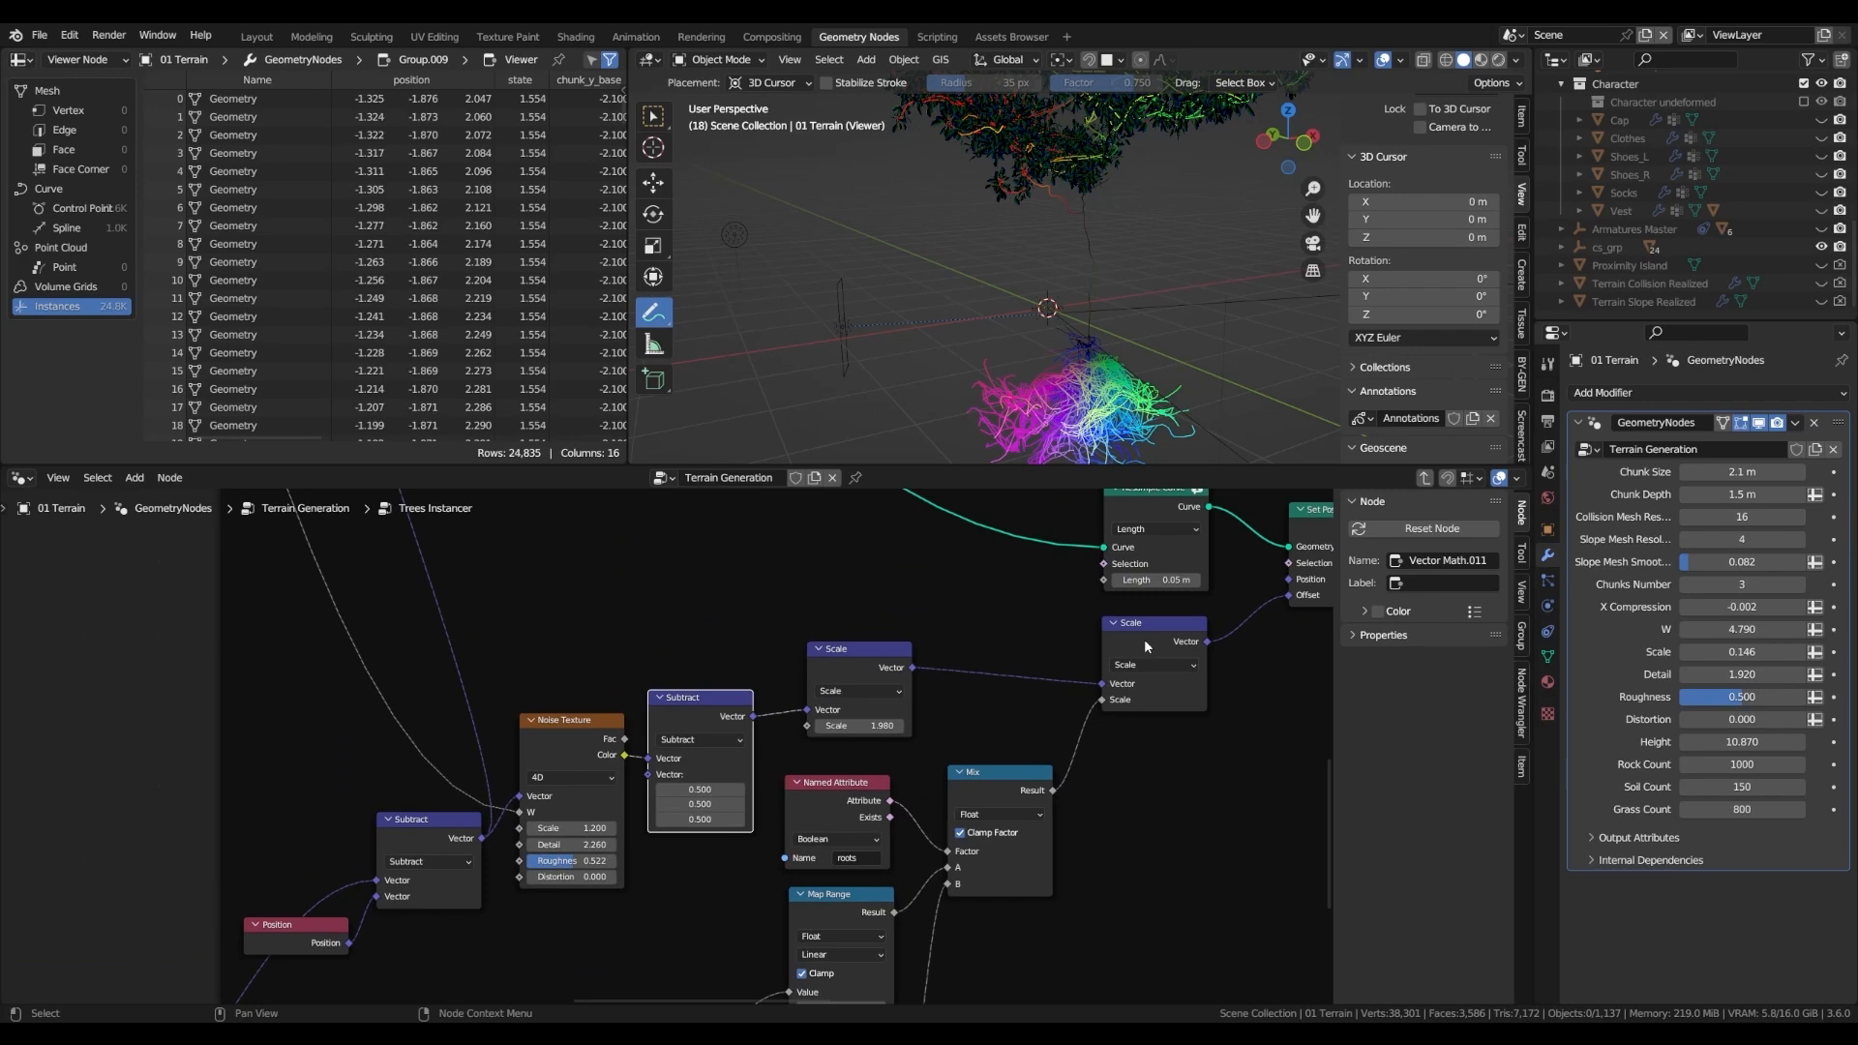
- Follow the final Scale node's factor back through the Mix and Map Range nodes, and preview the ground_distance Named Attribute
left_click_drag(1144, 639, 1154, 636)
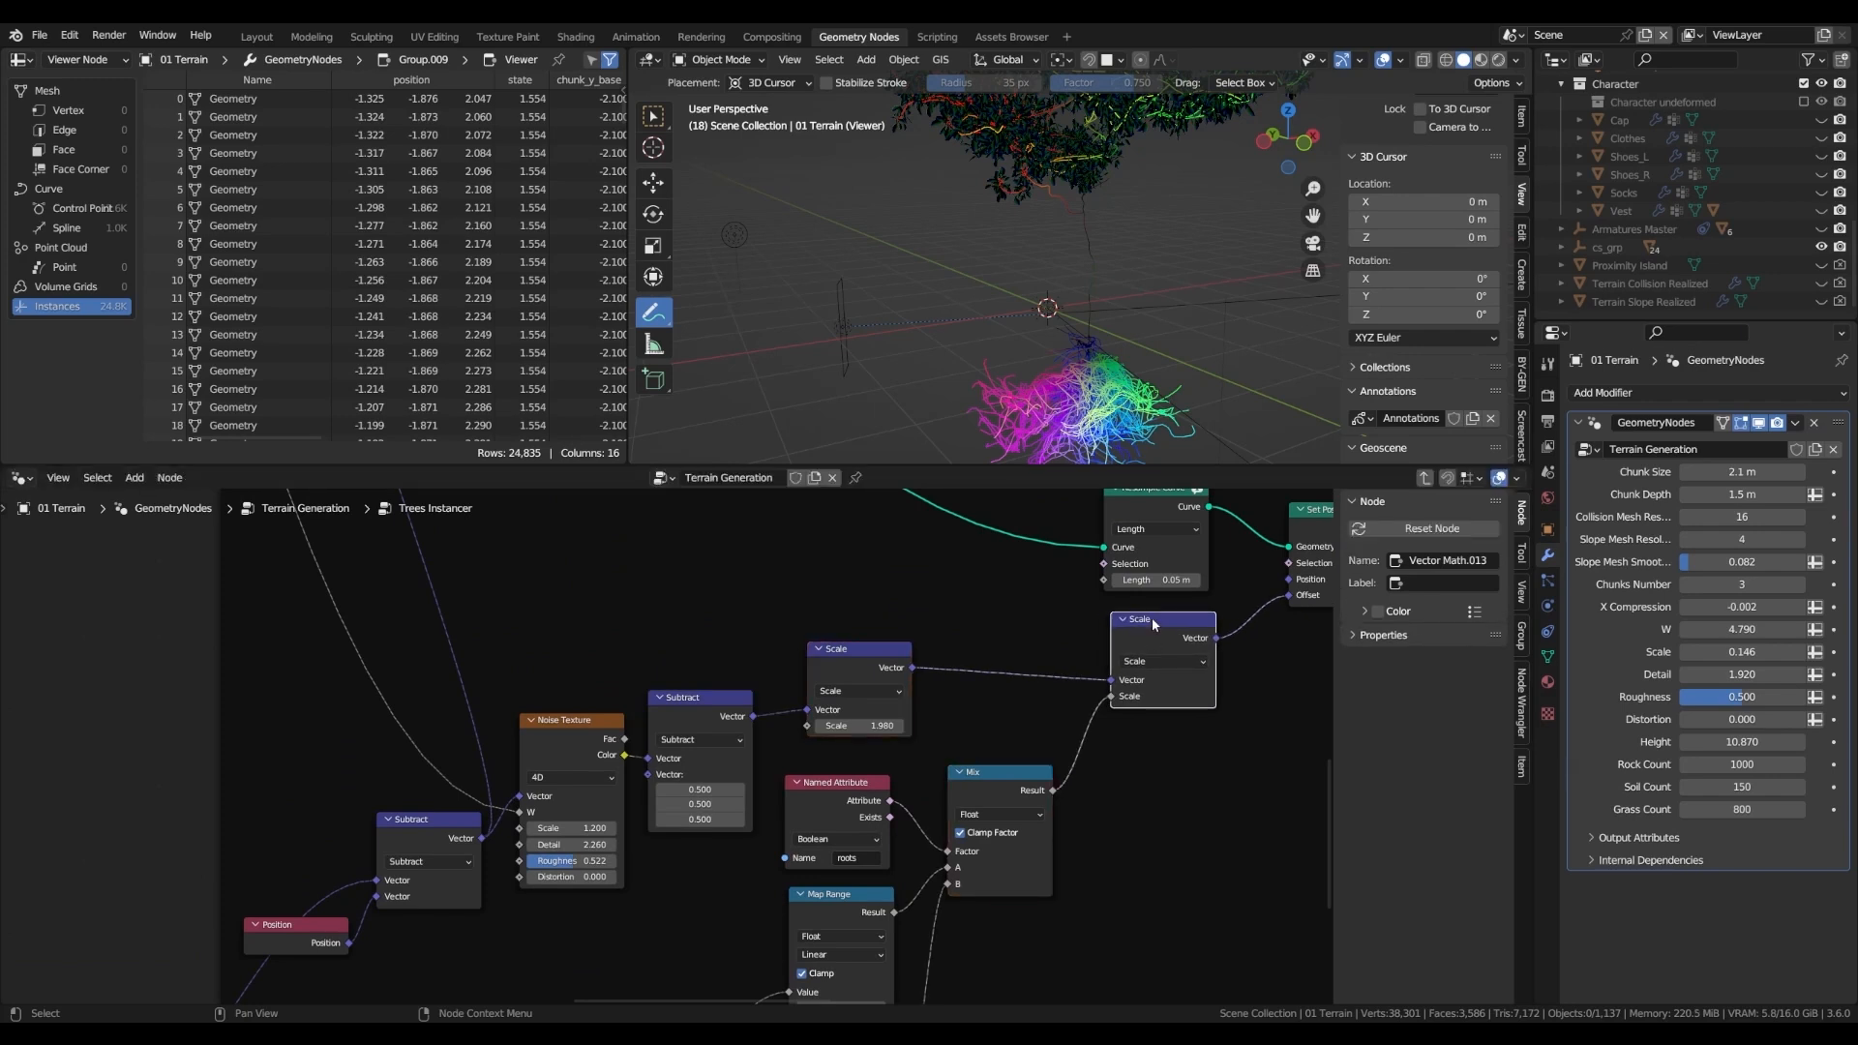
middle_click_drag(842, 860, 938, 691)
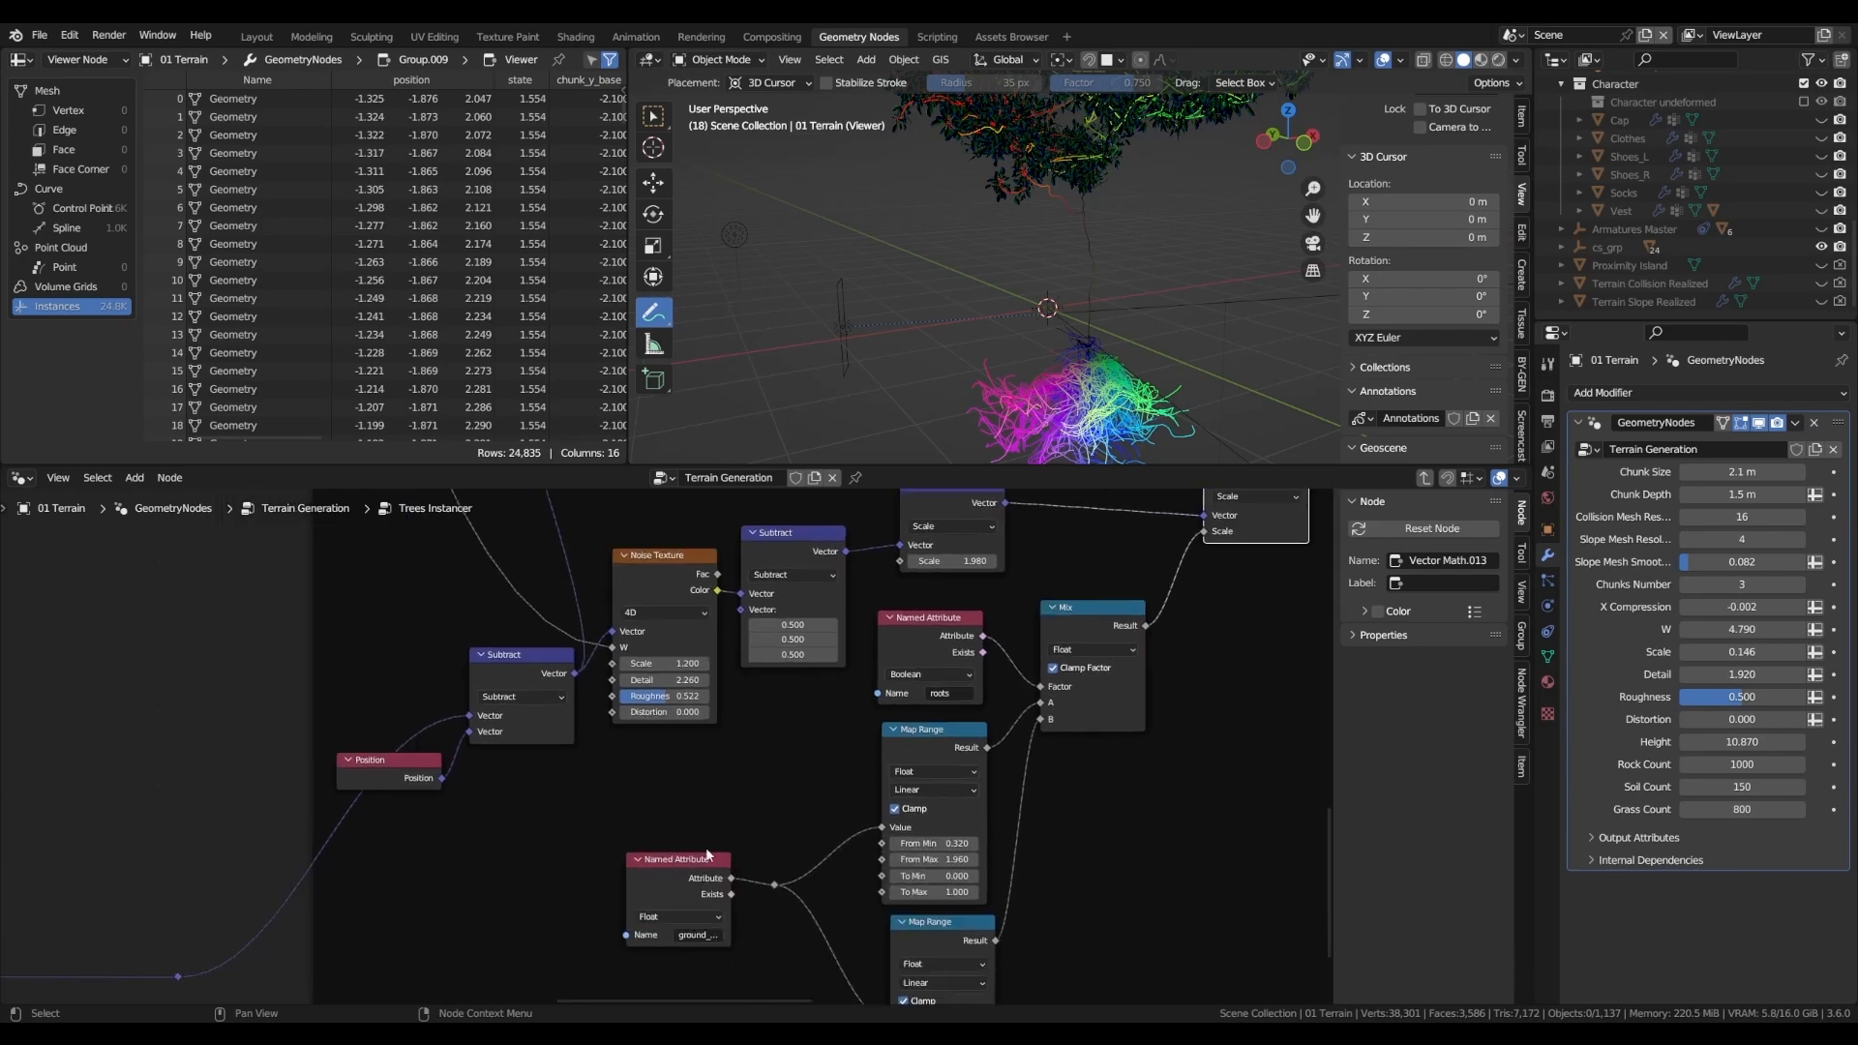
left_click(709, 855, "ctrl+shift")
scroll(712, 910, "up", 1)
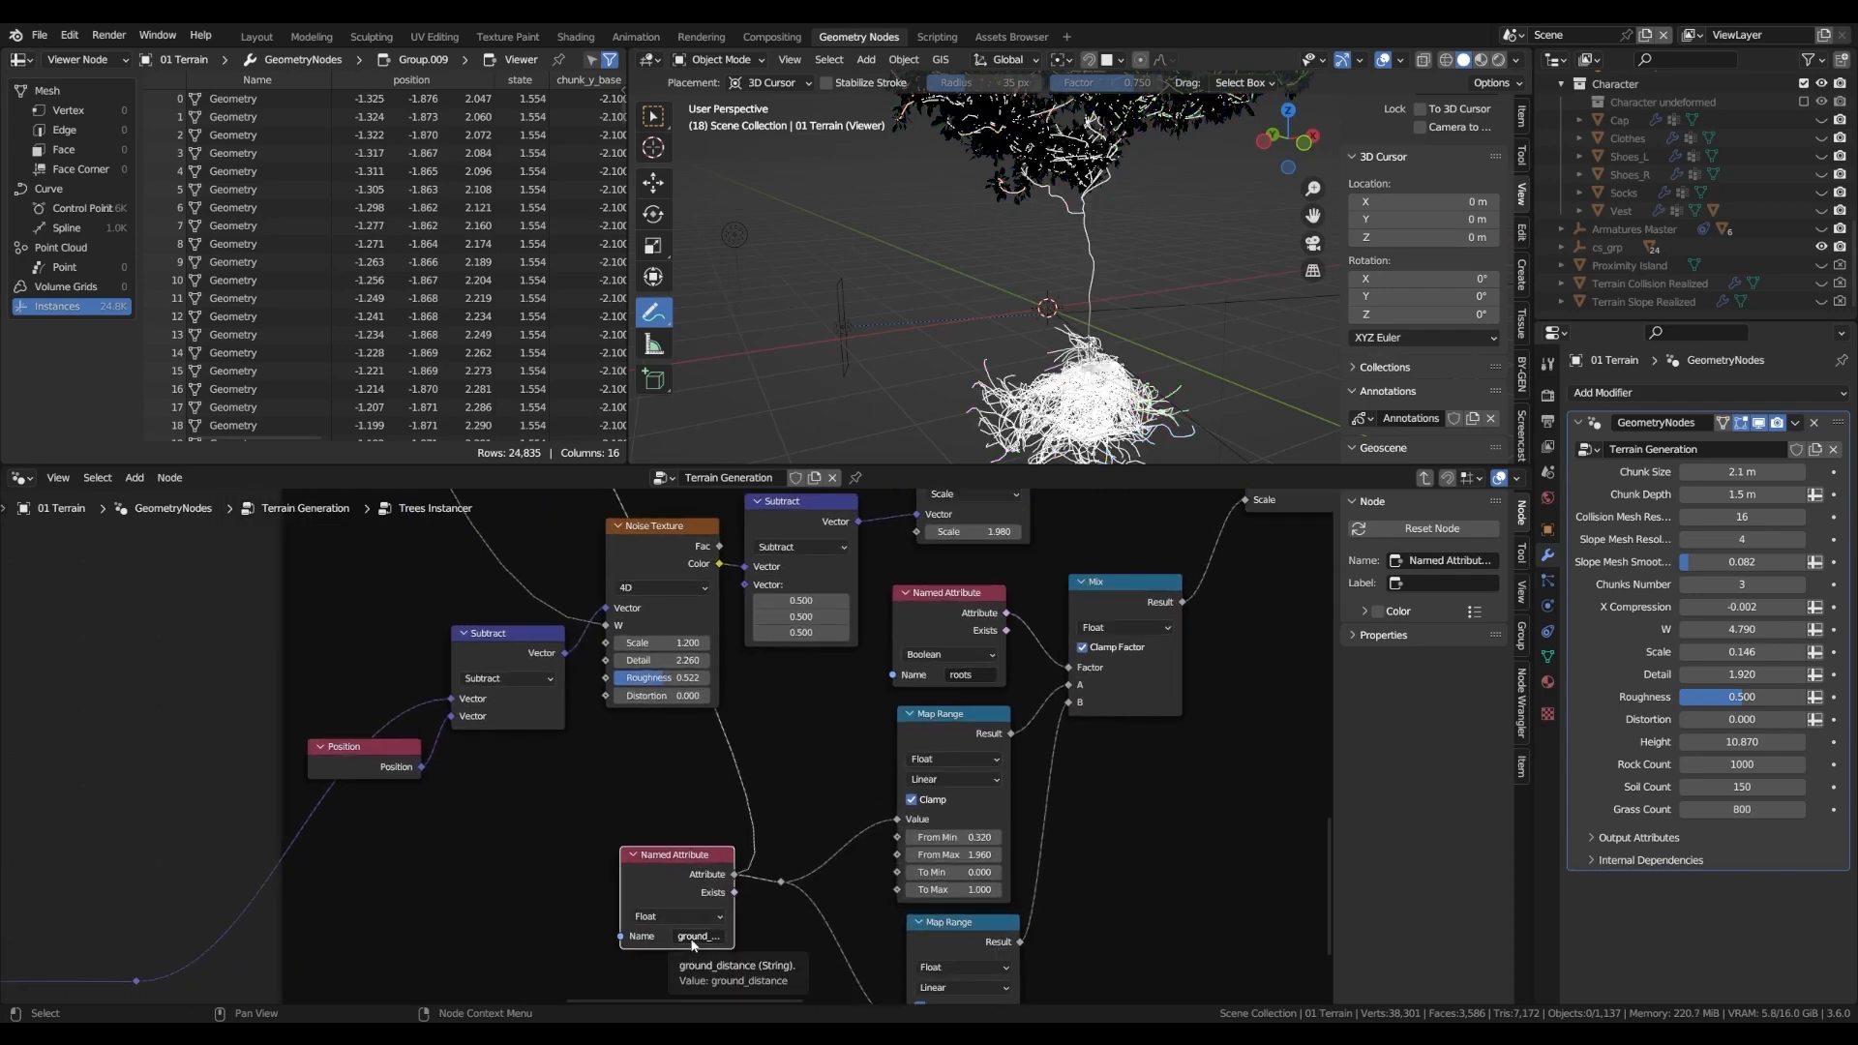
- Examine the previewed roots up close, draw a small annotation mark beside their upper end, and undo the mark
middle_click_drag(1130, 359, 1084, 332)
scroll(1088, 329, "up", 3)
mouse_move(1089, 291)
left_mouse_down()
mouse_move(1126, 307)
mouse_move(1085, 310)
left_mouse_up()
middle_click_drag(1135, 310, 1132, 325)
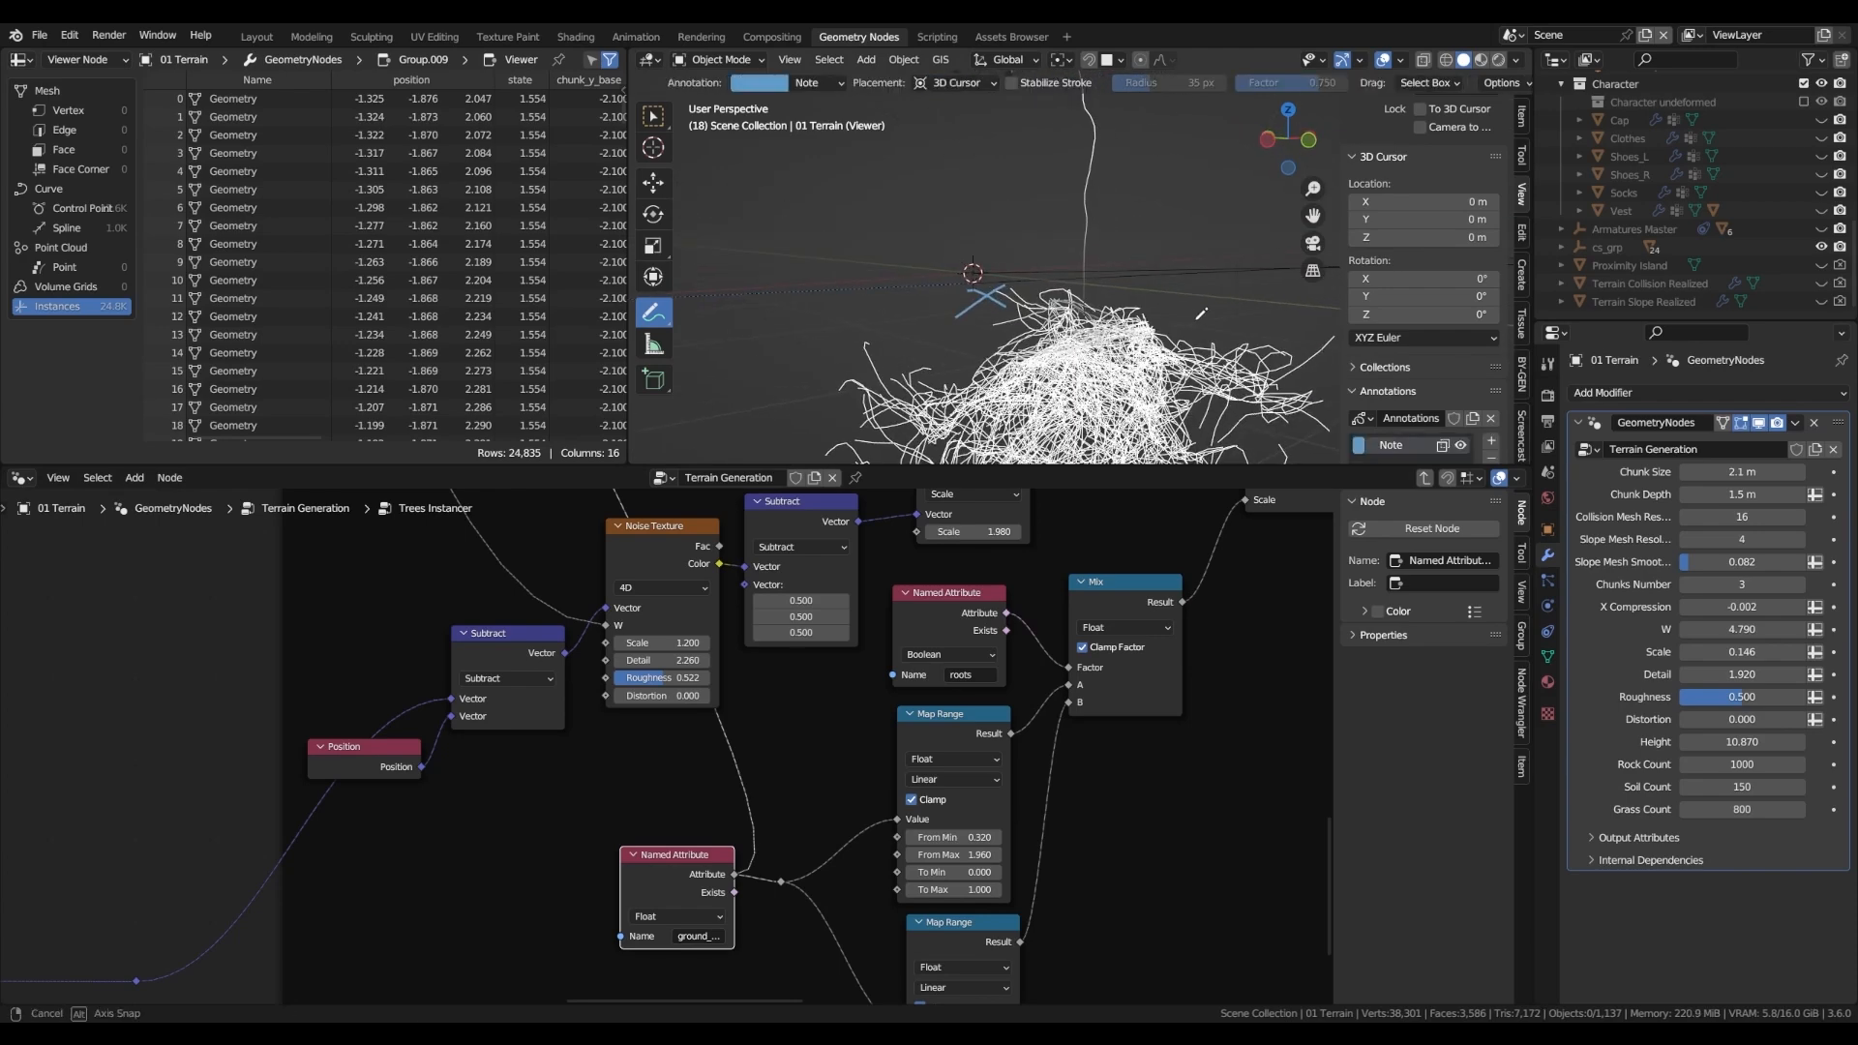
key("ctrl+z")
scroll(1075, 298, "down", 1)
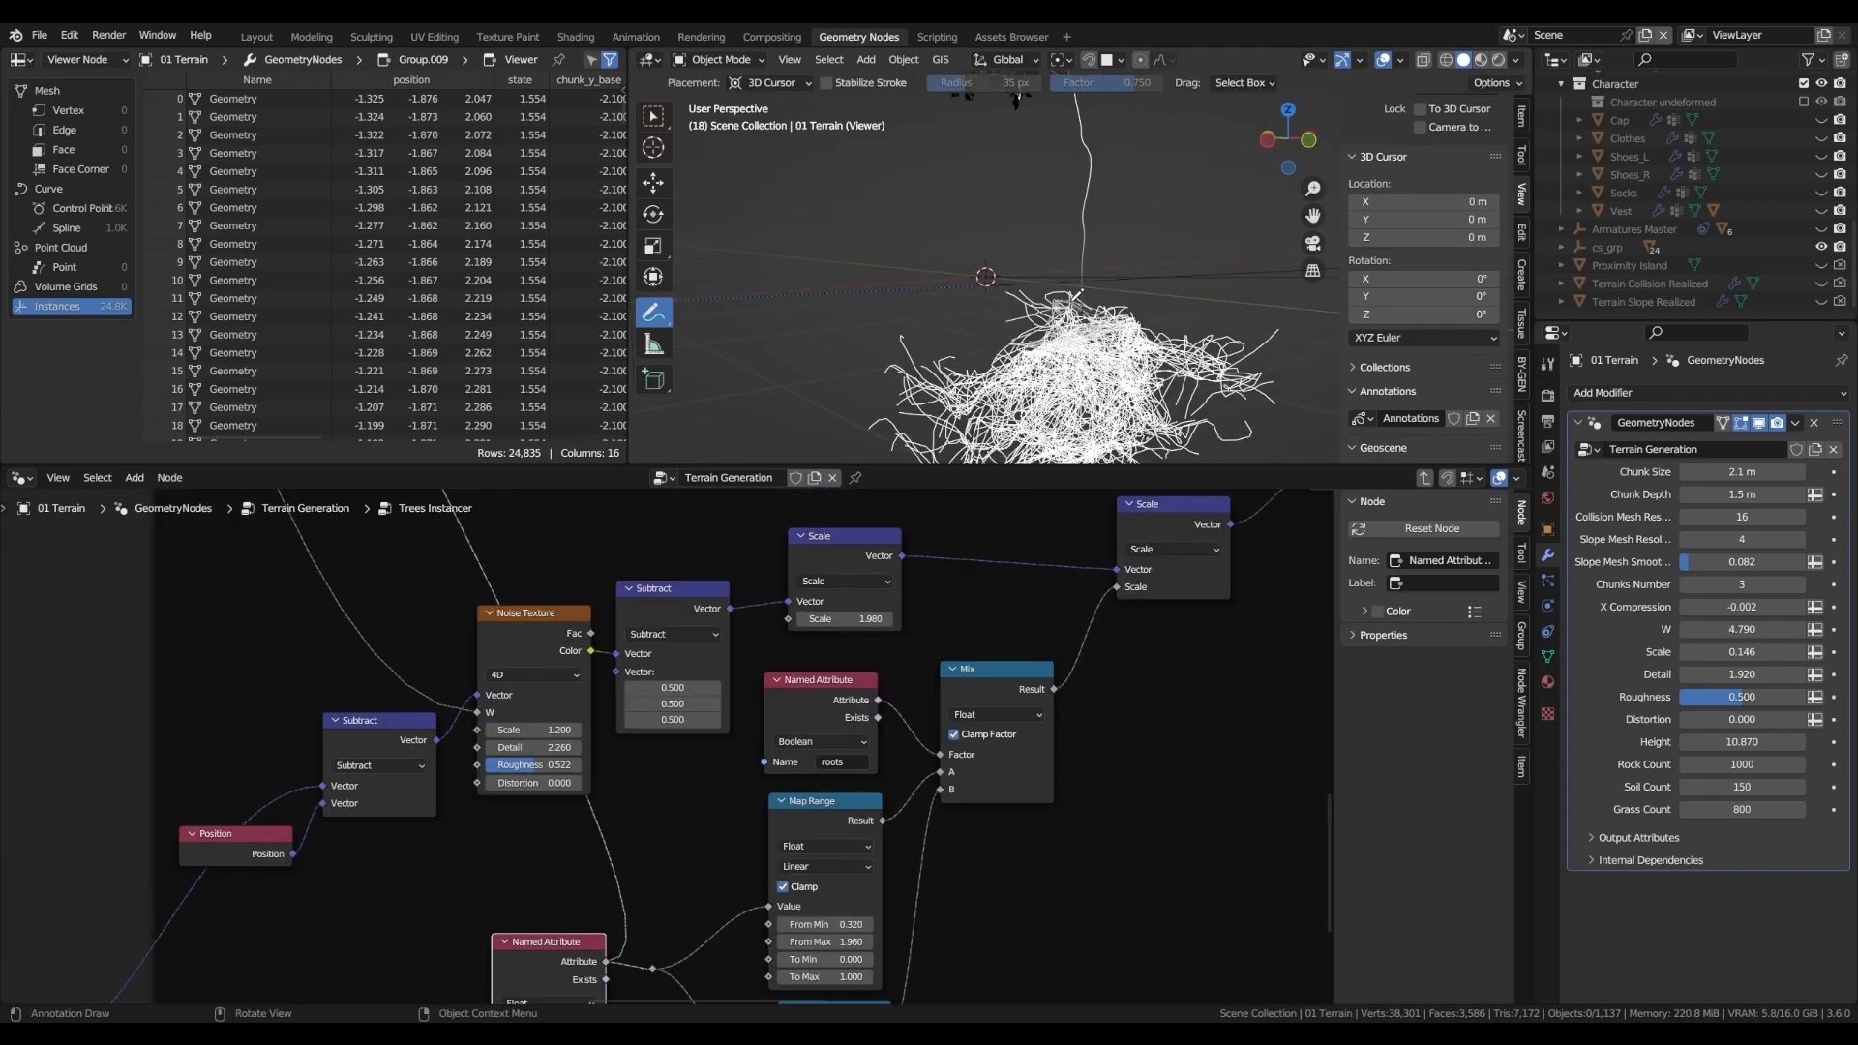
- Examine the two Map Range nodes and the roots Named Attribute that feed the Mix node in the Tree Displace frame
scroll(1076, 293, "down", 2)
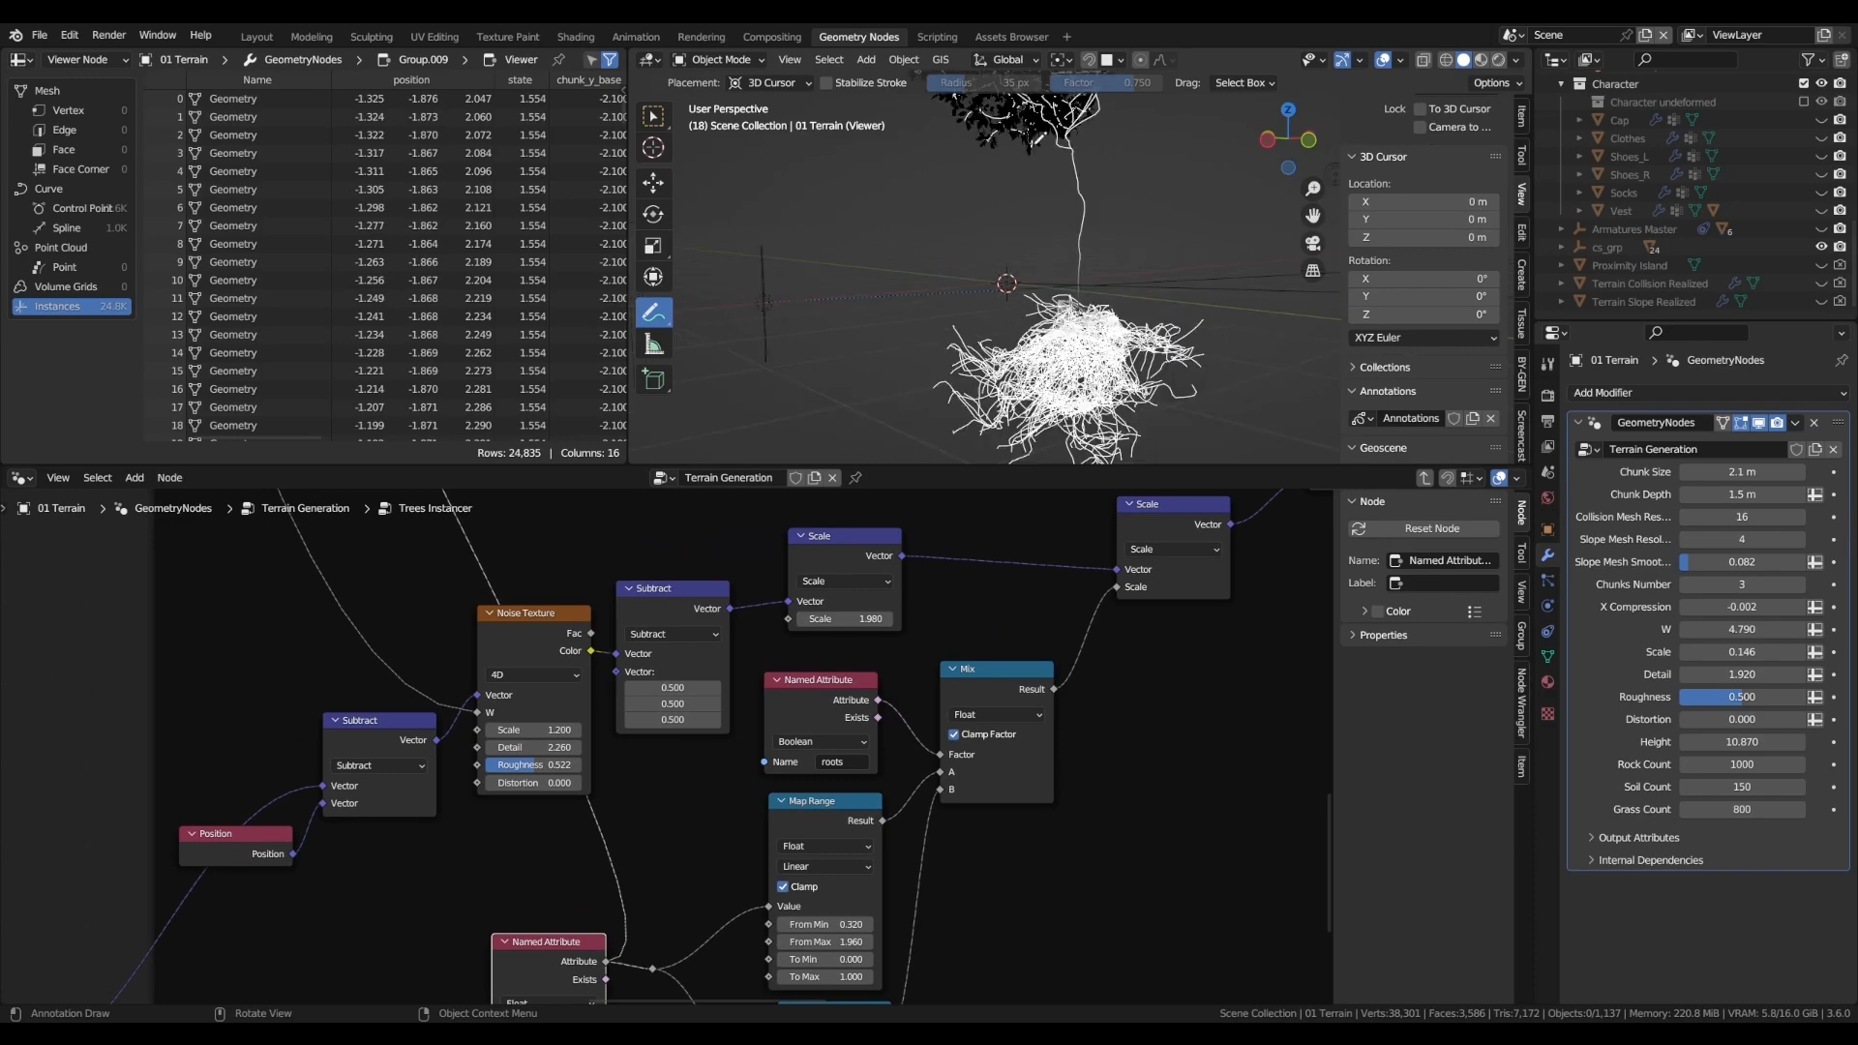
middle_click_drag(883, 840, 1035, 591)
scroll(1035, 591, "up", 2)
left_click_drag(966, 805, 963, 803)
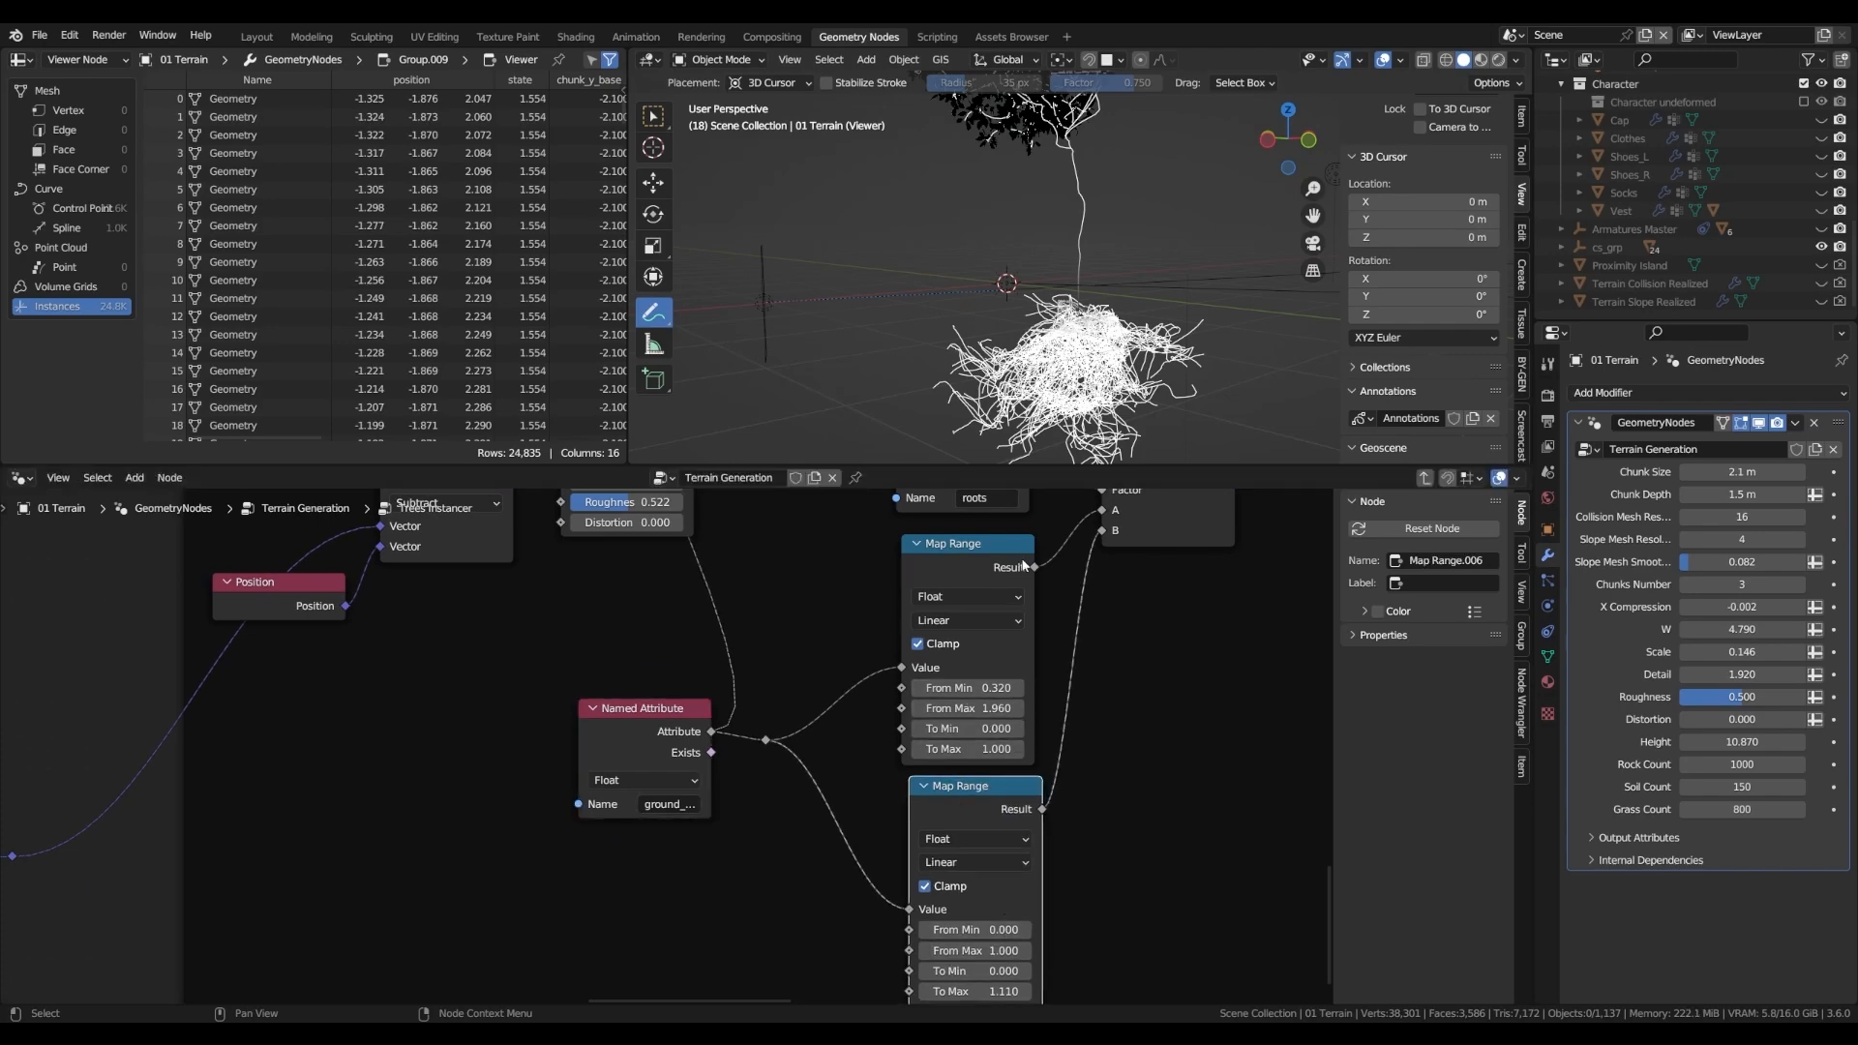
middle_click_drag(1019, 556, 981, 683)
scroll(970, 551, "up", 4)
left_click_drag(918, 560, 941, 567)
scroll(1088, 913, "down", 1)
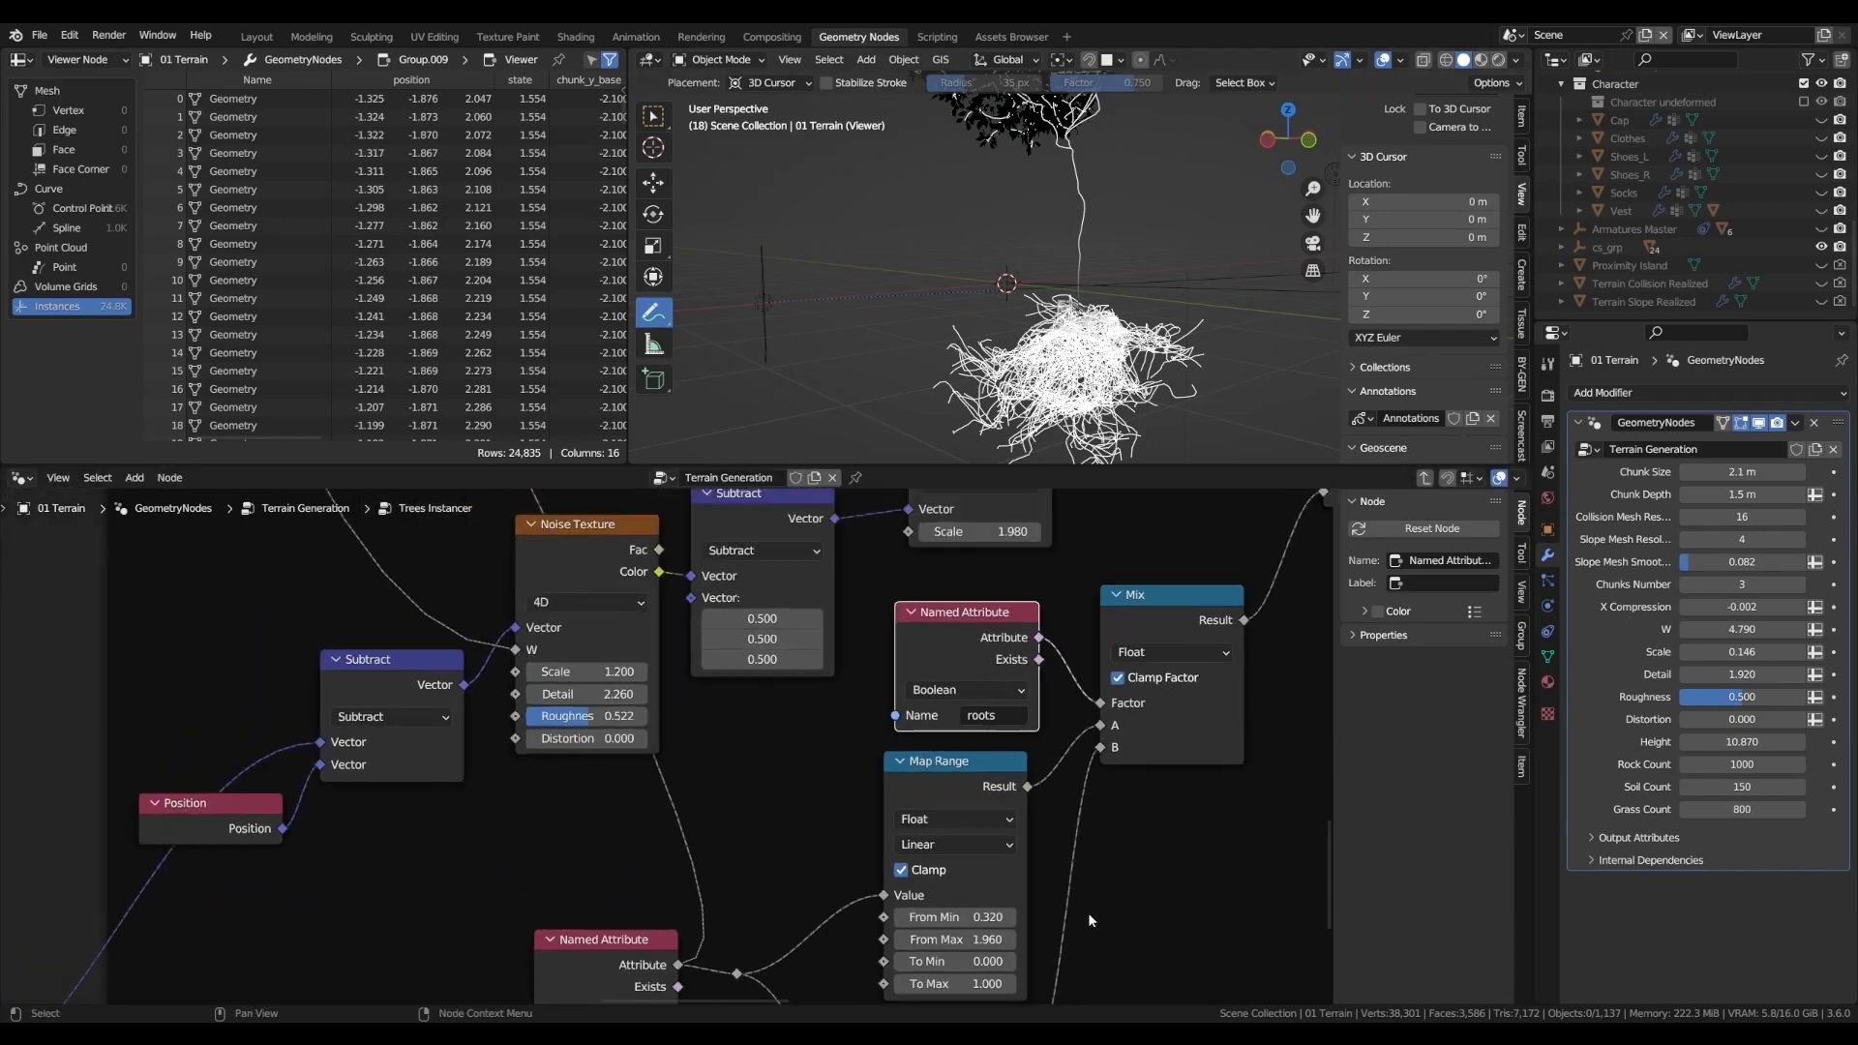
middle_click_drag(1096, 990, 1117, 698)
left_click_drag(983, 953, 944, 930)
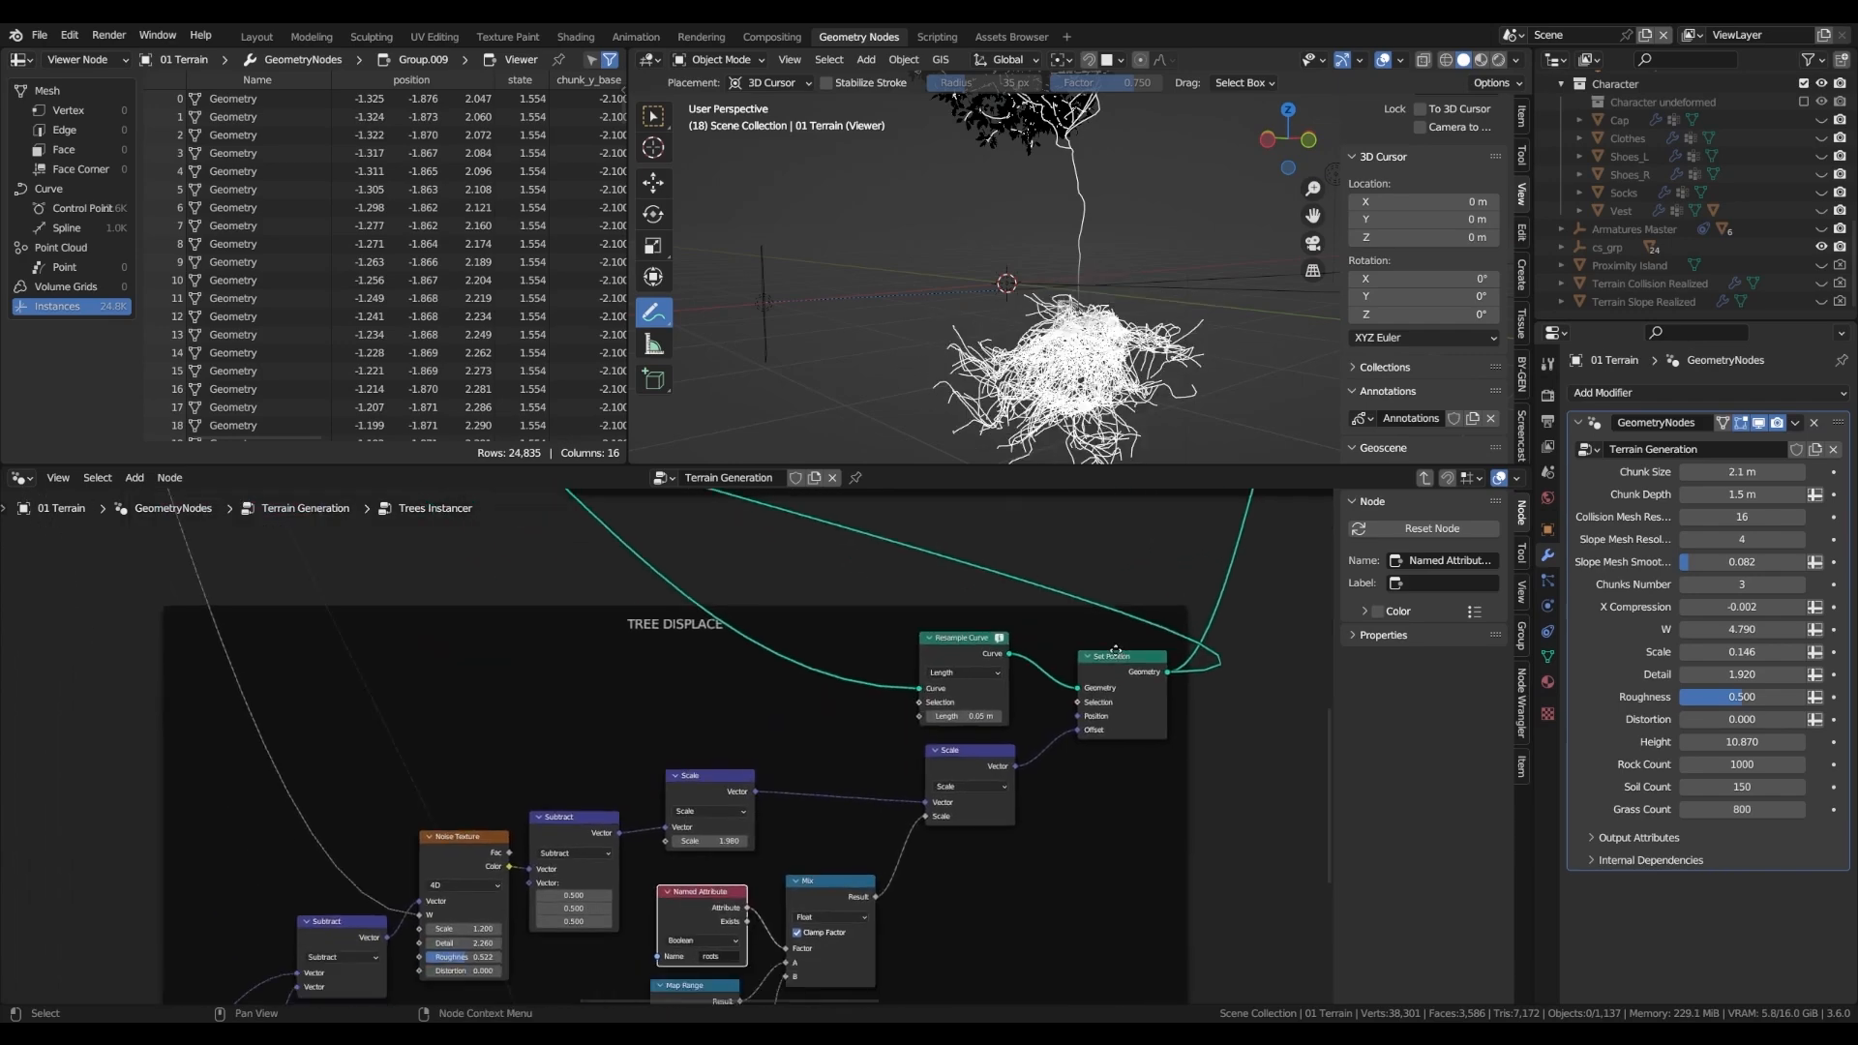
- Preview the Set Position node that ends the Tree Displace frame and inspect the whole displaced tree
middle_click_drag(1115, 651, 1130, 634)
scroll(1077, 658, "down", 3)
left_click(1113, 646, "ctrl+shift")
scroll(1089, 254, "down", 3)
middle_click_drag(1091, 250, 1092, 339, "shift")
mouse_move(1210, 342)
middle_mouse_down()
mouse_move(1121, 358)
mouse_move(1149, 373)
mouse_move(1173, 346)
middle_mouse_up()
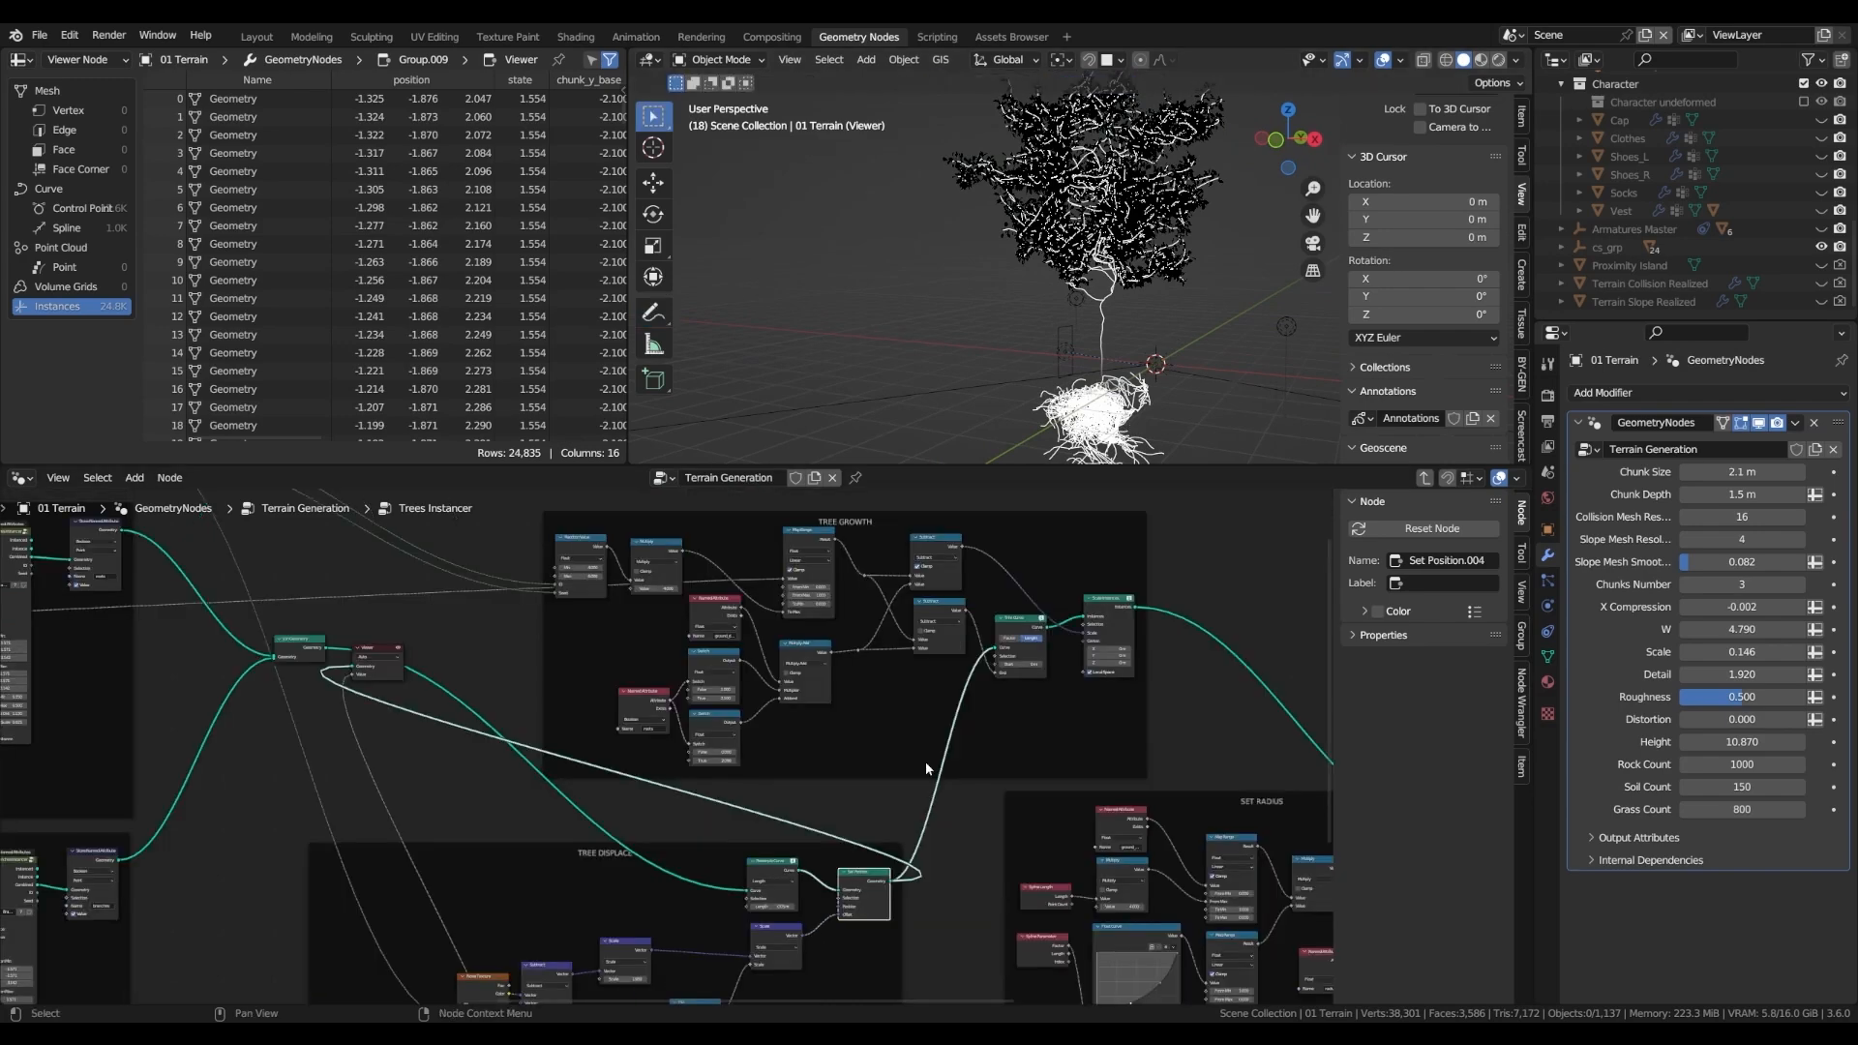
- Preview the Trim Curve and Scale Instances nodes in the Tree Growth frame, play the growth animation and return to frame 1
scroll(920, 745, "up", 1)
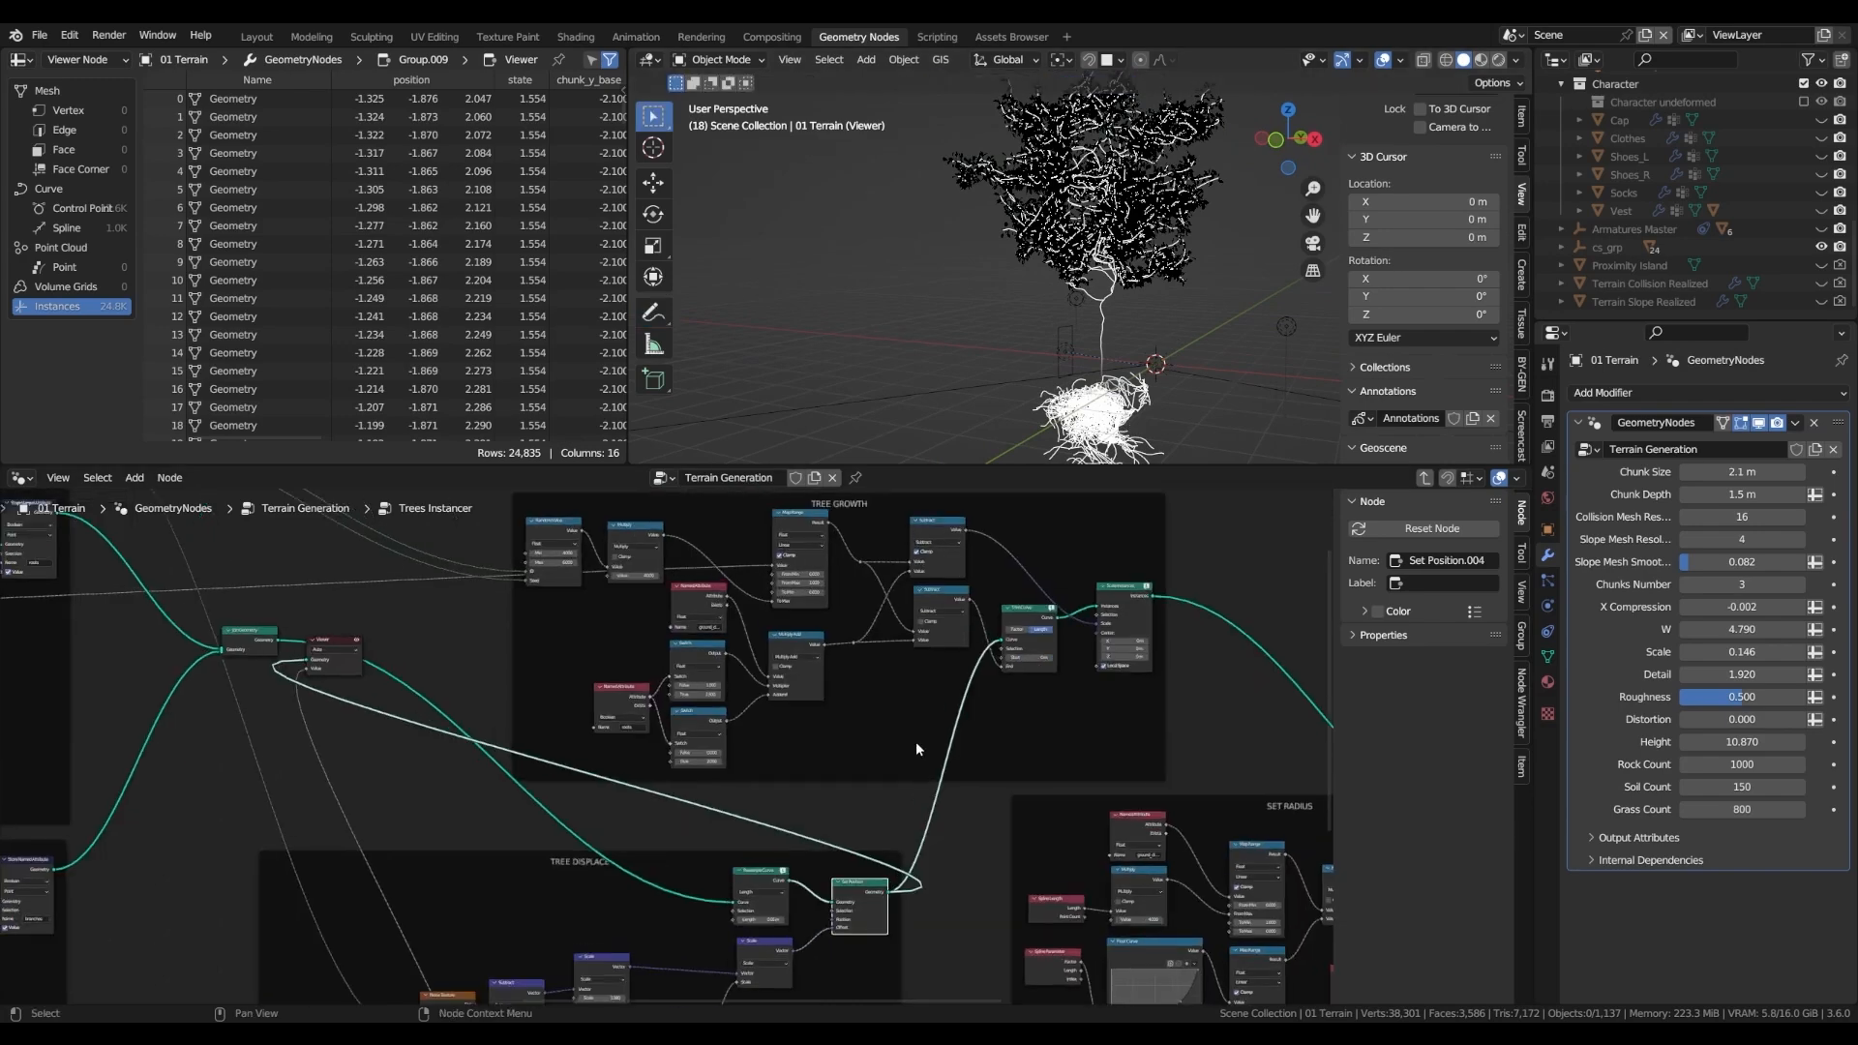
left_click(1030, 615, "ctrl+shift")
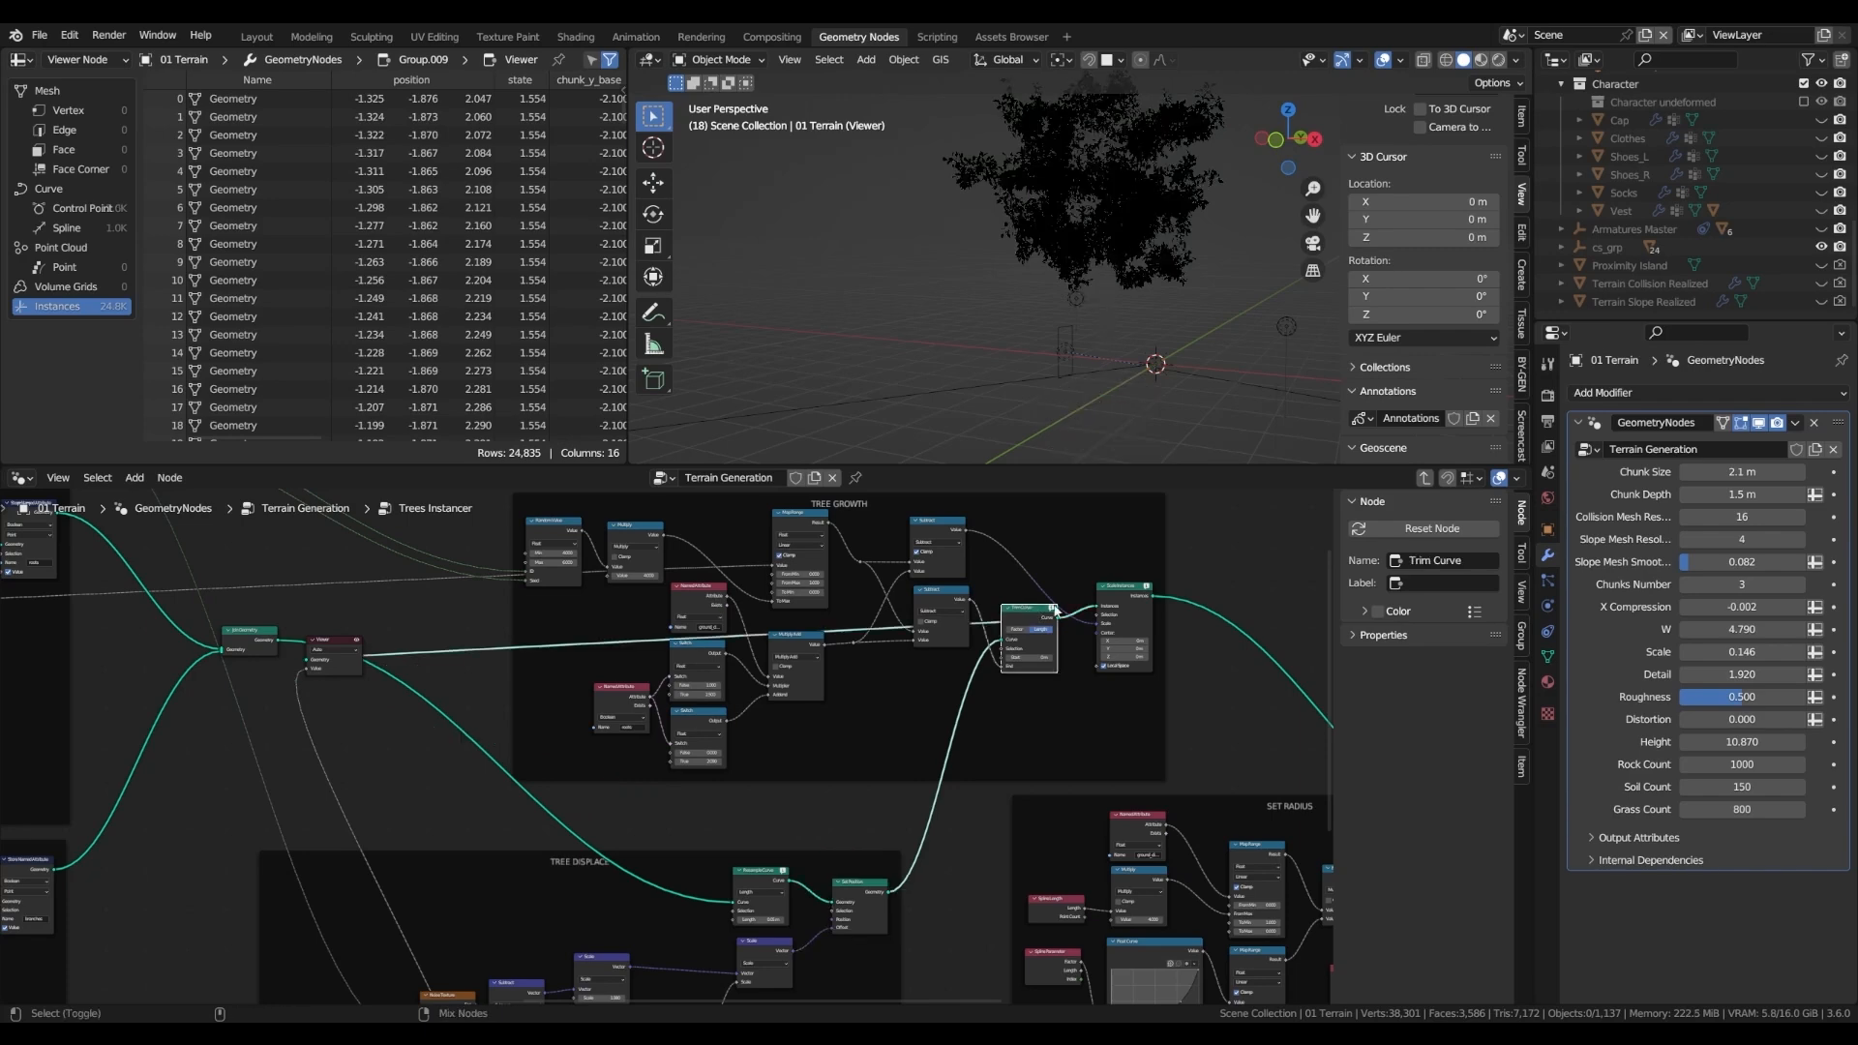
left_click(1134, 601, "ctrl+shift")
key("space")
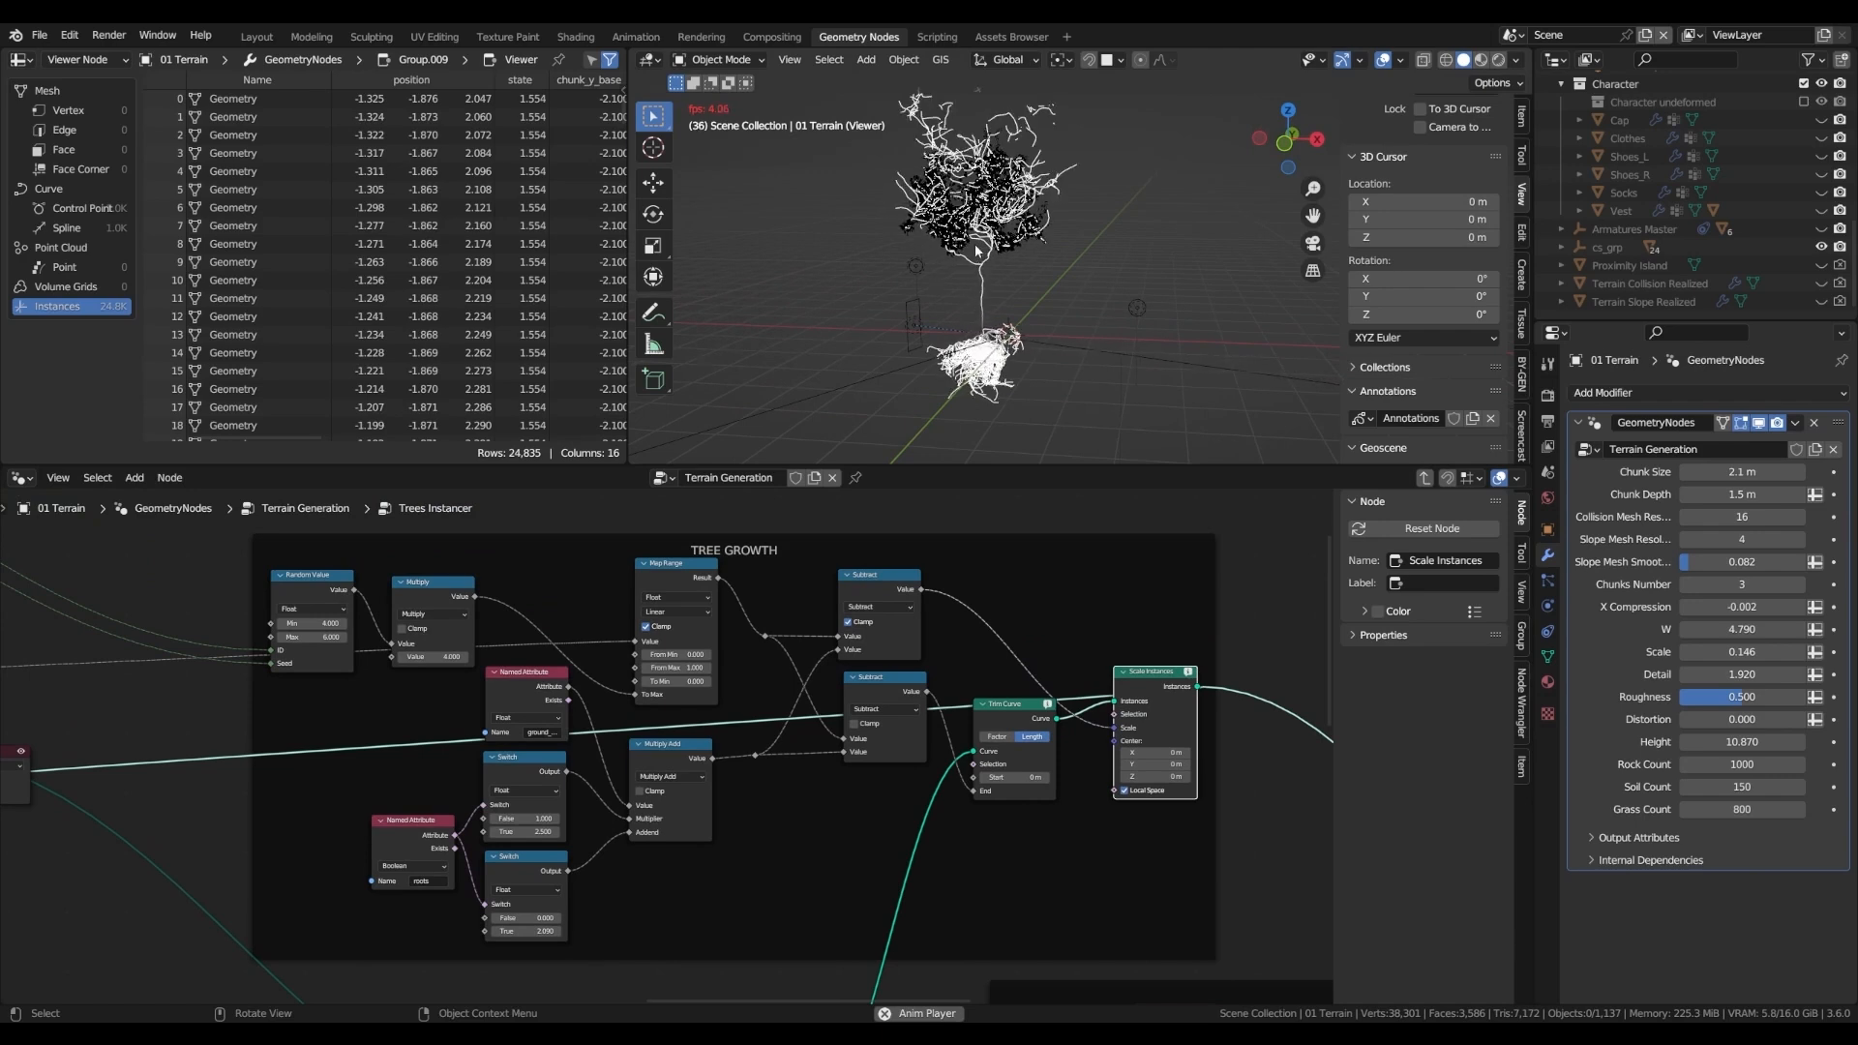
key("Escape")
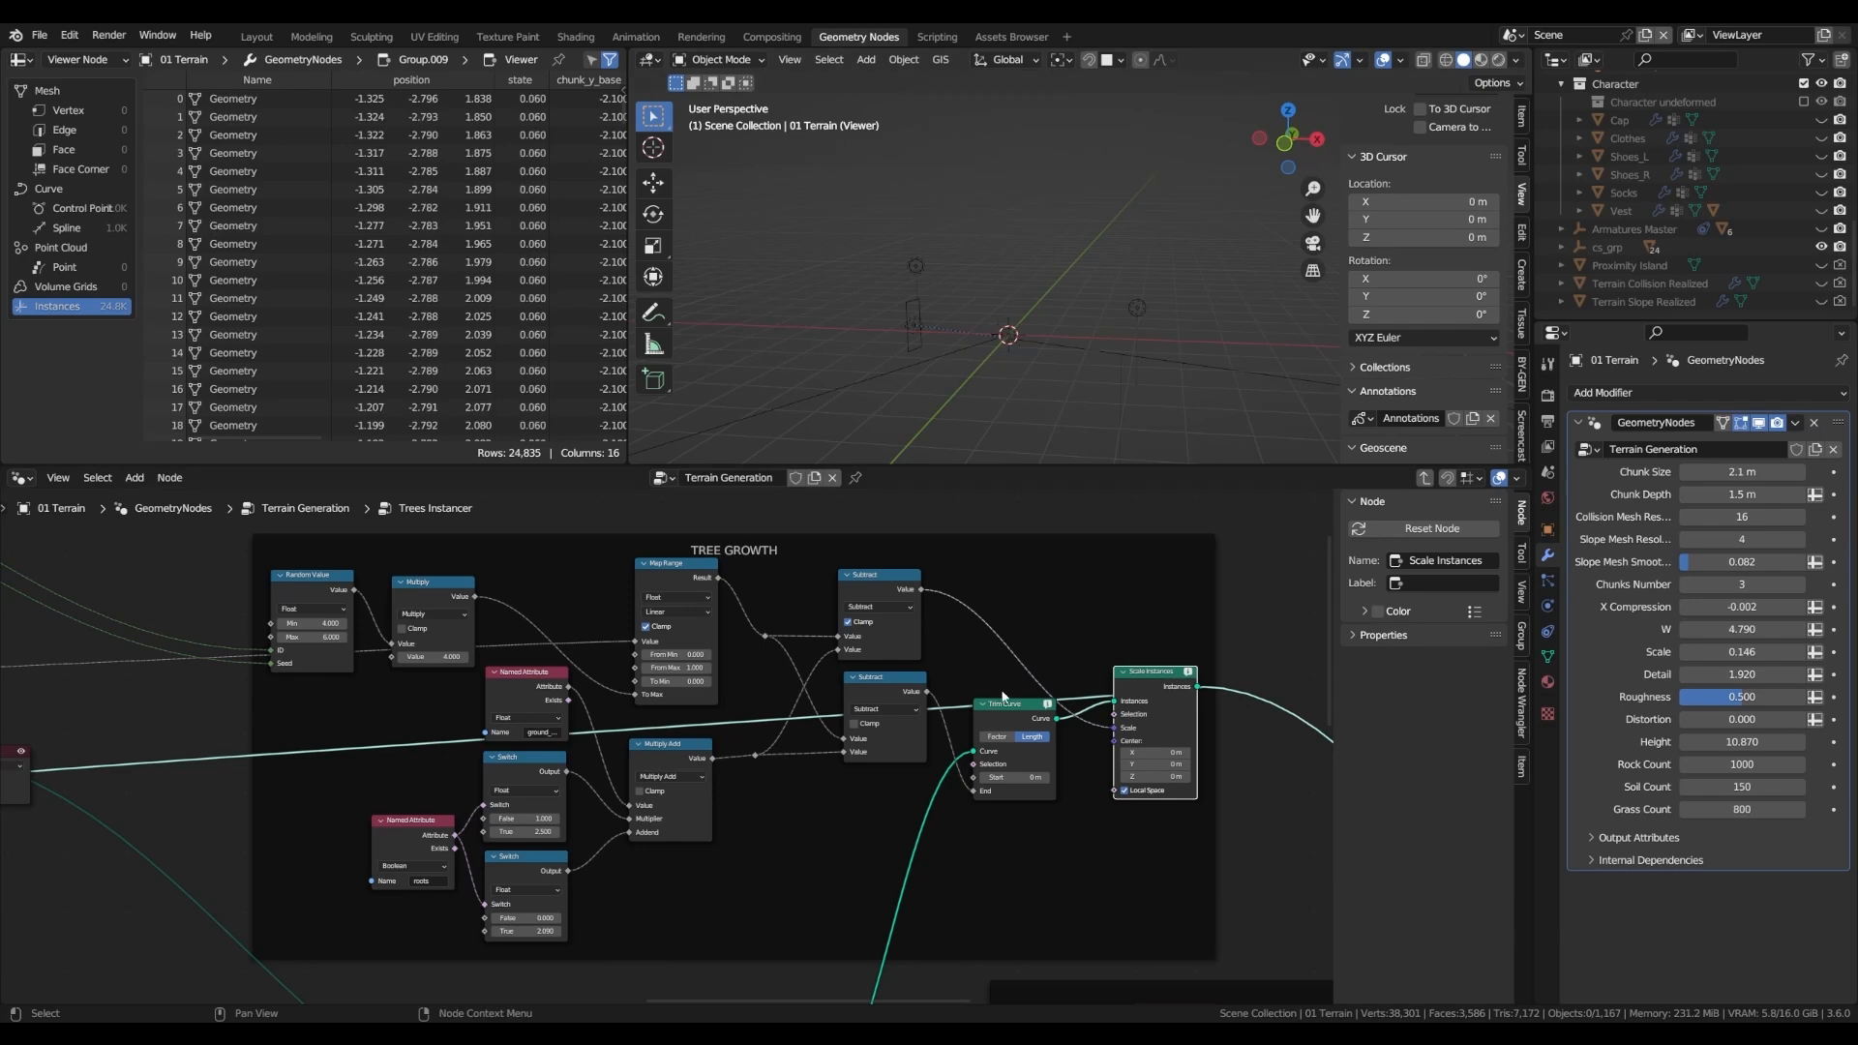
- Point out the Trim Curve and Scale Instances nodes, and move the Subtract node driving Trim Curve's End below the instances link
mouse_move(1003, 716)
left_mouse_down()
mouse_move(1005, 741)
mouse_move(1007, 720)
left_mouse_up()
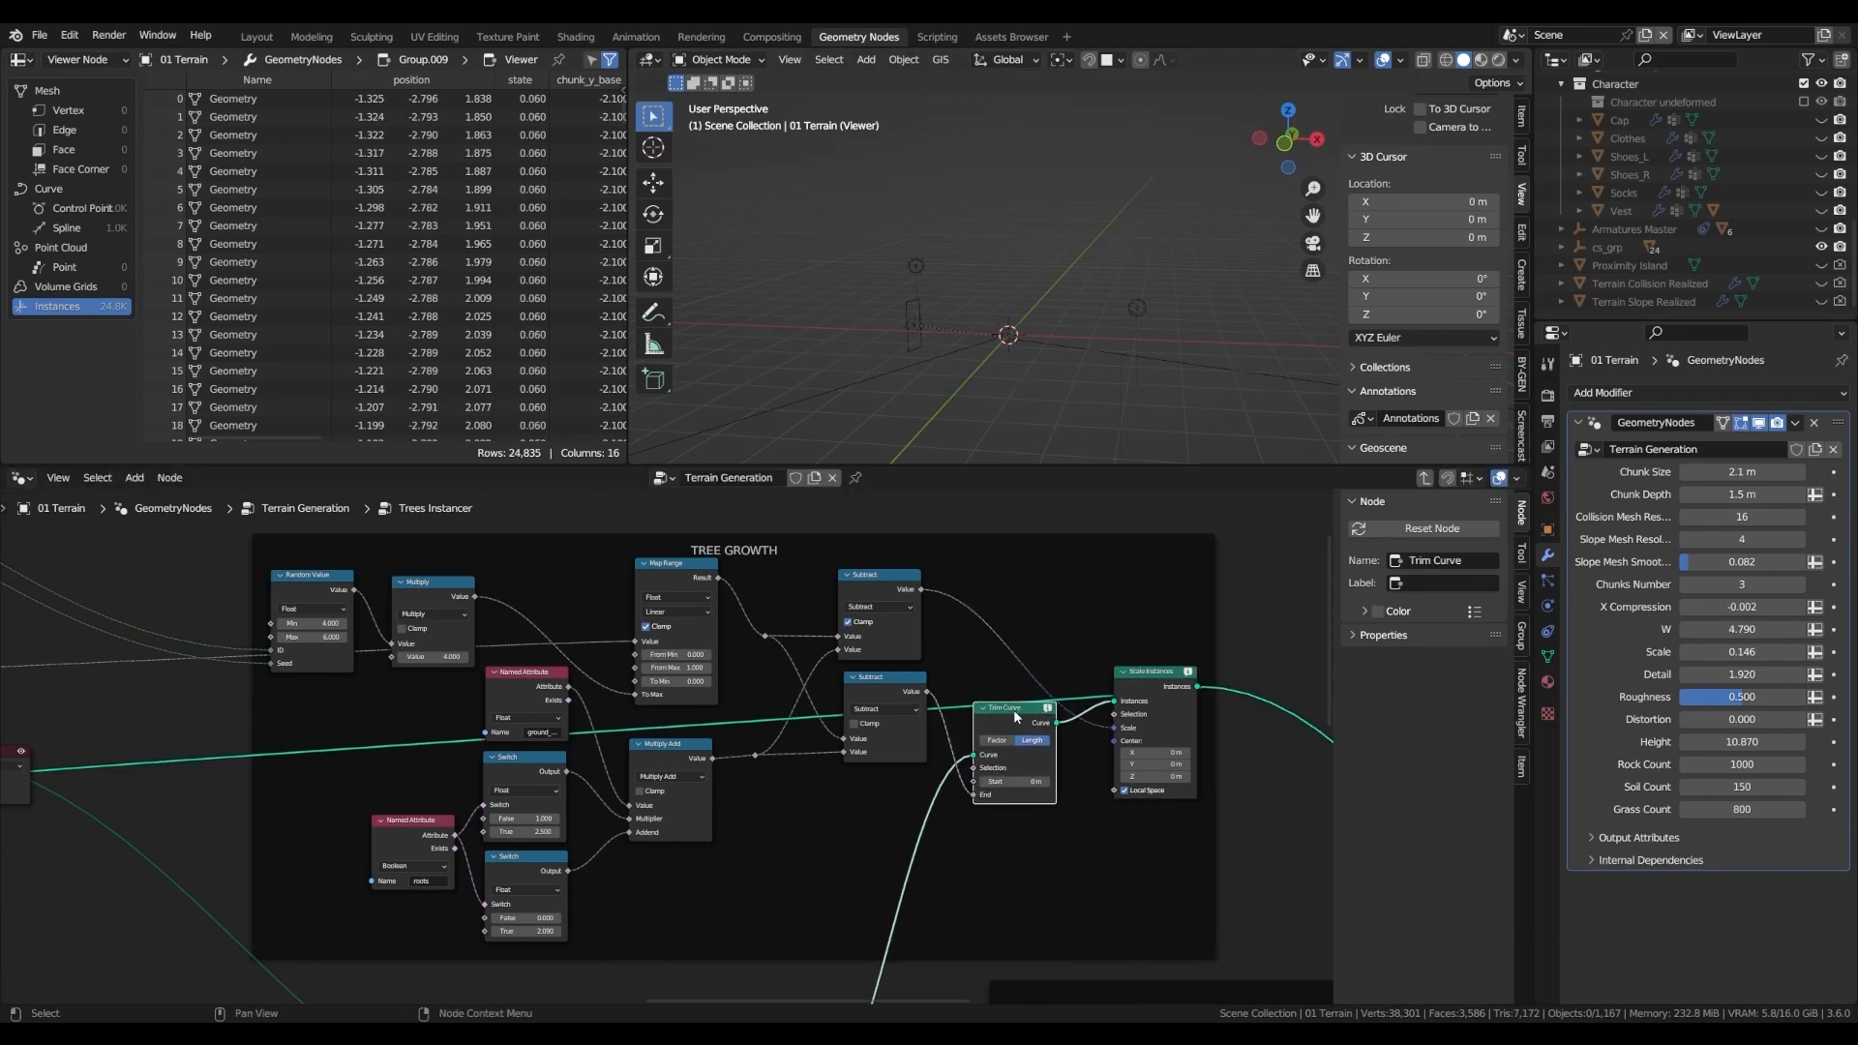
left_click_drag(1148, 675, 1147, 666)
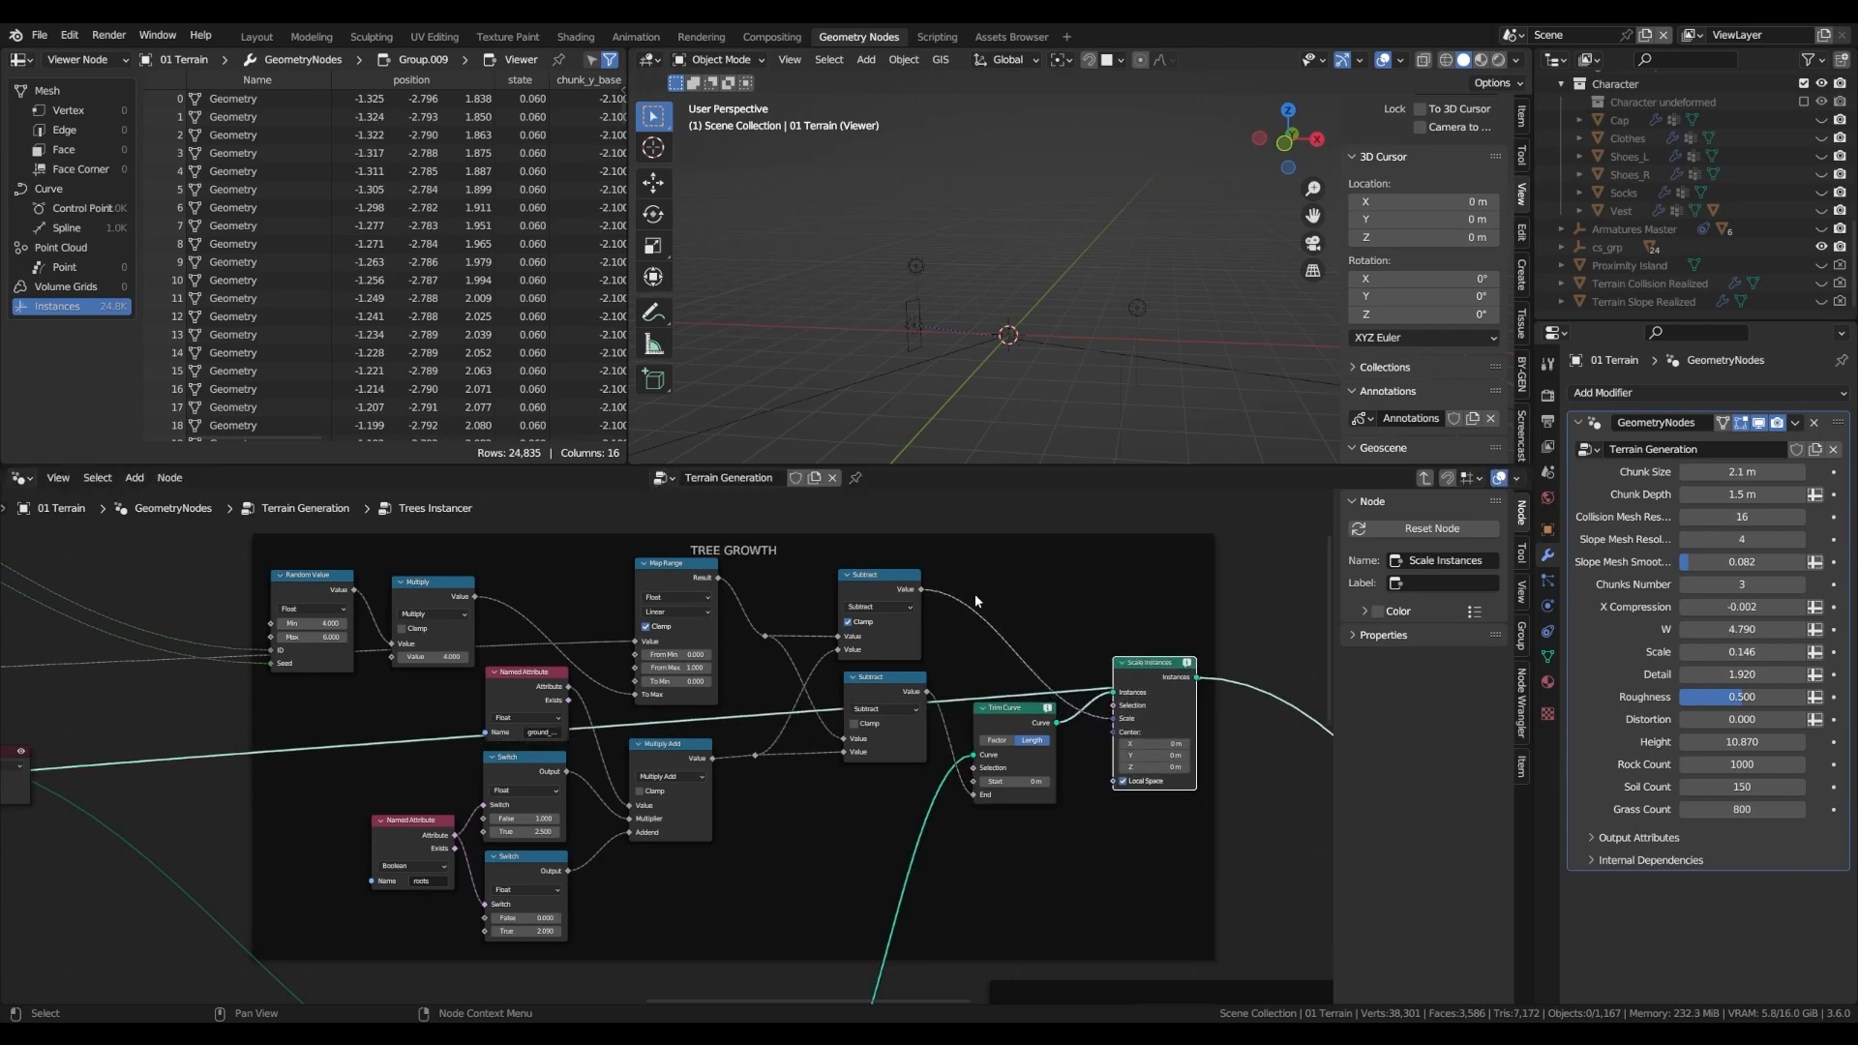
scroll(922, 679, "up", 1)
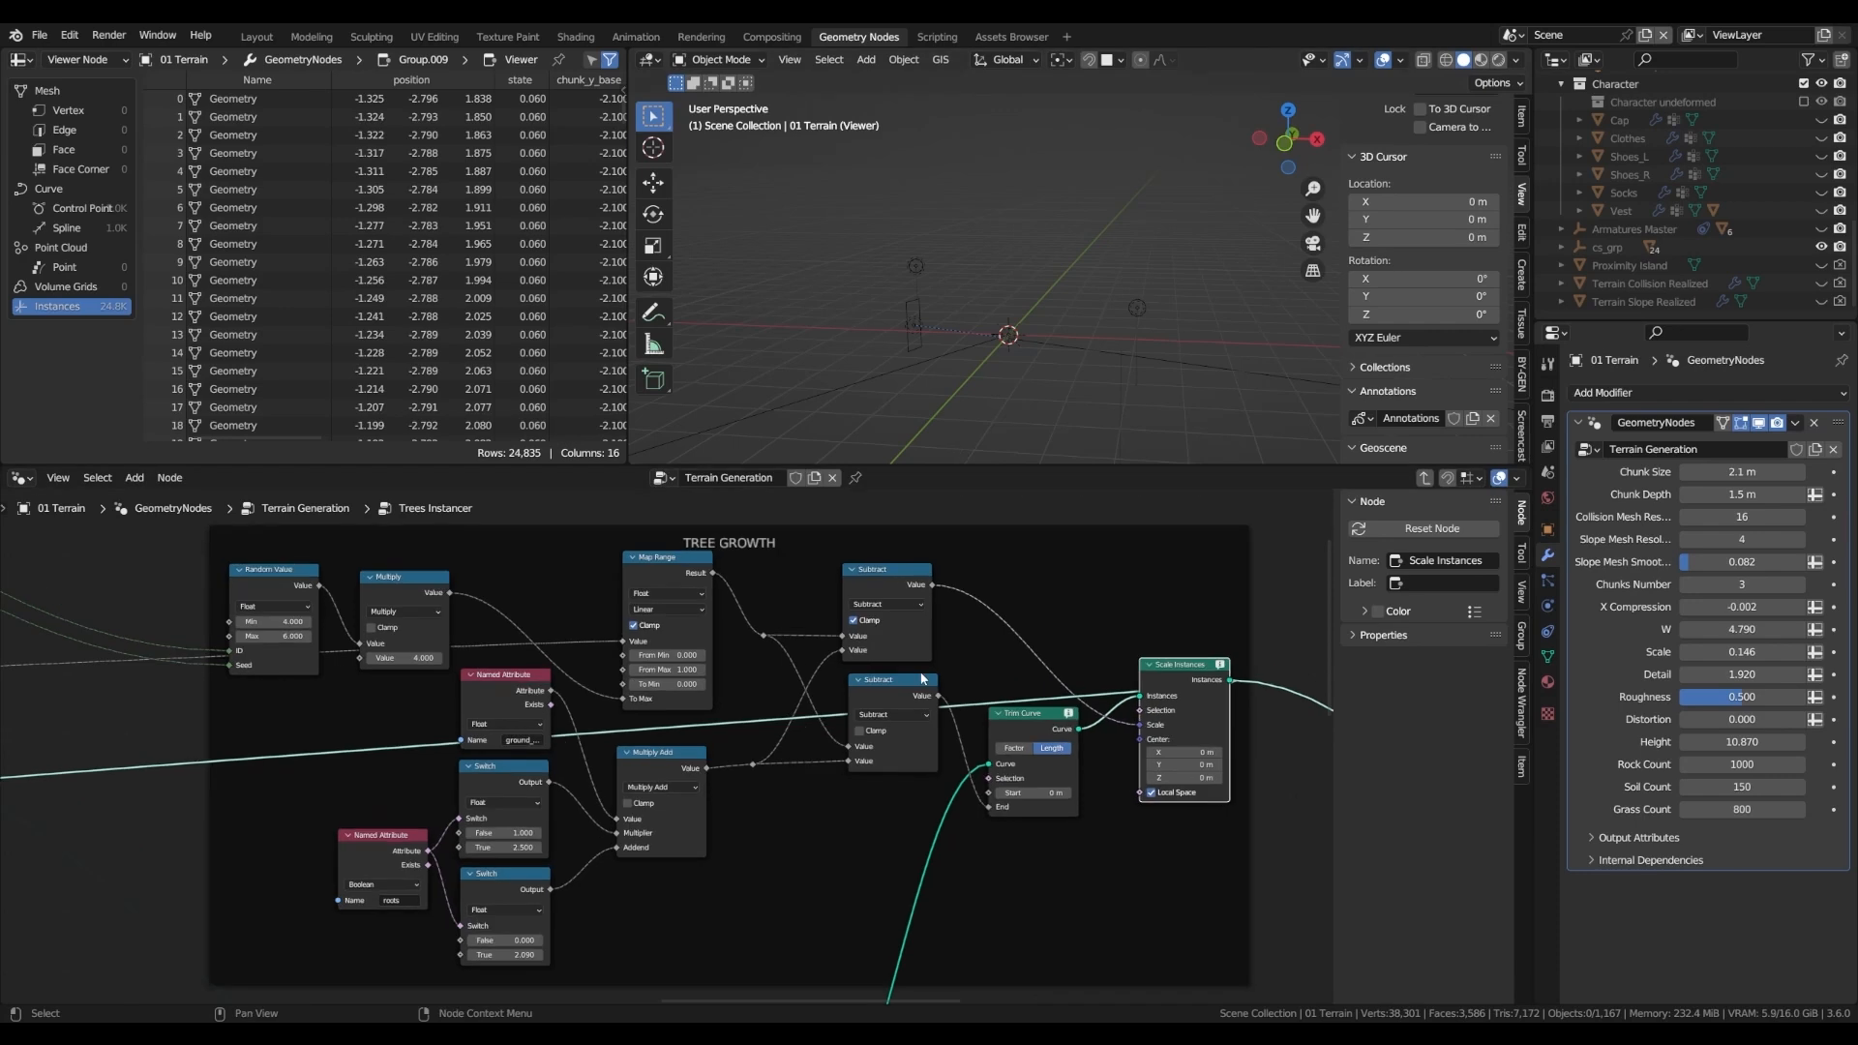
left_click_drag(908, 695, 907, 742)
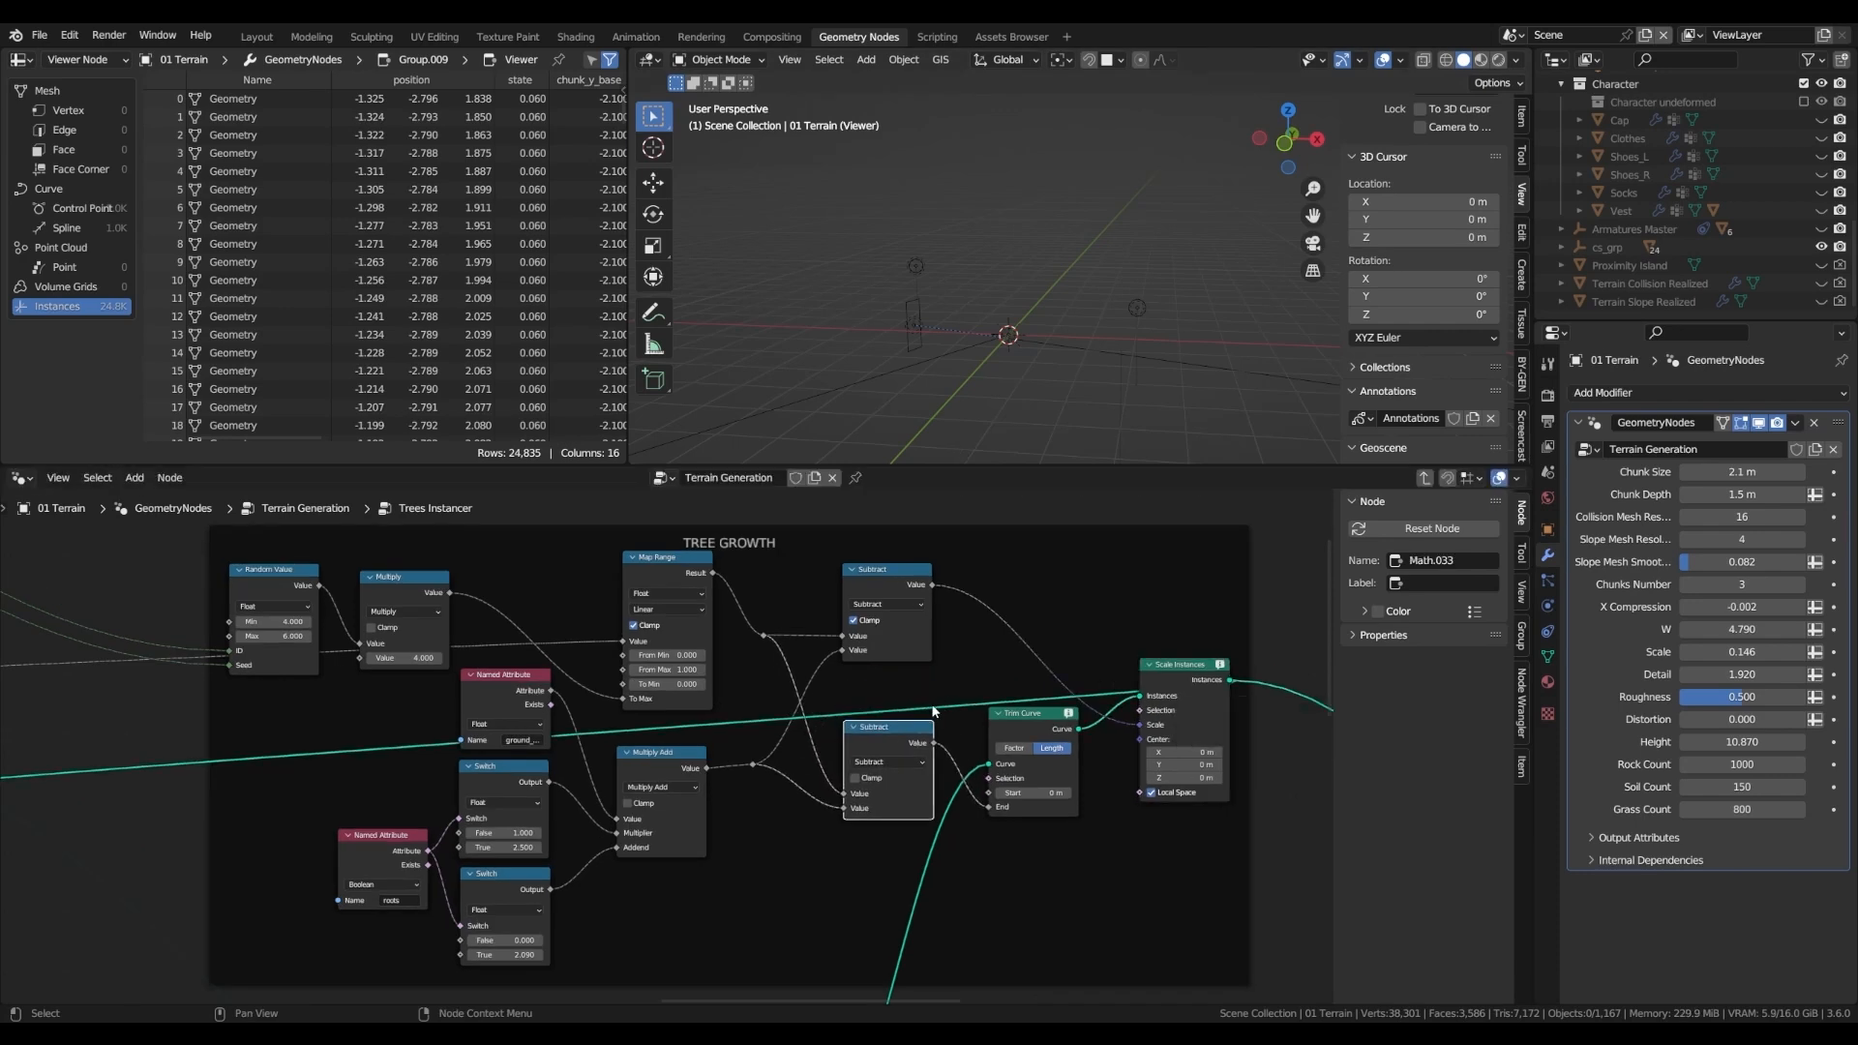
left_click(895, 638)
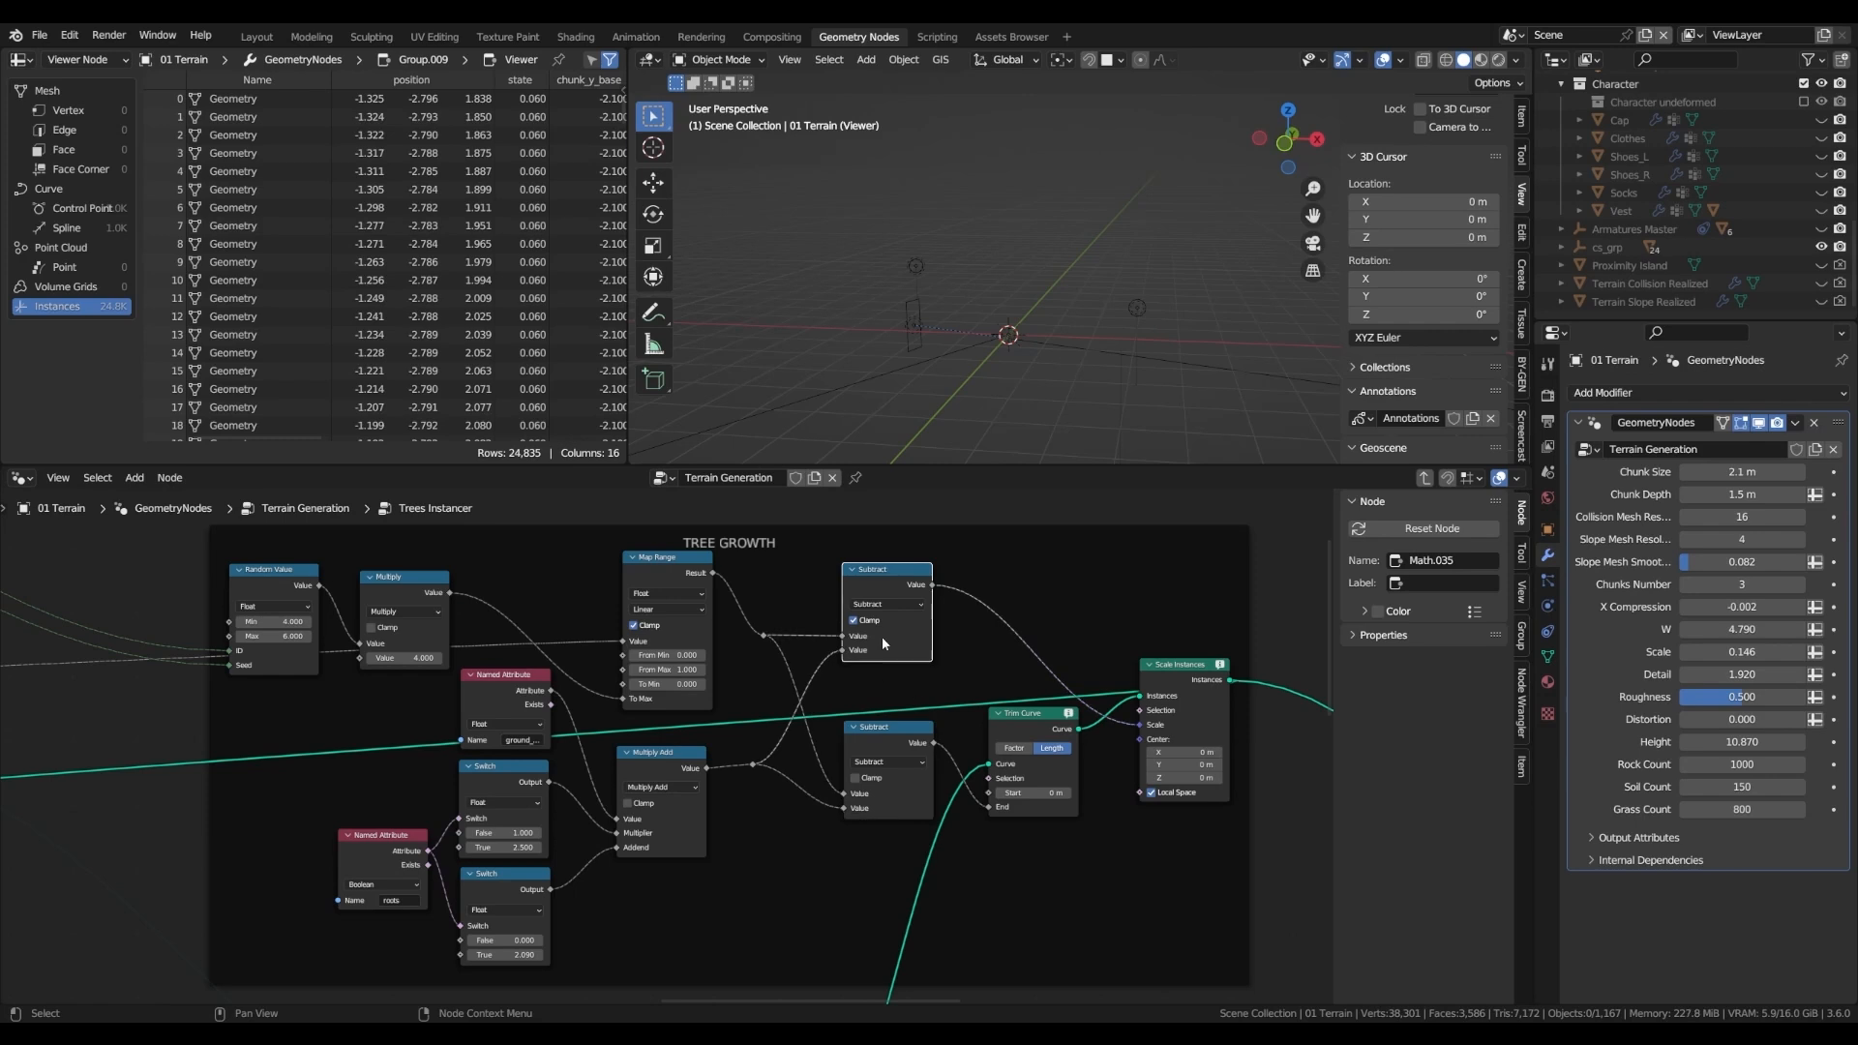
left_click_drag(879, 578, 882, 580)
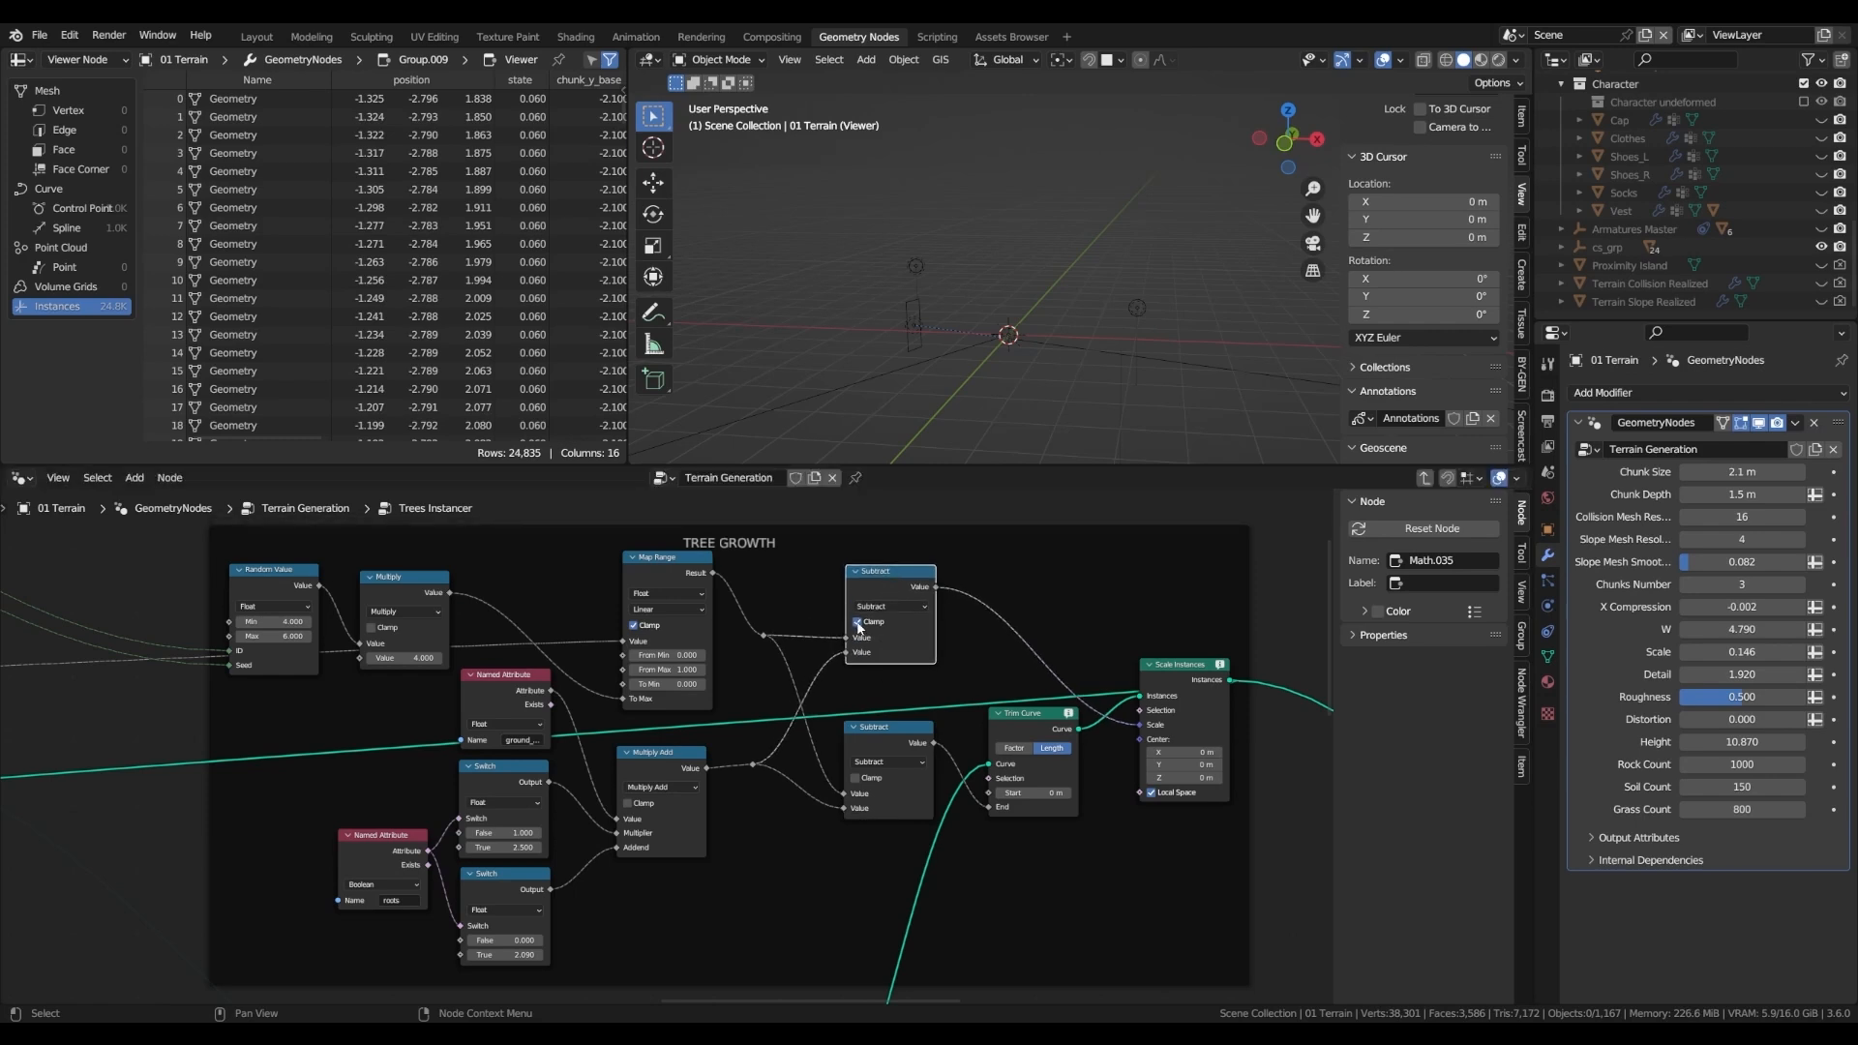
- Toggle Clamp off and back on for the Subtract node that feeds the Scale Instances scale
left_click(858, 624)
left_click(858, 624)
left_click(857, 623)
middle_click_drag(1084, 298, 1026, 300)
left_click(857, 623)
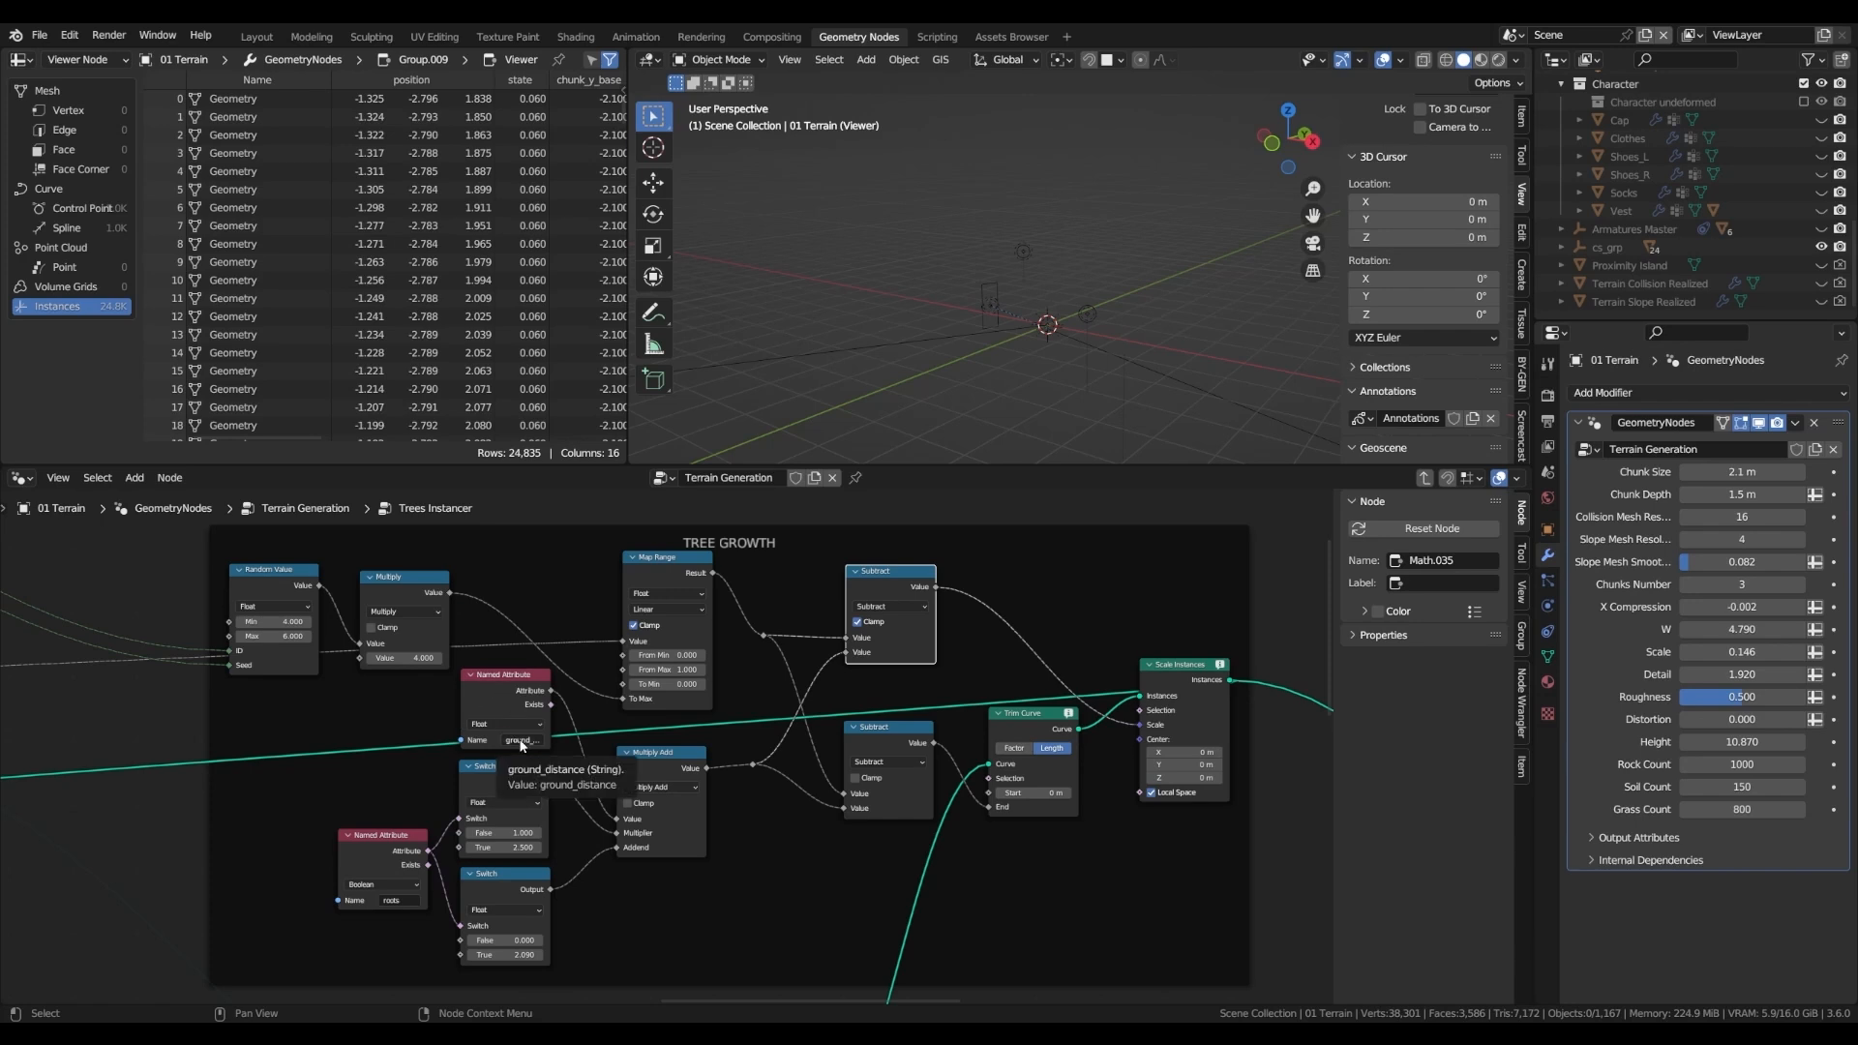
- Trace the Random Value, Multiply and Map Range nodes in the Tree Growth frame and look over Random Value's minimum and maximum
scroll(541, 805, "up", 1)
left_click(275, 564)
left_click(376, 564, "shift")
left_click(667, 553, "shift")
left_click_drag(678, 553, 687, 556)
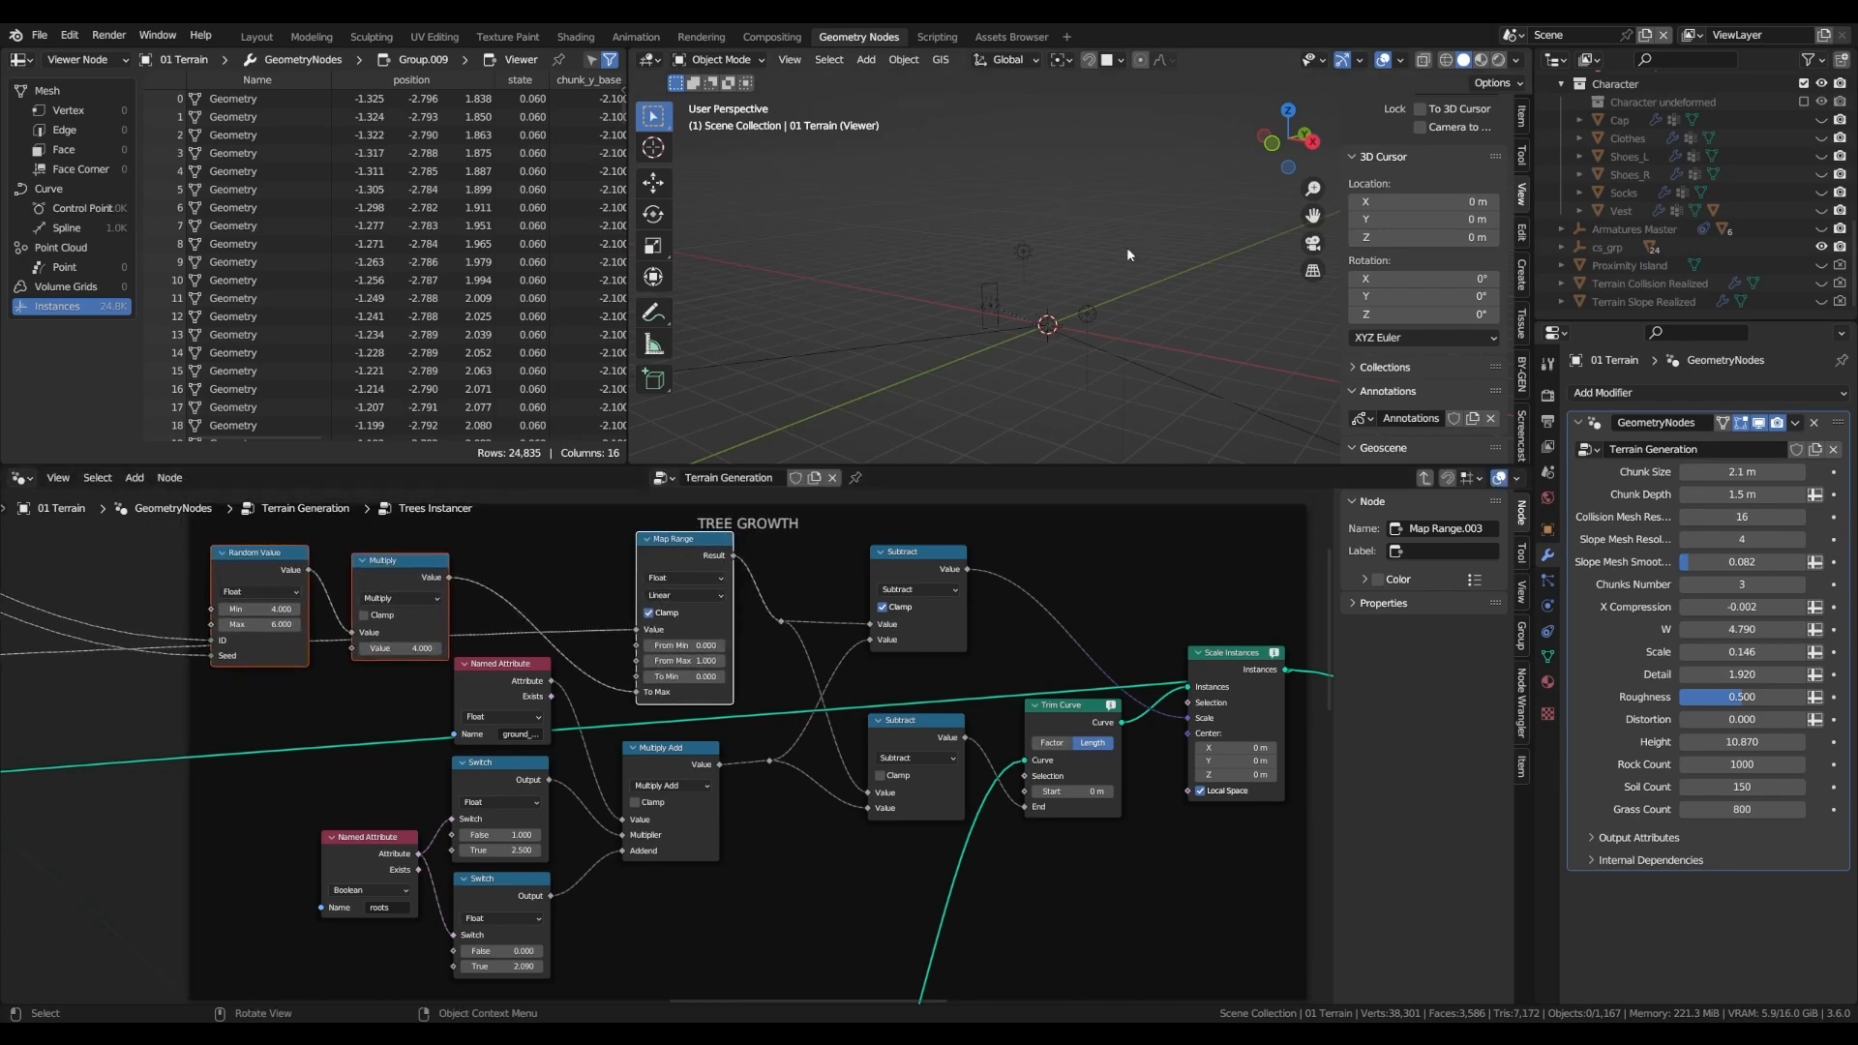
left_click_drag(248, 572, 266, 580)
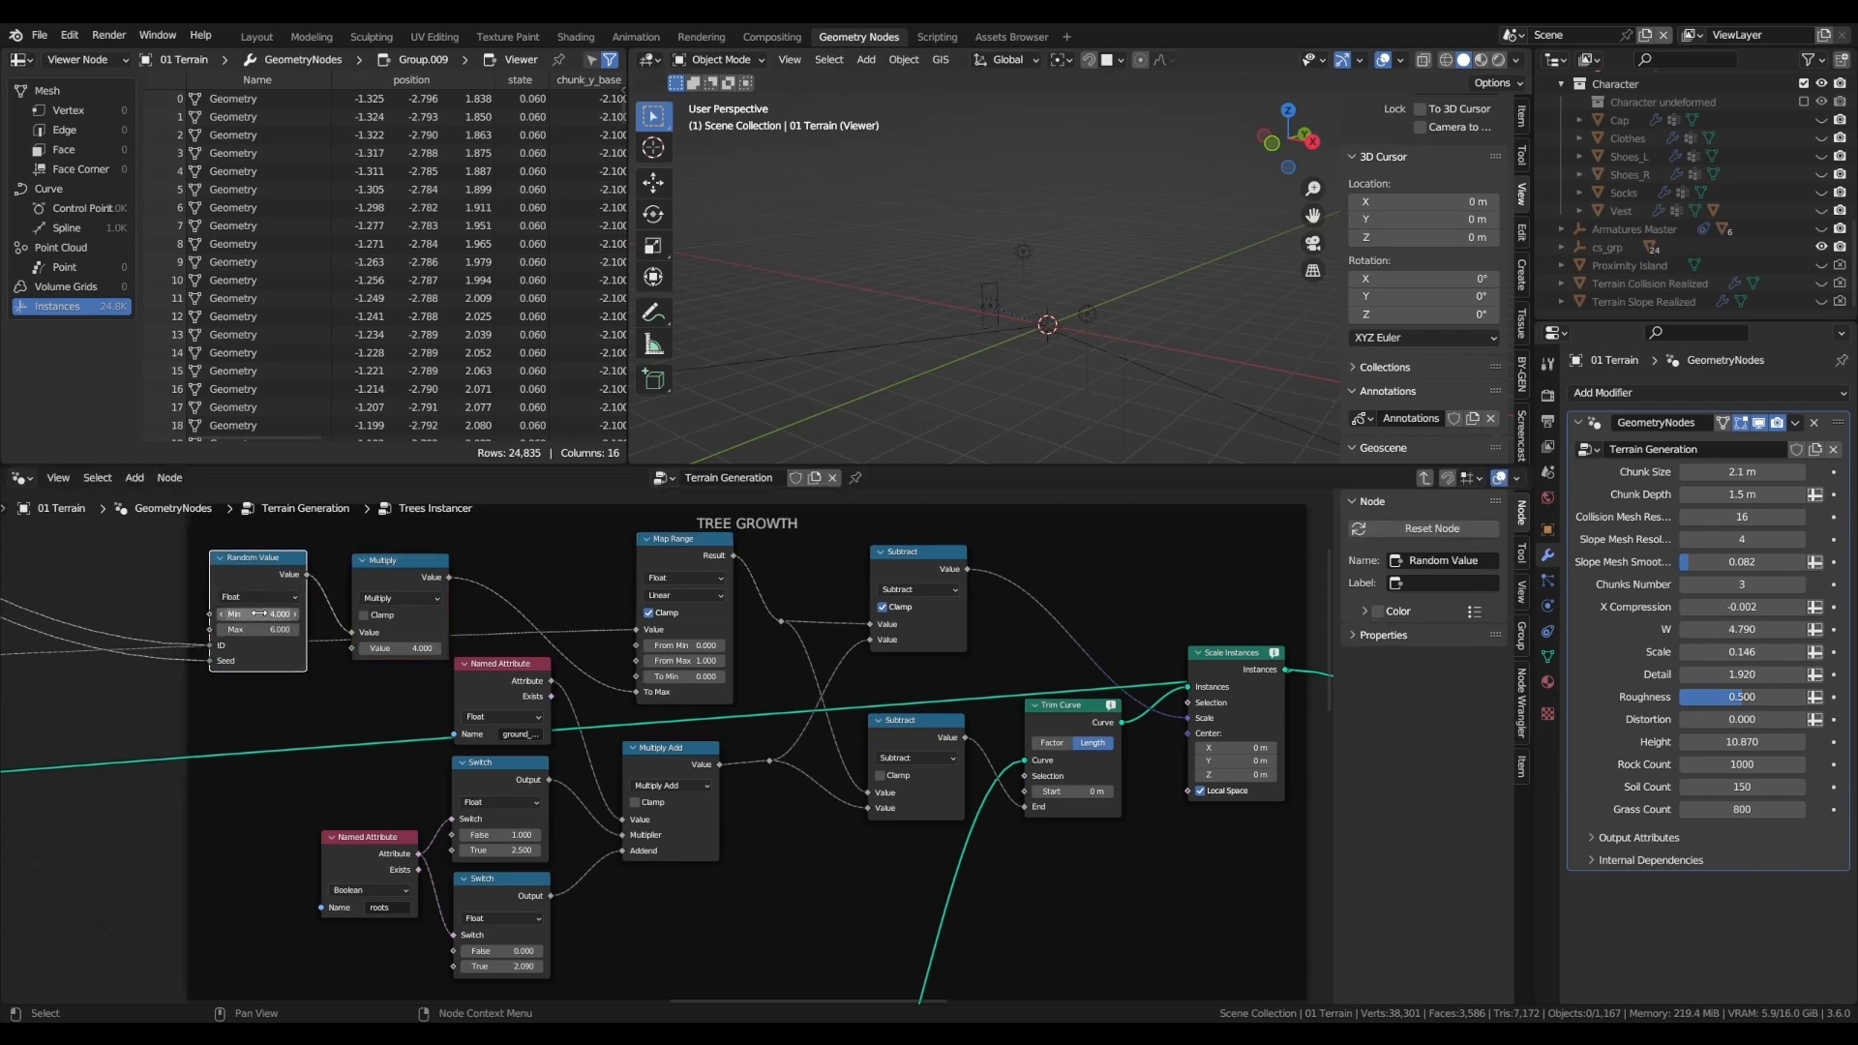
scroll(281, 662, "down", 10)
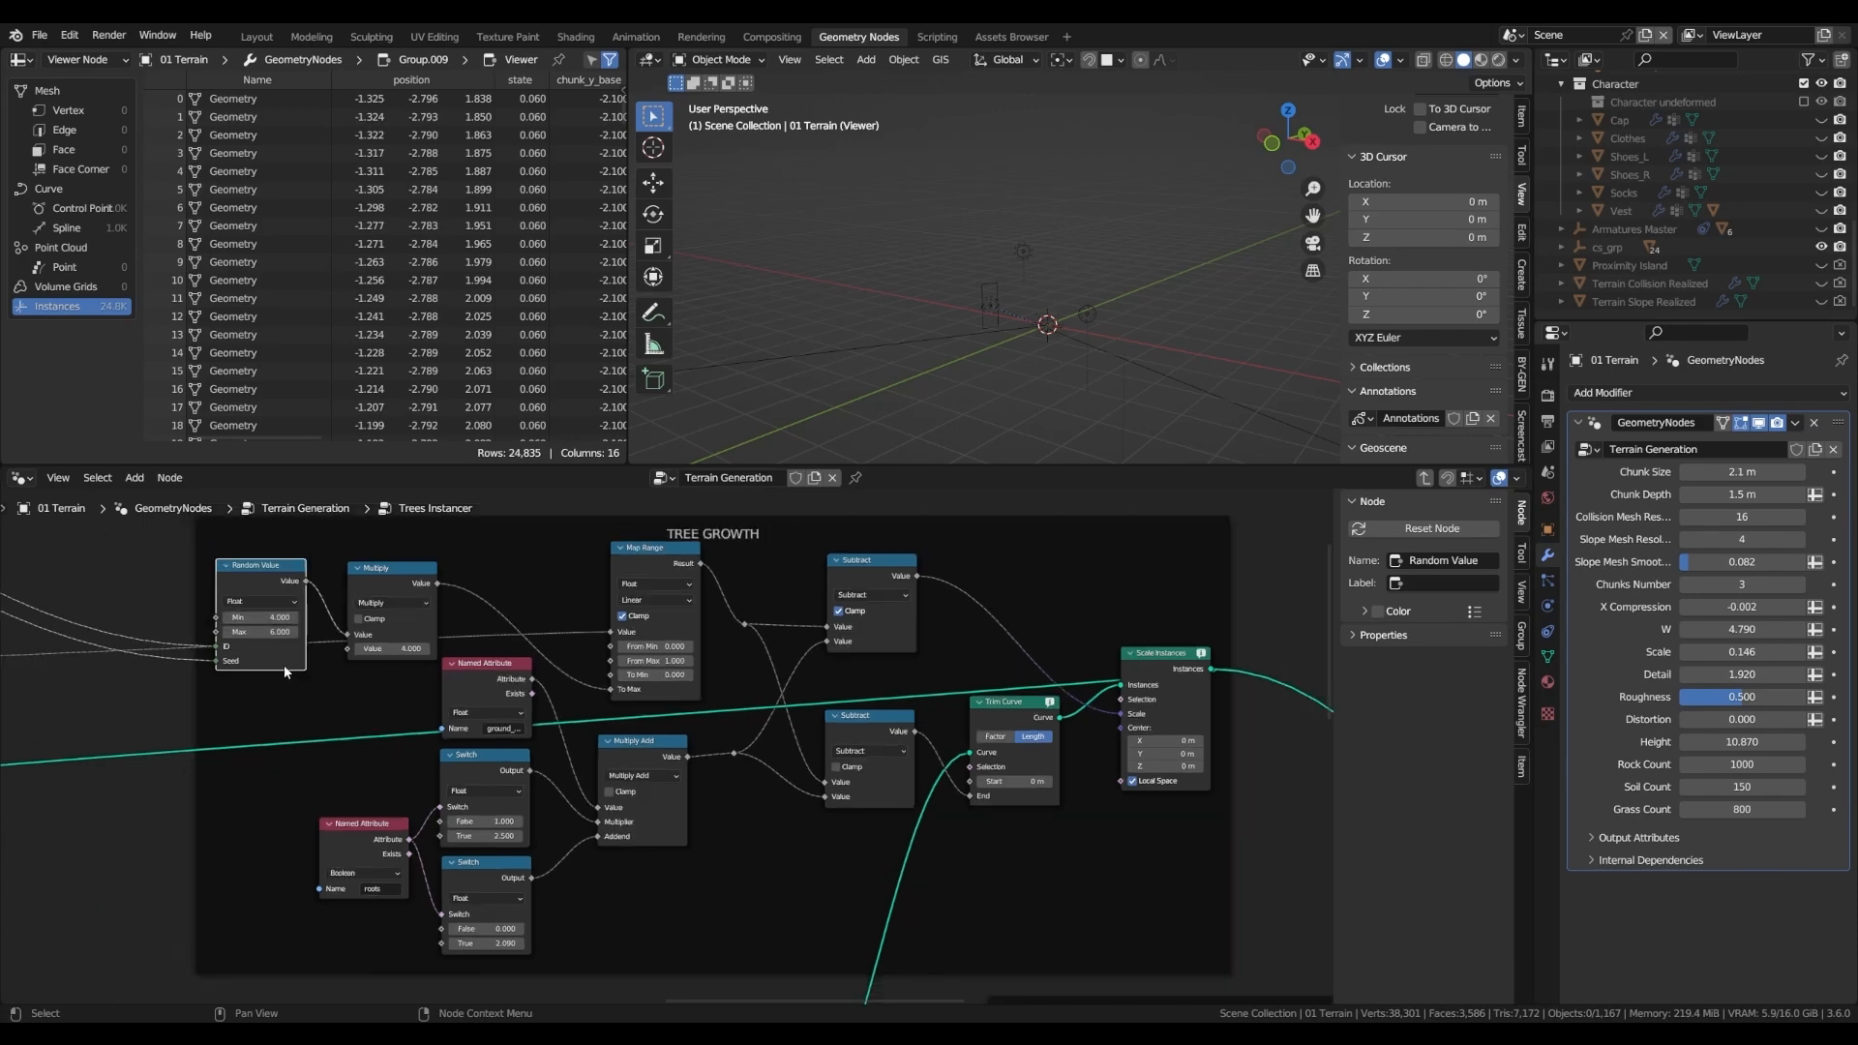
scroll(640, 746, "up", 12)
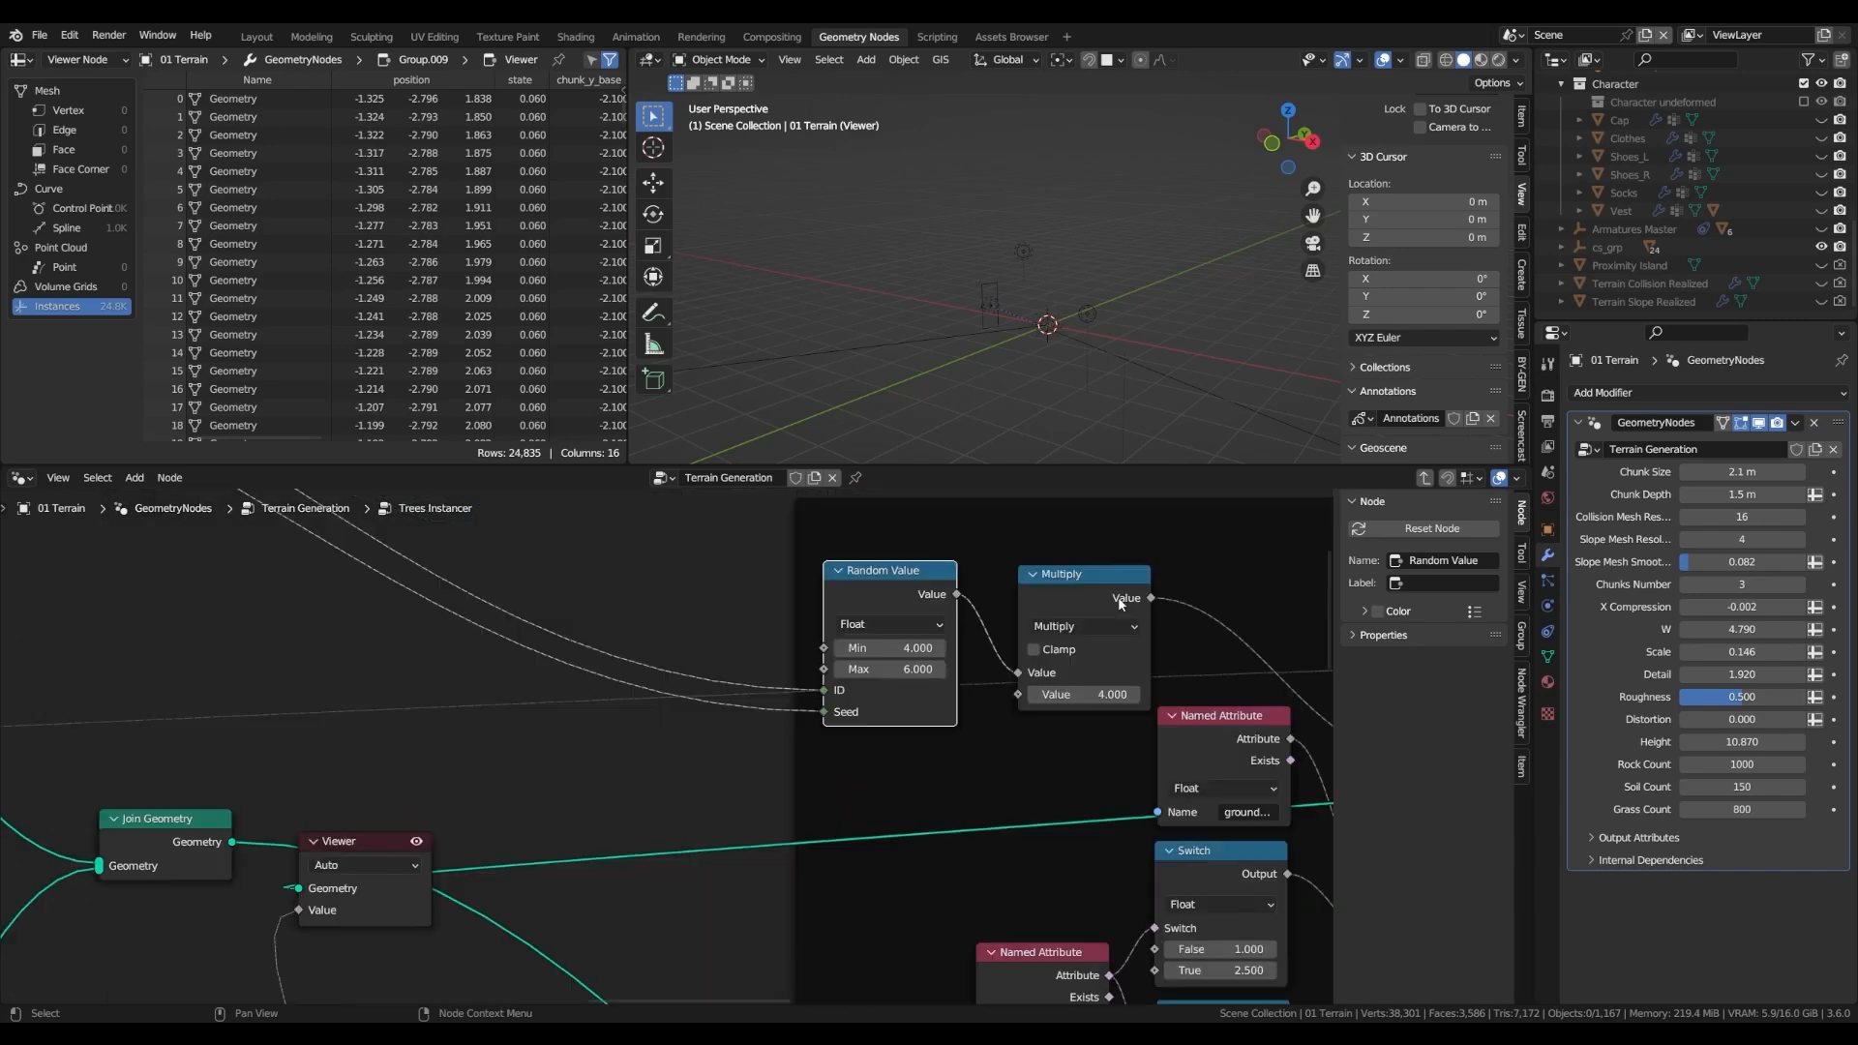
- Preview the Multiply node after Random Value and the Map Range node, and check what feeds the Map Range's Value input
middle_click_drag(1119, 599, 851, 644)
left_click(841, 643, "ctrl+shift")
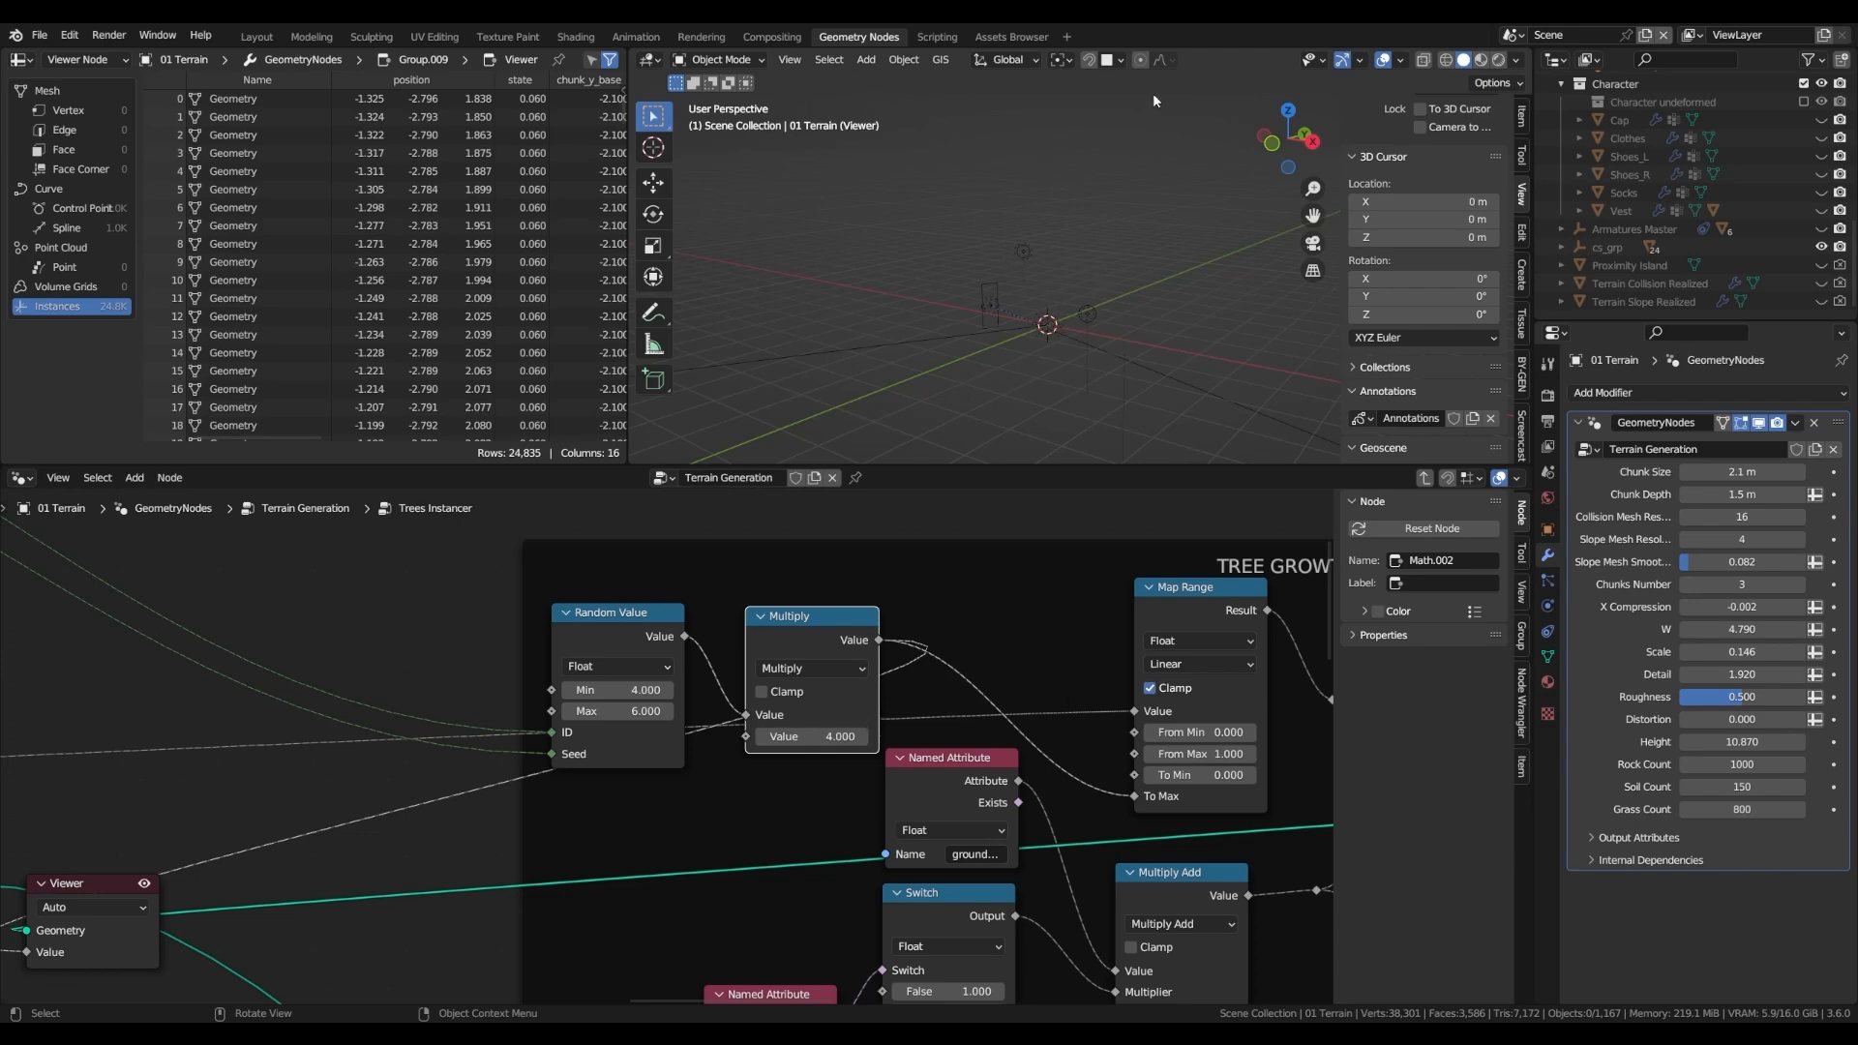
scroll(1188, 604, "down", 1)
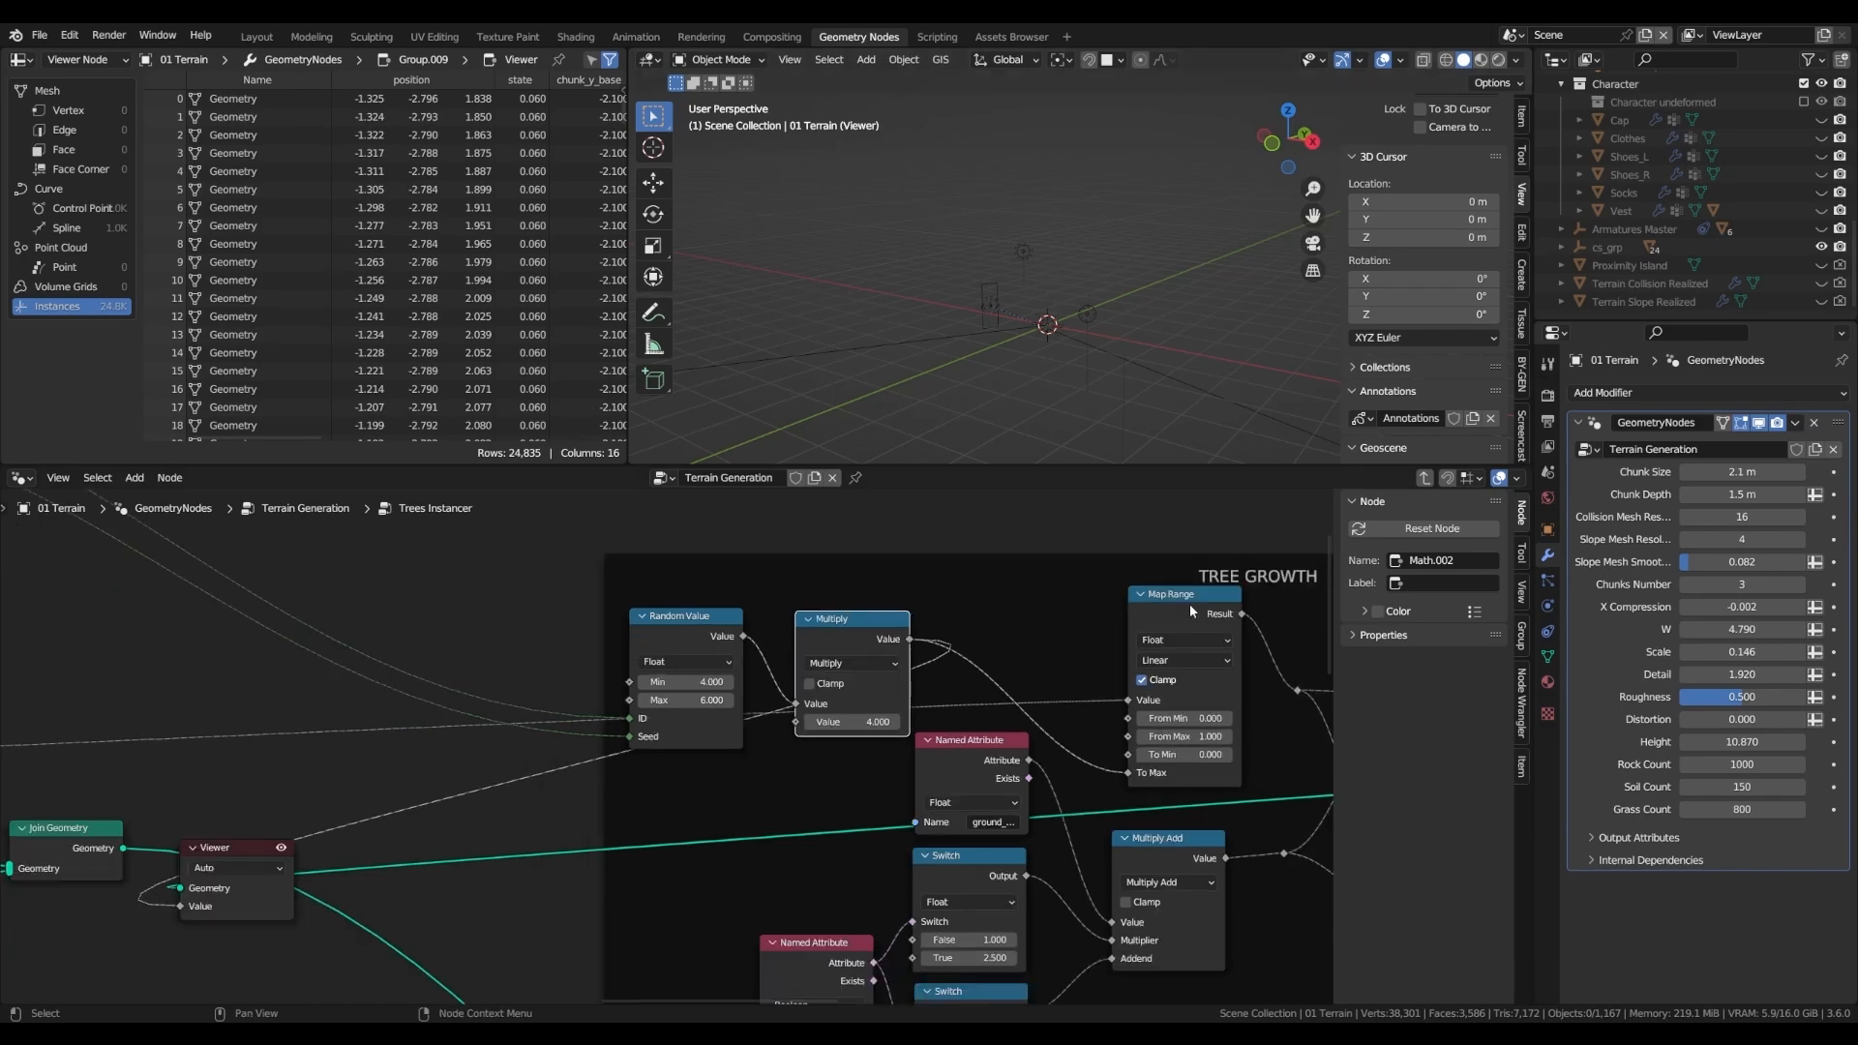
left_click(1188, 610, "ctrl+shift")
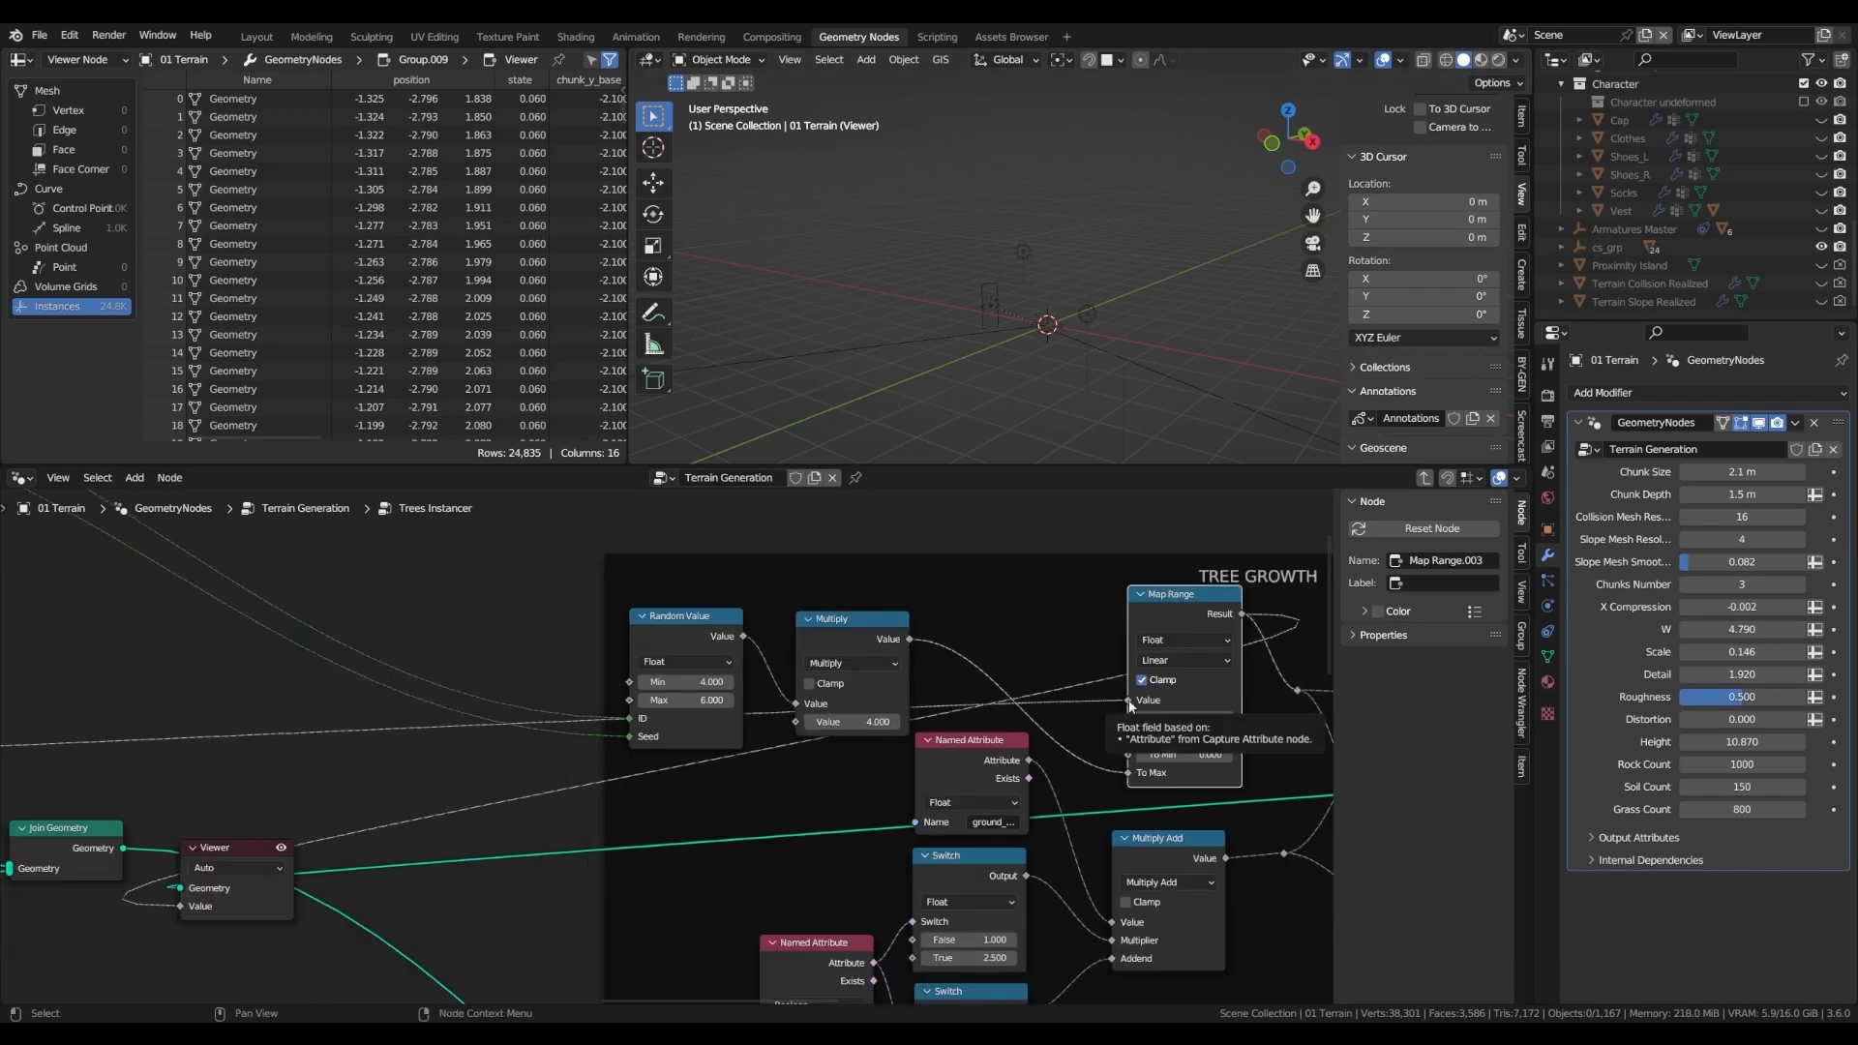
mouse_move(1127, 704)
- Preview the Scale Instances node and play the tree growth animation, stopping at frame 39
middle_click_drag(1119, 690, 748, 536)
left_click(657, 609)
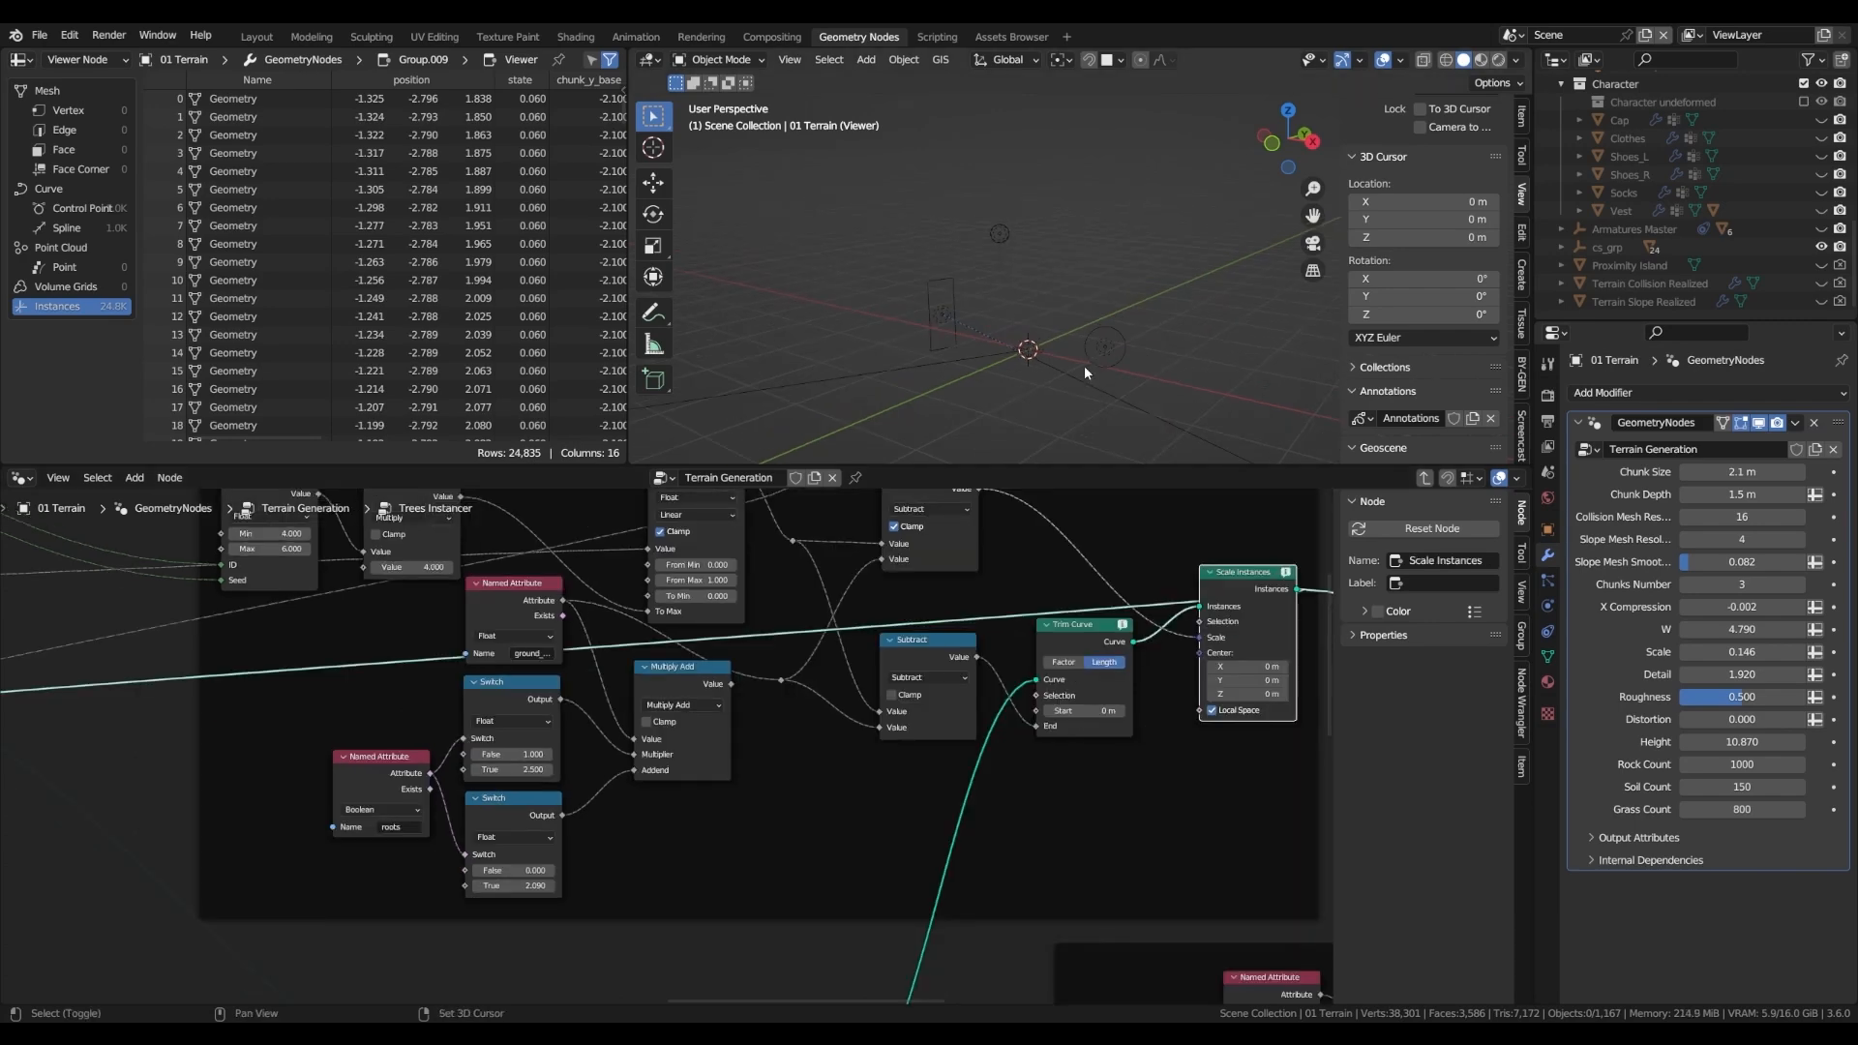
key("space")
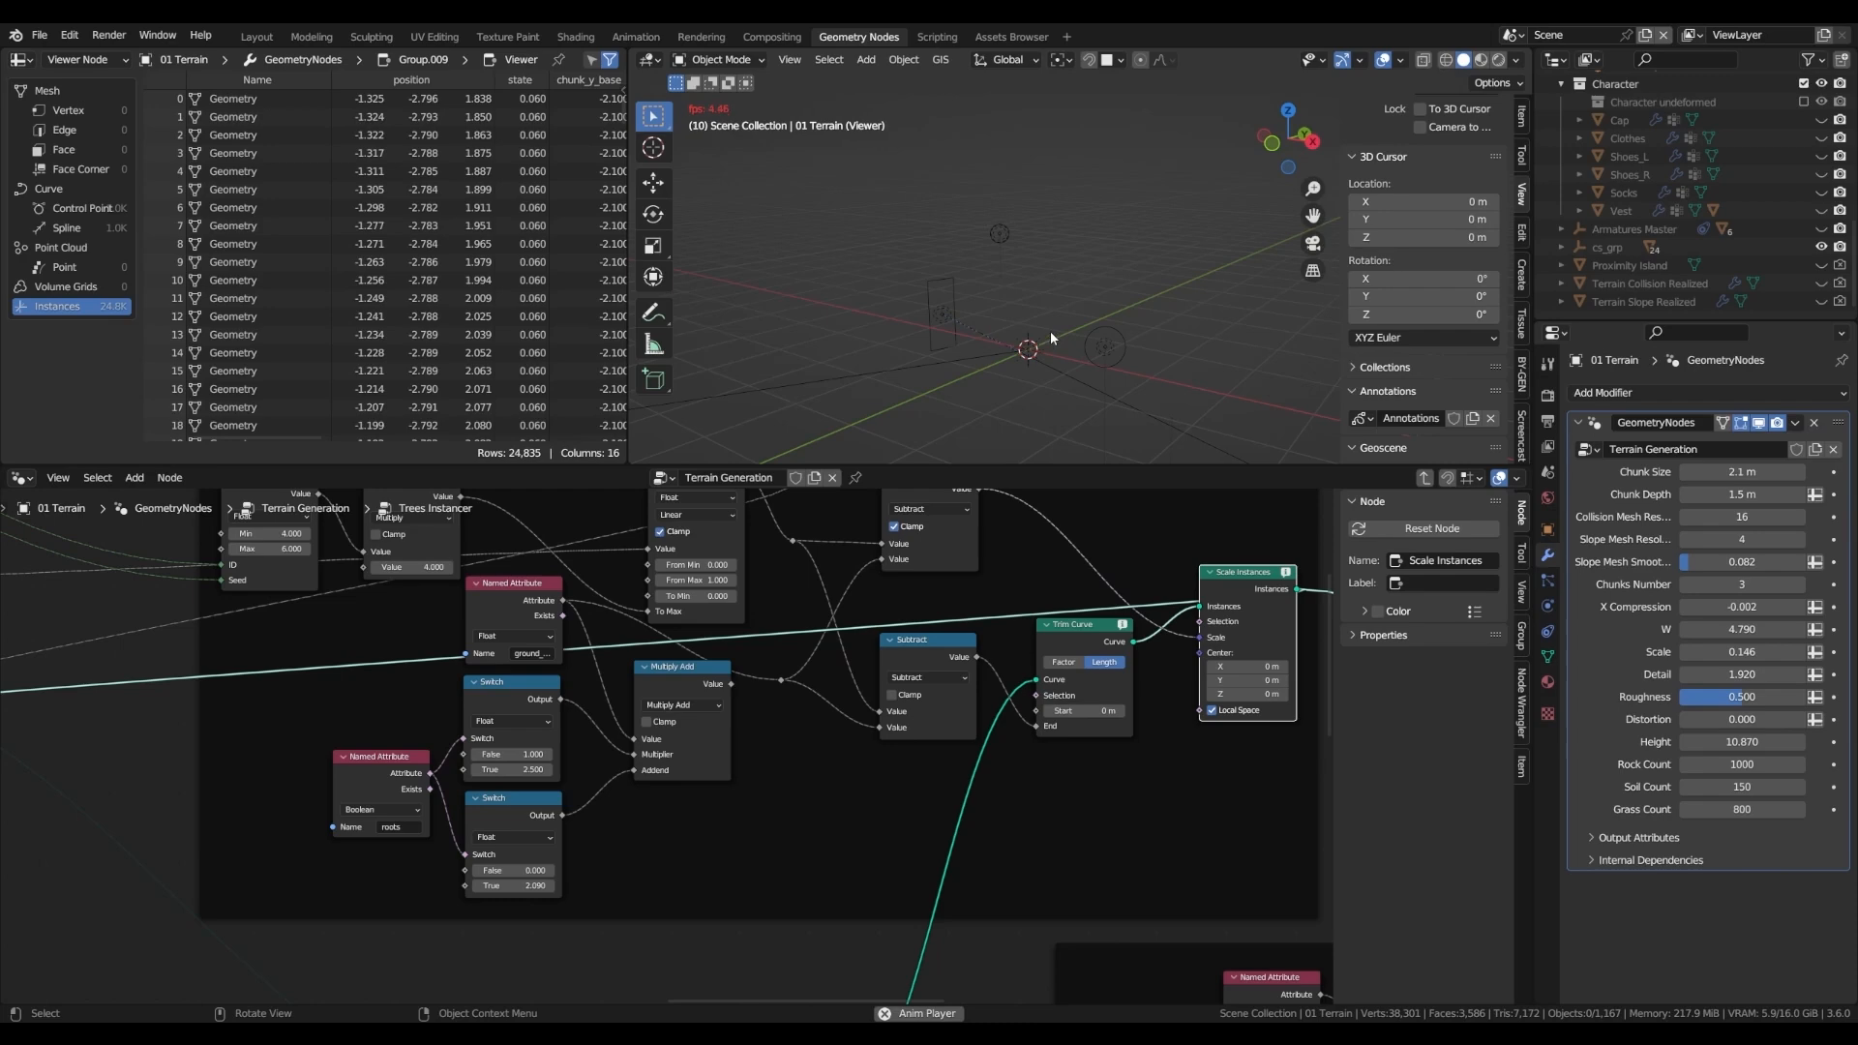
left_click_drag(716, 543, 716, 537)
key("space")
- Point out the Switch nodes and roots attribute behind Multiply Add, and connect Multiply Add's output to the reroute before the Subtract nodes
left_click_drag(678, 680, 675, 684)
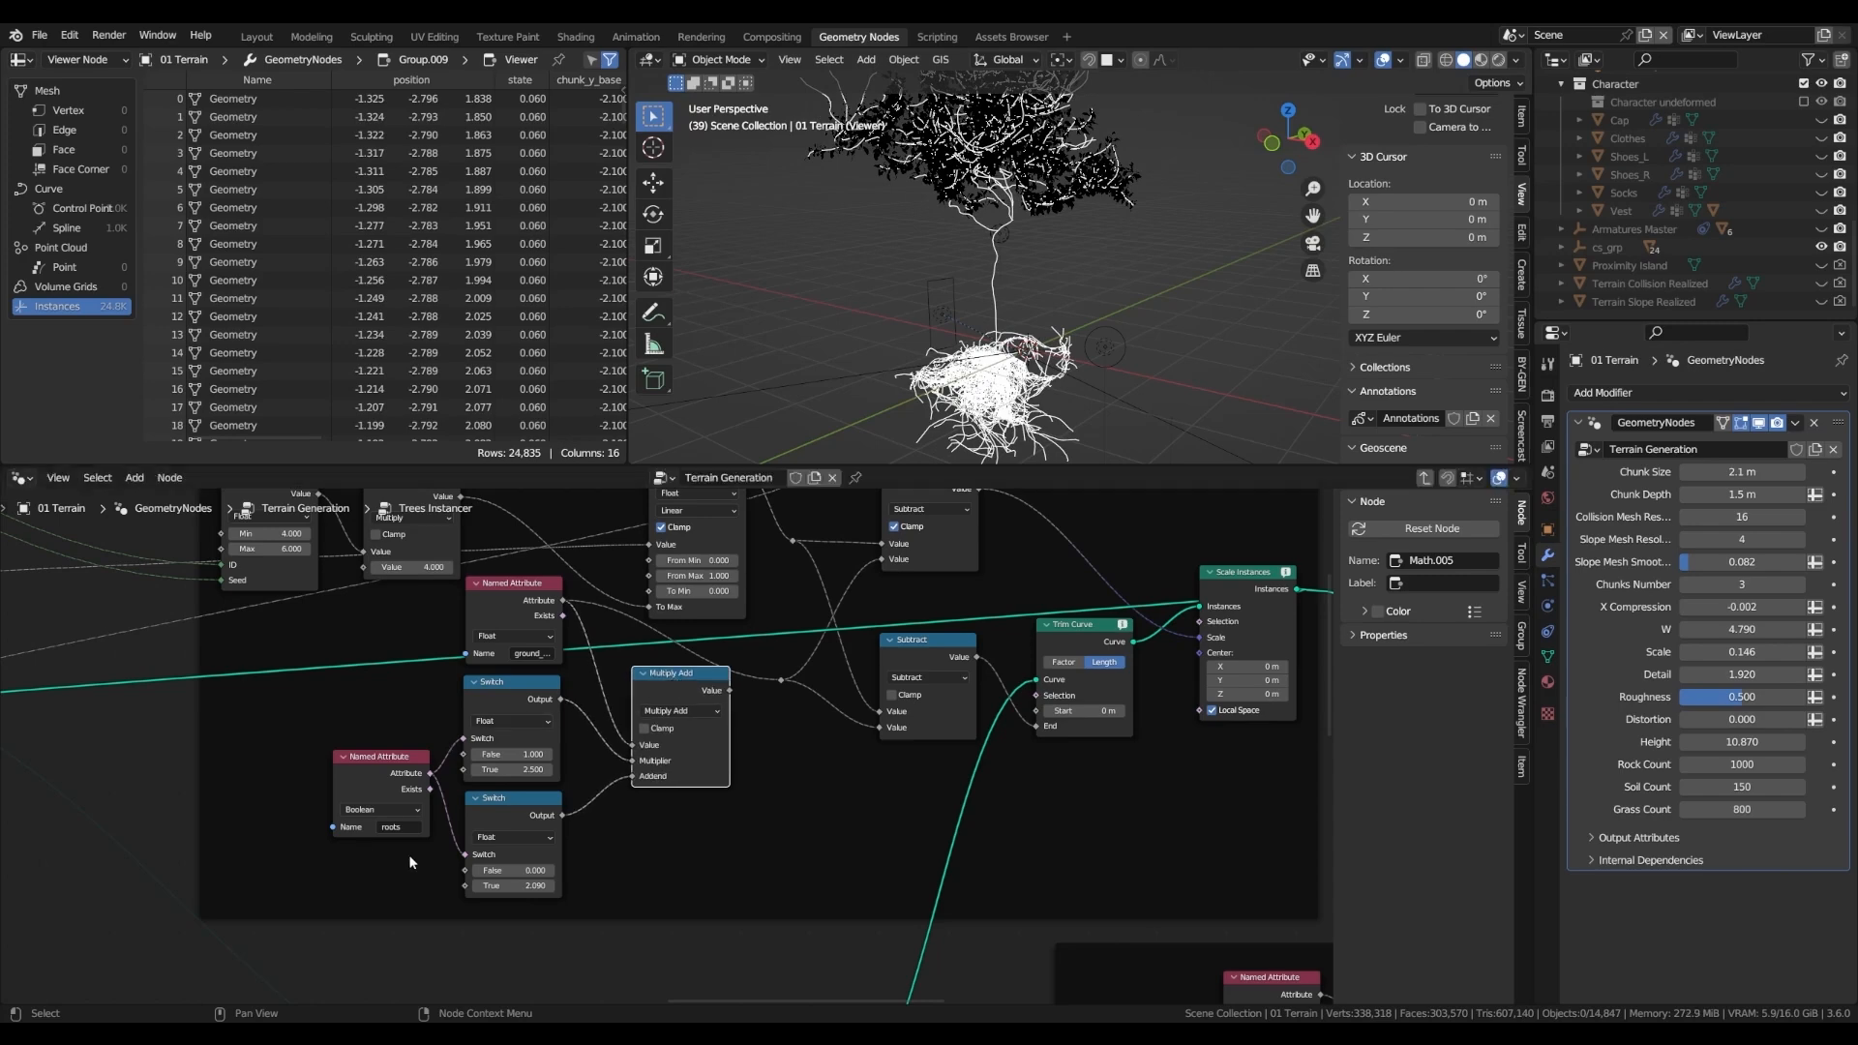
left_click(490, 691)
left_click(489, 799)
left_click(380, 759)
left_click_drag(729, 691, 784, 679)
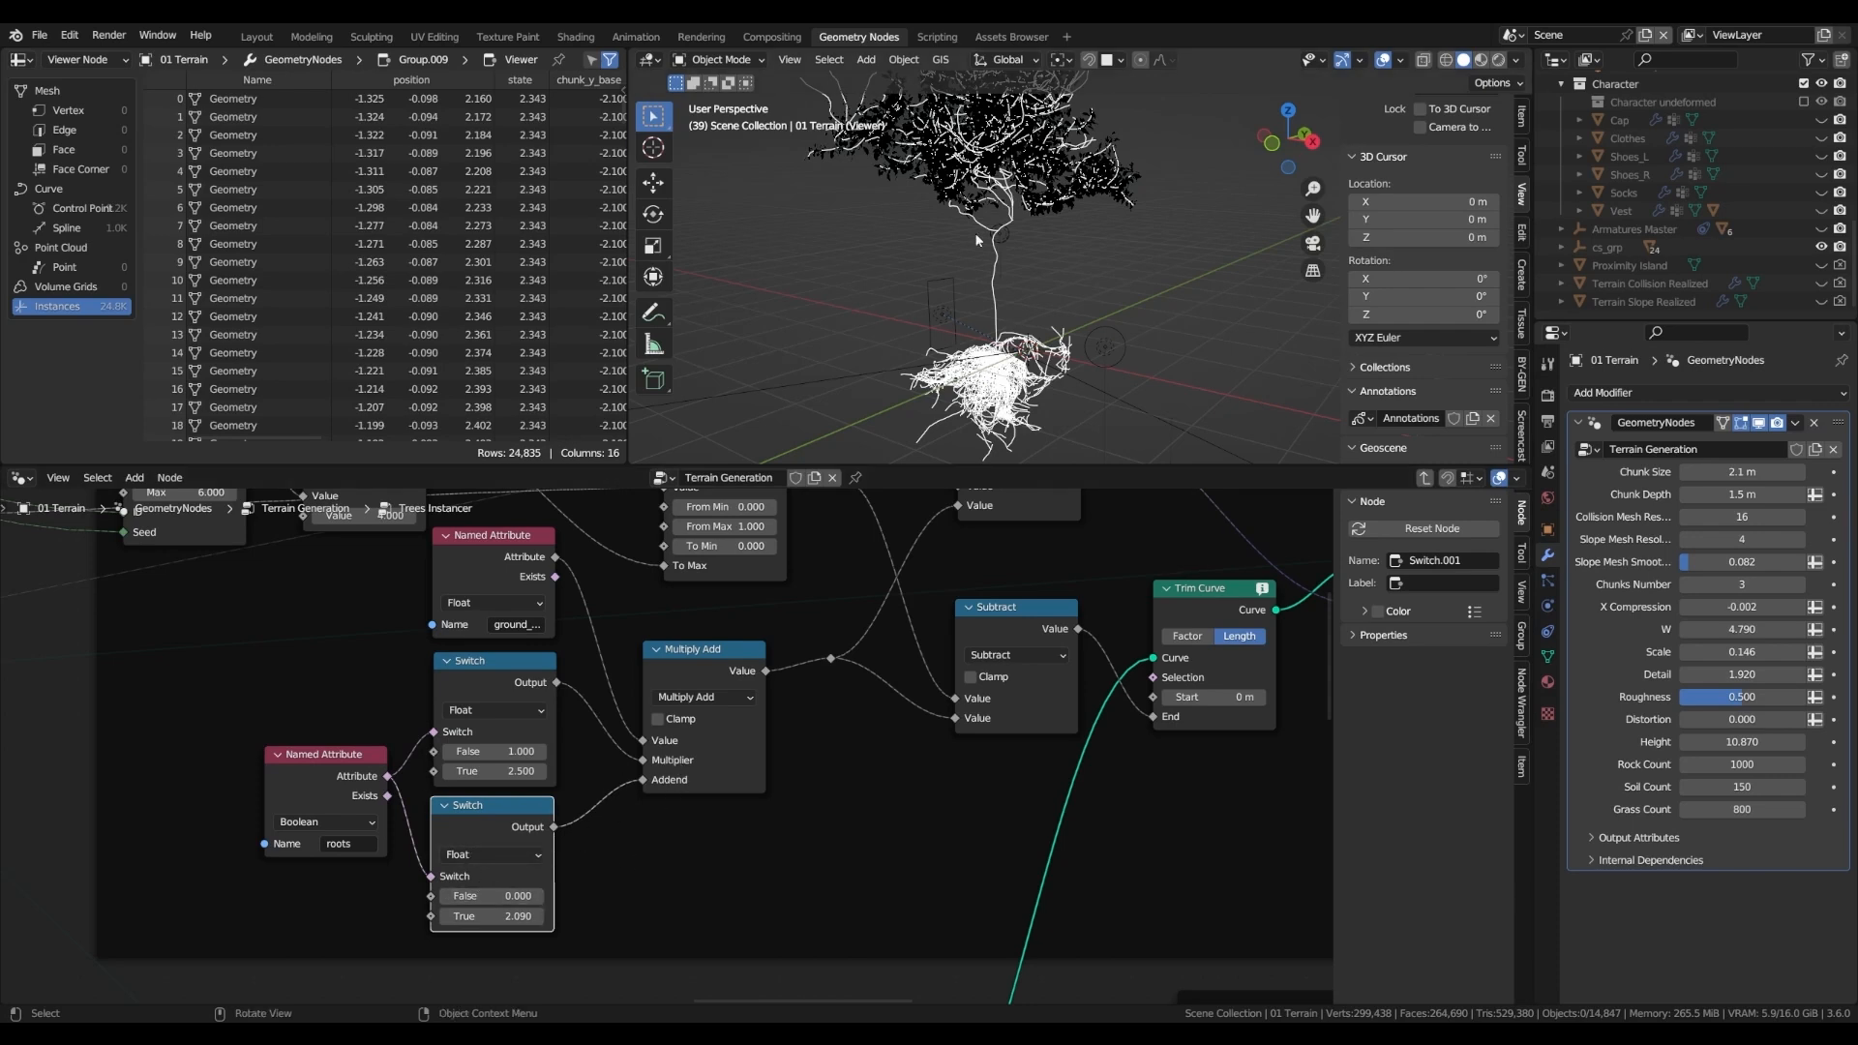
- Set the False value to 1 on the Switch node feeding Multiply Add's Multiplier
left_click(510, 750)
type("1")
key("Return")
- Preview the Curve to Mesh node in the To Mesh frame and examine its Curve Circle profile and the resulting trunk
scroll(867, 664, "down", 3)
left_click(1189, 658)
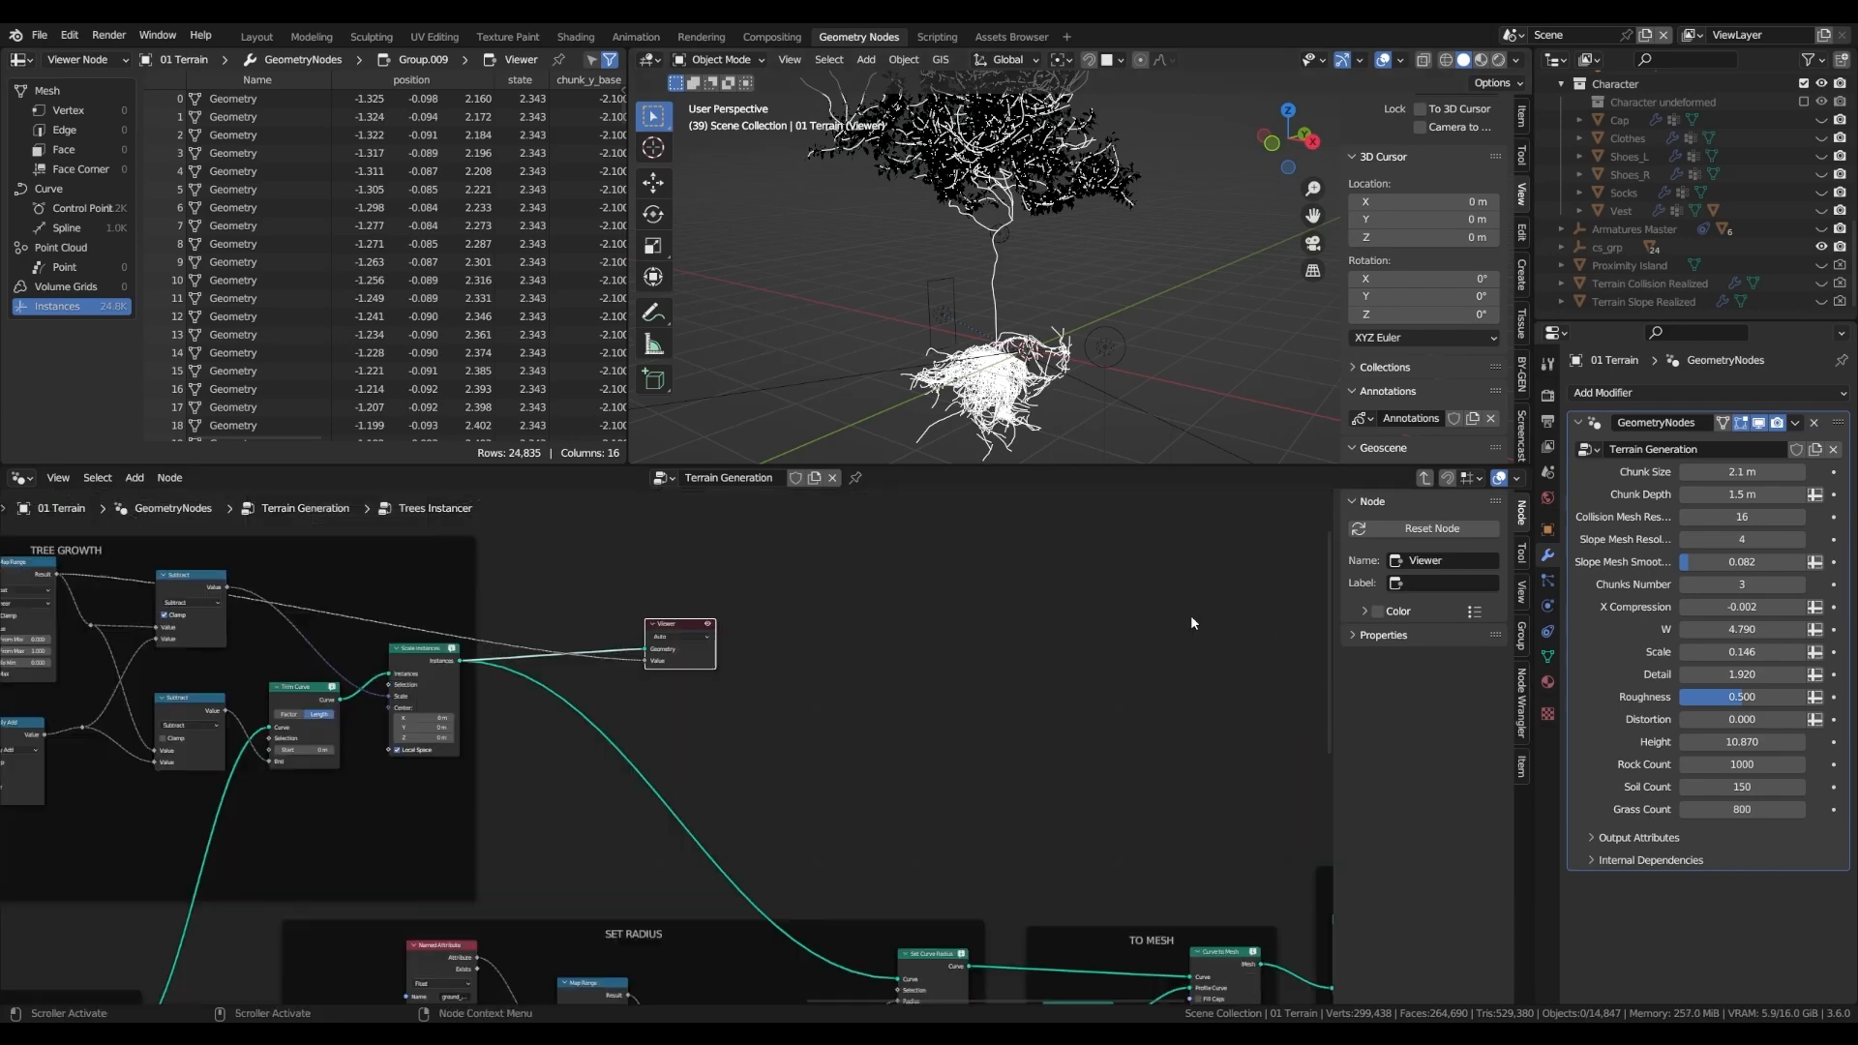
middle_click_drag(743, 695, 885, 609)
scroll(892, 712, "down", 2)
middle_click_drag(919, 740, 912, 647)
scroll(980, 713, "up", 1)
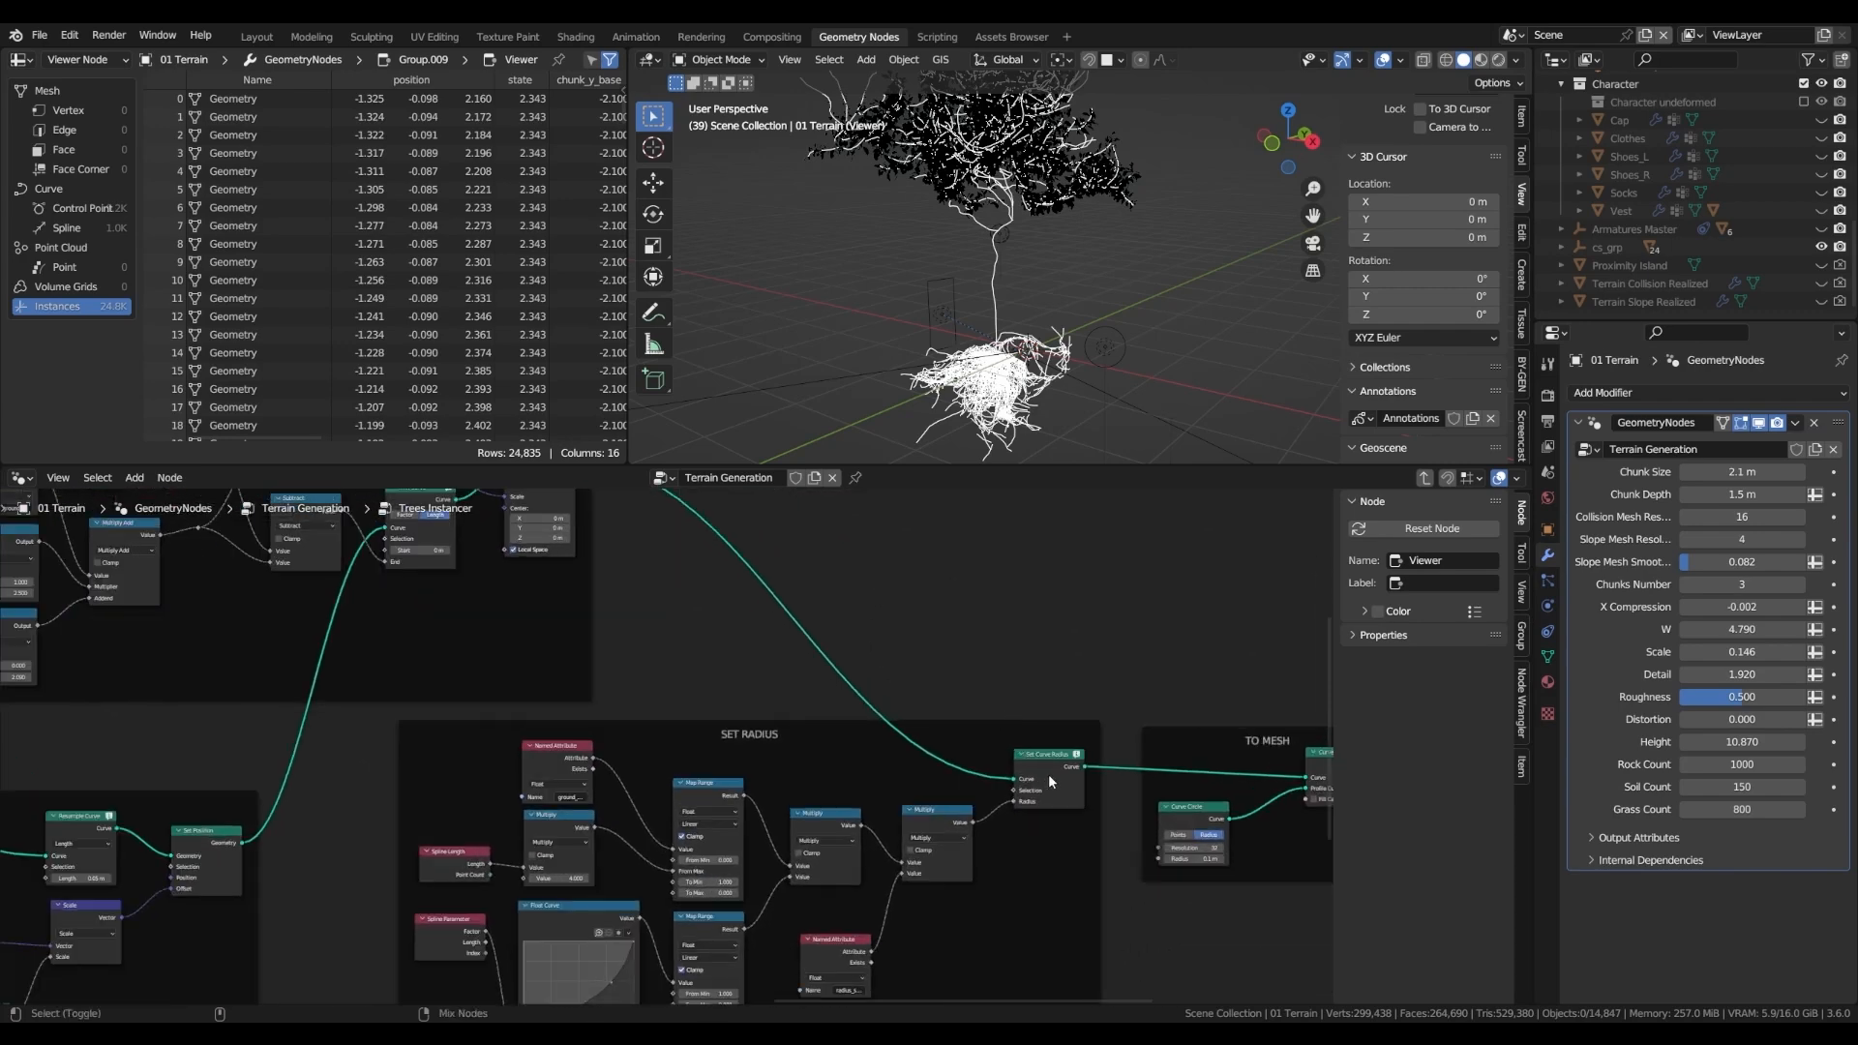
middle_click_drag(1048, 782, 862, 646)
scroll(864, 644, "up", 1)
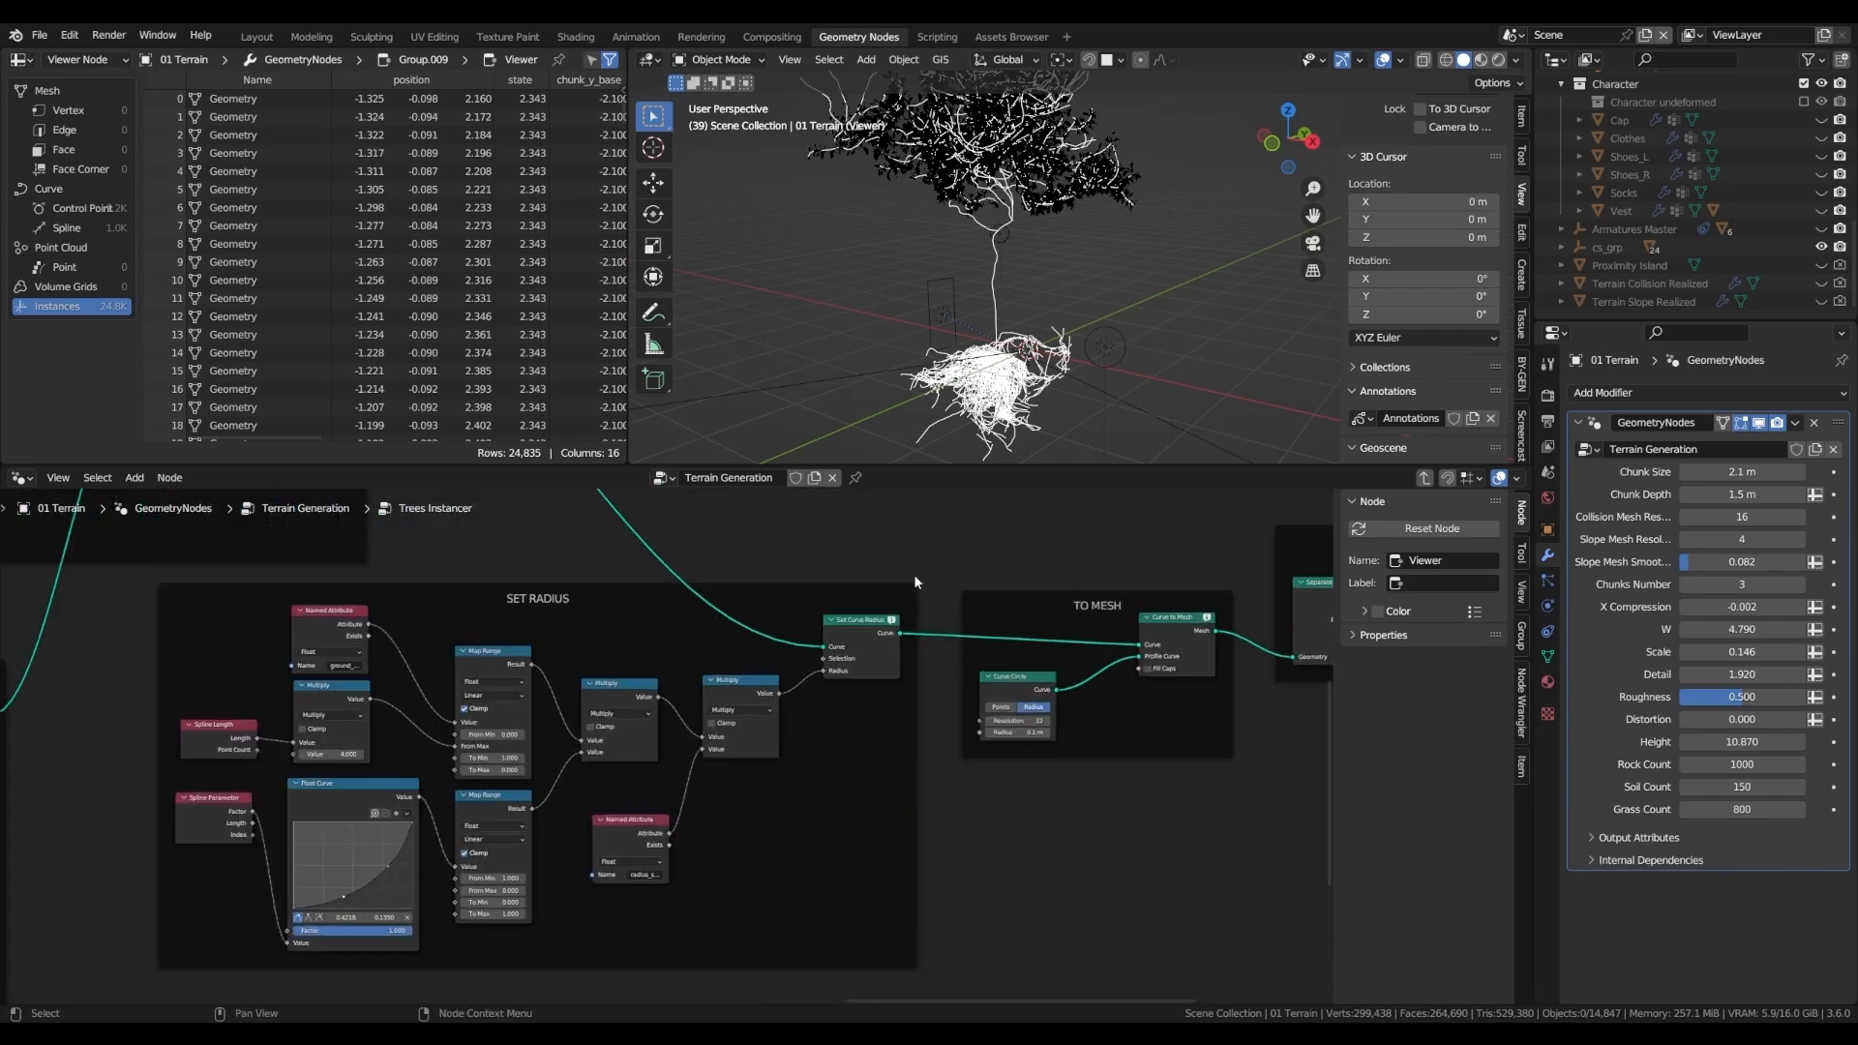
left_click(1159, 630, "ctrl+shift")
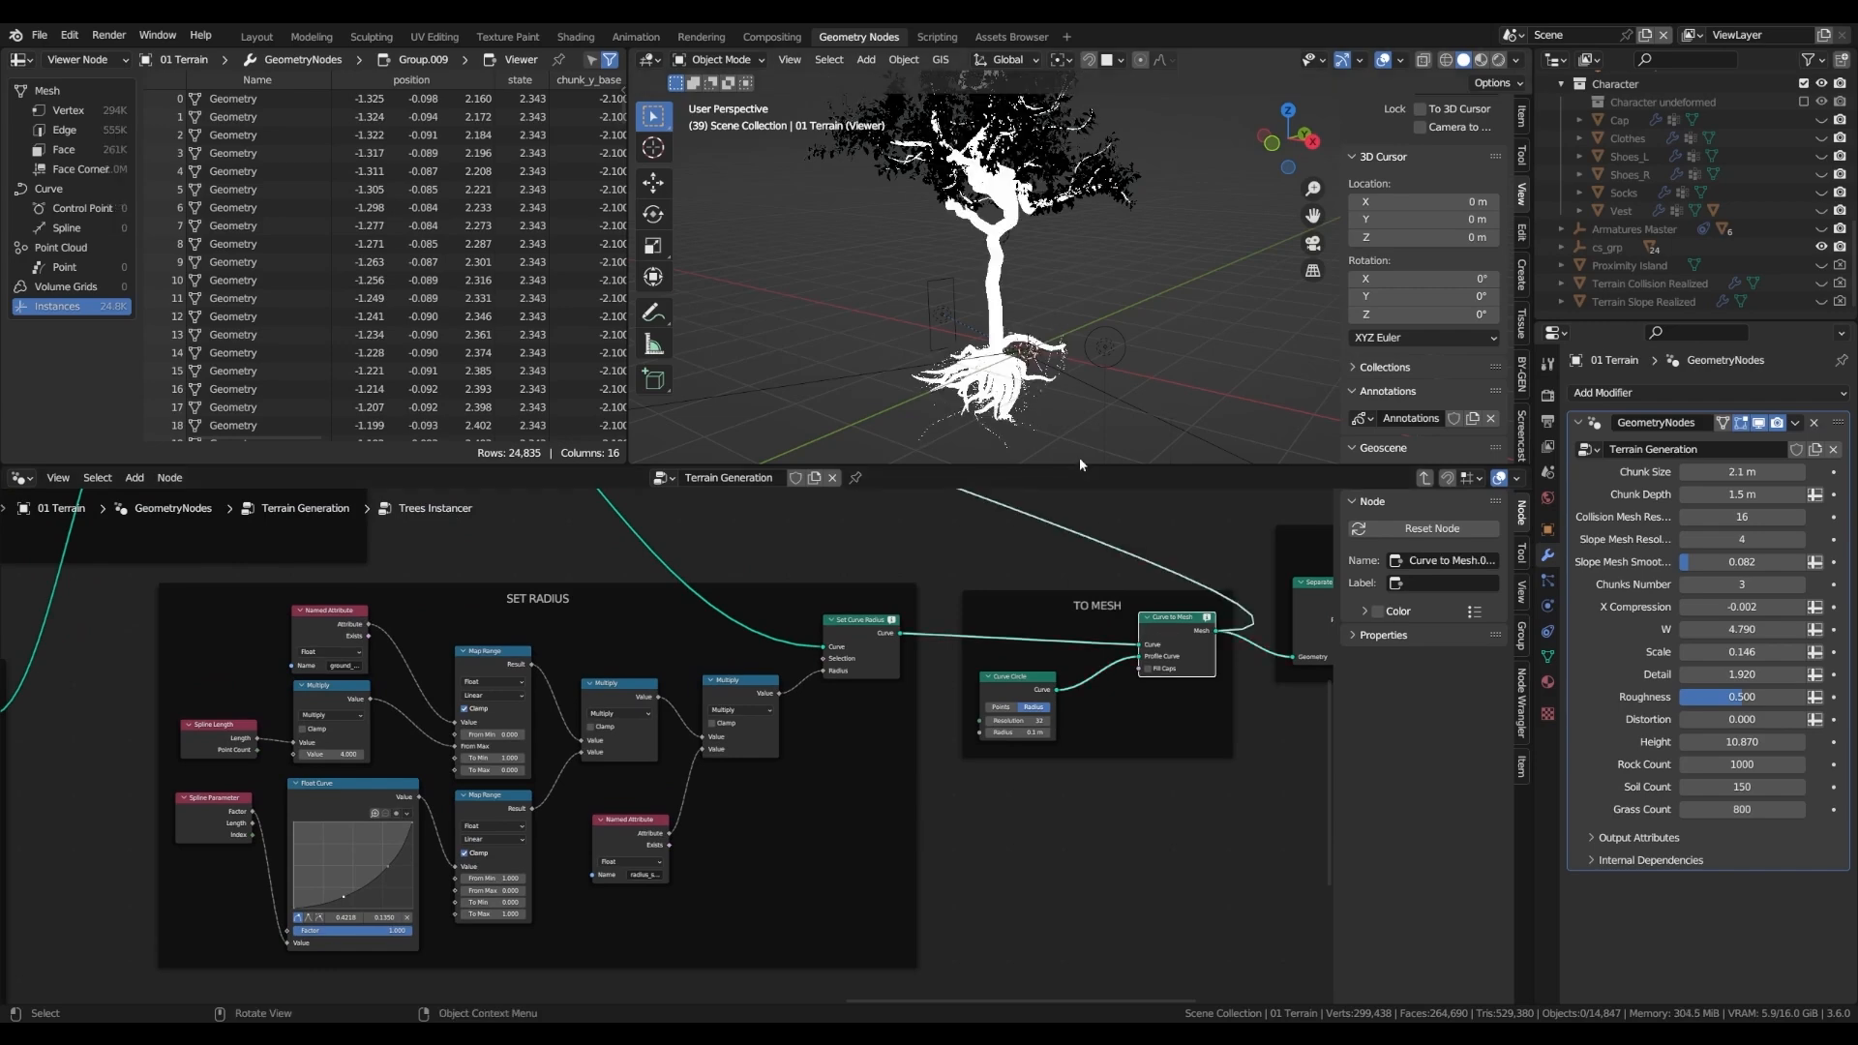
scroll(1080, 669, "up", 5)
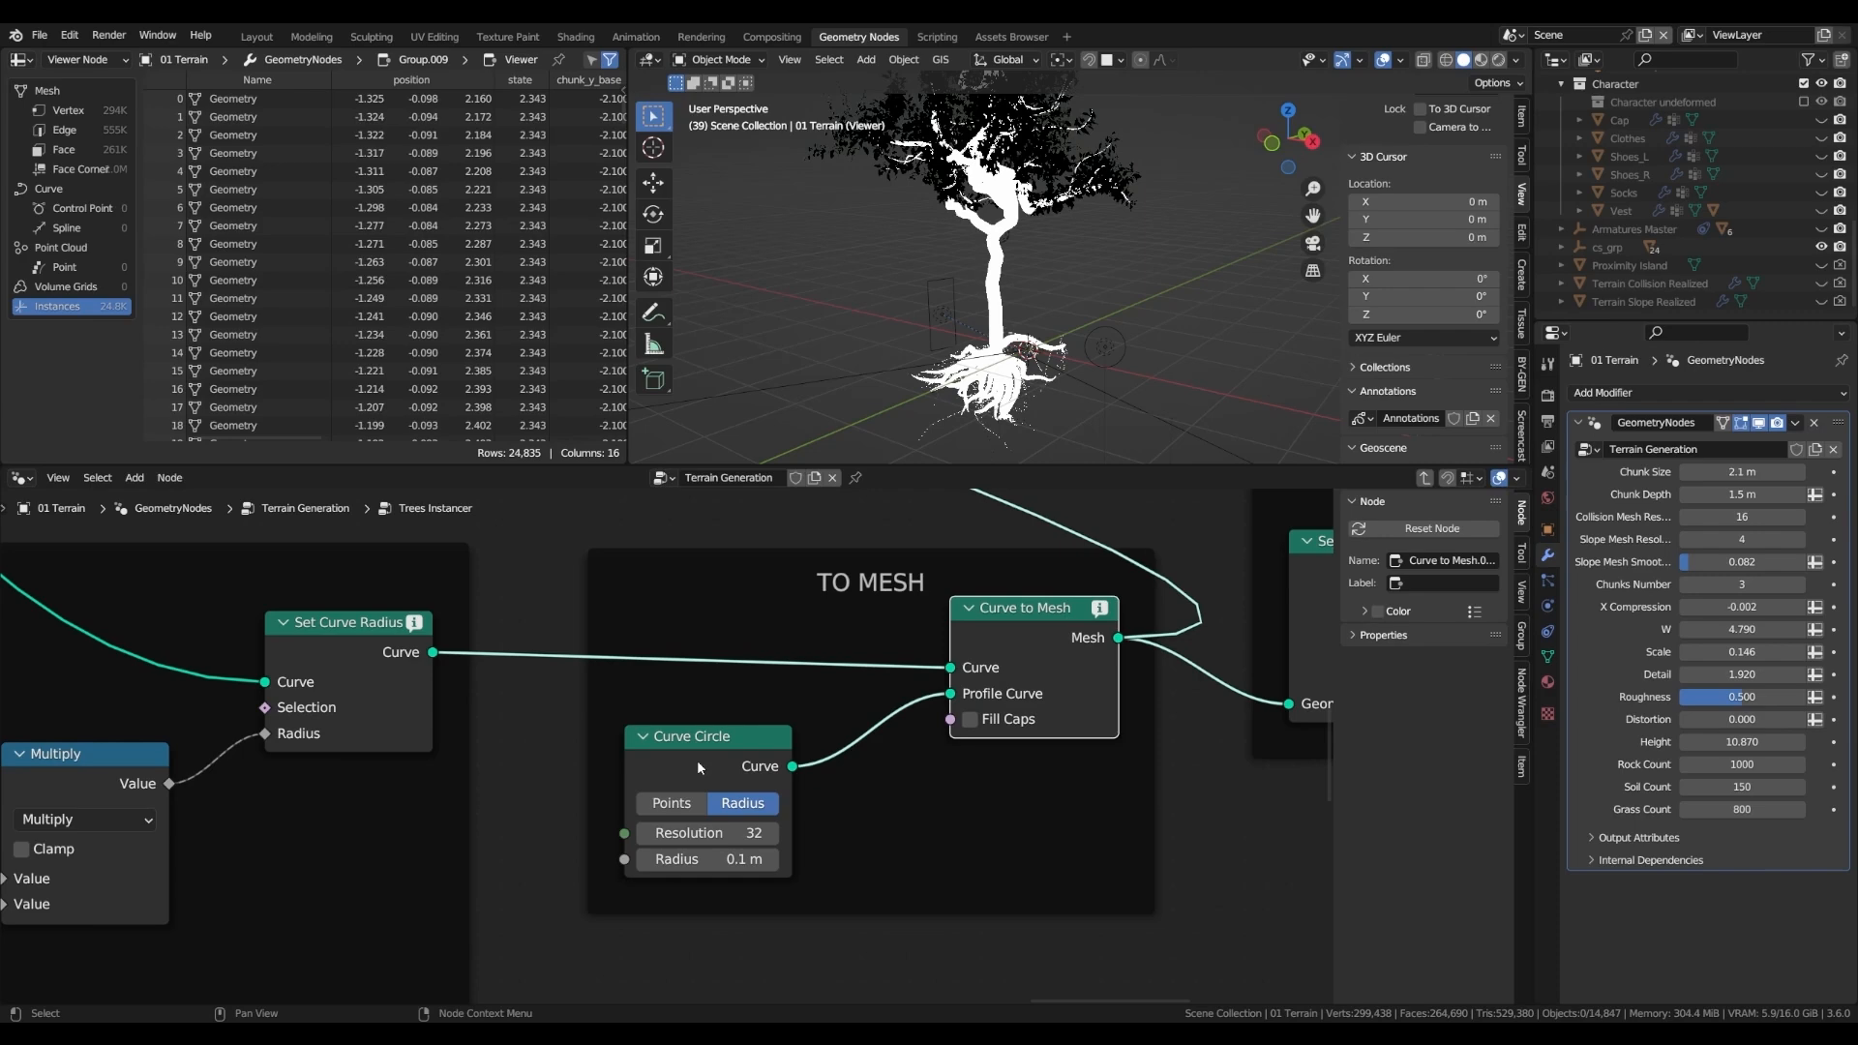
scroll(1026, 332, "up", 3)
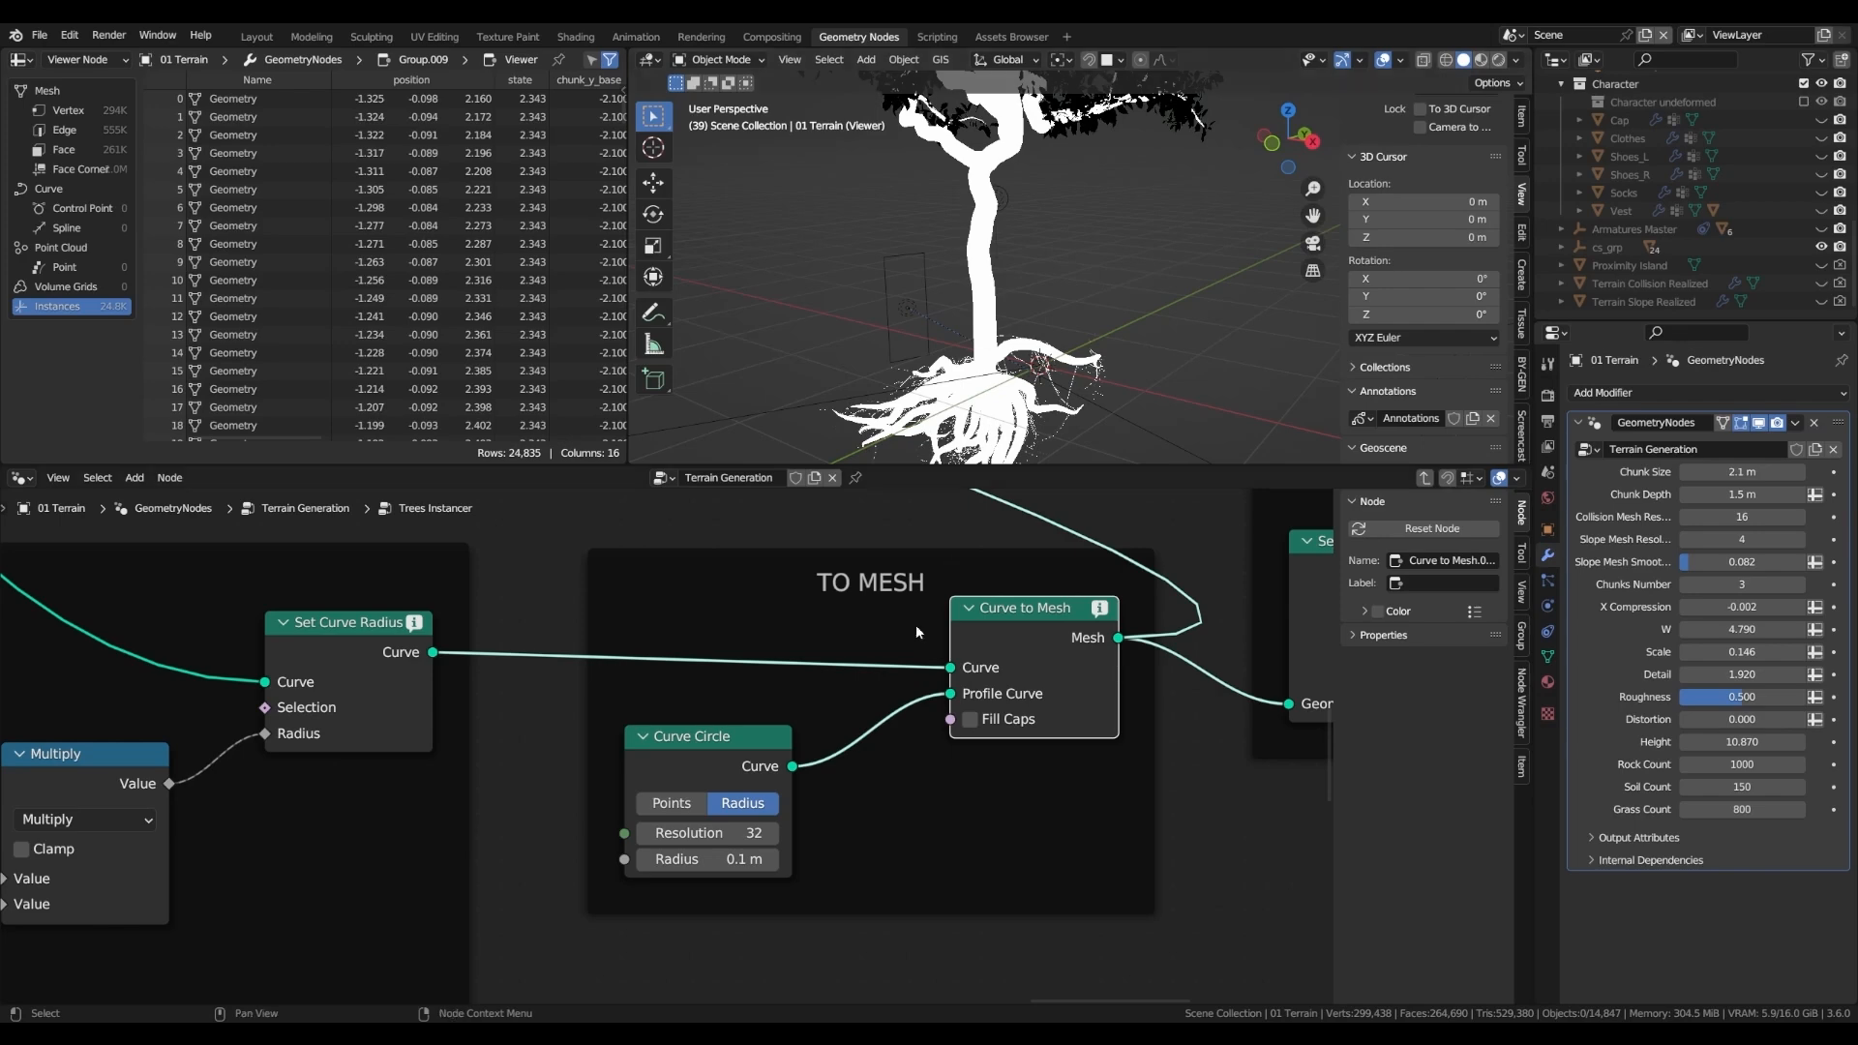
- Connect the Spline Parameter's Factor directly to the Radius input of the Set Curve Radius node
middle_click_drag(414, 678, 990, 588)
scroll(989, 589, "down", 4)
left_click(956, 589)
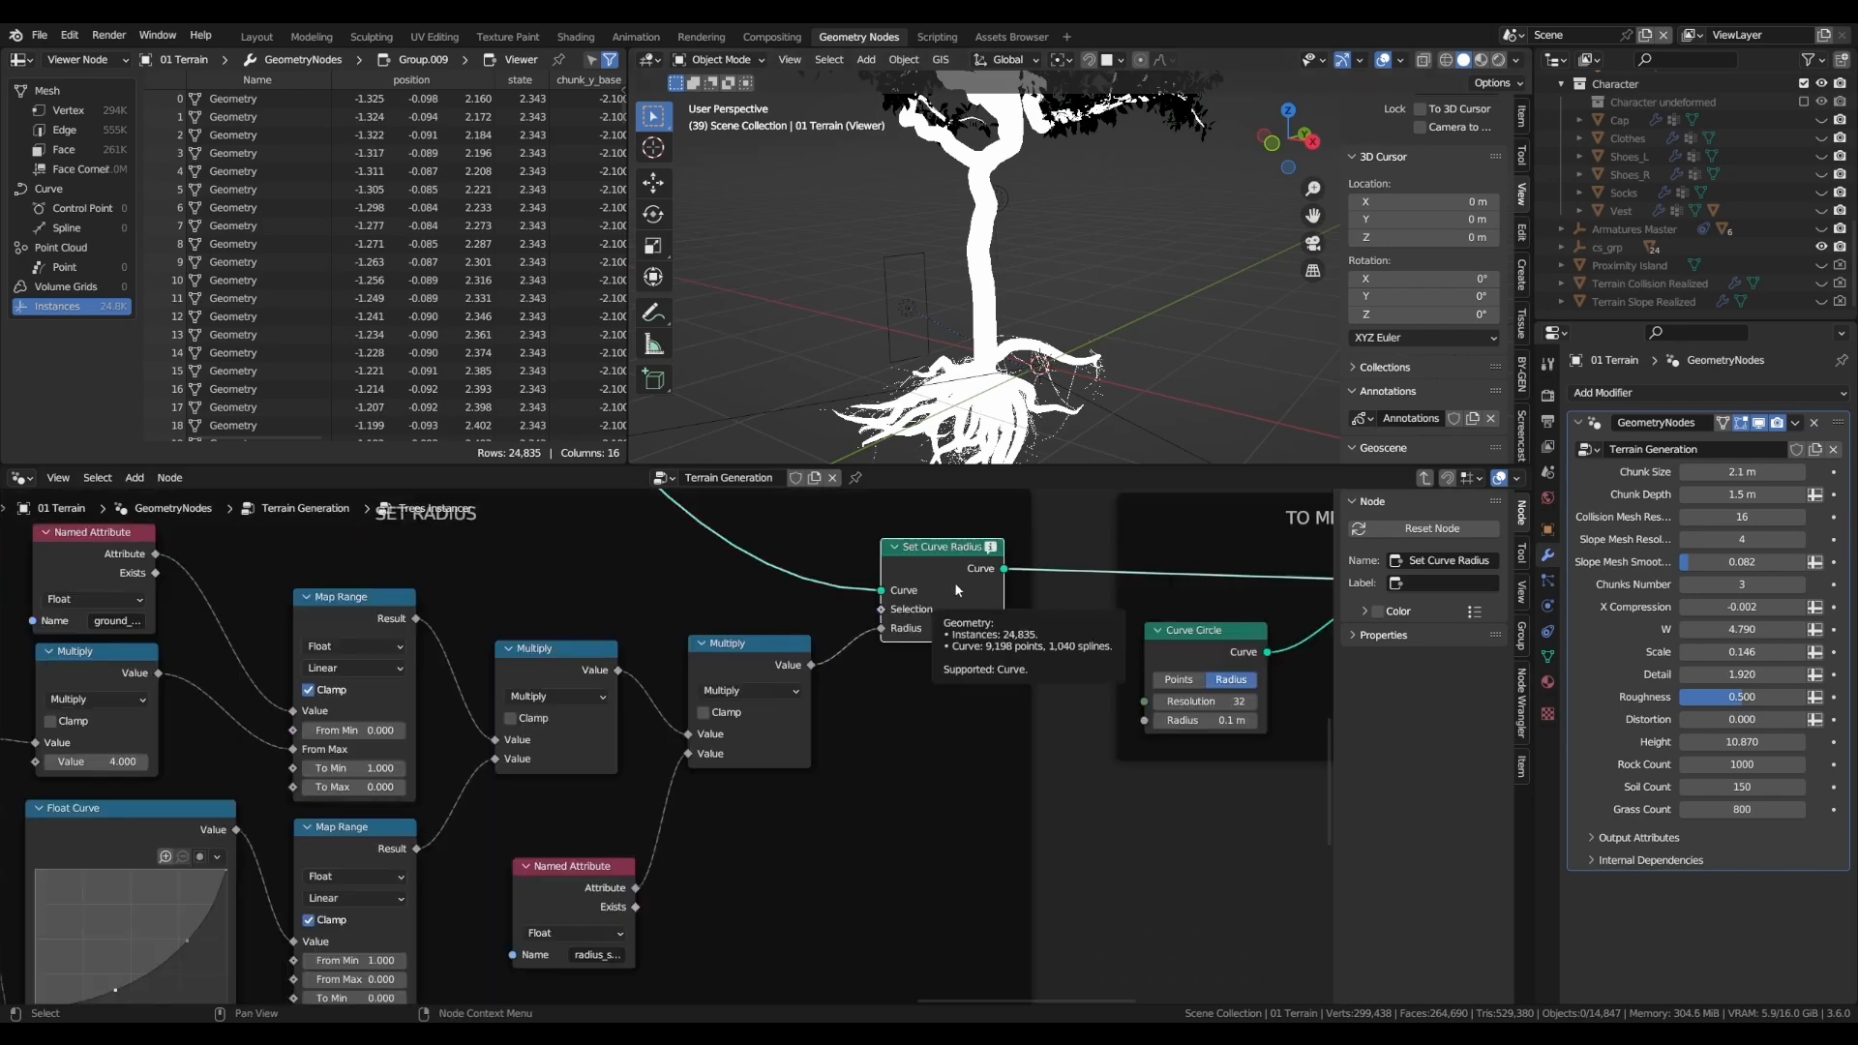
scroll(956, 585, "down", 3)
middle_click_drag(750, 719, 811, 726)
left_click(150, 803, "ctrl+shift")
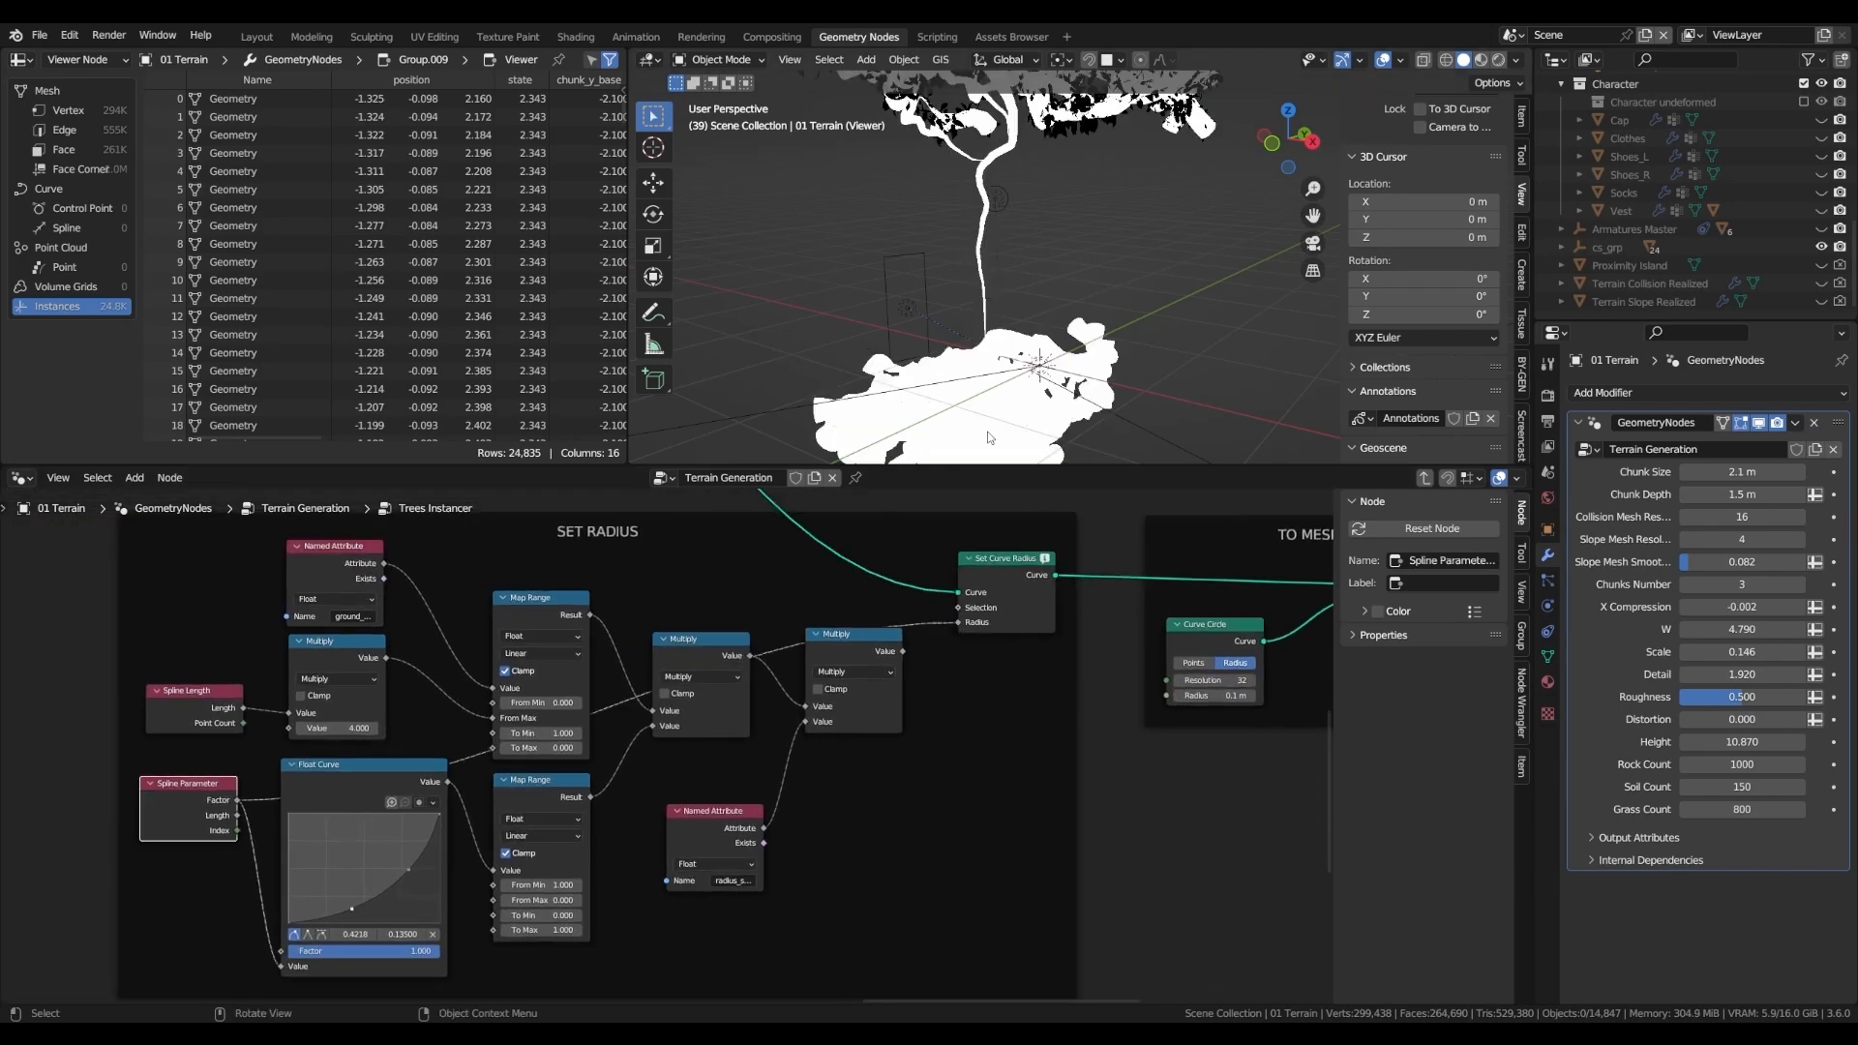
- Activate the Annotate tool and connect the lower Map Range's Result to the Radius input of Set Curve Radius
middle_click_drag(990, 438, 1008, 348)
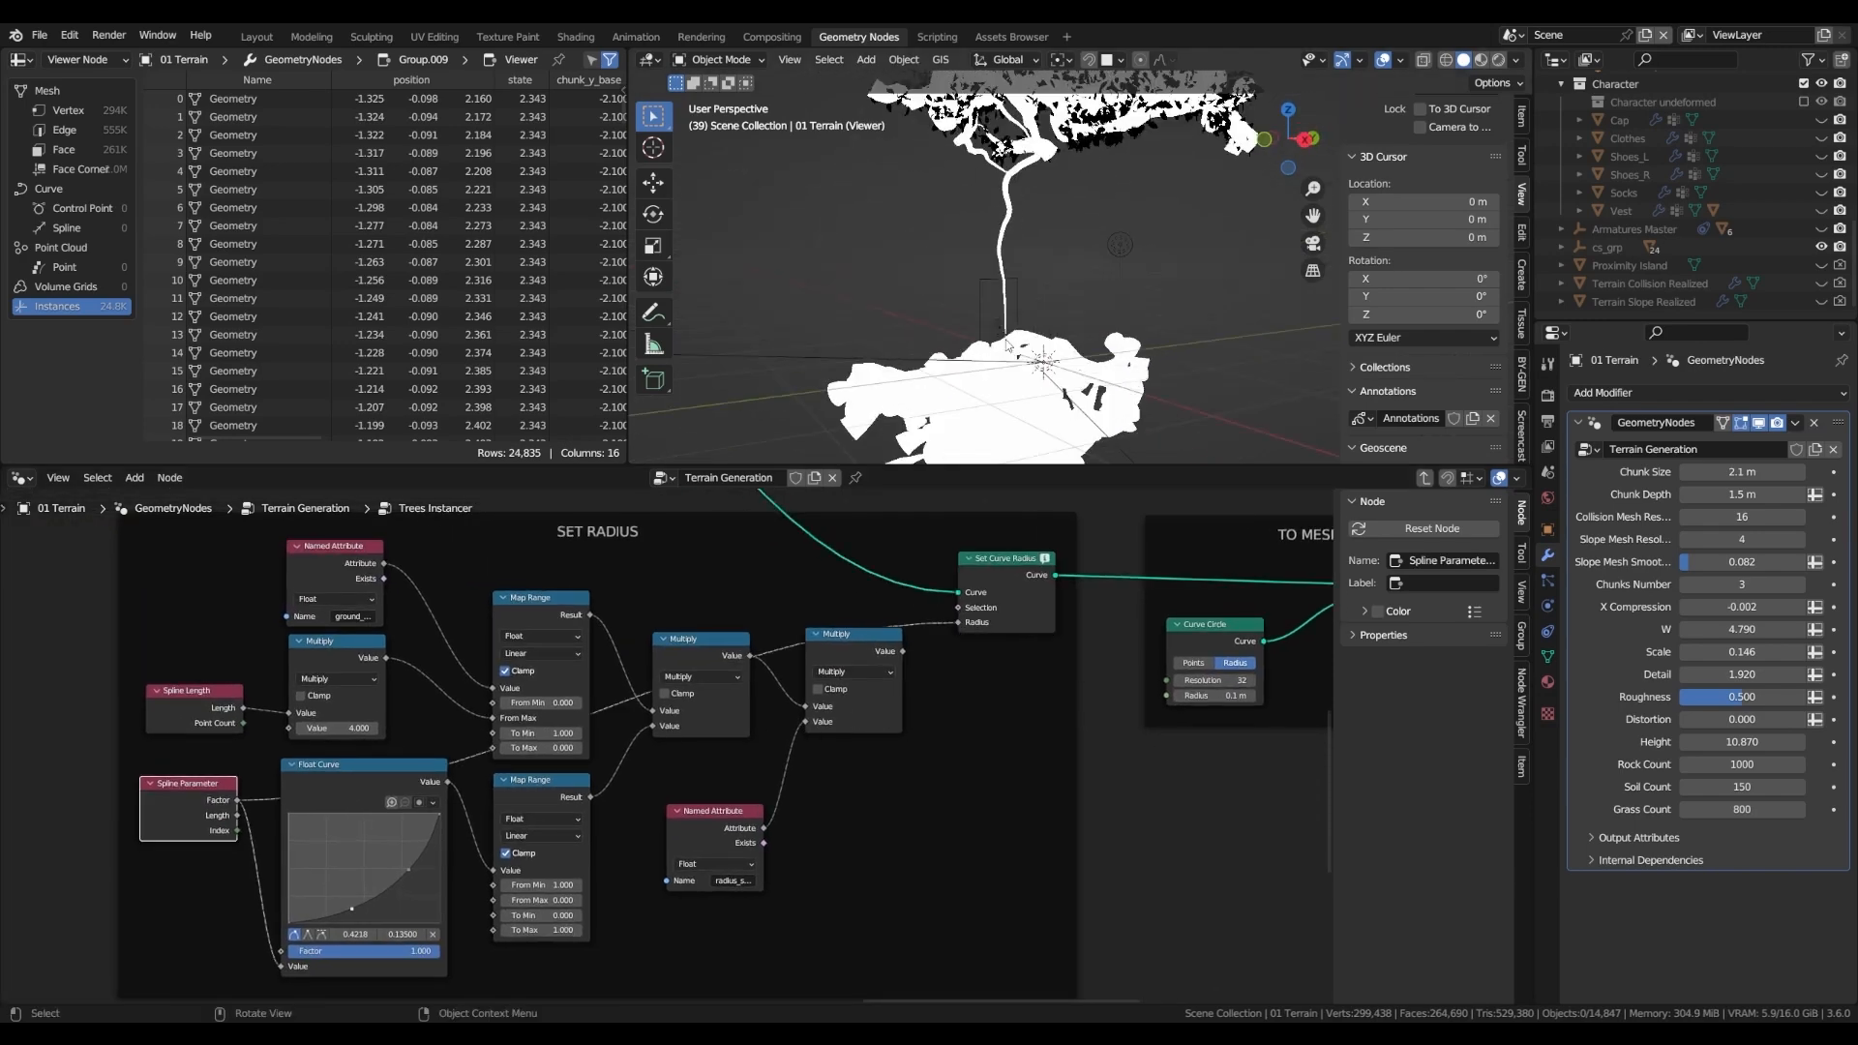
left_click(655, 320)
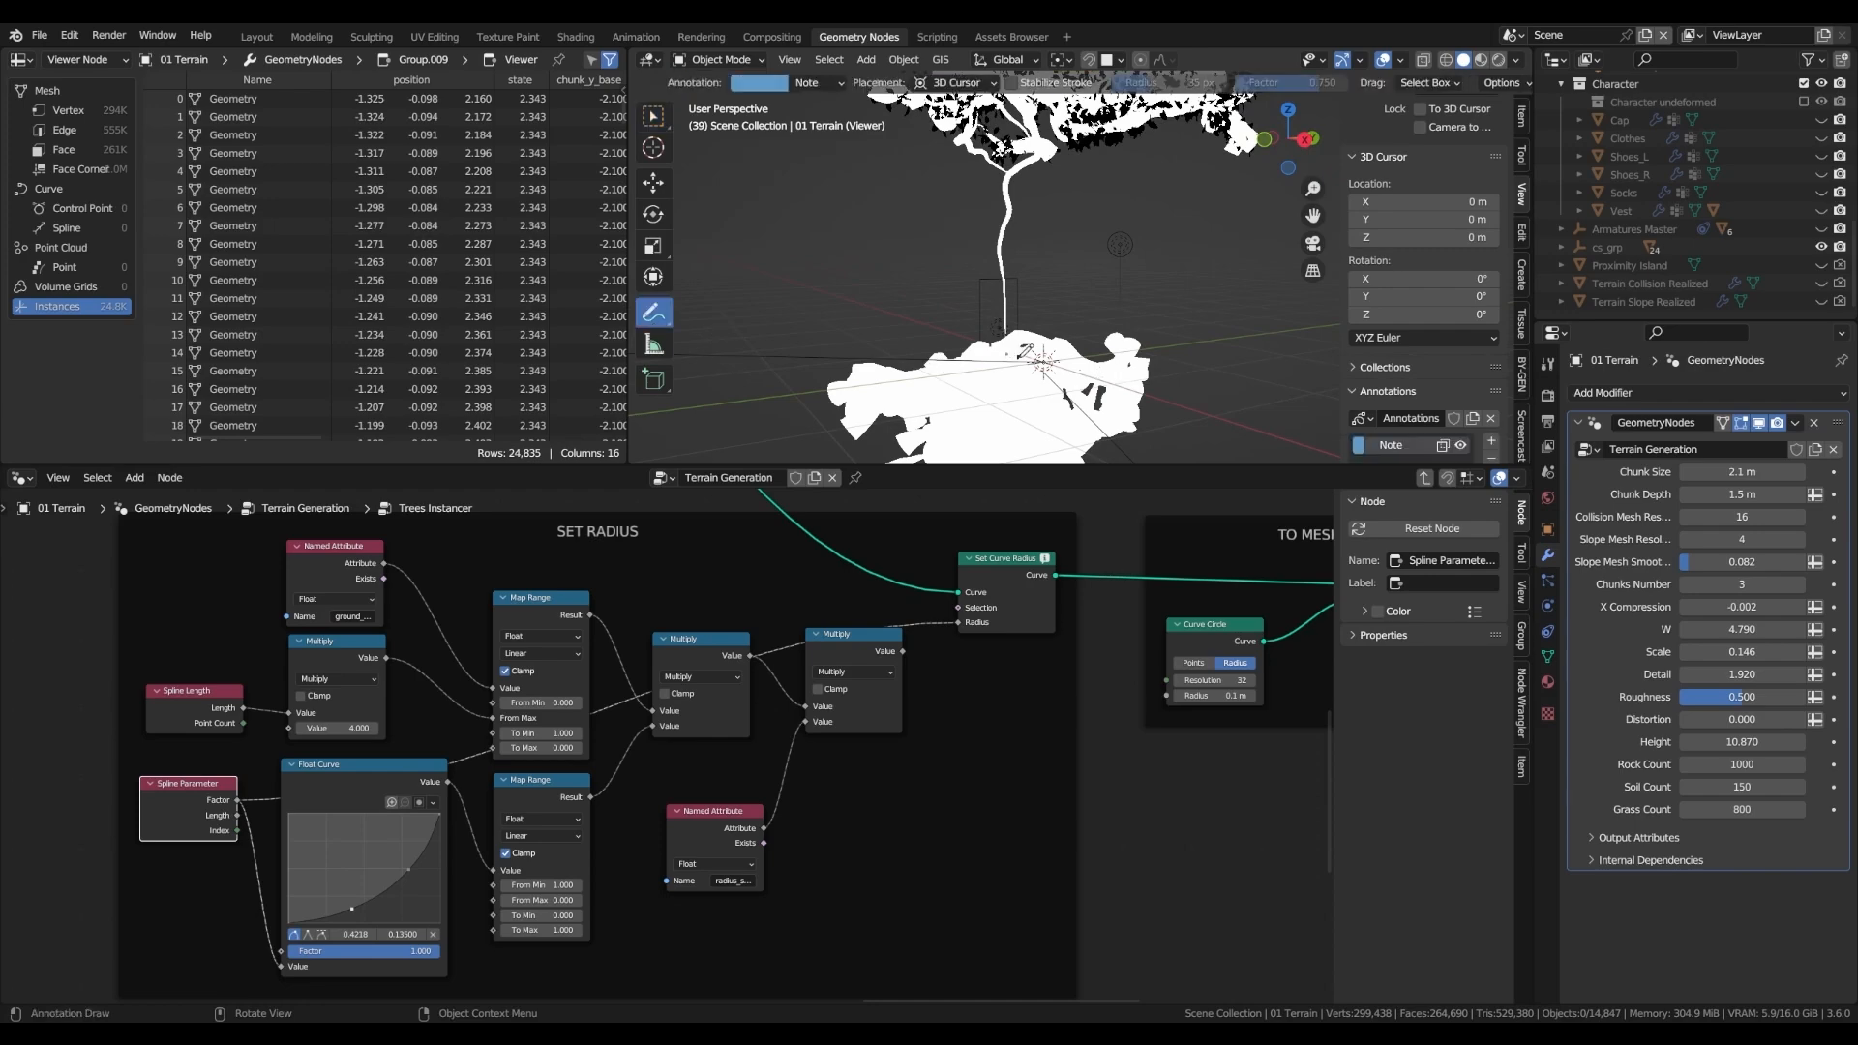
middle_click_drag(1007, 331, 985, 402)
scroll(982, 387, "down", 2)
left_click_drag(590, 796, 958, 623)
- Mute the Float Curve node to compare the roots without it, and unmute it again
left_click(421, 780)
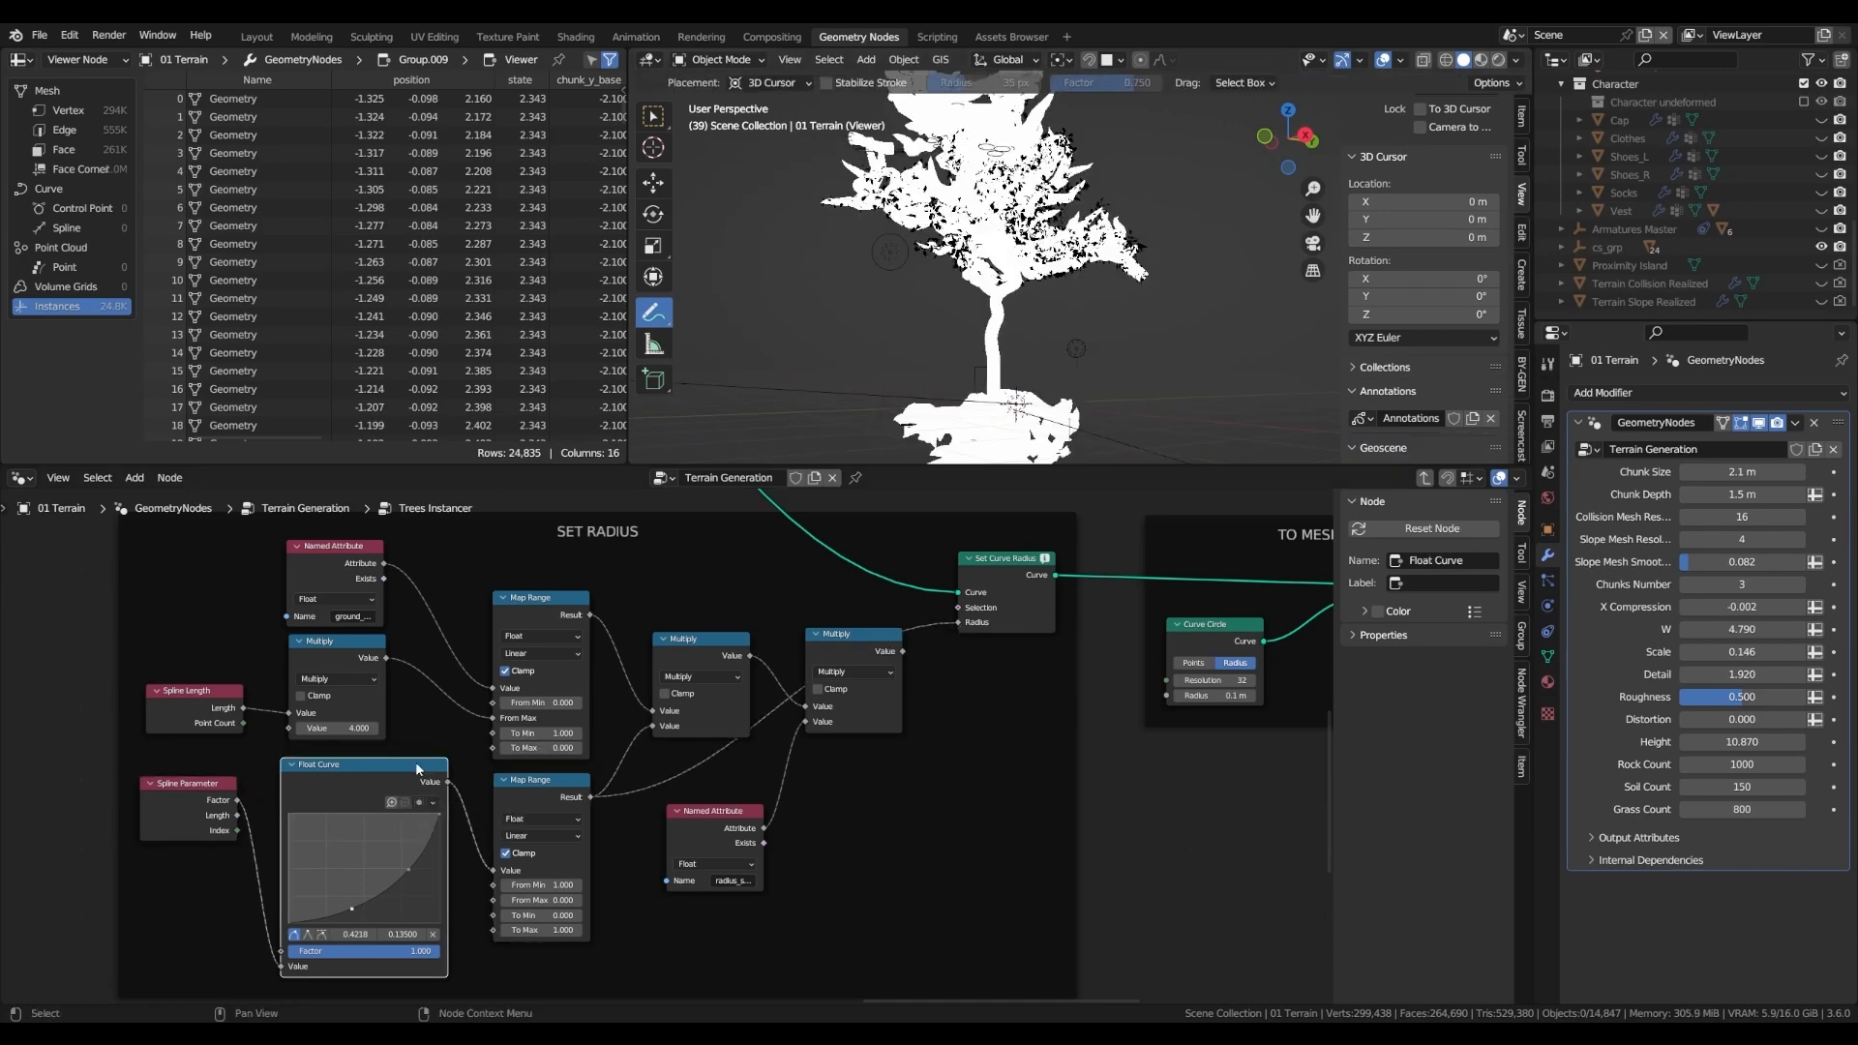
key("m")
mouse_move(861, 312)
middle_mouse_down()
mouse_move(919, 312)
mouse_move(956, 366)
middle_mouse_up()
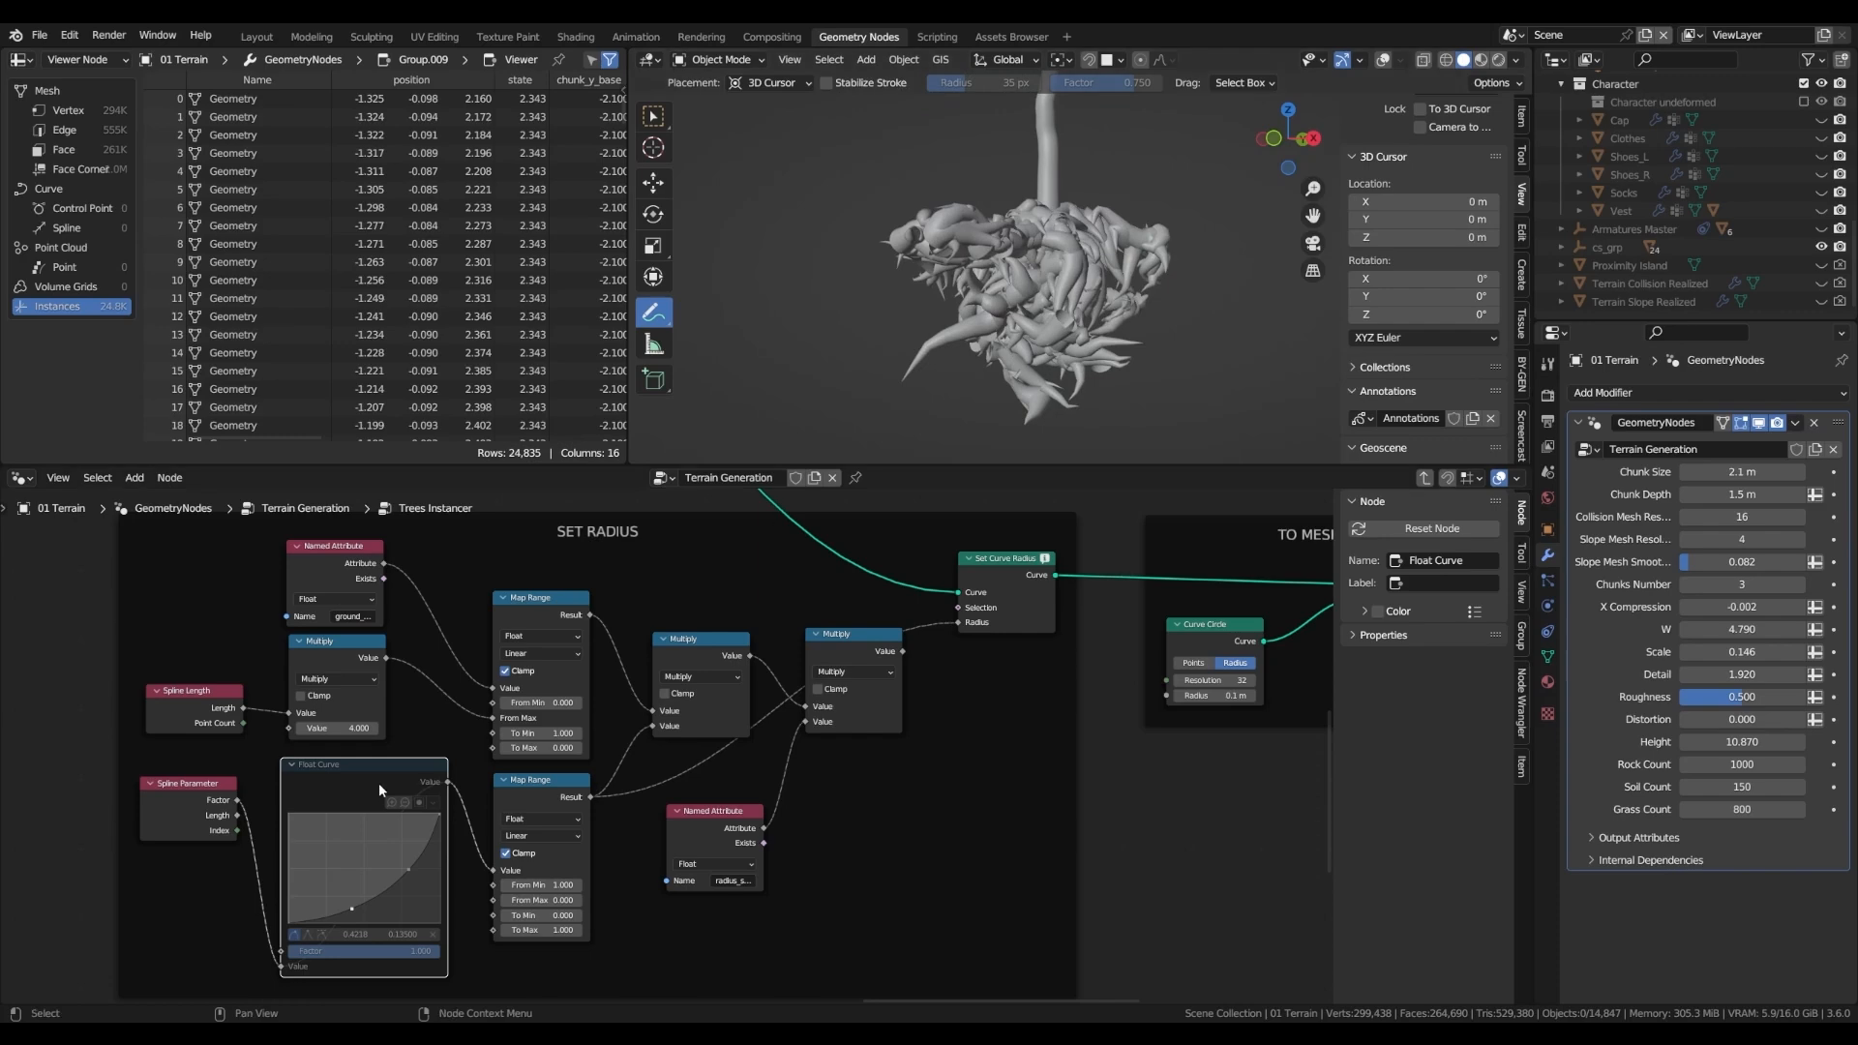
key("m")
- Select the lower Map Range node and examine its From and To values up close
left_click_drag(550, 796, 547, 789)
scroll(540, 909, "up", 3)
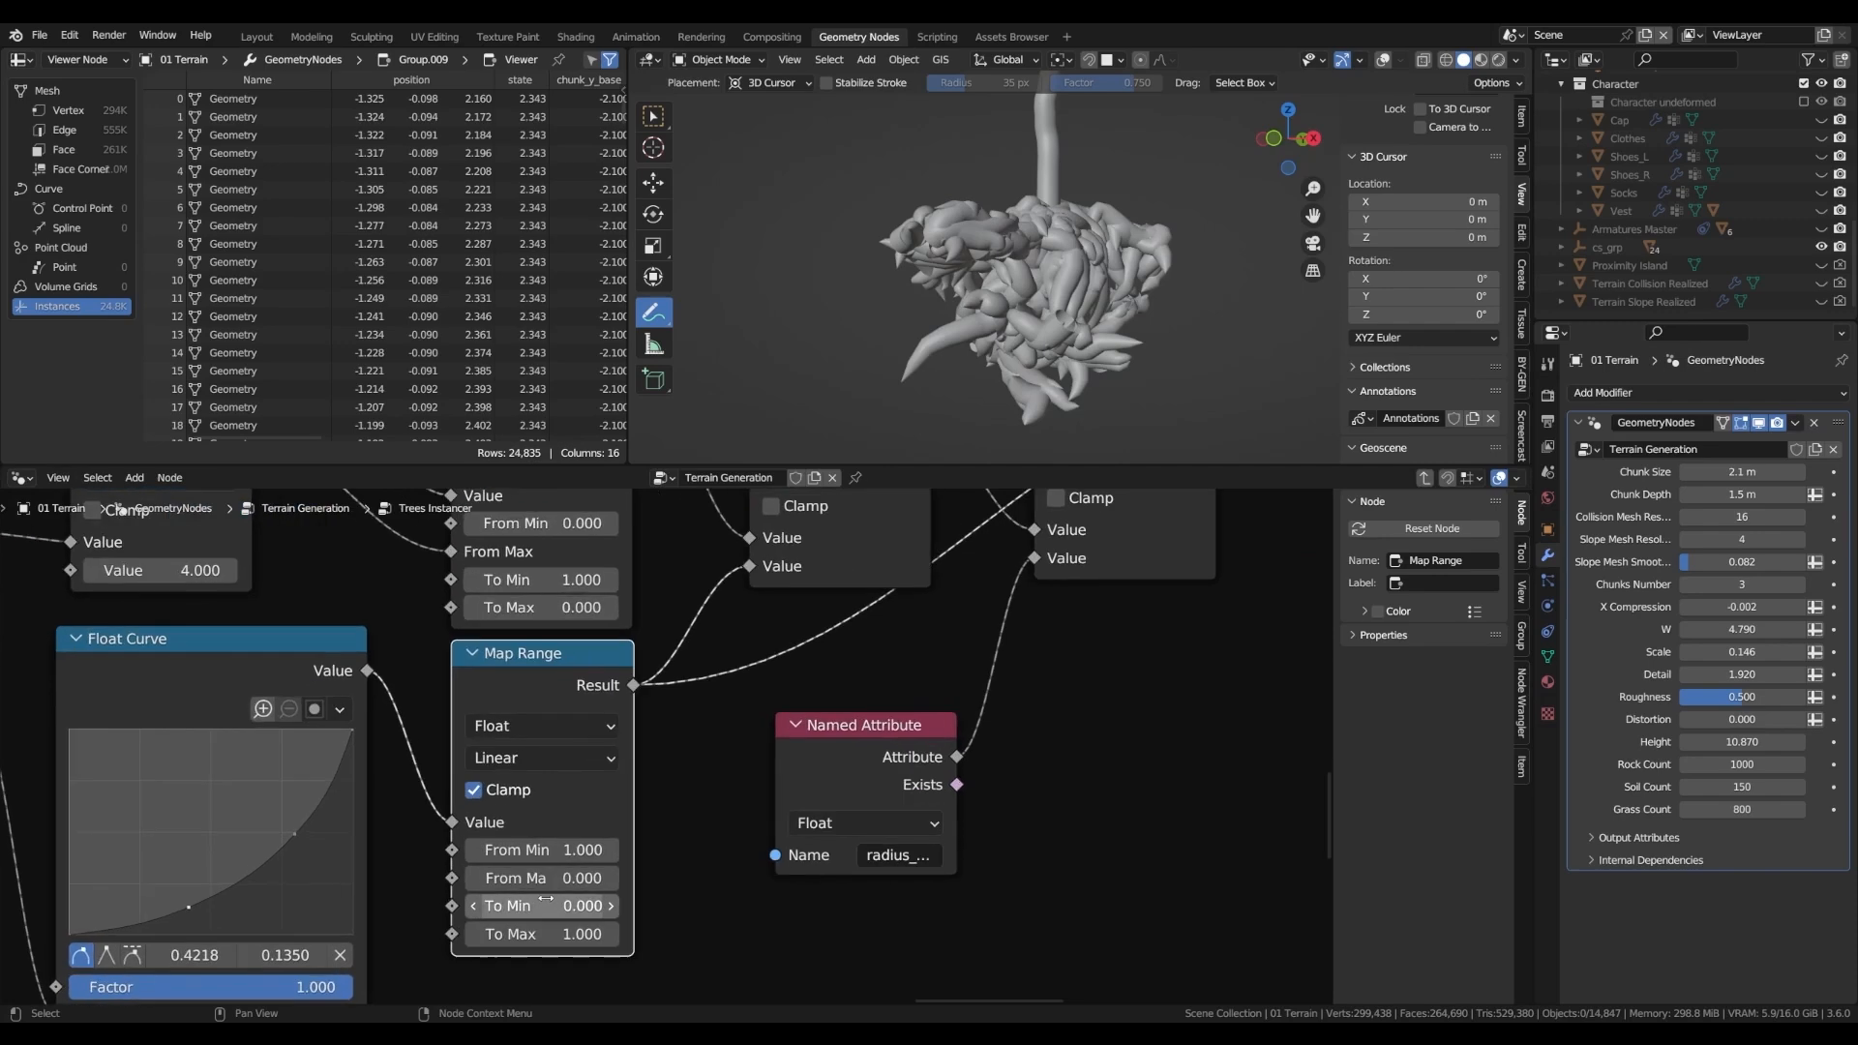
scroll(335, 797, "down", 3)
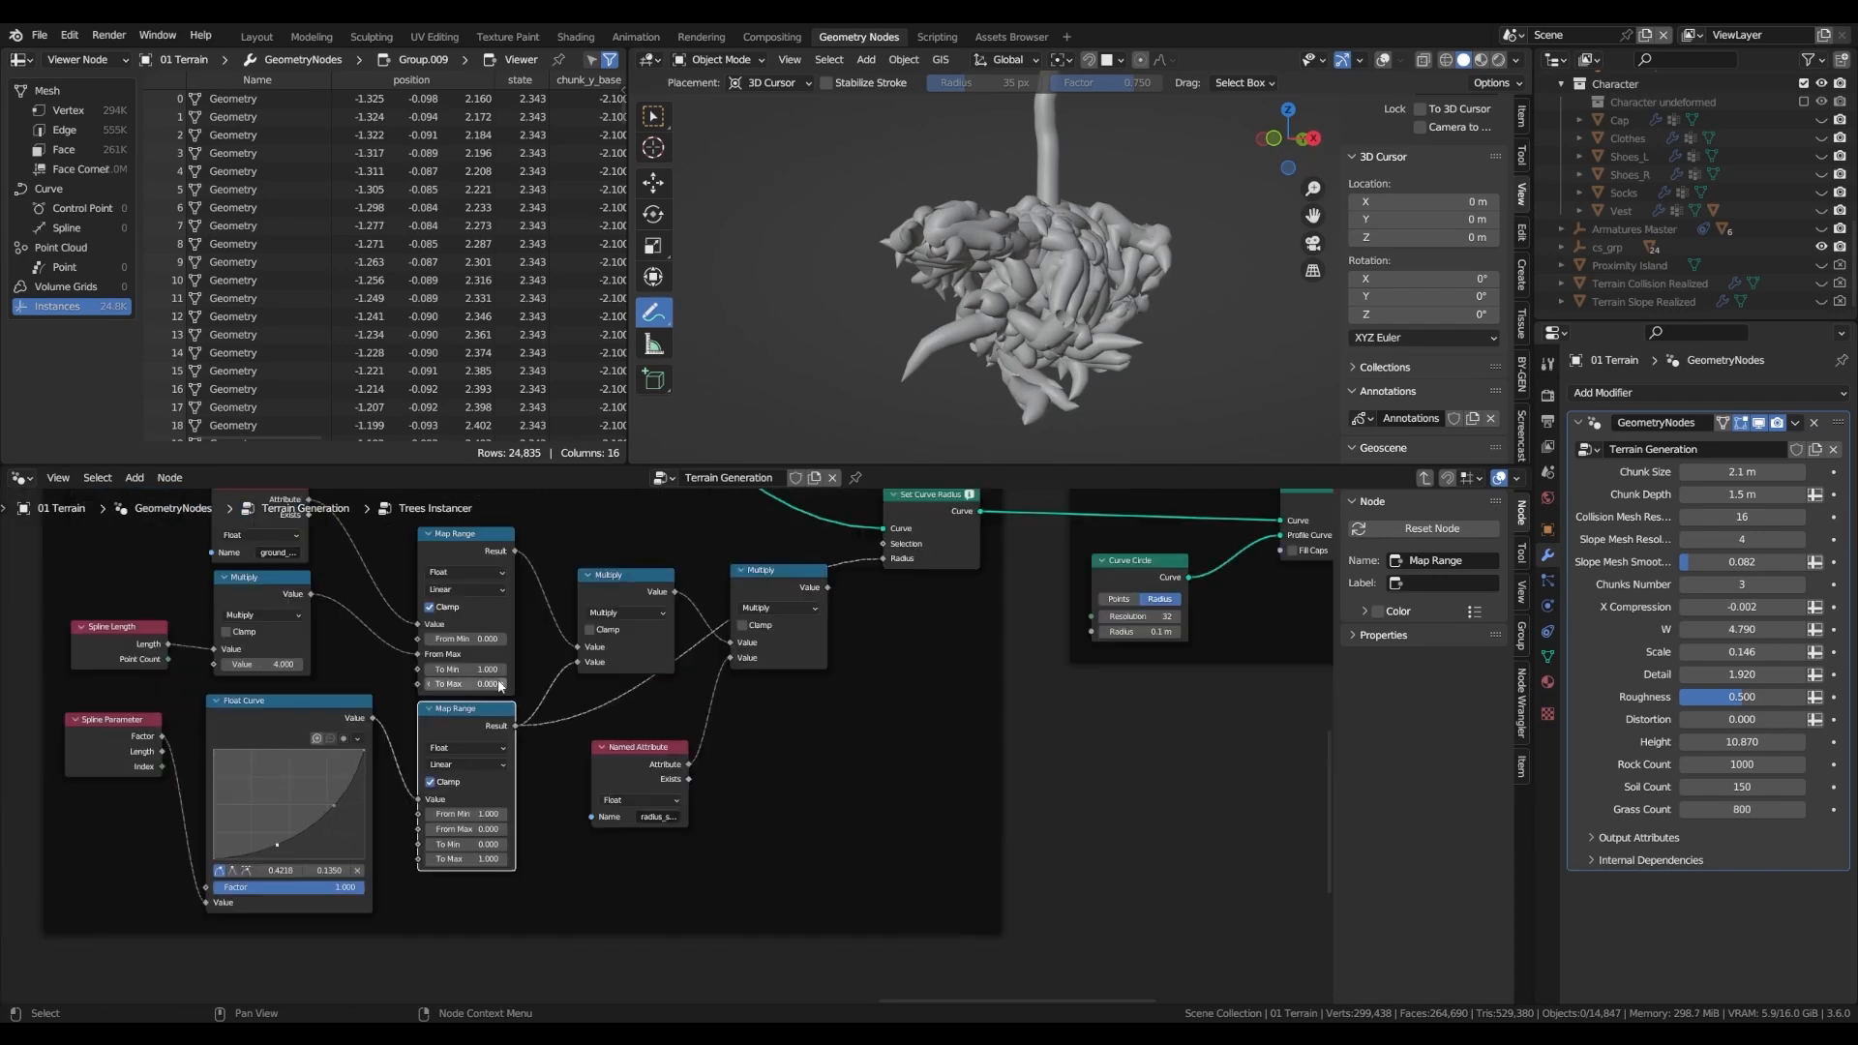
- Show the overlays, sketch a rounded and a pointed branch tip beside the roots, and hide the overlays
left_click(752, 314)
key("alt+shift+z")
left_click_drag(739, 374, 845, 348)
left_click_drag(735, 241, 870, 275)
left_click_drag(737, 302, 871, 275)
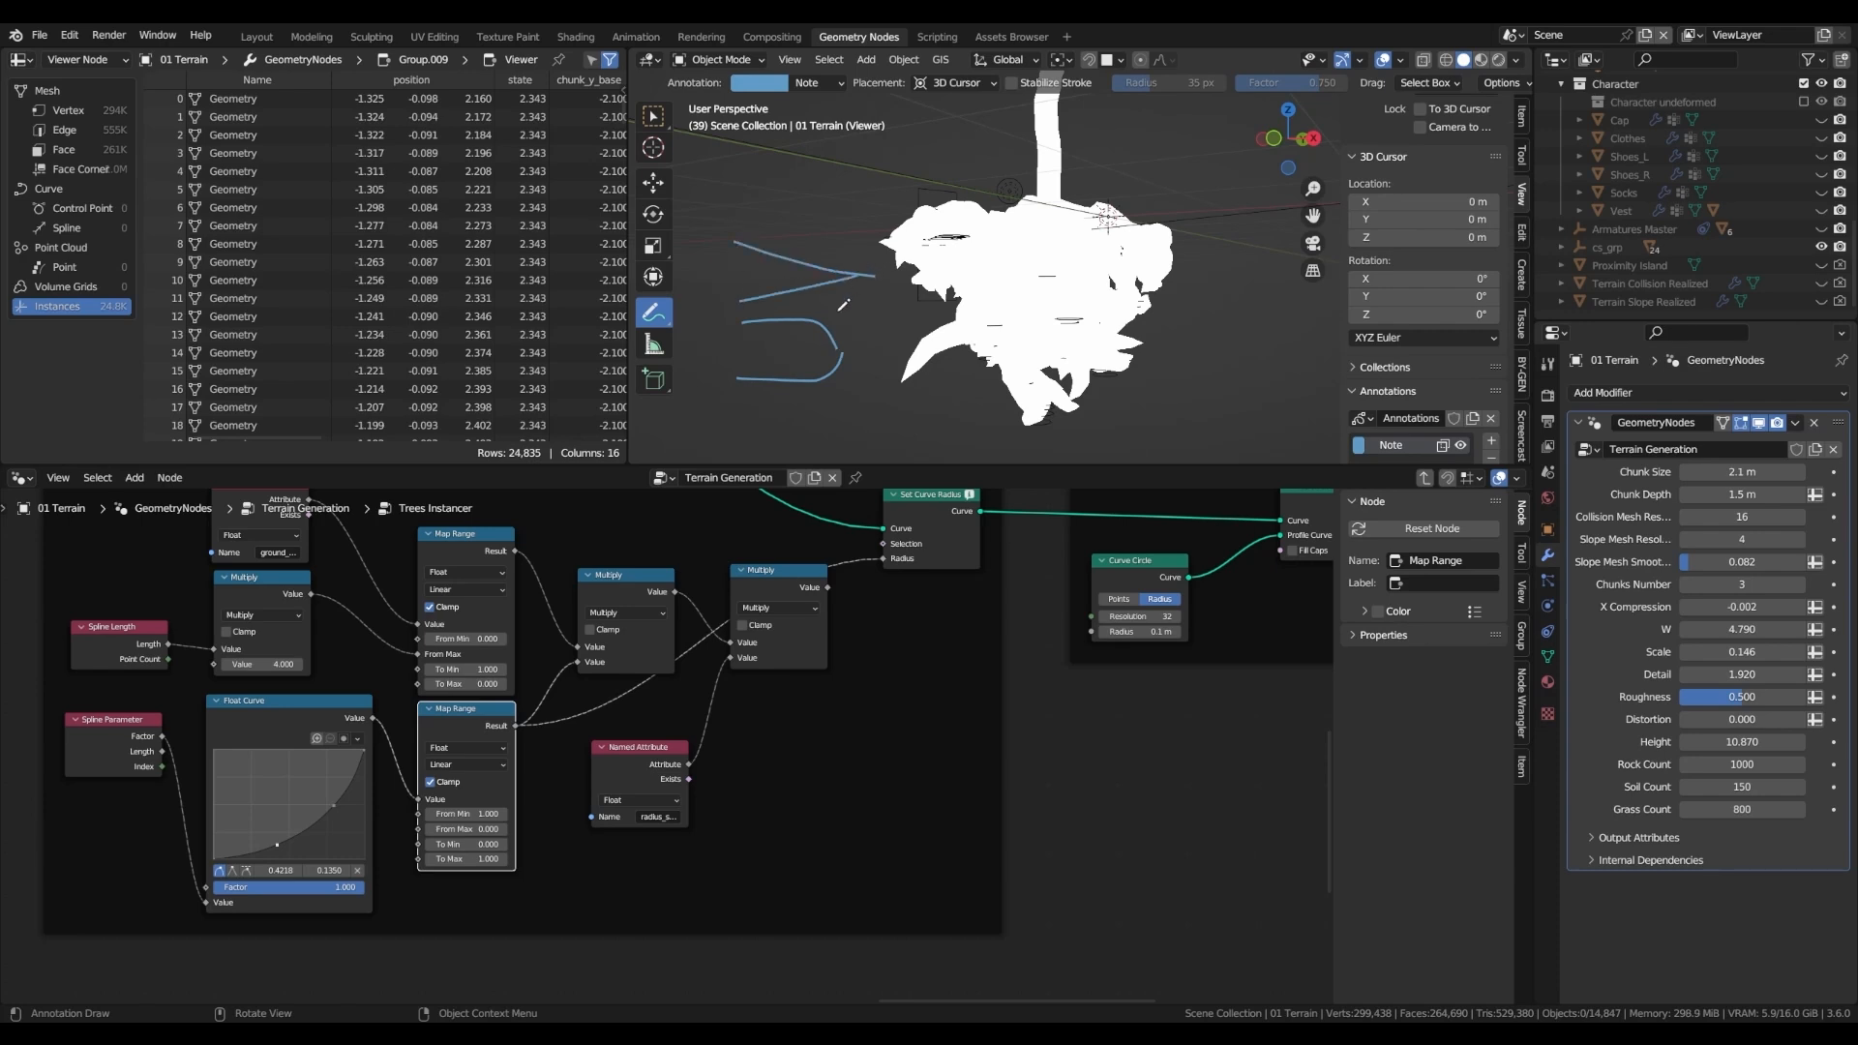
key("alt+shift+z")
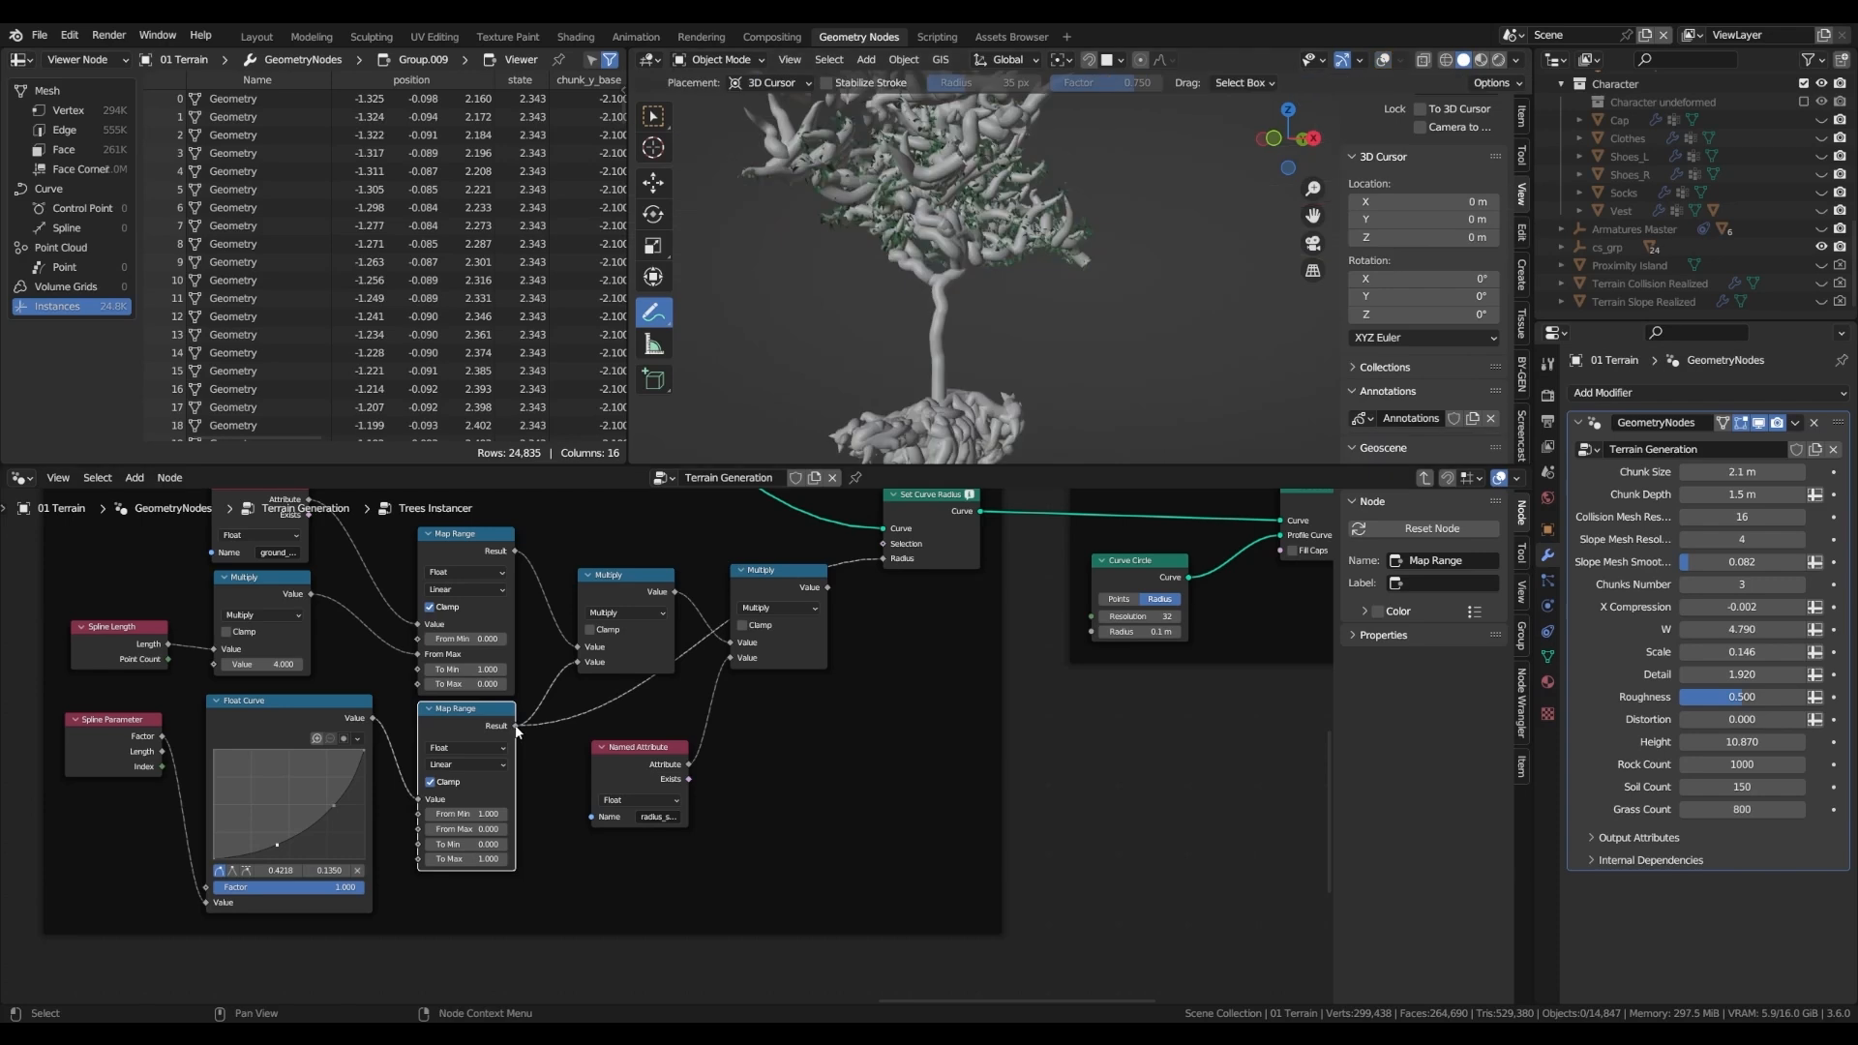
- Connect the lower Map Range's Result to the last Multiply node, and that node's output to Set Curve Radius's Radius
left_click_drag(515, 724, 730, 652)
left_click_drag(663, 847, 665, 823)
left_click_drag(829, 587, 882, 558)
middle_click_drag(961, 206, 1005, 245)
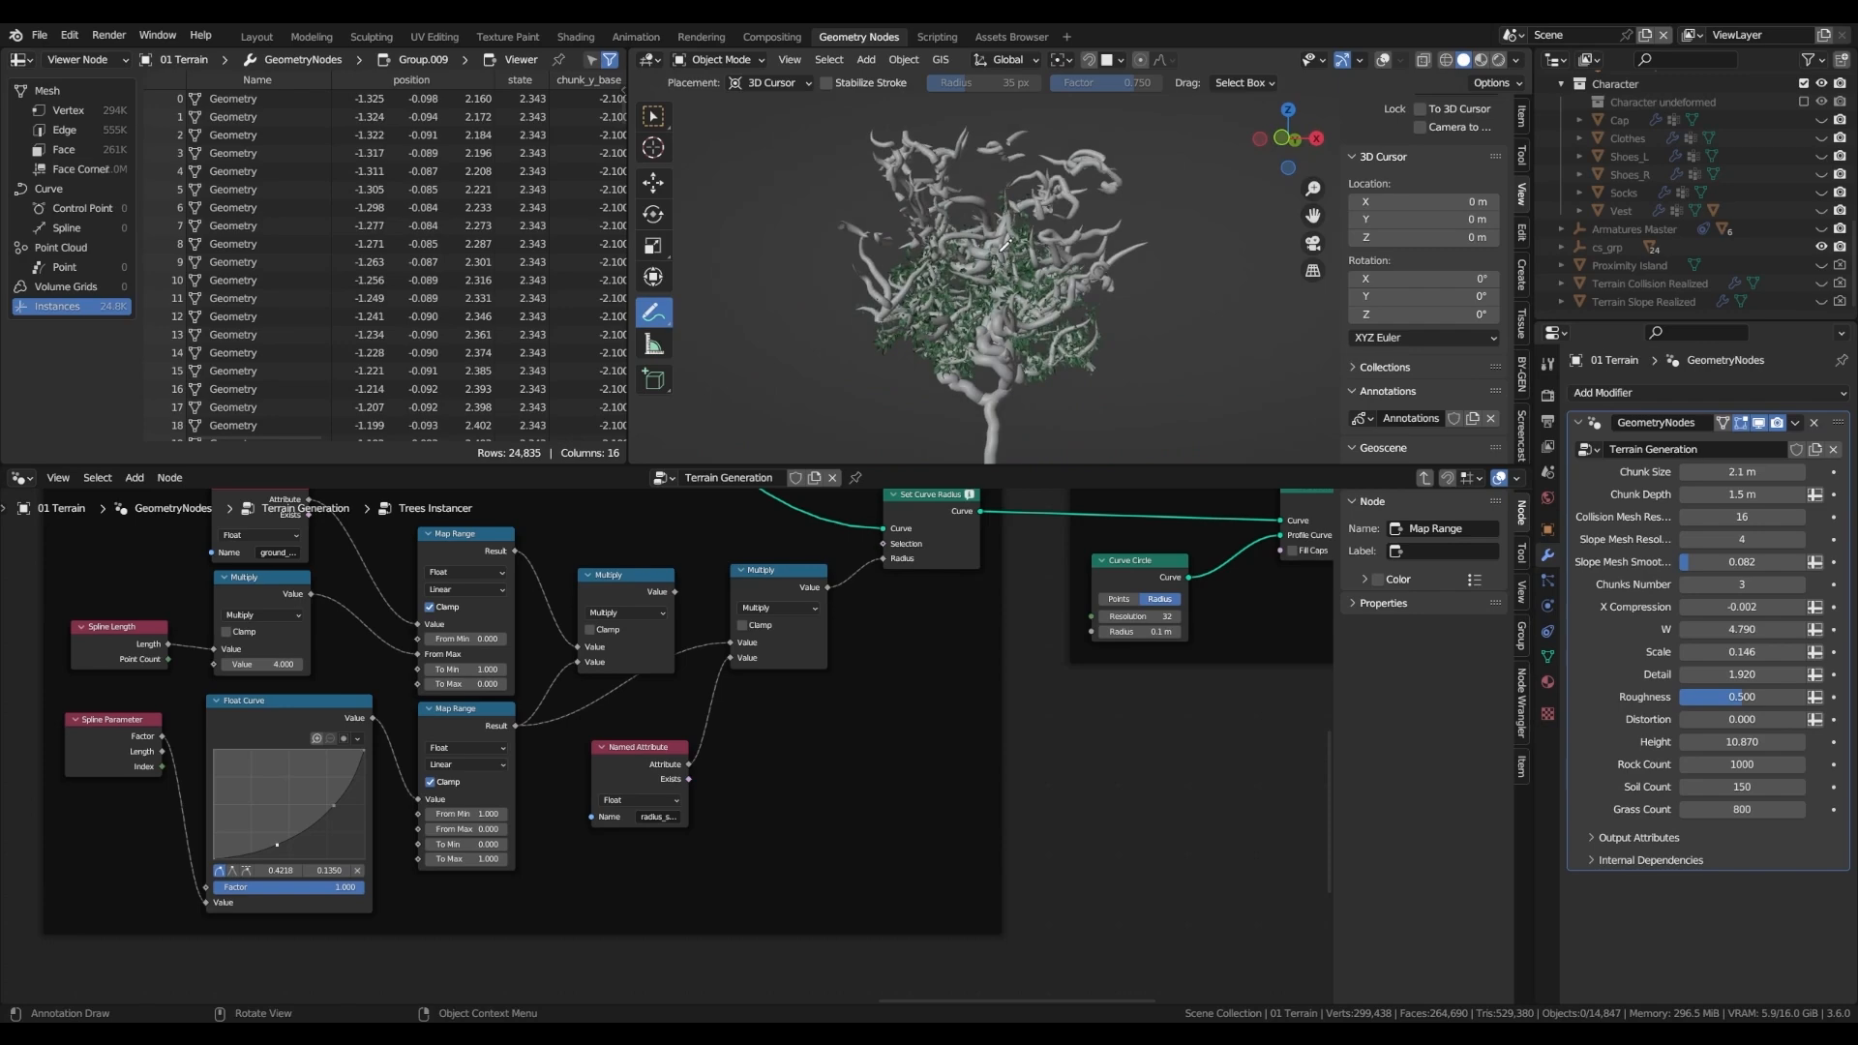
mouse_move(995, 318)
middle_mouse_down()
mouse_move(895, 314)
mouse_move(1074, 324)
mouse_move(967, 329)
mouse_move(1025, 324)
middle_mouse_up()
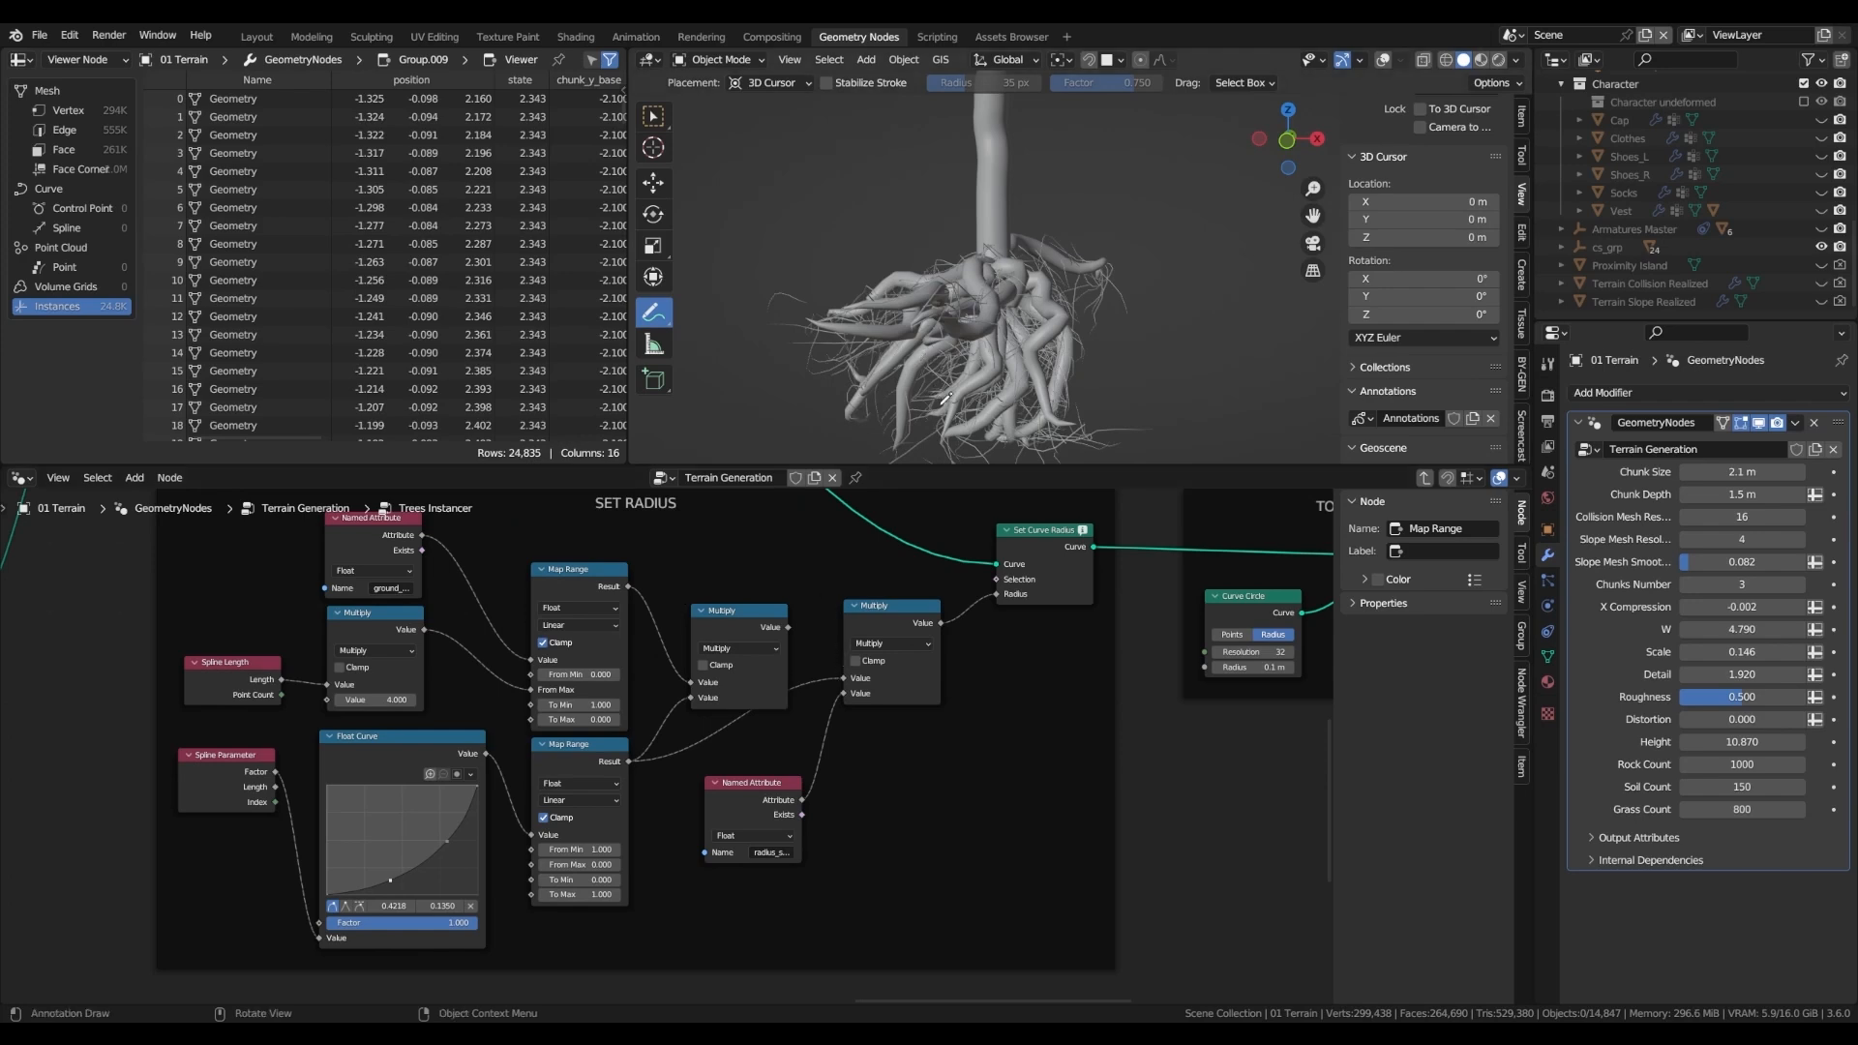
- Link the first Multiply to the last one, feed it the ground attribute directly, and examine the canopy and roots
scroll(986, 385, "down", 4)
middle_click_drag(990, 196, 984, 399, "shift")
scroll(984, 399, "down", 1)
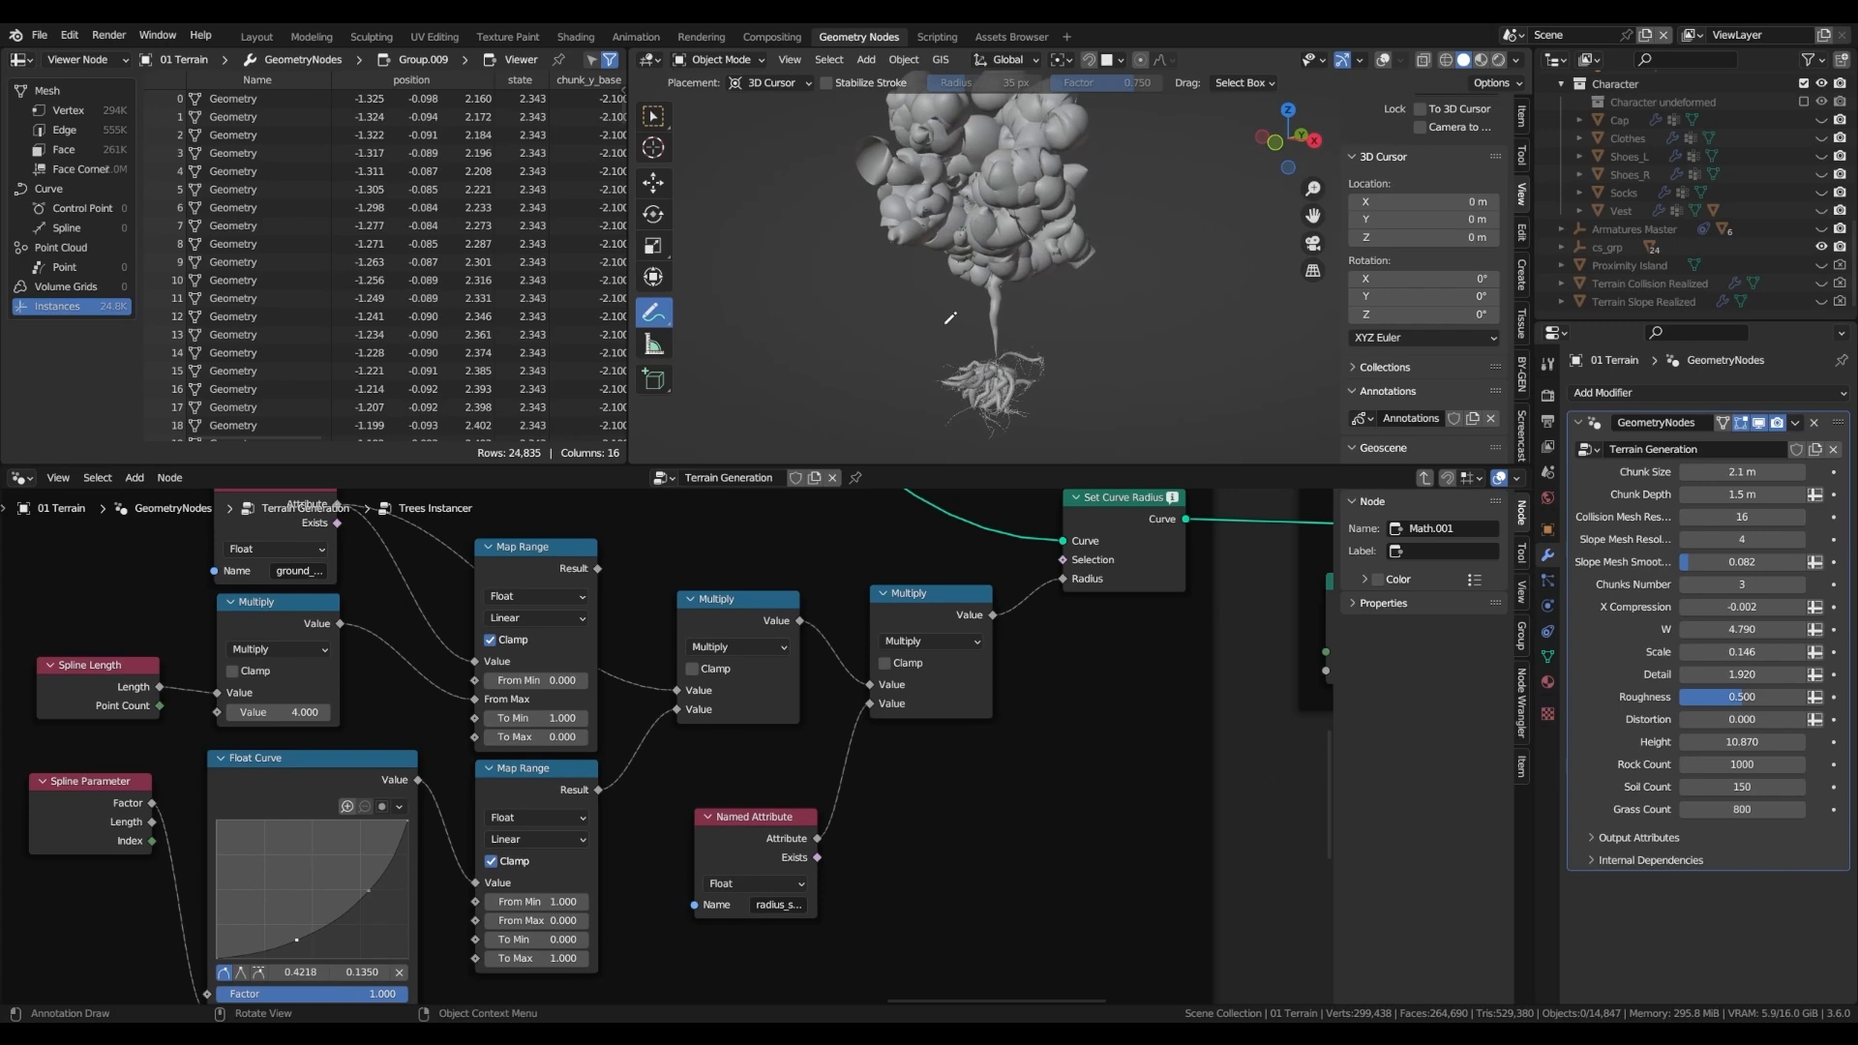
scroll(988, 353, "up", 2)
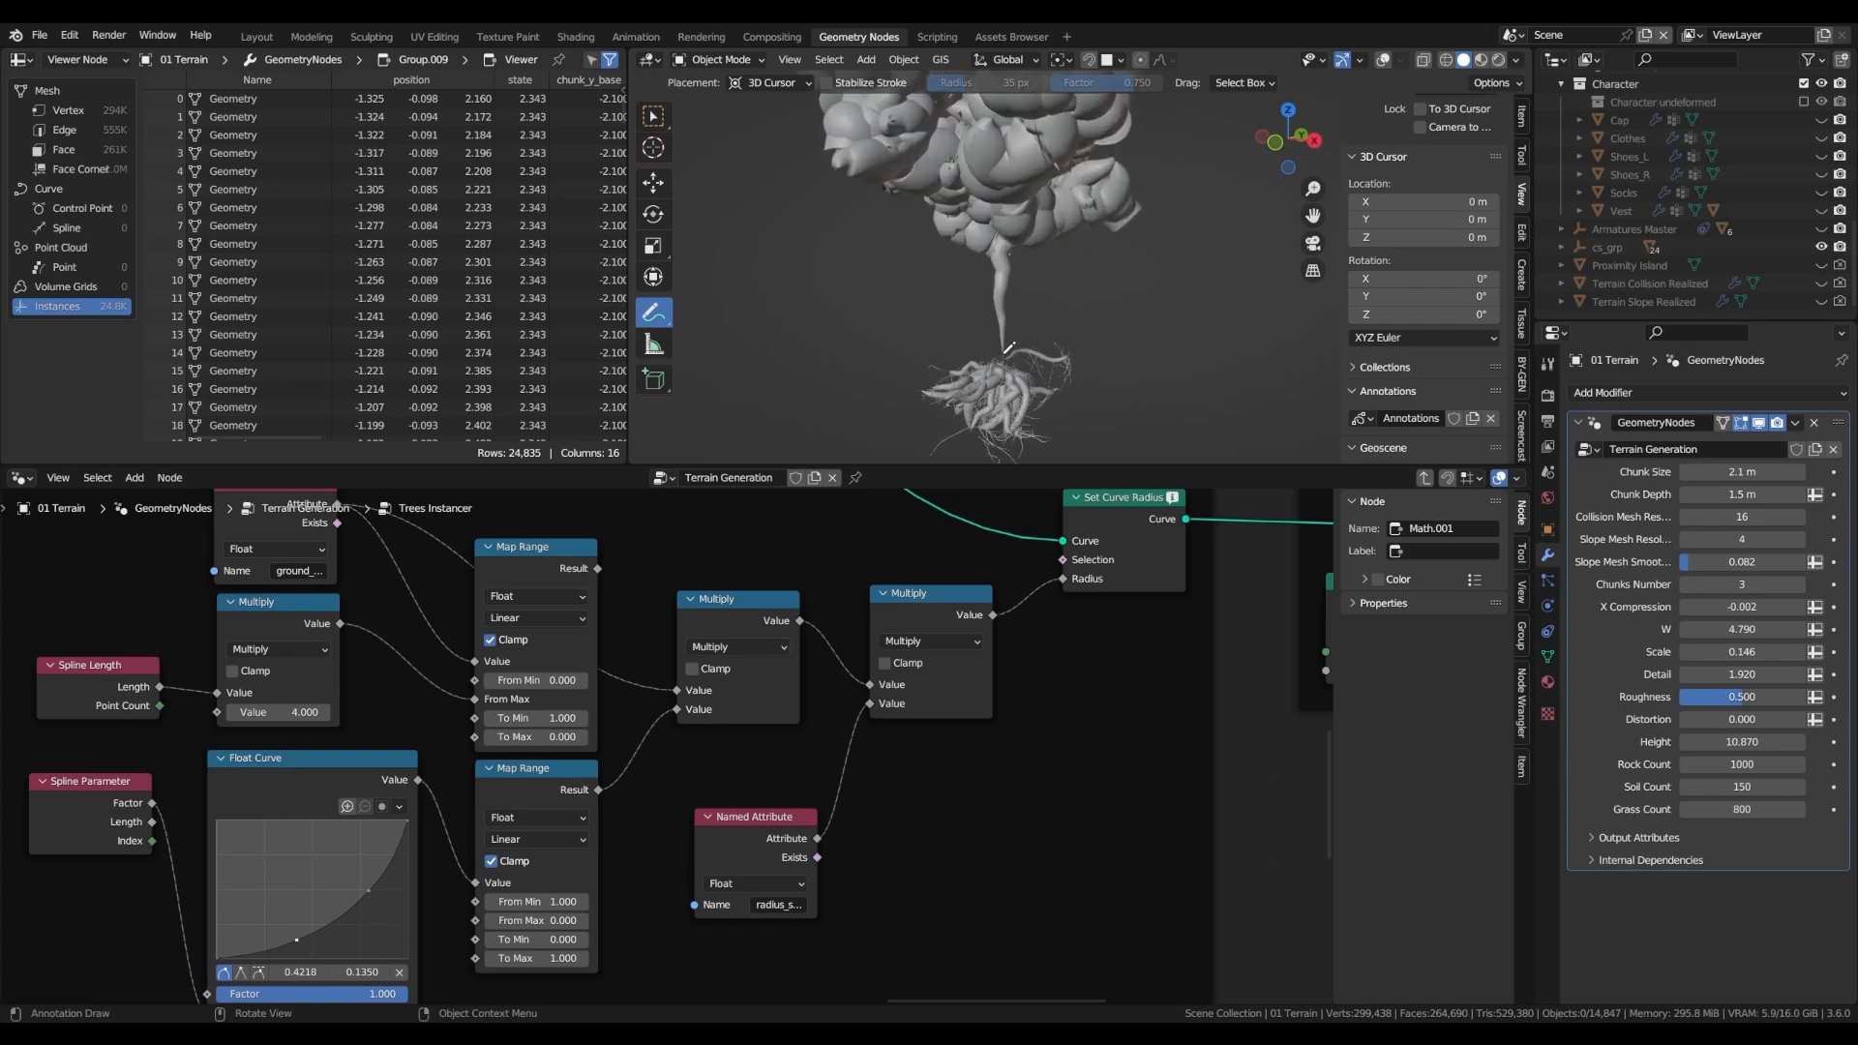
- Connect the upper Map Range's Result to the first Multiply node and set its From Max to 6.730
left_click_drag(523, 557, 676, 690)
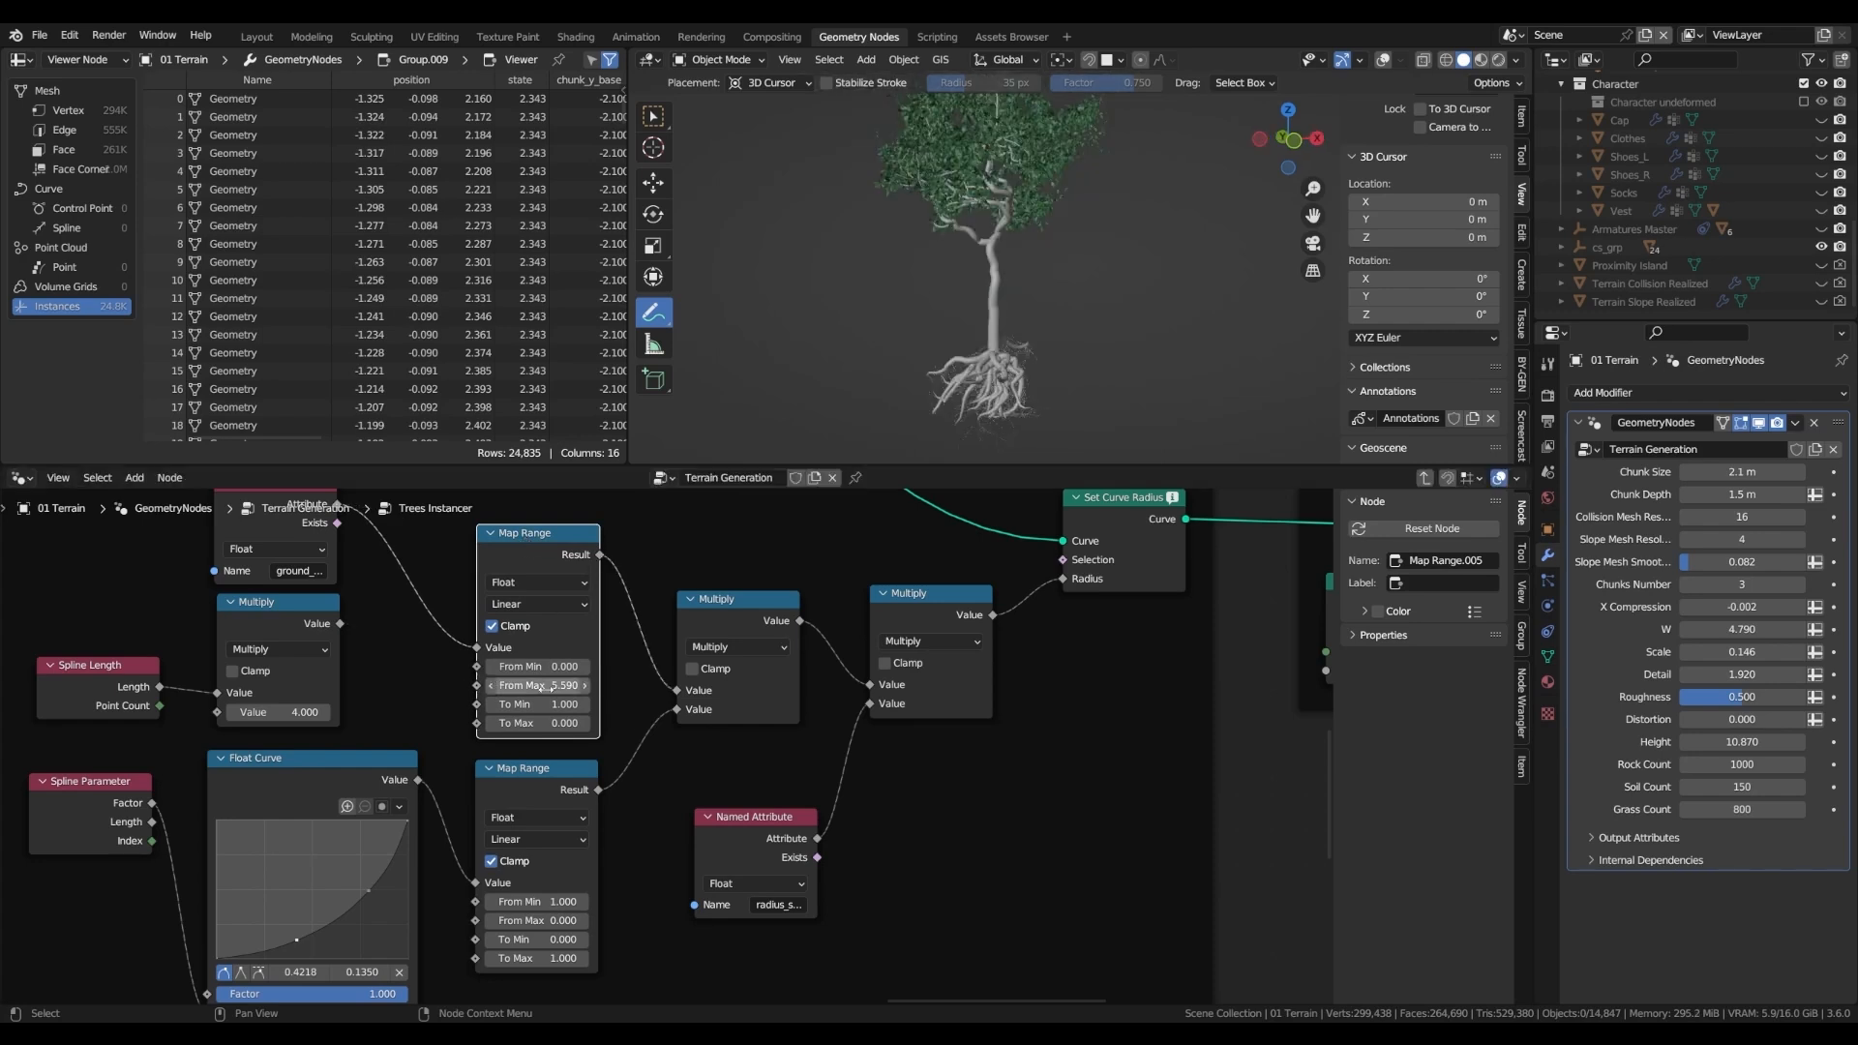
left_click_drag(536, 685, 572, 685, "shift")
middle_click_drag(1146, 295, 1018, 303)
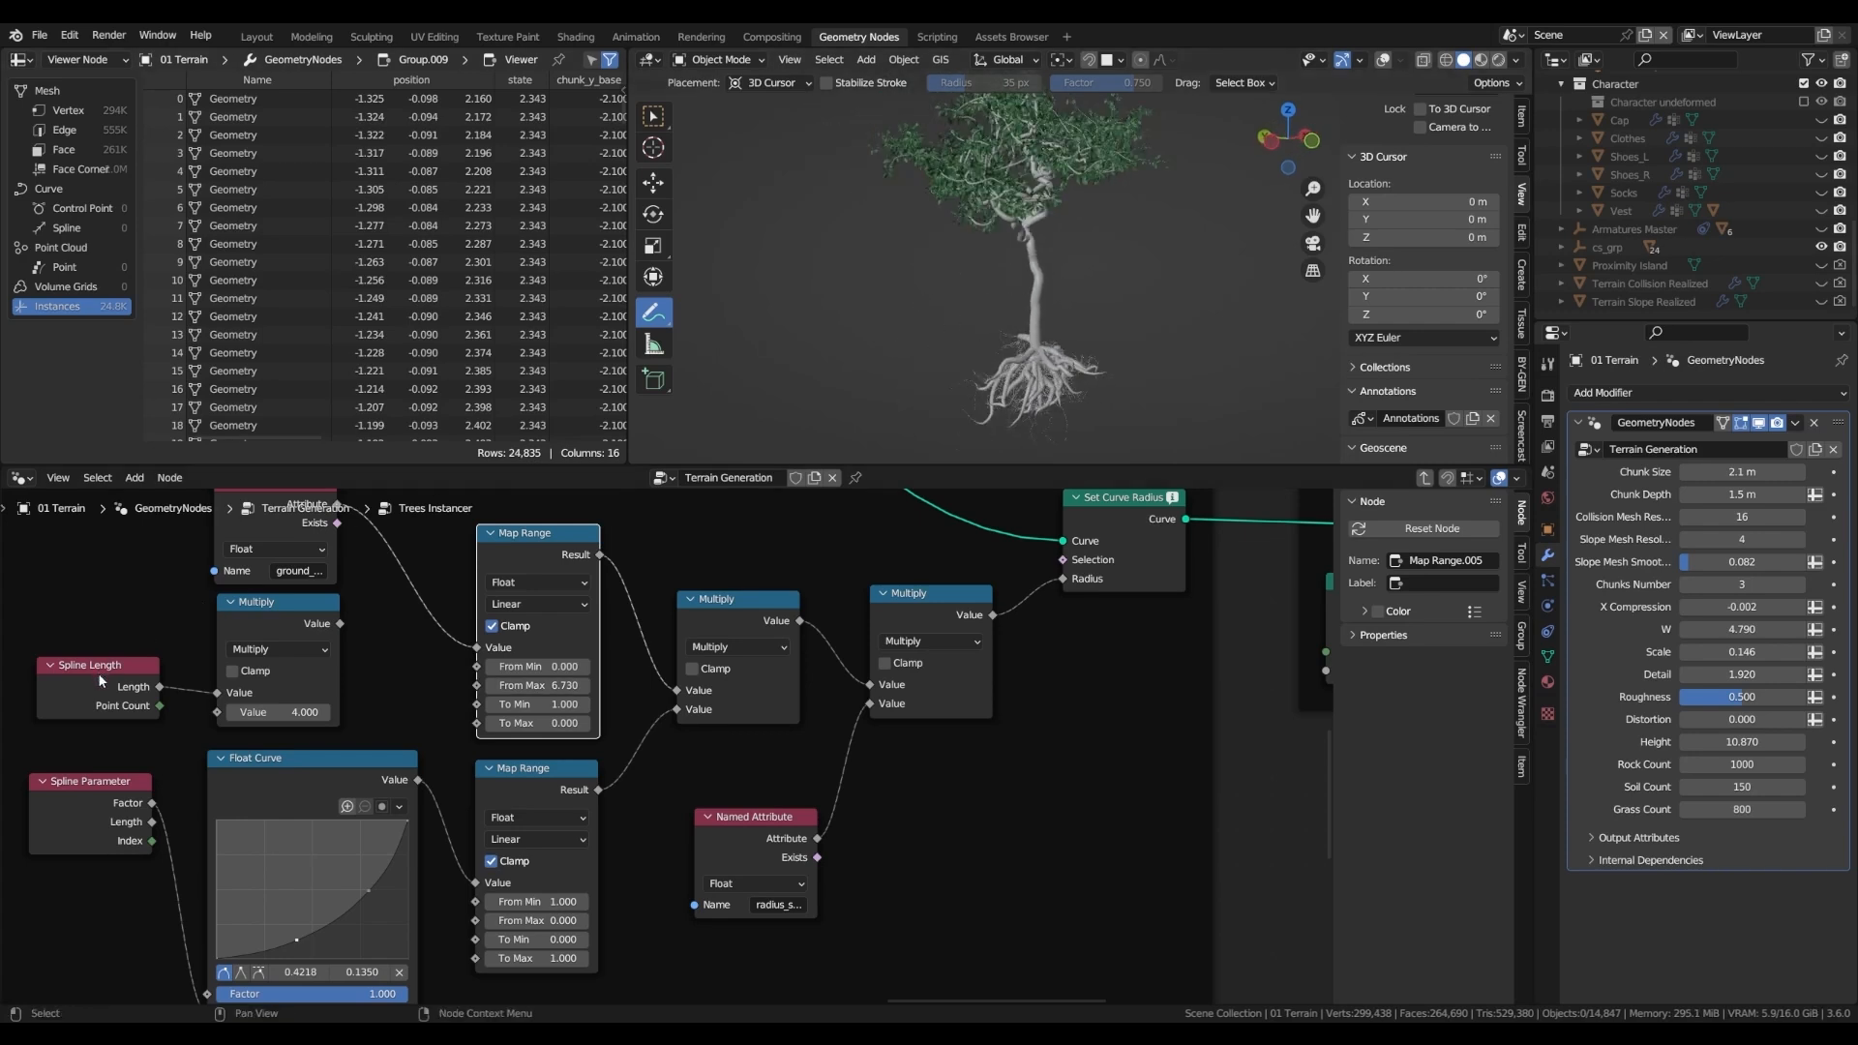
- Connect the Multiply node fed by Spline Length to the upper Map Range's From Max input
left_click_drag(101, 680, 109, 680)
left_click(305, 624)
left_click_drag(303, 622, 476, 686)
scroll(892, 701, "down", 1)
middle_click_drag(761, 684, 812, 697)
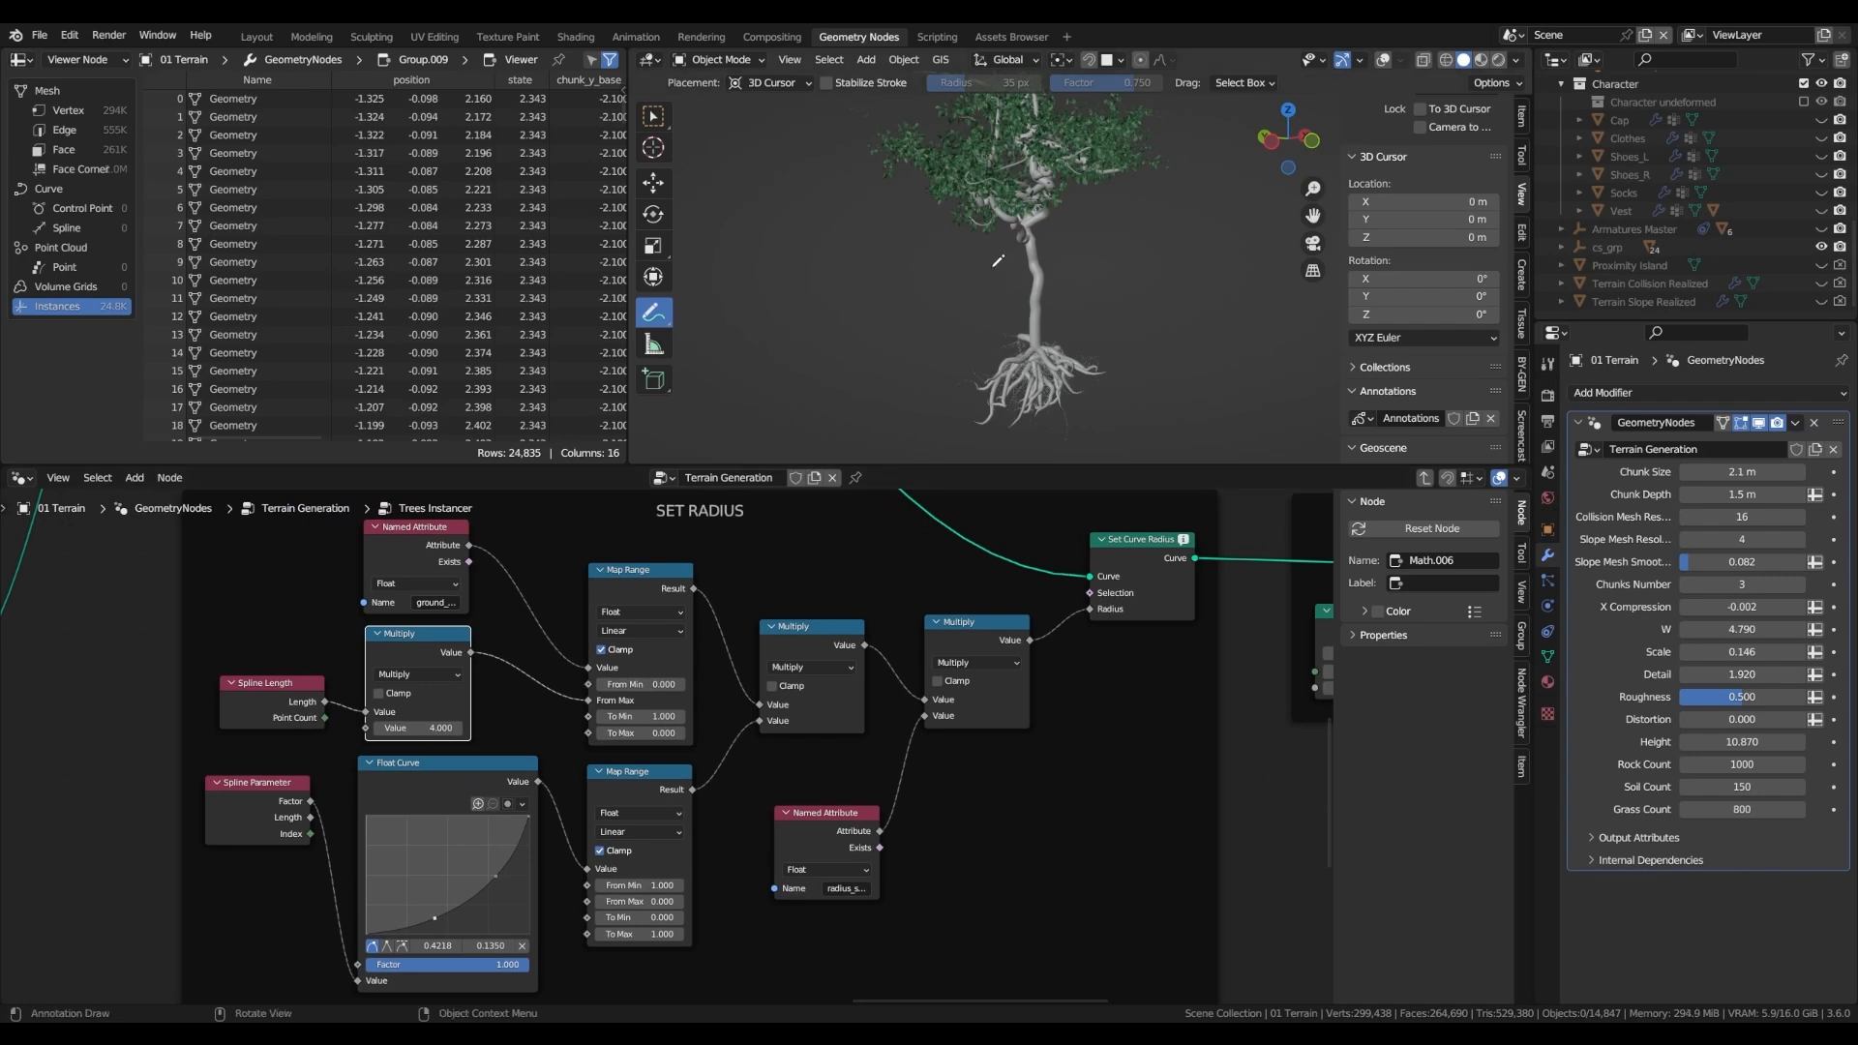
- Examine the Separate Components and Set Material nodes in the Shading frame, and mark the trunk in the viewport
mouse_move(929, 290)
middle_mouse_down()
mouse_move(896, 294)
mouse_move(953, 316)
mouse_move(948, 288)
mouse_move(1100, 372)
middle_mouse_up()
scroll(858, 622, "down", 6)
middle_click_drag(858, 622, 654, 706)
scroll(730, 638, "up", 3)
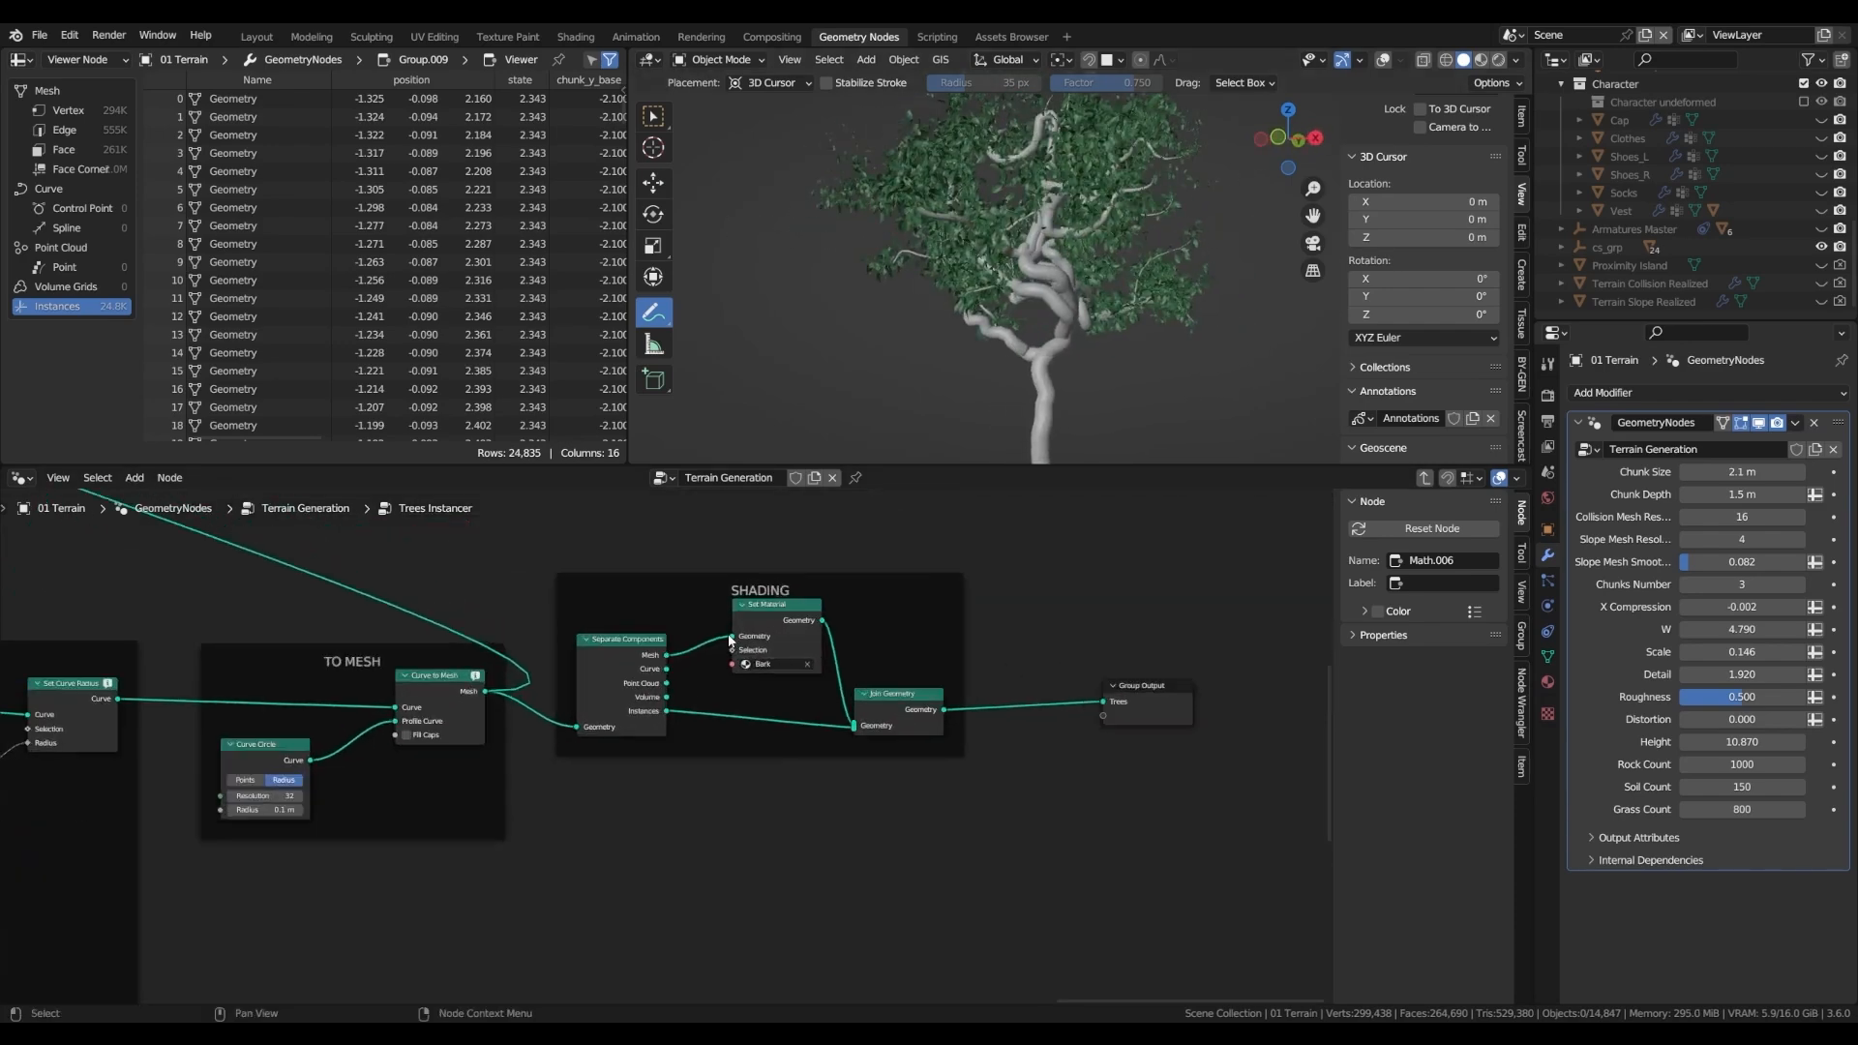
left_click_drag(795, 619, 778, 631)
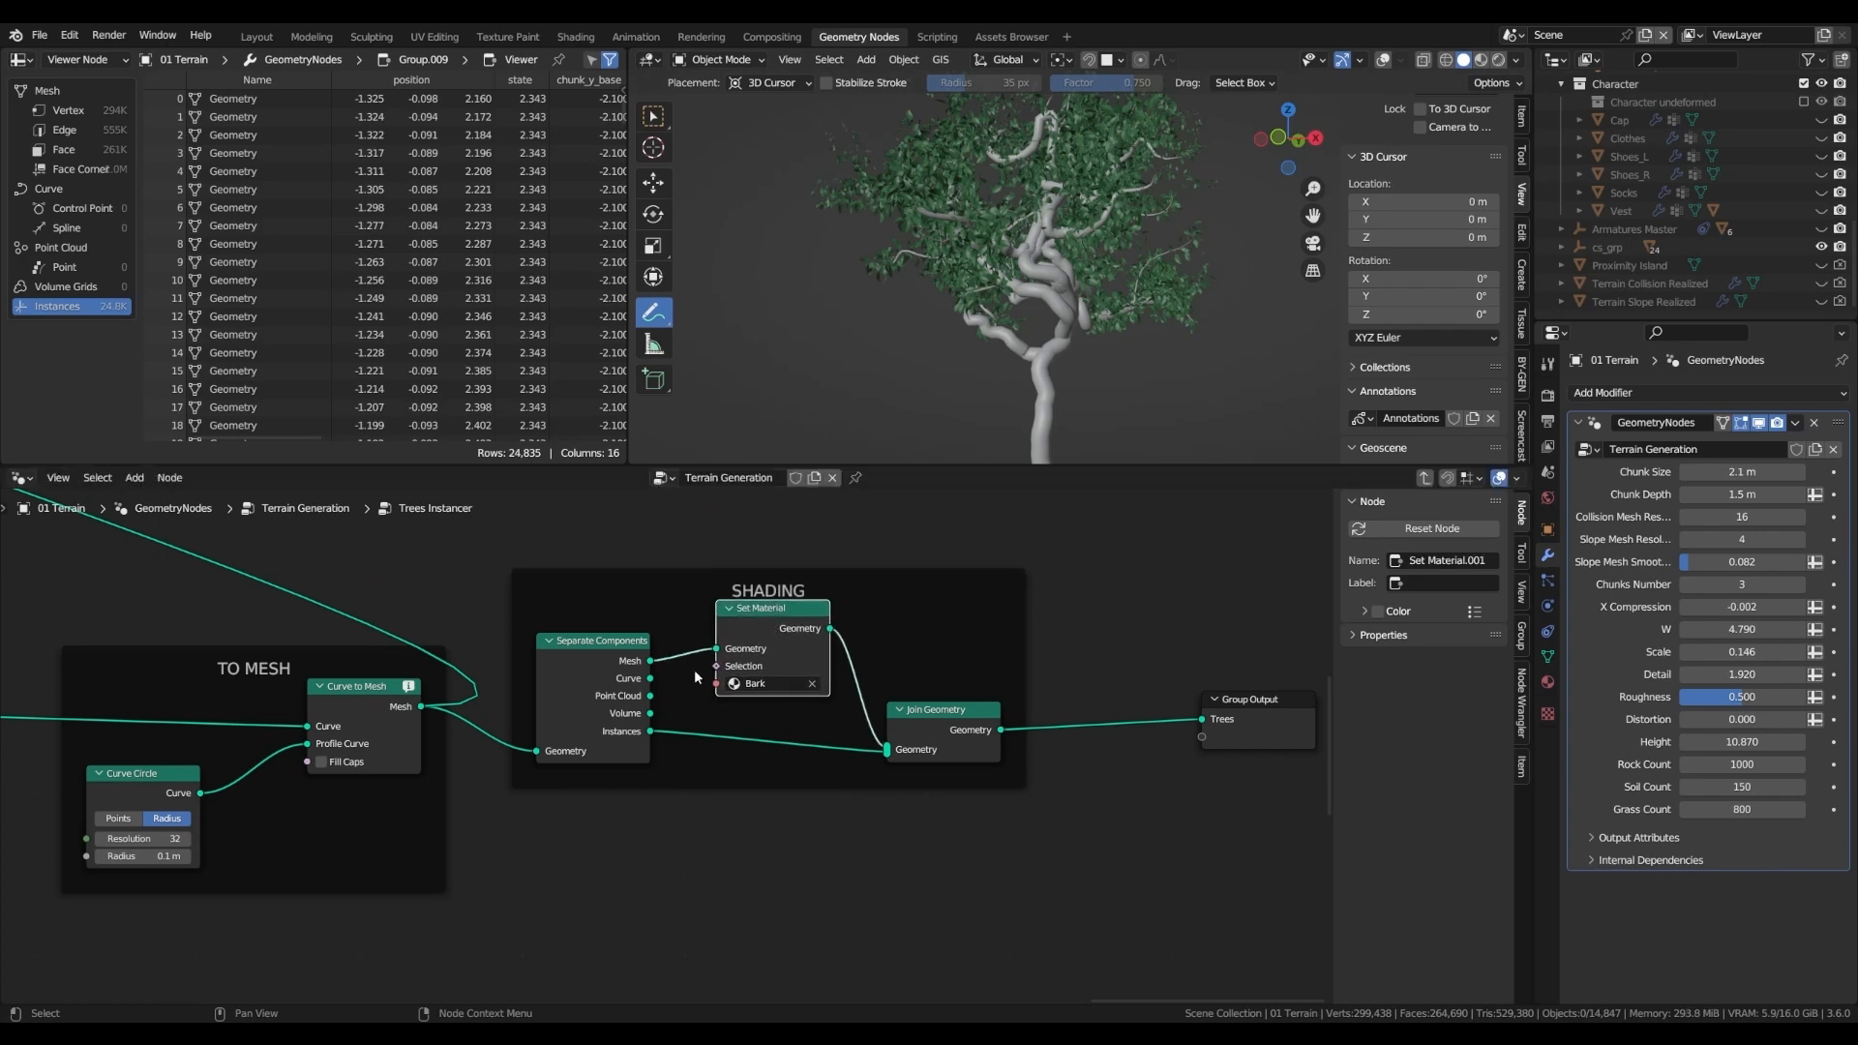
left_click(1039, 323)
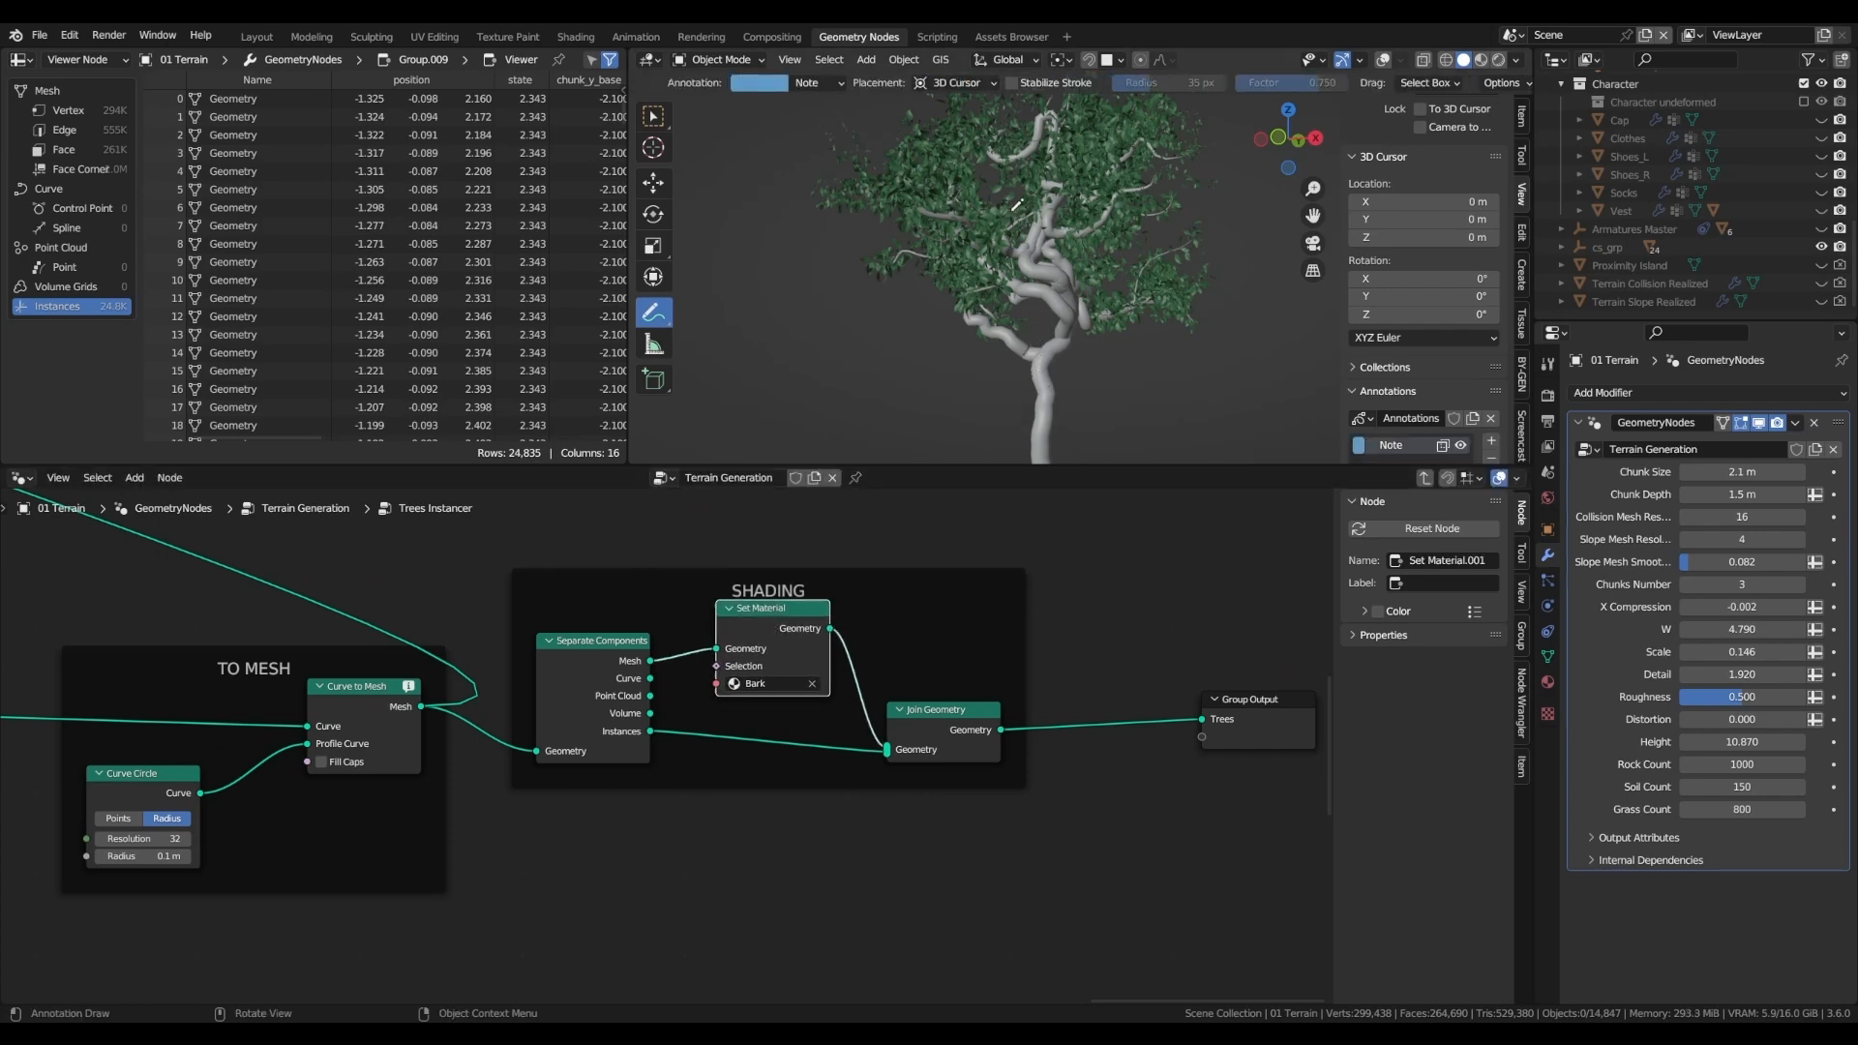
left_click_drag(609, 710, 730, 692)
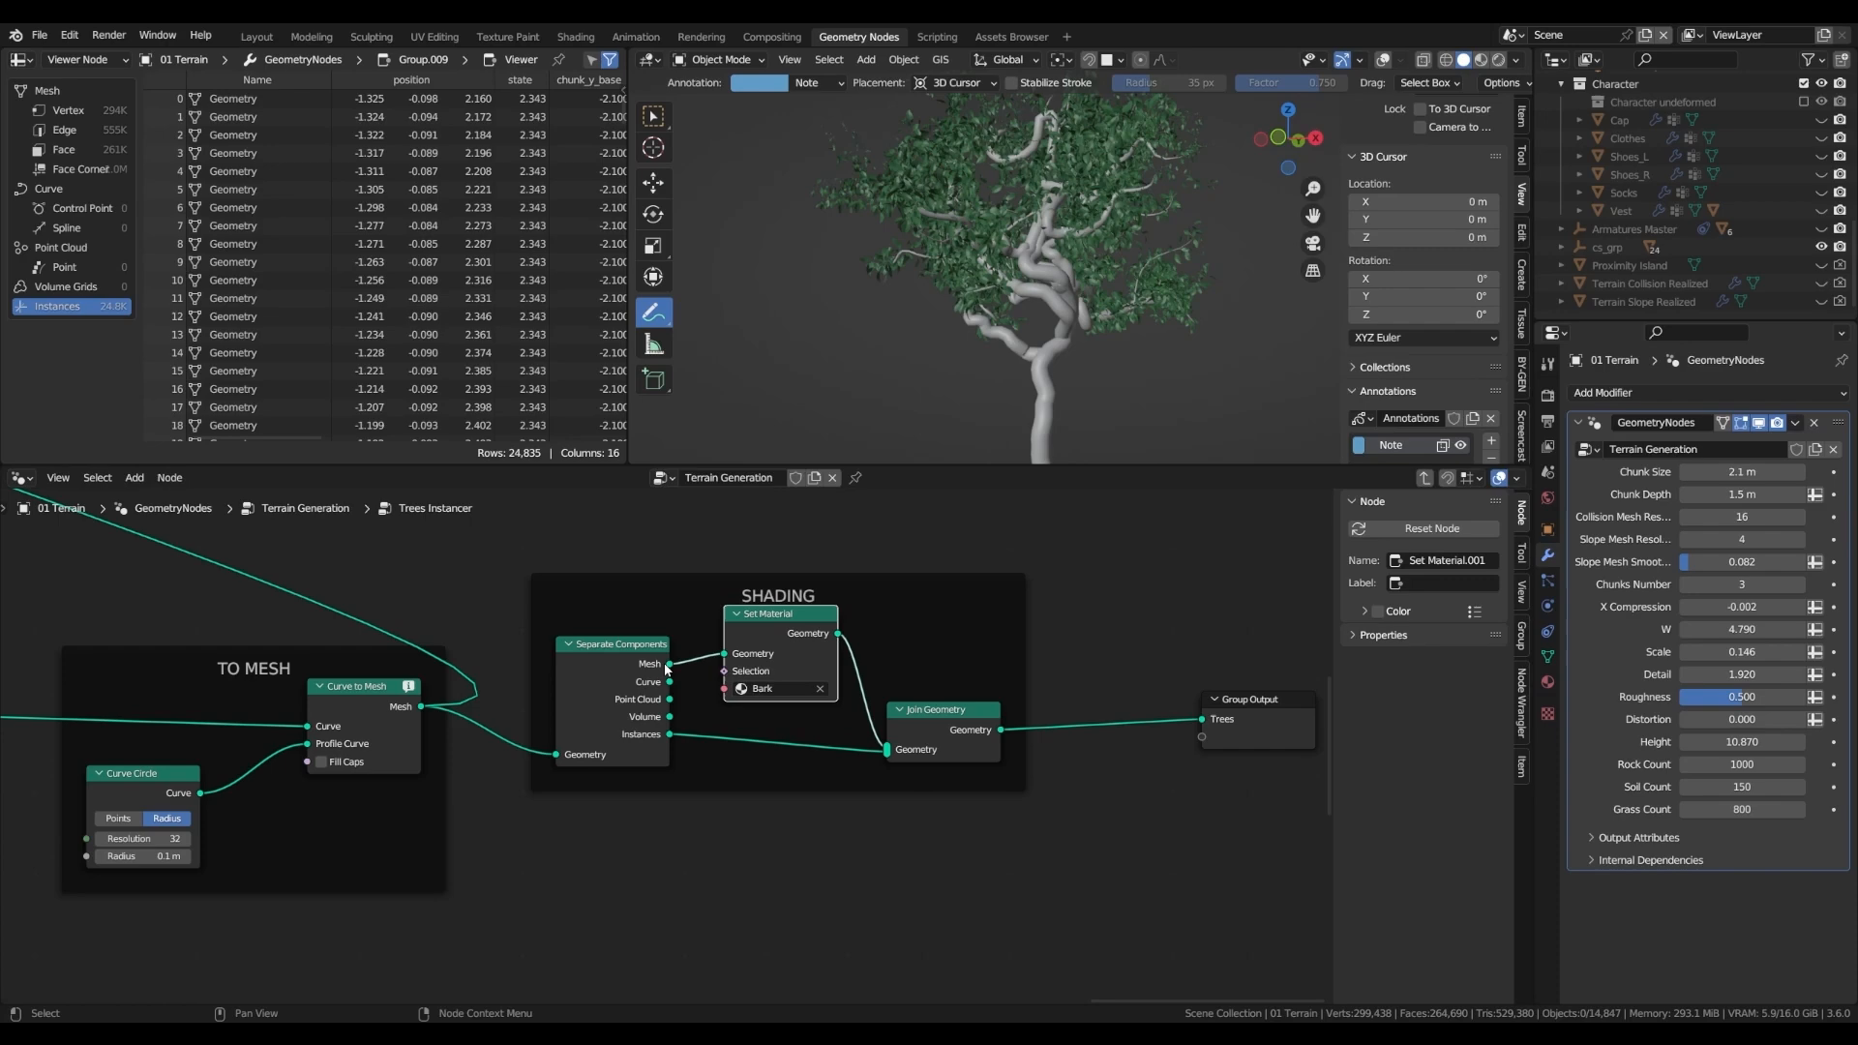
- Switch to the Shading workspace and look over the Bark material's node tree
left_click(575, 37)
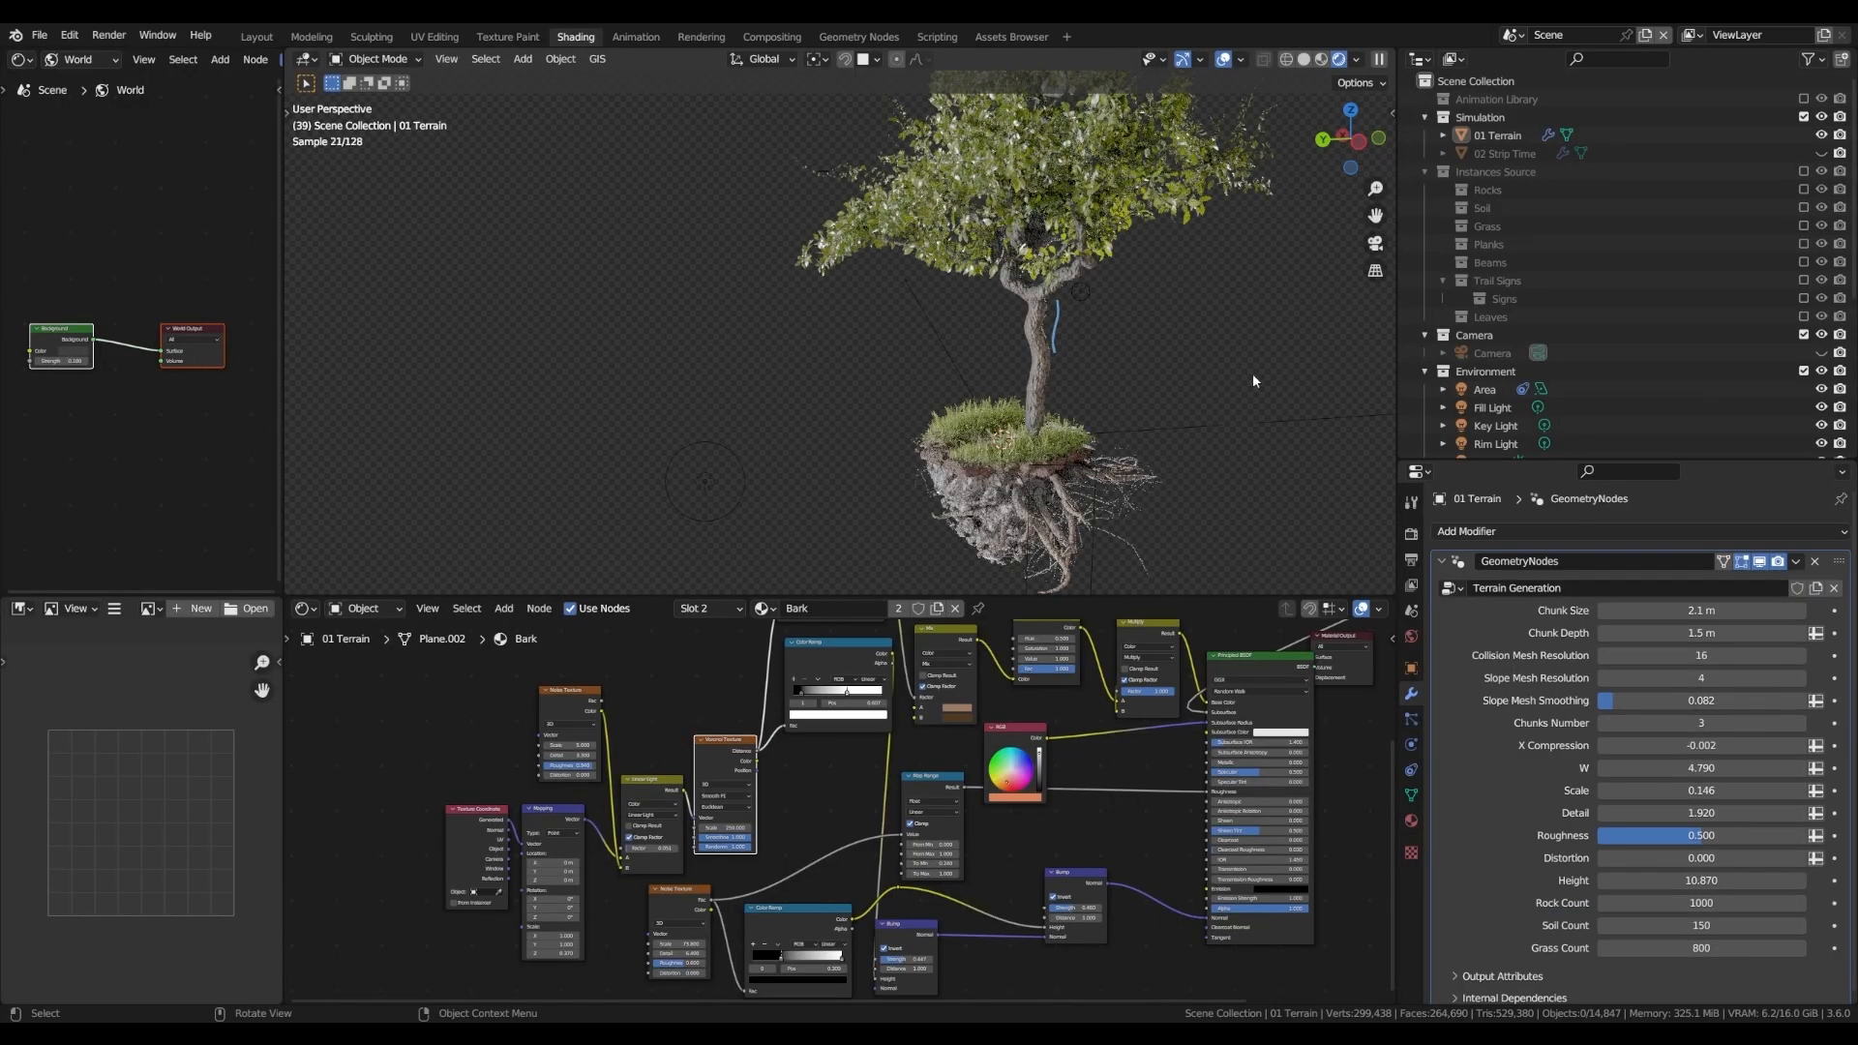
scroll(762, 820, "down", 3)
scroll(953, 776, "up", 4)
left_click_drag(953, 762, 1296, 753)
scroll(1254, 792, "up", 3)
middle_click_drag(813, 677, 1067, 592)
scroll(1064, 581, "down", 1)
scroll(1041, 784, "down", 3)
scroll(815, 784, "up", 1)
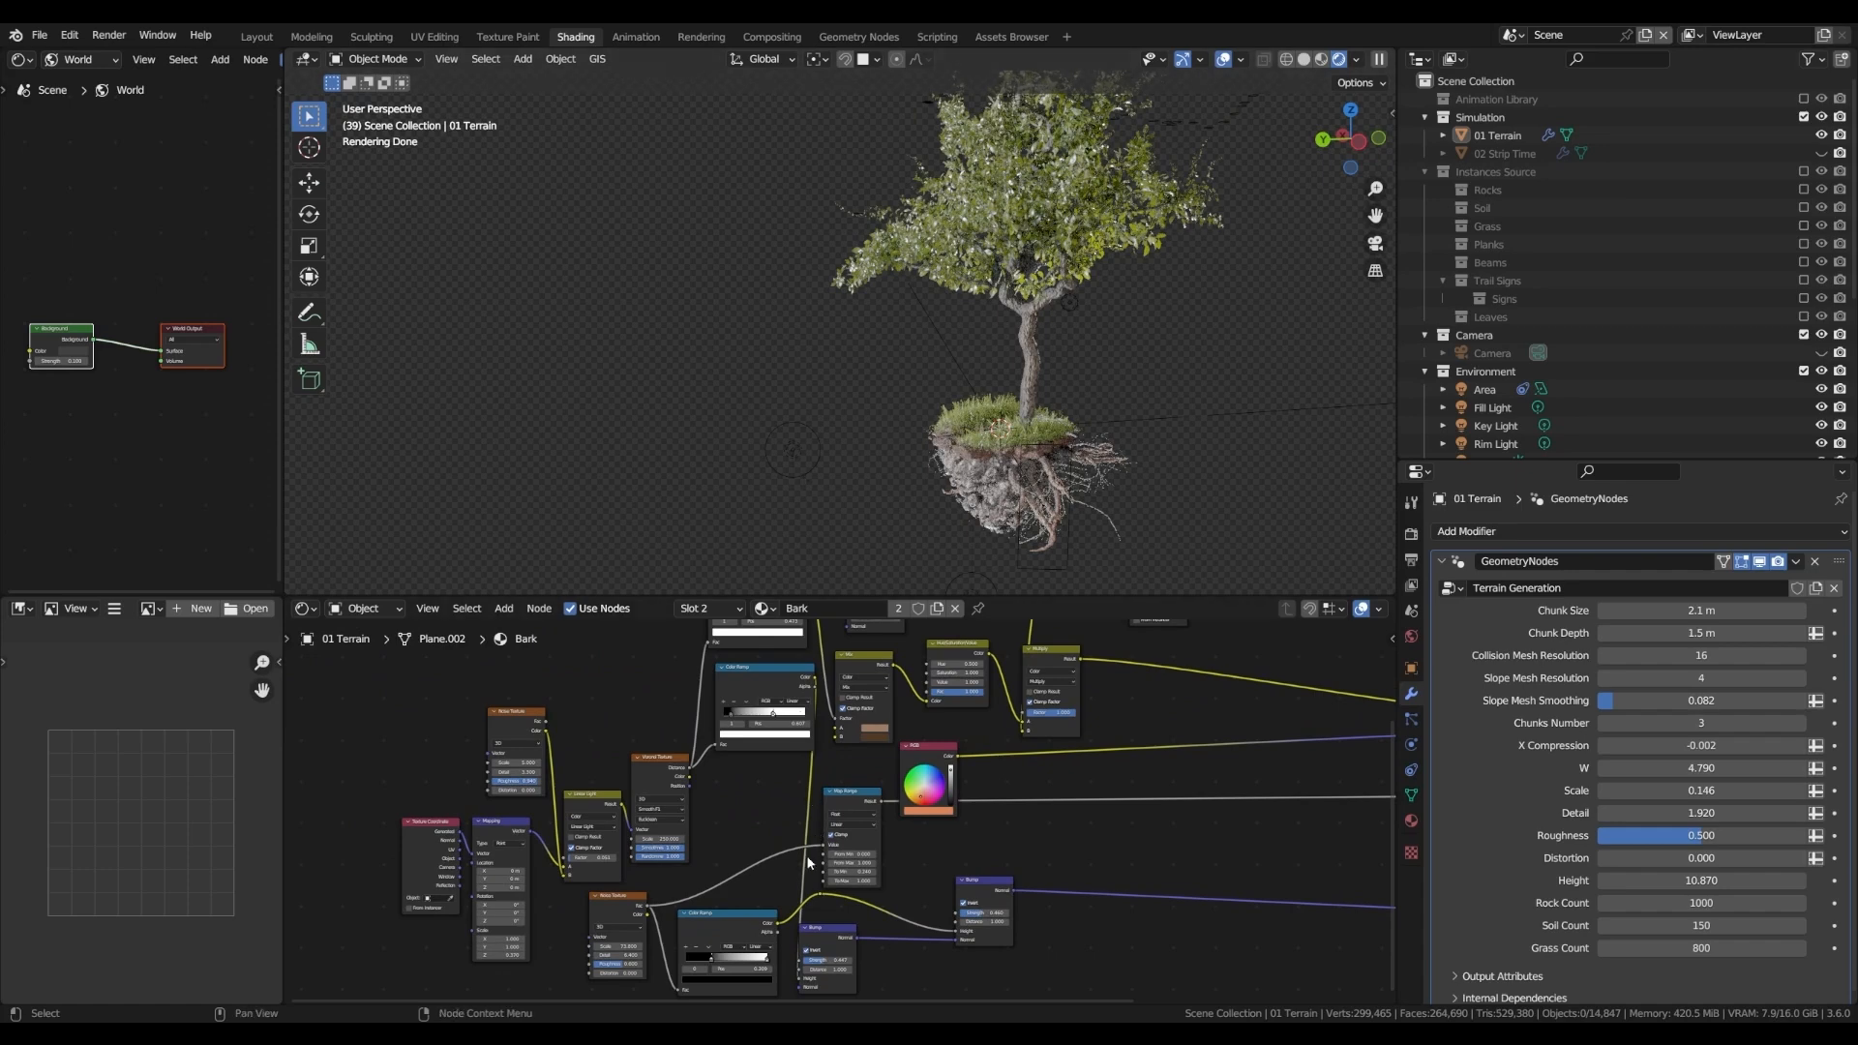
scroll(828, 929, "up", 2)
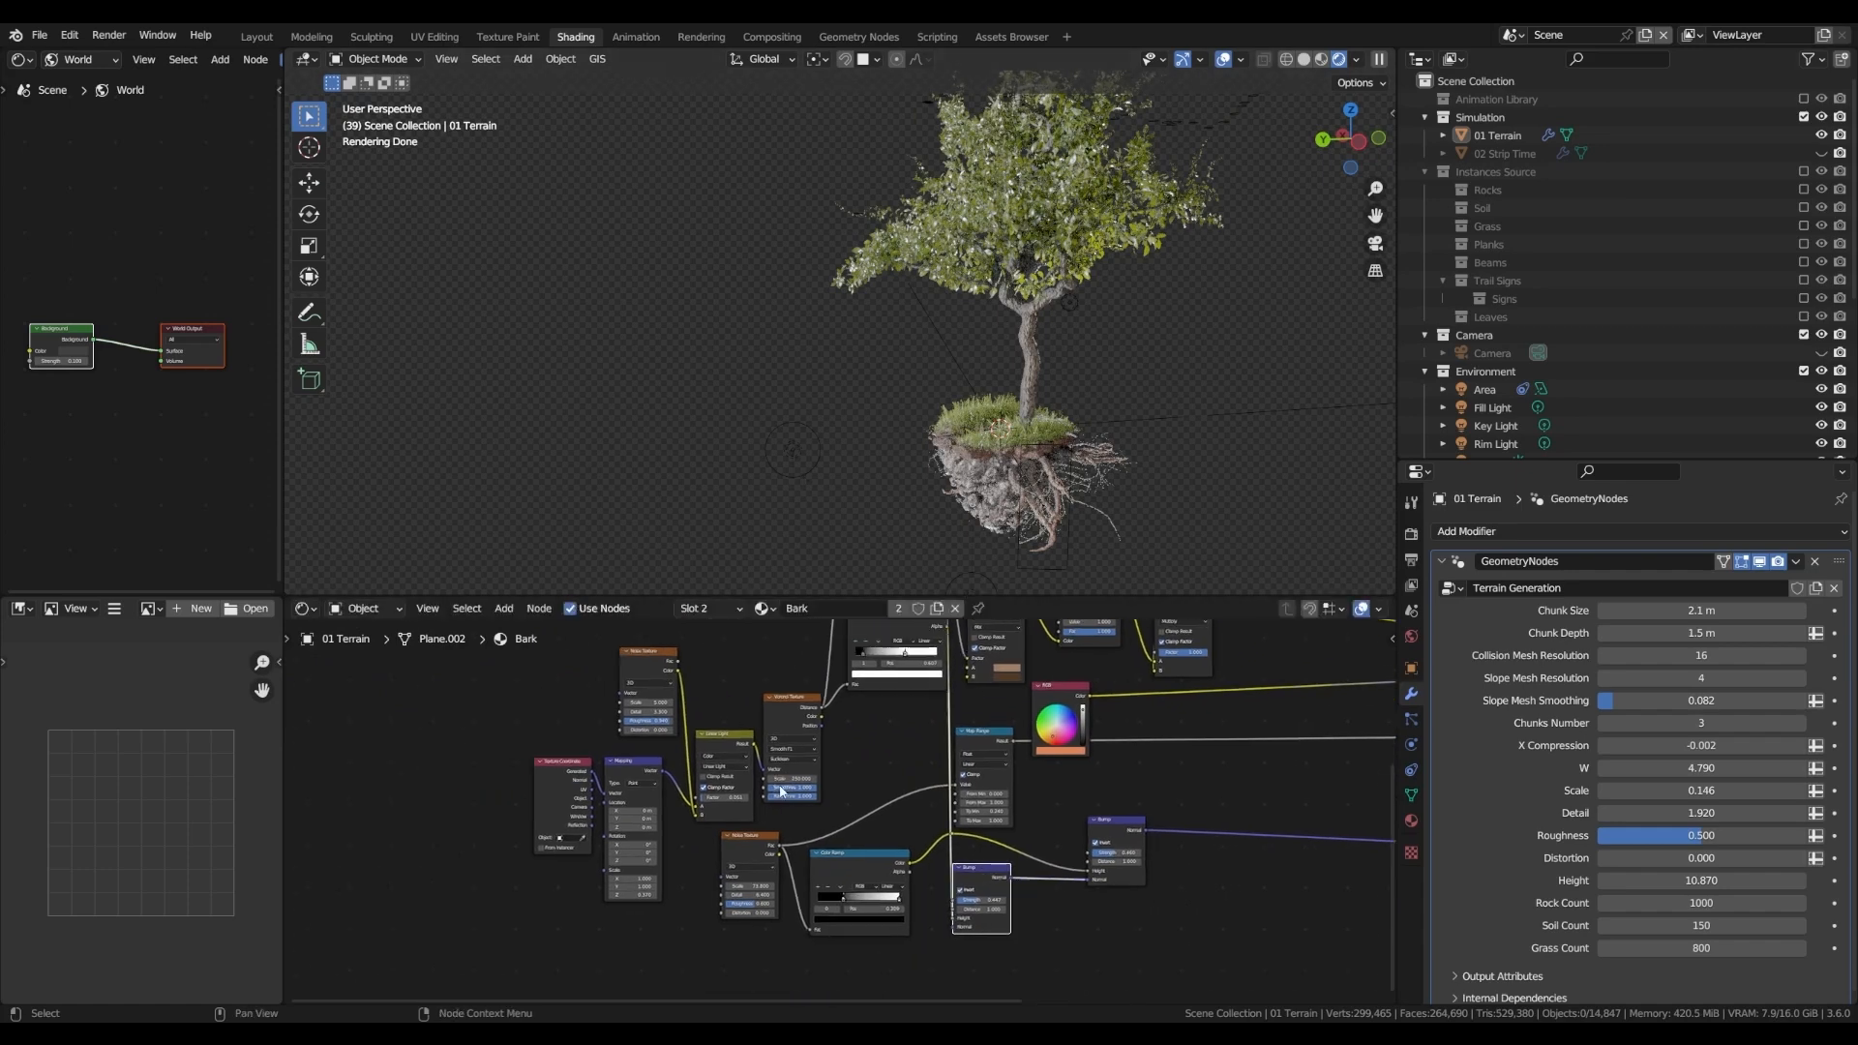
- Preview the lower Noise Texture, its Color Ramp and the Voronoi Texture's Color Ramp on the trunk
left_click(751, 850, "ctrl+shift")
scroll(1074, 376, "up", 5)
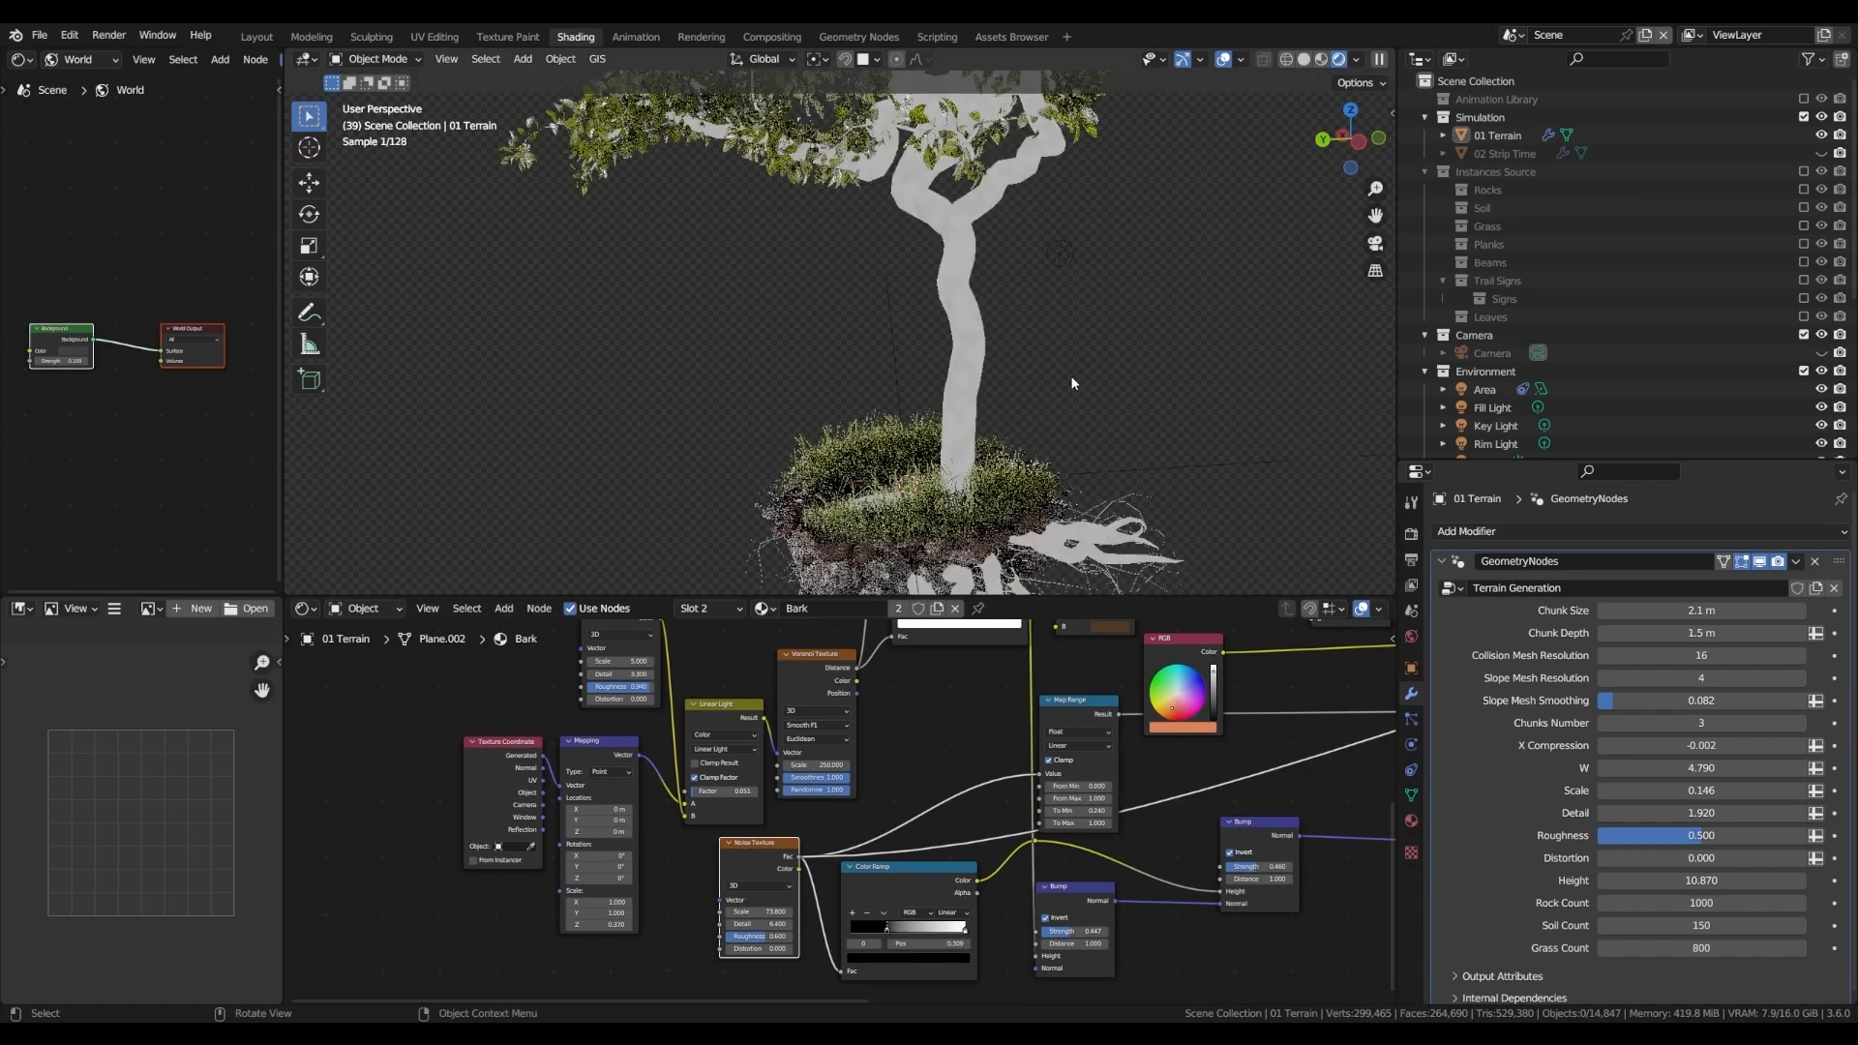
middle_click_drag(1084, 376, 919, 435, "shift")
left_click(912, 867, "ctrl+shift")
middle_click_drag(921, 824, 891, 946)
left_click(889, 714, "ctrl+shift")
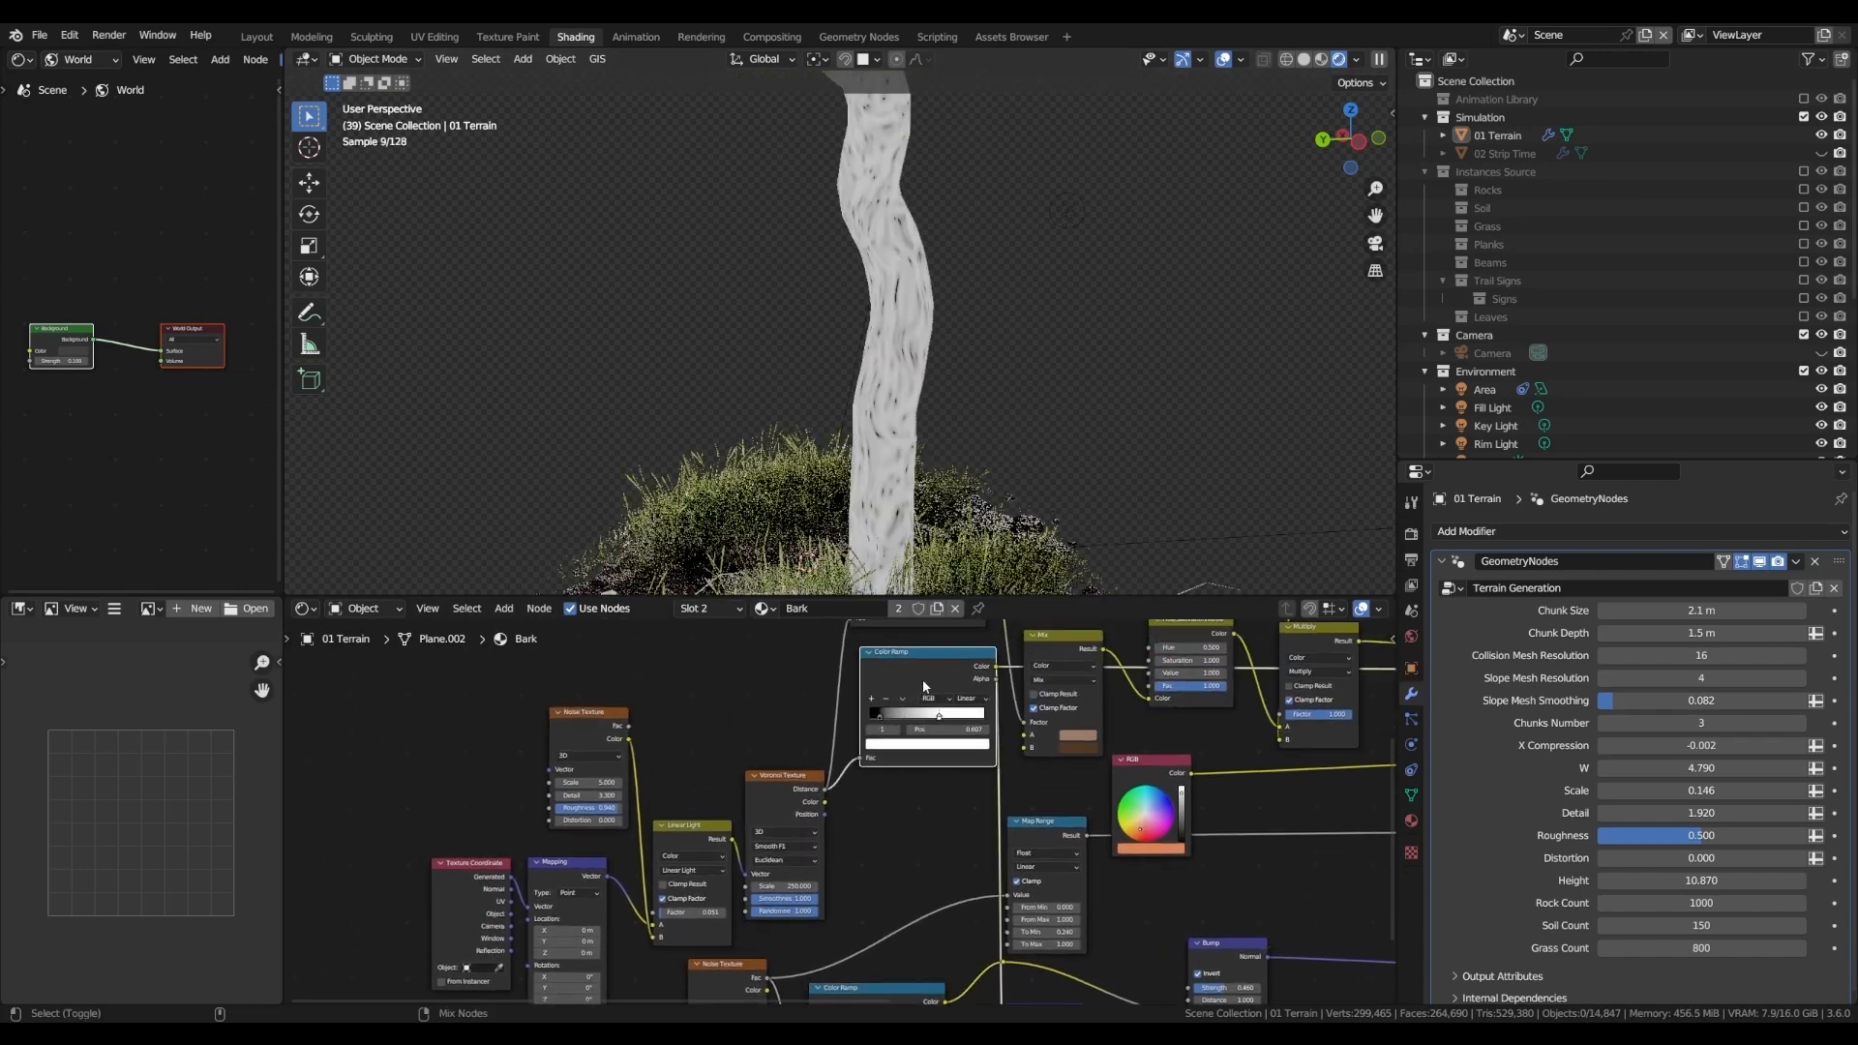
- Inspect the trunk's streak pattern up close, and preview the Linear Light and upper Noise Texture nodes
scroll(770, 863, "up", 3)
middle_click_drag(890, 482, 675, 452)
scroll(826, 875, "up", 1)
middle_click_drag(826, 875, 811, 874)
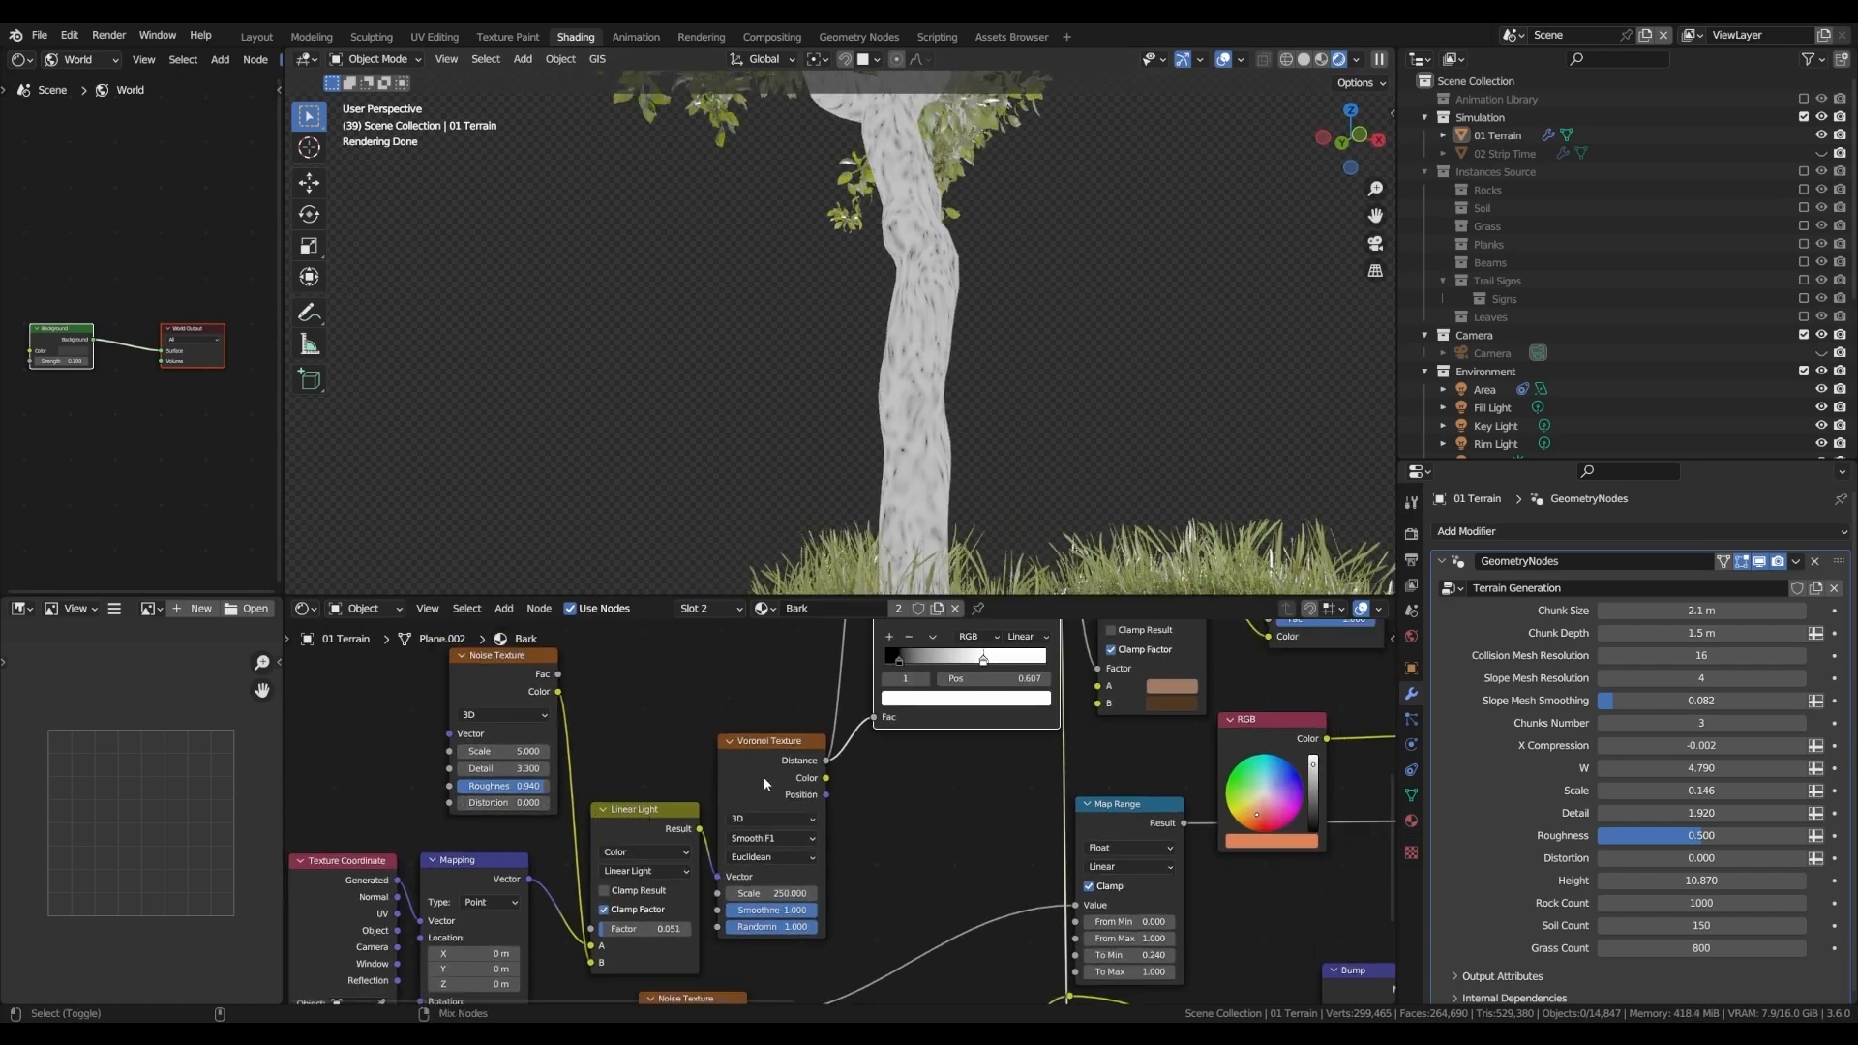
left_click(638, 821, "ctrl+shift")
left_click(520, 674, "ctrl+shift")
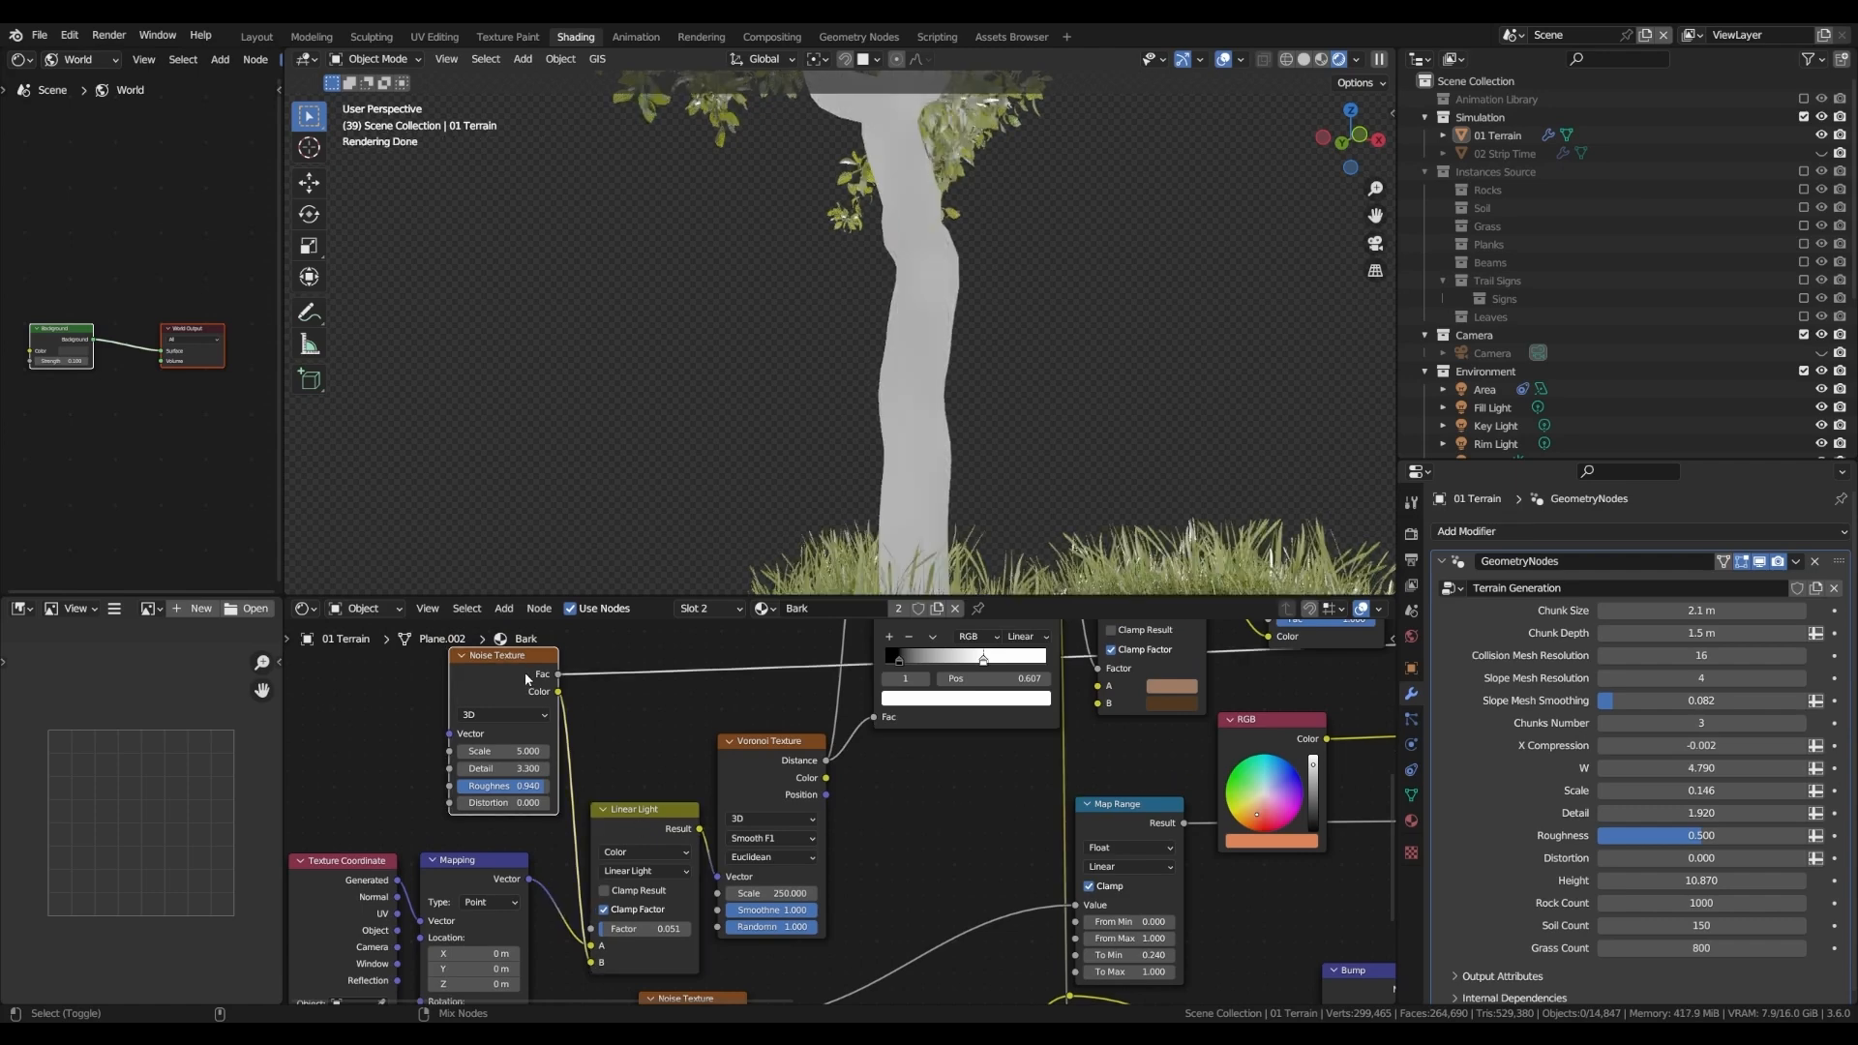
- Try a Linear Light Factor of 0 while previewing the Voronoi Texture's colour, and undo the change
left_click(527, 676, "ctrl+shift")
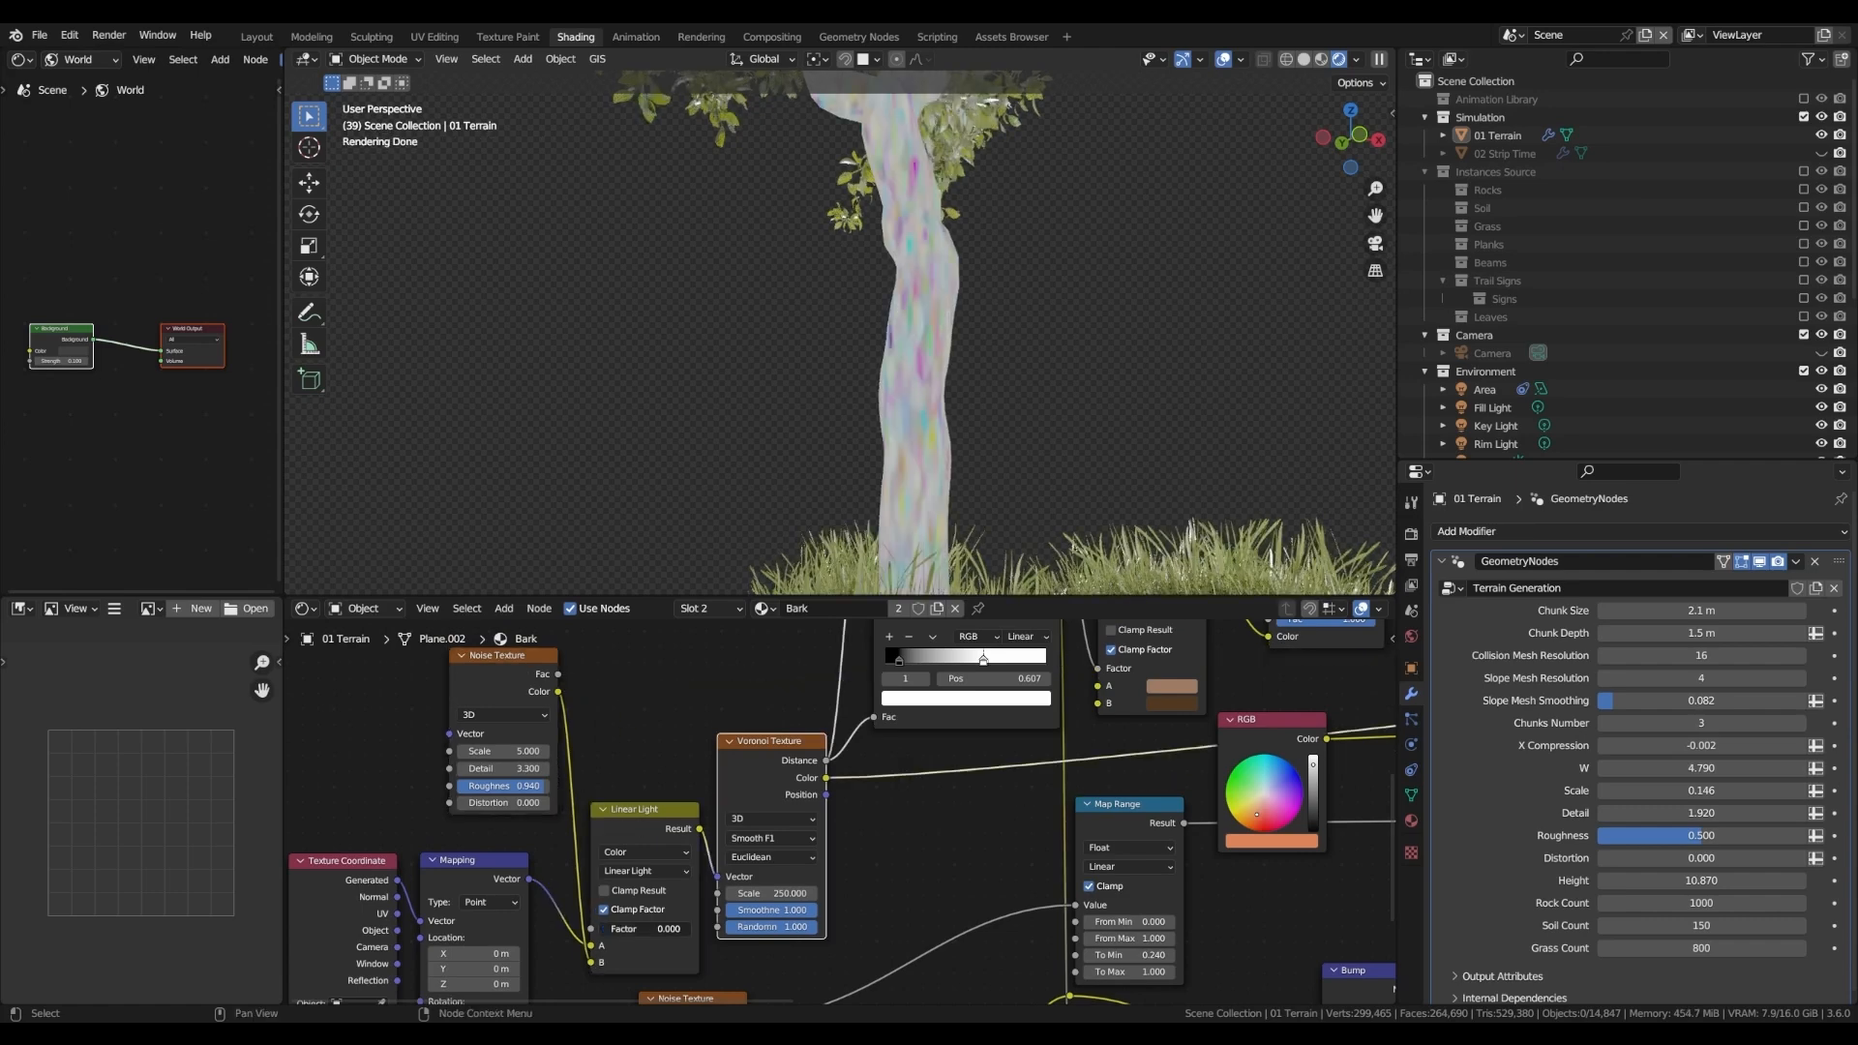
left_click_drag(600, 928, 614, 929)
key("ctrl+z")
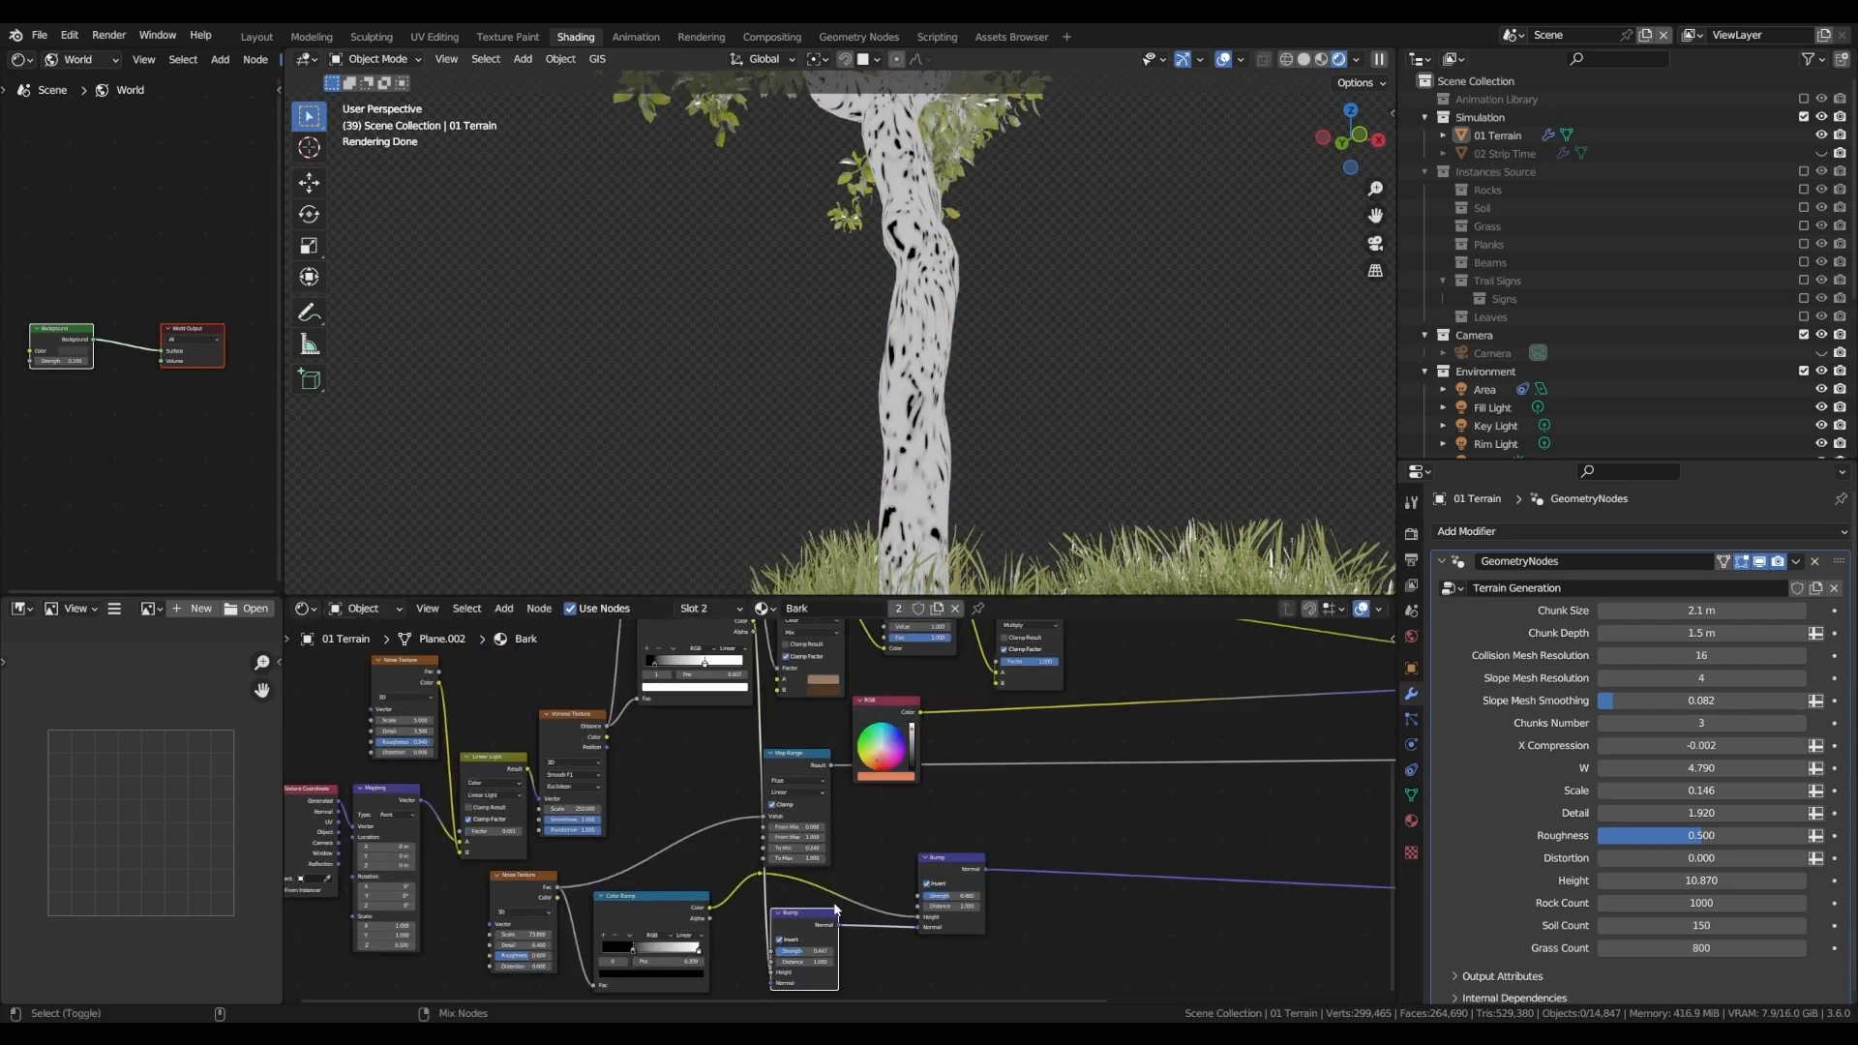
- Preview both Bump nodes on the trunk, and return the material output to the Principled BSDF
left_click(816, 925, "ctrl+shift")
left_click(950, 857, "ctrl+shift")
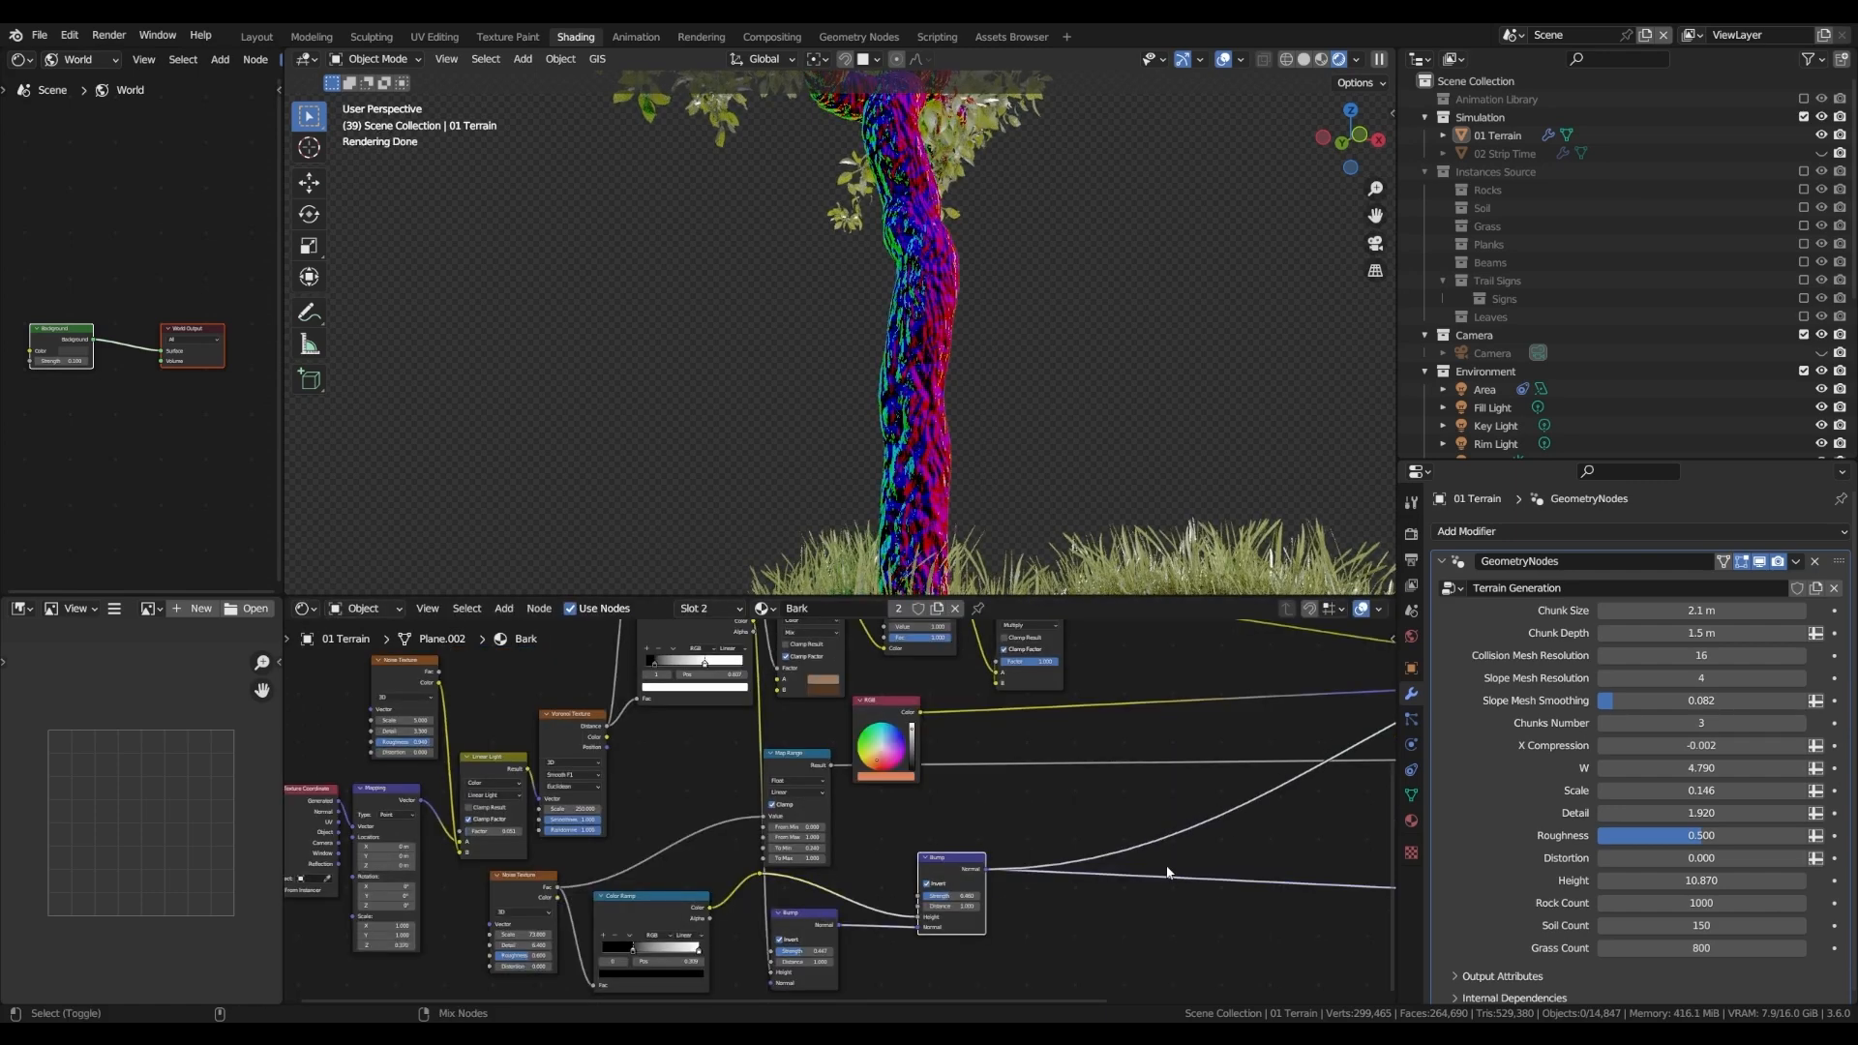
middle_click_drag(1187, 871, 779, 875)
left_click(1186, 654, "ctrl+shift")
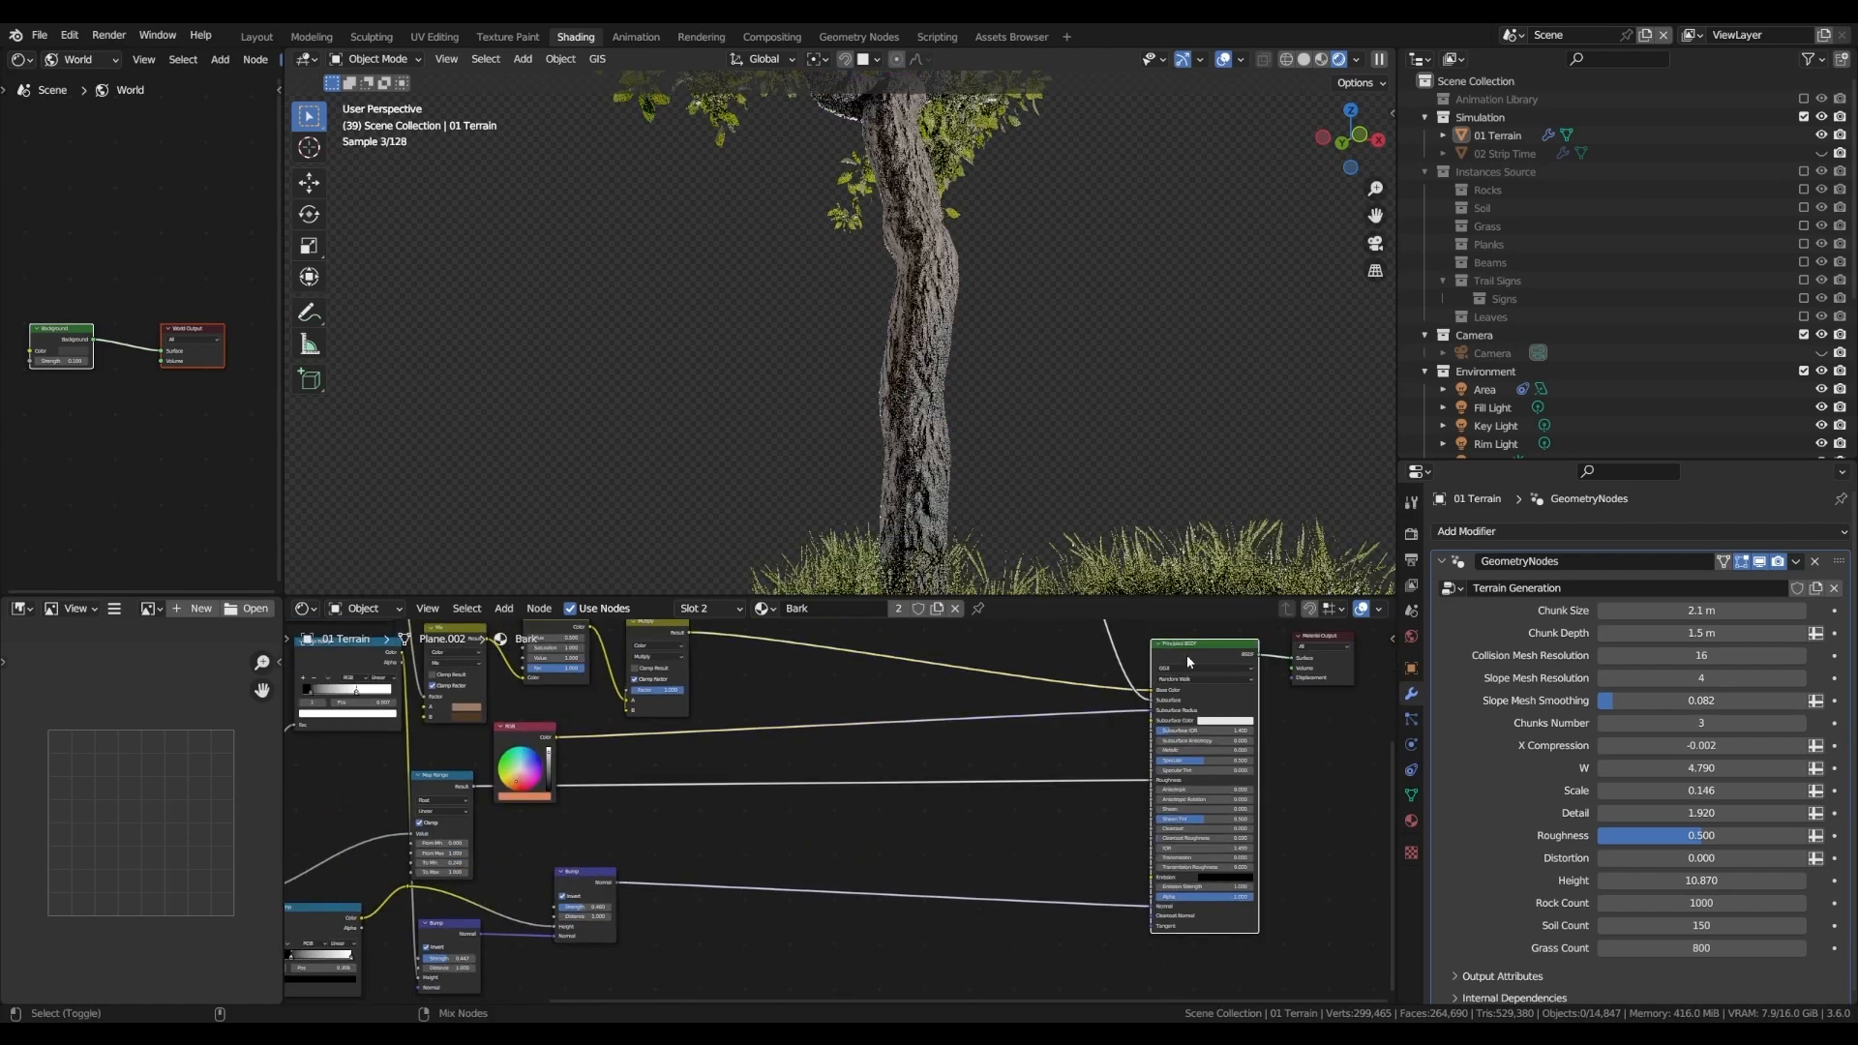
- Preview the Mix, Hue/Saturation/Value and Ambient Occlusion nodes and the occlusion's Color Ramp on the trunk
middle_click_drag(583, 782, 631, 799)
scroll(820, 706, "up", 3)
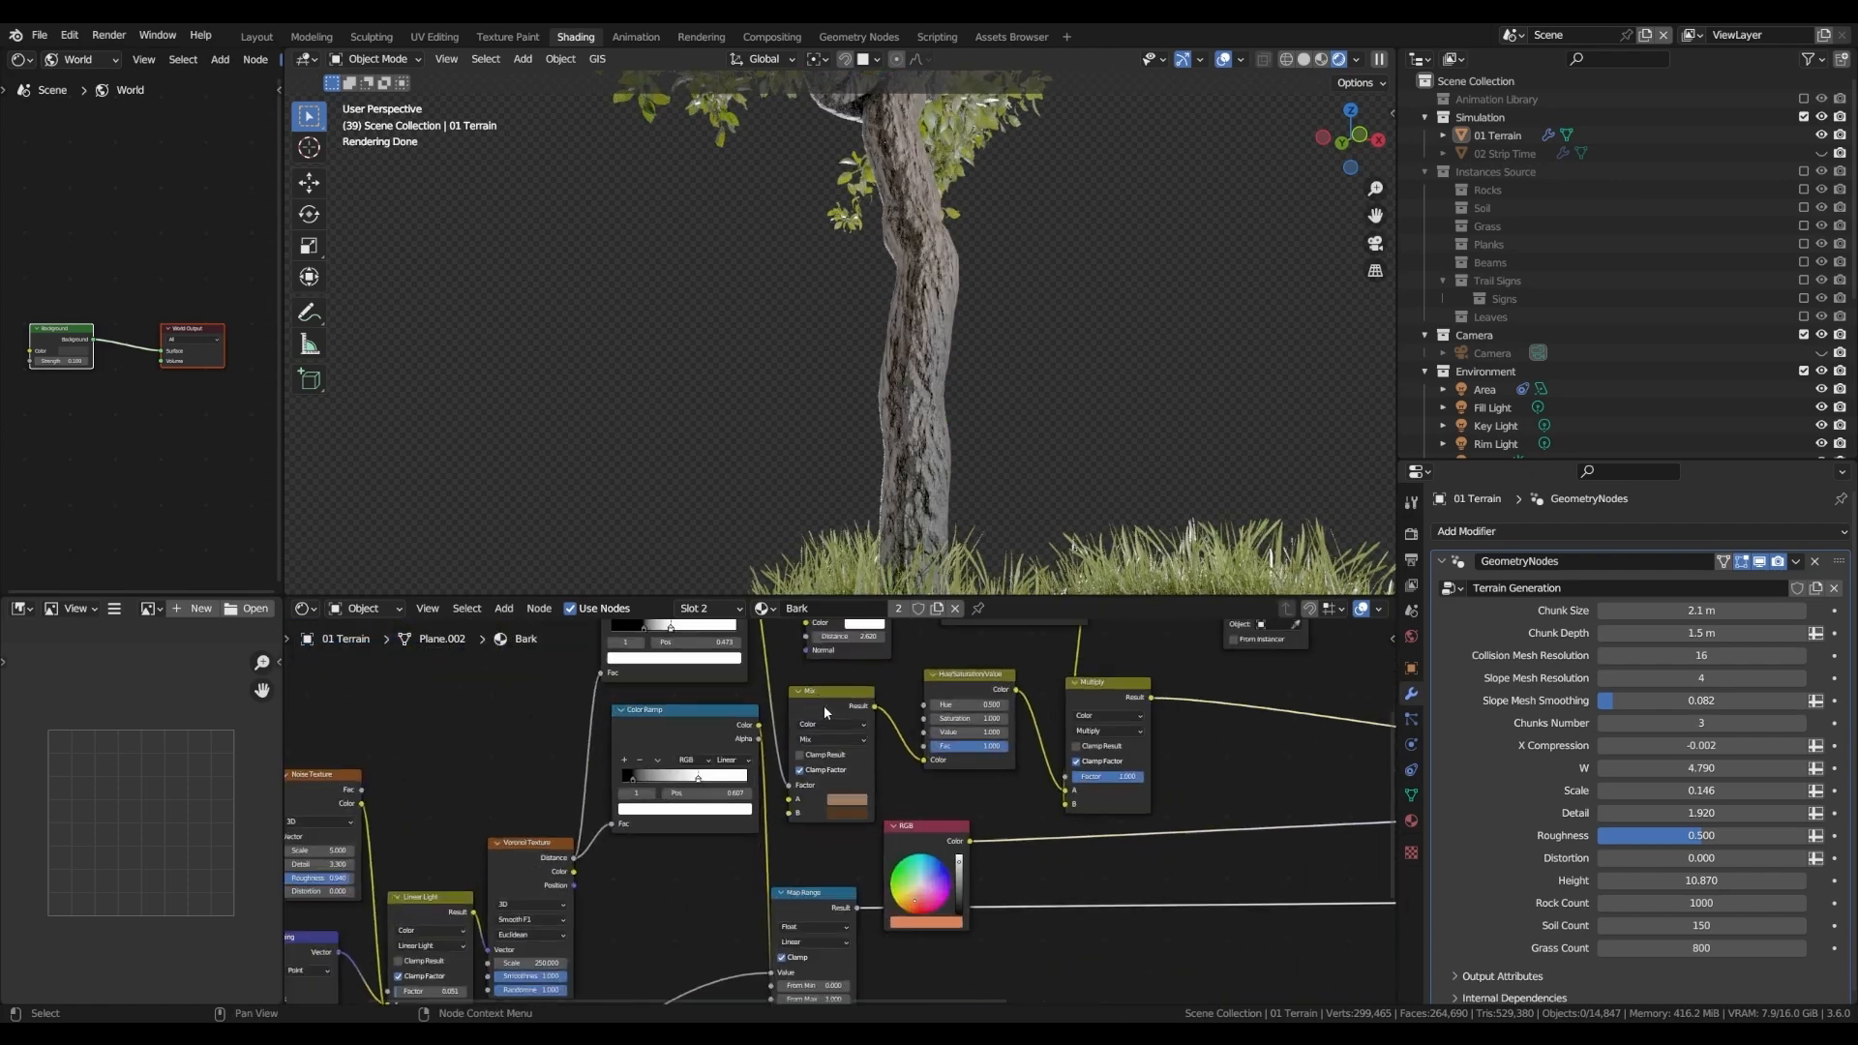
left_click(822, 704, "ctrl+shift")
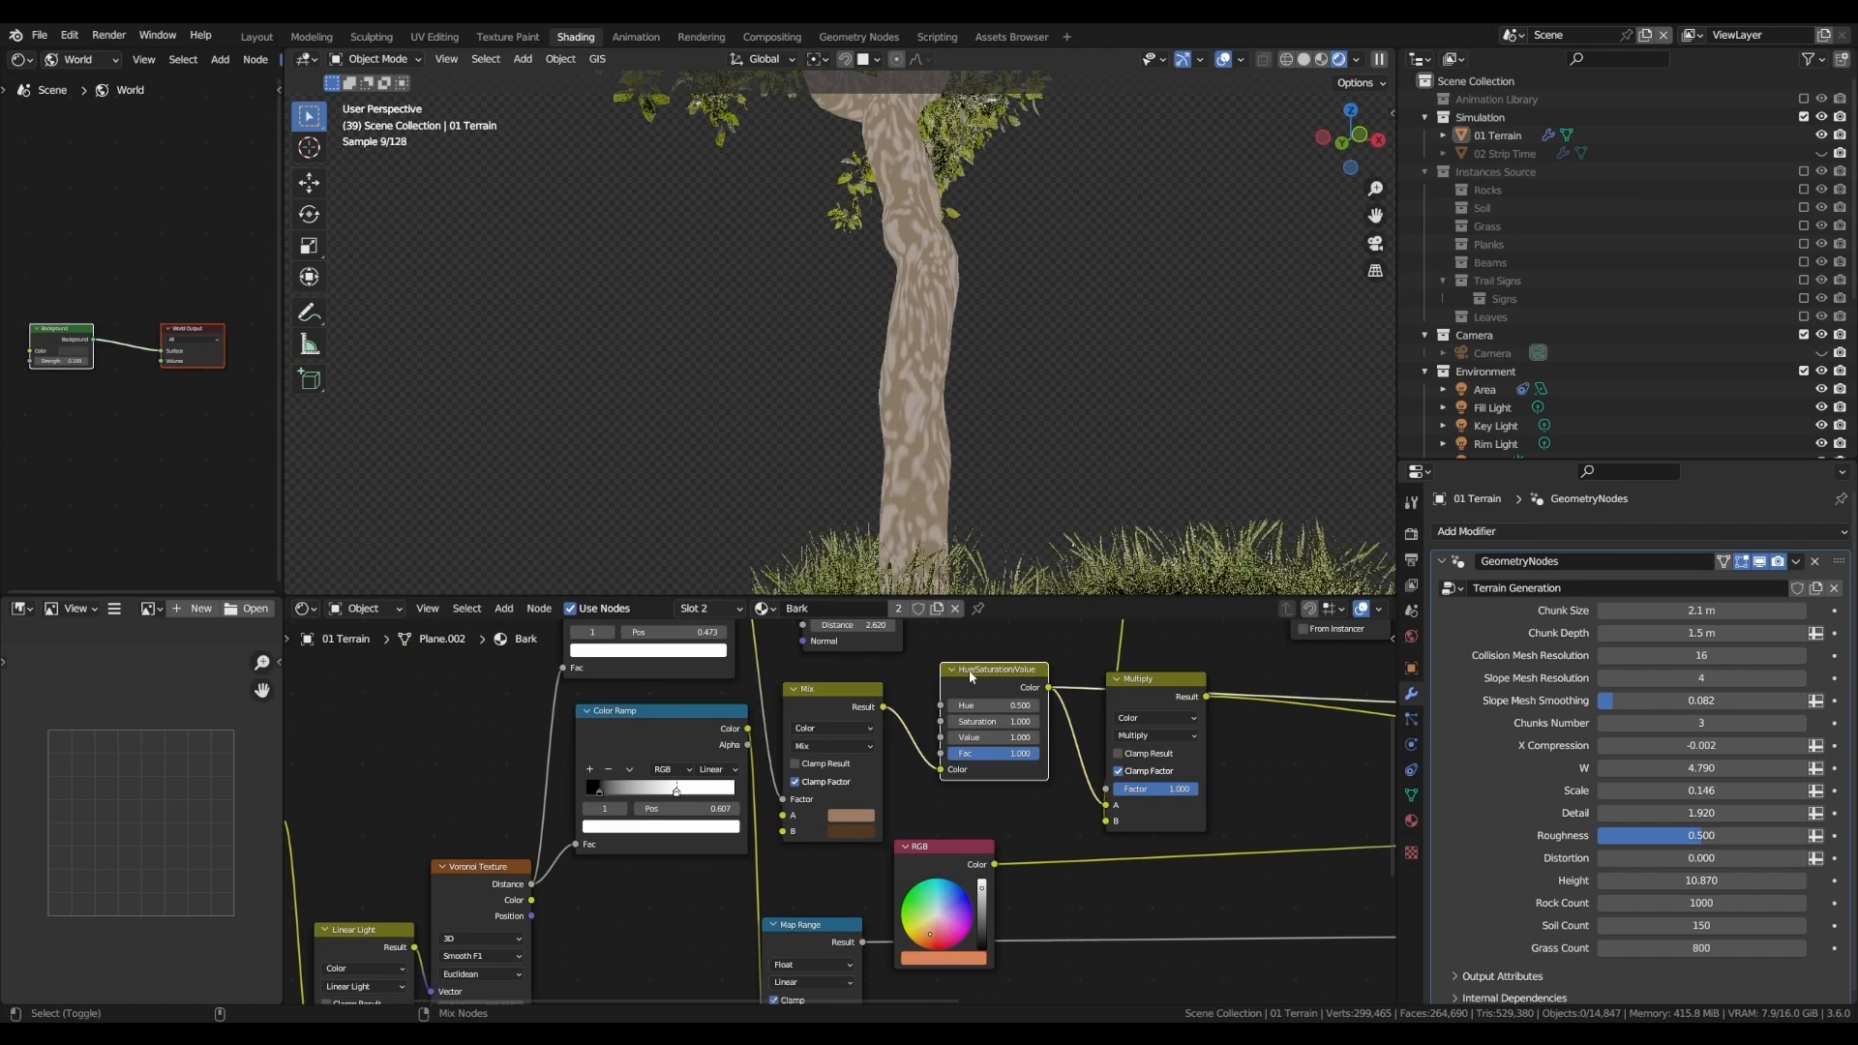
middle_click_drag(1265, 713, 858, 802)
scroll(1016, 811, "down", 2)
scroll(847, 791, "down", 2)
left_click(604, 666, "ctrl+shift")
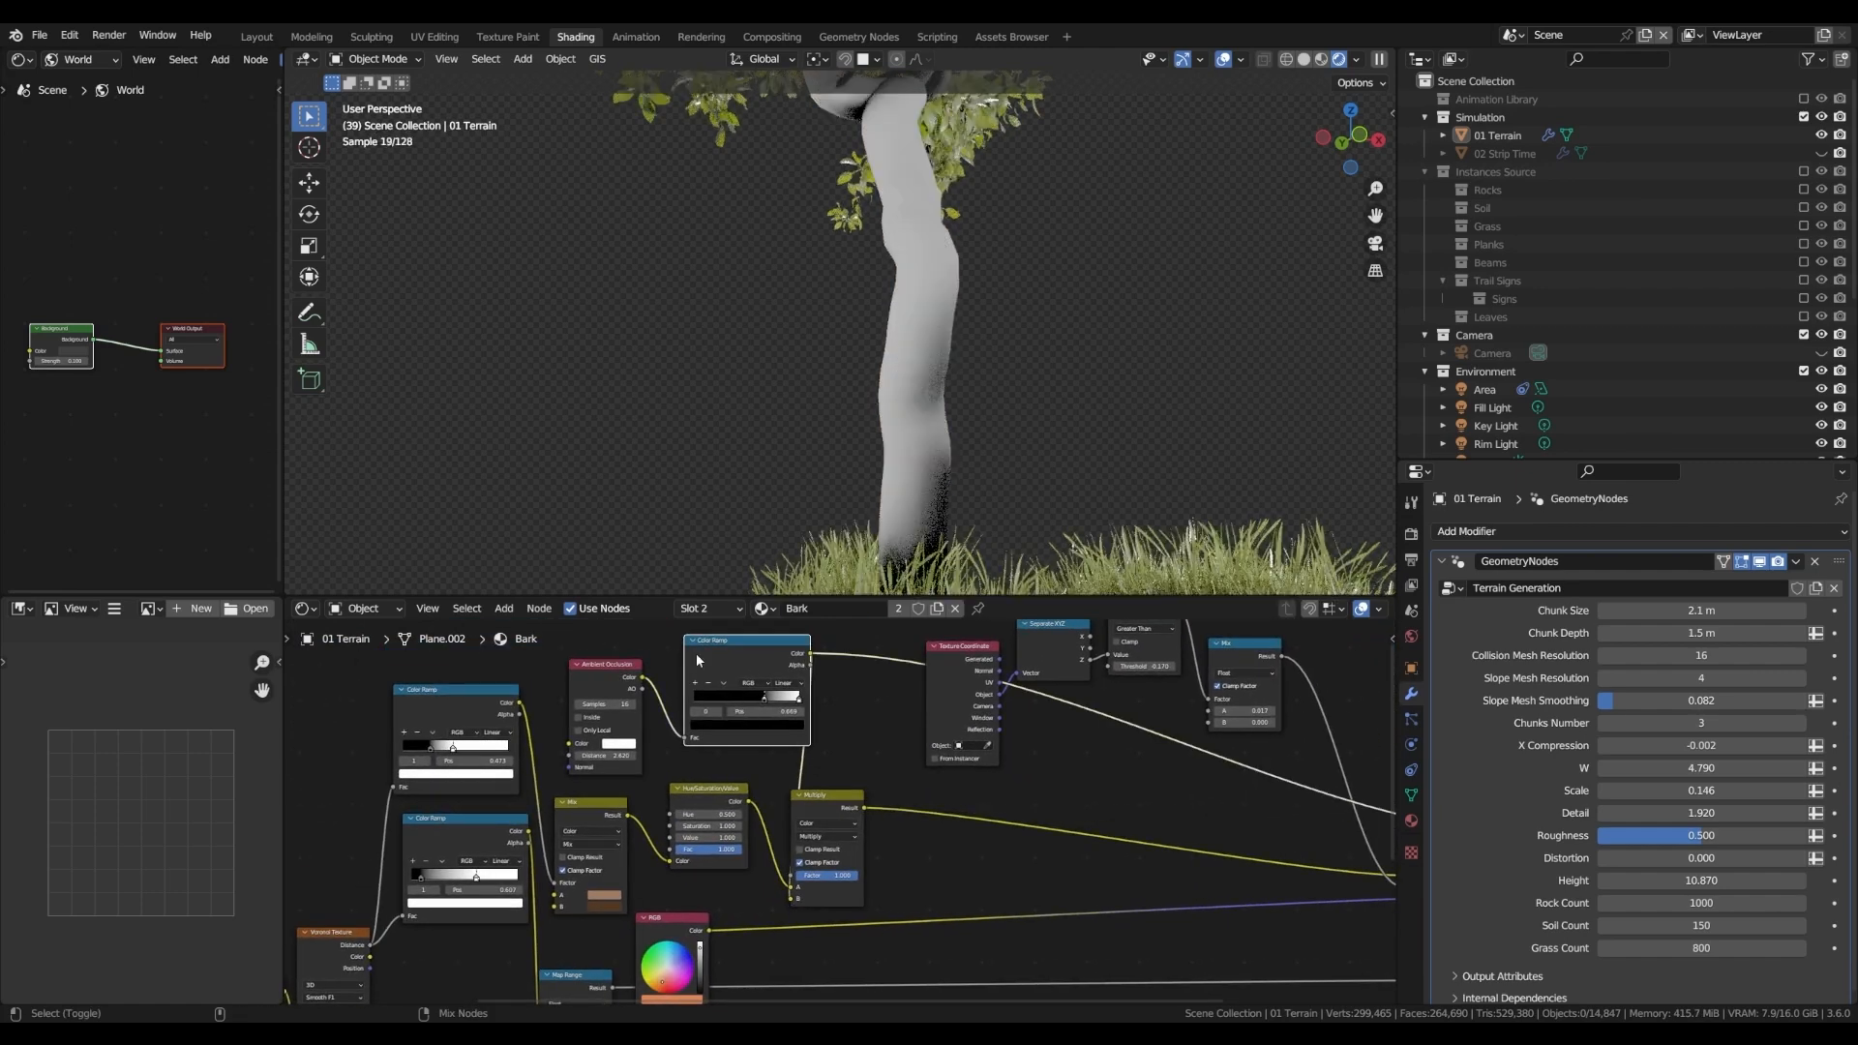
- Follow the Multiply node to the Base Color input, and restore the Principled BSDF as the material output
middle_click_drag(1040, 834, 798, 830)
left_click_drag(578, 798, 629, 793)
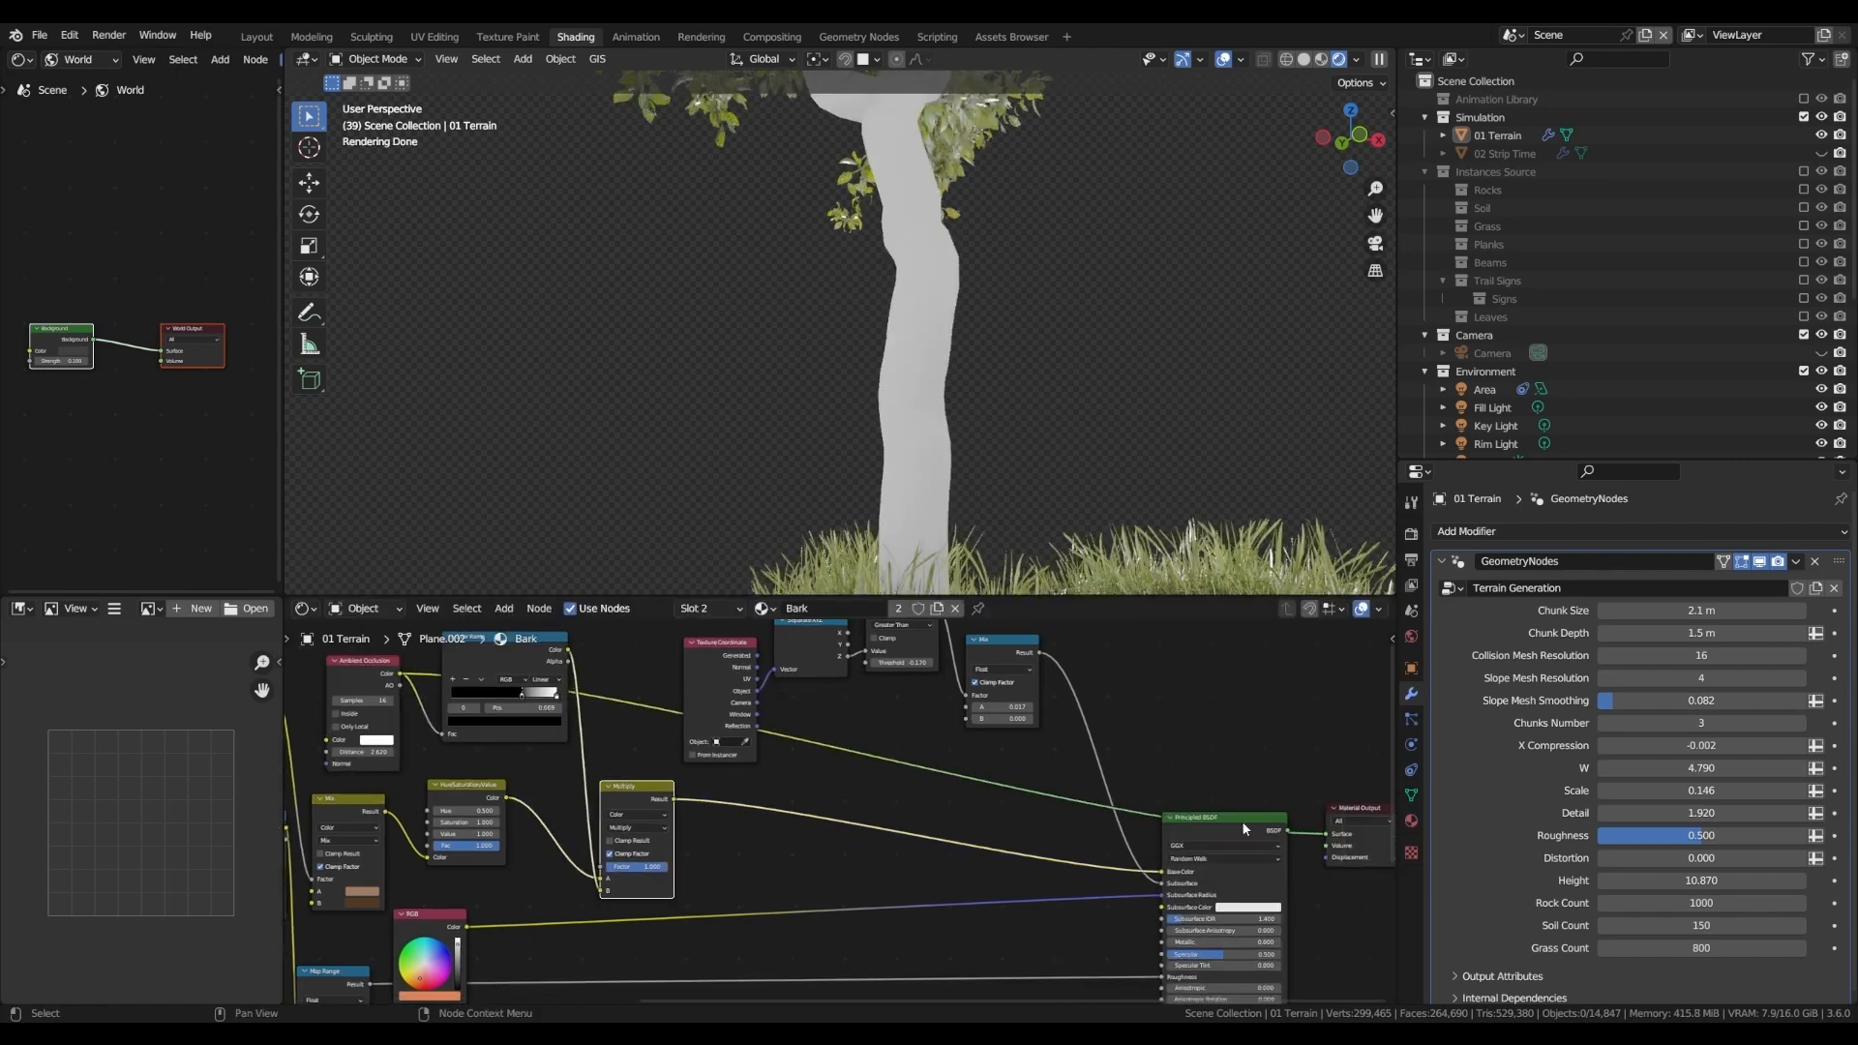
left_click(1227, 823, "ctrl+shift")
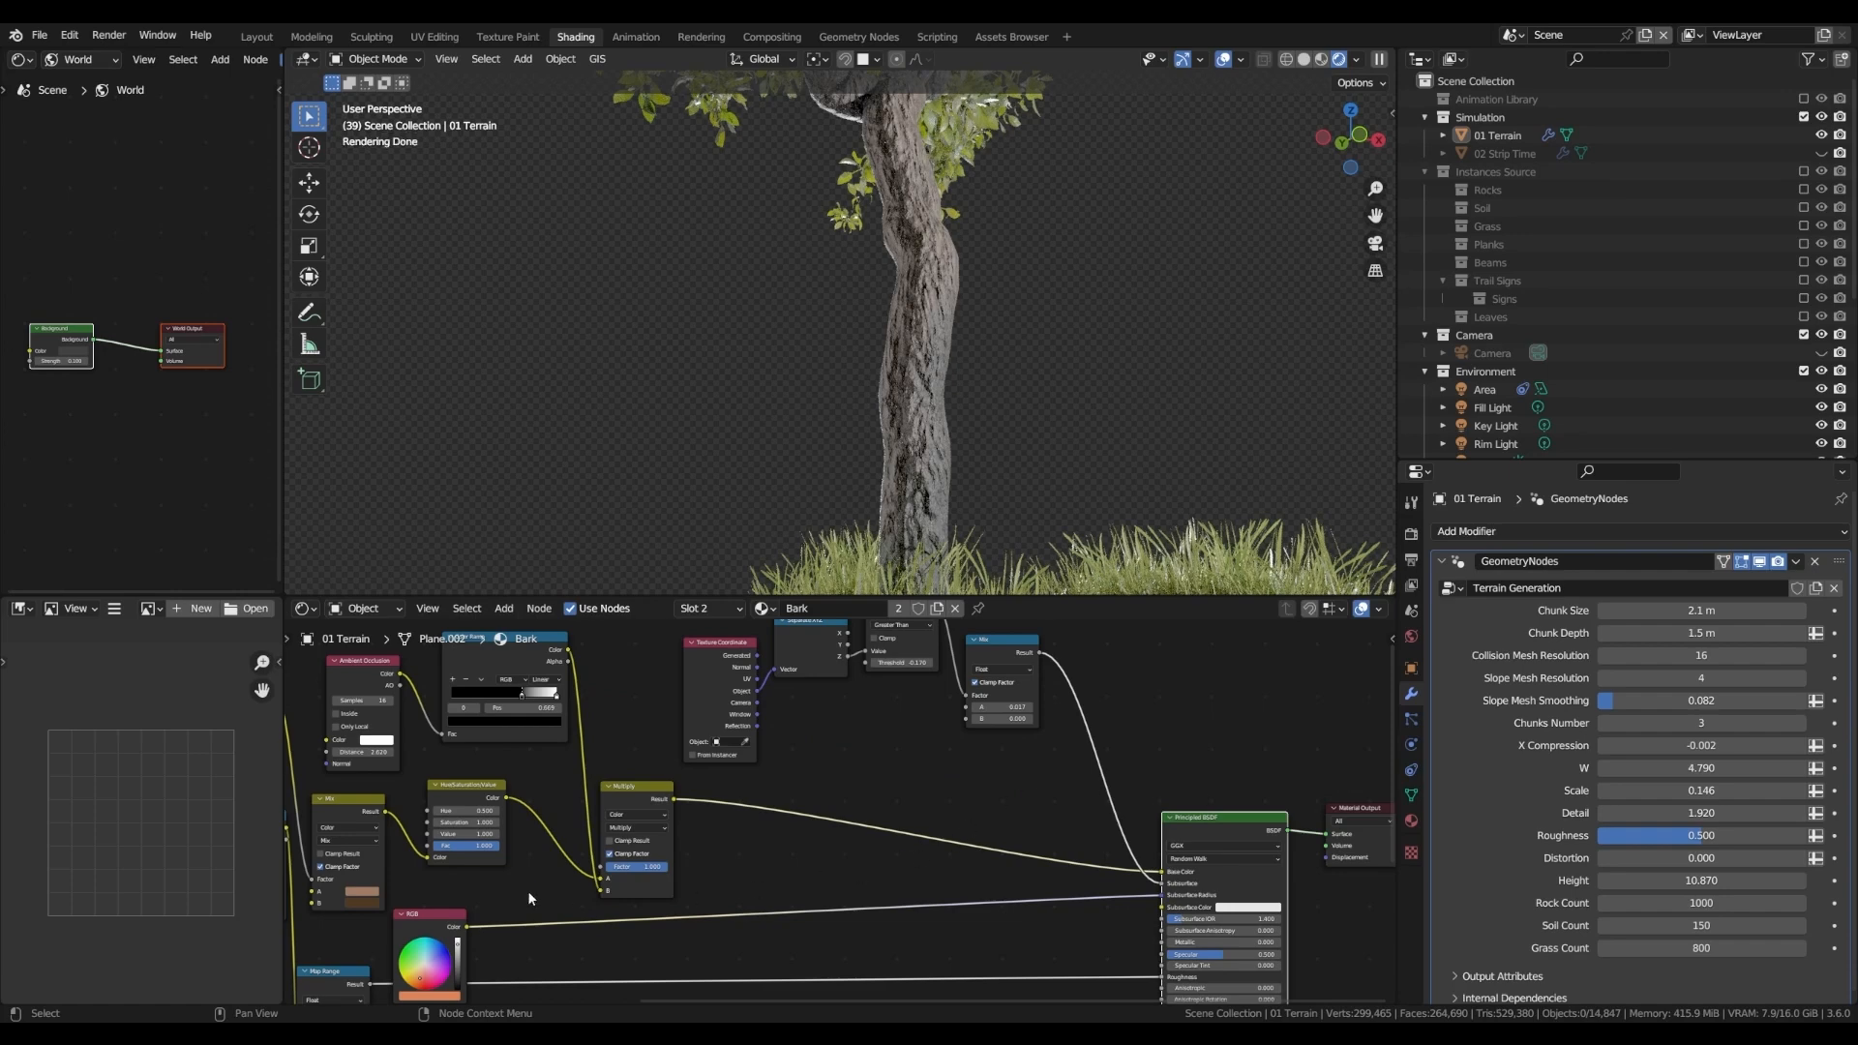
- Move the RGB node next to the Principled BSDF, and select it together with the Texture Coordinate, Separate XYZ, Greater Than and Mix nodes
left_click_drag(411, 913, 961, 768)
scroll(959, 764, "down", 1)
middle_click_drag(905, 783, 902, 850)
left_click_drag(716, 659, 1016, 842)
scroll(1032, 280, "down", 3)
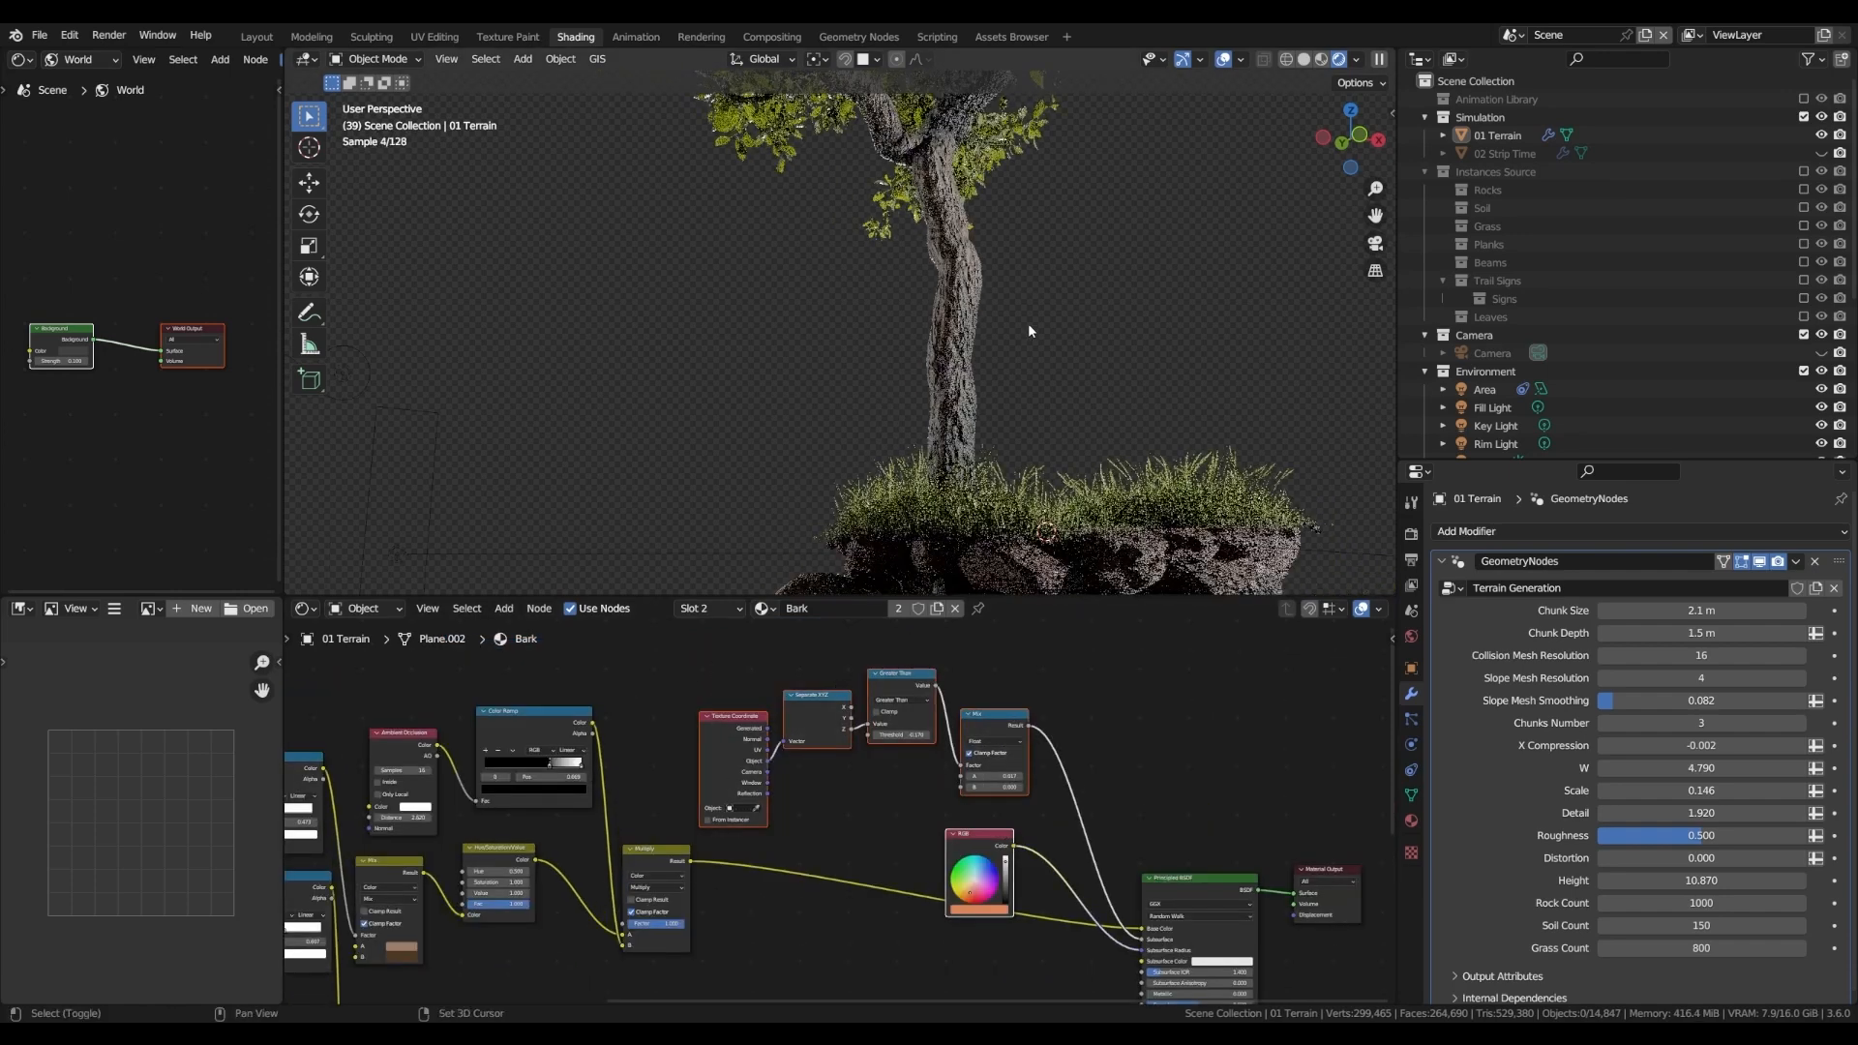
- Preview the Greater Than and Mix nodes on the roots below the terrain, and restore the Principled BSDF as the material output
middle_click_drag(1027, 465, 1024, 293, "shift")
middle_click_drag(959, 488, 1035, 273, "shift")
scroll(863, 362, "up", 2)
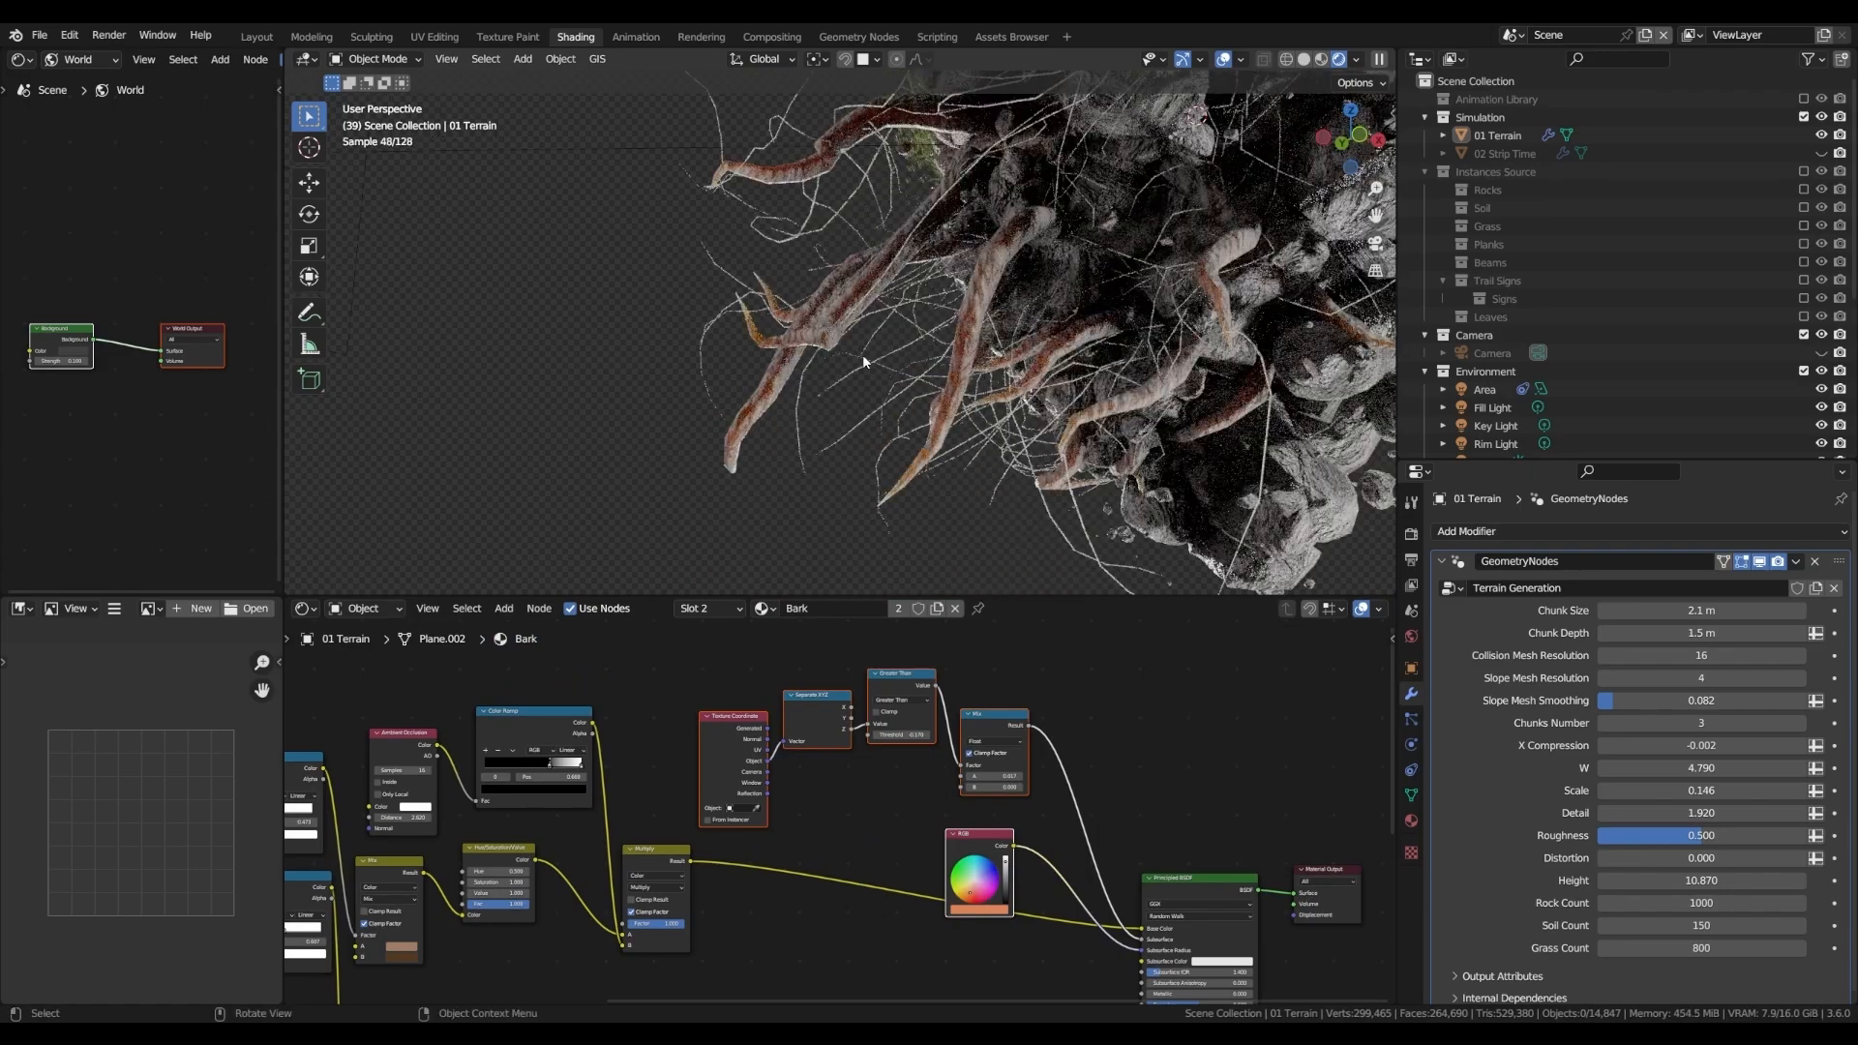
middle_click_drag(848, 362, 1302, 270)
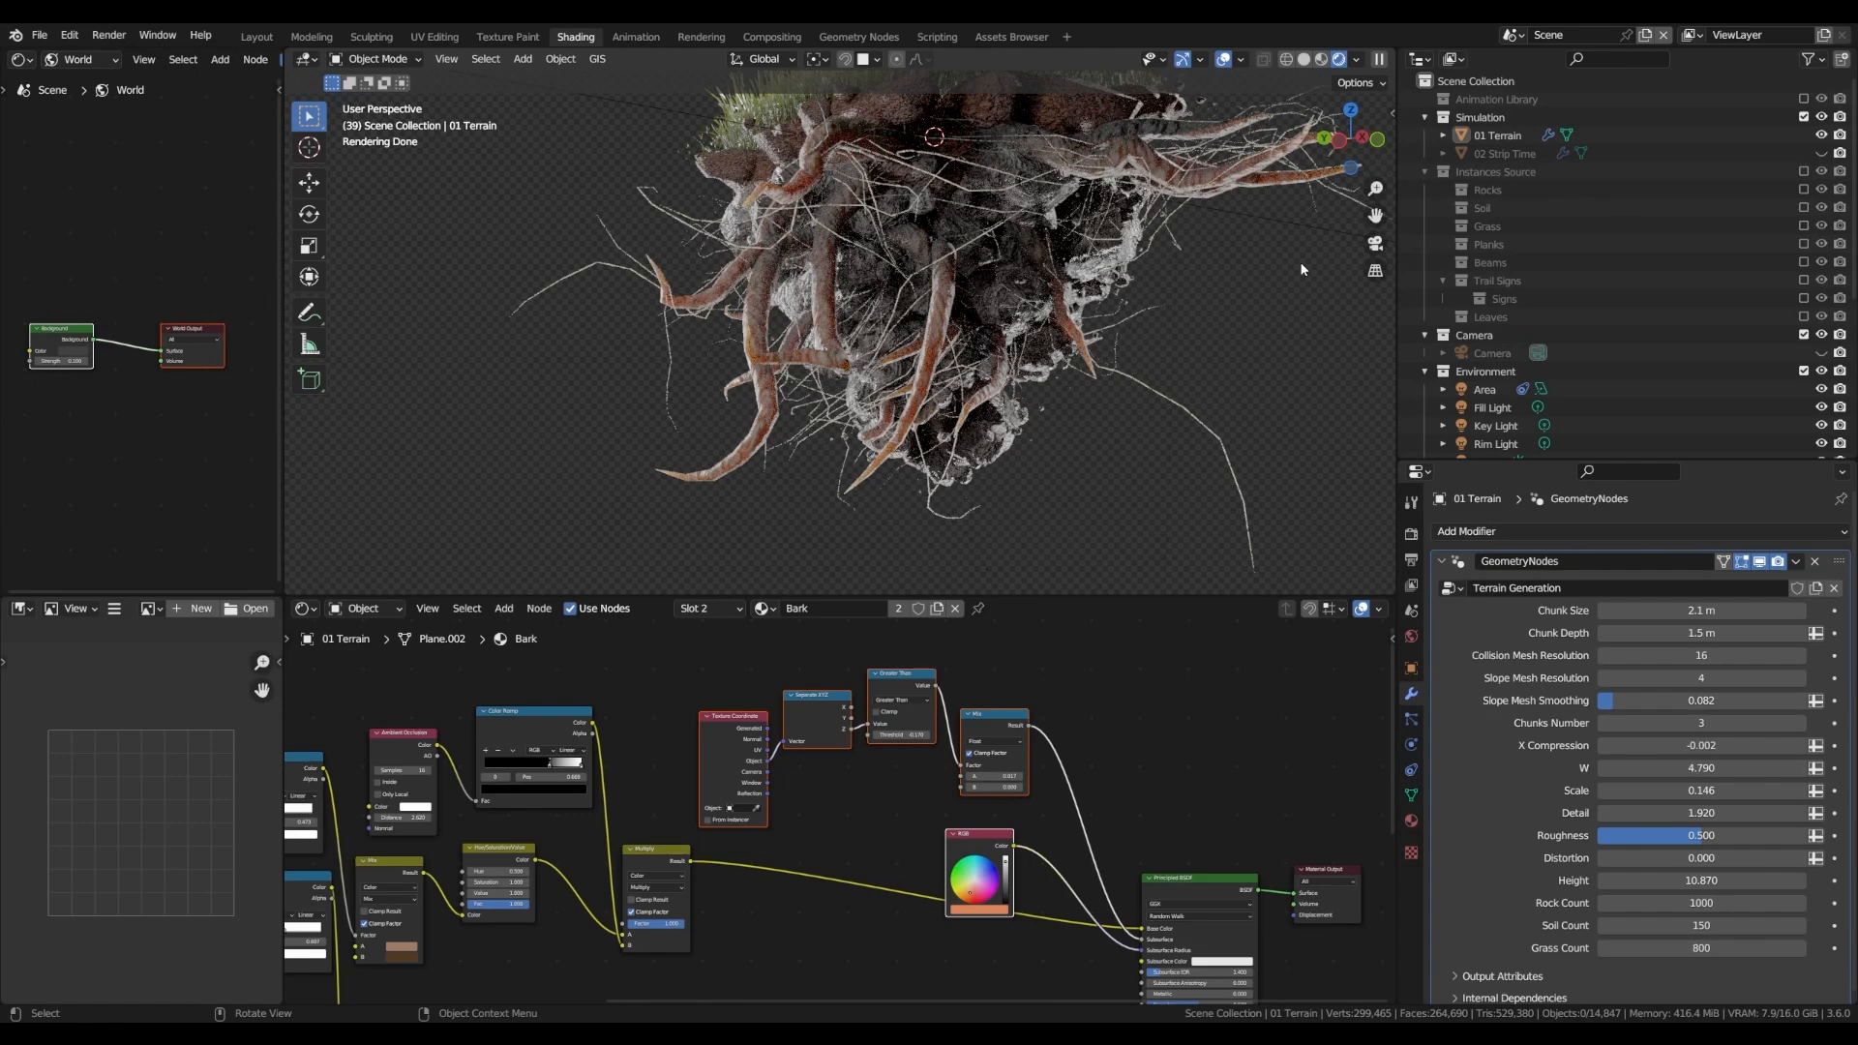
scroll(1107, 956, "up", 2)
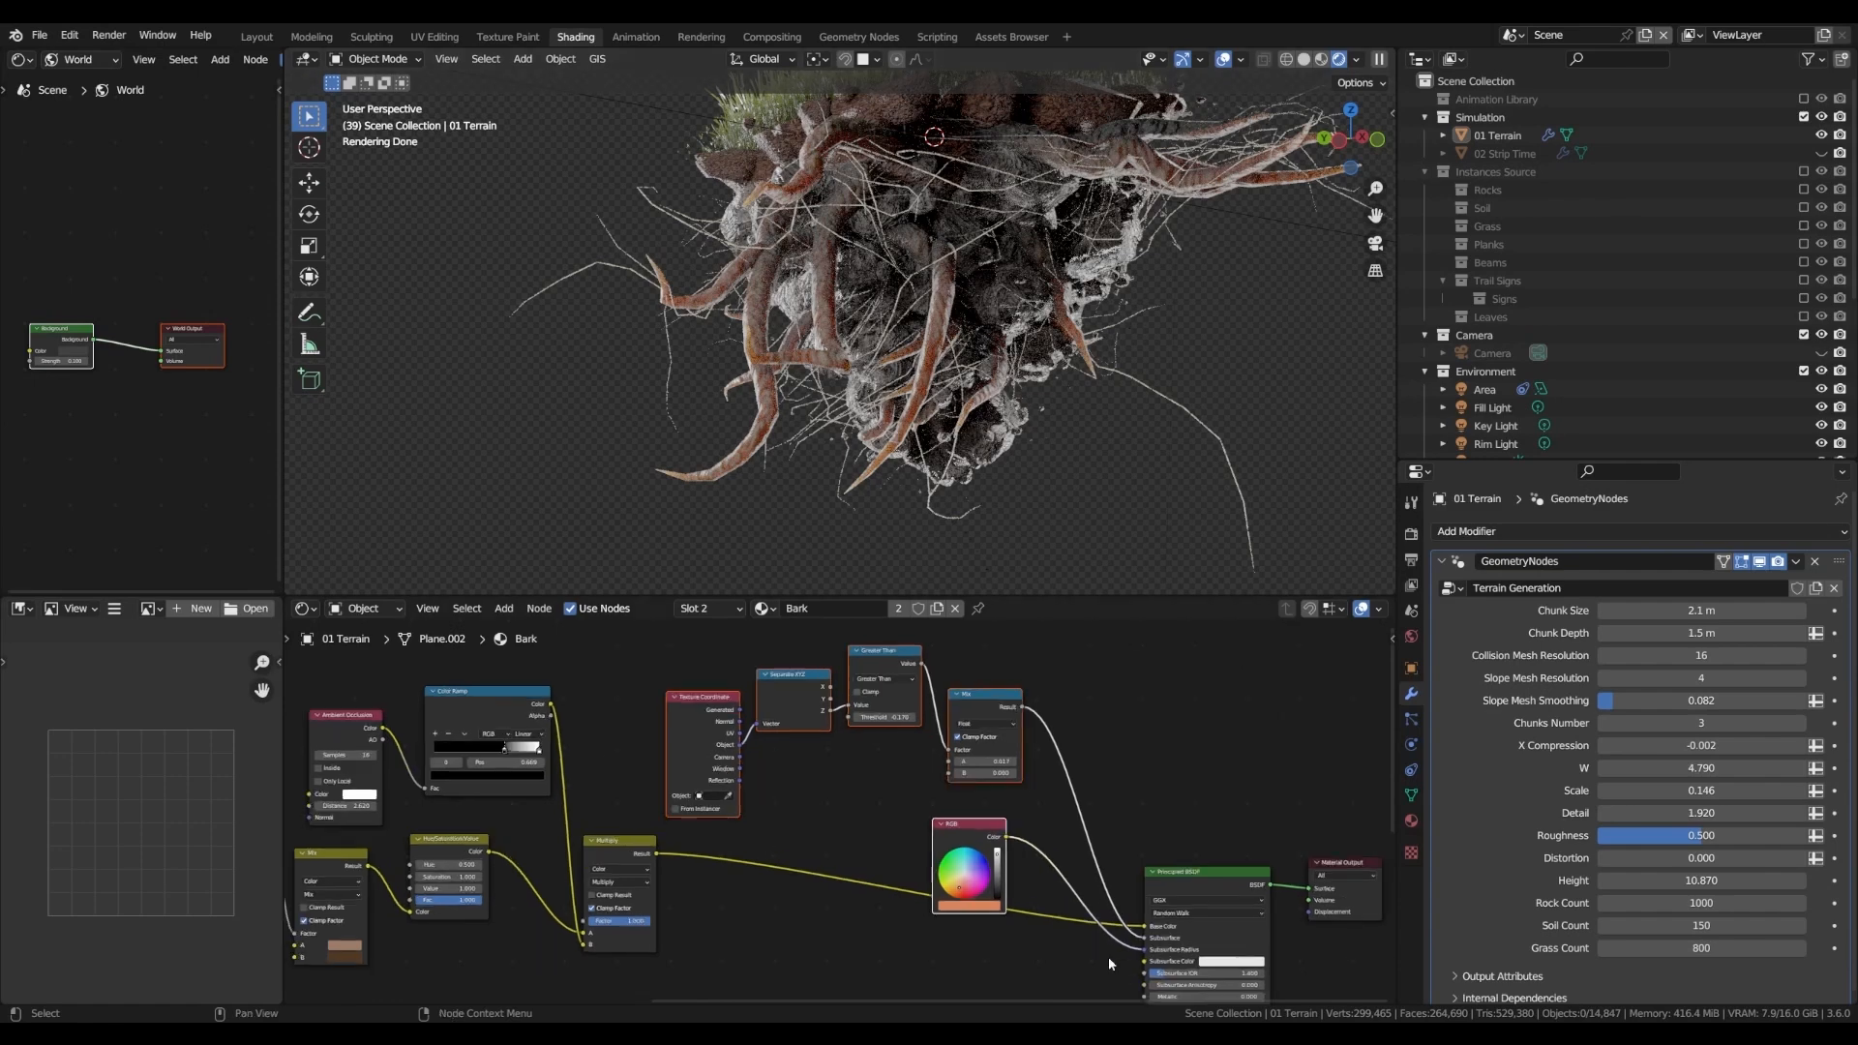
left_click(848, 683, "ctrl+shift")
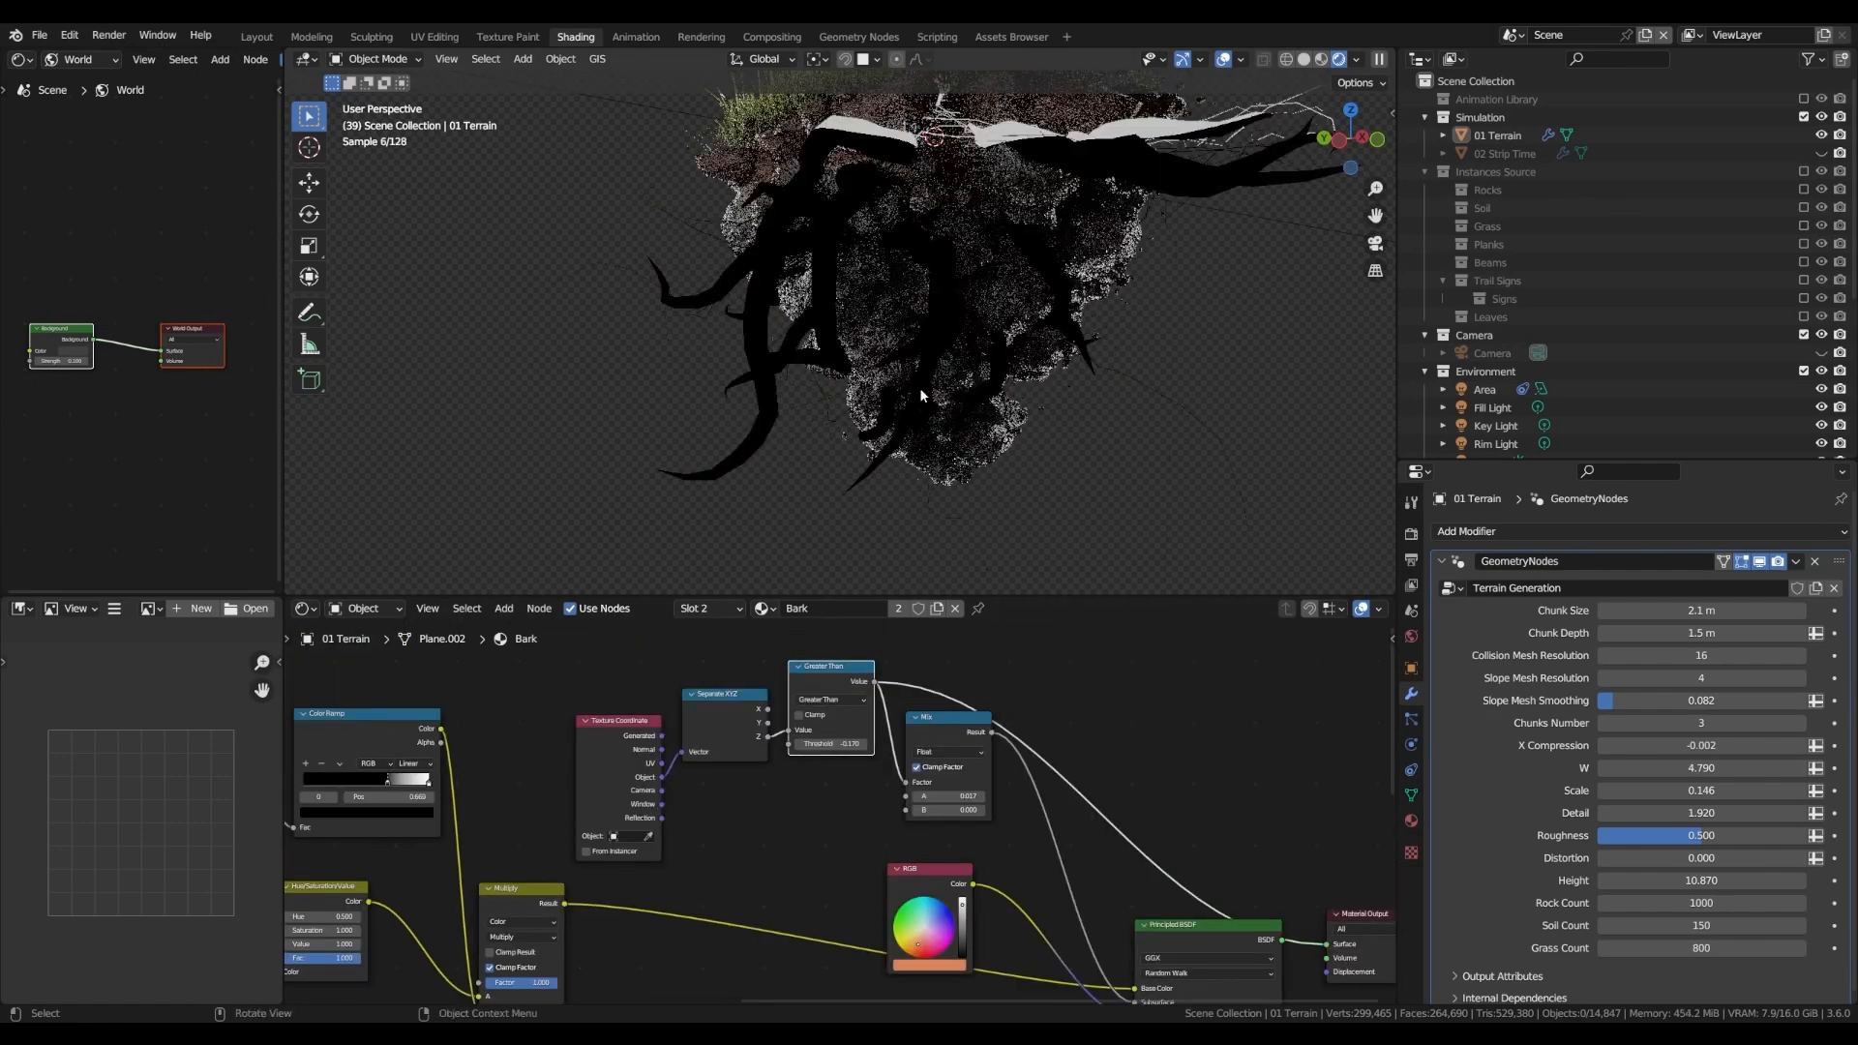
left_click(962, 732, "ctrl+shift")
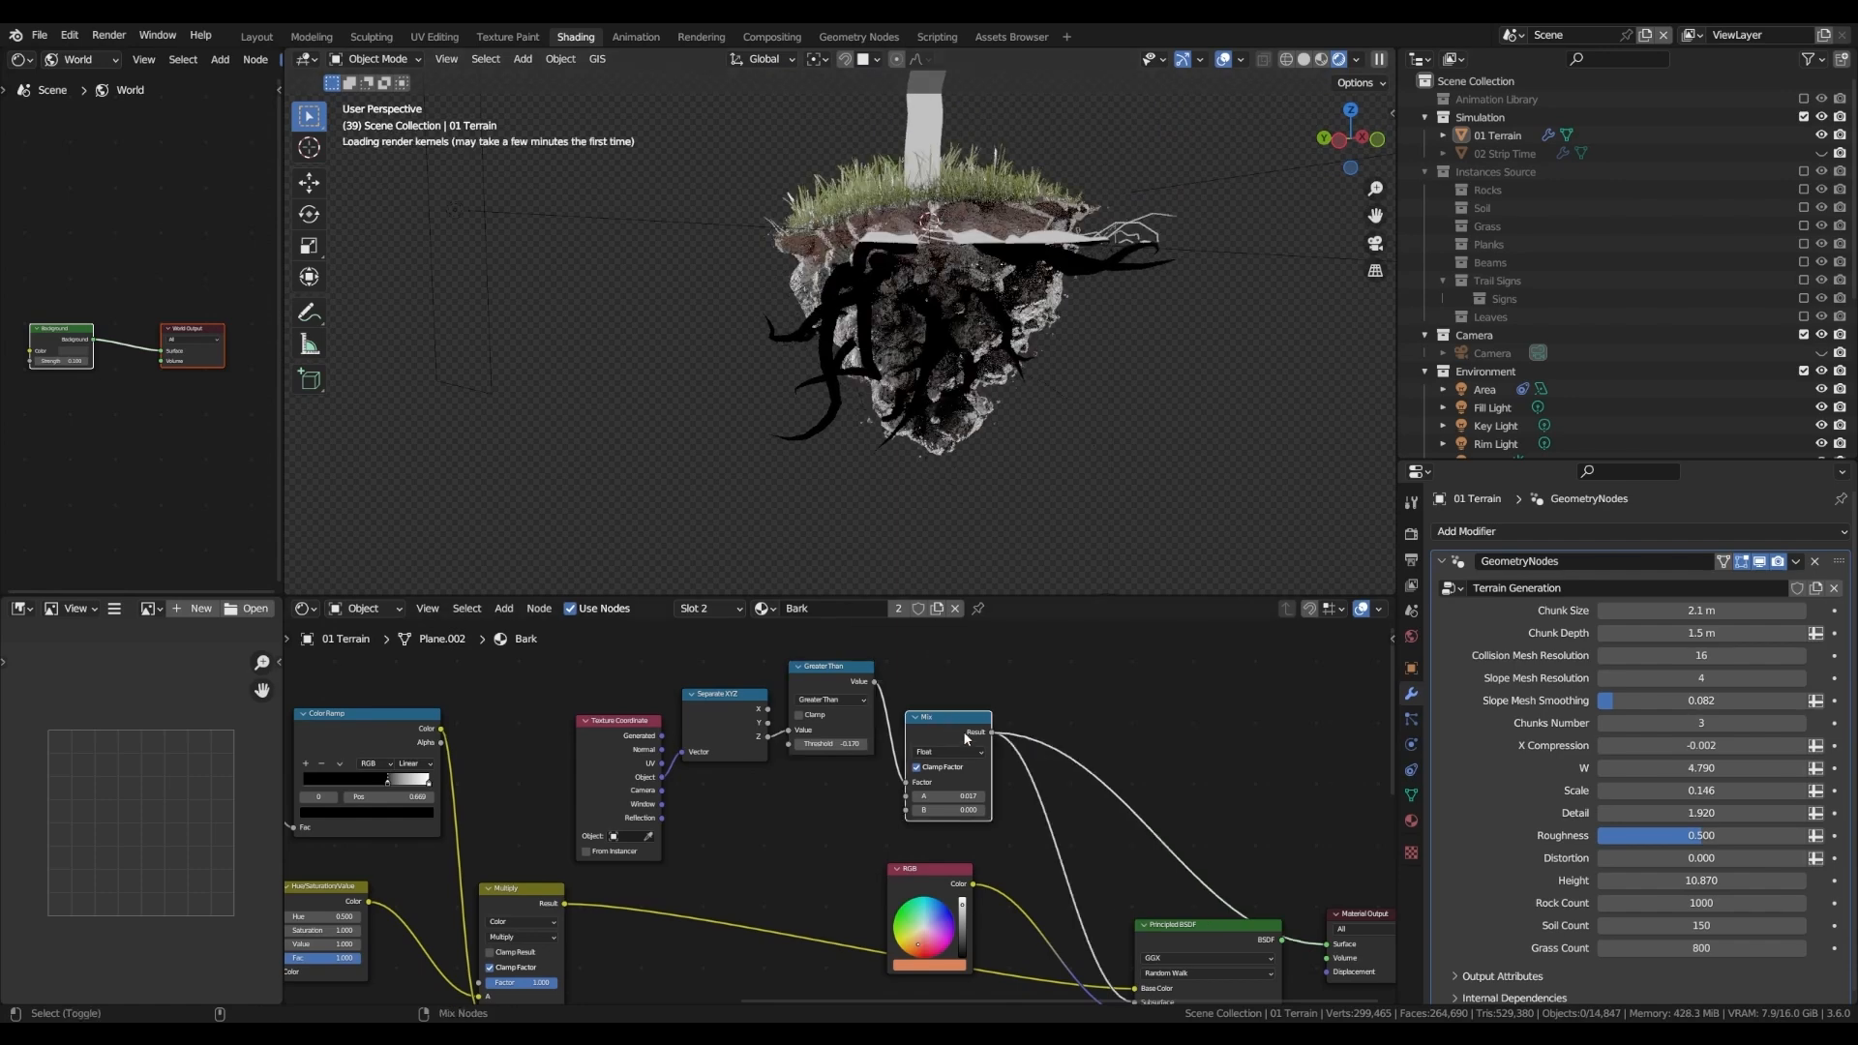
middle_click_drag(1196, 935, 1154, 850)
left_click(1155, 852, "ctrl+shift")
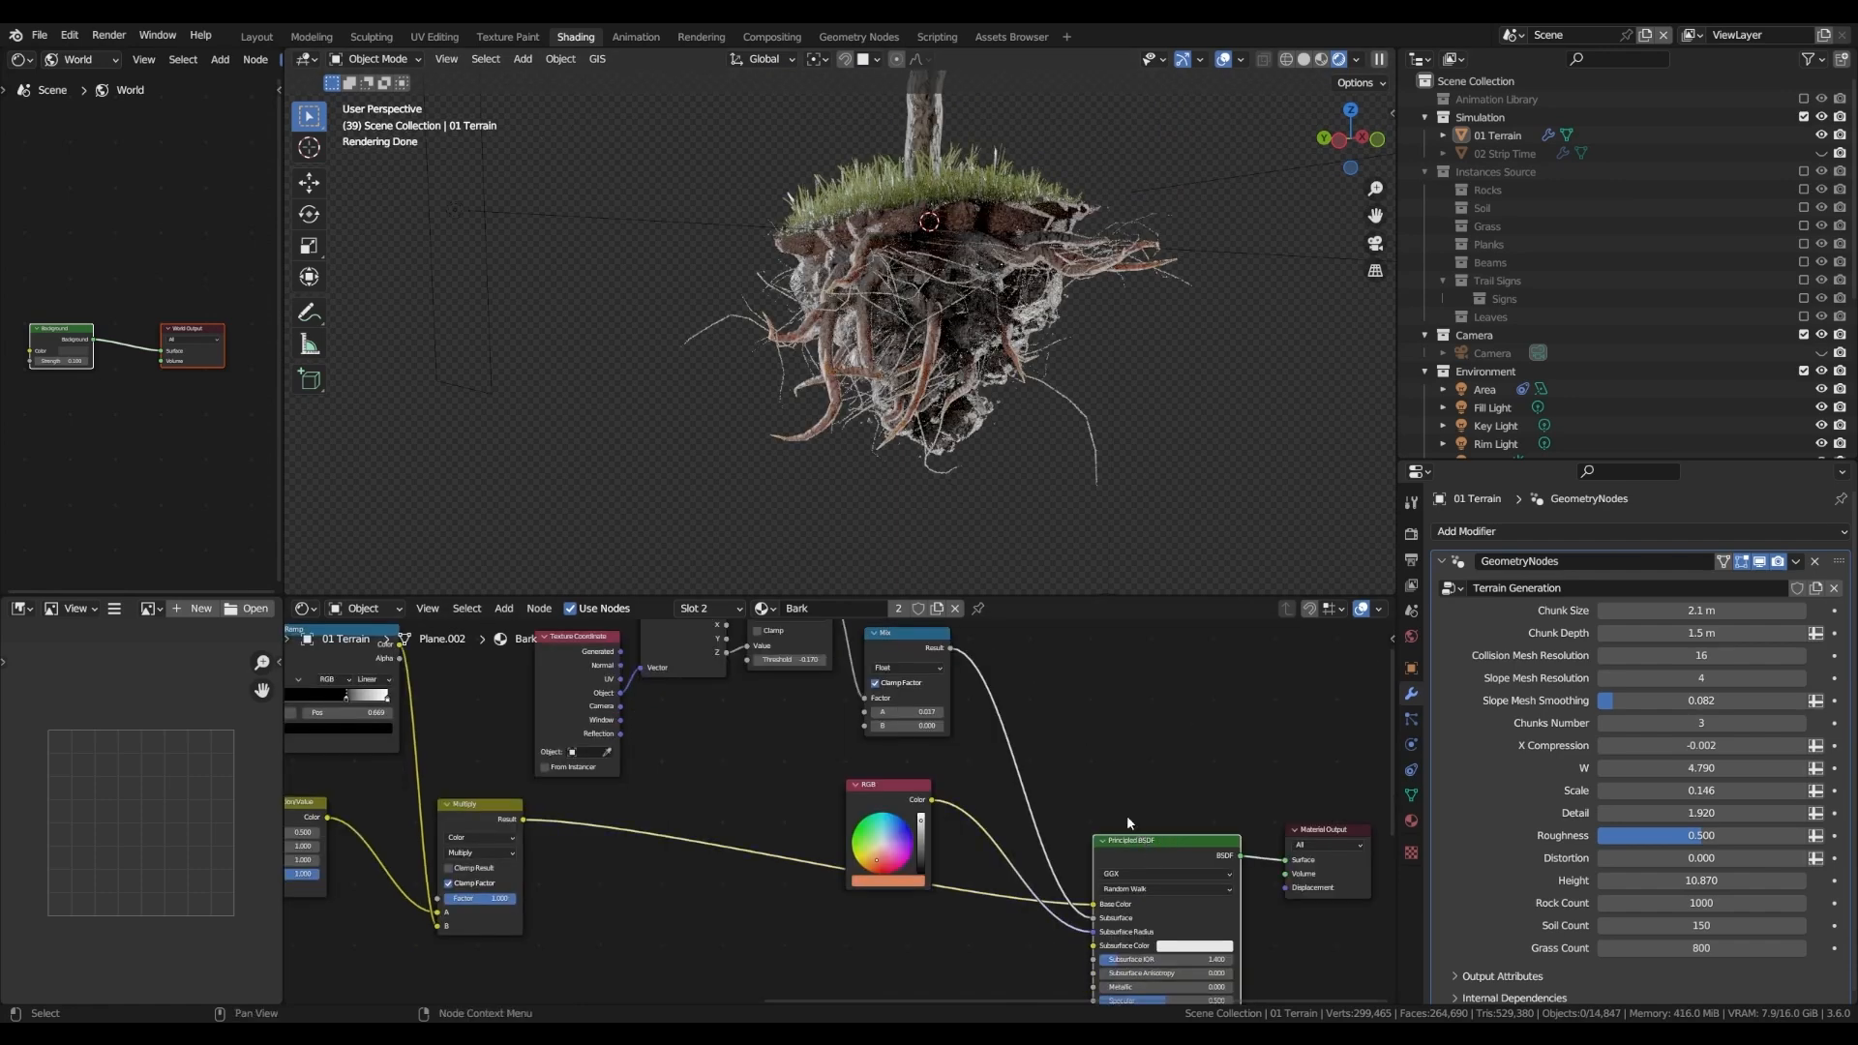
- Preview the RGB node feeding Subsurface Radius on the trunk and roots, and return the material output to the Principled BSDF
left_click(908, 785, "ctrl+shift")
middle_click_drag(909, 774, 936, 668)
scroll(937, 665, "up", 2)
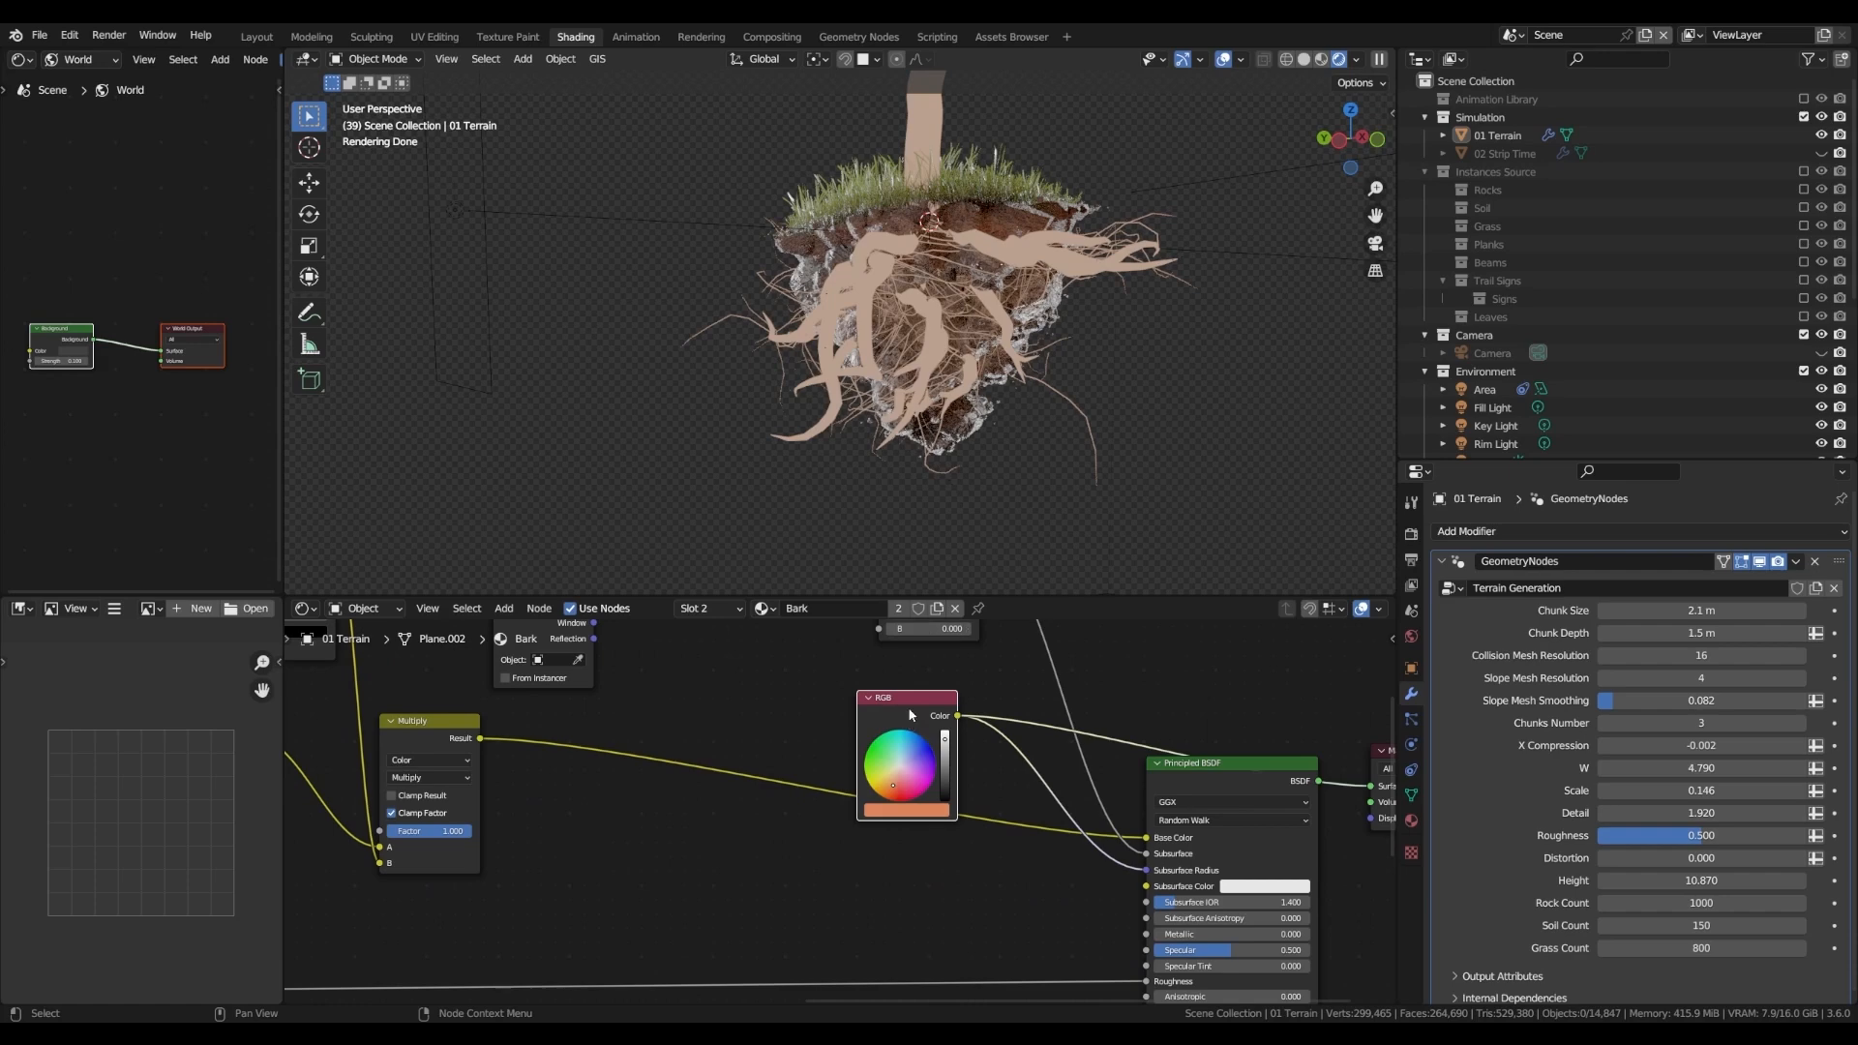
scroll(907, 714, "down", 2)
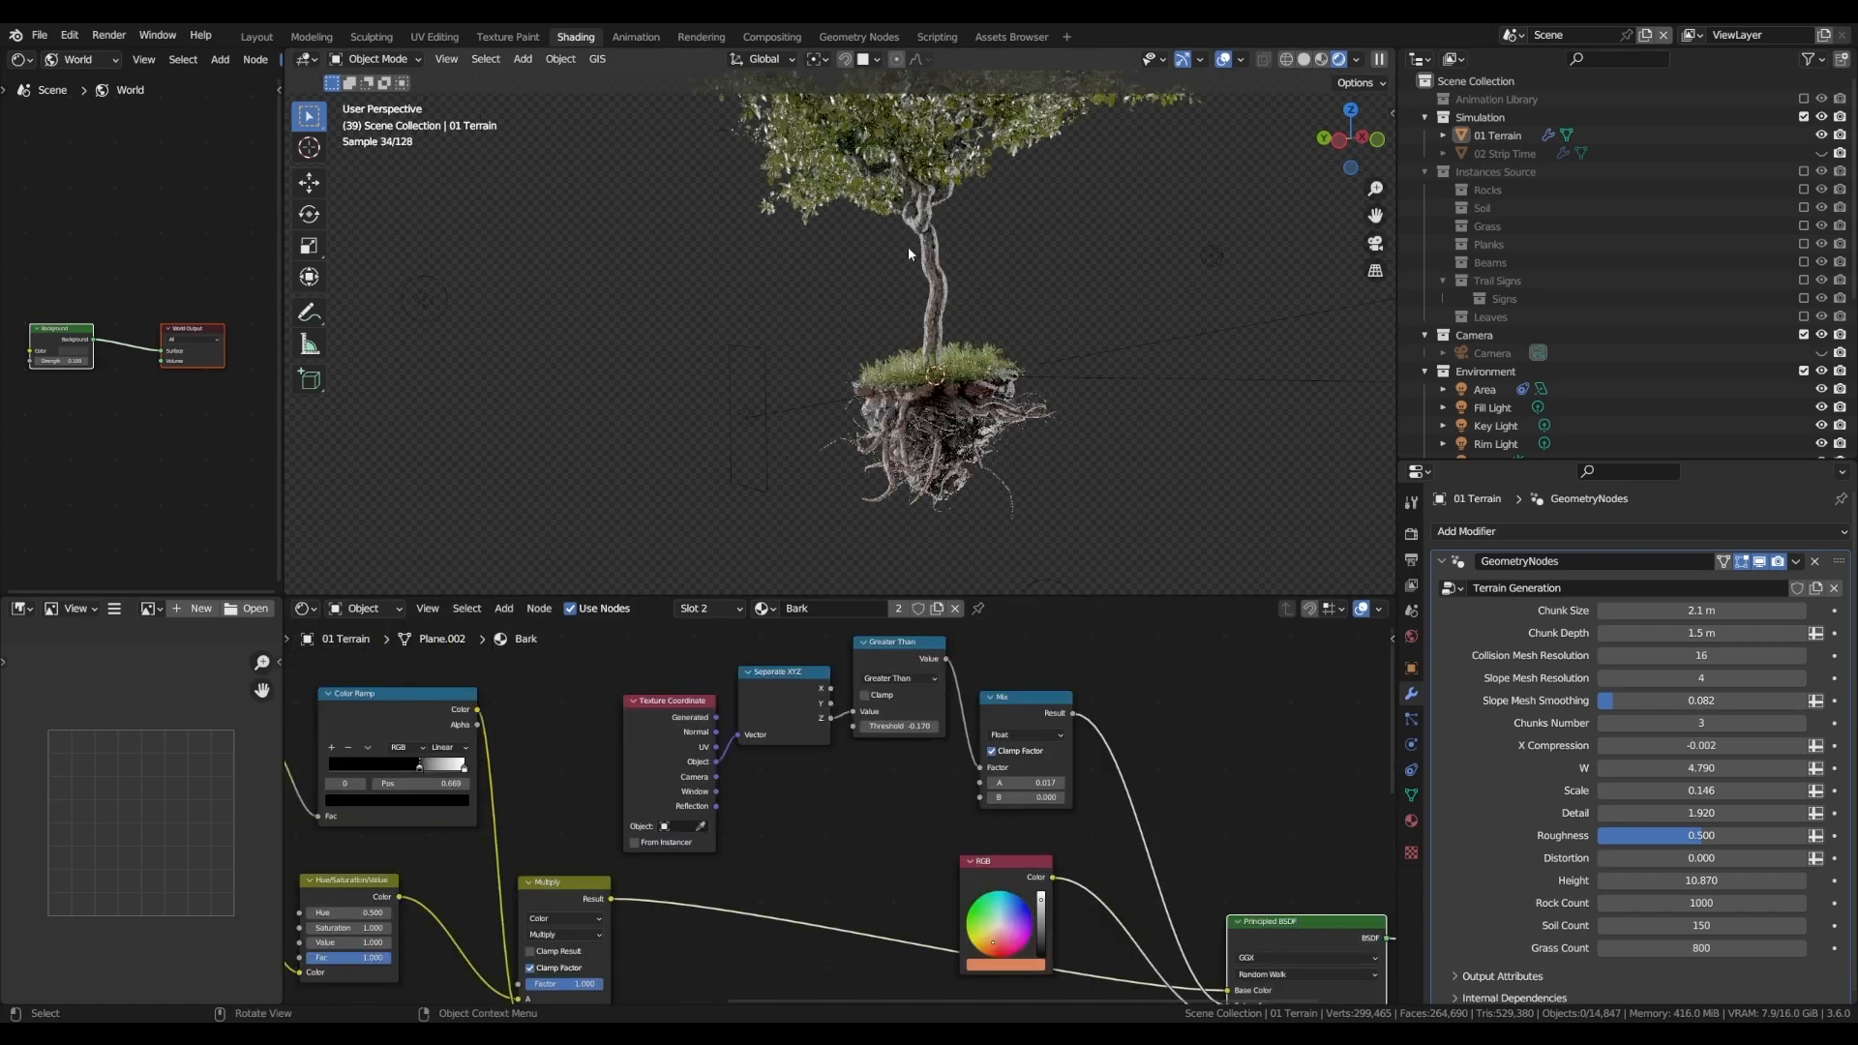
- Examine the finished Bark shading on the tree up close and through the scene camera, and survey the material's node network
middle_click_drag(908, 248, 985, 327)
scroll(987, 310, "up", 5)
scroll(968, 324, "down", 5)
scroll(985, 327, "up", 4)
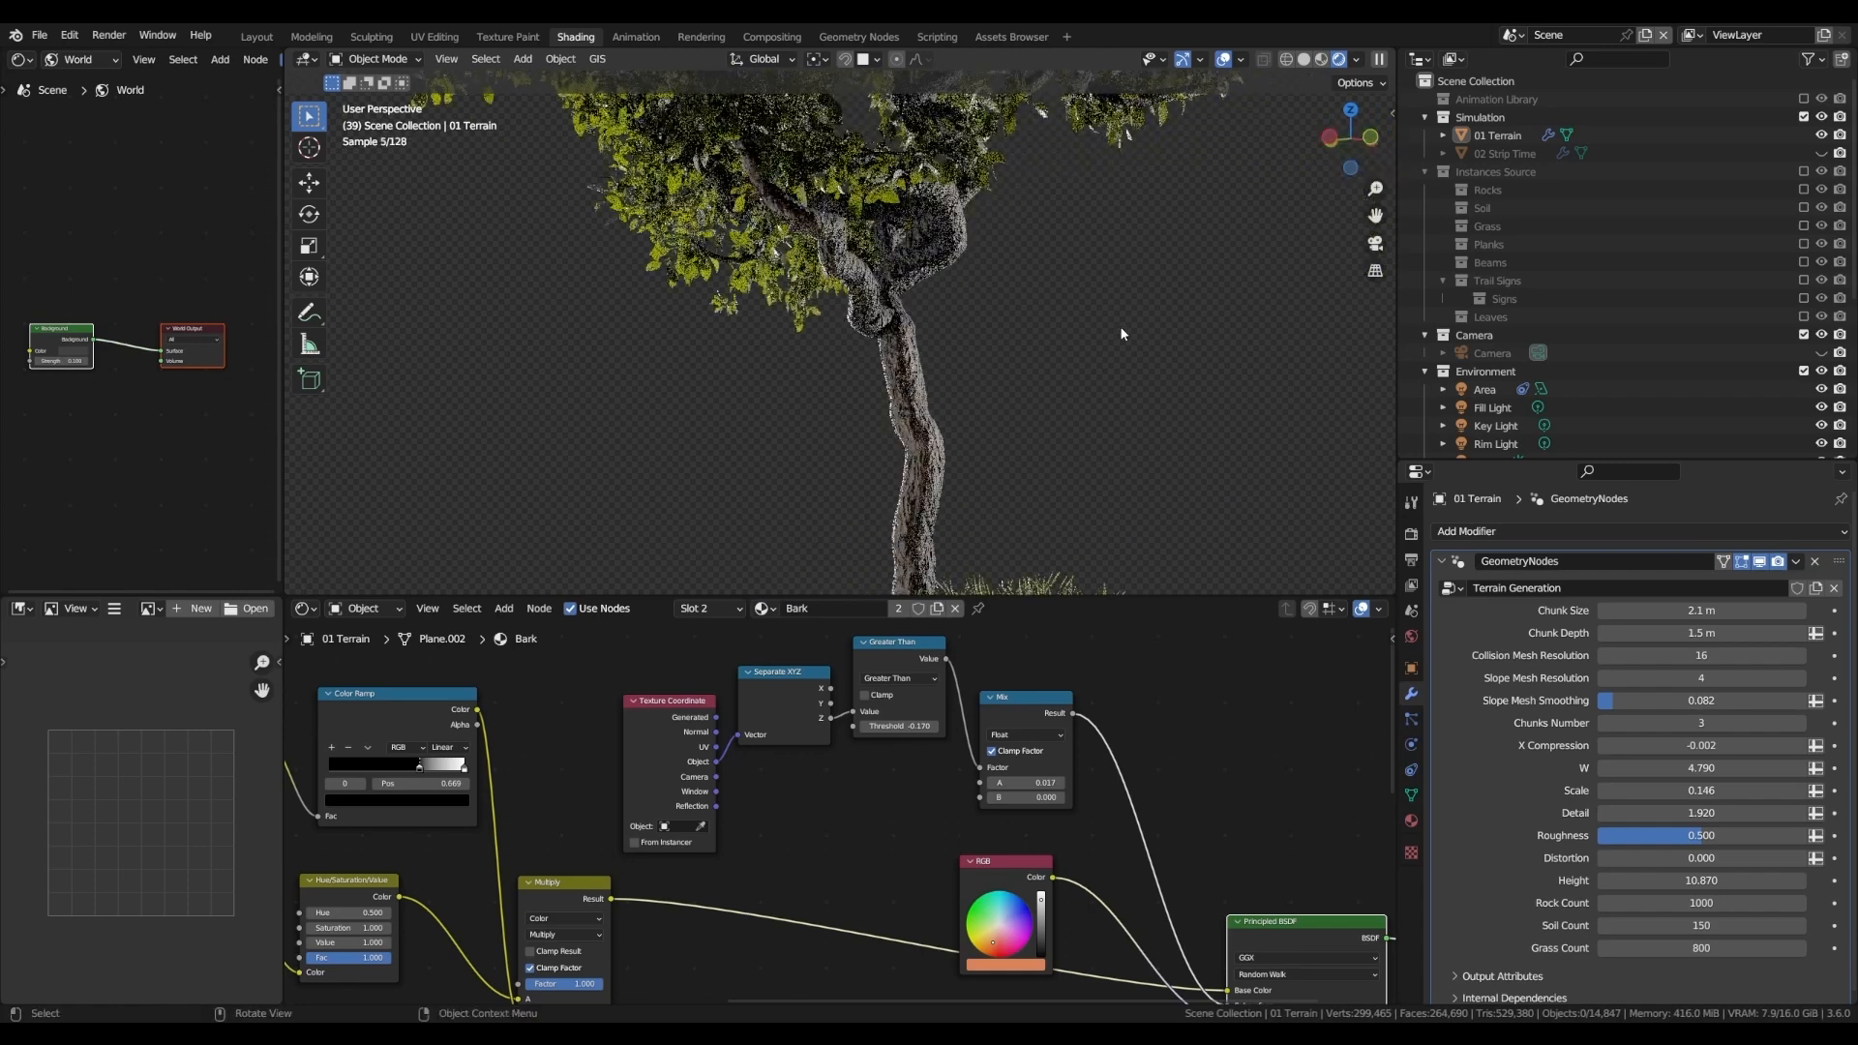
left_click(1382, 246)
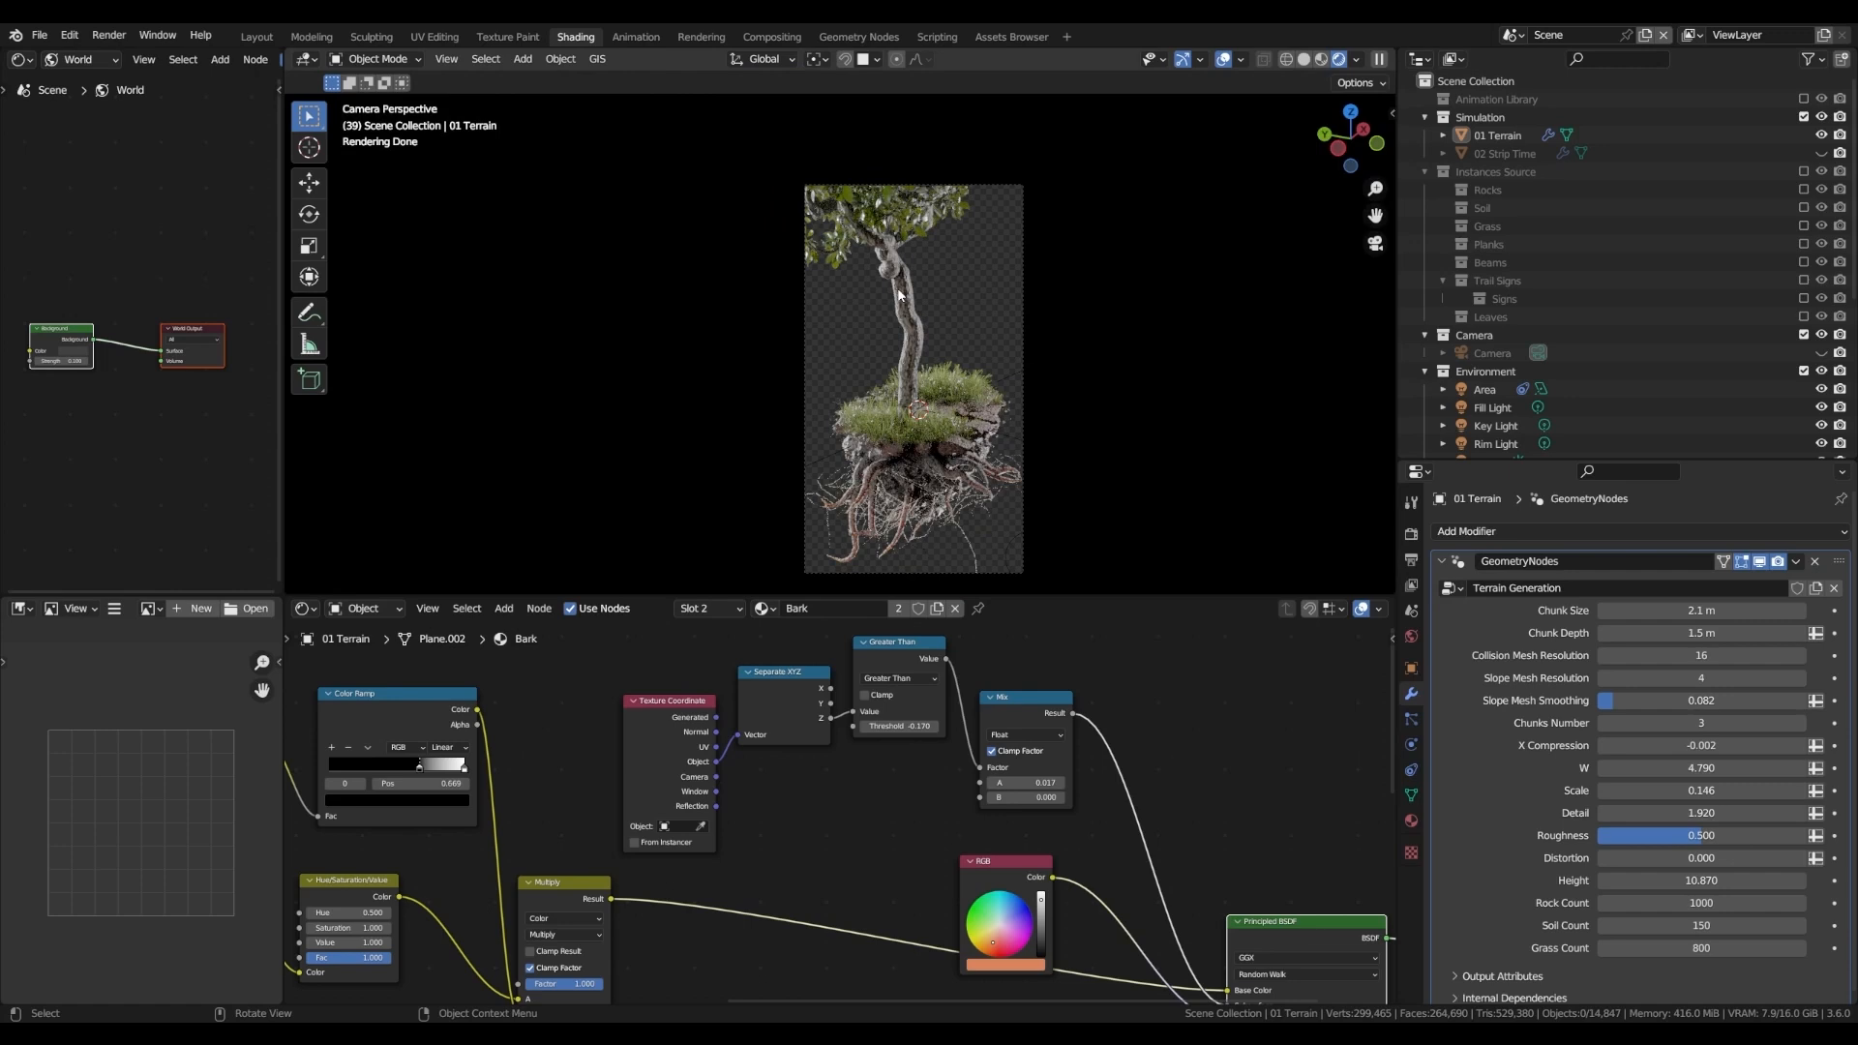
scroll(844, 774, "down", 2)
scroll(996, 718, "down", 2)
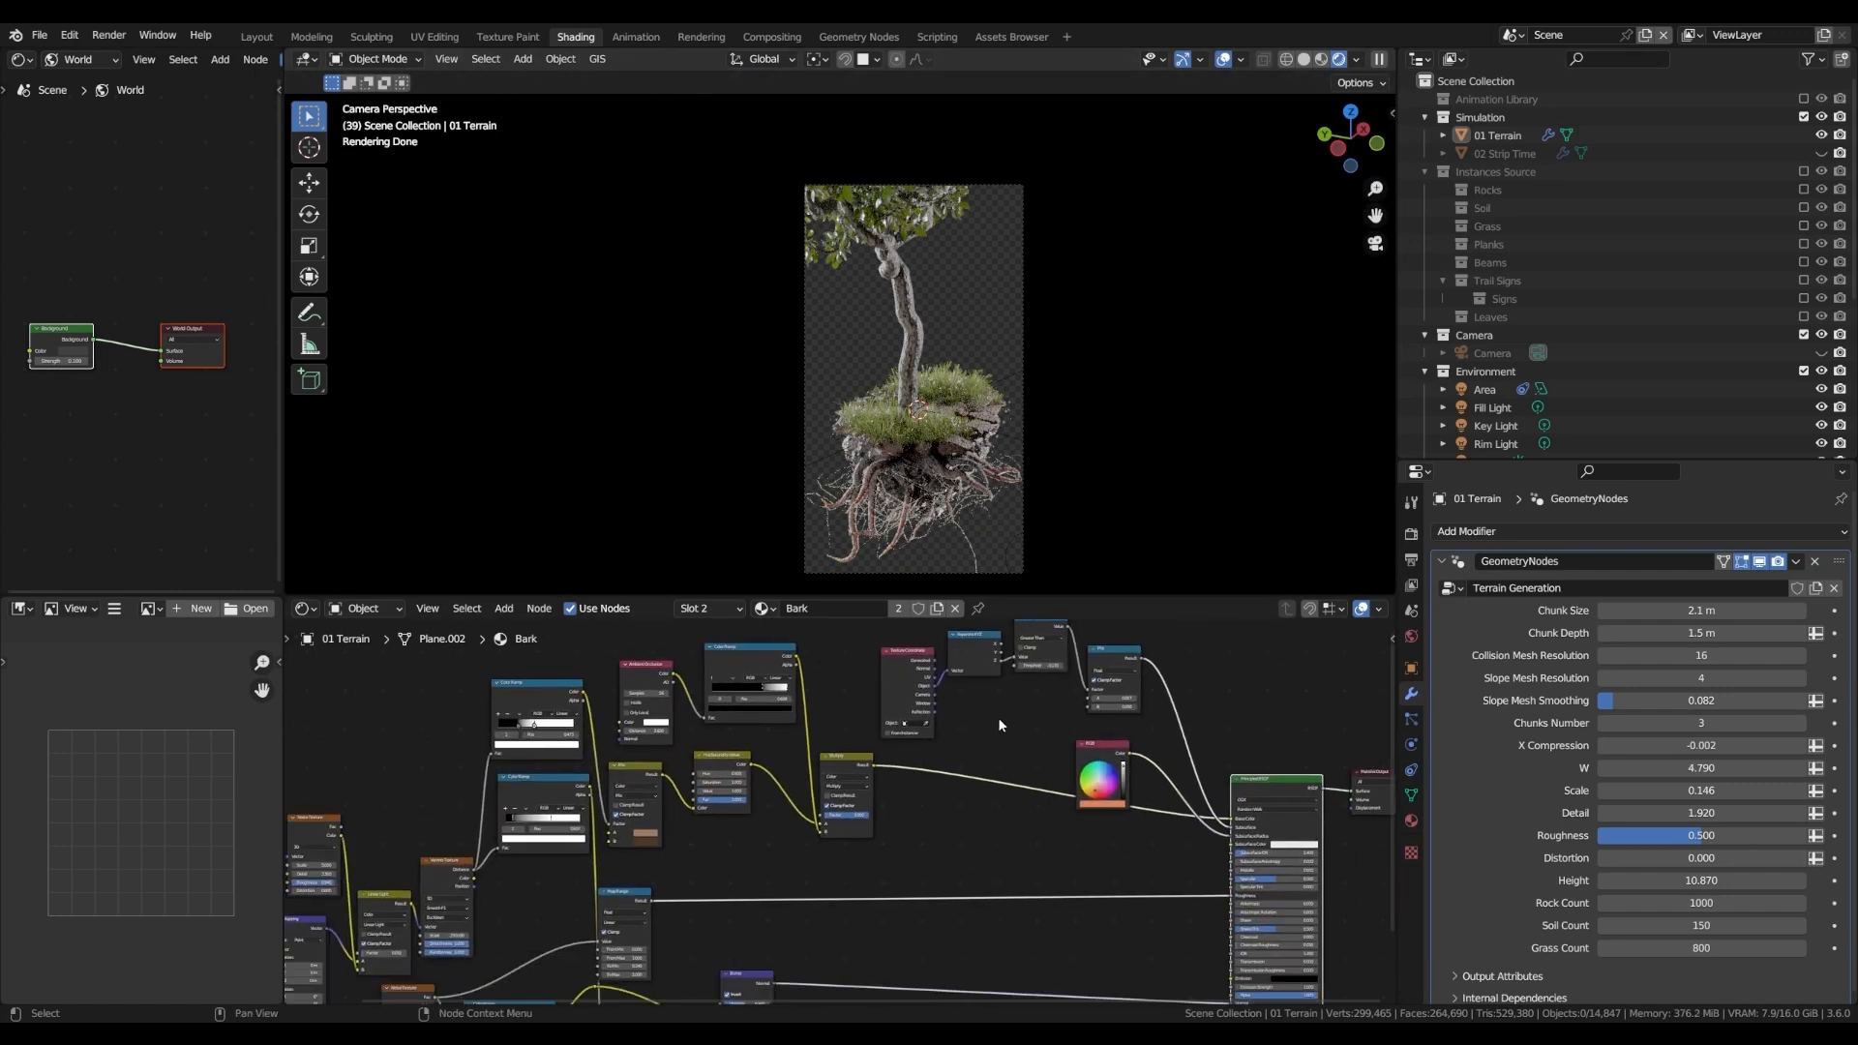
mouse_move(977, 737)
middle_mouse_down()
mouse_move(1088, 666)
mouse_move(994, 732)
middle_mouse_up()
scroll(999, 731, "up", 1)
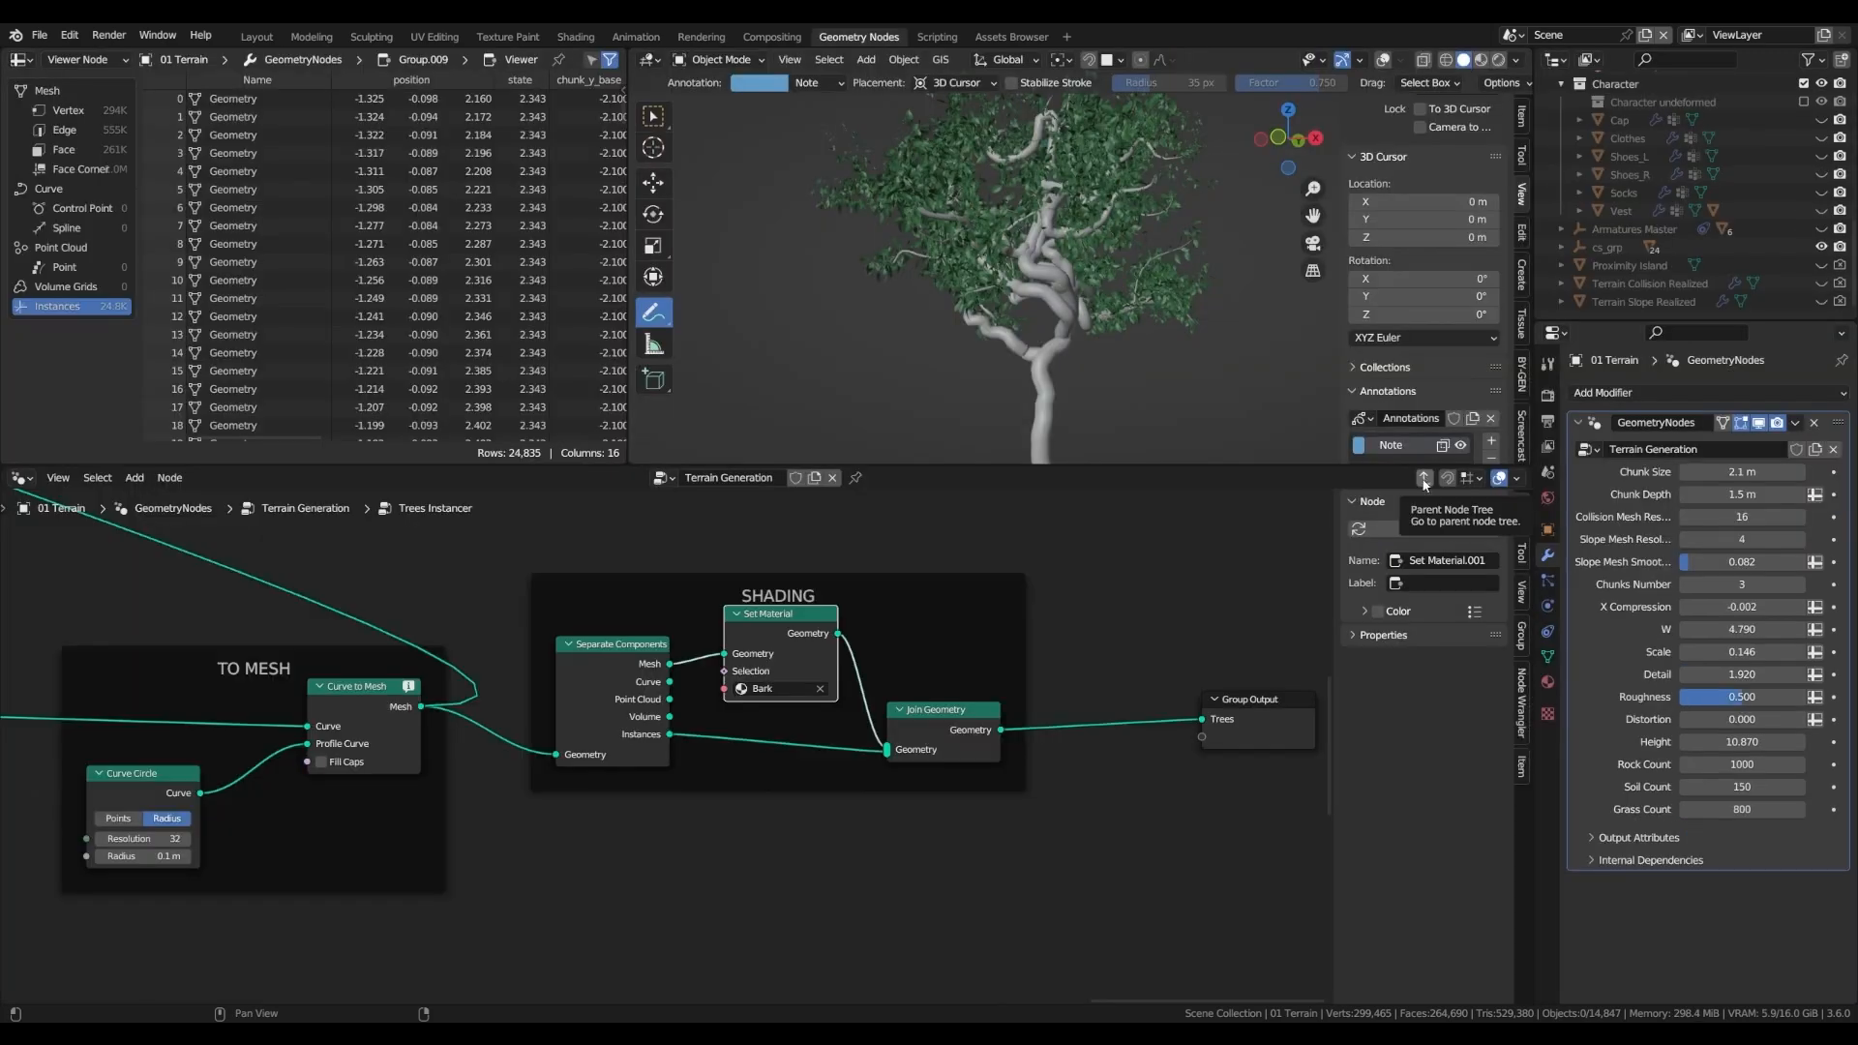
- Leave the Trees Instancer group in the Geometry Nodes workspace, and follow its output through Terrain Generation to the final Join Geometry node
left_click(1424, 481)
scroll(1013, 690, "down", 4)
middle_click_drag(1126, 673, 739, 770)
scroll(745, 723, "down", 3)
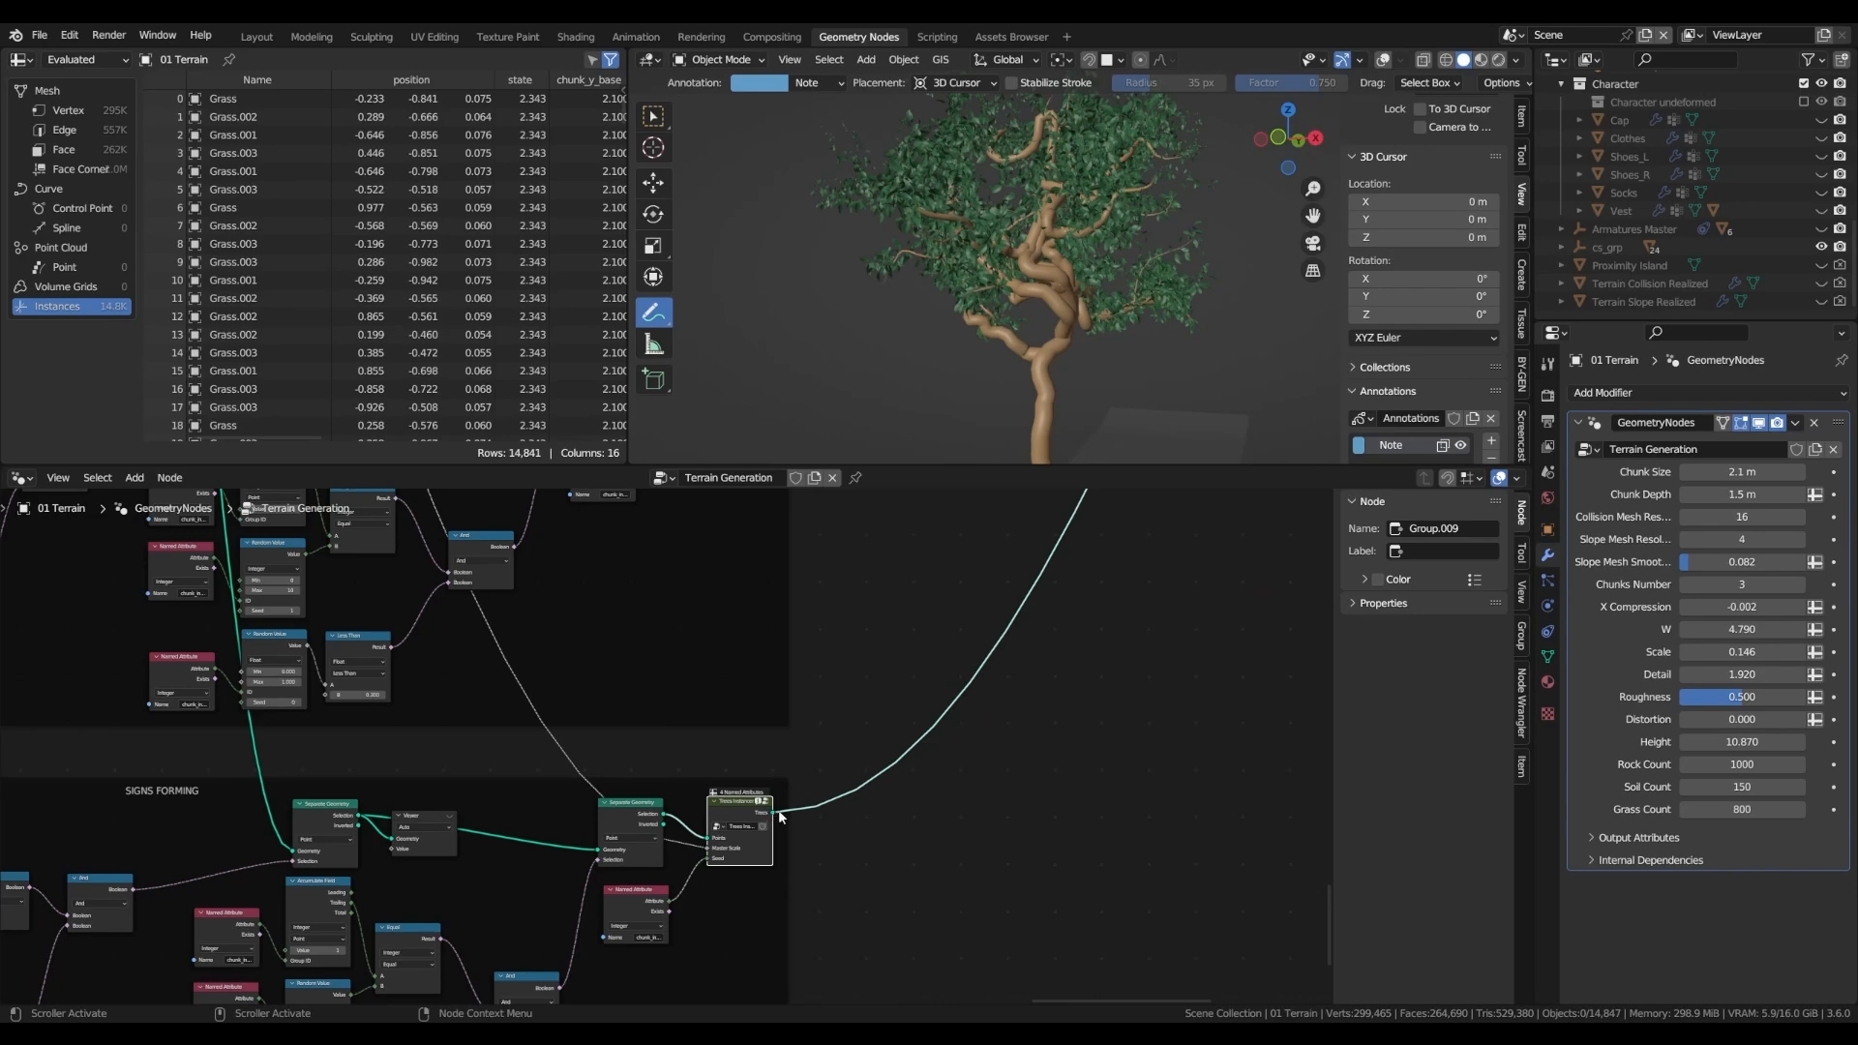
middle_click_drag(1161, 571, 993, 851)
middle_click_drag(1282, 532, 1062, 721)
scroll(1069, 686, "up", 1)
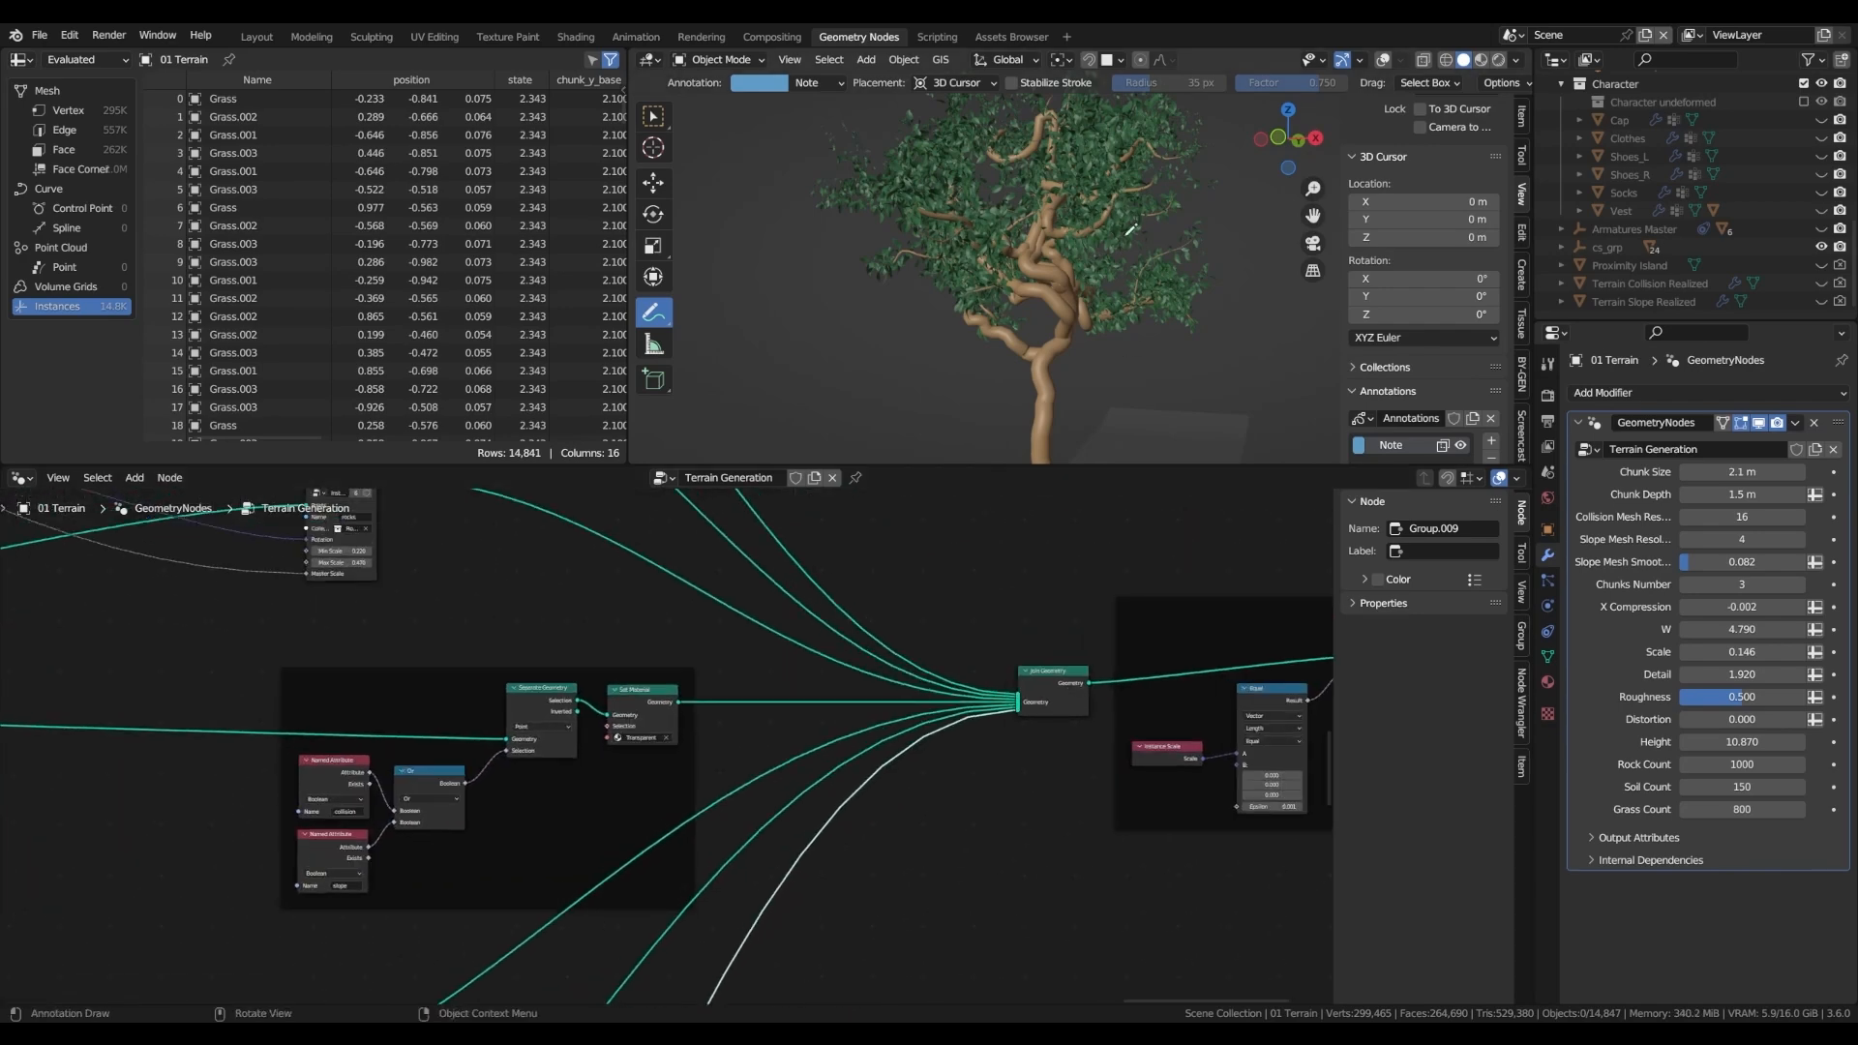
- Show the terrain and tree through the scene camera, and make the 3D viewport taller at the node editor's expense
scroll(1127, 235, "down", 3)
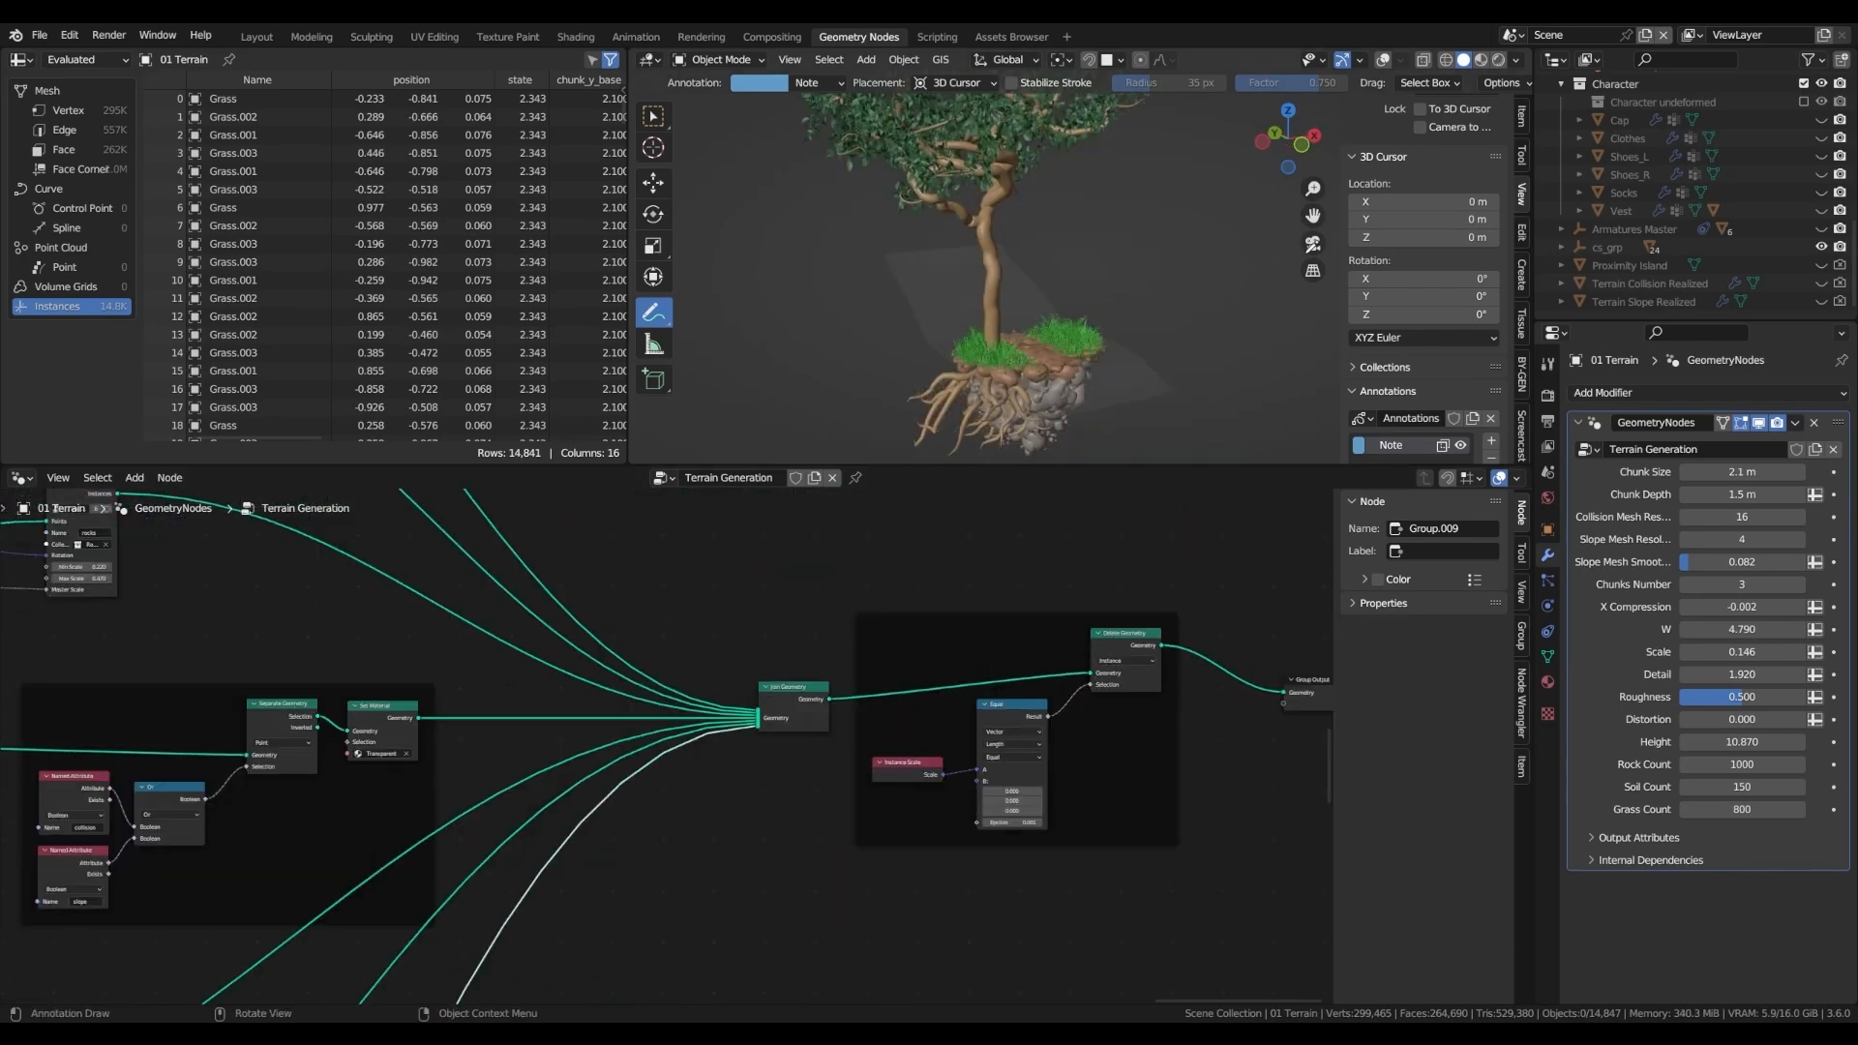
left_click(1312, 243)
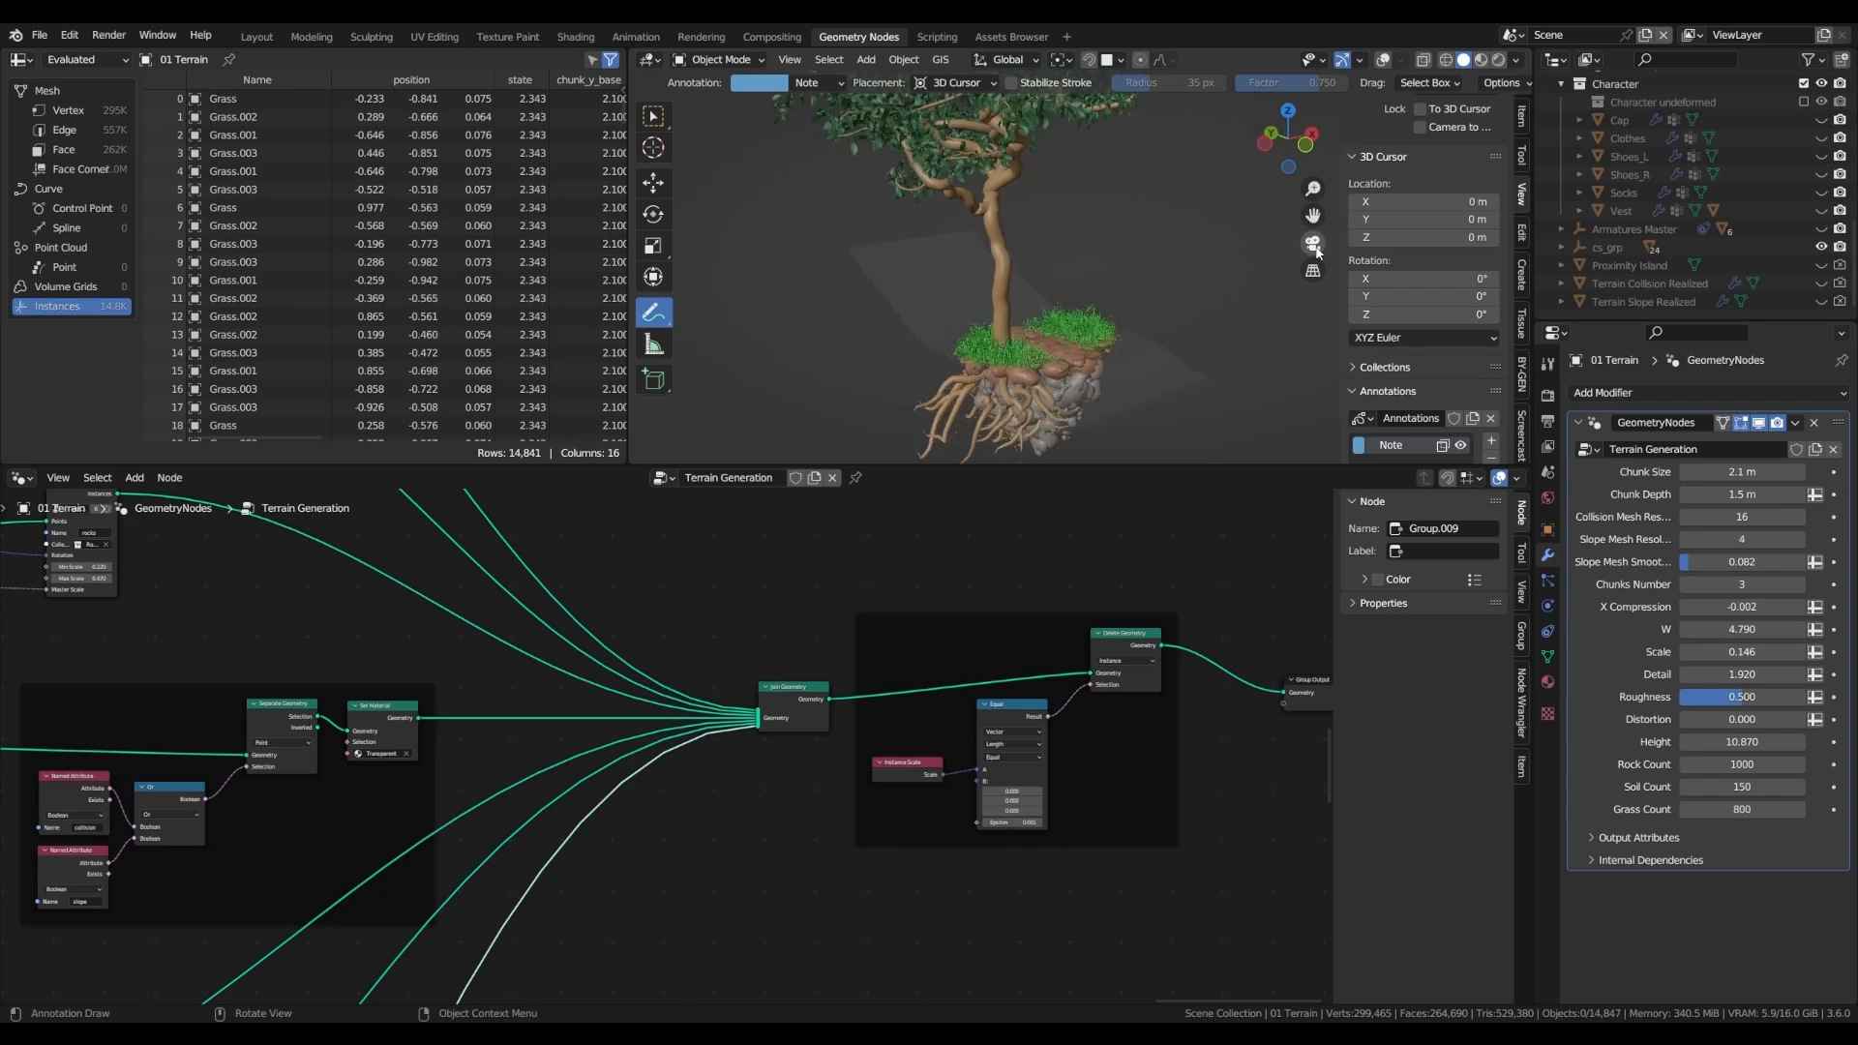
left_click_drag(1105, 466, 1105, 627)
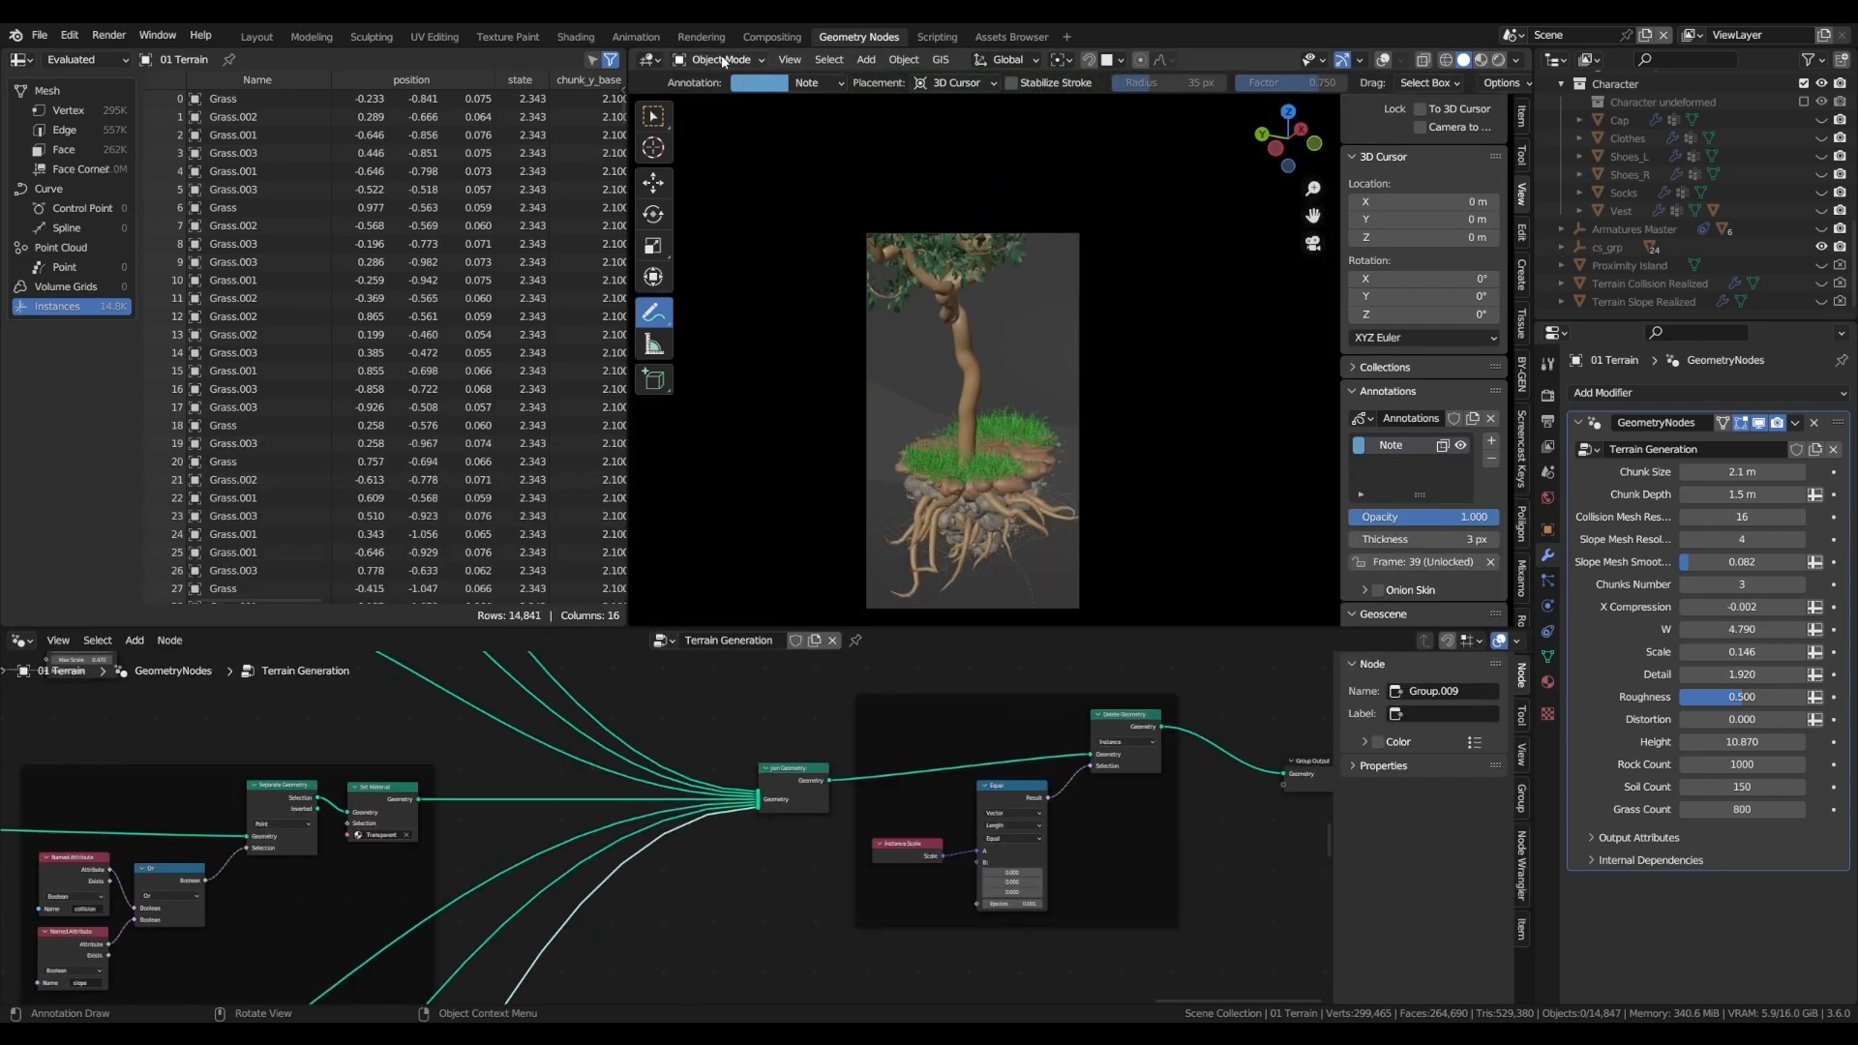